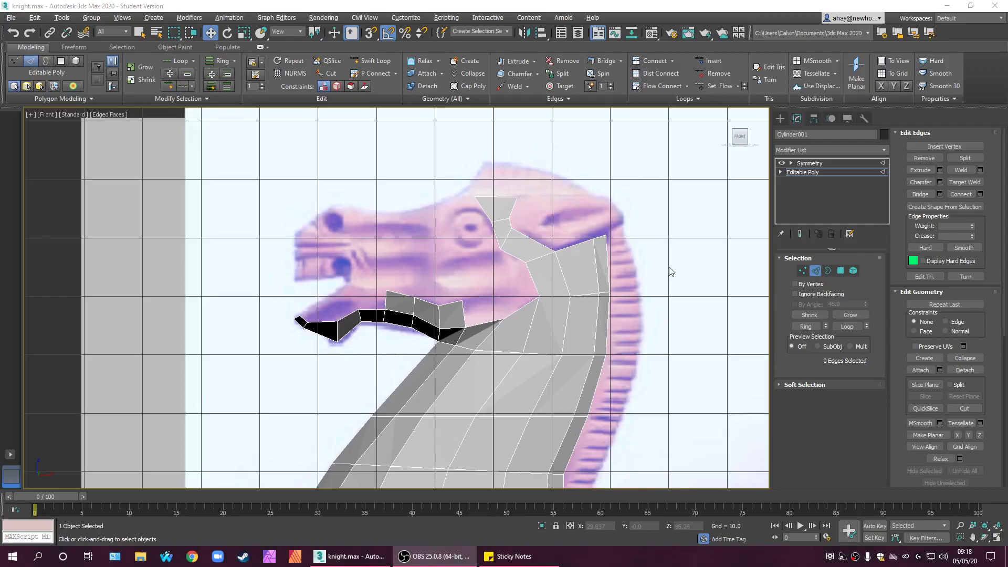
scroll(630, 336, "down", 5)
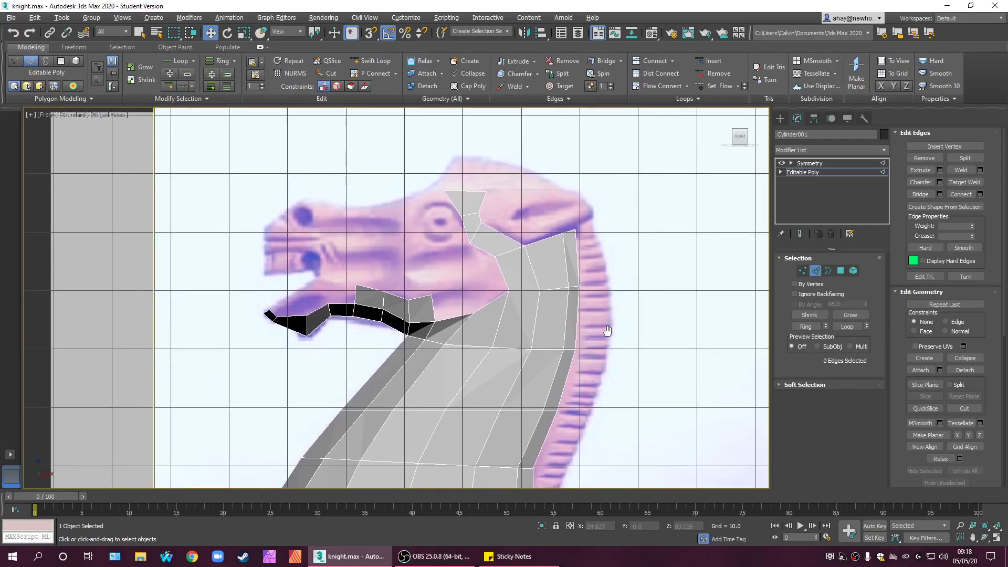
scroll(582, 304, "up", 7)
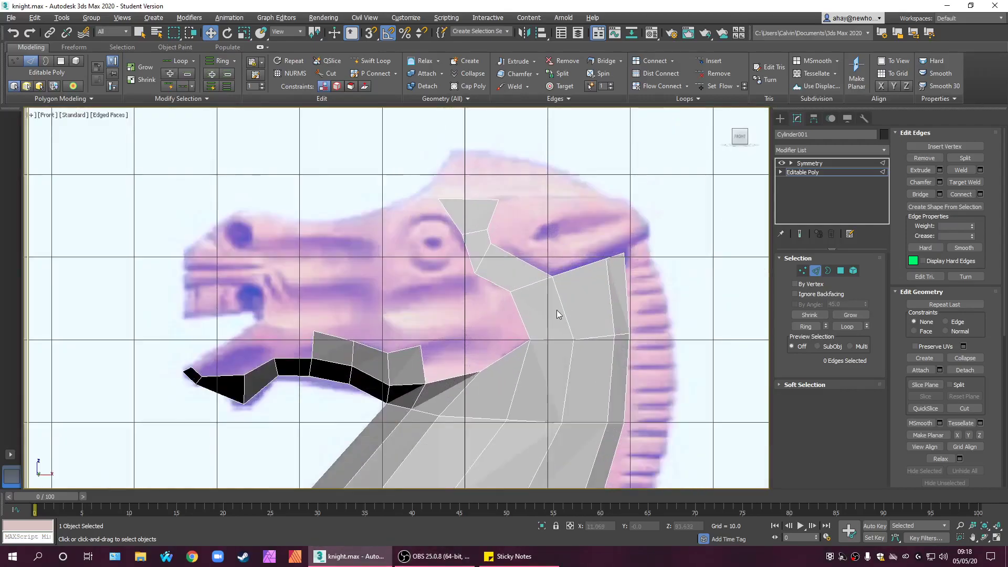
scroll(424, 407, "down", 5)
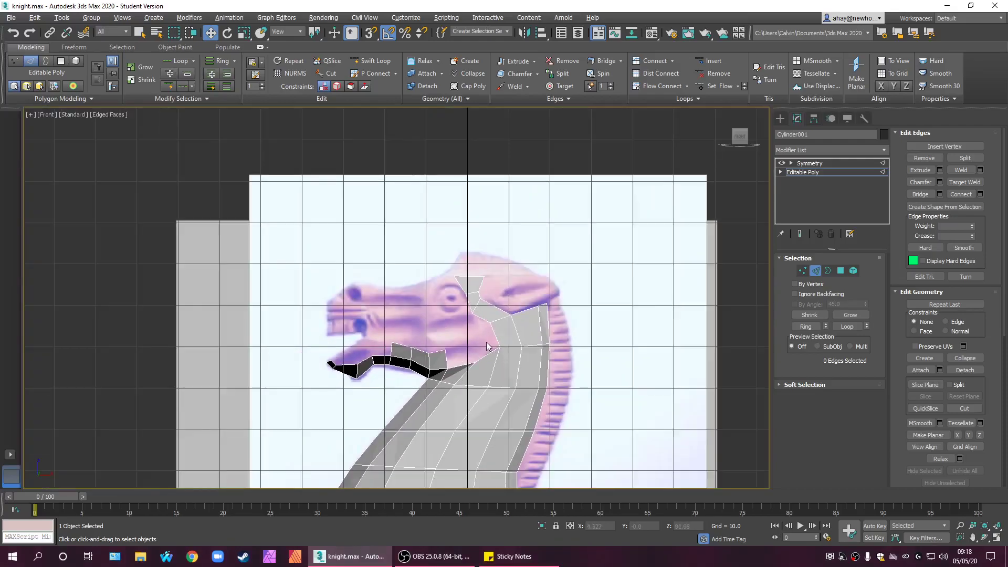
middle_click_drag(536, 312, 503, 273)
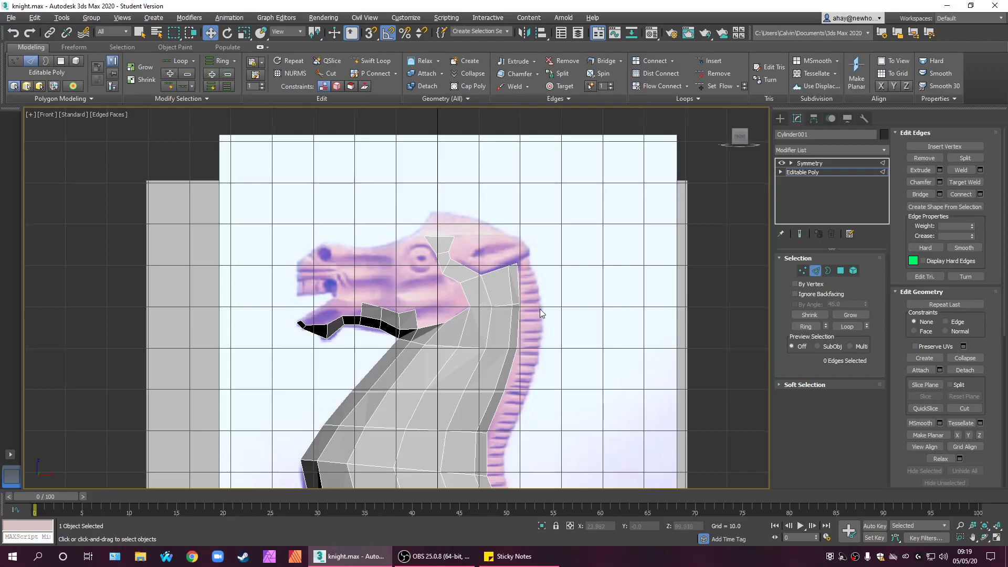
scroll(499, 329, "up", 5)
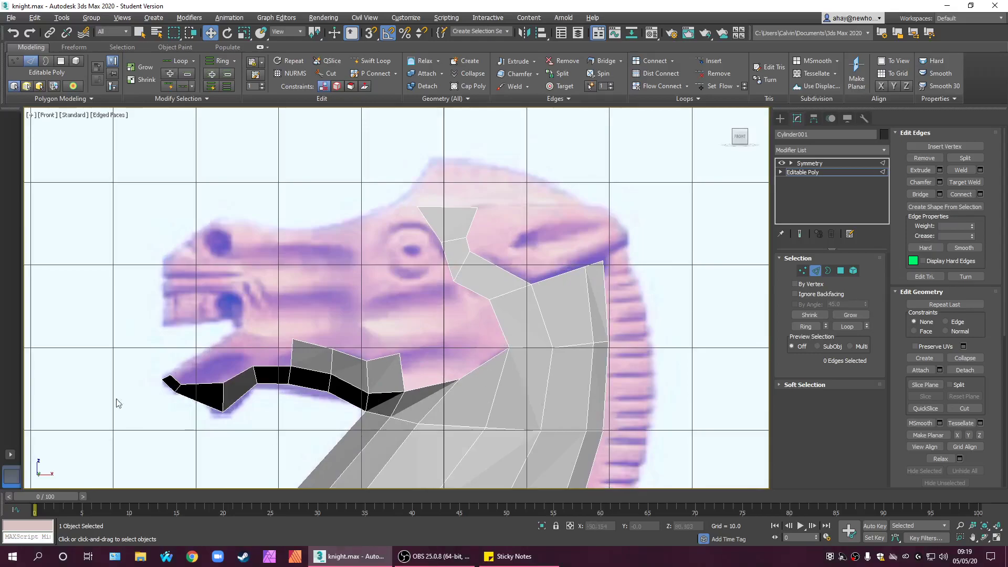
scroll(484, 362, "down", 5)
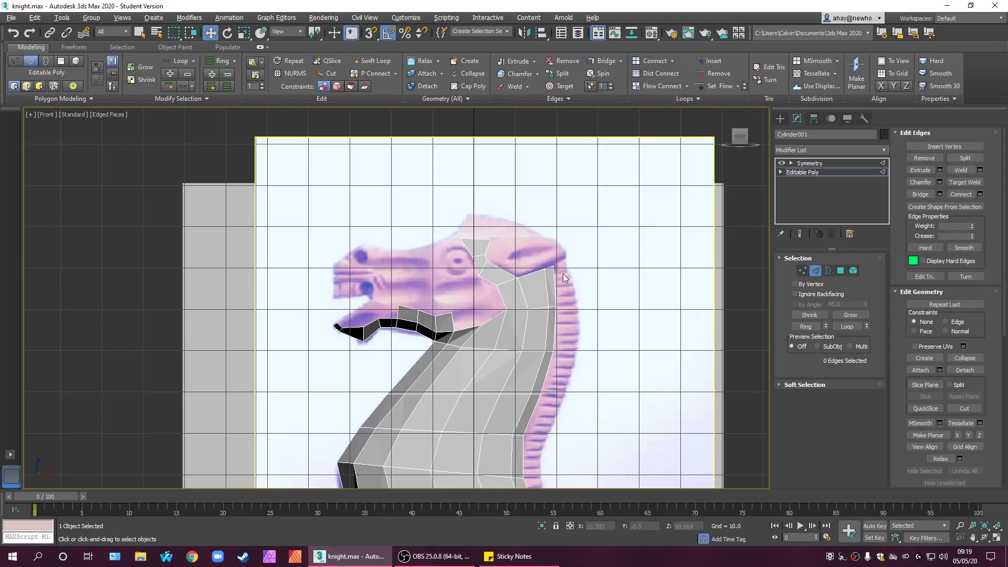
scroll(564, 278, "up", 3)
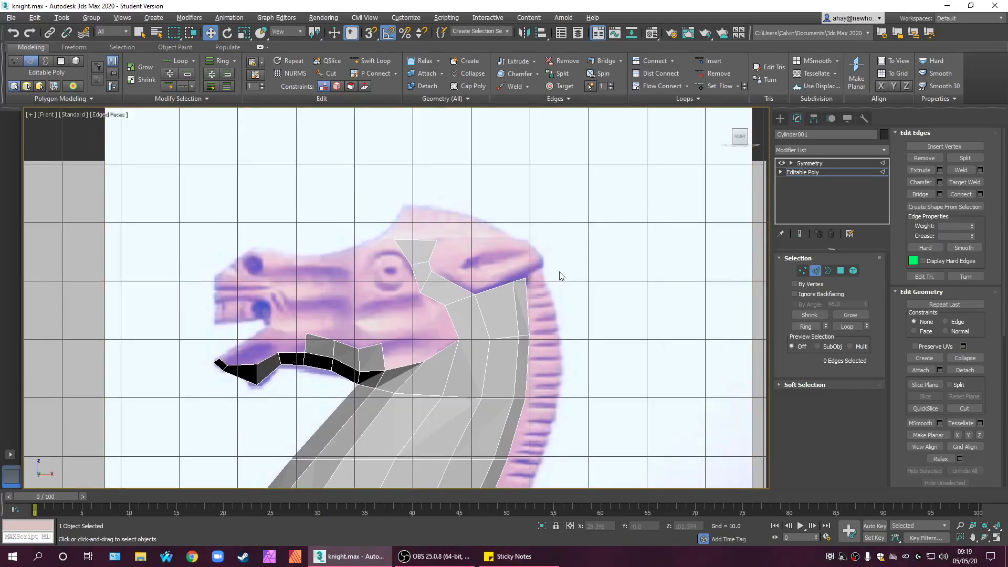
- Select the short top edge at the back of the neck and examine the open head mesh from several angles in perspective
left_click(524, 279)
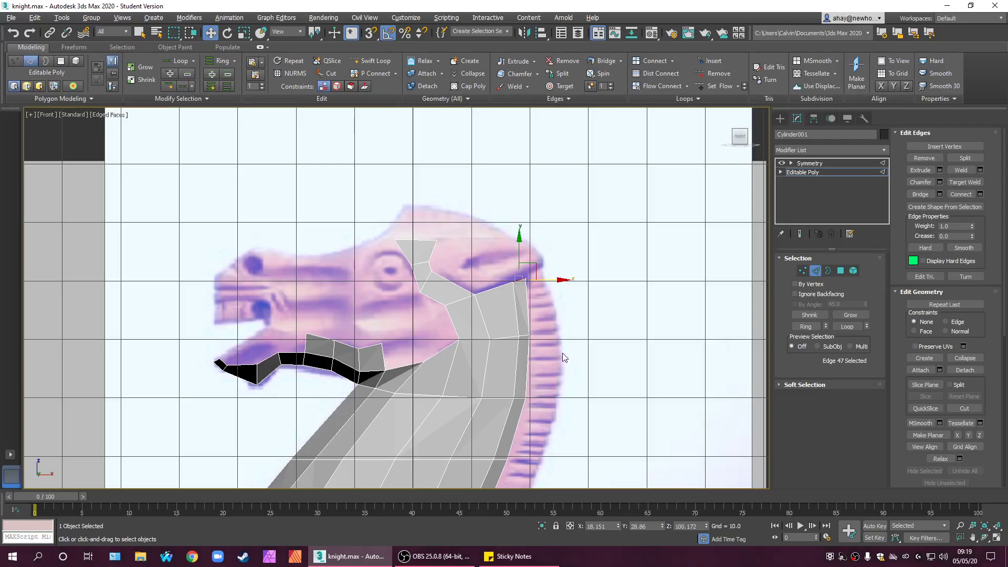
middle_click_drag(584, 350, 584, 350)
scroll(583, 350, "down", 3)
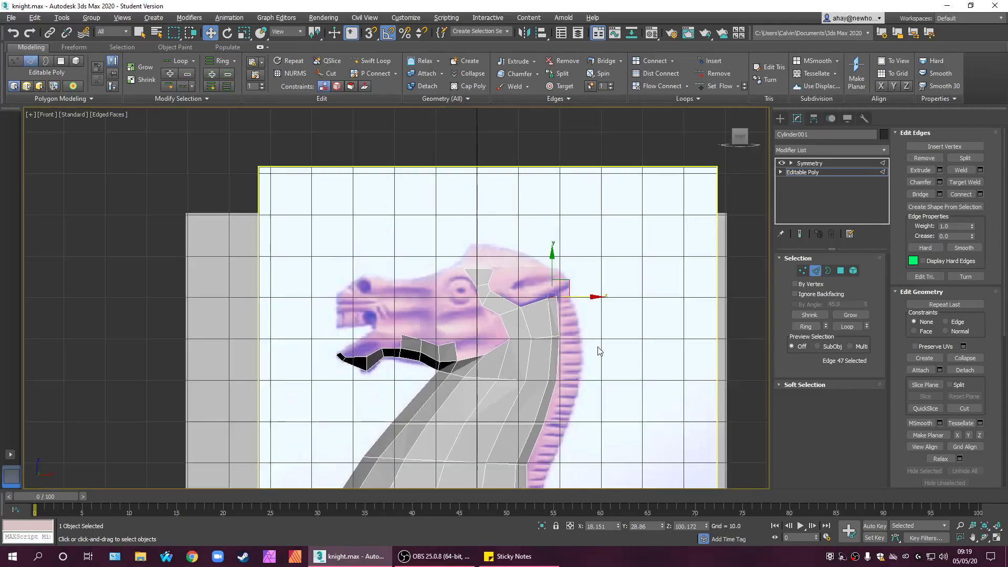
scroll(581, 345, "up", 4)
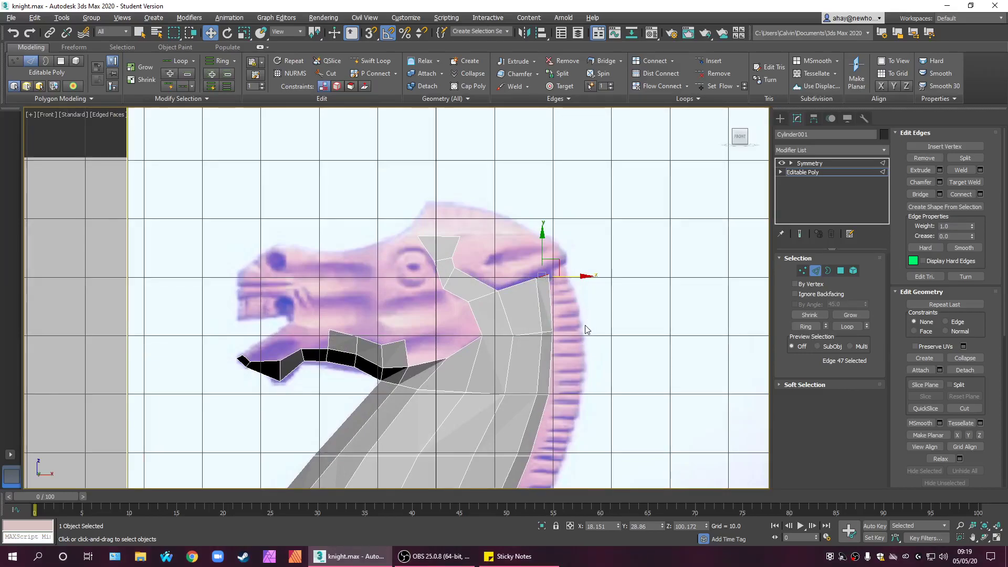
key("alt+w")
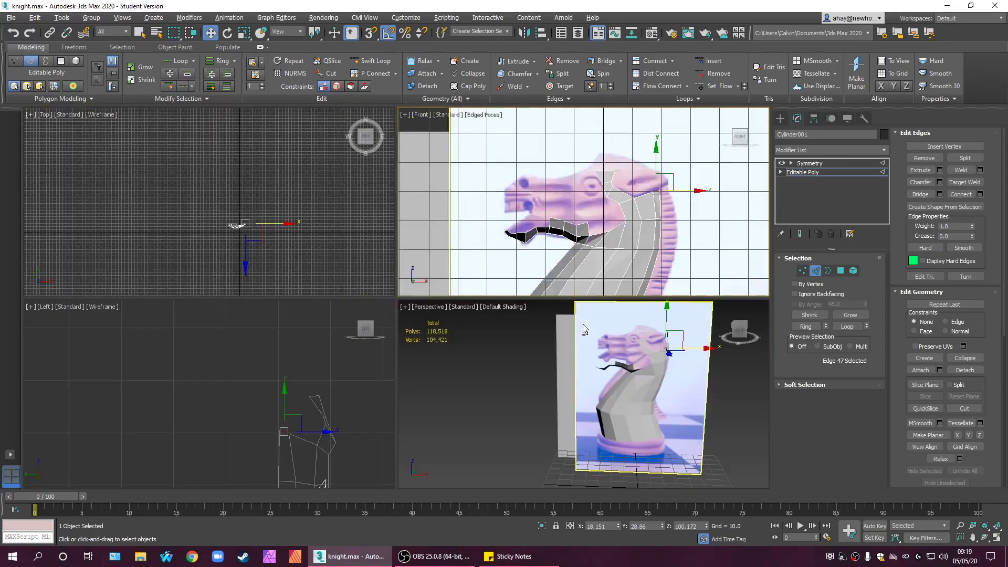
mouse_move(601, 386)
middle_mouse_down("alt")
mouse_move(666, 347)
mouse_move(682, 360)
mouse_move(668, 407)
middle_mouse_up("alt")
scroll(679, 361, "up", 5)
key("F4")
key("F4")
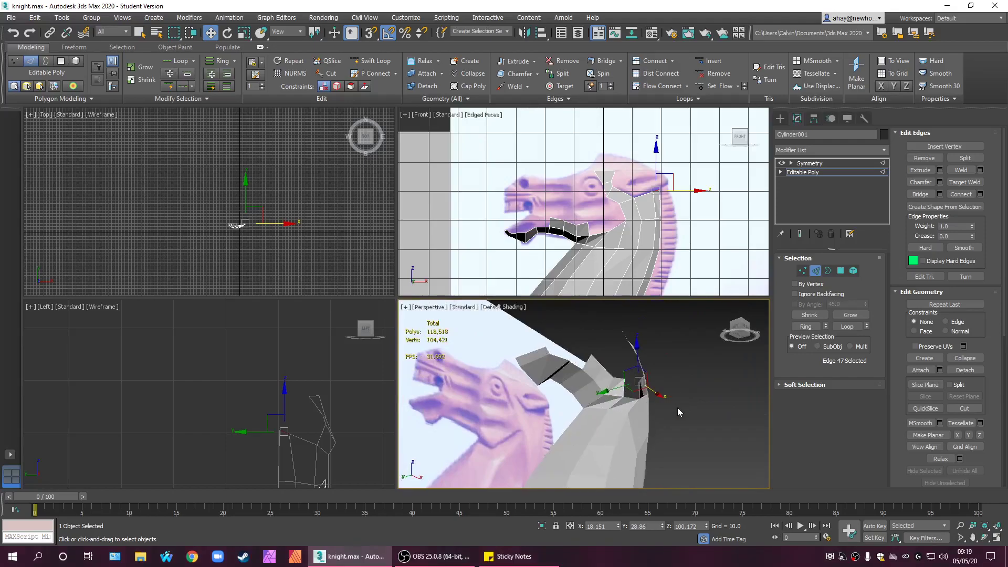
middle_click_drag(632, 408, 662, 367, "alt")
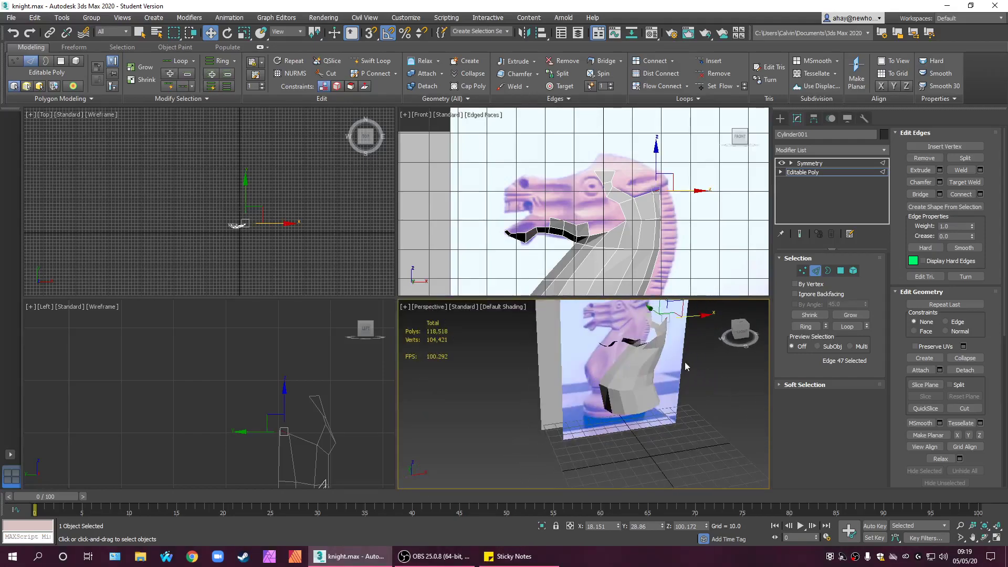
scroll(676, 340, "up", 4)
scroll(677, 315, "down", 3)
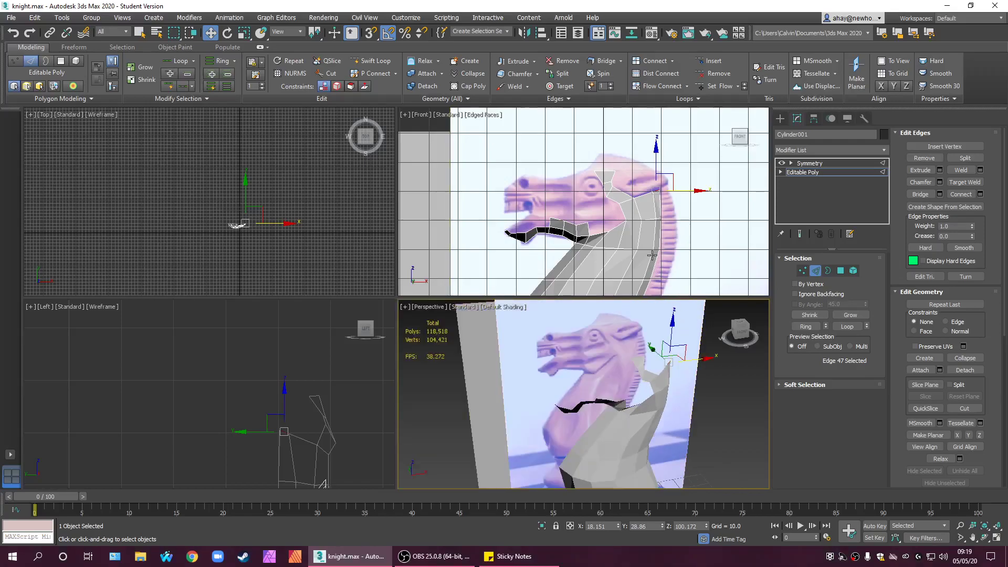
middle_click_drag(652, 255, 638, 236)
key("alt+w")
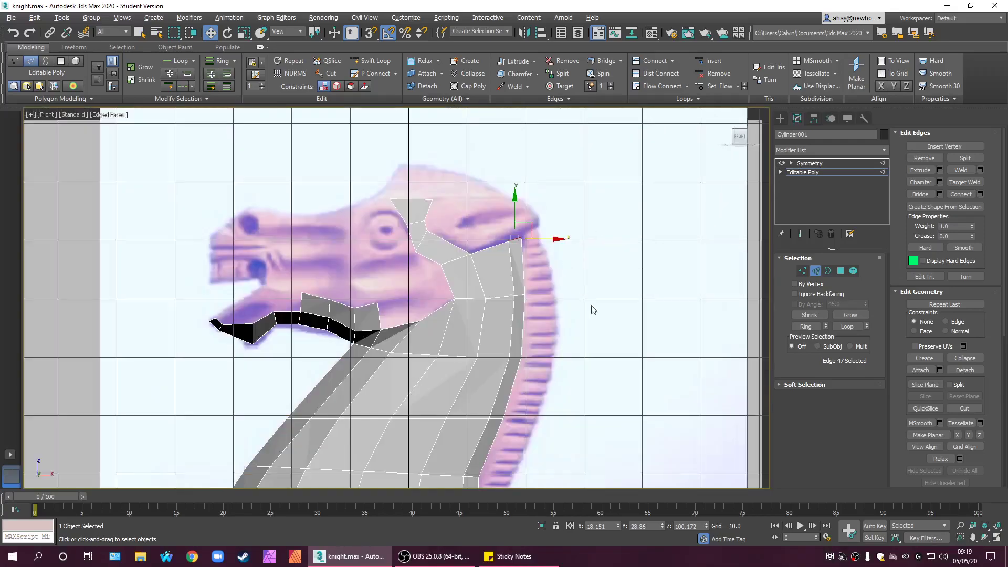
scroll(590, 306, "up", 3)
left_click(609, 267)
left_click_drag(609, 268, 552, 212, "shift")
middle_click_drag(544, 275, 518, 295)
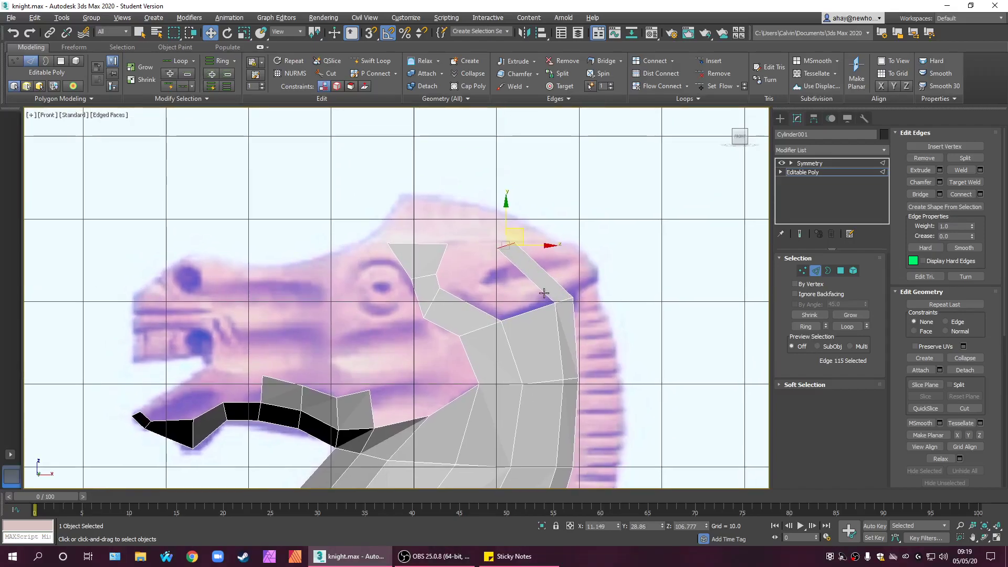
key("ctrl+z")
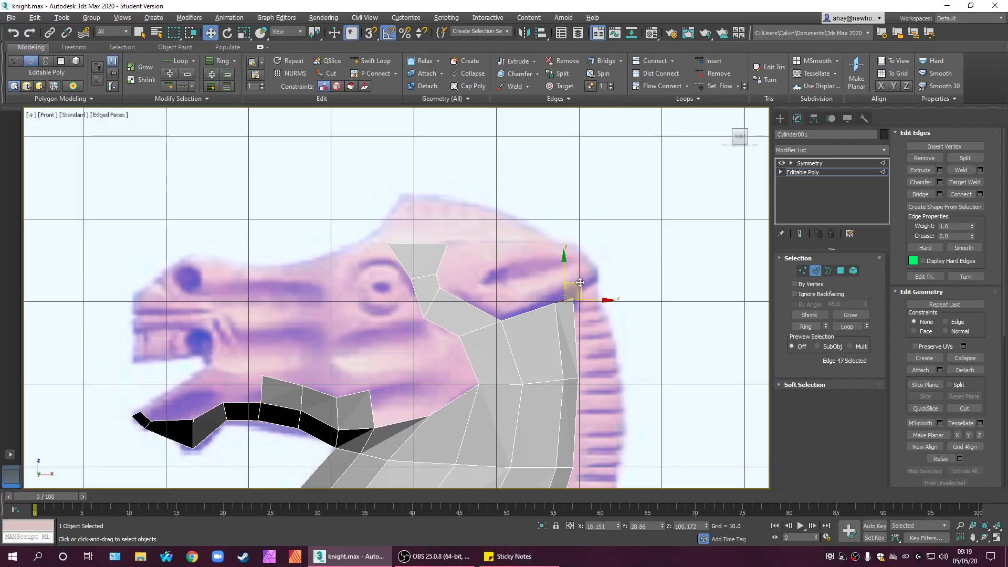
left_click_drag(580, 280, 393, 221, "shift")
key("ctrl+z")
key("ctrl+z")
key("ctrl+z")
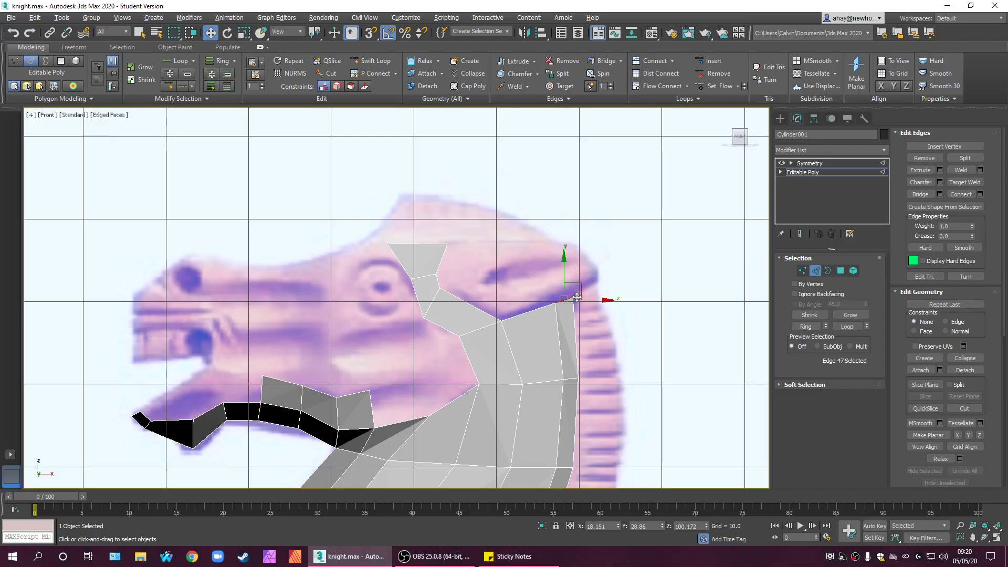
- Extend the neck's top rear edge forward over the ear to the crown and bridge it to the top edge of the strip behind the eye
left_click_drag(580, 290, 402, 212, "shift")
key("ctrl+z")
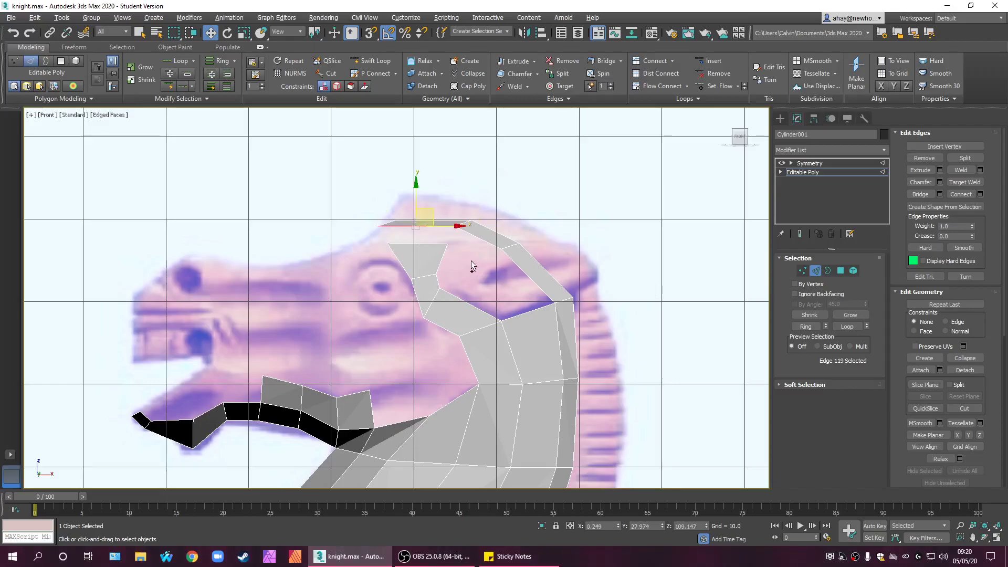
left_click(428, 246, "ctrl")
left_click(920, 194)
left_click(603, 313)
middle_click_drag(604, 413, 495, 209)
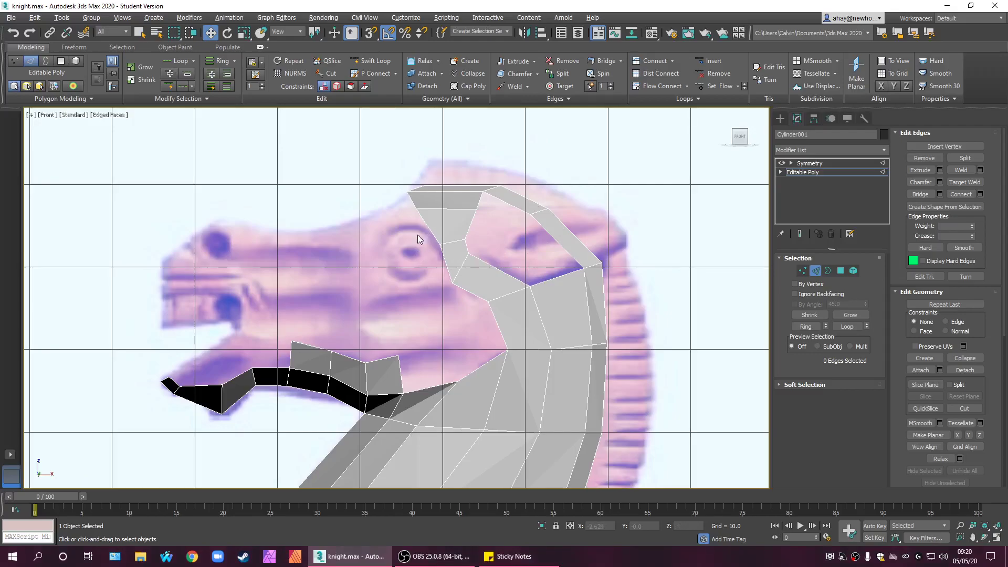
middle_click_drag(377, 315, 451, 310)
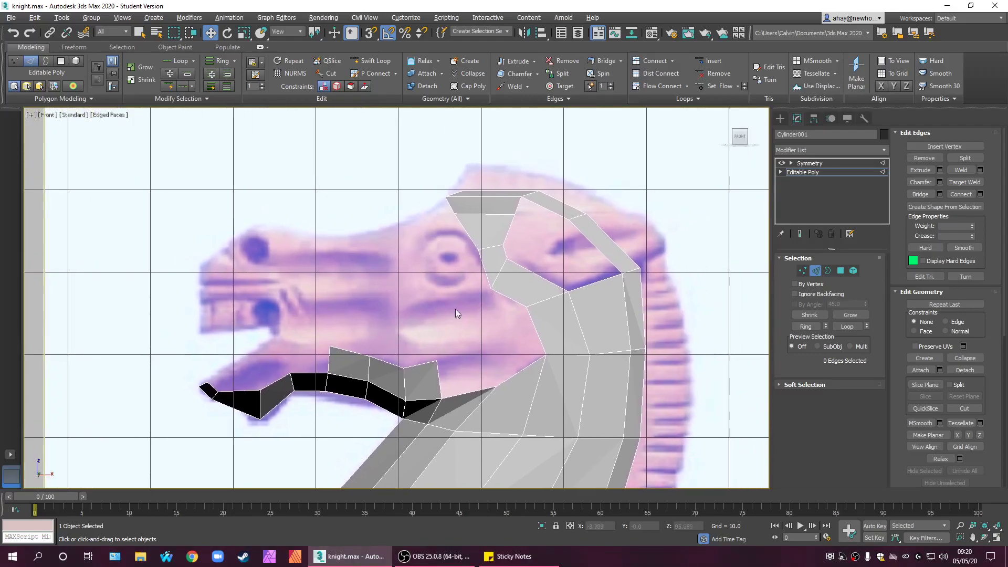
- Extend the two front edges of the crown forward in two segments, past the eye and along the upper muzzle of the reference
left_click(465, 233)
left_click(450, 213, "ctrl")
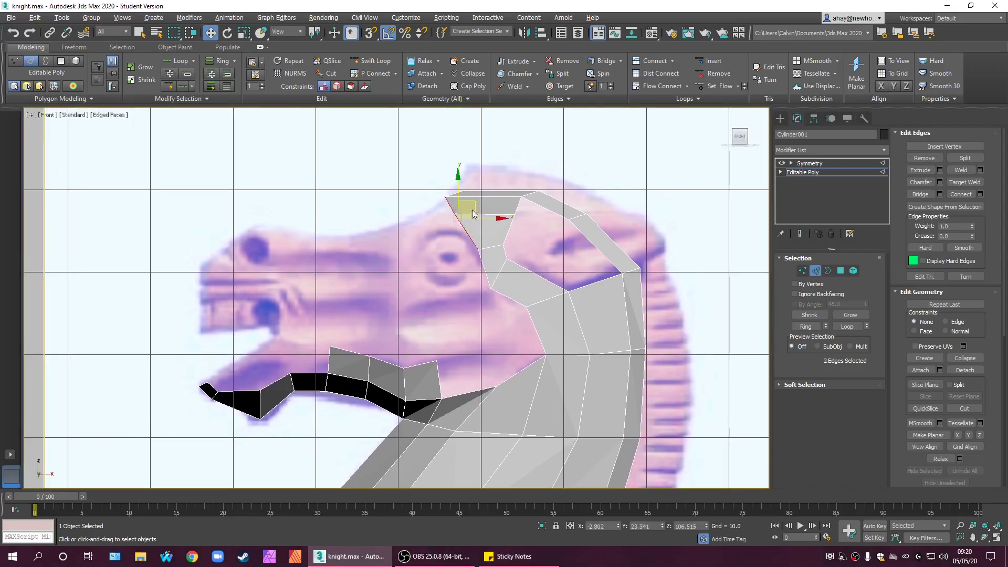
left_click_drag(479, 206, 415, 254)
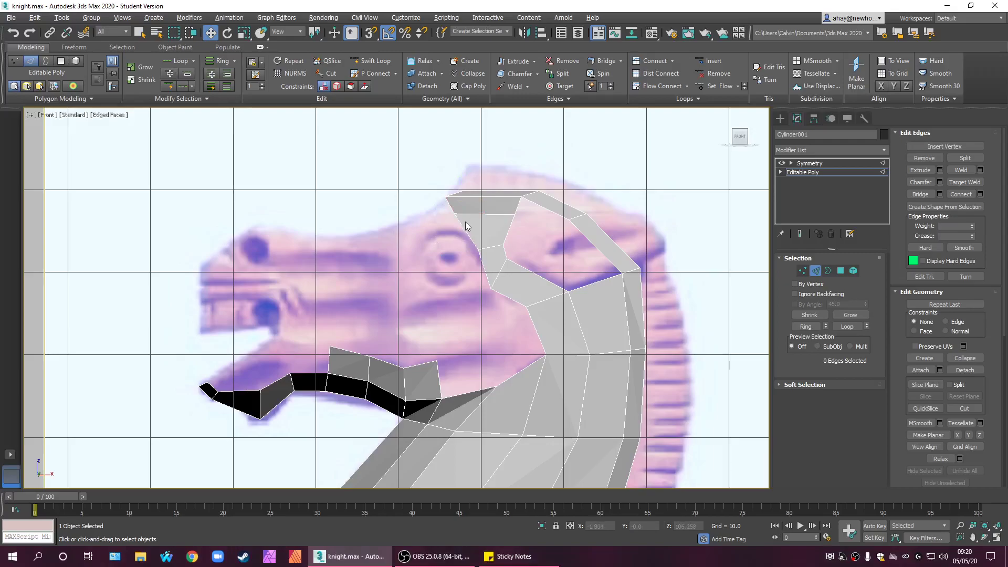
left_click(450, 210, "ctrl")
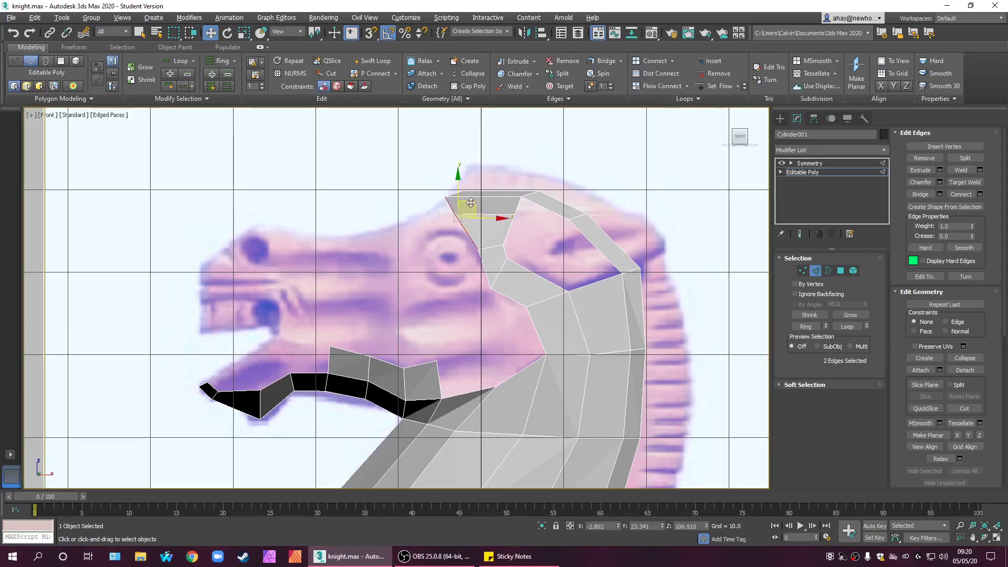
left_click_drag(477, 199, 409, 255, "shift")
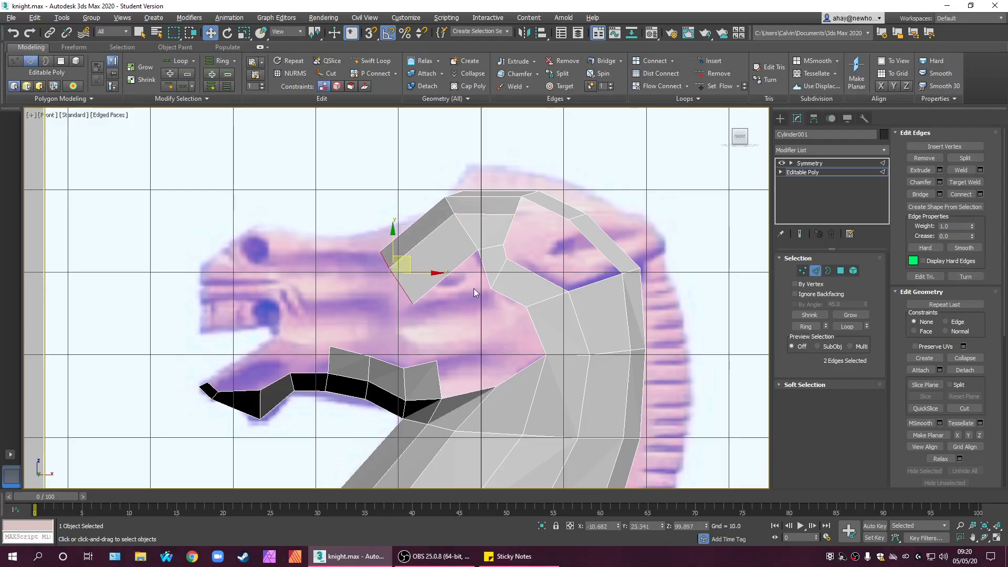
key("ctrl+z")
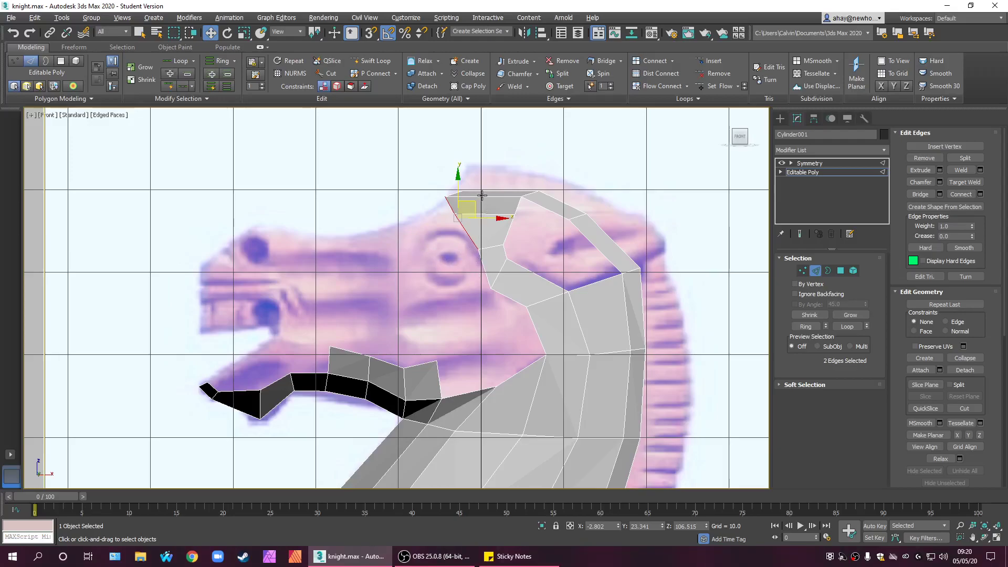
left_click_drag(478, 208, 316, 251, "shift")
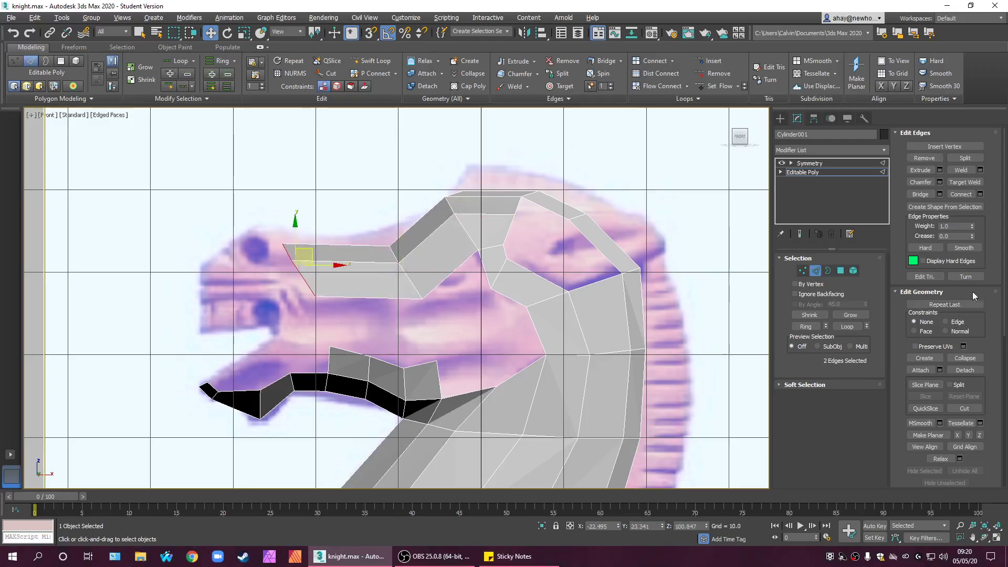
- Delete the two polygons above the eye that join the crown to the upper muzzle patch
left_click(841, 270)
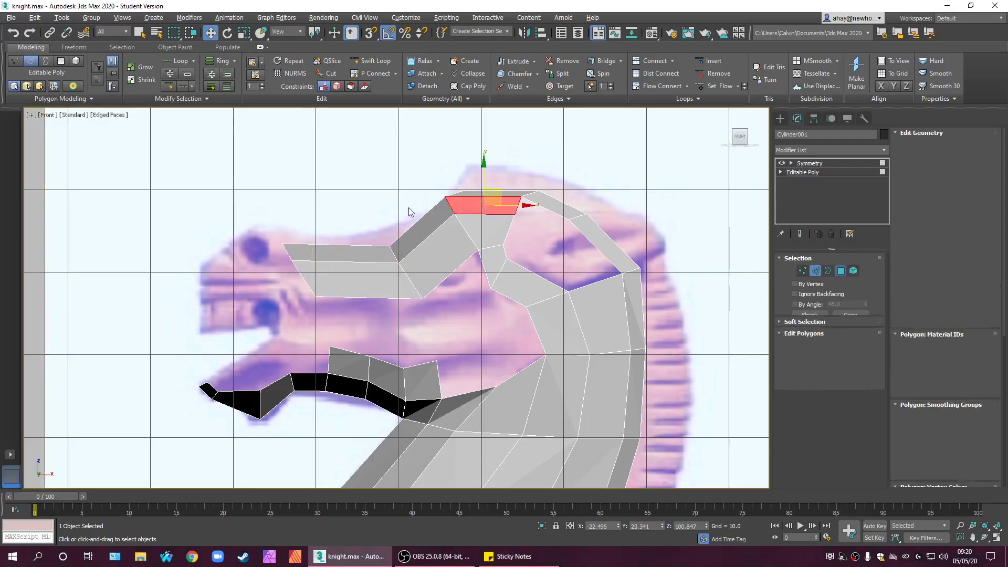
left_click(431, 247)
left_click(493, 314)
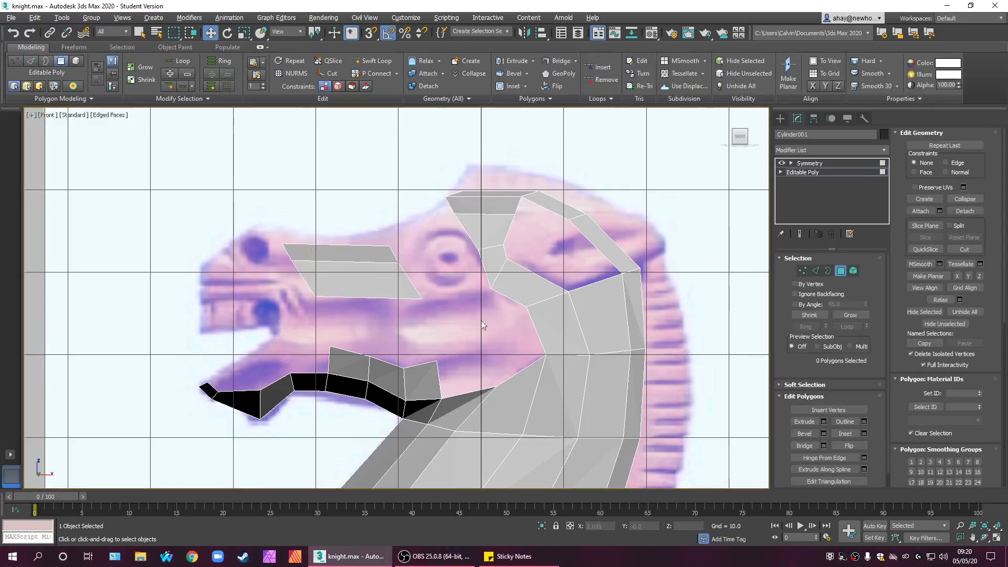
middle_click_drag(471, 273, 531, 281)
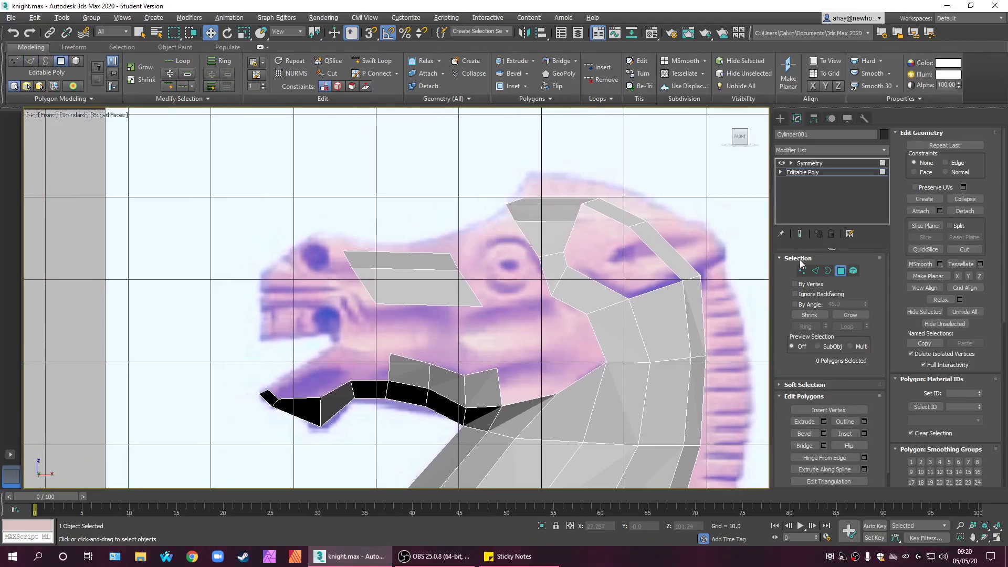
- Move the upper rear vertices of the muzzle patch and the front vertices of the crown so each group lines up vertically
left_click(802, 271)
left_click_drag(429, 240, 474, 241)
left_click(540, 210)
left_click(522, 198)
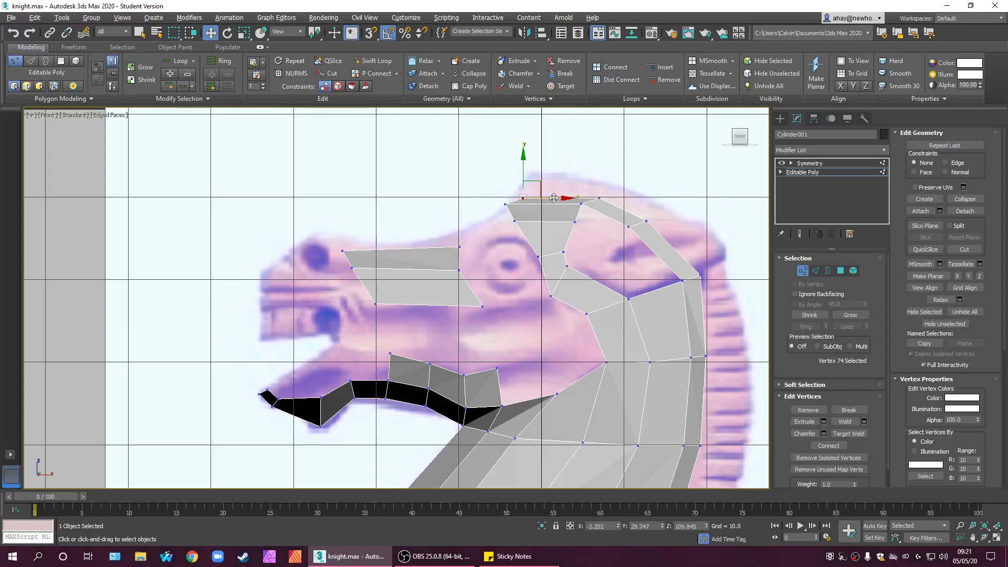
left_click(508, 205)
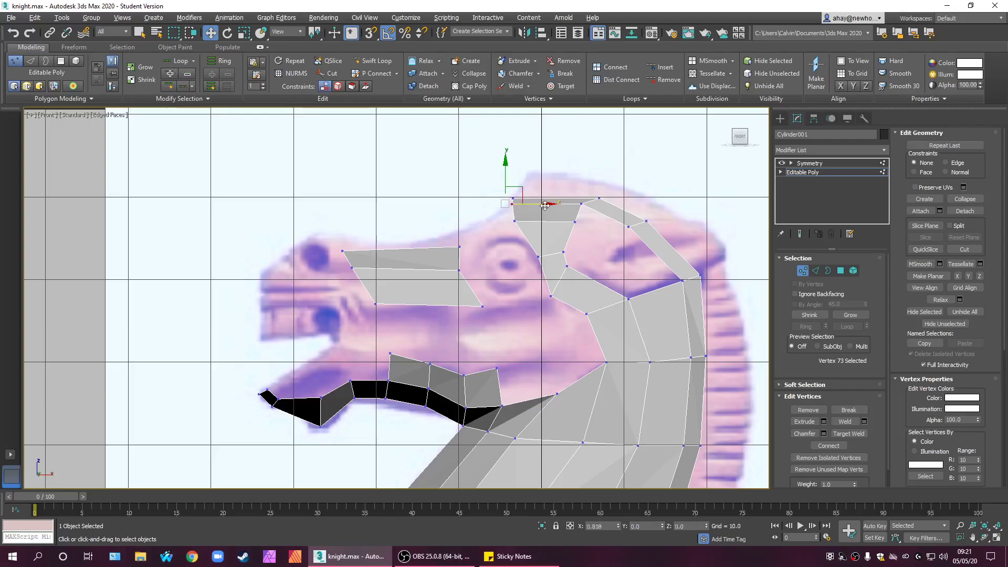
left_click(526, 224)
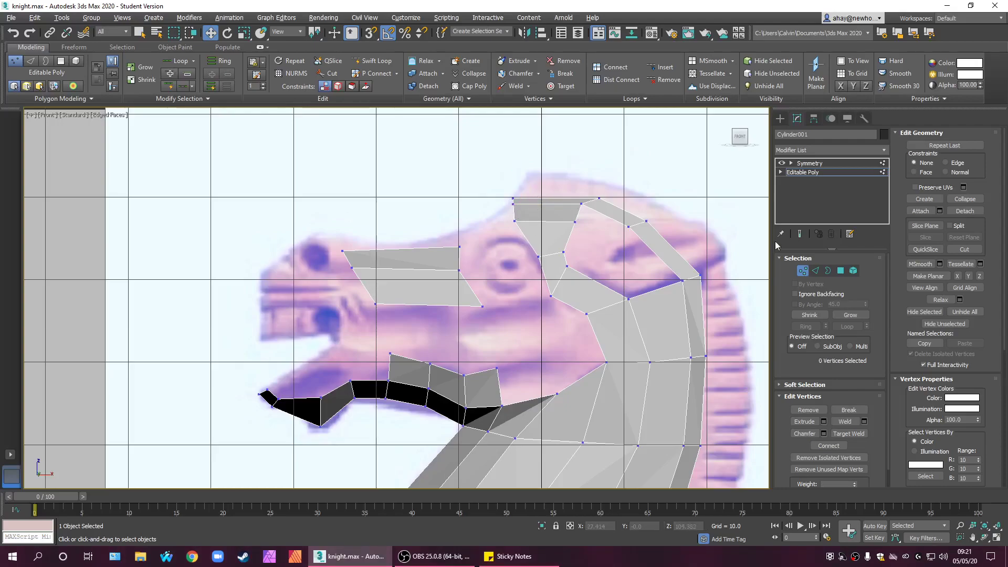
- Extend the crown's short front edge forward in two segments along the forehead and nose outline, and switch to polygon selection
left_click(815, 270)
left_click(512, 203)
left_click_drag(526, 192, 414, 249, "shift")
left_click(521, 227)
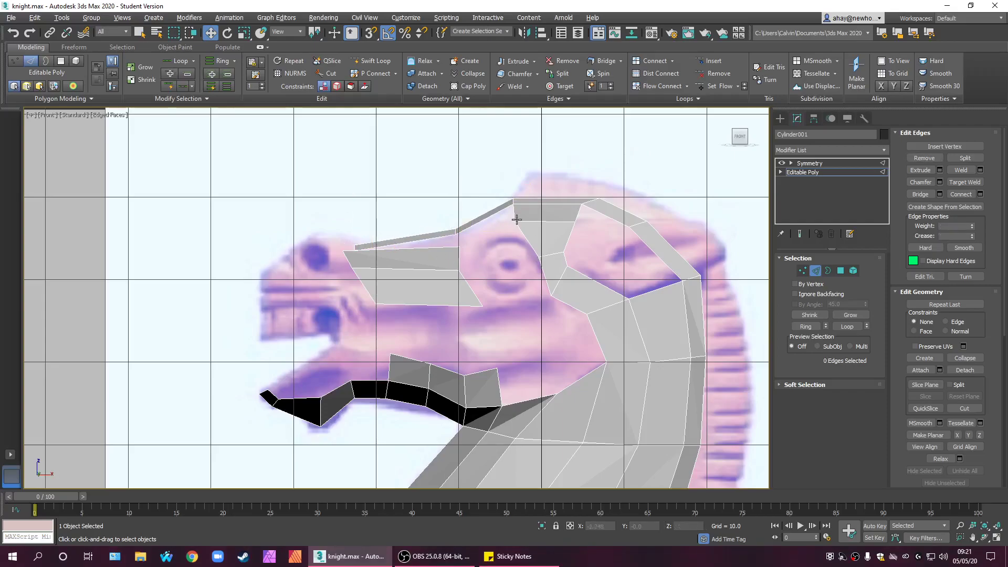
left_click(841, 270)
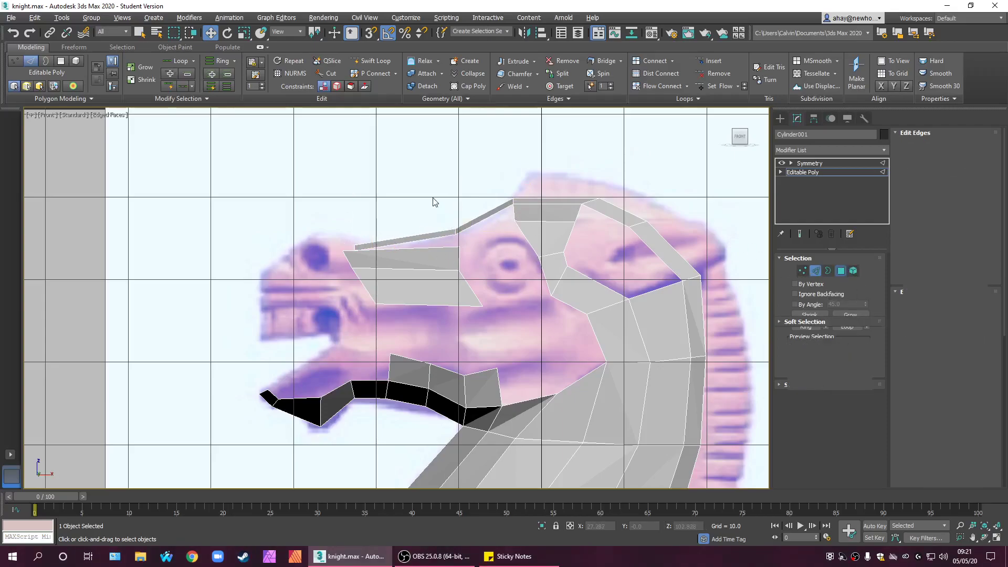
- Delete the polygon joining the crown to the nose strip above the eye
left_click(494, 234)
left_click(512, 244)
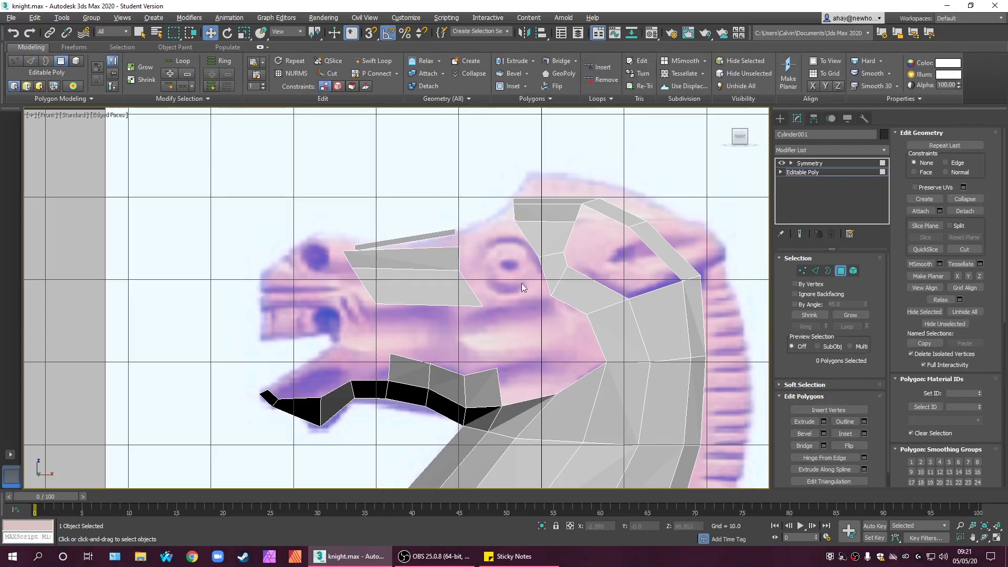
scroll(525, 223, "up", 3)
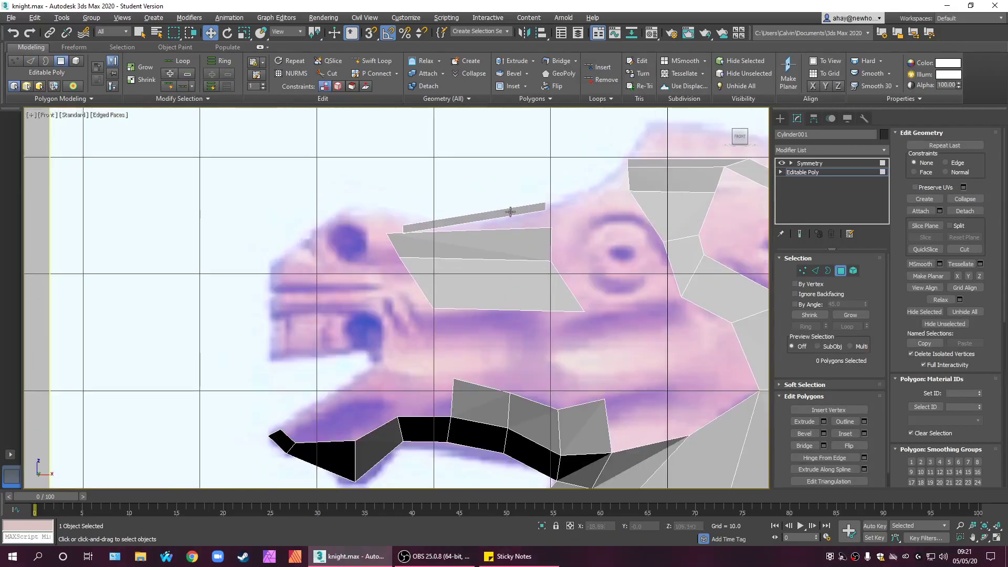
- Move the front vertices of the nose strip and the upper muzzle patch back so they line up vertically
left_click(803, 270)
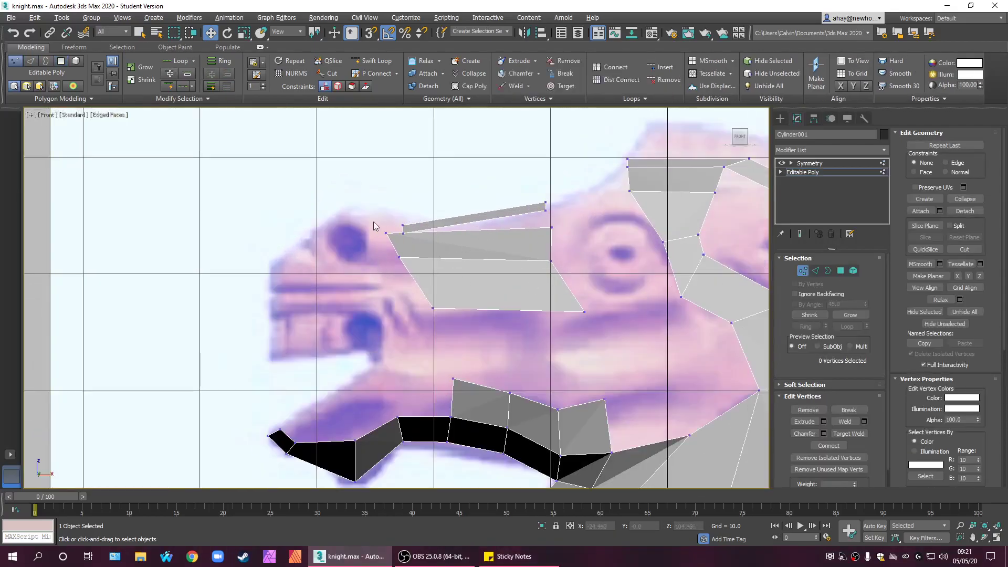
left_click(387, 234)
left_click_drag(400, 218, 419, 225)
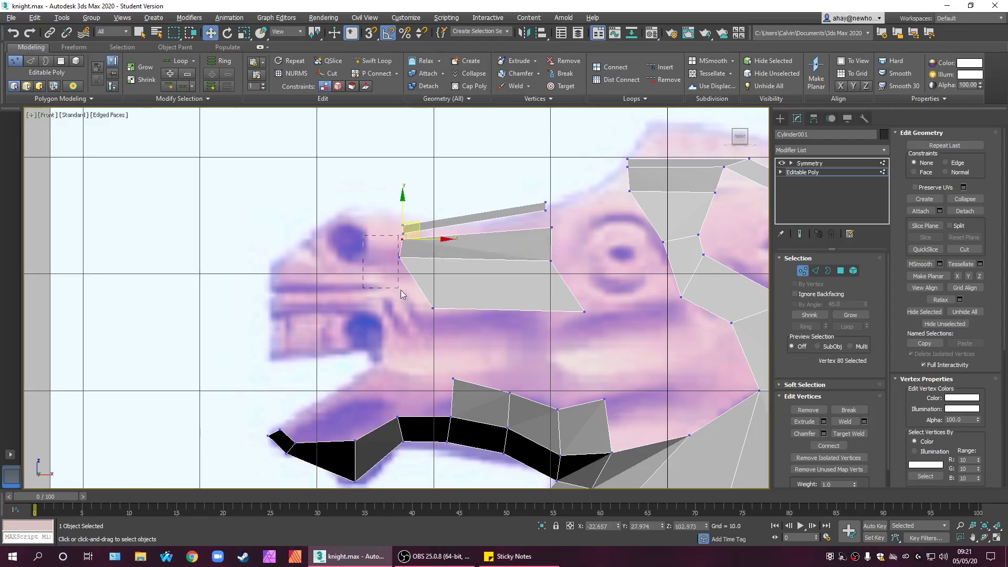
left_click_drag(464, 328, 463, 326)
left_click(402, 239, "alt")
left_click_drag(459, 289, 480, 289)
left_click(396, 244)
left_click(402, 239)
left_click(427, 249)
left_click_drag(417, 267, 452, 233)
left_click(649, 279)
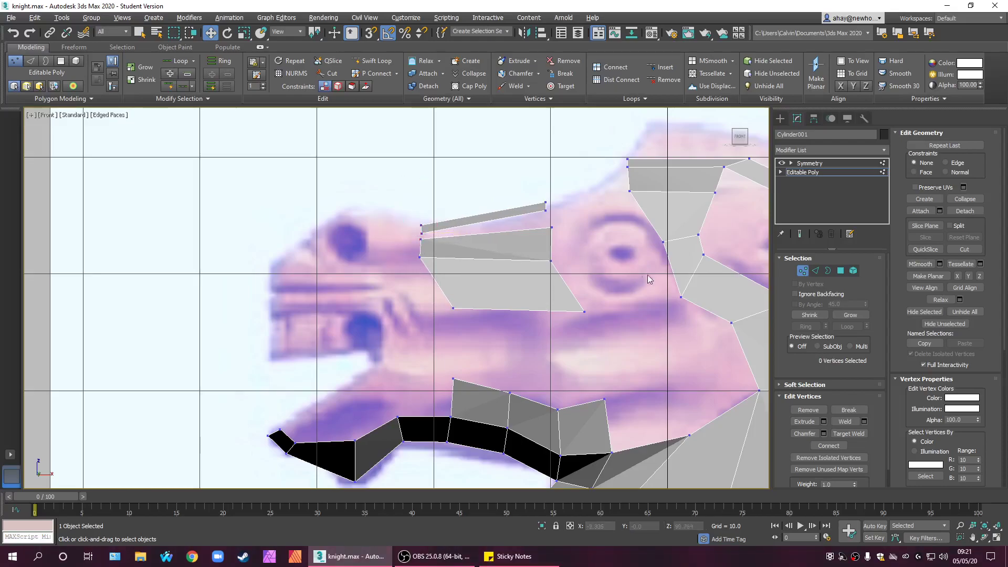
- Bridge the nose strip's lower edge to the top edge of the upper muzzle patch
left_click(816, 272)
left_click_drag(486, 222, 487, 220)
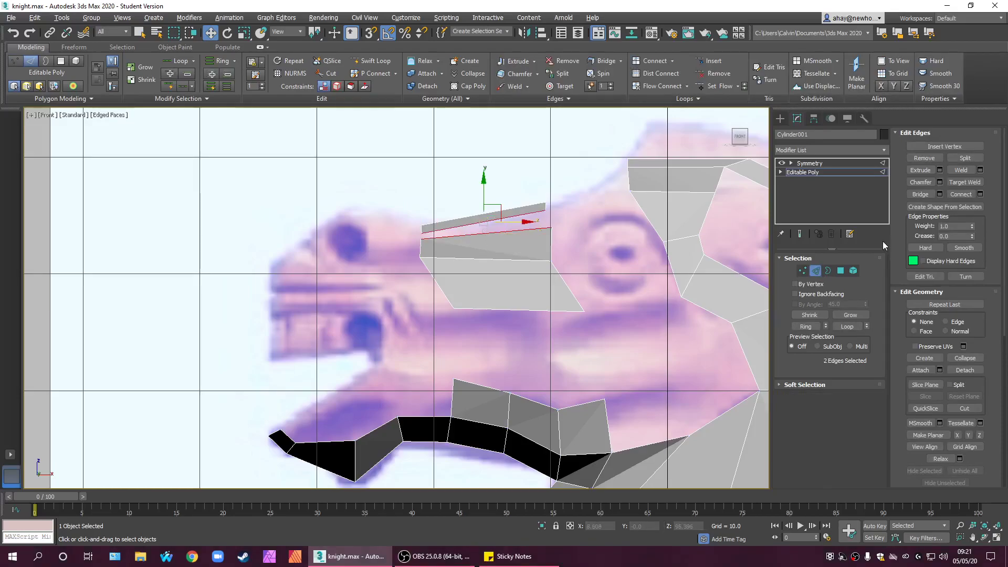
left_click(920, 195)
- Inspect how the bridged muzzle patch sits against the crown in the Front and Left views
middle_click_drag(509, 280, 420, 296)
middle_click_drag(595, 332, 408, 371)
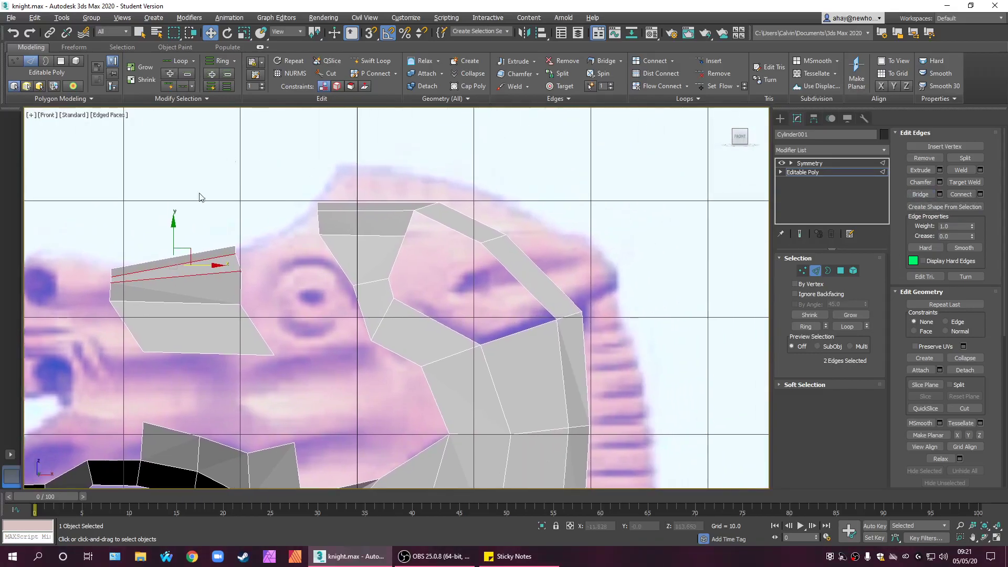
key("alt+w")
middle_click(553, 408)
middle_click_drag(553, 407, 595, 379, "alt")
middle_click_drag(324, 414, 262, 392)
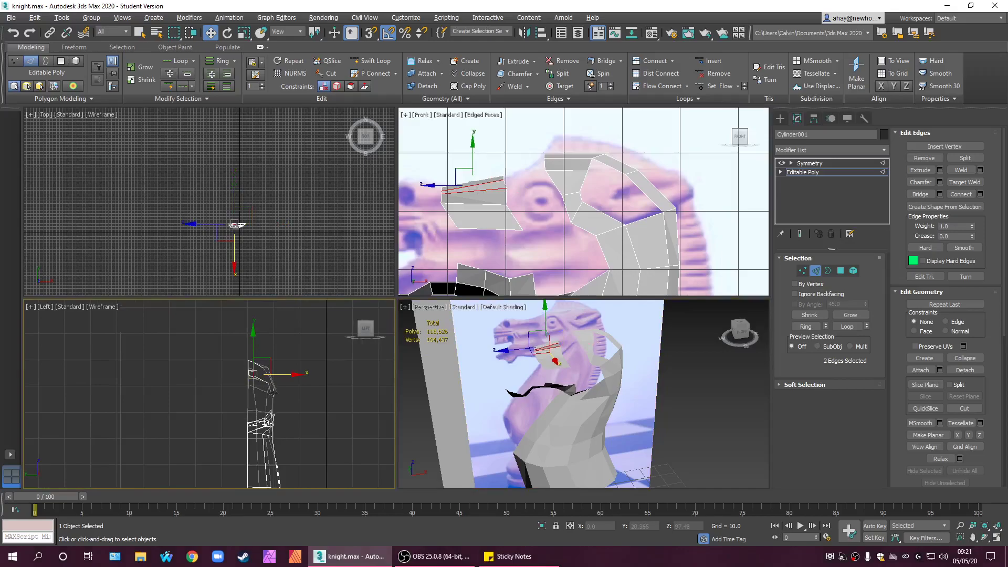
key("alt+w")
scroll(396, 315, "down", 1)
scroll(399, 310, "up", 5)
left_click(598, 293)
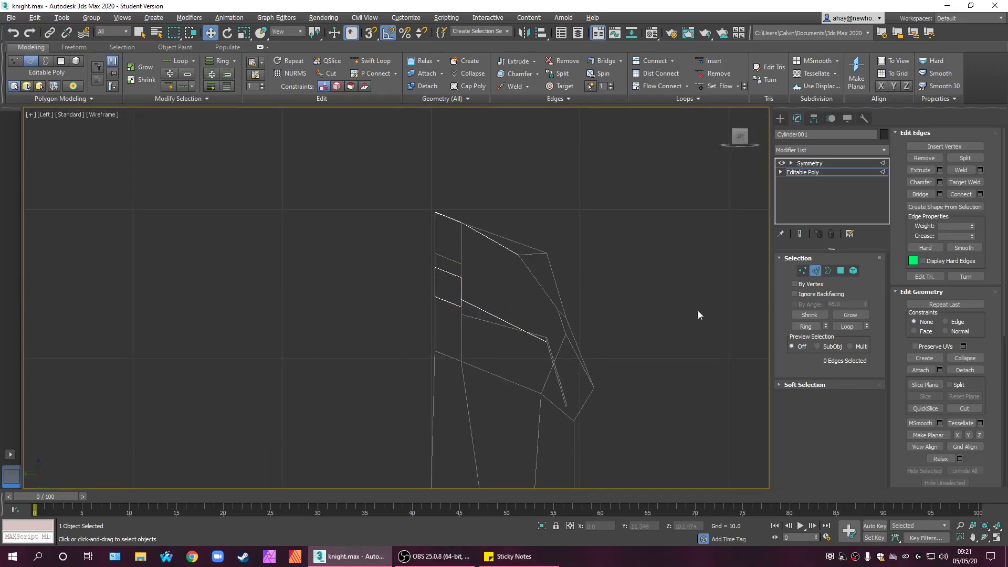
scroll(585, 315, "down", 3)
scroll(604, 334, "up", 2)
scroll(608, 336, "down", 2)
key("alt+w")
middle_click_drag(590, 223, 628, 210)
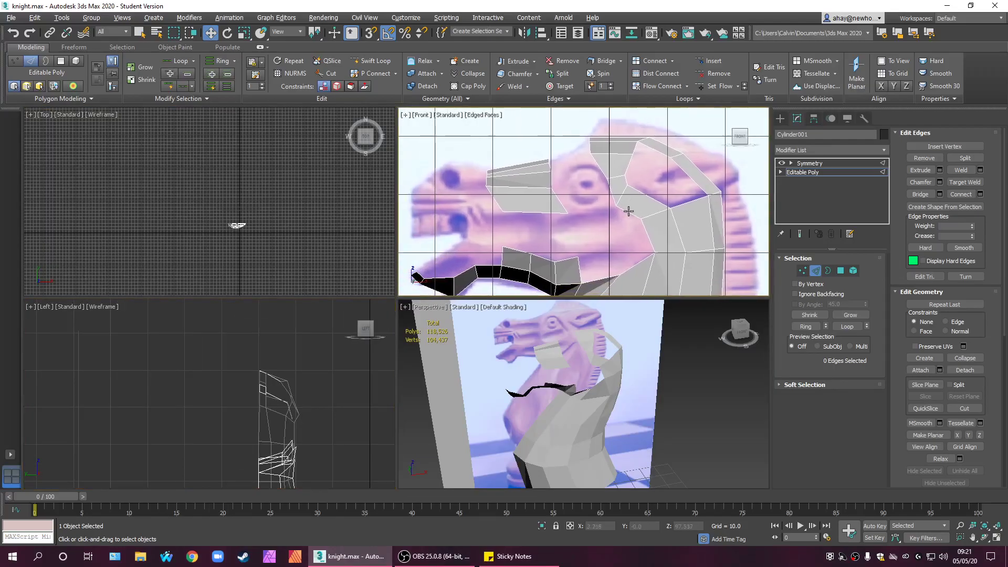
- Delete the four polygons that make up the nose strip and upper muzzle patch
key("4")
left_click_drag(491, 160, 555, 208)
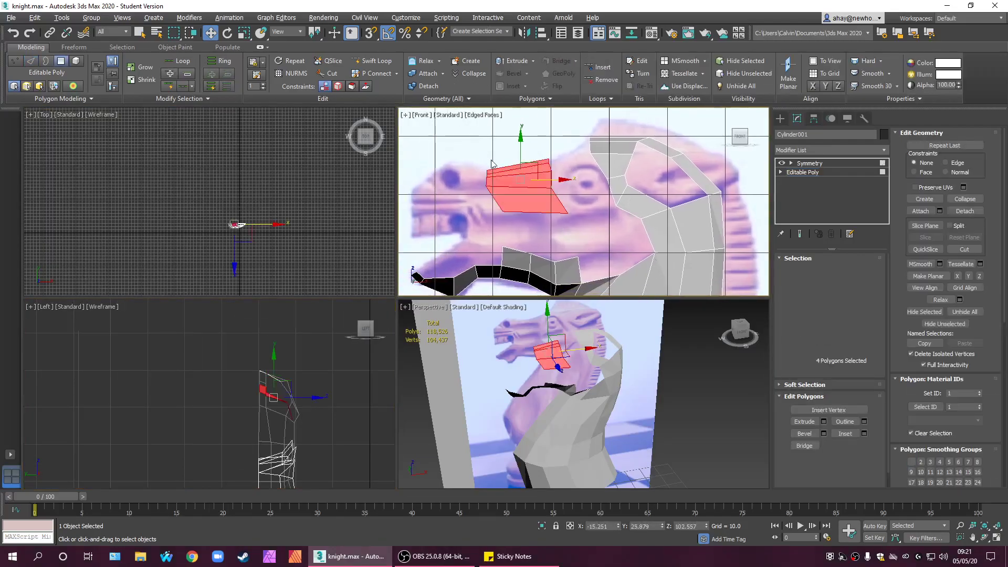
key("Delete")
scroll(630, 208, "up", 4)
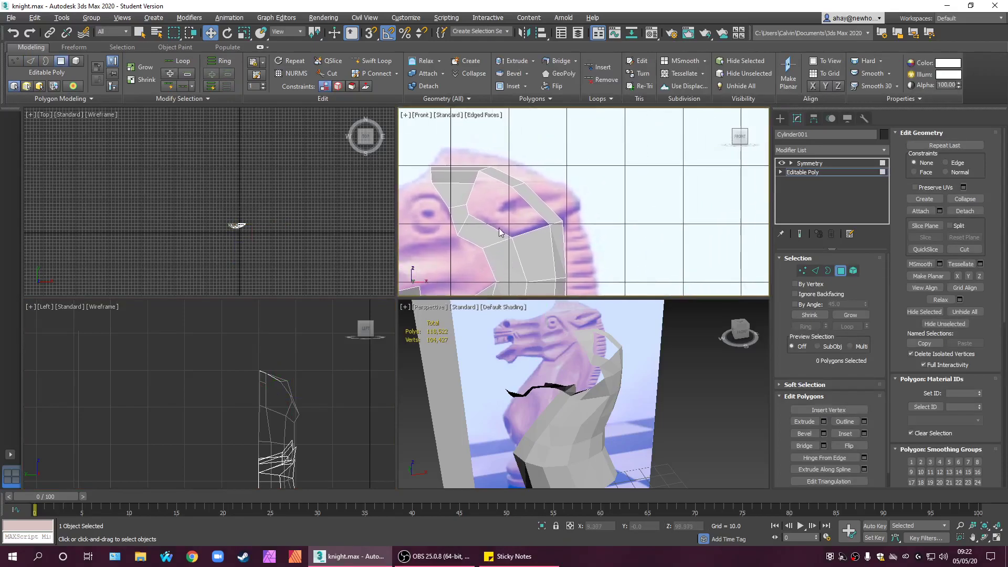
- Undo the muzzle polygon deletion and the bridge before it
key("ctrl+z")
middle_click_drag(483, 172, 546, 150)
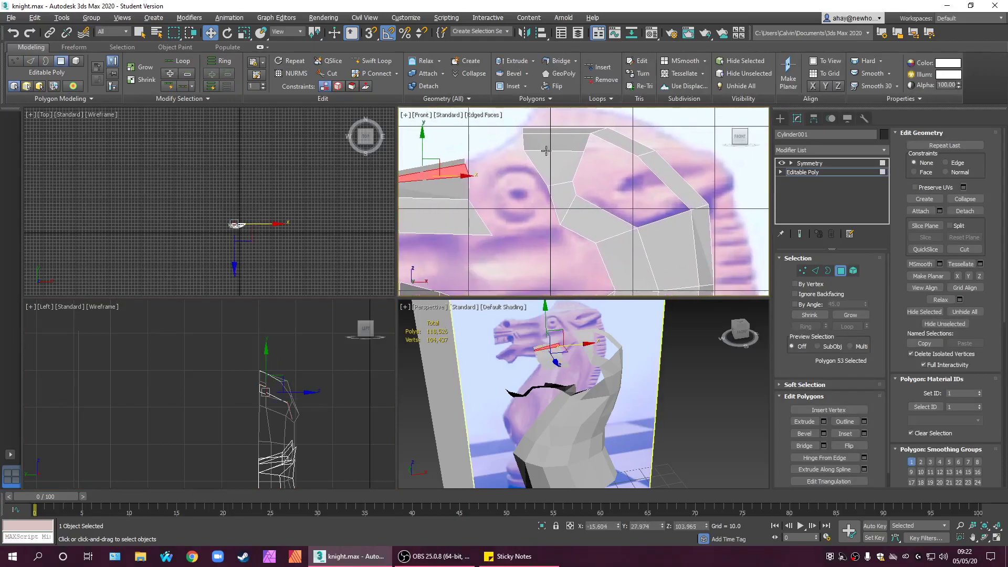
left_click(16, 33)
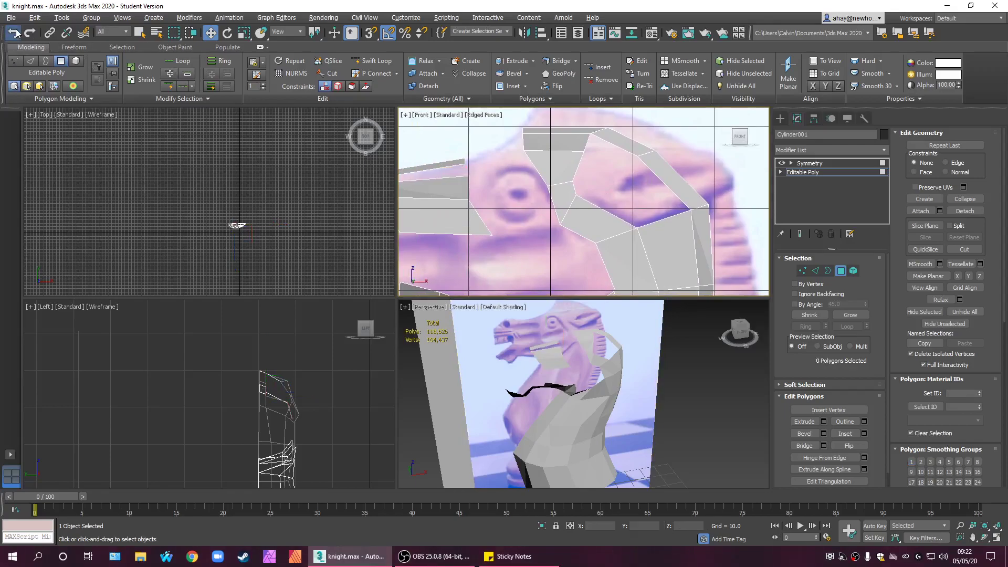
scroll(552, 184, "down", 5)
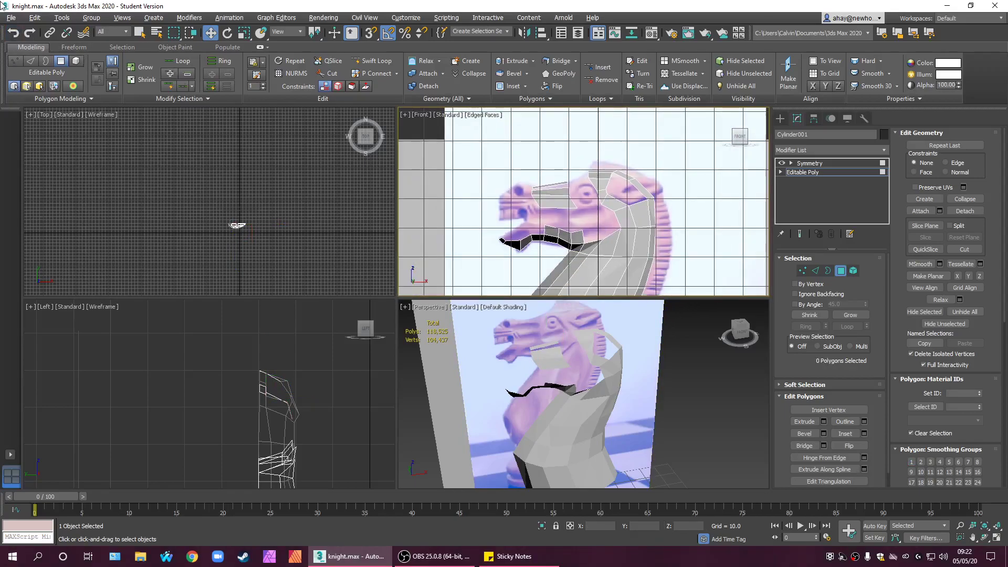
- Reopen the recent file knight.max from the Chess Set folder, discarding the current modelling changes
left_click(11, 20)
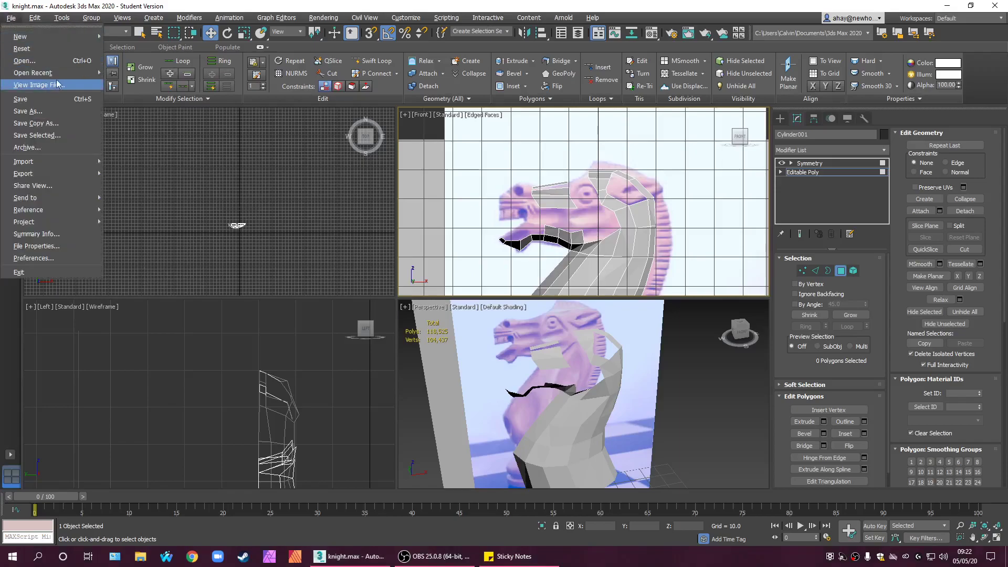
mouse_move(73, 77)
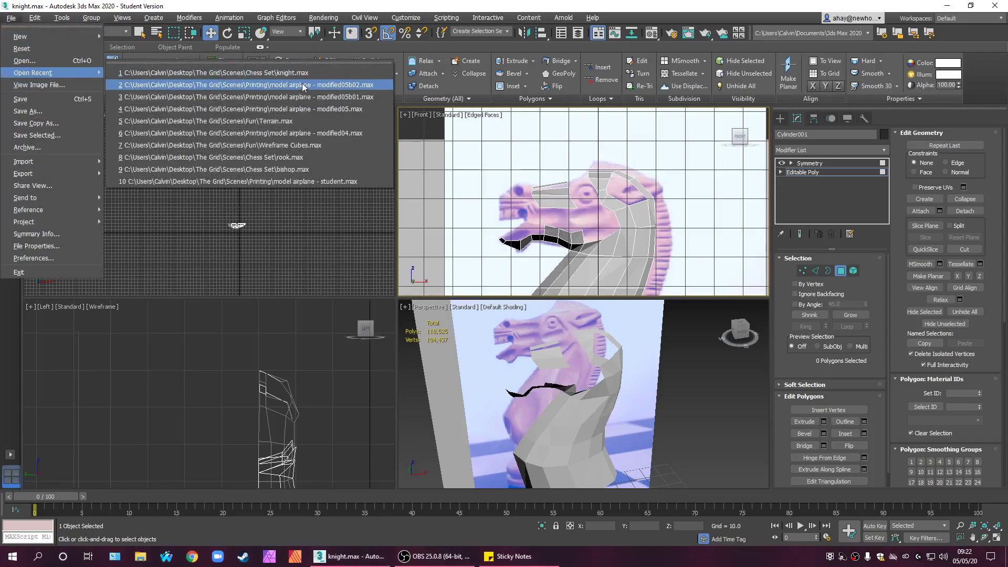
left_click(315, 74)
left_click(503, 294)
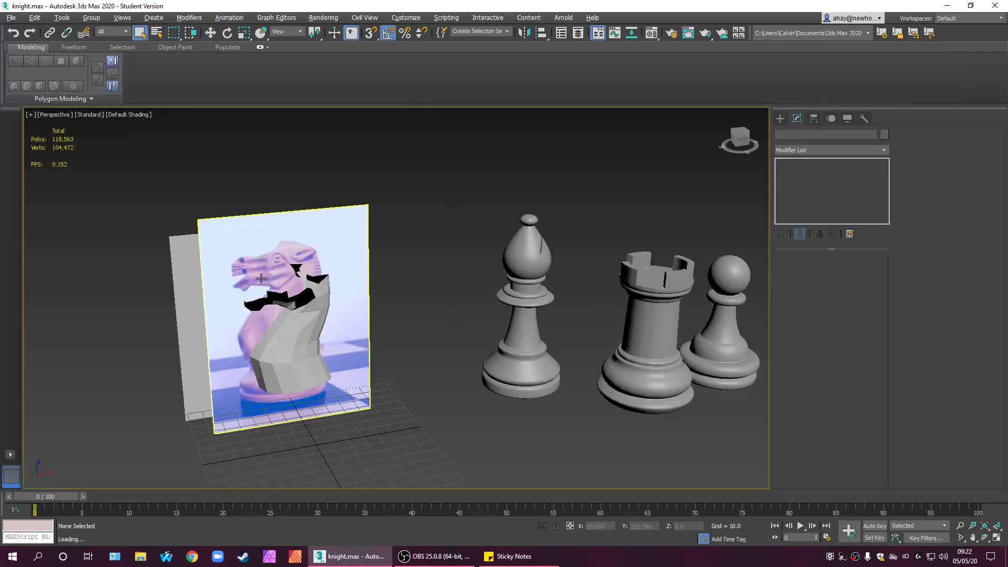
- Select the knight mesh and the two reference planes, and hide all other objects in the scene
middle_click_drag(261, 278, 371, 300)
left_click_drag(455, 422, 97, 157)
middle_click_drag(261, 294, 397, 361, "alt")
left_click(395, 365)
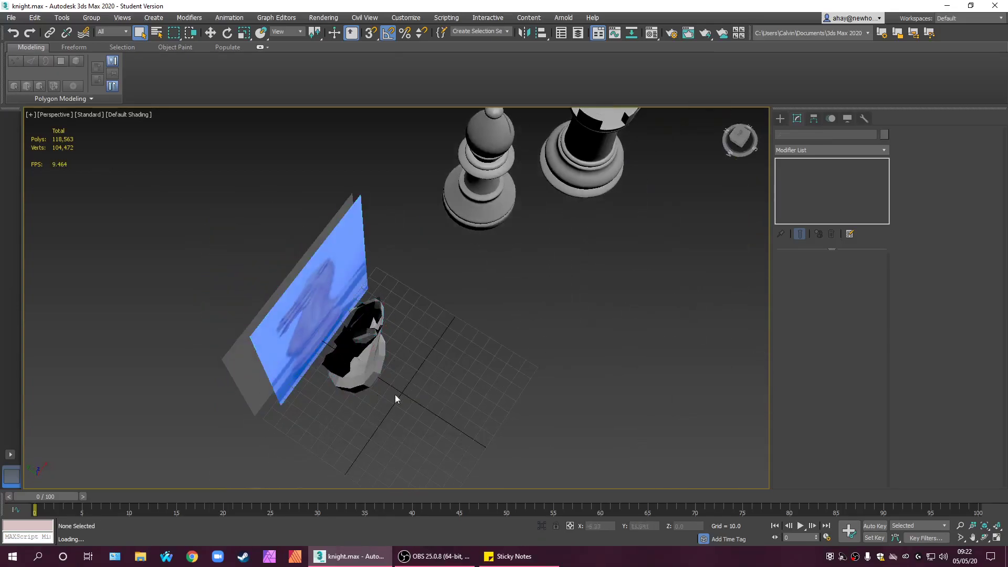
left_click_drag(195, 244, 177, 227)
left_click_drag(390, 421, 219, 254)
right_click(318, 302)
left_click(373, 263)
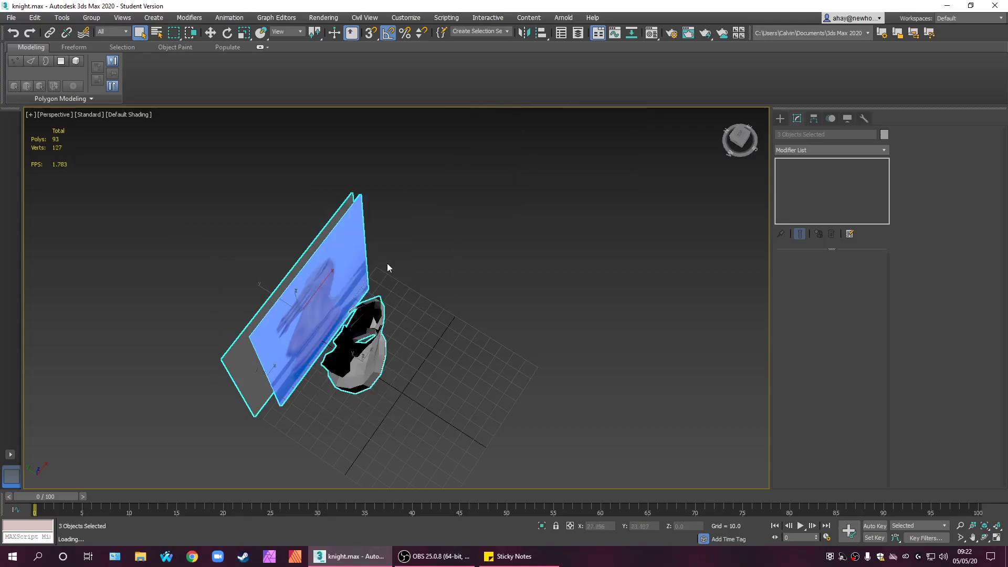
middle_click_drag(412, 263, 389, 237, "alt")
left_click(463, 282)
middle_click_drag(463, 281, 483, 251, "alt")
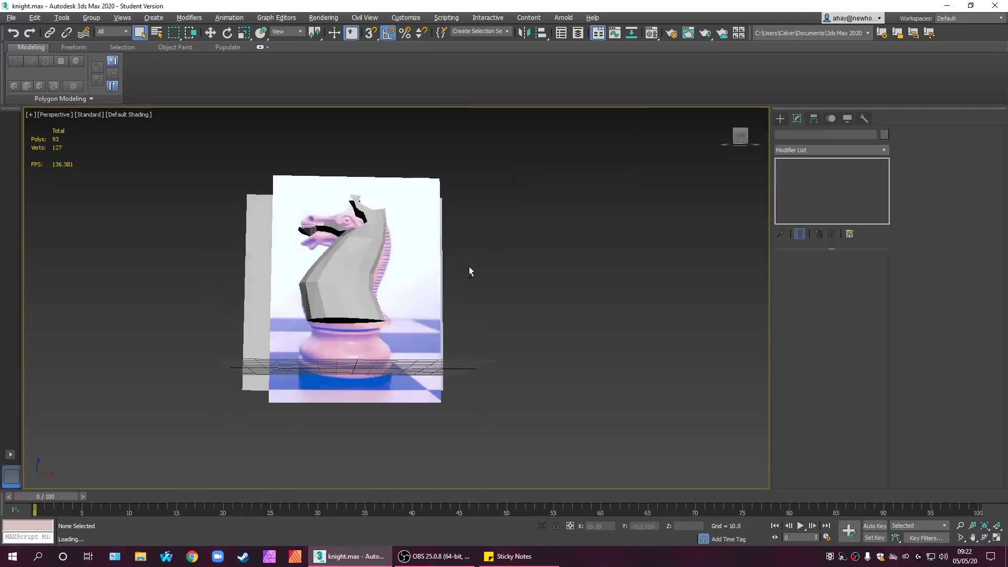
- Hide the plain grey plane behind the knight's side reference image
left_click(257, 283)
key("w")
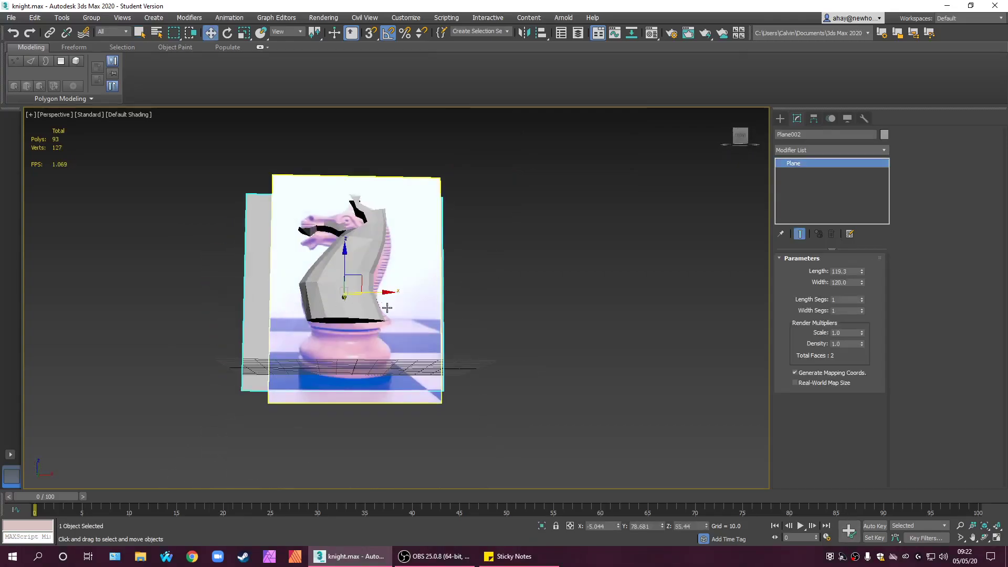
mouse_move(374, 295)
left_mouse_down()
mouse_move(512, 295)
mouse_move(375, 295)
left_mouse_up()
scroll(378, 243, "up", 4)
key("alt+w")
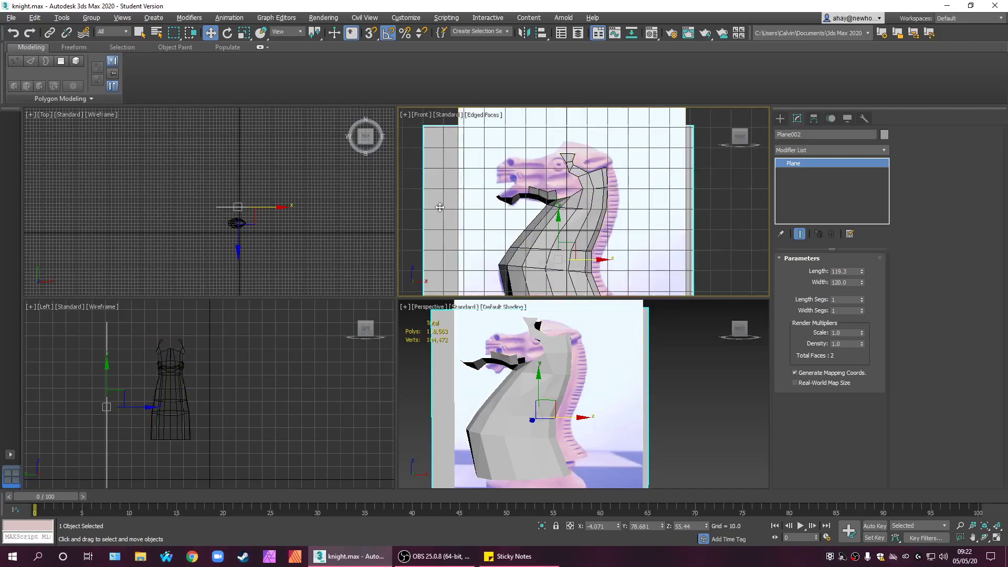
right_click(444, 219)
left_click(481, 182)
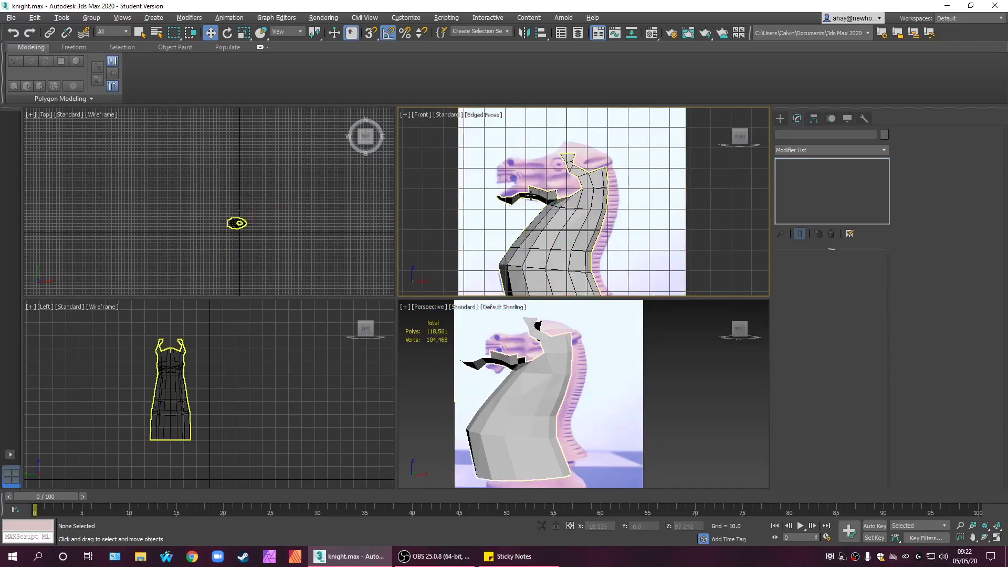
- Freeze the knight's side reference image plane and select the knight mesh
left_click(597, 191)
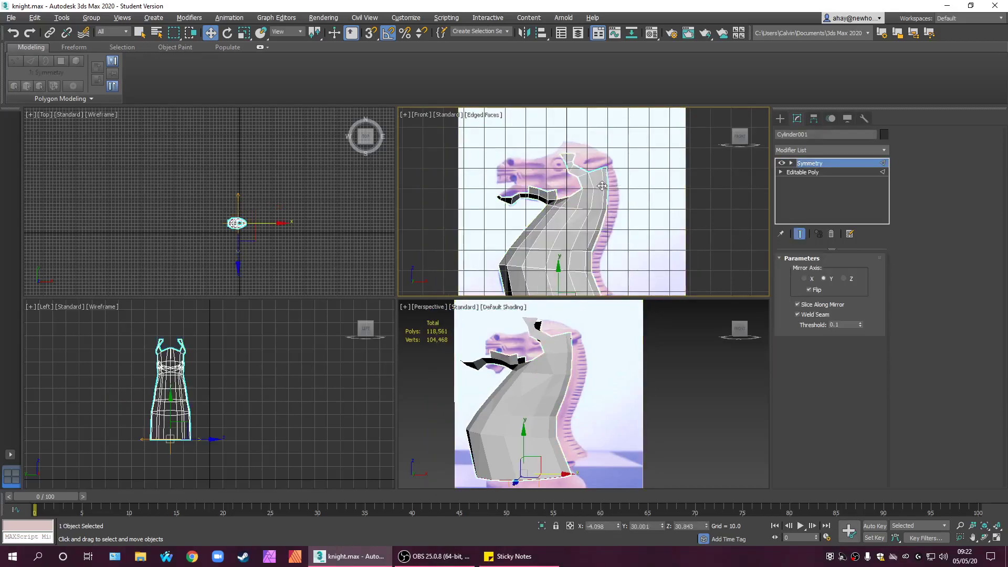
right_click(612, 202)
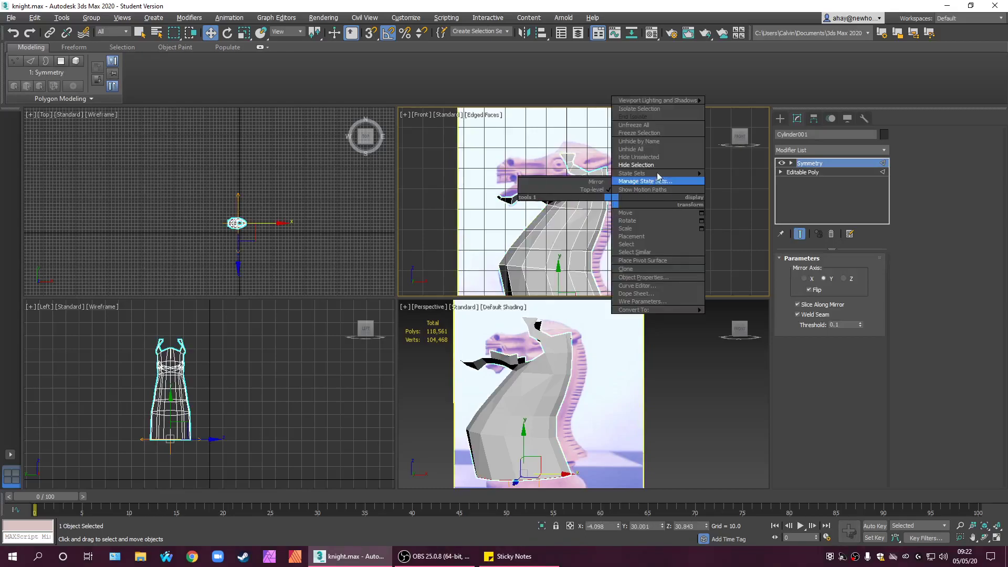
left_click(450, 173)
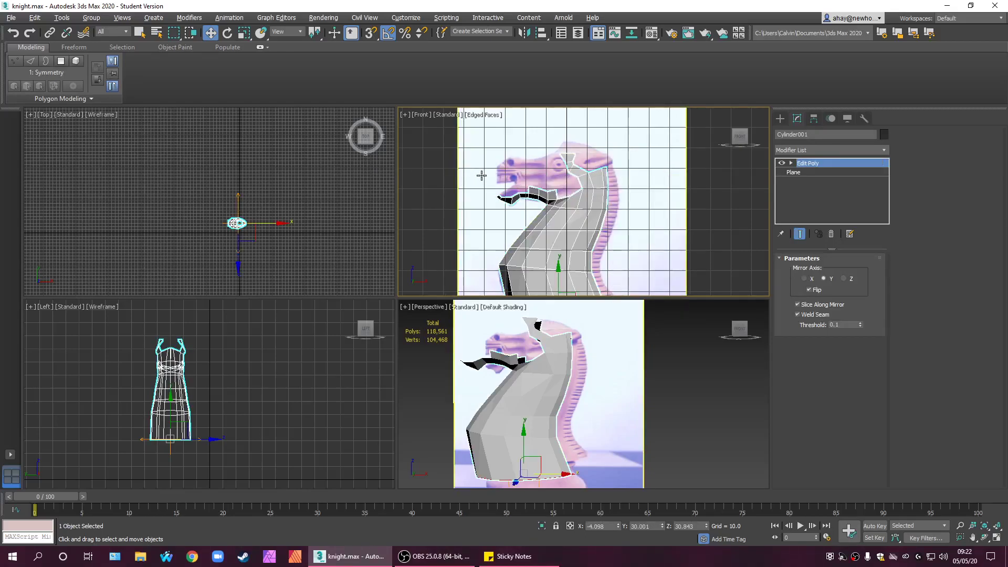
right_click(478, 172)
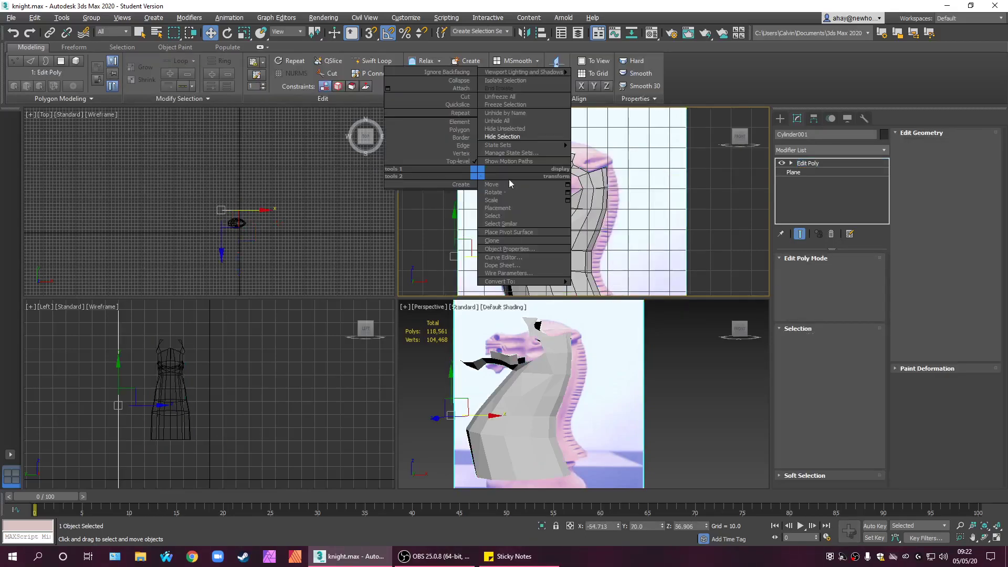
left_click(525, 105)
left_click(546, 177)
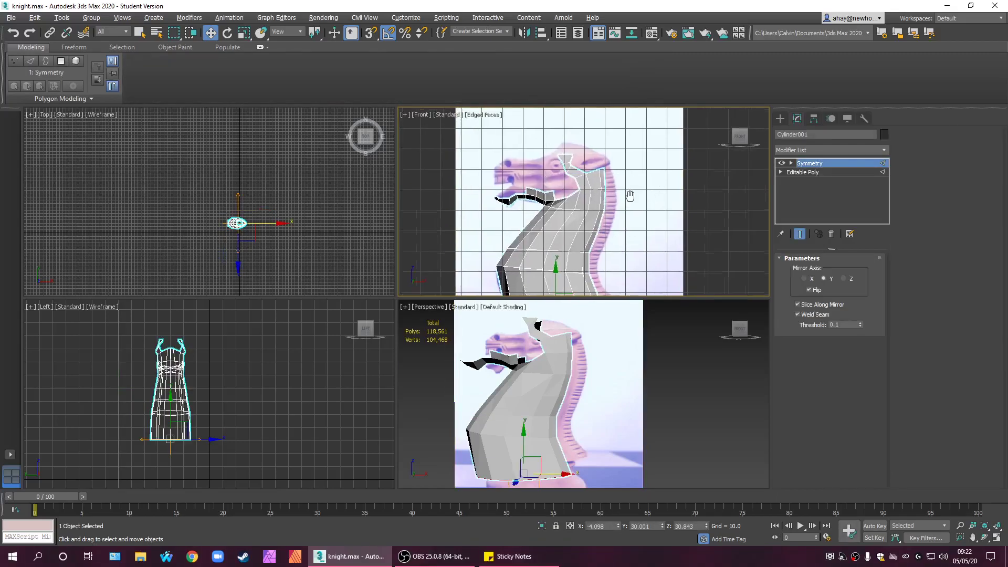
- Extend the Editable Poly's upper rear neck edge up and forward along the back of the head past the ear
key("alt+w")
scroll(478, 220, "up", 5)
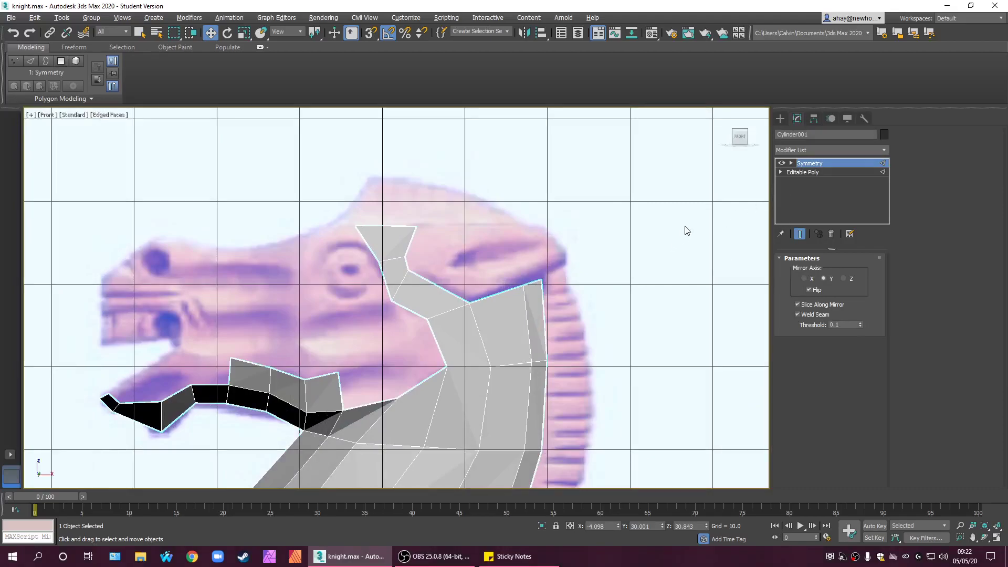
left_click(827, 173)
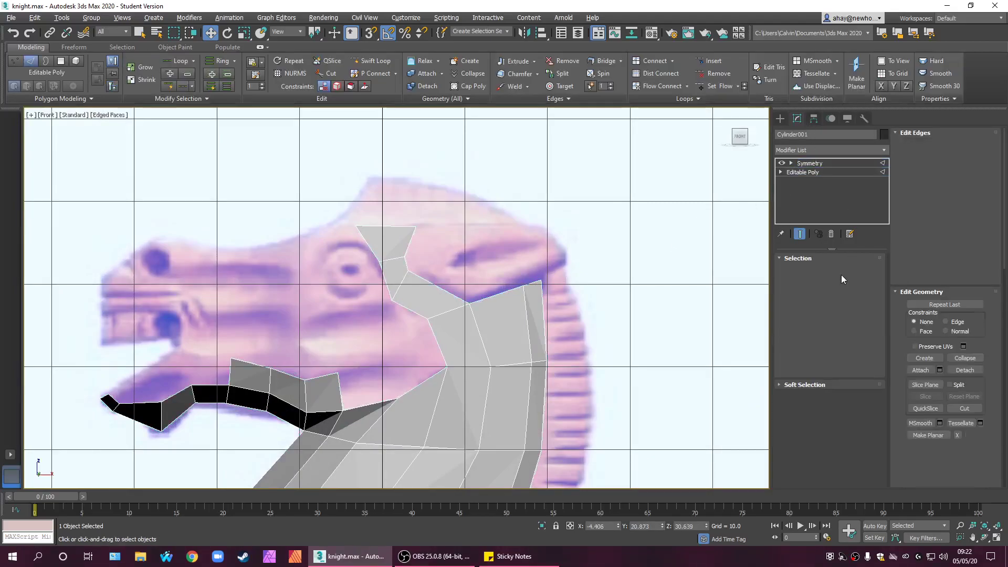
left_click(526, 282)
left_click_drag(545, 271, 504, 214, "shift")
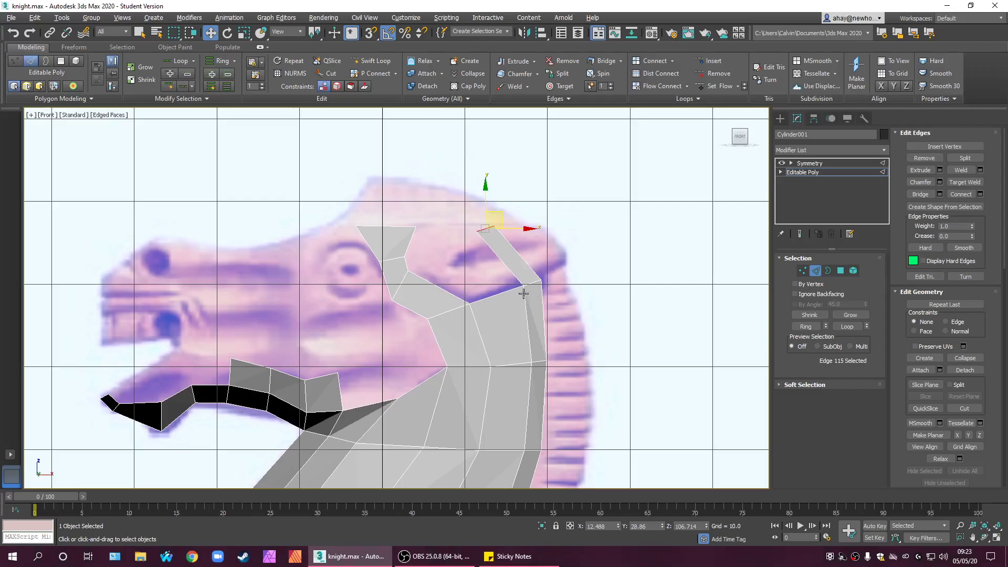
middle_click_drag(499, 297, 527, 301)
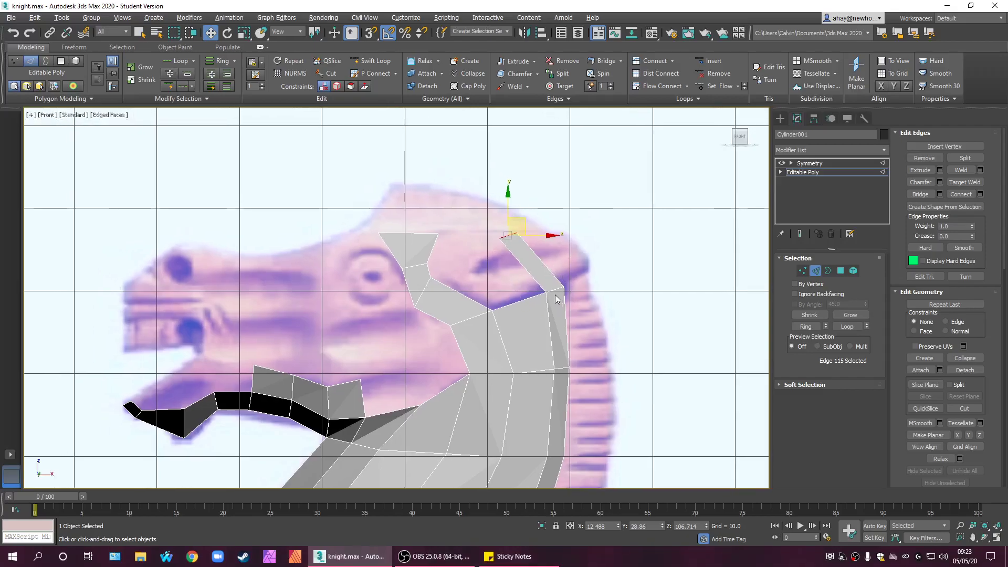
key("alt+w")
middle_click_drag(631, 436, 566, 374, "alt")
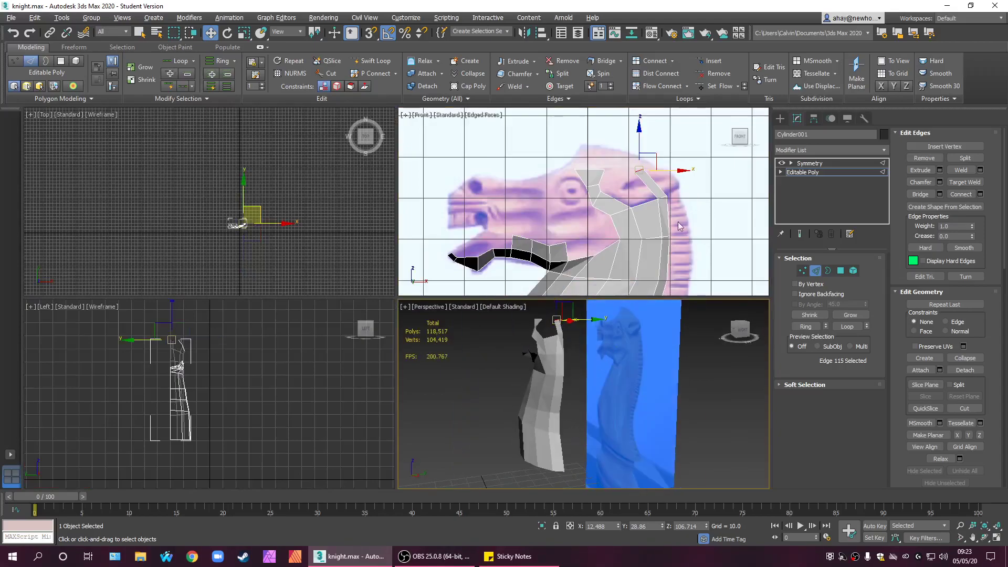
middle_click_drag(646, 205, 651, 202)
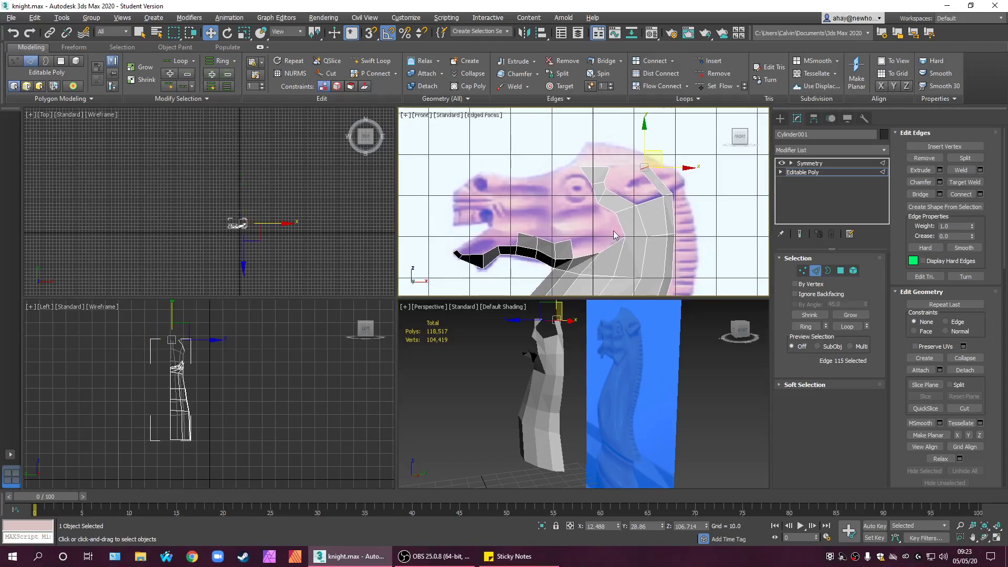
- Try to flatten the selected end edge of the strip along the back of the head by scaling it vertically
key("alt+w")
middle_click_drag(588, 249, 543, 269)
key("alt+w")
scroll(199, 383, "up", 5)
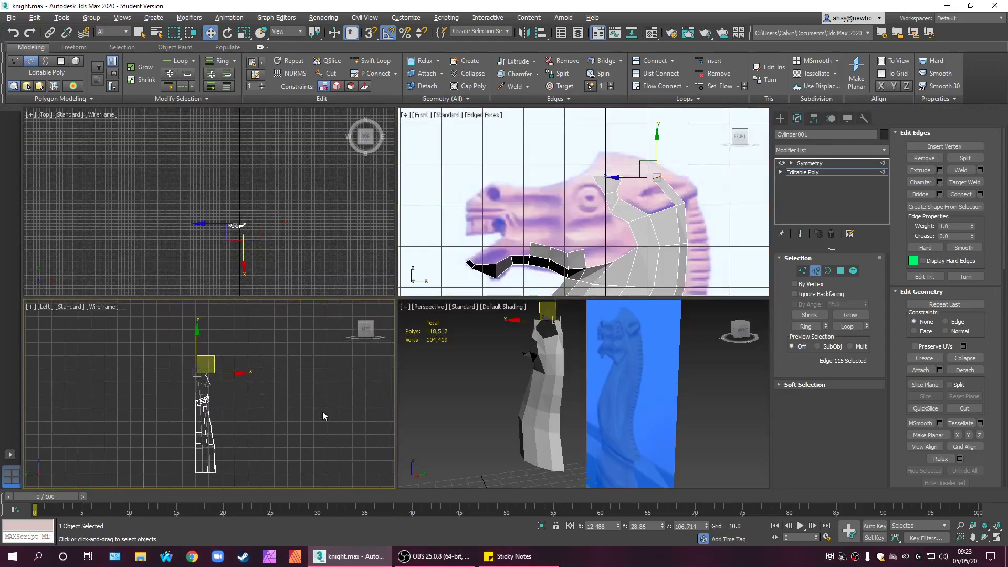
scroll(194, 388, "up", 2)
middle_click_drag(295, 376, 331, 344)
scroll(303, 366, "down", 1)
key("r")
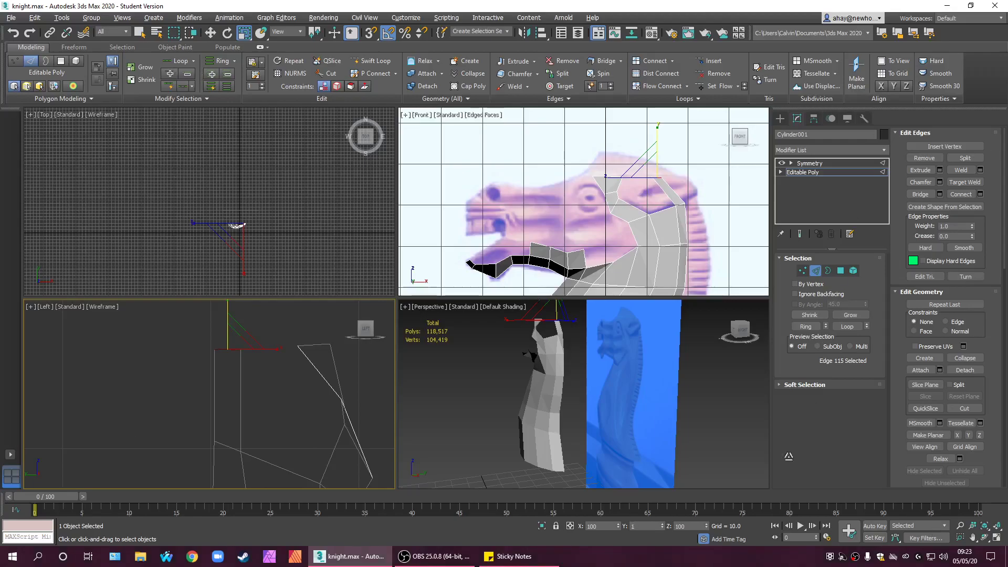
key("w")
middle_click_drag(315, 367, 327, 385)
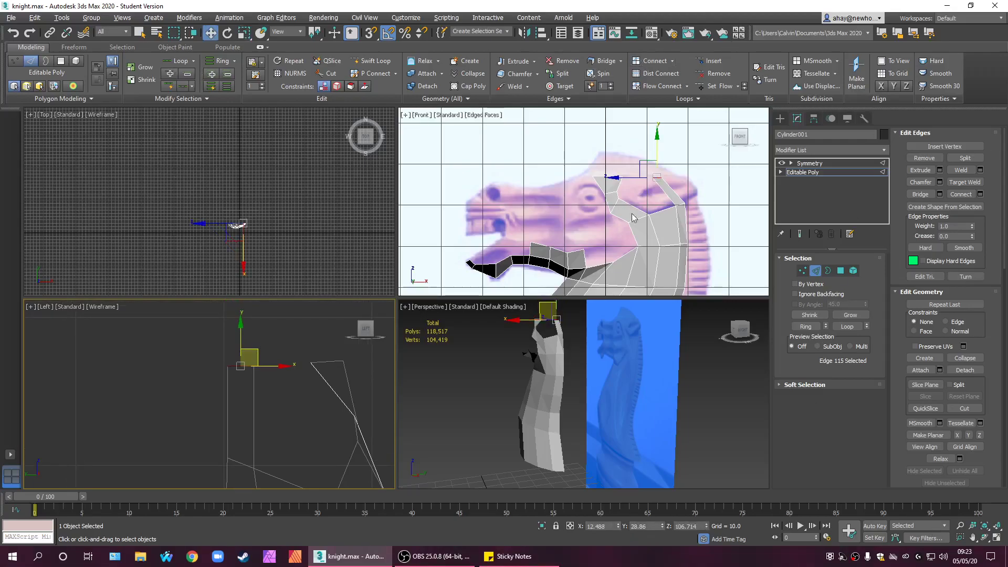
scroll(660, 199, "up", 2)
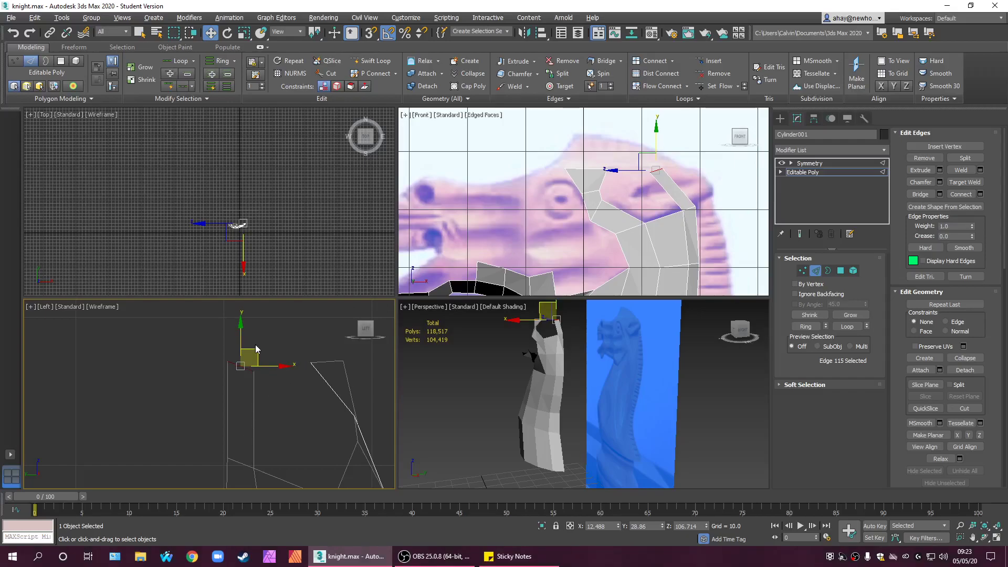
key("r")
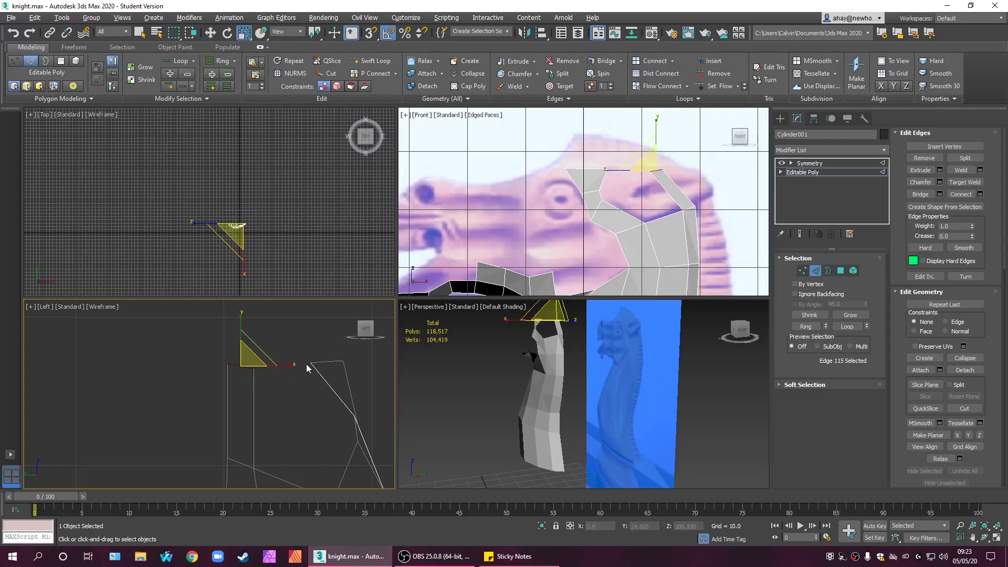
- Extend the end edge of the strip forward and slightly up above the ear, adding another polygon along the head
middle_click_drag(651, 162, 638, 163)
scroll(638, 163, "up", 2)
key("w")
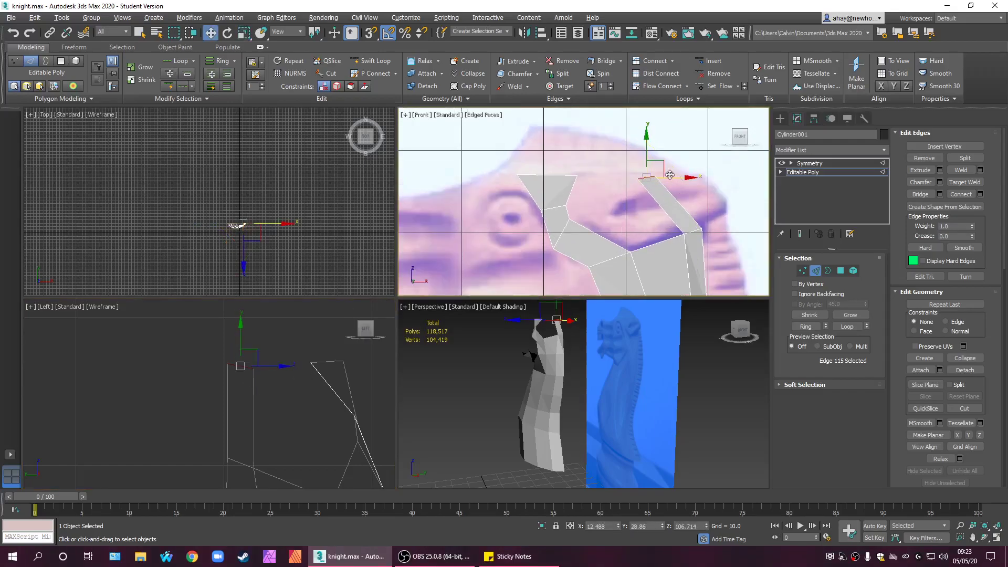
left_click_drag(655, 169, 606, 148, "shift")
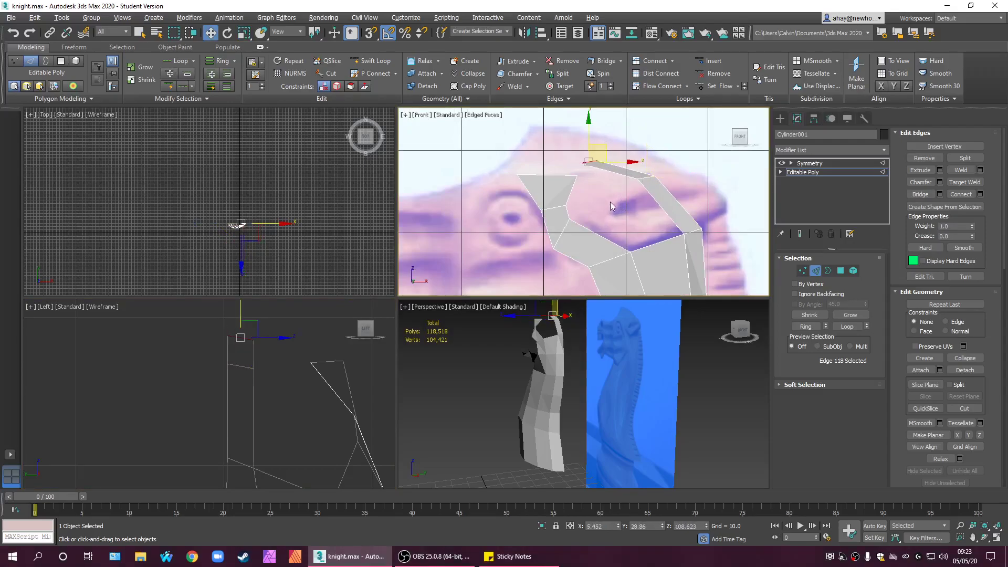
- Narrow the strip's new end edge by scaling it, and stretch the preceding cross edge vertically
key("r")
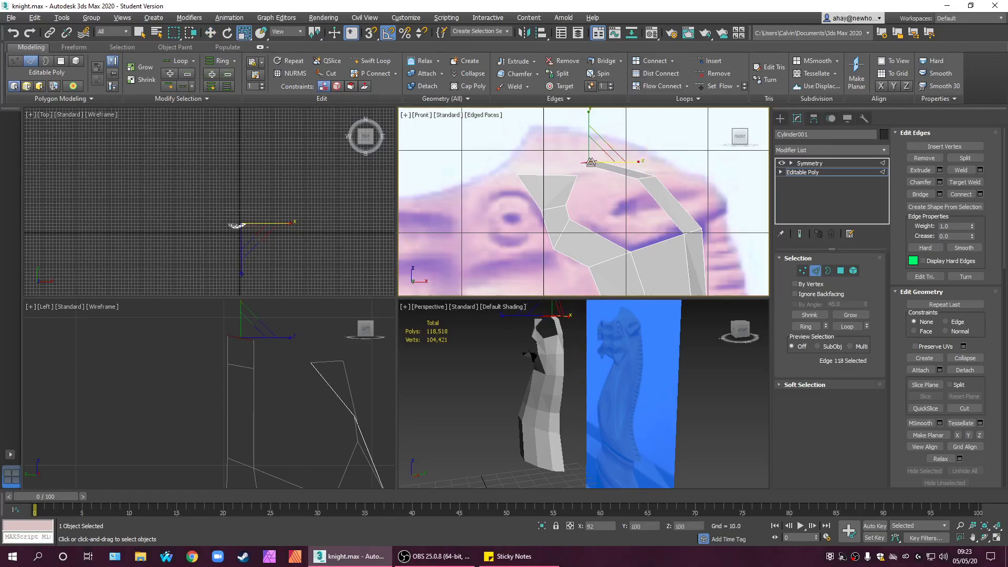
left_click(653, 196)
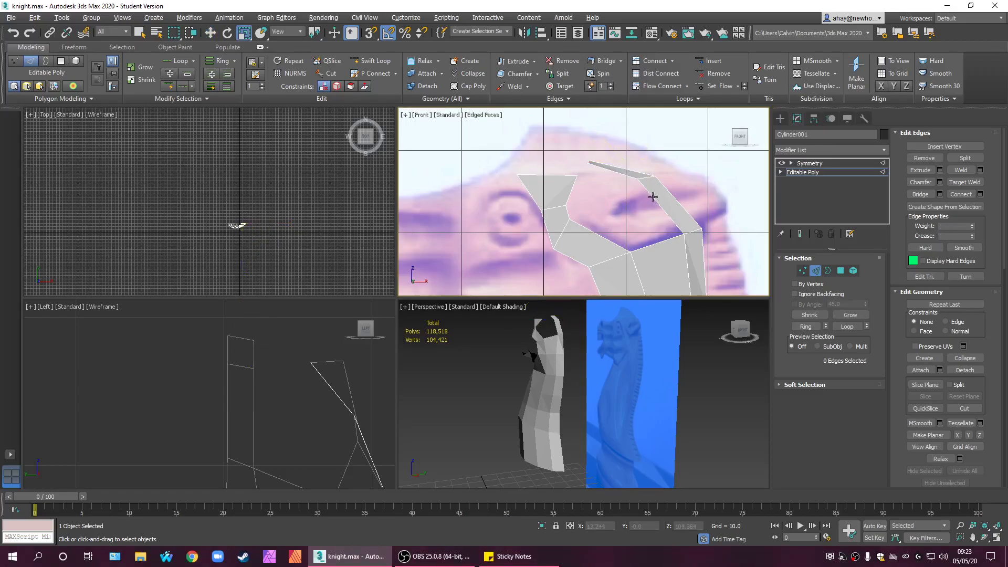
left_click(640, 178)
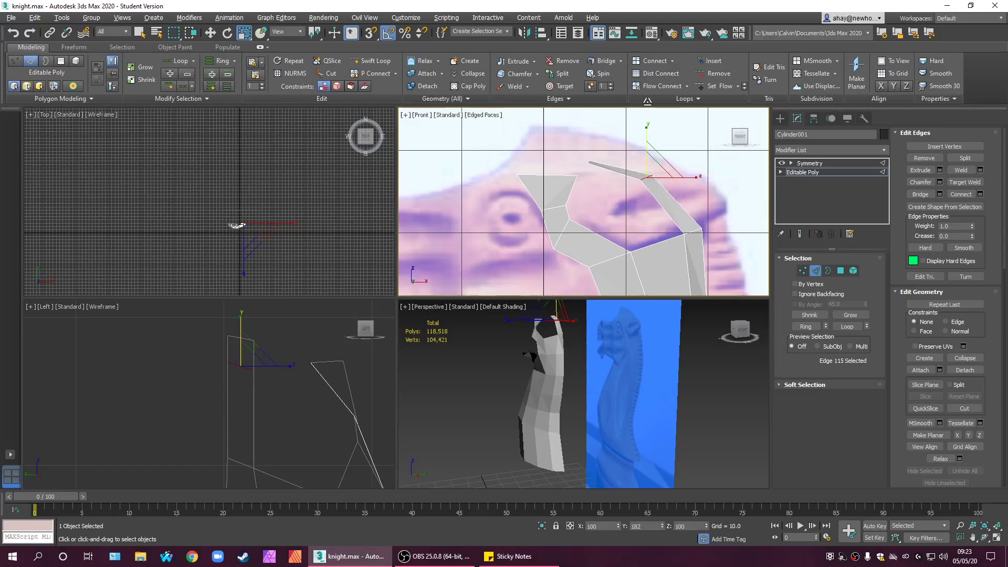
left_click(601, 209)
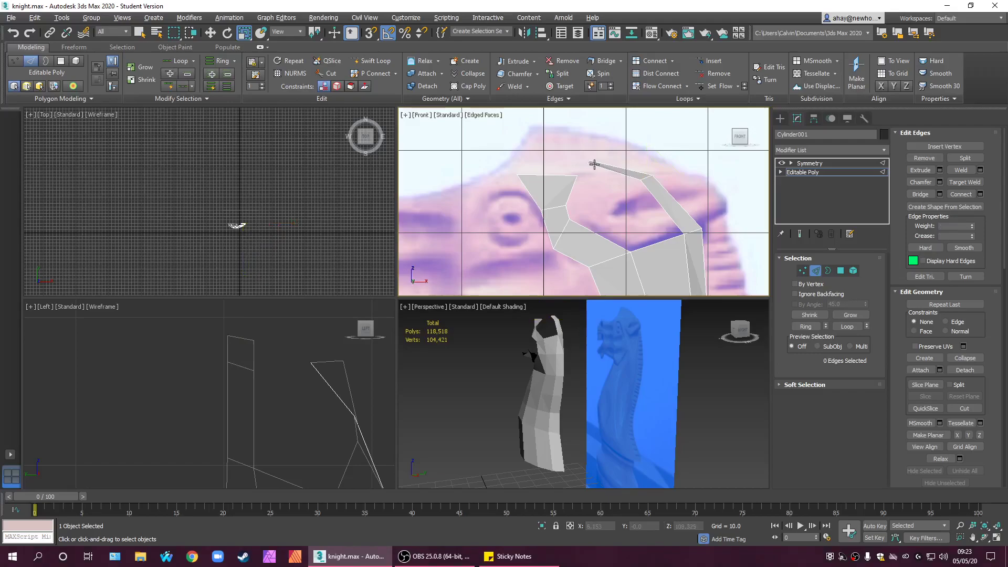
- Extend the strip's front end edge forward again, past the polygon between the ear and the eye
left_click(804, 271)
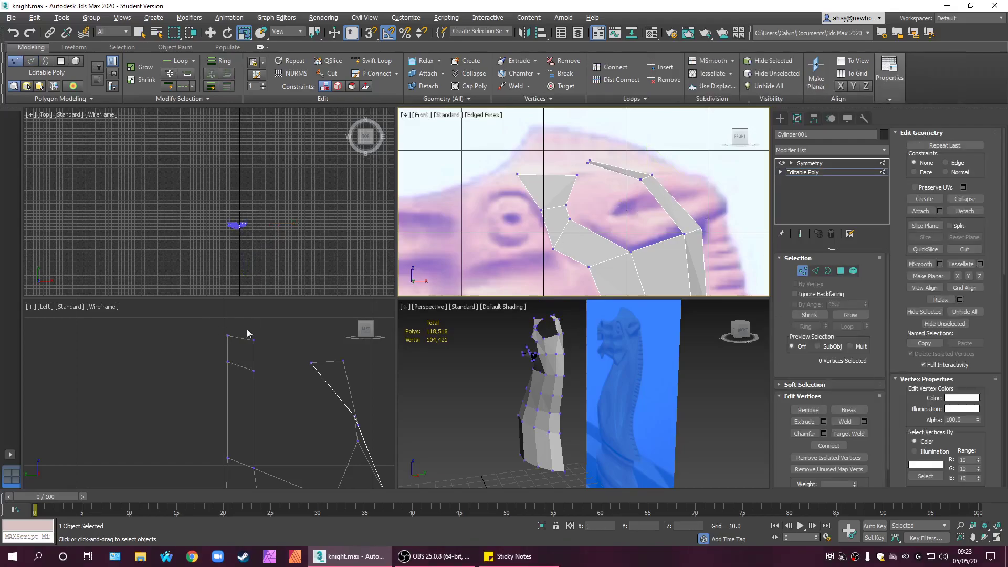
left_click(815, 271)
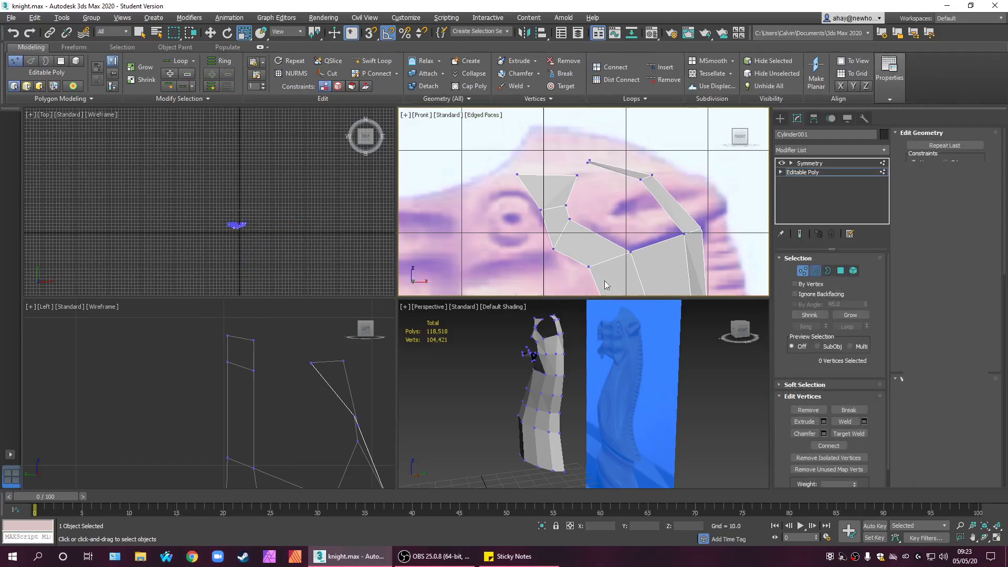
left_click(253, 330)
left_click(242, 339)
middle_click_drag(304, 228, 336, 217)
key("w")
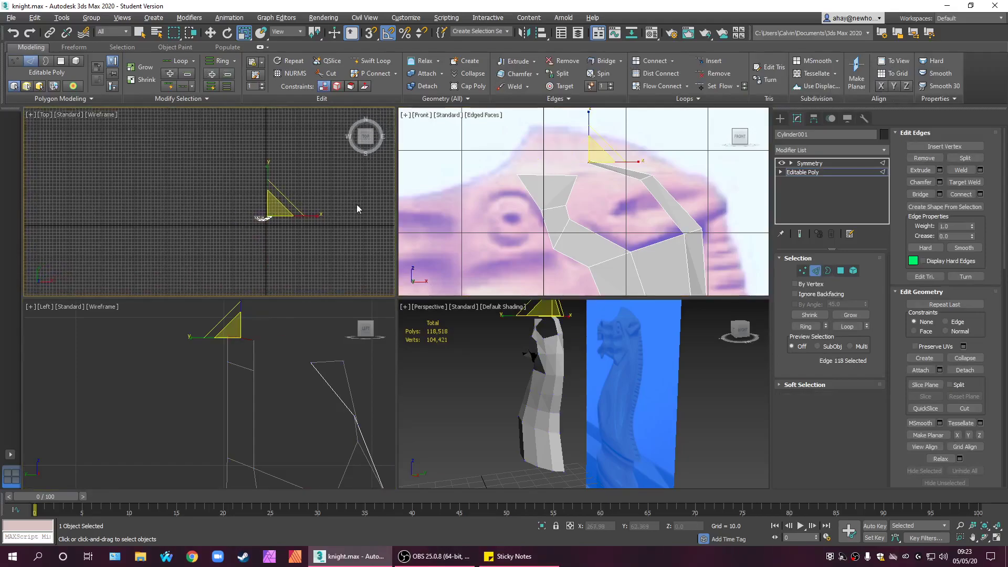
scroll(598, 184, "down", 3)
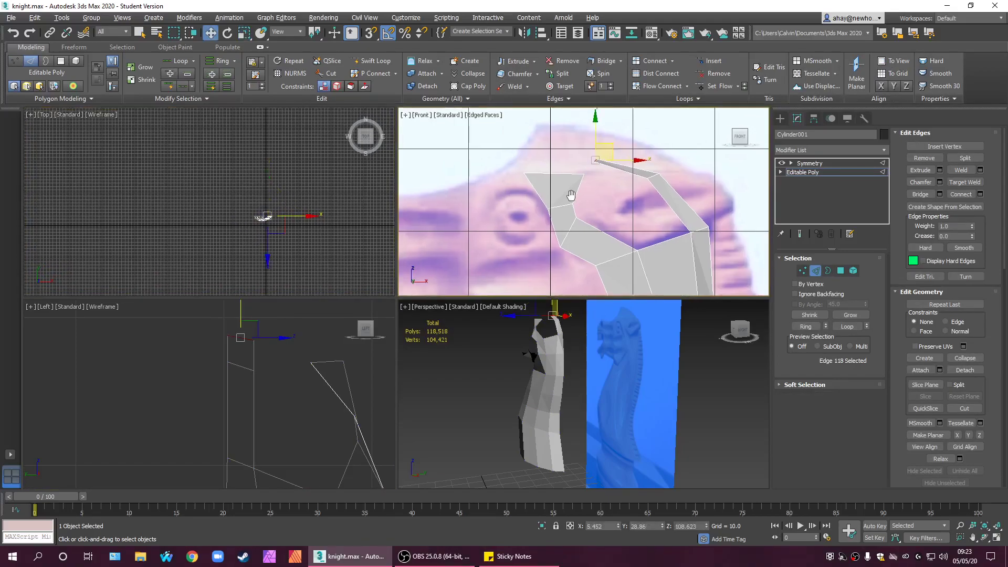
middle_click_drag(599, 184, 620, 161)
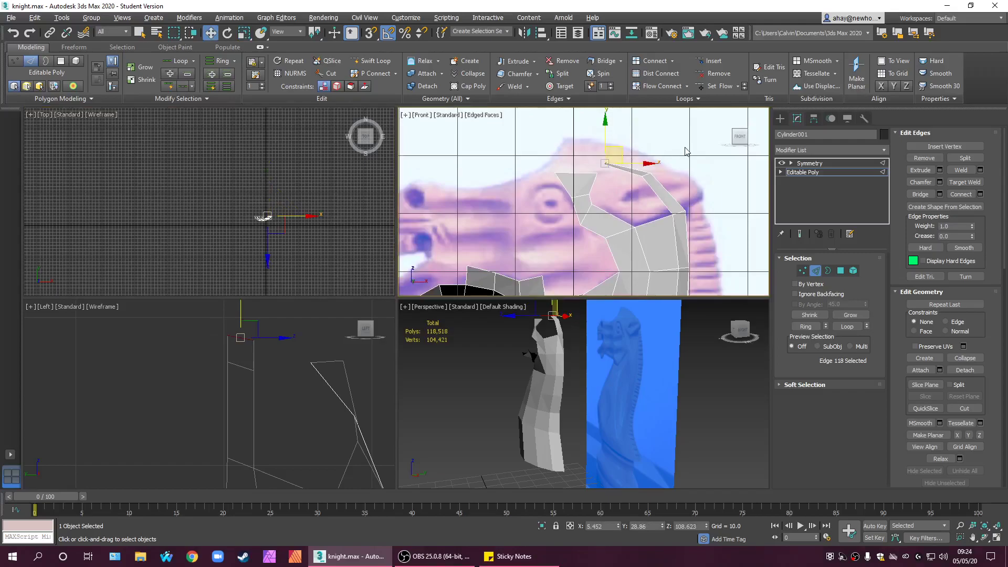
left_click_drag(640, 171, 594, 159, "shift")
left_click(609, 188)
- Bridge the lower edge of the new top strip segment to the upper edge of the polygon behind the eye
scroll(599, 192, "up", 5)
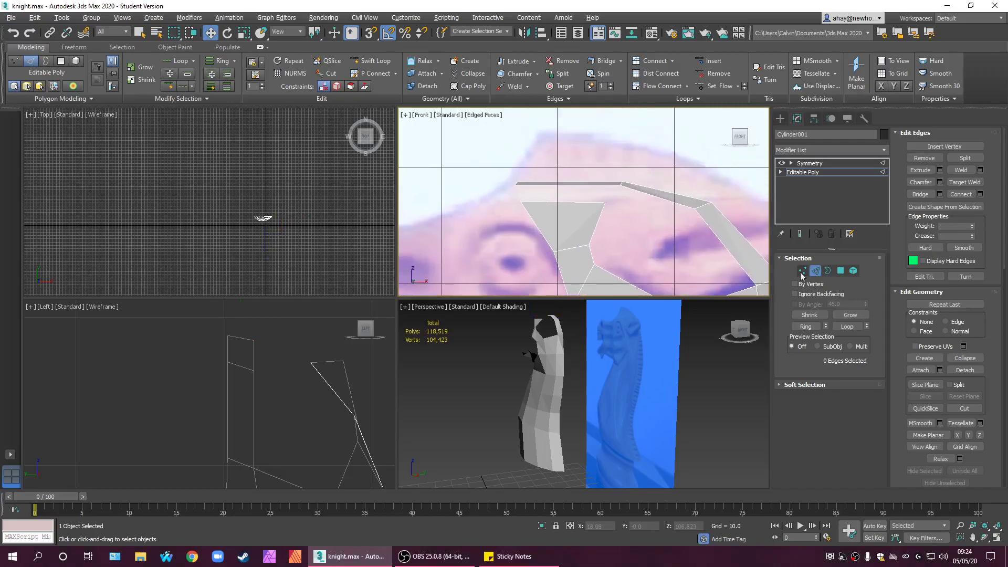
left_click_drag(547, 159, 580, 203)
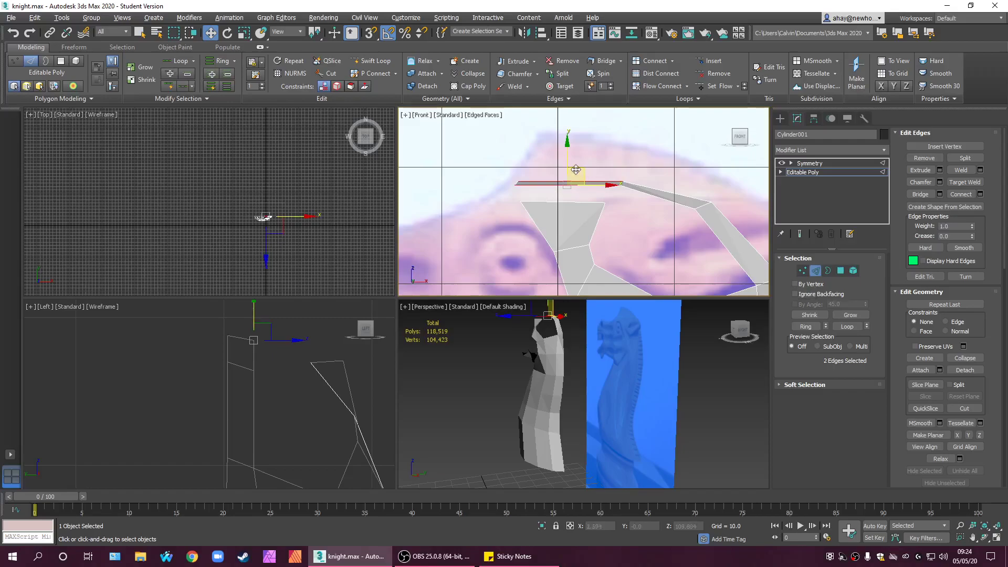
left_click_drag(565, 161, 566, 155)
left_click(648, 162)
middle_click_drag(648, 163, 691, 183)
left_click(546, 180)
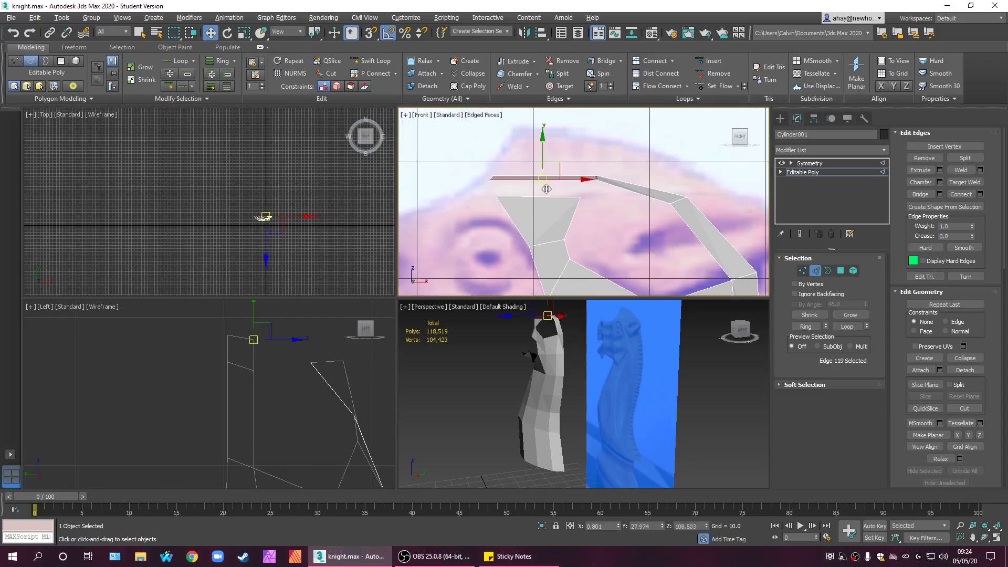
left_click(538, 196, "ctrl")
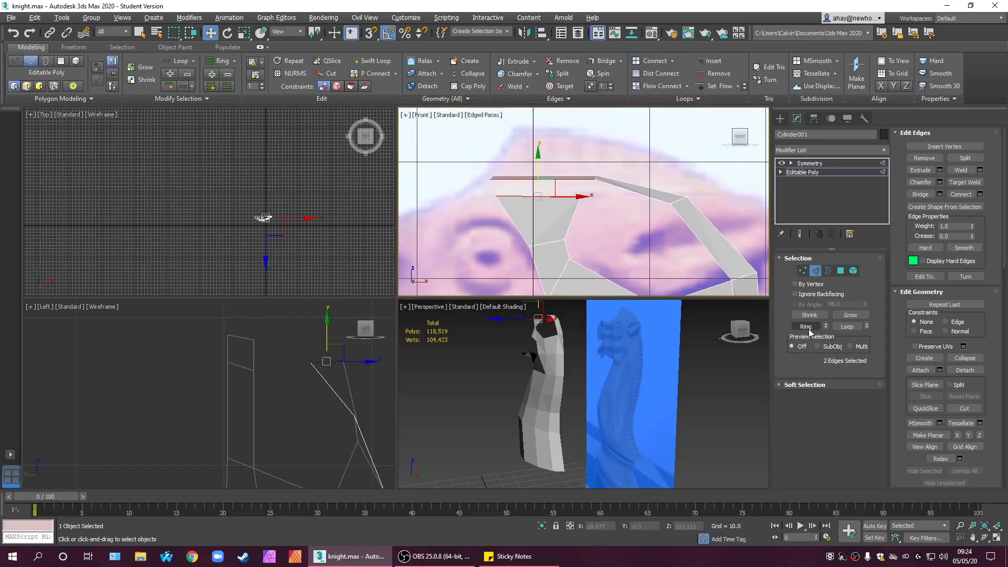
left_click(923, 196)
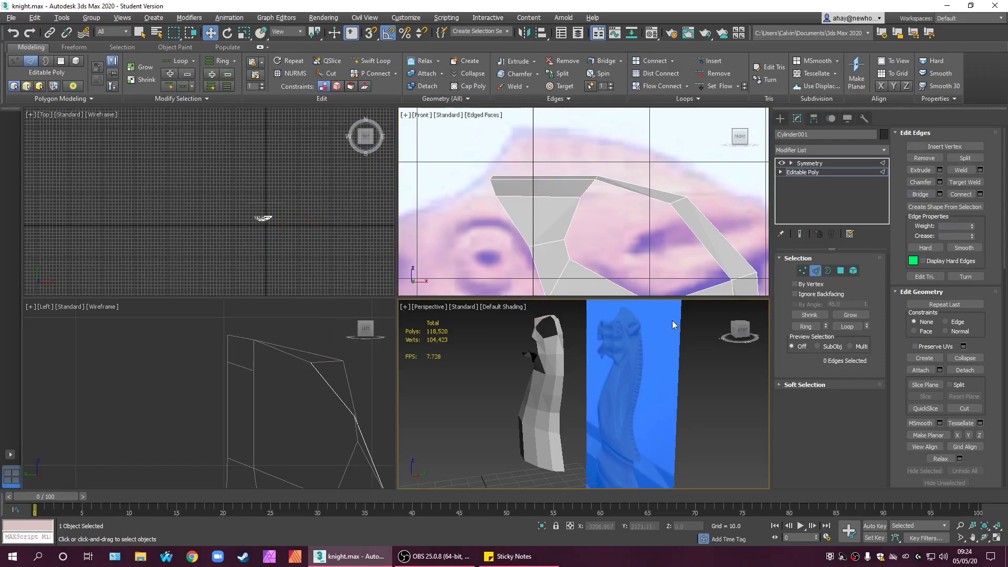
- Examine the bridged polygon at the top of the head and its two side edges from several angles
middle_click_drag(594, 393, 541, 367, "alt")
scroll(272, 364, "down", 6)
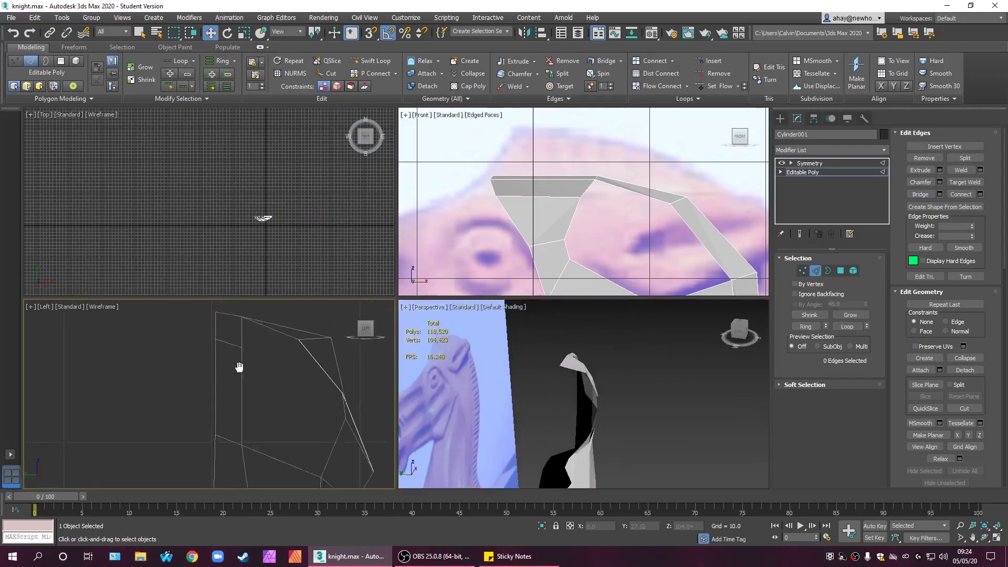
scroll(284, 368, "up", 5)
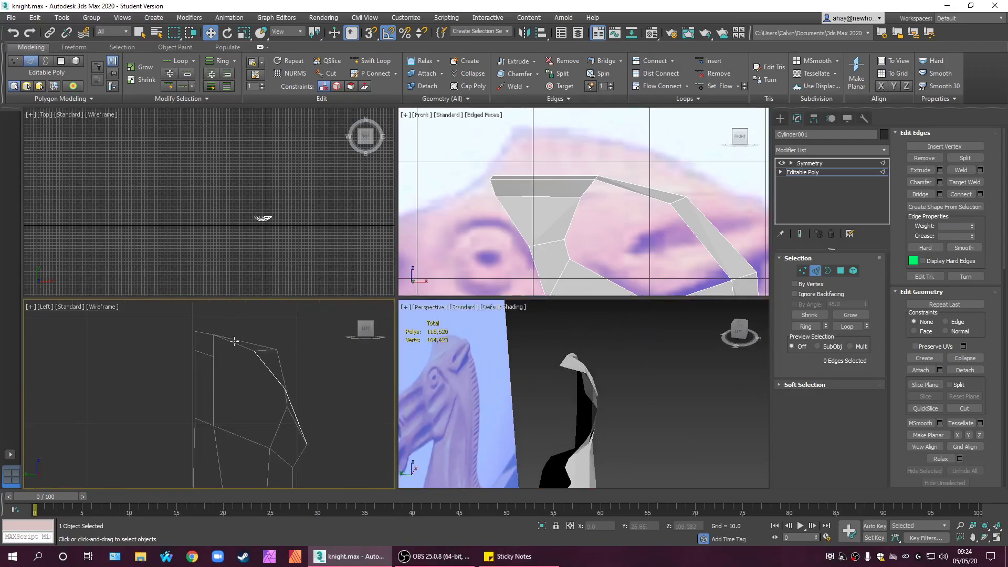
left_click(237, 344)
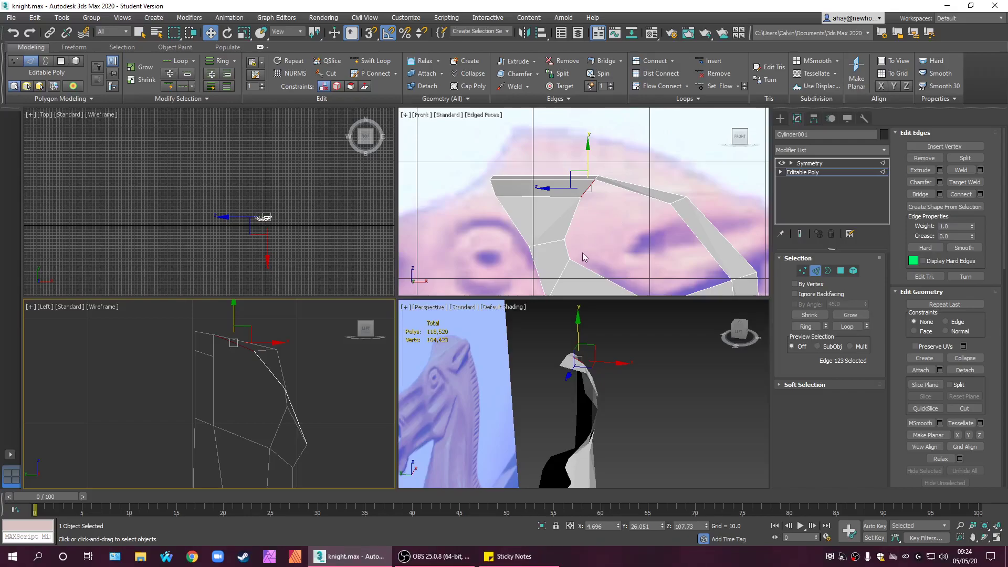
left_click(490, 194)
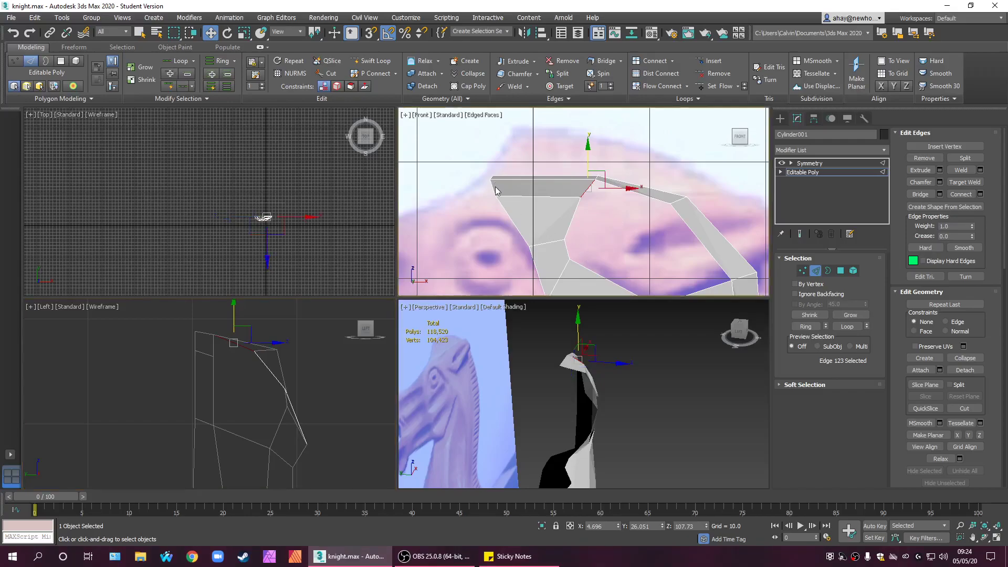
left_click_drag(505, 189, 505, 190)
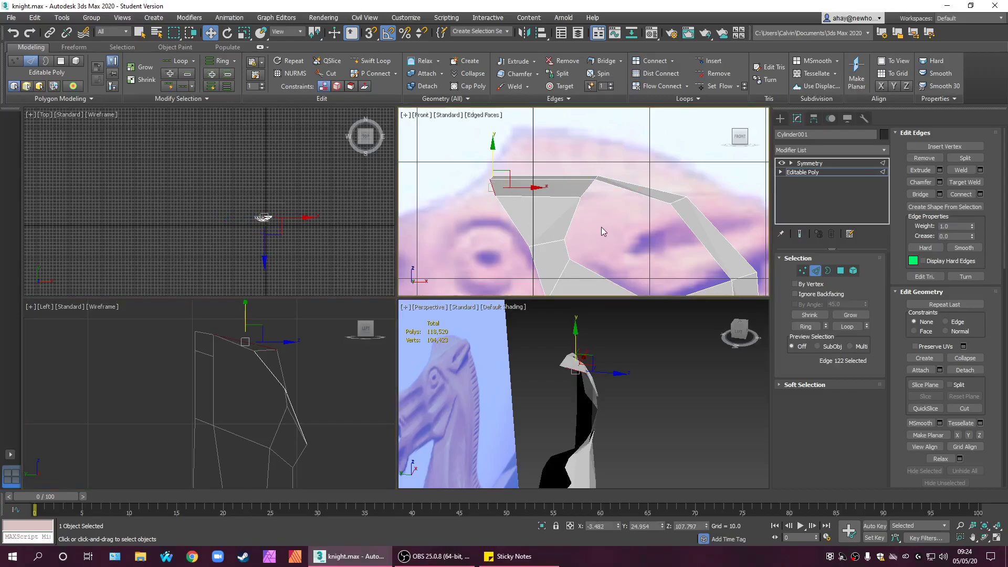
left_click(554, 263)
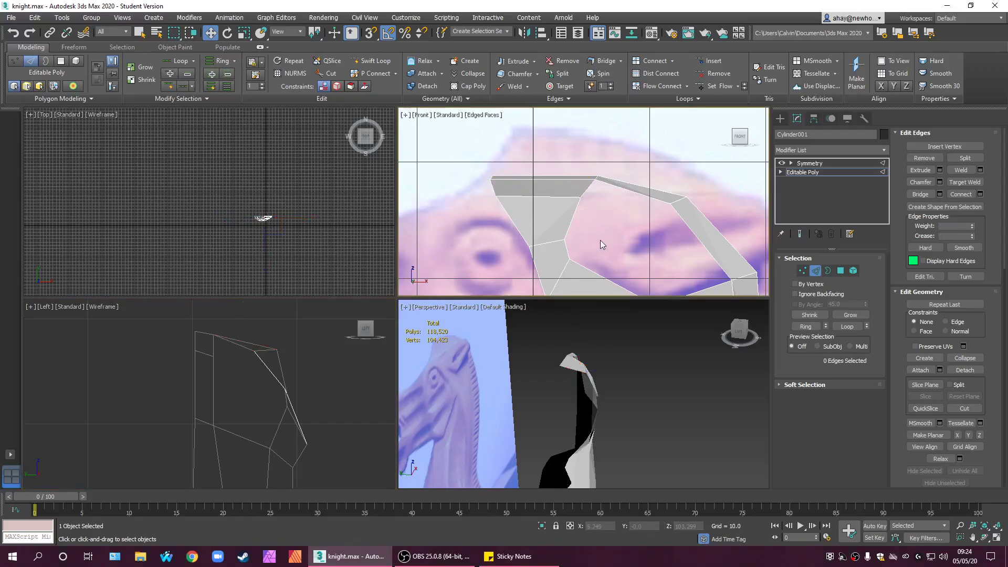
mouse_move(581, 246)
middle_mouse_down("alt")
mouse_move(514, 250)
mouse_move(677, 265)
mouse_move(568, 246)
middle_mouse_up("alt")
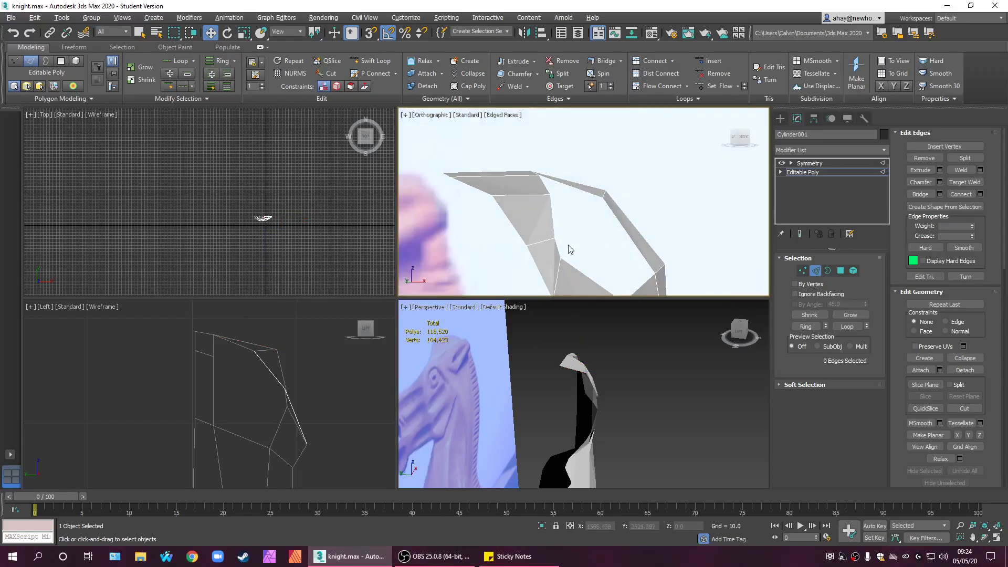
key("f")
middle_click_drag(622, 216, 629, 189)
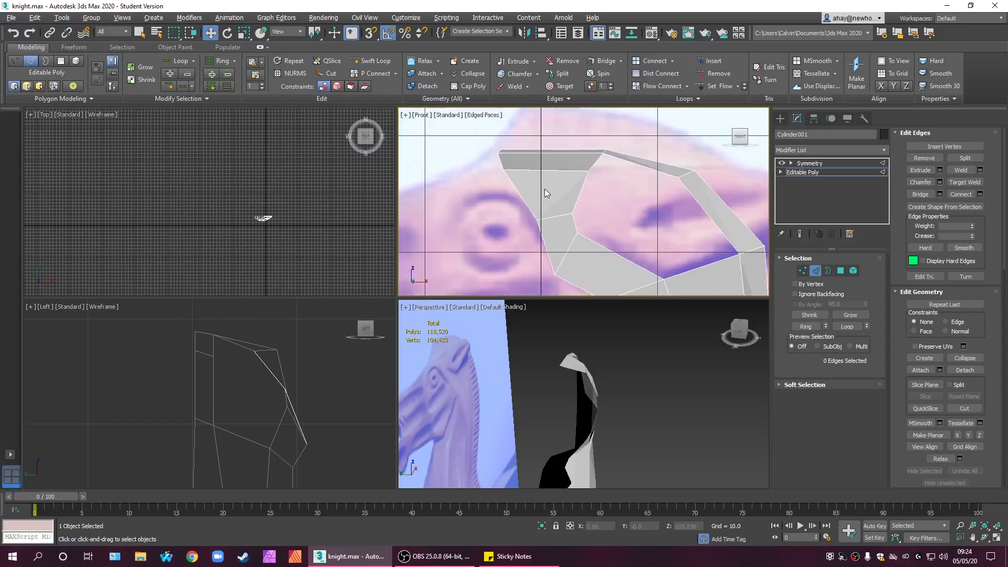
- Move the lower front vertex of the polygon behind the eye slightly outward from the symmetry plane
left_click(841, 271)
left_click(571, 199)
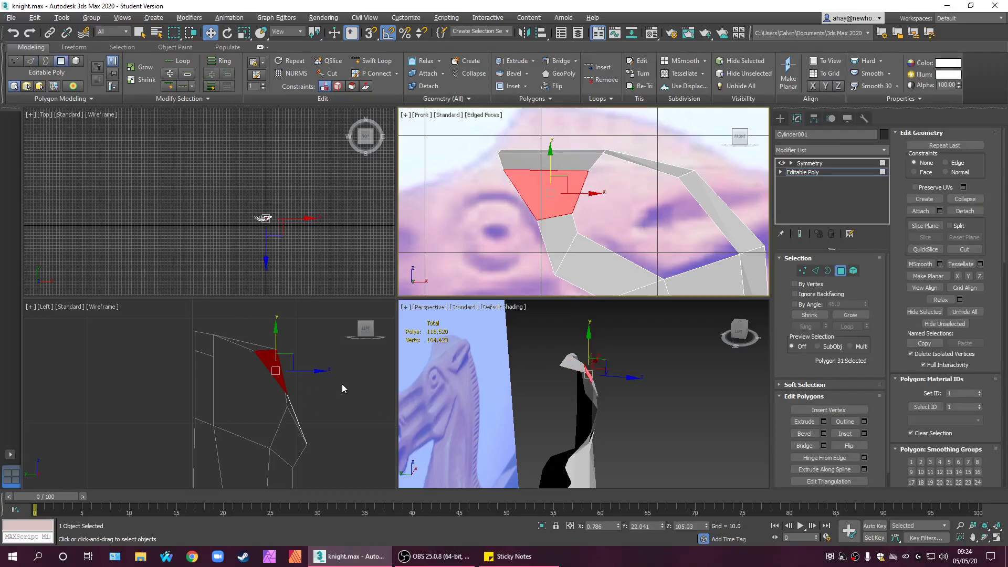
middle_click_drag(568, 413, 590, 388, "alt")
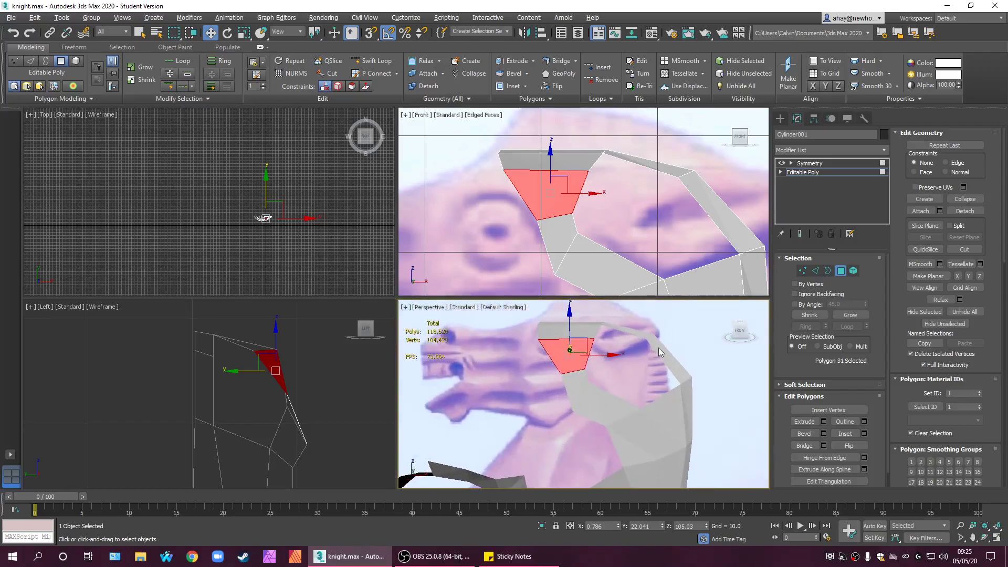
left_click(802, 271)
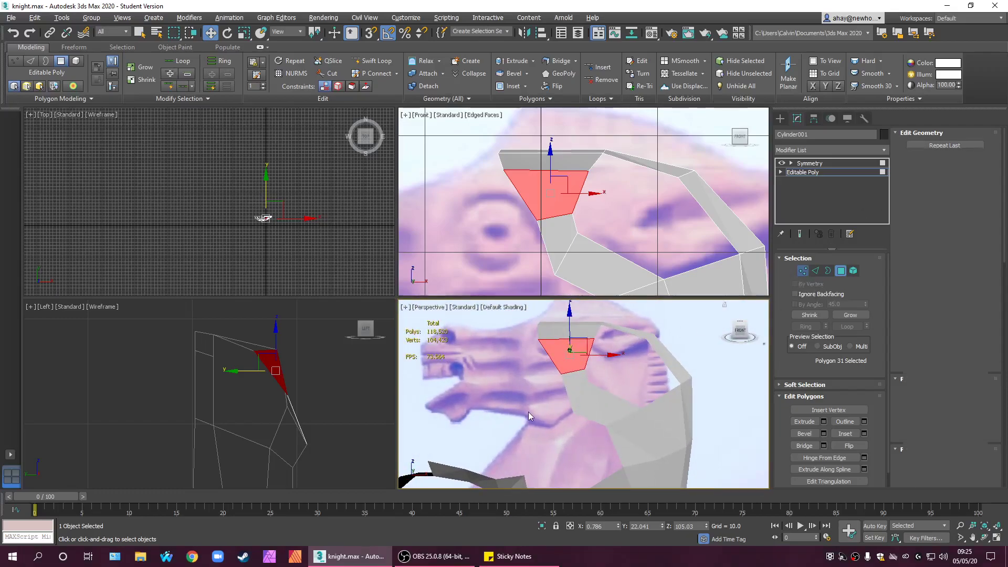
left_click(559, 373)
middle_click_drag(269, 406, 259, 407)
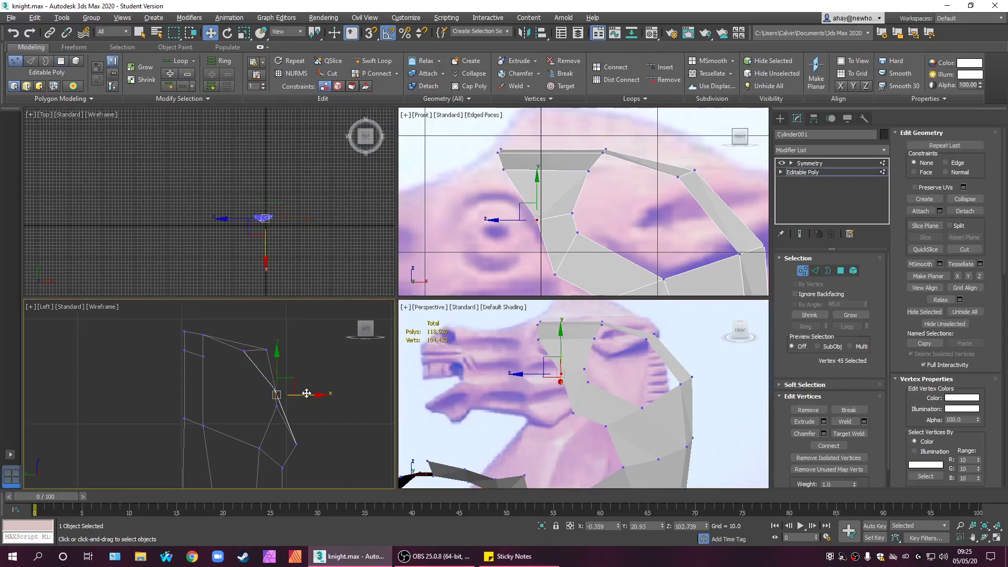
left_click_drag(307, 394, 303, 426)
- Move the lower rear vertex of the polygon behind the eye slightly down, and select the vertex just below it
left_click(266, 390)
left_click(274, 389)
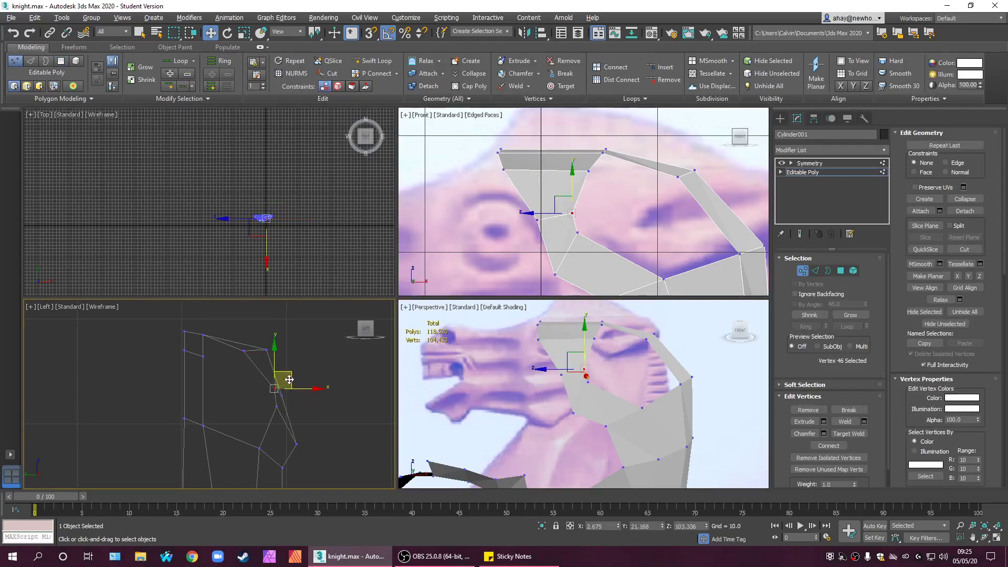
left_click_drag(289, 386, 287, 388)
left_click(587, 381)
middle_click_drag(587, 381, 607, 427, "alt")
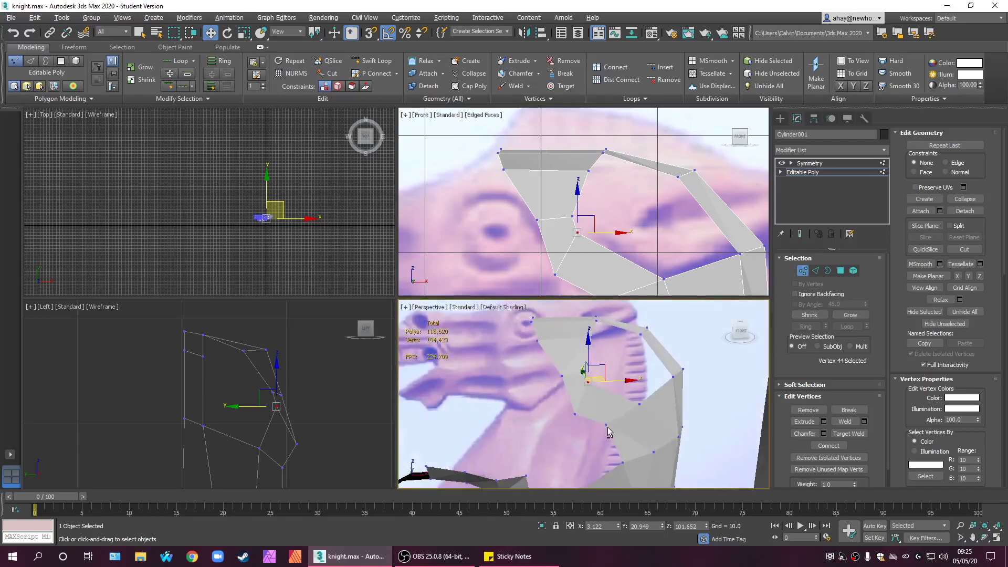
- Select the front vertex of the strip just behind the eye and examine the surrounding surface from several angles
left_click(535, 220)
scroll(604, 231, "down", 3)
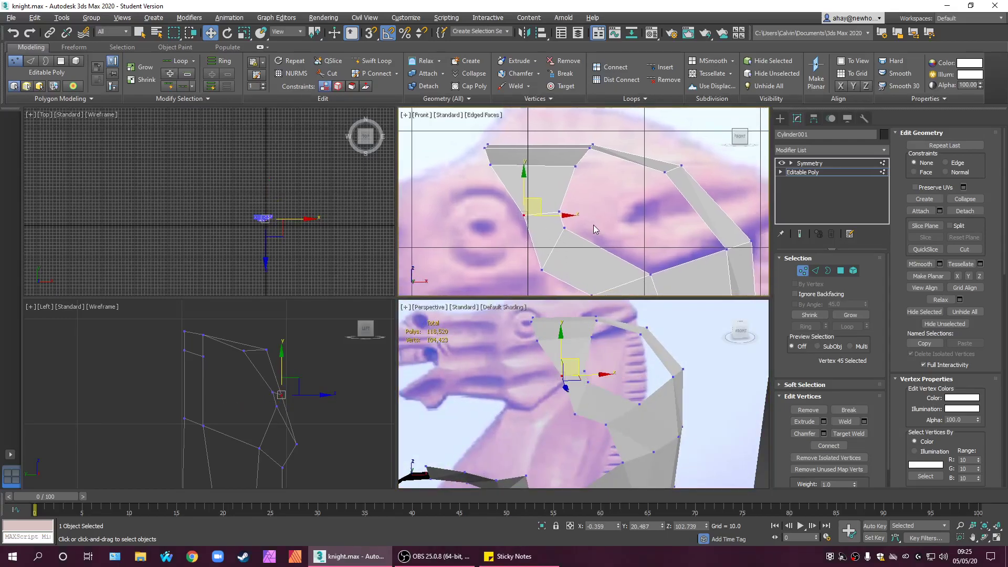
scroll(622, 421, "down", 5)
middle_click_drag(655, 378, 498, 420, "alt")
middle_click_drag(653, 384, 580, 451, "alt")
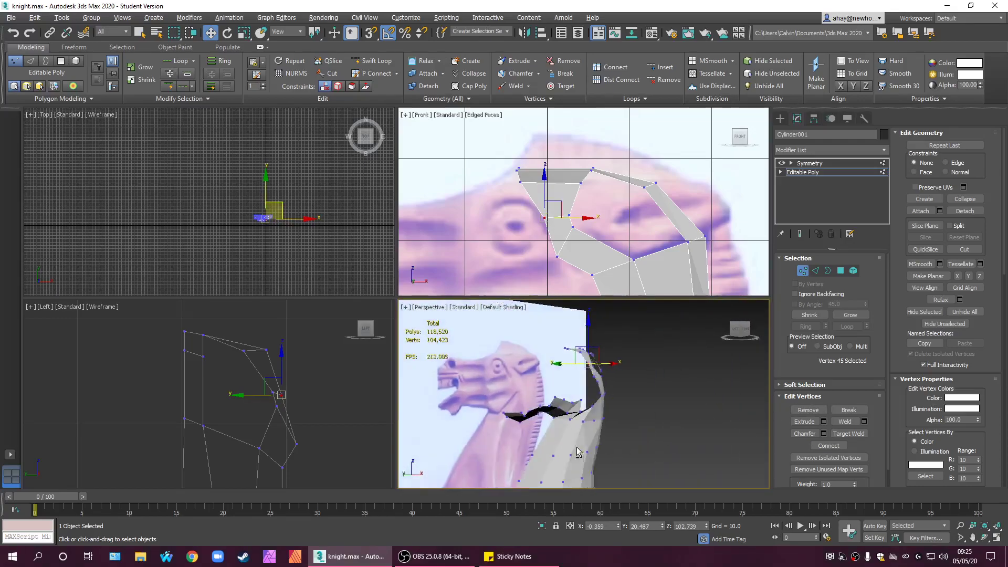
scroll(580, 451, "up", 5)
middle_click_drag(651, 407, 579, 413, "alt")
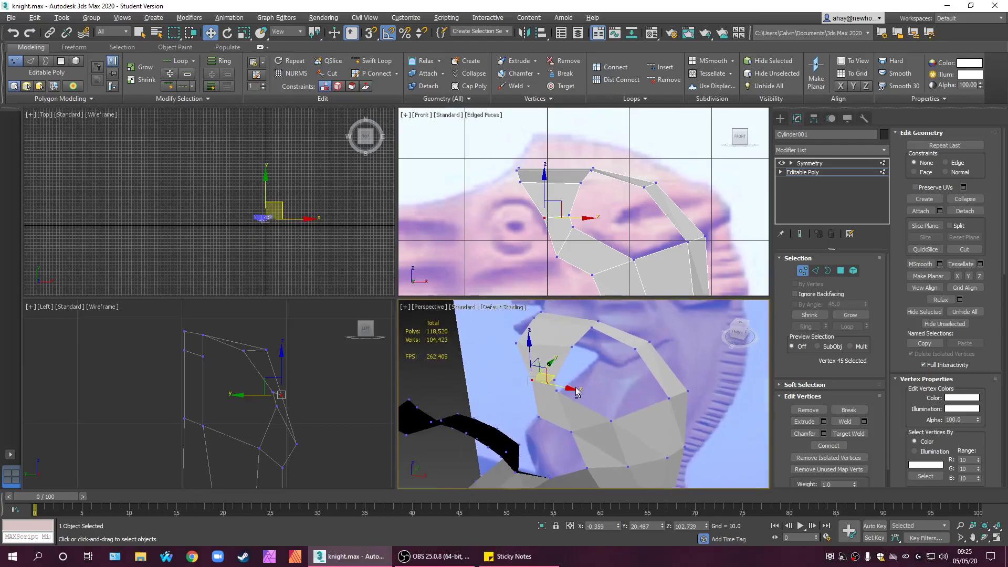
key("alt+w")
middle_click_drag(535, 382, 629, 366, "alt")
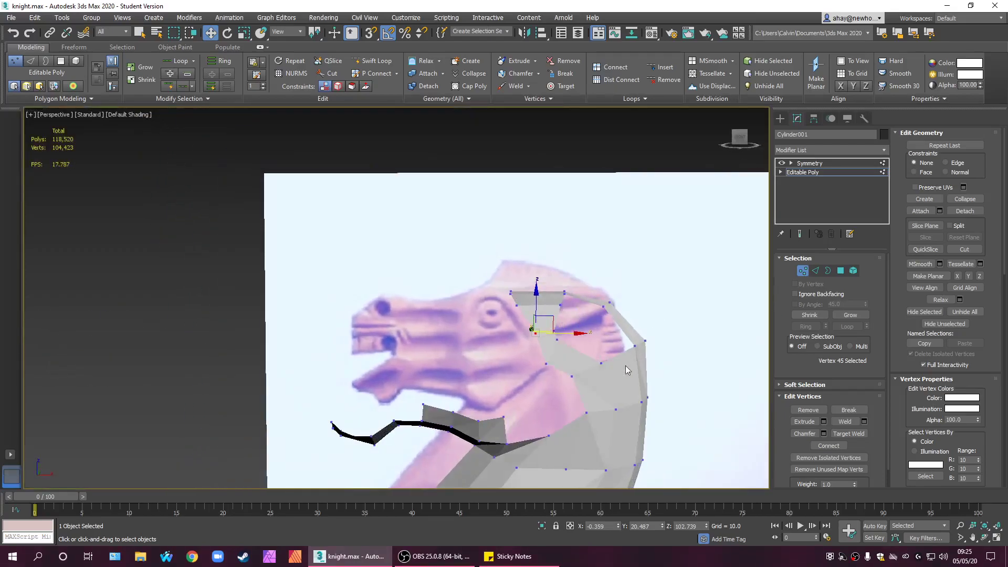
right_click(580, 291)
middle_click_drag(450, 305, 442, 327)
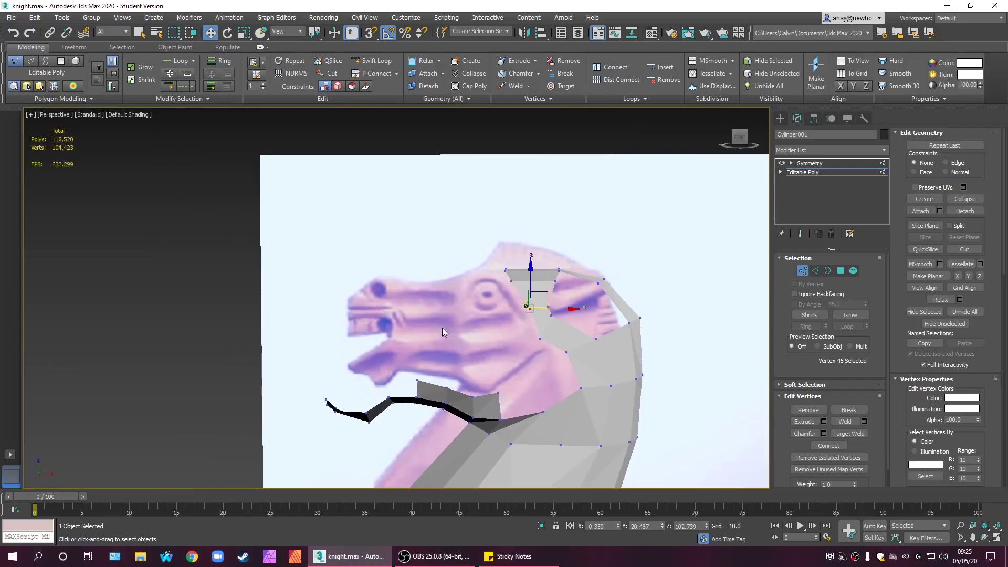
- Examine the open area between the eye, muzzle and jaw strip against the side reference, with edge selection active
key("alt+w")
scroll(604, 236, "down", 3)
middle_click_drag(594, 236, 636, 202)
key("alt+w")
scroll(576, 244, "up", 2)
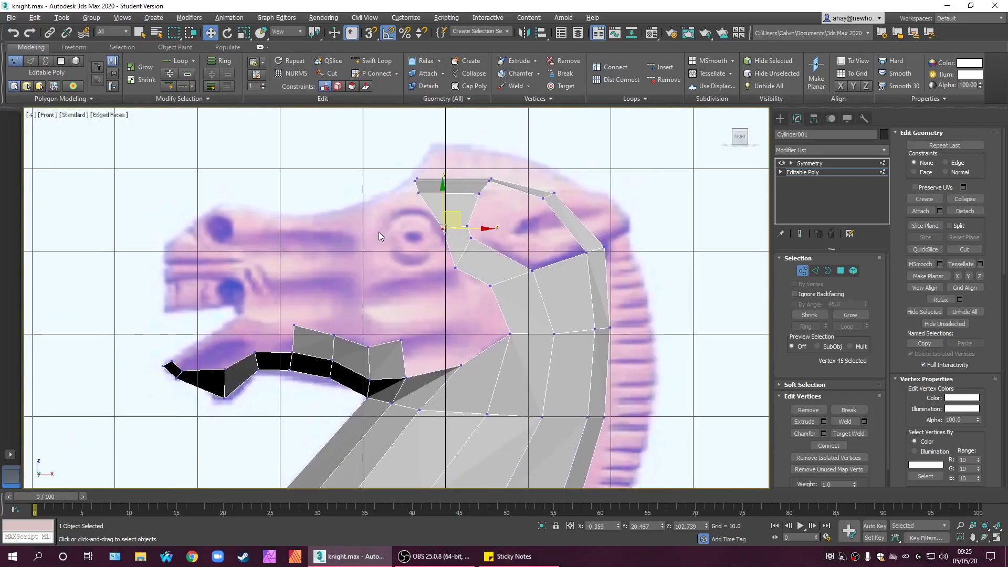
middle_click_drag(379, 231, 512, 267)
scroll(541, 223, "up", 2)
middle_click_drag(541, 223, 598, 211)
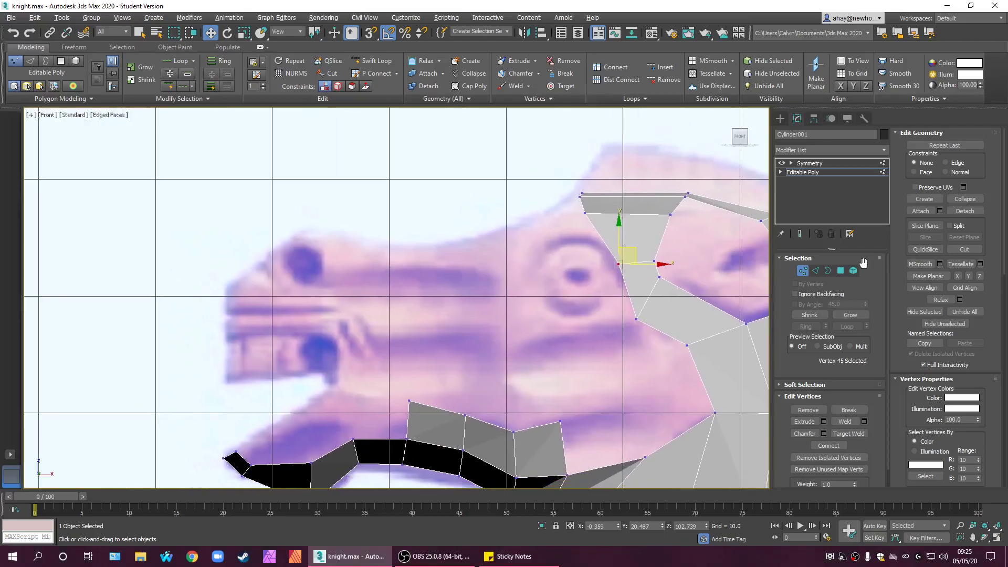
left_click(815, 271)
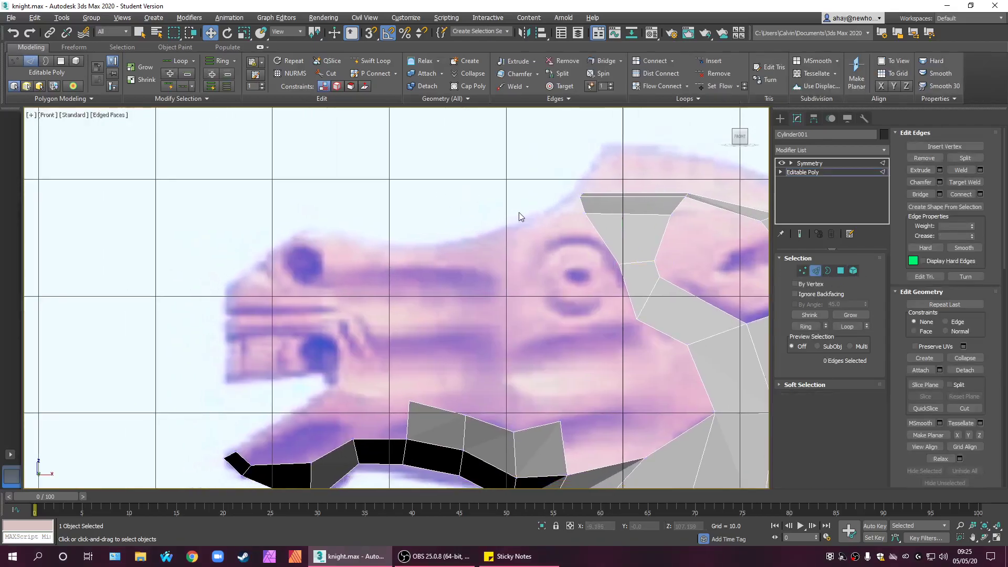
scroll(518, 212, "down", 4)
middle_click_drag(517, 309, 571, 264)
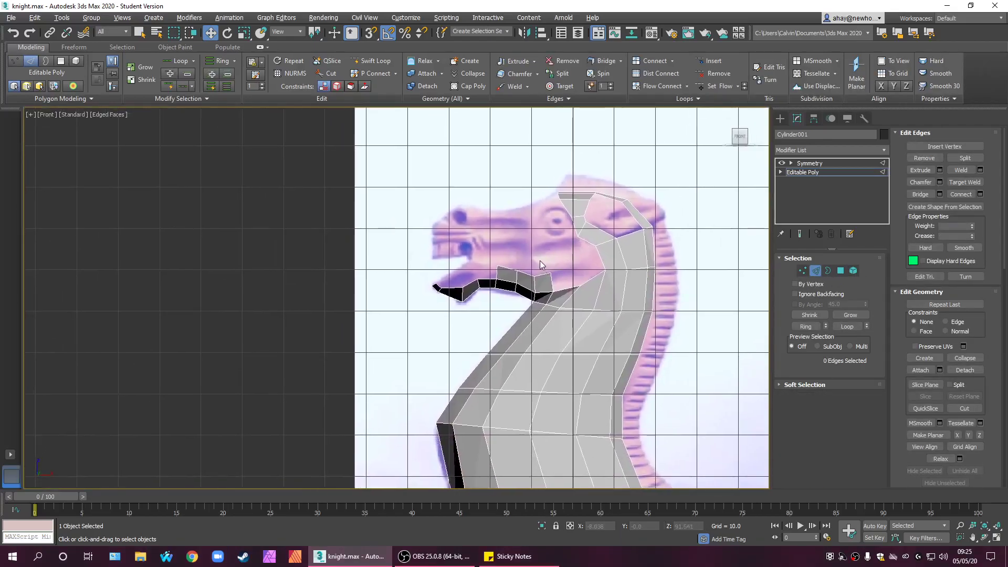
scroll(548, 246, "up", 5)
scroll(548, 247, "down", 3)
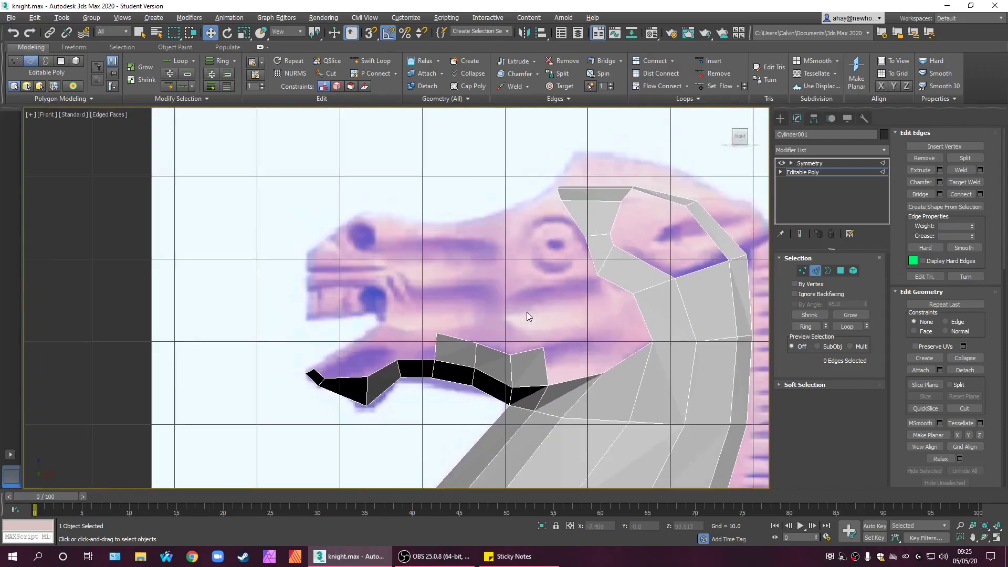
scroll(483, 307, "down", 1)
scroll(417, 333, "up", 1)
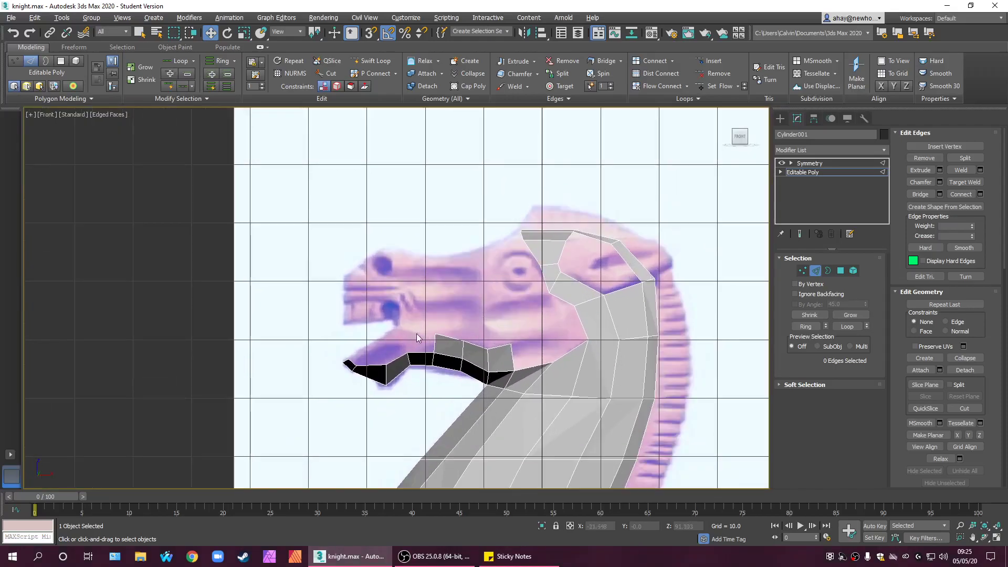
scroll(409, 322, "down", 1)
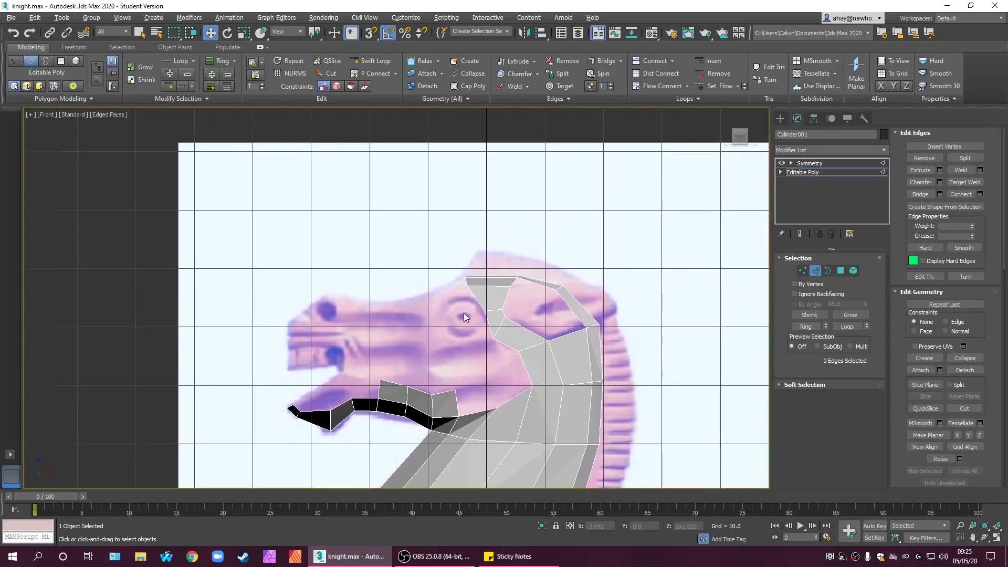
scroll(464, 313, "up", 2)
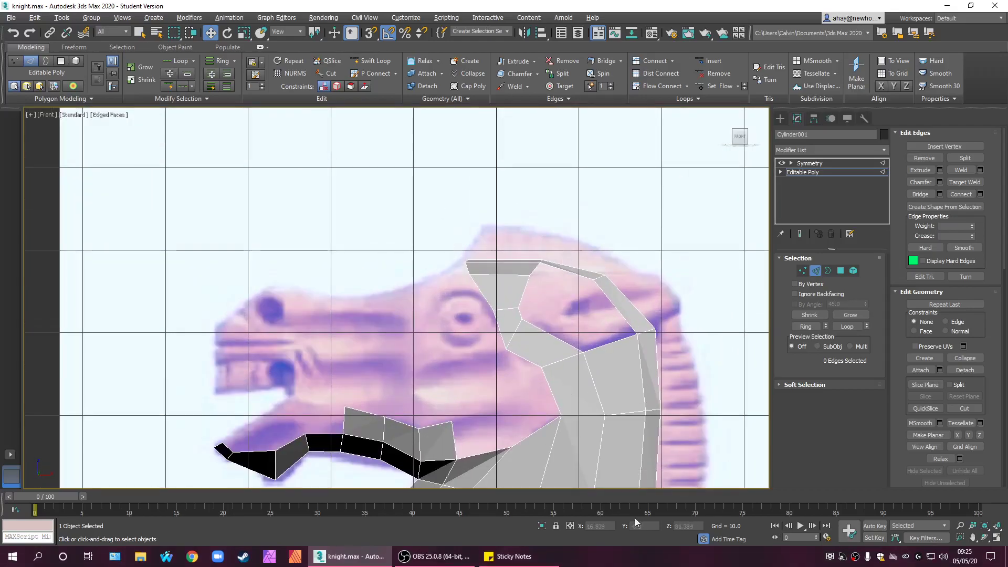
scroll(544, 351, "down", 1)
- Examine the open front border of the head in perspective from behind and from the side
key("alt+w")
middle_click_drag(623, 417, 696, 441, "alt")
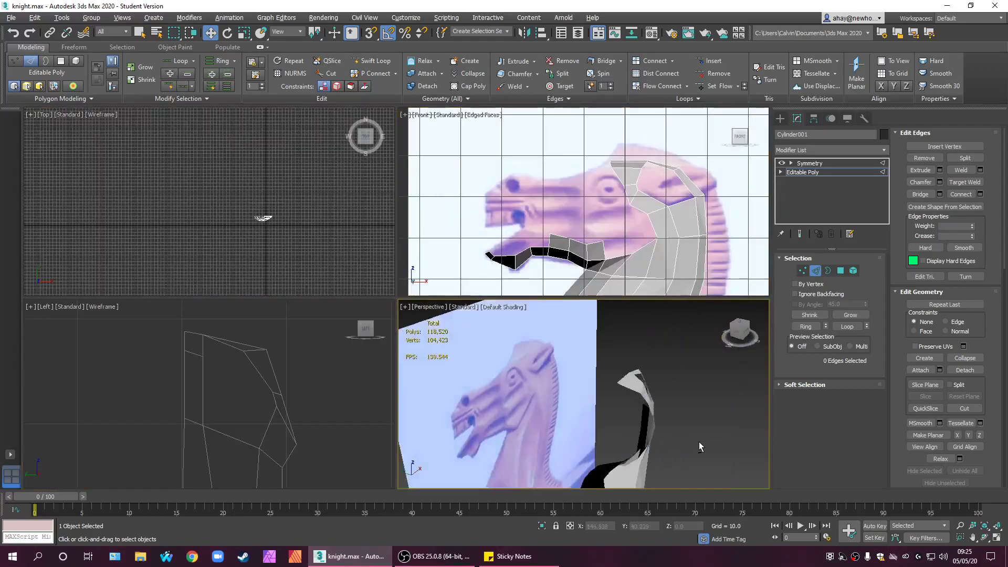
middle_click_drag(583, 371, 581, 398, "alt")
scroll(596, 378, "up", 8)
middle_click_drag(633, 417, 646, 452)
scroll(613, 216, "up", 3)
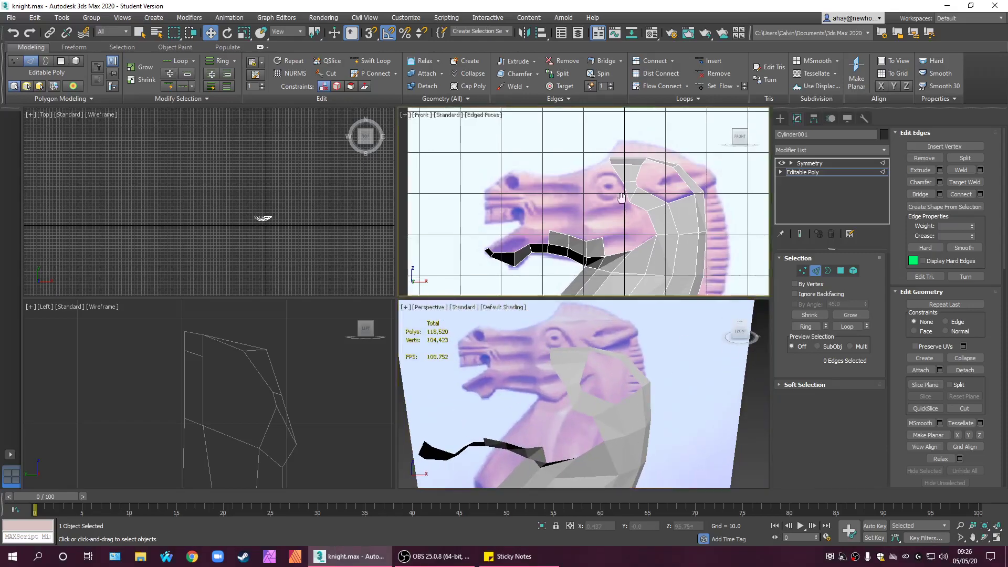
- Raise the upper front vertices of the top head strip slightly toward the forehead outline in the reference
key("alt+w")
middle_click_drag(602, 268, 720, 312)
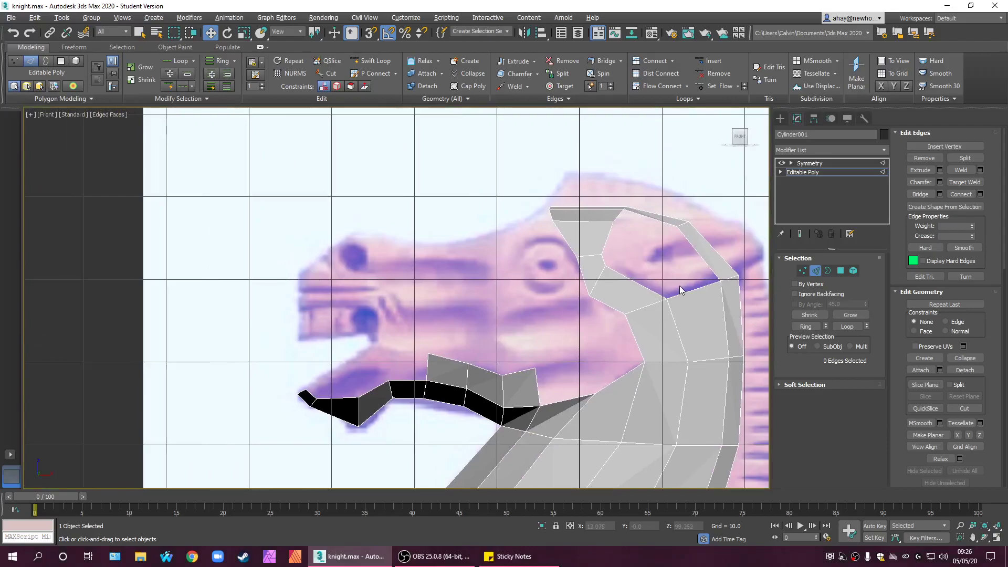
middle_click_drag(679, 286, 600, 294)
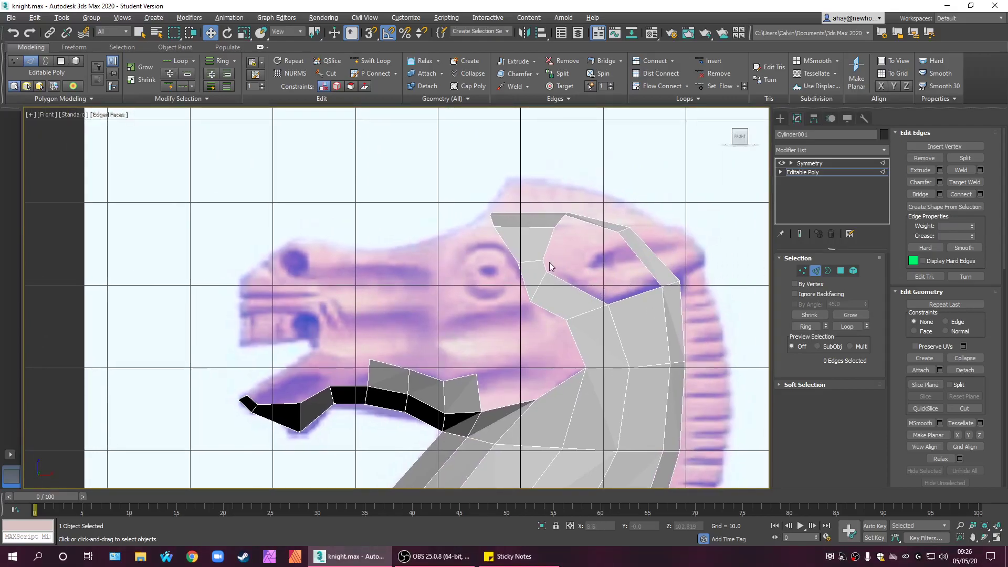
middle_click_drag(630, 284, 691, 294)
scroll(629, 250, "up", 2)
left_click(806, 270)
left_click_drag(482, 194, 543, 195)
left_click(587, 263)
left_click_drag(547, 250, 546, 250)
left_click(521, 272)
middle_click_drag(520, 272, 722, 263)
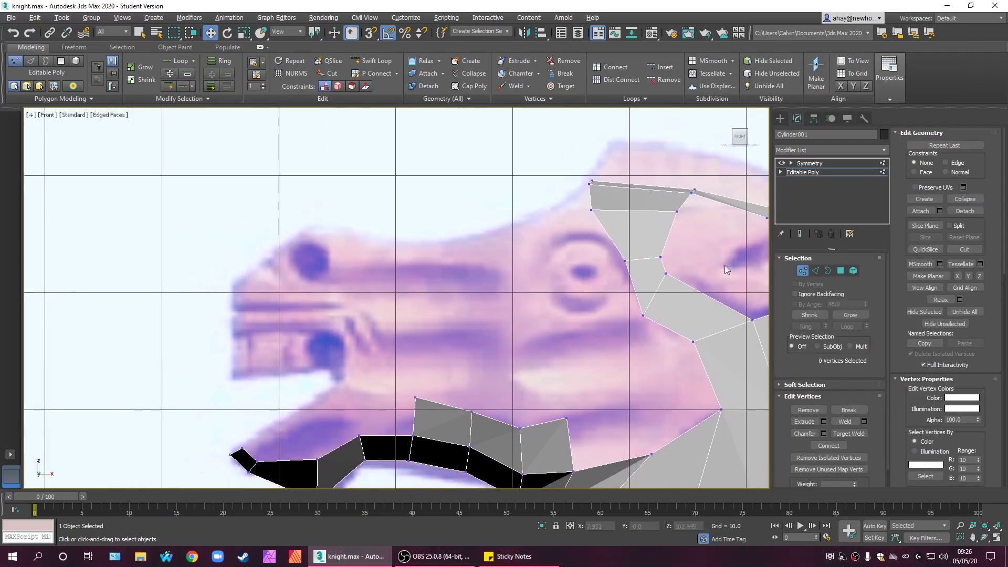
- Extend the two open front edges above the eye forward along the nose in two segments, ending at about X -22
left_click(815, 271)
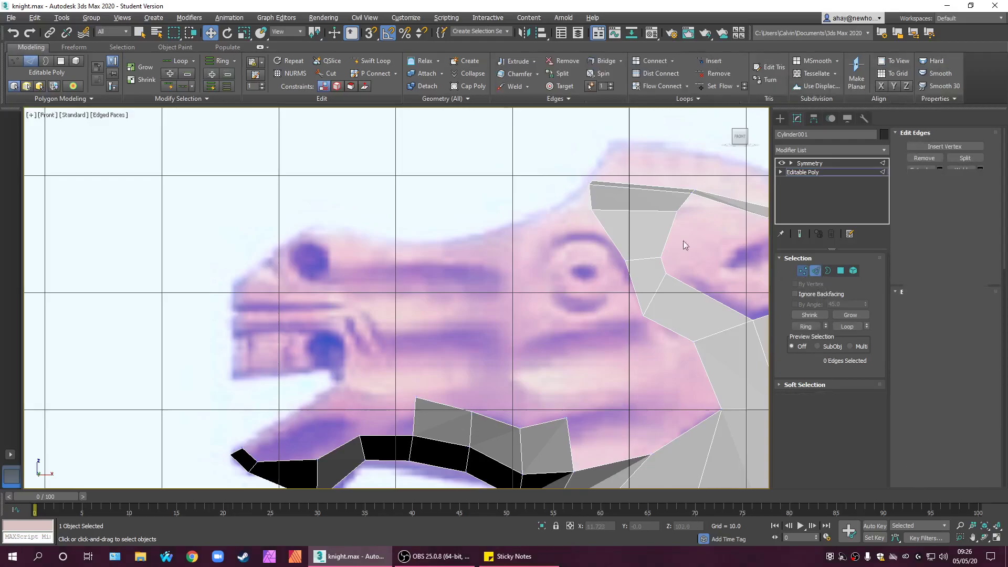
key("1")
scroll(600, 192, "up", 6)
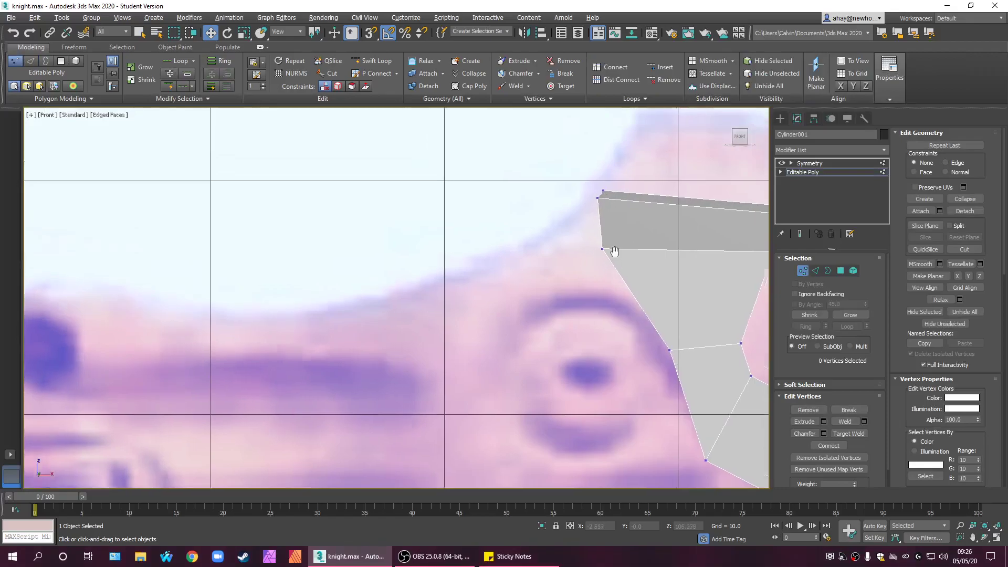
scroll(605, 225, "down", 3)
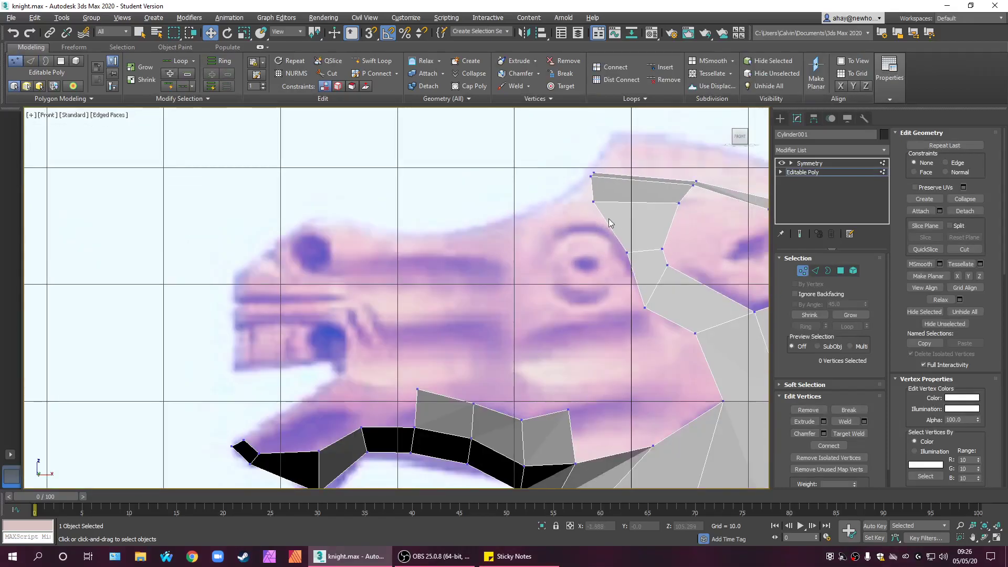
left_click(815, 271)
left_click(593, 189)
left_click(616, 231, "ctrl")
left_click_drag(620, 194, 392, 262)
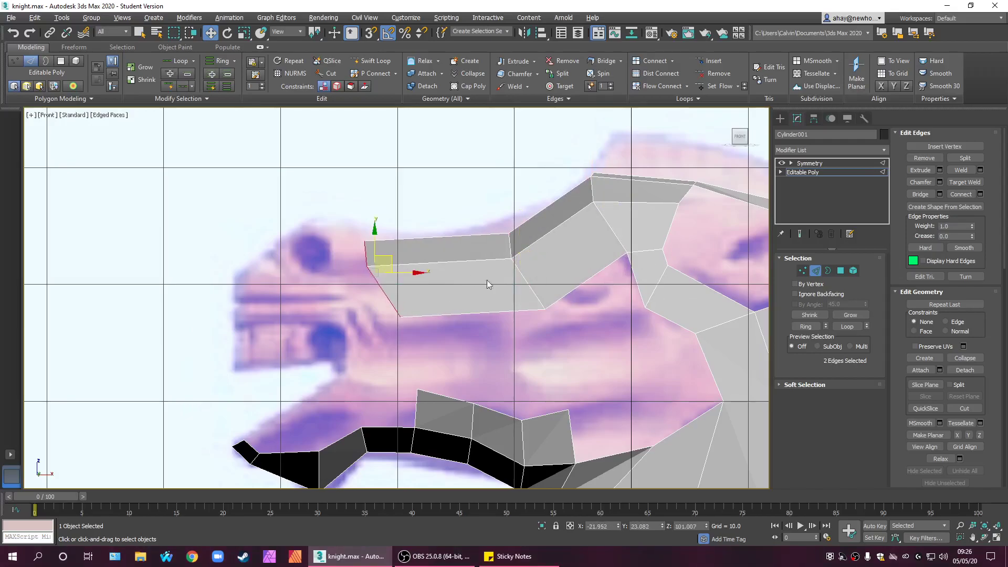
- Delete the two polygons linking the new nose segment to the head, leaving the front segment detached
left_click(630, 319)
left_click(841, 271)
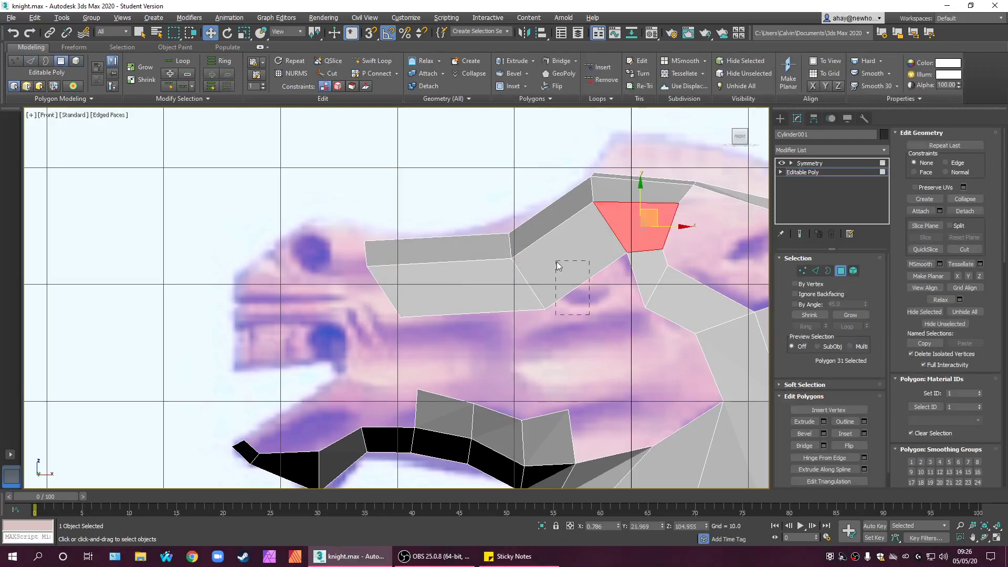
left_click_drag(557, 262, 559, 264)
key("Delete")
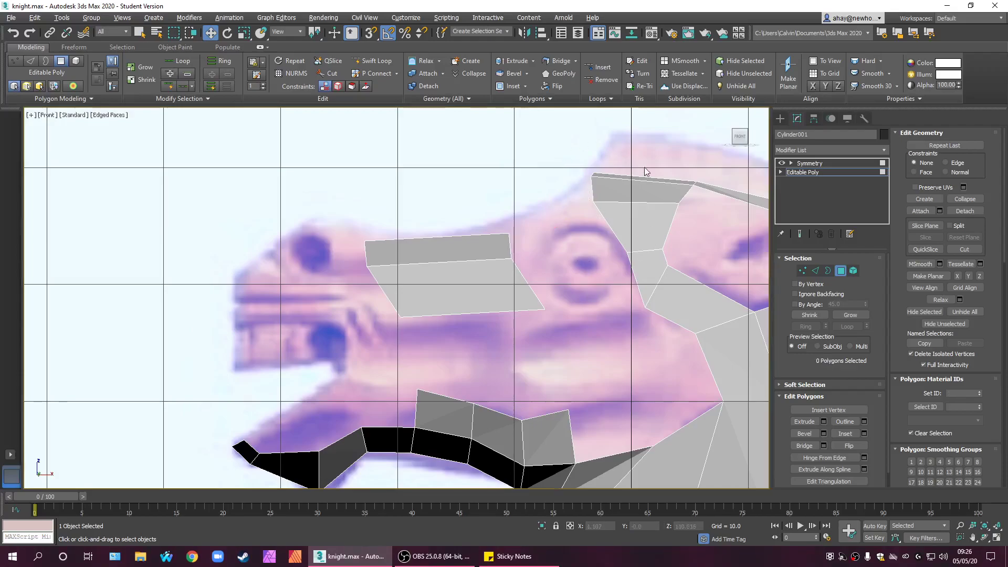
- Try to extend the short edge at the top front corner of the head forward along the forehead outline
scroll(644, 168, "up", 2)
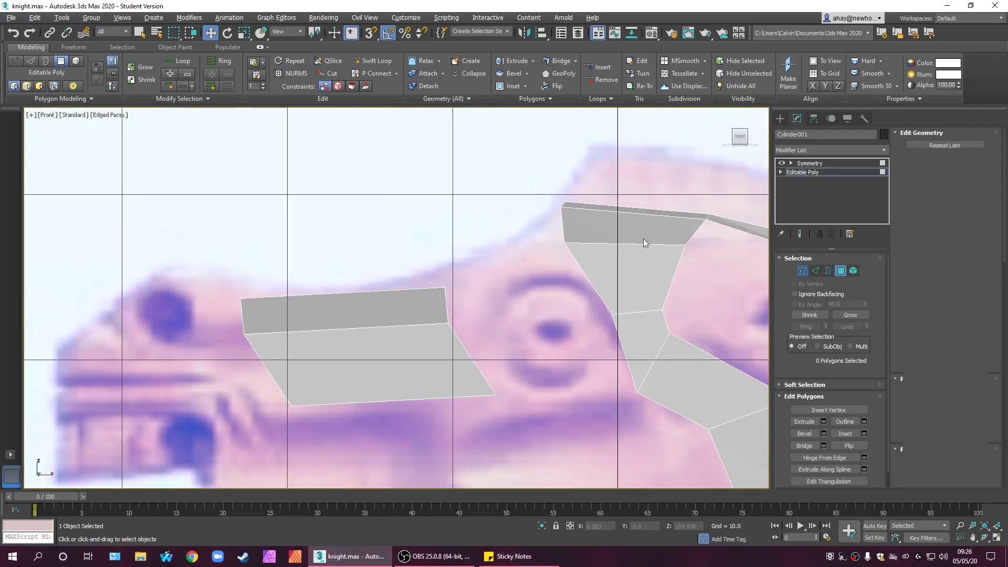
key("1")
left_click(564, 205)
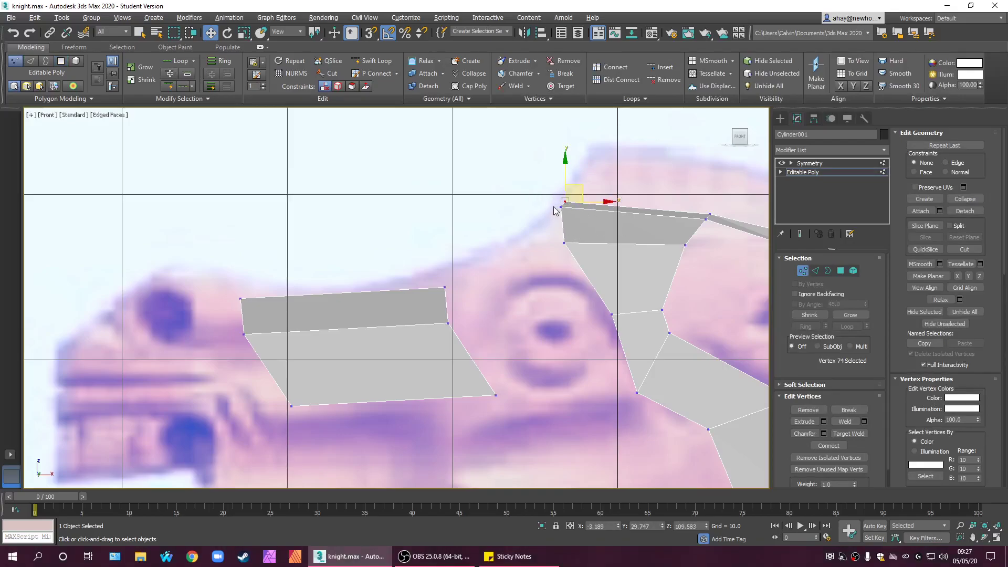
left_click(816, 271)
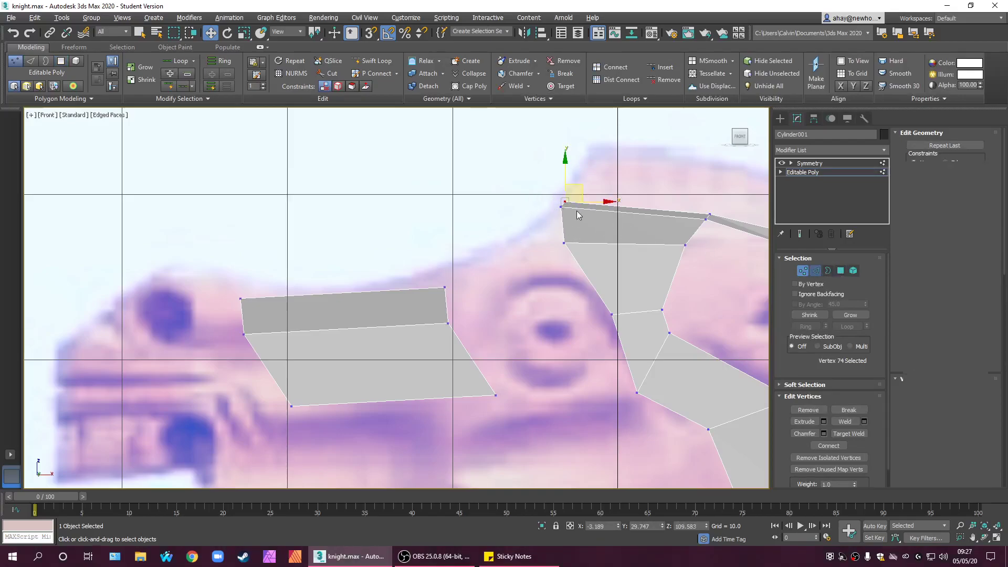
left_click(565, 203)
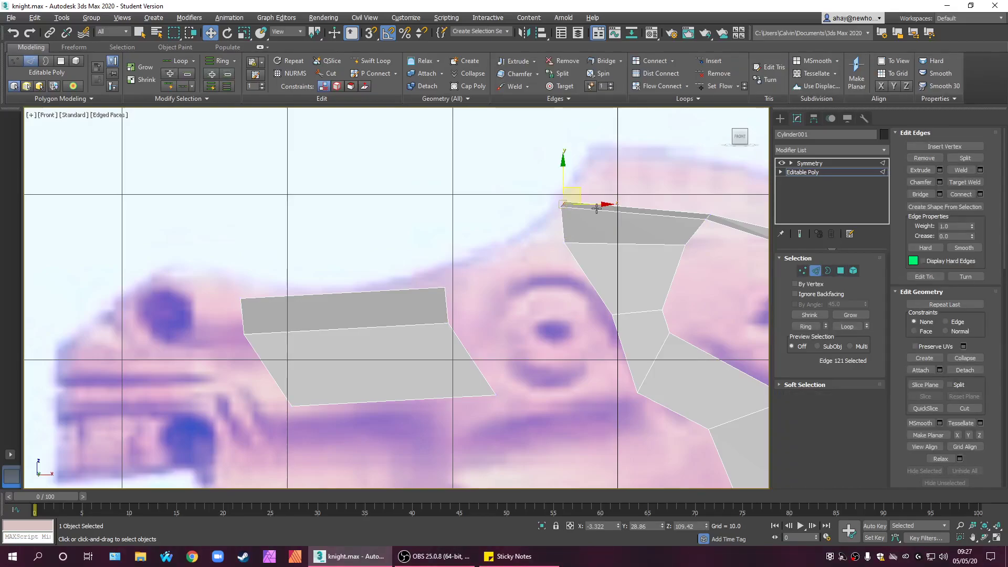
left_click_drag(573, 197, 497, 235, "shift")
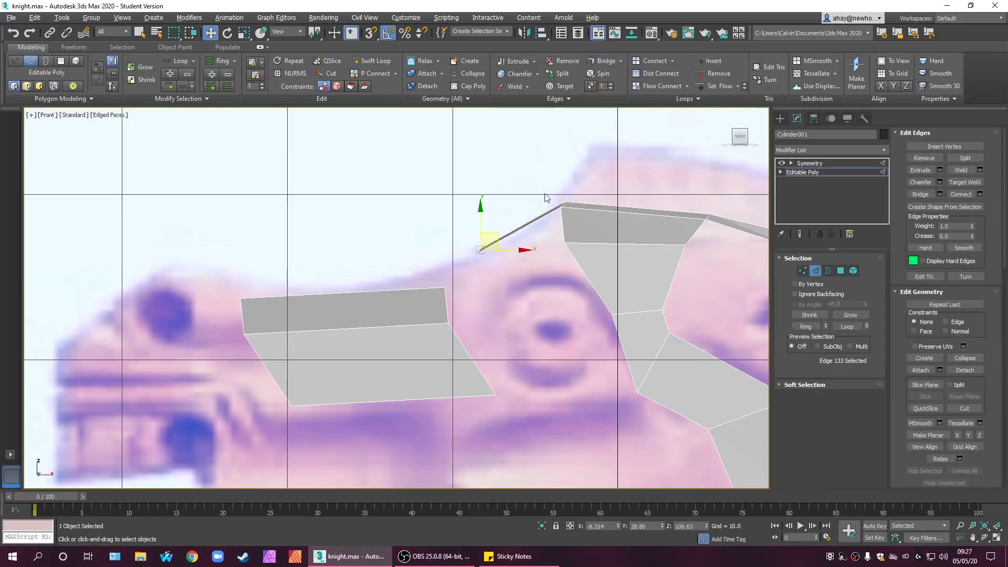
key("ctrl+z")
- Examine the placement of the detached nose patch relative to the eye, muzzle and jaw strip
middle_click_drag(576, 292, 591, 267)
key("alt+w")
scroll(580, 232, "down", 3)
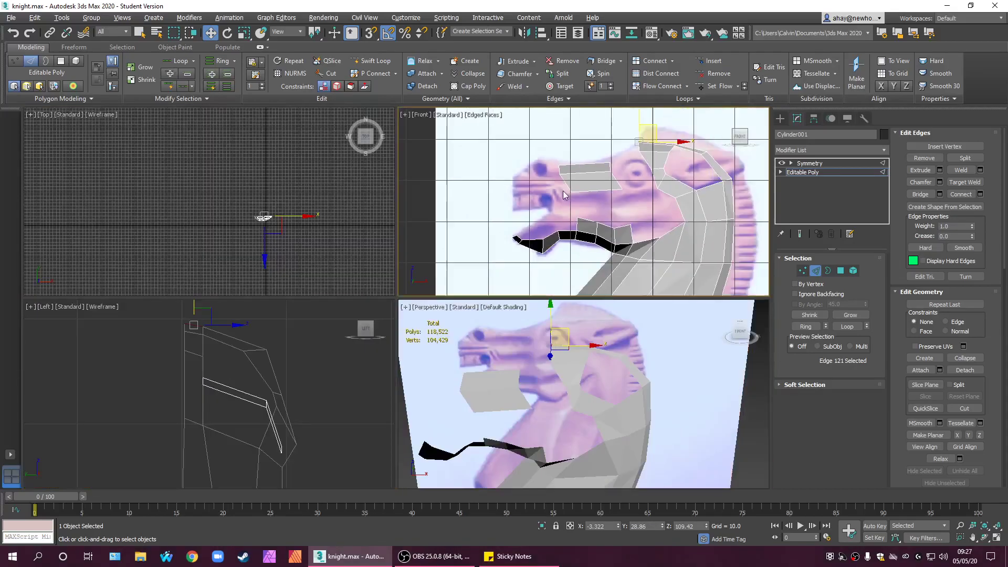
key("alt+w")
middle_click_drag(475, 231, 510, 304)
scroll(470, 248, "up", 2)
scroll(513, 255, "up", 2)
scroll(517, 280, "down", 2)
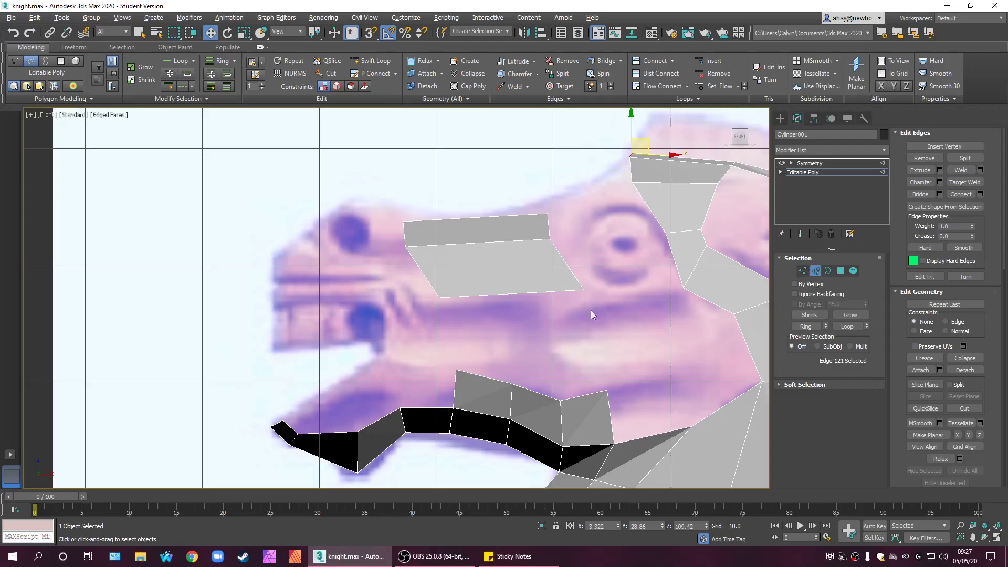
middle_click_drag(646, 353, 597, 302)
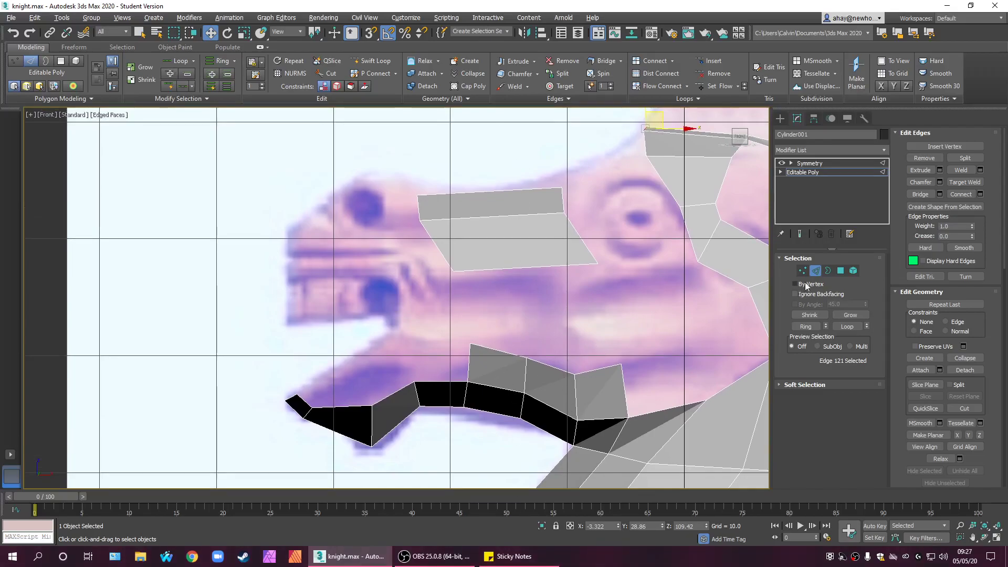
- Shorten the detached nose patch by moving its two front edges back toward the eye to about X -15
left_click(419, 214)
left_click(436, 245, "ctrl")
left_click_drag(449, 218, 526, 218)
middle_click_drag(500, 305, 454, 289)
scroll(457, 273, "up", 3)
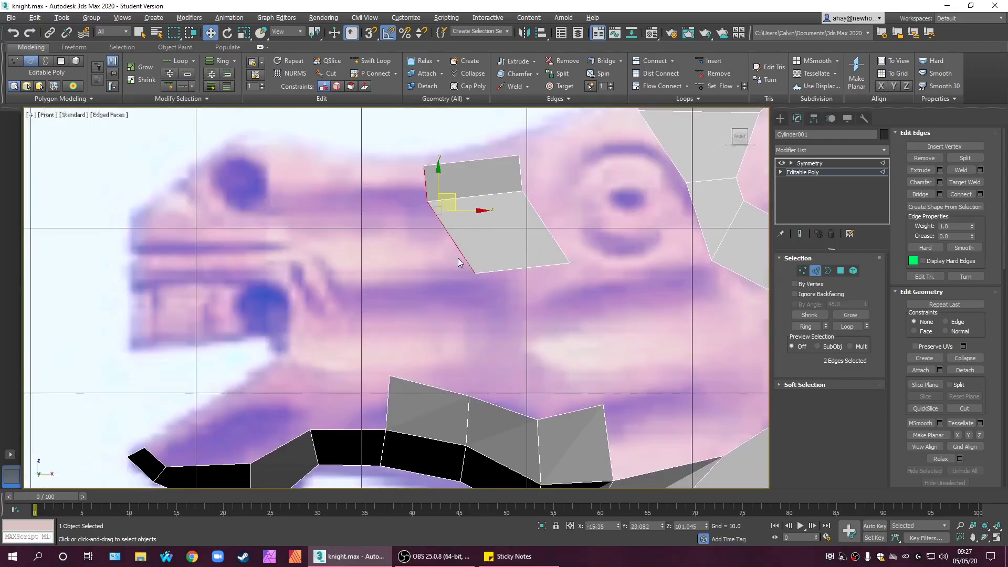
- Move the lower front vertex of the nose patch forward so the patch's front side runs nearly vertical
left_click(802, 270)
left_click_drag(443, 256, 511, 285)
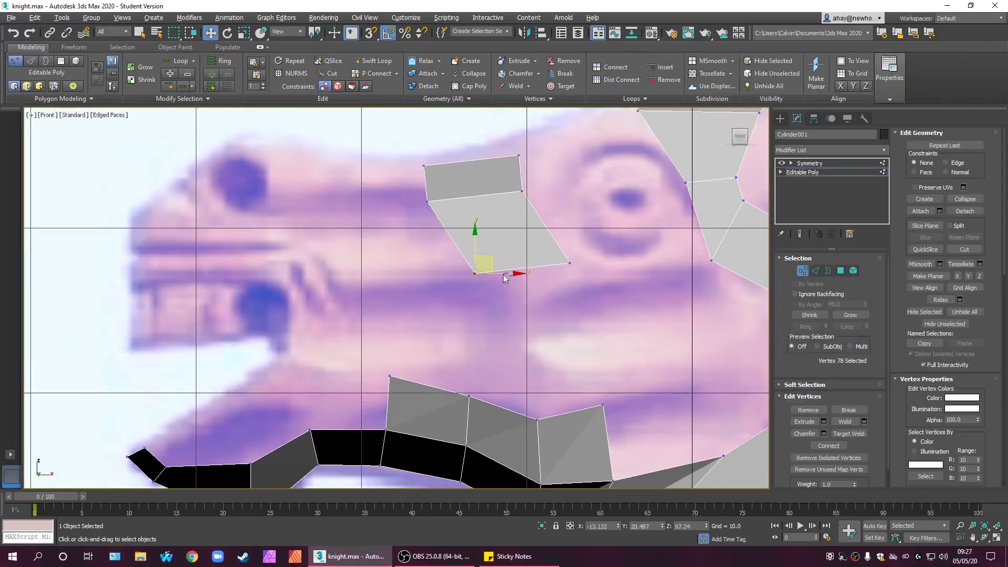
left_click_drag(510, 275, 467, 275)
left_click(521, 248)
middle_click_drag(537, 222, 549, 277)
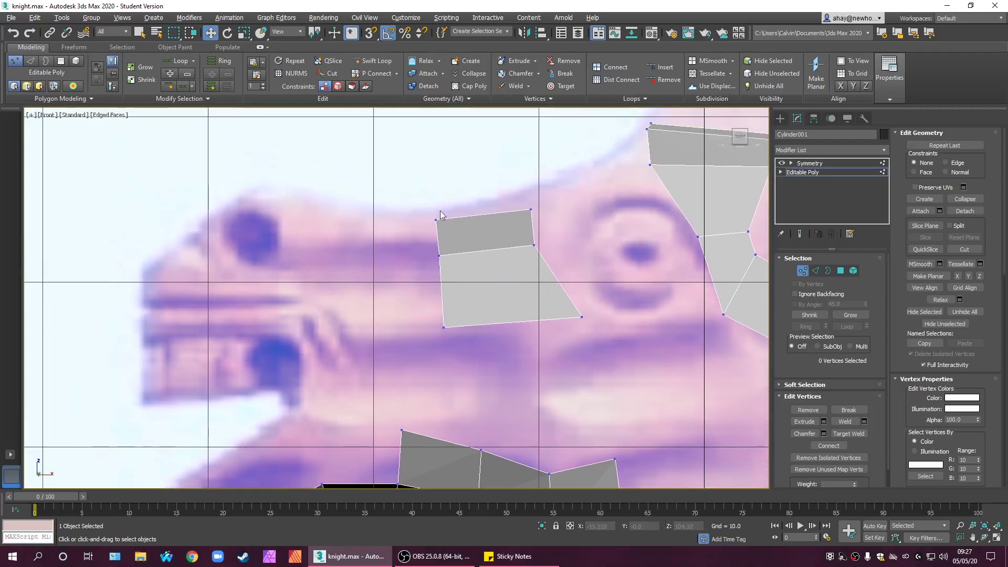
- Turn on see-through display and adjust the nose patch's middle row, raising its front vertex and shifting its rear vertex slightly forward
left_click_drag(582, 235, 578, 235)
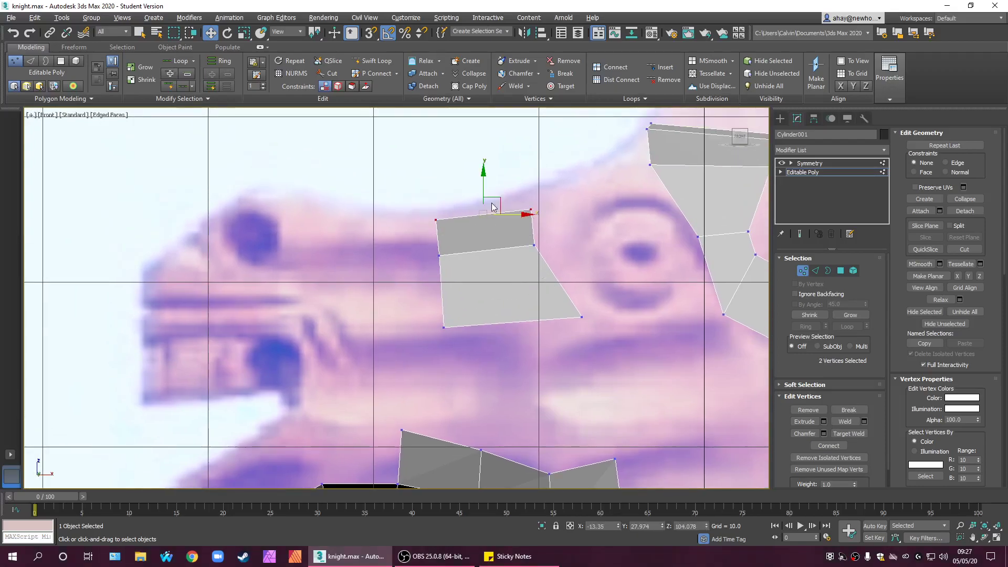
left_click_drag(498, 208, 500, 203)
left_click_drag(470, 269, 470, 269)
key("alt+x")
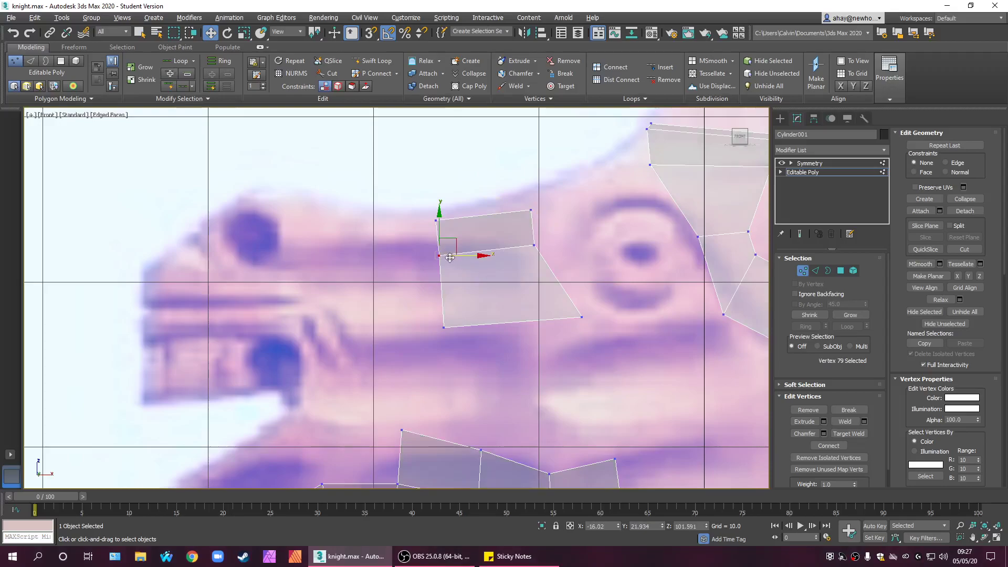
left_click_drag(454, 231, 448, 223)
left_click(508, 241)
left_click(534, 245)
left_click_drag(542, 235, 531, 236)
left_click(558, 283)
- Move the patch's lower rear vertex down and back beneath the eye and shift the whole front column of vertices back
scroll(515, 284, "down", 2)
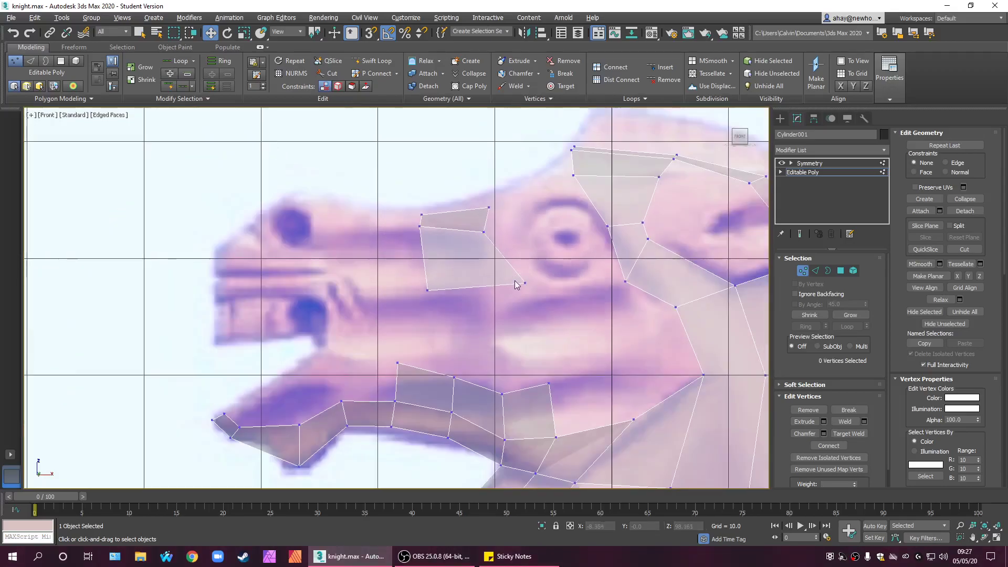
scroll(524, 296, "up", 2)
left_click(526, 278)
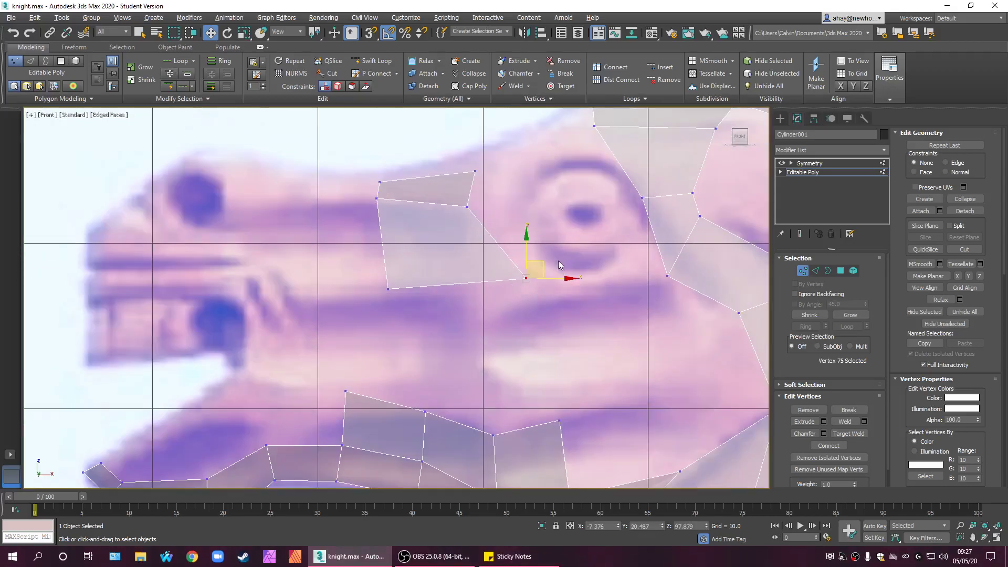
left_click_drag(543, 265, 571, 274)
left_click(449, 323)
left_click_drag(353, 150, 353, 150)
left_click_drag(421, 229, 489, 222)
- Move the patch's two upper rear vertices back beside the eye and lower the middle one
left_click(489, 180)
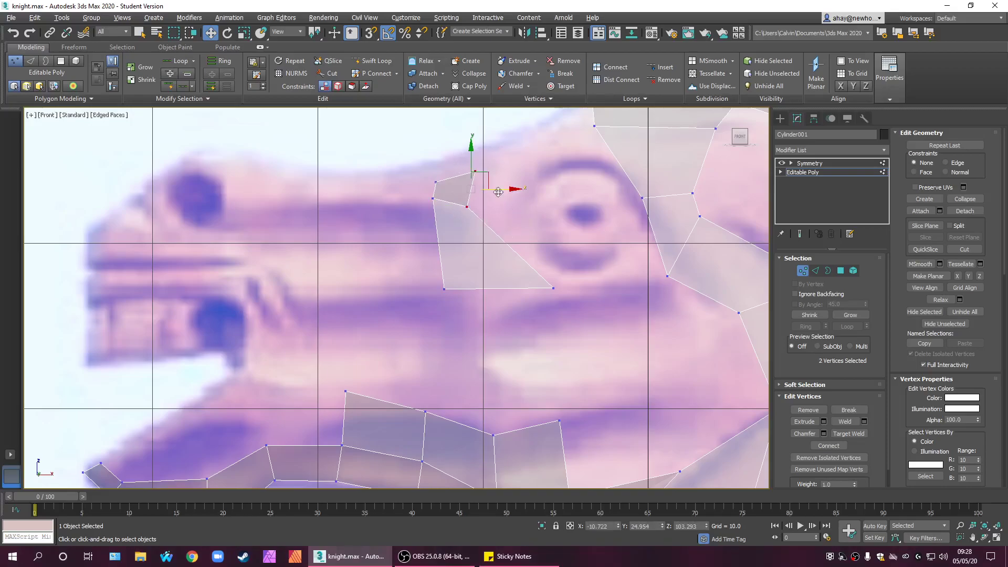
left_click_drag(486, 185, 536, 184)
left_click(563, 225)
middle_click_drag(562, 225, 490, 285)
left_click_drag(444, 272, 492, 293)
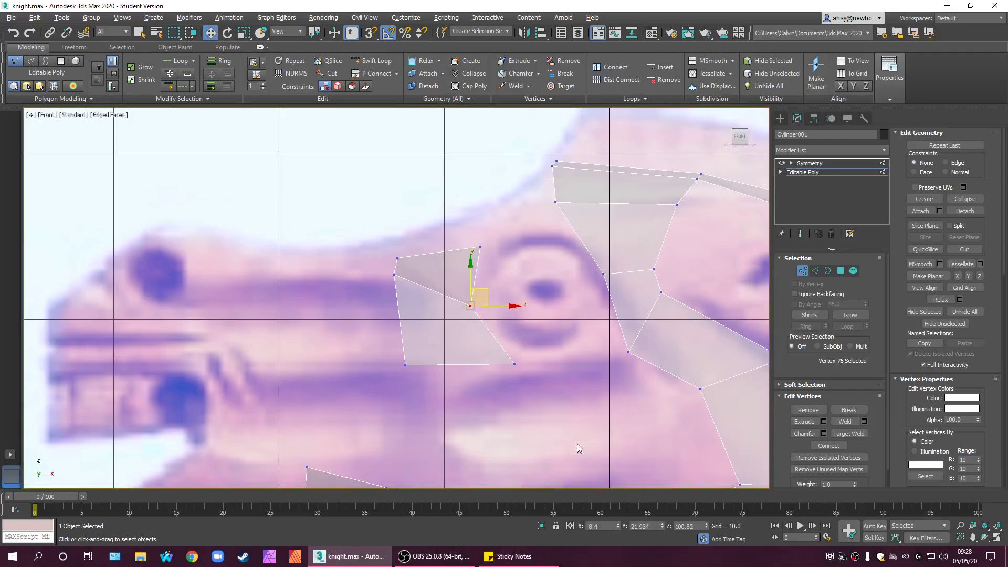
- Move the patch's middle and lower front vertices back and down so its front side slants toward the eye
scroll(571, 438, "down", 5)
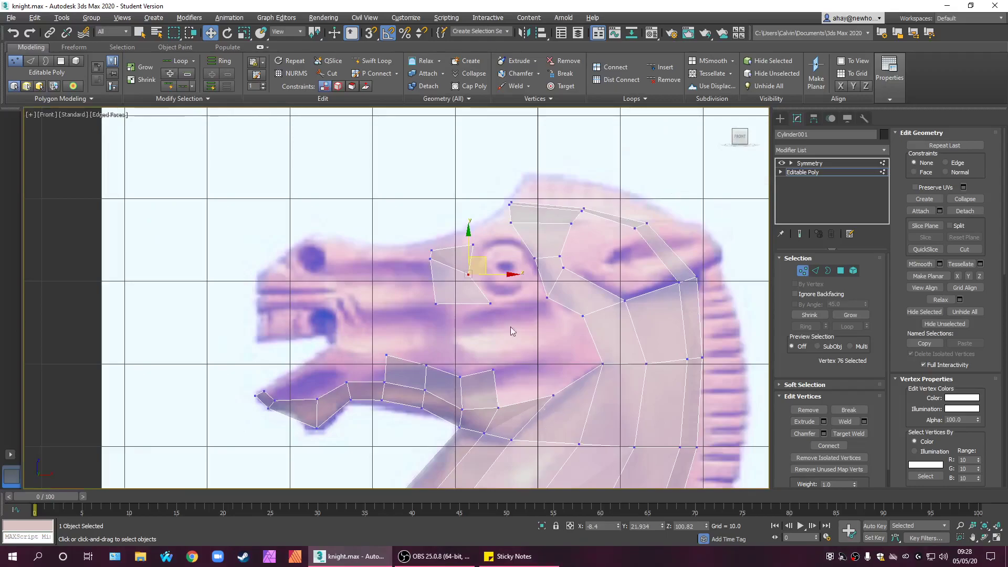
scroll(515, 289, "up", 5)
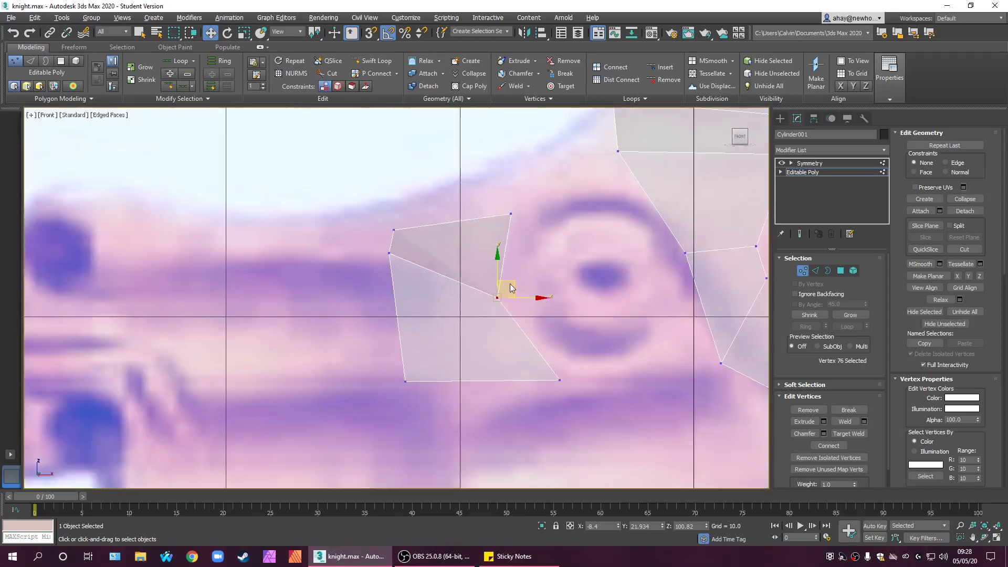
middle_click_drag(512, 288, 640, 267)
left_click_drag(499, 253, 528, 239)
scroll(534, 310, "down", 3)
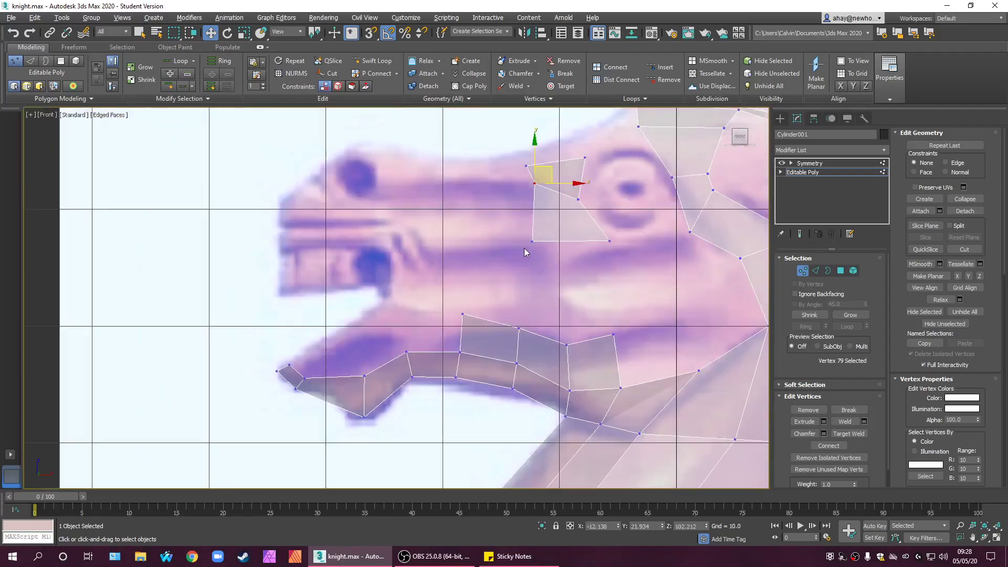
left_click(533, 241)
left_click_drag(547, 229, 572, 245)
left_click(587, 212)
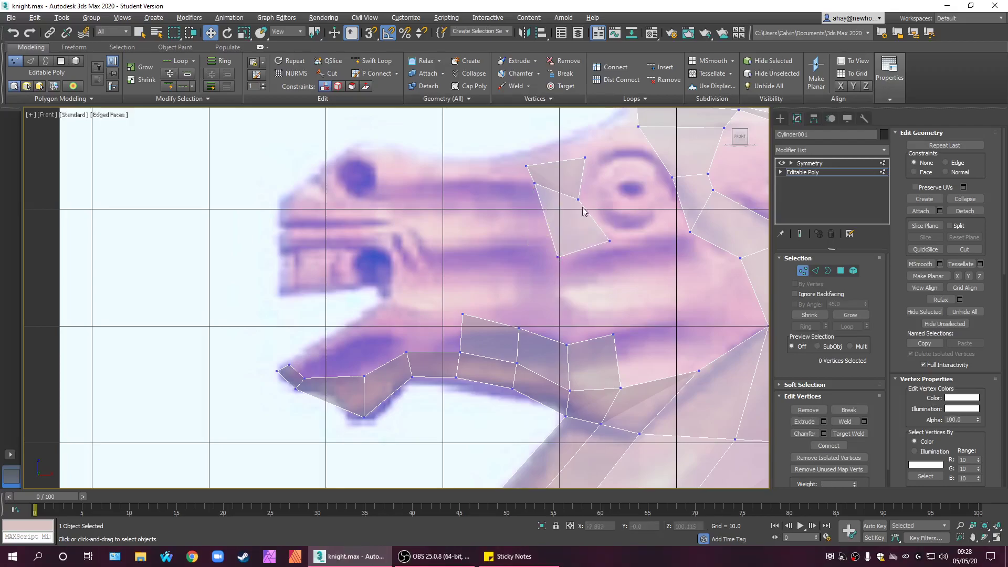
- Move the patch's middle front vertex further back and down, nearly level with the middle rear vertex
scroll(556, 205, "up", 3)
scroll(565, 253, "down", 3)
mouse_move(566, 244)
left_mouse_down()
mouse_move(554, 236)
mouse_move(576, 232)
left_mouse_up()
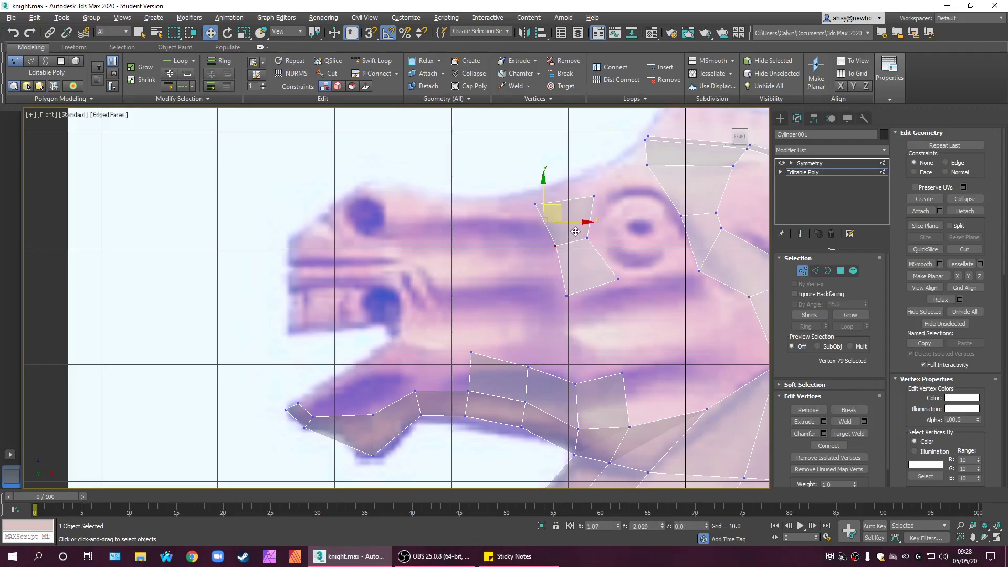
left_click(601, 207)
scroll(571, 189, "up", 2)
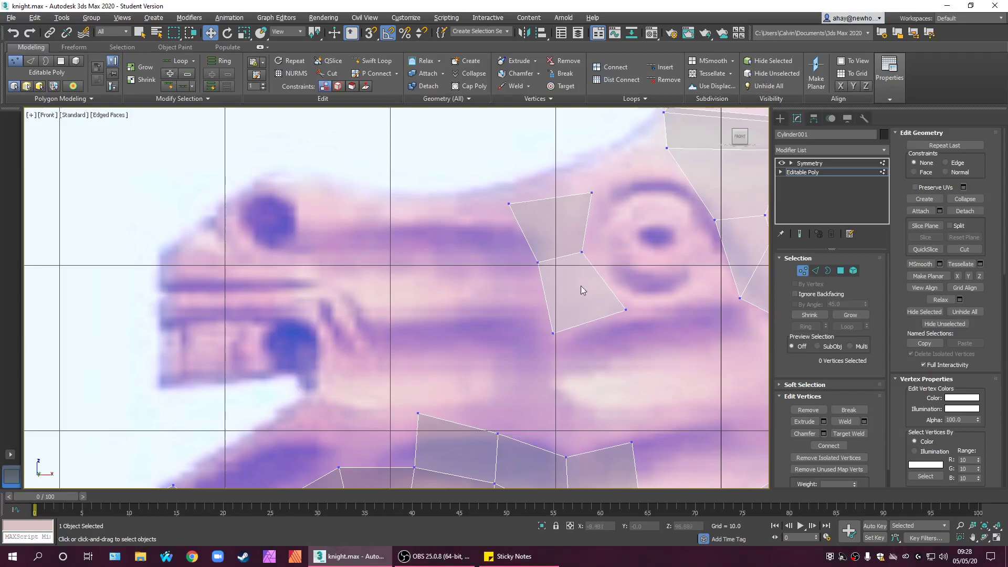
- Move the patch's top front vertex back and down to narrow the upper face in front of the eye
middle_click_drag(595, 167, 635, 219)
left_click(550, 256)
left_click_drag(567, 245, 590, 258)
left_click_drag(641, 255, 642, 255)
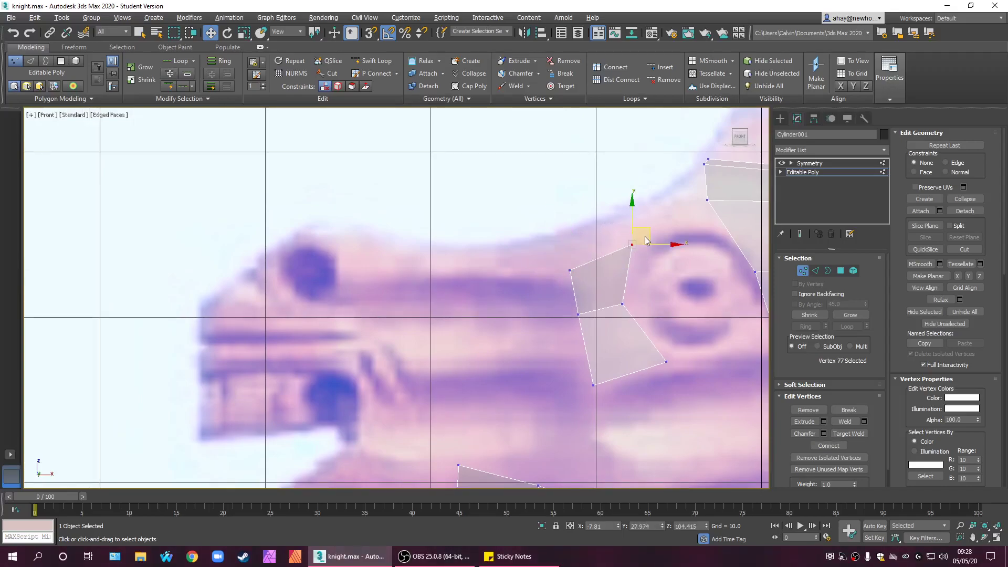
scroll(609, 234, "down", 3)
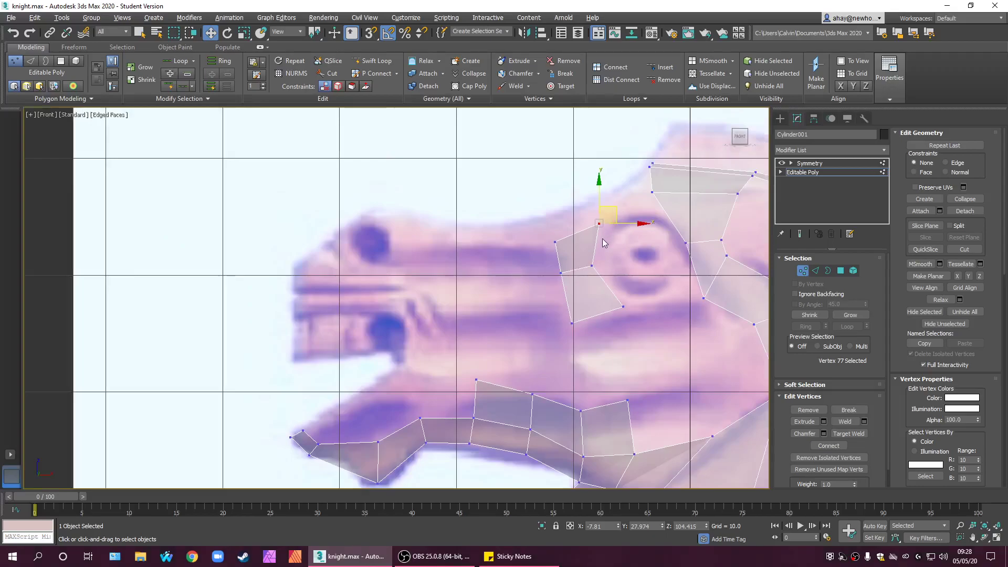
scroll(604, 238, "up", 2)
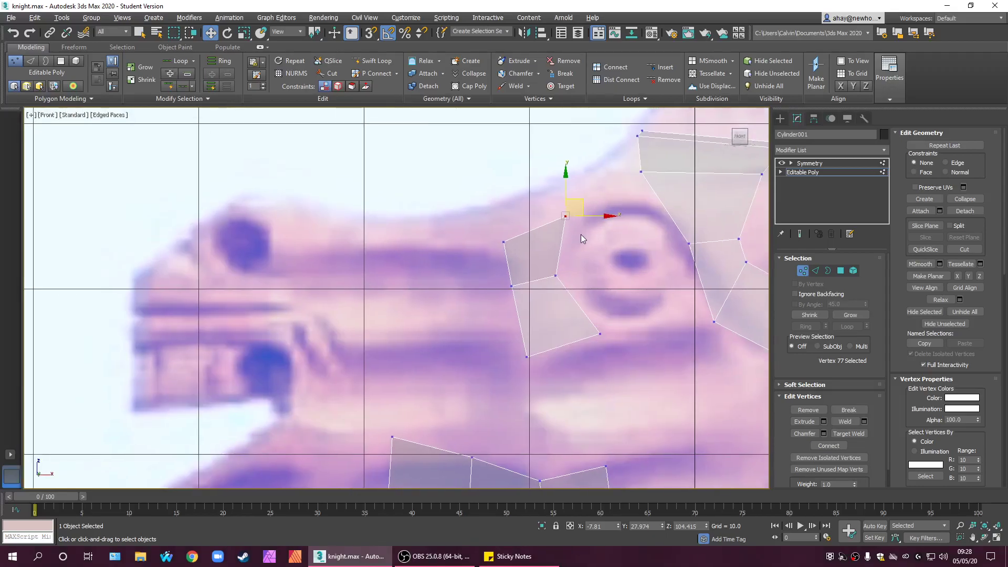
- Raise the patch's top vertices to the forehead outline and move the middle row up beneath them
left_click(503, 242)
left_click_drag(518, 223, 563, 168)
left_click(572, 216)
left_click_drag(484, 247, 551, 227)
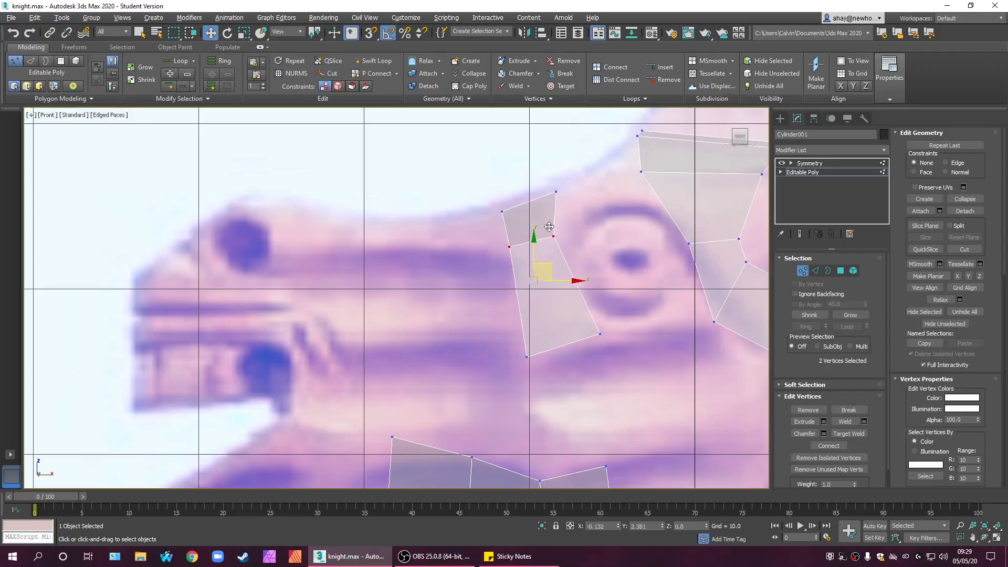
- Shorten the patch's lower face by raising its two bottom vertices and moving the bottom front vertex further up and back
left_click_drag(618, 429, 617, 429)
left_click_drag(581, 335, 552, 274)
left_click(503, 297)
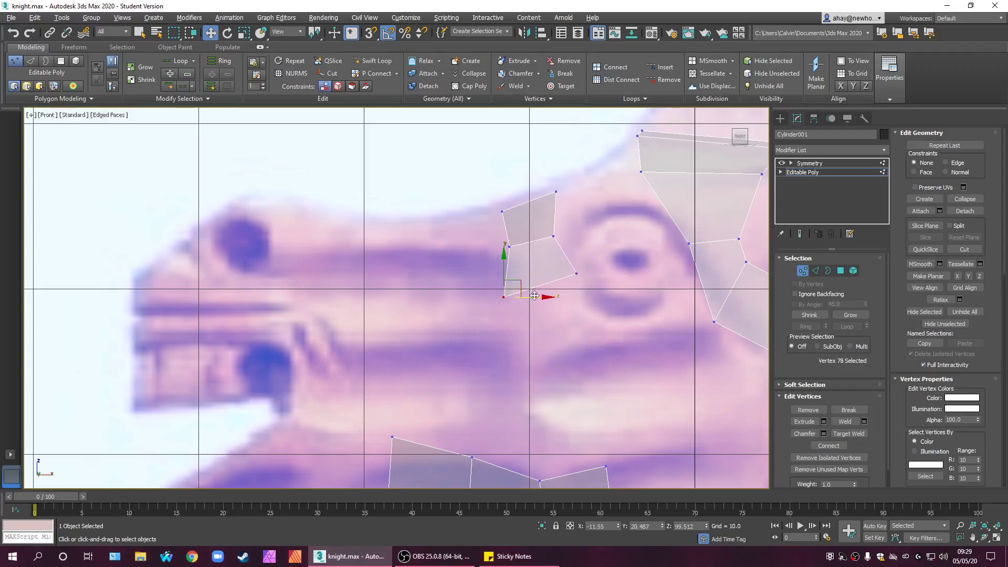
left_click_drag(521, 284, 538, 266)
left_click(569, 317)
scroll(569, 317, "down", 3)
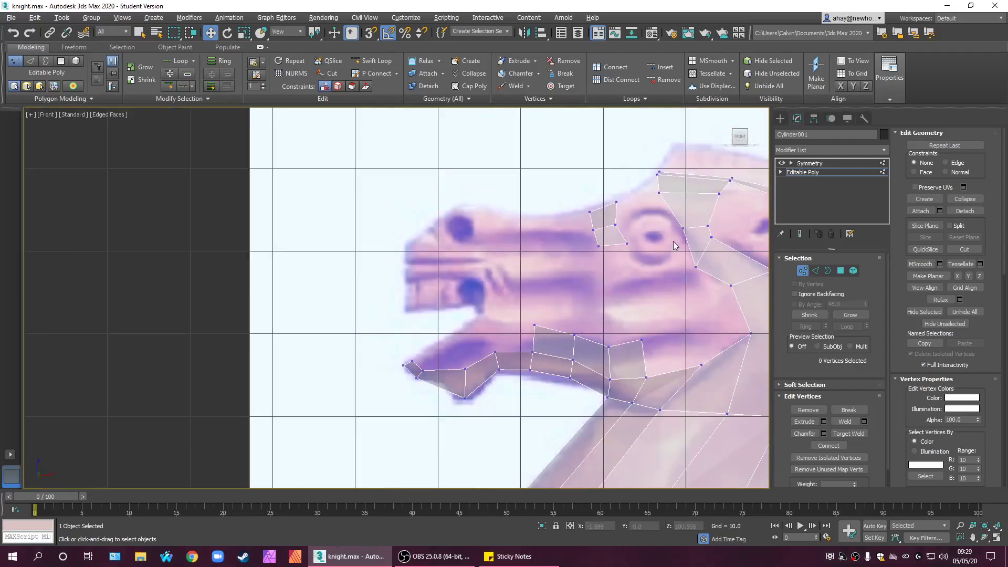
scroll(676, 276, "up", 1)
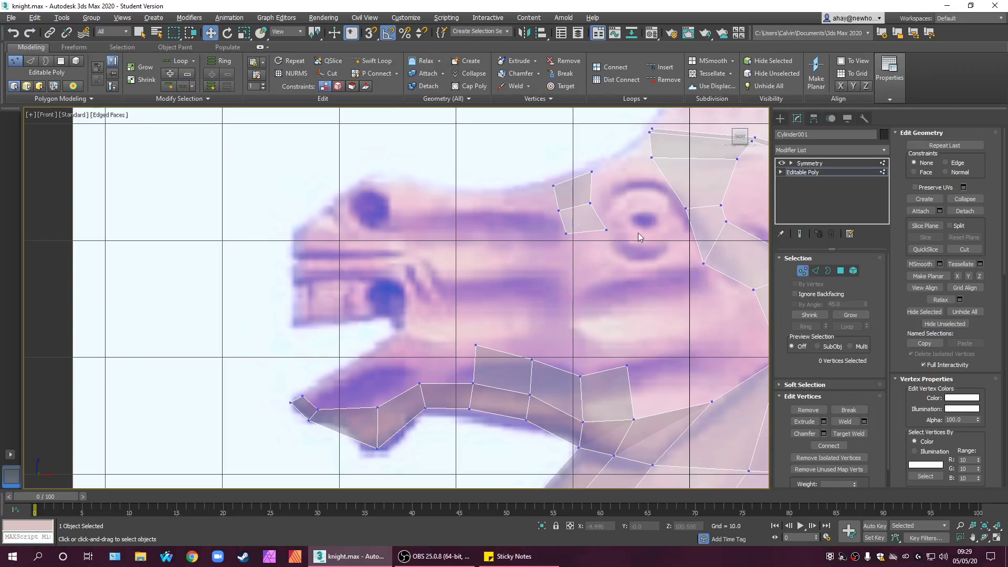
- Turn off see-through display and extend the patch's bottom edge down to about Z 97.2, following the side contour in the Left view
key("alt+w")
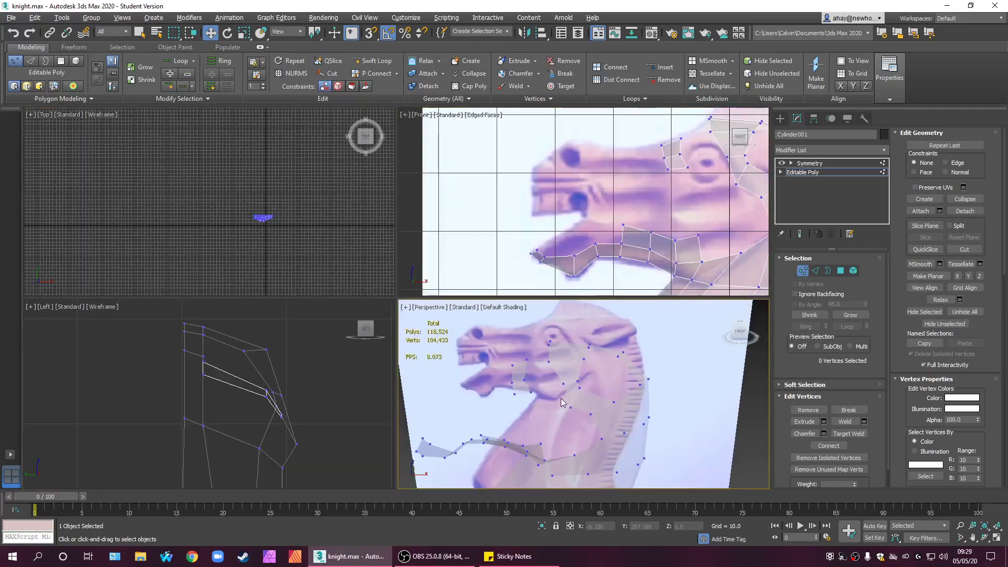
key("alt+x")
middle_click_drag(562, 424, 631, 415, "alt")
middle_click_drag(678, 253, 638, 251)
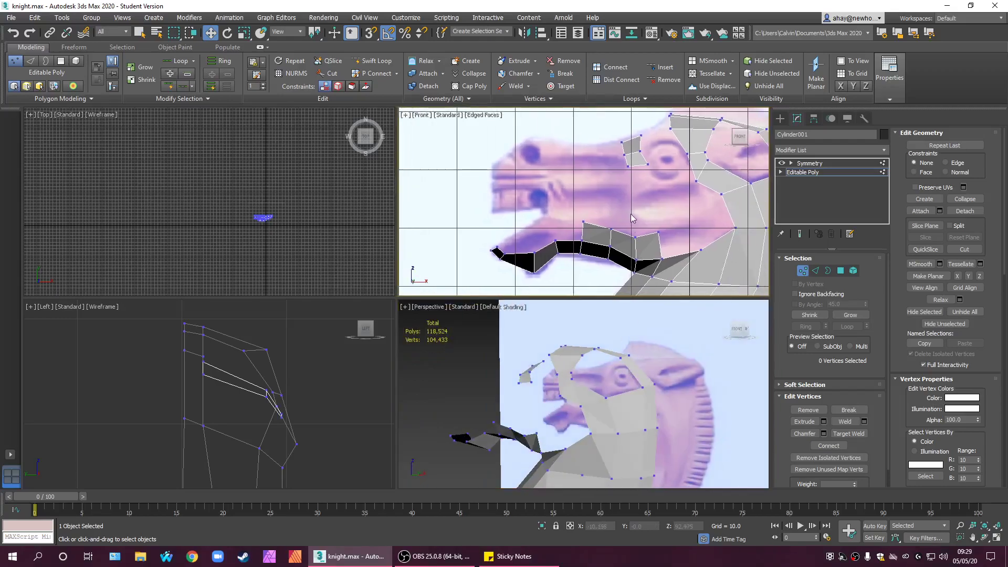
left_click(816, 270)
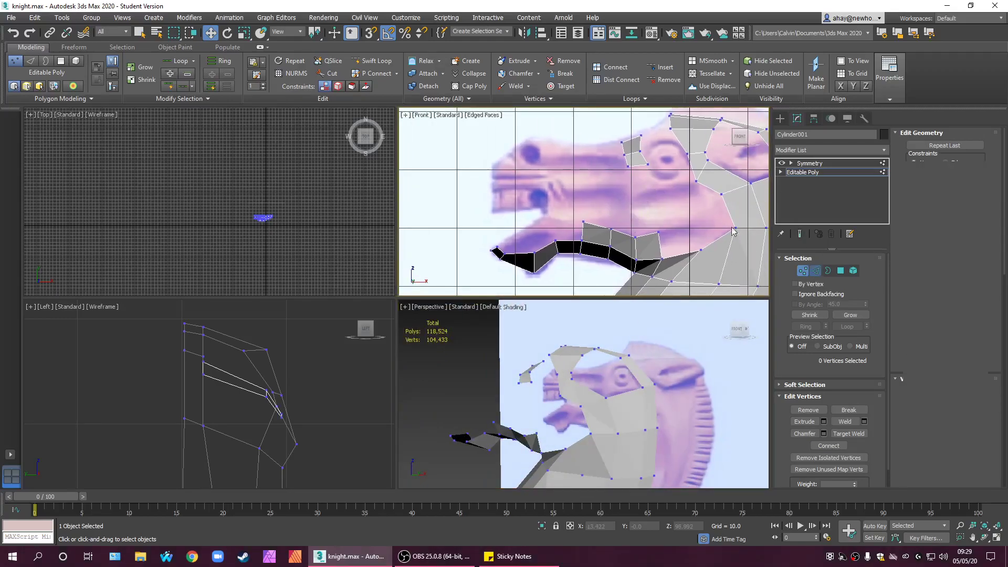
left_click(642, 165)
middle_click_drag(538, 343, 667, 422, "alt")
middle_click_drag(335, 384, 319, 343)
left_click(271, 386)
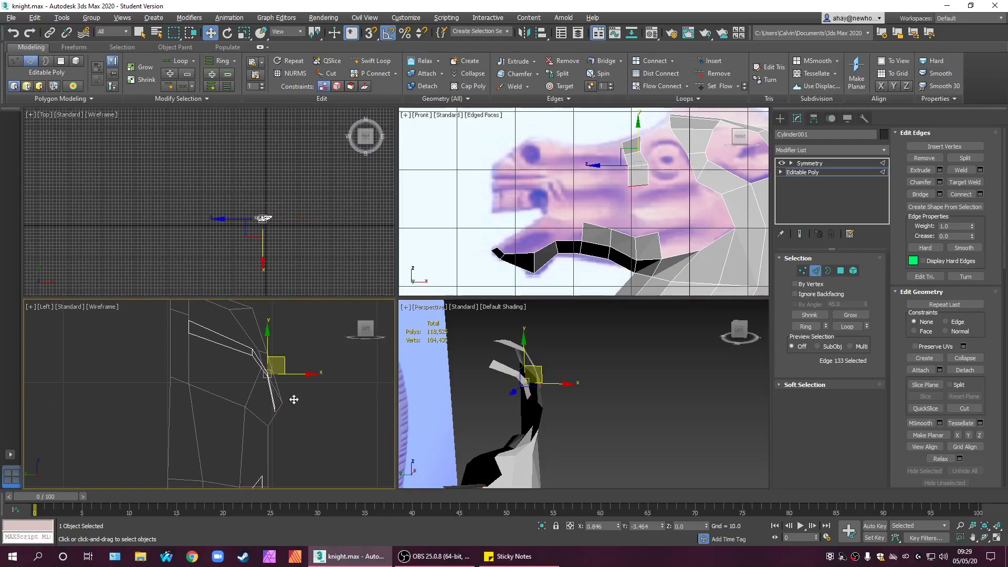
left_click_drag(294, 401, 307, 437)
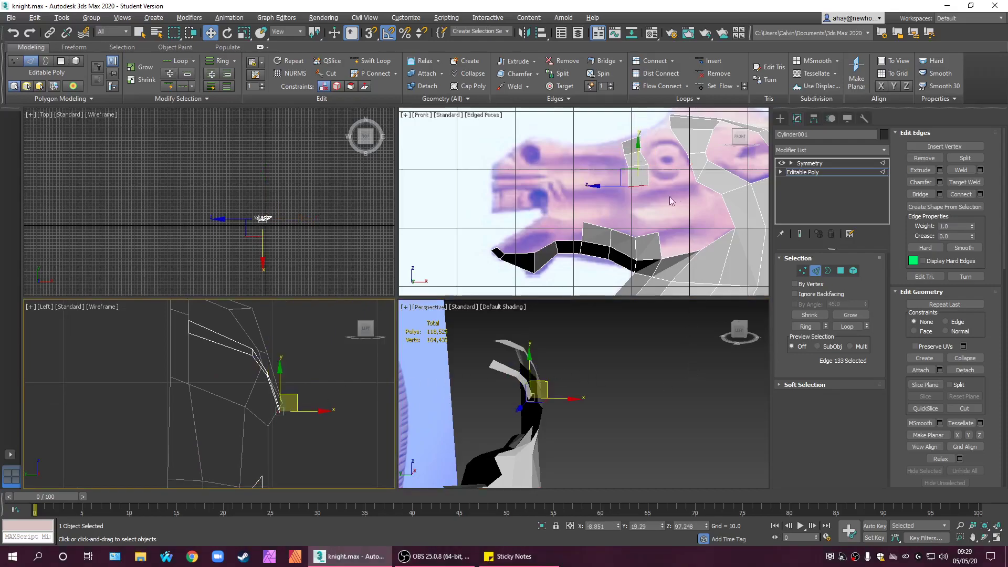
- Select edges on the front strip together with facing edges behind the eye to compare how they line up around it
scroll(679, 202, "up", 1)
key("alt+w")
scroll(627, 198, "up", 5)
left_click_drag(583, 251, 476, 243)
middle_click_drag(624, 270, 577, 319)
left_click_drag(659, 269, 659, 269, "ctrl")
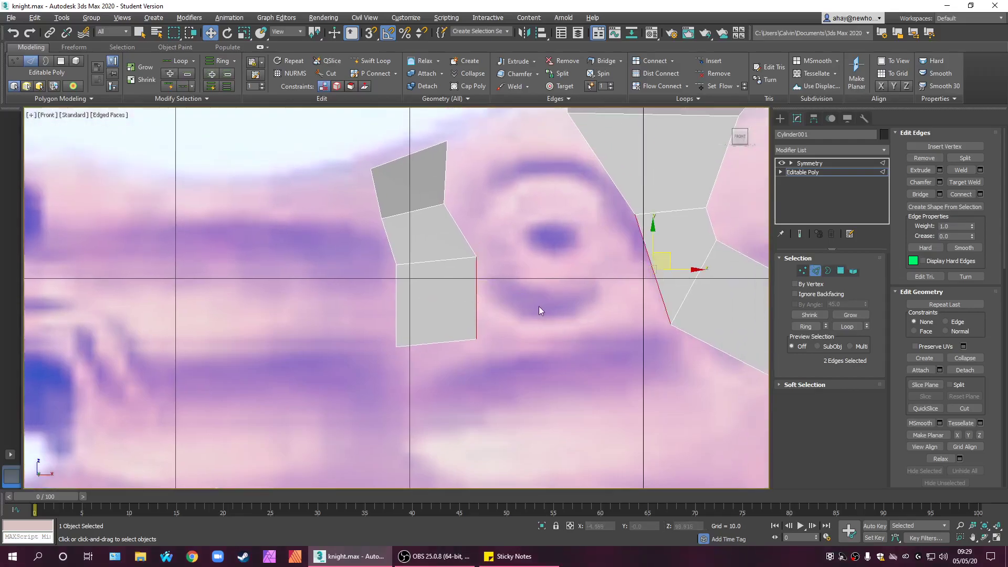
middle_click_drag(446, 218, 441, 279)
left_click_drag(430, 297, 428, 297)
left_click_drag(571, 250, 626, 230, "ctrl")
left_click(486, 235)
left_click(440, 234)
left_click(560, 153)
left_click(522, 273)
middle_click_drag(428, 267, 442, 260)
middle_click_drag(515, 294, 543, 250)
scroll(544, 257, "down", 3)
scroll(538, 237, "up", 2)
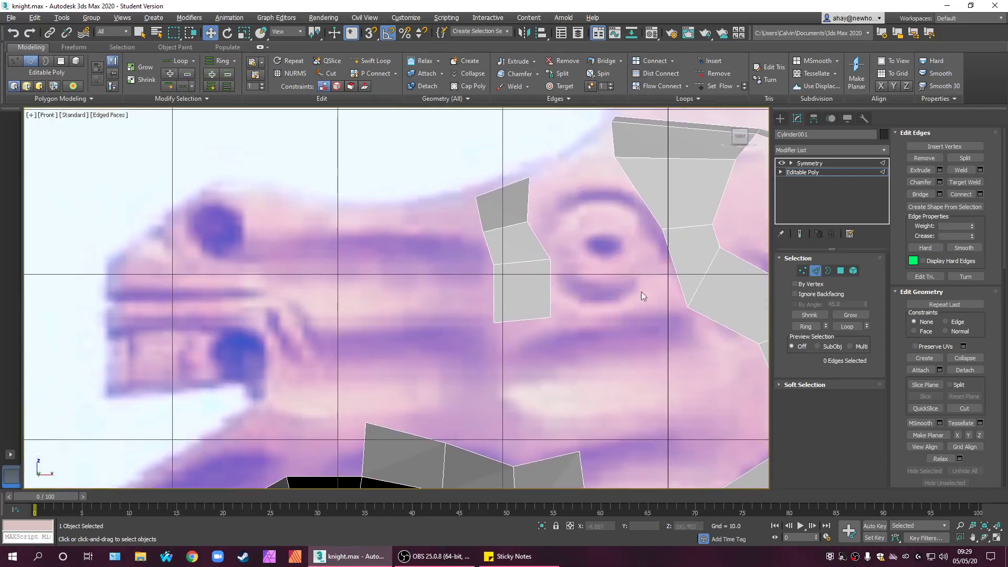
- Move the strip's two upper rear vertices back toward the eye and raise the top one to the forehead outline
left_click(803, 272)
left_click_drag(497, 132, 563, 192)
left_click_drag(553, 228, 555, 229)
left_click_drag(545, 188, 560, 194)
left_click(544, 184)
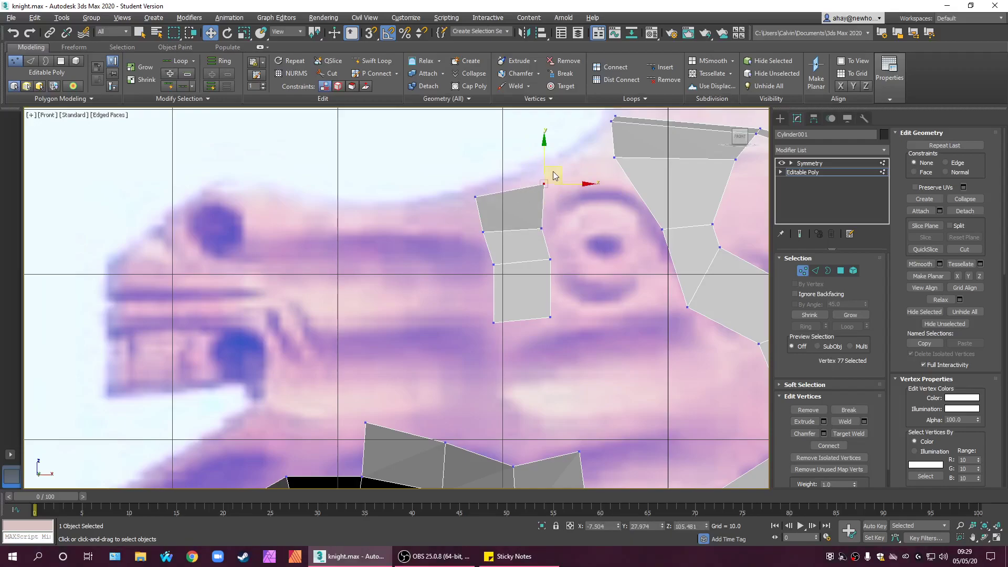
left_click_drag(558, 169, 557, 162)
- Move the strip's bottom front vertex slightly back and its bottom rear vertex further back below the eye's front corner
left_click_drag(455, 187, 499, 258)
middle_click_drag(470, 247, 477, 204)
scroll(476, 205, "down", 2)
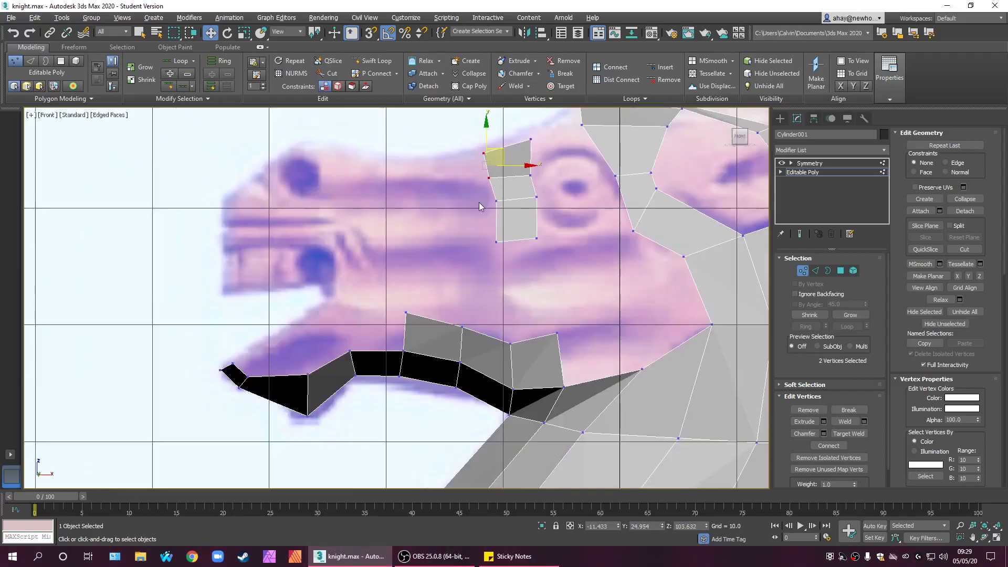
left_click_drag(462, 230, 527, 211)
left_click(585, 269)
left_click_drag(562, 240, 578, 239)
left_click(535, 201)
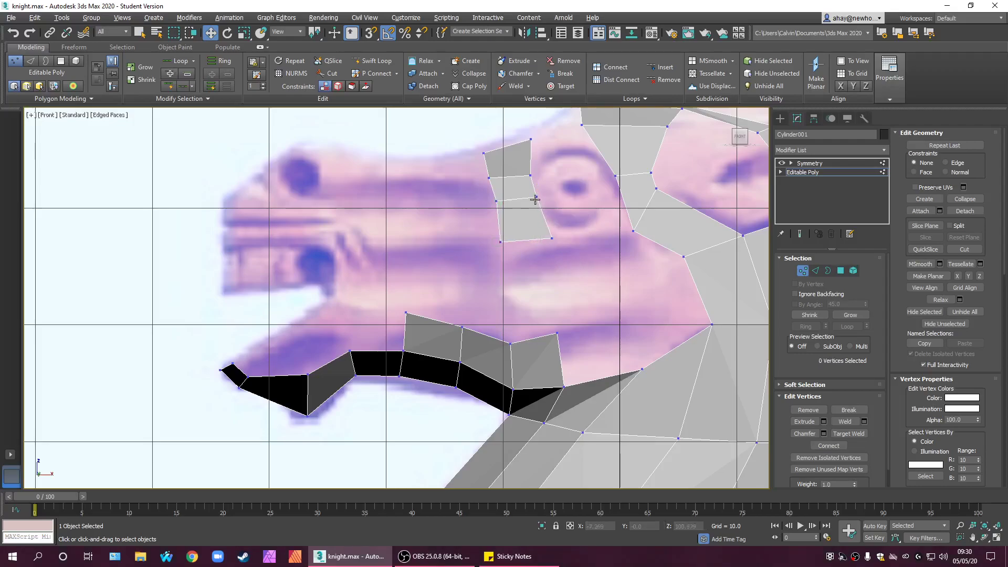
scroll(535, 200, "up", 5)
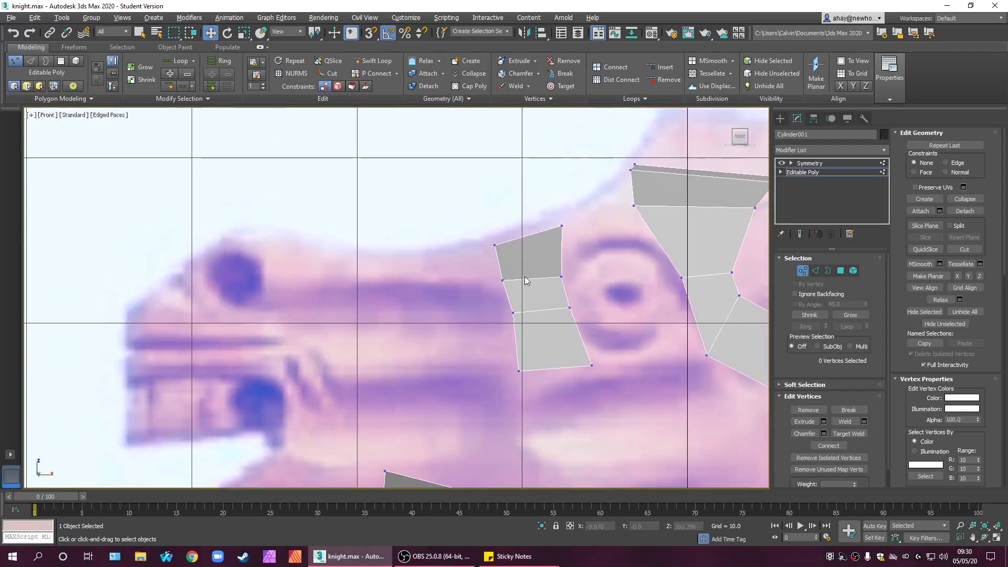
left_click(815, 271)
scroll(586, 313, "down", 5)
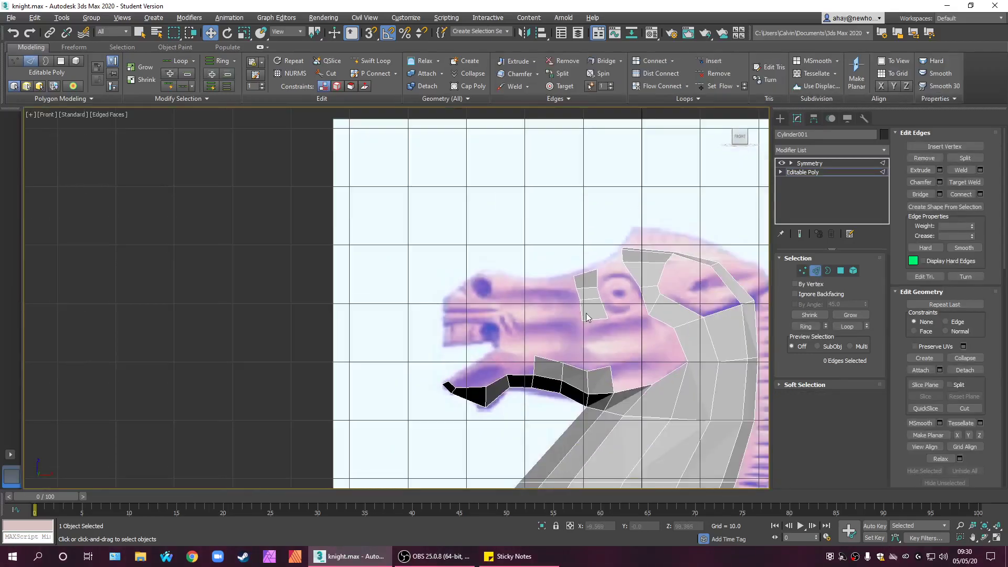
scroll(583, 315, "up", 5)
left_click_drag(605, 312, 604, 313)
middle_click_drag(567, 278, 562, 311)
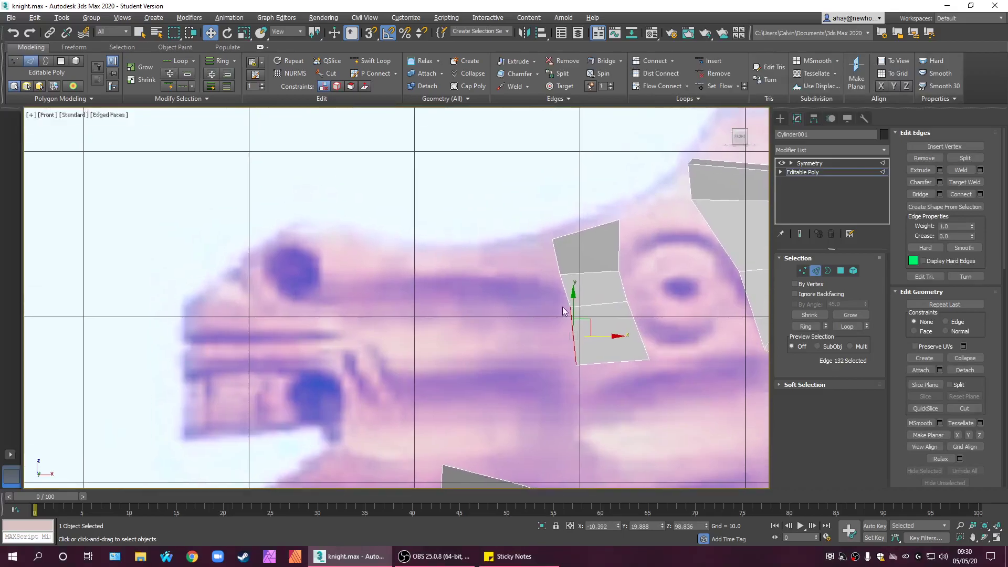
- Nudge the front vertex one row below the strip's top slightly back to about X -11.1
key("1")
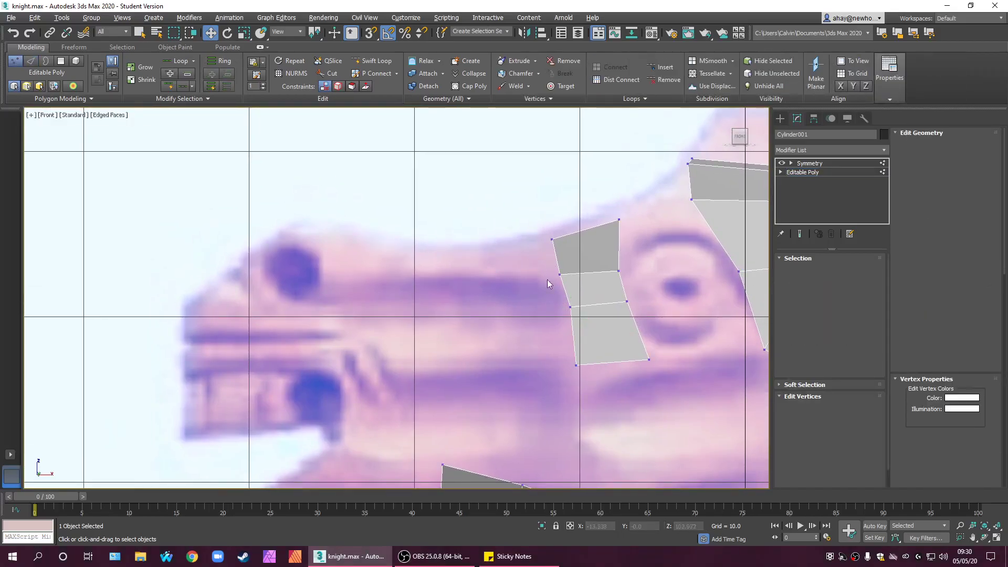
left_click(561, 273)
left_click_drag(591, 272, 592, 272)
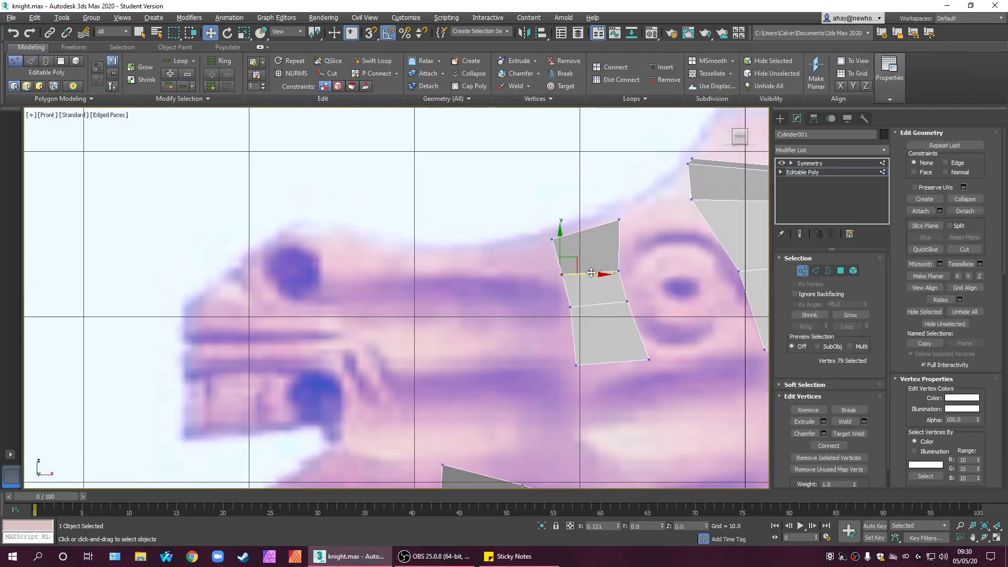
scroll(547, 354, "down", 3)
scroll(528, 305, "up", 3)
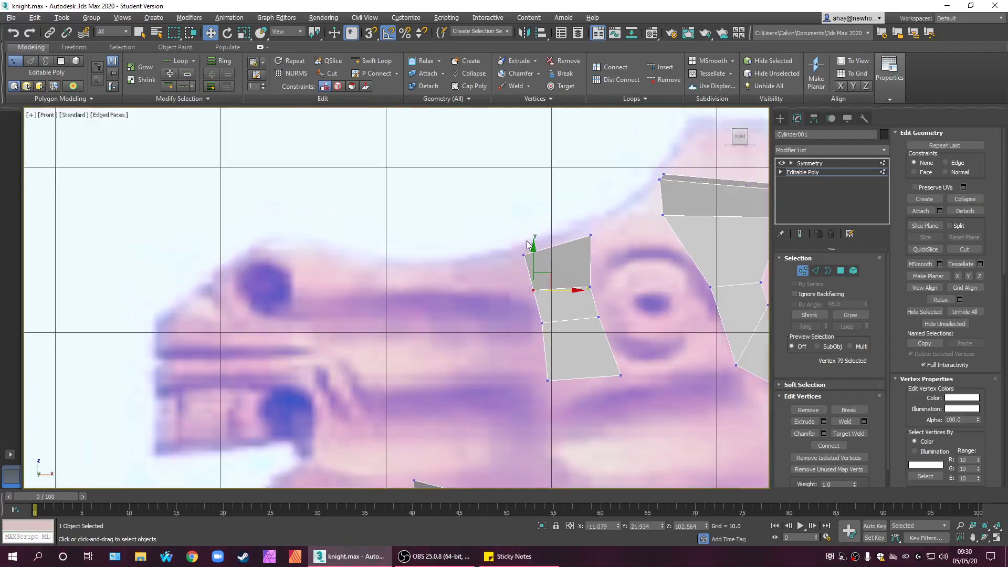
- Select the middle-row edge on the muzzle-facing side of the strip in front of the eye
left_click(815, 271)
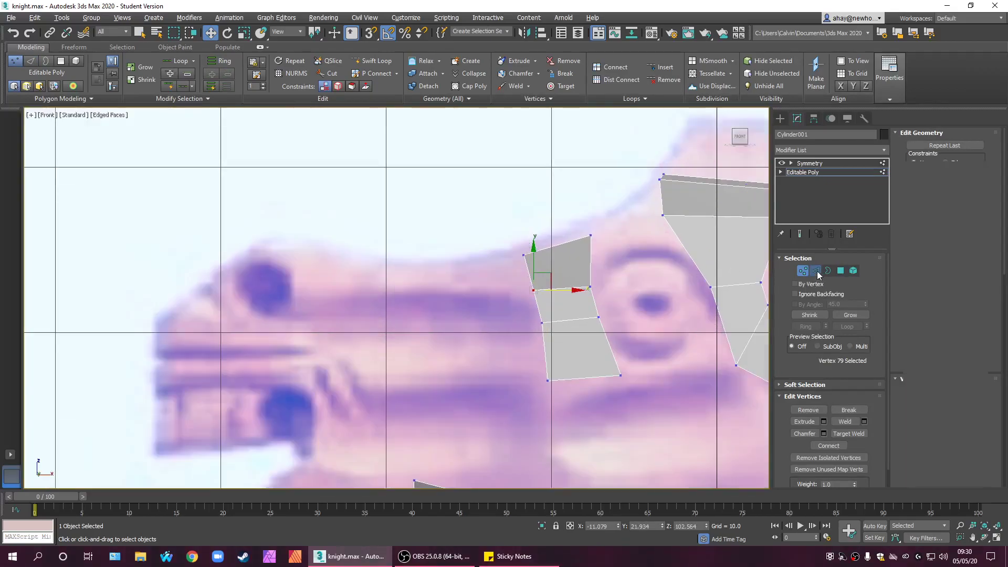
left_click(545, 347)
left_click(538, 310)
mouse_move(567, 310)
left_mouse_down("shift")
mouse_move(462, 302)
mouse_move(429, 311)
mouse_move(489, 315)
left_mouse_up("shift")
scroll(530, 313, "down", 2)
key("ctrl+z")
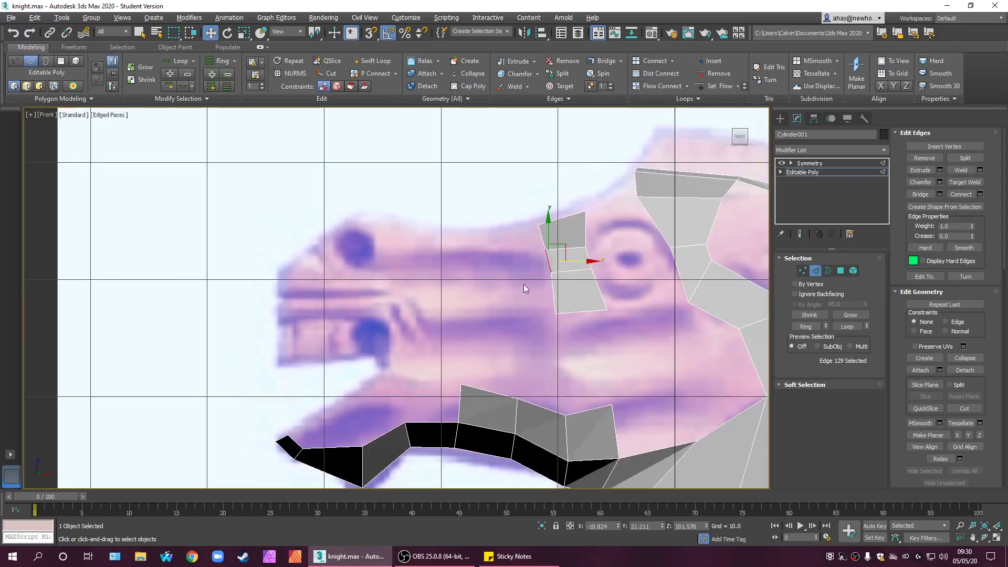
- Add the strip's upper and lower front edges to the selection and extend all three about 3.4 units toward the muzzle as new faces
left_click_drag(556, 293, 556, 293, "ctrl")
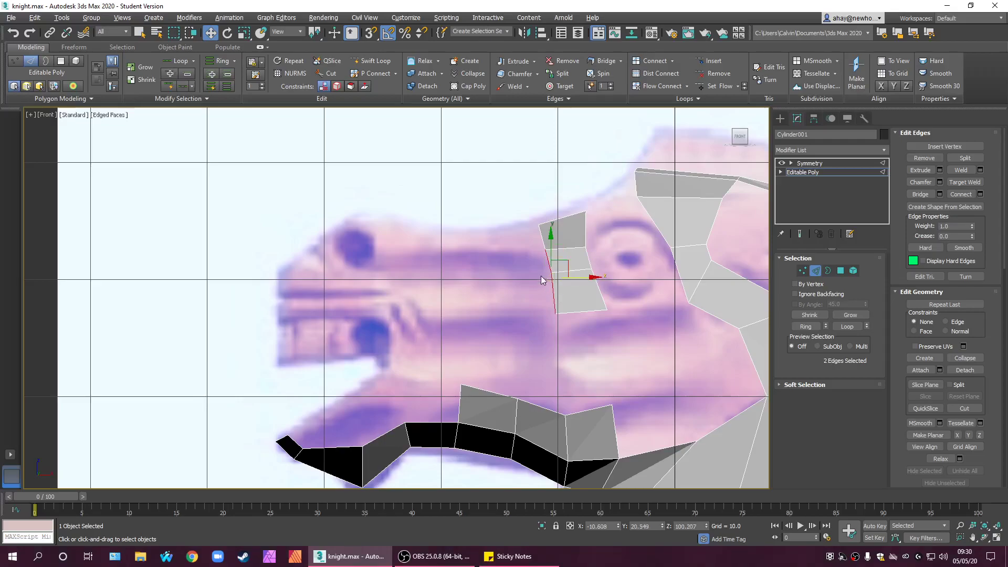
left_click(546, 233, "ctrl")
mouse_move(564, 258)
left_mouse_down("shift")
mouse_move(480, 273)
mouse_move(527, 265)
left_mouse_up("shift")
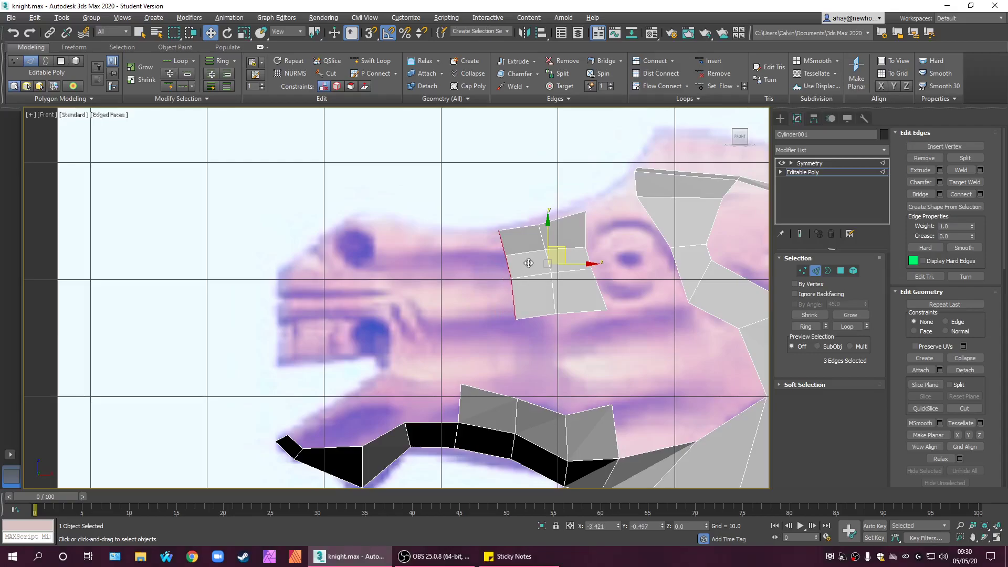
left_click(471, 294)
- Raise the top front vertex of the new column slightly onto the nose outline in the reference image
scroll(493, 241, "up", 3)
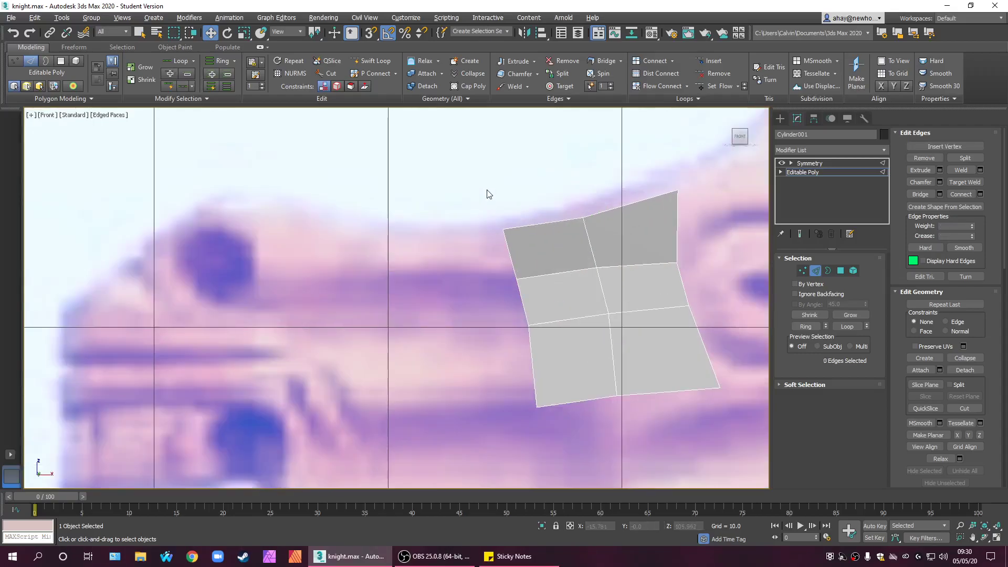
left_click(802, 271)
left_click(503, 229)
left_click(473, 213)
left_click(503, 229)
left_click_drag(517, 218, 521, 212)
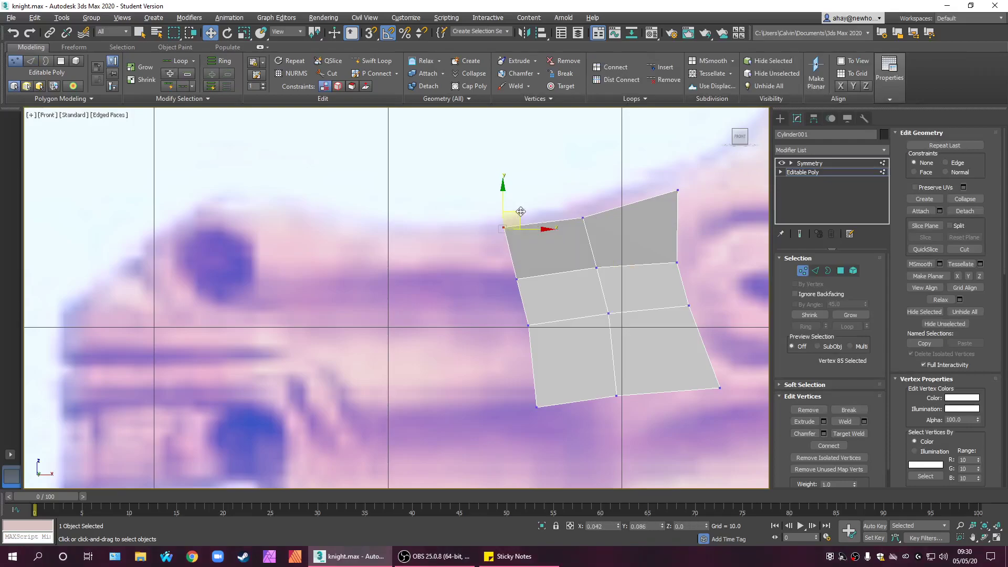
- Make the mesh see-through and move the front vertex one row below the top forward and up to about X -15.1, Z 102.4
left_click(518, 277)
key("alt+x")
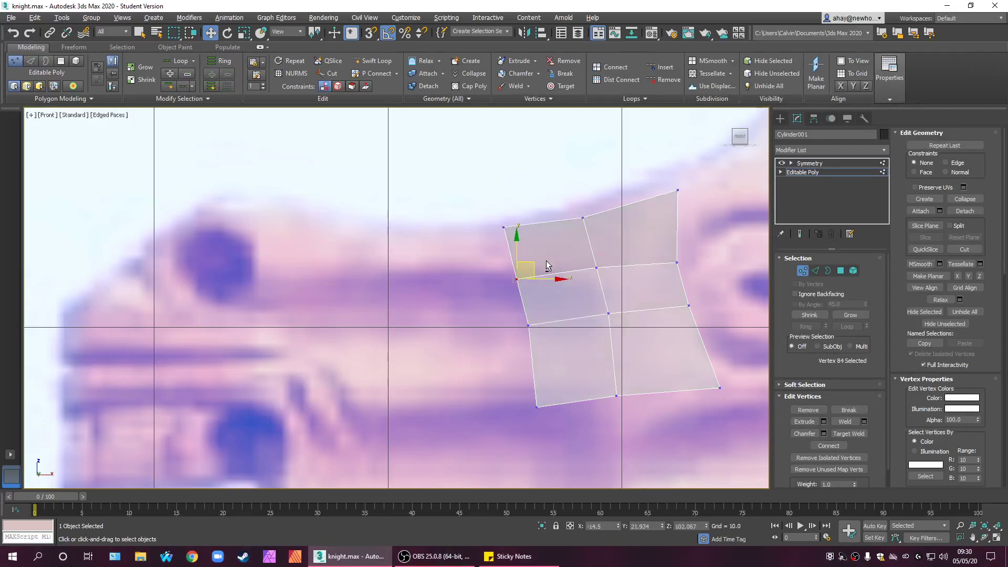
scroll(533, 268, "down", 5)
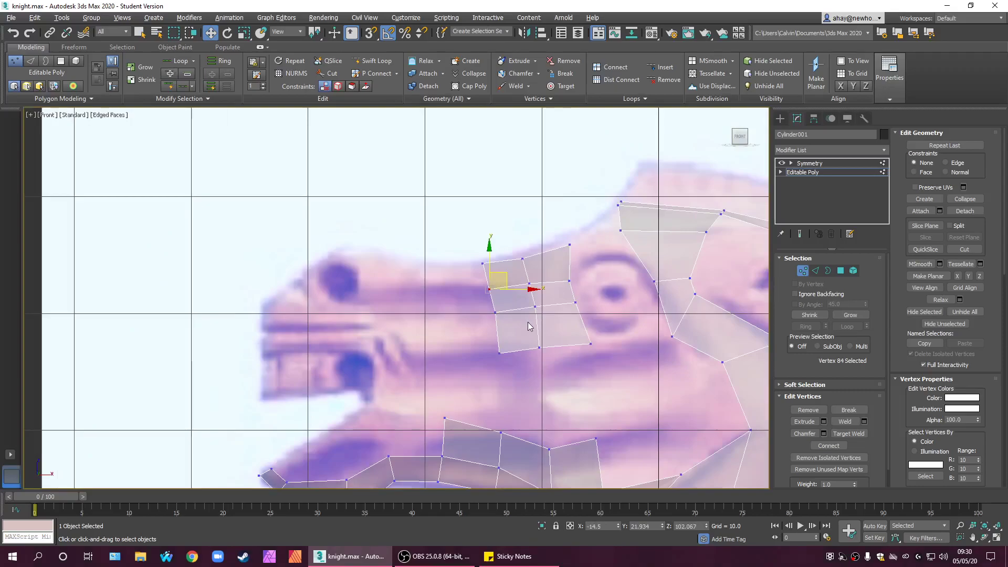
scroll(571, 333, "down", 5)
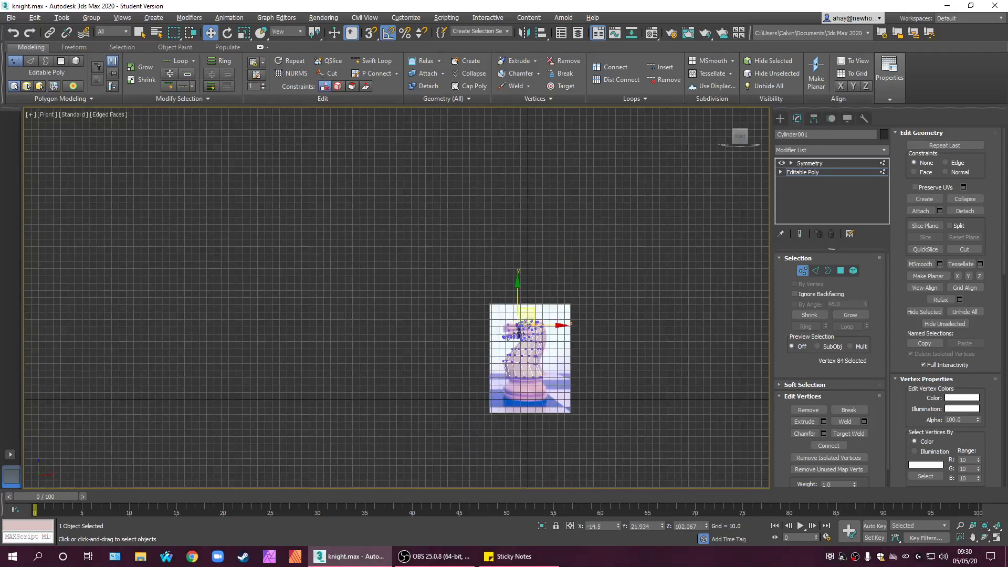
scroll(504, 269, "up", 10)
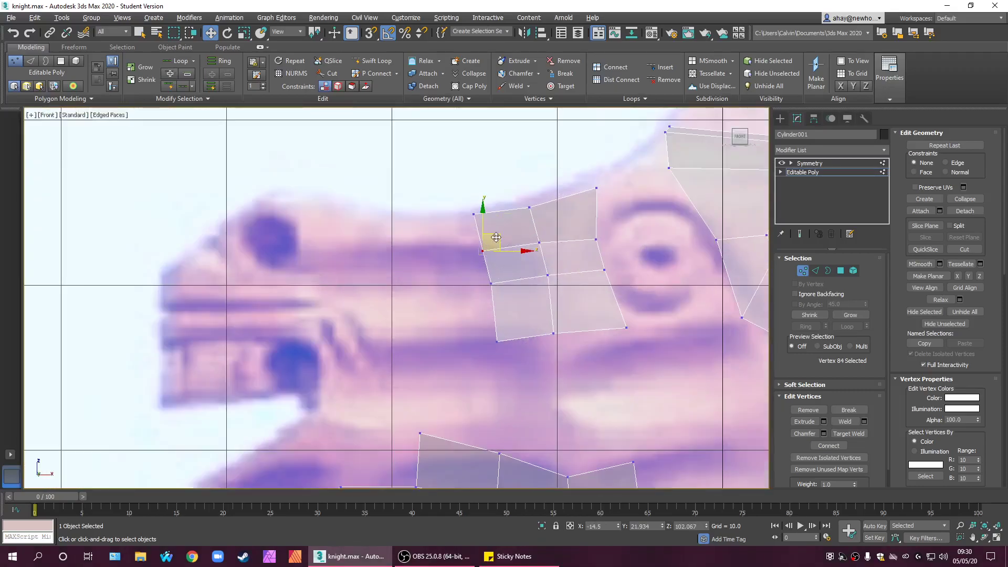
left_click_drag(503, 237, 495, 231)
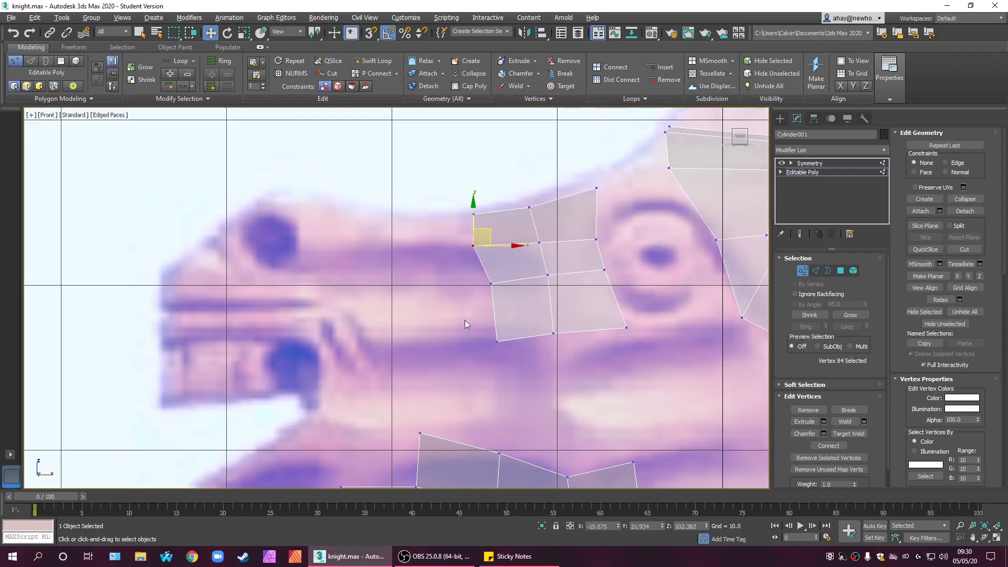
- Check the new column of faces against the whole reference head and in the other views
key("alt+w")
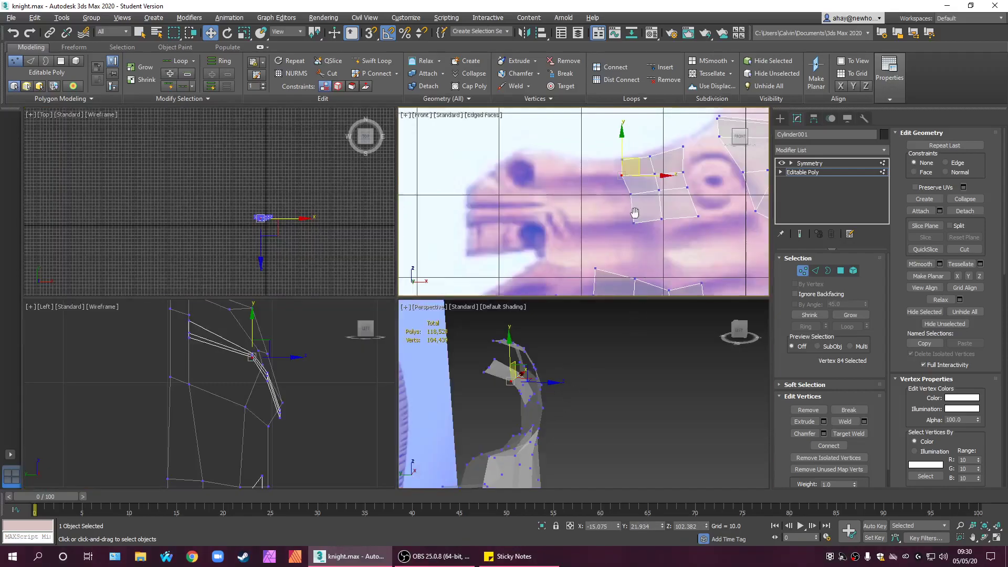
scroll(636, 218, "down", 5)
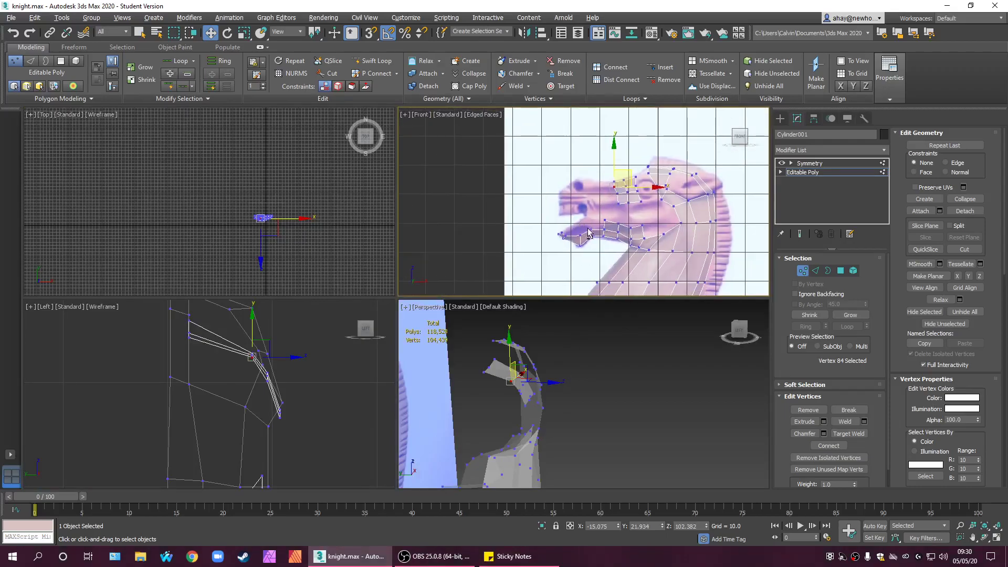
key("alt+w")
scroll(577, 228, "up", 6)
scroll(525, 267, "up", 1)
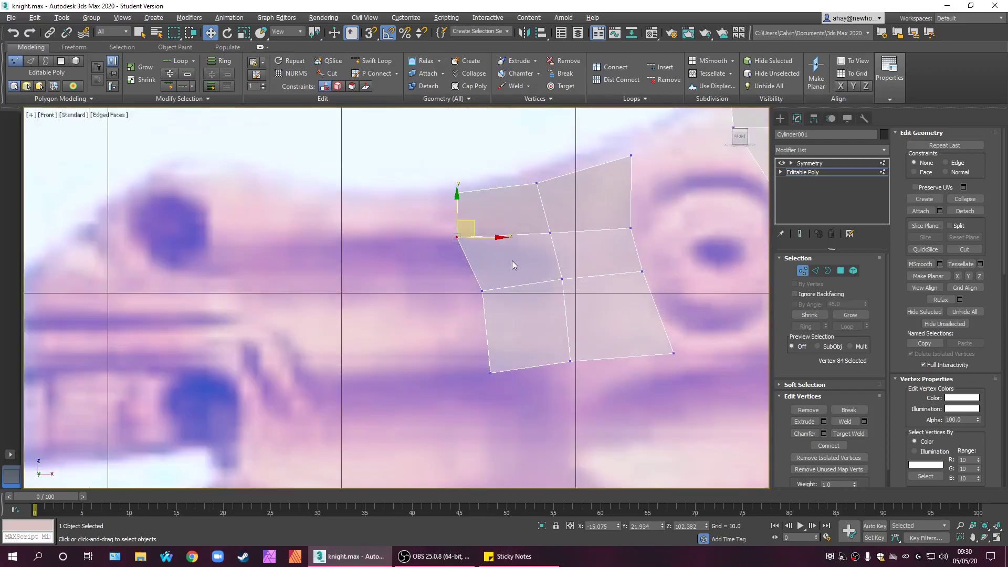
scroll(510, 278, "down", 4)
scroll(509, 279, "up", 6)
scroll(506, 301, "down", 3)
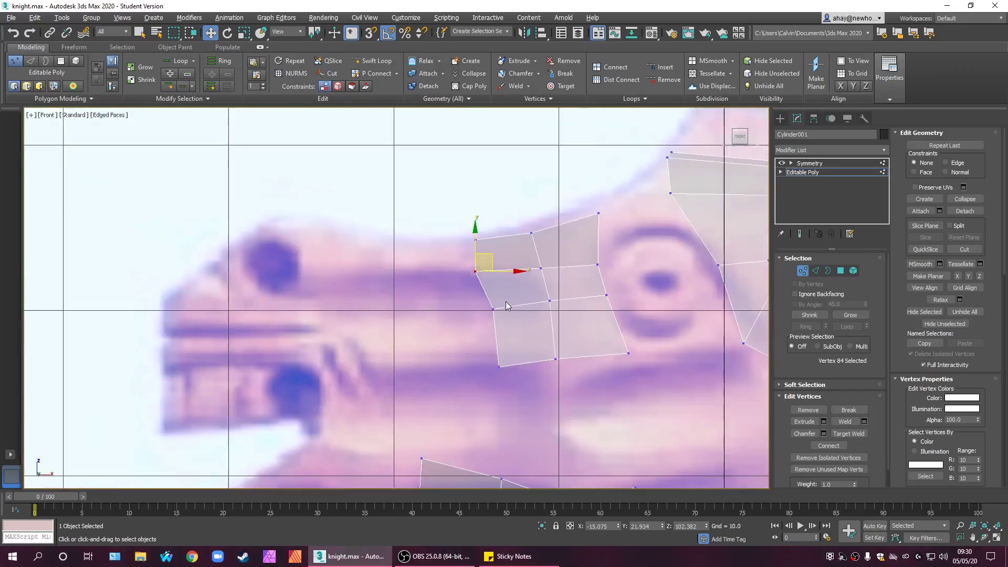
- Try to shift the front vertex two rows below the top in depth to about Y 22.3, and undo the move
left_click_drag(513, 324, 514, 324)
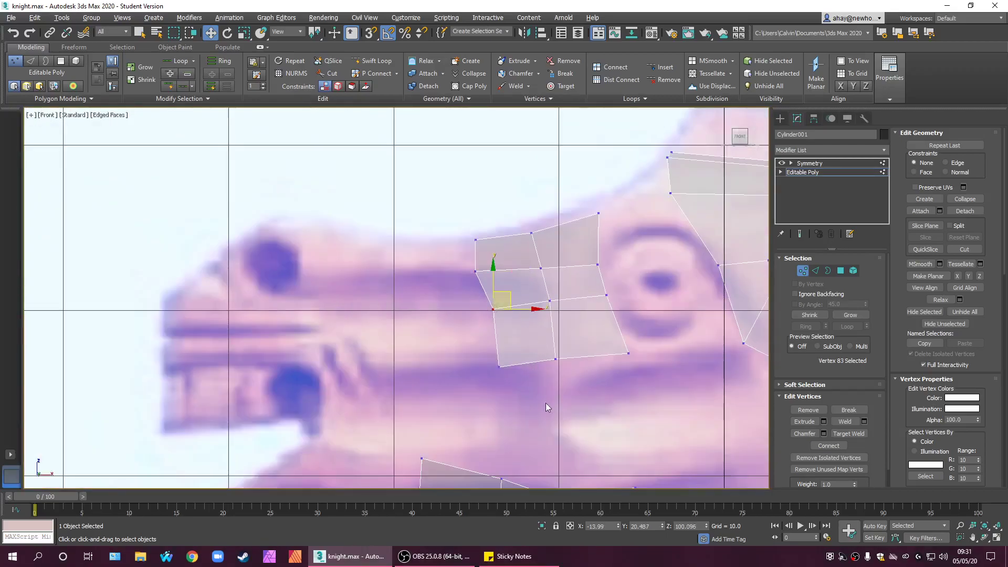
scroll(544, 400, "down", 4)
key("alt+w")
middle_click_drag(553, 420, 486, 394, "alt")
left_click_drag(488, 391, 476, 389)
middle_click_drag(642, 232, 632, 229)
key("alt+w")
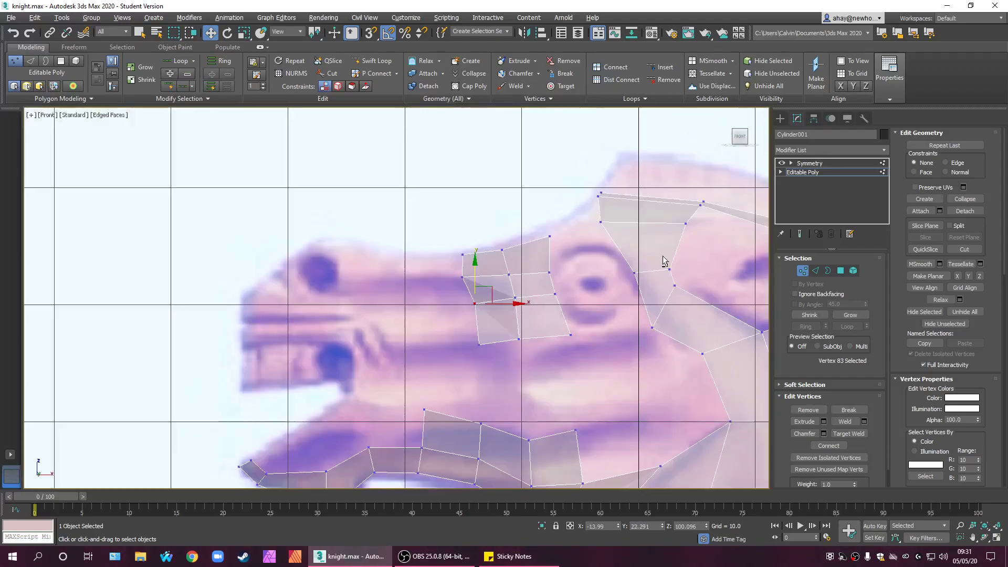
middle_click_drag(566, 338, 579, 322)
key("alt+w")
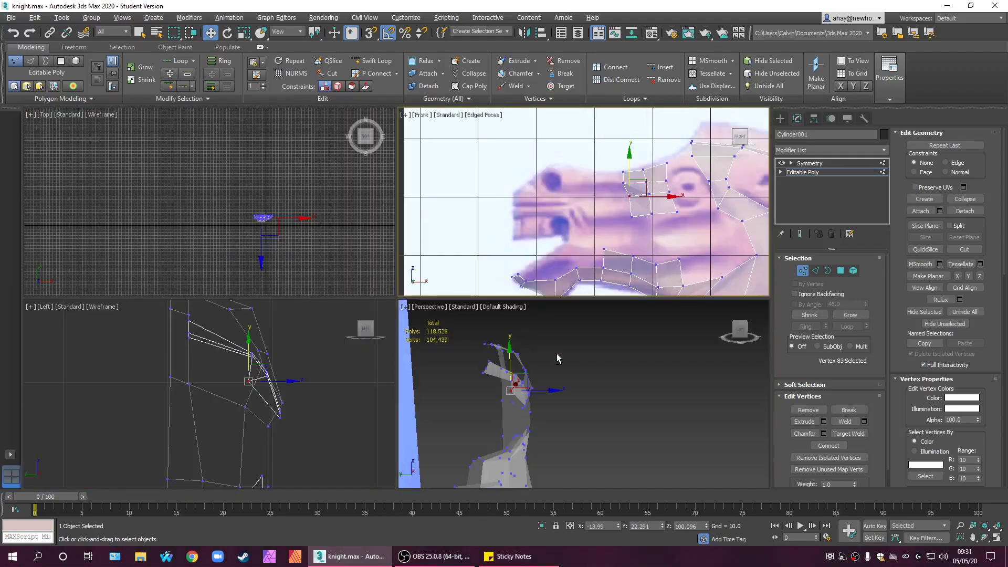
key("ctrl+z")
- Move the new column's bottom front vertex slightly back and up to about X -13.6, Z 97.1
scroll(603, 236, "up", 2)
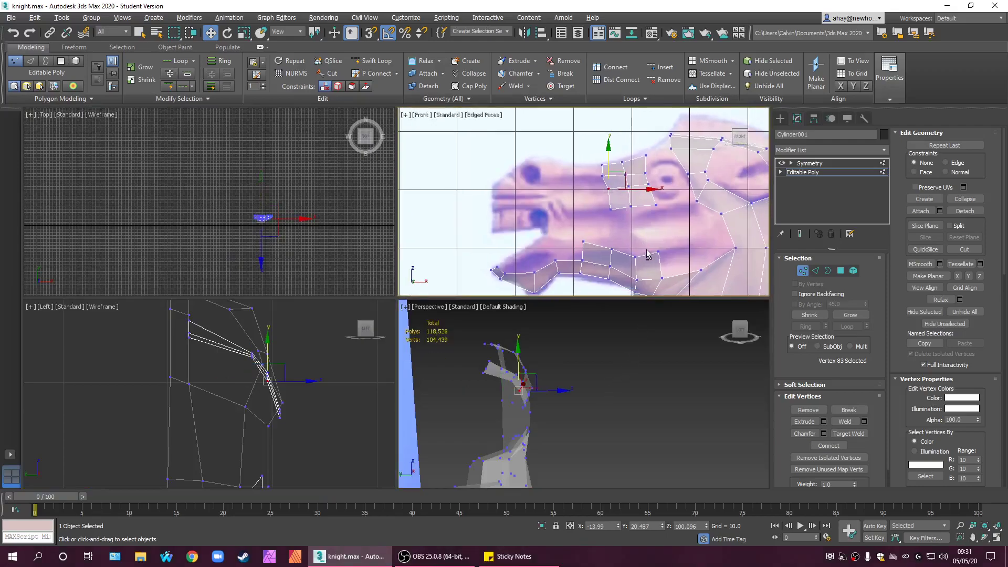
key("alt+w")
scroll(495, 292, "up", 2)
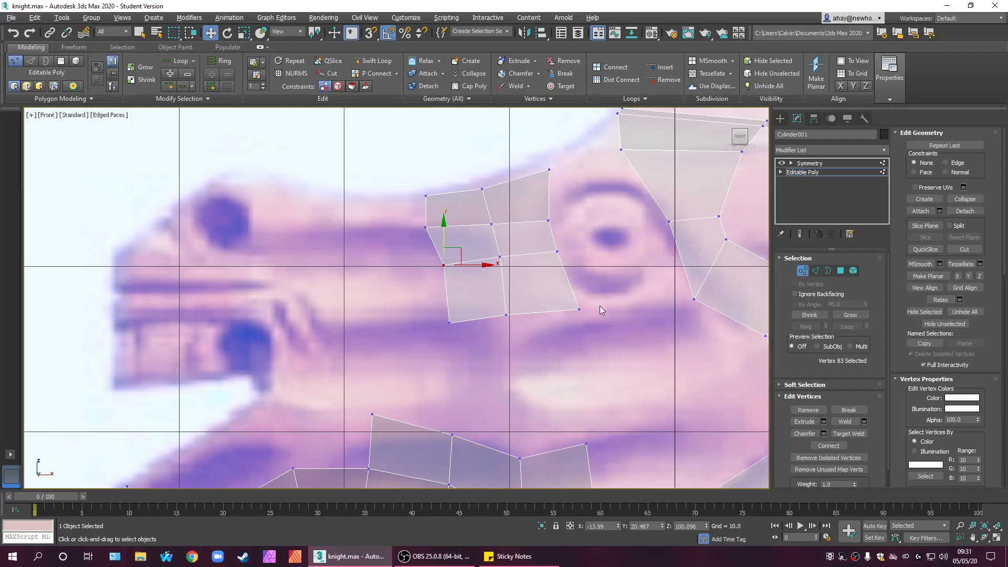
scroll(622, 218, "down", 5)
scroll(541, 260, "up", 5)
left_click_drag(535, 192, 607, 235)
middle_click_drag(587, 202, 538, 270)
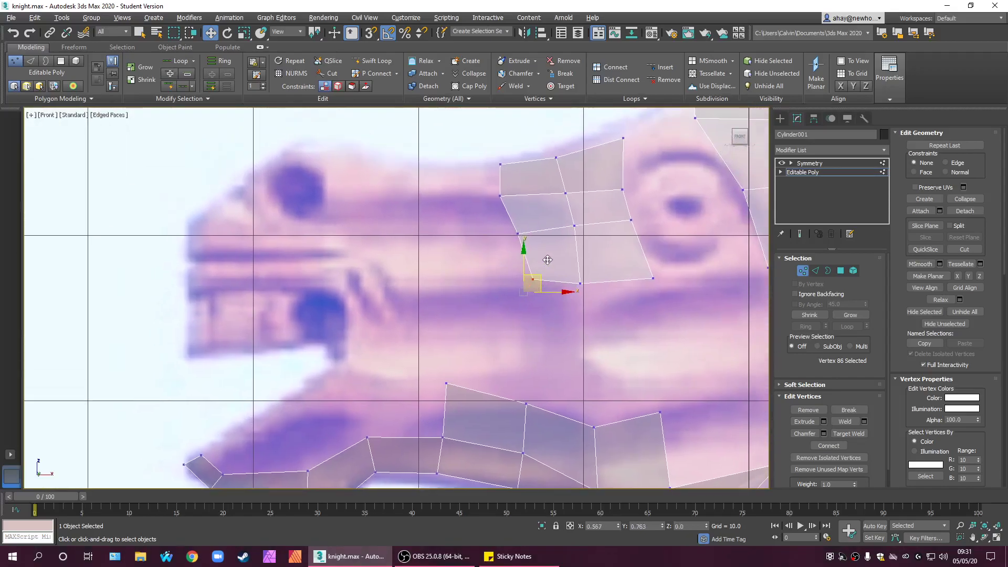
scroll(548, 298, "down", 5)
scroll(547, 294, "up", 5)
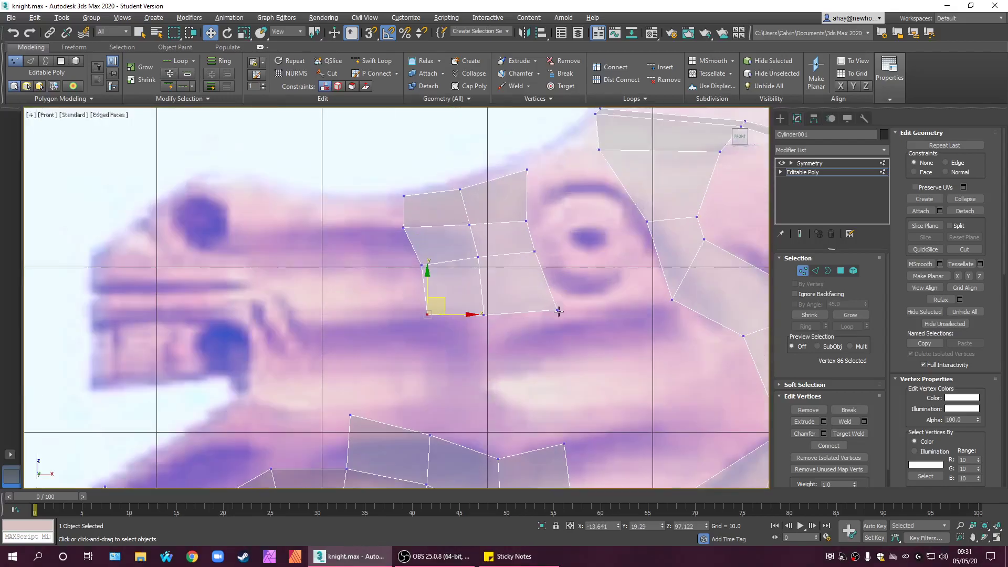
- Examine how the faces in front of the eye line up with the jaw, neck and muzzle, with and without the grid
scroll(549, 312, "down", 3)
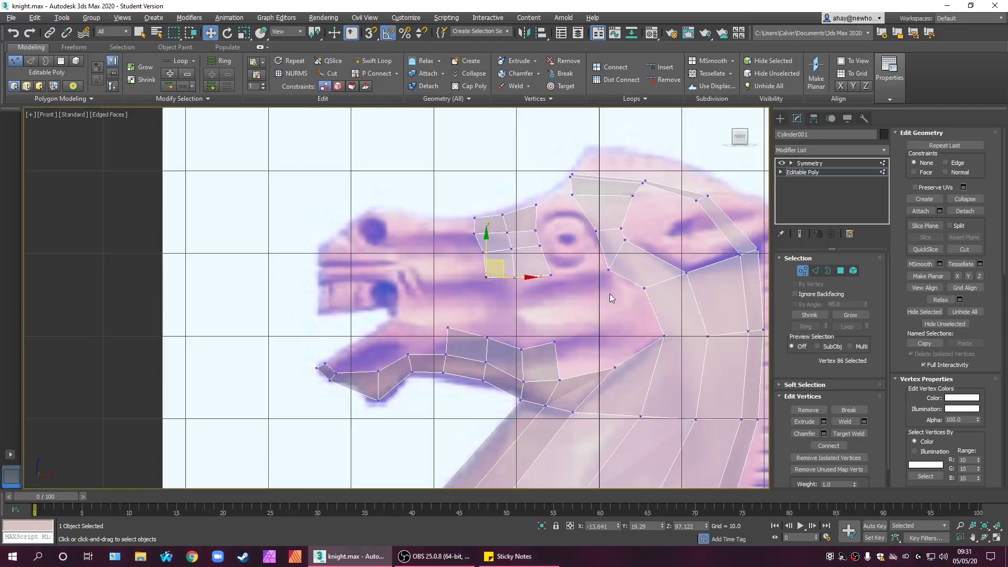
middle_click_drag(614, 289, 540, 325)
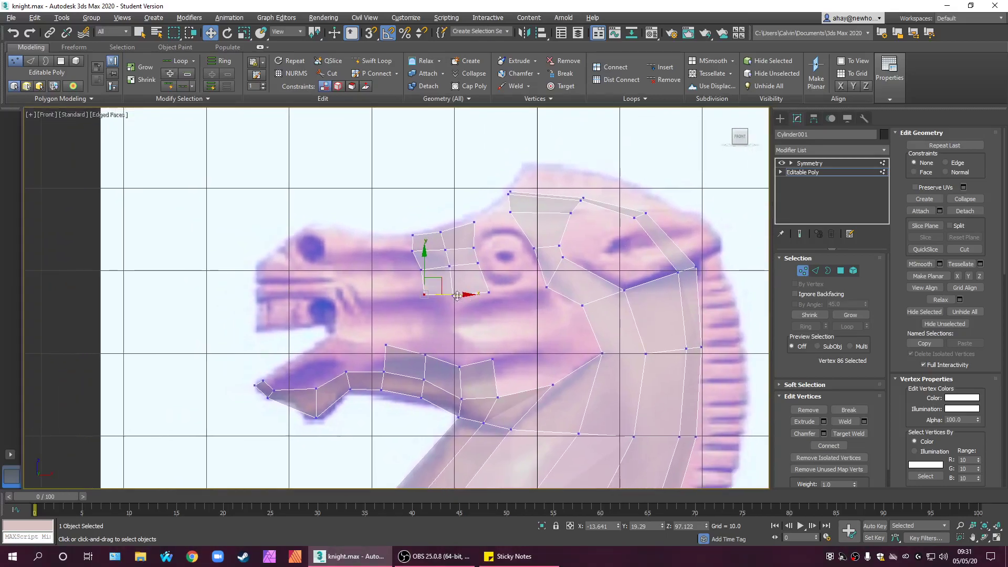
scroll(484, 301, "up", 3)
scroll(462, 299, "down", 7)
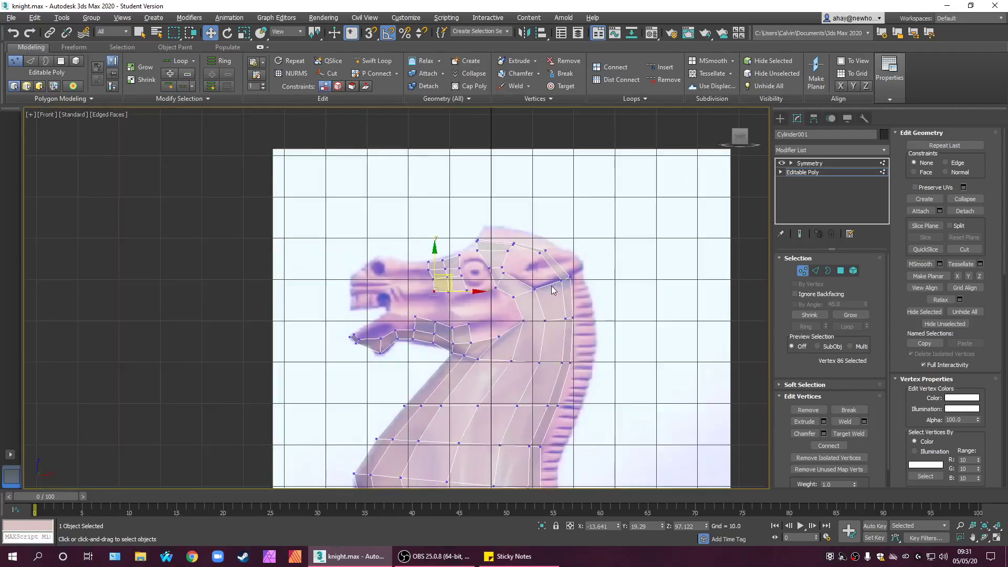
scroll(530, 332, "up", 5)
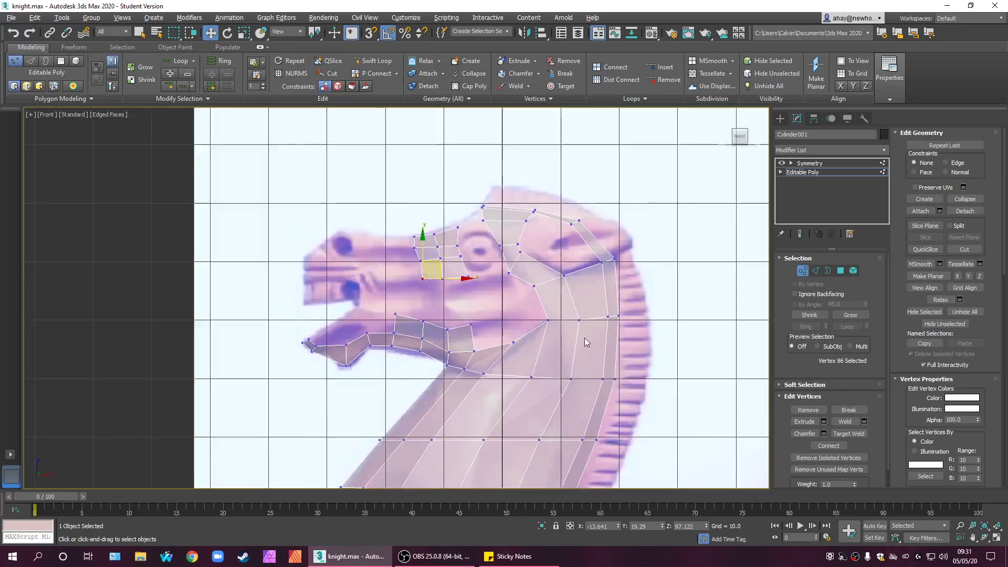
scroll(524, 320, "down", 7)
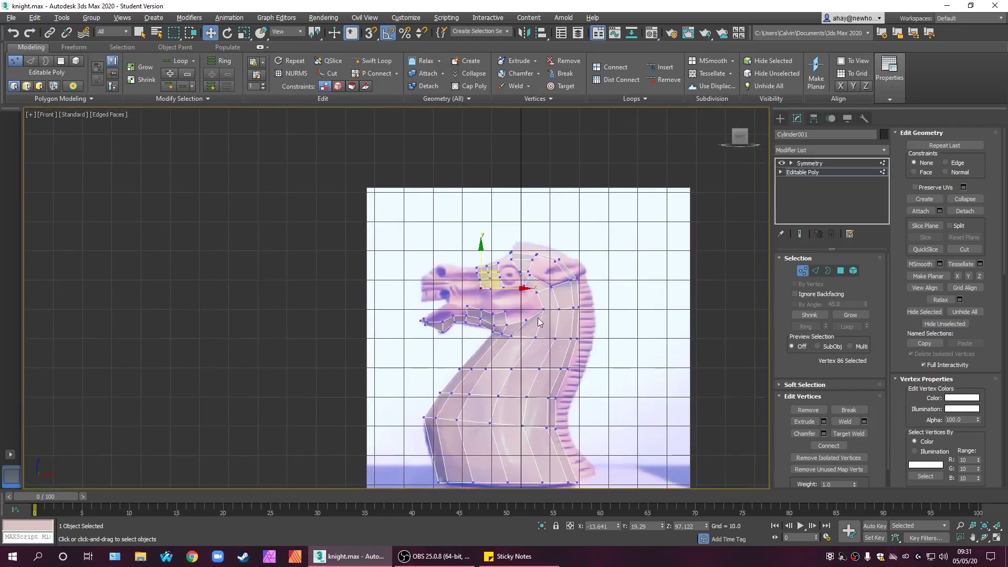
key("g")
scroll(517, 312, "up", 6)
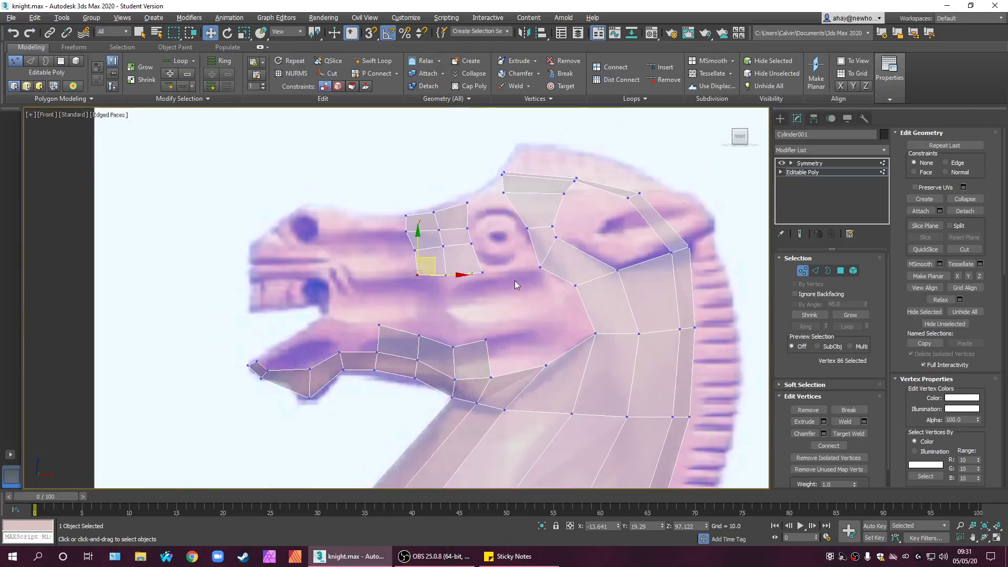
scroll(482, 286, "down", 5)
scroll(480, 289, "up", 2)
key("g")
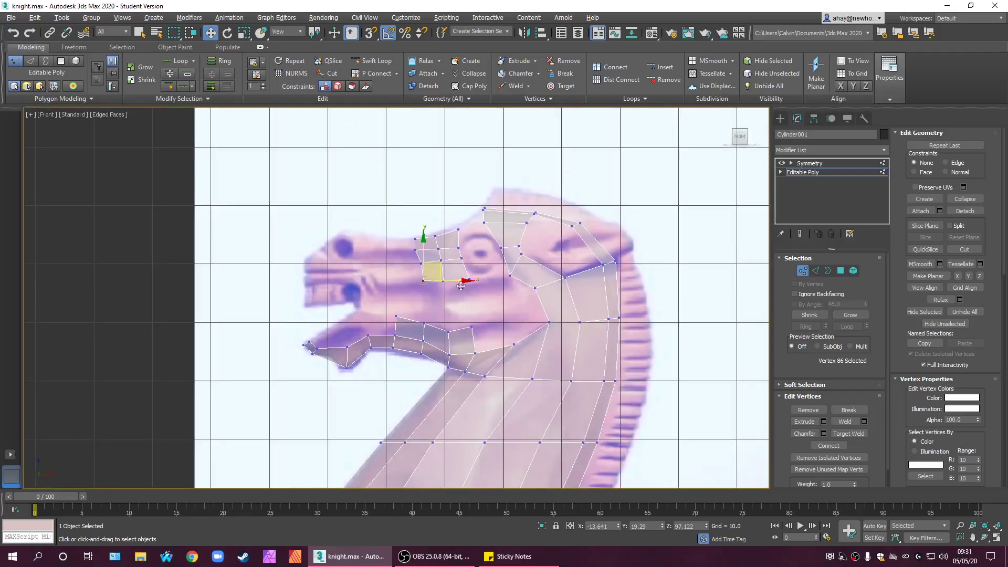
scroll(433, 261, "up", 6)
scroll(487, 294, "down", 8)
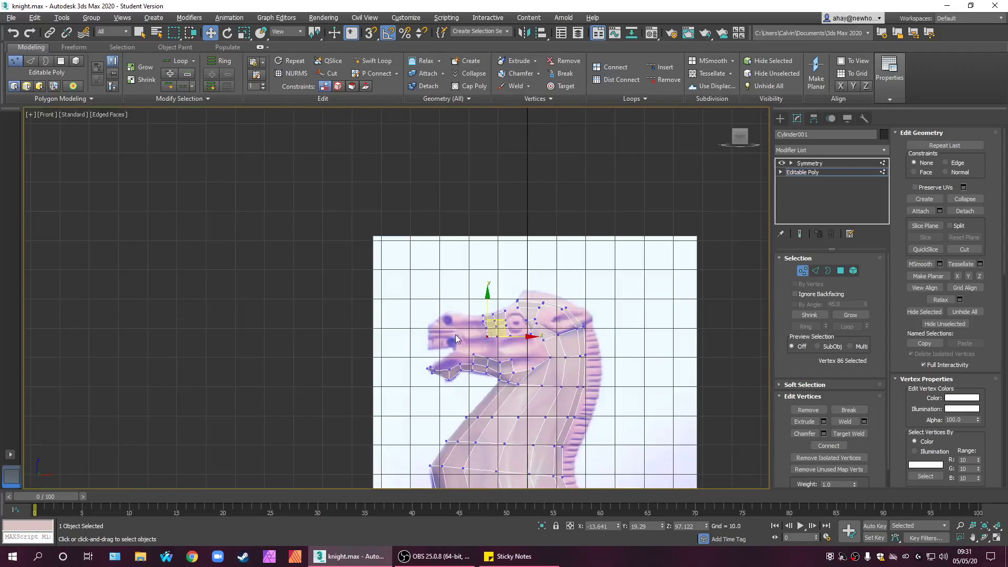
scroll(499, 321, "up", 4)
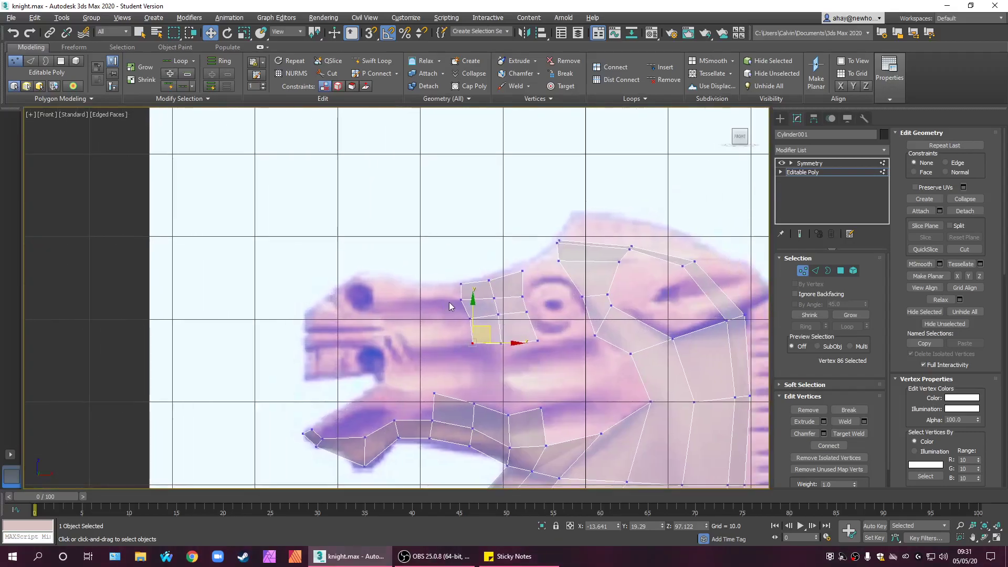
scroll(448, 304, "up", 1)
key("alt+w")
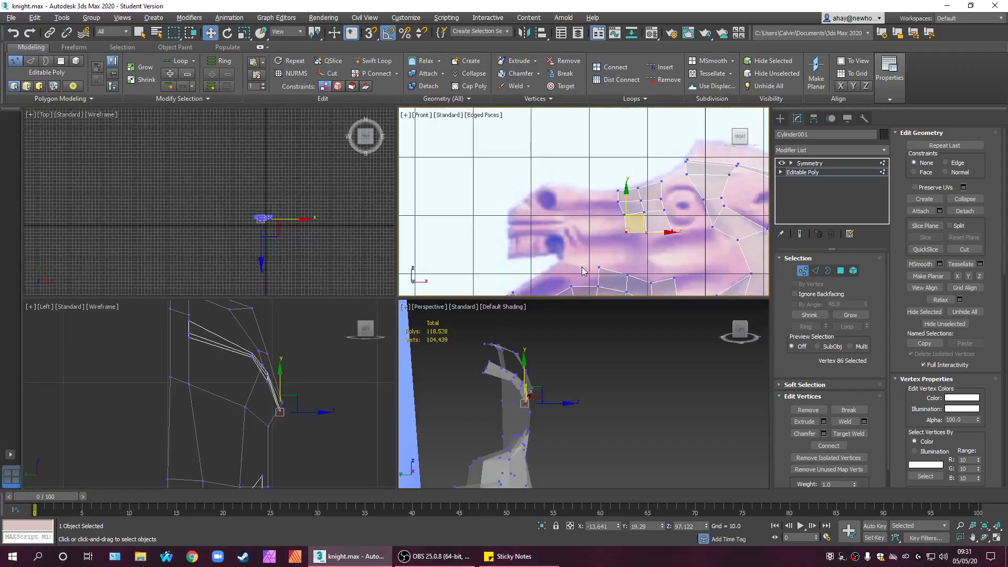
key("alt+w")
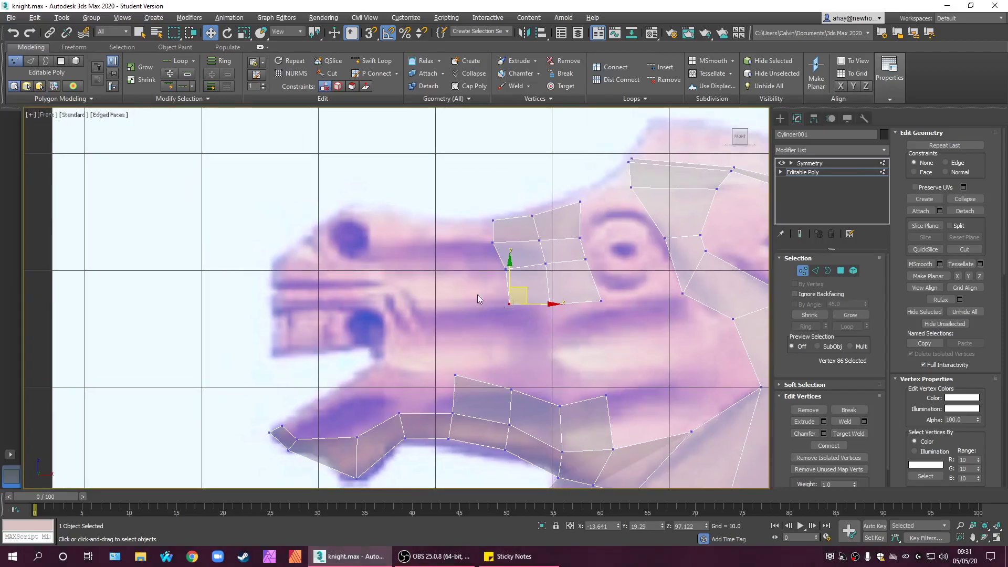
- Extend the three front edges of the face strip ahead of the eye into a new column of faces toward the muzzle
middle_click_drag(455, 279, 411, 308)
left_click(420, 314)
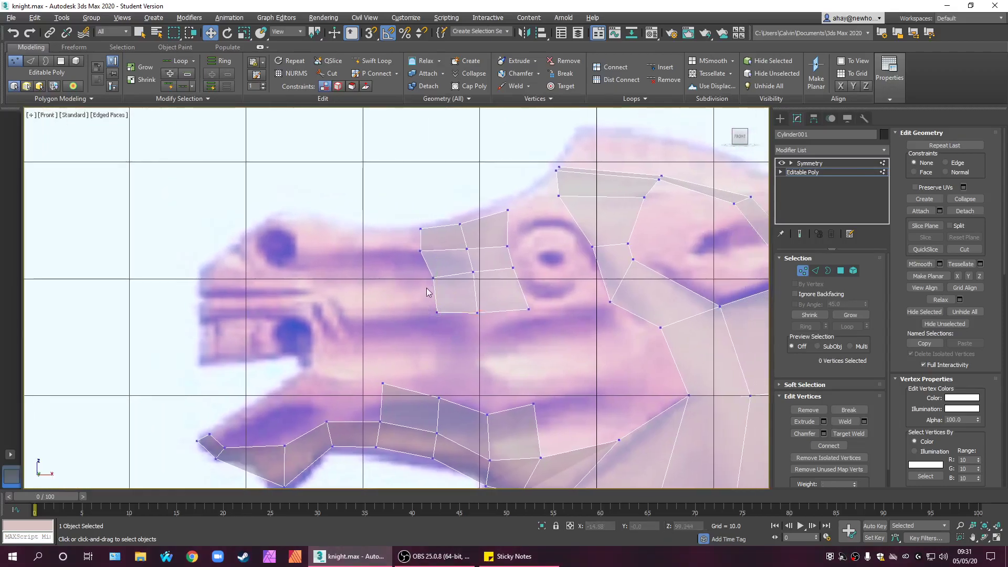
left_click(815, 271)
left_click_drag(434, 270, 434, 271)
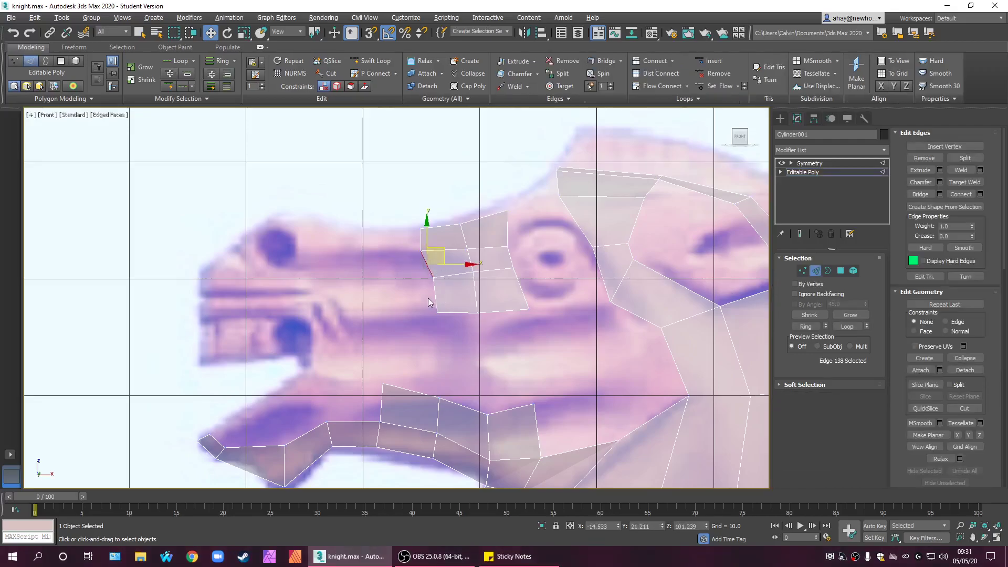
left_click(422, 242, "ctrl")
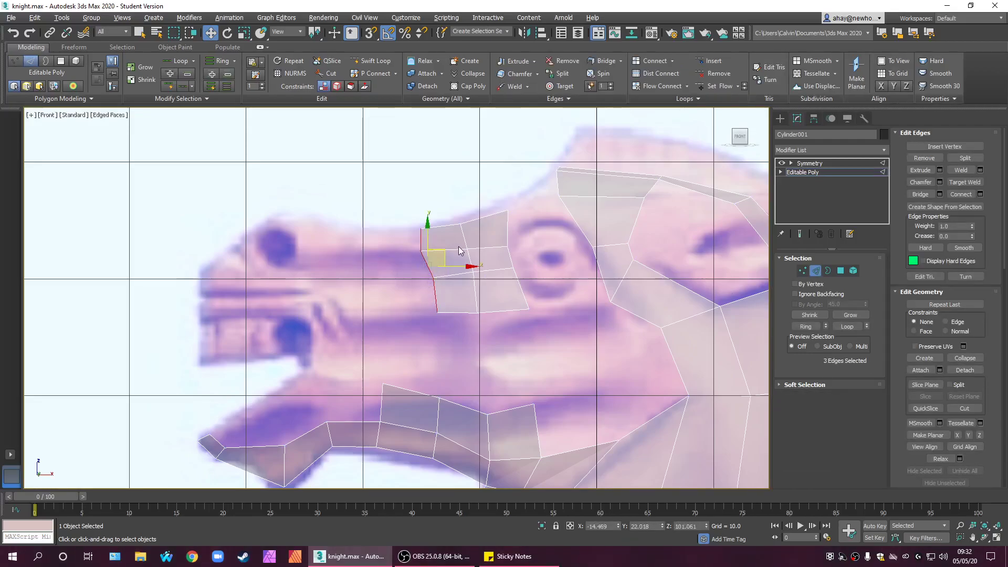
left_click_drag(461, 271, 389, 262)
left_click(410, 319)
- Fit the new column's top two front vertices to about X -20.4, Z 103.8 and X -20.2, Z 102.4, nudging the neighbouring top vertex forward
scroll(371, 259, "up", 5)
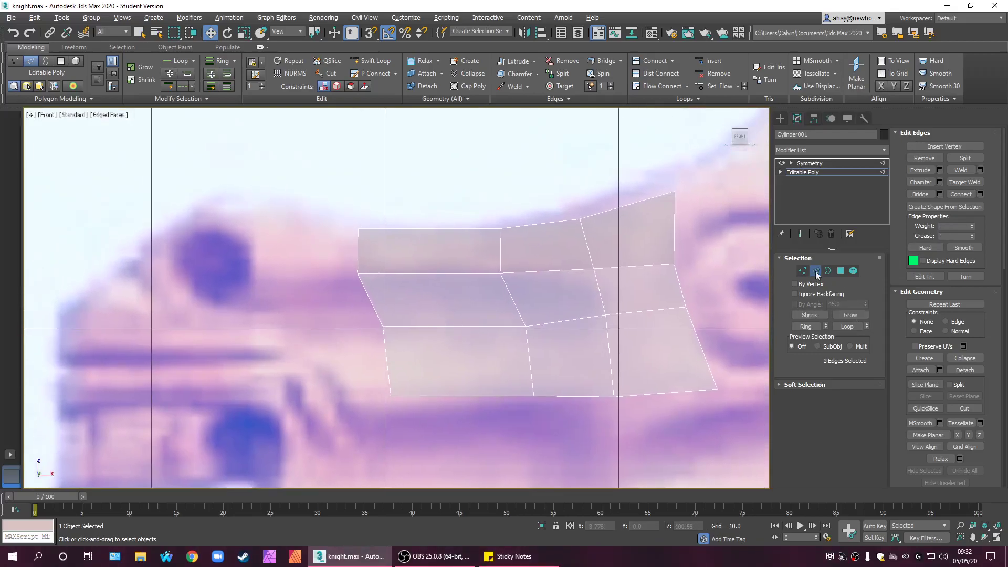
left_click(803, 270)
left_click(358, 228)
left_click_drag(376, 217, 395, 228)
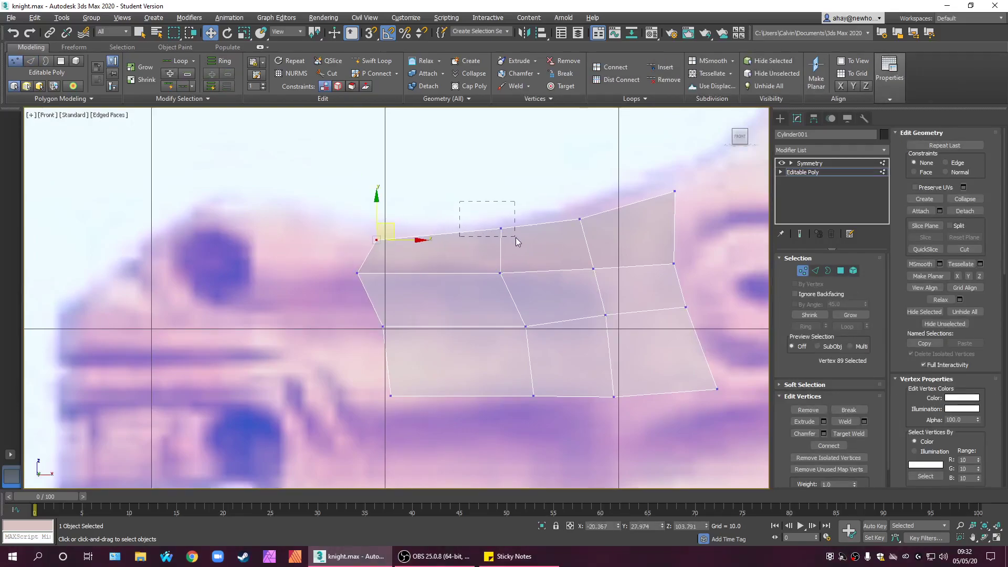
left_click_drag(500, 234, 466, 194)
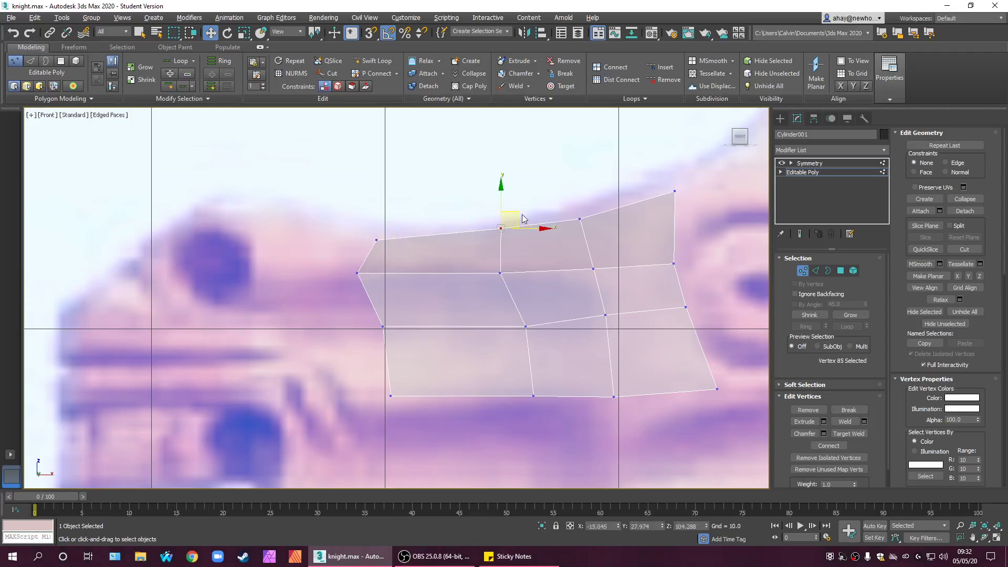
left_click_drag(512, 220, 503, 224)
left_click(357, 273)
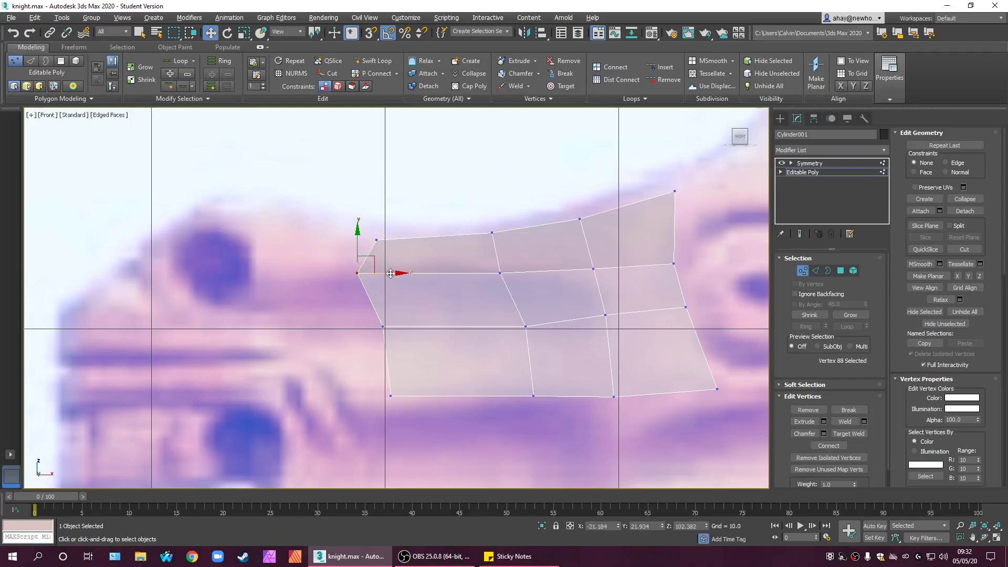
left_click_drag(374, 264, 397, 264)
- Move the new column's lower two front vertices back about 1 unit, and shift the upper one of them slightly toward the muzzle
scroll(432, 292, "down", 5)
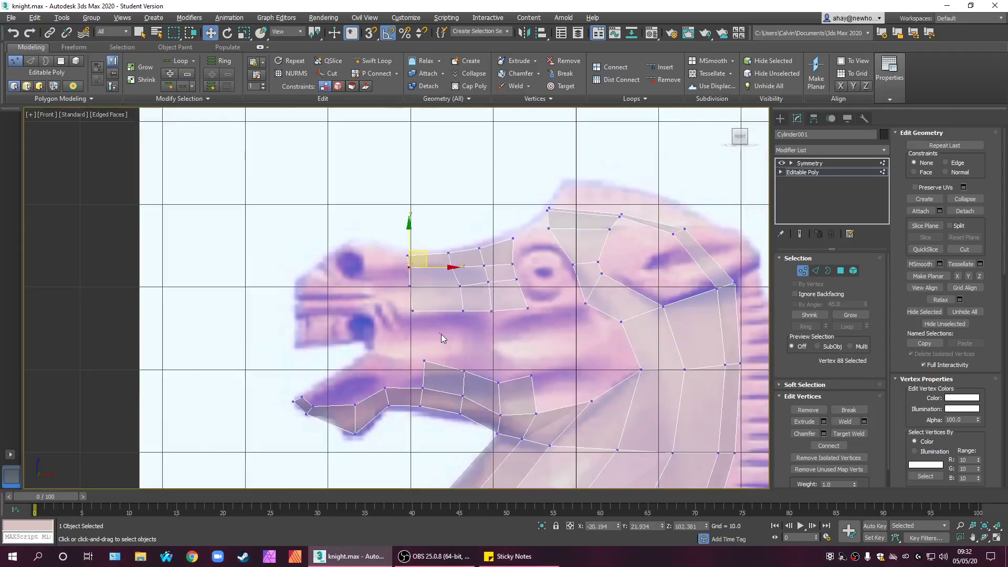
left_click(441, 334)
left_click_drag(420, 313, 444, 281)
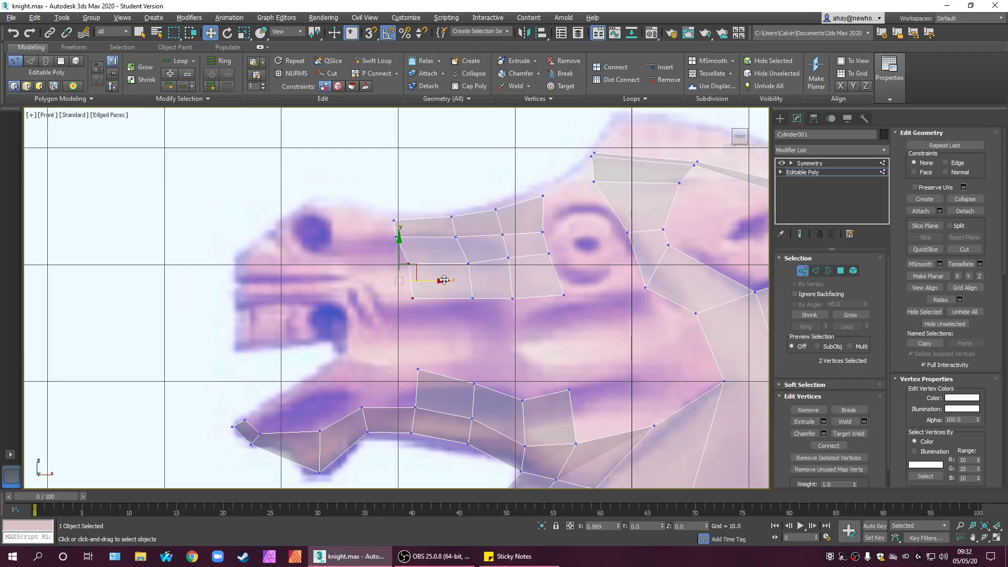
left_click(409, 264)
left_click_drag(435, 265, 430, 263)
left_click(414, 248)
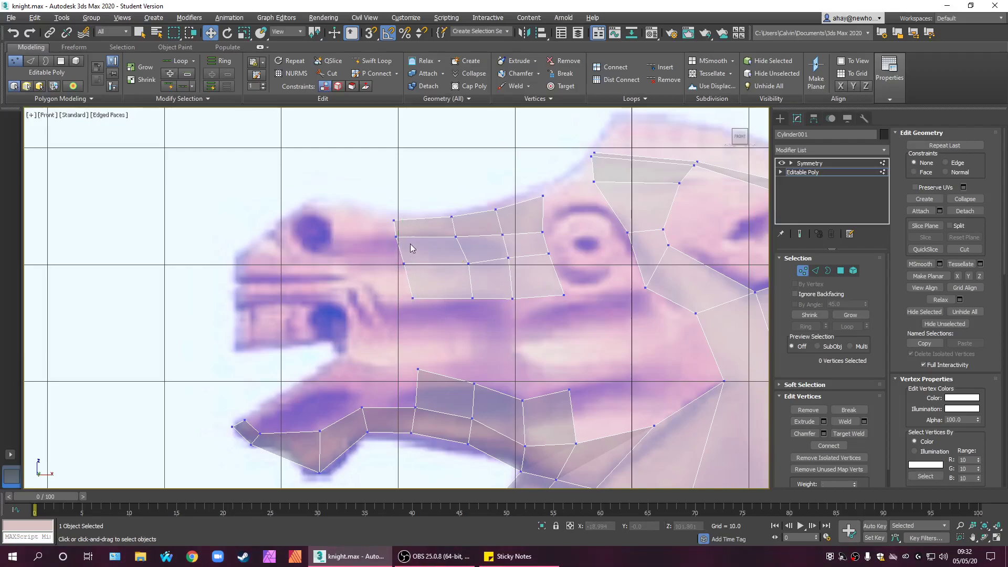
- Extend the three front edges into another column of faces toward the nostril, centring the new edges at about X -25.1, Z 100.4
scroll(399, 237, "down", 6)
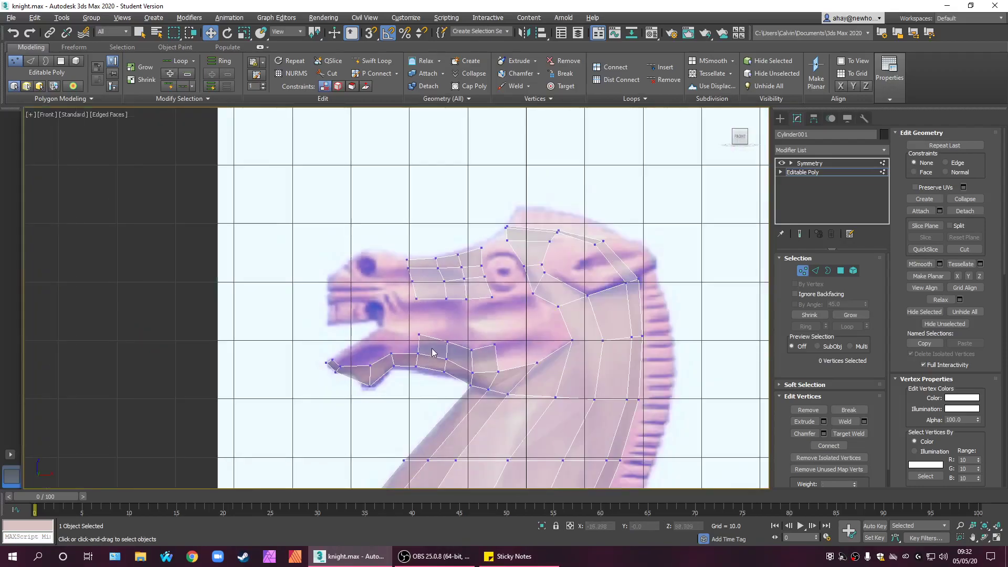
scroll(435, 329, "up", 3)
middle_click_drag(478, 354, 454, 344)
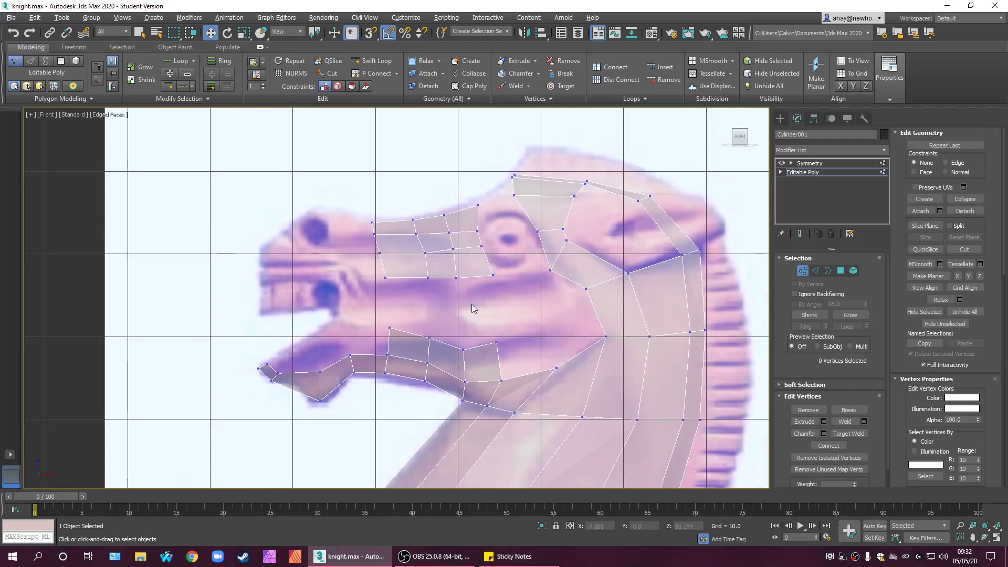
middle_click_drag(385, 367, 466, 389)
scroll(437, 331, "up", 3)
middle_click_drag(446, 314, 527, 349)
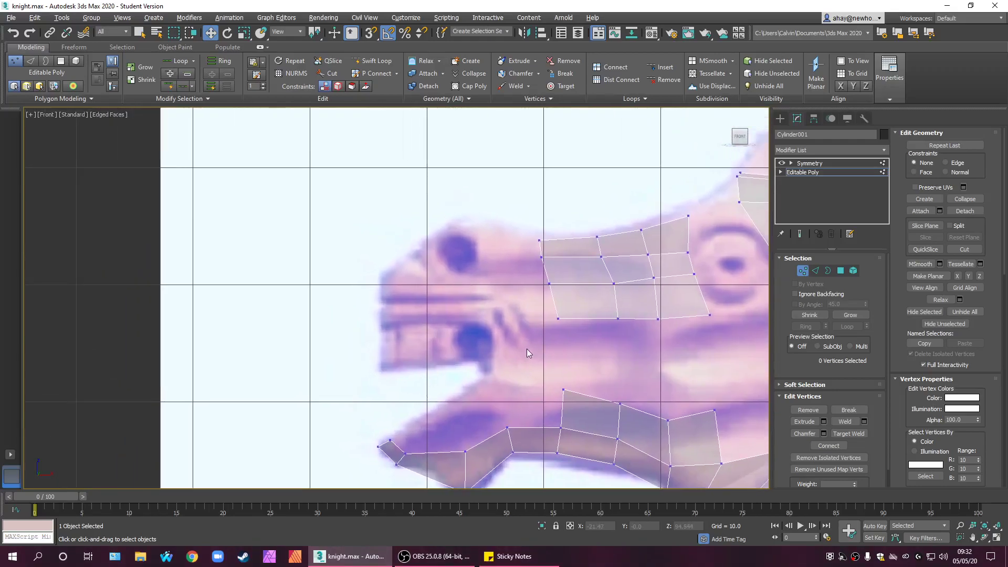
left_click(816, 270)
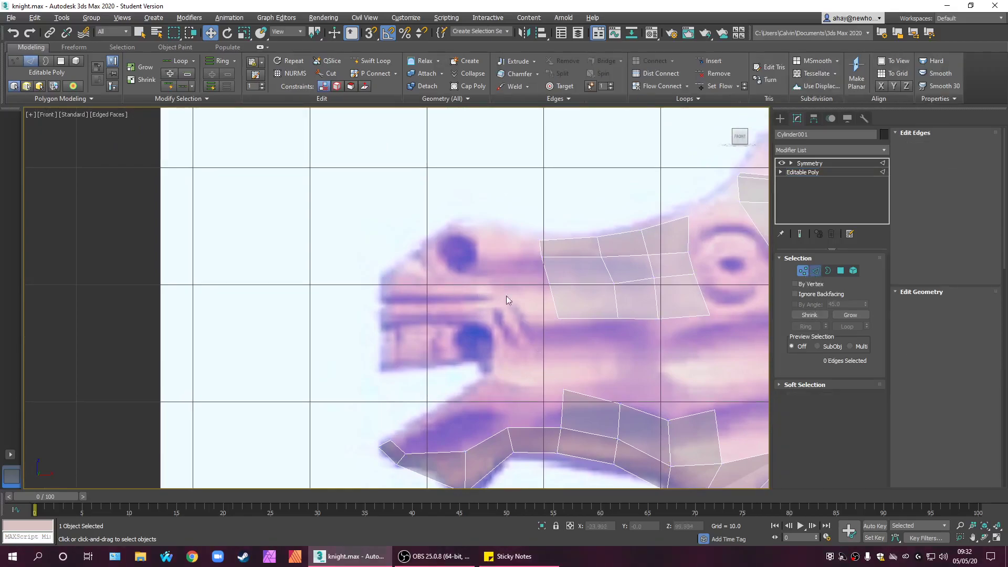
left_click(555, 302)
left_click(548, 272, "ctrl")
left_click(543, 252, "ctrl")
left_click_drag(561, 262, 501, 270, "shift")
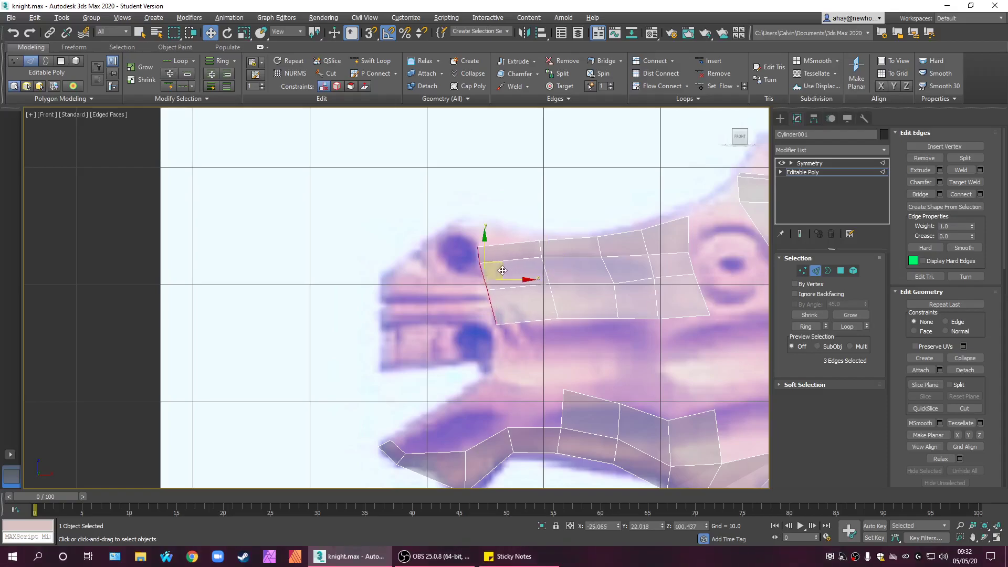
left_click(755, 323)
- Move the newest column's third front vertex slightly down and back toward the eye
left_click(803, 272)
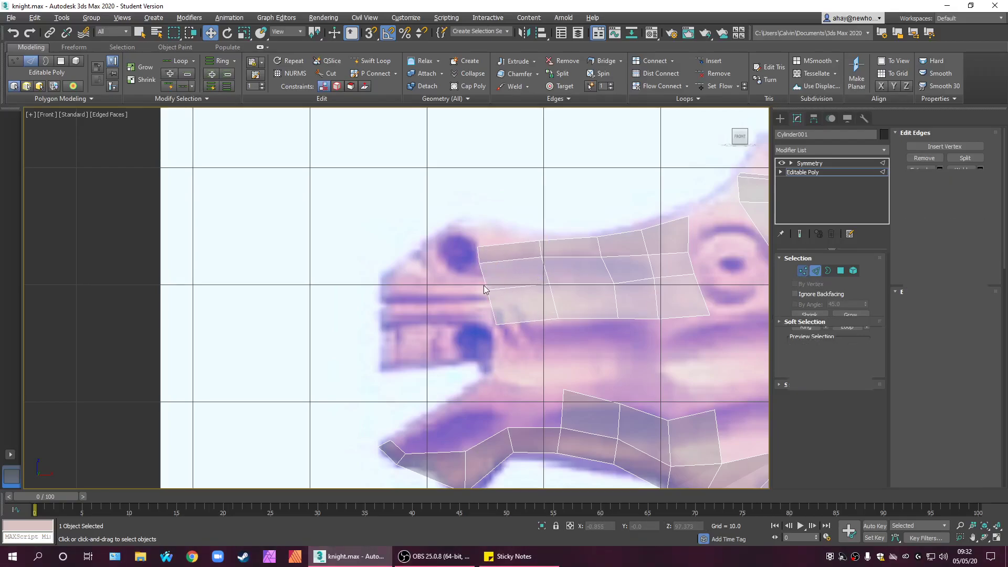
left_click(488, 289)
left_click_drag(503, 276, 513, 293)
left_click(517, 352)
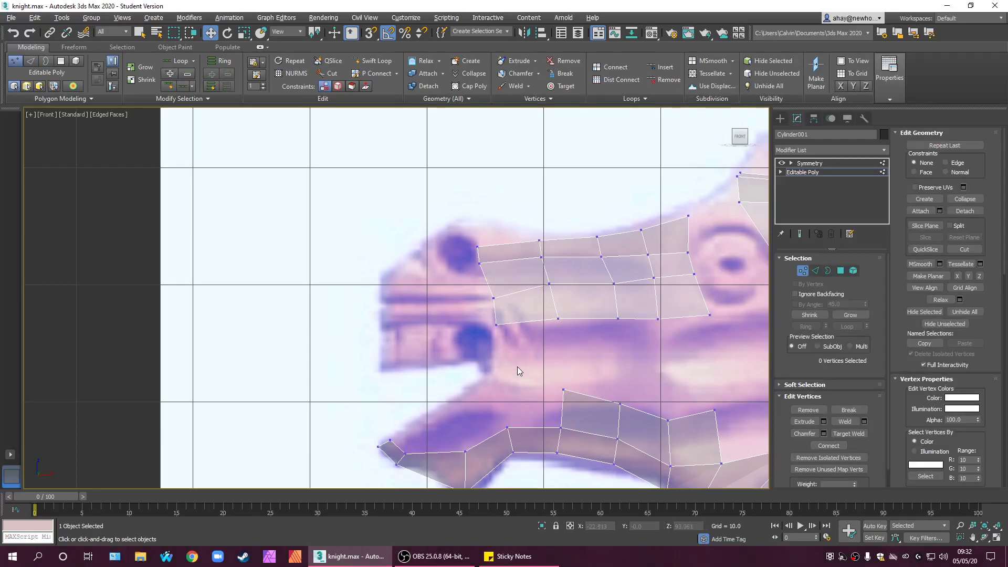
- Move the newest column's second front vertex back toward the eye and its top front vertex to about X -24.1, Z 104
middle_click_drag(521, 324, 521, 339)
scroll(499, 320, "up", 5)
left_click(507, 294)
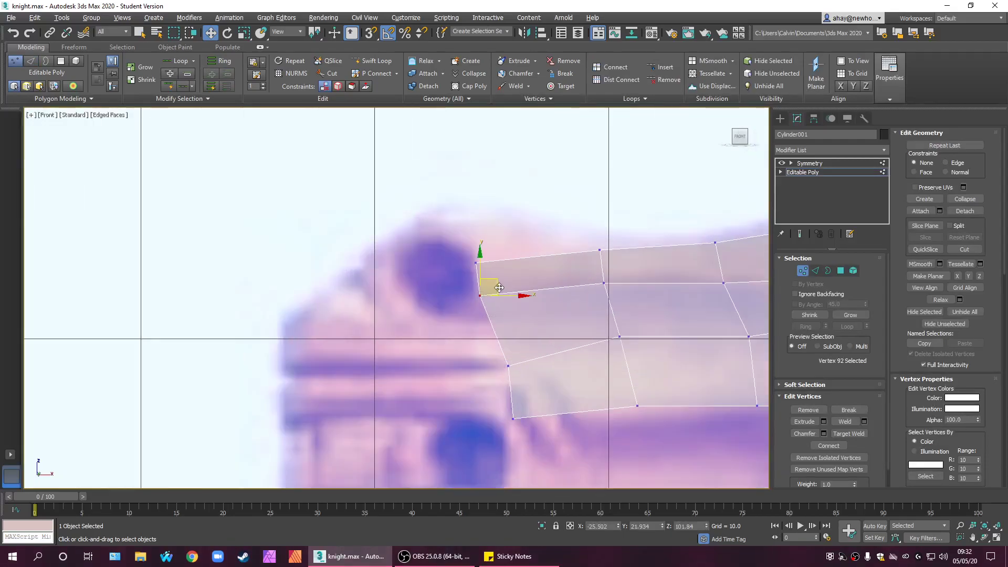
left_click(477, 262)
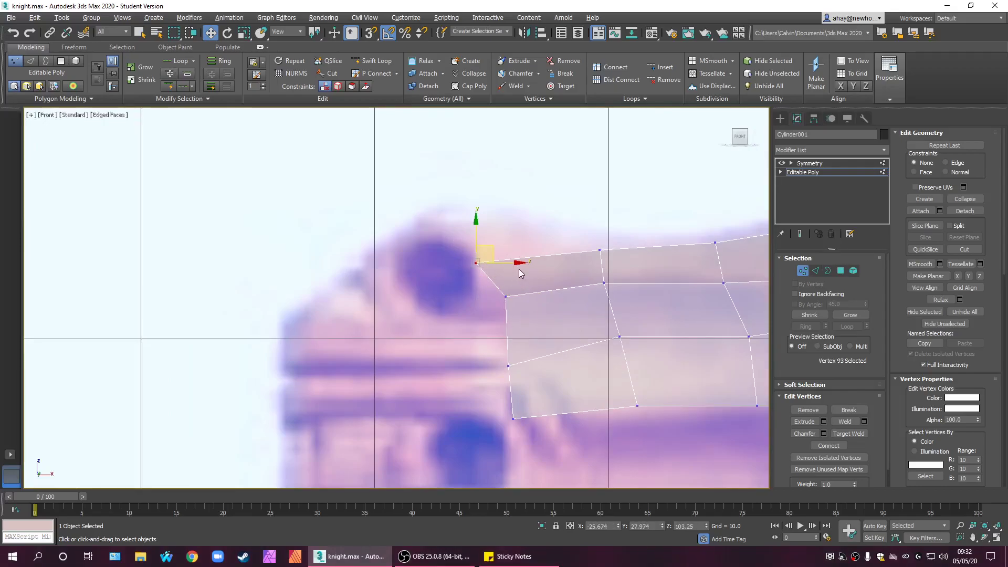
left_click_drag(492, 252, 528, 234)
- Examine the extended muzzle faces in all four views, including an orbited perspective view and a close-up from above
scroll(620, 333, "down", 6)
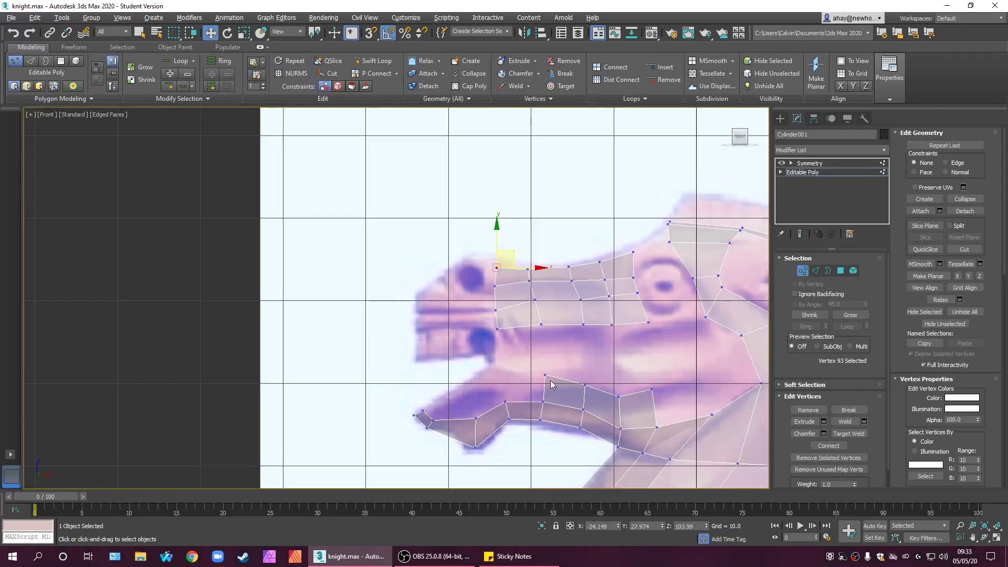
key("alt+w")
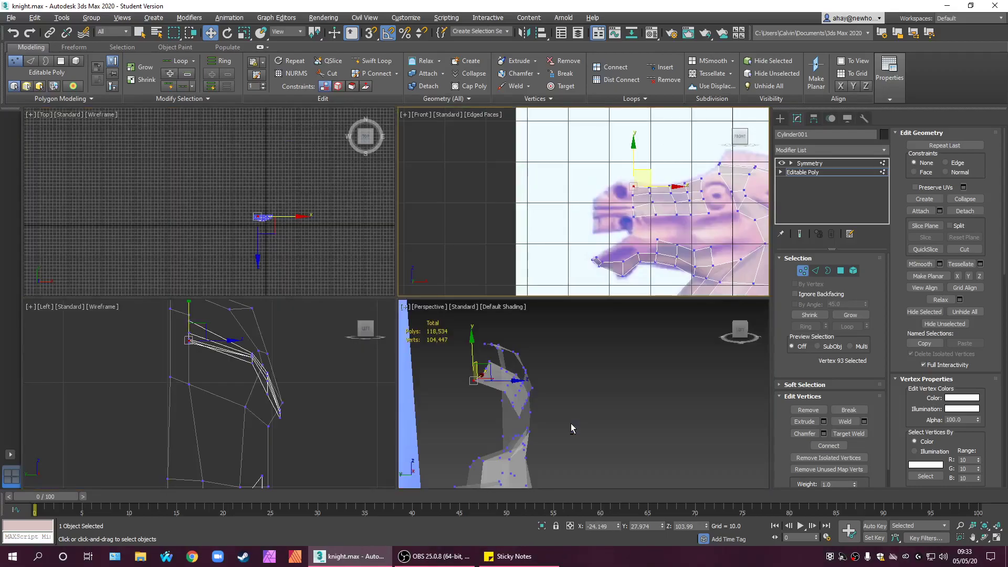
right_click(553, 450)
middle_click_drag(398, 433, 533, 458, "alt")
scroll(329, 342, "down", 2)
scroll(277, 212, "up", 5)
scroll(277, 210, "up", 5)
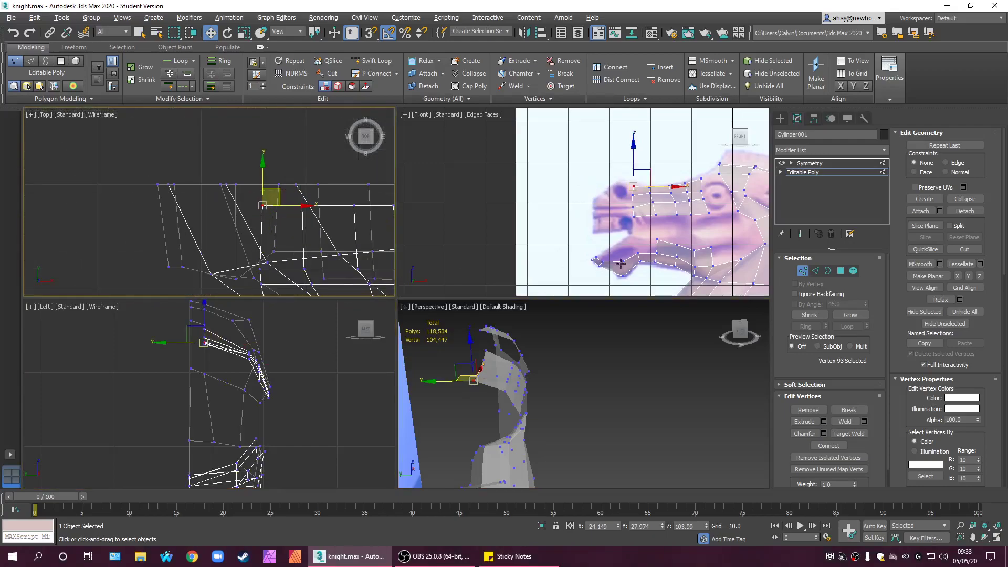
scroll(606, 205, "up", 3)
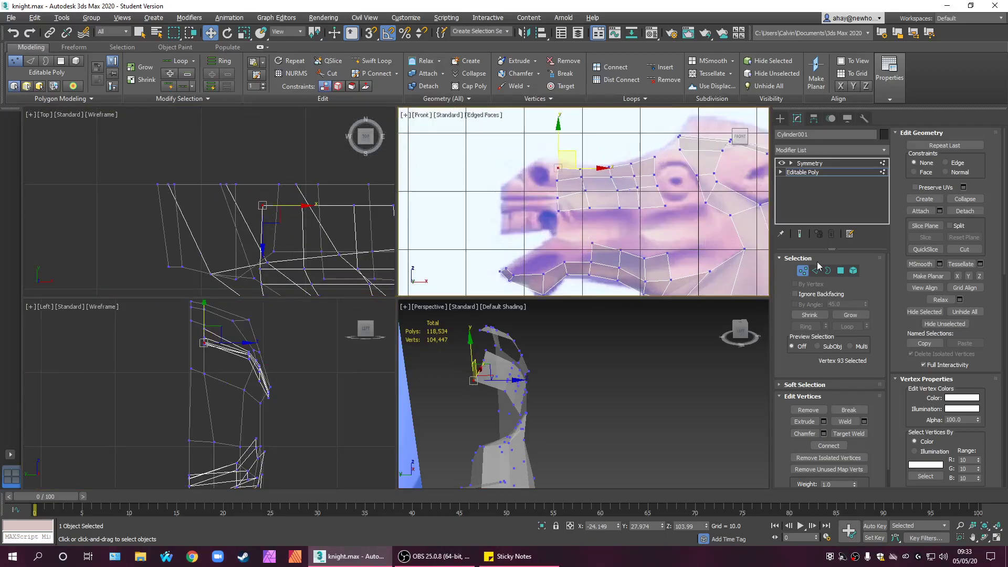
left_click(840, 270)
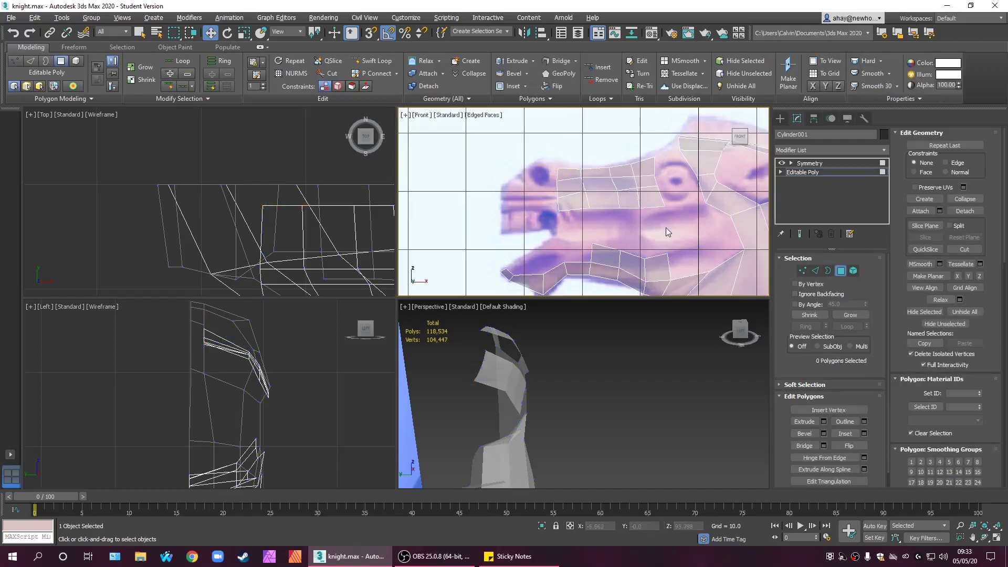
left_click(802, 271)
left_click_drag(528, 159, 578, 226)
left_click(636, 240)
left_click_drag(584, 156, 580, 158)
left_click(605, 215)
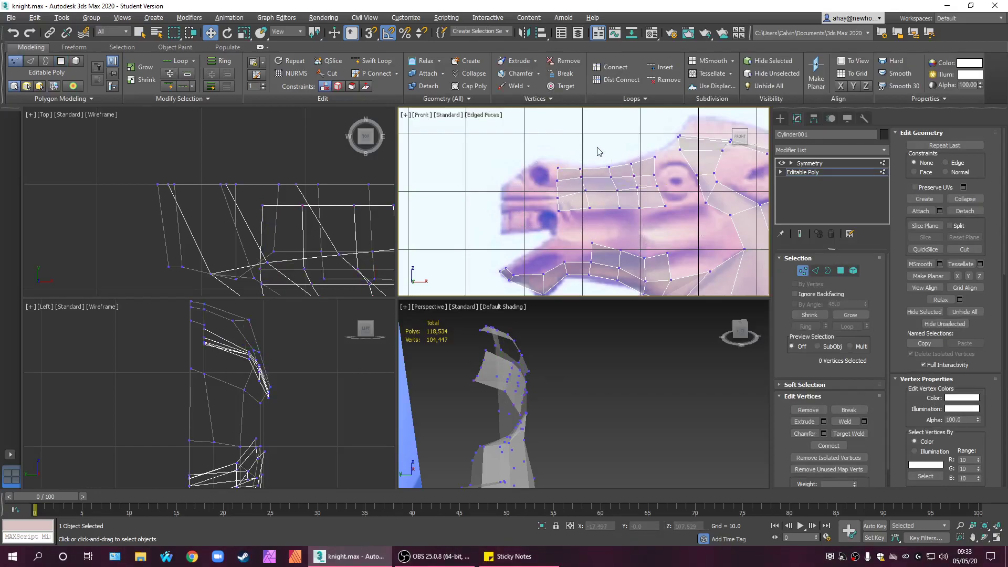
- Select the two inner vertex columns of the faces in front of the eye and turn on soft selection
left_click_drag(624, 231, 623, 232)
left_click_drag(576, 164, 575, 163, "ctrl")
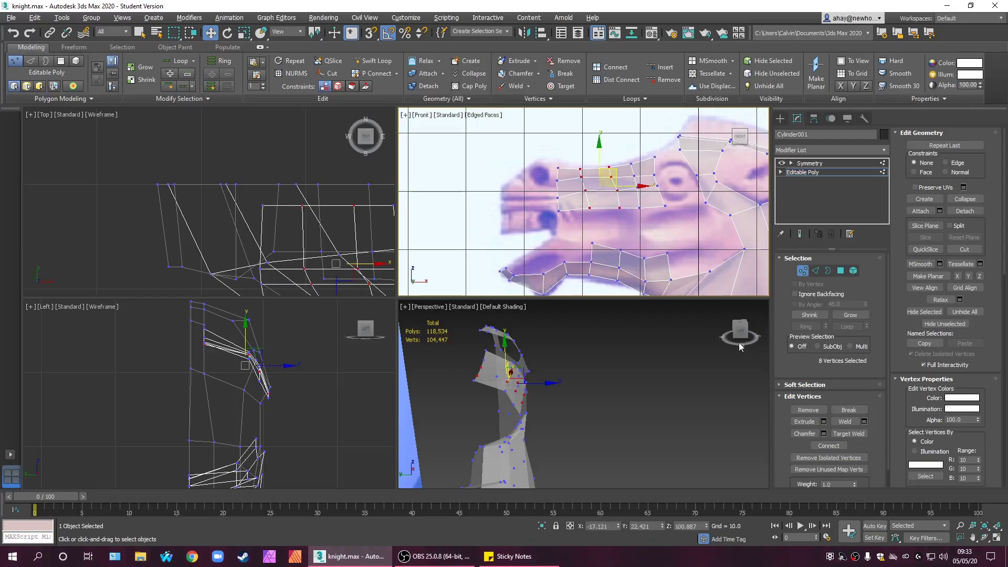
scroll(997, 272, "down", 1)
scroll(996, 272, "up", 1)
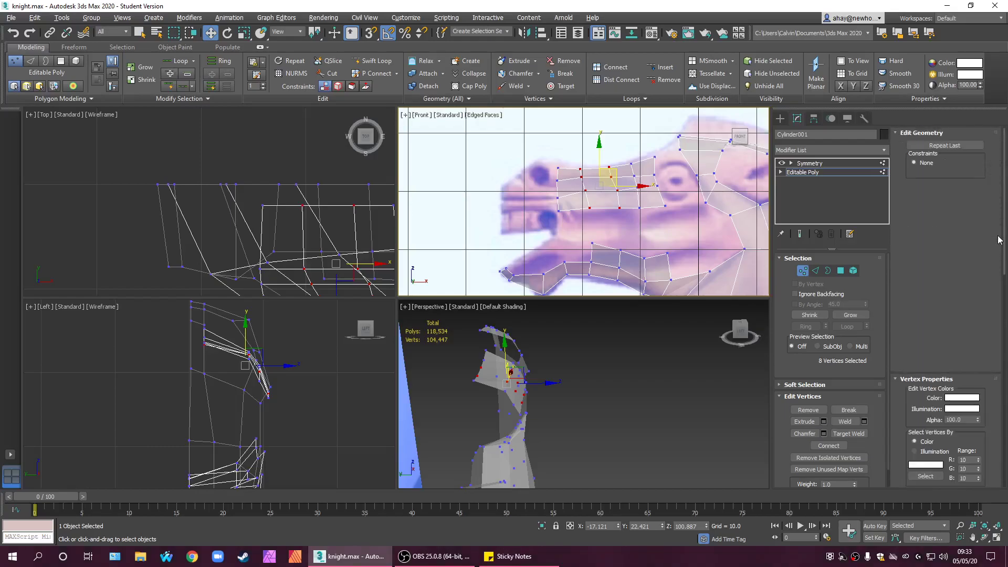
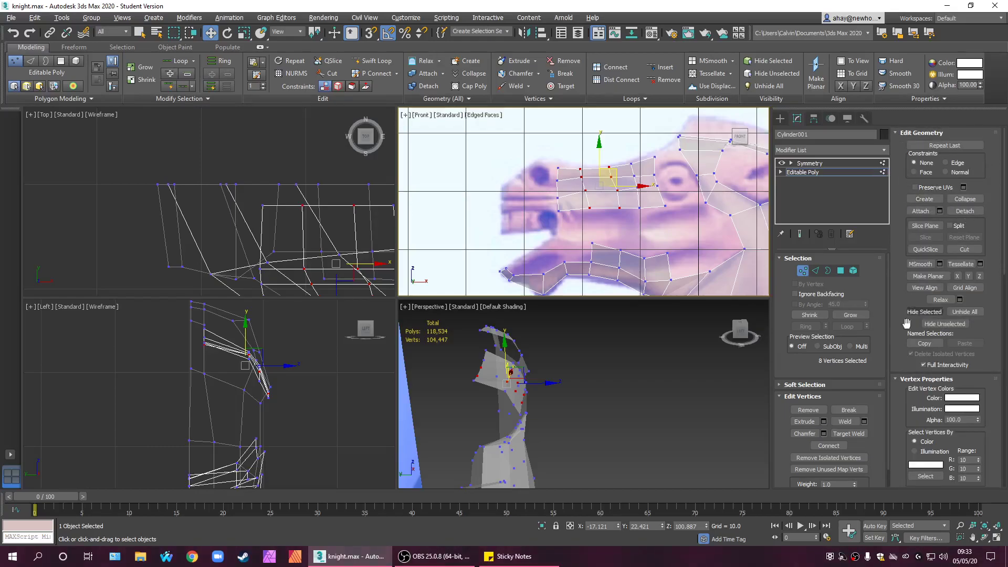
left_click(813, 384)
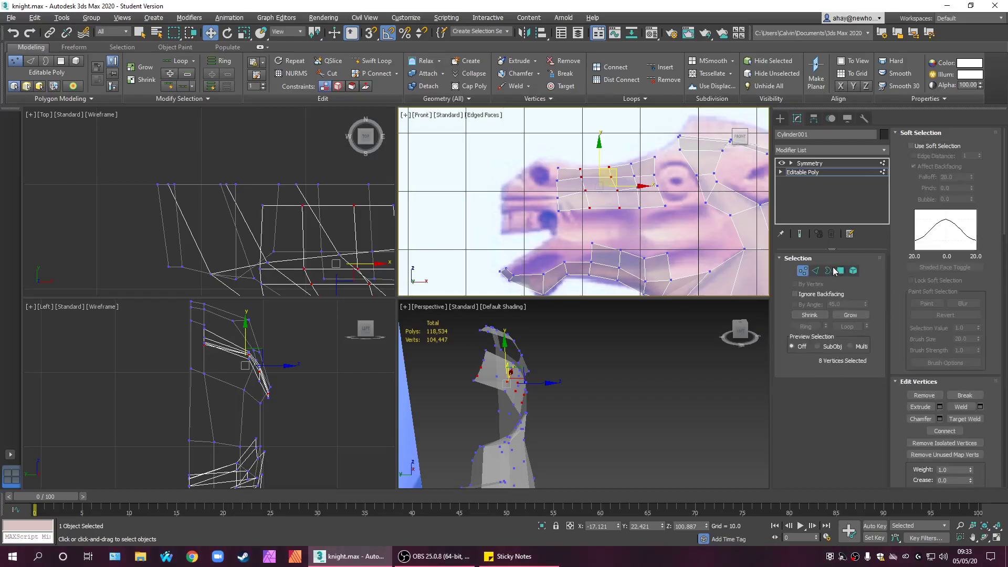
left_click(938, 147)
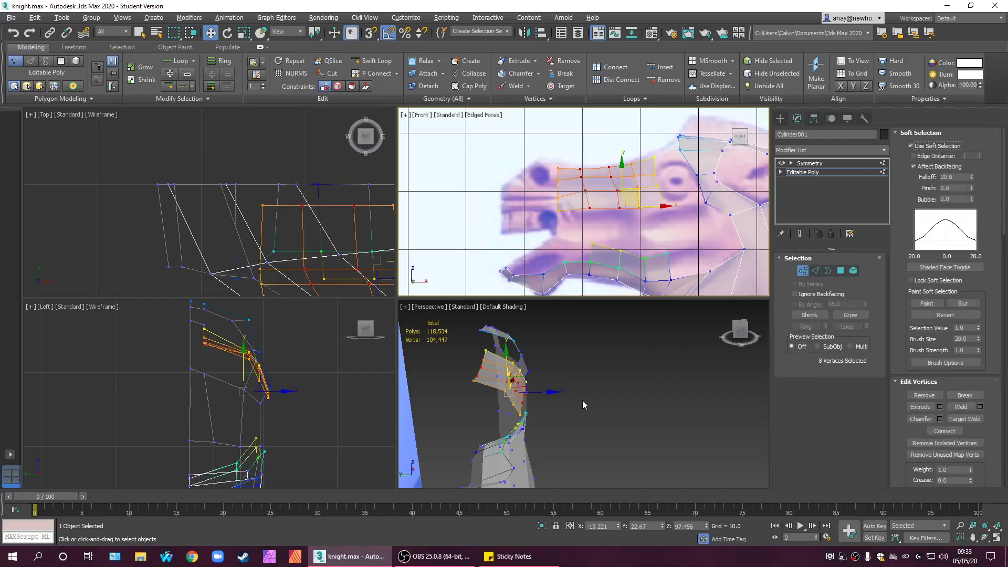
- Try to scale the softly selected vertices in front of the eye, and check the shape from the side in perspective
key("r")
left_click_drag(475, 394, 470, 392)
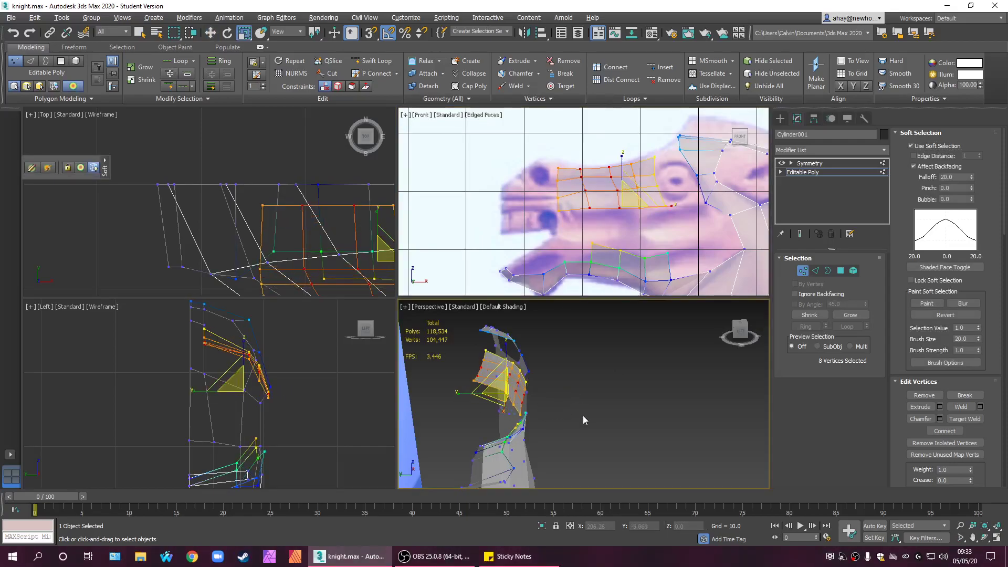
middle_click_drag(591, 412, 548, 464, "alt")
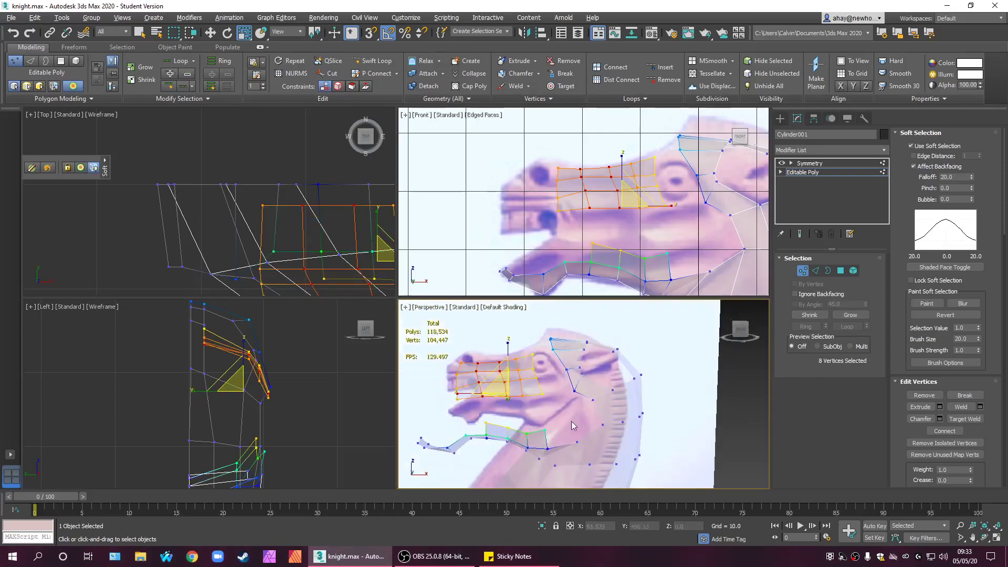
middle_click_drag(576, 428, 632, 427, "alt")
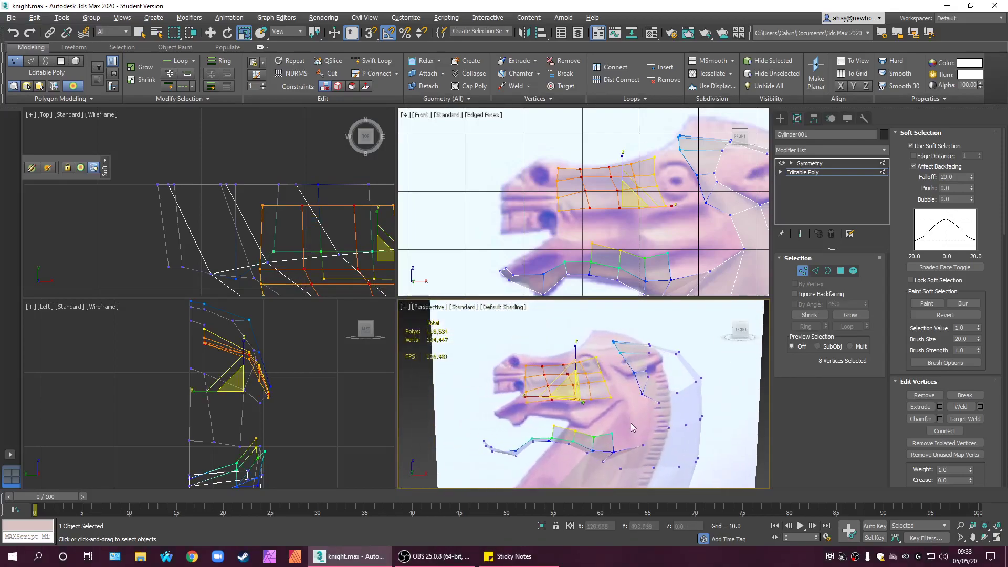
- Leave vertex editing and examine the whole mesh around the lower jaw against the reference
left_click(842, 173)
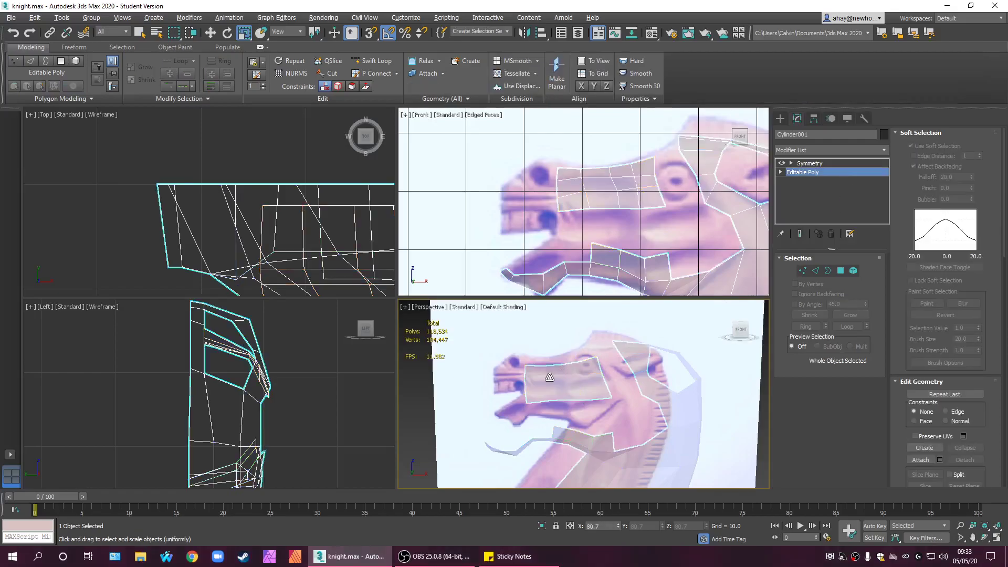
middle_click_drag(549, 377, 557, 369)
middle_click_drag(671, 239, 650, 191)
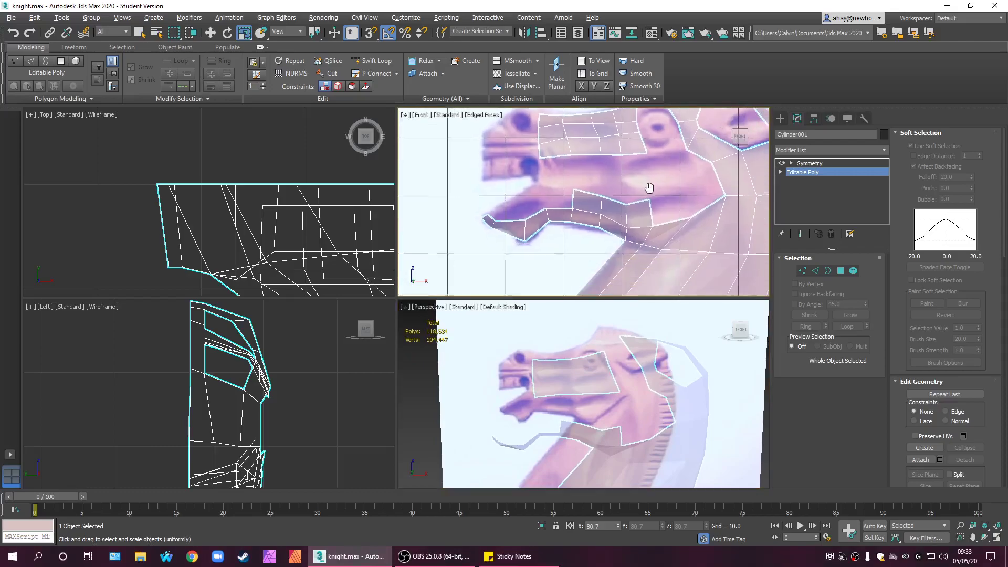
- Select the muzzle face patch in front of the eye as an element and detach it as Object001
scroll(649, 191, "down", 4)
mouse_move(619, 419)
middle_mouse_down("alt")
mouse_move(673, 447)
mouse_move(670, 458)
mouse_move(703, 442)
mouse_move(666, 378)
mouse_move(635, 412)
middle_mouse_up("alt")
left_click(847, 276)
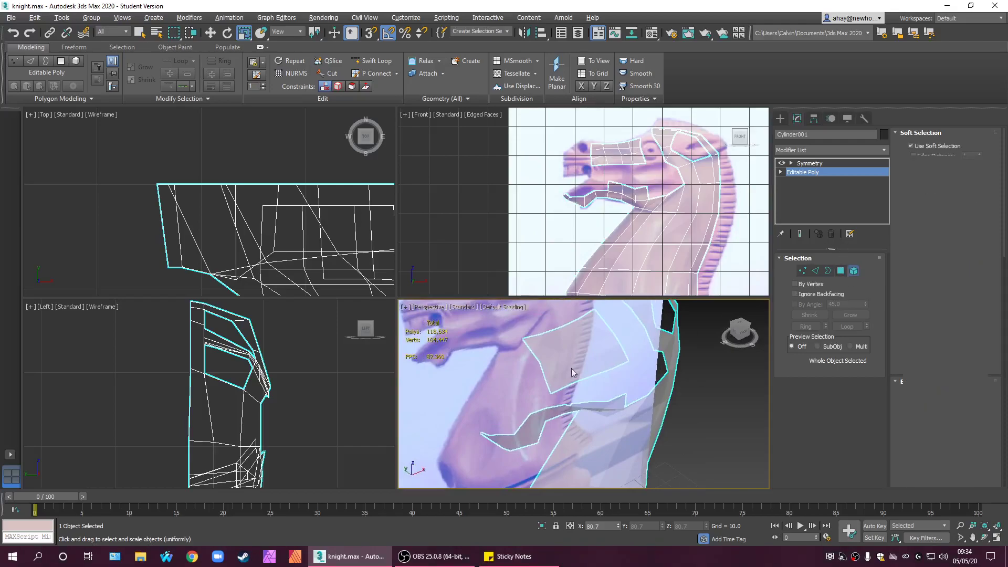
left_click(556, 370)
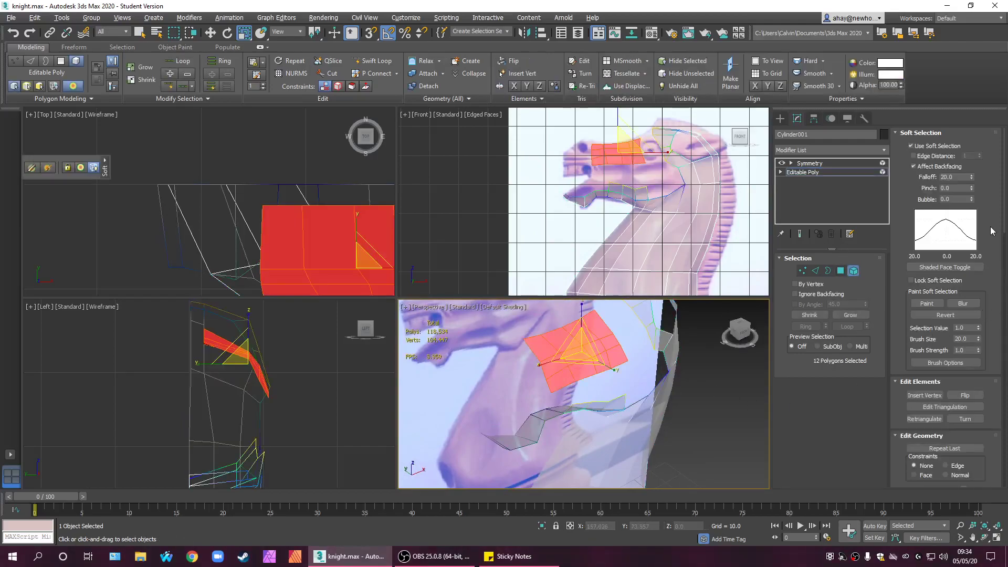
left_click_drag(1006, 217, 1006, 303)
left_click(965, 195)
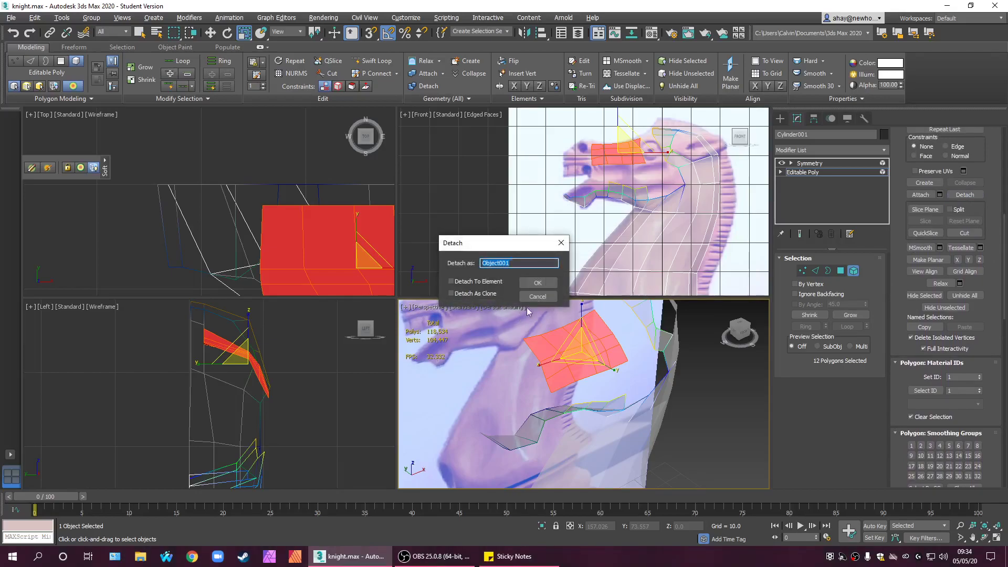
left_click(538, 283)
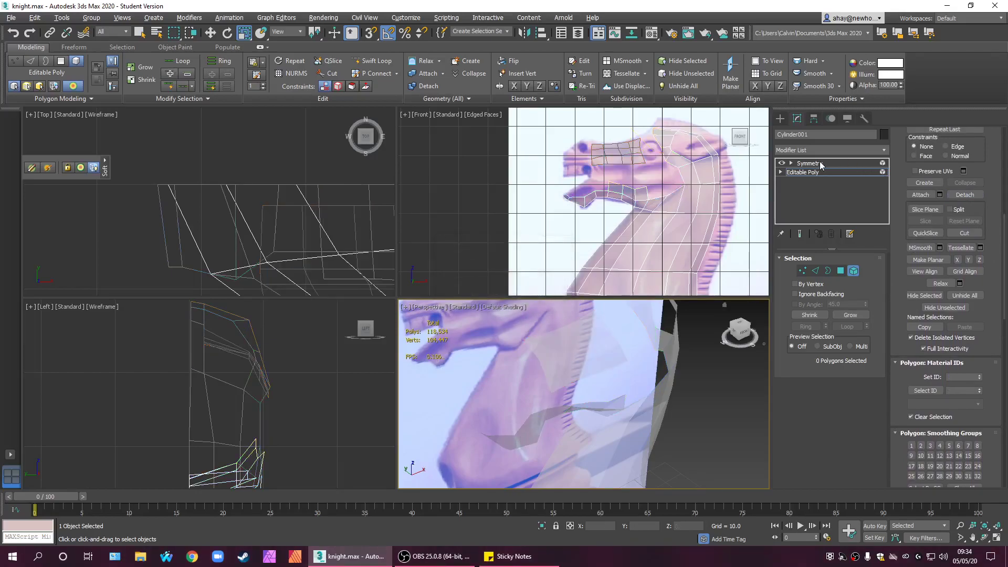
- Leave element editing on the main mesh, select the detached muzzle patch and start editing its vertices
left_click(803, 172)
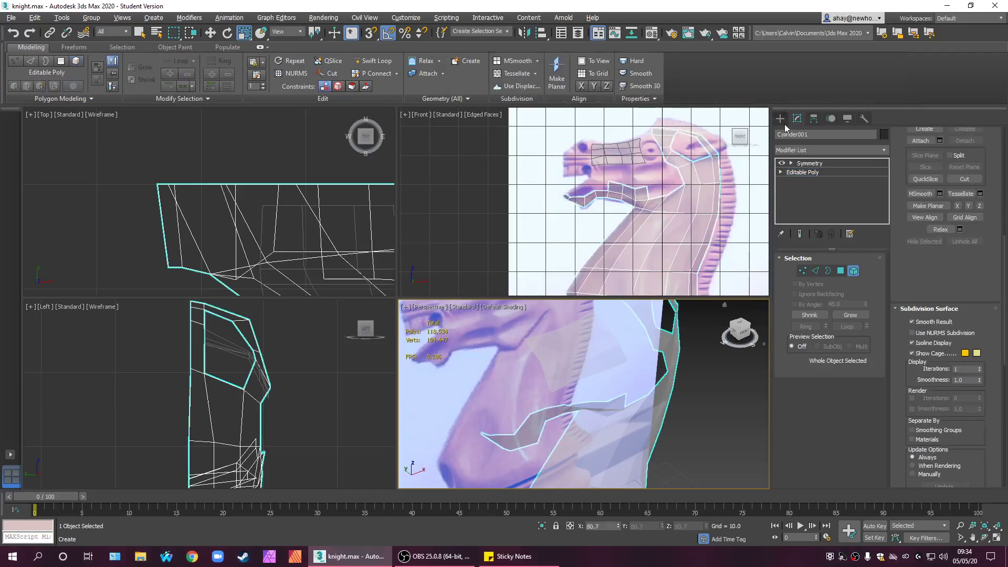
left_click(780, 118)
left_click(561, 325)
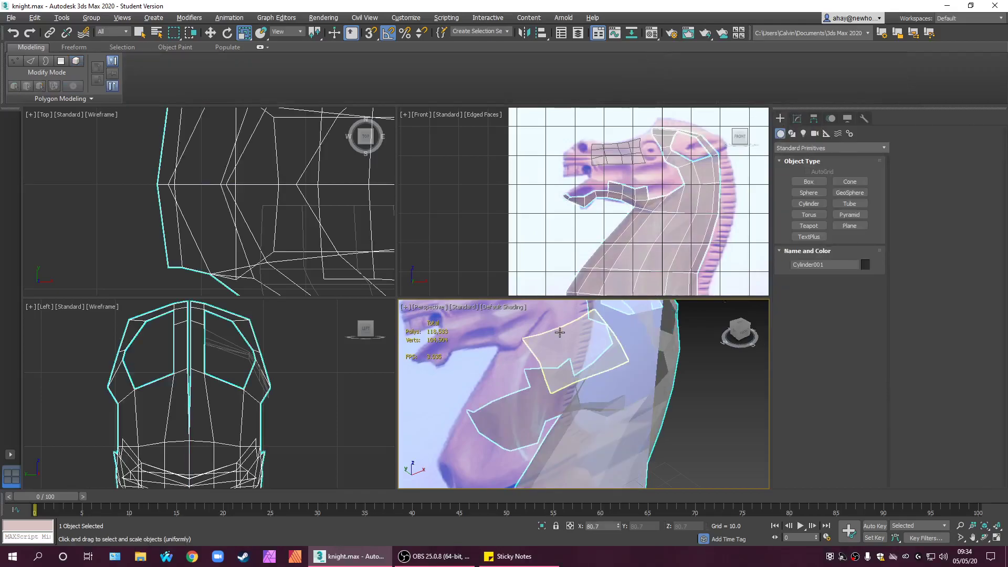
left_click(797, 119)
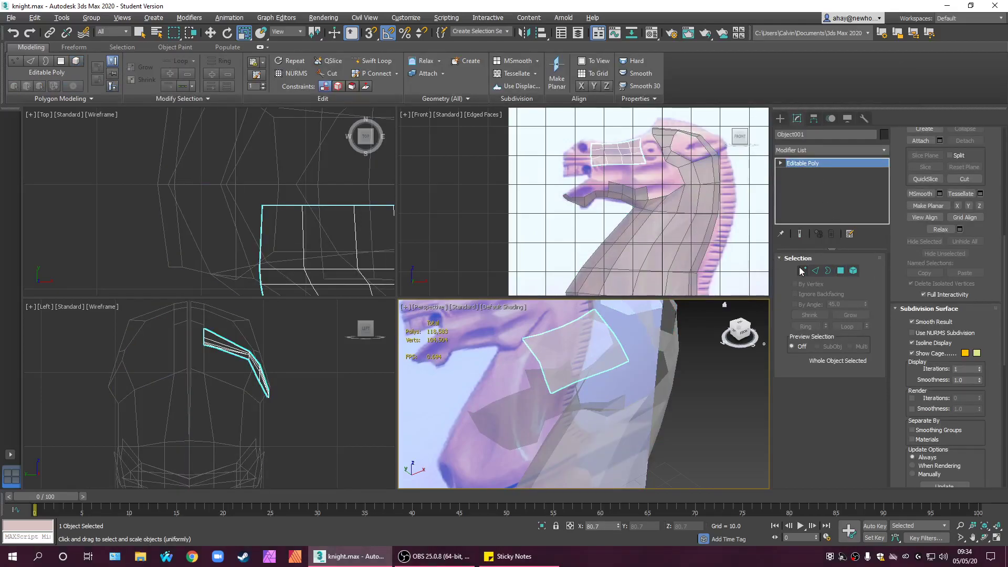
left_click(802, 270)
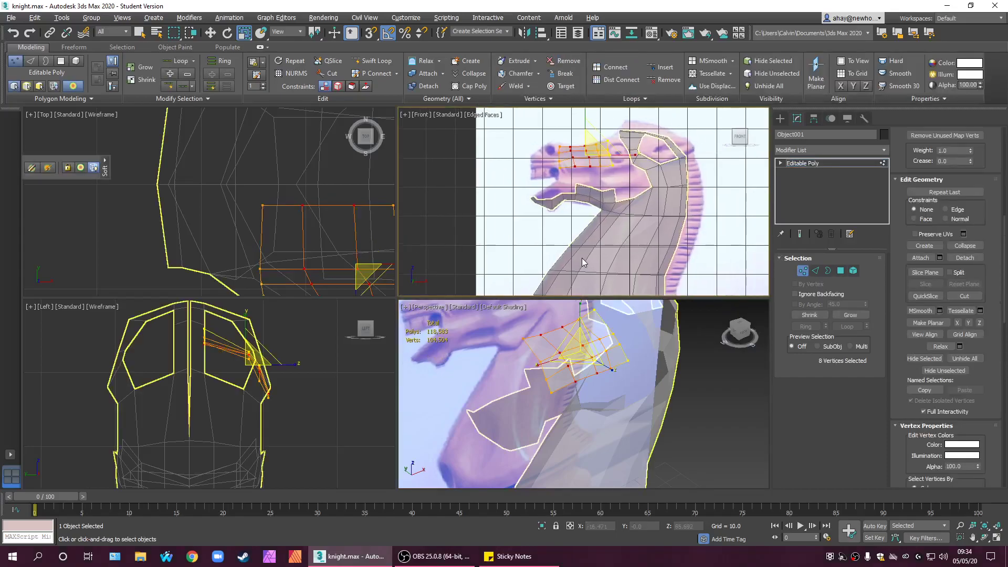
- Examine the detached muzzle patch against the mirrored head in the front, left, top and perspective views
scroll(220, 368, "down", 3)
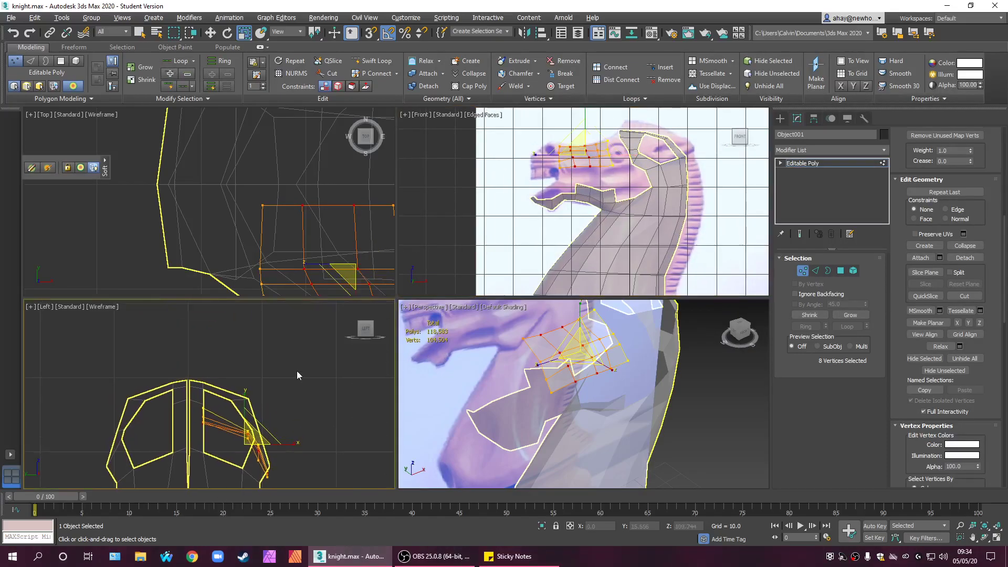
middle_click_drag(298, 373, 348, 331)
scroll(313, 264, "down", 2)
scroll(278, 206, "up", 2)
scroll(313, 239, "down", 3)
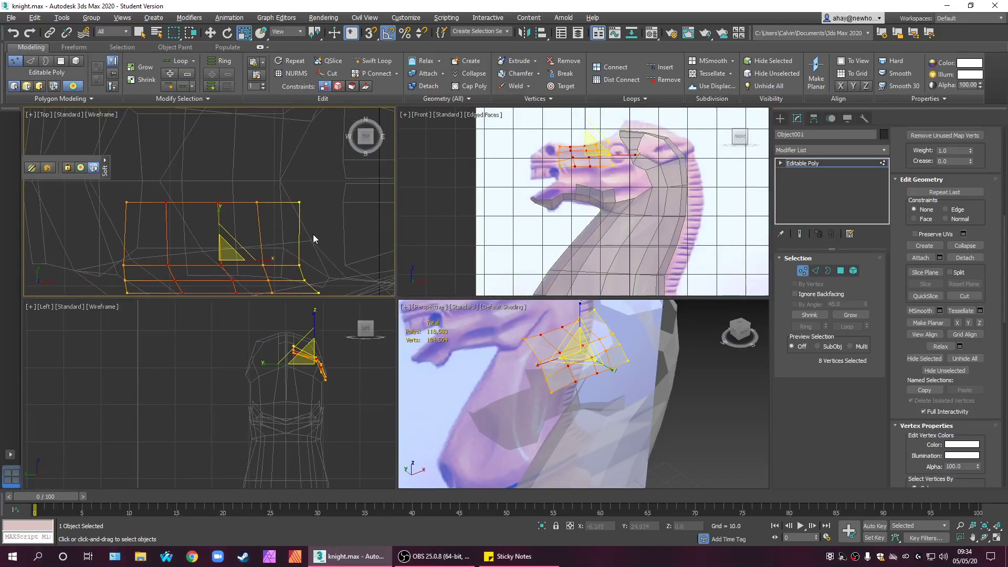
middle_click_drag(324, 241, 247, 231)
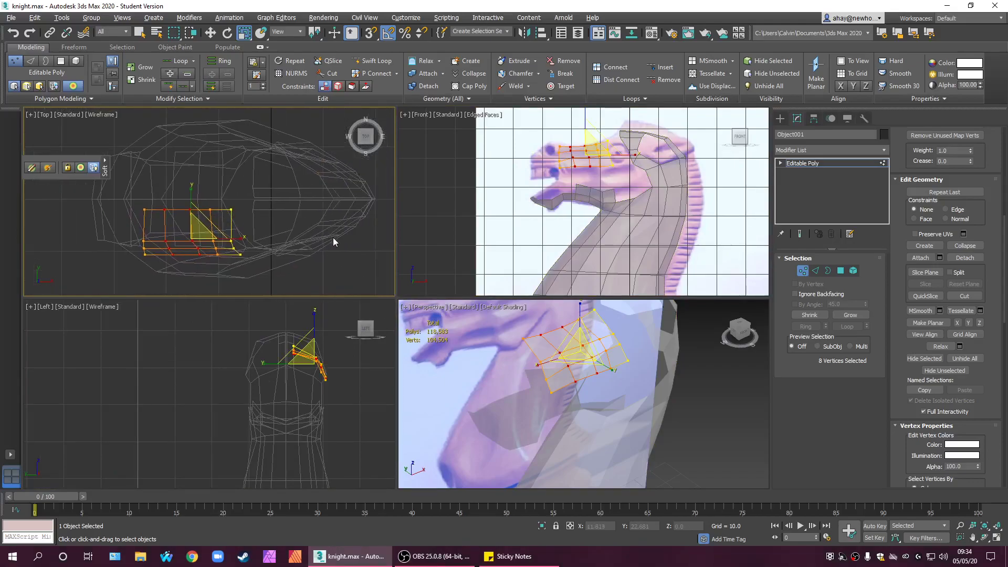
scroll(299, 194, "up", 5)
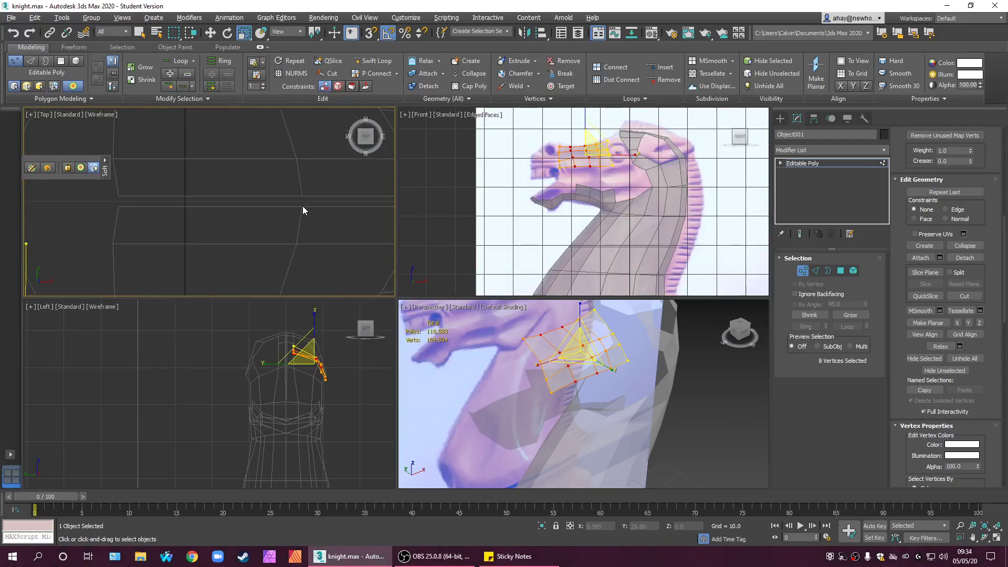
scroll(267, 245, "down", 4)
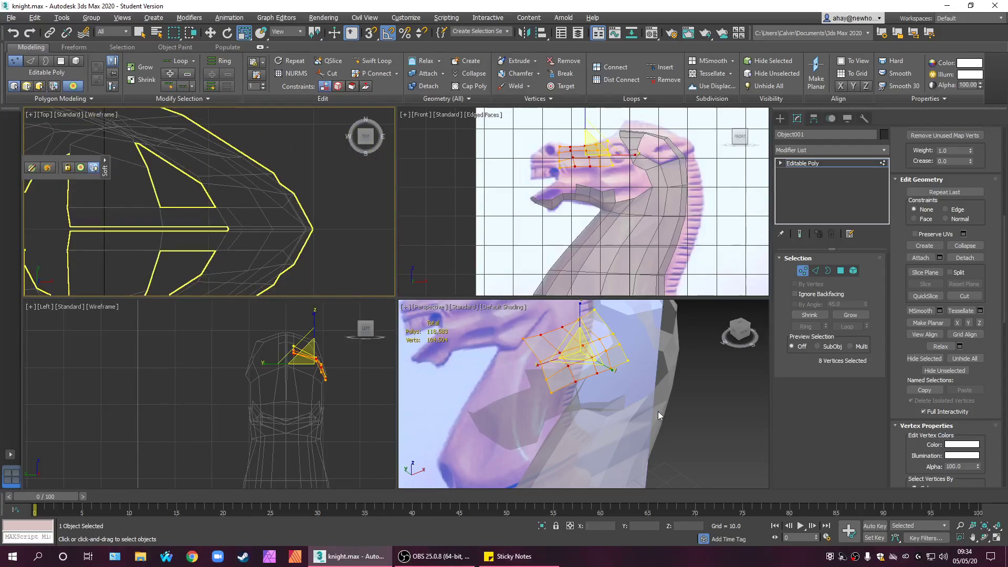
middle_click_drag(707, 417, 780, 383, "alt")
middle_click_drag(656, 387, 559, 359, "alt")
key("alt+w")
scroll(588, 364, "down", 10)
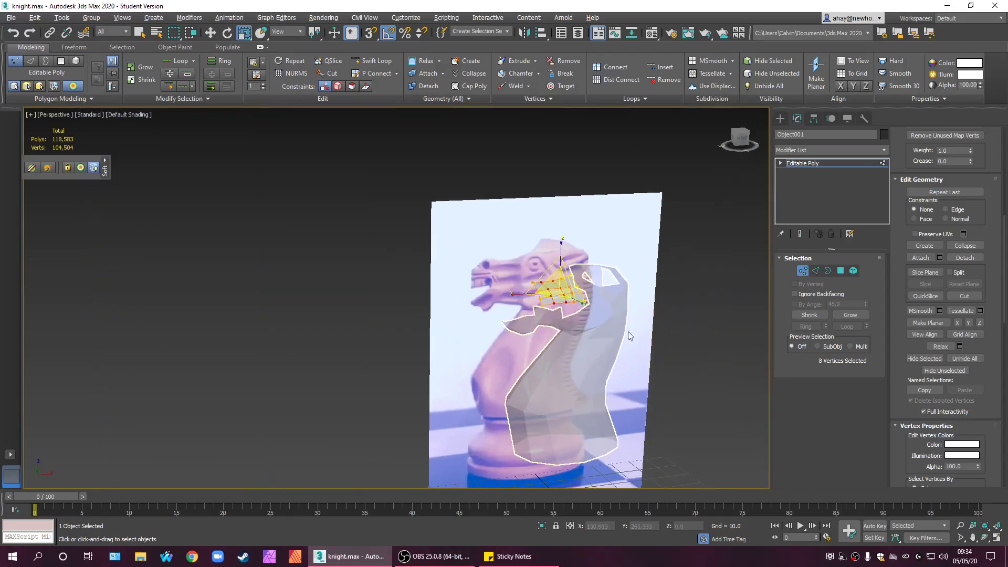
- Reselect the detached muzzle patch in the maximized perspective view and show edged faces
left_click(781, 118)
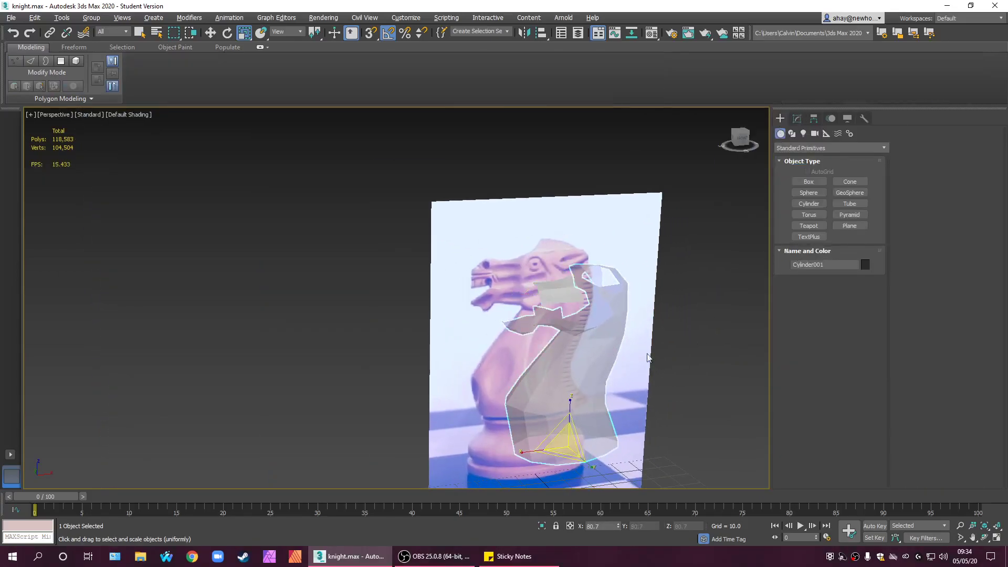
scroll(646, 351, "up", 5)
left_click(557, 305)
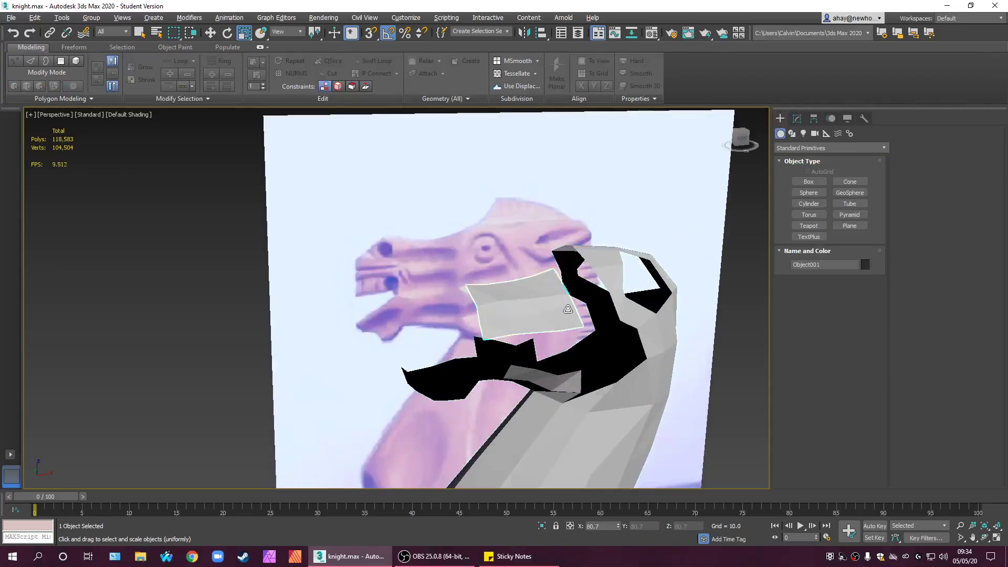
key("alt+w")
key("alt+w")
middle_click_drag(628, 330, 592, 365)
scroll(592, 365, "up", 2)
key("F4")
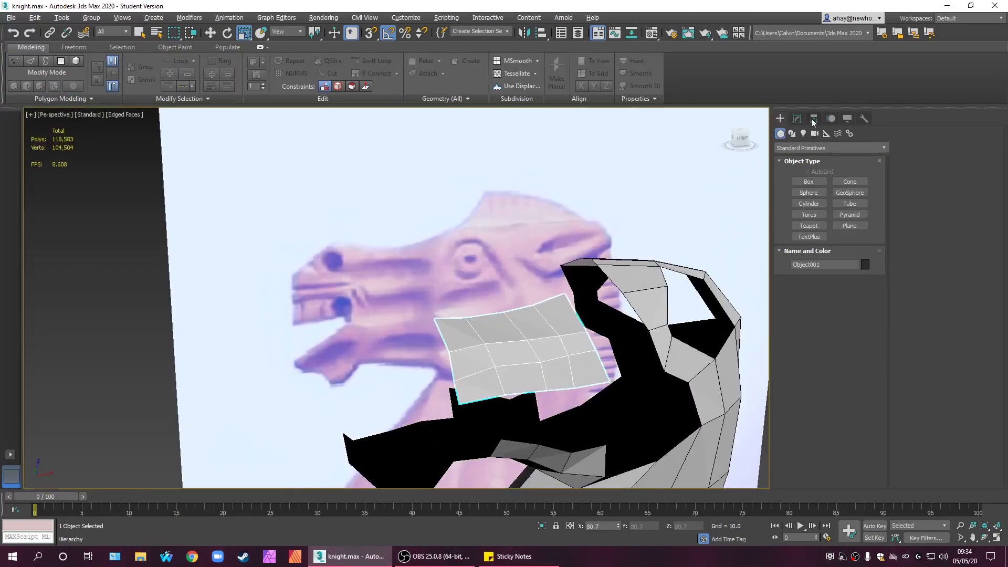
- Select the two inner vertex columns of the muzzle patch and scale them down along the Y axis with soft selection
left_click(797, 119)
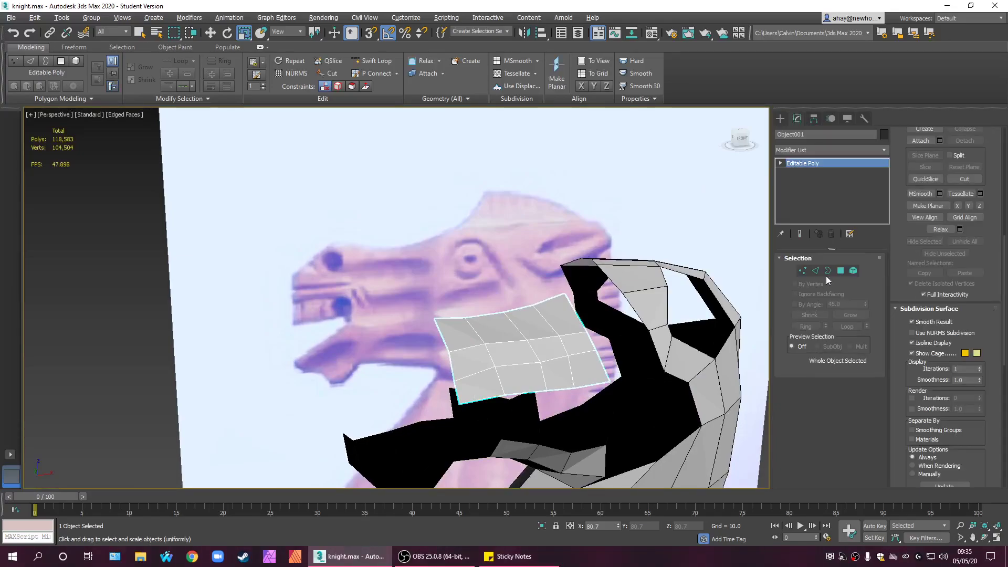
left_click(802, 270)
left_click_drag(473, 304, 547, 399)
middle_click_drag(546, 399, 604, 351, "alt")
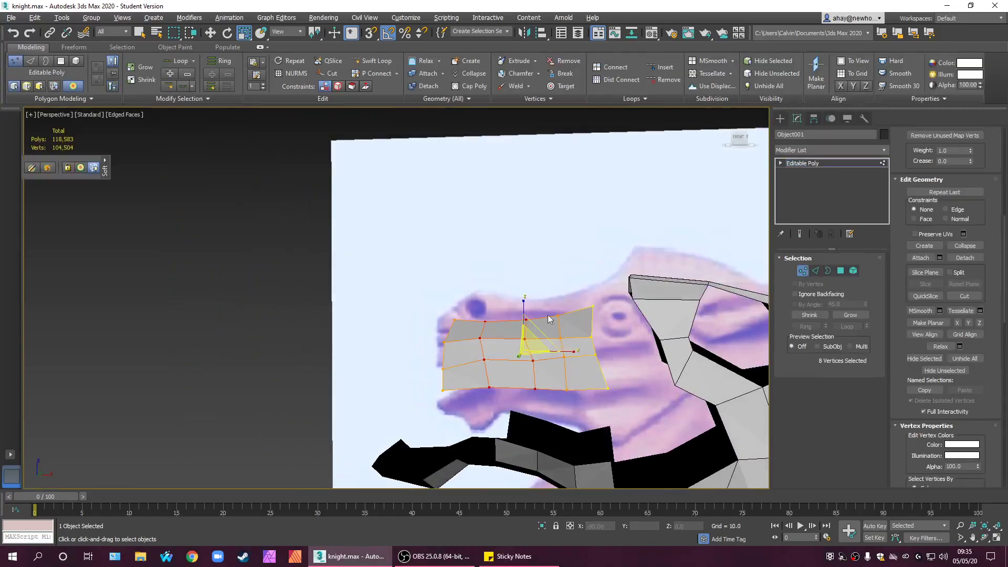
left_click_drag(468, 285, 551, 415)
middle_click_drag(551, 415, 599, 368, "alt")
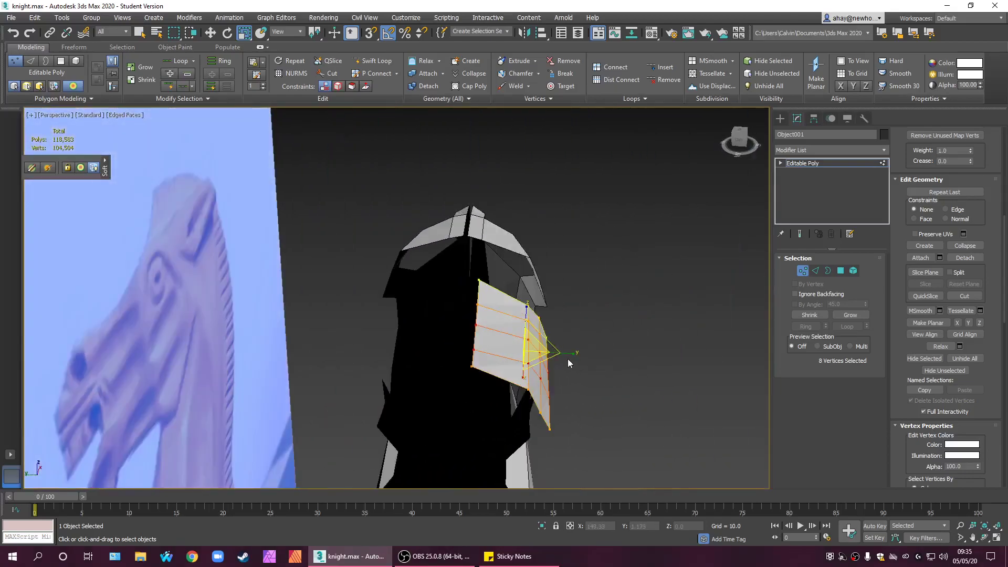
left_click_drag(574, 353, 556, 354)
middle_click_drag(622, 381, 601, 381, "alt")
scroll(534, 369, "up", 3)
- Select the whole muzzle patch as an element and move it sideways along the Y axis
key("w")
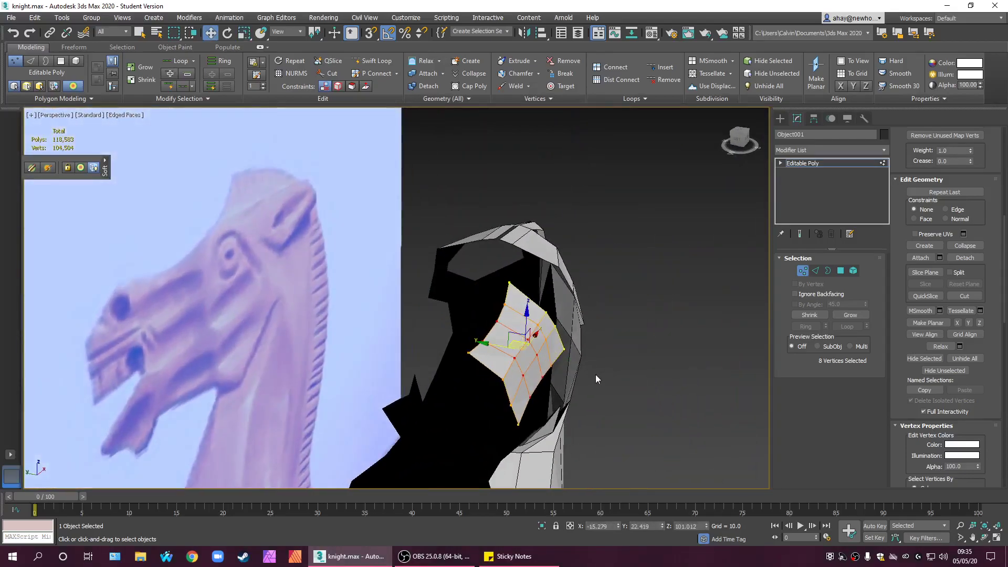
left_click(830, 162)
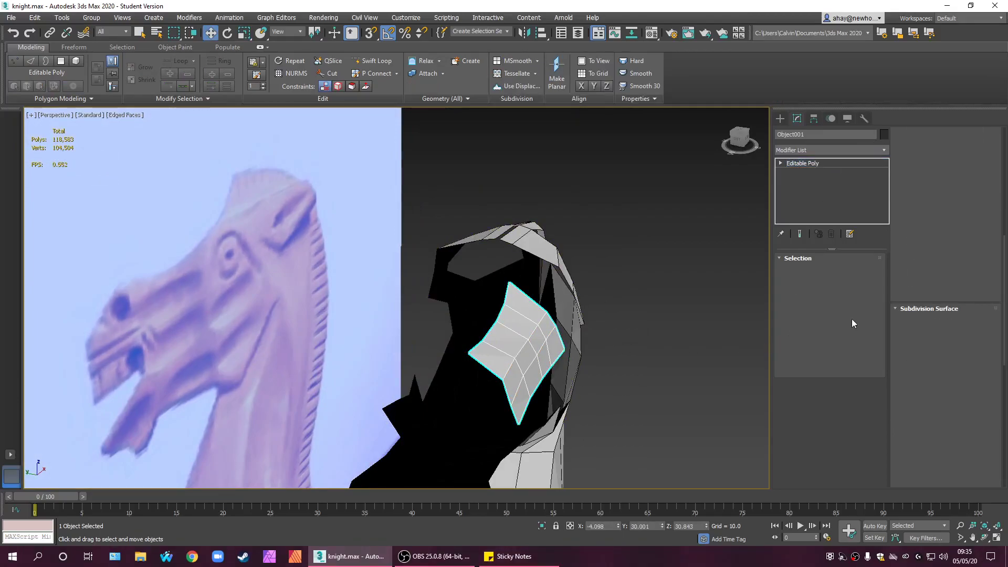
key("4")
left_click_drag(494, 345, 472, 341)
middle_click_drag(668, 388, 614, 382, "alt")
middle_click_drag(675, 391, 663, 343, "alt")
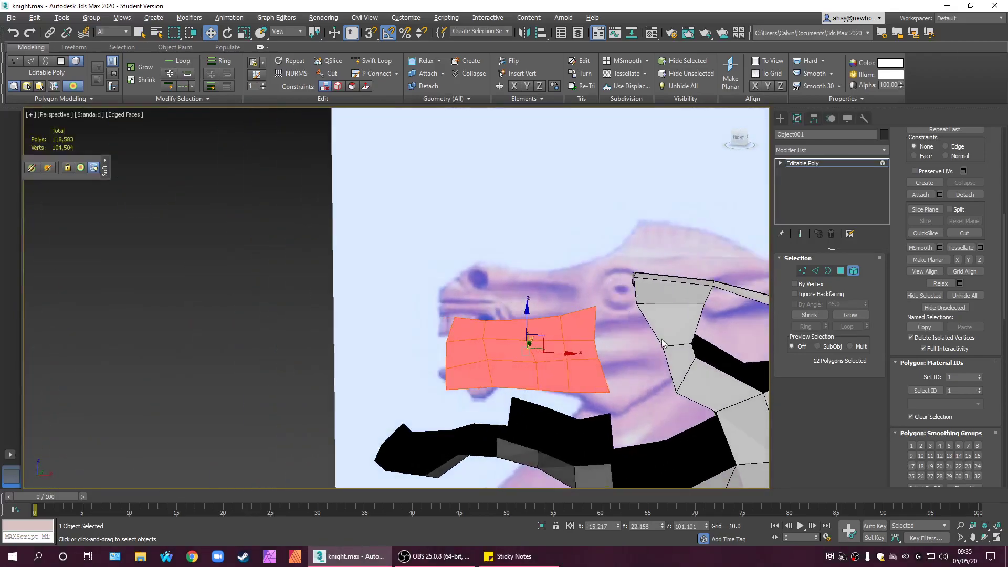
- Select the muzzle patch's vertices on the edge nearest the eye and nudge them slightly with soft selection
left_click(802, 271)
left_click_drag(648, 405, 593, 291)
middle_click_drag(593, 291, 582, 375, "alt")
left_click_drag(576, 339, 572, 345)
middle_click_drag(572, 345, 808, 330, "alt")
middle_click_drag(575, 323, 554, 316, "alt")
- Select the two upper vertices on the patch's eye-side edge and raise them about 1.46 along Z
left_click_drag(549, 296, 575, 316)
left_click(581, 337, "ctrl")
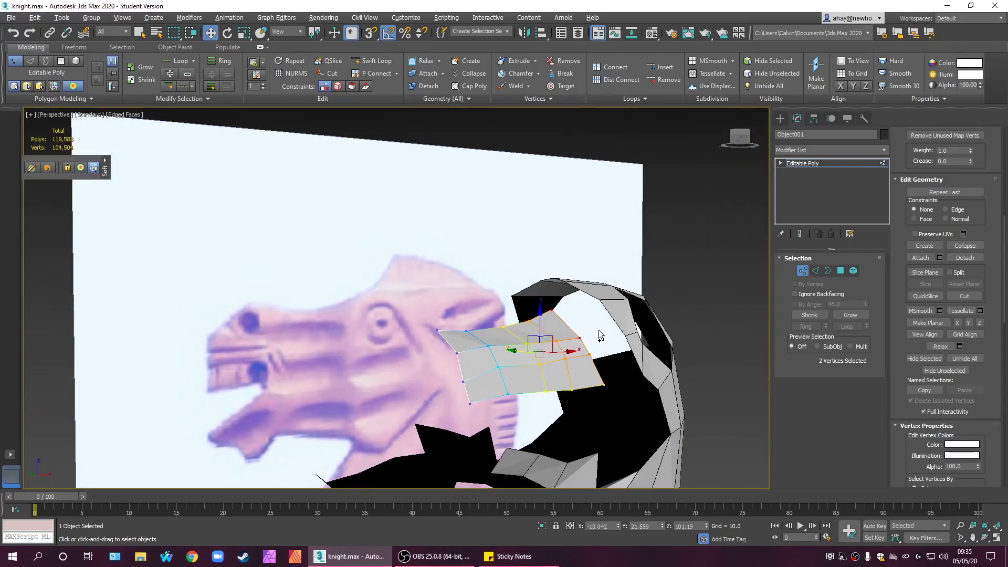
left_click_drag(540, 318, 540, 306)
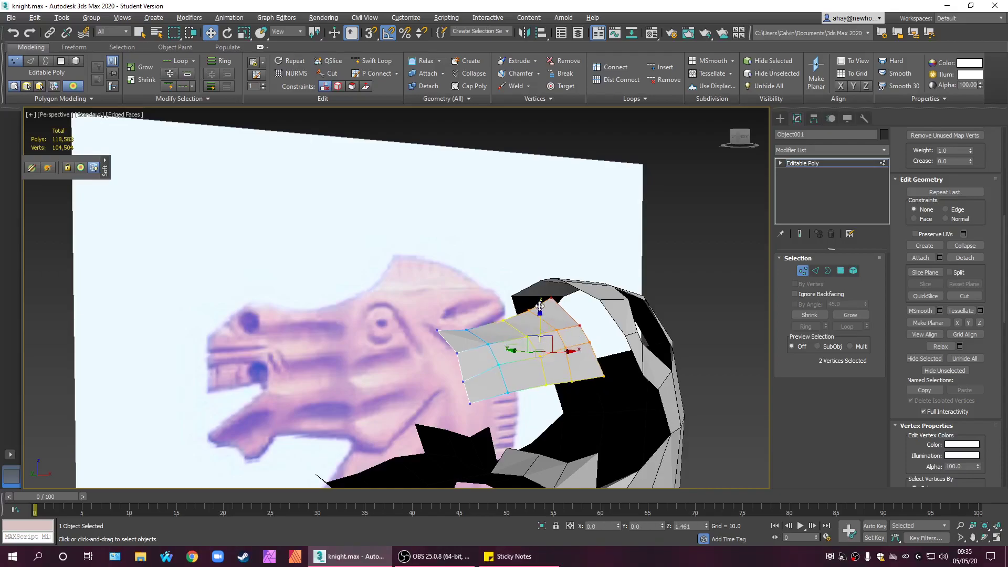
middle_click_drag(540, 310, 546, 336, "alt")
- Compare the patch with the reference and move the two upper eye-side vertices about 0.49 inward along Y
key("alt+w")
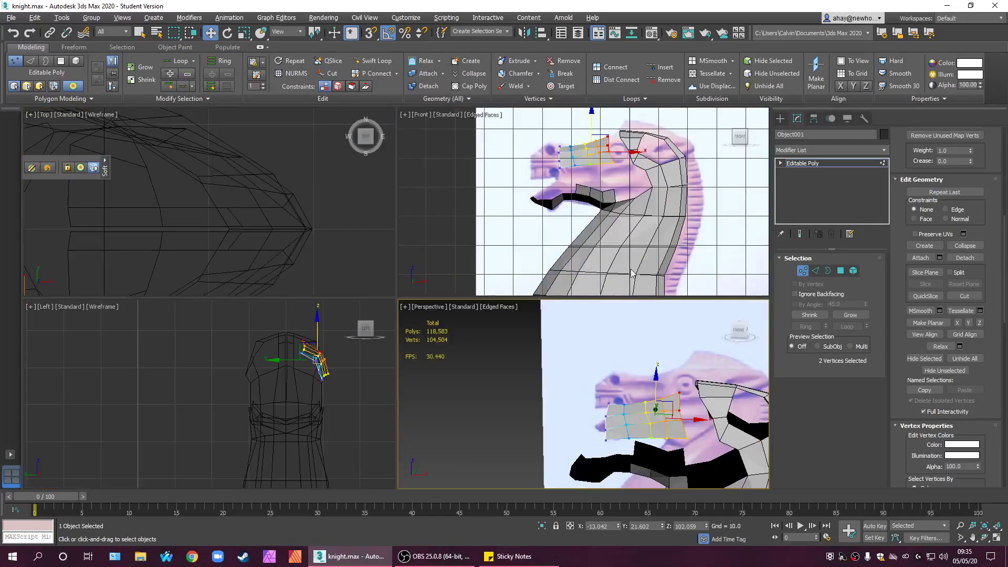
scroll(580, 173, "up", 6)
middle_click_drag(579, 179, 629, 154)
middle_click_drag(639, 191, 621, 234)
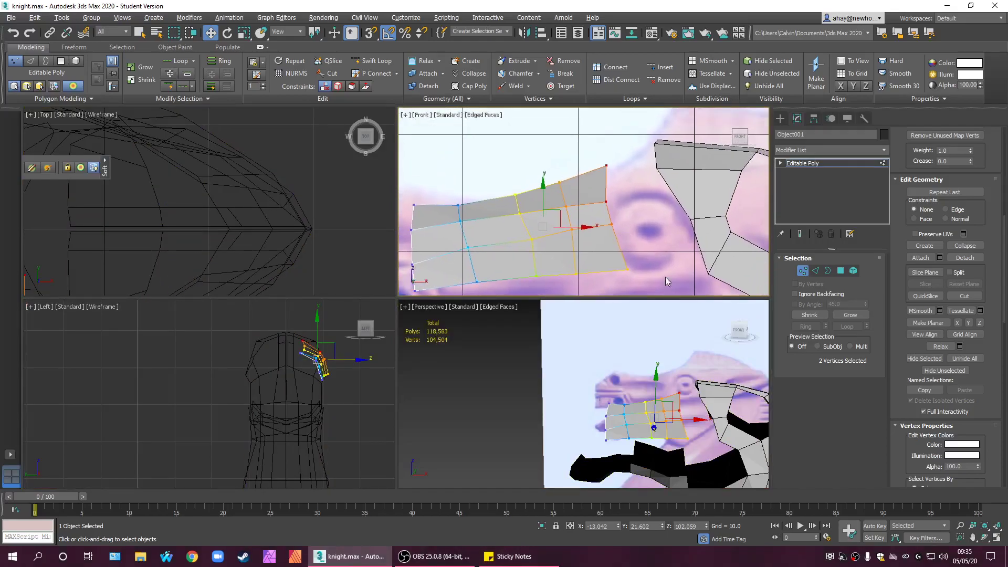
scroll(625, 221, "down", 4)
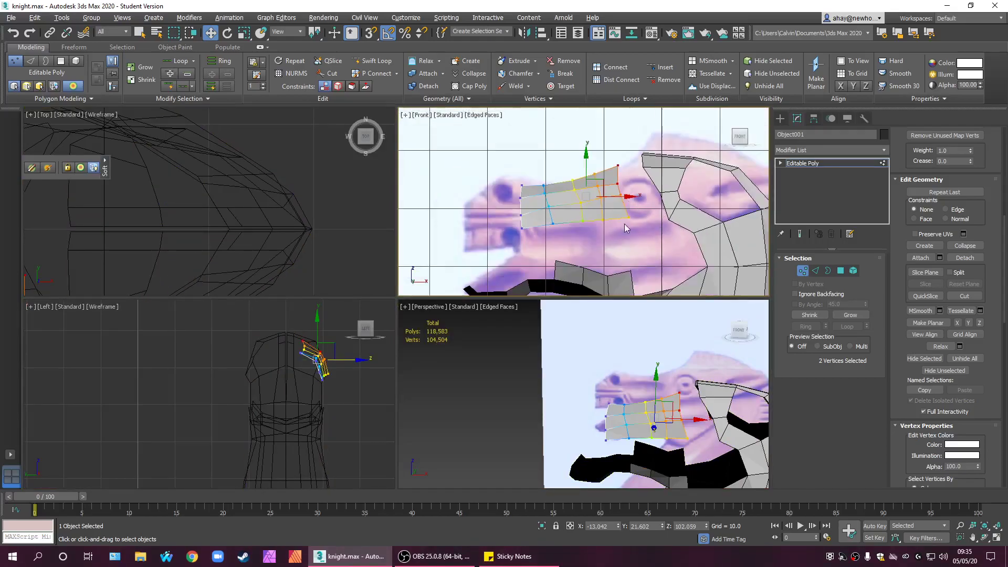
middle_click_drag(657, 416, 664, 364)
scroll(685, 340, "up", 3)
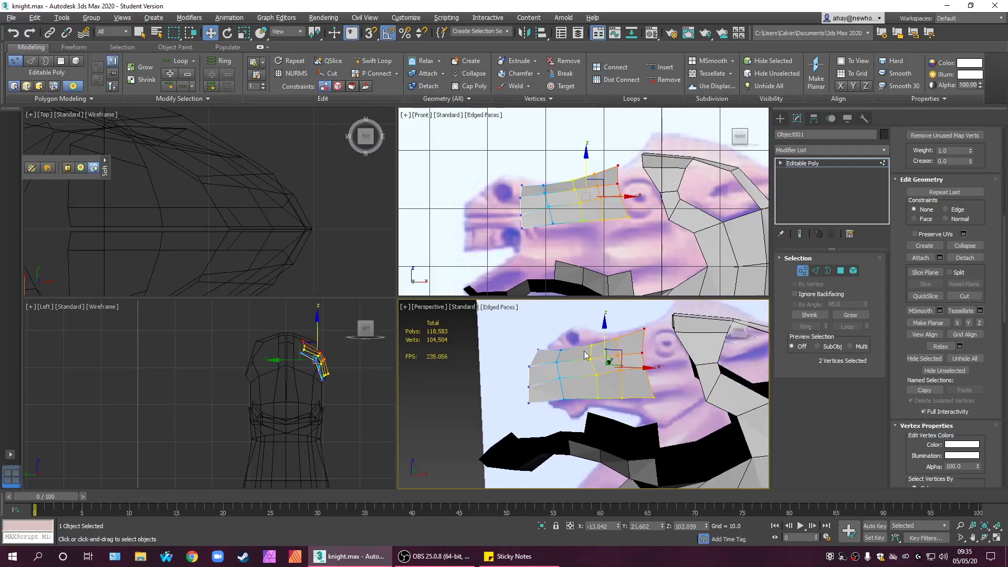
middle_click_drag(664, 371, 615, 409, "alt")
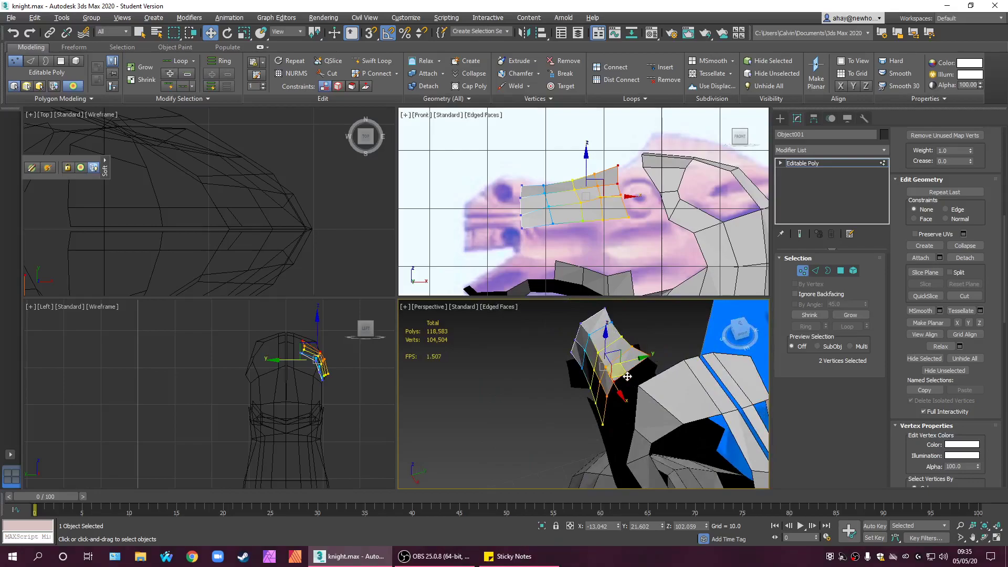
left_click_drag(629, 361, 638, 356)
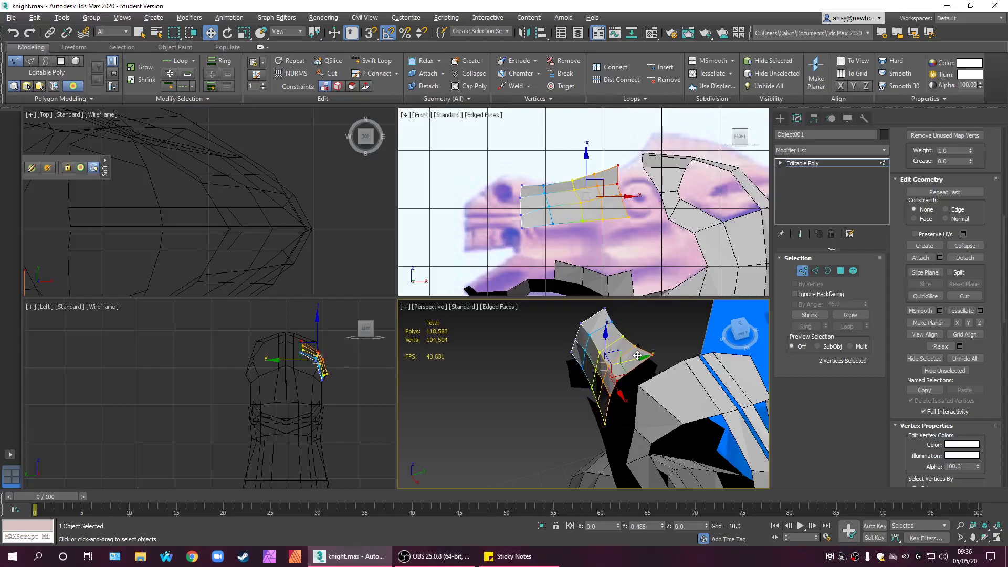
middle_click_drag(637, 356, 773, 387, "alt")
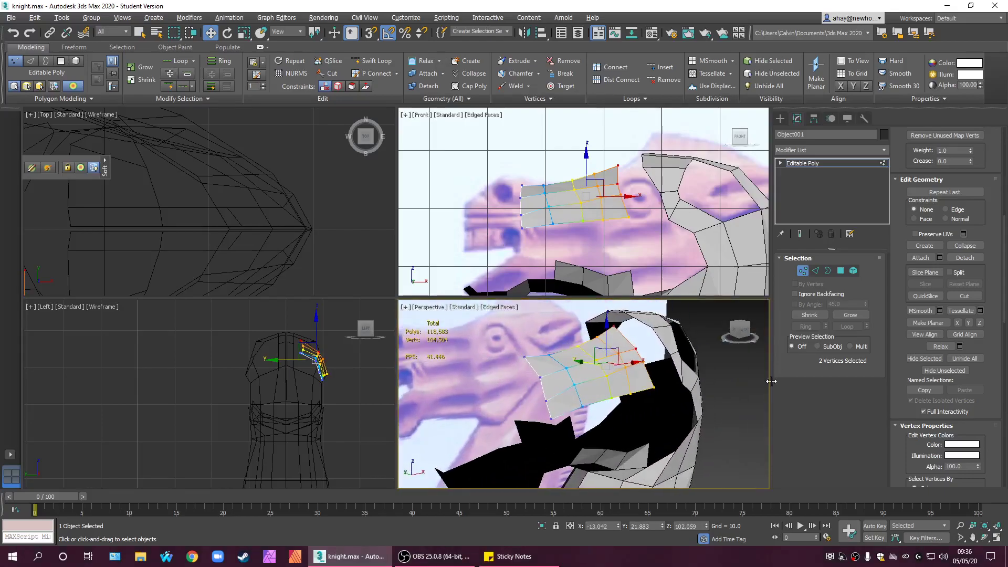
- Select the two vertex columns at the patch's muzzle end and move them inward toward the head's centreline
middle_click_drag(592, 240, 635, 242)
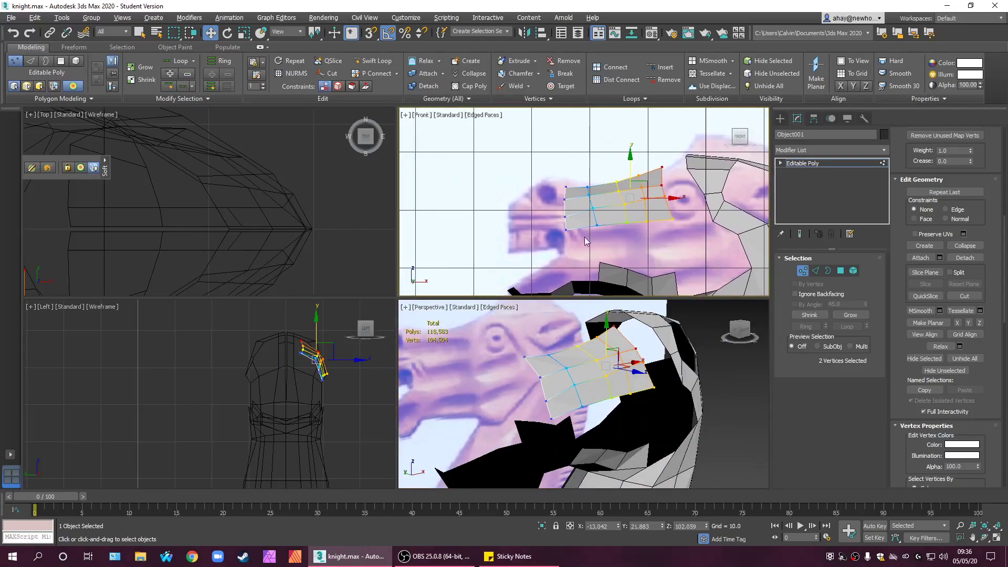
left_click_drag(530, 172, 601, 262)
right_click(334, 393)
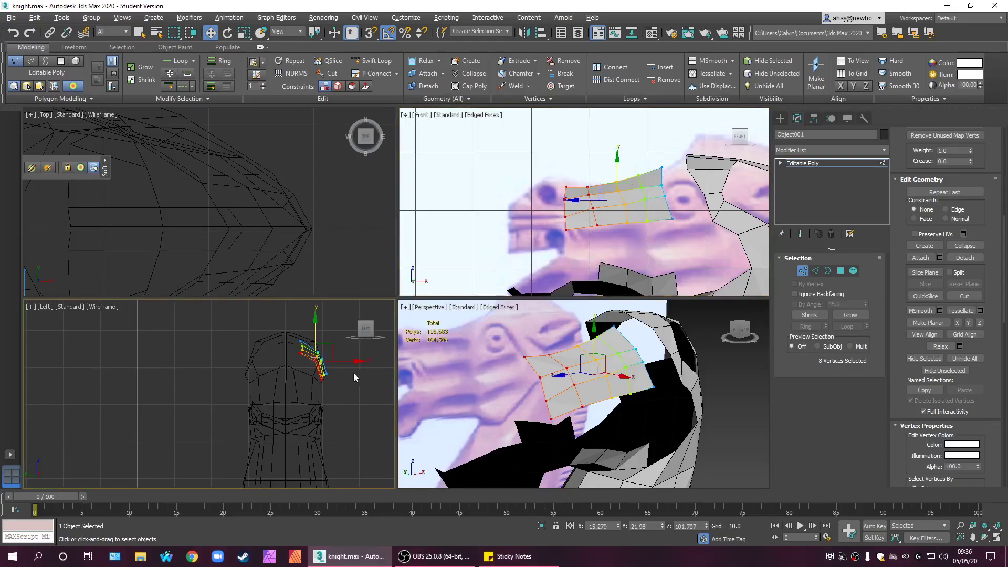
left_click_drag(348, 360, 339, 341)
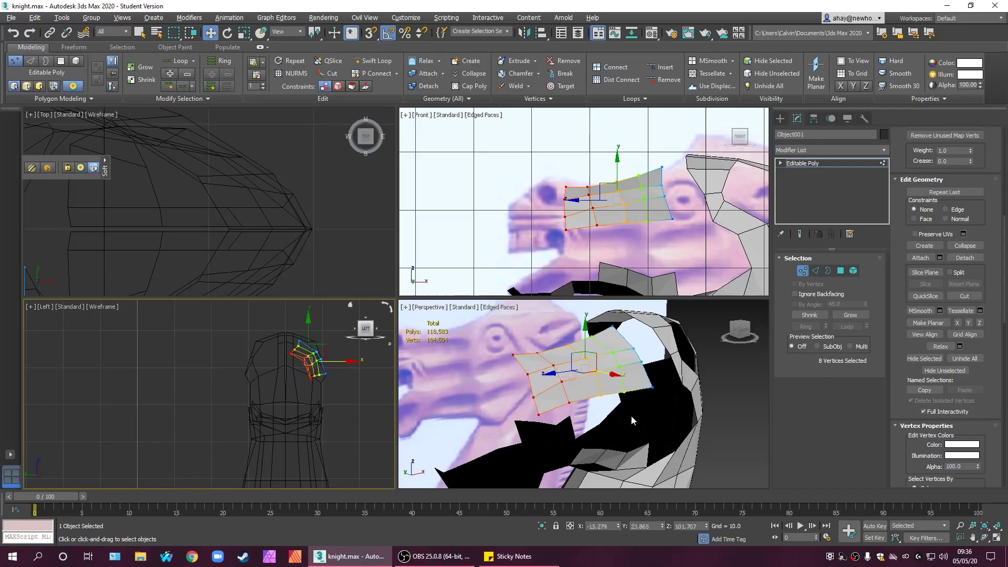
- Select the second-row vertex at the patch's eye-side end and turn off soft selection
left_click(687, 397)
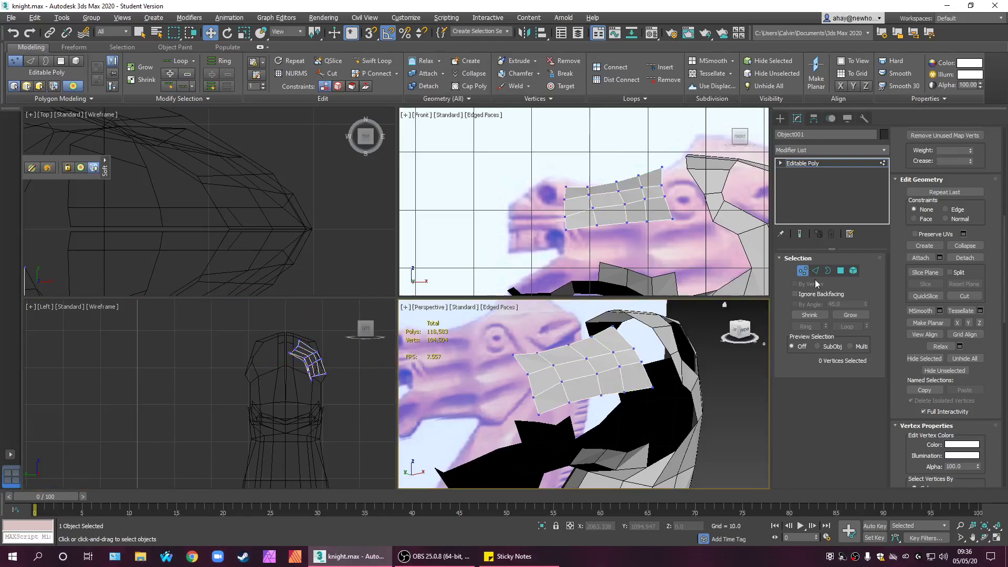
left_click(597, 359)
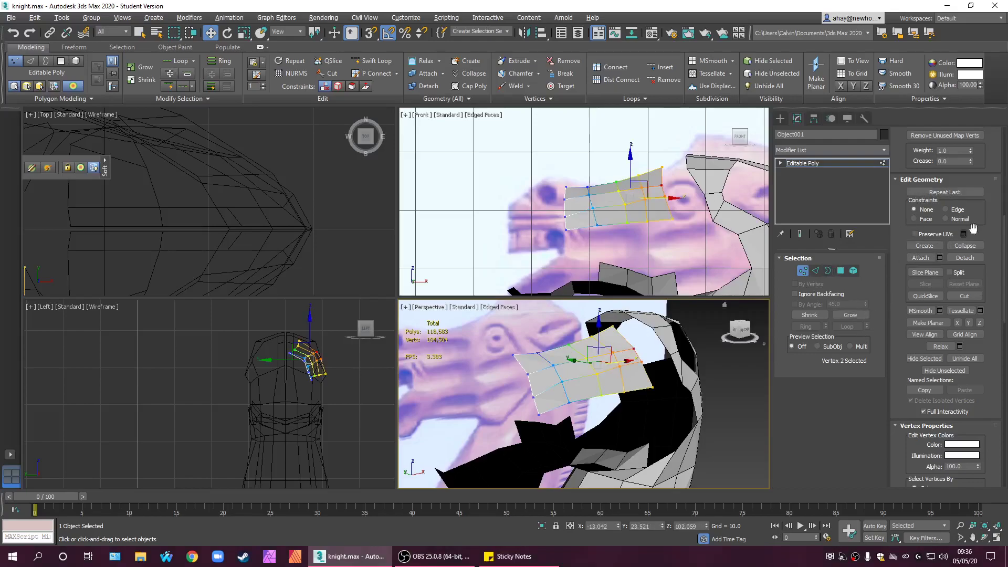
left_click_drag(1004, 316, 988, 173)
scroll(977, 168, "up", 5)
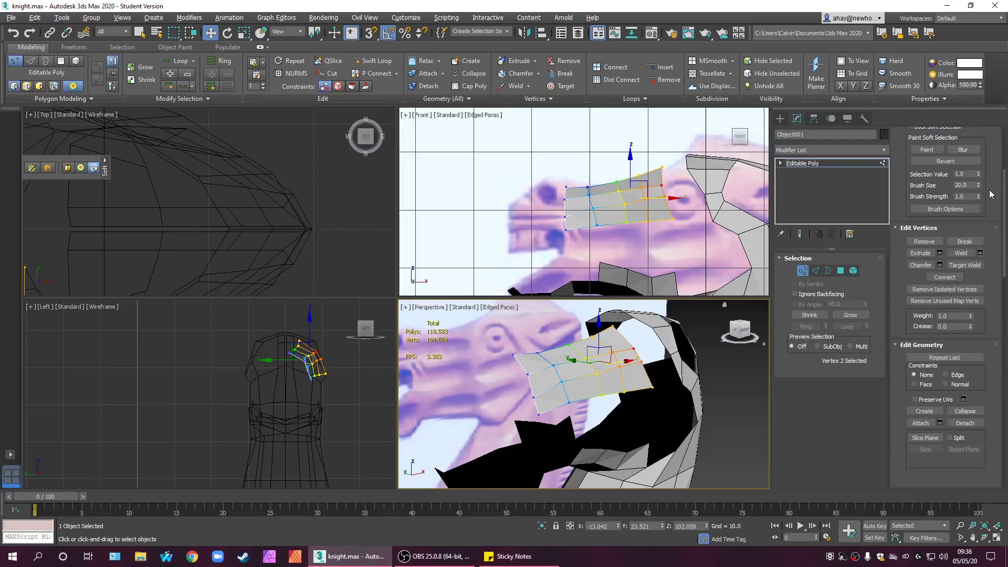
left_click(933, 145)
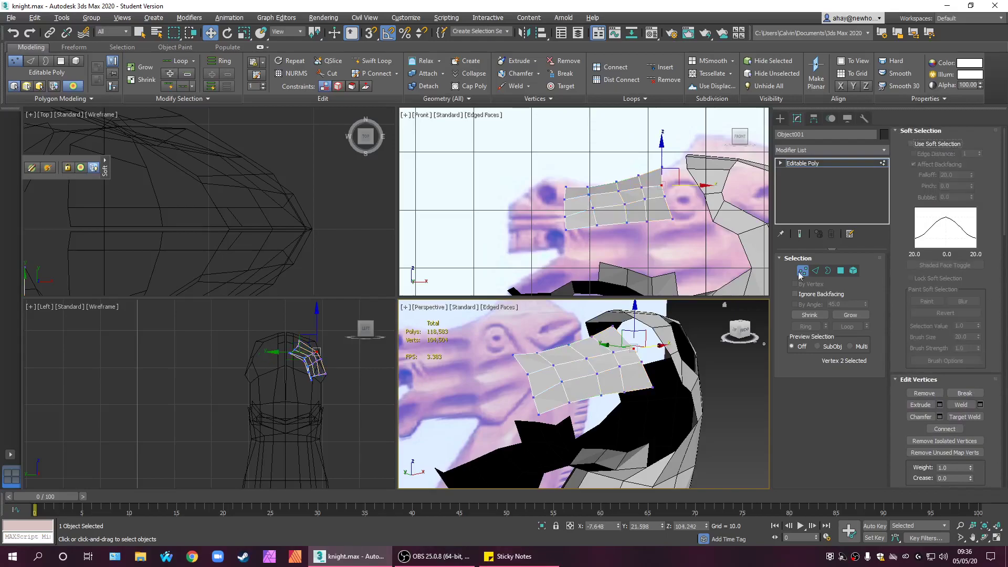
- Select all five second-row vertices of the muzzle patch and move them about 0.91 inward along Y and 0.70 up along Z
left_click(613, 352, "ctrl")
left_click(587, 358, "ctrl")
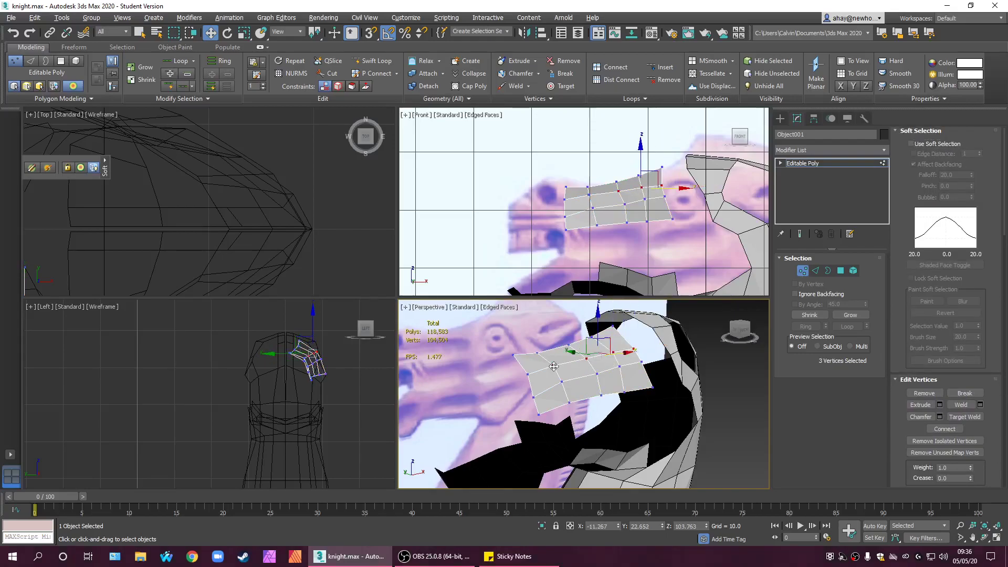
left_click(281, 373, "ctrl")
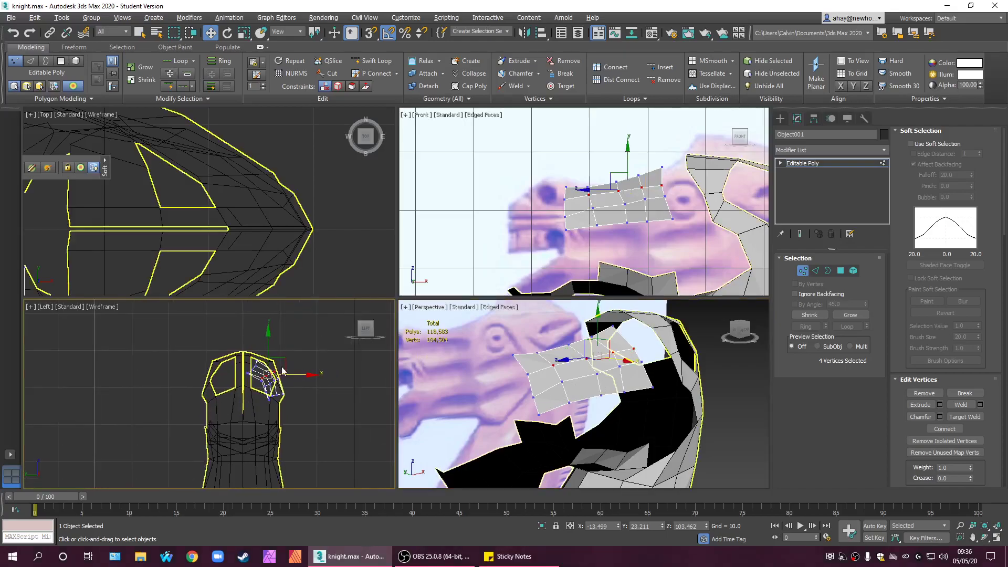
scroll(282, 372, "up", 2)
left_click_drag(270, 361, 274, 353)
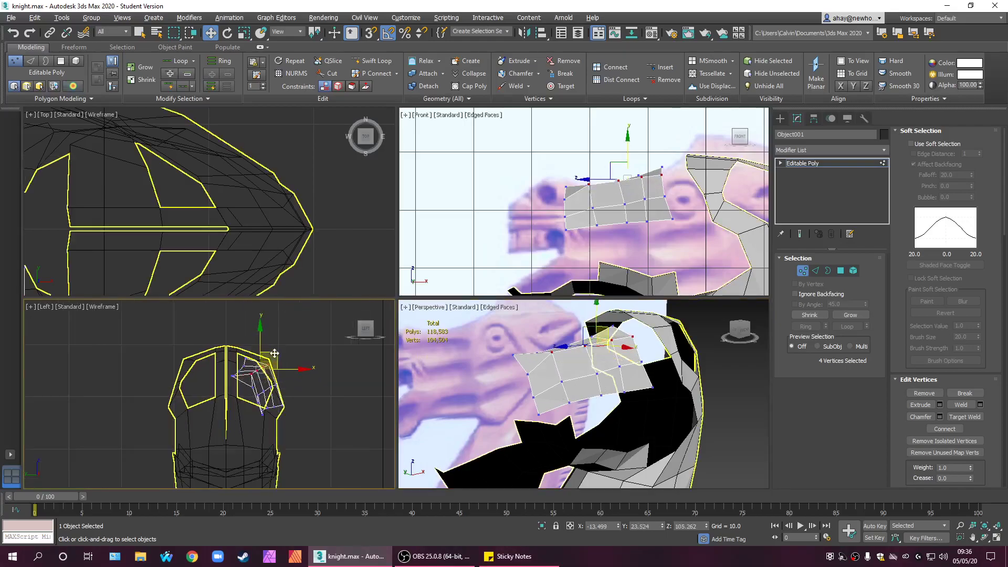
left_click(528, 374, "ctrl")
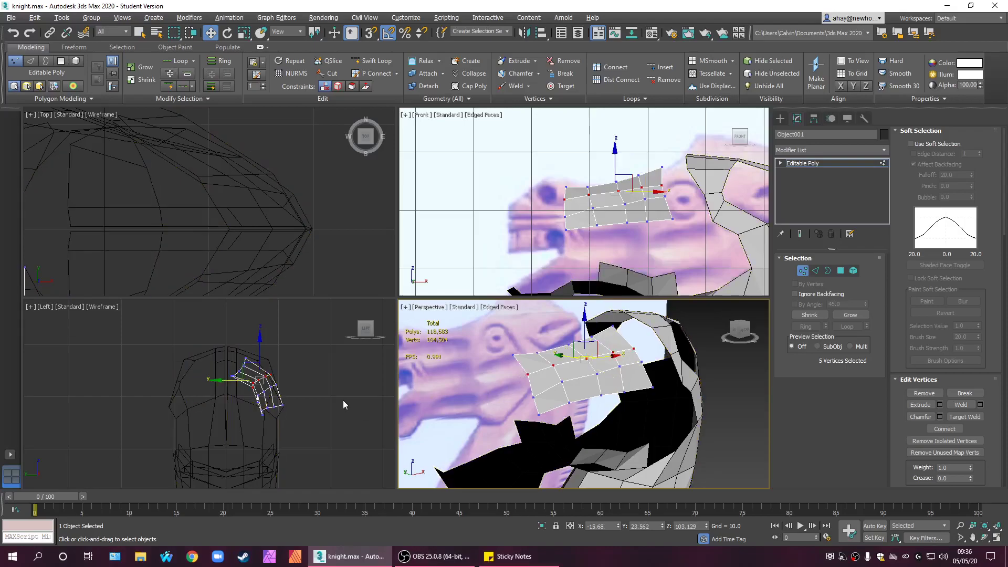
left_click(259, 377)
left_click_drag(279, 364, 268, 355)
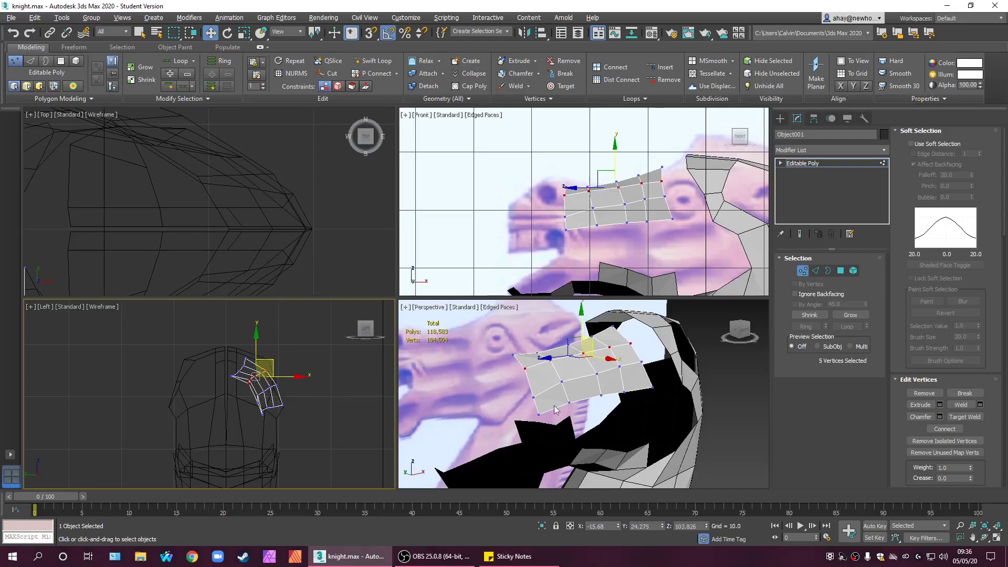
- Select the patch's five top-edge vertices and move them about 2.14 inward along Y to the head's centreline
left_click(591, 410)
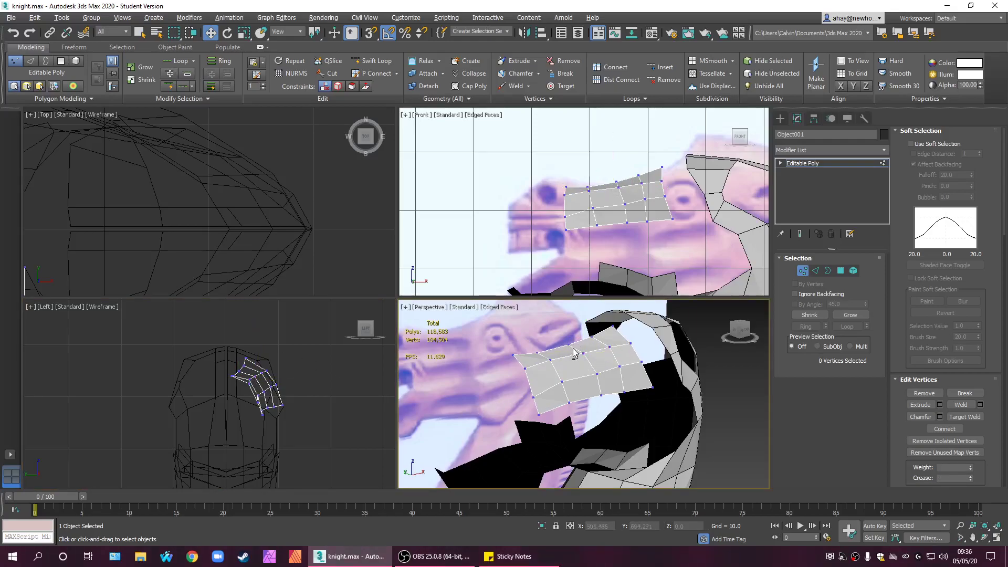
middle_click_drag(571, 348, 515, 307, "alt")
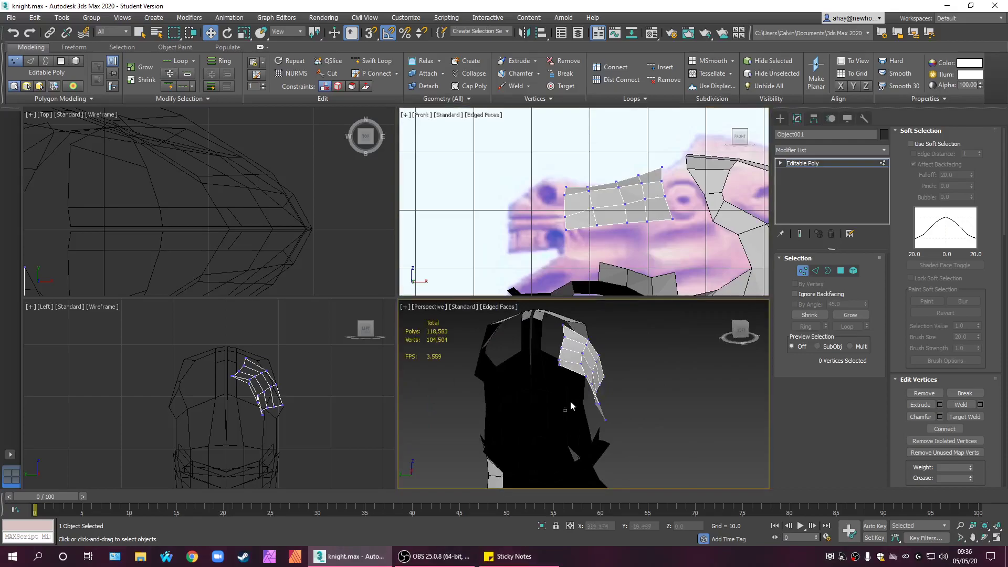
left_click_drag(571, 384, 533, 377)
key("ctrl+z")
middle_click_drag(576, 389, 558, 392, "alt")
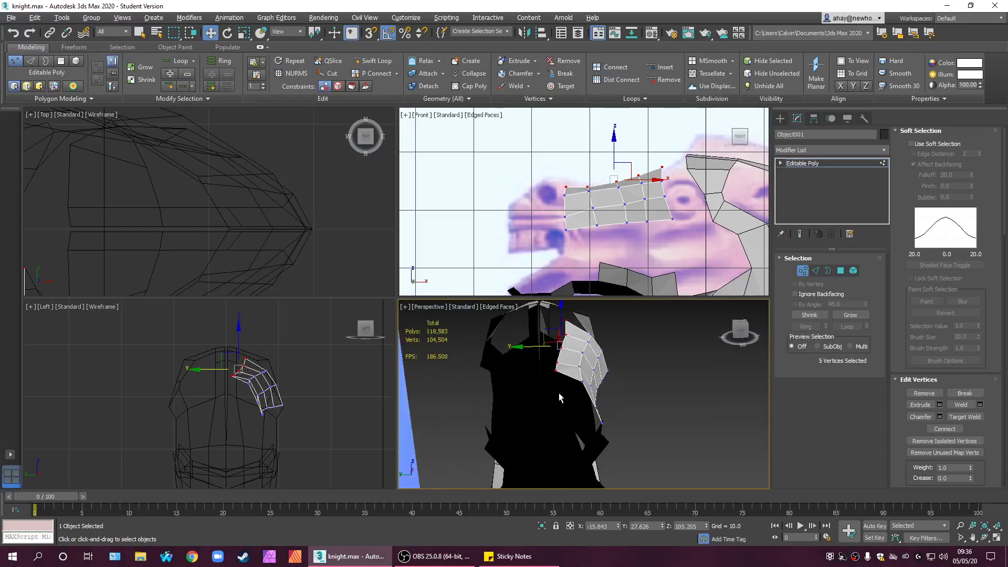
middle_click(291, 408)
key("alt+w")
scroll(439, 436, "up", 5)
left_click_drag(442, 293, 21, 303)
- Try scaling the top-edge vertices flat along the centreline and narrowing the second row's spread, and undo both changes
key("r")
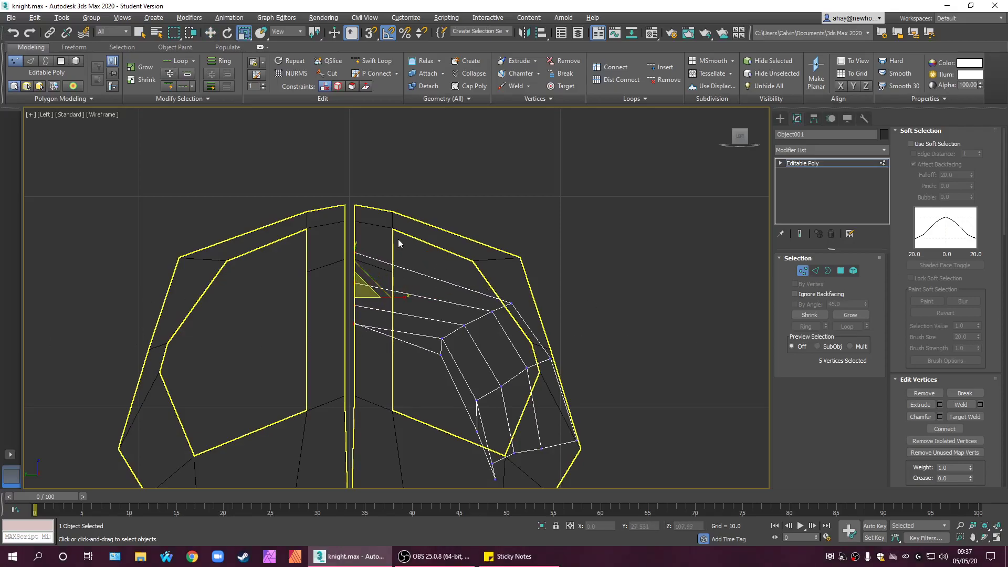
left_click_drag(528, 370, 518, 362)
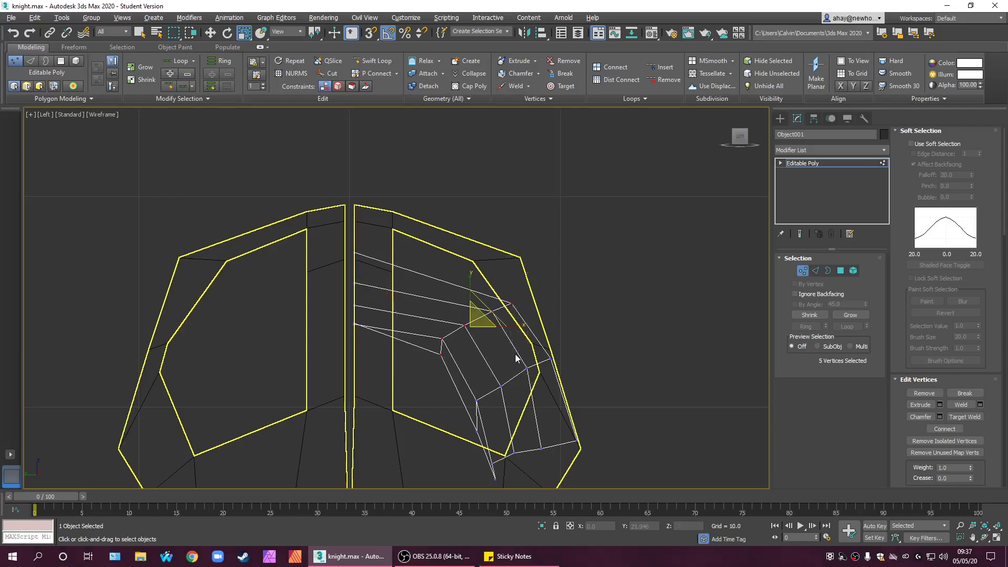
left_click_drag(514, 325, 507, 344)
key("e")
key("w")
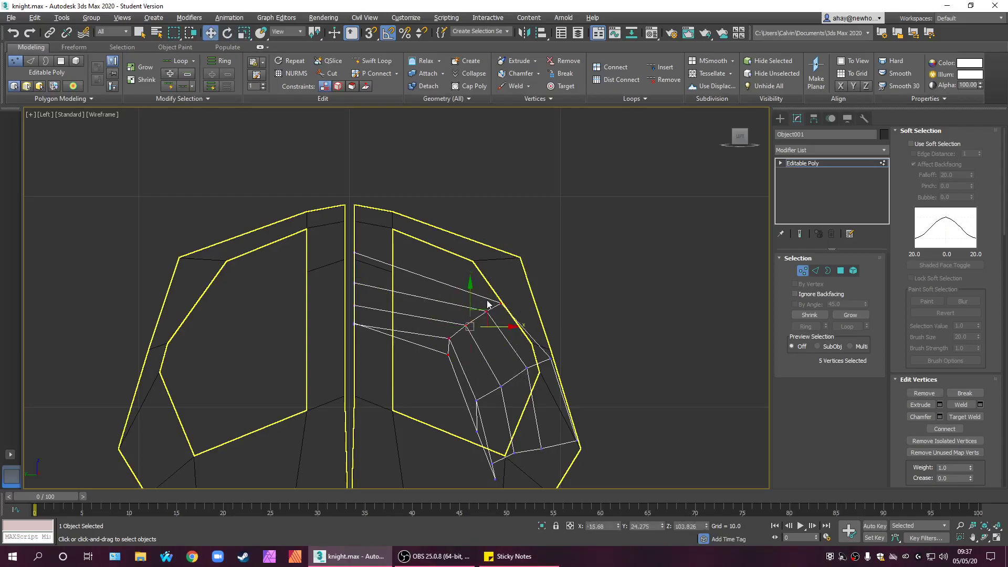
left_click_drag(485, 312, 461, 328)
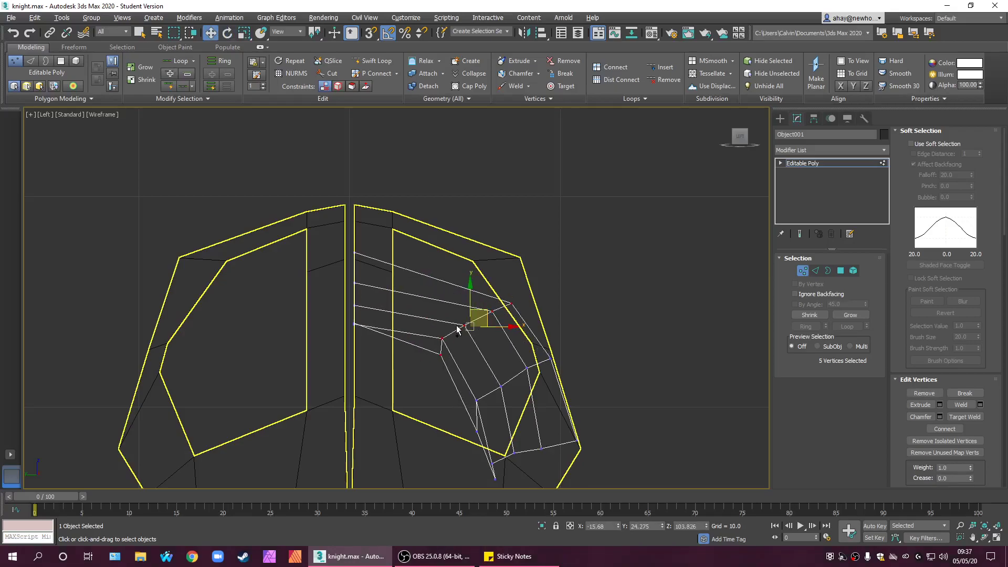
key("ctrl+z")
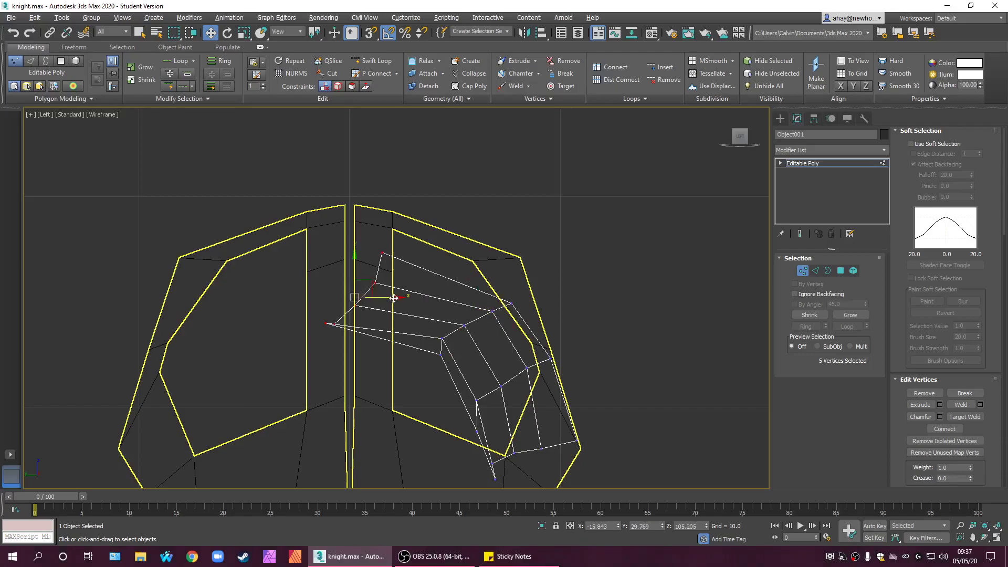
- Narrow the top-edge vertices' horizontal spread by scaling and reposition them farther outward from the head's centreline
left_click_drag(373, 285, 389, 298)
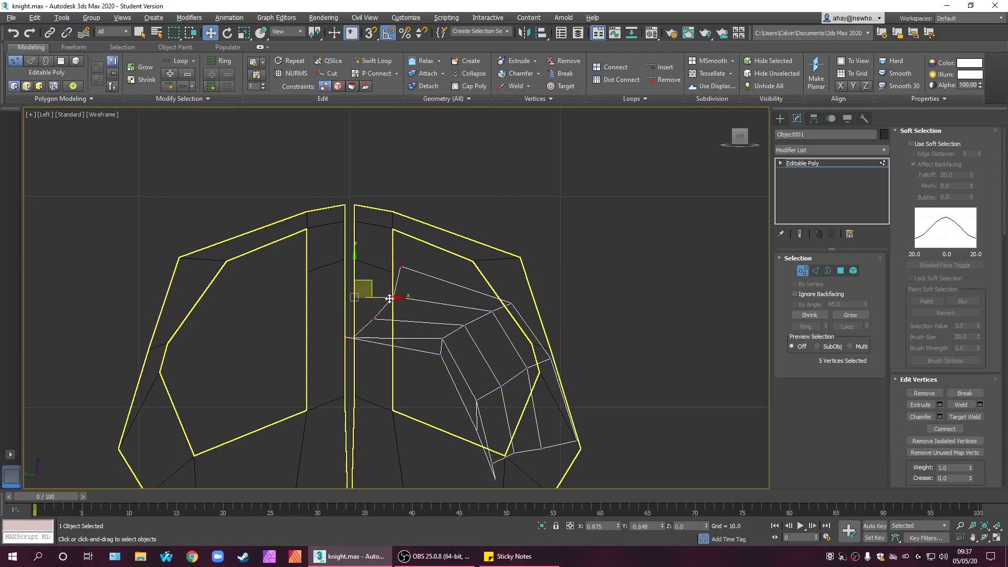
key("r")
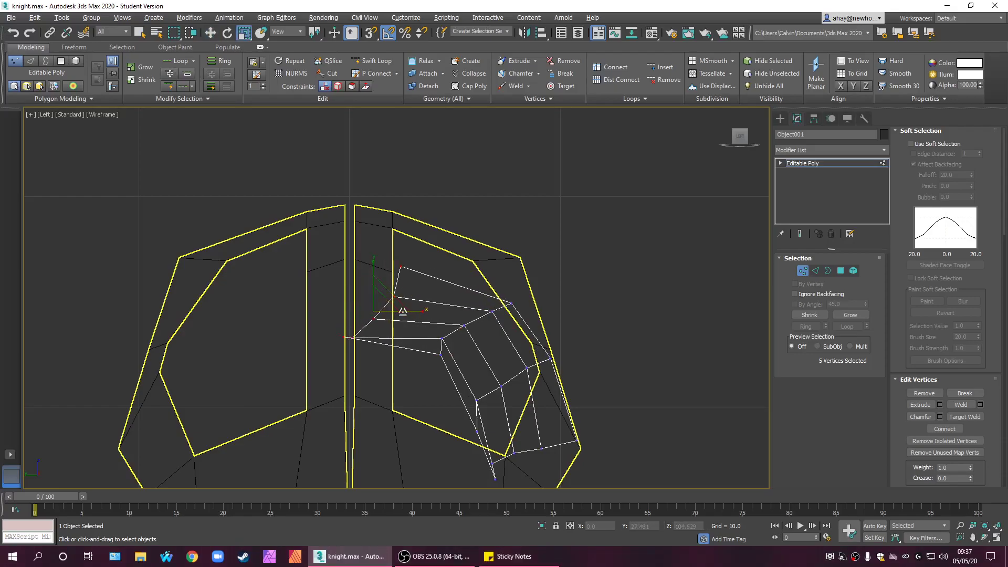
left_click_drag(410, 308, 370, 299)
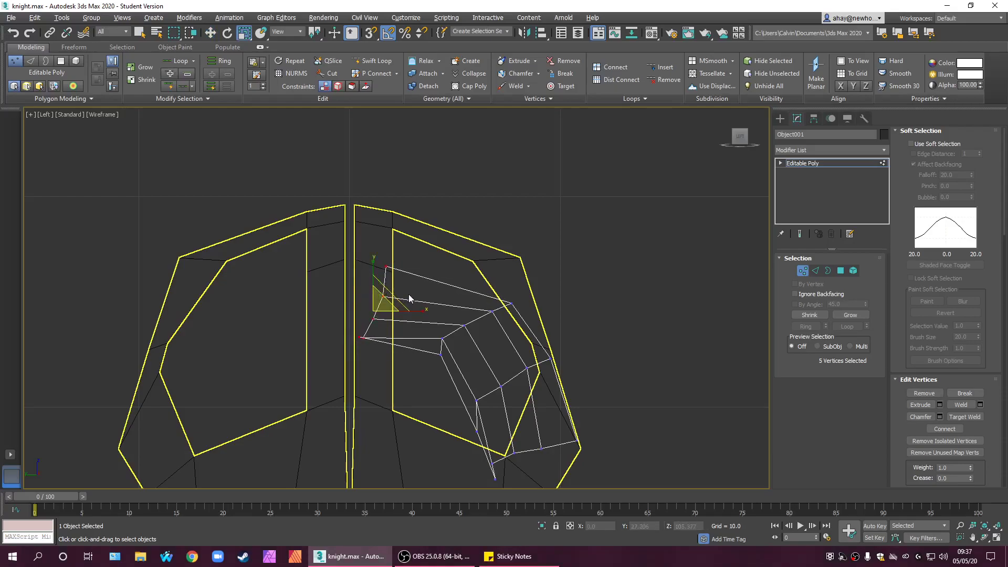
left_click_drag(371, 260, 371, 275)
key("e")
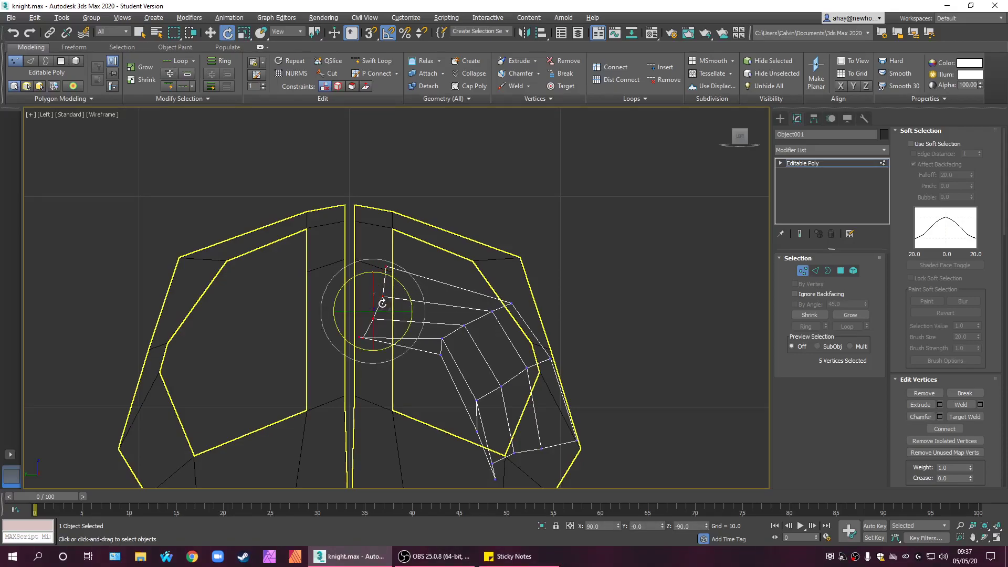
key("w")
left_click_drag(391, 300, 413, 286)
- Select the five second-row vertices, scale them closer together horizontally and move them about 0.75 inward along Y and 0.15 up
left_click_drag(500, 315, 492, 329)
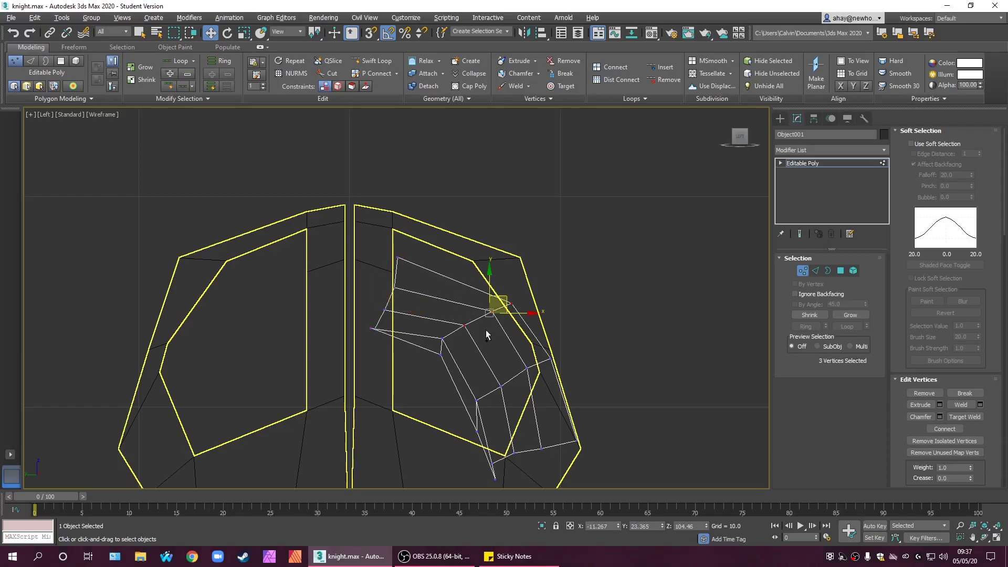
left_click_drag(453, 363, 425, 317, "ctrl")
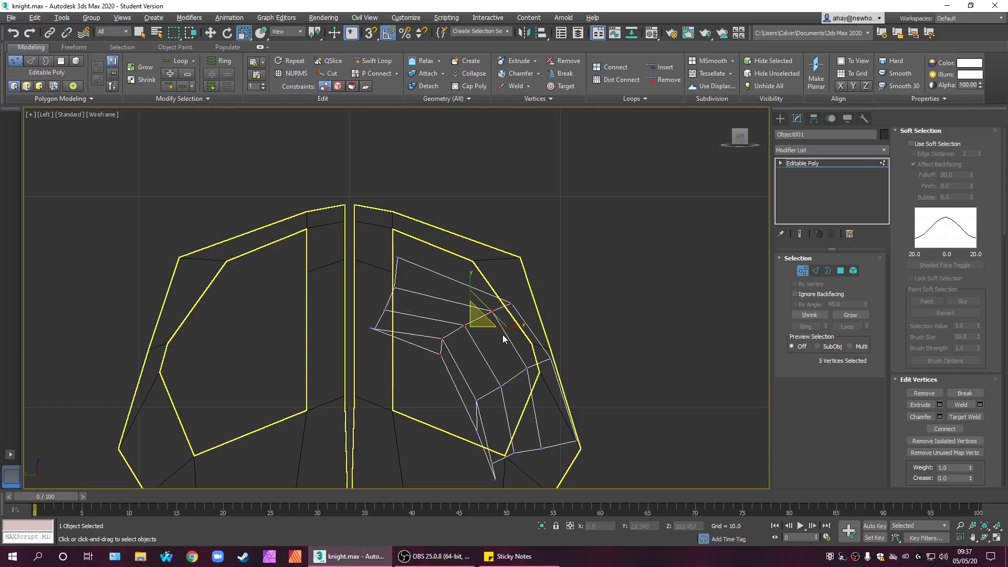
left_click_drag(510, 329, 447, 293)
key("w")
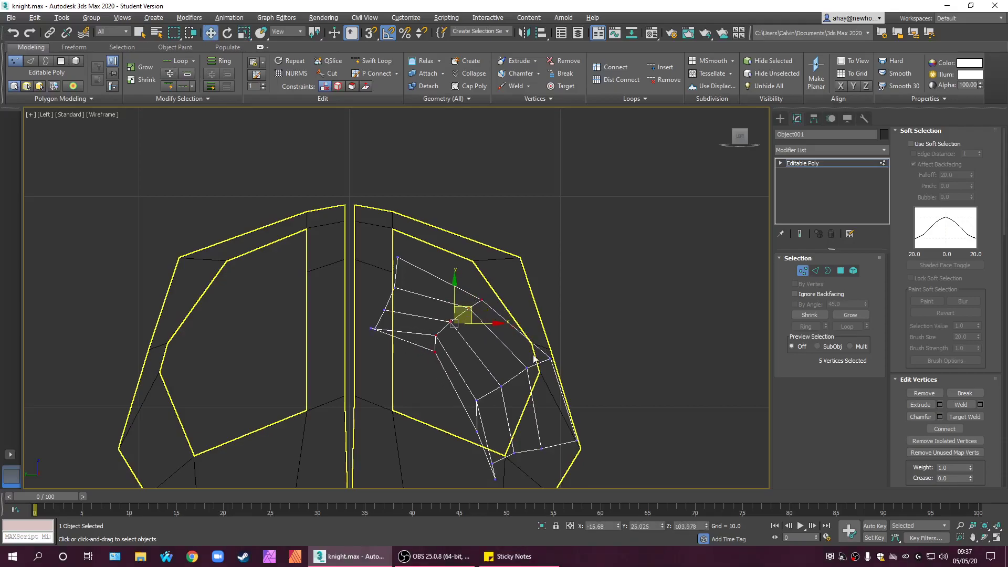
- Maximize the Front view around the muzzle patch and turn on see-through display to compare it with the reference image
key("alt+w")
scroll(647, 237, "up", 2)
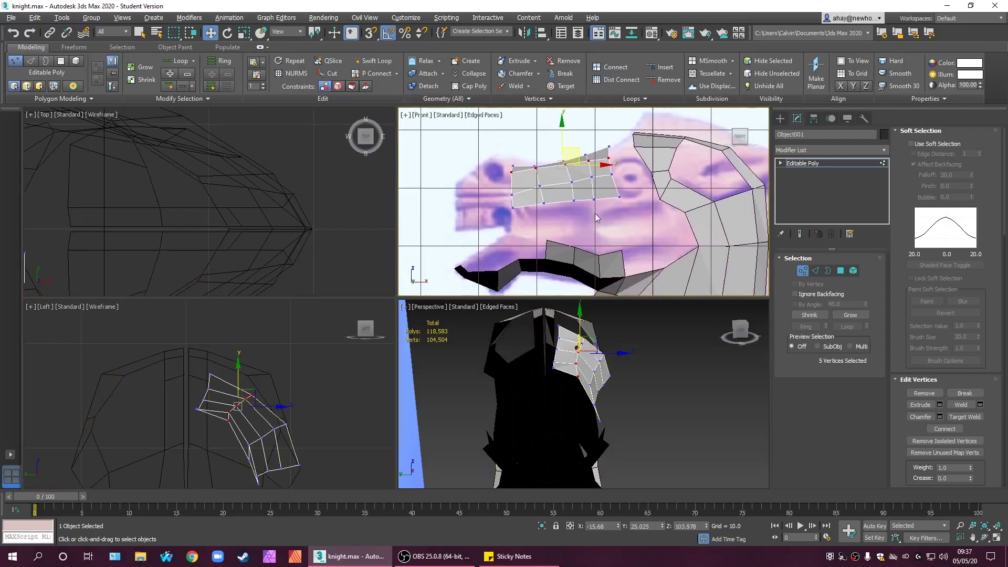
key("alt+w")
scroll(449, 239, "up", 2)
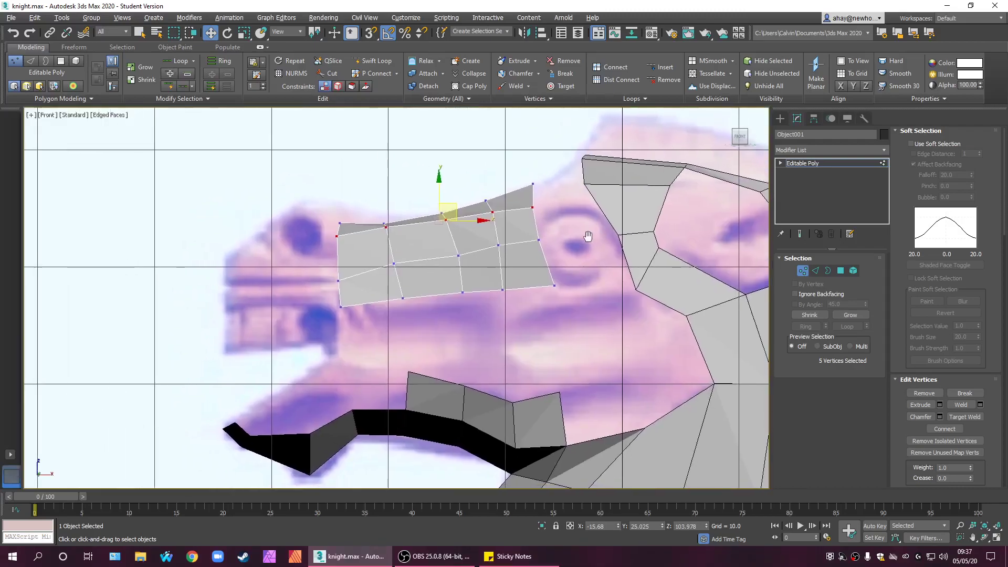
key("alt+x")
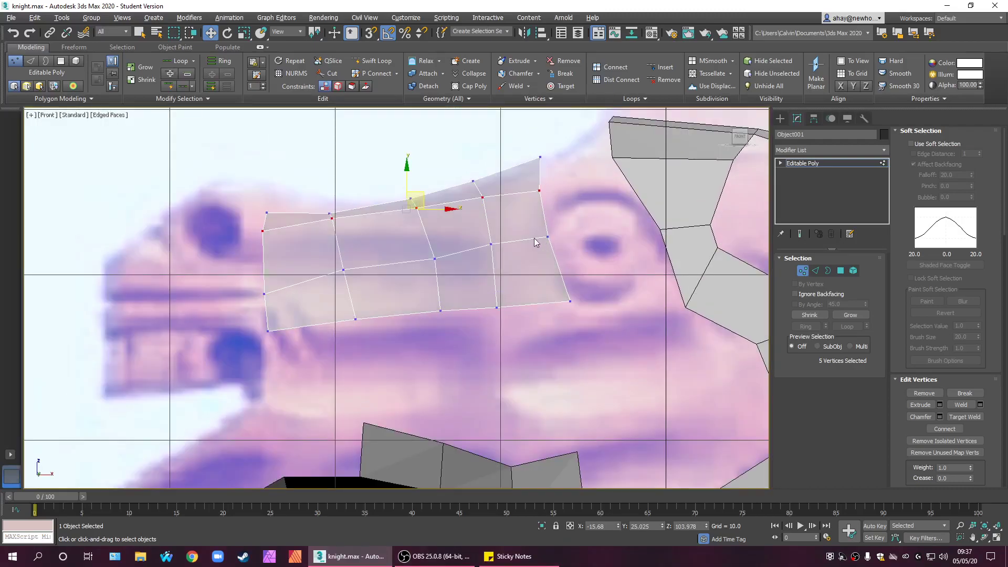
mouse_move(528, 234)
middle_mouse_down()
mouse_move(543, 236)
mouse_move(532, 245)
middle_mouse_up()
scroll(529, 270, "up", 2)
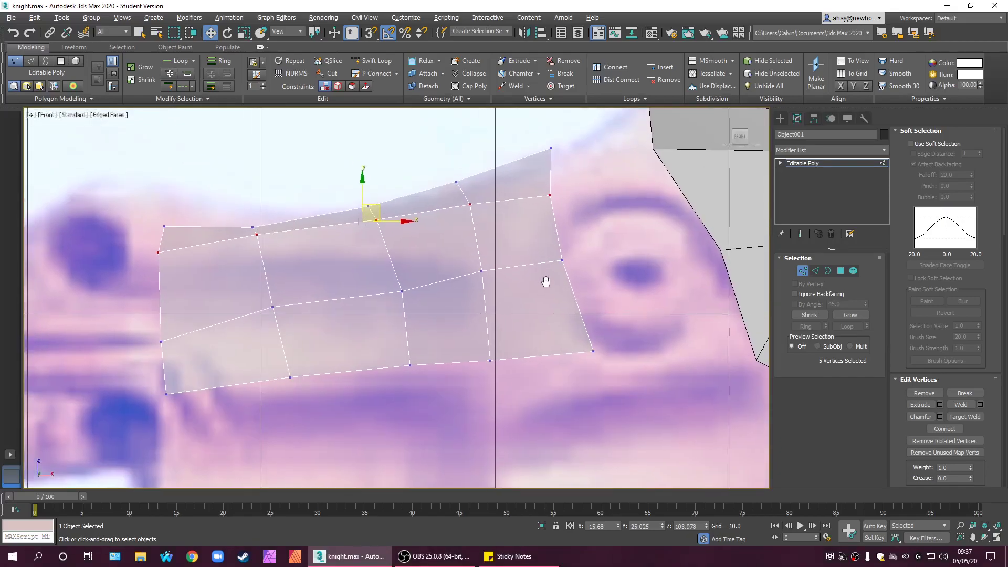
- Lower the five vertices of the second row of the horse's snout patch in the front view
left_click(581, 224)
left_click_drag(580, 192, 370, 217)
left_click_drag(255, 241, 255, 232, "ctrl")
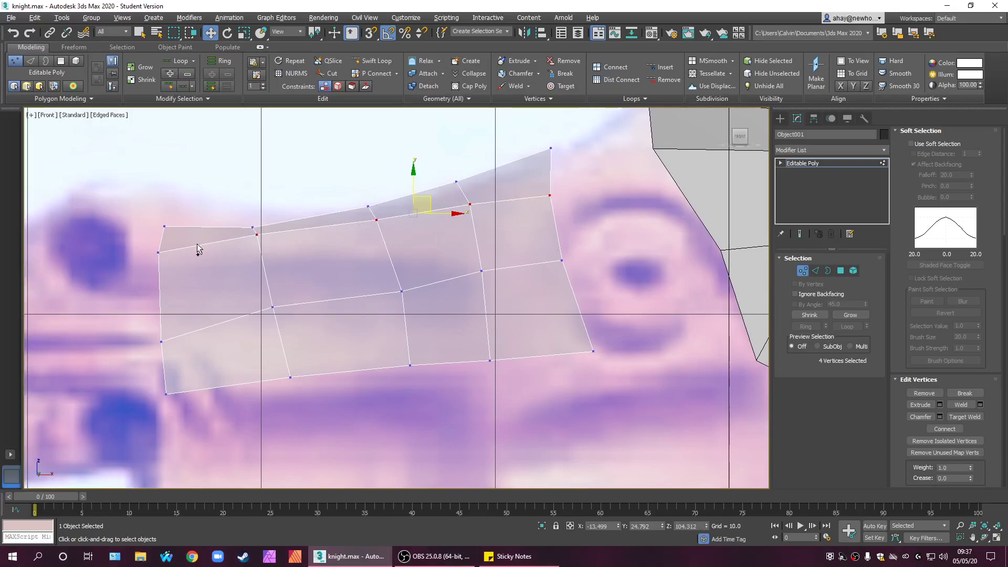
left_click_drag(182, 269, 182, 269, "ctrl")
left_click_drag(363, 190, 358, 213)
left_click(476, 279)
middle_click_drag(517, 298, 528, 299)
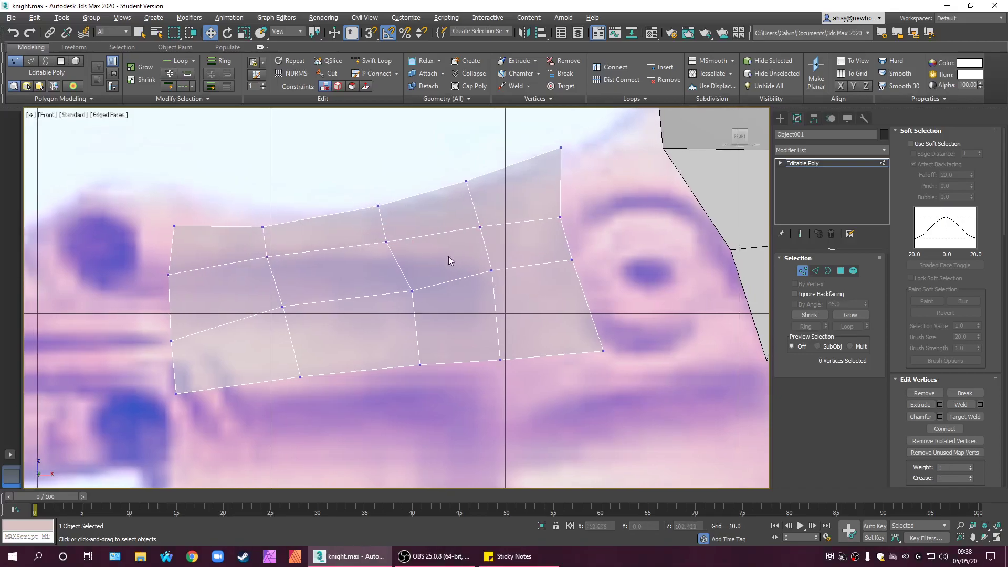
- Nudge the middle vertex of the snout patch's second row slightly down and toward the eye
left_click(386, 242)
left_click_drag(407, 238, 414, 245)
left_click(480, 226)
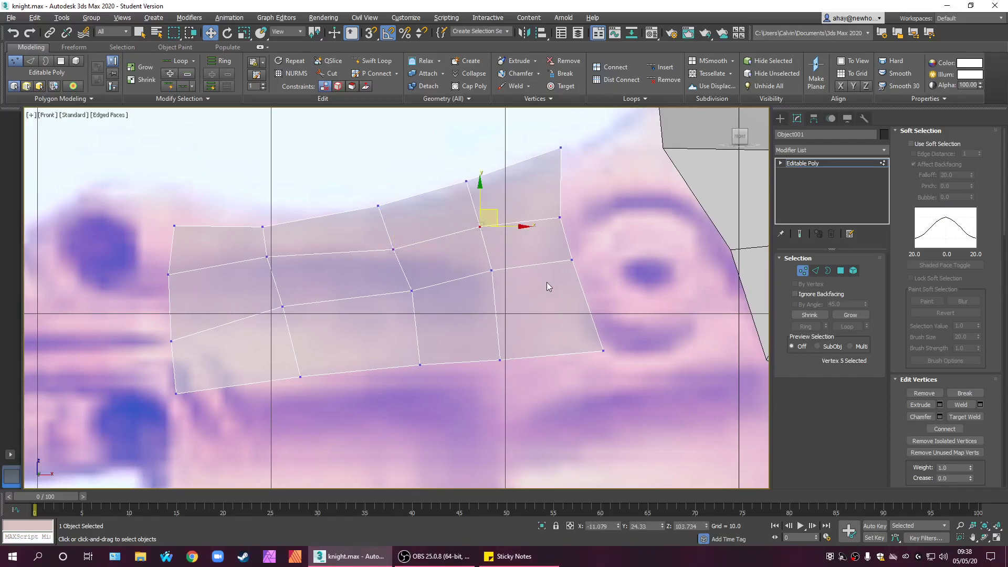
scroll(550, 288, "down", 4)
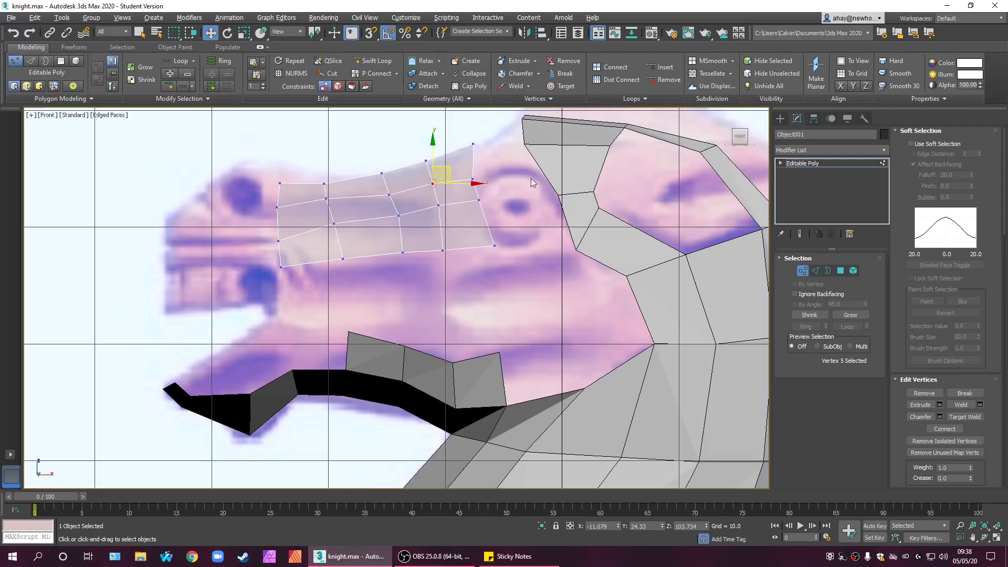
scroll(474, 236, "up", 5)
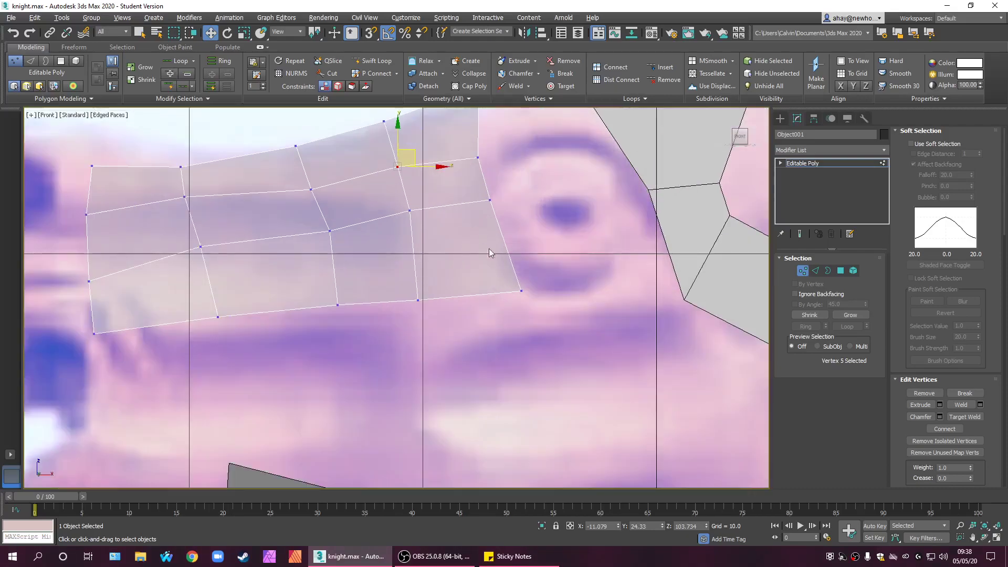
- Lower the second and middle vertices of the snout patch's third row in the front view
left_click_drag(467, 204, 474, 235)
left_click(410, 211, "ctrl")
key("alt+w")
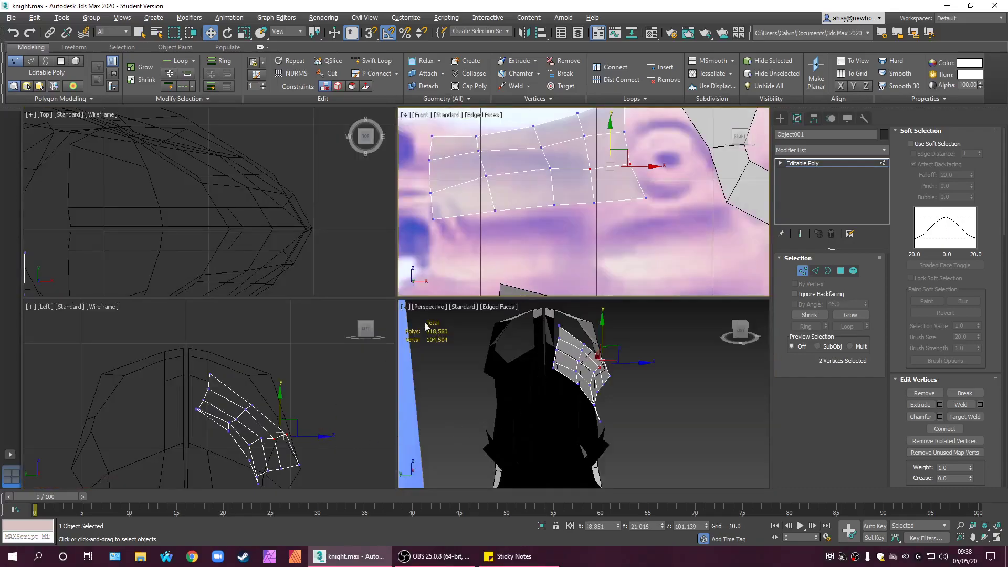
left_click_drag(565, 160, 482, 185)
left_click_drag(519, 141, 518, 179)
left_click(310, 441)
- Move the second vertex of the snout patch's second row slightly down and toward the eye
scroll(337, 429, "down", 3)
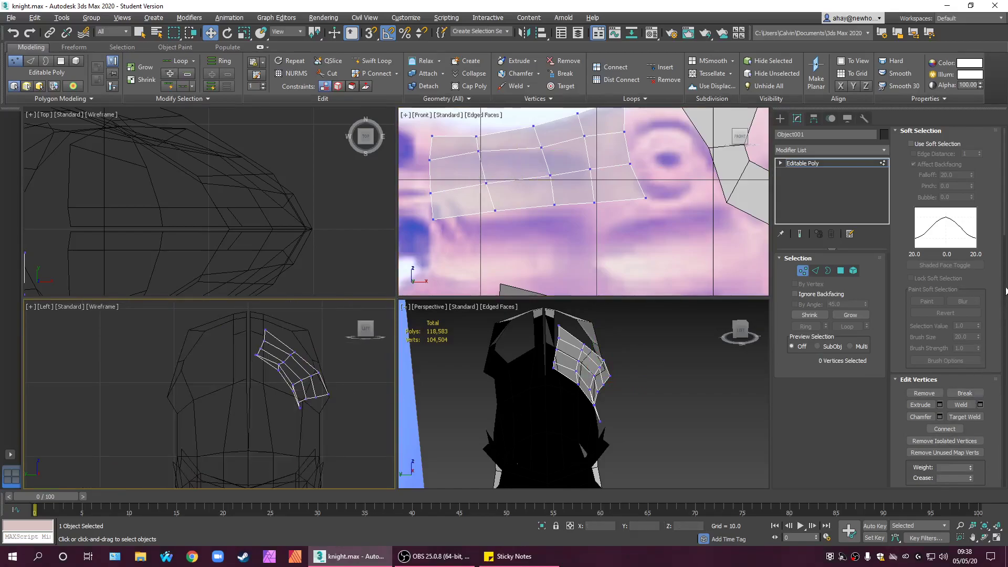
scroll(1002, 302, "down", 5)
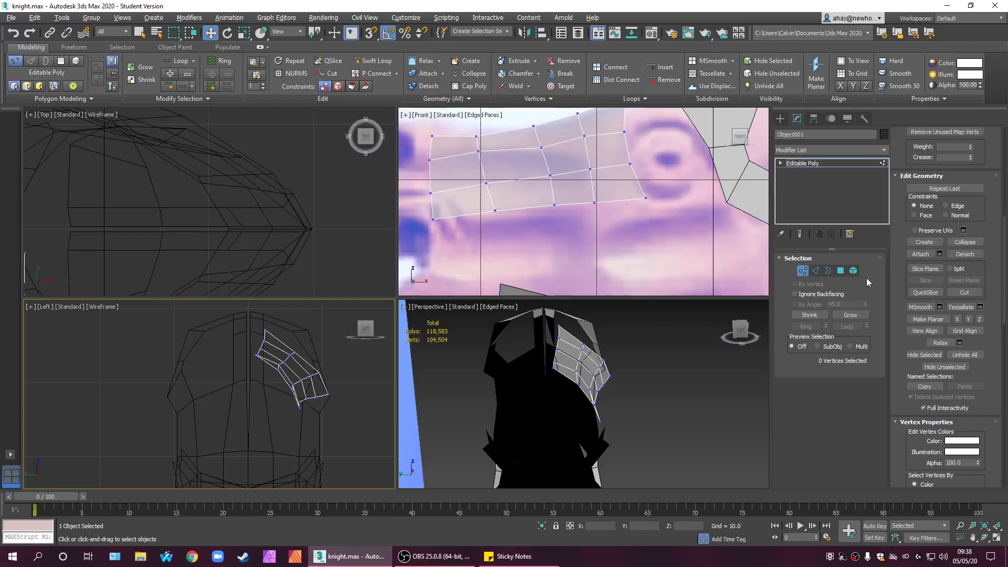
middle_click_drag(654, 399, 568, 399, "alt")
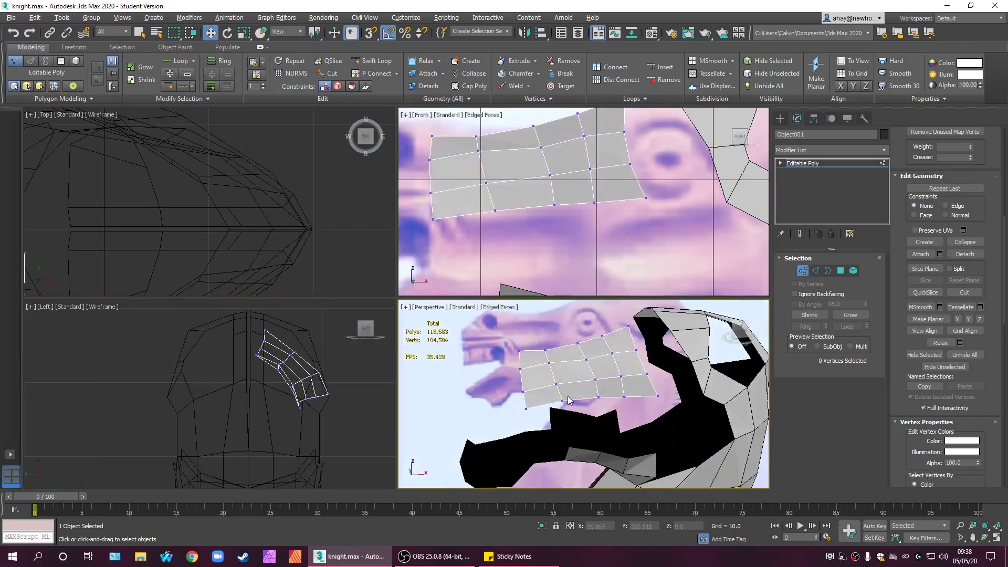
middle_click_drag(580, 189, 611, 229)
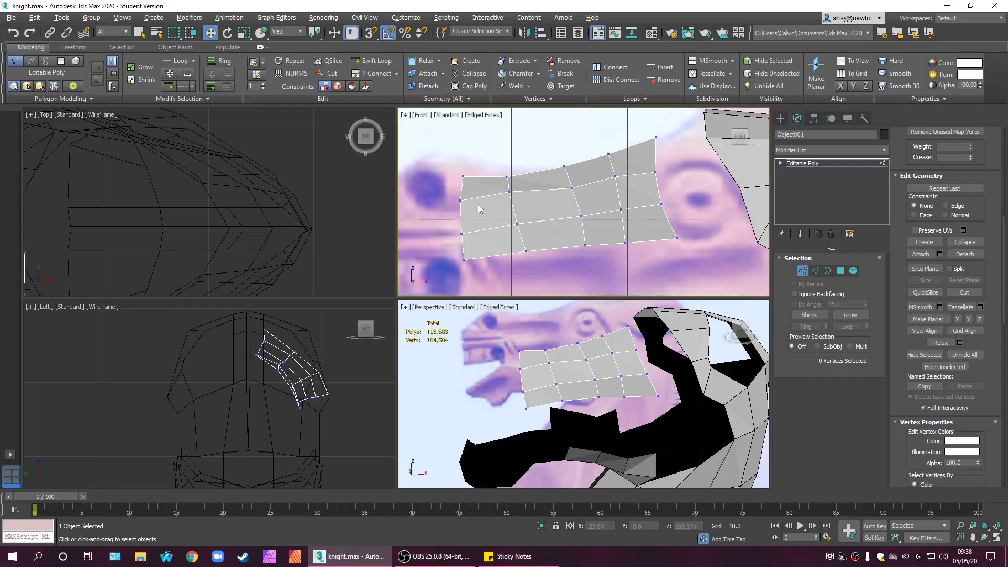
left_click(510, 193)
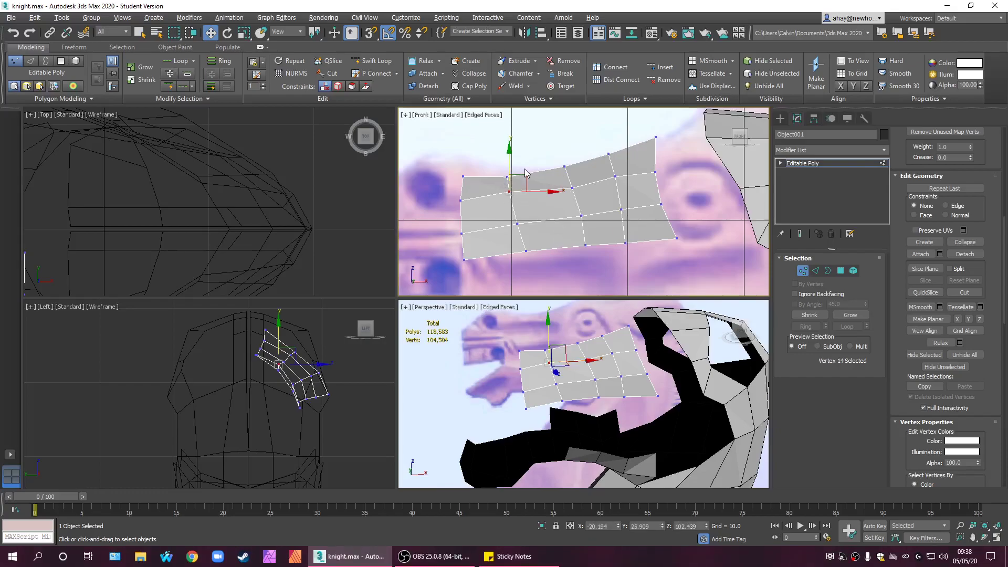
left_click_drag(526, 176, 529, 179)
left_click(574, 211)
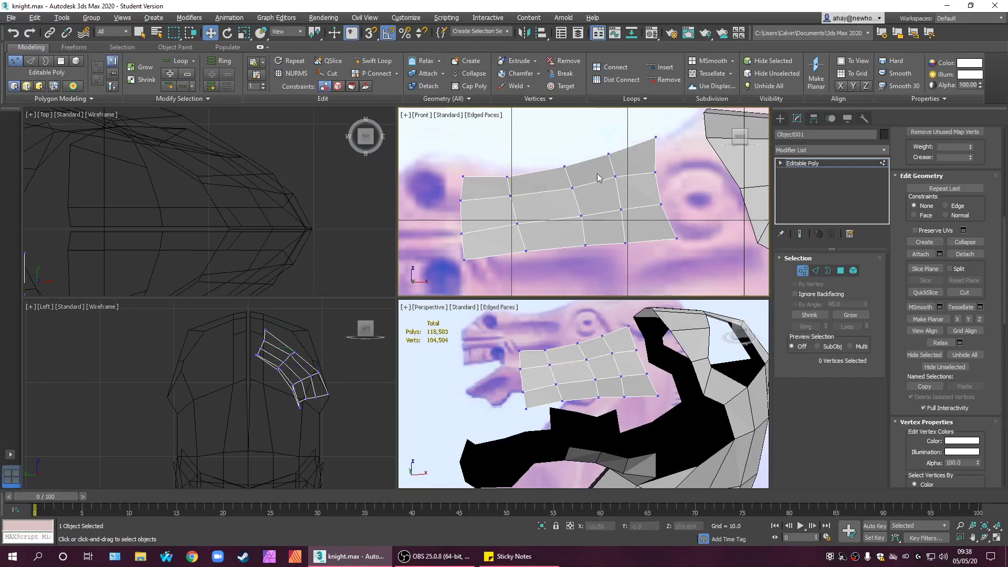
- Pull the outermost vertex of the snout patch slightly inward in the left view
key("alt+w")
middle_click_drag(512, 251, 569, 257)
key("alt+w")
middle_click_drag(322, 392, 284, 360)
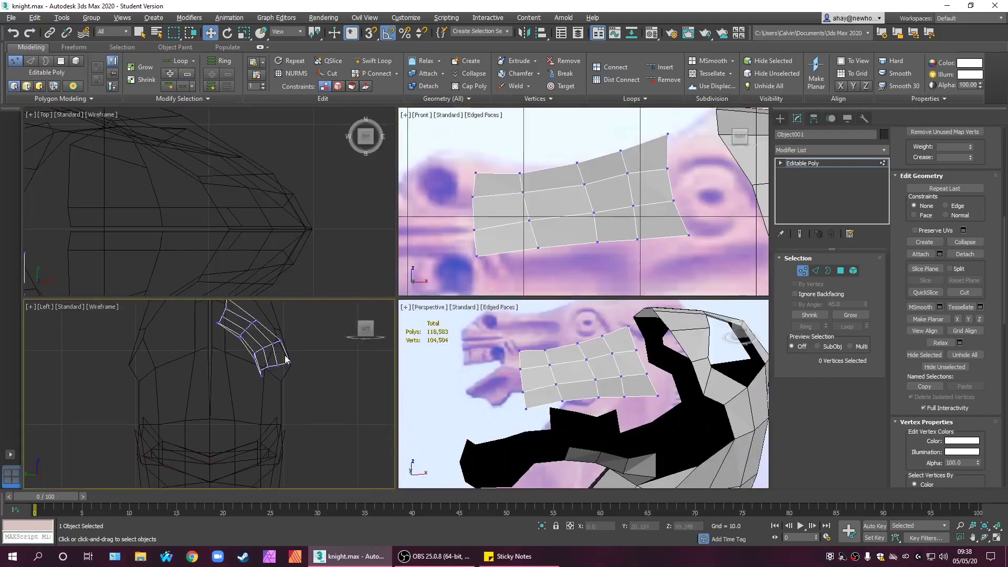
left_click_drag(281, 357, 319, 362)
left_click(589, 405)
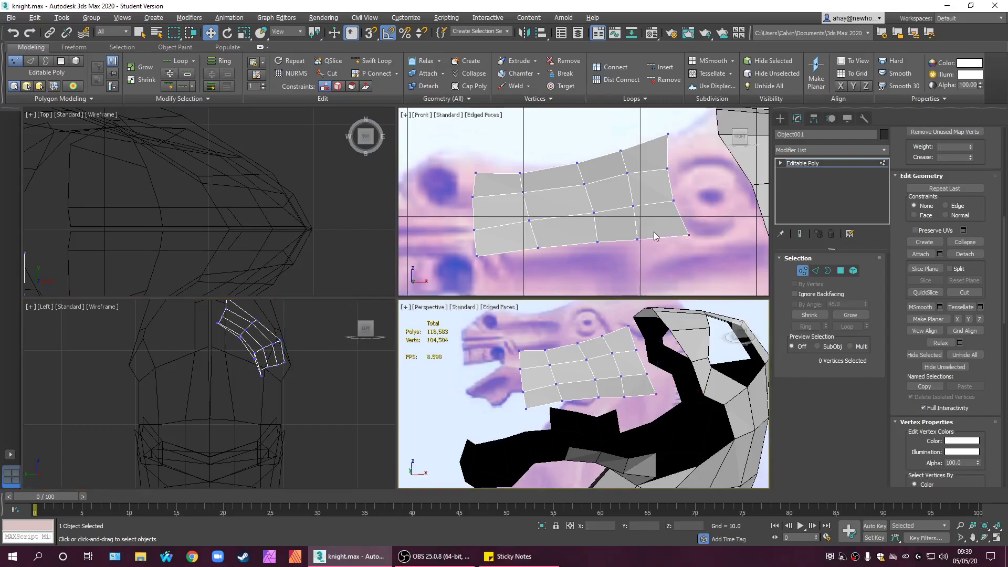
- Make the patch see-through and lower the three top-edge vertices nearest the eye to follow the nose bridge outline
scroll(658, 237, "down", 4)
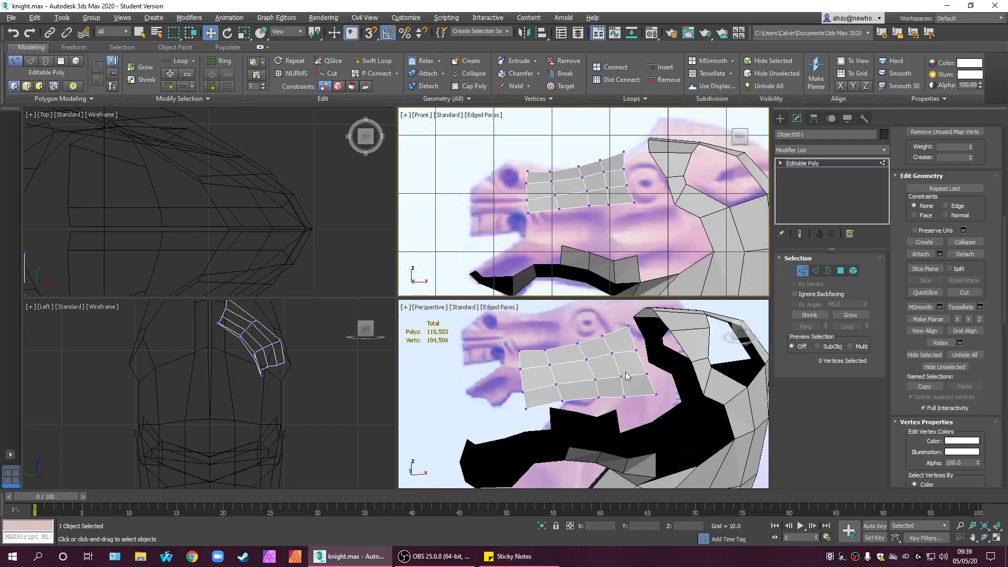
key("alt+w")
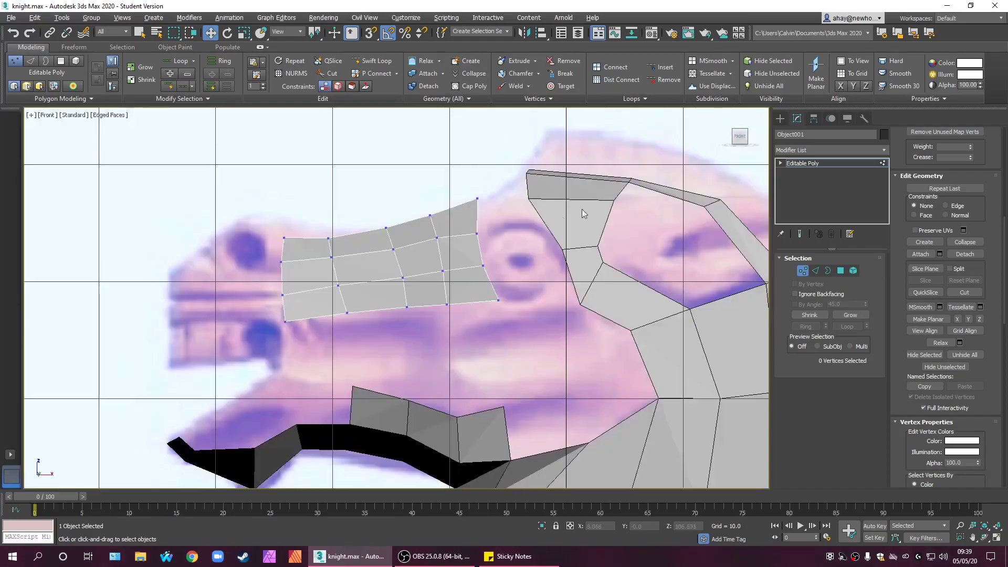
scroll(501, 231, "up", 4)
left_click_drag(503, 184, 579, 241)
key("alt+x")
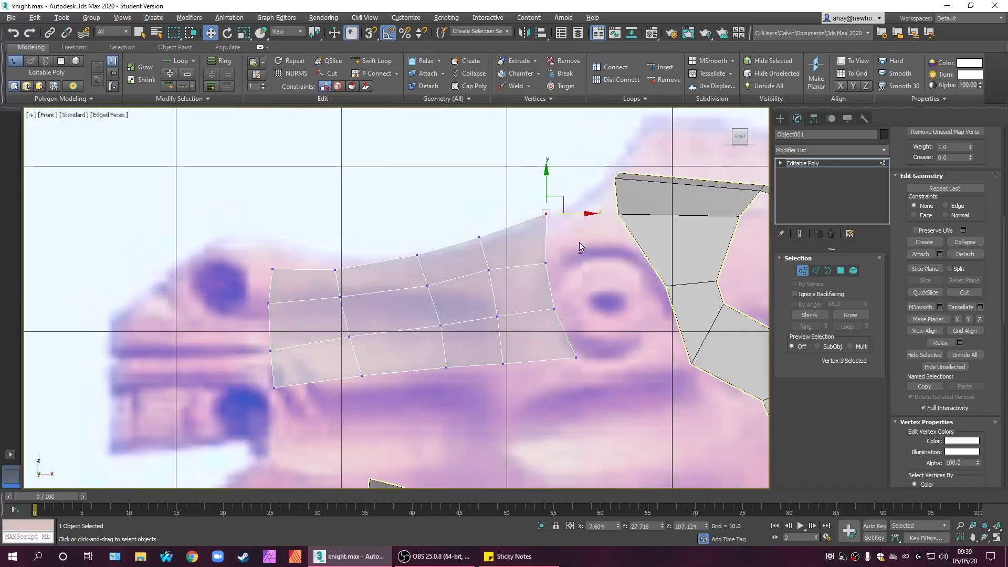
left_click_drag(549, 199, 546, 215)
left_click_drag(455, 217, 508, 259)
left_click_drag(494, 225, 499, 237)
left_click_drag(417, 238, 427, 256)
left_click(375, 253)
middle_click_drag(375, 253, 479, 263)
- Lower the fourth vertex of the snout patch's second row slightly, undoing any further move
left_click(591, 255)
left_click_drag(603, 240, 605, 255)
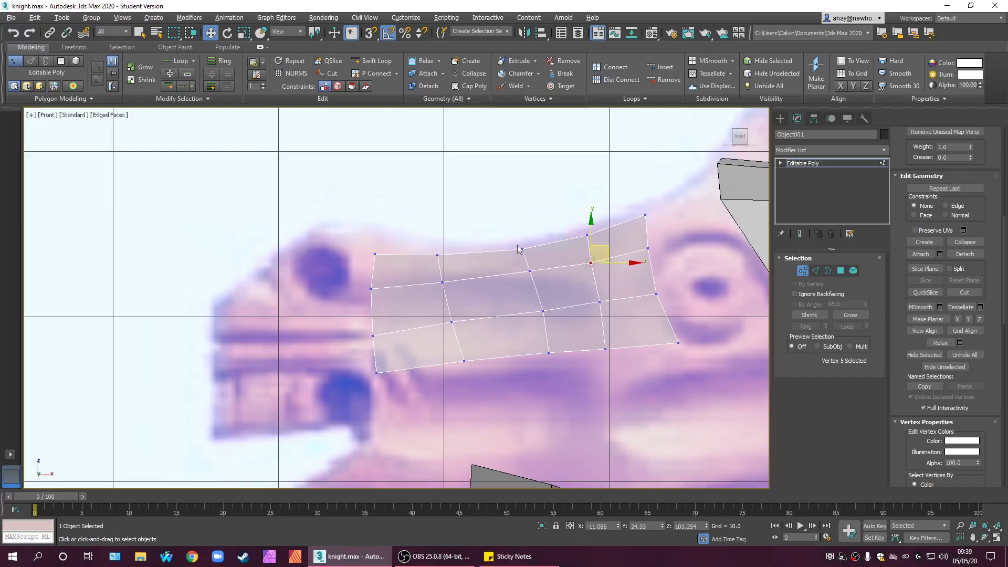
left_click_drag(610, 247, 608, 232)
key("ctrl+z")
- Raise the nostril-side end vertices of the second and third rows and the third row's second vertex
left_click_drag(459, 297, 457, 294)
left_click_drag(371, 278, 399, 306)
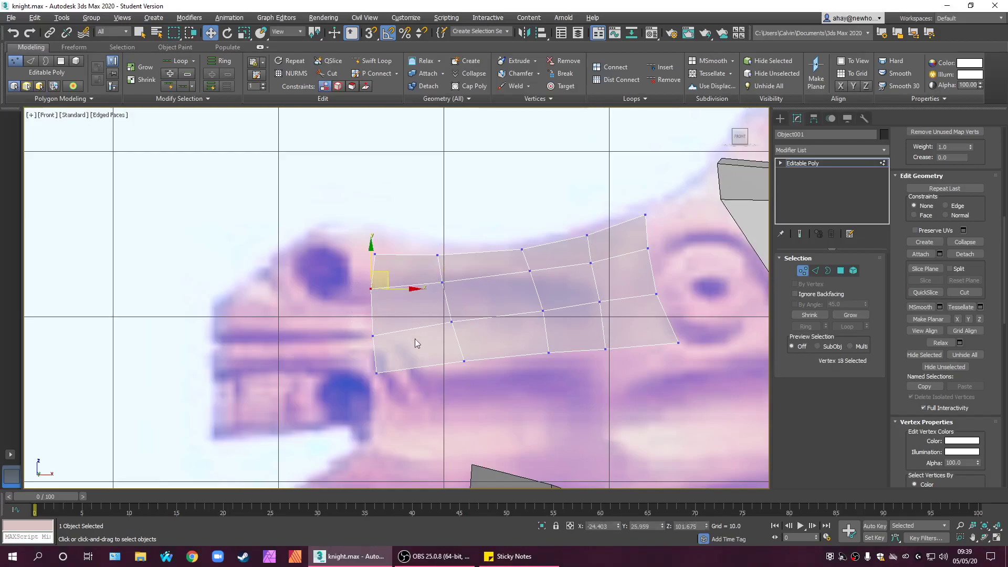
middle_click_drag(447, 378, 366, 379)
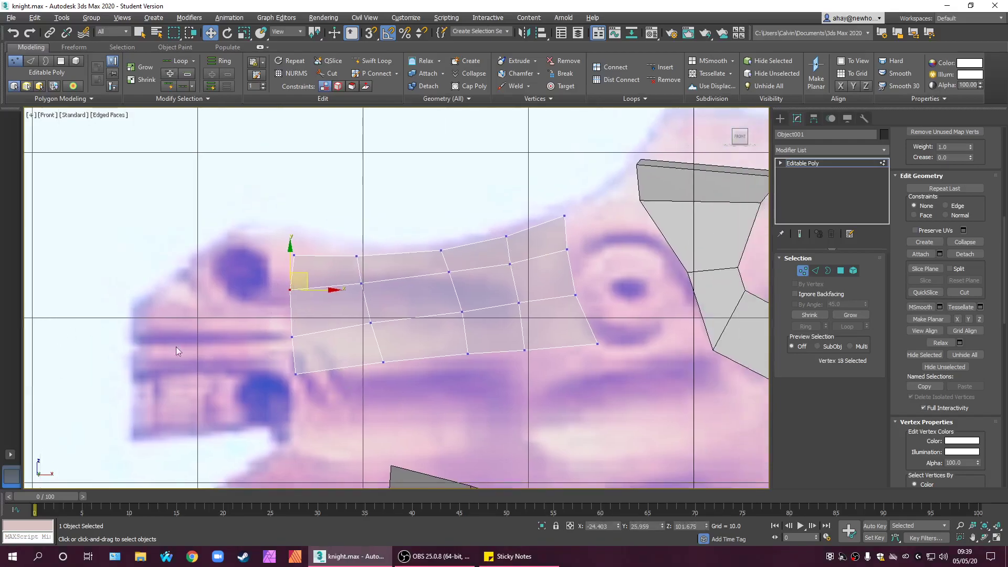
middle_click_drag(302, 370, 256, 368)
scroll(261, 310, "up", 3)
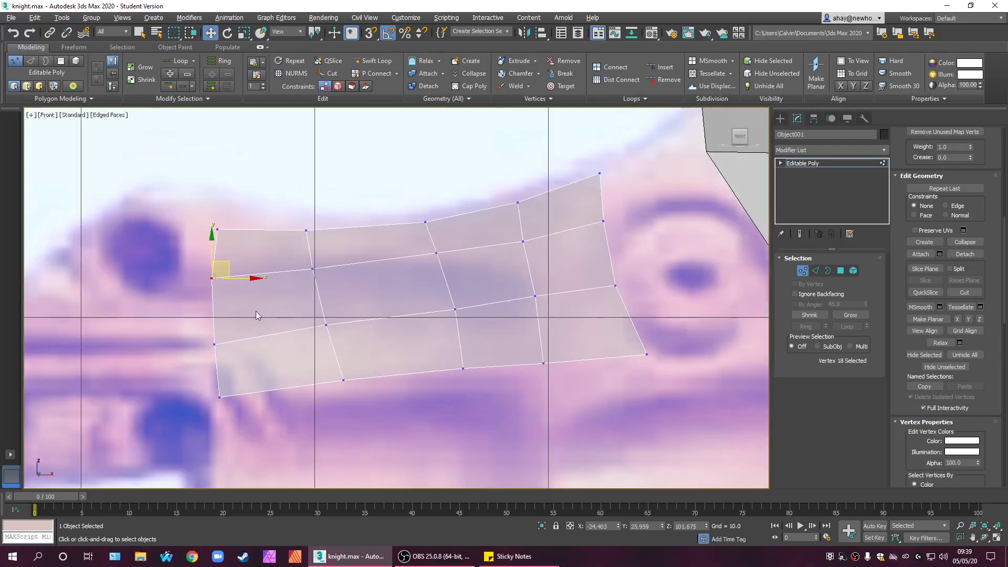
left_click_drag(248, 364, 248, 364)
left_click_drag(229, 329, 235, 260)
left_click_drag(286, 296, 328, 309)
left_click(393, 285)
- Lower the fourth vertex and the eye-side end vertex of the snout patch's second row
middle_click_drag(393, 285, 388, 256)
left_click(400, 229)
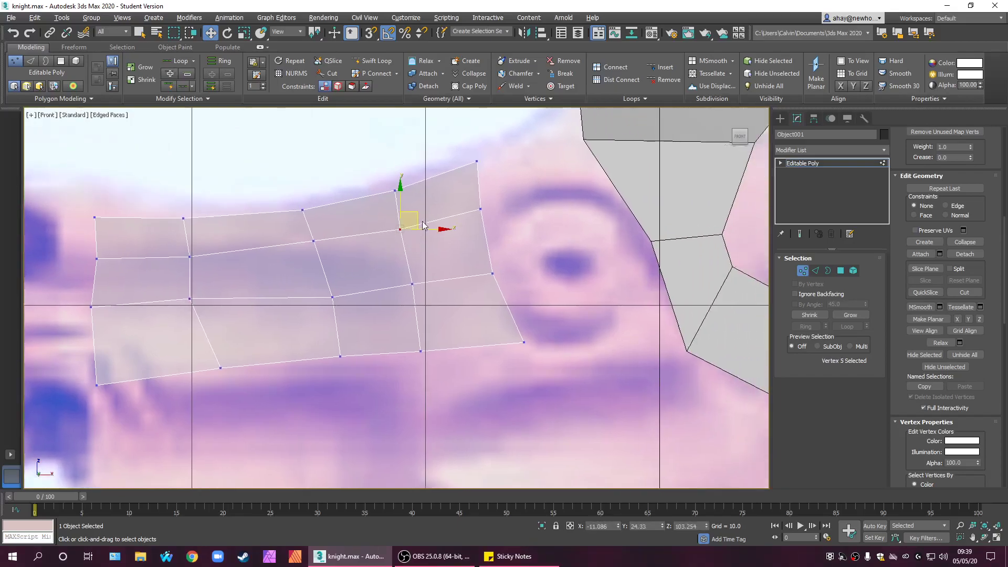
left_click_drag(415, 214, 415, 237)
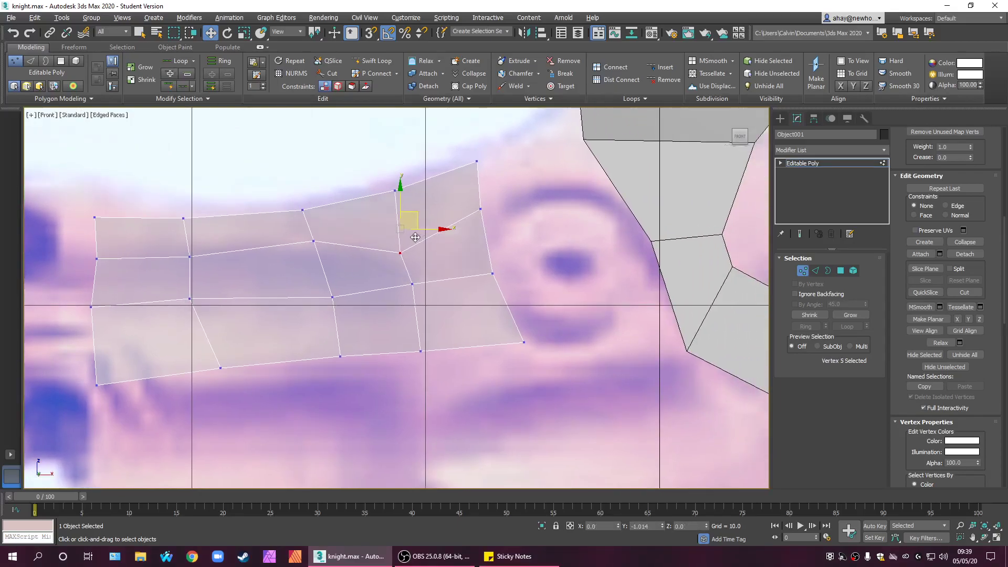
left_click(452, 244)
left_click(481, 209)
left_click_drag(496, 193, 501, 234)
- Lower the eye-side end vertex and the fourth vertex of the snout patch's third row
middle_click_drag(467, 272, 423, 244)
left_click(448, 245)
left_click_drag(463, 231, 469, 259)
left_click(369, 257)
left_click_drag(383, 250, 388, 257)
- Lower the second row's middle vertex and nudge the third row's second vertex down and toward the eye
middle_click_drag(318, 280, 398, 300)
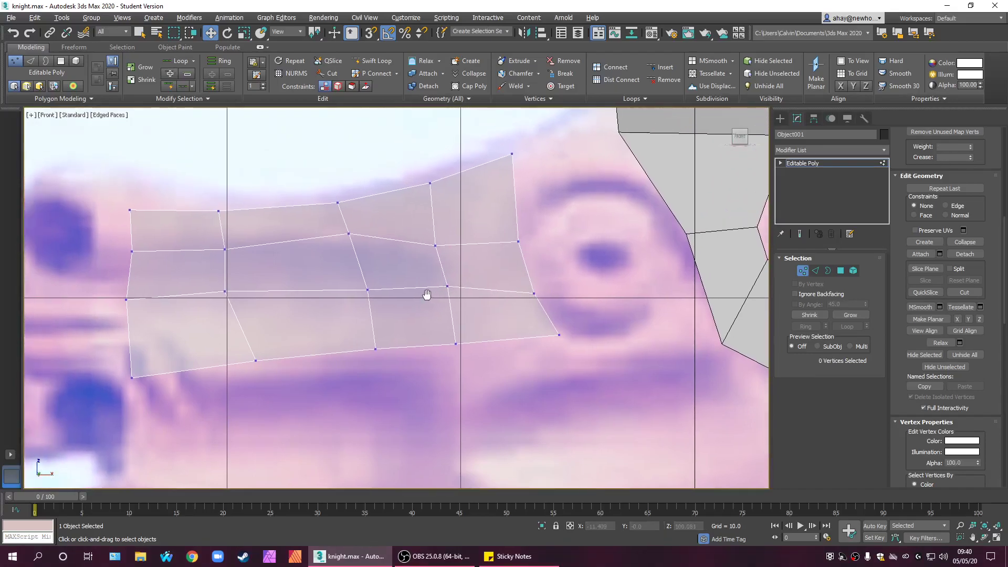
left_click(349, 234)
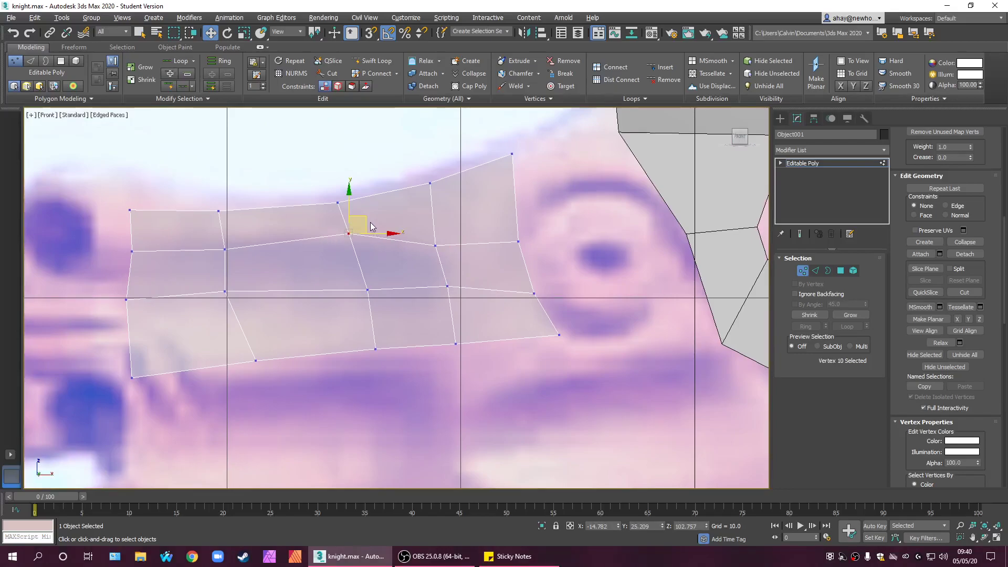
left_click_drag(369, 234, 369, 251)
left_click(225, 291)
left_click_drag(239, 280, 250, 289)
middle_click_drag(313, 329, 437, 289)
- Slant the patch's nostril-side edge by shifting its two lowest vertices toward the eye and lowering the second-row end vertex
left_click(256, 339)
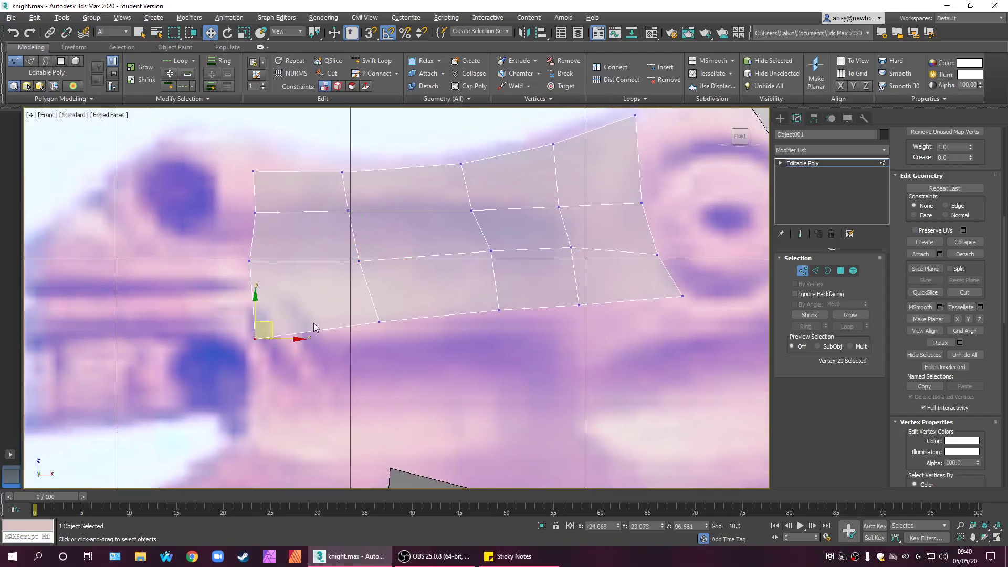
left_click_drag(292, 341, 354, 341)
left_click(250, 261)
left_click_drag(263, 251, 289, 266)
middle_click_drag(306, 231, 327, 273)
left_click(275, 254)
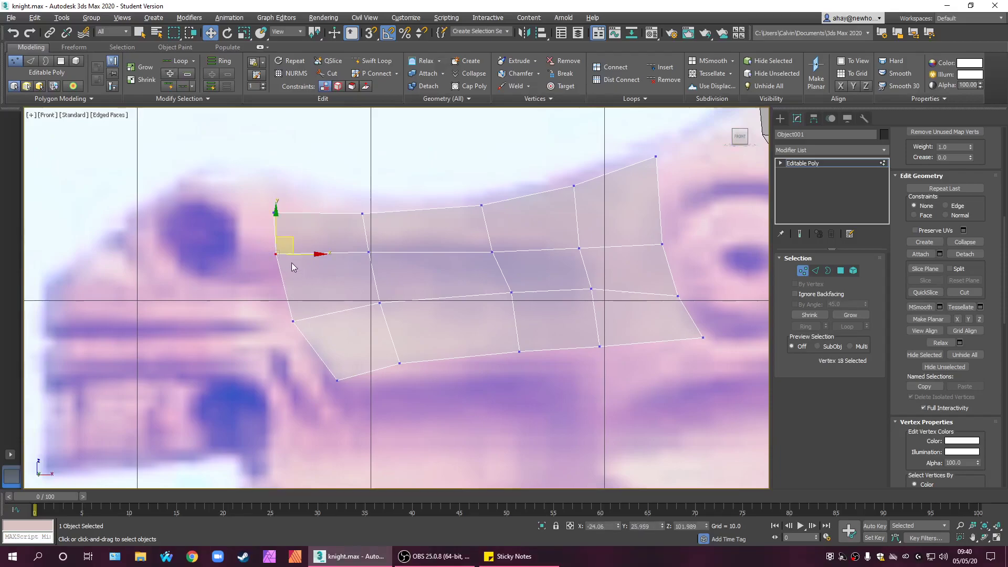
left_click_drag(288, 240, 288, 259)
left_click(357, 280)
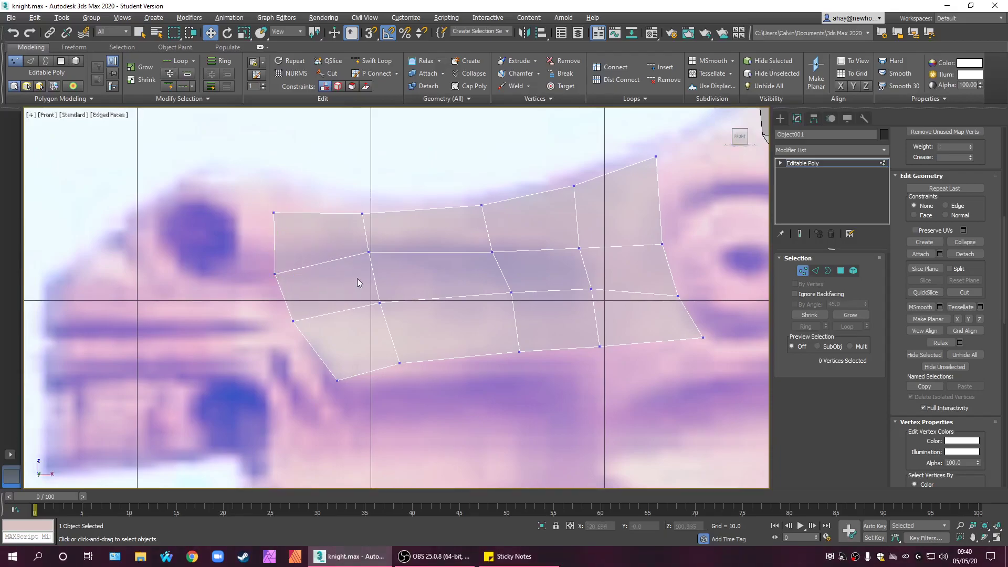
middle_click_drag(344, 259, 359, 273)
middle_click_drag(366, 223, 151, 218)
middle_click_drag(432, 252, 355, 250)
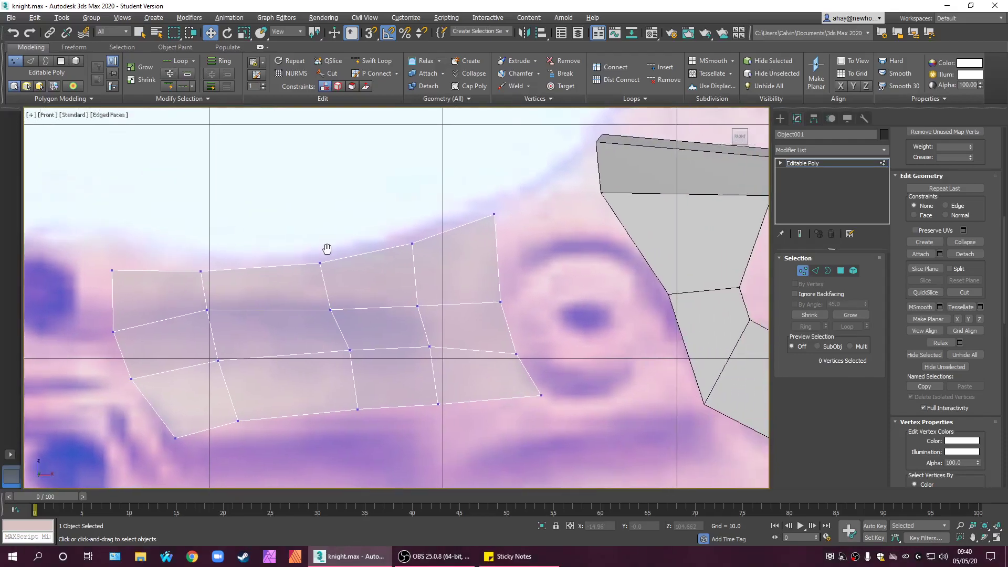
middle_click_drag(519, 292, 449, 269)
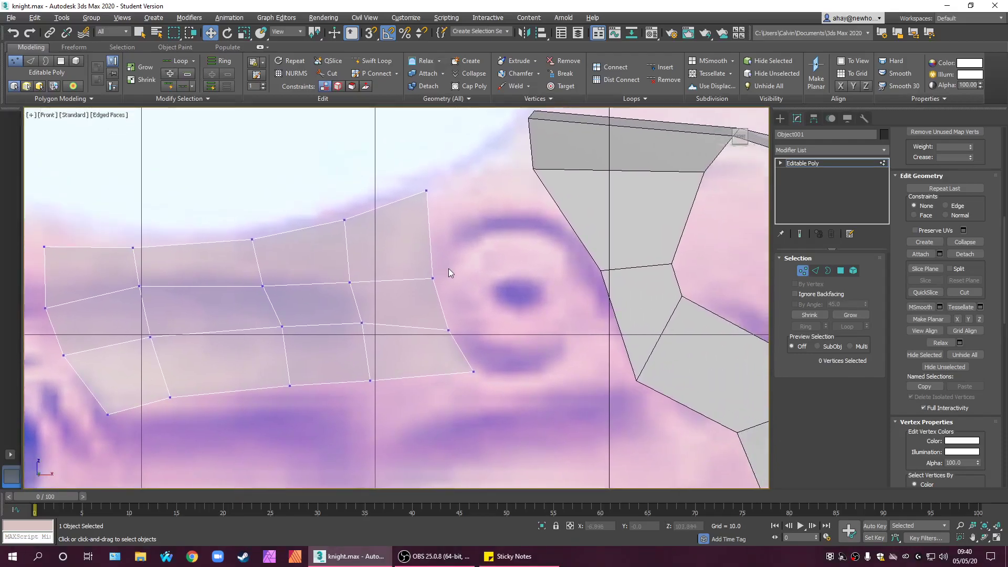
- Move the five second-row vertices outward in the left view to round the snout patch's profile
key("alt+w")
middle_click_drag(563, 399, 713, 397, "alt")
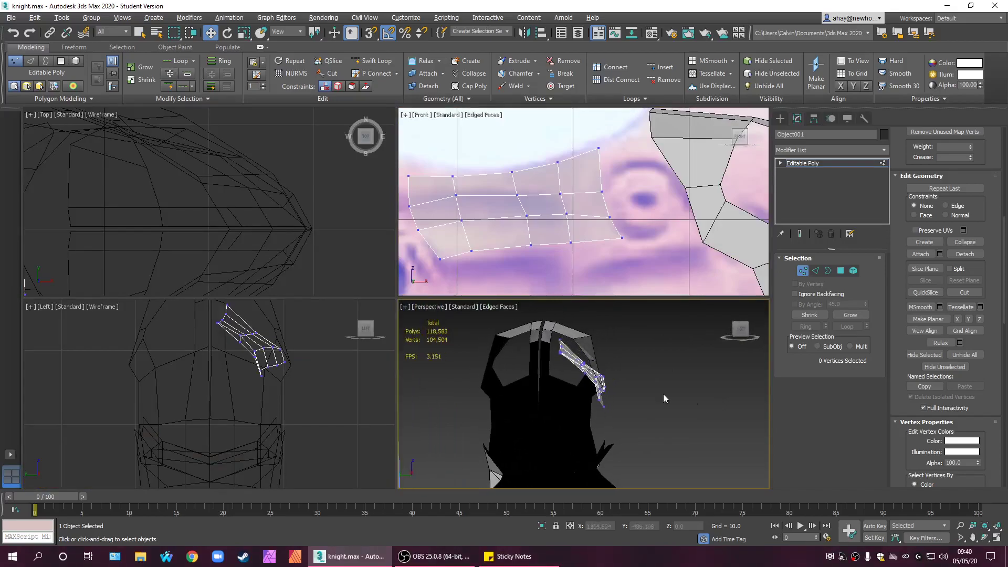
scroll(261, 331, "up", 3)
scroll(351, 366, "down", 5)
scroll(345, 363, "up", 4)
middle_click_drag(345, 364, 266, 368)
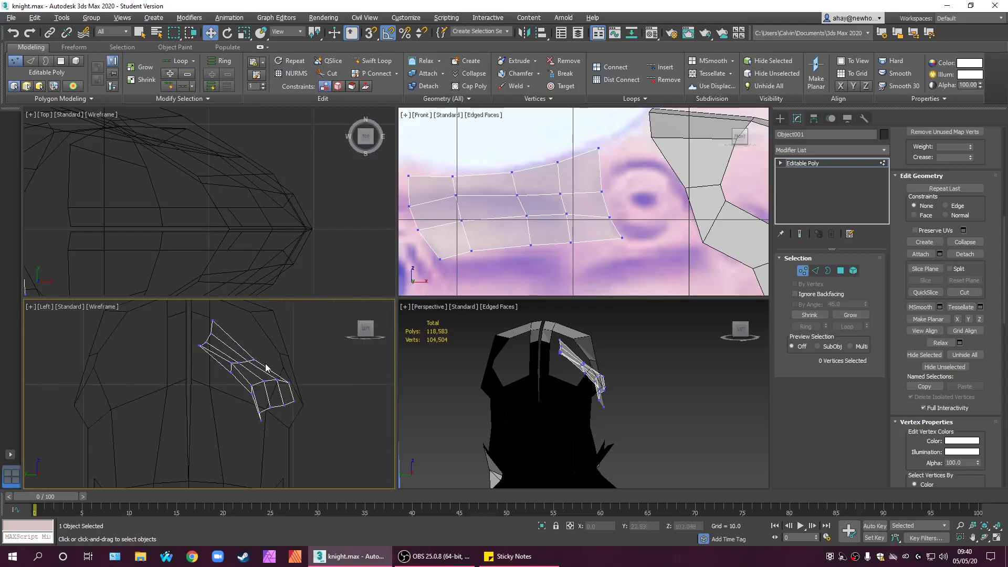
left_click_drag(228, 352, 216, 353)
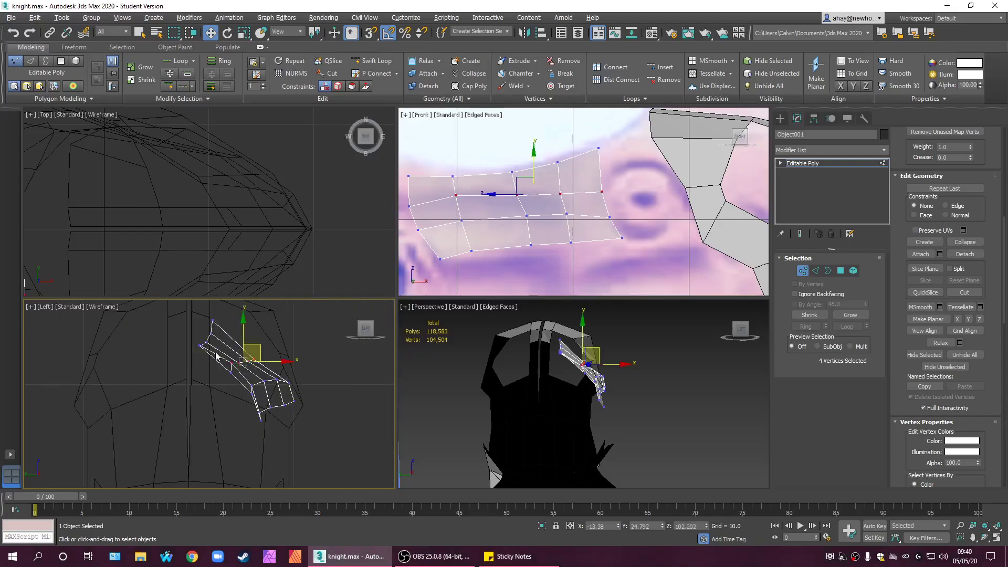
left_click_drag(243, 393, 244, 391, "ctrl")
left_click_drag(258, 347, 285, 339)
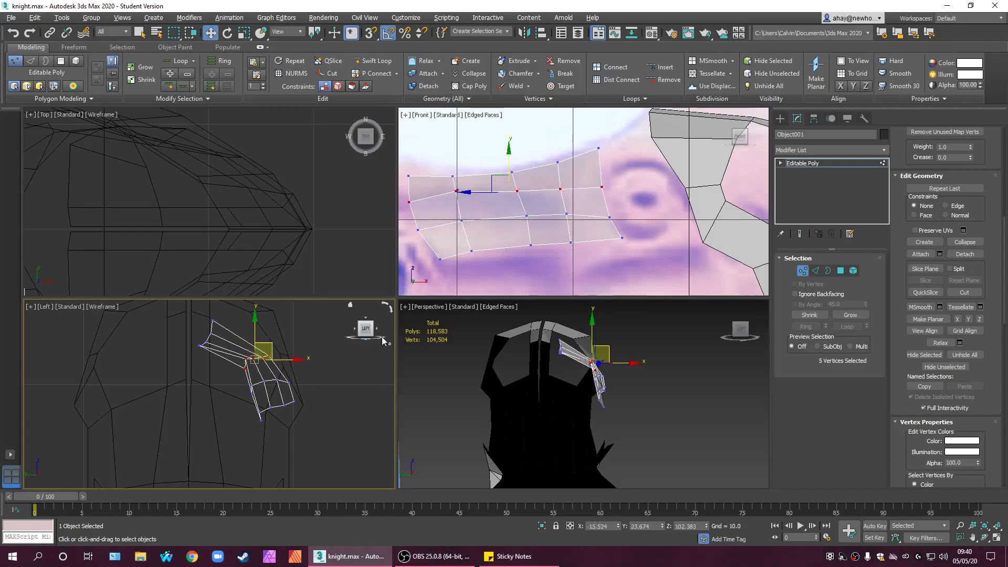
left_click(328, 375)
left_click_drag(244, 357, 235, 356)
left_click(270, 440)
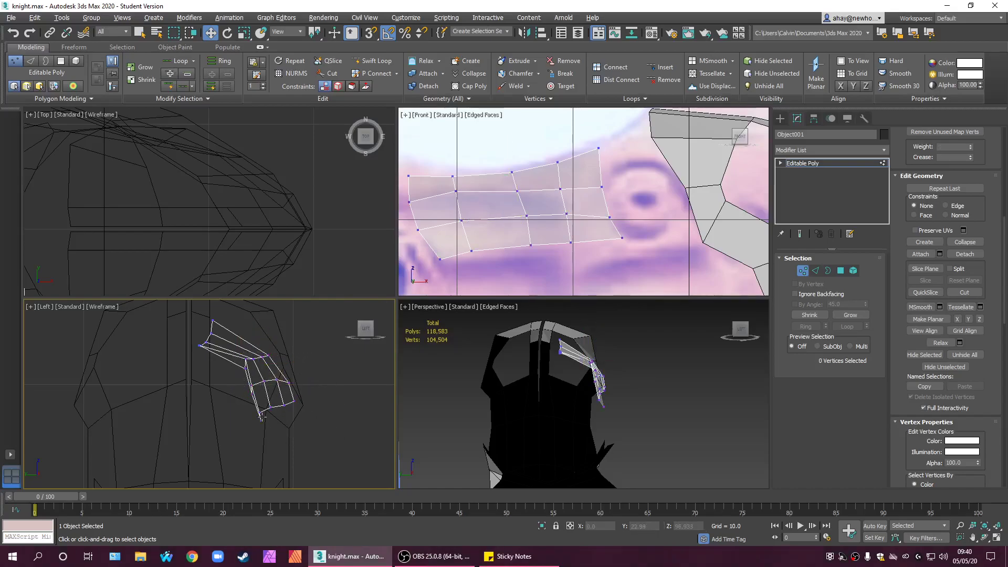
- Move the six lower vertices of the snout patch's two nostril-side columns inward in the left view
left_click_drag(398, 163, 480, 286)
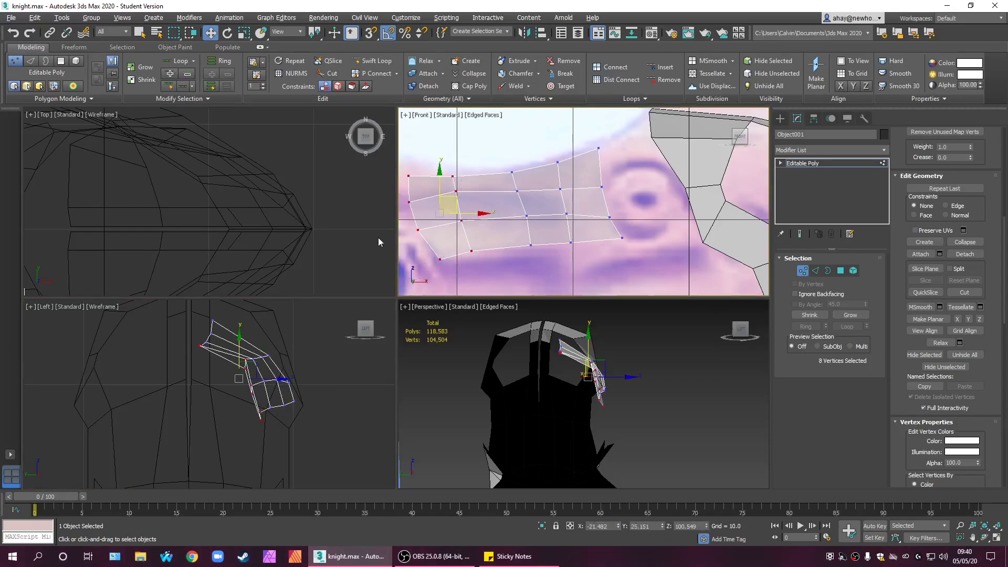
left_click_drag(476, 187, 477, 188, "alt")
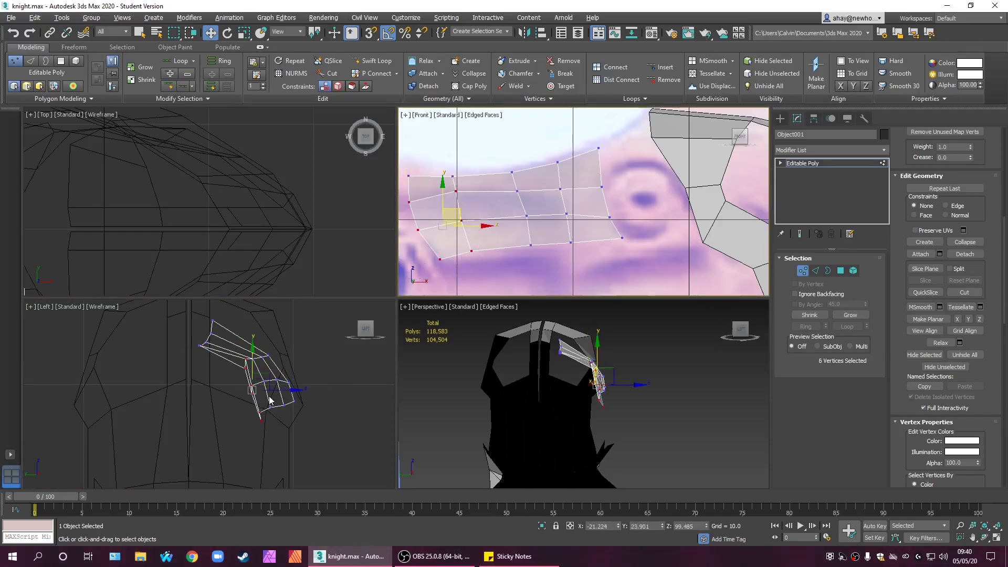
left_click_drag(289, 390, 275, 393)
middle_click_drag(401, 195, 433, 183)
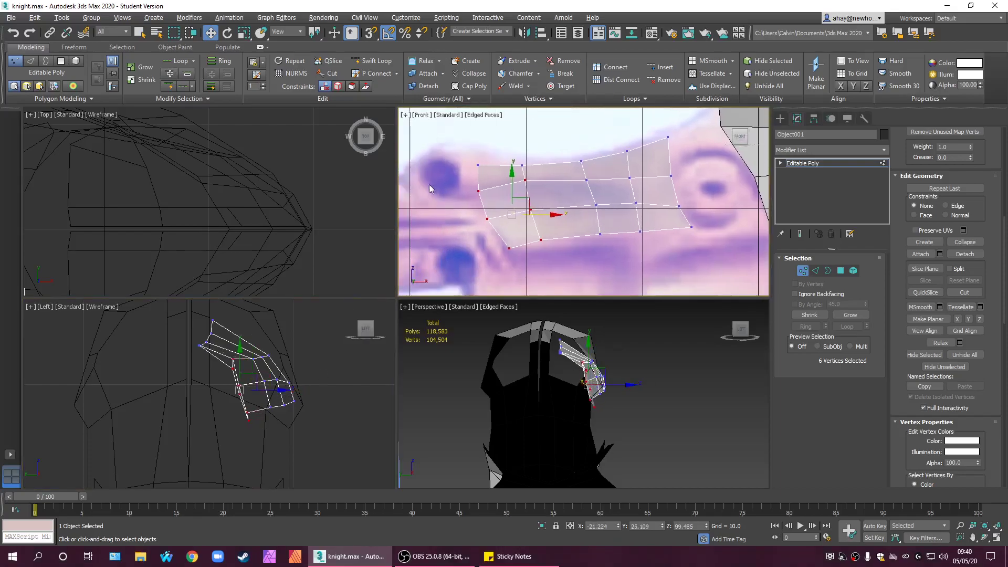
scroll(568, 226, "down", 5)
scroll(568, 226, "up", 4)
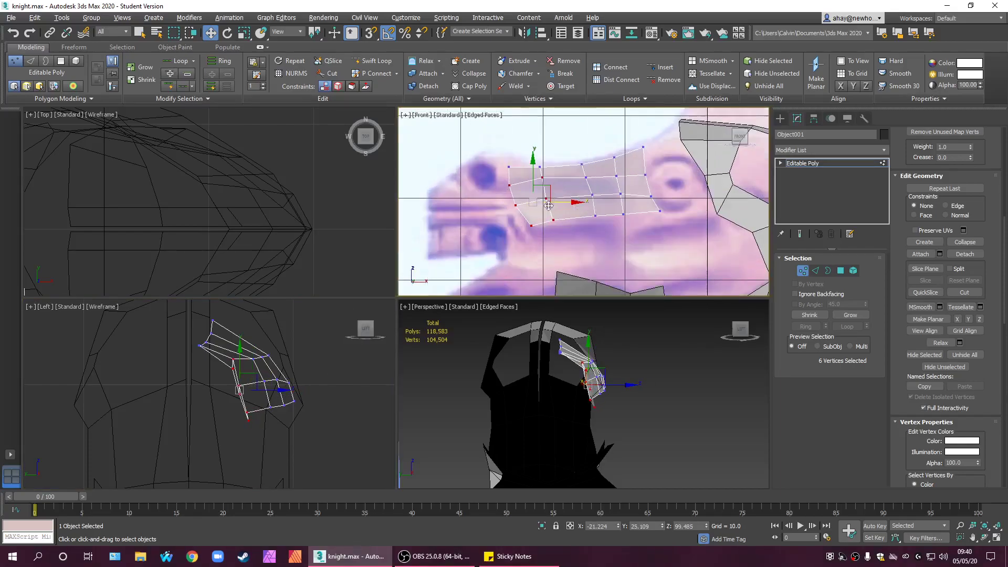
- Shift the three lower vertices of the snout patch's nostril-side end column further inward in the left view
left_click(257, 430)
left_click(248, 416)
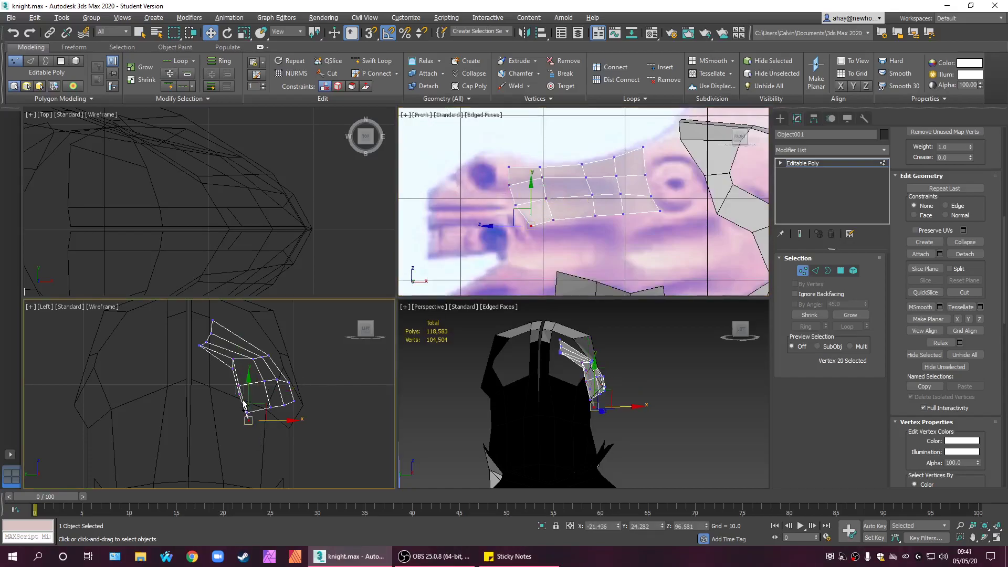
left_click(240, 394, "ctrl")
left_click(233, 368, "ctrl")
left_click_drag(277, 392, 270, 394)
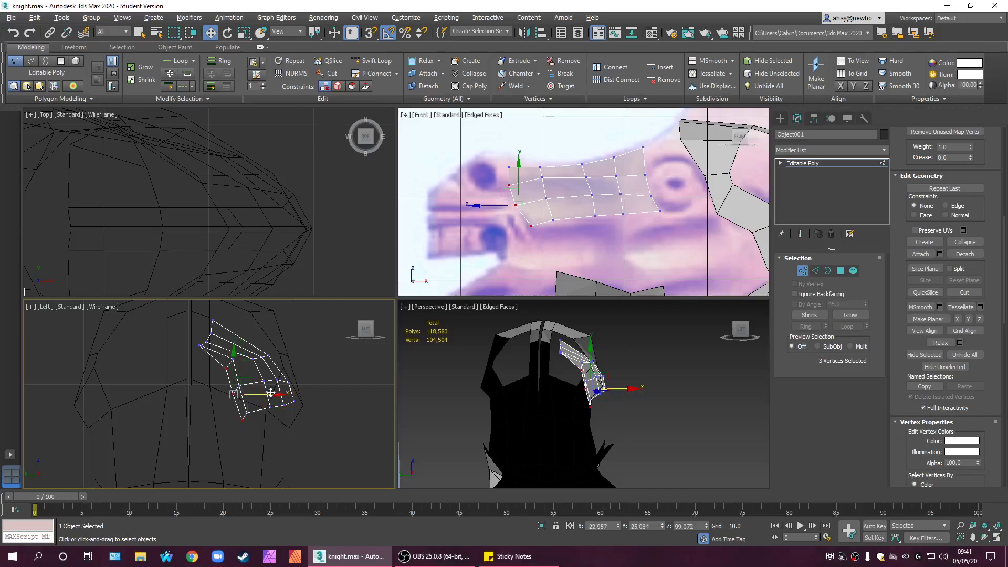
left_click(508, 242)
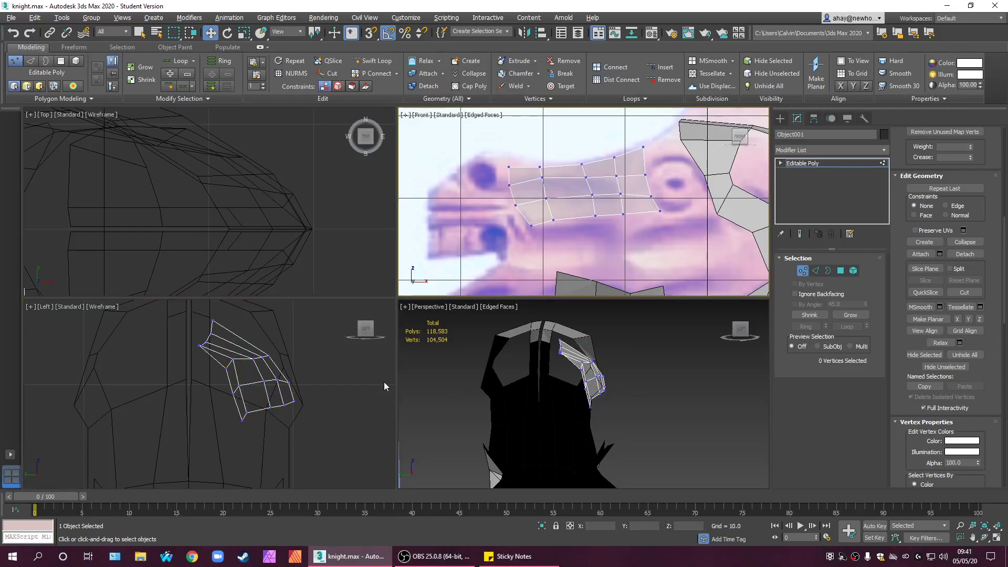
left_click_drag(552, 173, 552, 188)
left_click_drag(502, 161, 530, 184)
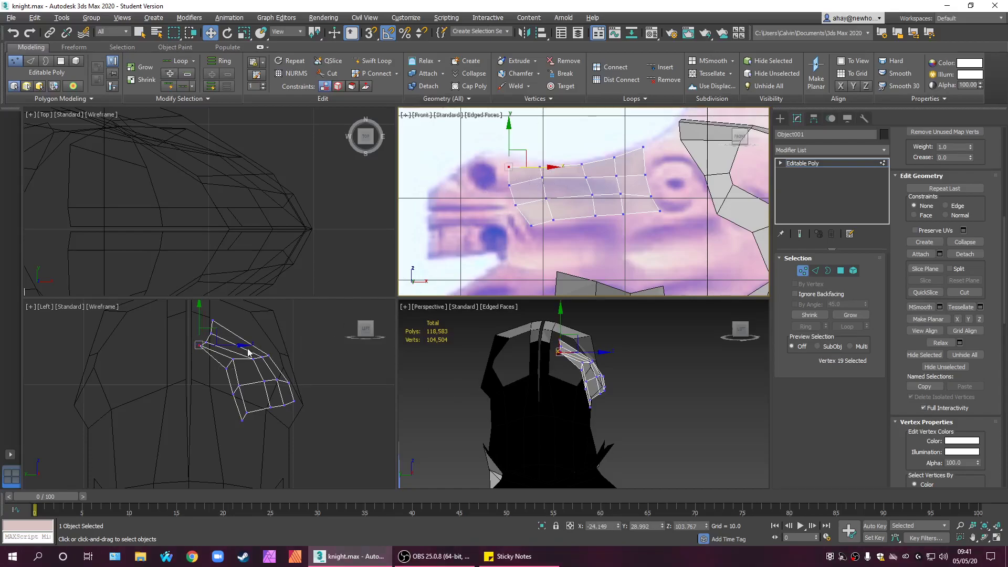
left_click_drag(520, 157, 506, 161)
right_click(505, 160)
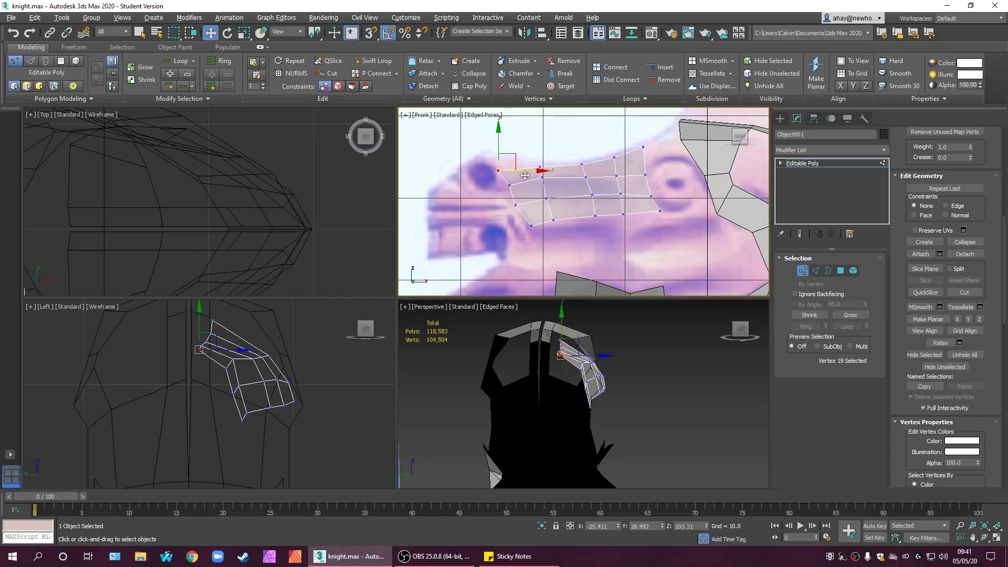
left_click(556, 206)
scroll(521, 178, "up", 4)
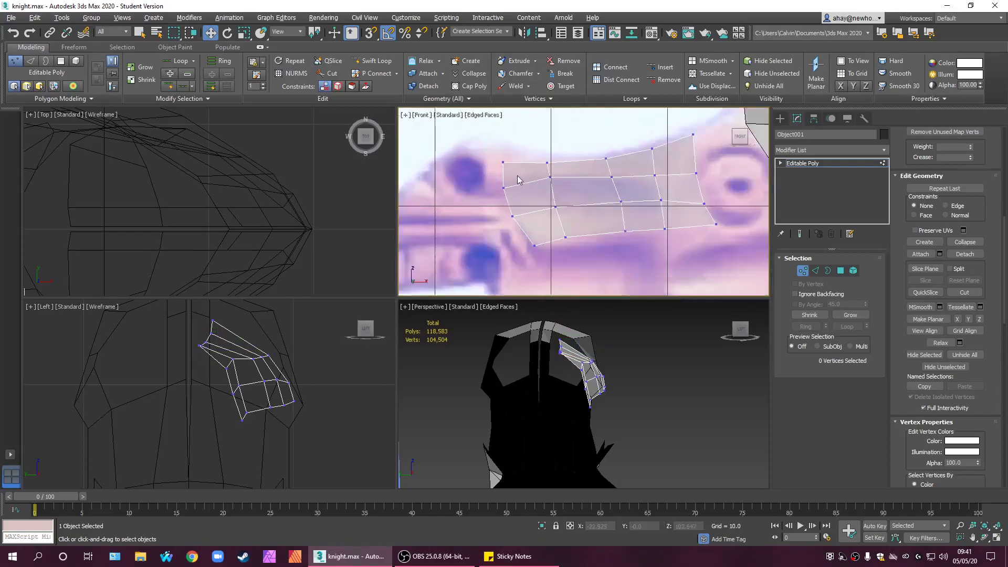
left_click_drag(546, 178, 546, 178)
middle_click_drag(503, 169, 453, 188)
left_click(479, 198)
left_click(446, 175)
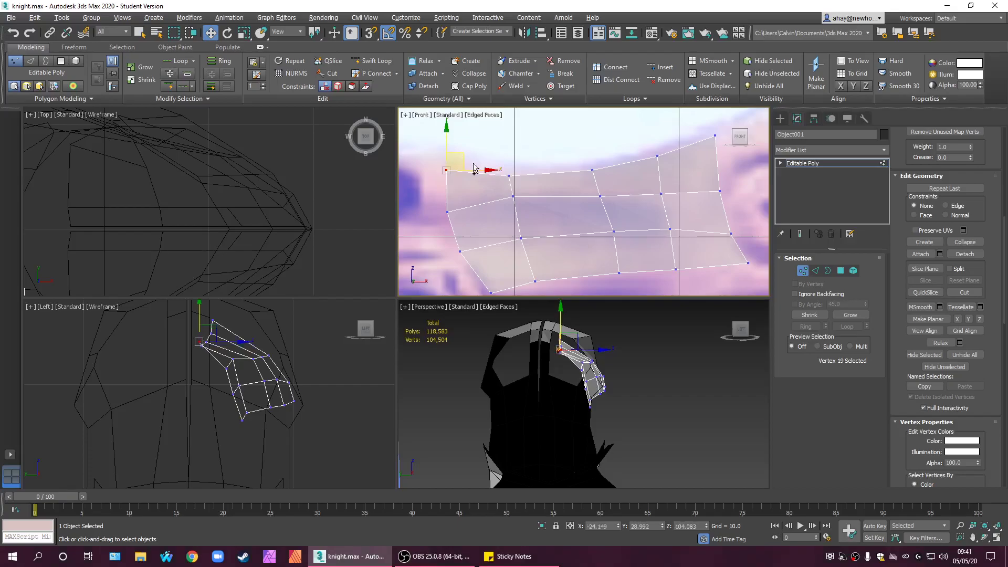
middle_click_drag(535, 202, 607, 189)
scroll(607, 189, "down", 2)
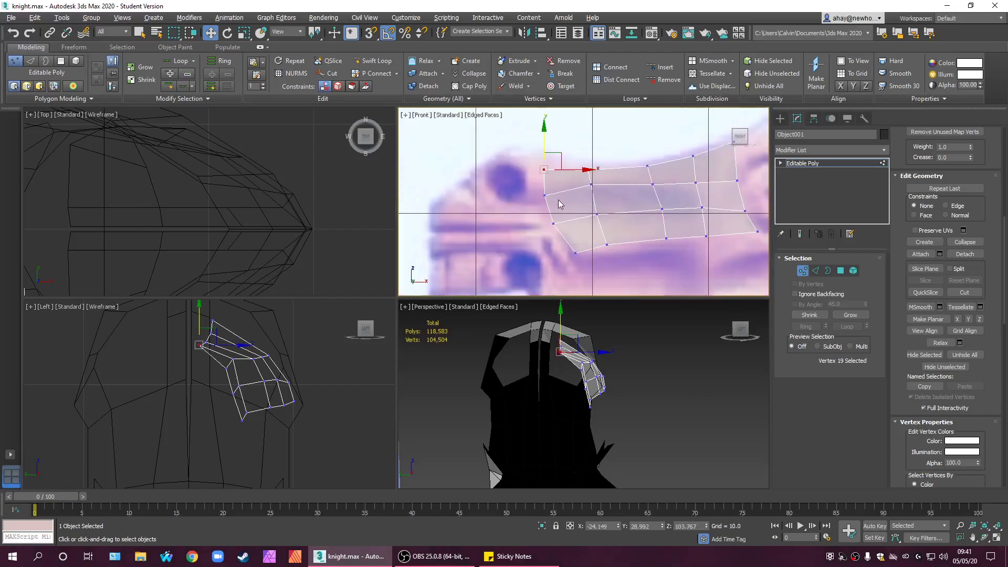
- Examine the snout patch against the reference image and the rest of the head from the front and in perspective
left_click(544, 195)
left_click(607, 232)
middle_click_drag(607, 232, 500, 252)
scroll(484, 202, "up", 2)
scroll(493, 191, "down", 2)
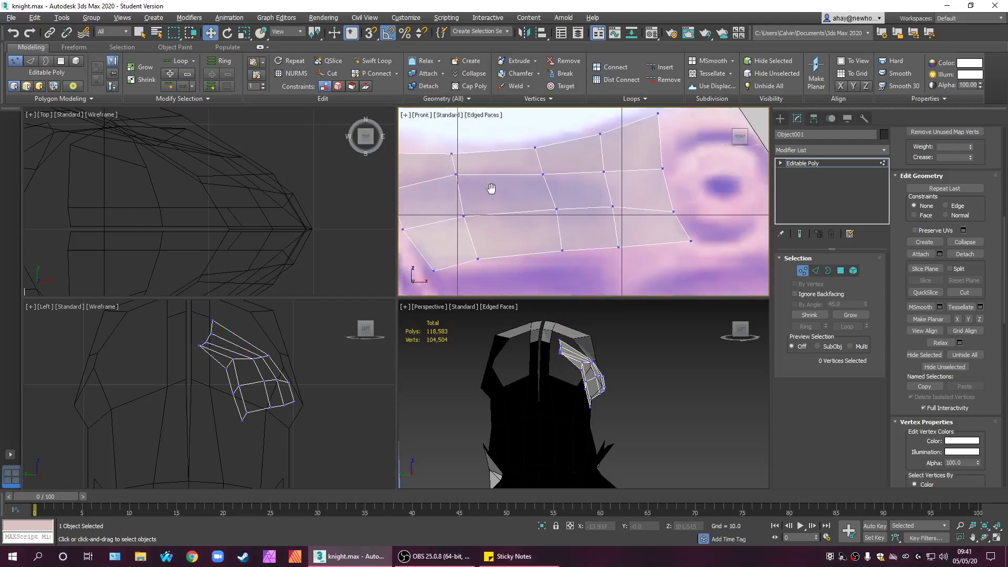
scroll(508, 218, "down", 3)
scroll(505, 216, "up", 5)
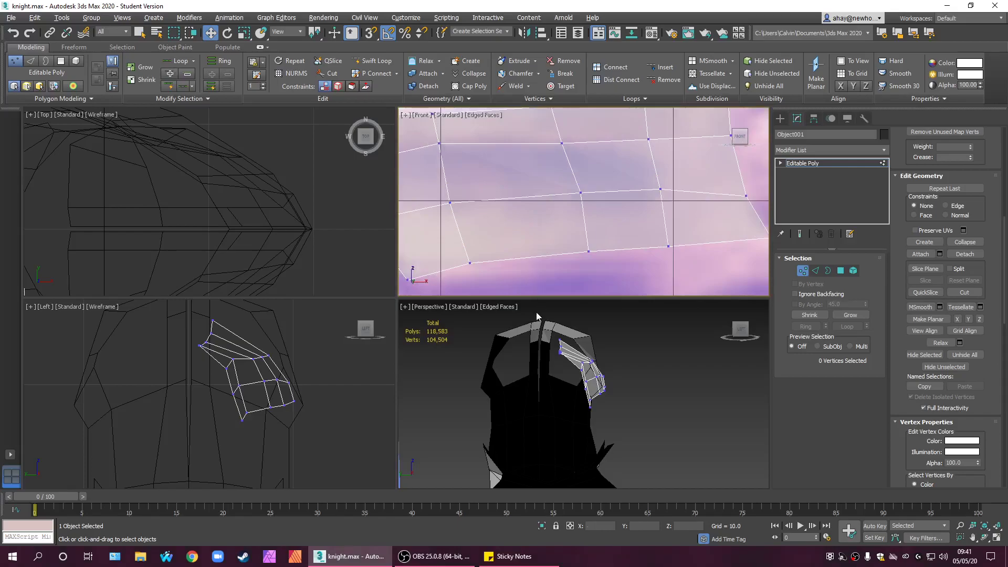
scroll(569, 229, "down", 4)
scroll(568, 226, "down", 4)
scroll(588, 212, "up", 4)
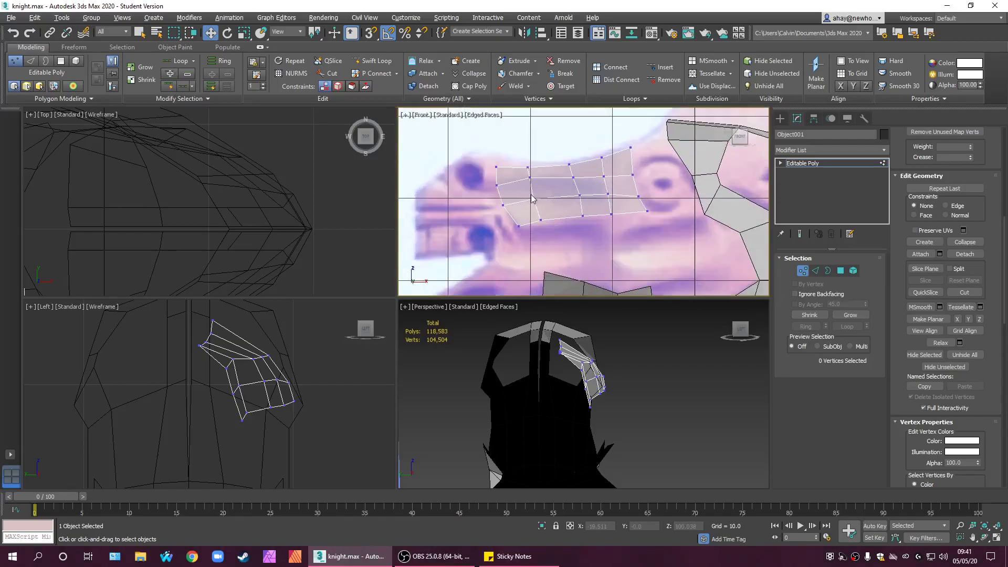
left_click(817, 272)
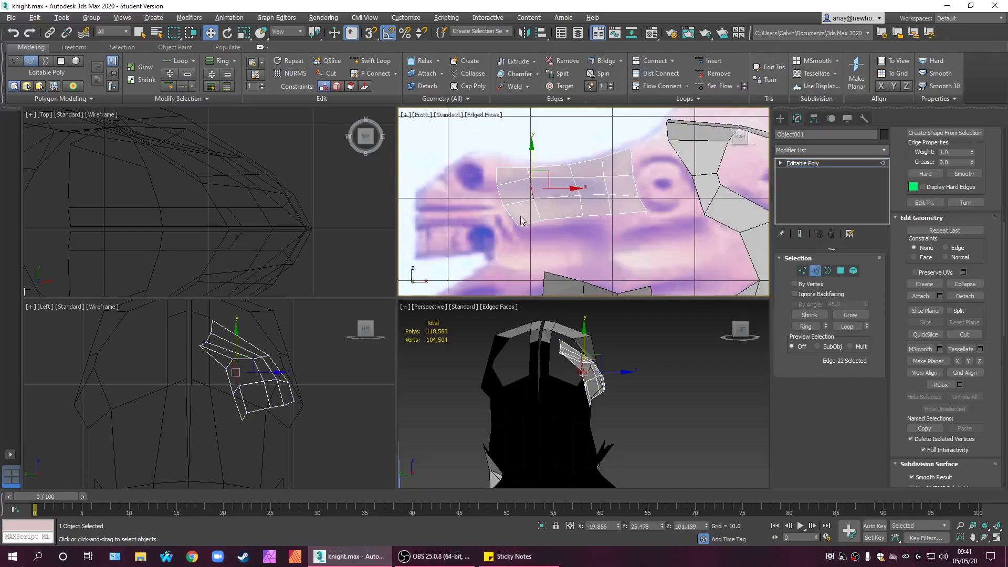
left_click(594, 251)
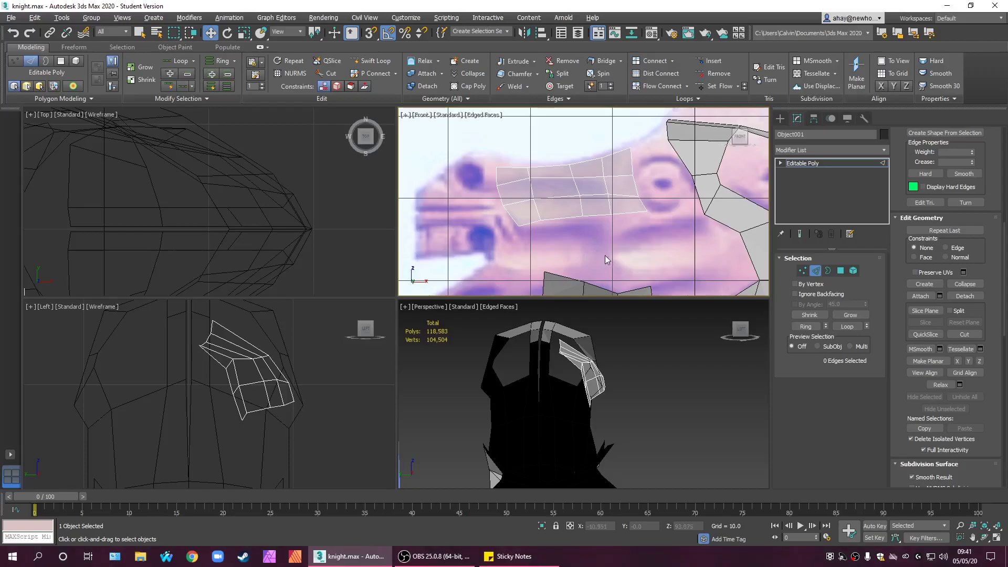
middle_click_drag(634, 224, 574, 219)
middle_click_drag(579, 393, 668, 305, "alt")
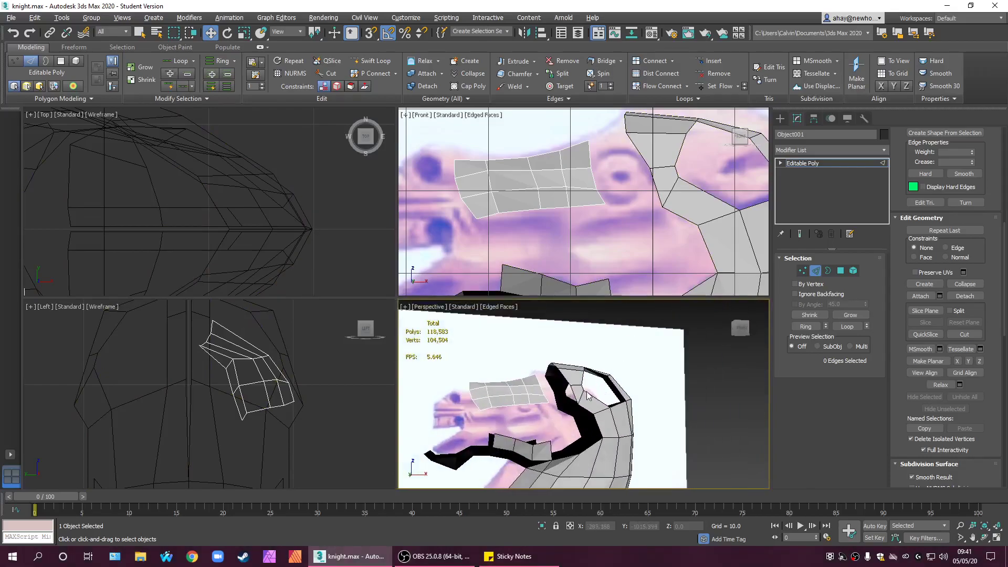
scroll(650, 191, "down", 3)
scroll(630, 210, "up", 2)
- Maximize the front view and lower the snout patch's bottom nostril-side corner vertex toward the mouth crease
key("alt+w")
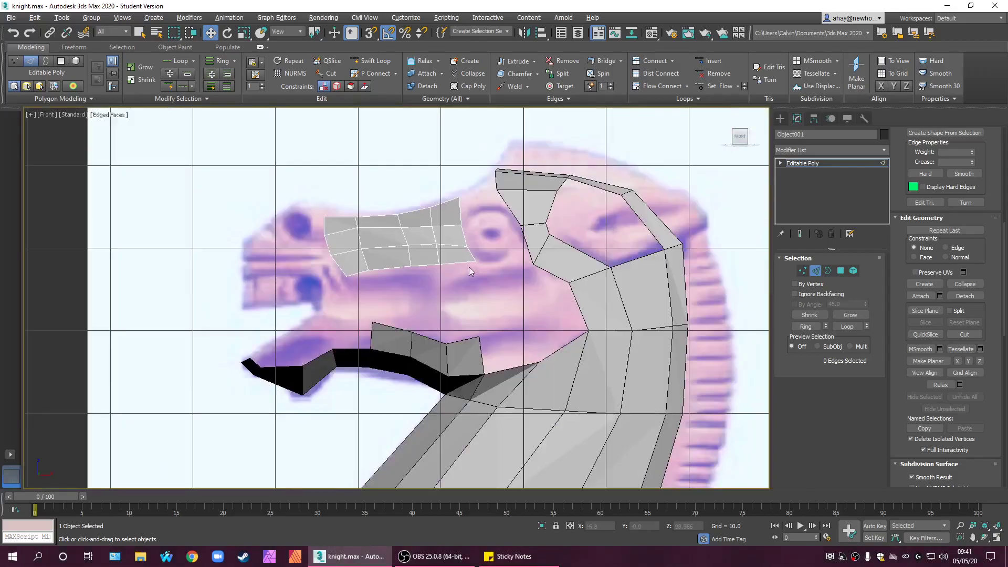
middle_click_drag(418, 339, 464, 335)
scroll(489, 301, "up", 2)
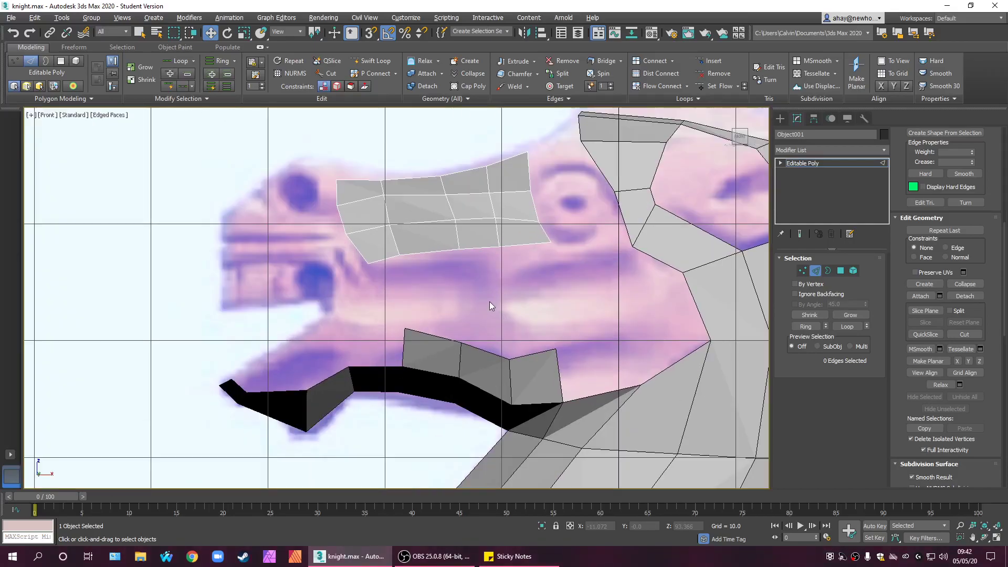
middle_click_drag(456, 311, 580, 313)
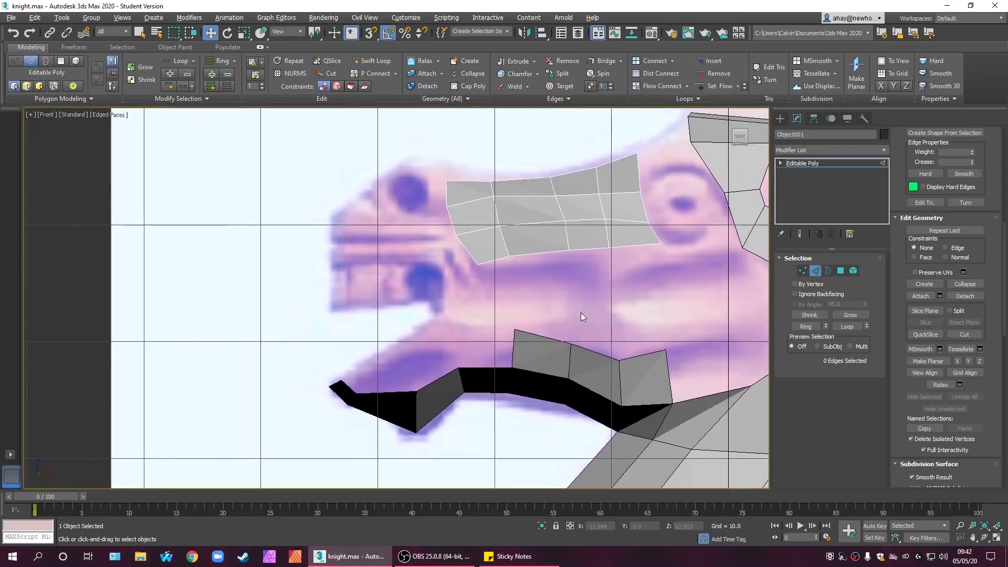
left_click(802, 271)
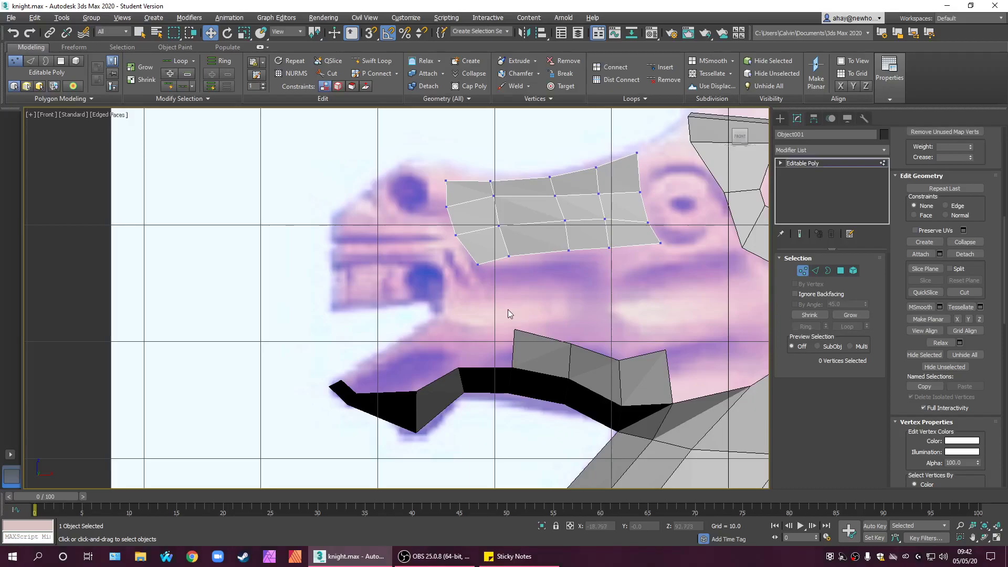
scroll(507, 309, "up", 2)
middle_click_drag(506, 309, 512, 335)
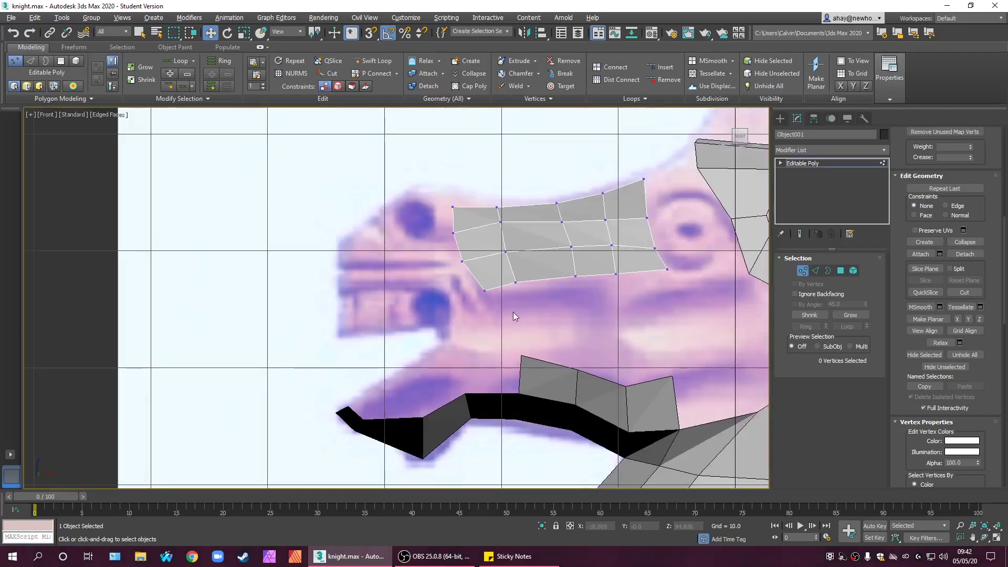
left_click(484, 290)
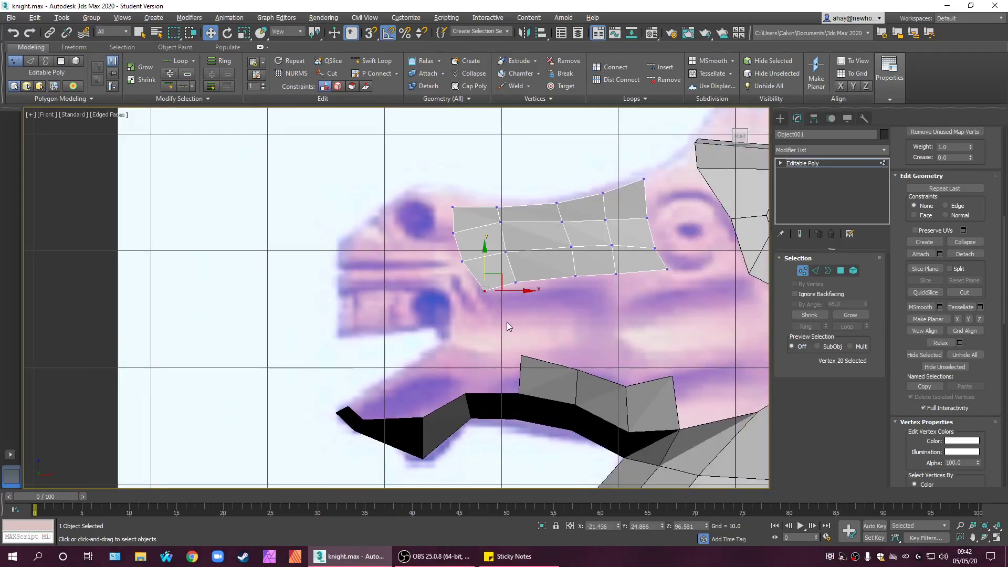
left_click_drag(493, 273, 496, 287)
left_click(512, 326)
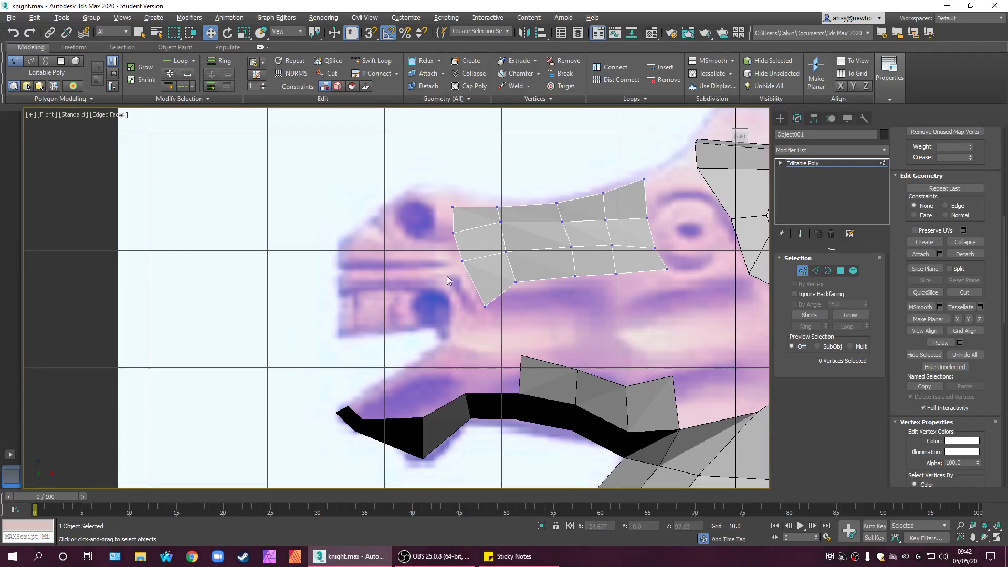
- Extrude the snout patch's three nostril-side edges toward the nostril to add a narrow strip of polygons
scroll(503, 409, "down", 3)
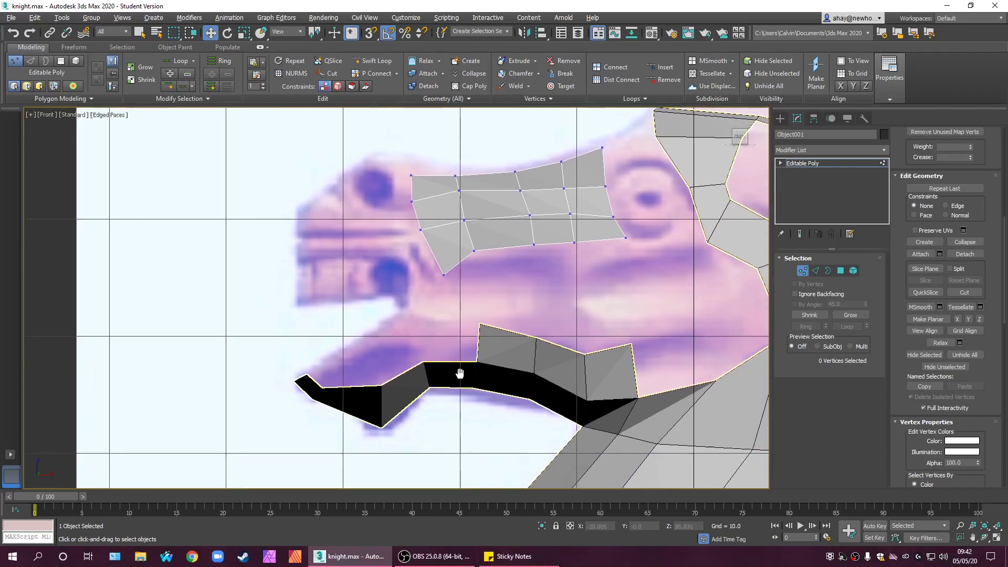
scroll(429, 354, "up", 7)
scroll(525, 344, "down", 4)
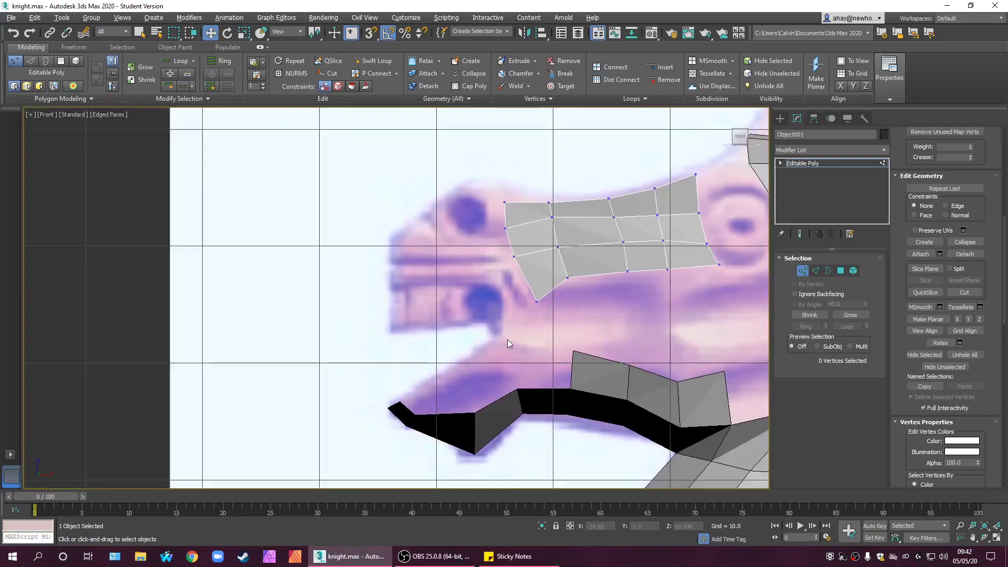
middle_click_drag(506, 339, 568, 345)
scroll(568, 323, "up", 3)
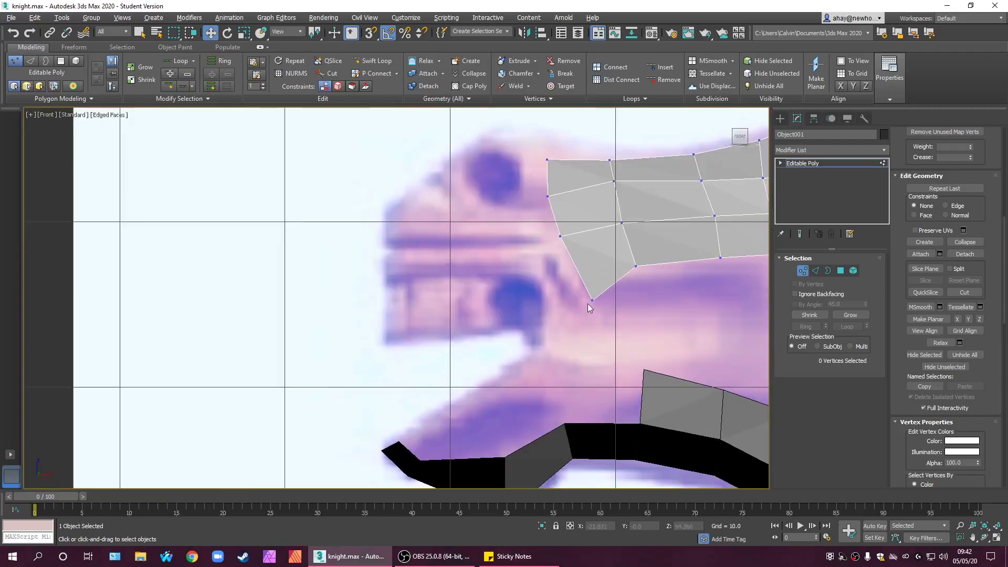
middle_click_drag(584, 308, 570, 349)
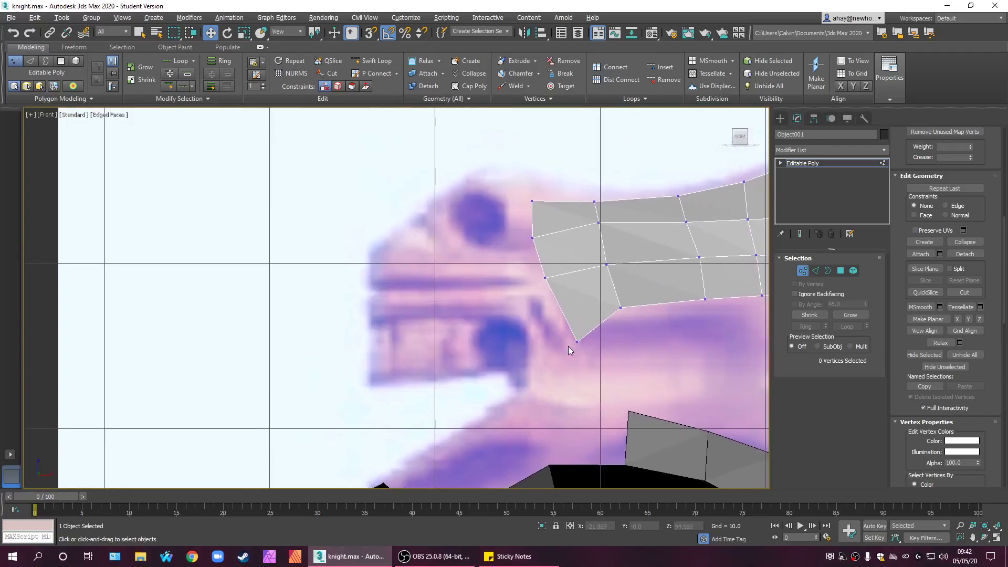
left_click(816, 270)
left_click(560, 290)
left_click(525, 238, "ctrl")
left_click_drag(523, 214, 540, 252, "ctrl")
- Lower the new strip's lowest outer edge and move its bottom vertex forward to the corner of the mouth
left_click(546, 326)
left_click(547, 326)
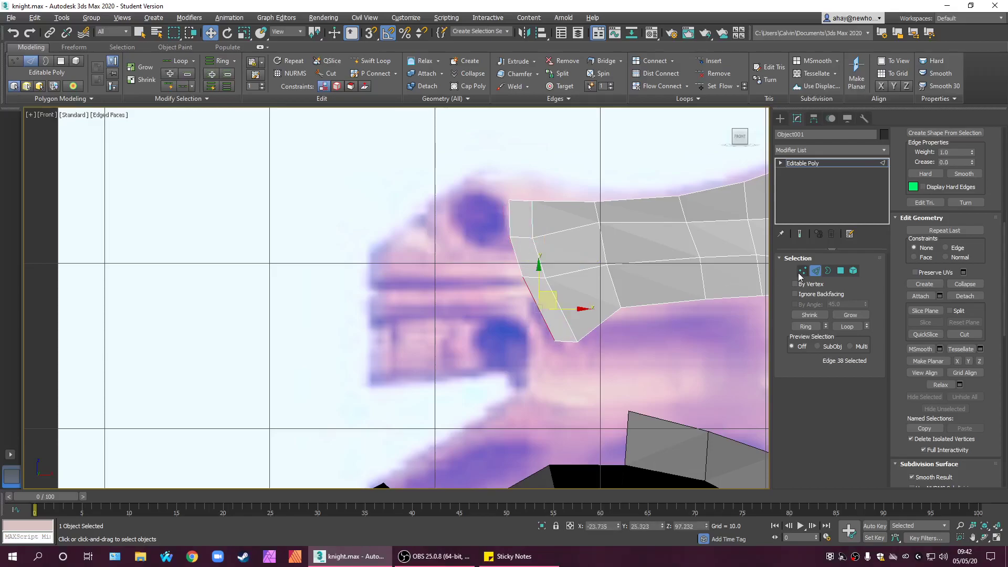
left_click_drag(551, 290, 557, 331)
left_click(675, 364)
left_click(803, 271)
left_click(557, 382)
left_click_drag(574, 375, 547, 378)
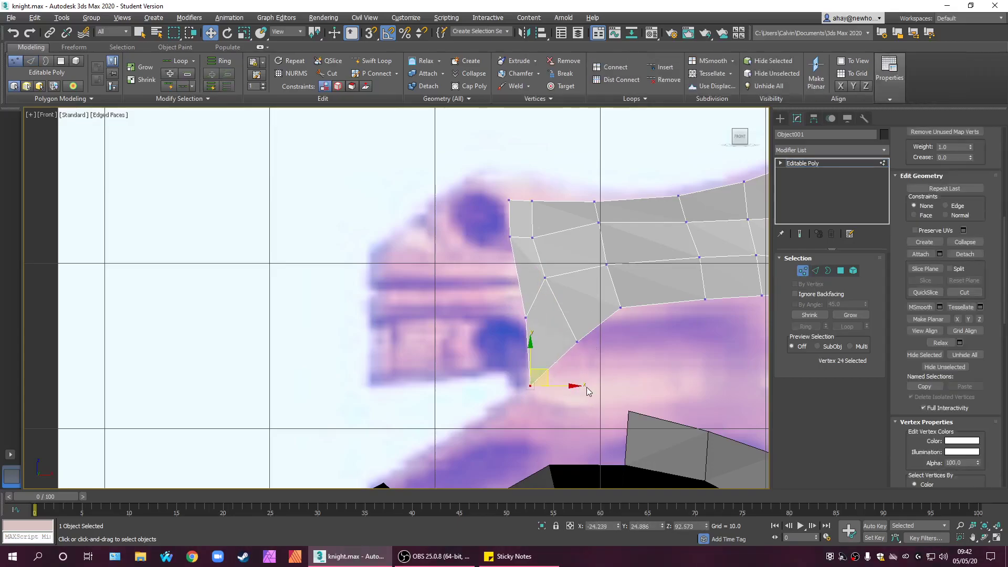
left_click(601, 386)
middle_click_drag(617, 352, 553, 347)
scroll(554, 347, "down", 3)
scroll(528, 356, "up", 3)
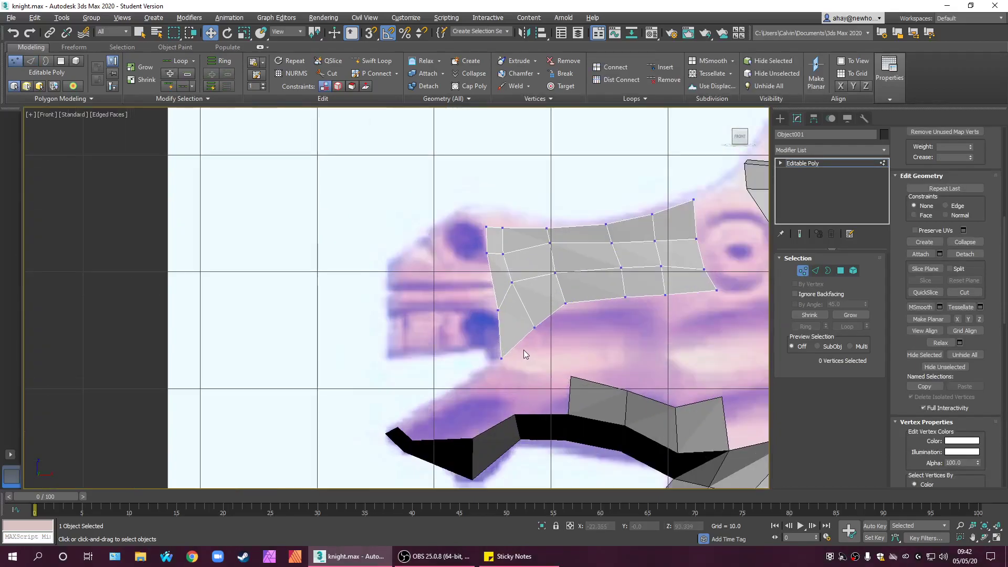
scroll(485, 299, "up", 2)
left_click_drag(488, 237, 489, 239)
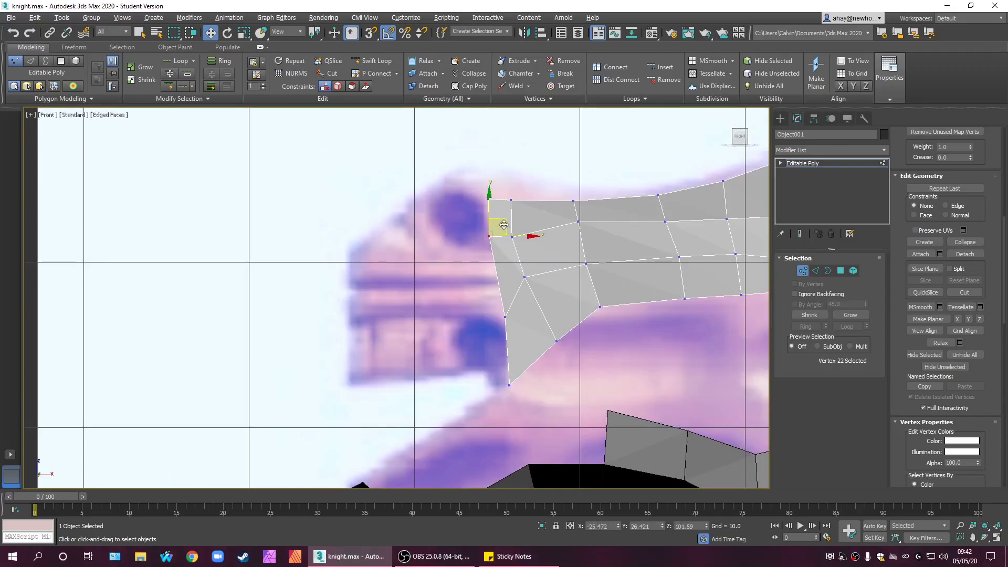
left_click(499, 270)
scroll(499, 273, "down", 3)
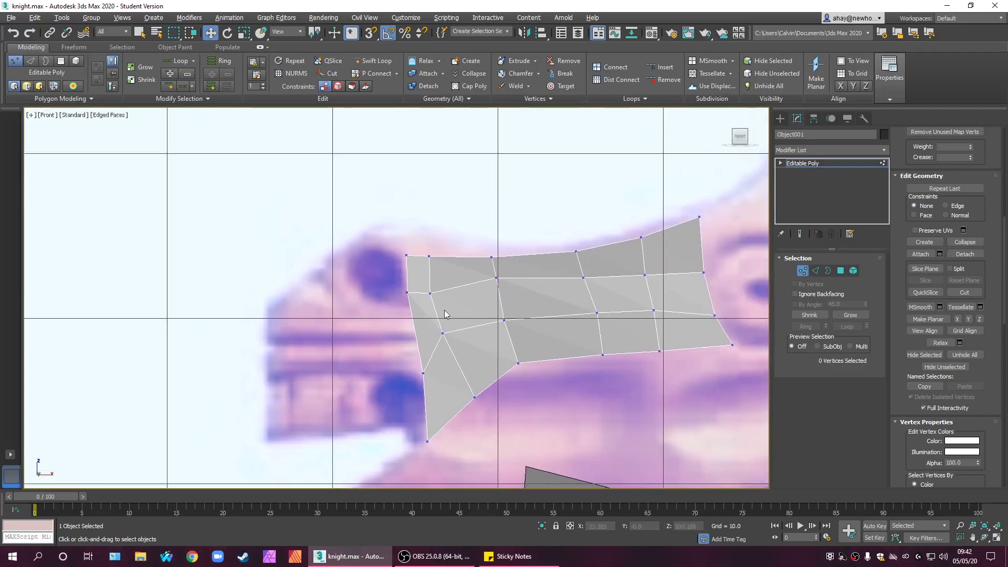
scroll(420, 273, "up", 5)
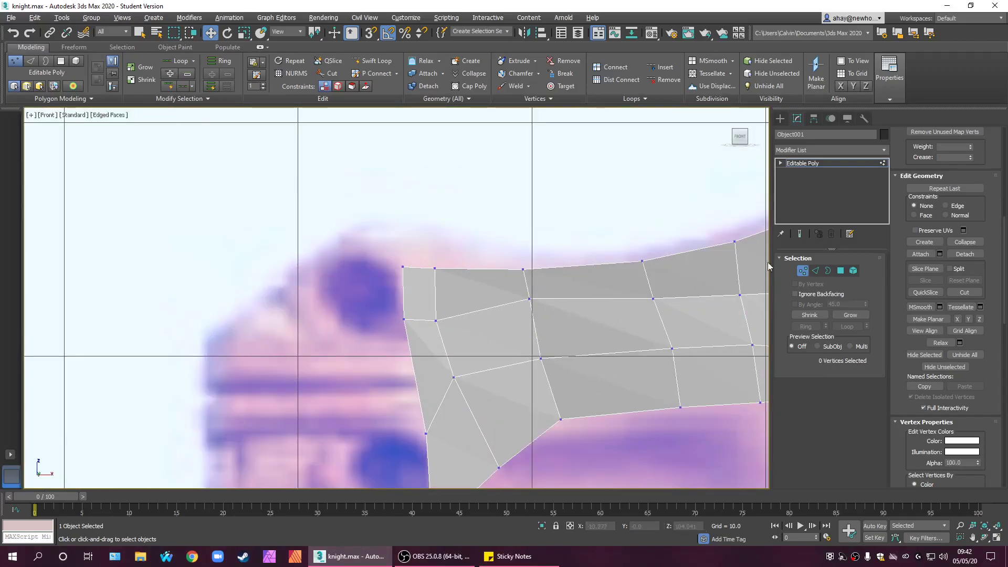
- Extrude the snout patch's middle nostril-side edge forward to the muzzle tip as one long polygon
left_click(815, 269)
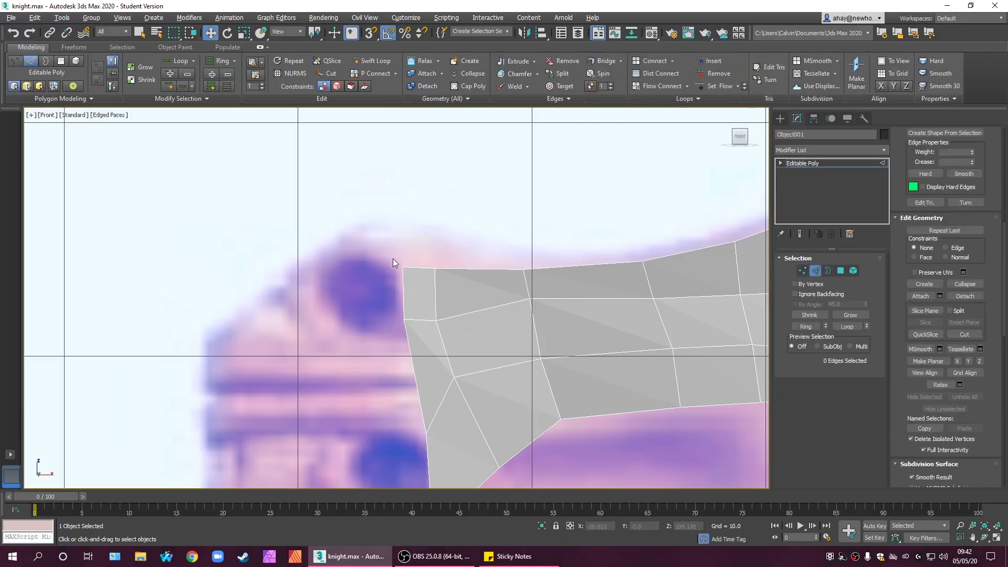
scroll(562, 267, "down", 4)
scroll(559, 276, "up", 2)
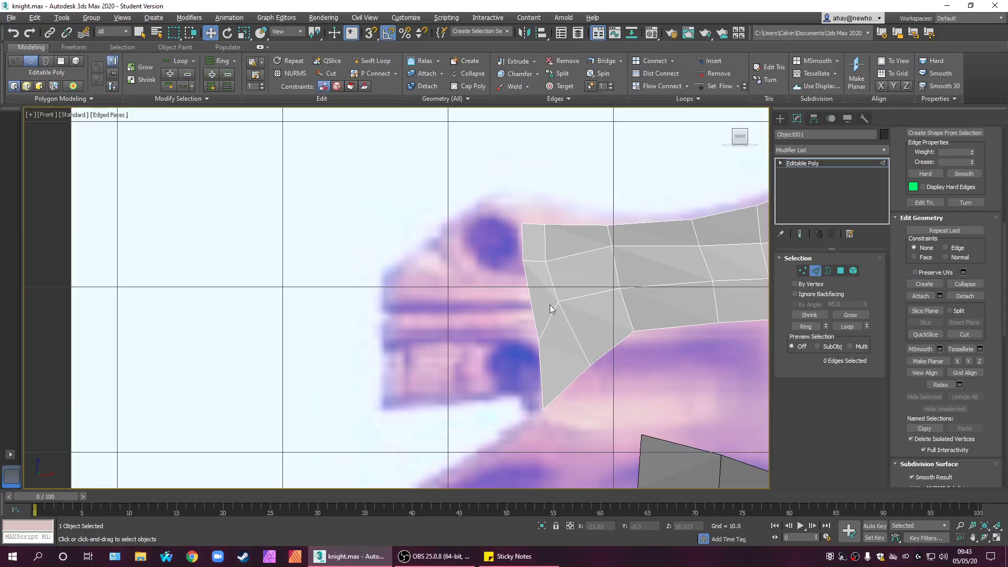
left_click(816, 270)
middle_click_drag(555, 325, 557, 281)
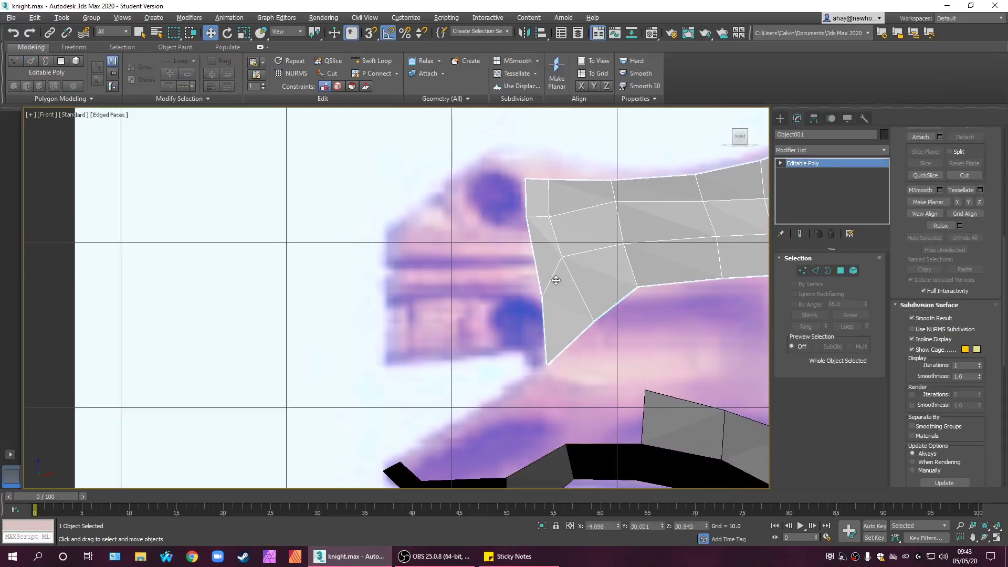
scroll(557, 281, "down", 3)
left_click(816, 271)
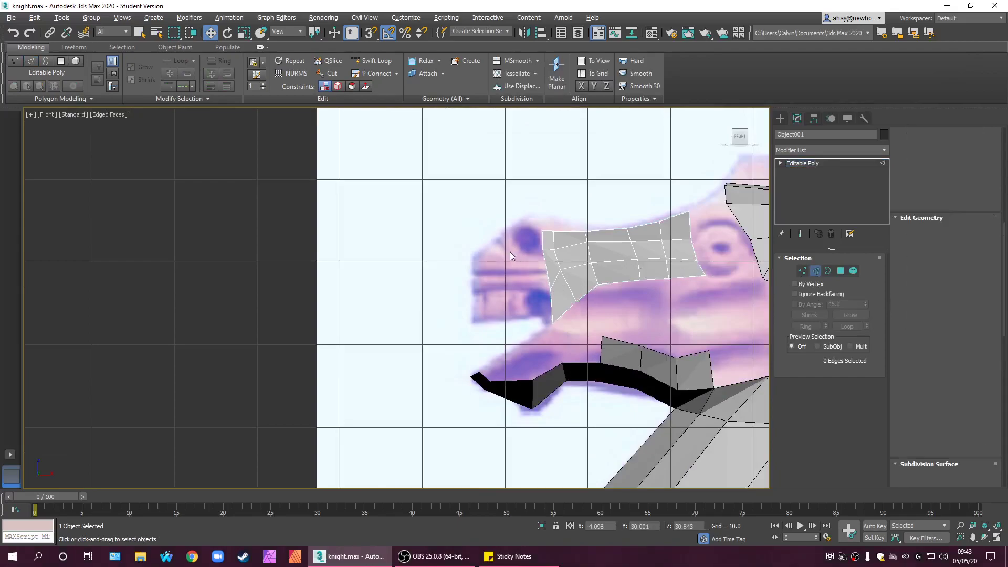
left_click(547, 265)
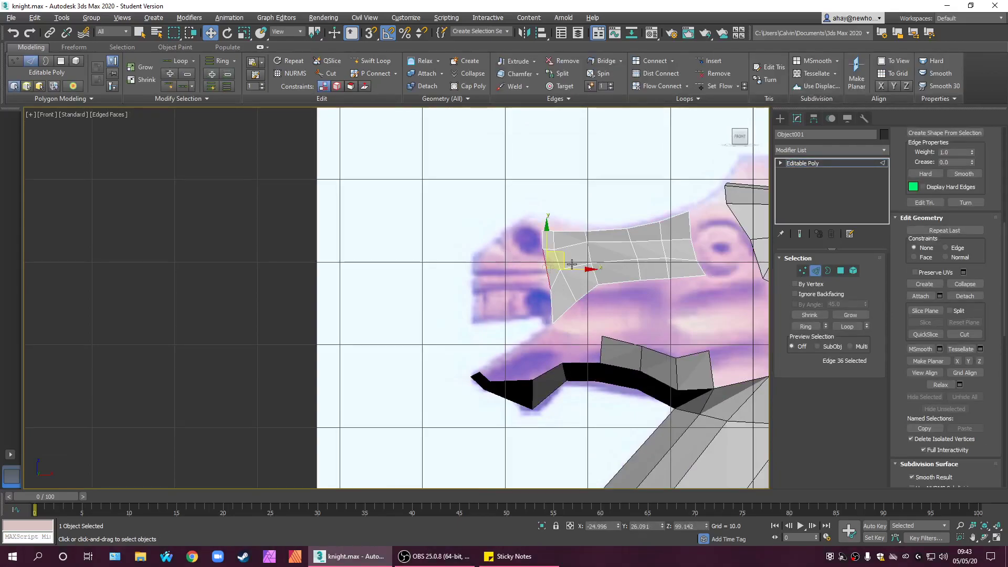
left_click_drag(571, 264, 500, 278, "shift")
scroll(498, 294, "up", 3)
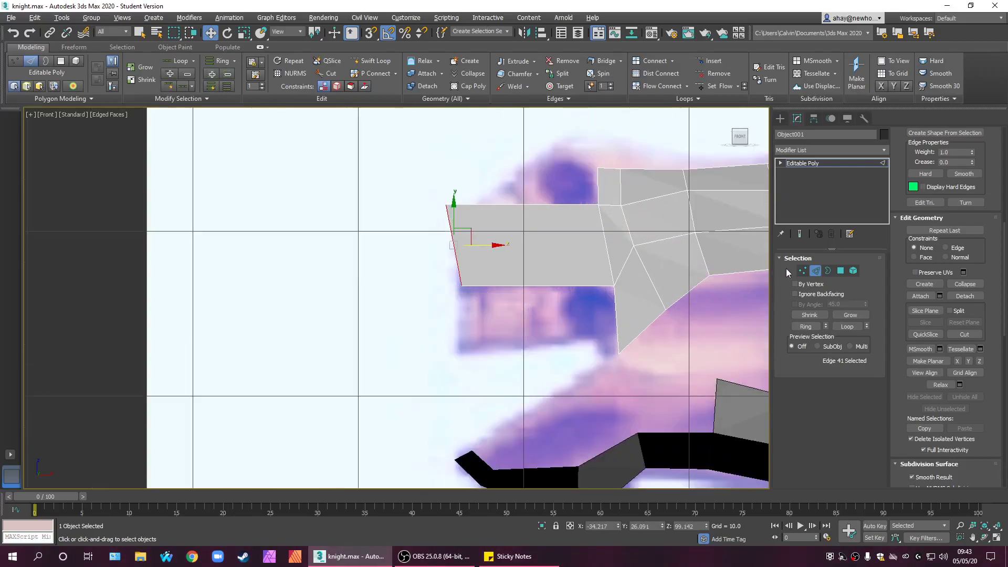
left_click(419, 191)
- Lower the new polygon's upper front vertex onto the muzzle outline and move its lower rear vertex slightly forward
key("1")
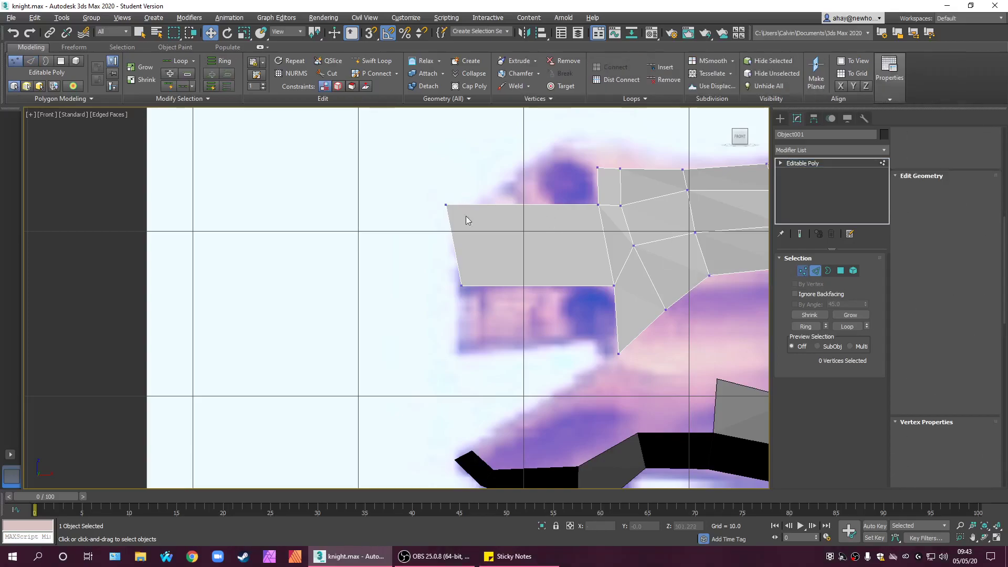
left_click(448, 206)
left_click_drag(464, 194, 467, 216)
scroll(577, 315, "down", 2)
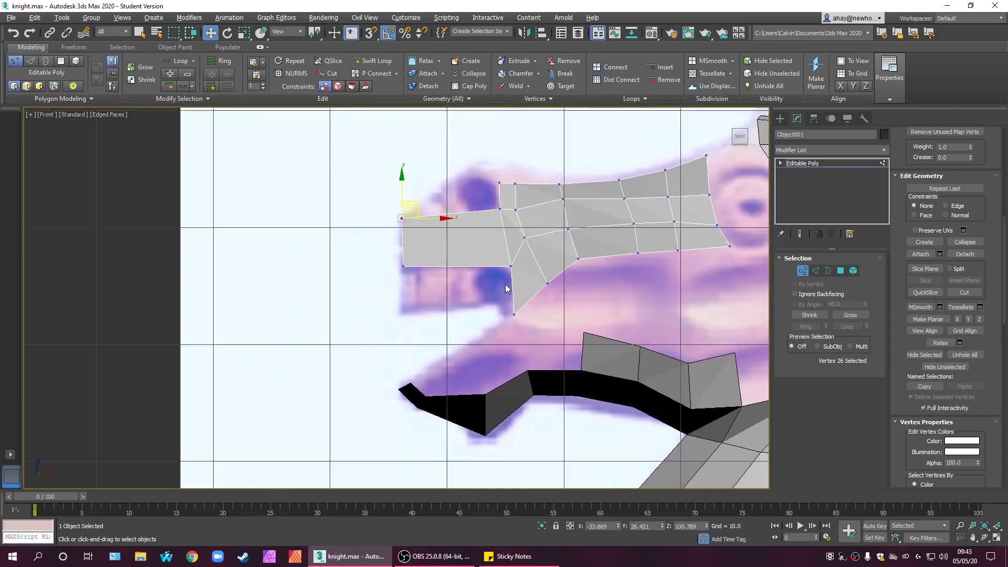
left_click(508, 266)
mouse_move(520, 260)
left_mouse_down()
mouse_move(511, 265)
mouse_move(513, 253)
left_mouse_up()
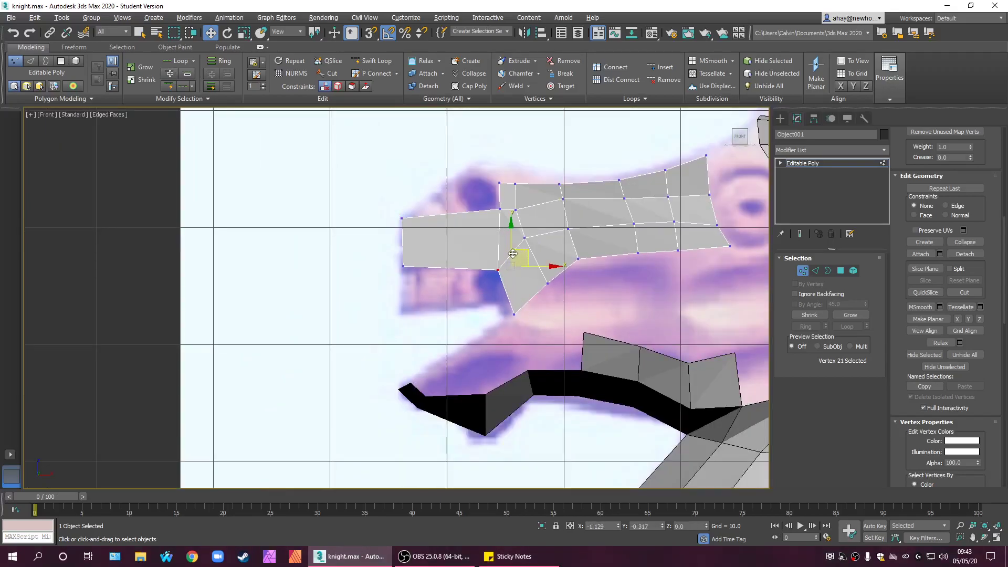
left_click(560, 314)
- Turn off the edged-faces display and switch the snout patch to element selection
middle_click_drag(567, 341, 502, 325)
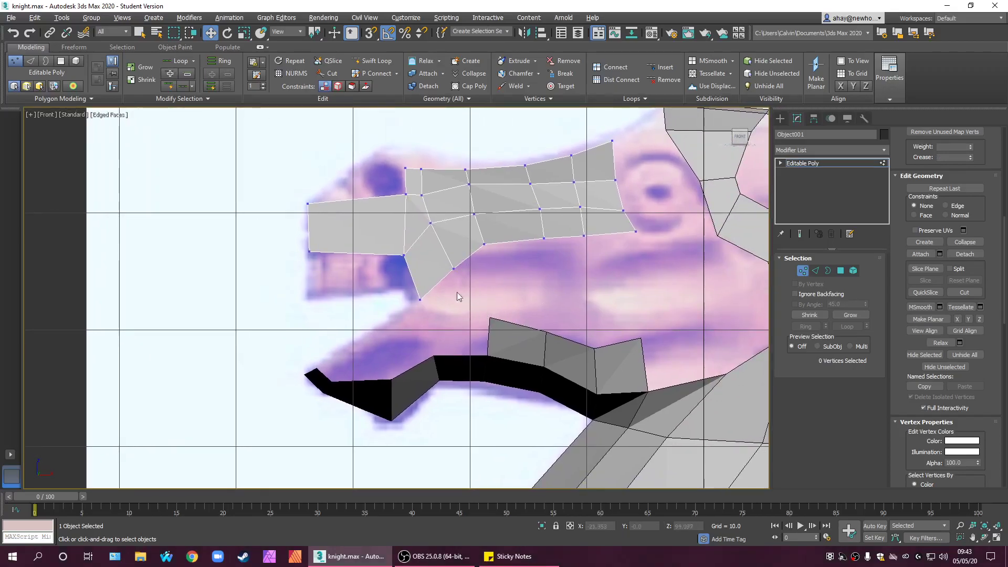
middle_click_drag(491, 347, 561, 339)
scroll(467, 345, "up", 2)
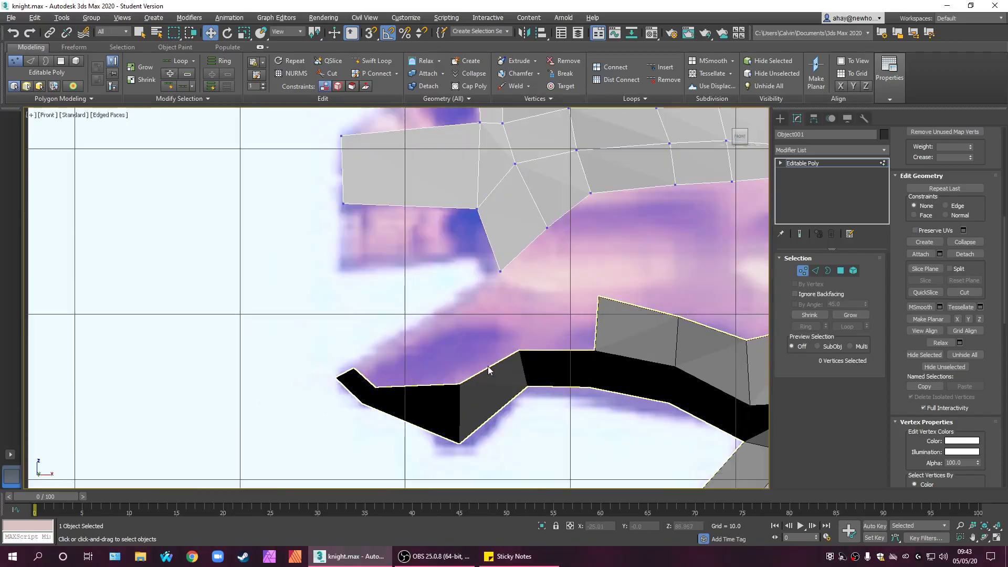
scroll(488, 369, "down", 2)
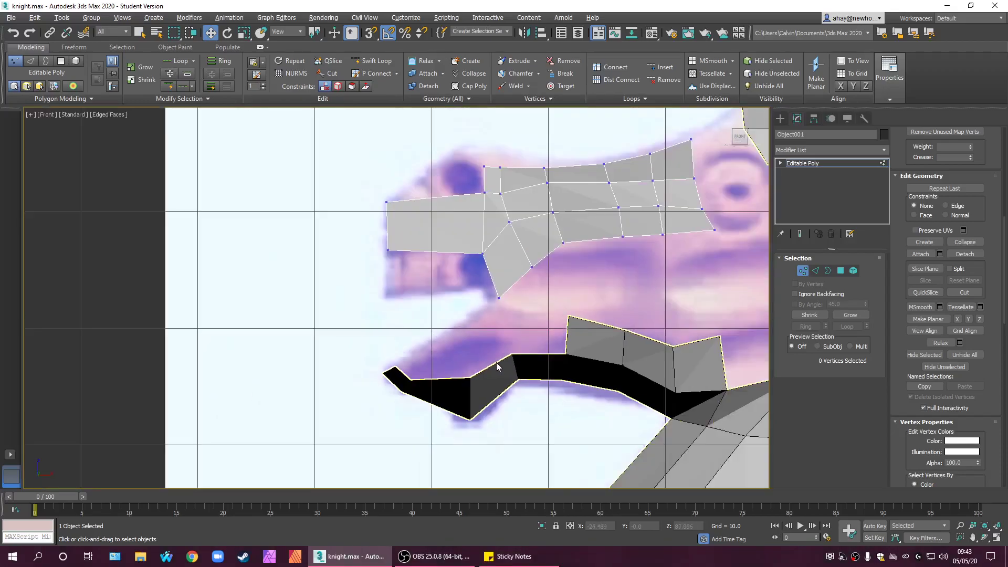
left_click(815, 271)
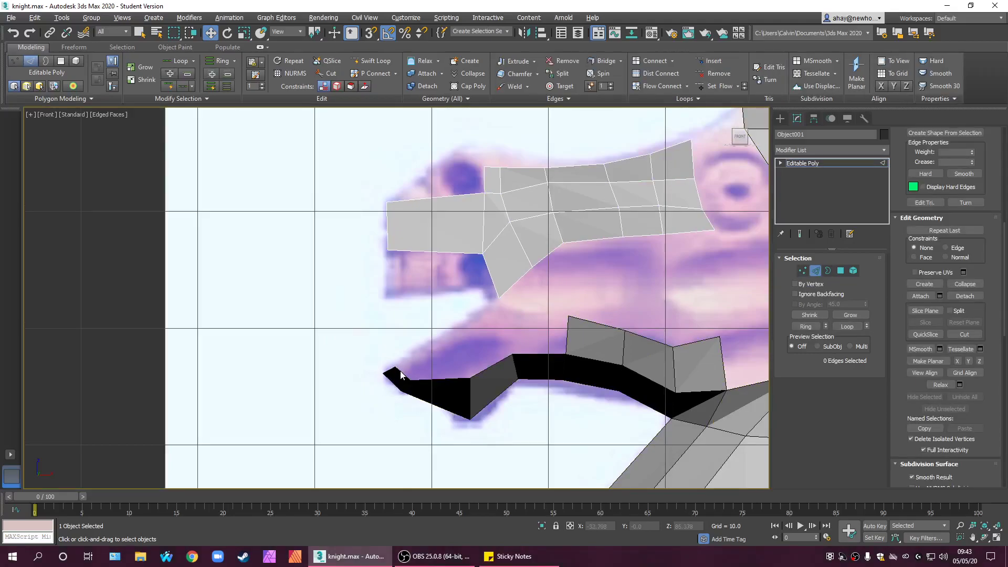
key("F4")
scroll(693, 189, "down", 2)
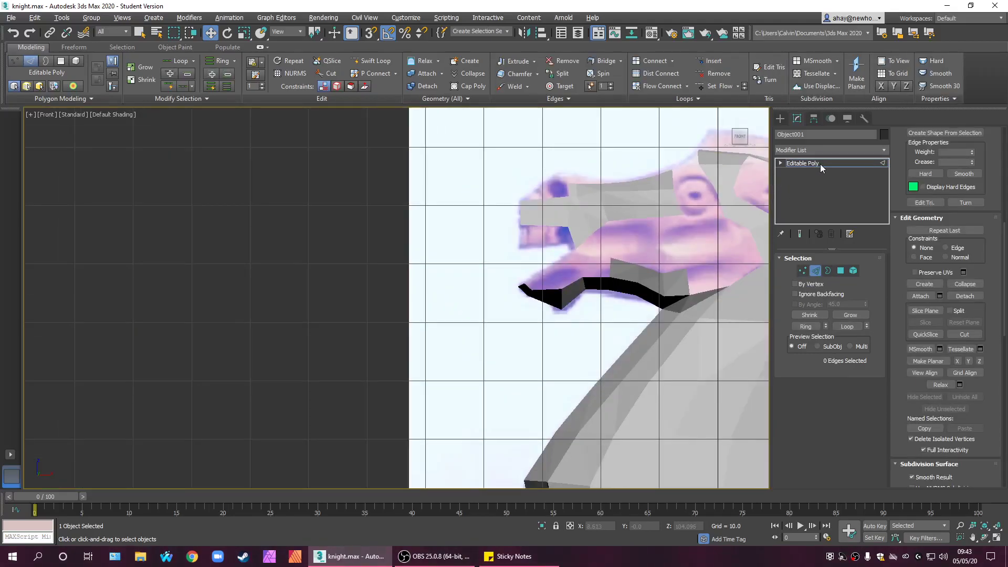
key("4")
left_click(852, 271)
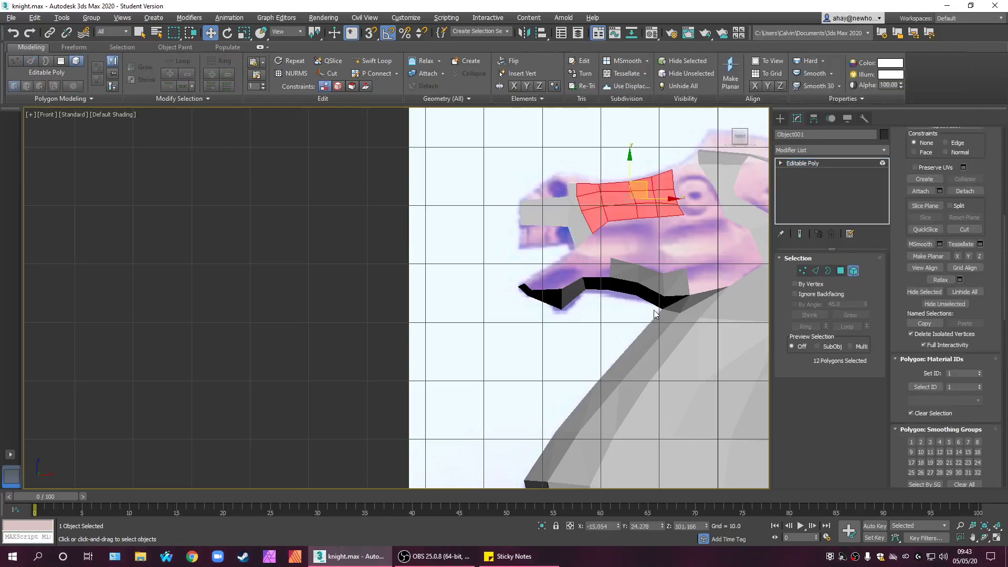
- Attach the snout patch to the knight body's Editable Poly beneath its Symmetry modifier
left_click(782, 120)
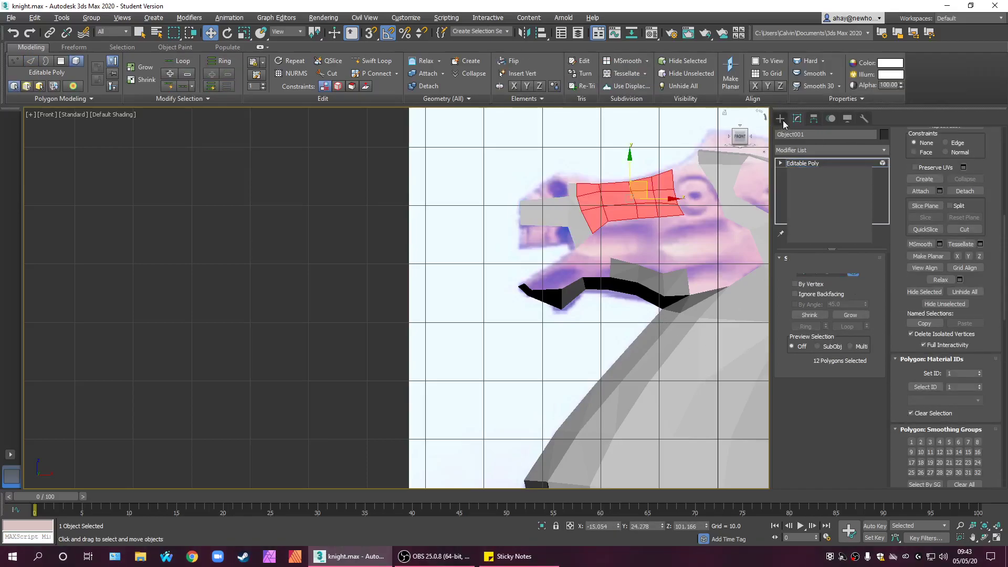
left_click(577, 338)
left_click_drag(664, 387, 663, 388)
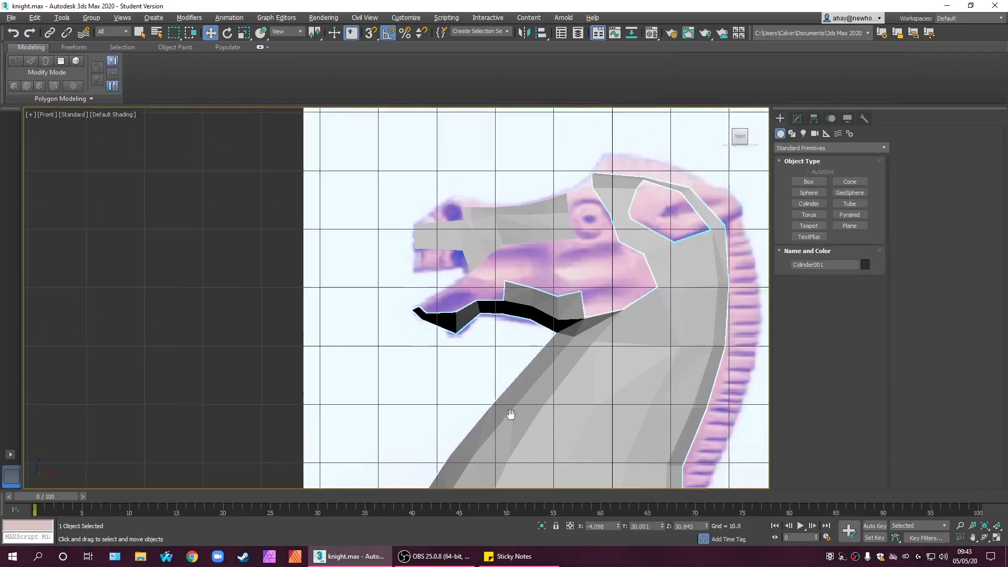
left_click(797, 119)
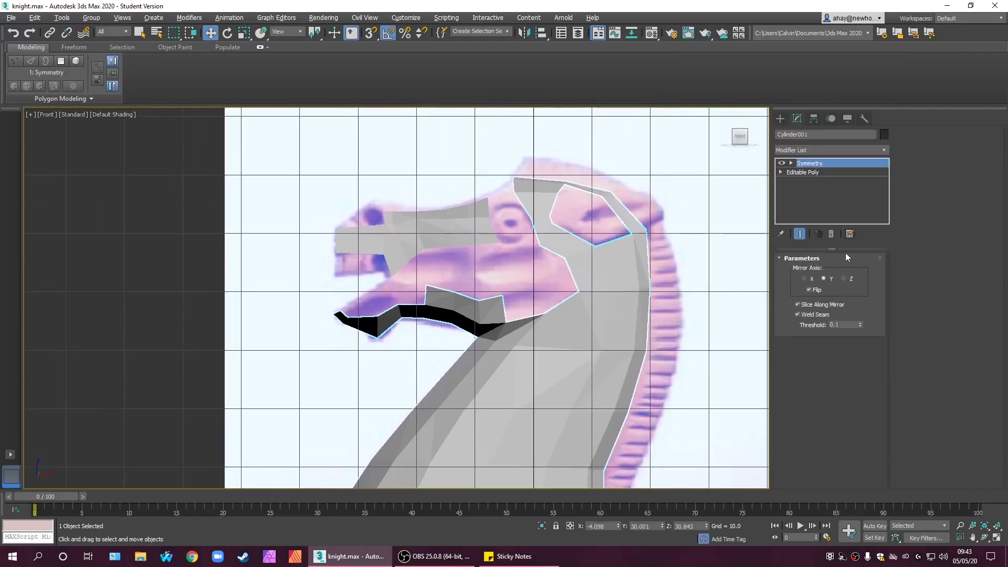
left_click(809, 172)
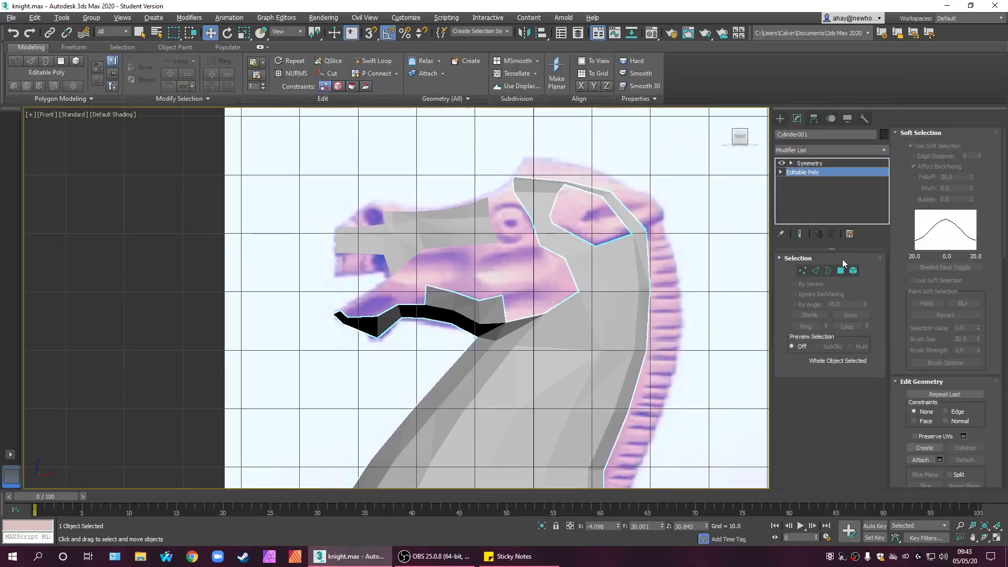
left_click(854, 270)
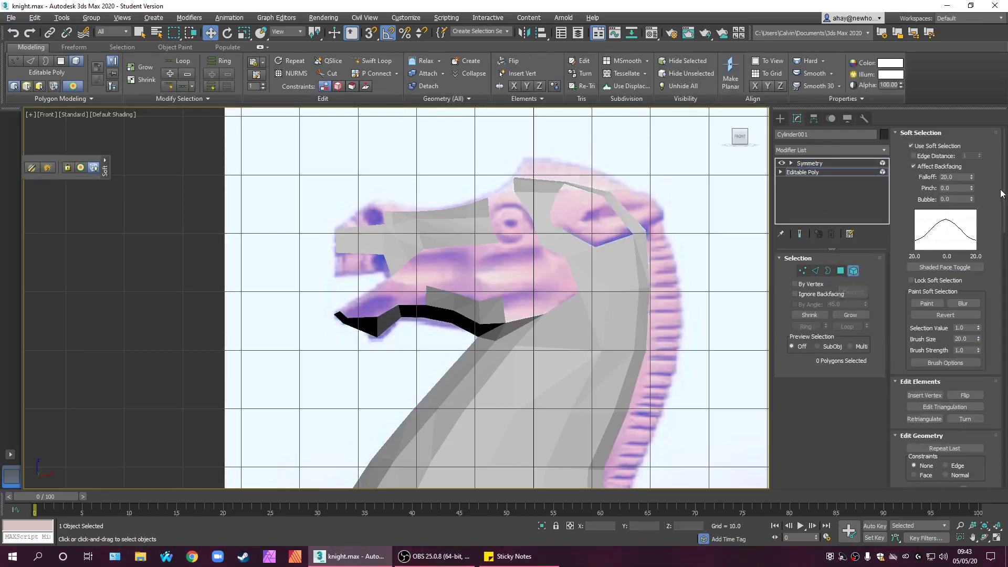
scroll(945, 263, "down", 3)
scroll(945, 304, "down", 2)
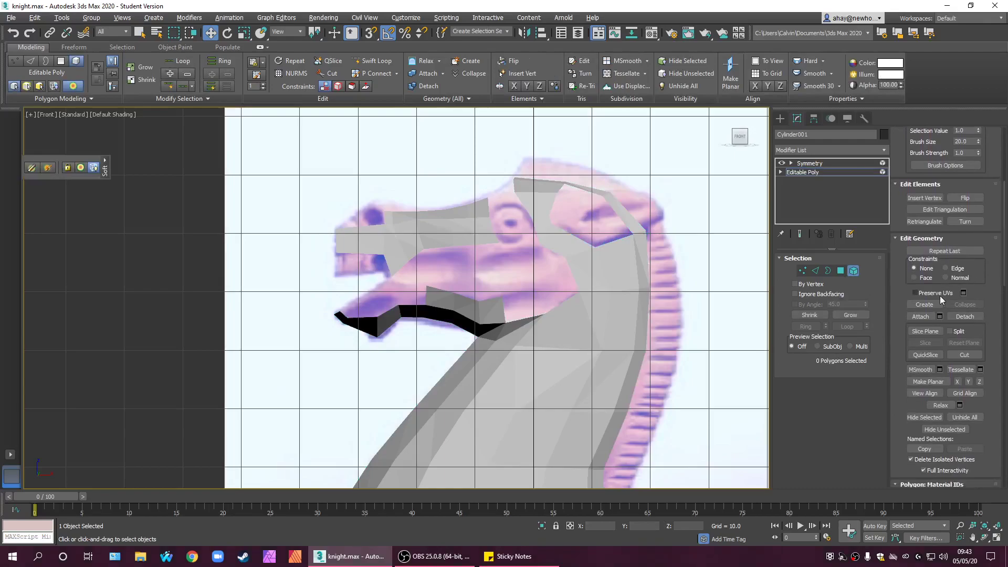
left_click(920, 317)
left_click(455, 237)
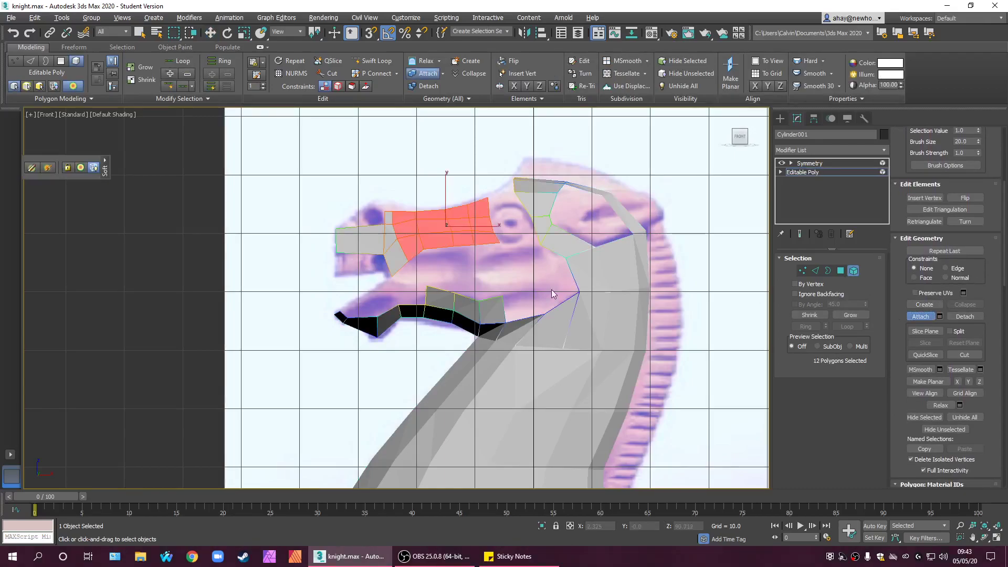
middle_click_drag(519, 270, 573, 273)
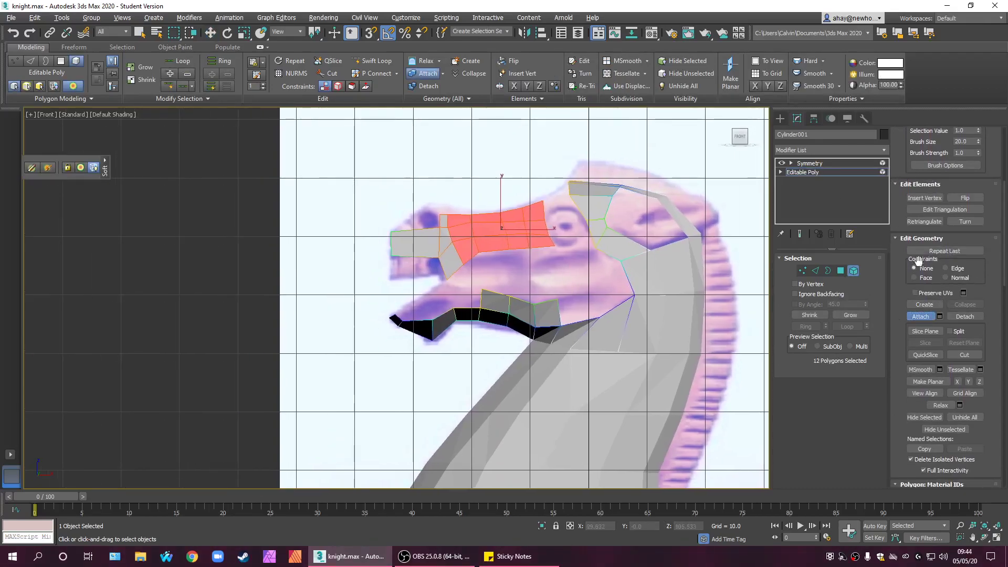
left_click(927, 317)
- Turn off Soft Selection for the knight body and deselect the attached snout polygons
left_click_drag(1004, 277, 1004, 223)
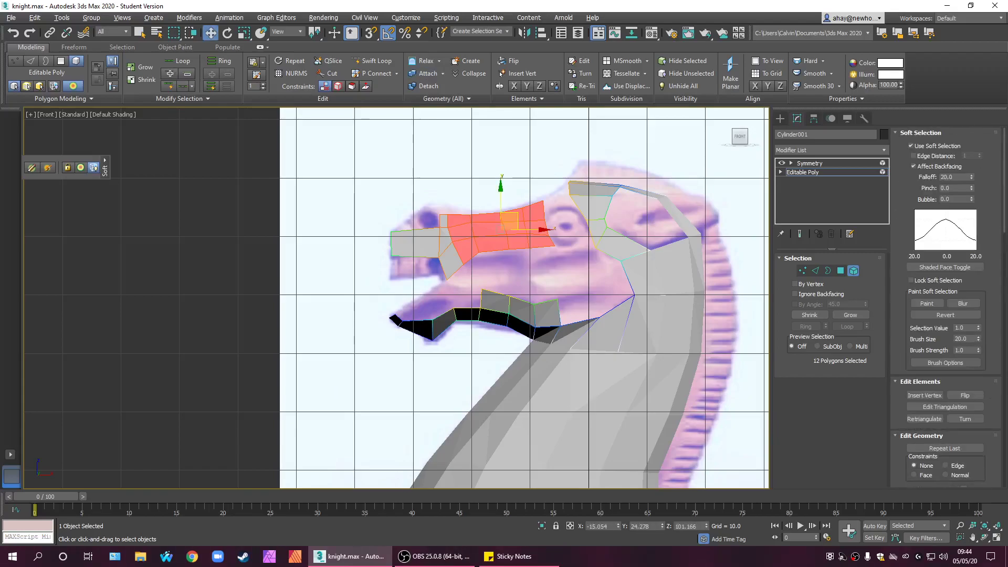
left_click(911, 146)
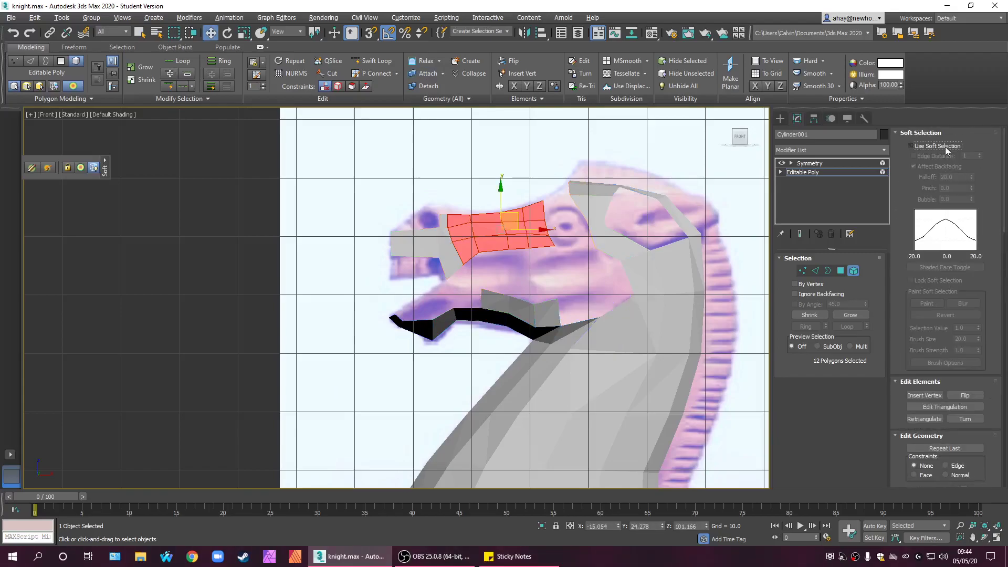
left_click(448, 363)
- Try to extrude the lower jaw tip's upper edge in two segments up toward the corner of the mouth
scroll(446, 285, "up", 3)
middle_click_drag(446, 285, 543, 292)
scroll(528, 284, "up", 2)
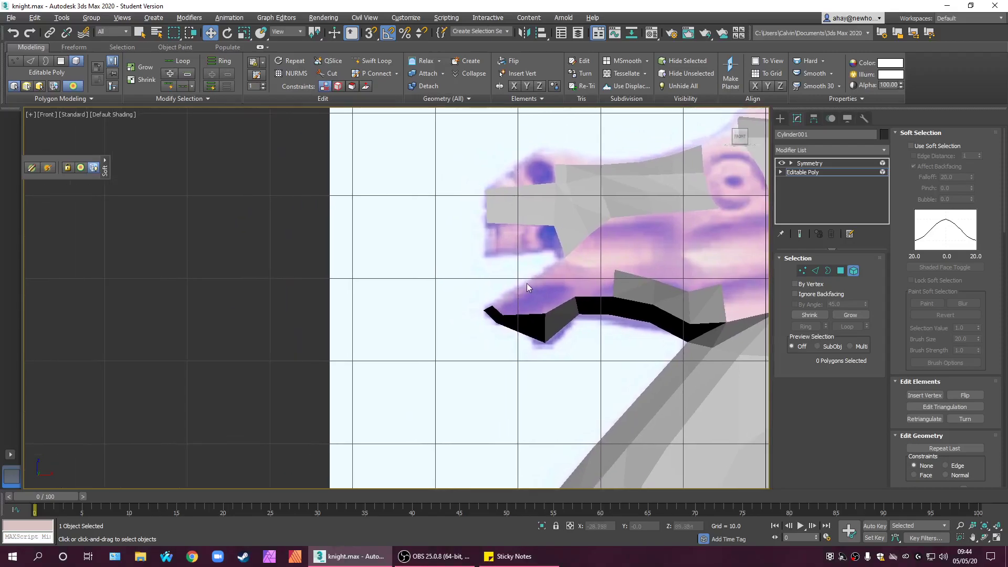
scroll(528, 283, "up", 2)
left_click(815, 270)
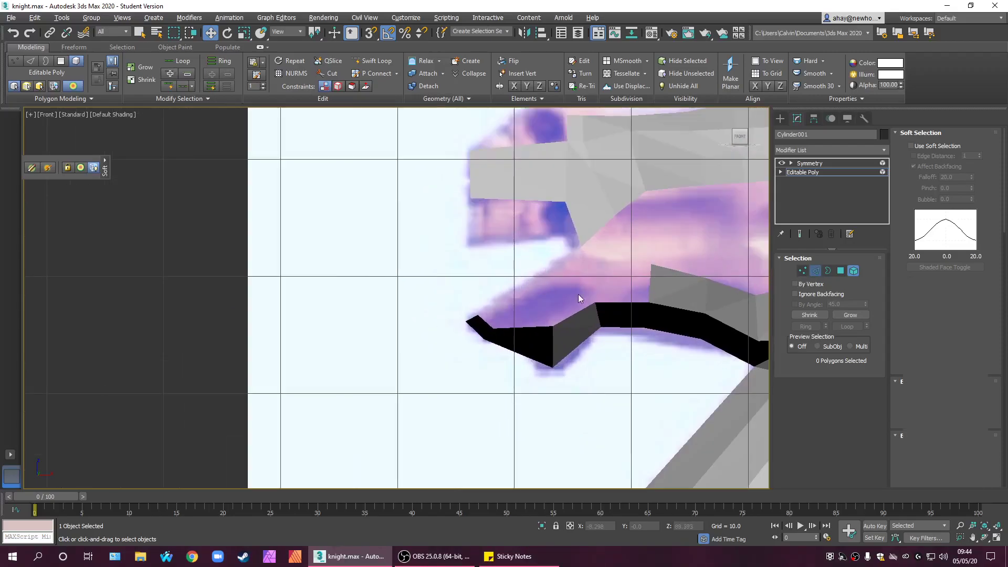
left_click(485, 320)
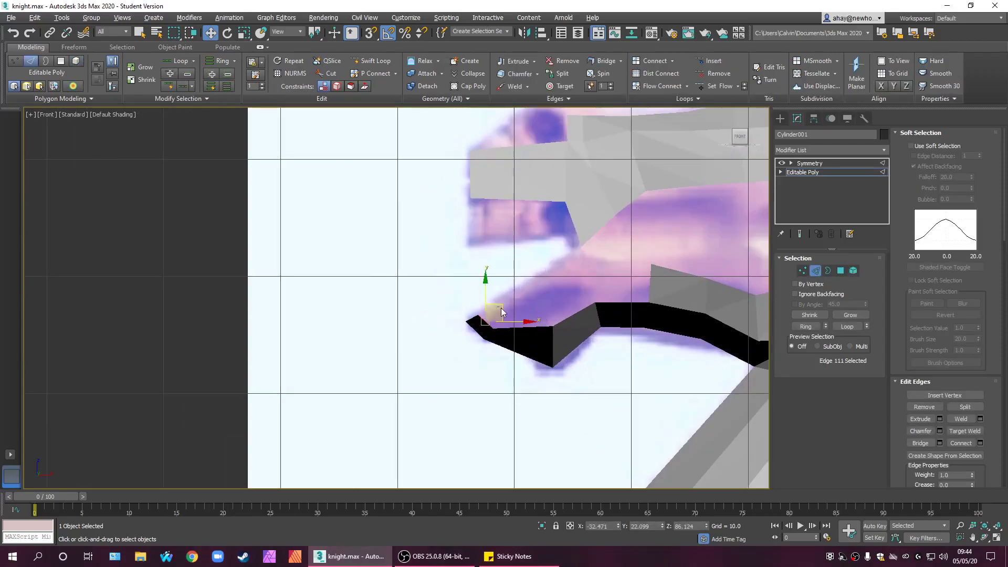
left_click_drag(500, 312, 600, 253, "shift")
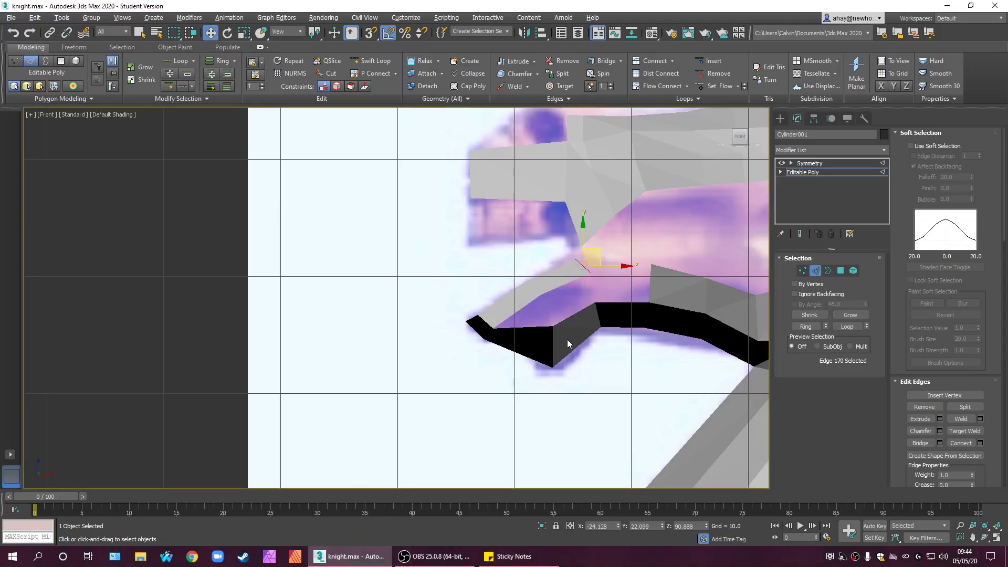
scroll(567, 339, "up", 3)
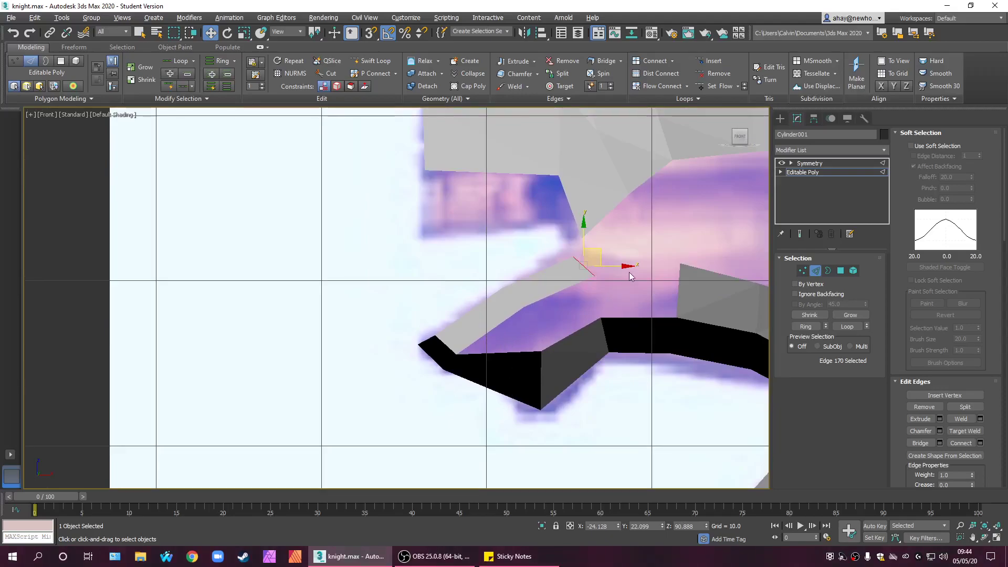
left_click(556, 423)
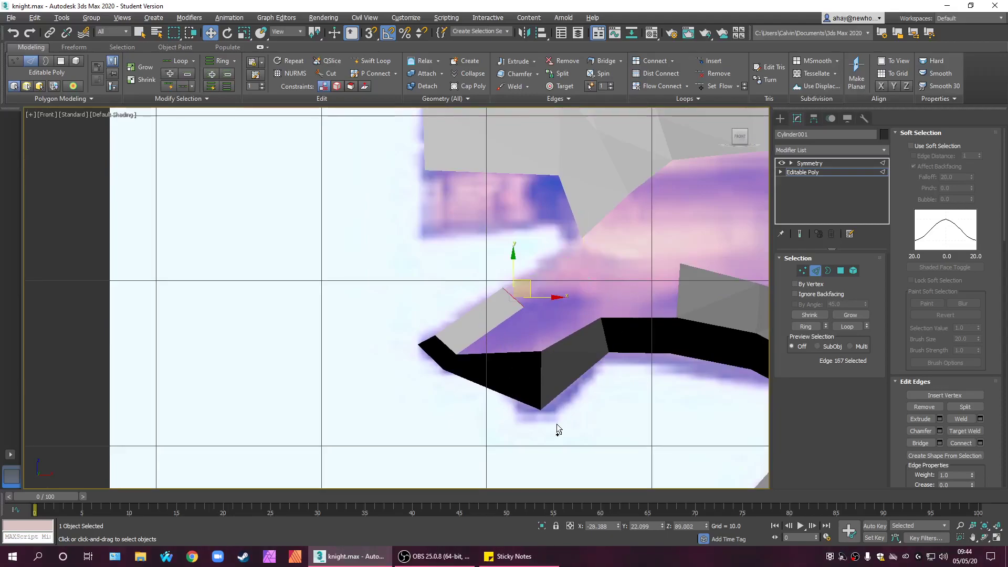
left_click(520, 419)
left_click(443, 450)
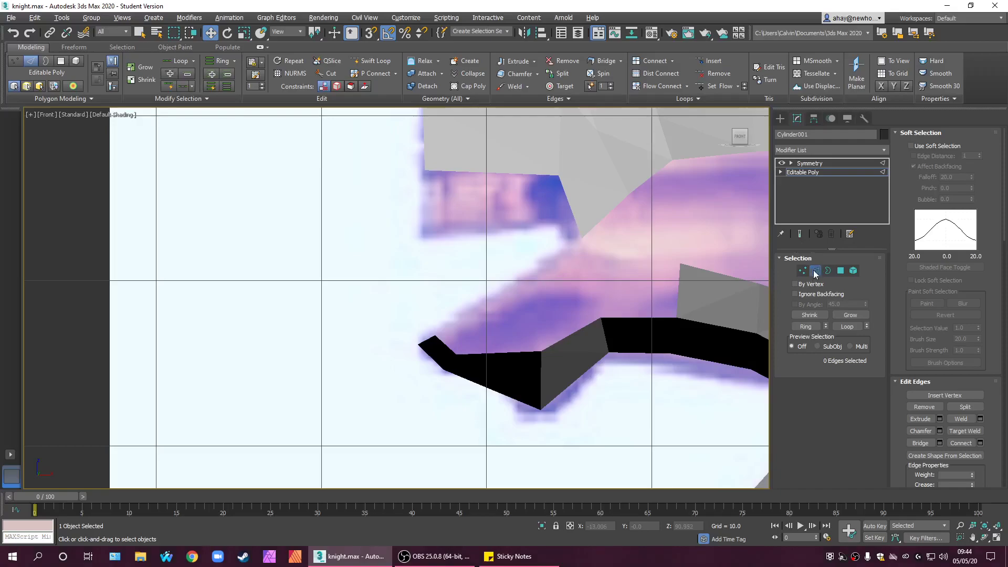
left_click(803, 271)
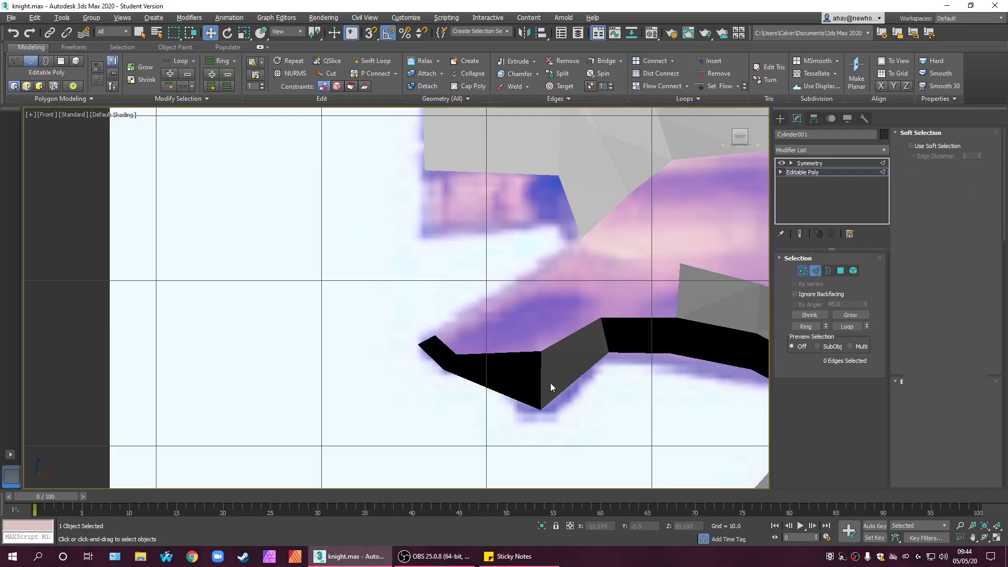
left_click_drag(471, 398, 510, 364)
left_click(468, 391)
left_click_drag(397, 320, 465, 364)
left_click_drag(444, 322, 467, 342)
key("ctrl+z")
key("ctrl+y")
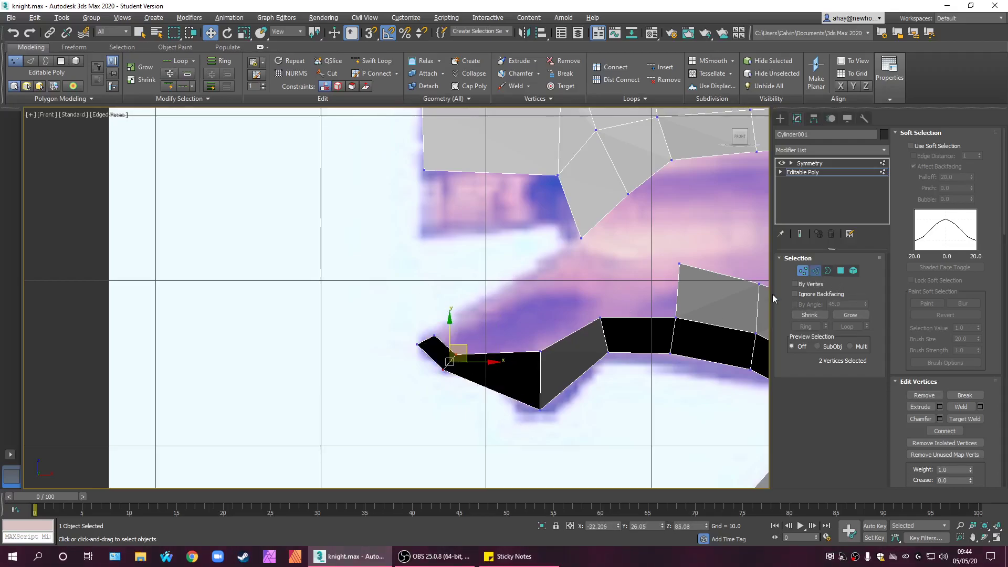
- Insert an edge across the lower jaw's front segment with Flow Connect between its upper and lower edges
key("2")
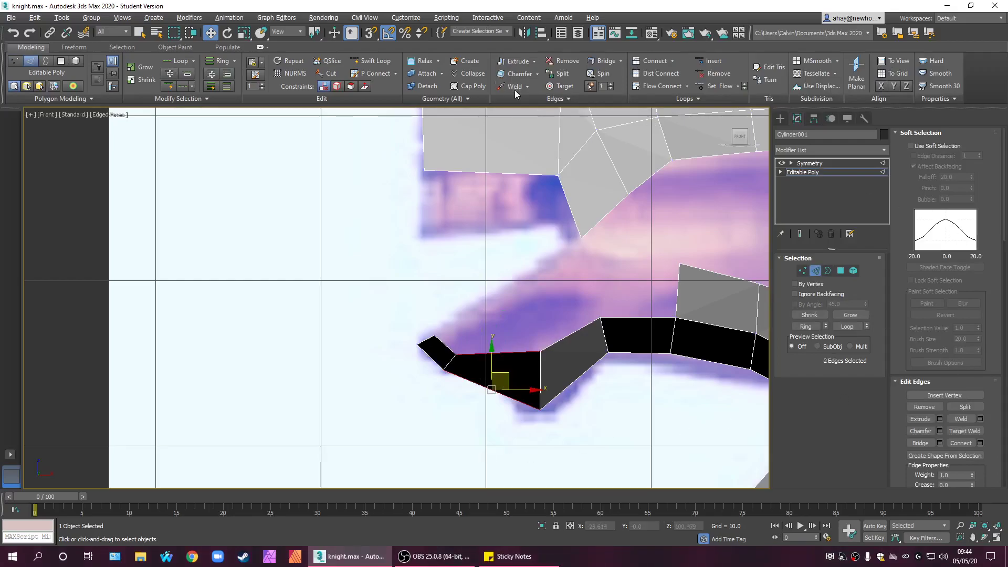
left_click(658, 86)
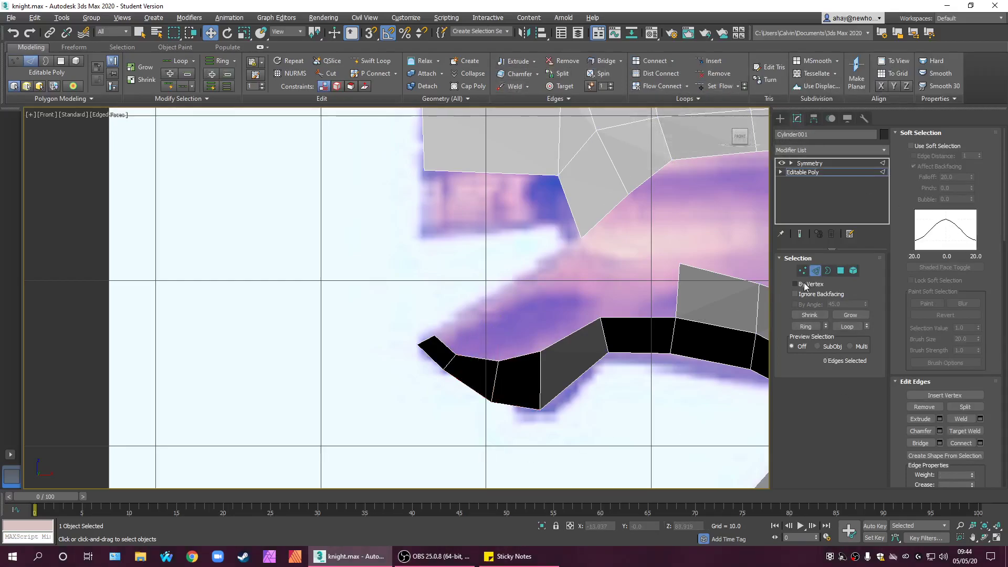
- Examine the new cross edge of the lower jaw in the front, left and perspective views
key("alt+w")
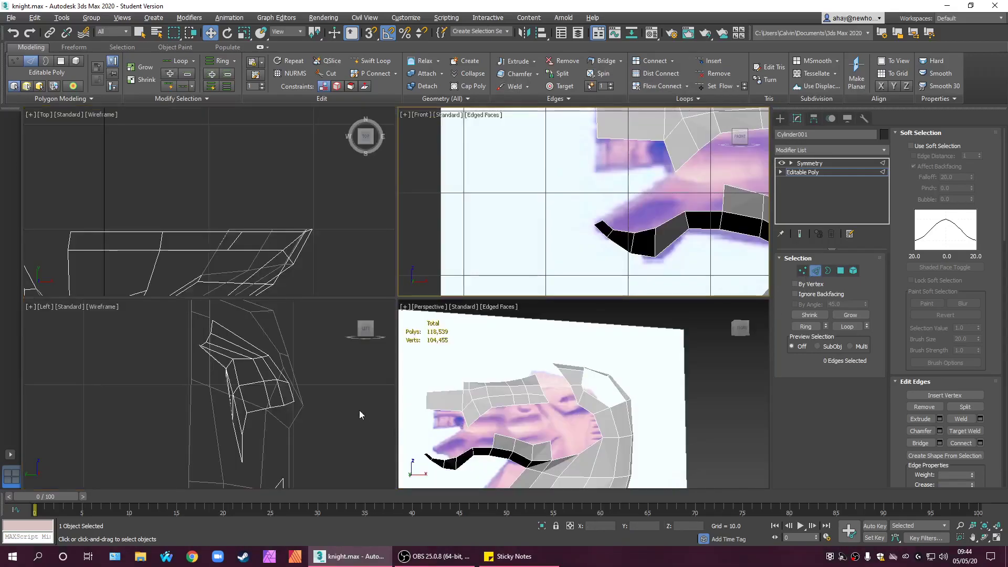
scroll(273, 404, "down", 10)
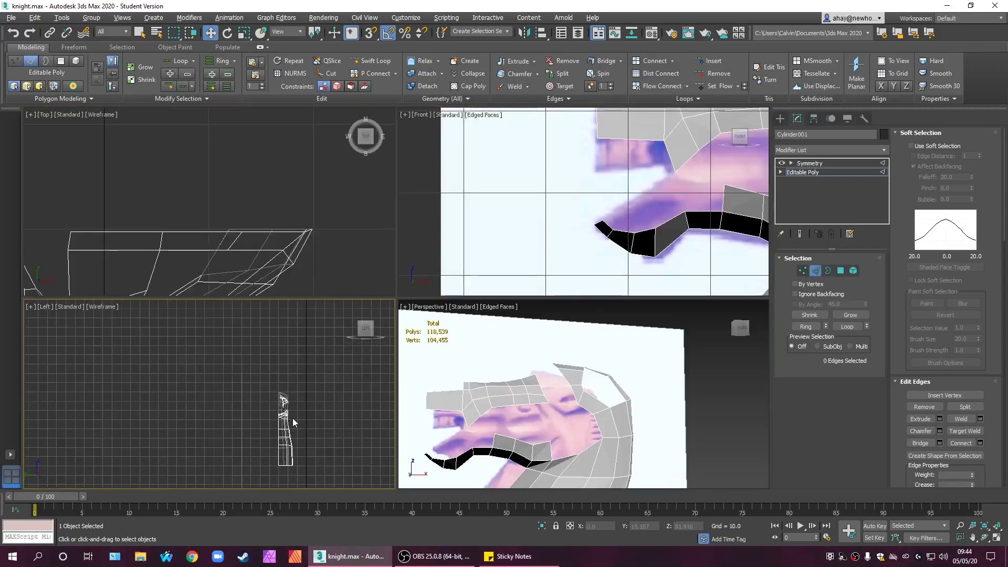
scroll(292, 418, "up", 5)
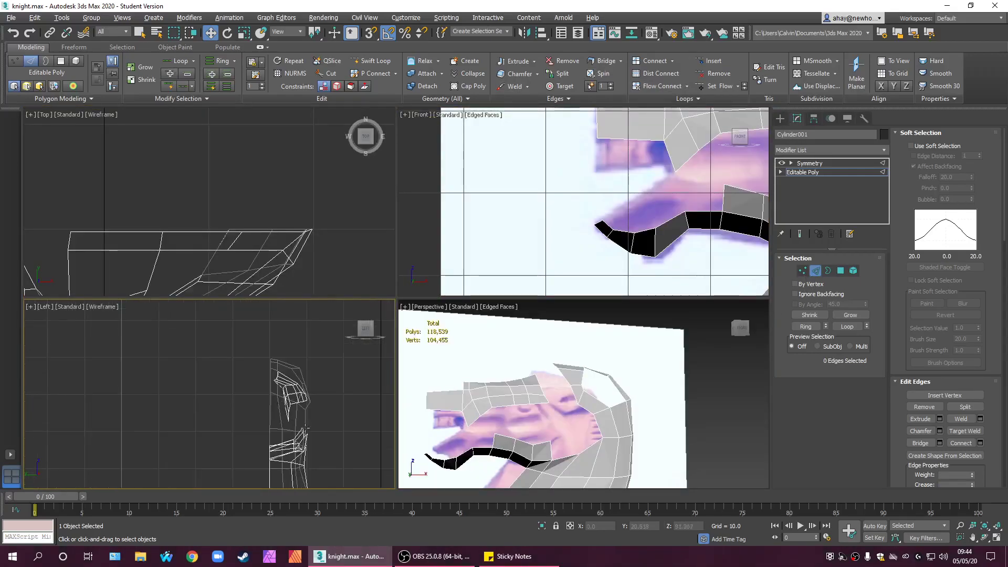
left_click(636, 251)
scroll(231, 436, "up", 6)
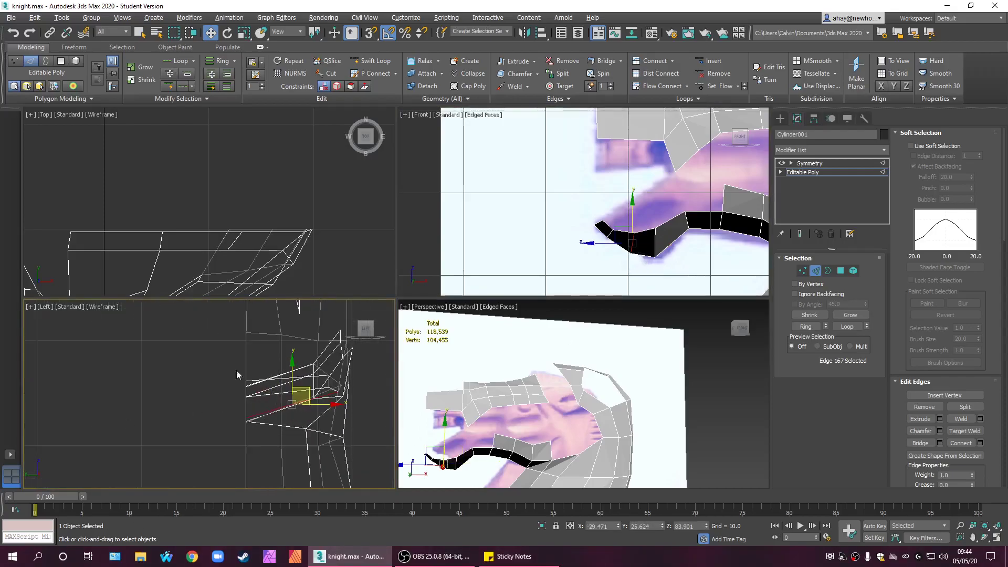
middle_click_drag(561, 290, 506, 279)
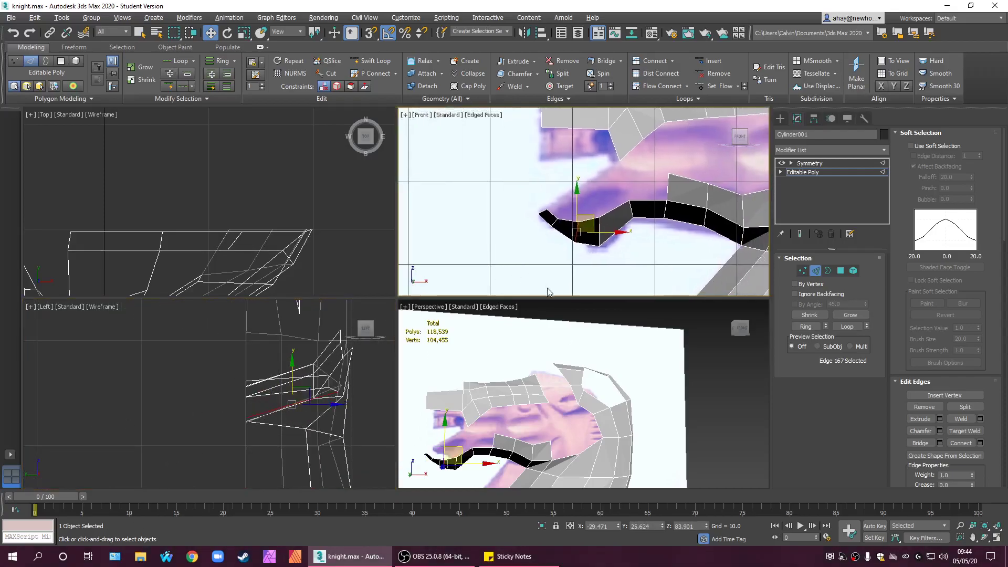
middle_click_drag(517, 321, 560, 418, "alt")
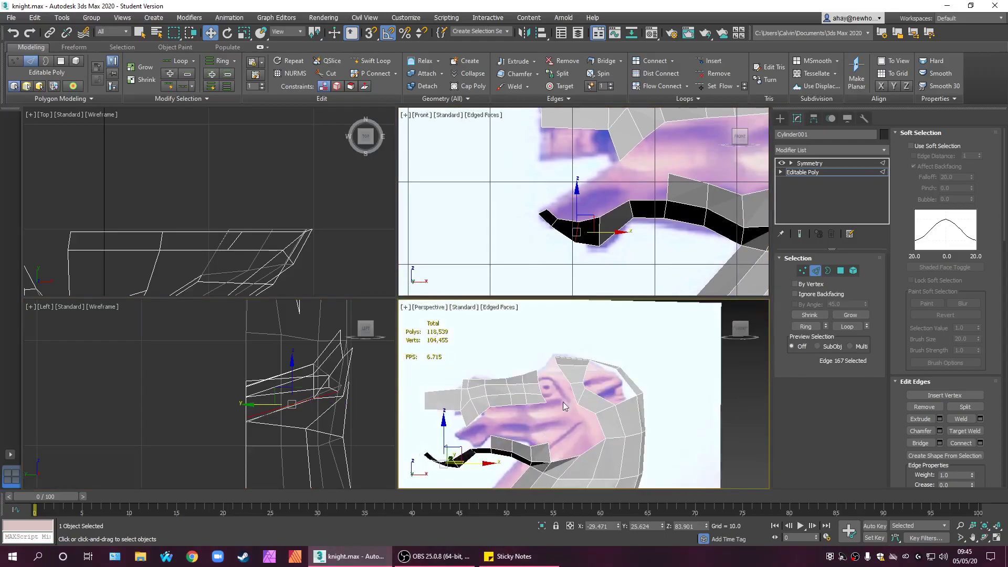
middle_click(603, 256)
key("alt+w")
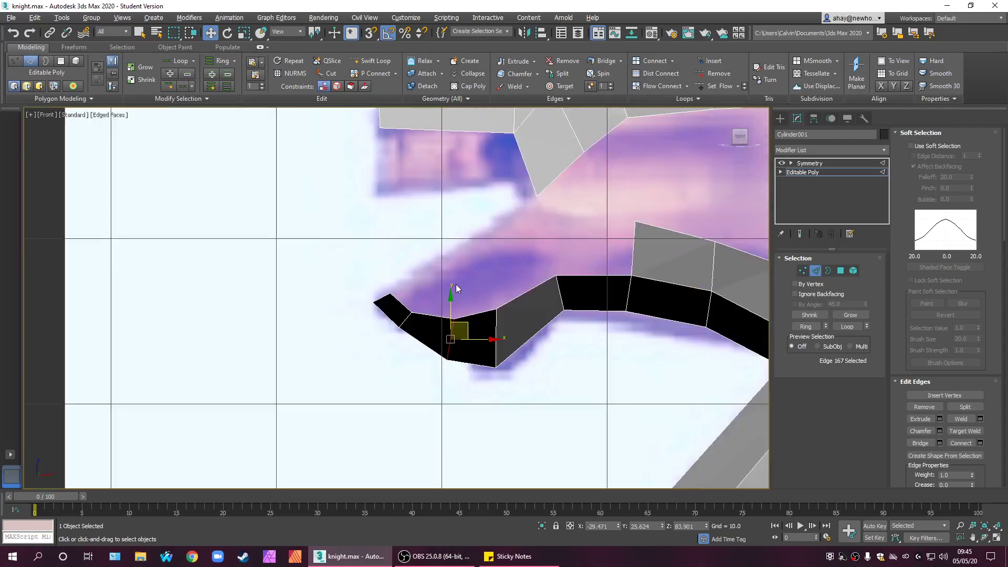
middle_click_drag(457, 288, 472, 292)
scroll(475, 310, "up", 1)
scroll(478, 314, "down", 1)
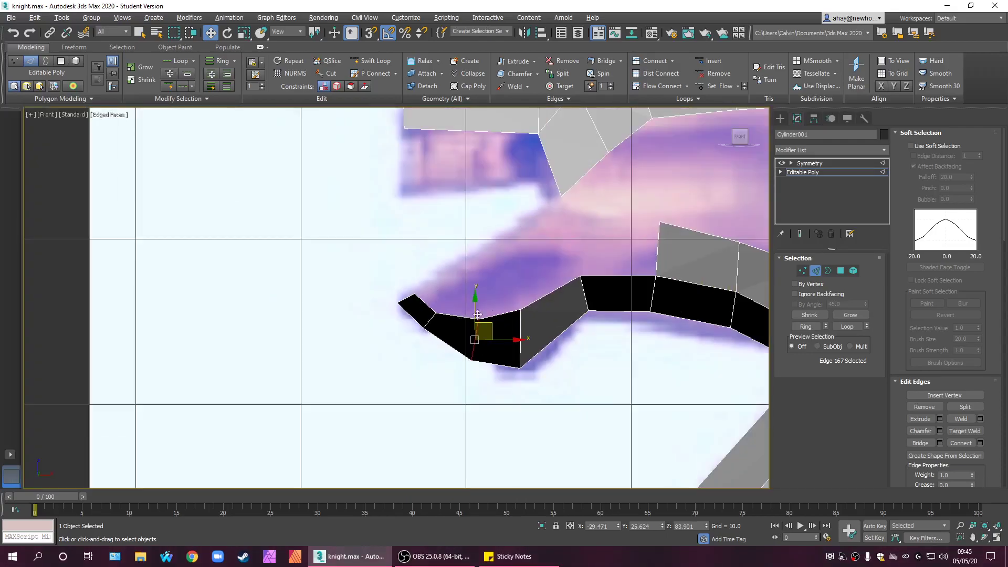
left_click(802, 271)
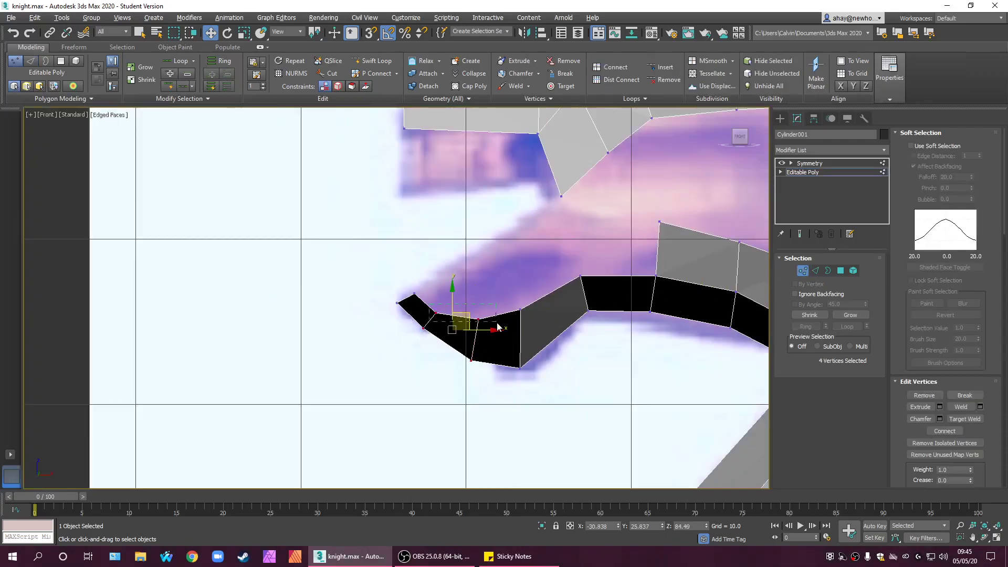
left_click_drag(429, 307, 497, 338)
left_click(520, 310, "ctrl")
key("alt+w")
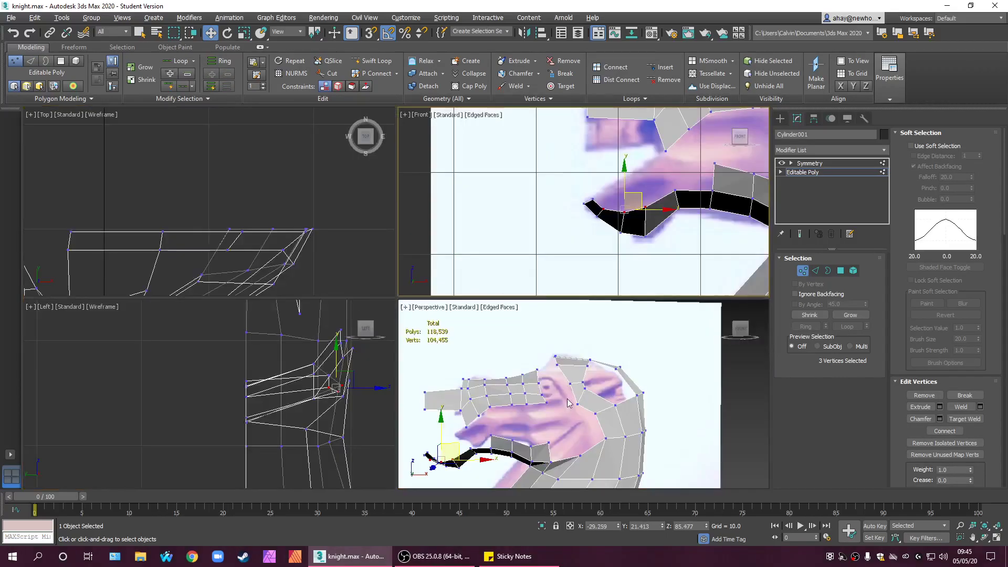
middle_click_drag(640, 246, 604, 242)
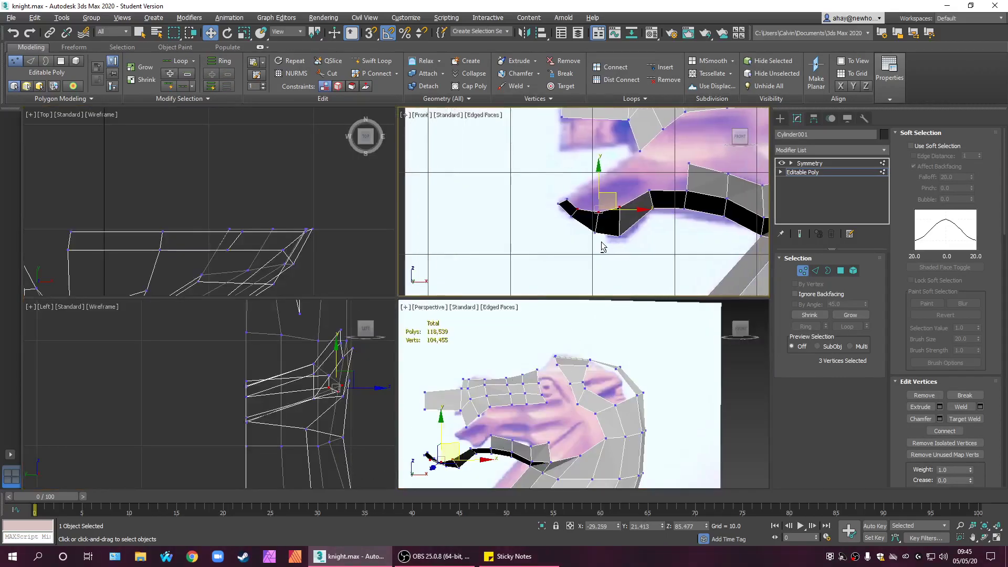
key("alt+w")
- Reposition the vertex pairs behind the lower jaw tip and raise the inserted cross edge's pair to follow the reference
scroll(477, 285, "up", 2)
left_click_drag(368, 333, 419, 377)
left_click_drag(407, 333, 488, 417)
key("ctrl+z")
key("ctrl+z")
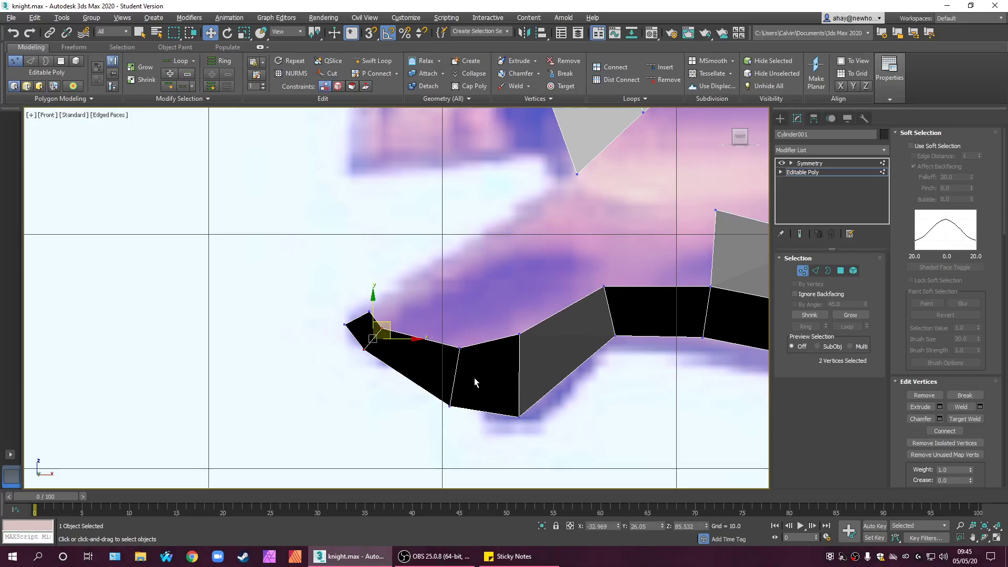
key("ctrl+y")
key("ctrl+y")
key("ctrl+z")
key("ctrl+z")
key("ctrl+y")
key("ctrl+y")
left_click_drag(466, 361, 476, 333)
left_click_drag(477, 334, 478, 339)
left_click(483, 342)
left_click(472, 326)
left_click_drag(493, 309, 490, 327)
- Shift the jaw tip's end vertices down and back, and slide the vertex pair behind them farther from the tip
left_click(351, 296)
left_click_drag(273, 286, 388, 319)
left_click(450, 337)
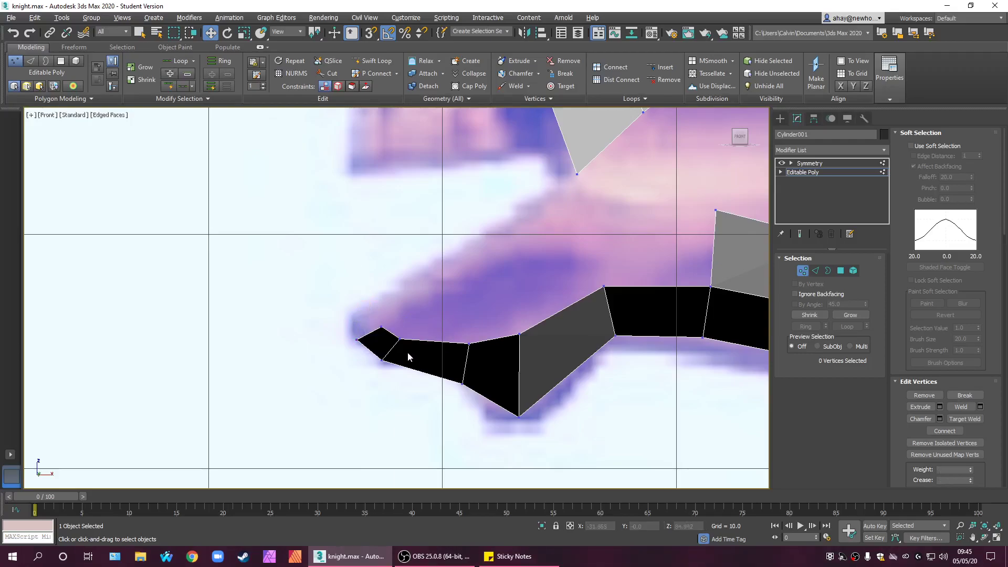
left_click_drag(375, 337, 423, 331)
left_click(435, 313)
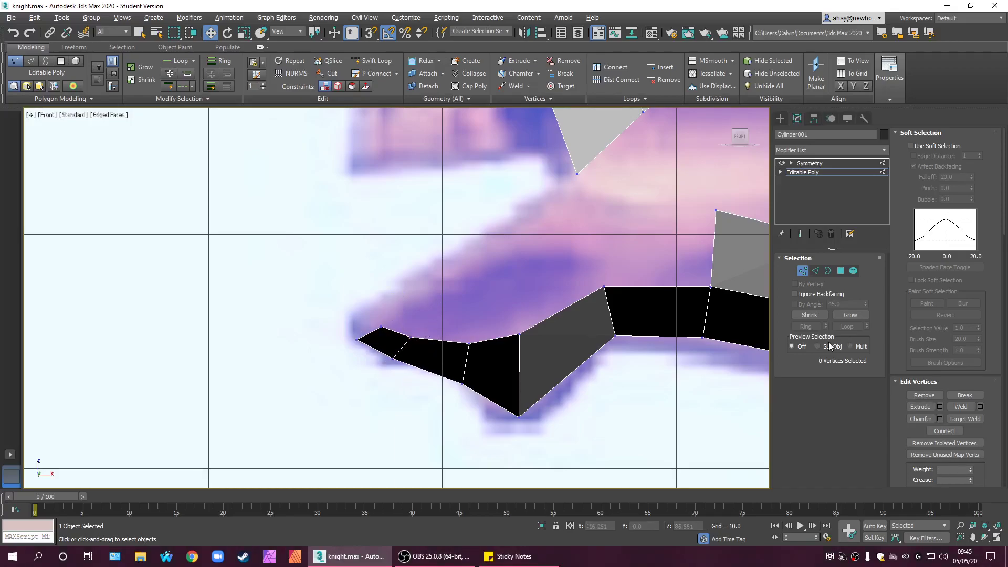
- Extrude the lower jaw tip's end edge upward into a short segment along the reference lip
left_click(816, 272)
left_click(363, 332)
left_click(370, 333)
left_click_drag(387, 315, 375, 292, "shift")
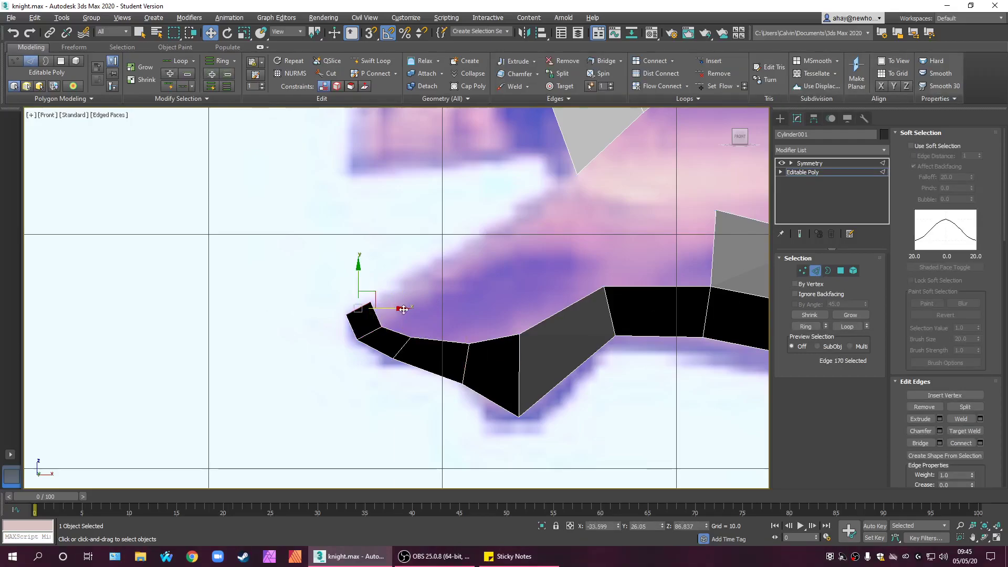
- Extrude the new segment's inner edge along the lip toward the mouth corner and bridge the strip to the jaw's upper edge
left_click(380, 320)
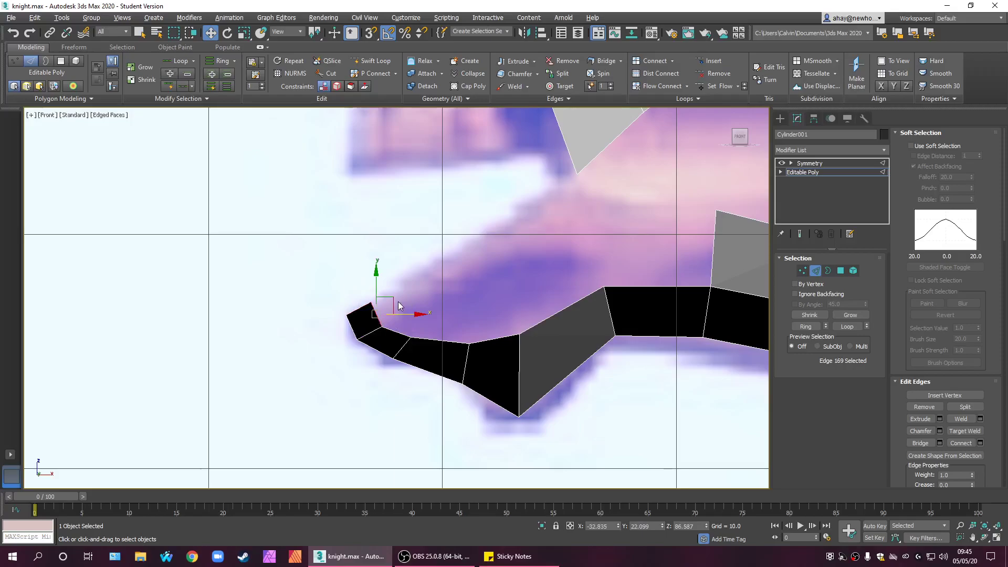
left_click_drag(386, 303, 474, 258, "shift")
left_click(449, 357)
left_click(446, 341)
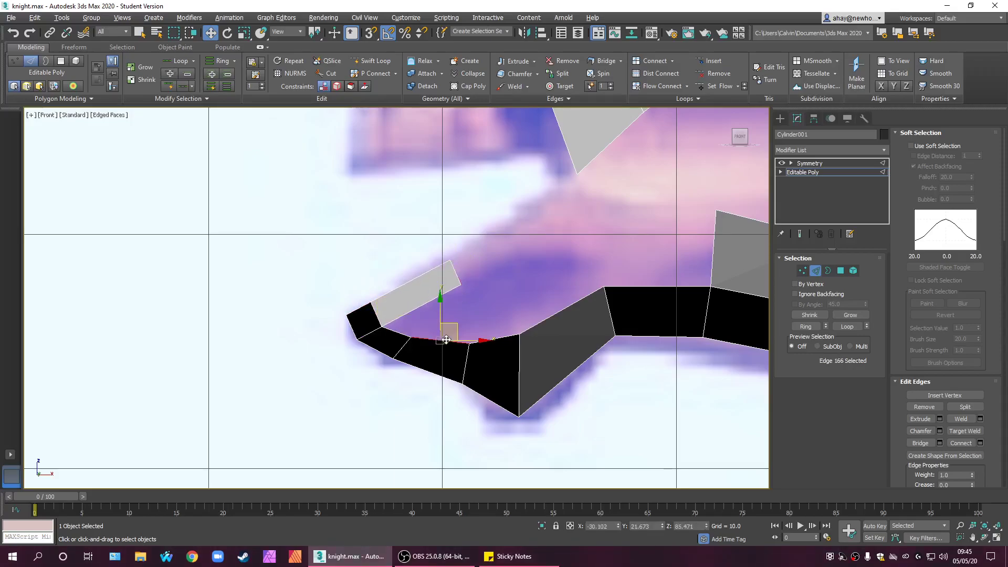
left_click(423, 306, "ctrl")
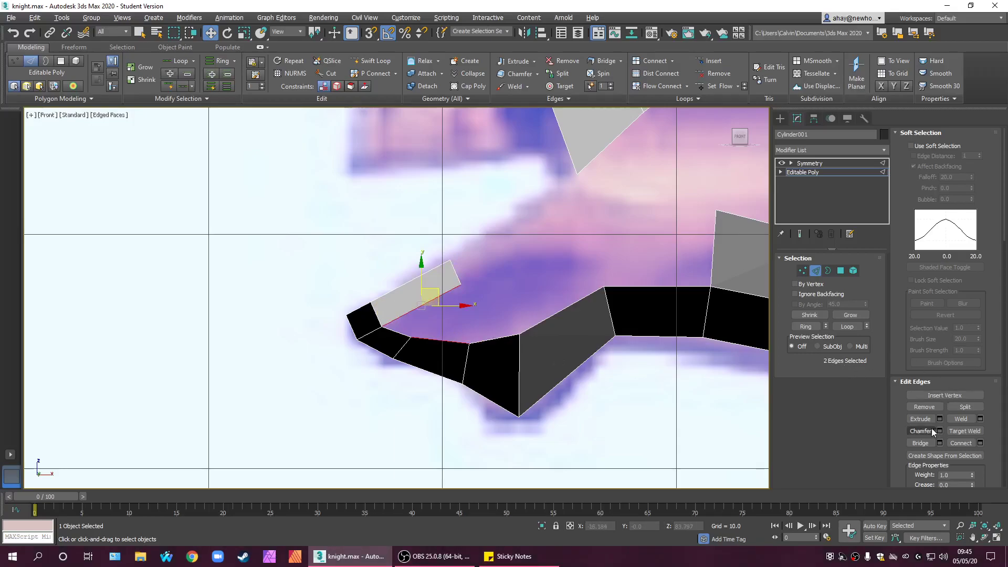
left_click(927, 444)
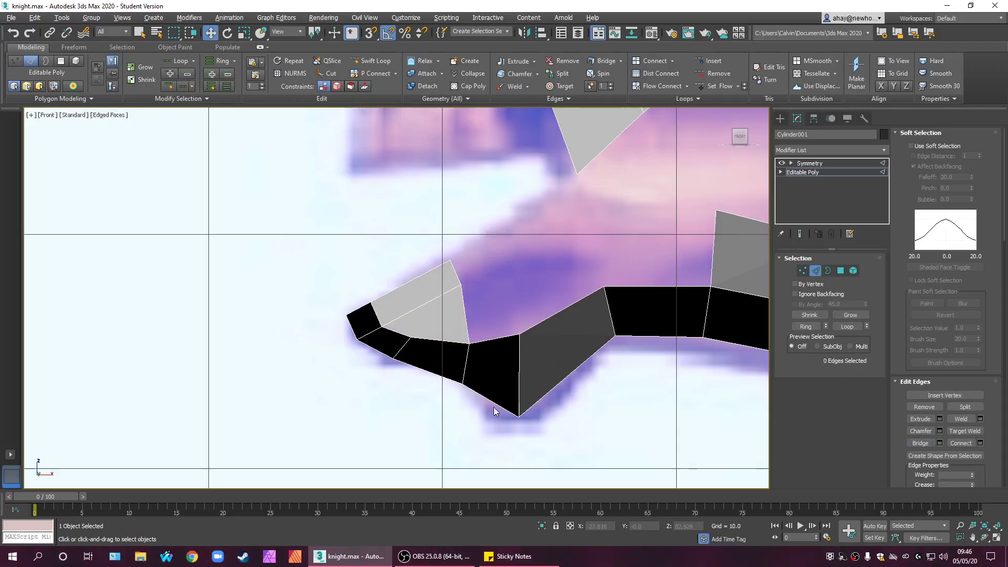
- Move the two vertices where the lip strip meets the jaw tip along Y toward the symmetry plane, to about Y 24.2
key("alt+w")
middle_click_drag(620, 244, 621, 203)
middle_click_drag(500, 363, 530, 296)
middle_click_drag(546, 398, 597, 403, "alt")
scroll(512, 370, "up", 5)
middle_click_drag(512, 370, 633, 362, "alt")
left_click(802, 271)
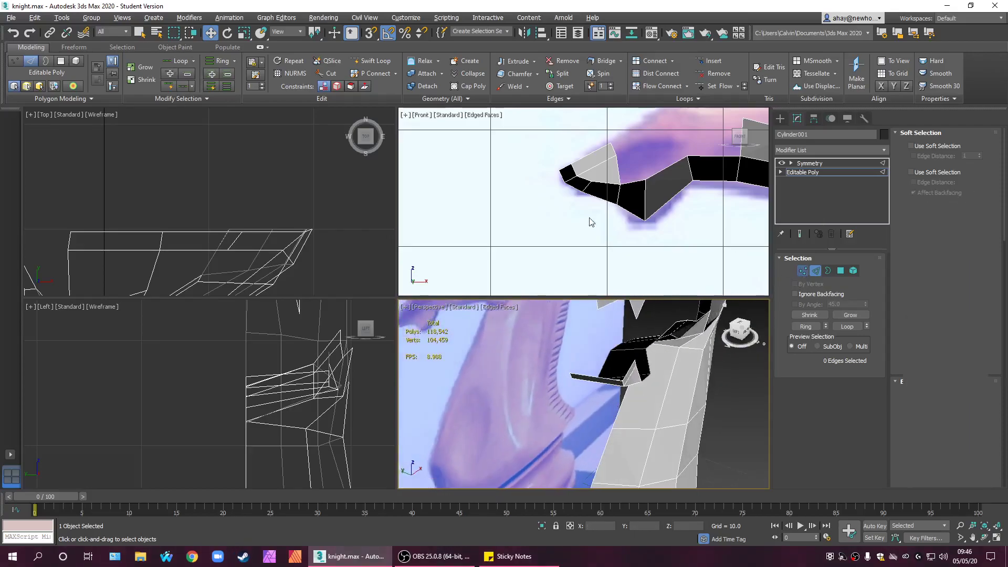
left_click(569, 154)
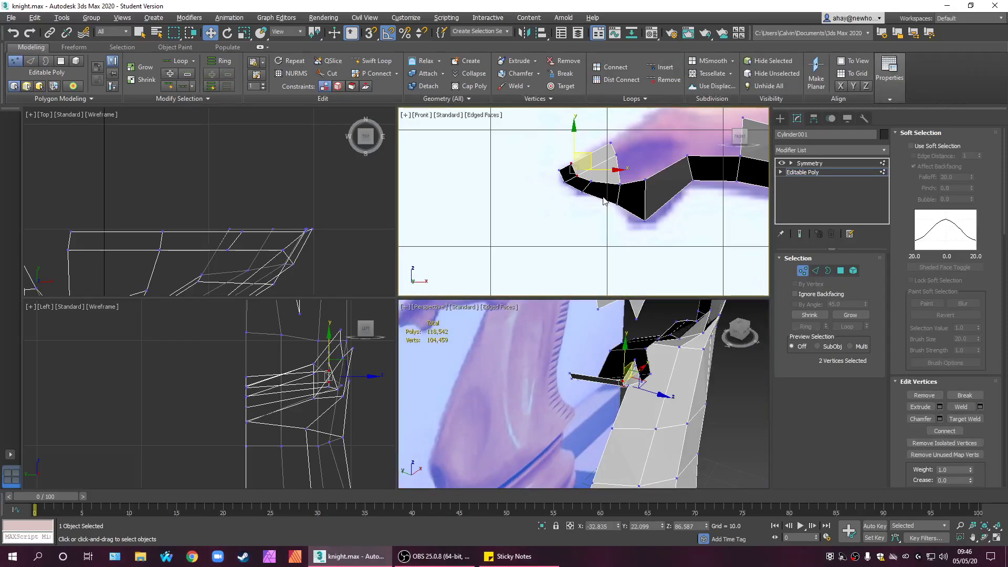
middle_click_drag(534, 380, 587, 350, "alt")
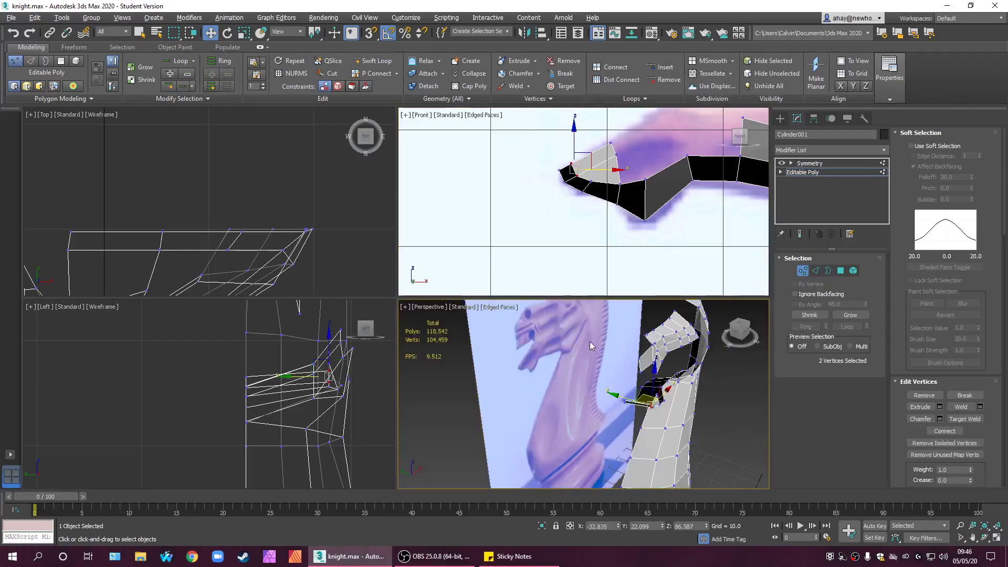
scroll(598, 190, "up", 2)
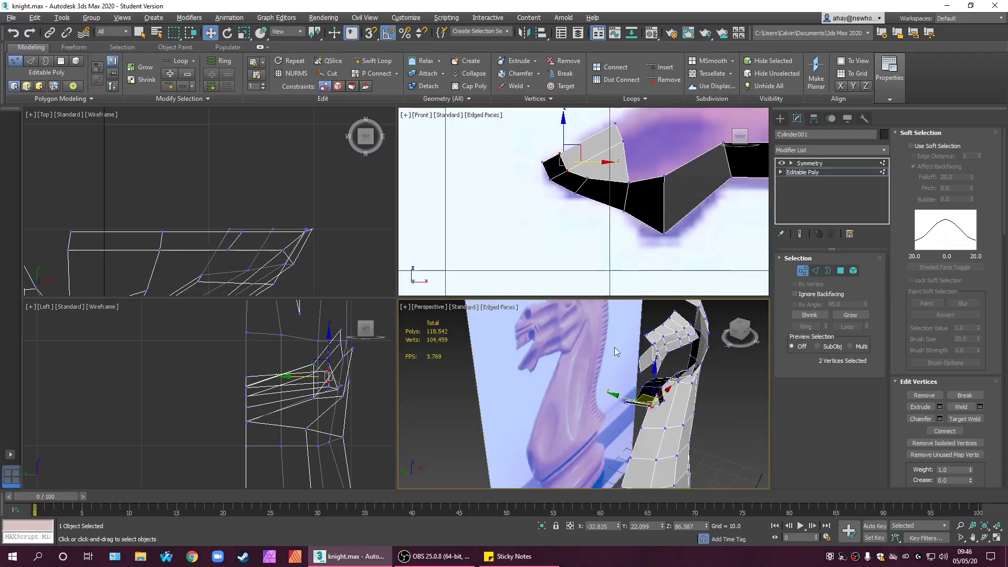
middle_click_drag(612, 415, 588, 414)
scroll(588, 414, "up", 3)
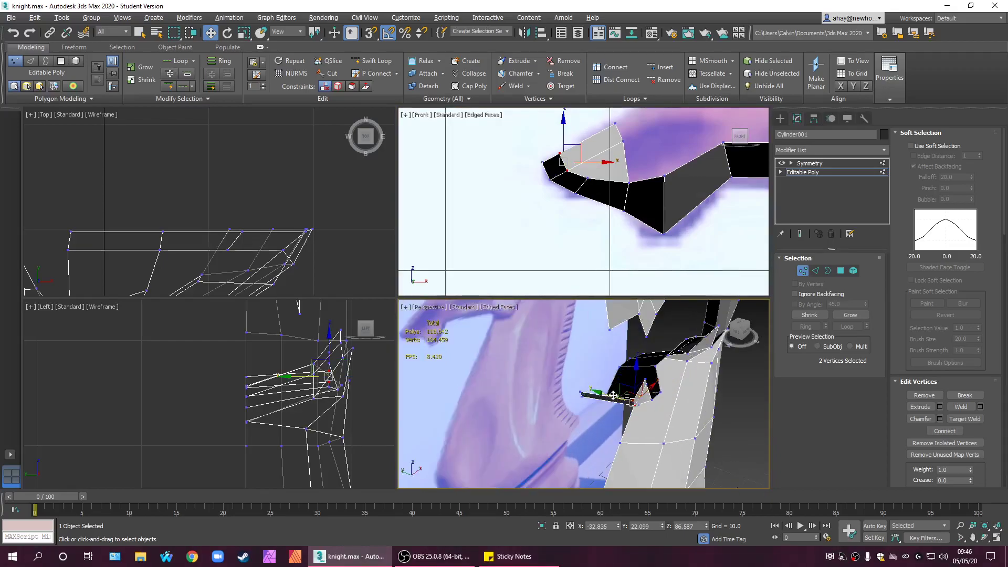
left_click_drag(603, 393, 589, 389)
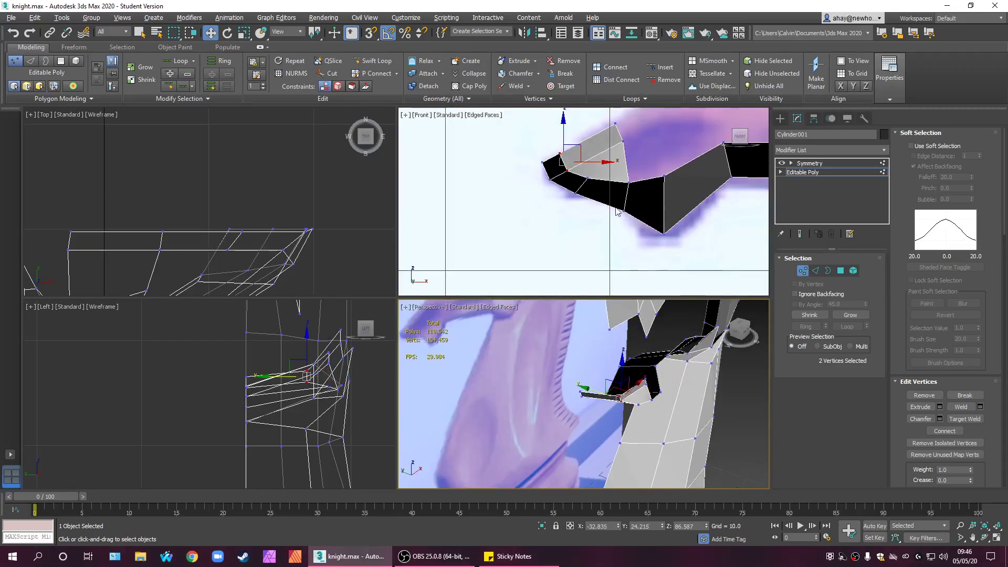
- Move the adjoining vertex on the jaw's upper edge slightly along Y toward the symmetry plane and deselect it
left_click(586, 179)
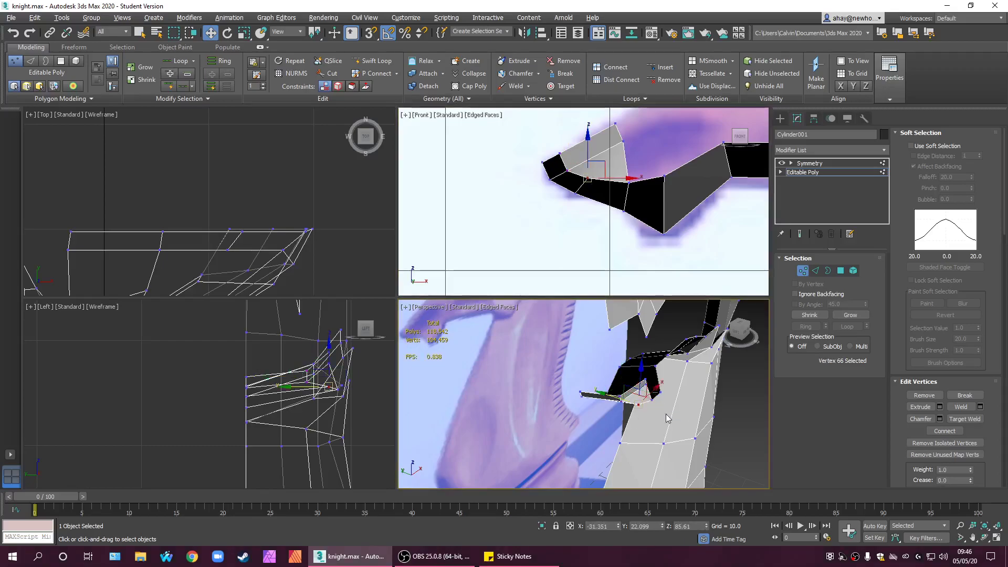
left_click_drag(610, 397, 608, 394)
middle_click_drag(609, 393, 577, 363, "alt")
left_click(667, 367)
- Move the lip strip's two end vertices about 1.15 units back toward the jaw tip and 0.5 units down
middle_click_drag(588, 115, 559, 165)
left_click_drag(562, 162, 613, 205)
left_click_drag(610, 171, 591, 178)
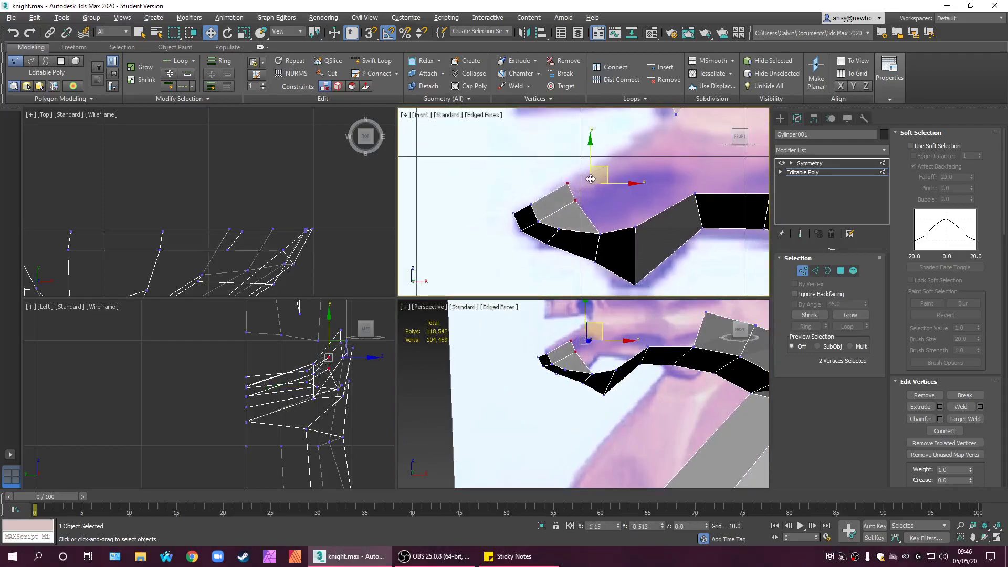
left_click(656, 219)
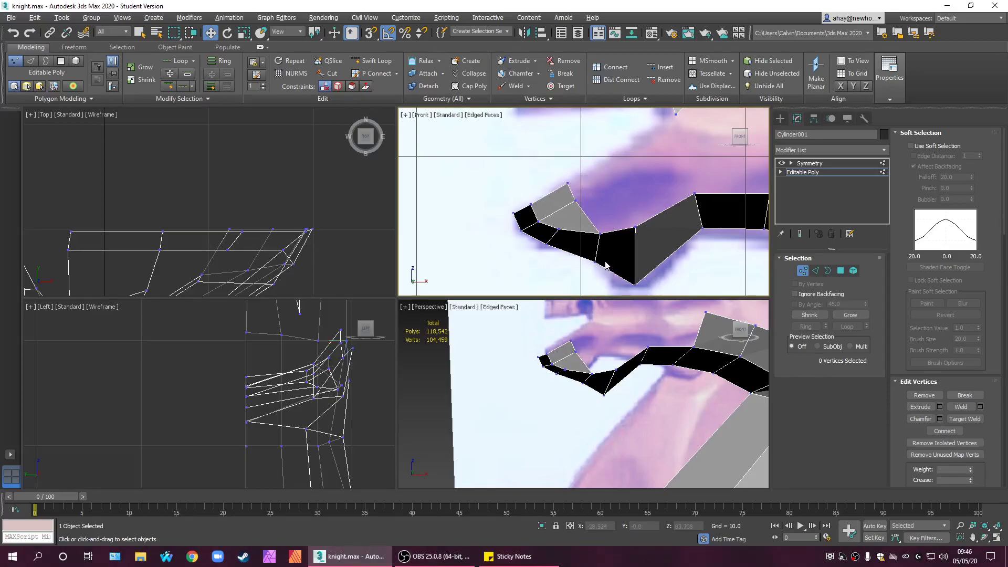
- Raise the vertex pair of the inserted cross edge on the lower jaw to about X -29.07, Z 85.02
left_click(600, 233)
mouse_move(604, 231)
left_mouse_down()
mouse_move(618, 221)
mouse_move(619, 233)
left_mouse_up()
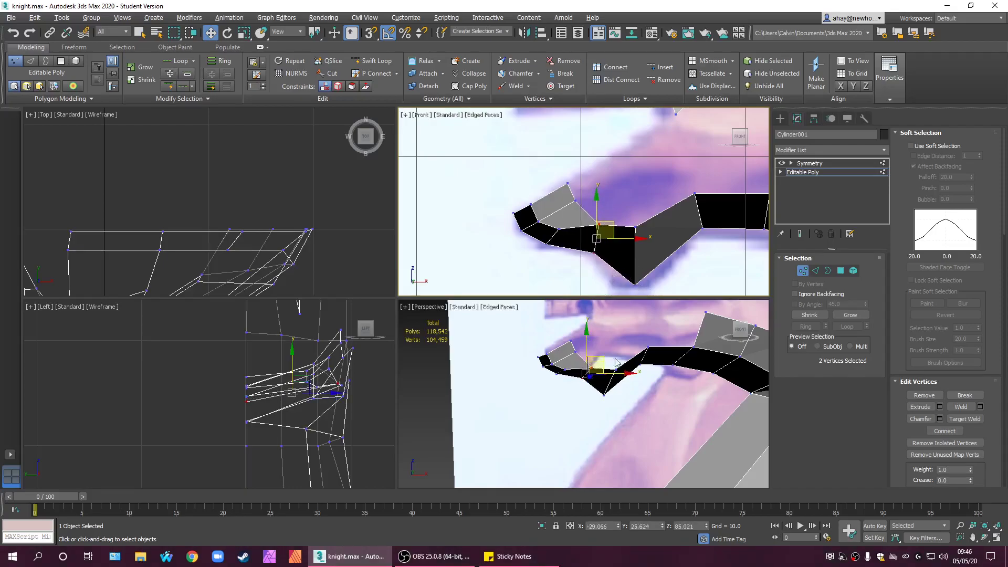
middle_click_drag(601, 394, 574, 387, "alt")
scroll(614, 263, "down", 3)
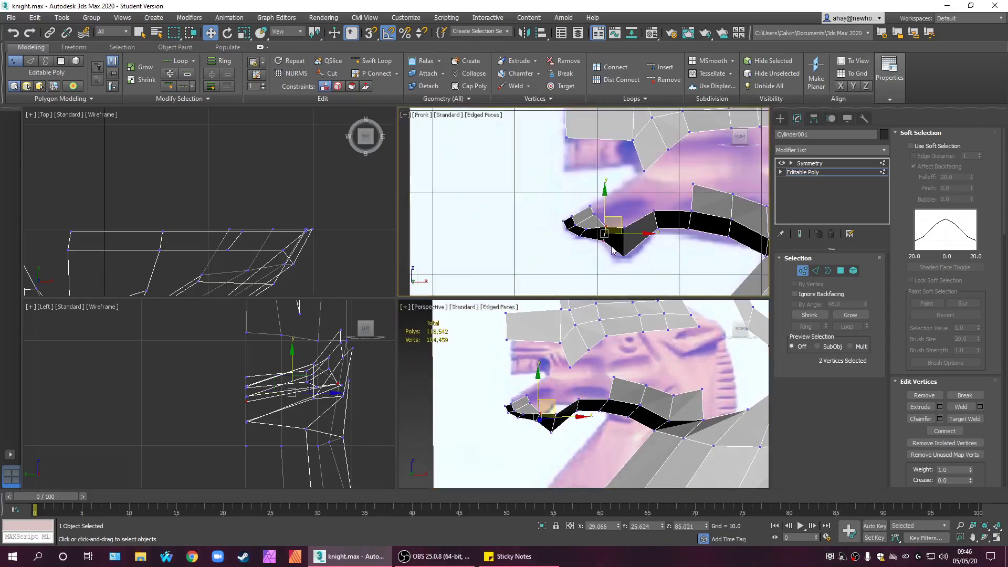
key("alt+w")
scroll(541, 282, "up", 4)
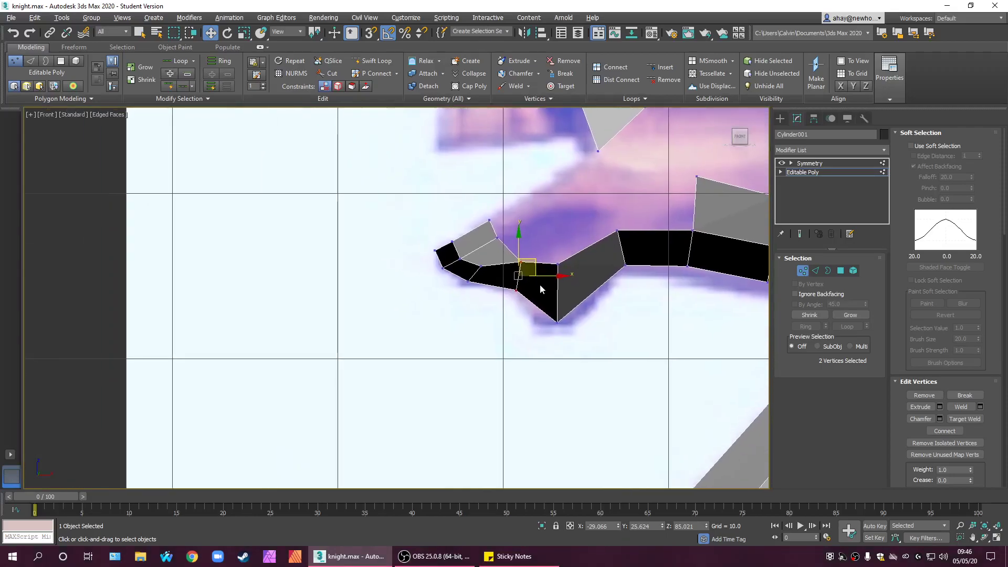
- Extrude a copy of the lip strip's end edge toward the mouth corner, to about X -26.72, Z 89.65
scroll(550, 320, "down", 3)
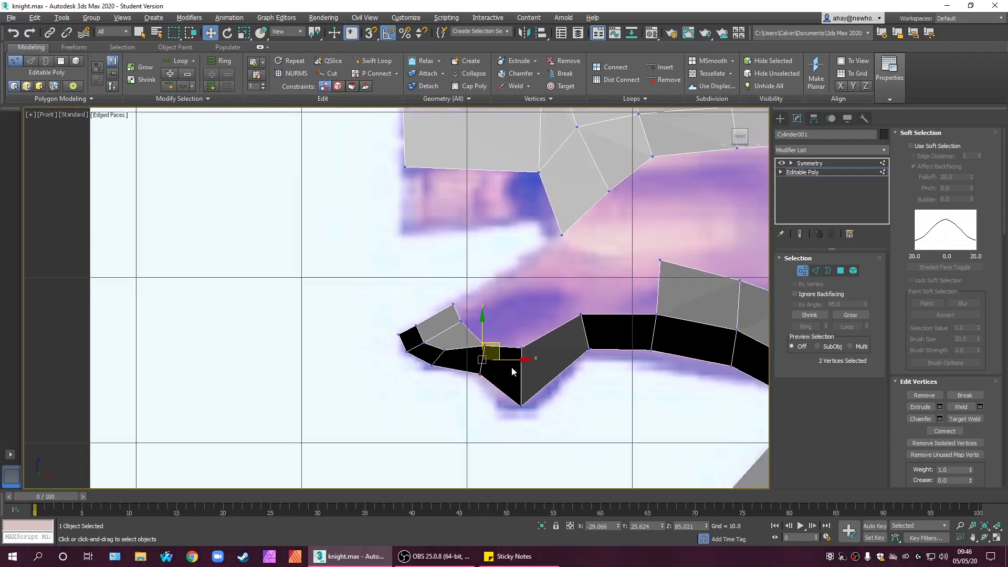
left_click(817, 270)
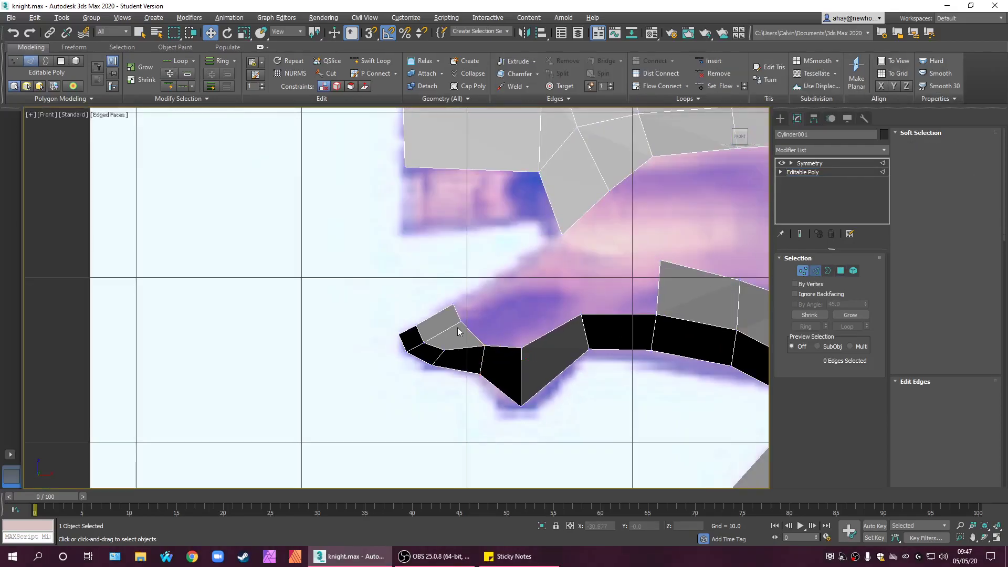
left_click(460, 314)
middle_click_drag(520, 323, 500, 343)
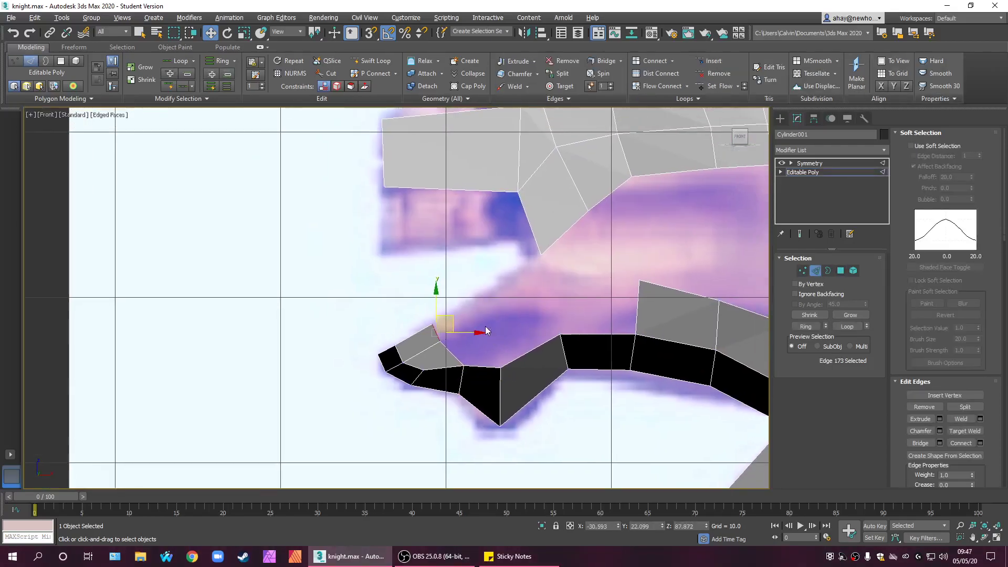
left_click_drag(459, 320, 516, 288, "shift")
left_click(520, 346)
- Bridge the new lip section's lower edge to the jaw's short upper edge directly beneath it
left_click(483, 366)
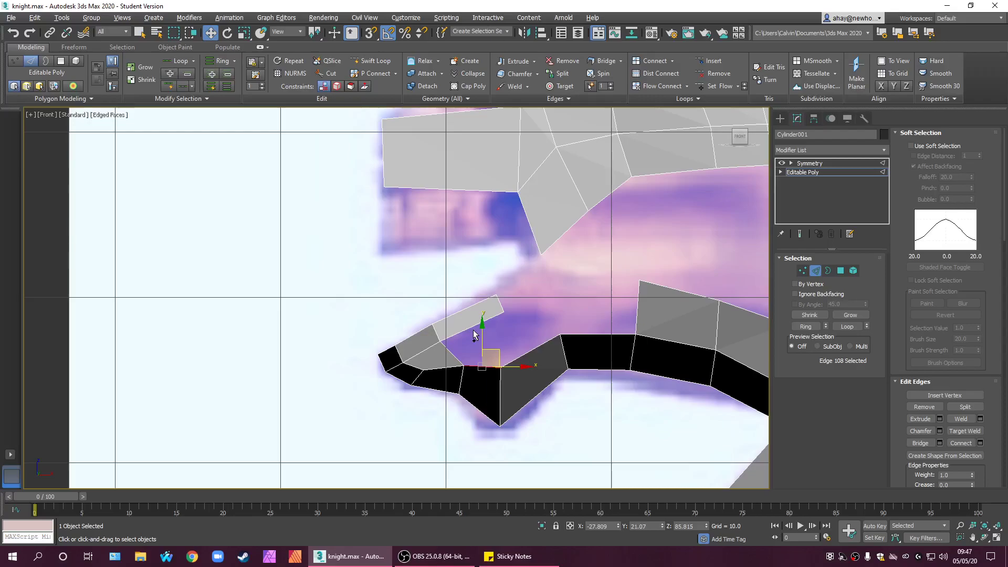
left_click(473, 330, "ctrl")
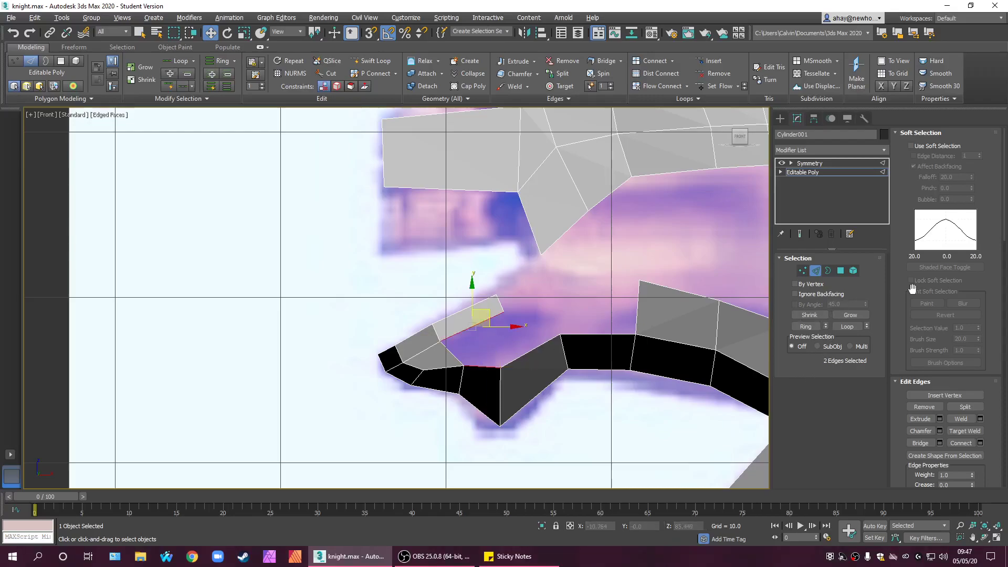
left_click_drag(1004, 210, 1004, 288)
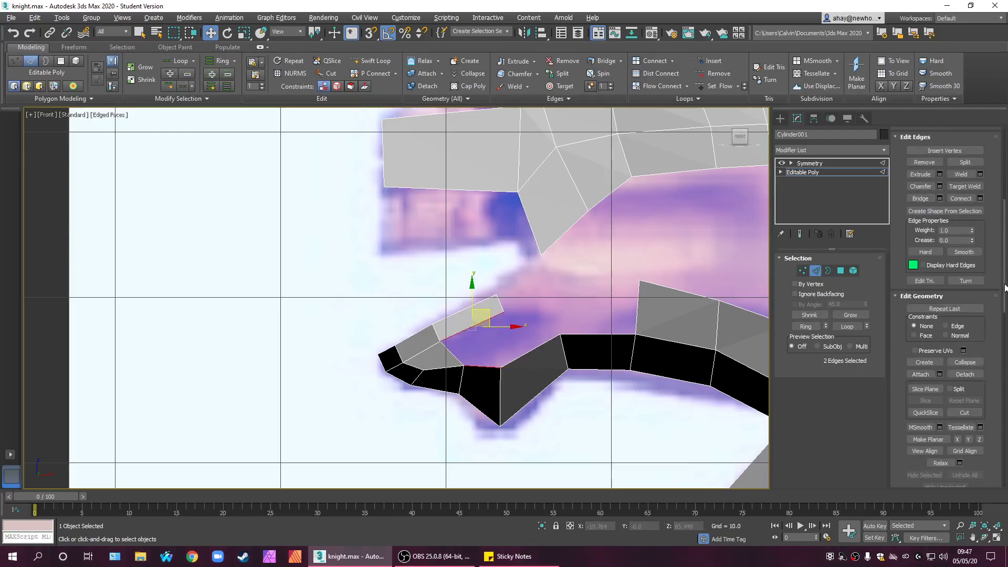
left_click(920, 198)
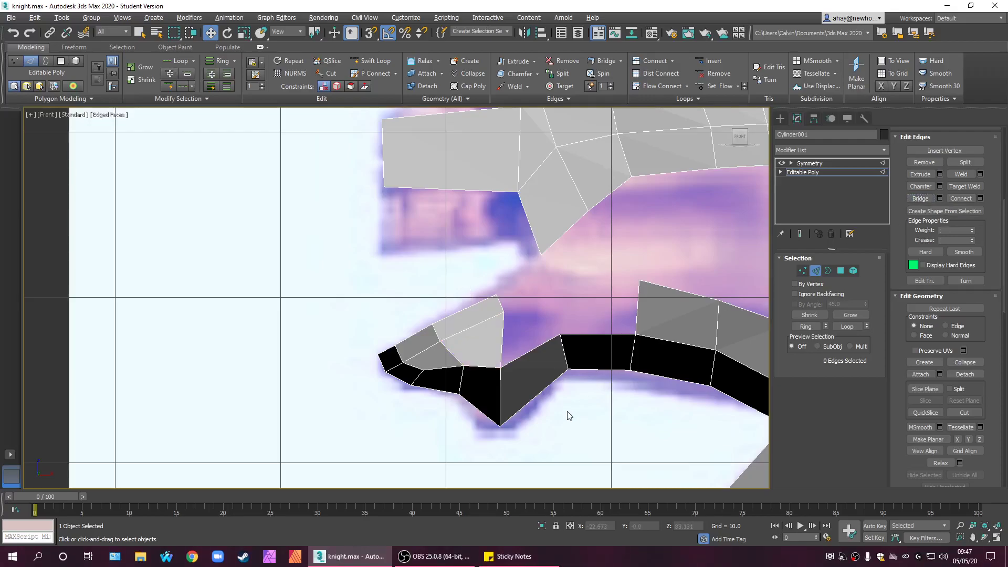
- Extrude another copy of the lip strip's end edge about 2.4 units along X and 1.75 units up toward the upper jaw
scroll(495, 457, "down", 3)
scroll(495, 439, "up", 3)
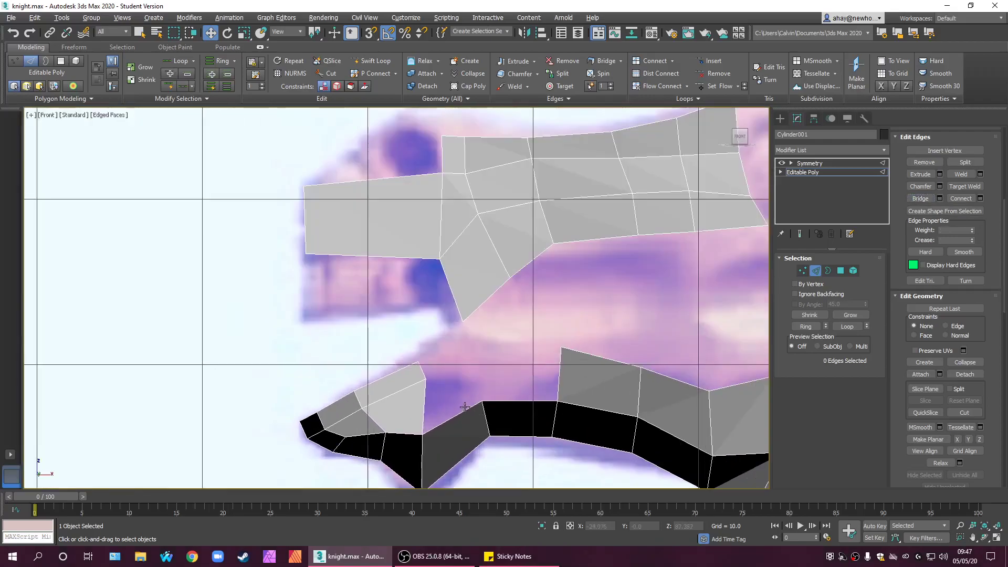
left_click(422, 370)
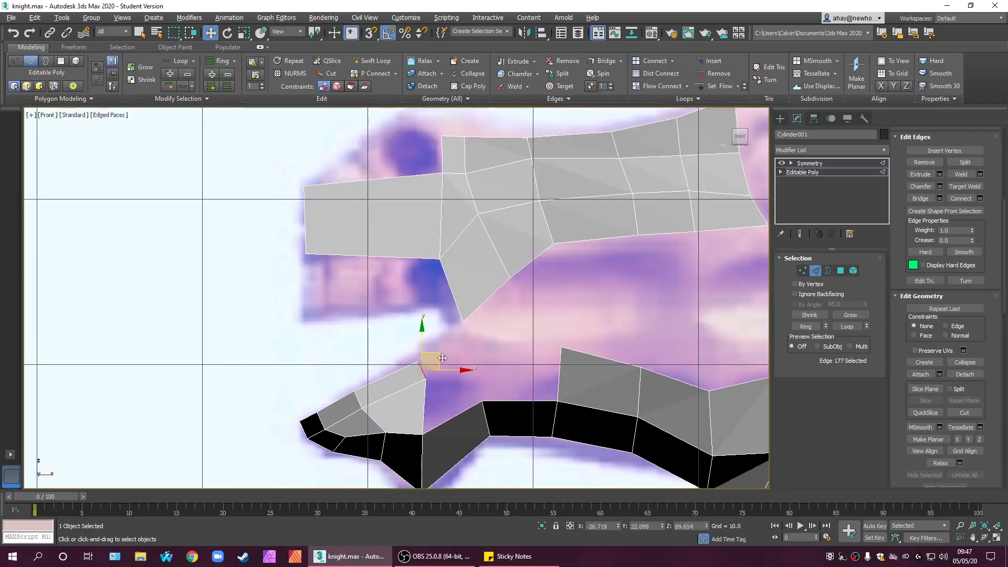
left_click_drag(450, 347, 490, 323)
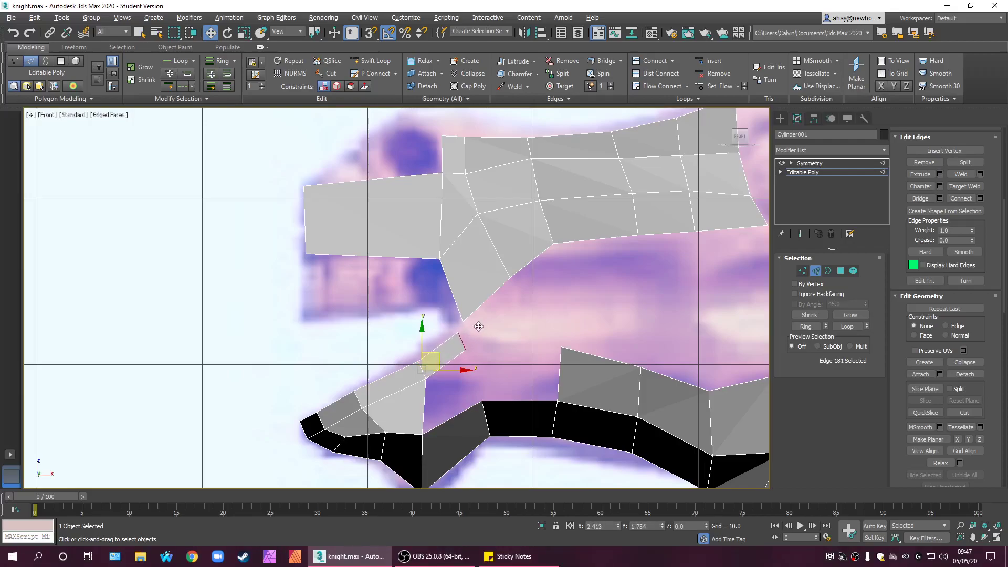
- Target-weld the lip strip's upper end vertex to the lowest vertex of the upper jaw
left_click(802, 270)
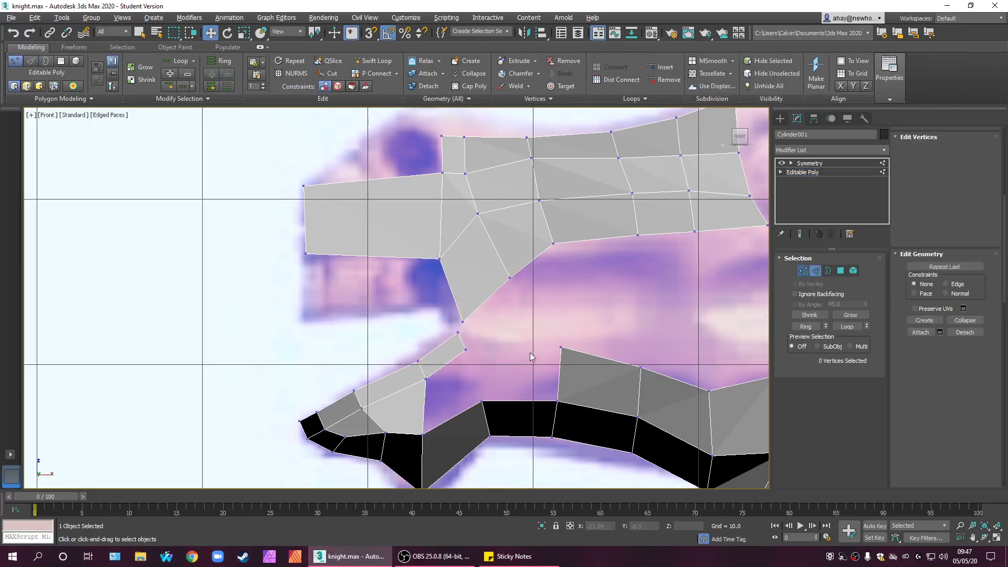
left_click(963, 173)
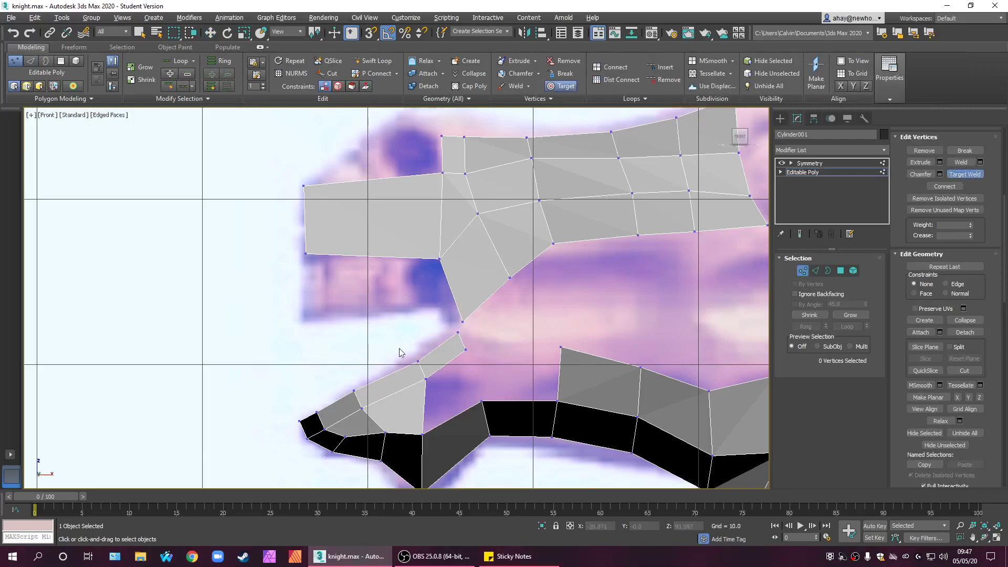
left_click(458, 333)
left_click(462, 323)
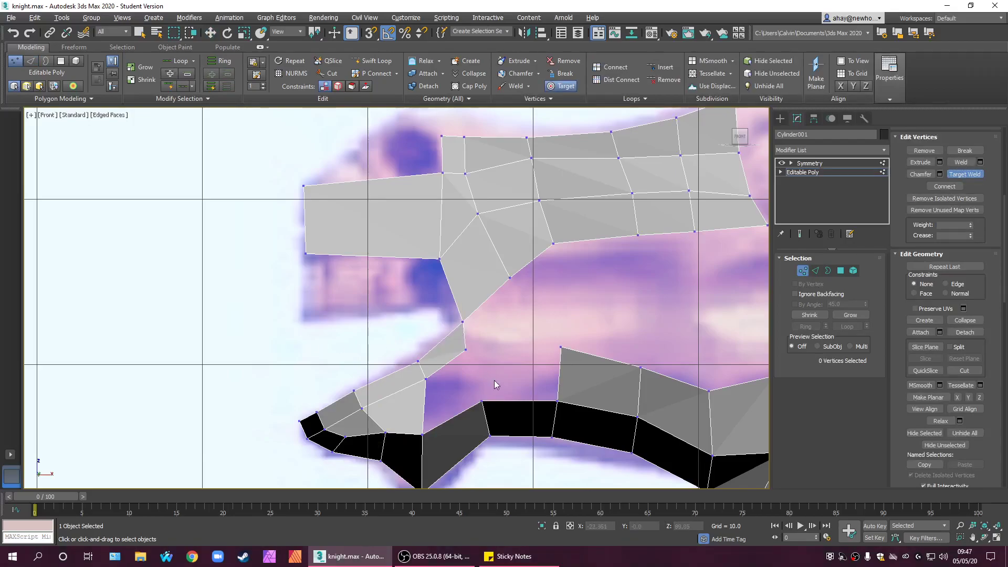
key("w")
- Bridge the lower edge of the last lip section to the jaw's sloping upper edge below it
left_click(815, 271)
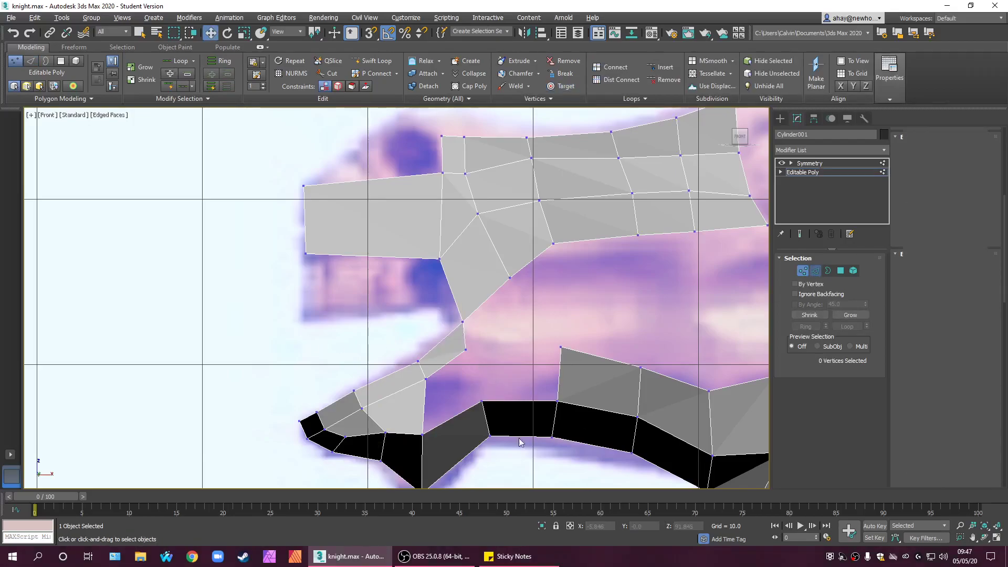
left_click(465, 339)
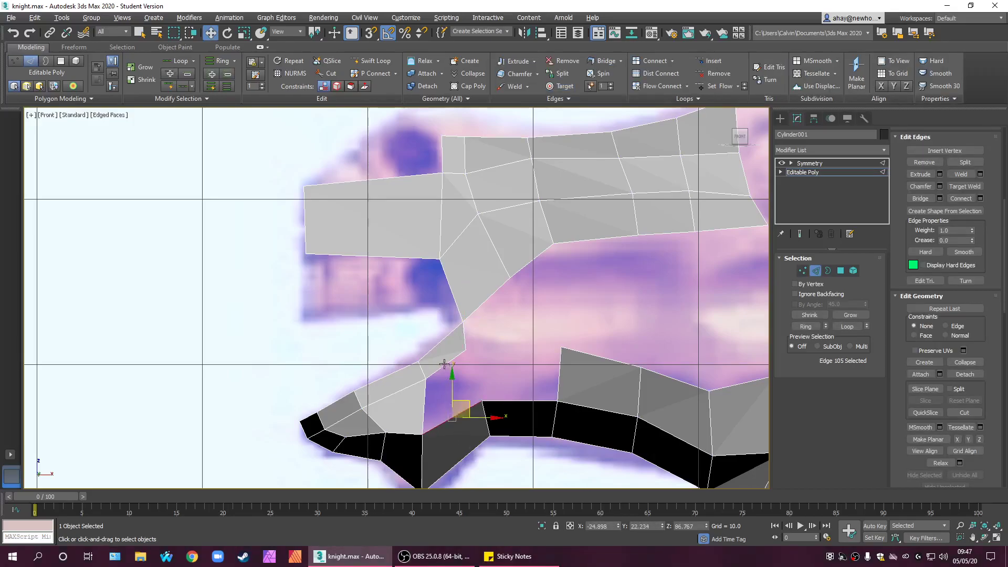
left_click(455, 416, "ctrl")
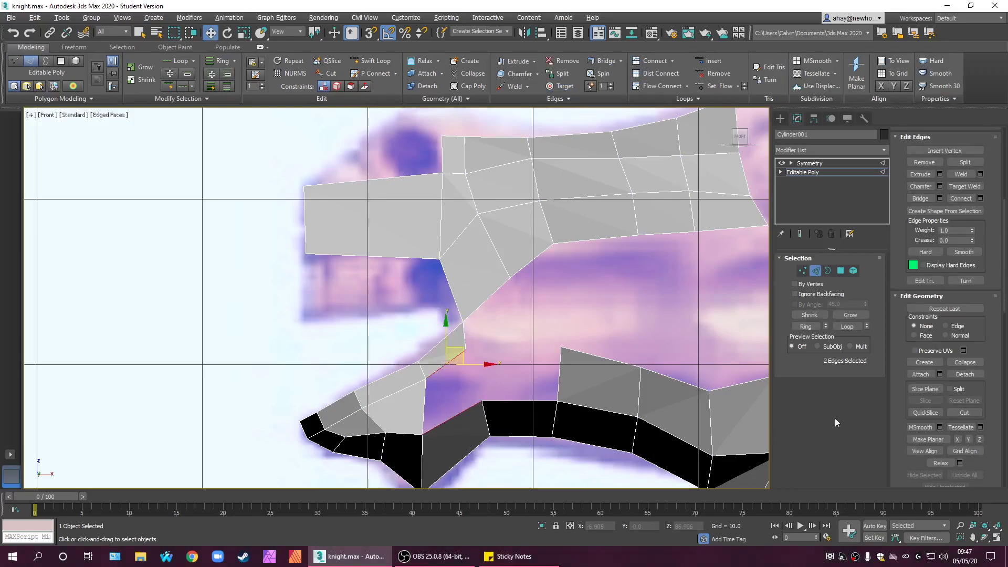
left_click(918, 197)
left_click(533, 410)
- Bridge the open side edge of the new lip panel to the facing side edge of the grey jaw panels
left_click(558, 380)
left_click(479, 393, "ctrl")
left_click(526, 279)
middle_click_drag(525, 310, 509, 310)
- Bridge the upper edge of the new jaw panel to the upper jaw's diagonal lower edge at the mouth corner
left_click(499, 349)
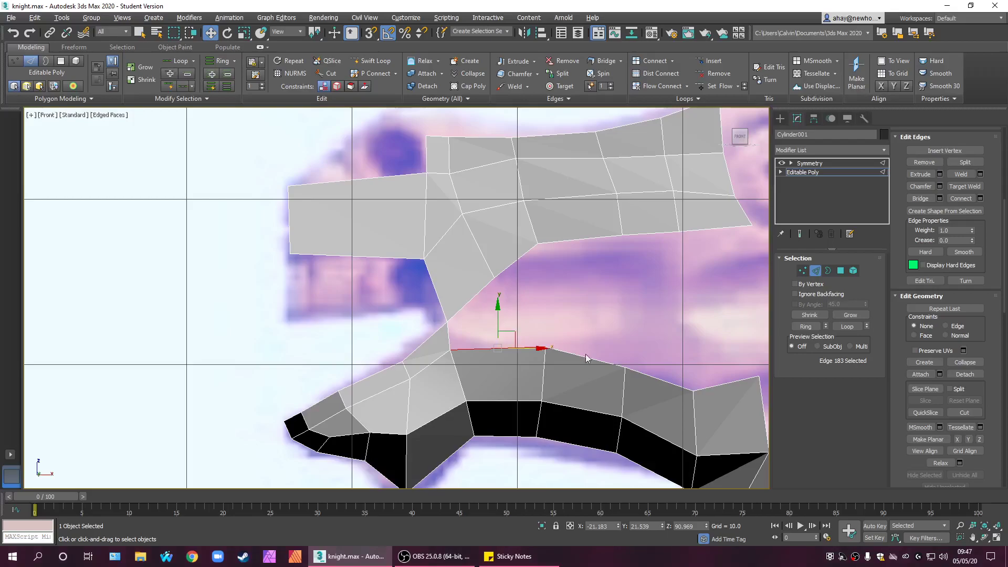
scroll(583, 357, "down", 3)
scroll(632, 318, "up", 2)
scroll(531, 284, "up", 1)
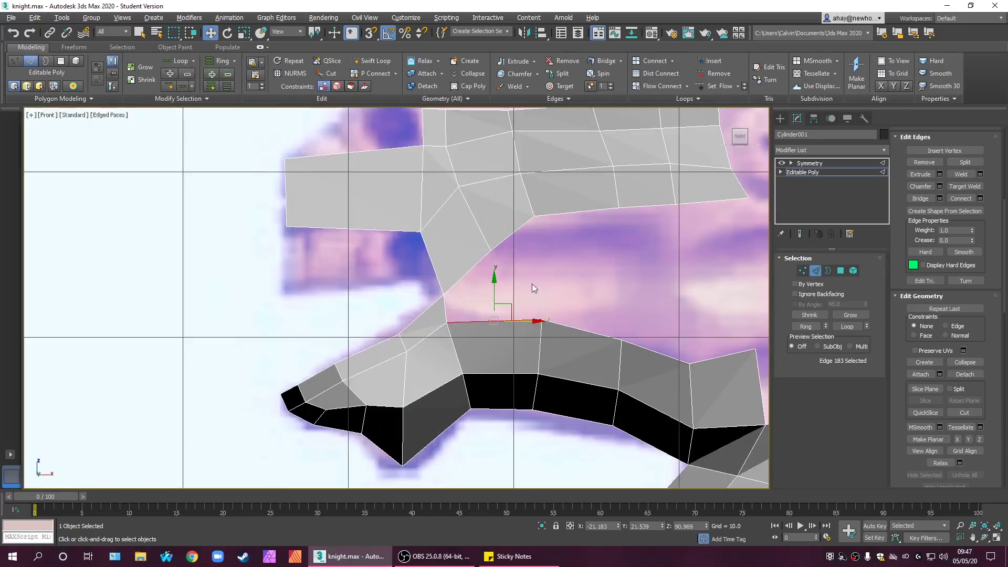
left_click(565, 275)
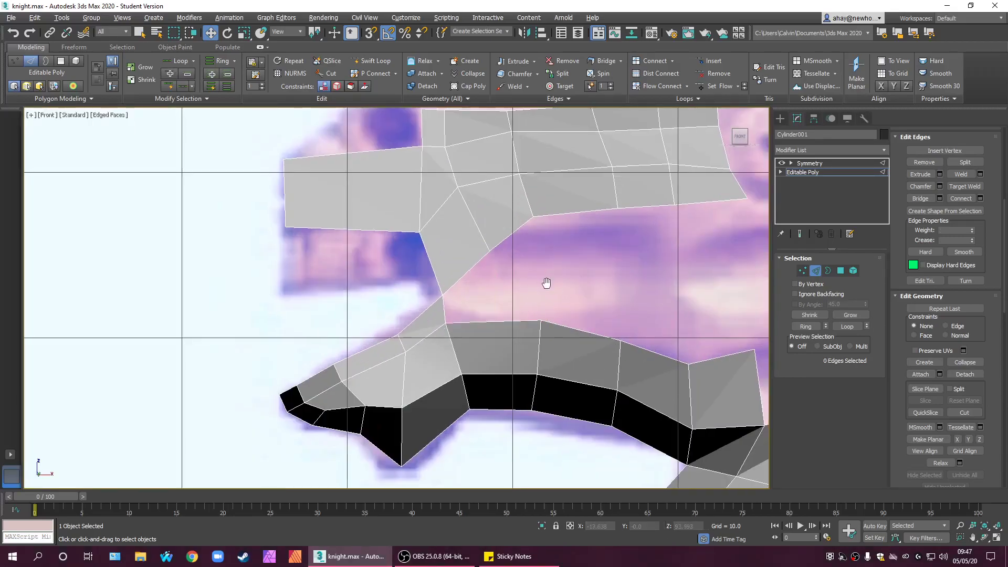
scroll(528, 305, "down", 2)
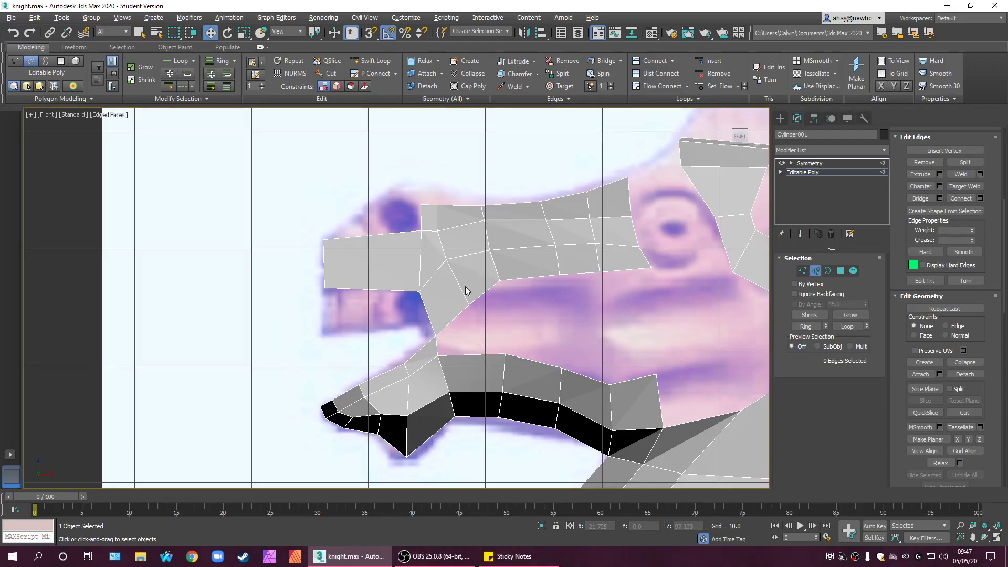
middle_click_drag(480, 470, 322, 474)
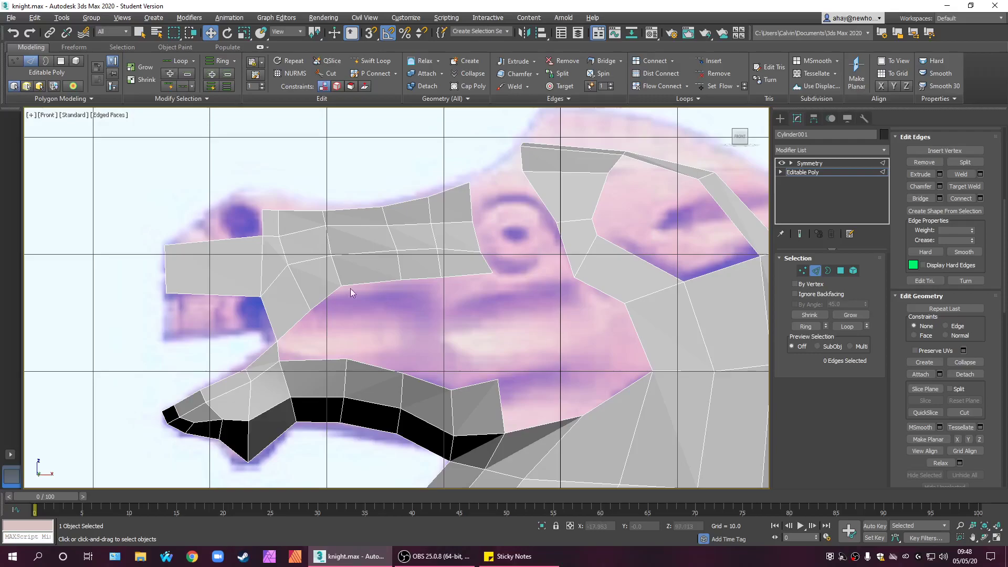
middle_click_drag(407, 344, 562, 319)
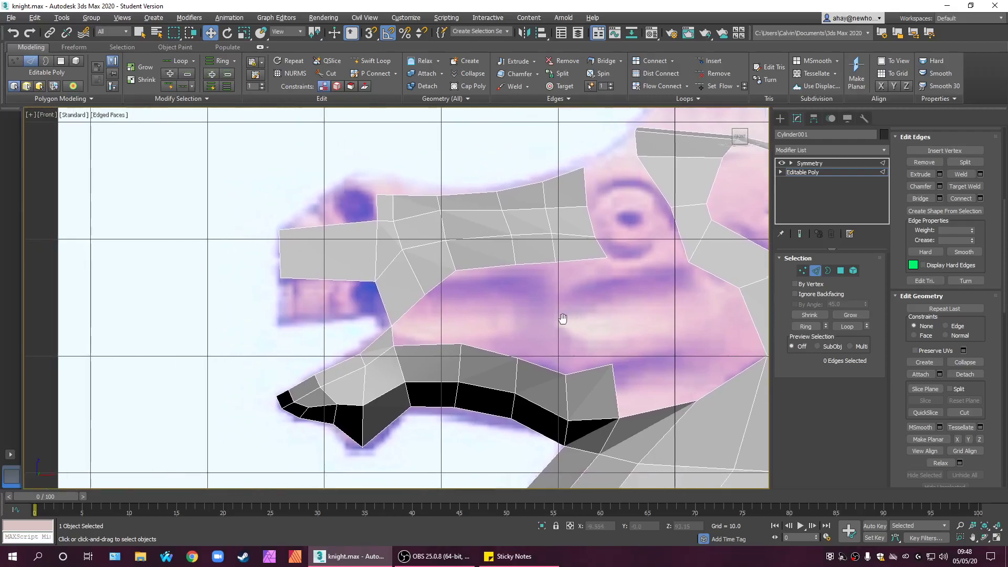
scroll(428, 338, "up", 2)
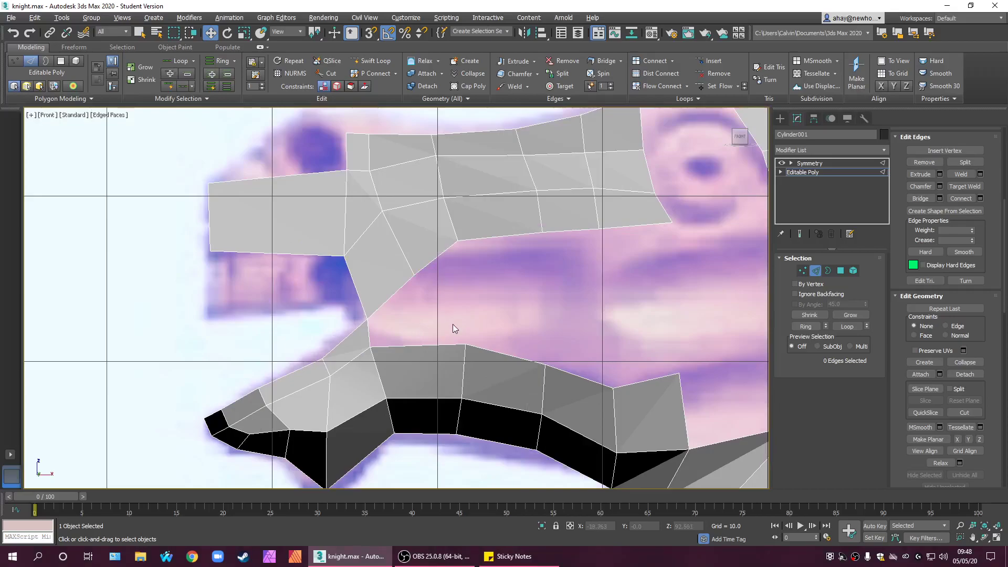
left_click_drag(408, 342, 411, 347)
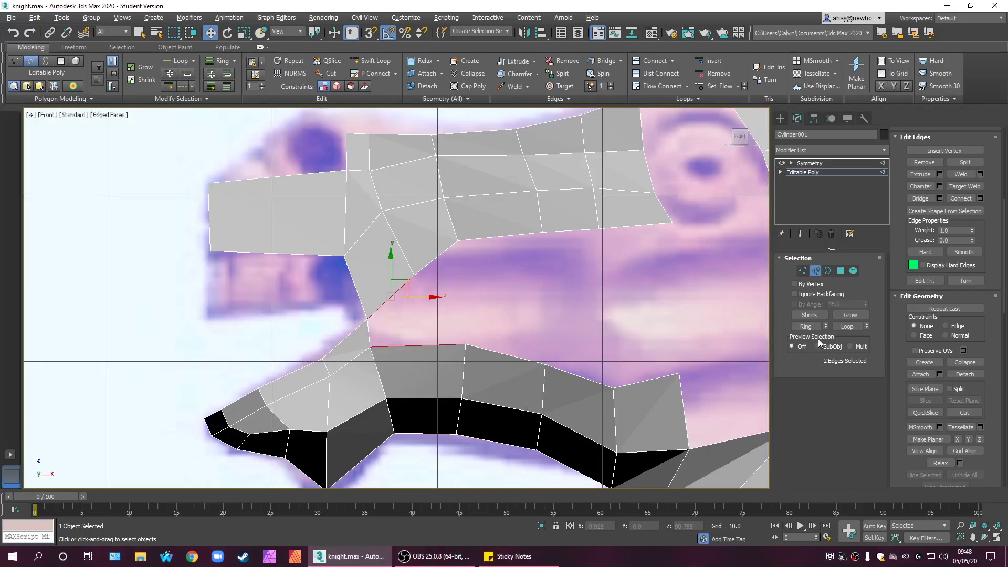
left_click(920, 198)
left_click(600, 301)
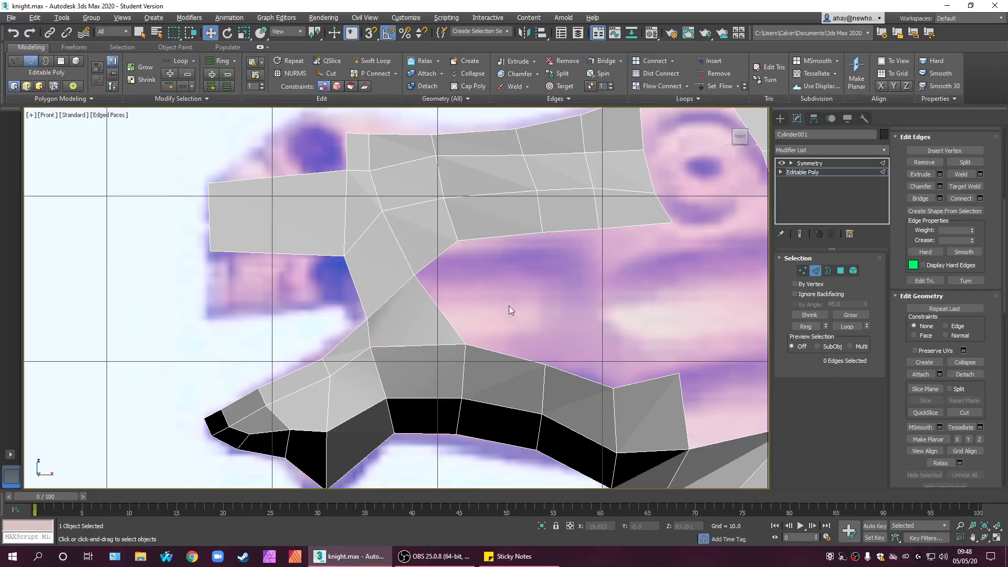
- Preview the whole mesh in perspective with NURMS subdivision at 2 display iterations, and turn the subdivision back off
scroll(509, 305, "down", 3)
middle_click_drag(509, 306, 446, 253)
scroll(395, 266, "up", 3)
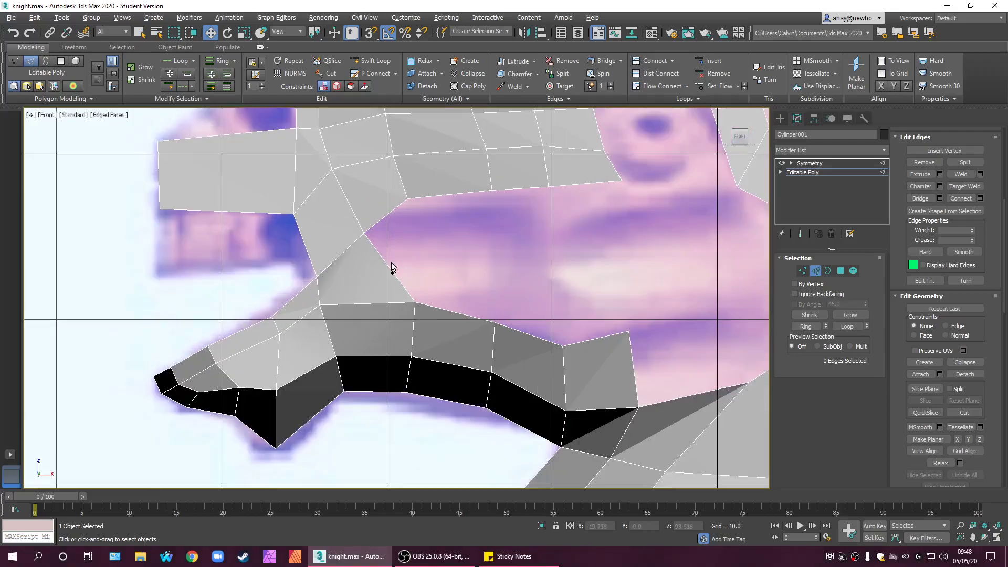
middle_click_drag(407, 259, 511, 234)
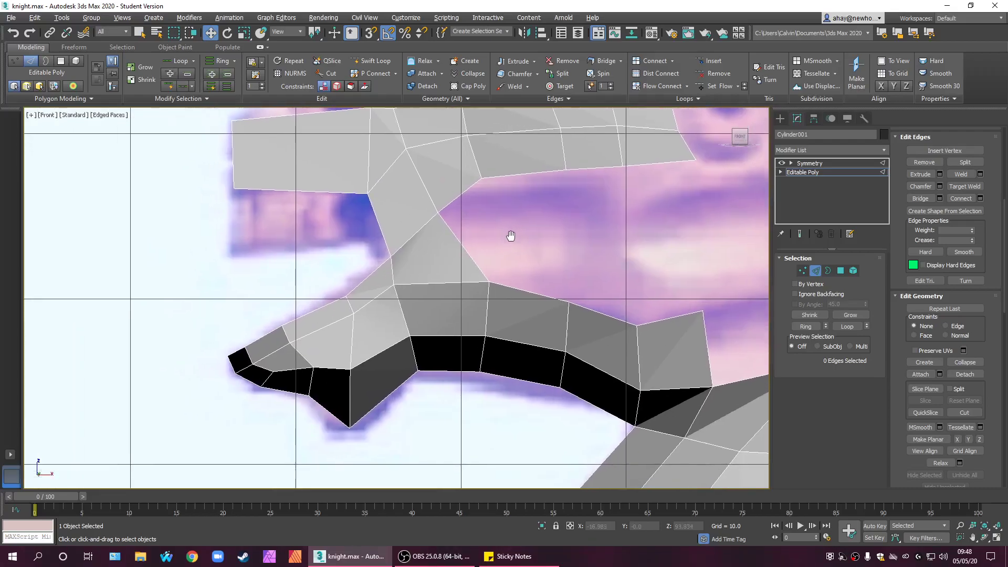
scroll(525, 247, "down", 3)
key("alt+w")
scroll(577, 388, "up", 3)
middle_click_drag(578, 388, 688, 368, "alt")
left_click(853, 173)
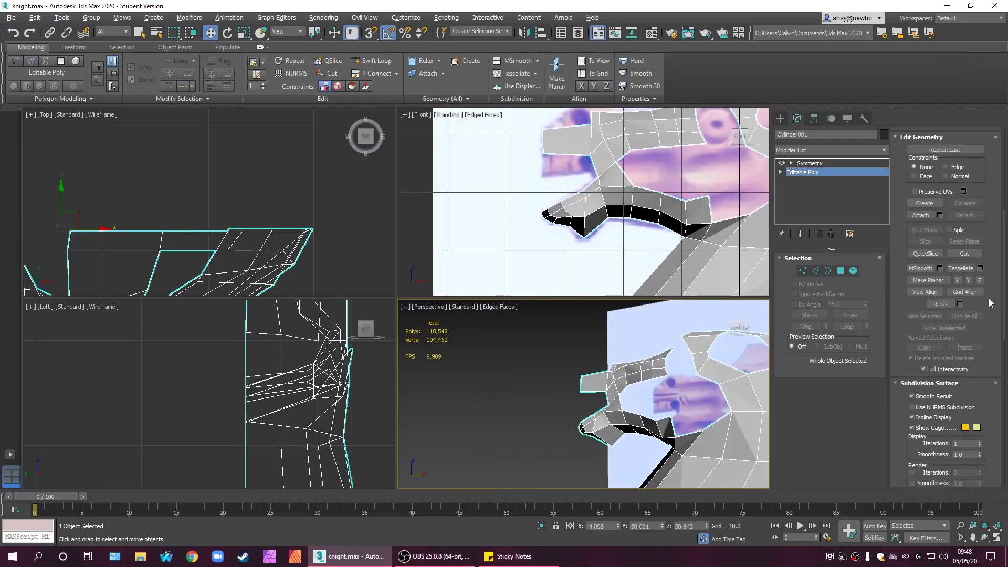
left_click(957, 405)
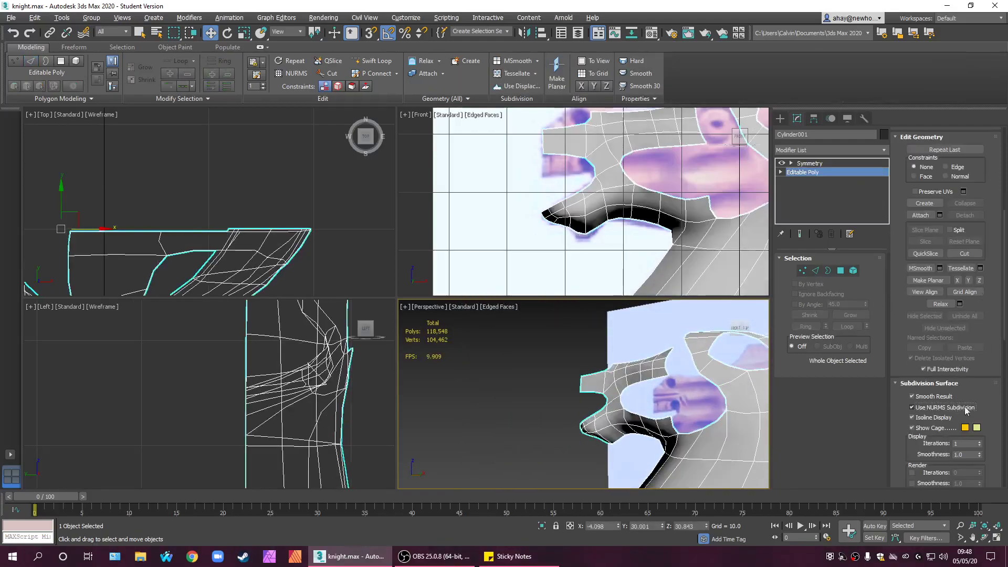
left_click(979, 441)
scroll(675, 473, "down", 5)
middle_click_drag(675, 472, 748, 425, "alt")
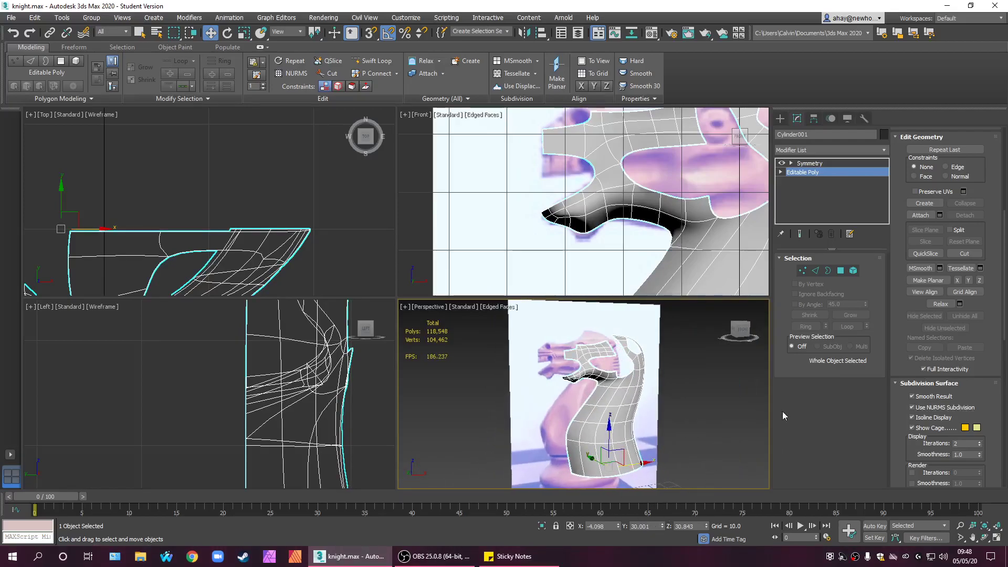
left_click(926, 408)
- Examine the snout, mouth corner and lower jaw against the reference in an enlarged front view
middle_click_drag(659, 193, 636, 184)
scroll(637, 184, "down", 4)
scroll(699, 194, "up", 4)
key("alt+w")
middle_click_drag(676, 216, 717, 172)
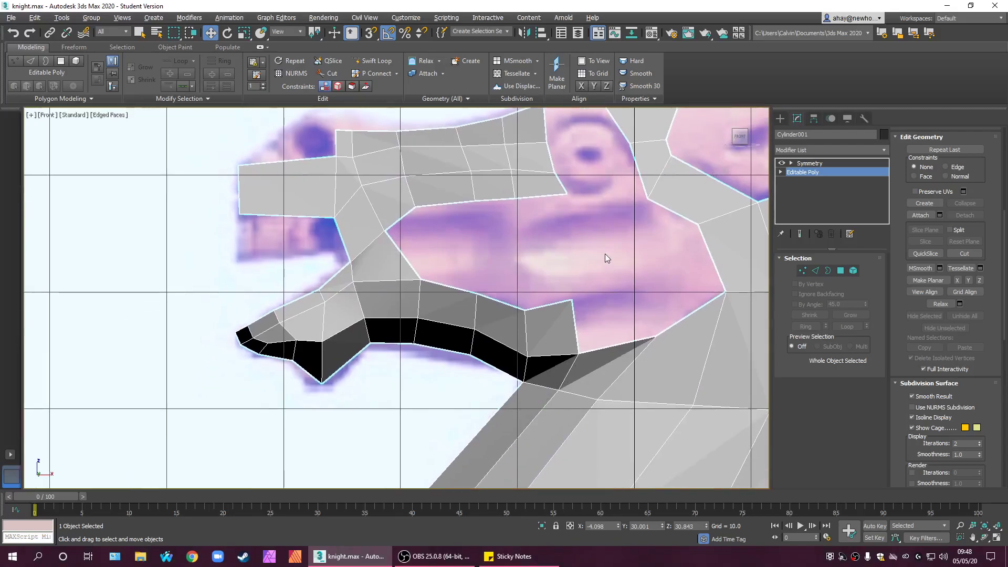
middle_click_drag(494, 252, 555, 259)
scroll(437, 275, "up", 2)
scroll(552, 241, "down", 1)
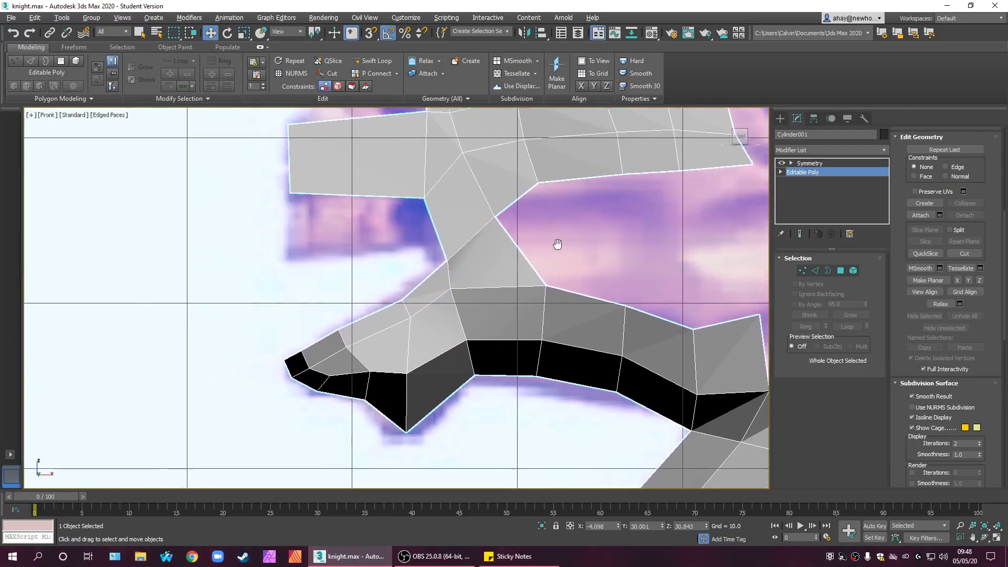
scroll(601, 286, "up", 1)
scroll(578, 285, "down", 3)
scroll(519, 291, "up", 3)
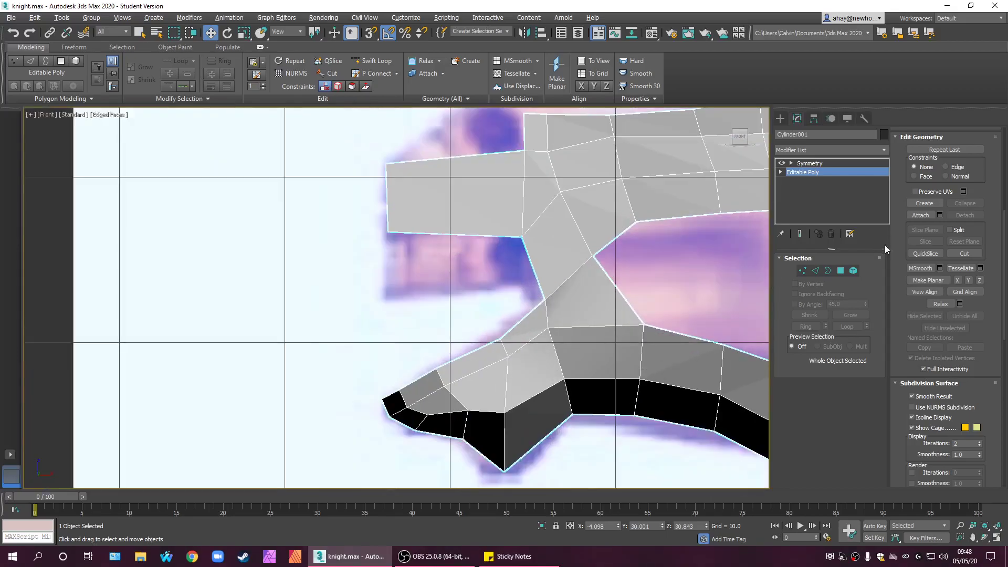
- Select the upper and lower edges of the snout's front panel at edge level and check their depth in perspective
left_click(815, 270)
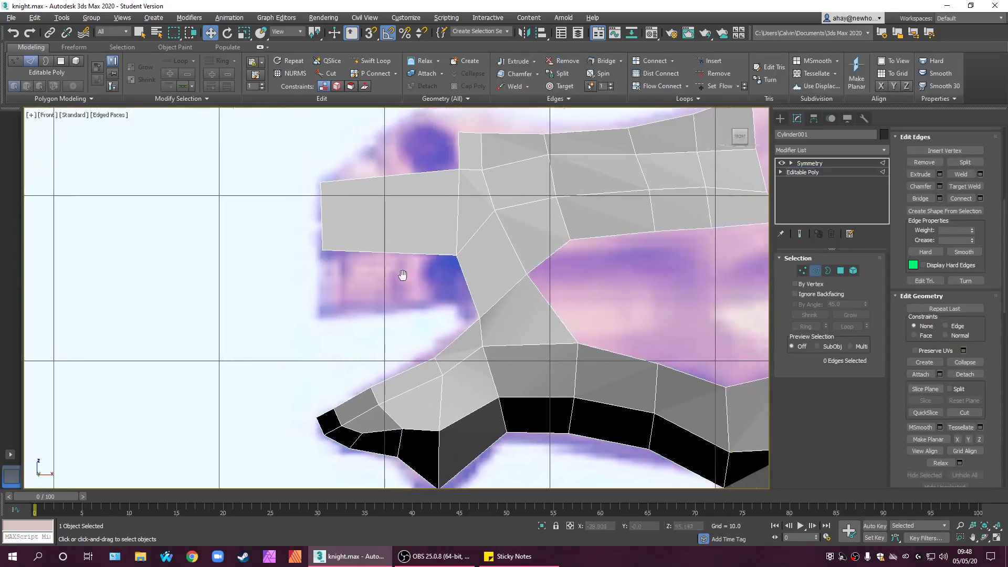
scroll(402, 276, "down", 3)
scroll(409, 295, "up", 1)
scroll(402, 296, "up", 1)
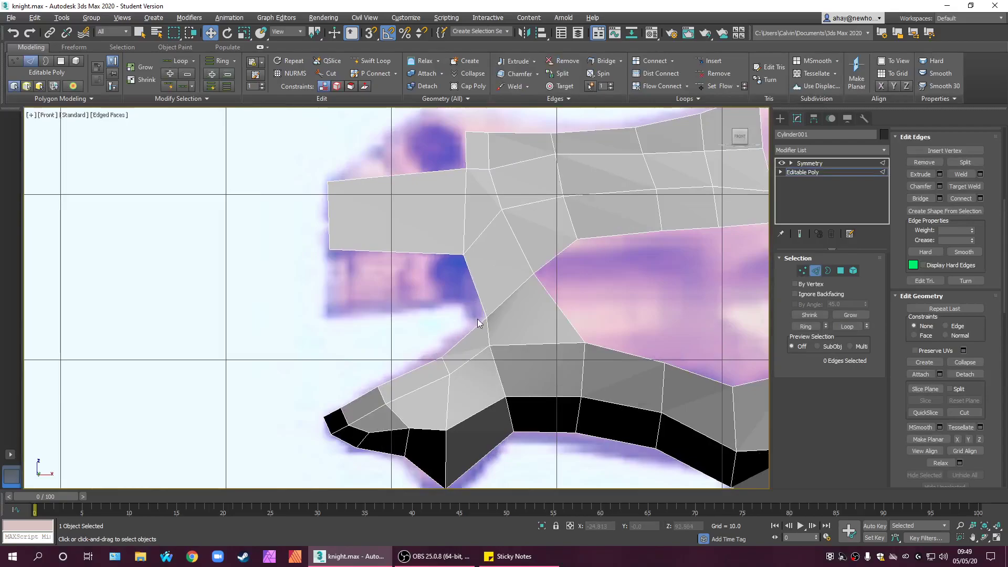
scroll(393, 308, "up", 1)
key("alt+w")
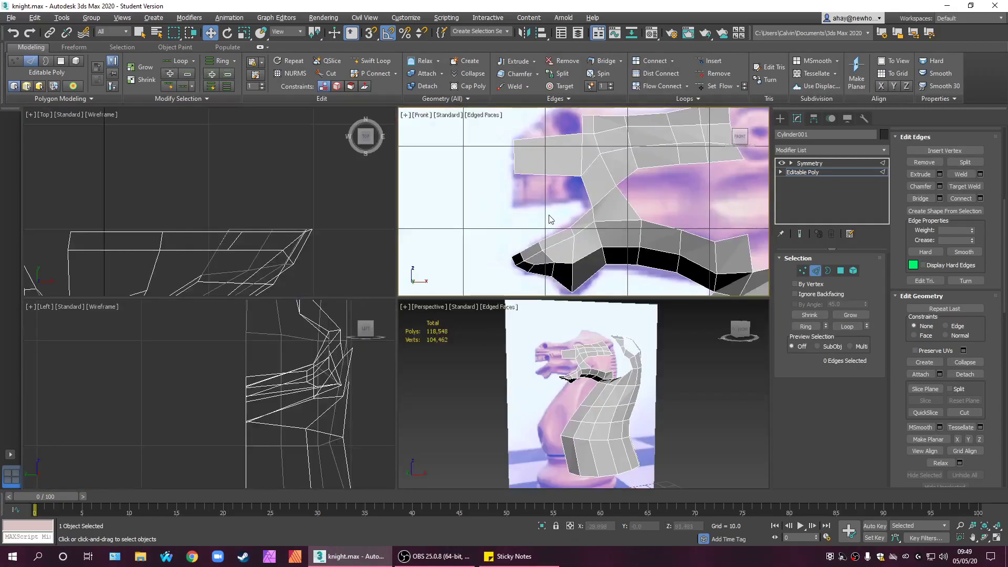
middle_click_drag(542, 199, 534, 198)
left_click_drag(522, 122, 557, 181)
middle_click_drag(619, 451, 623, 405, "alt")
scroll(594, 359, "up", 4)
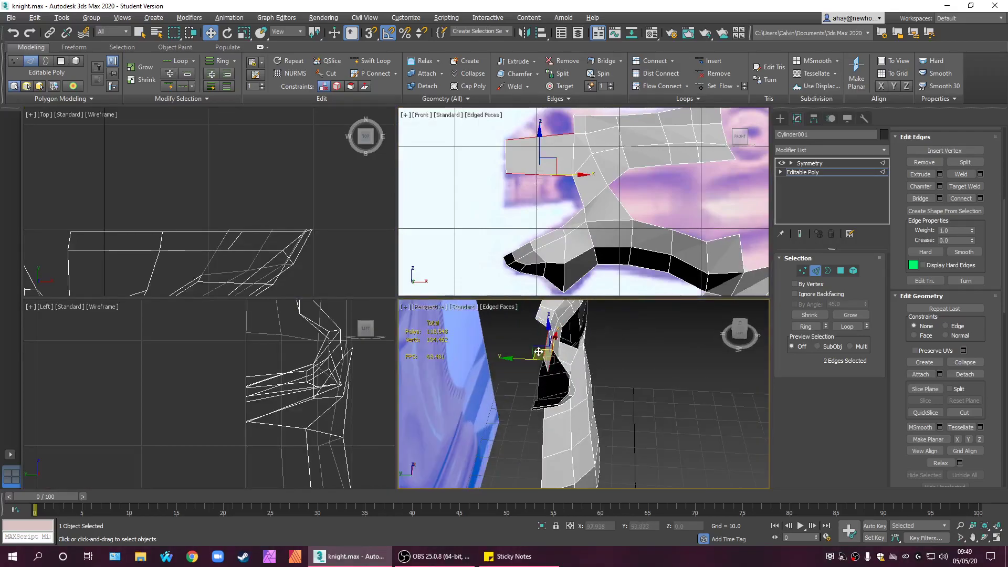
middle_click_drag(567, 211, 545, 228)
left_click(516, 192)
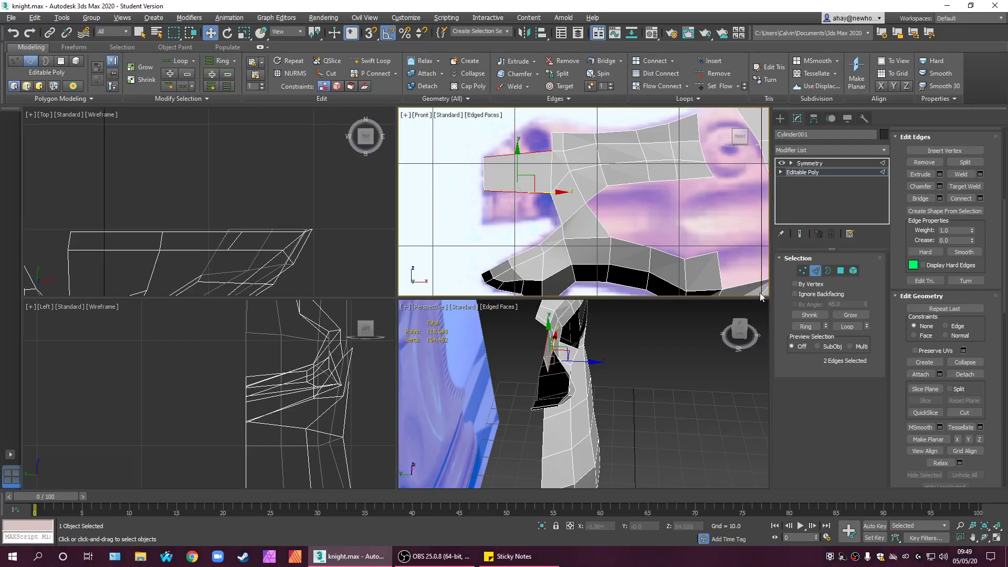
middle_click_drag(530, 229, 626, 289)
key("alt+w")
left_click(621, 366)
middle_click_drag(654, 342, 434, 316)
- Select the snout panel's foremost vertical edge and check its placement in the perspective view
middle_click_drag(481, 209, 556, 281)
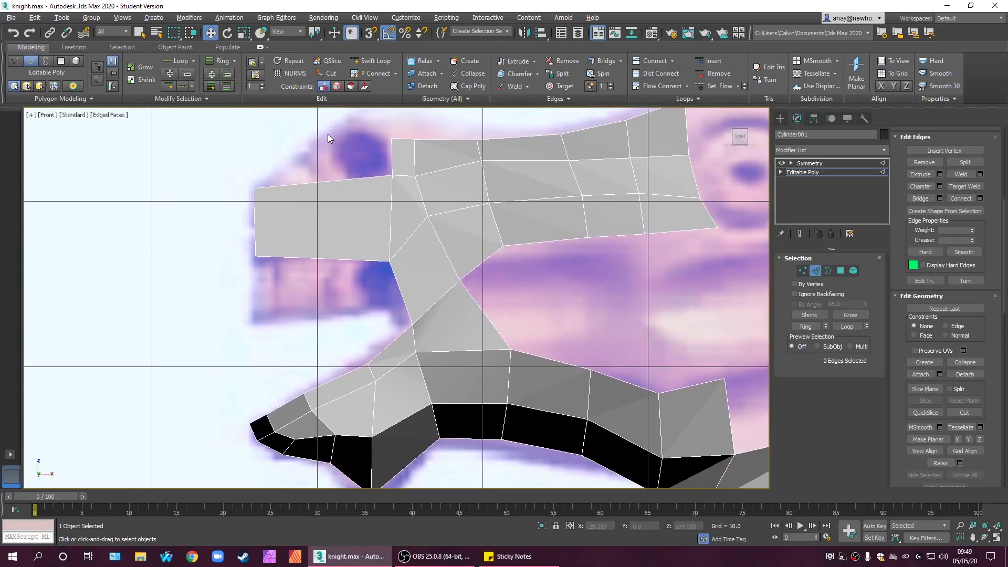
left_click_drag(318, 366, 319, 366)
left_click(294, 300)
left_click(255, 225)
key("alt+w")
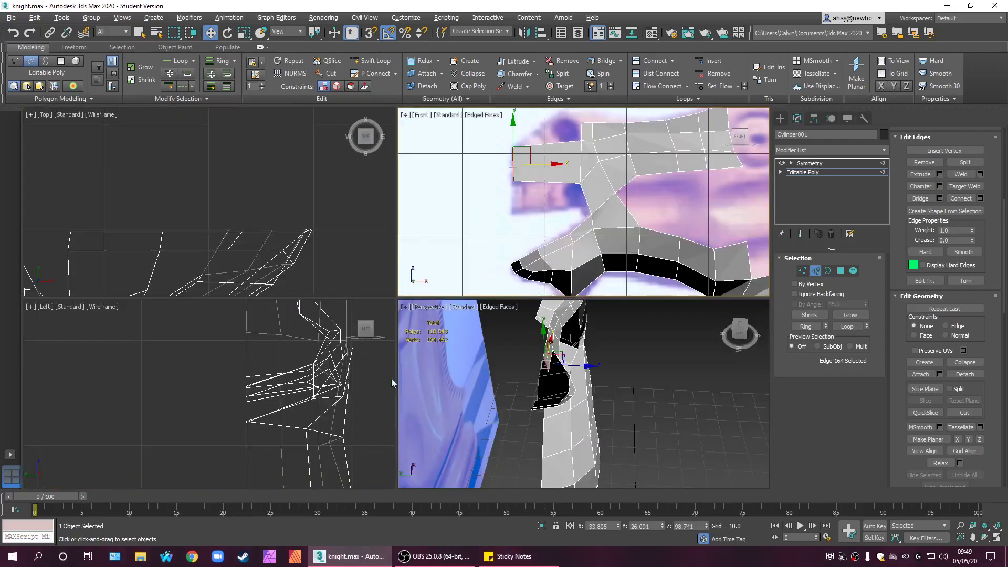
middle_click_drag(565, 377, 570, 377)
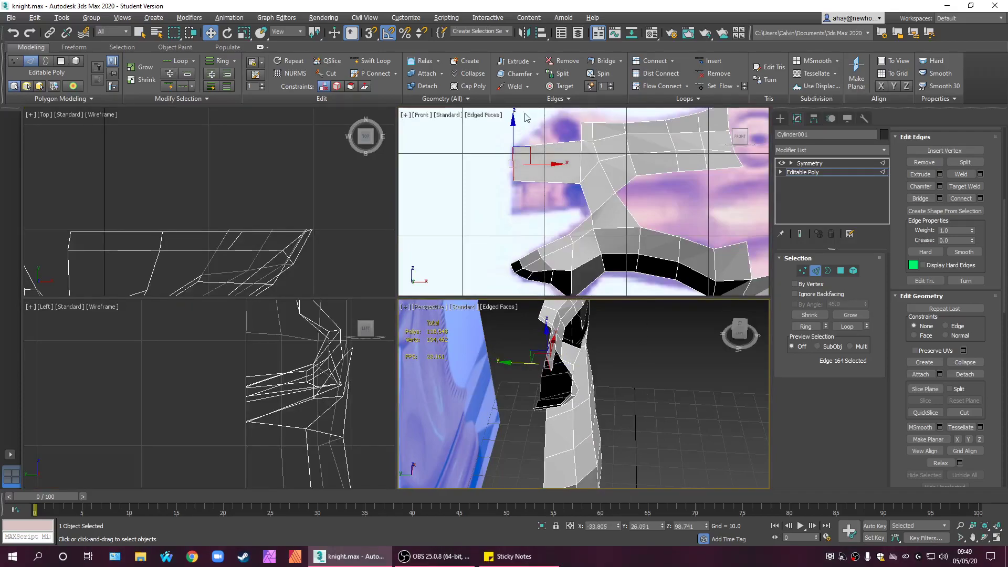
middle_click_drag(616, 279, 576, 244)
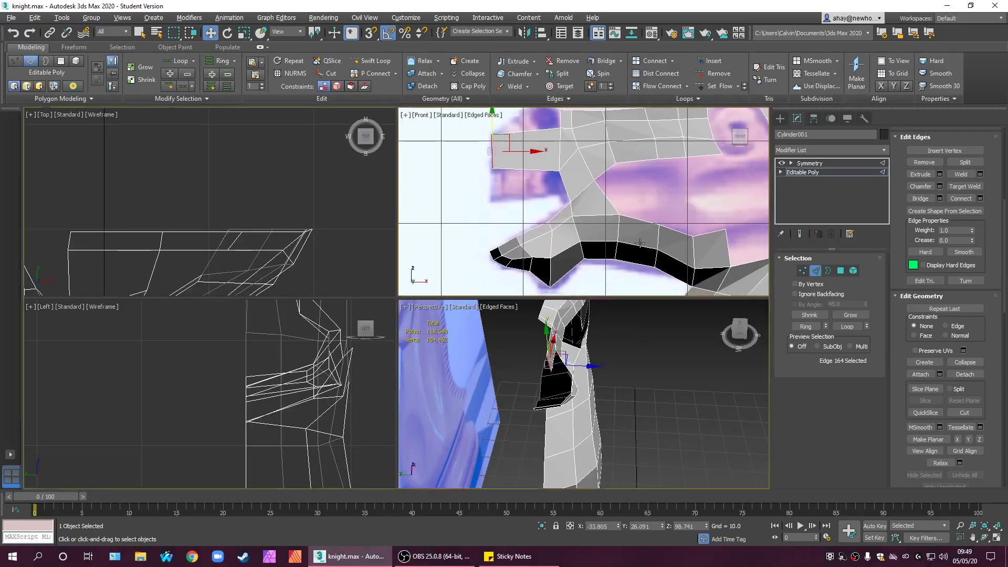
key("alt+w")
scroll(393, 301, "up", 2)
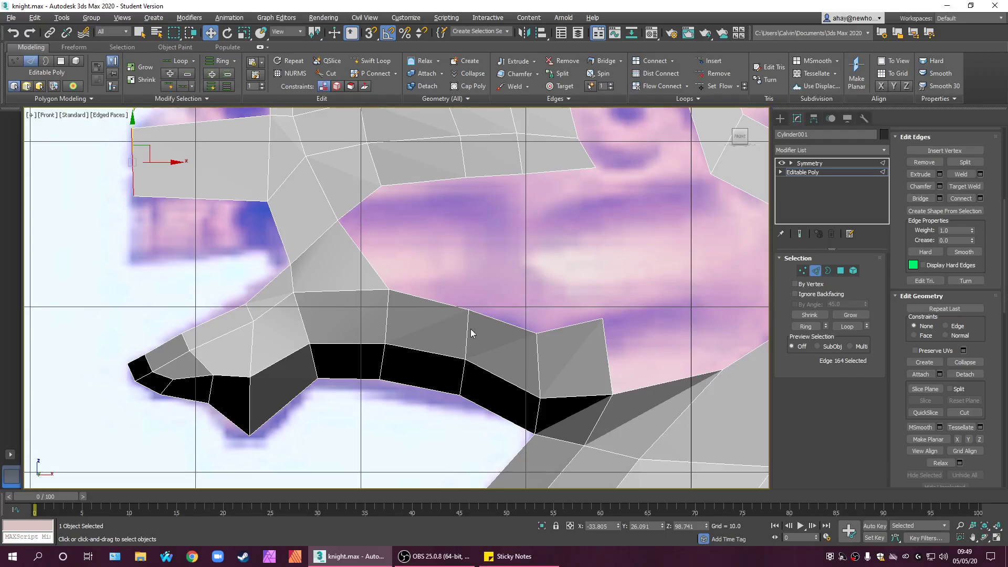
- Extend the two adjoining open edges behind the lower jaw's last panel upward into two new cheek panels
middle_click_drag(549, 212, 356, 267)
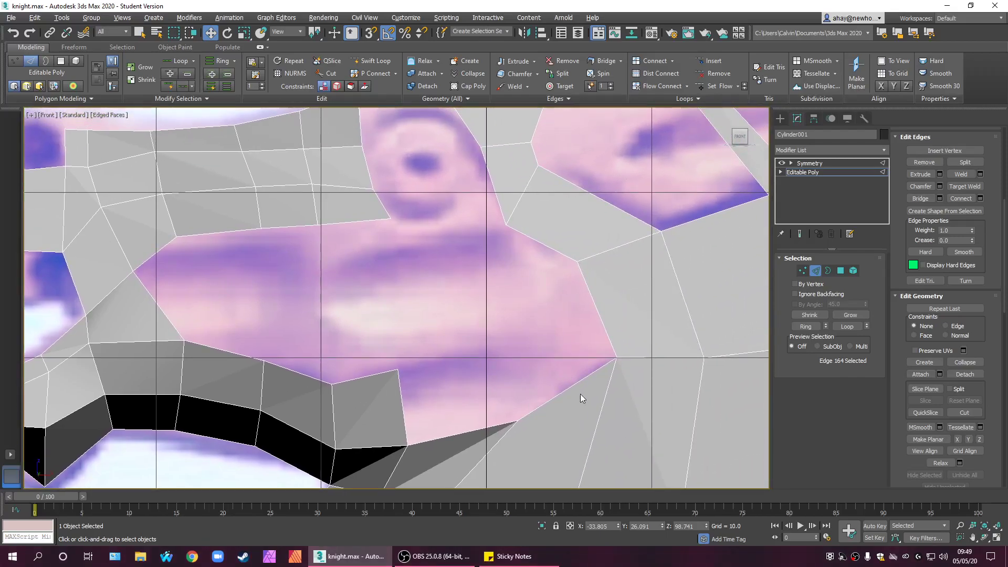
scroll(546, 423, "down", 2)
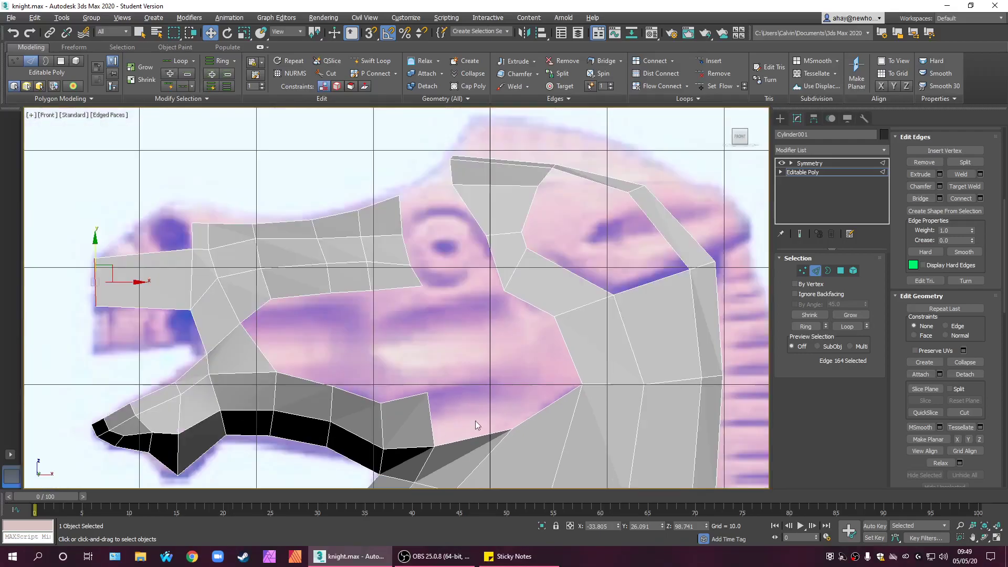
left_click(542, 410)
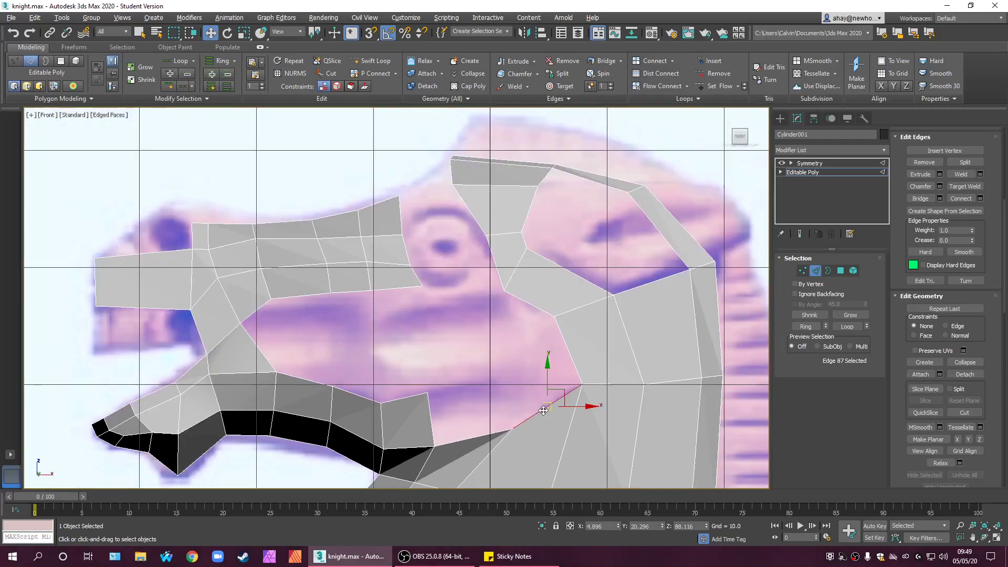
left_click(432, 414)
middle_click_drag(499, 396, 448, 348)
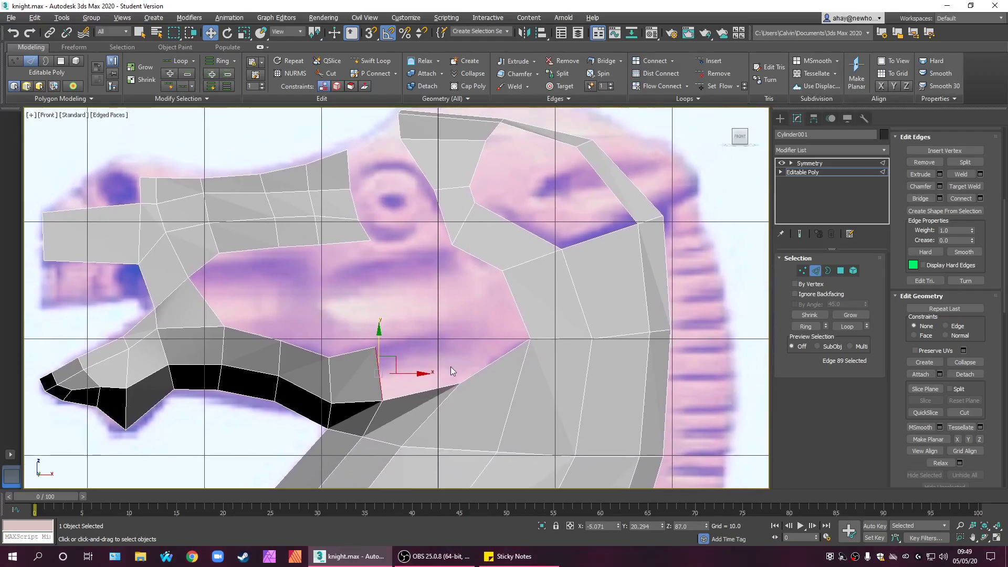
left_click(489, 369)
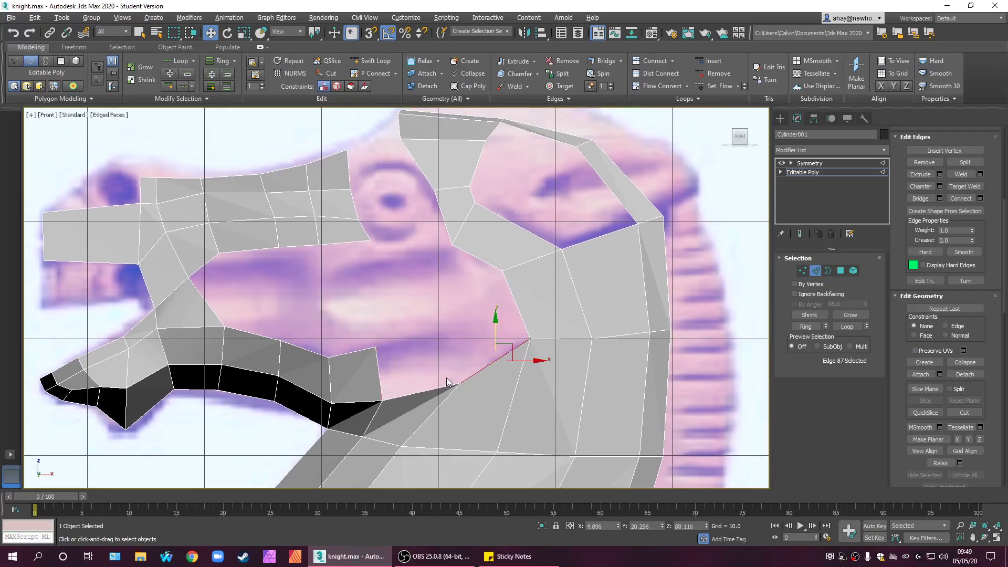
left_click(417, 391, "ctrl")
left_click_drag(469, 374, 462, 299, "shift")
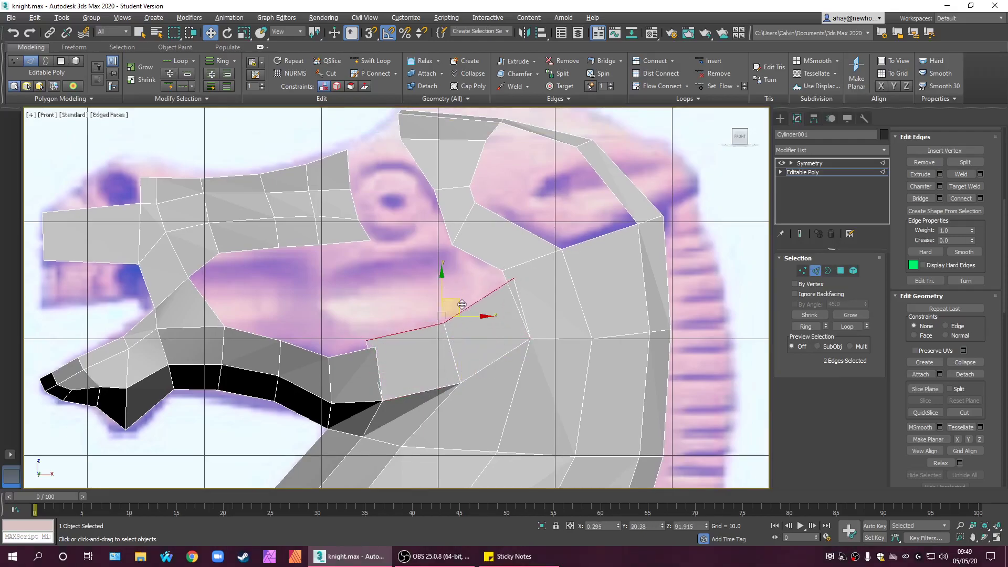
- Target-weld the new cheek strip's two end vertices to the adjacent rear cheek vertex and the jaw panel's upper corner
left_click(802, 271)
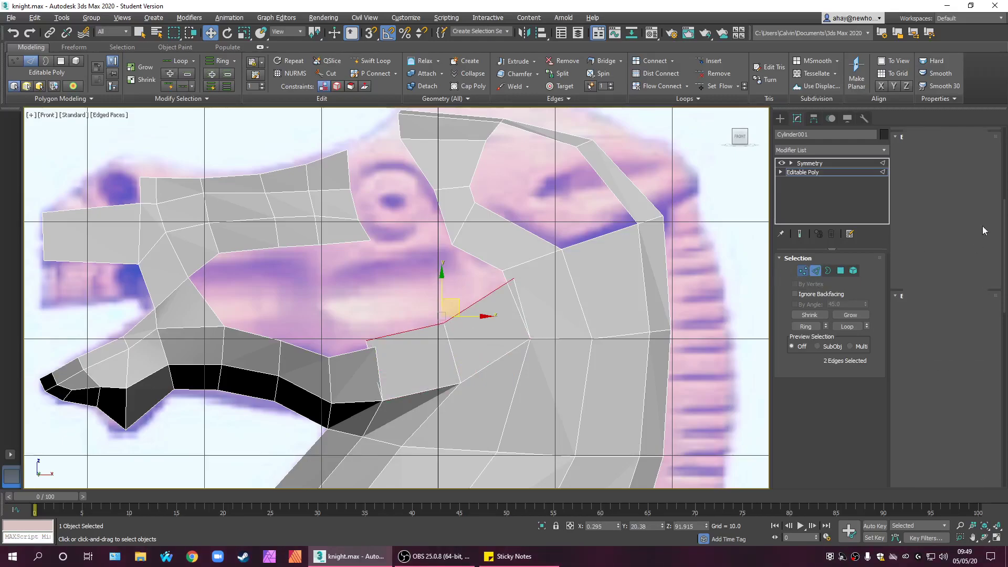
left_click(974, 173)
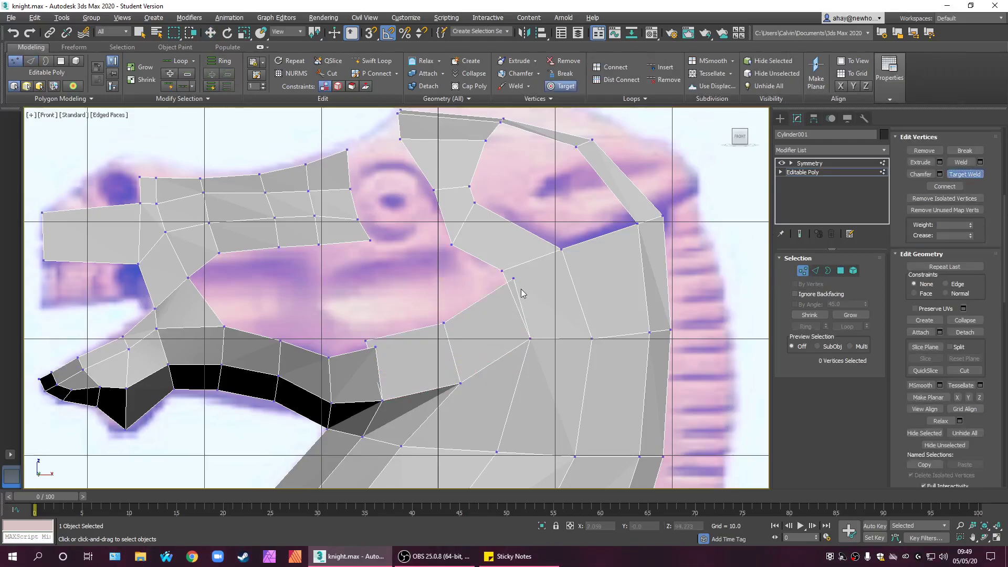
left_click_drag(514, 282, 502, 271)
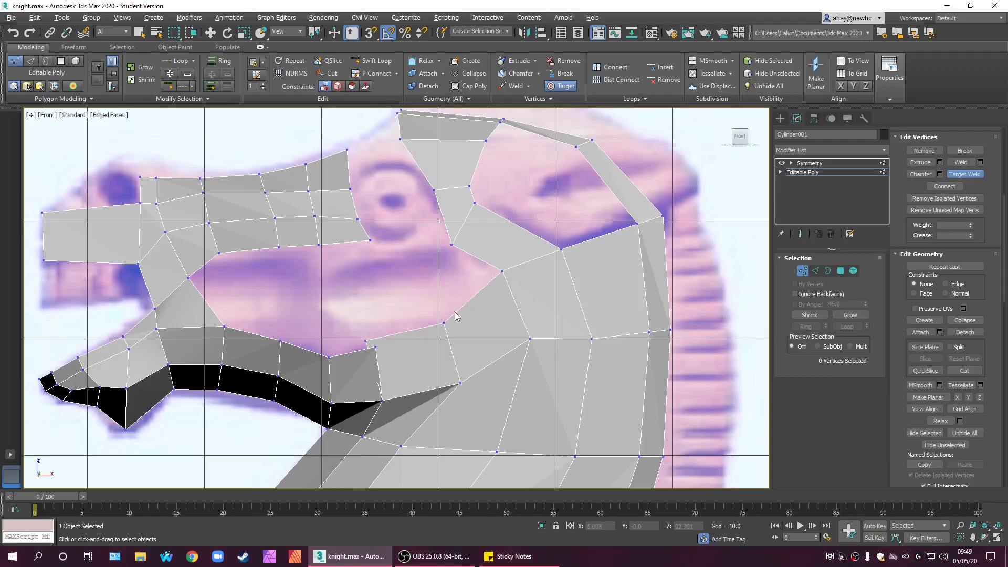
left_click_drag(365, 341, 375, 347)
- Examine the new cheek panels and the jaw in perspective from several angles
key("alt+w")
middle_click_drag(536, 387, 575, 352, "alt")
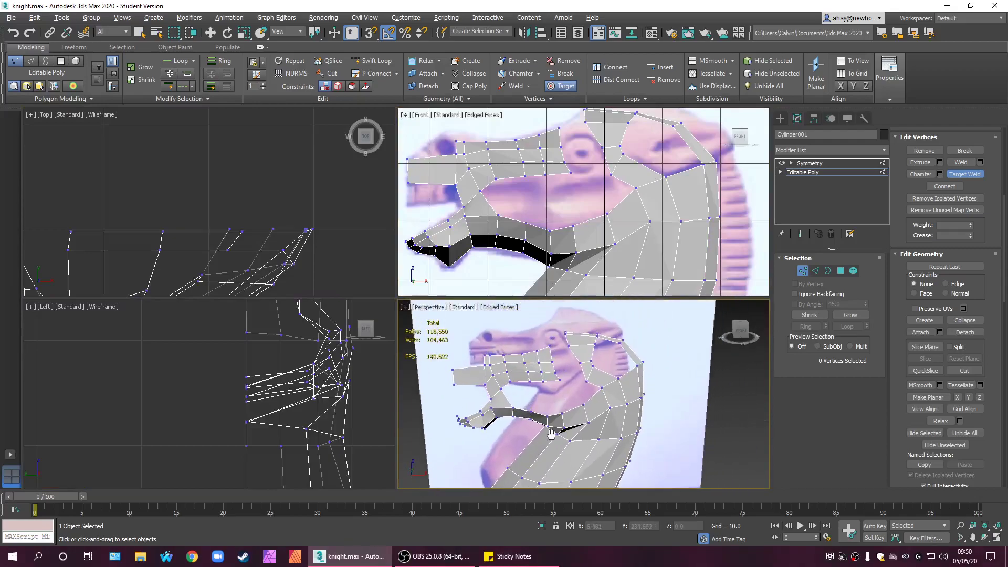
key("alt+w")
middle_click_drag(395, 318, 475, 362, "alt")
scroll(474, 360, "up", 2)
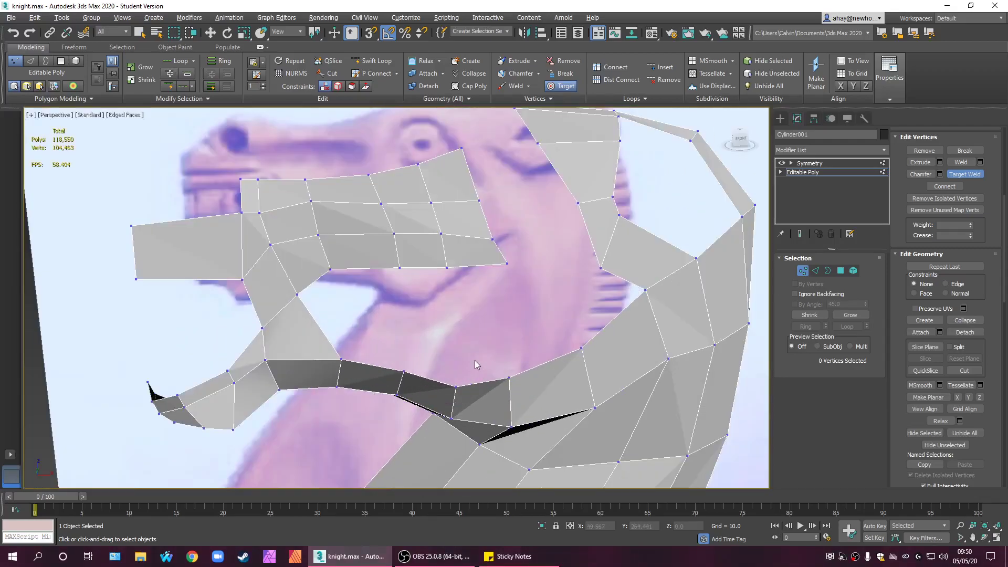
middle_click_drag(687, 329, 637, 338, "alt")
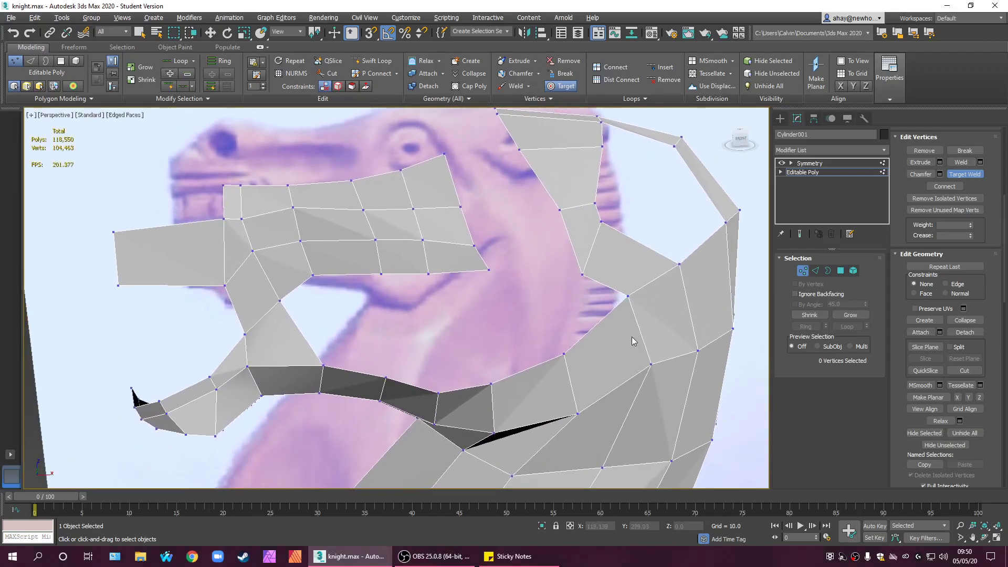
key("alt+w")
scroll(578, 199, "up", 1)
key("alt+w")
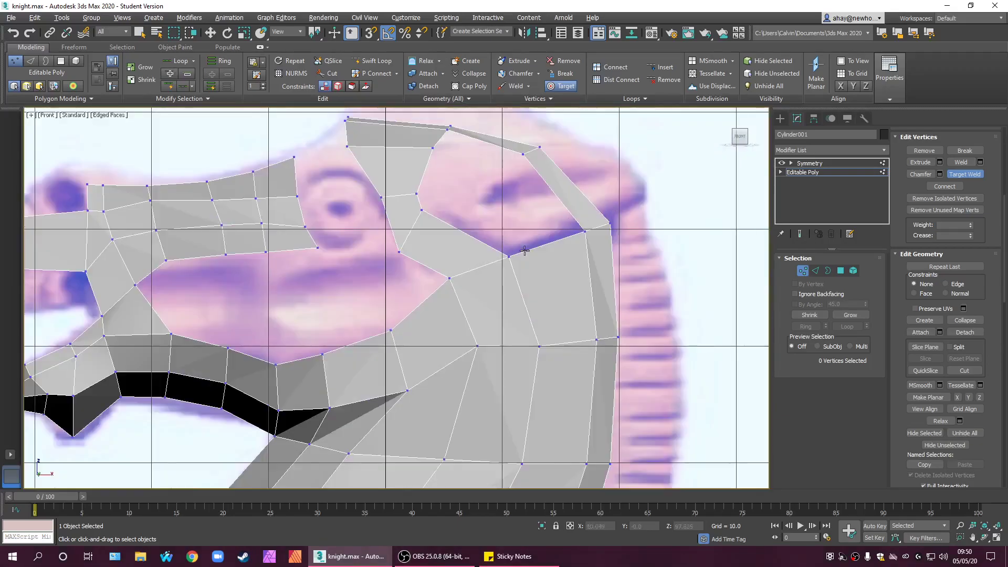
- Make the mesh see-through and move the rear cheek corner vertex down and forward toward the open cheek area
middle_click_drag(507, 258, 643, 304)
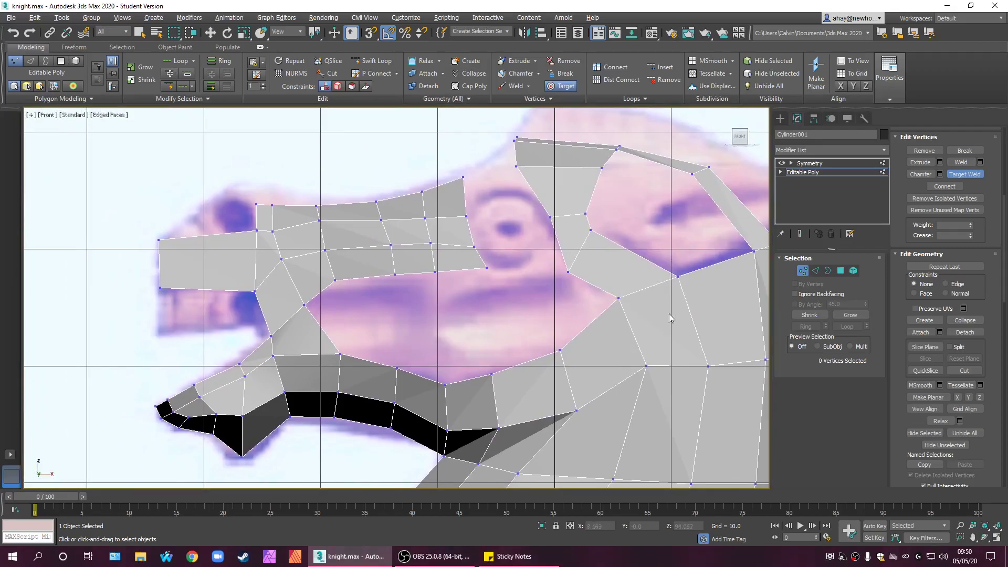
key("w")
left_click_drag(608, 292, 609, 293)
scroll(662, 341, "up", 3)
middle_click_drag(662, 341, 484, 321)
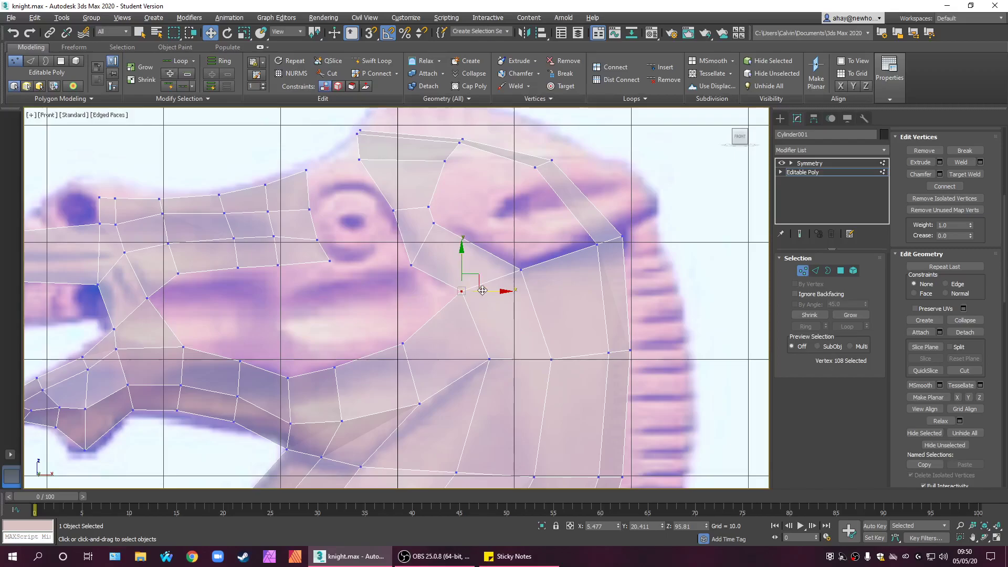
left_click_drag(477, 279, 462, 293)
left_click(522, 374)
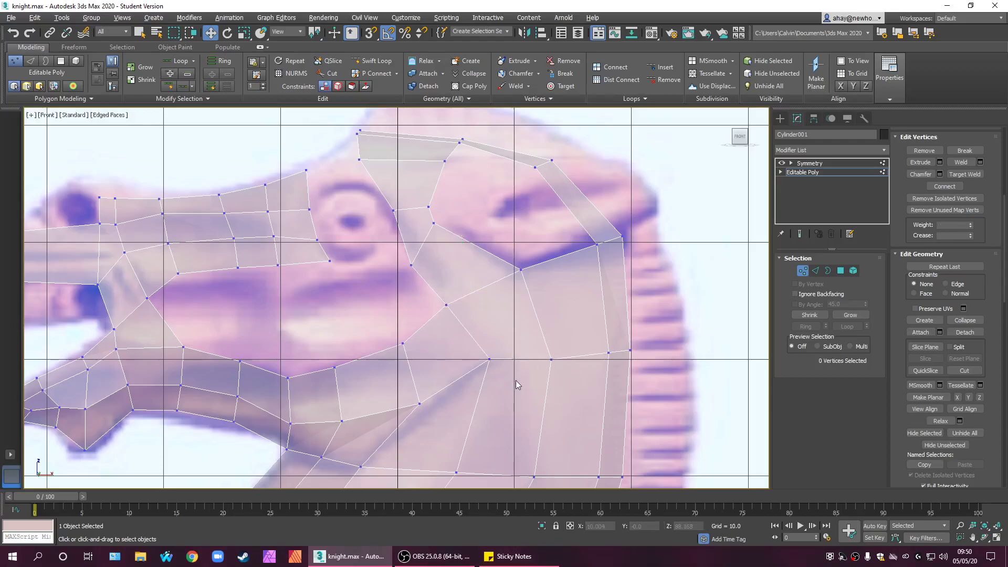
- Bridge the forehead panel's short front edge to the uppermost rear edge of the muzzle, closing the brow gap above the eye
middle_click_drag(515, 380, 530, 335)
middle_click_drag(465, 348, 603, 364)
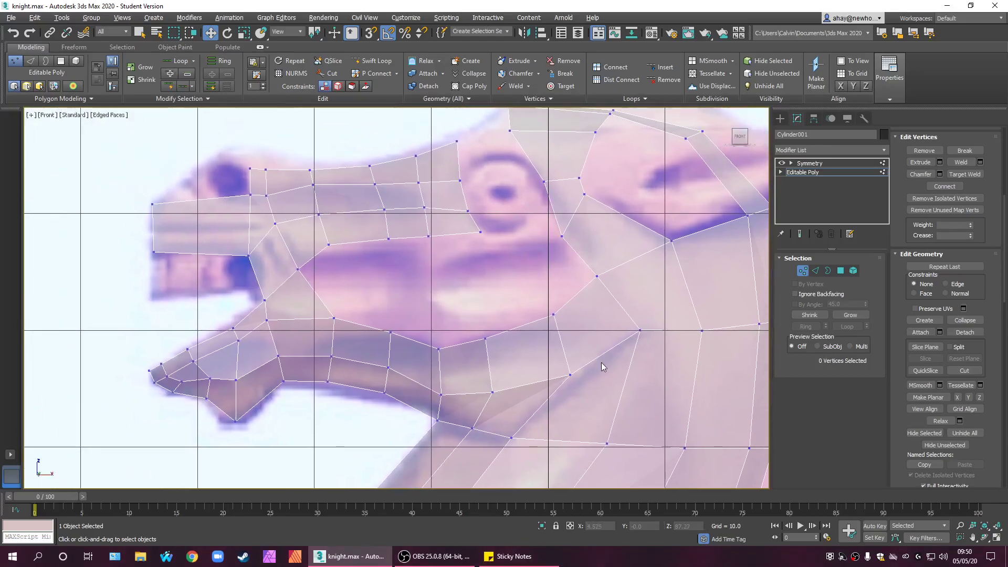
middle_click_drag(587, 317, 604, 355)
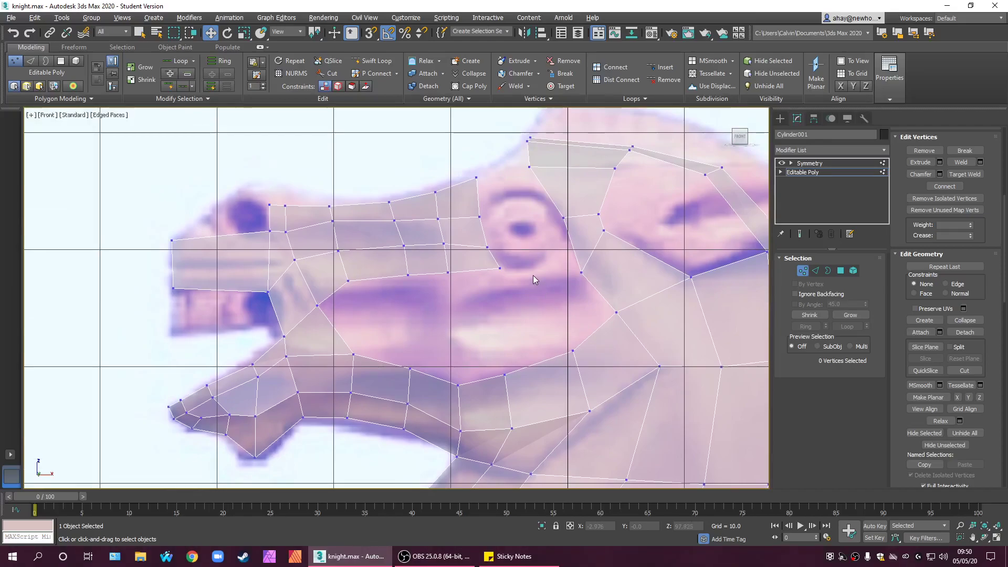
middle_click_drag(527, 262, 541, 279)
scroll(520, 219, "up", 3)
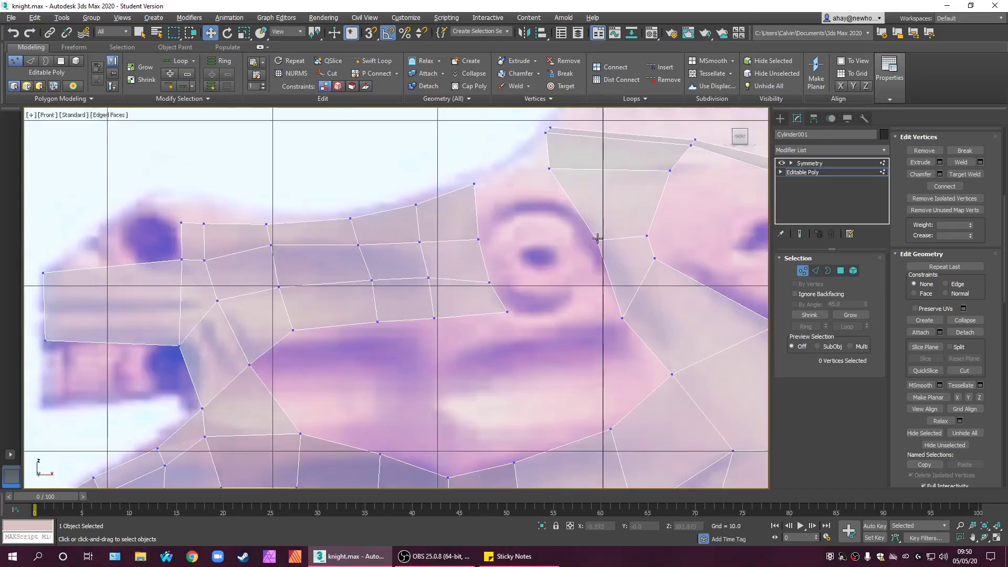
middle_click_drag(624, 235, 629, 270)
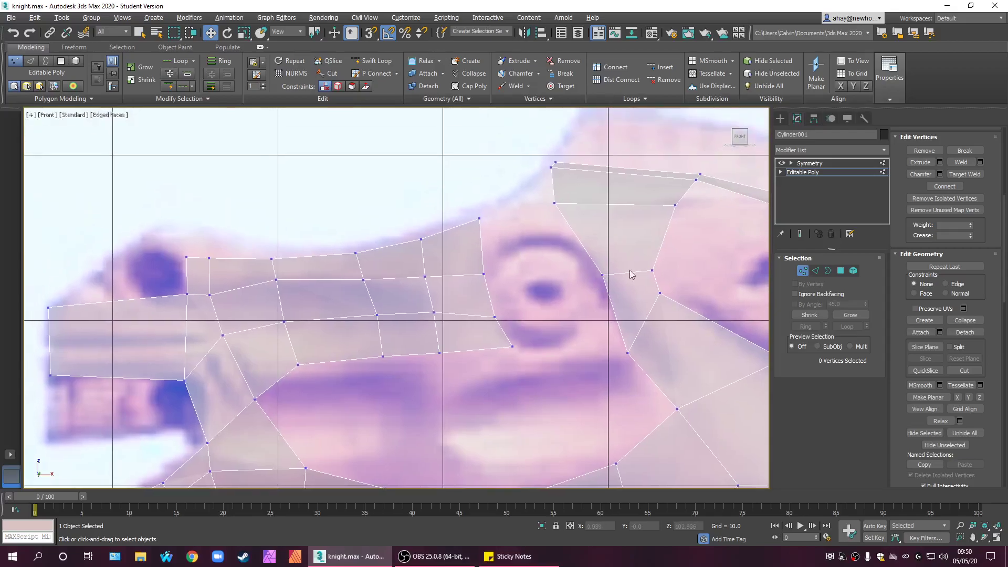
left_click(815, 270)
left_click(554, 181)
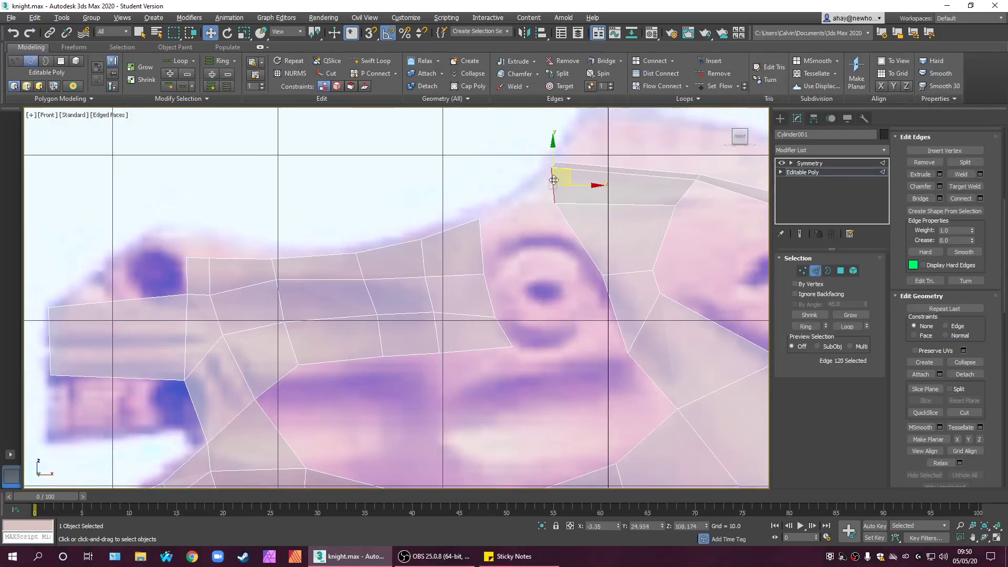
left_click(481, 246, "ctrl")
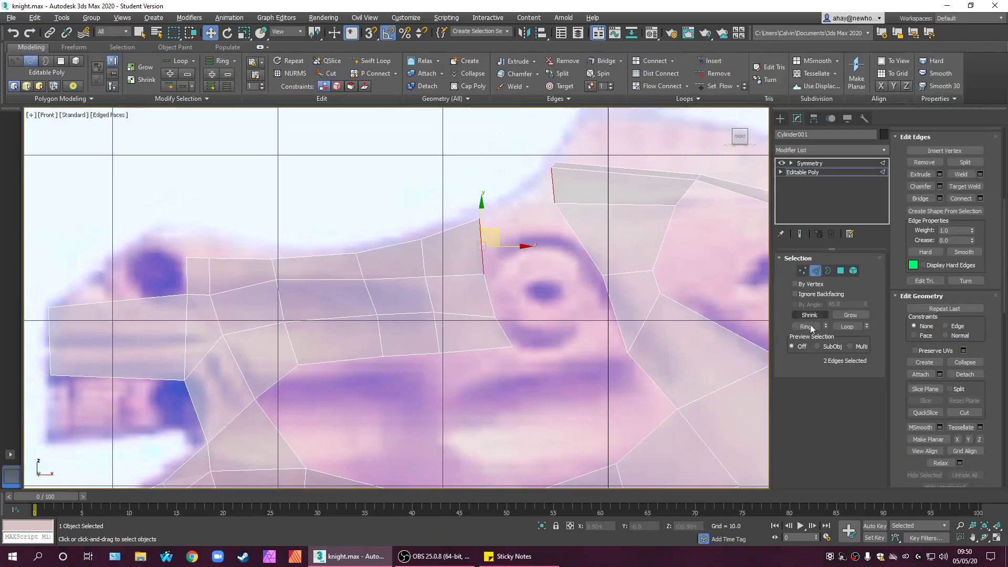
left_click(934, 198)
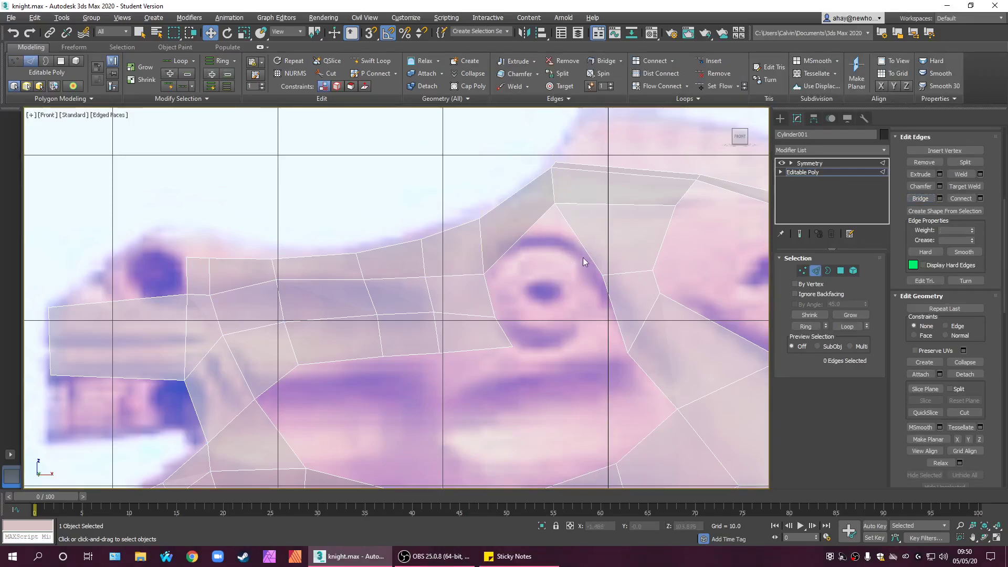
- Bridge the muzzle's second rear edge to the sloping edge behind the eye, filling the upper part of the eye gap
scroll(557, 316, "down", 3)
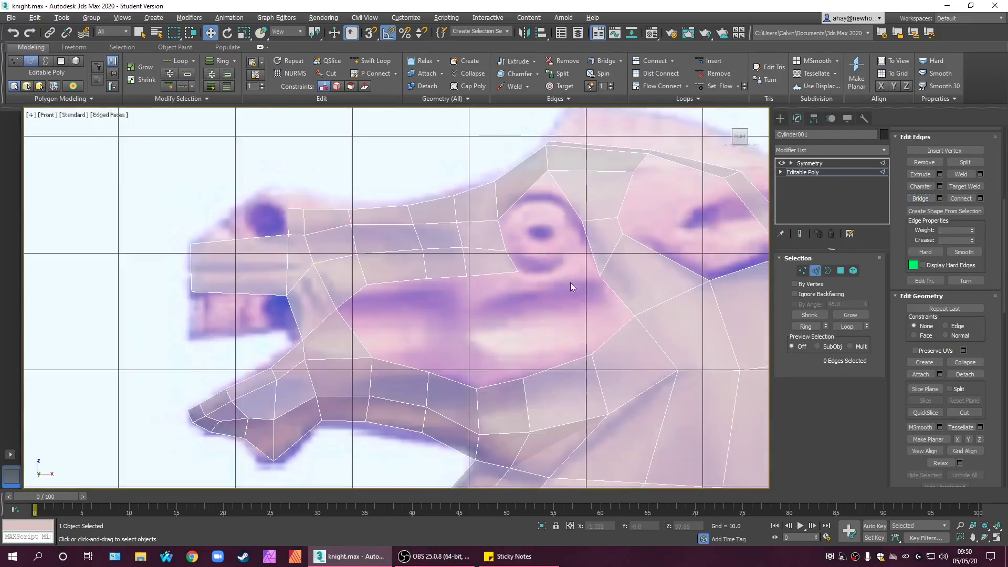
left_click(571, 209)
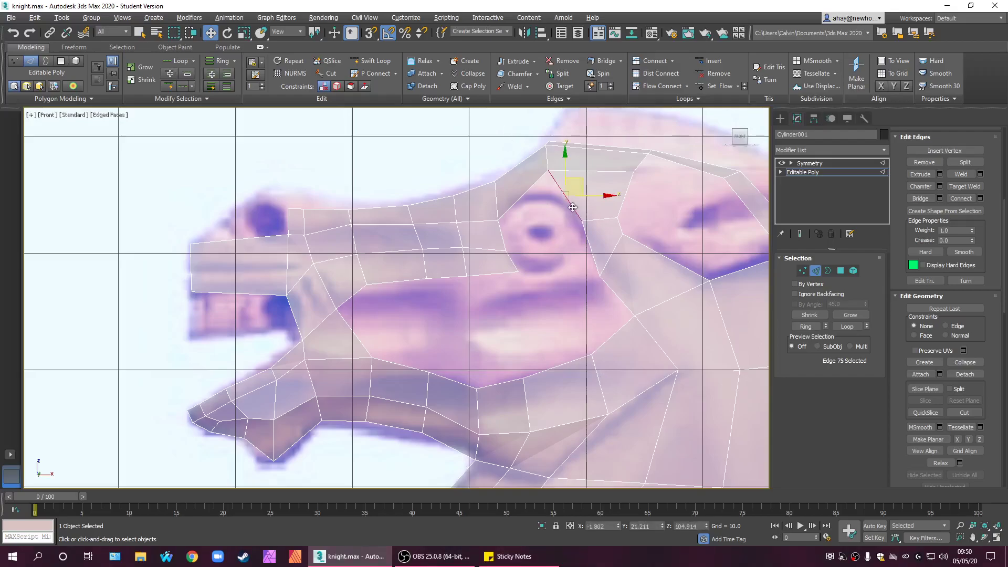
left_click(504, 234, "ctrl")
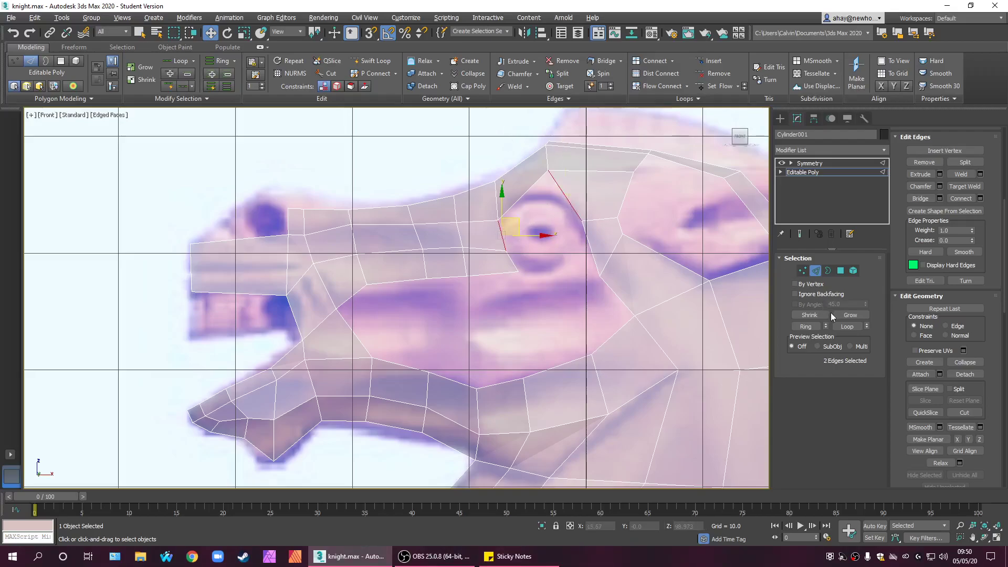
left_click(809, 327)
key("ctrl+z")
left_click(932, 200)
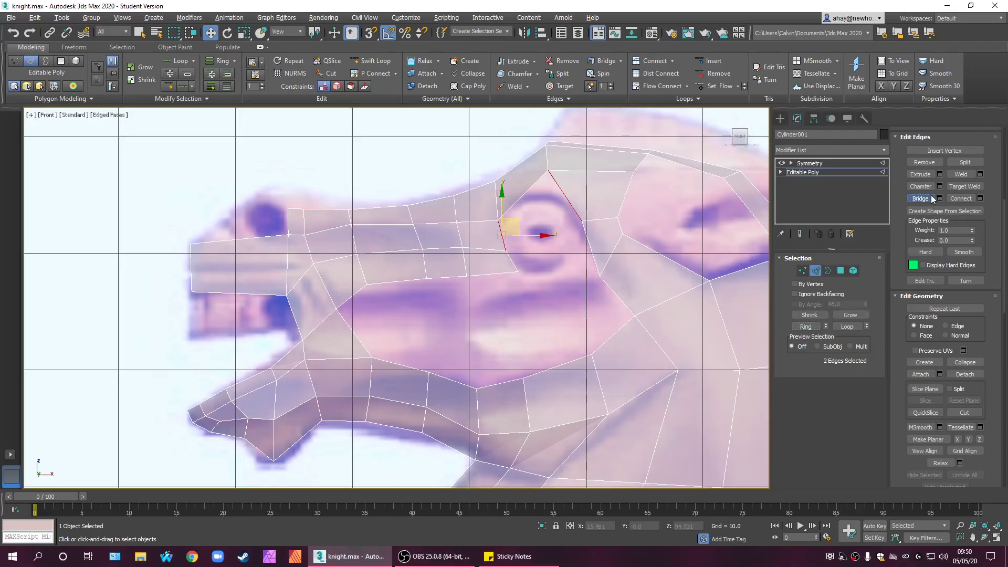
- Bridge the muzzle's lowest rear edge to the edge below and behind the eye, filling the lower part of the eye gap
left_click(592, 255)
left_click(512, 261, "ctrl")
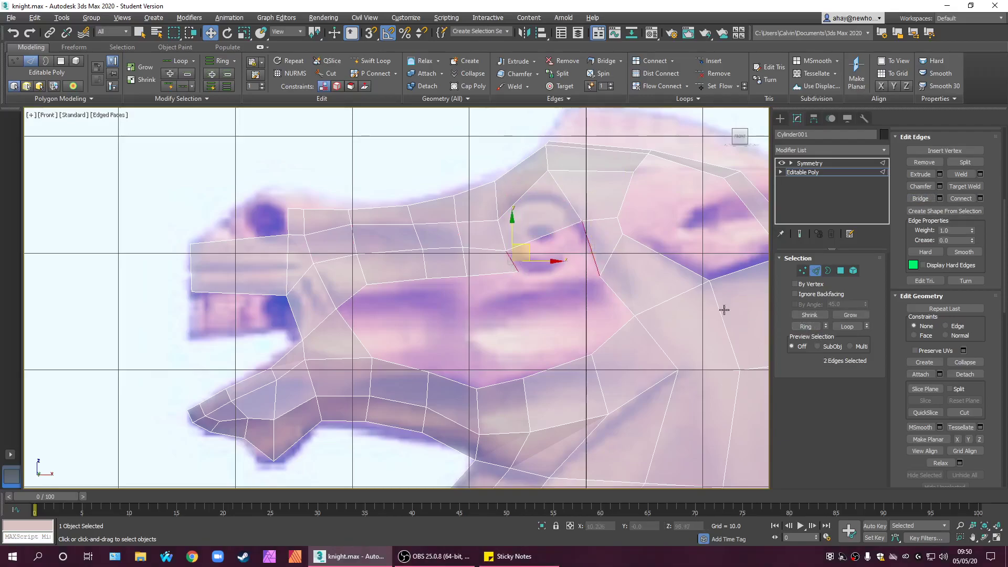
left_click(920, 199)
left_click(565, 308)
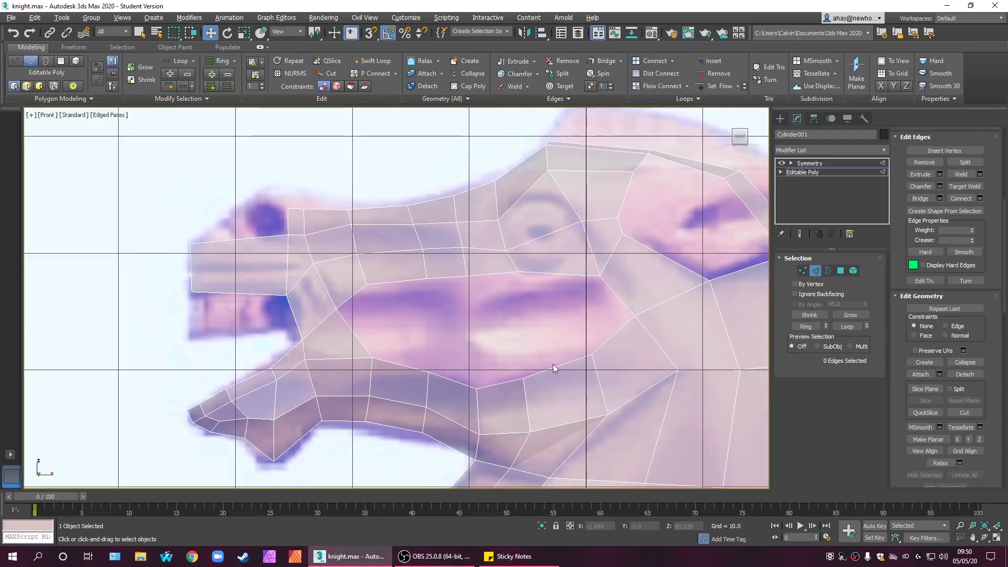
- Bridge the three open edges under the muzzle to the three matching upper jaw edges to form cheek panels
left_click(494, 383)
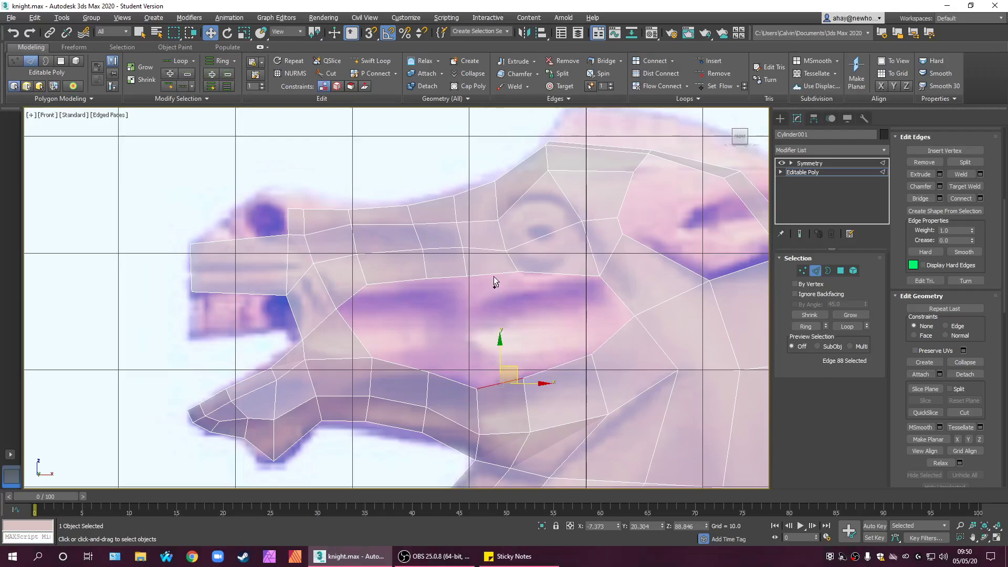
left_click(494, 274, "ctrl")
left_click(455, 380, "ctrl")
left_click(410, 370, "ctrl")
left_click(405, 281, "ctrl")
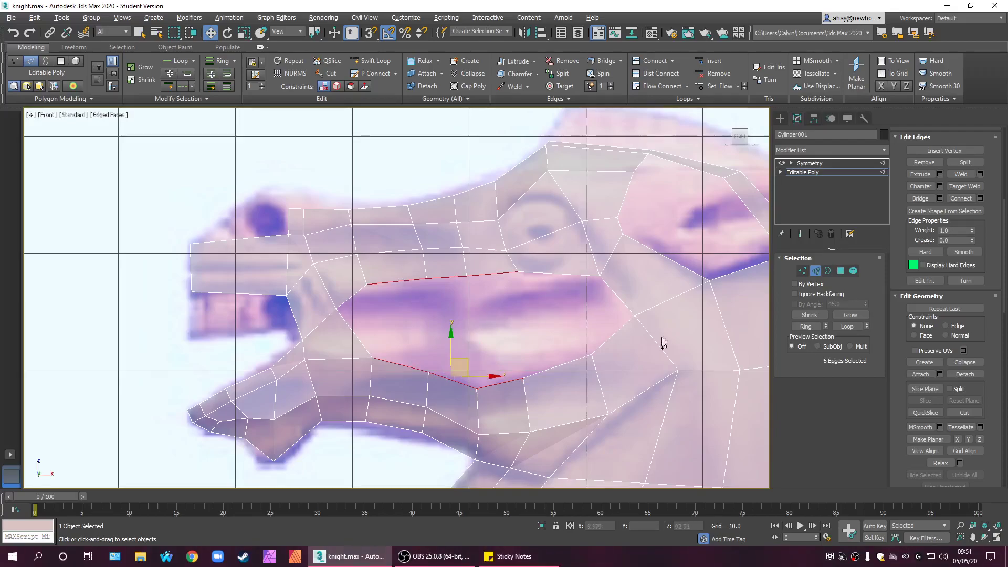
left_click(925, 200)
left_click(535, 340)
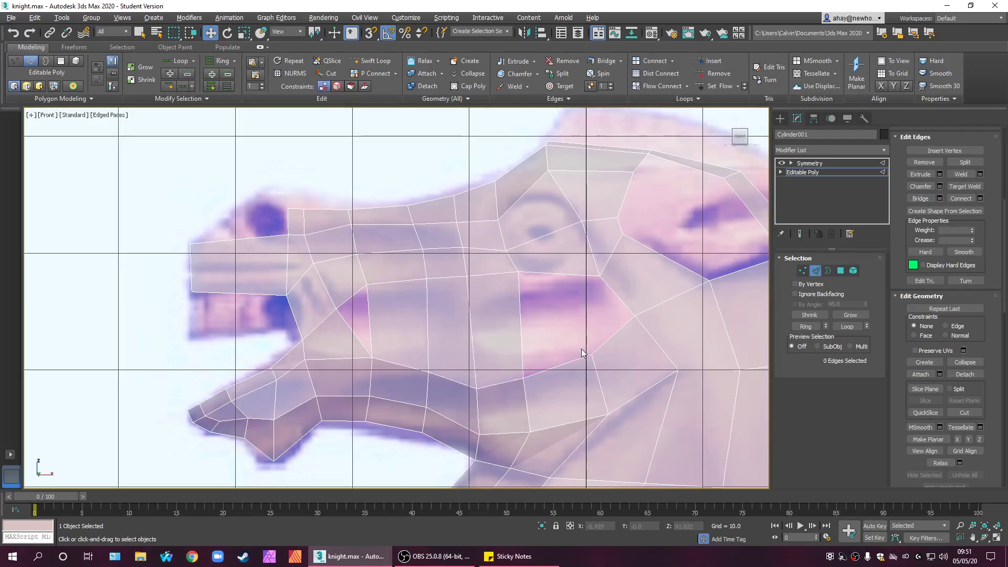
- Connect the ring of four vertical edges across the three new cheek panels with one segment
left_click_drag(366, 325, 366, 326)
left_click(980, 199)
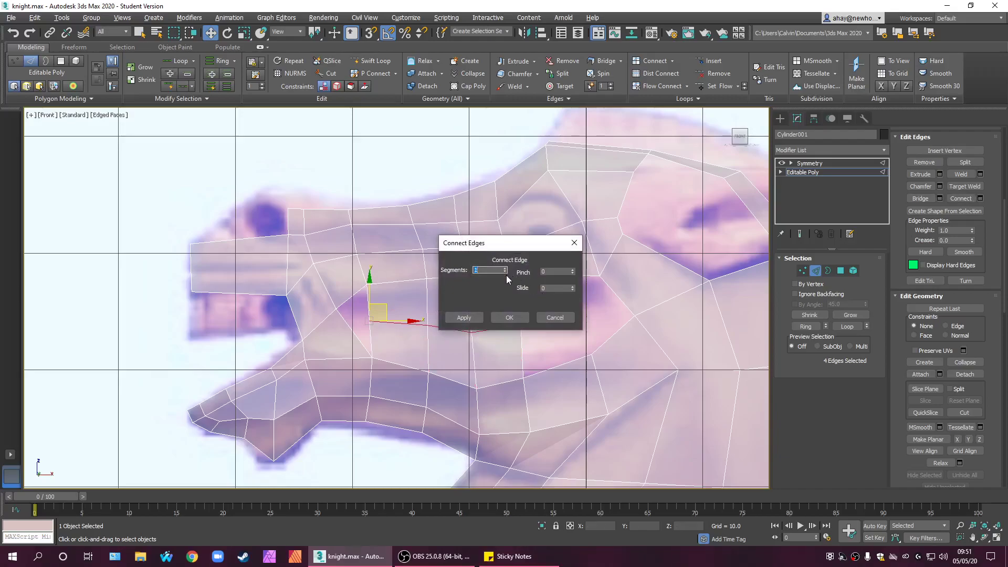
left_click(508, 318)
left_click(559, 326)
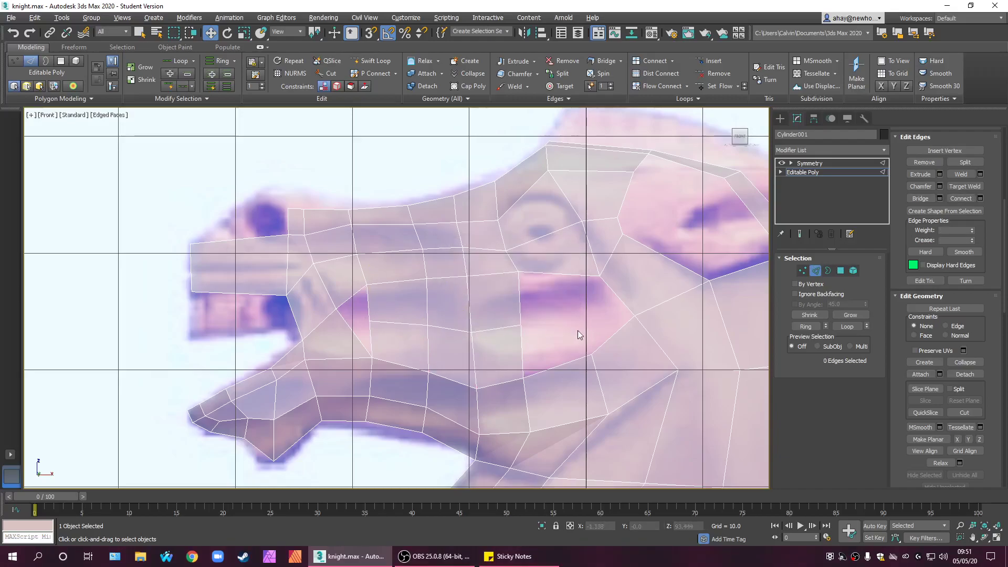
- Connect the ring of edges running from the rear of the open cheek gap to the ear opening, including the strip behind the ear
middle_click_drag(575, 330, 664, 314)
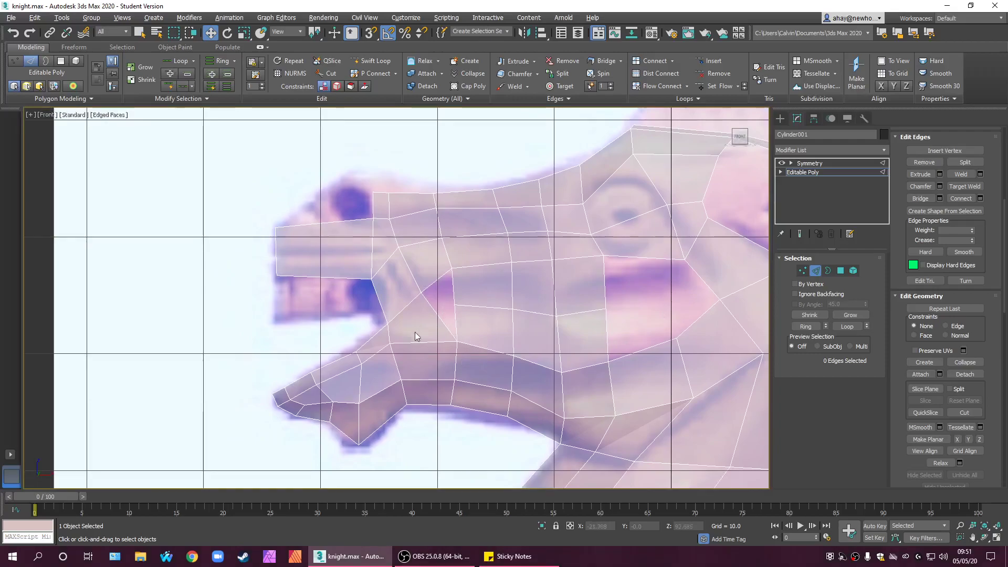
middle_click_drag(495, 338, 443, 340)
middle_click_drag(632, 333, 414, 297)
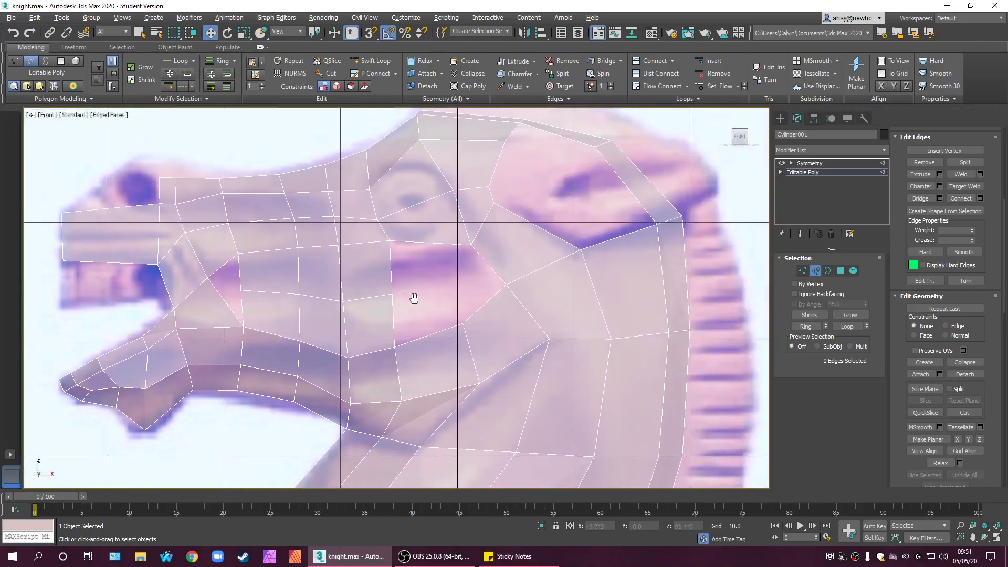
scroll(490, 313, "up", 3)
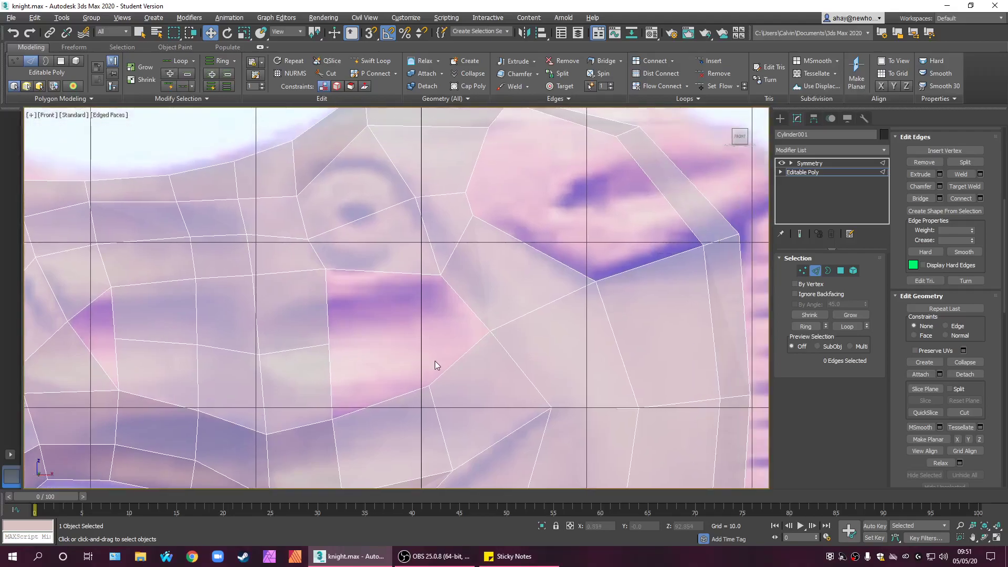
scroll(431, 371, "down", 3)
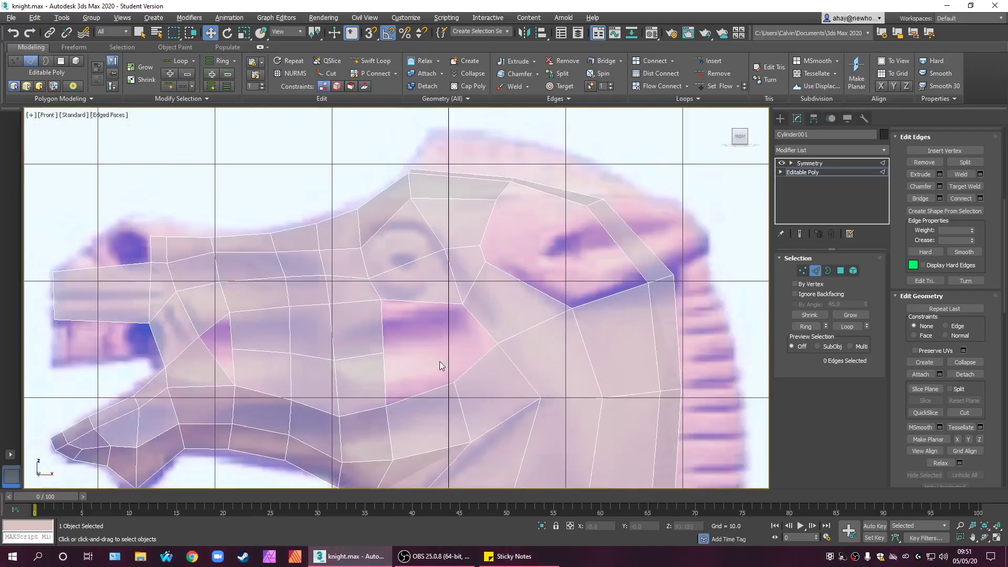
left_click(485, 329)
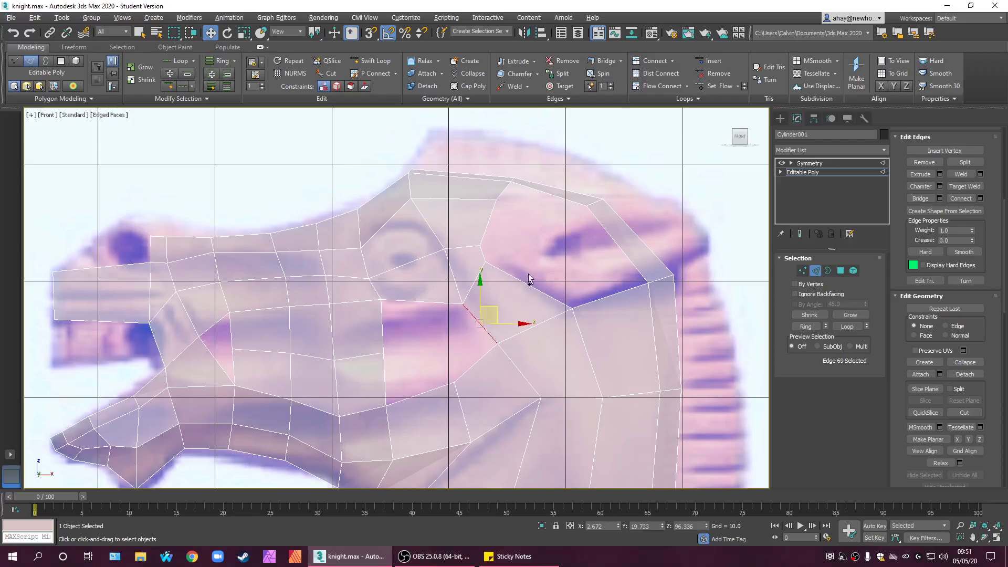
left_click(529, 283, "ctrl")
left_click_drag(638, 225, 602, 242, "ctrl")
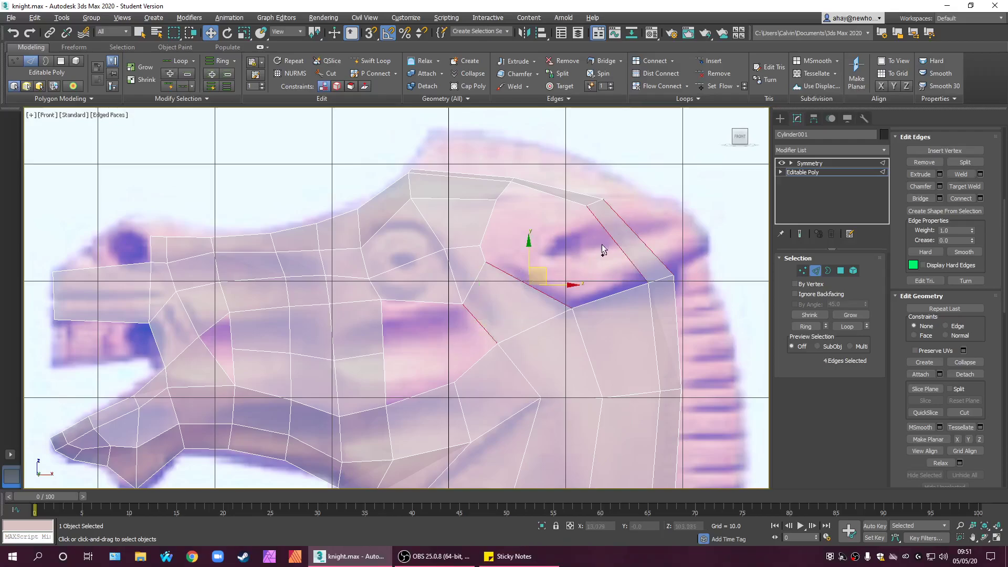
left_click(961, 198)
left_click(420, 354)
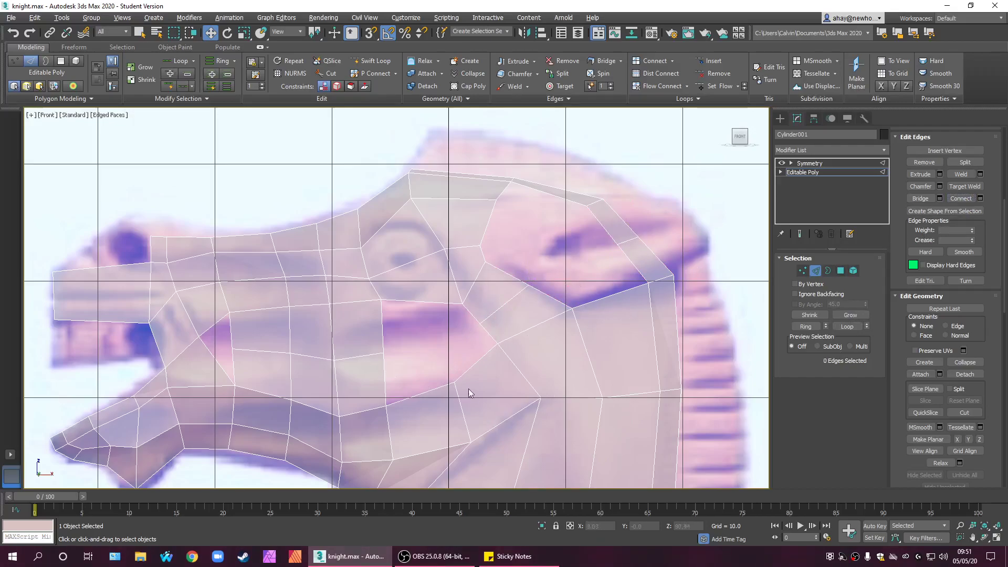
- Connect the ring of four crosswise edges through the brow and eye panels with one segment, splitting them down the middle
scroll(570, 390, "down", 3)
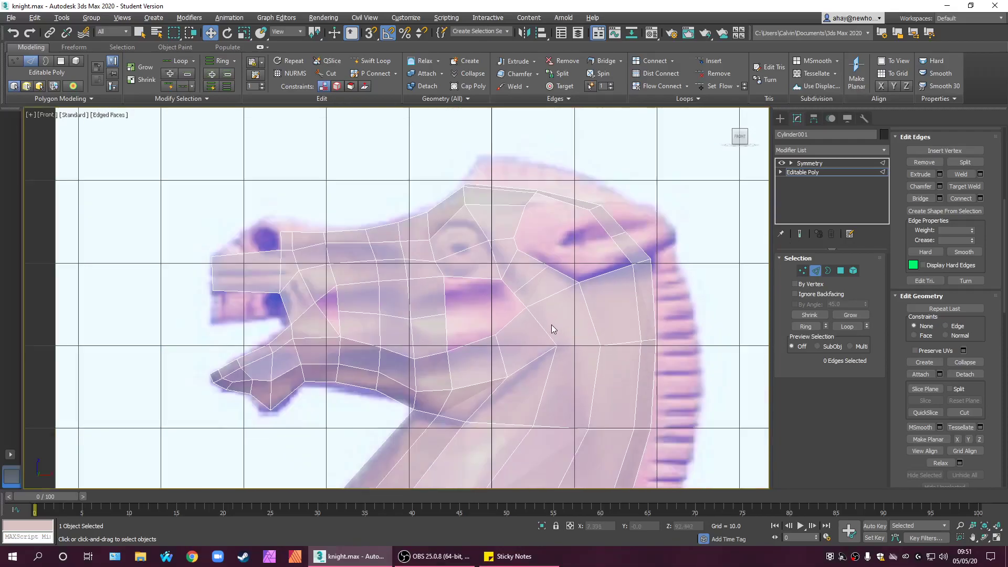
scroll(496, 288, "up", 2)
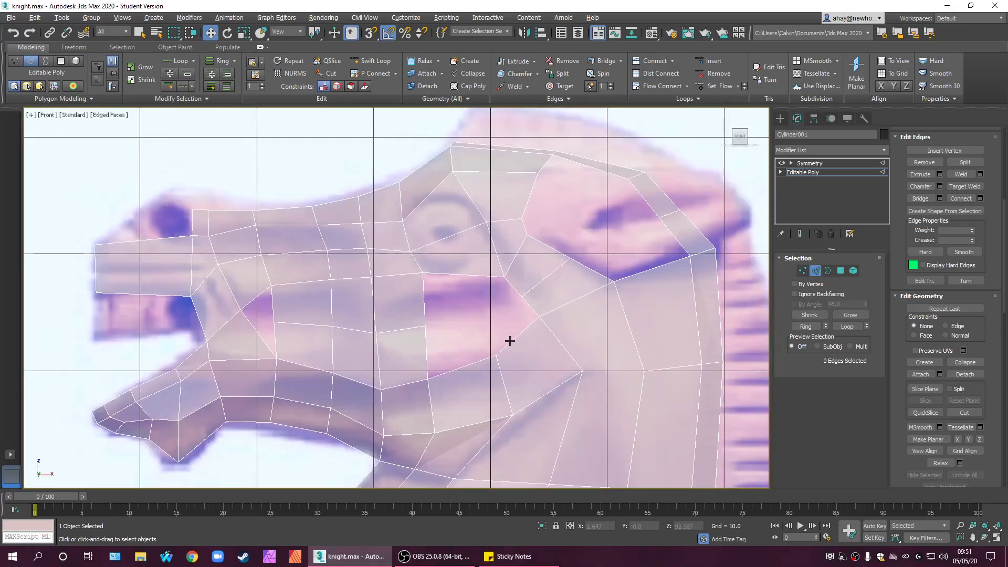
left_click(512, 342)
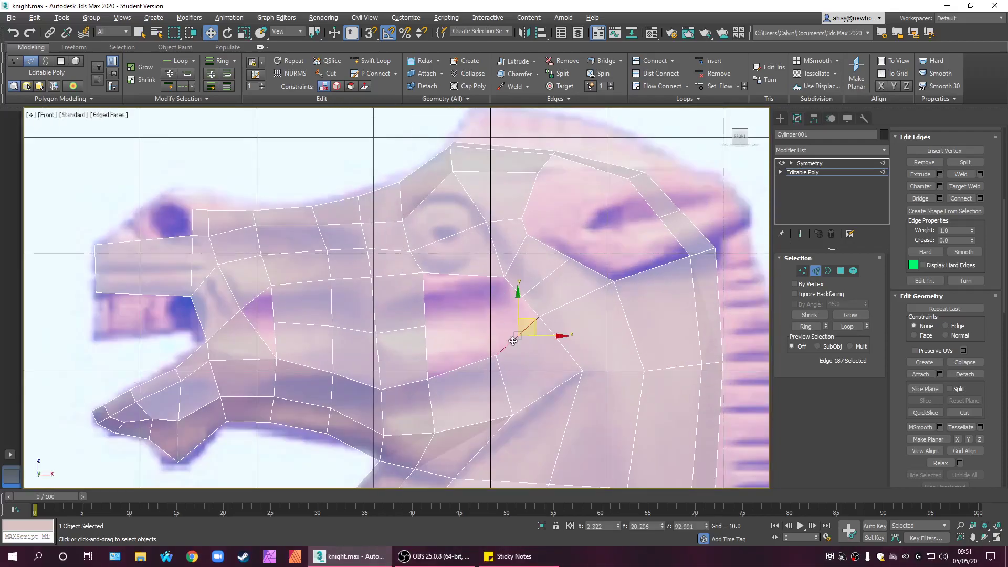
left_click(453, 370, "ctrl")
left_click(470, 274, "ctrl")
left_click(468, 292)
left_click(466, 274)
left_click(449, 237, "ctrl")
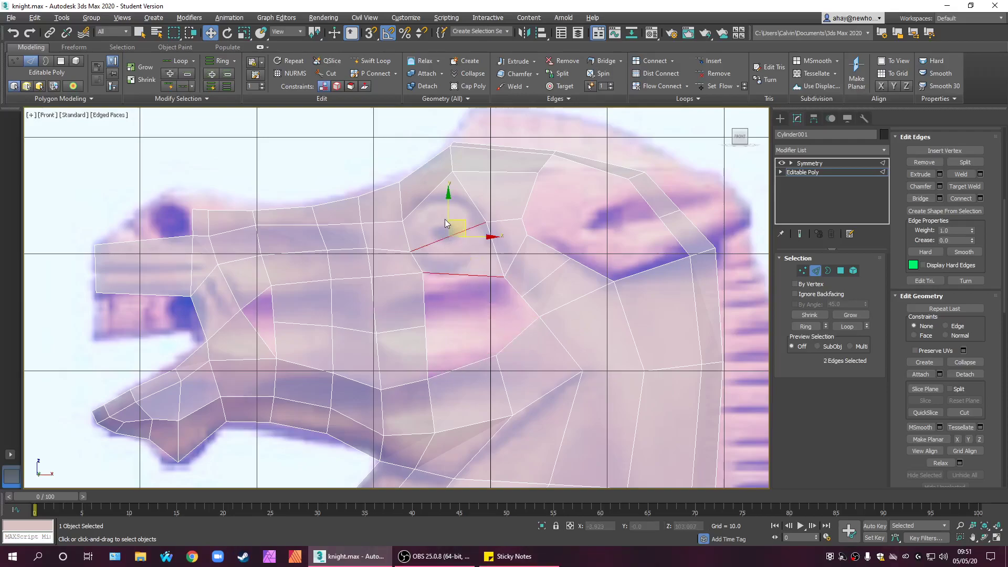
left_click_drag(437, 197, 437, 197, "ctrl")
left_click(980, 198)
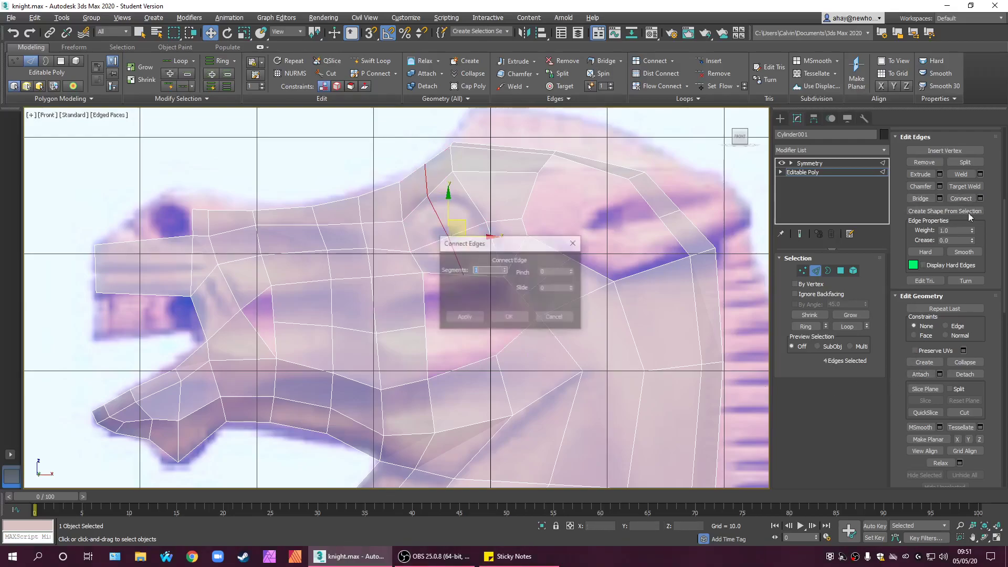
left_click(503, 318)
left_click(496, 342)
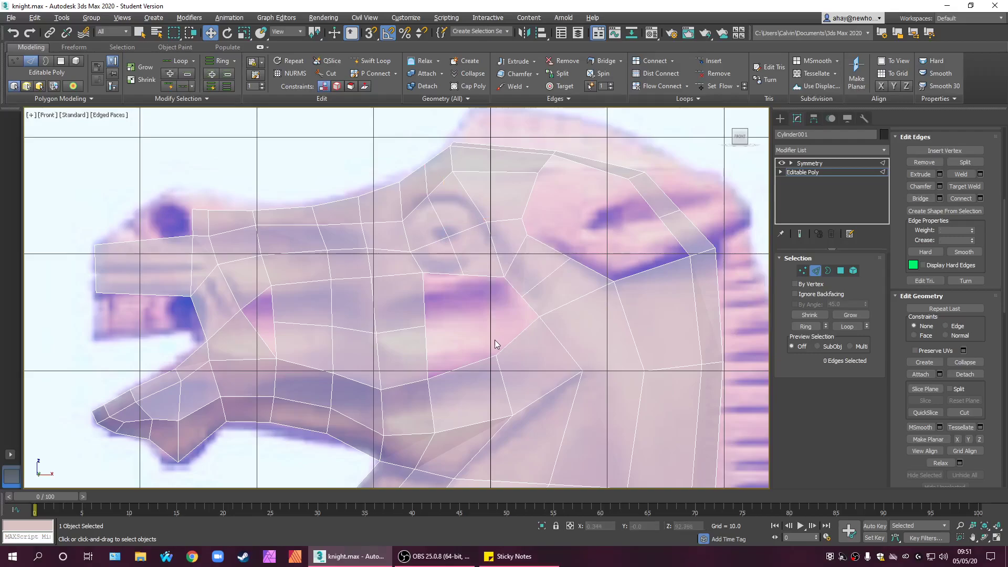
- Bridge the two open edges below the eye to the two opposite jaw and rear cheek edges, closing the remaining rear cheek gap
left_click(503, 345)
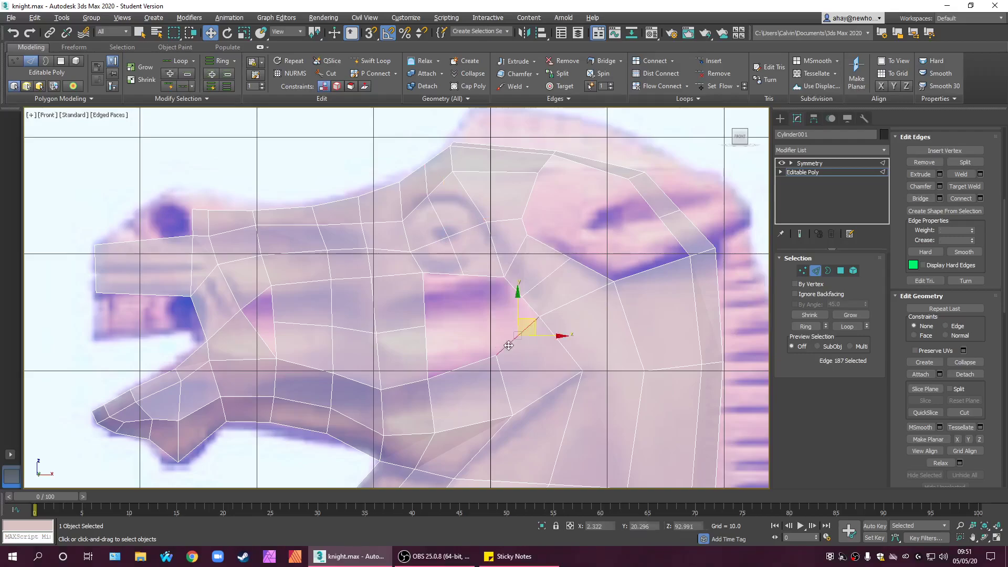
left_click(487, 272, "ctrl")
left_click(465, 365, "ctrl")
left_click(452, 273, "ctrl")
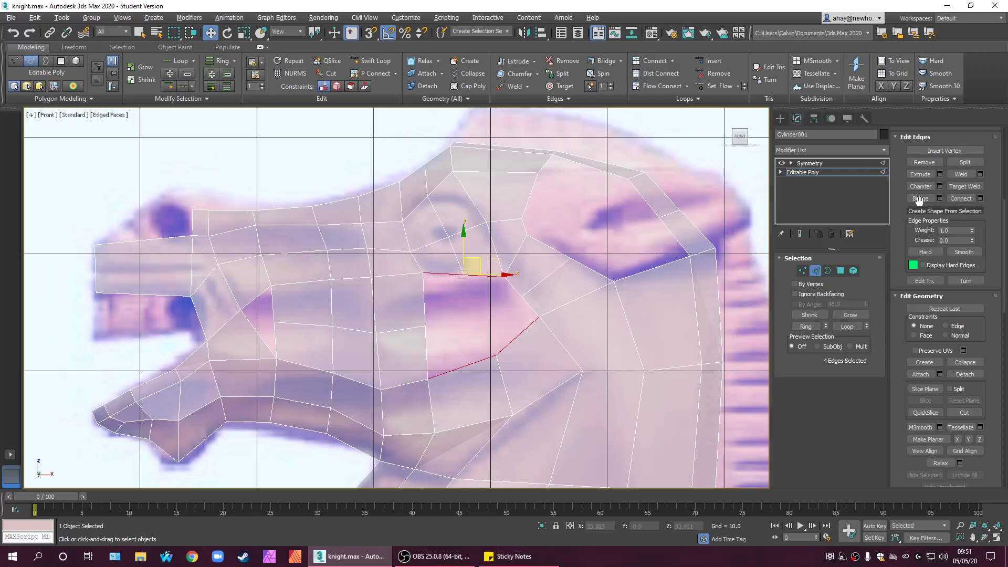
left_click(805, 326)
left_click(578, 331)
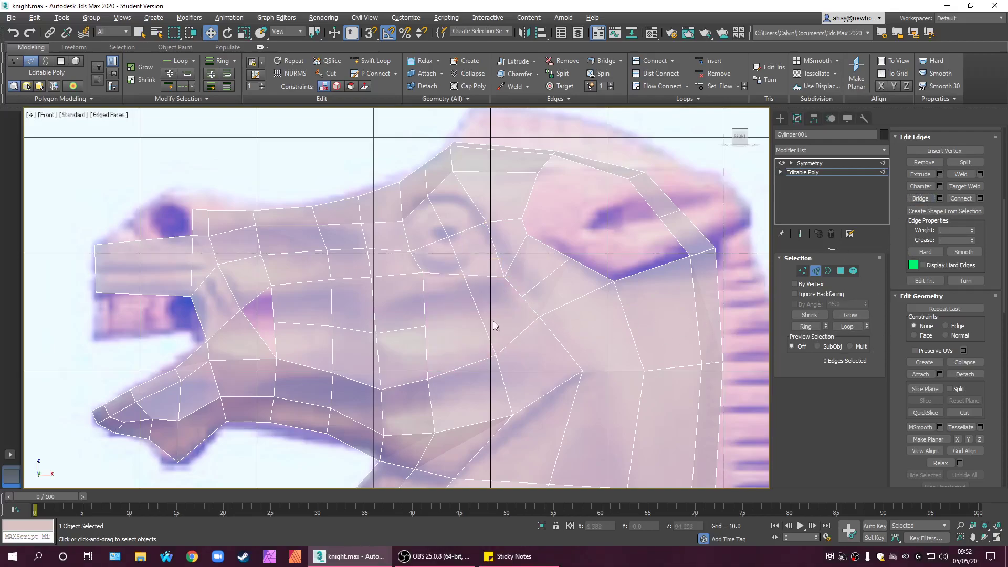
- Undo the bridge that closed the rear cheek gap below the eye
left_click(477, 320)
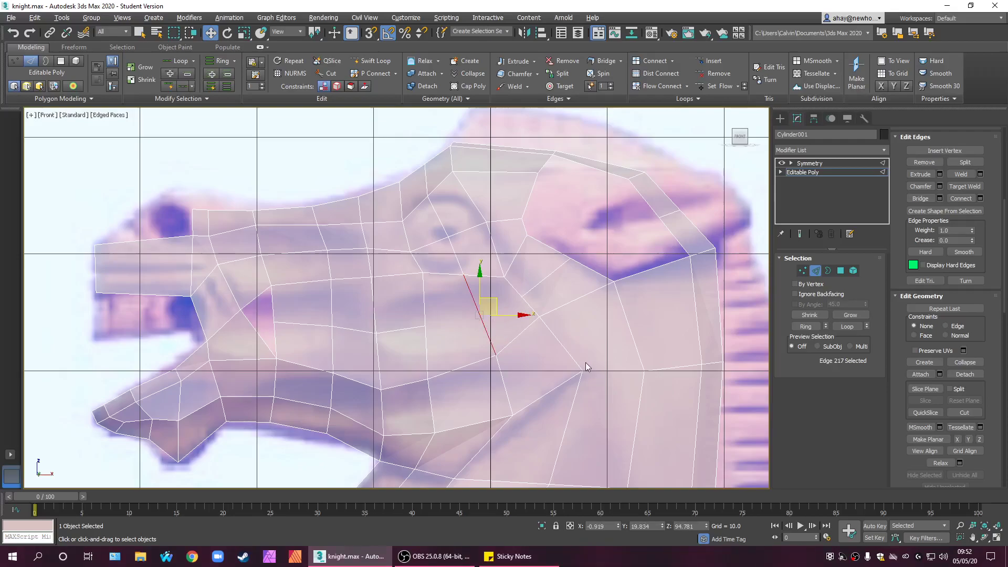
left_click(560, 367)
key("ctrl+z")
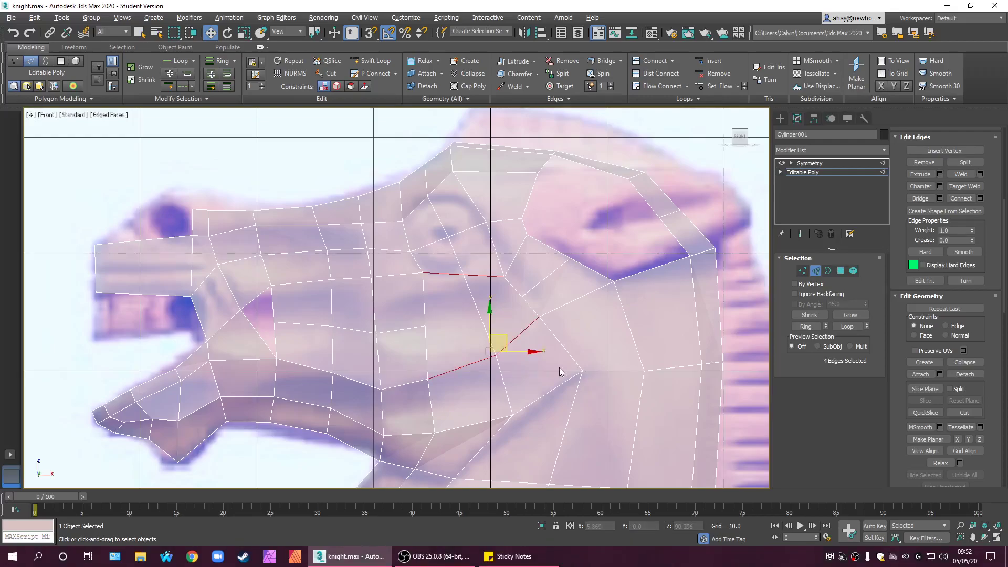
left_click(522, 348)
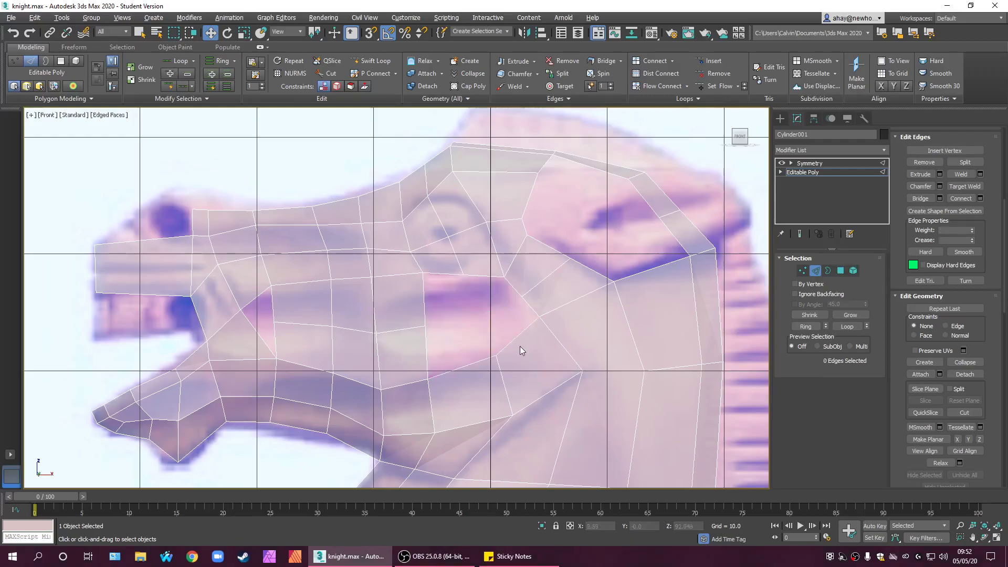
- Extrude the open lower and rear edges of the cheek gap inward as a narrow strip of new polygons
left_click(515, 340)
left_click(476, 363, "ctrl")
left_click_drag(495, 339, 490, 309)
left_click(762, 282)
- Target-weld the extruded strip's two end vertices to the neighbouring corner vertices on the rear and front sides of the cheek gap
left_click(802, 270)
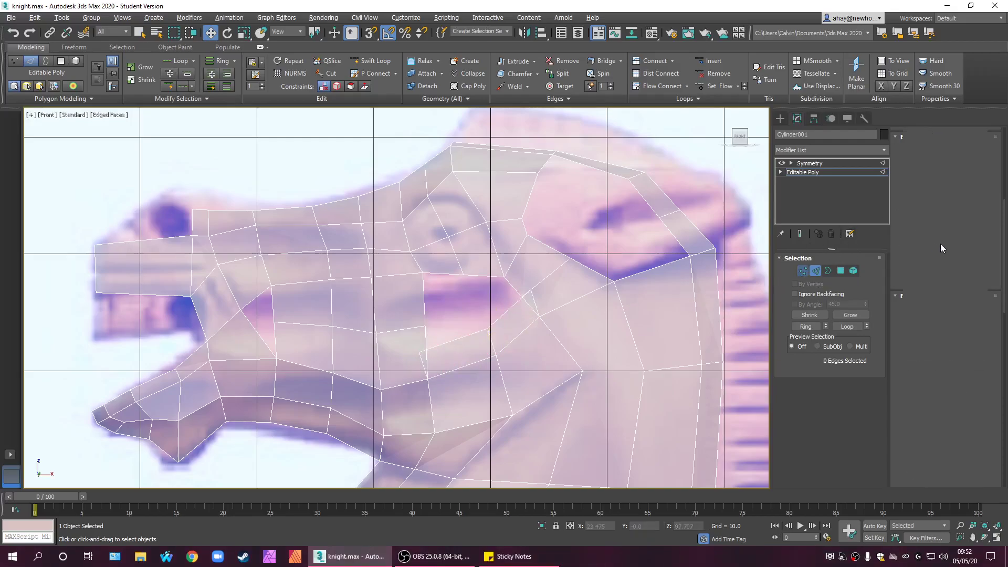
left_click(961, 174)
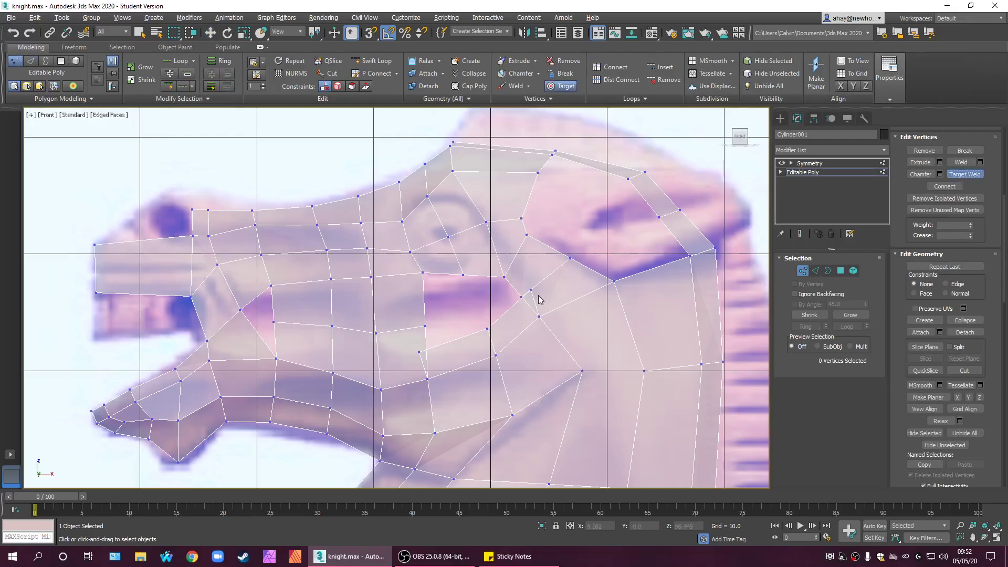
left_click(521, 297)
left_click(427, 349)
left_click(426, 326)
- Reposition the new strip's inner corner vertex in the perspective view to follow the cheek's curvature
key("alt+w")
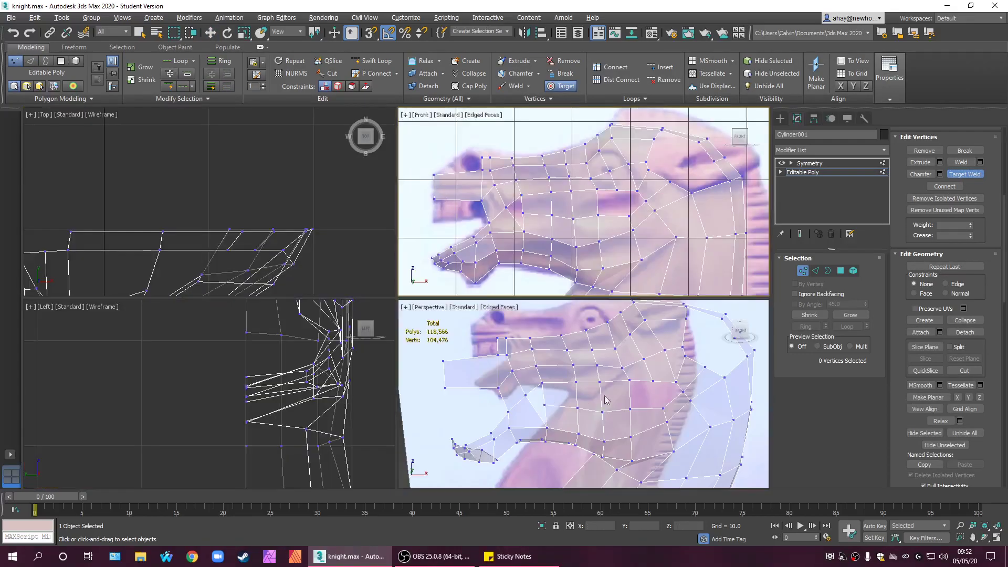
key("alt+x")
middle_click_drag(623, 415, 635, 386, "alt")
key("w")
left_click(636, 386)
left_click_drag(635, 385, 620, 385)
middle_click_drag(620, 385, 601, 372, "alt")
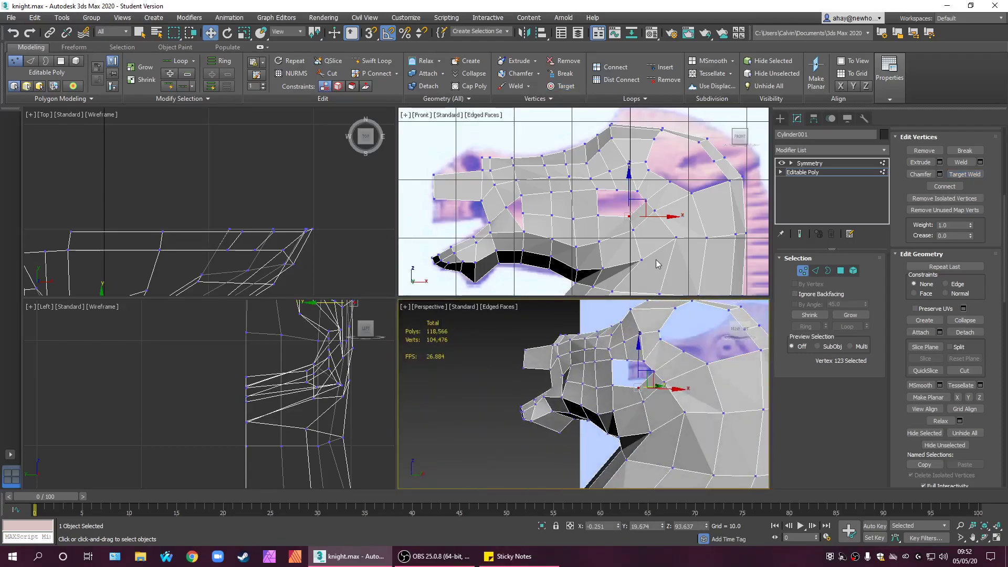
- In the front view, lower the vertices along the cheek gap's front edge and the column ahead of it to even out the panels
middle_click_drag(656, 265, 636, 238)
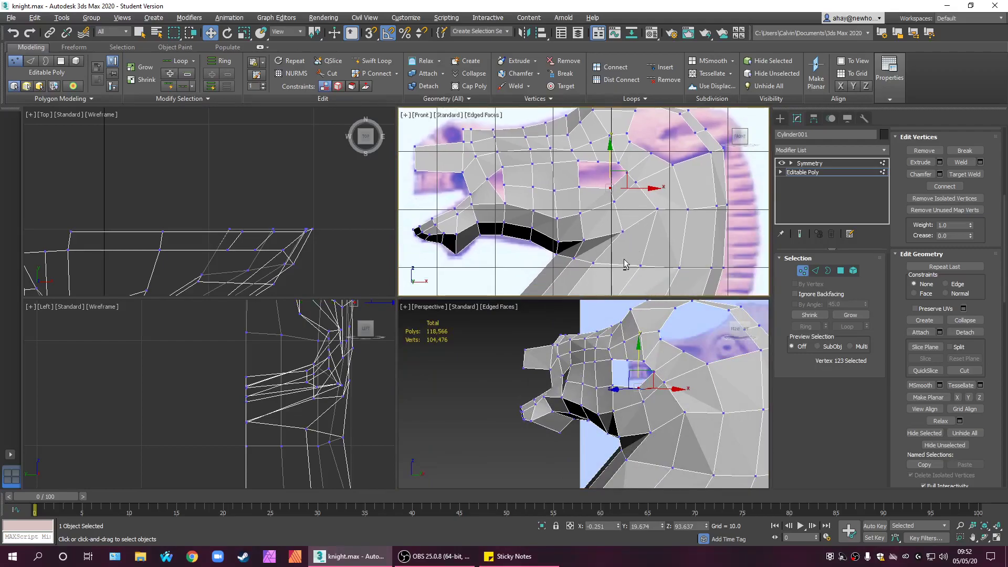
key("alt+w")
scroll(628, 269, "up", 5)
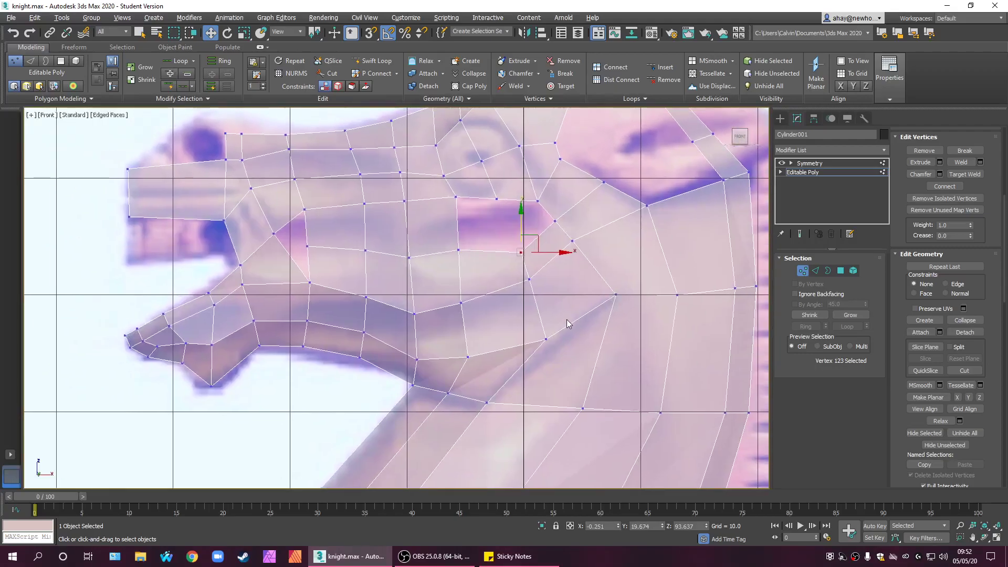
middle_click_drag(542, 312, 498, 356)
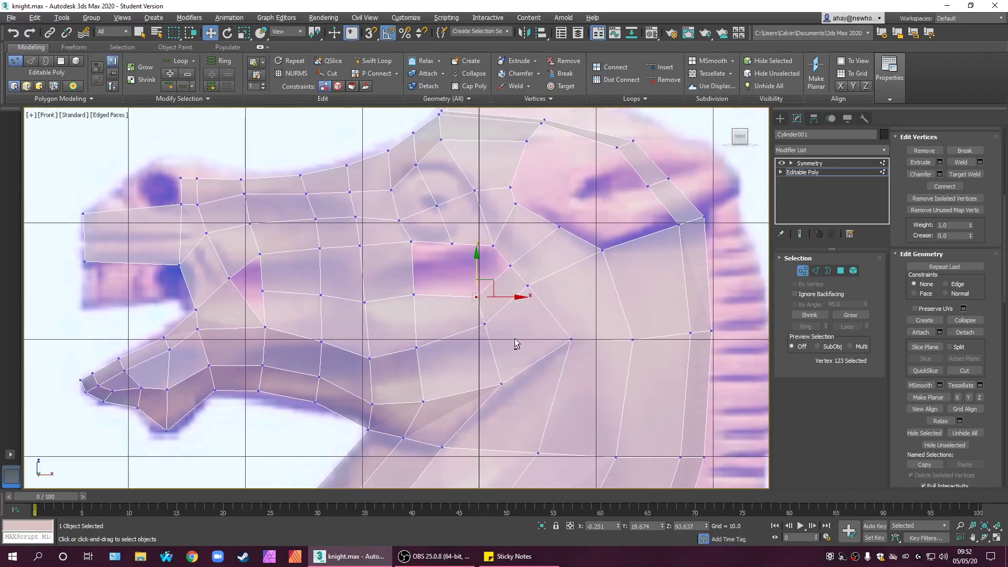
left_click_drag(399, 278, 427, 299)
left_click(441, 277)
scroll(441, 277, "up", 2)
mouse_move(403, 249)
left_mouse_down()
mouse_move(421, 274)
mouse_move(413, 233)
mouse_move(408, 246)
left_mouse_up()
left_click(462, 245)
left_click(312, 235)
left_click(331, 248)
left_click_drag(344, 235, 359, 264)
left_click(324, 288)
middle_click_drag(309, 303, 383, 285)
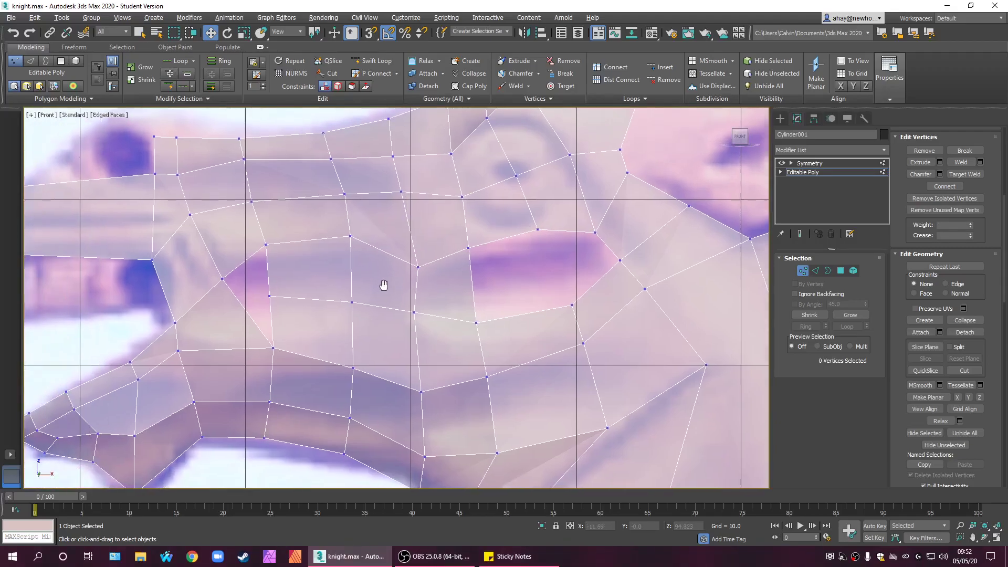
scroll(517, 292, "down", 2)
left_click(841, 270)
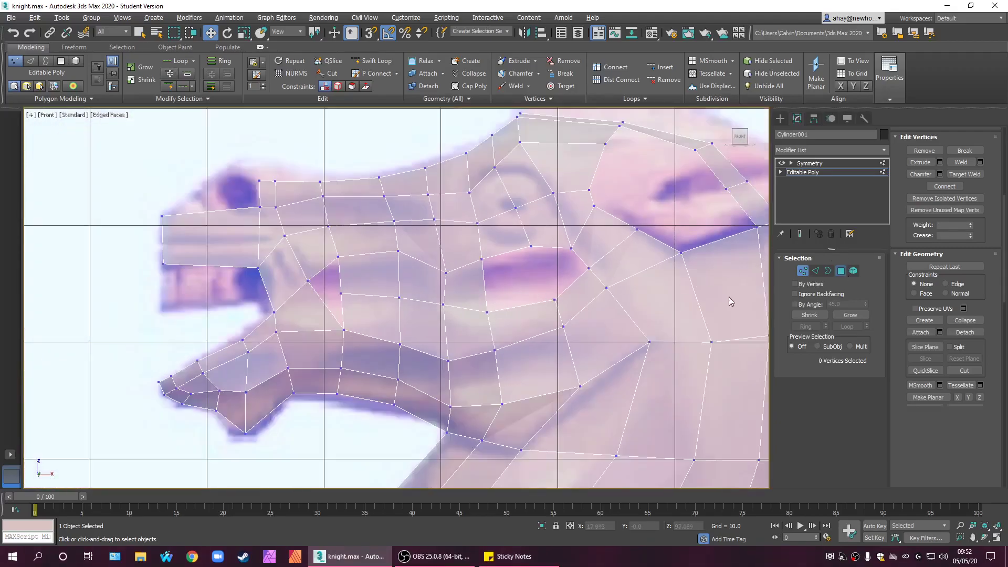
left_click(470, 287)
left_click(492, 293)
left_click(478, 294)
left_click(529, 282)
left_click(398, 214)
left_click(379, 239, "ctrl")
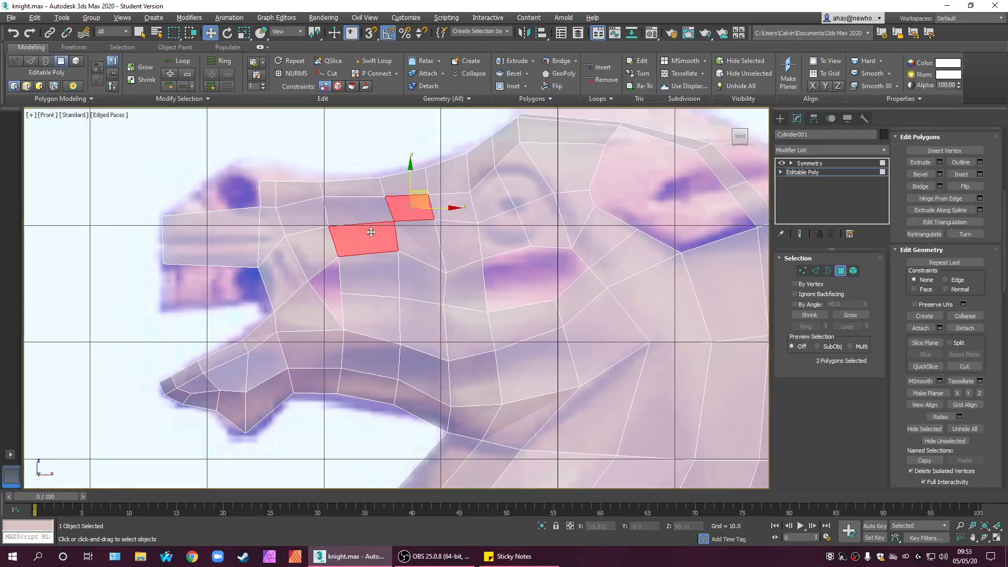
left_click(357, 214, "ctrl")
left_click(314, 217, "ctrl")
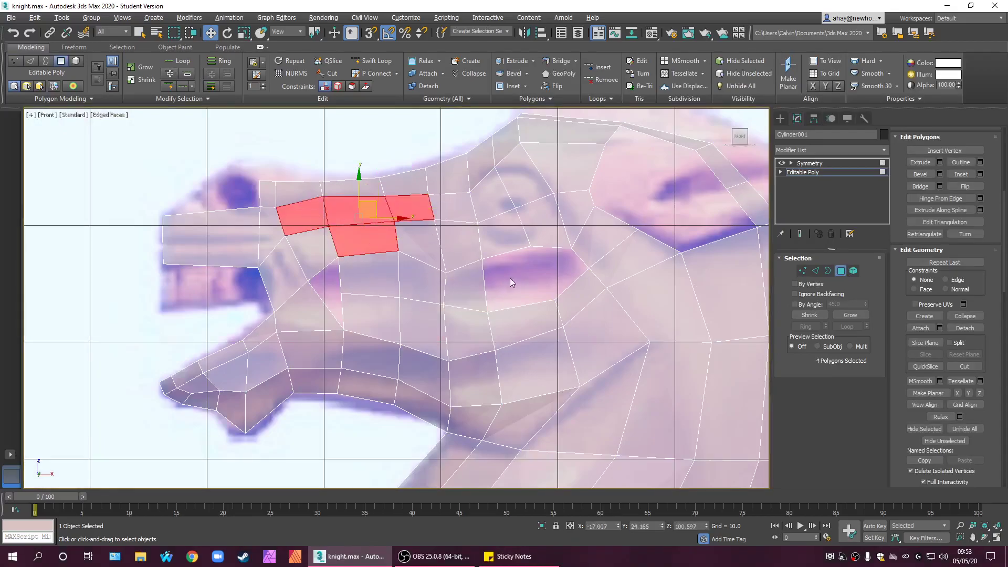
key("ctrl+d")
scroll(450, 288, "up", 3)
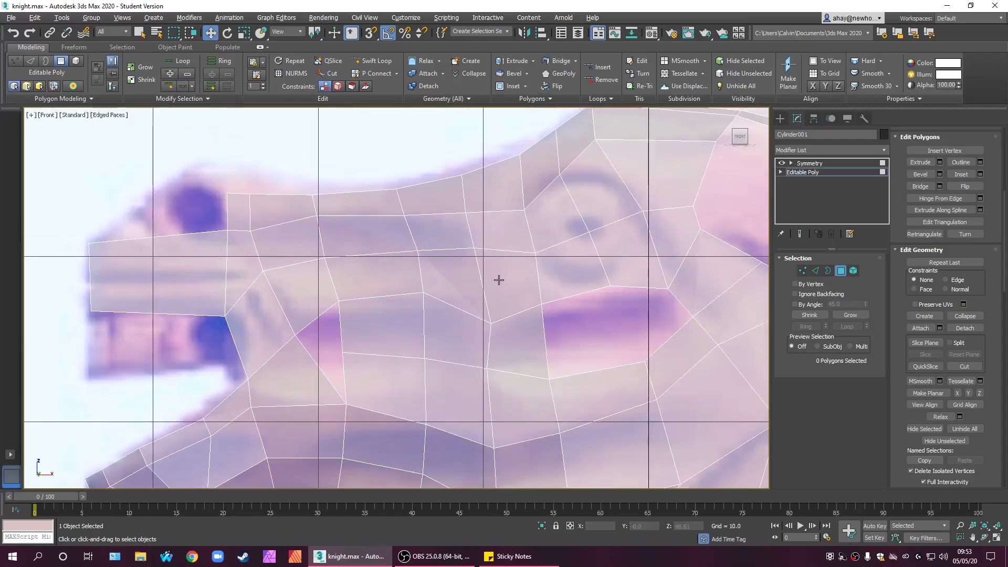
key("alt+w")
scroll(595, 165, "up", 1)
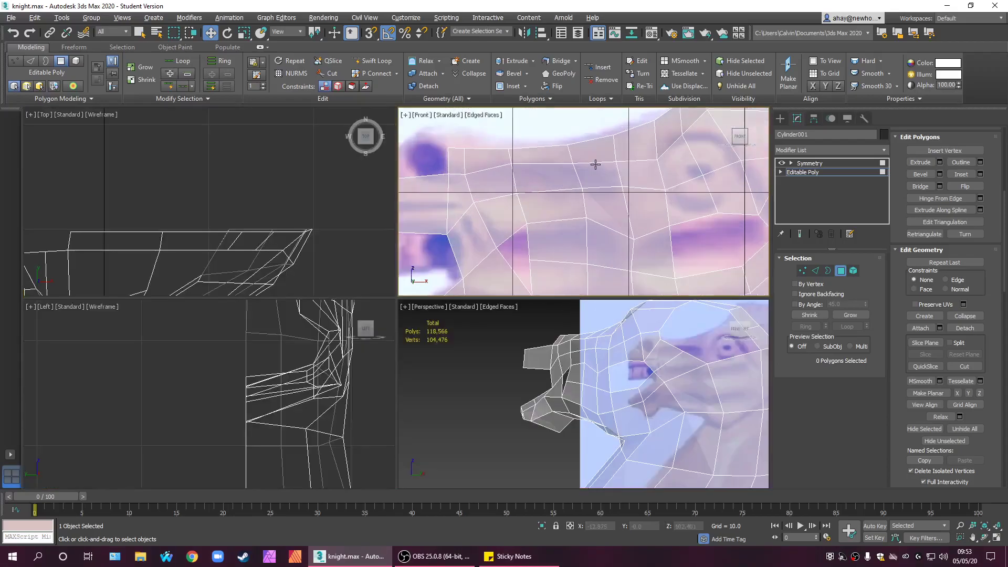
key("alt+w")
scroll(506, 288, "up", 3)
right_click(483, 268)
left_click(336, 153)
scroll(536, 254, "down", 4)
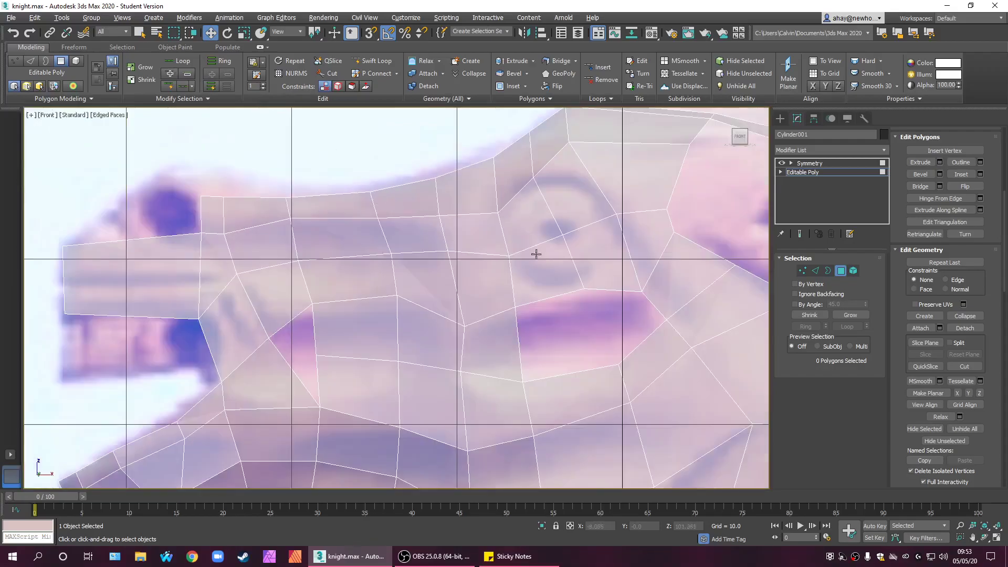
- Nudge the two vertices on the column just ahead of the eye to straighten the edge flow from brow to cheek
left_click(803, 271)
left_click_drag(430, 208, 457, 232)
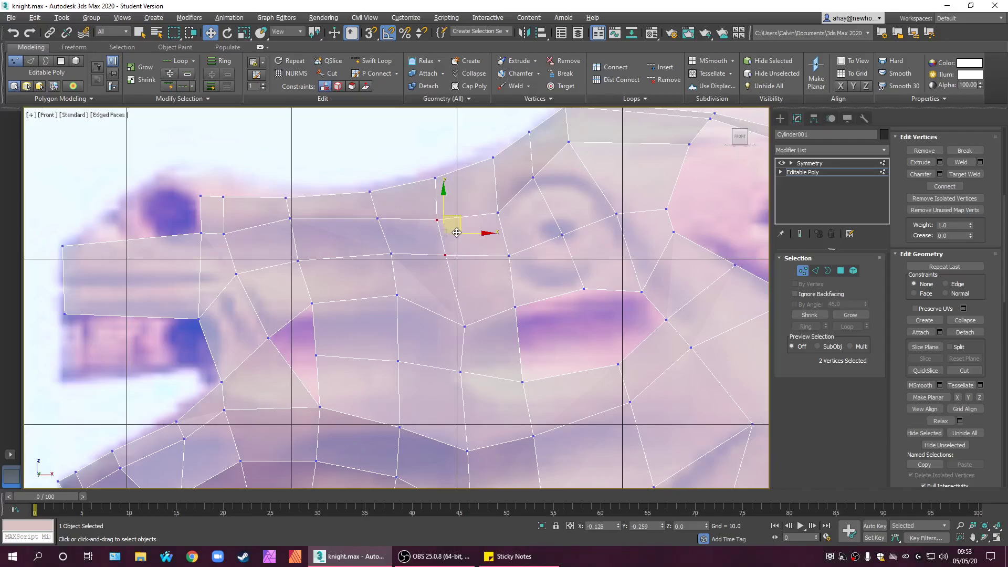
left_click(434, 265)
middle_click_drag(413, 288, 441, 239)
scroll(441, 239, "down", 4)
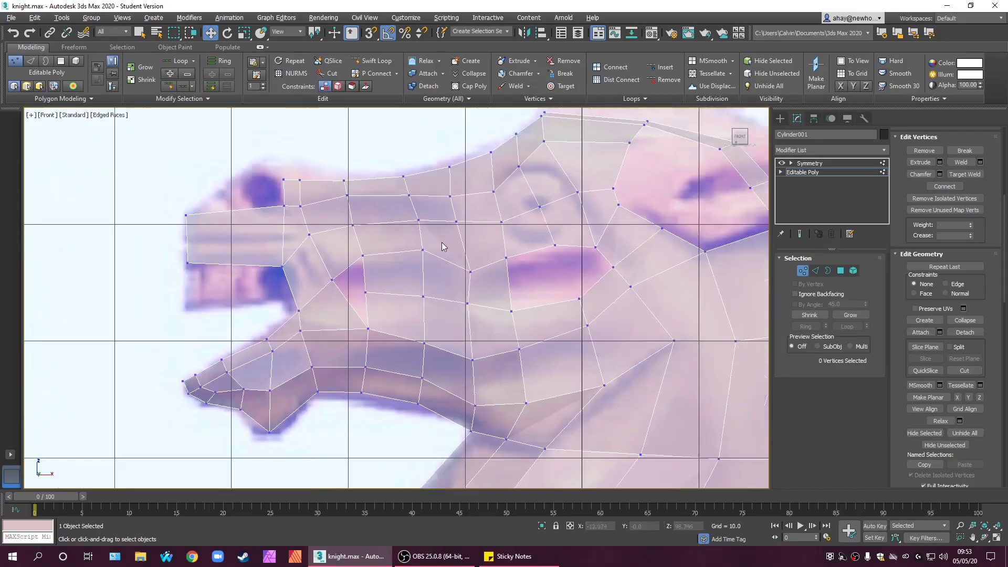
- Nudge the cheek vertices between the front gap and the eye to even out the row of panels
scroll(415, 263, "up", 4)
left_click(427, 242)
left_click_drag(442, 228, 443, 236)
left_click(314, 238)
left_click(338, 256)
left_click_drag(357, 241, 357, 241)
left_click(456, 277)
- Bridge the front open edge below the eye to the opposite lower edge of the rear cheek gap
middle_click_drag(514, 290, 353, 262)
middle_click_drag(477, 292, 406, 310)
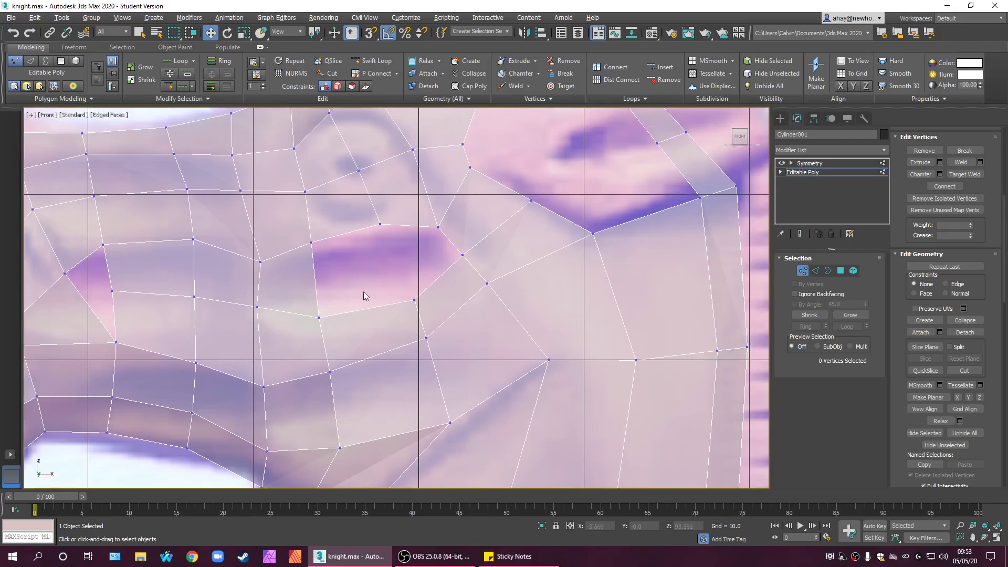
left_click(815, 270)
left_click_drag(343, 225, 376, 319)
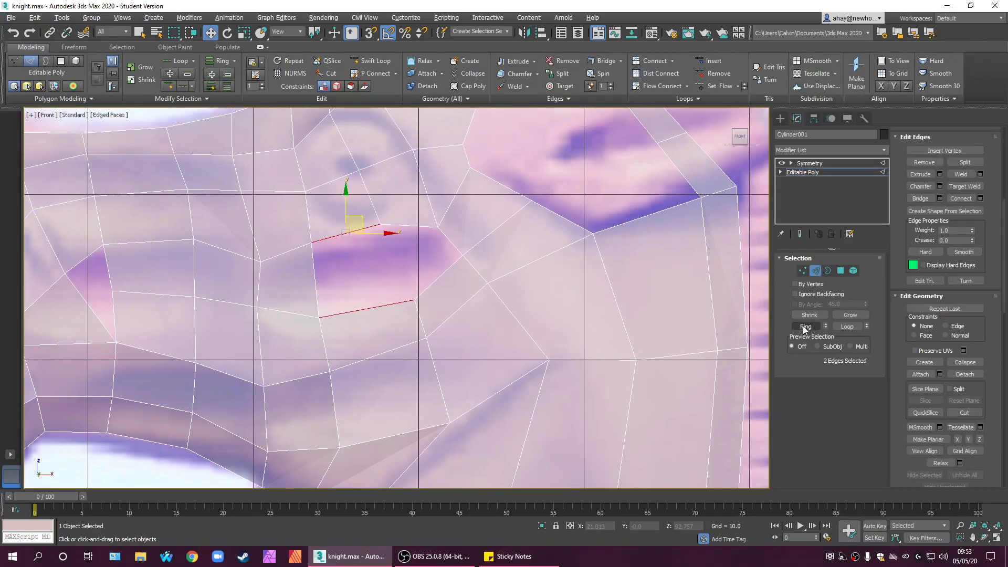
left_click(914, 200)
left_click(472, 298)
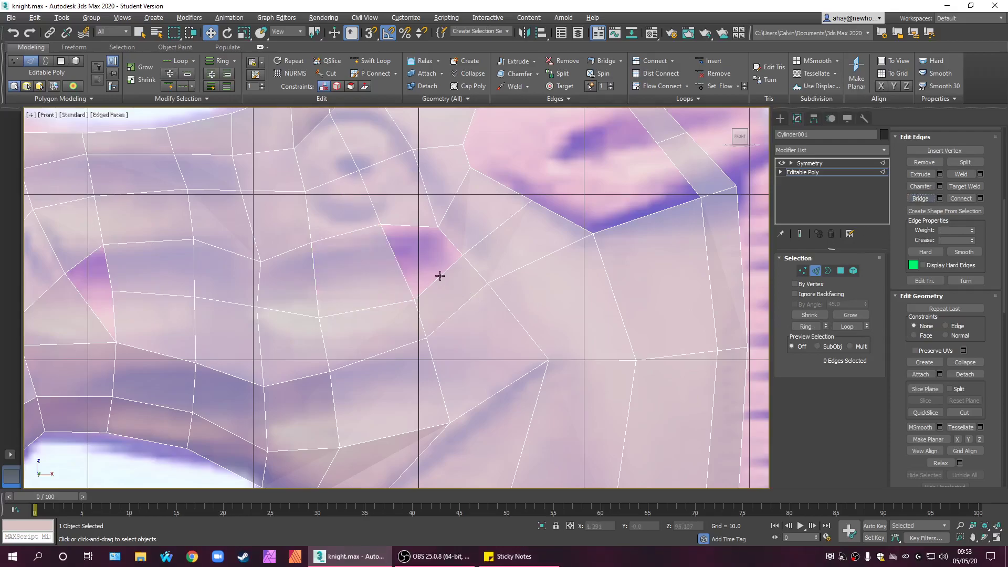
- Cap the remaining four-sided border behind the new bridge to close the rear cheek gap
left_click(827, 270)
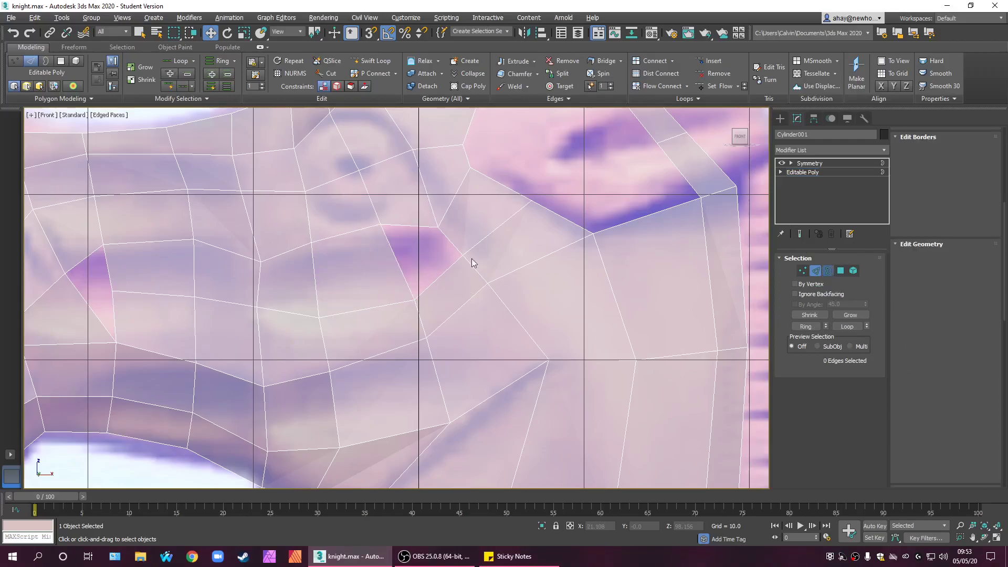
left_click(457, 257)
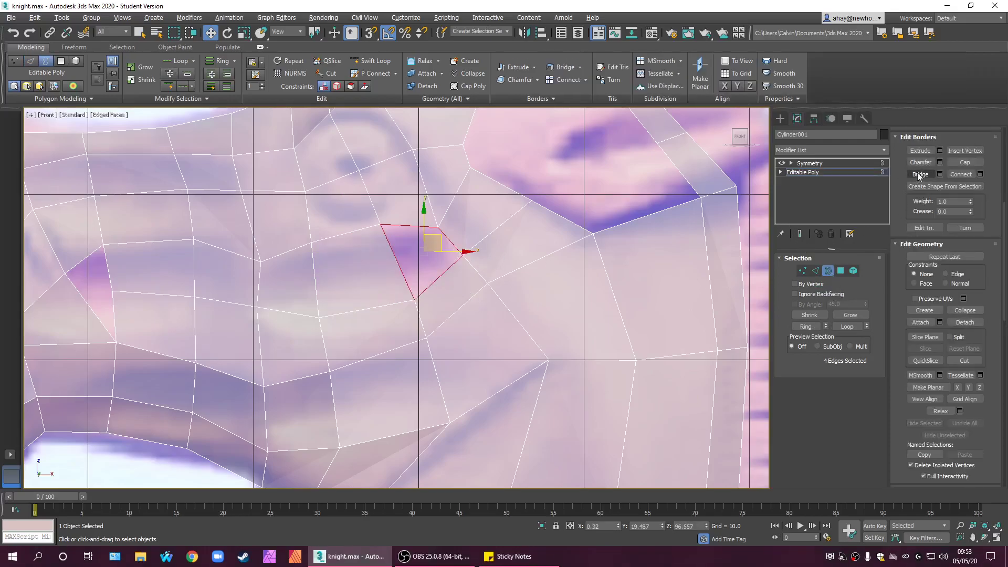
left_click(954, 161)
left_click(563, 189)
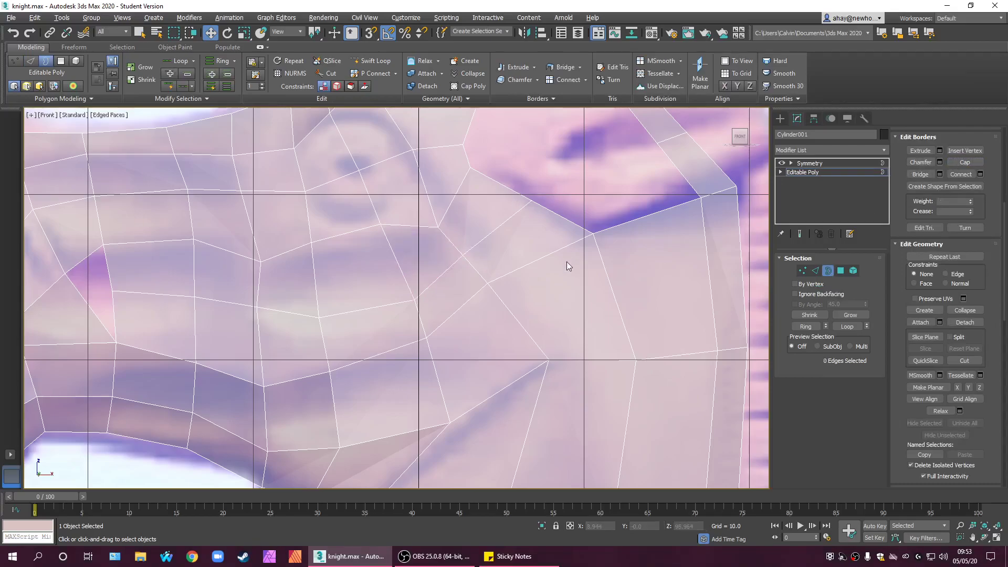
- Move the vertex at the eye area's lower rear corner slightly up and outward to even out the surrounding panels
middle_click_drag(566, 262, 559, 348)
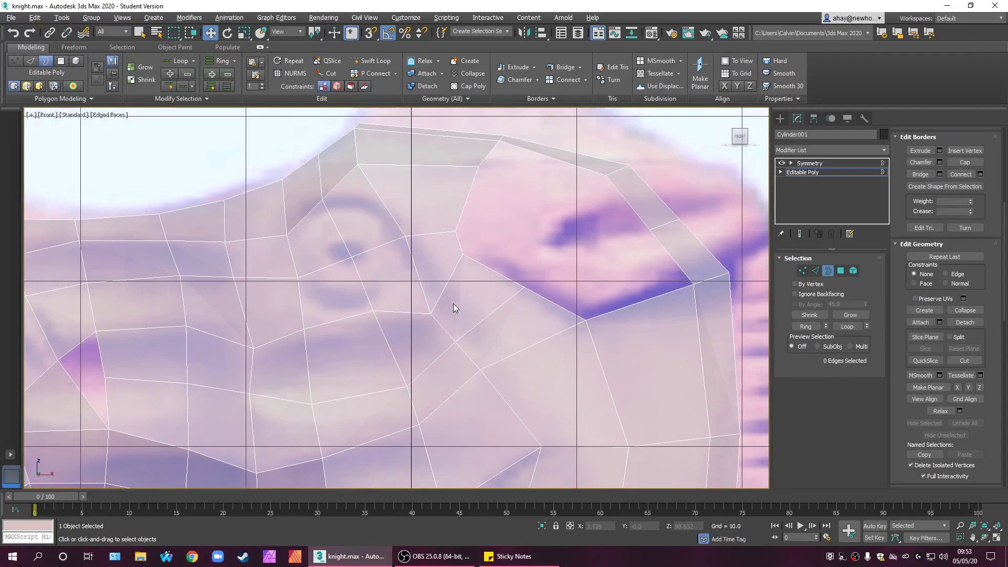
left_click(802, 270)
left_click_drag(418, 295, 437, 331)
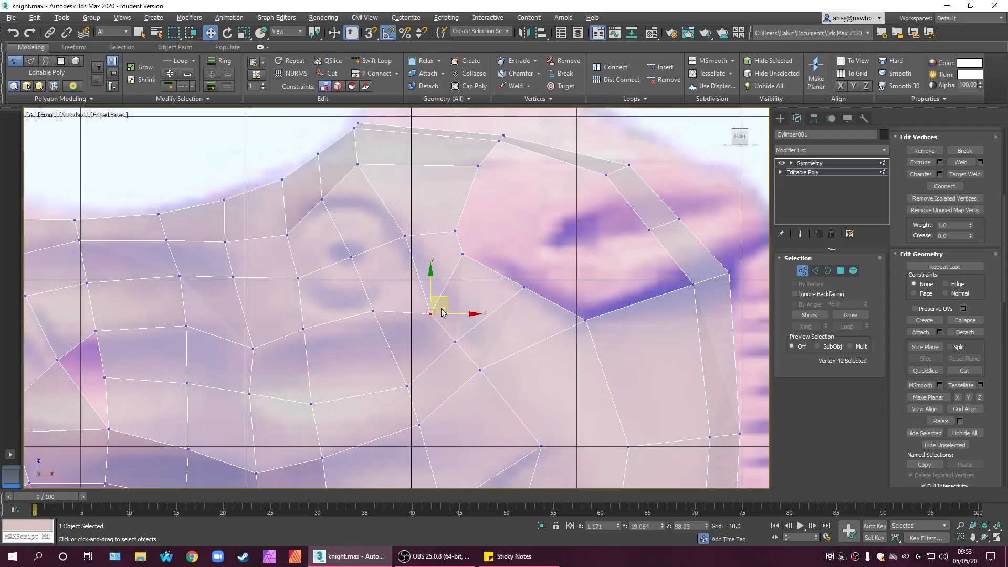
left_click_drag(451, 300, 453, 286)
left_click(452, 338)
middle_click_drag(413, 331, 480, 313)
left_click(370, 312)
left_click(499, 283)
left_click_drag(513, 269, 517, 276)
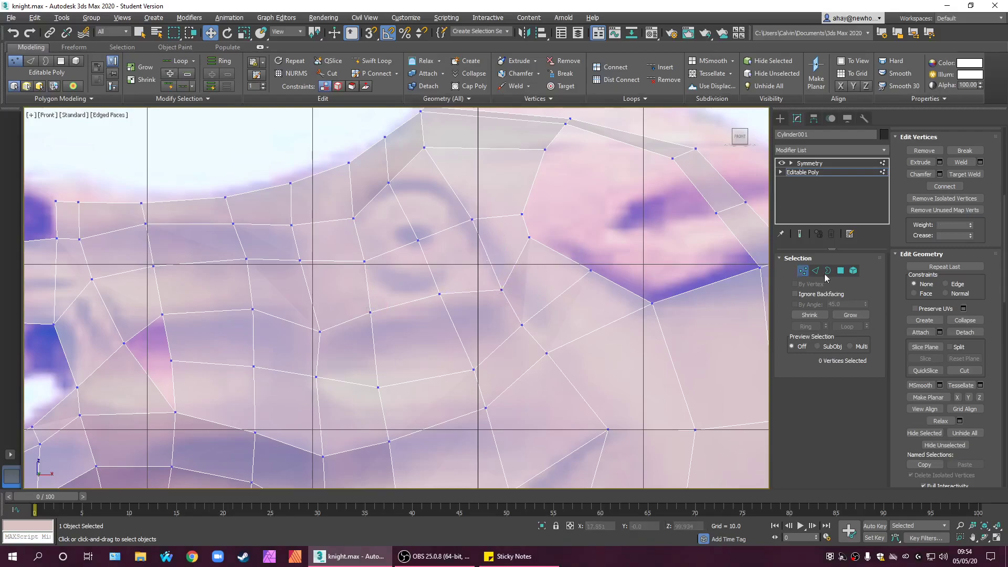
left_click(854, 270)
left_click(482, 216)
key("ctrl+z")
left_click(423, 222)
left_click_drag(559, 223, 558, 223)
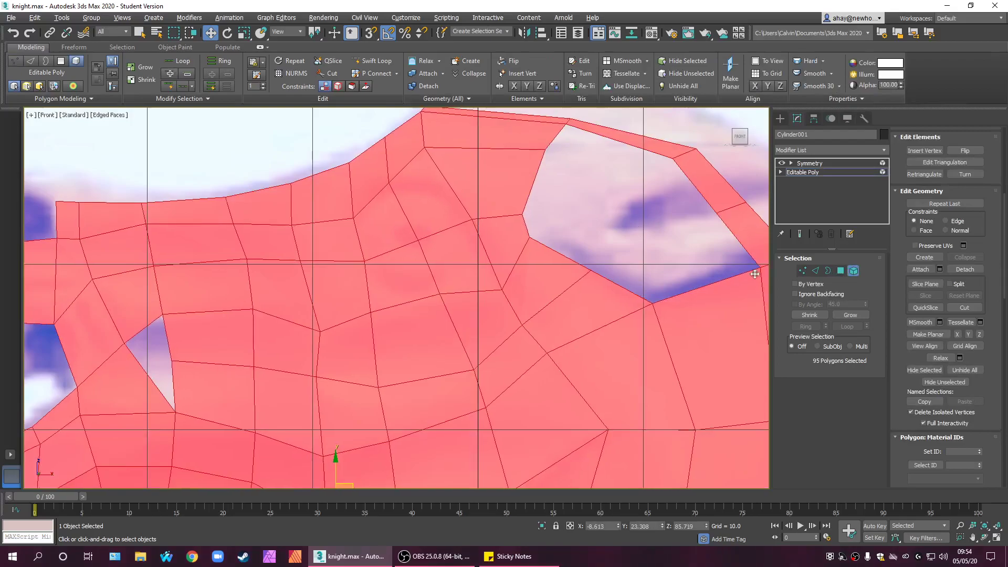
- Inset the four polygons around the eye as a group by 1.0
left_click(840, 270)
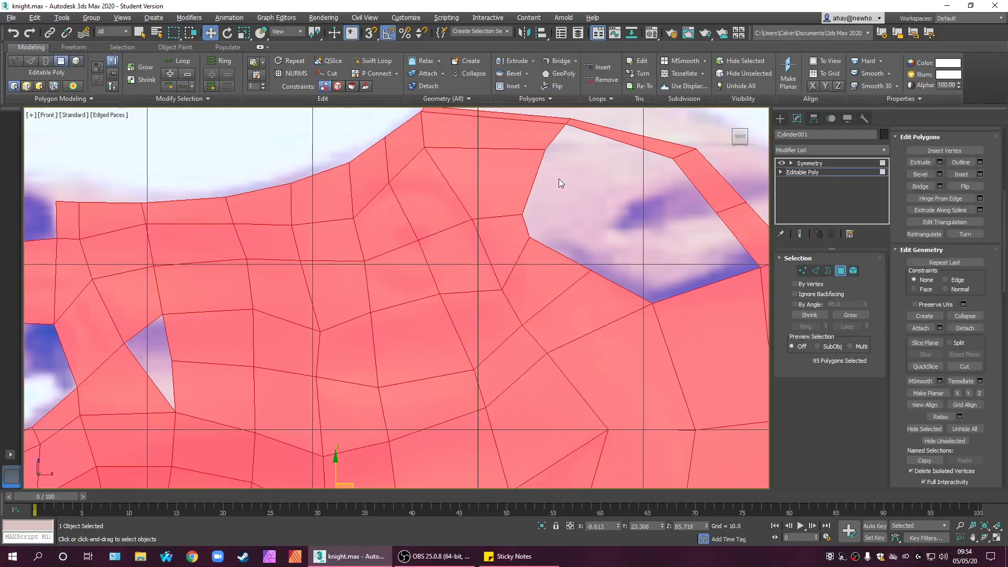
left_click(597, 194)
left_click(424, 227)
left_click(391, 231, "ctrl")
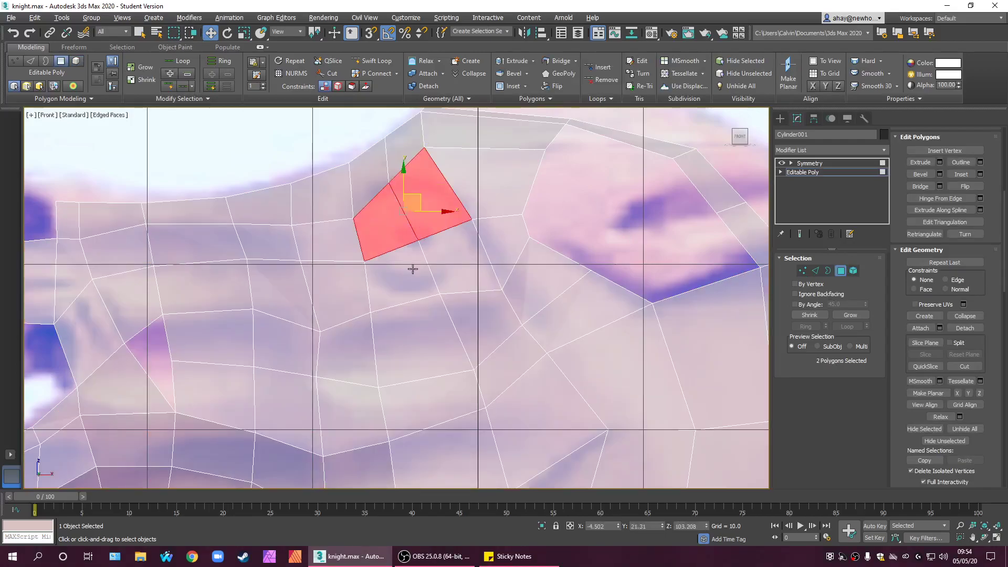
left_click(413, 267, "ctrl")
left_click(467, 262, "ctrl")
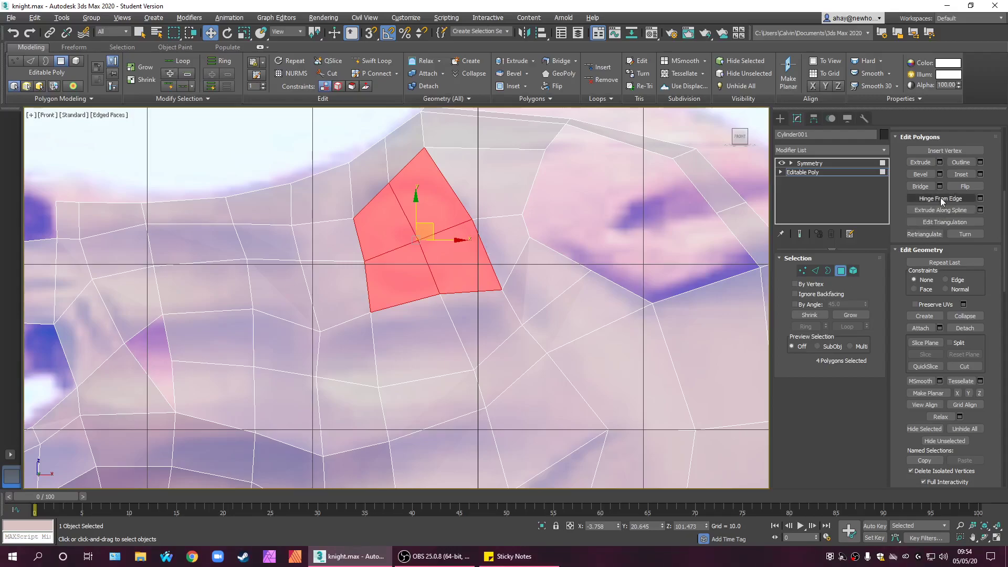
left_click(980, 174)
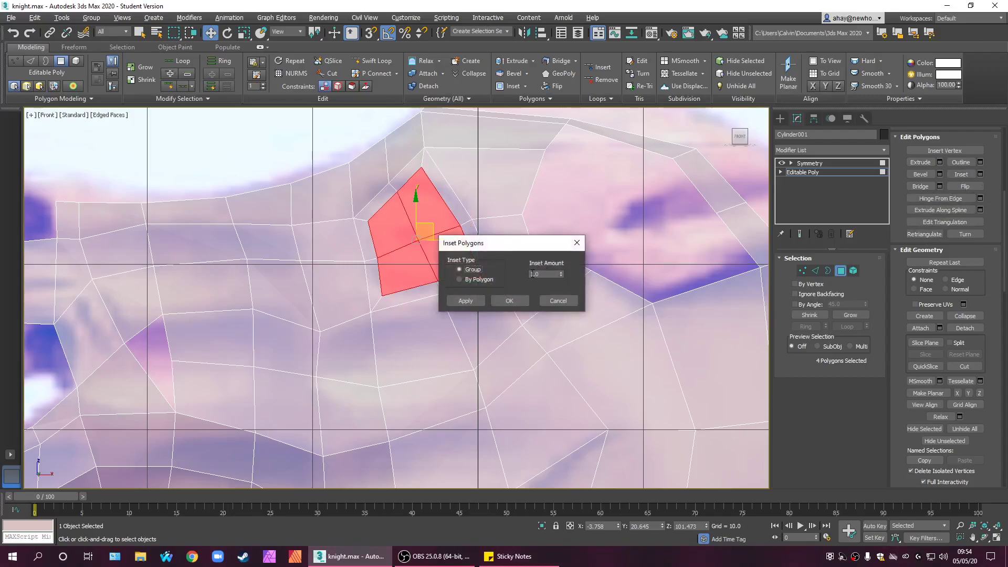
left_click(507, 305)
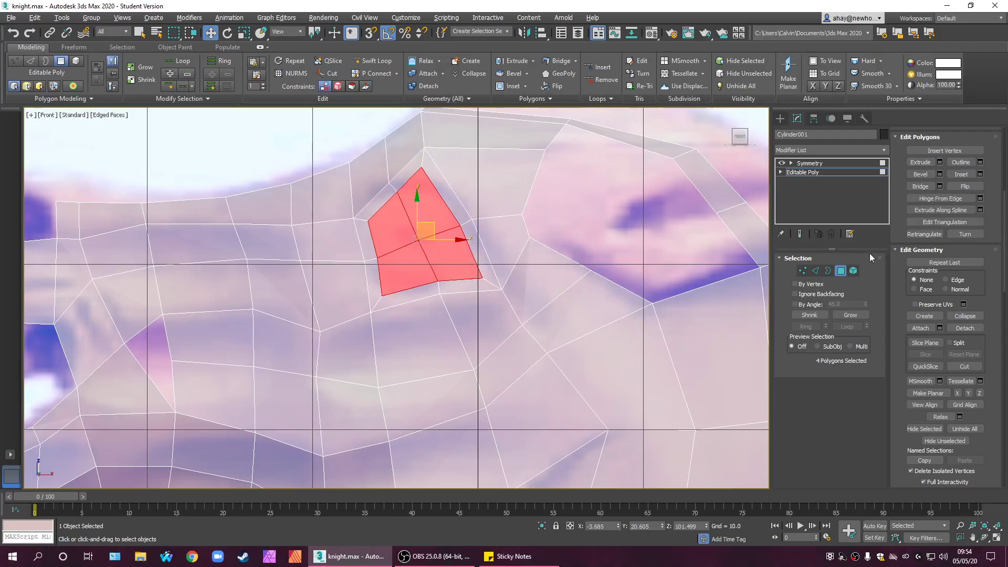
- Try scaling the four outer corner vertices of the eye inset uniformly to 82% toward the eye's centre
left_click(802, 271)
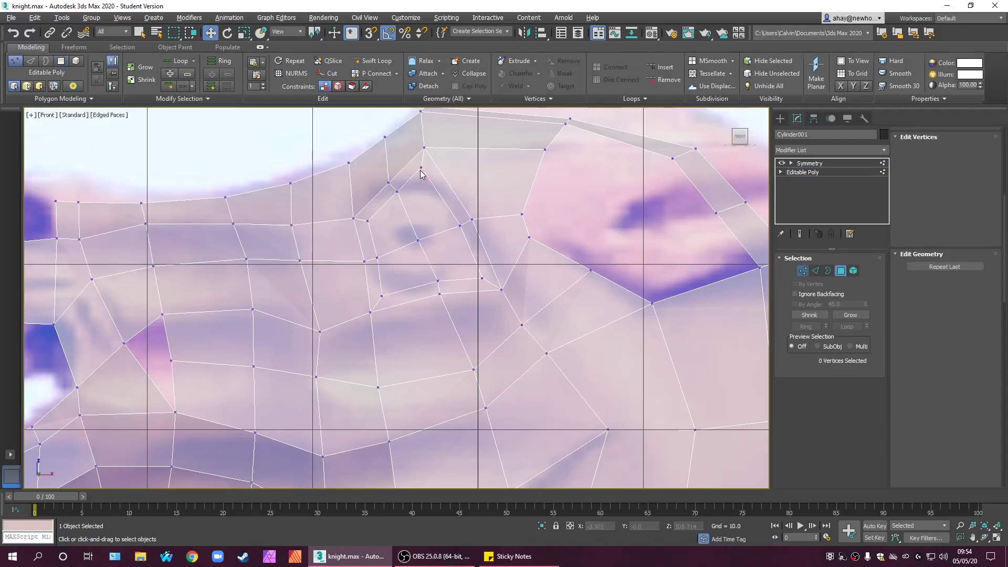
left_click(420, 168)
left_click(368, 221, "ctrl")
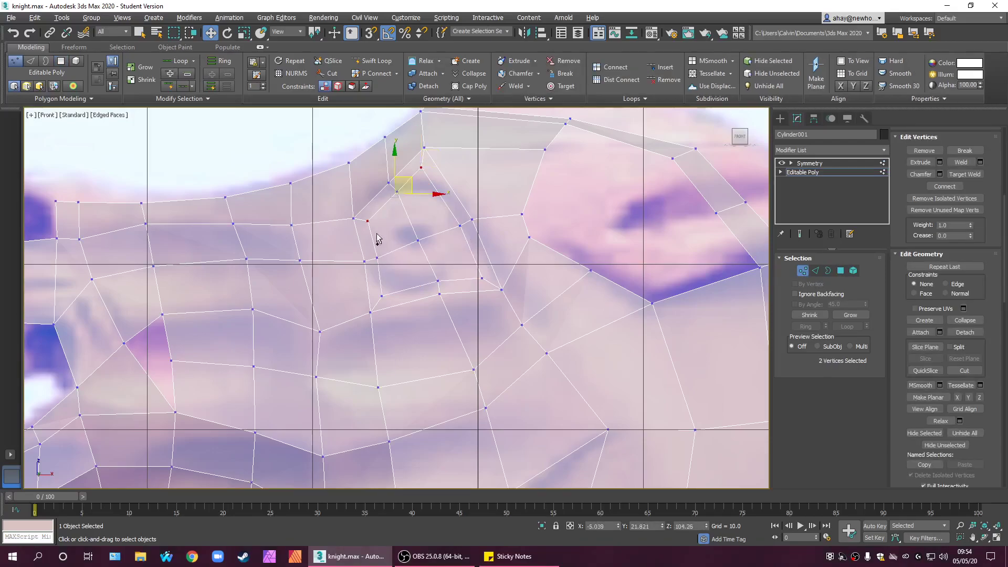
left_click(382, 296, "ctrl")
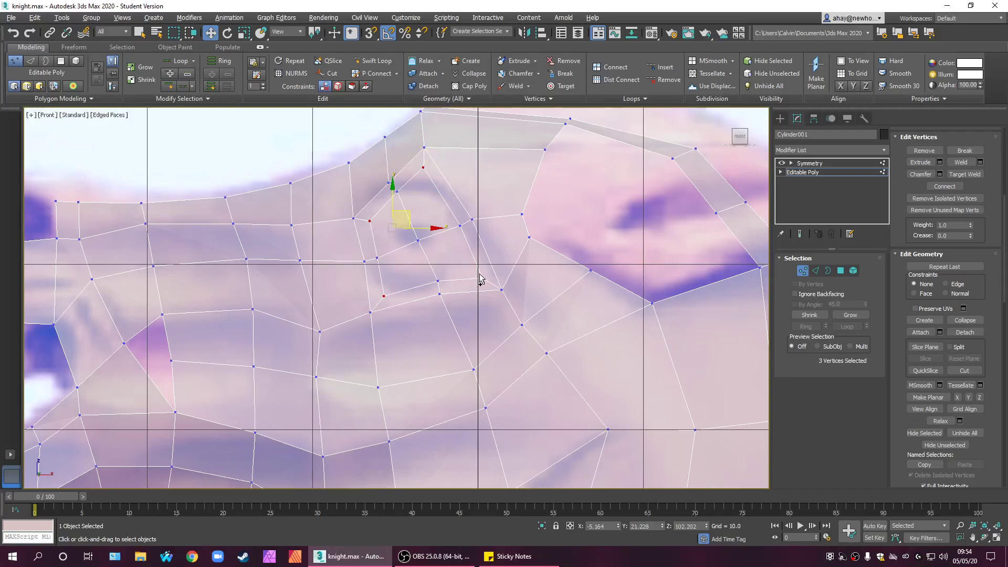
left_click(502, 289, "ctrl")
key("r")
left_click_drag(439, 227, 427, 242)
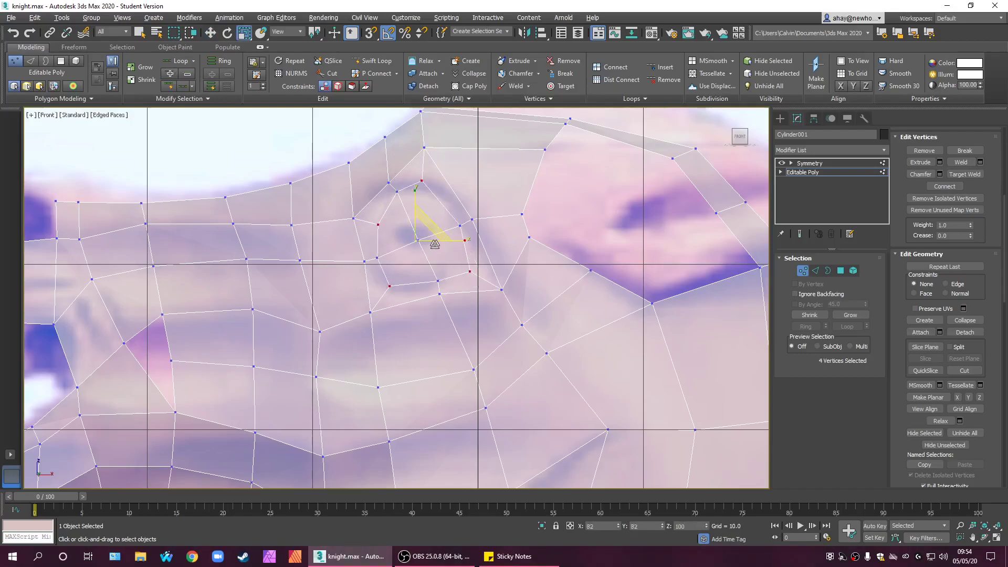
- Undo the corner vertex scaling and the polygon inset around the eye
key("ctrl+z")
key("ctrl+z")
key("ctrl+z")
key("ctrl+z")
key("ctrl+z")
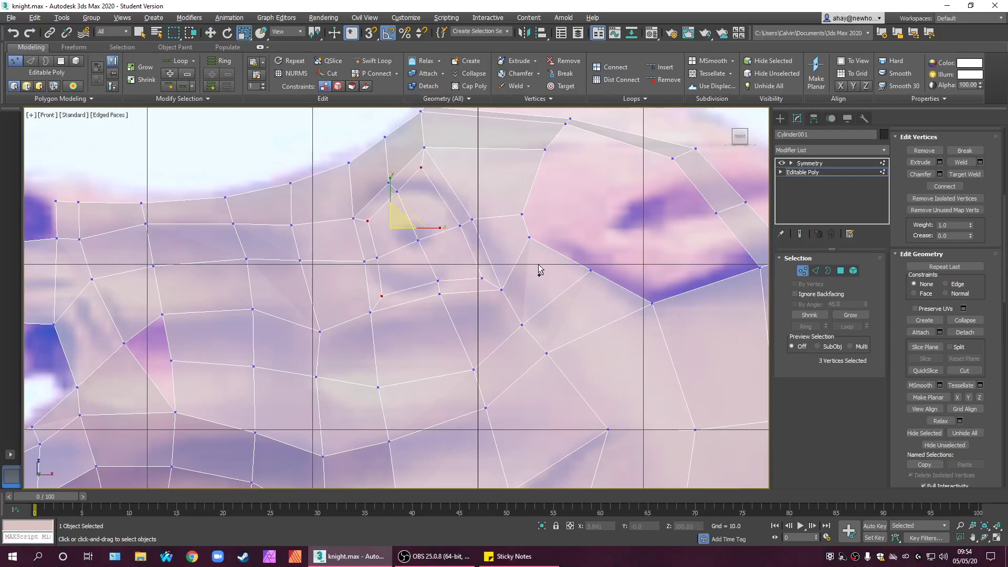
key("ctrl+z")
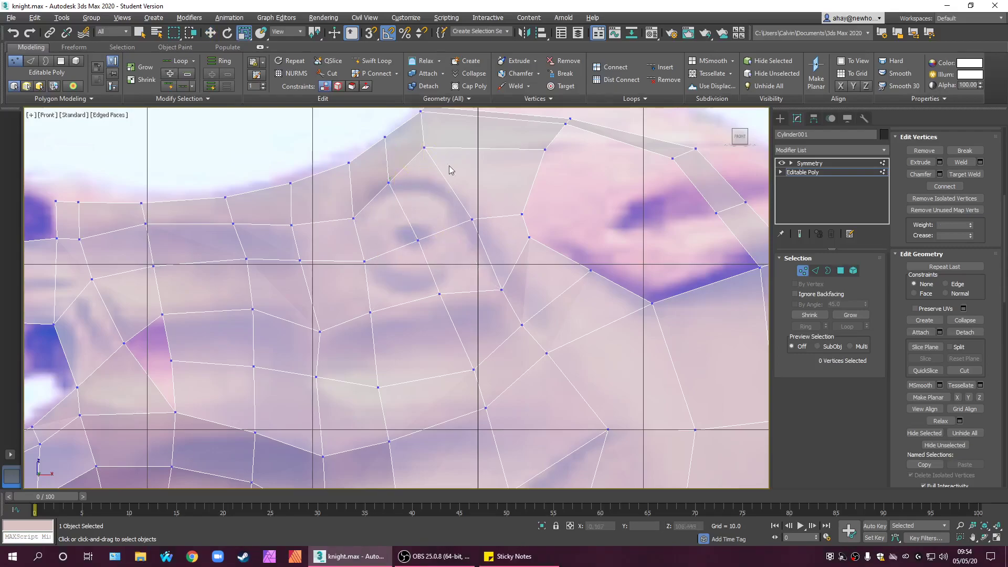
- Turn on NURMS subdivision for the head's Editable Poly level
middle_click_drag(498, 297, 498, 292)
scroll(513, 194, "down", 4)
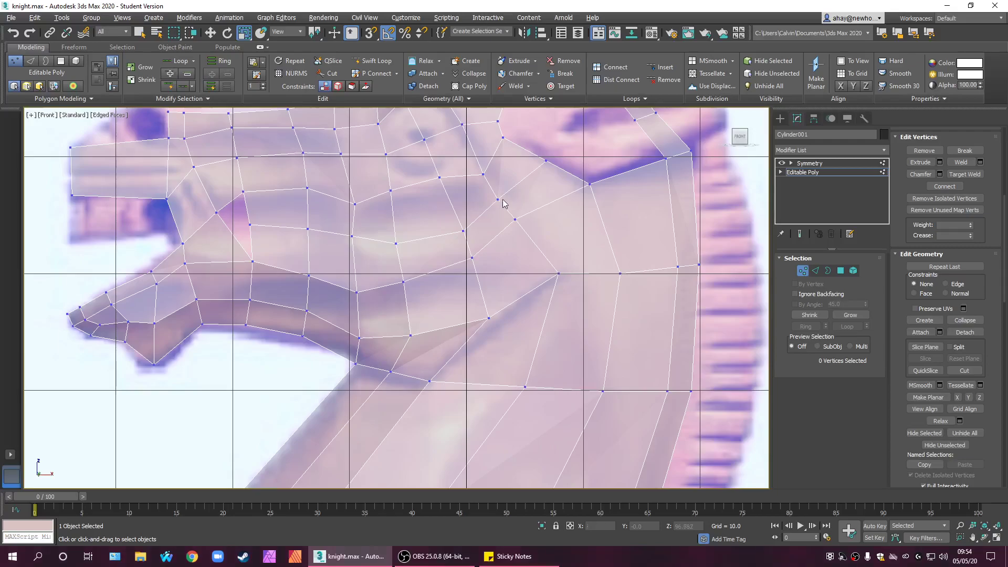
scroll(513, 194, "up", 2)
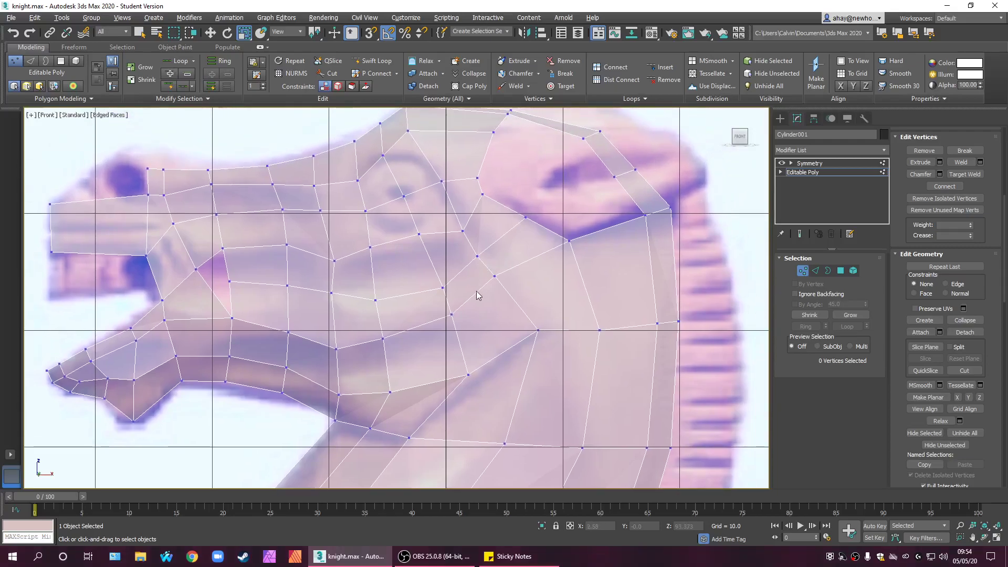
middle_click_drag(554, 233, 525, 247)
key("alt+w")
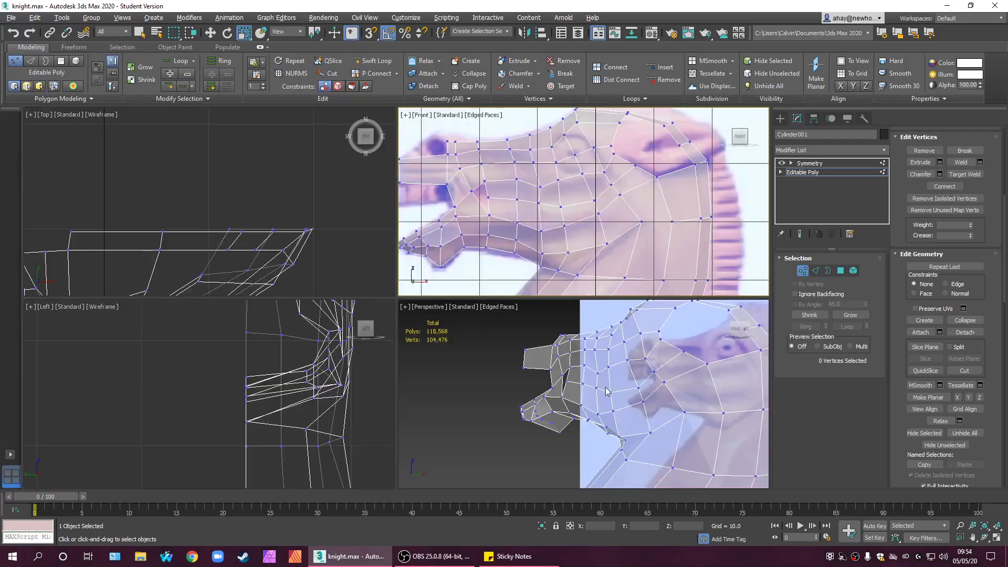
scroll(609, 393, "down", 3)
scroll(736, 414, "up", 3)
middle_click_drag(736, 415, 666, 385, "alt")
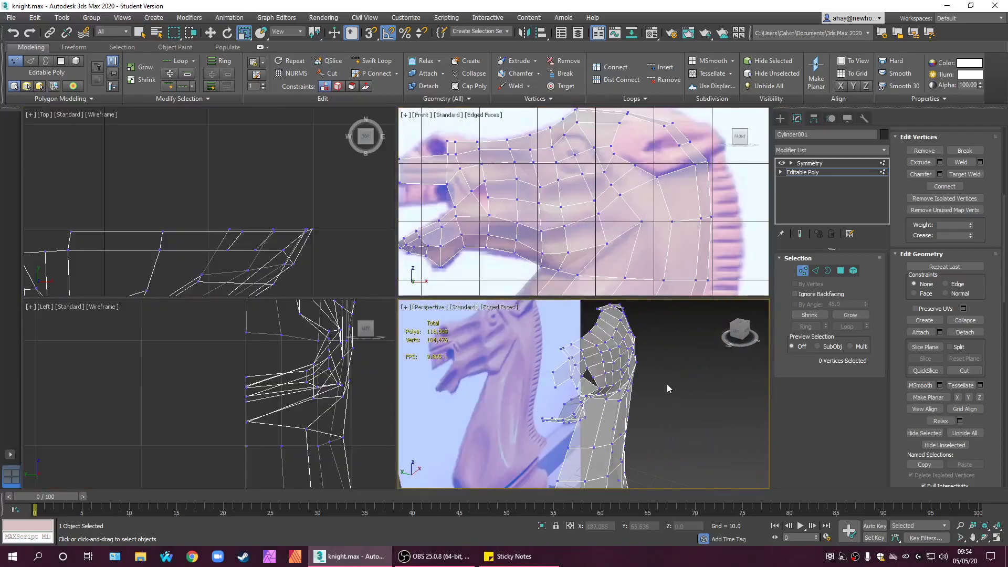
left_click(835, 172)
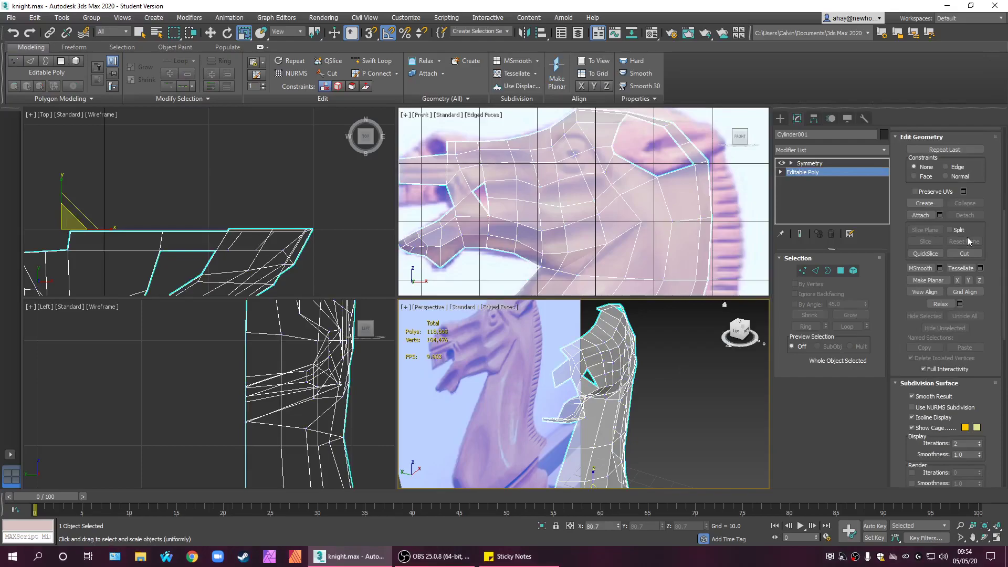
left_click(956, 406)
- Examine the smoothed head and muzzle against the reference image, then turn NURMS subdivision back off
middle_click_drag(717, 415, 772, 466, "alt")
scroll(645, 393, "down", 5)
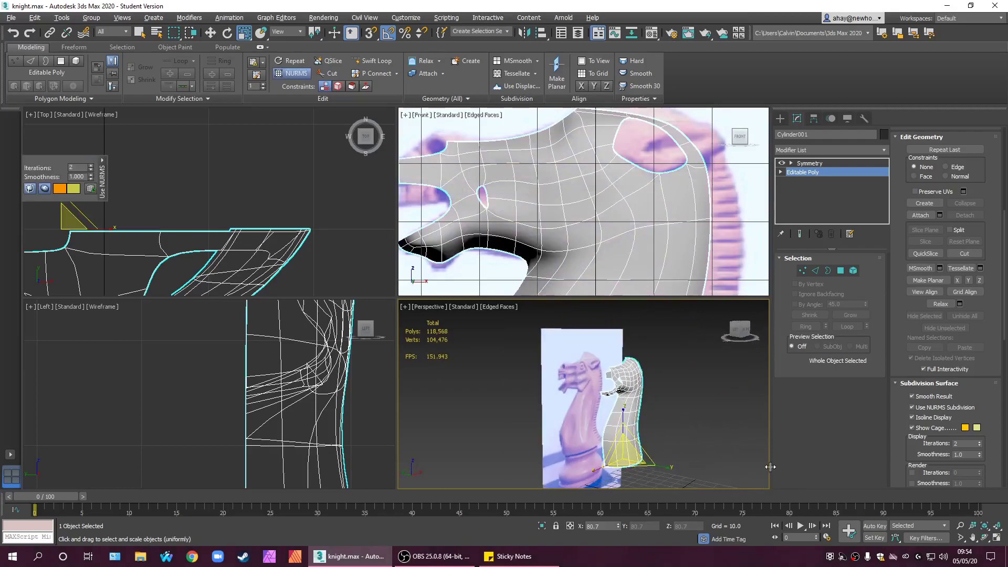
scroll(659, 431, "up", 8)
middle_click_drag(652, 365, 662, 406, "alt")
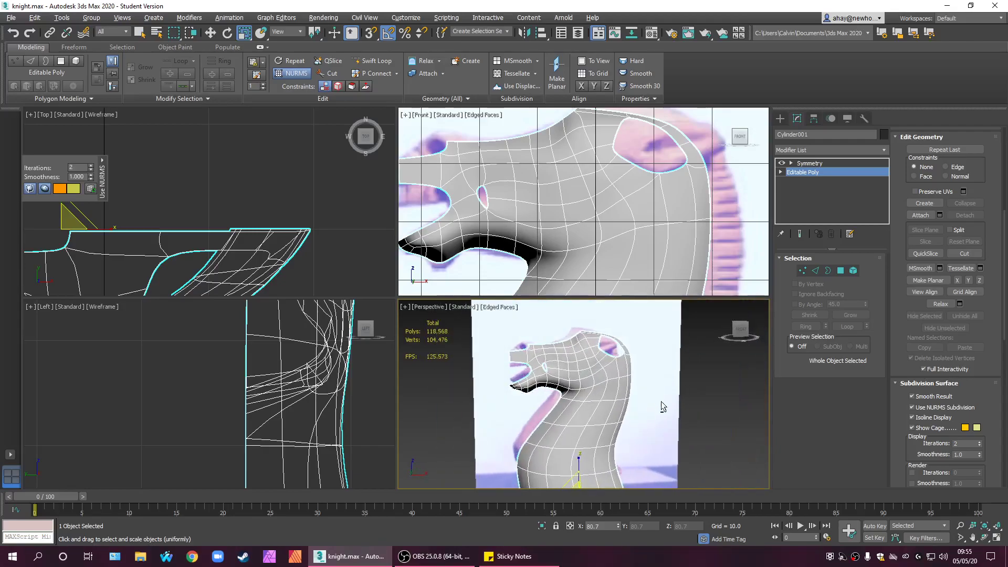
key("alt+w")
scroll(508, 273, "up", 8)
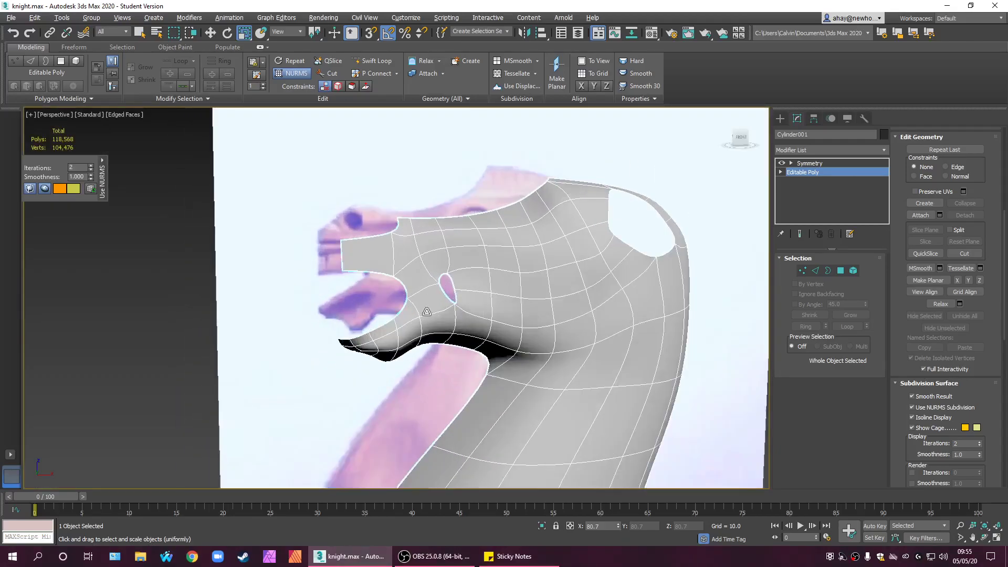
key("alt+w")
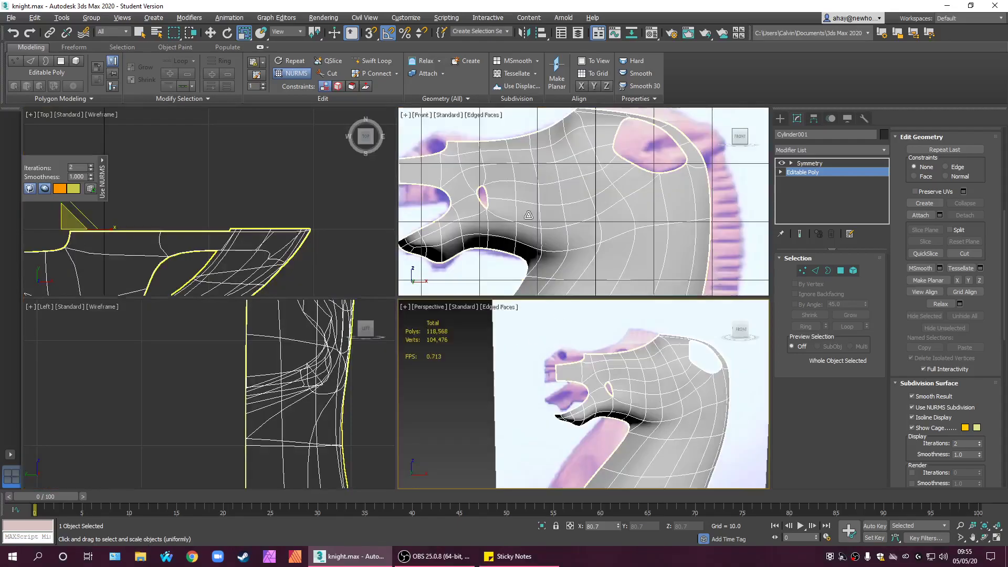
key("alt+w")
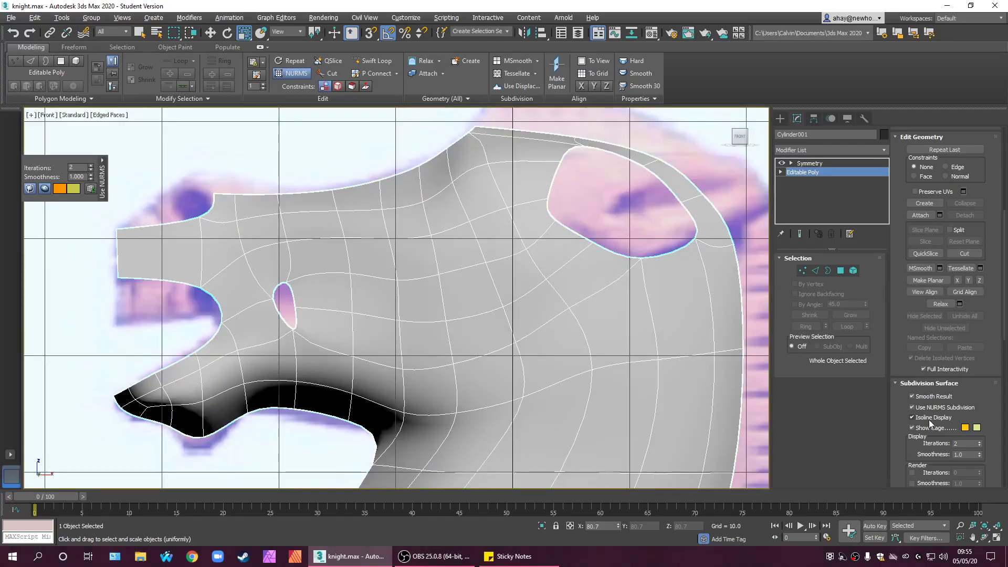
left_click(937, 408)
- Switch the head mesh back to see-through display over the reference around the triangular gap behind the mouth
middle_click_drag(299, 396, 477, 365)
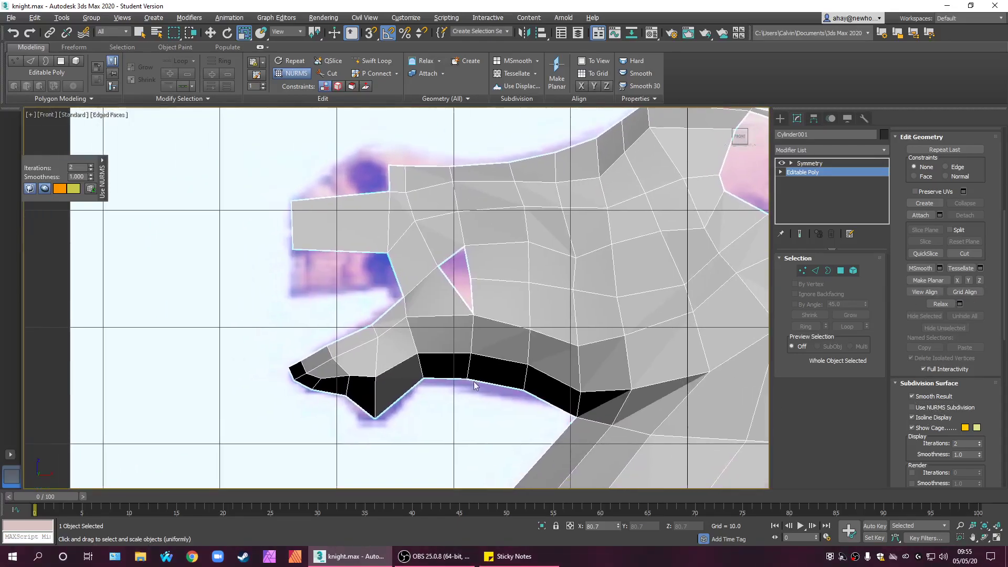
left_click(473, 414)
scroll(446, 290, "up", 5)
scroll(458, 312, "down", 2)
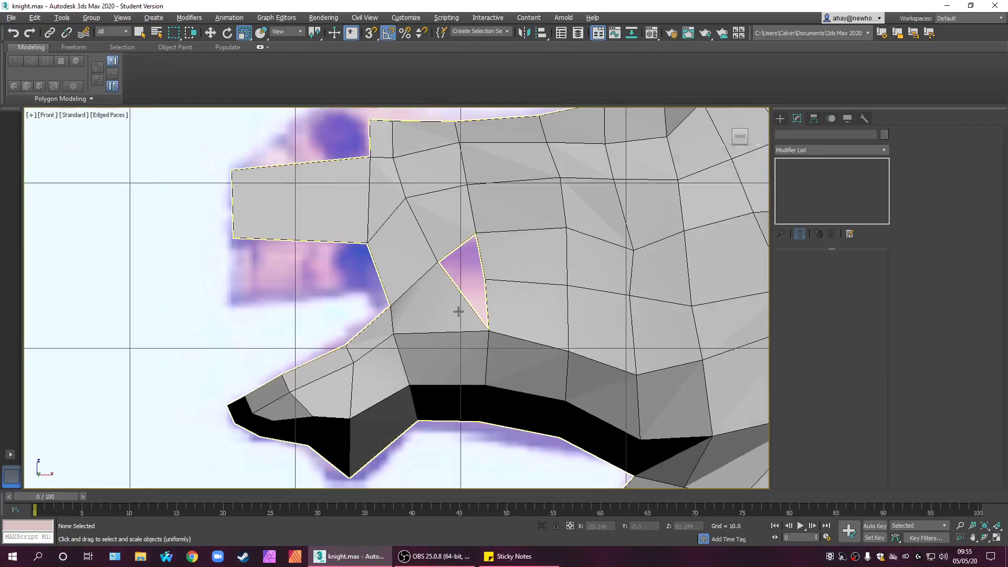
middle_click_drag(479, 307, 520, 292)
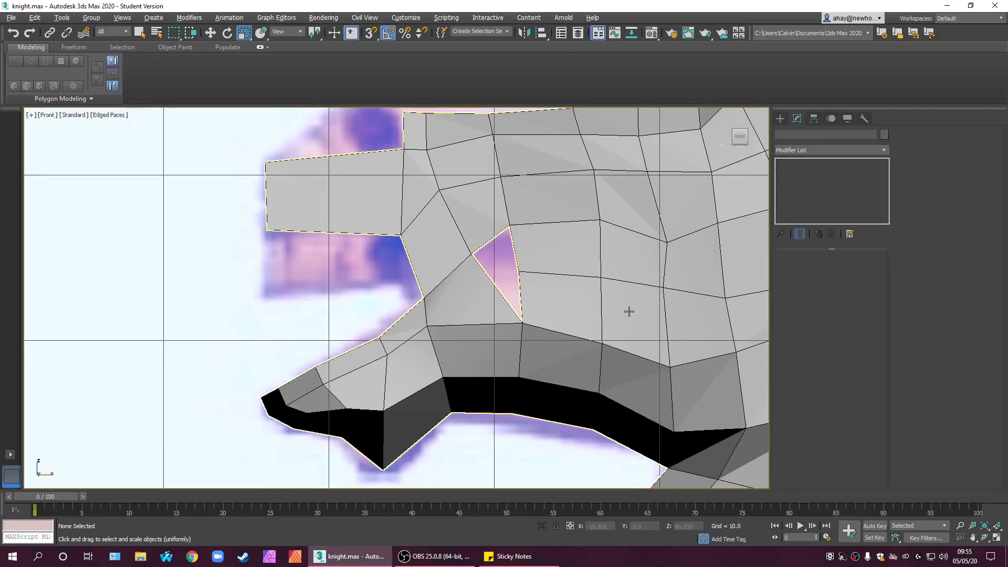
scroll(443, 306, "down", 3)
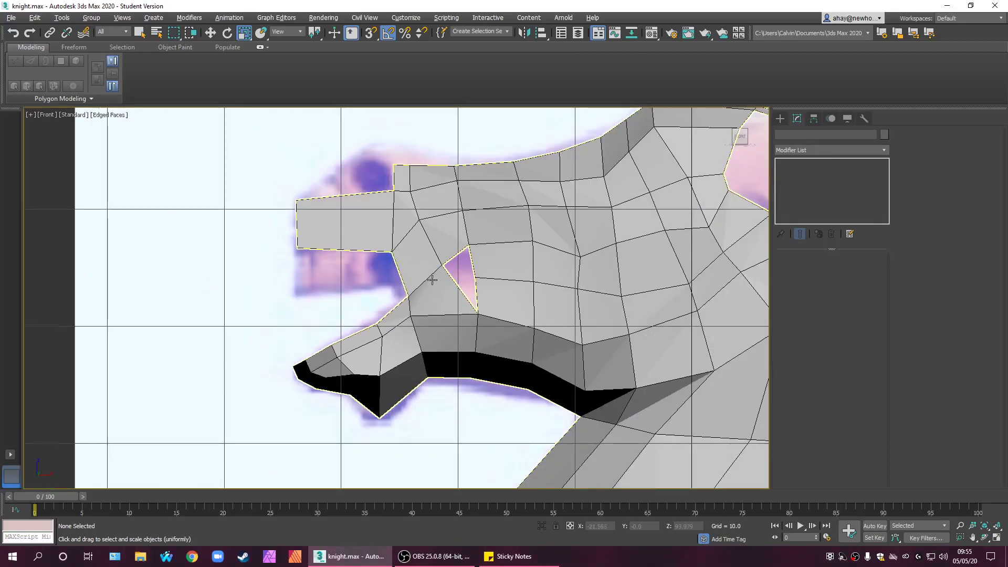
middle_click_drag(505, 295, 480, 290)
key("alt+x")
scroll(535, 282, "up", 4)
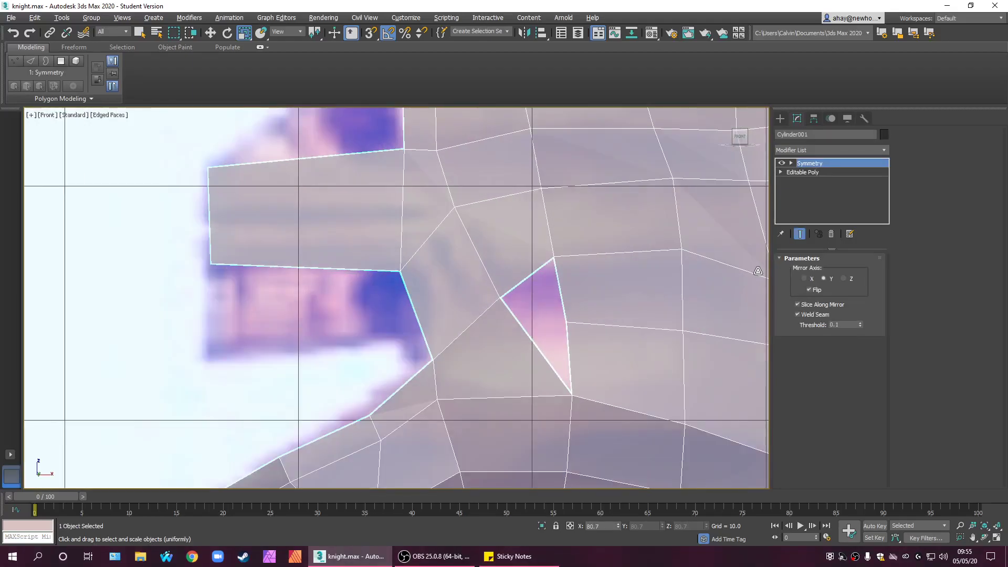
- Move the vertex at the mouth opening's upper inner corner slightly back toward the cheek
left_click(829, 173)
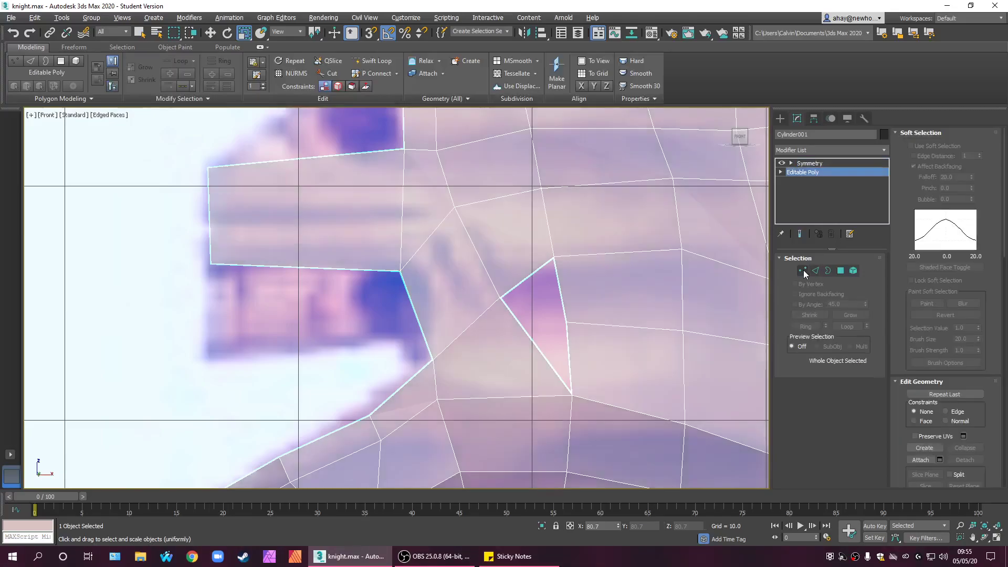
left_click(803, 270)
middle_click_drag(465, 280, 263, 273)
left_click_drag(203, 246, 186, 255)
key("w")
left_click_drag(347, 256, 399, 263)
middle_click_drag(483, 299, 393, 324)
left_click(402, 331)
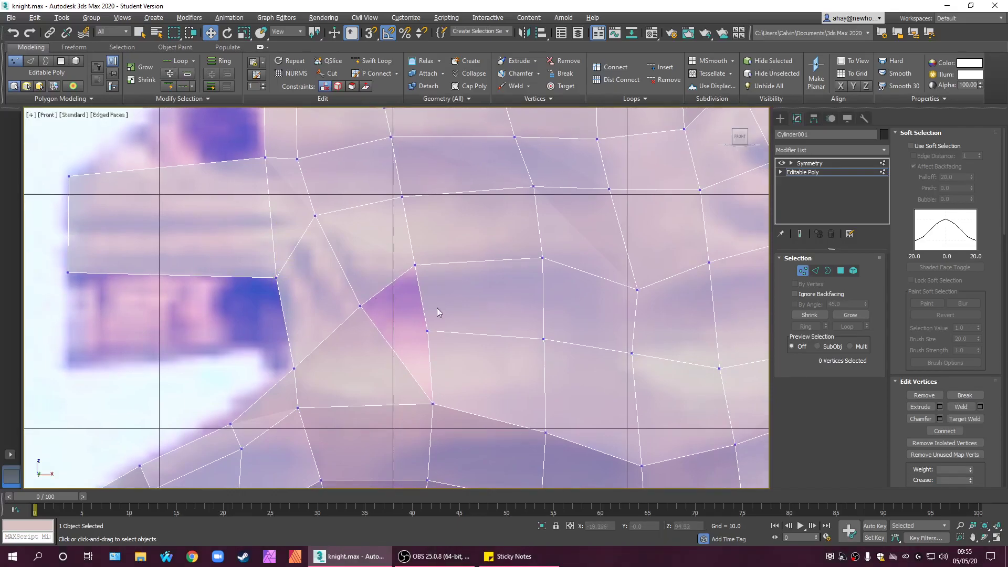
- Delete the polygon between the mouth's lower inner corner and the triangular gap
scroll(435, 311, "down", 2)
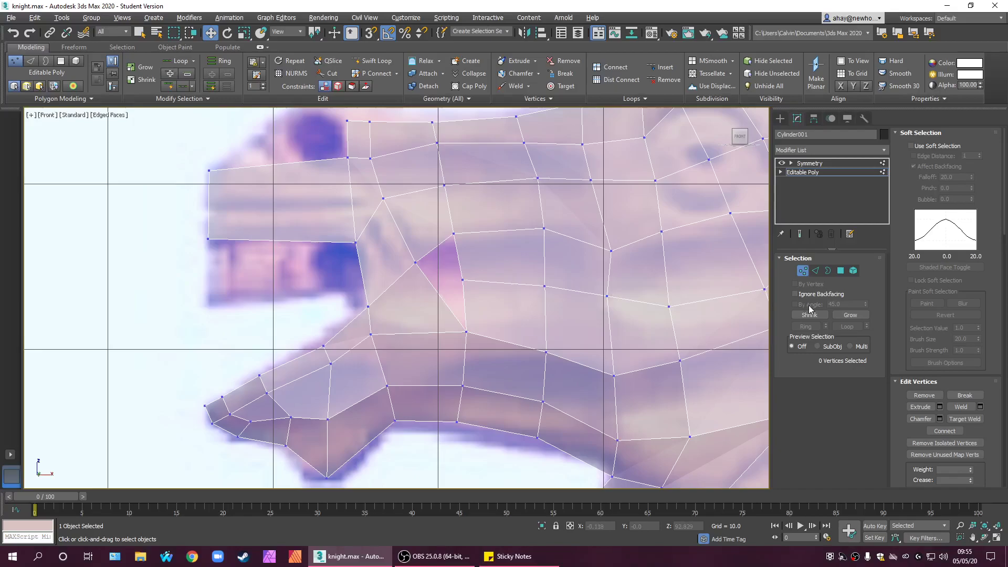
left_click(841, 270)
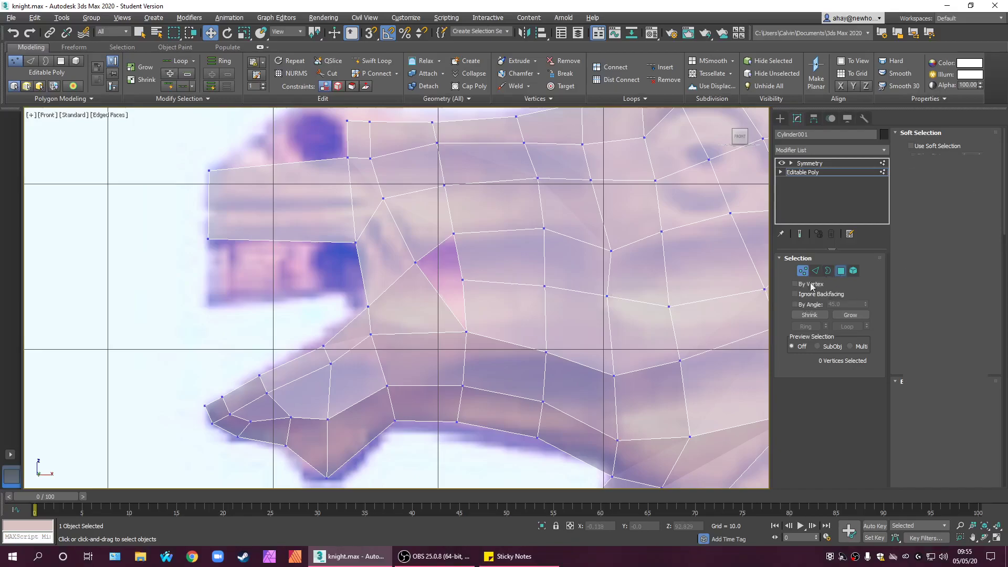
left_click(389, 315)
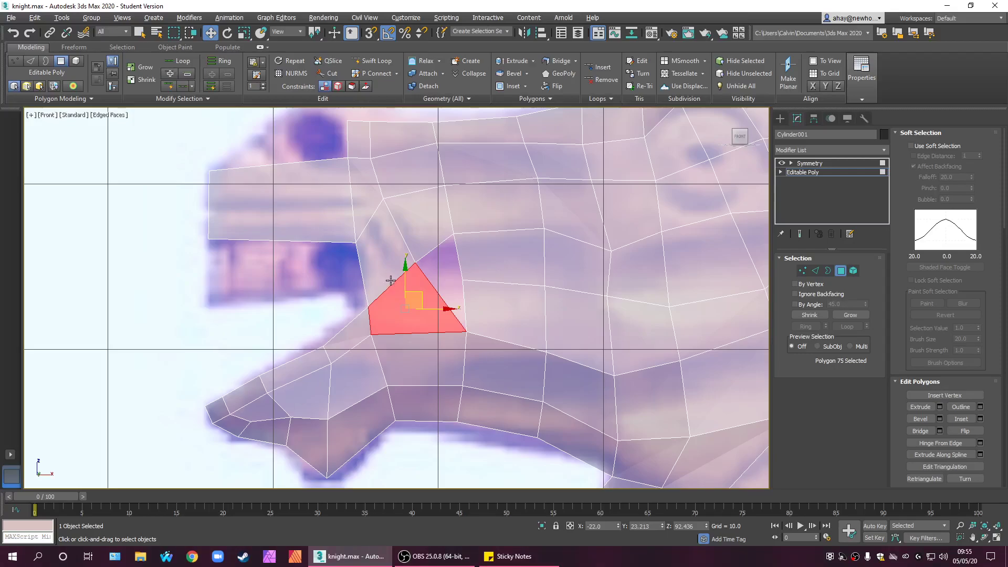
left_click(450, 301)
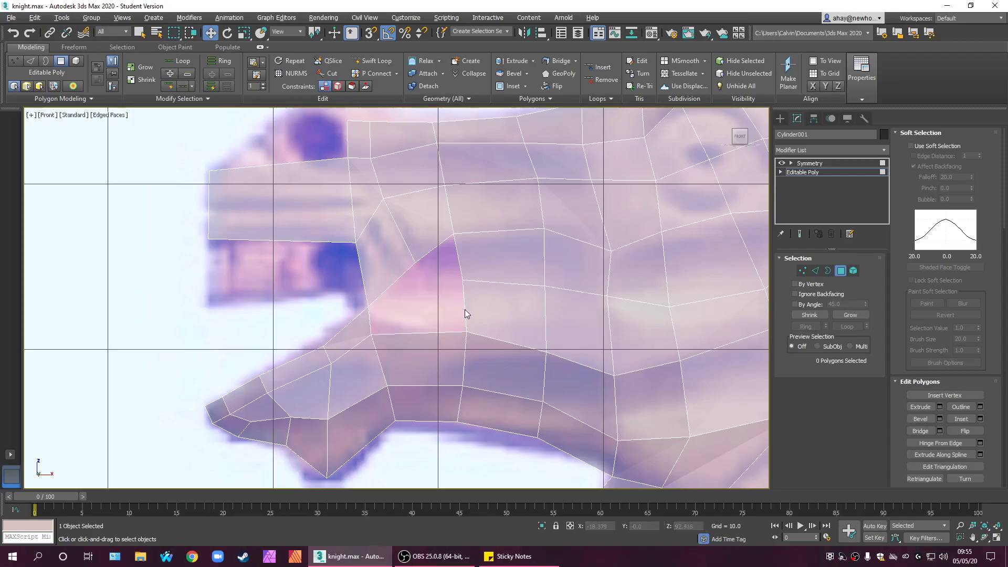
- Bridge the lower rear edge of the enlarged gap to the short edge at the mouth's lower inner corner
left_click(815, 271)
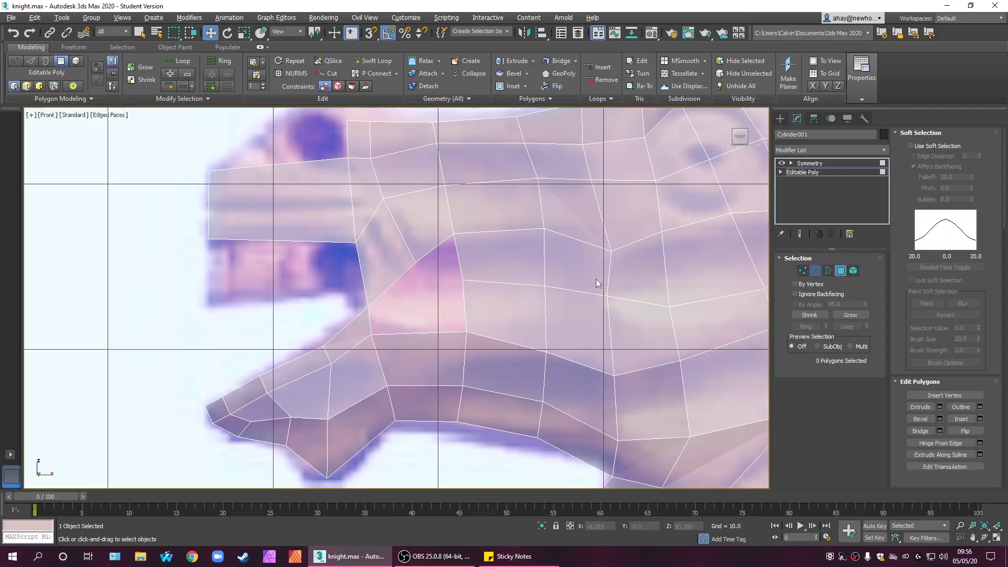
left_click(463, 299)
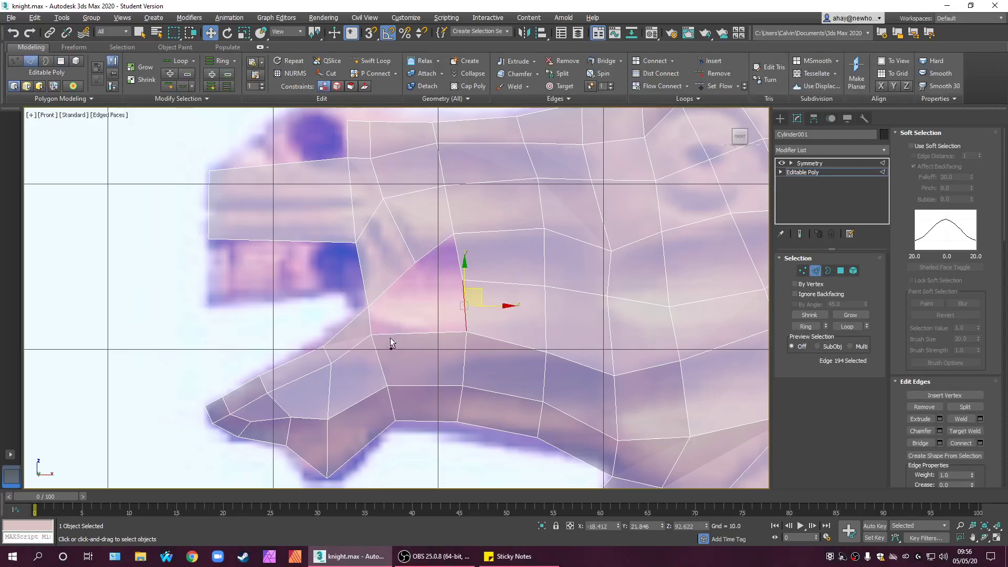
left_click(373, 328, "ctrl")
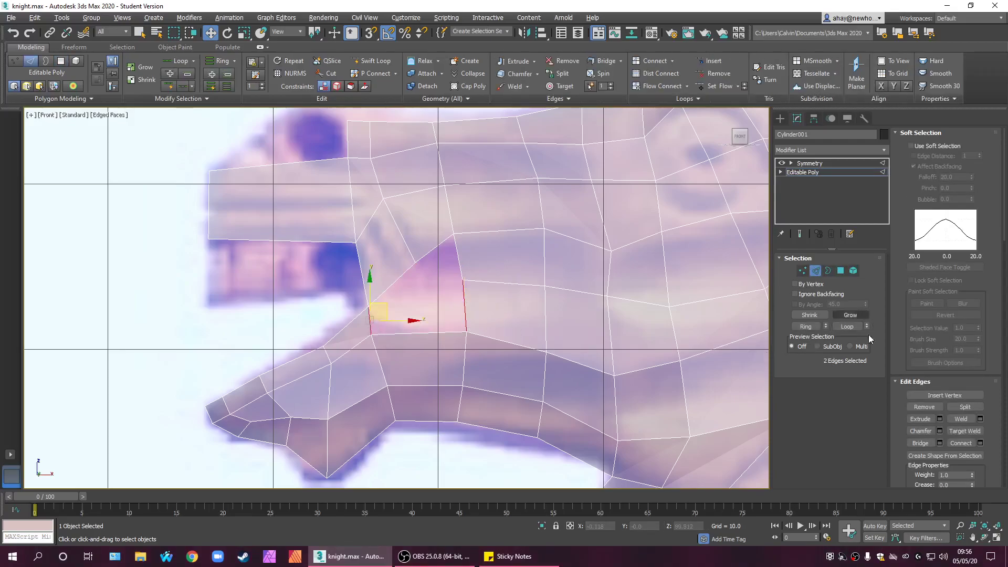
left_click(922, 445)
left_click(253, 327)
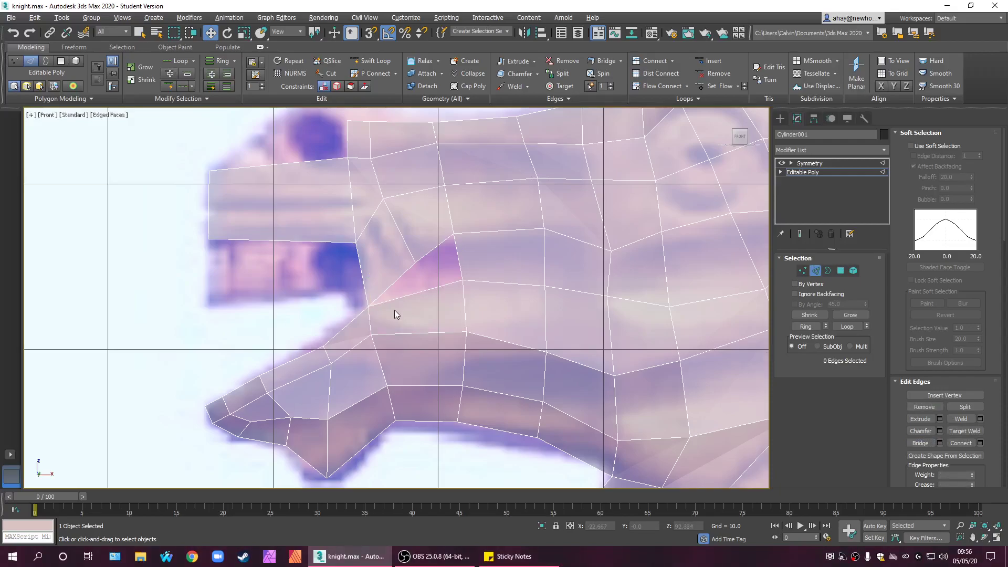
- Delete the polygon between the mouth's inner edge and the remaining gap
left_click(840, 271)
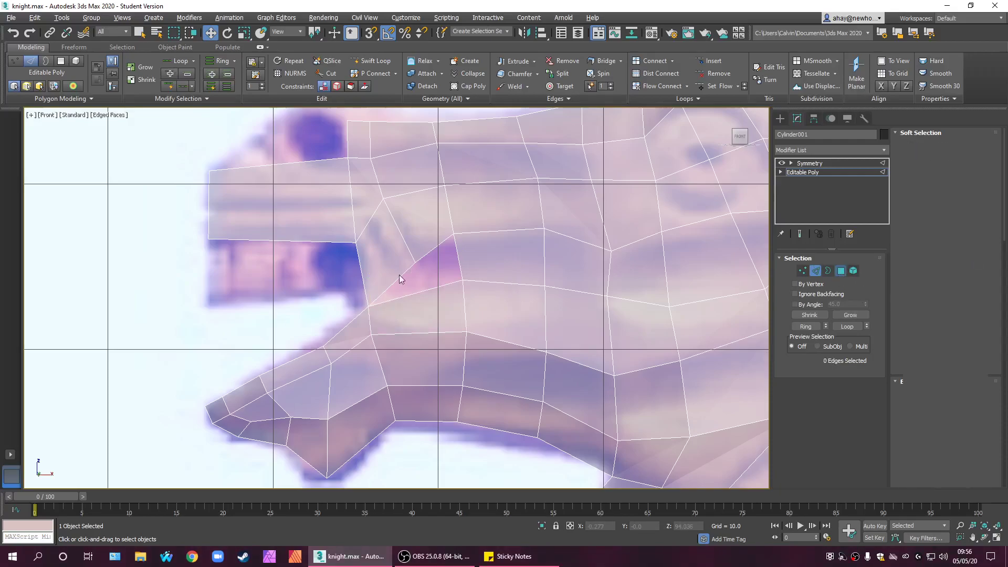
left_click(396, 273)
key("Delete")
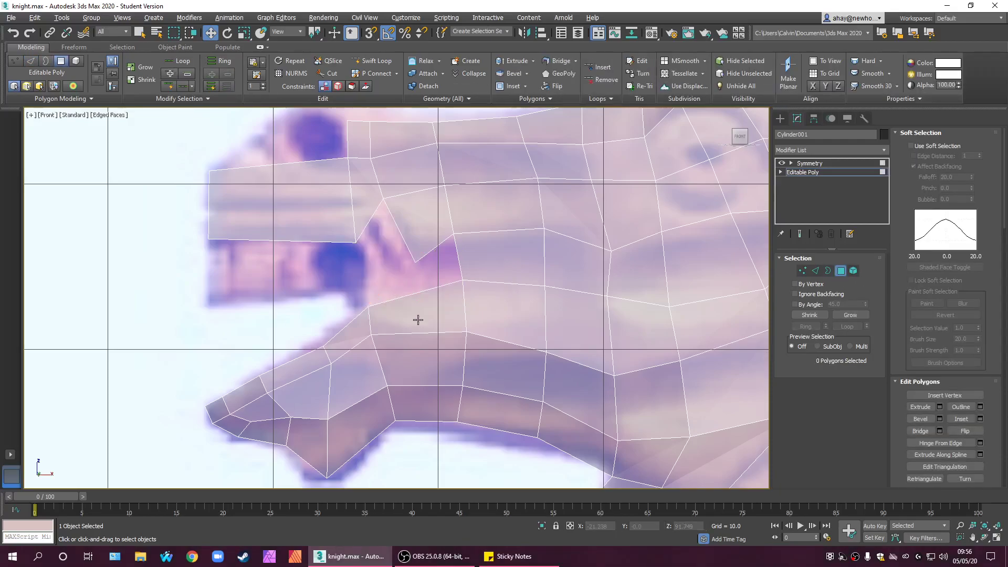
- Extend a new polygon from the slanted front edge of the gap toward the mouth opening and position its lower vertex just above the lower jaw
middle_click_drag(381, 281, 360, 292)
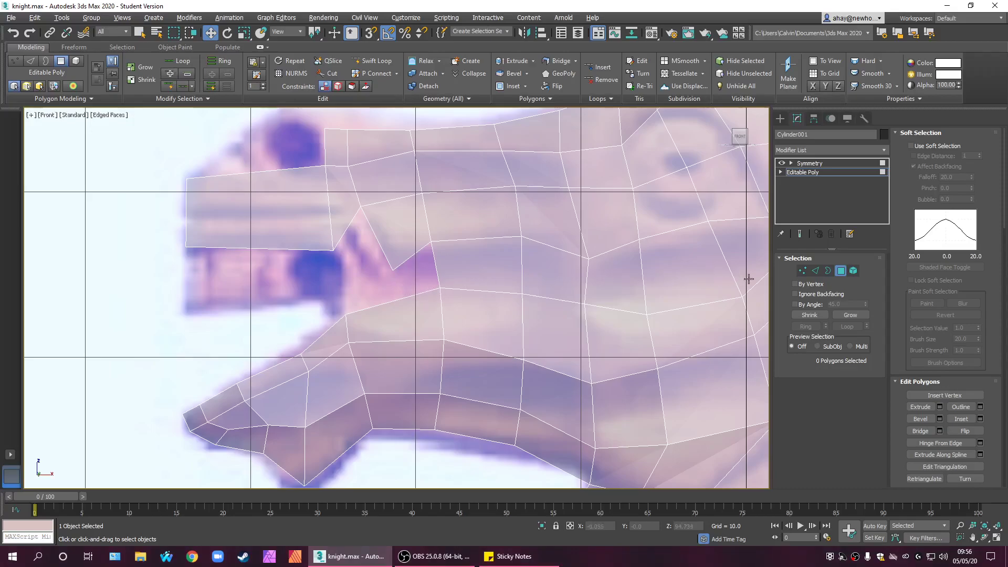
left_click(815, 270)
left_click(379, 243)
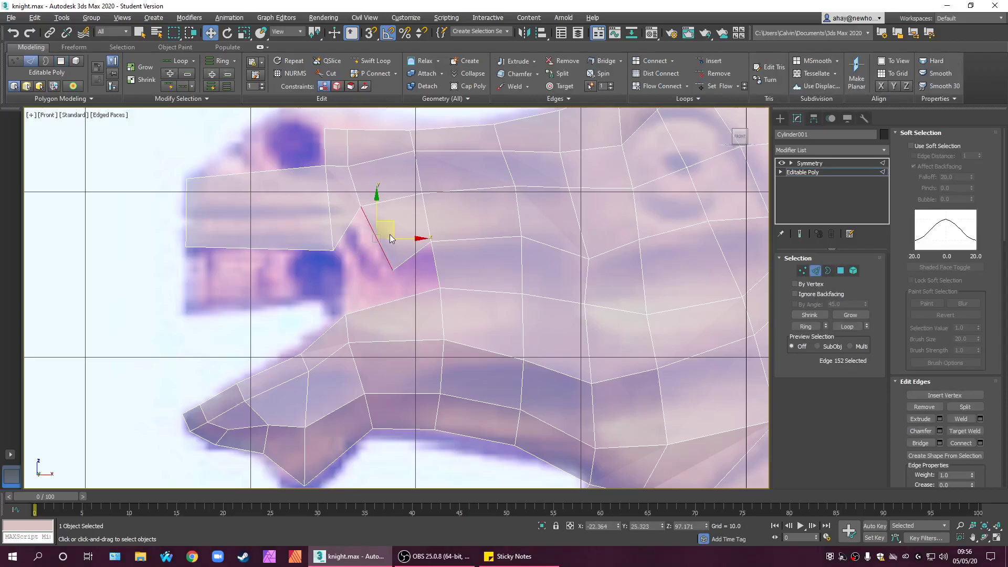
left_click_drag(389, 235, 357, 266, "shift")
key("1")
left_click(352, 303)
left_click_drag(361, 283, 363, 281)
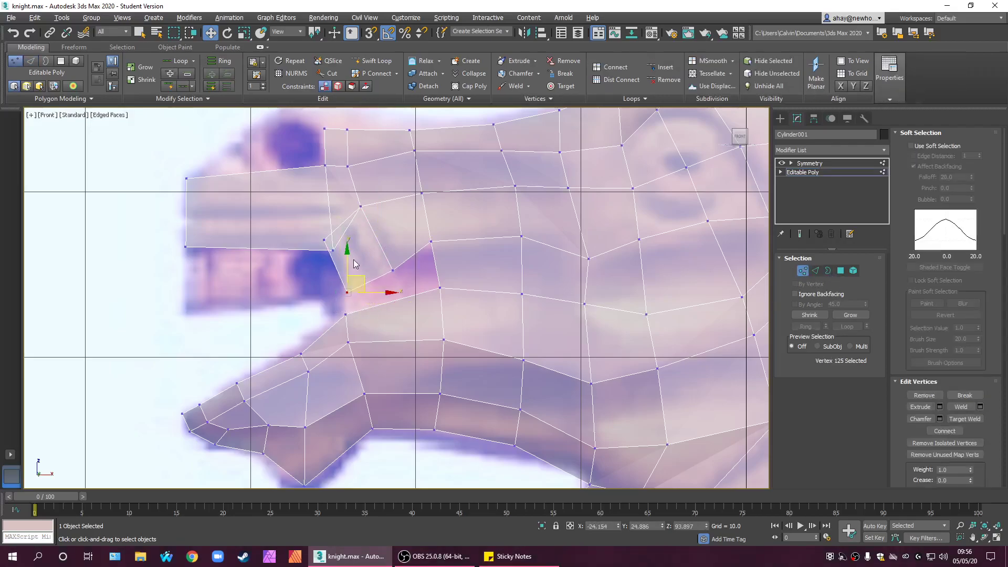
- Target-weld the new polygon's upper front vertex to the upper jaw's lower rear corner vertex
left_click(324, 240)
left_click(965, 418)
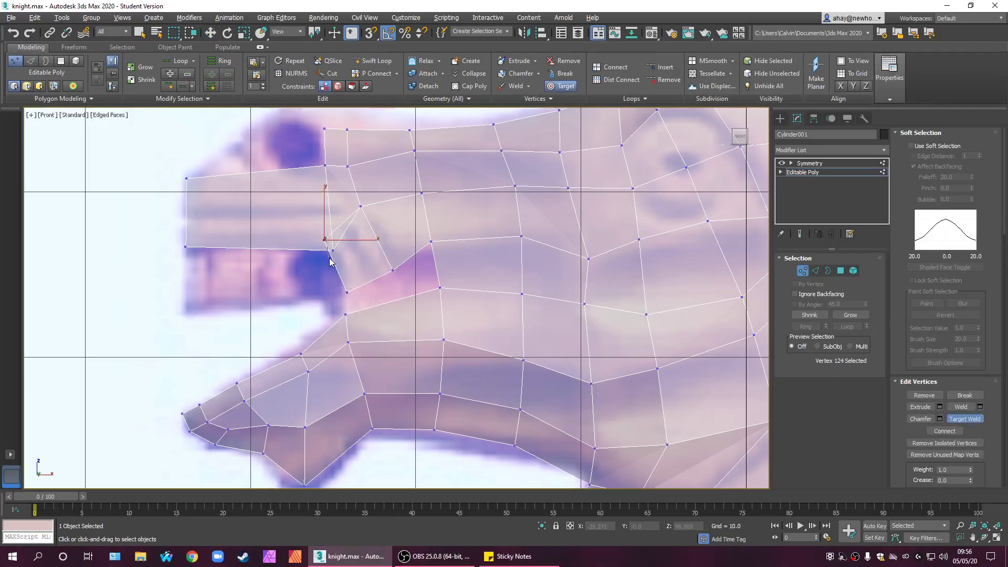
left_click_drag(324, 240, 332, 250)
right_click(394, 297)
- Bridge the new polygon's bottom edge to the lower jaw's upper edge beneath it, then clear the edge selection
middle_click_drag(378, 298, 331, 281)
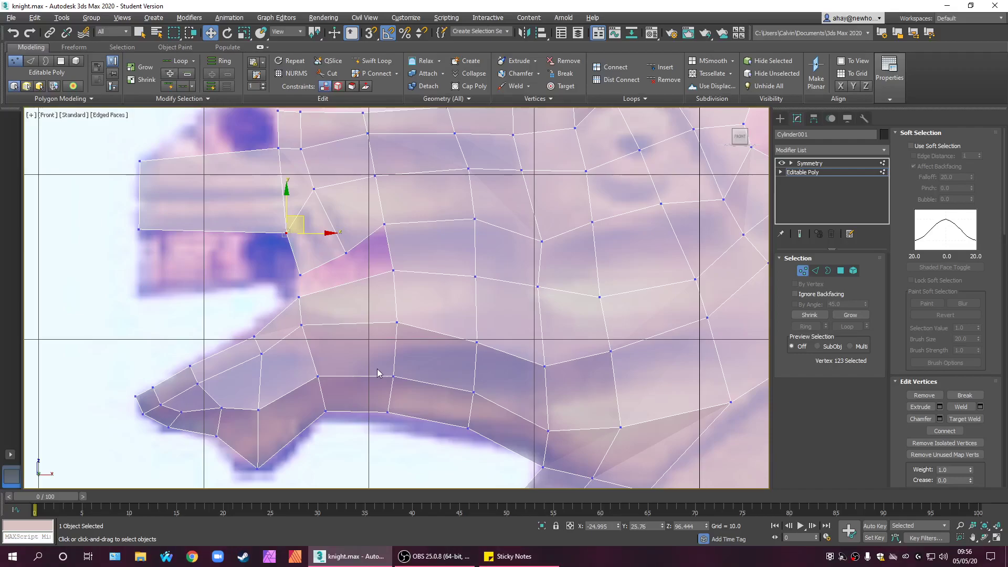
left_click(816, 270)
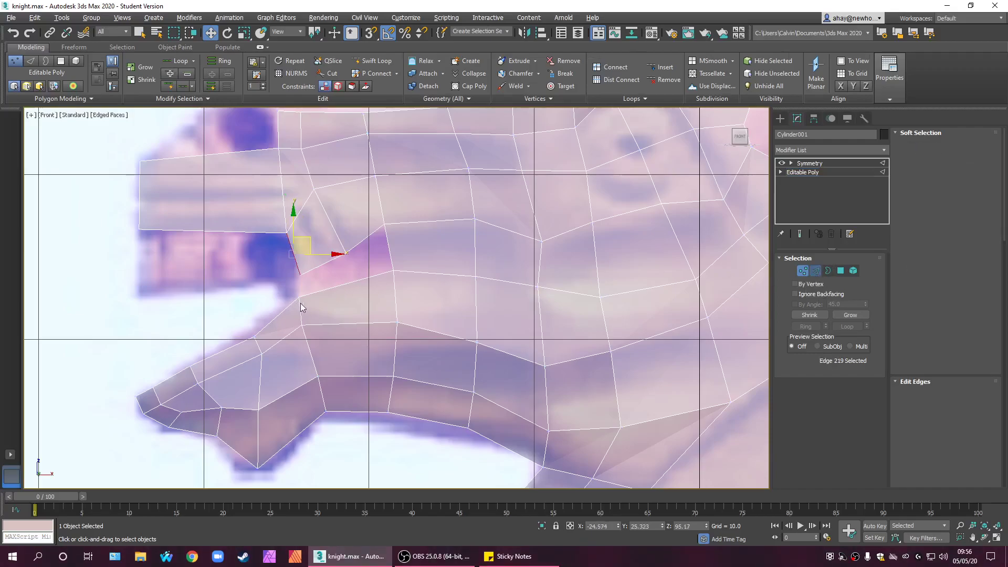
left_click(329, 292, "ctrl")
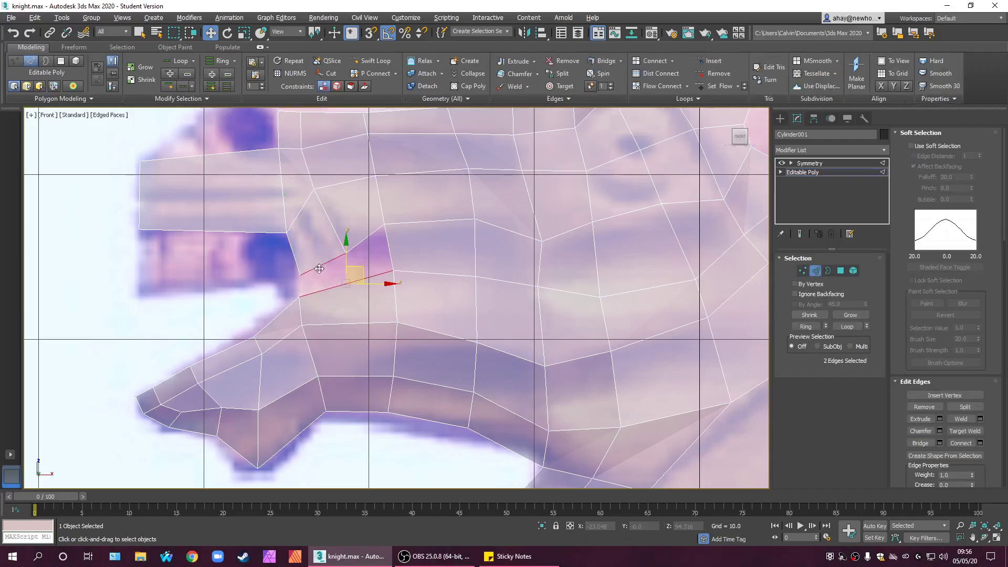
left_click(920, 443)
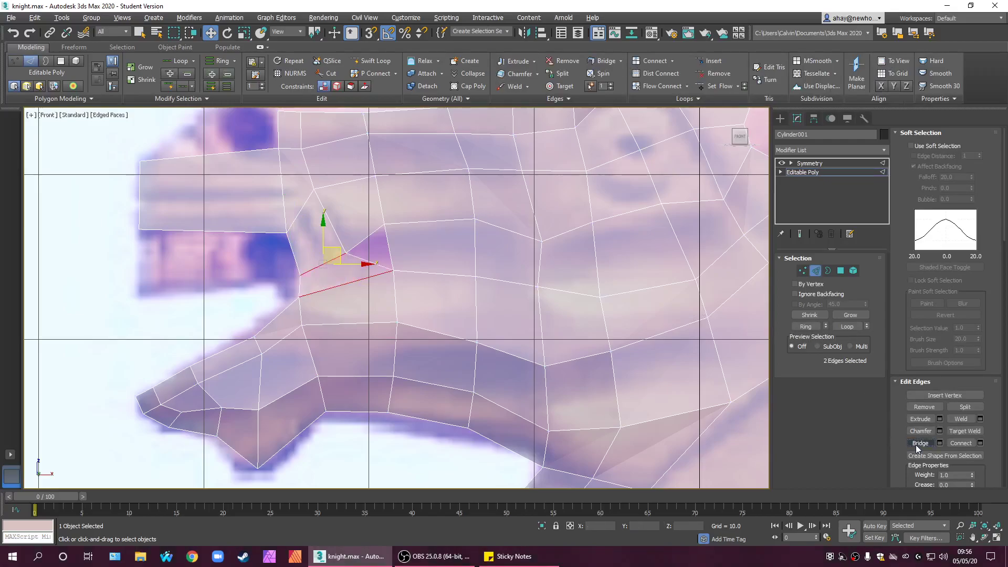
left_click(226, 308)
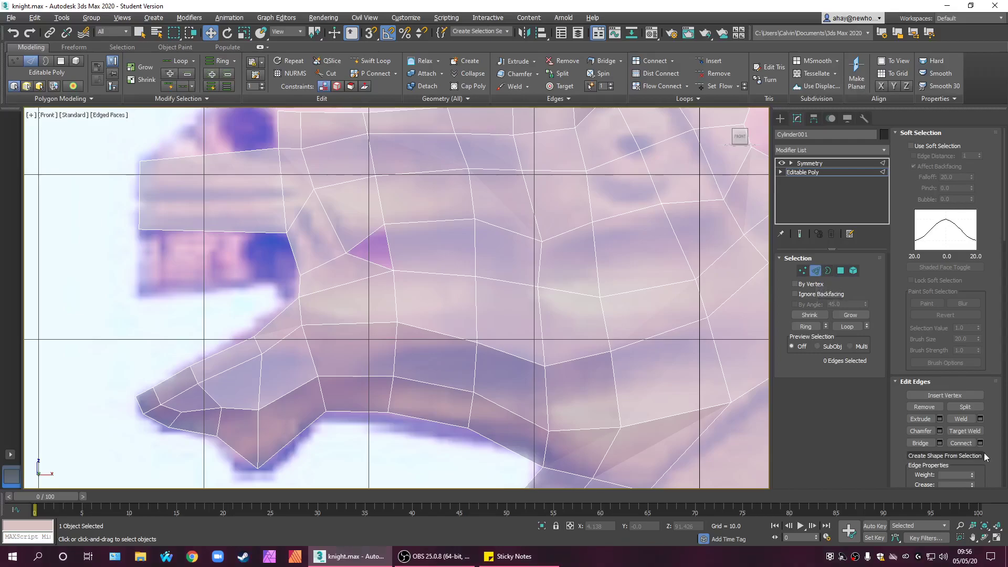
- Cut an edge from the lower lip corner across the mouth-corner polygon, then move the new vertex to about X -21.3, Z 91.6
scroll(966, 454, "down", 10)
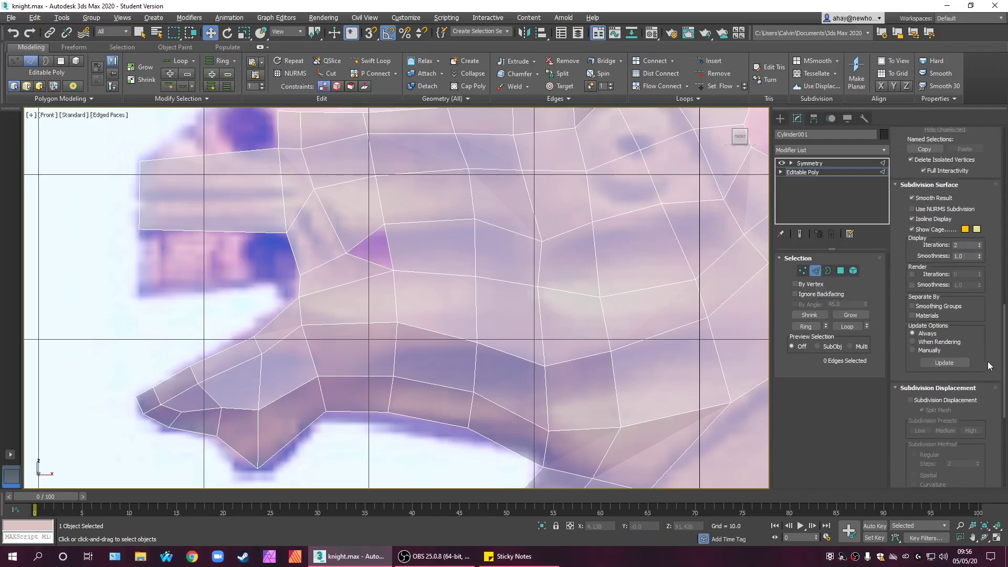
left_click(803, 270)
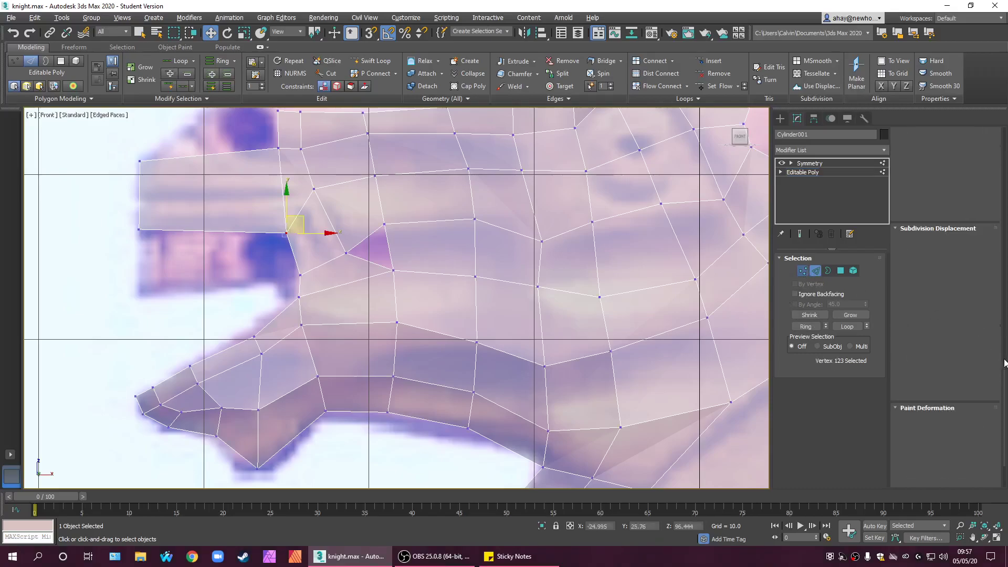
scroll(1000, 315, "up", 8)
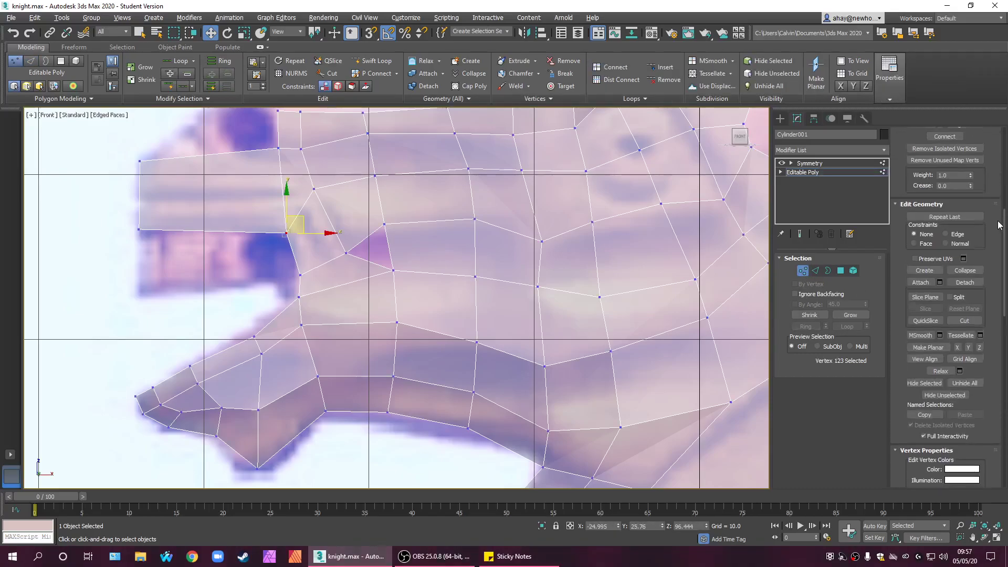
left_click(965, 323)
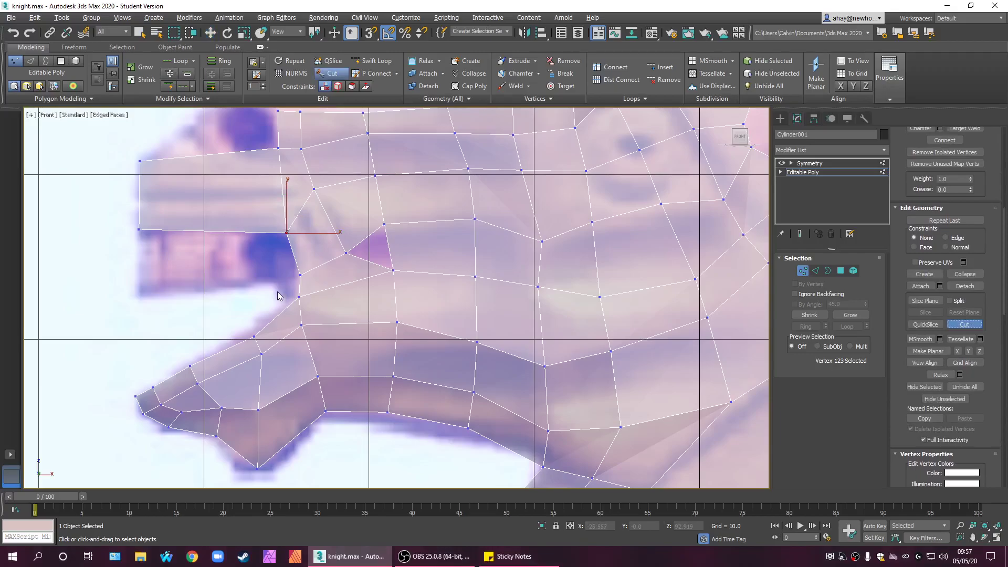
left_click(298, 298)
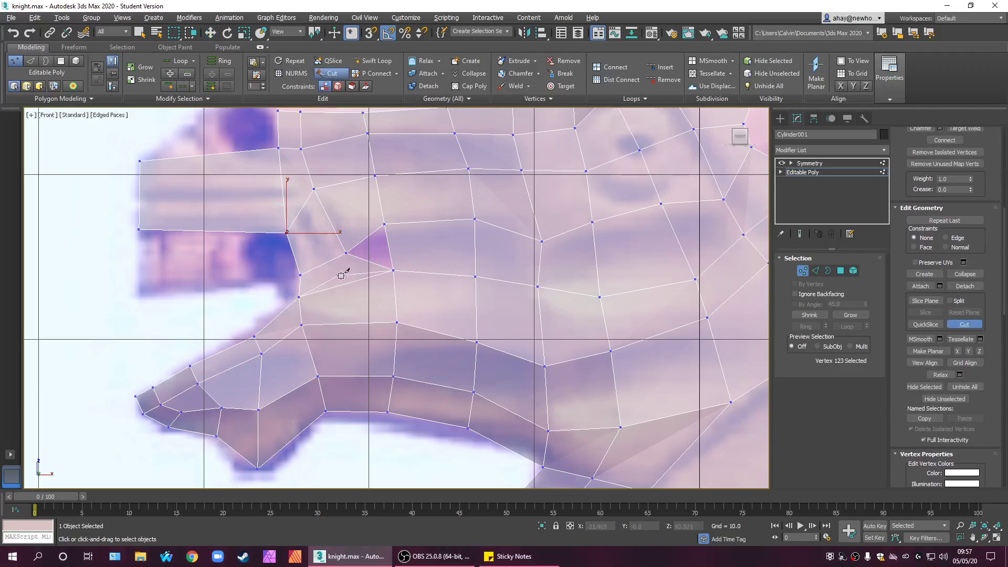
left_click(362, 258)
right_click(356, 269)
left_click(362, 260)
left_click_drag(377, 248, 362, 268)
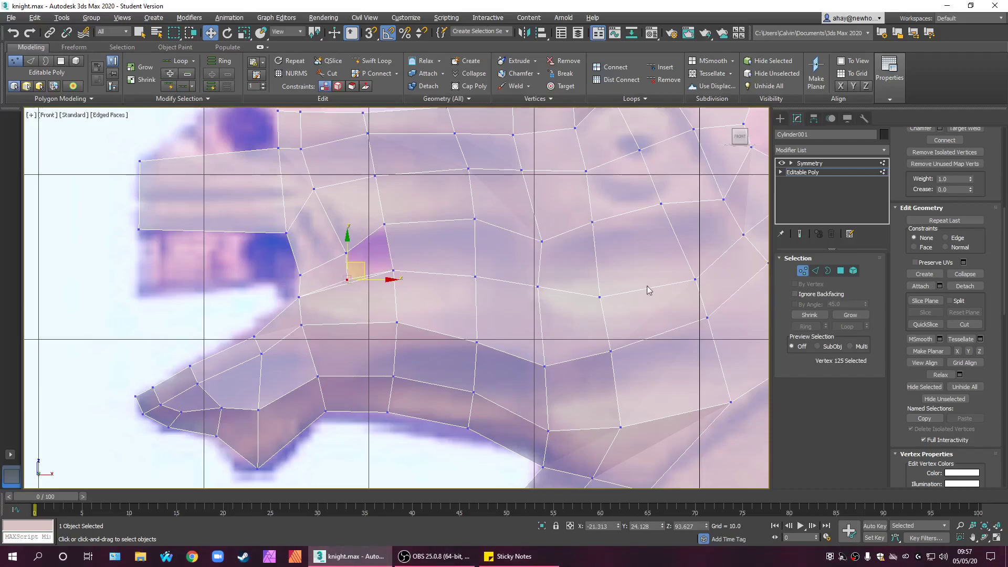
- Try to remove the lower lip edge and cut a new edge from the moved vertex down into the jaw polygon
left_click(815, 270)
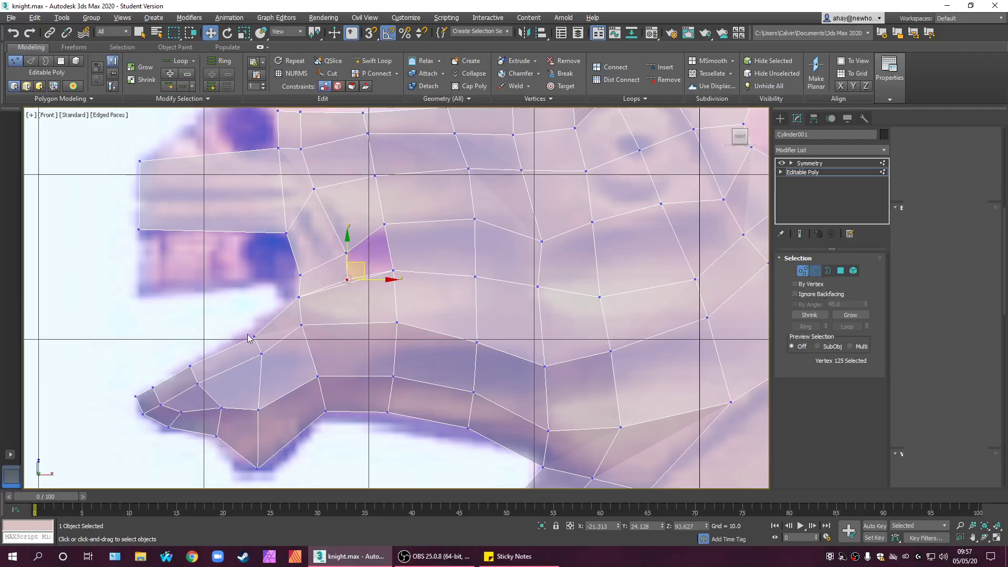
left_click(348, 286)
right_click(348, 287)
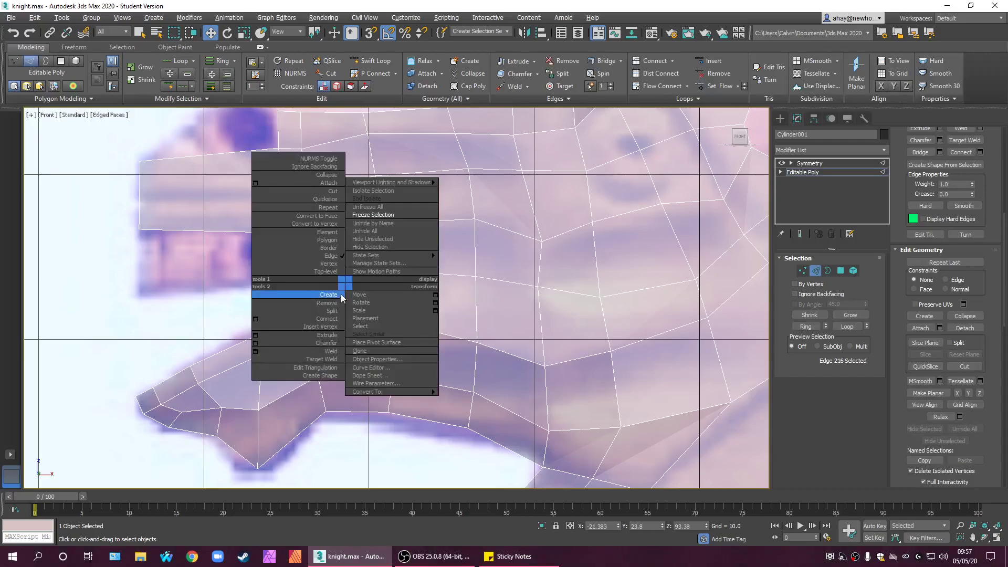
left_click(317, 308)
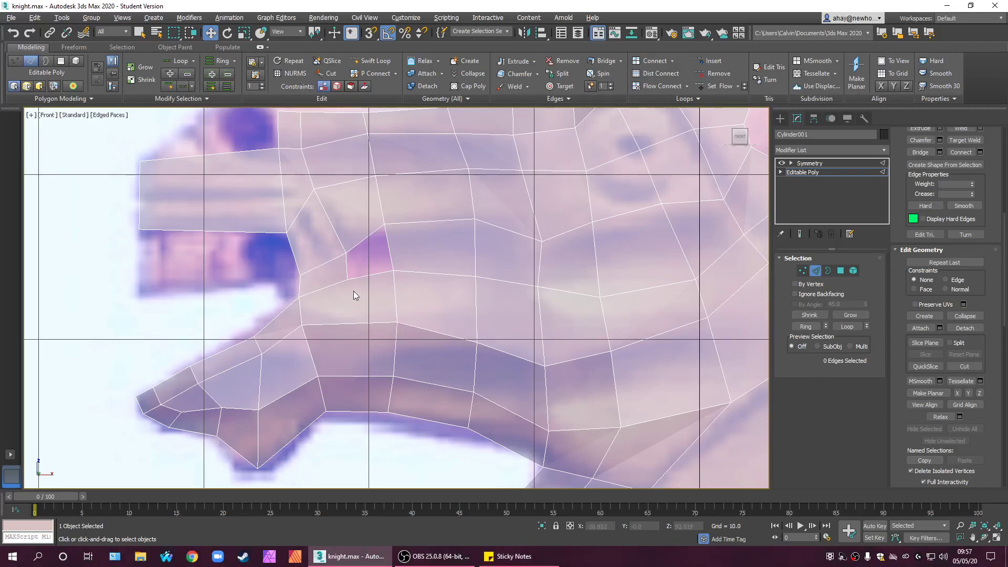
left_click(965, 366)
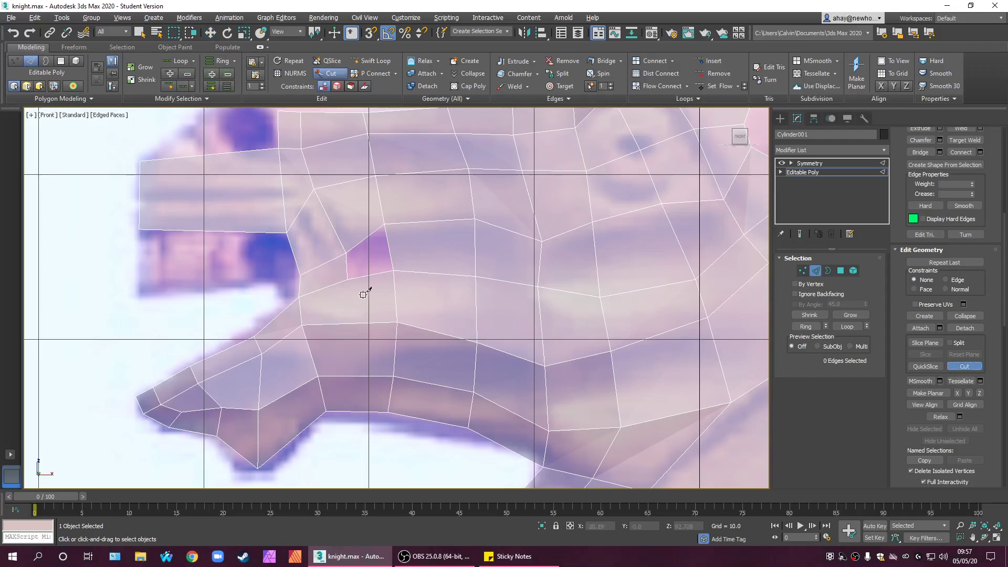
left_click(346, 278)
left_click(345, 306)
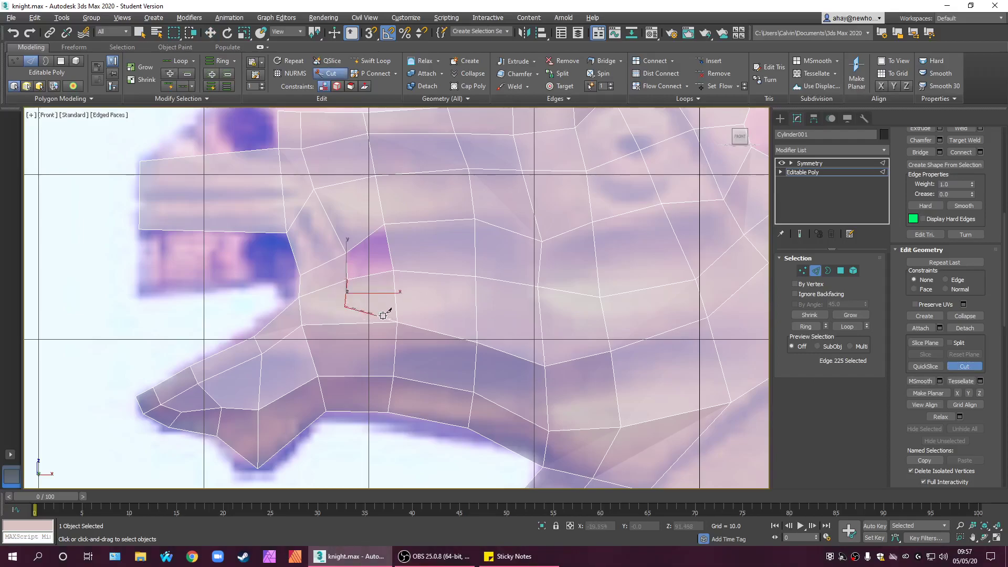
right_click(638, 323)
- Undo the recent cuts and vertex move along with the polygon bridging the mouth corner, and clear the edge selection
key("ctrl+z")
key("ctrl+z")
key("ctrl+z")
key("ctrl+z")
key("ctrl+z")
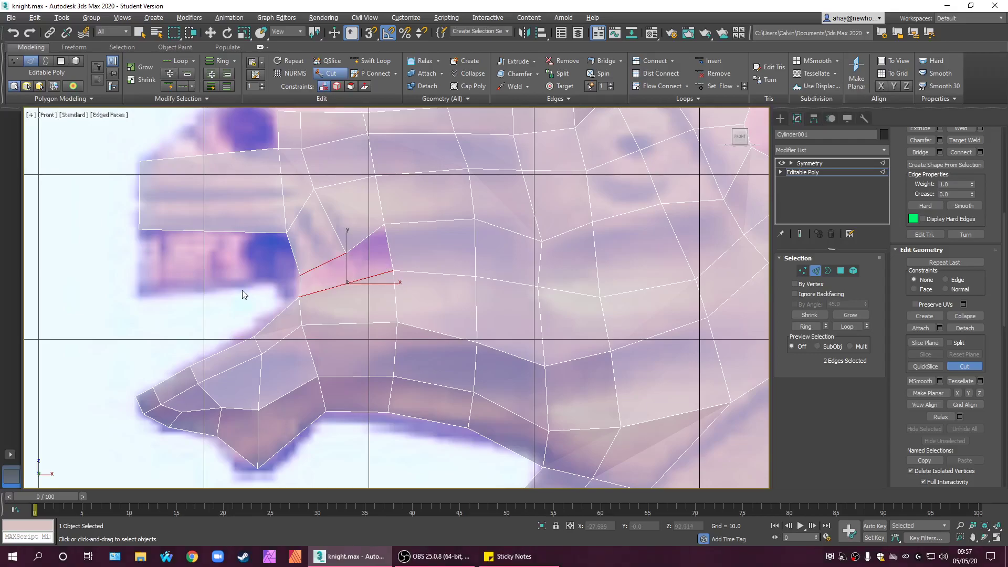
key("w")
left_click(237, 283)
scroll(210, 289, "down", 3)
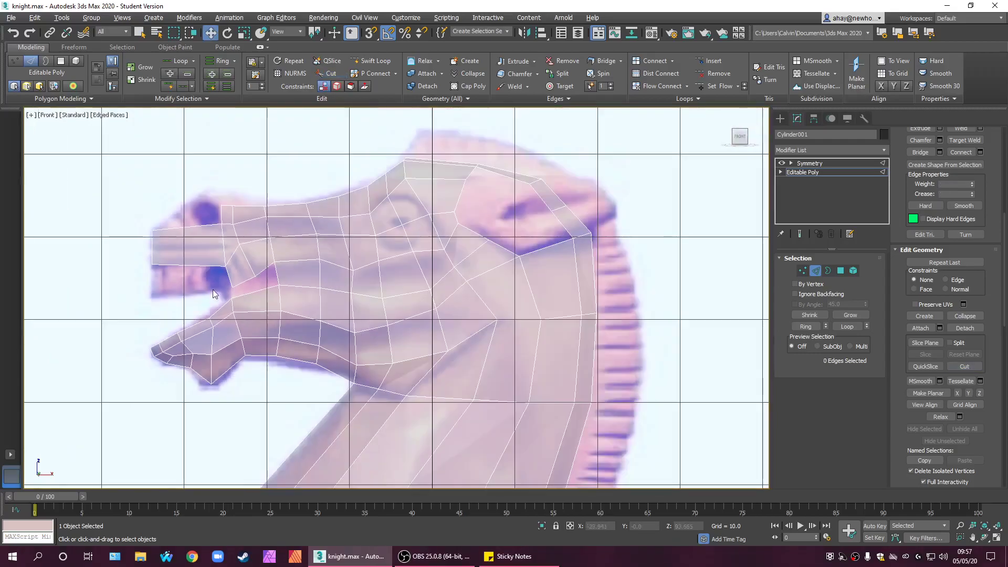
scroll(257, 261, "up", 4)
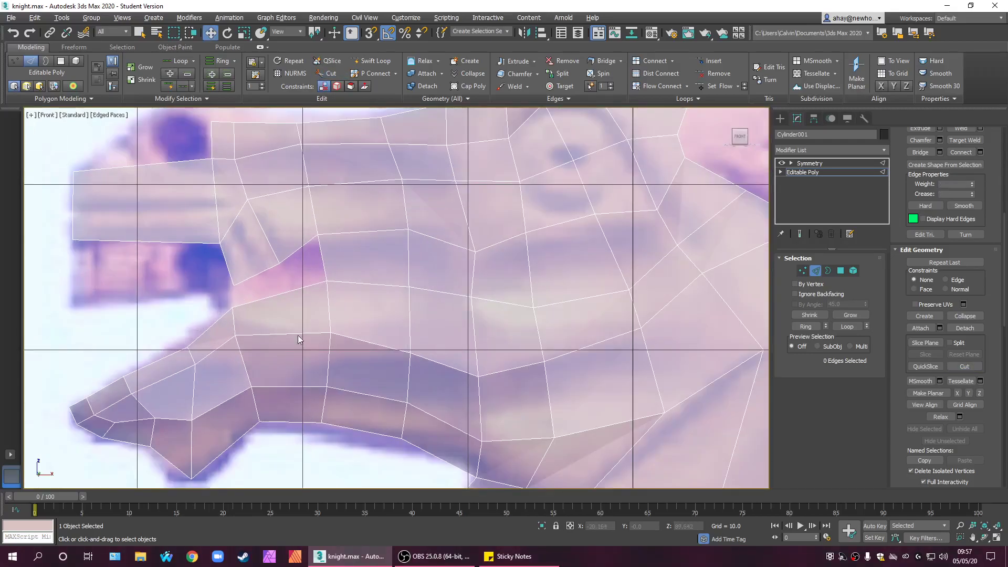
scroll(386, 385, "down", 3)
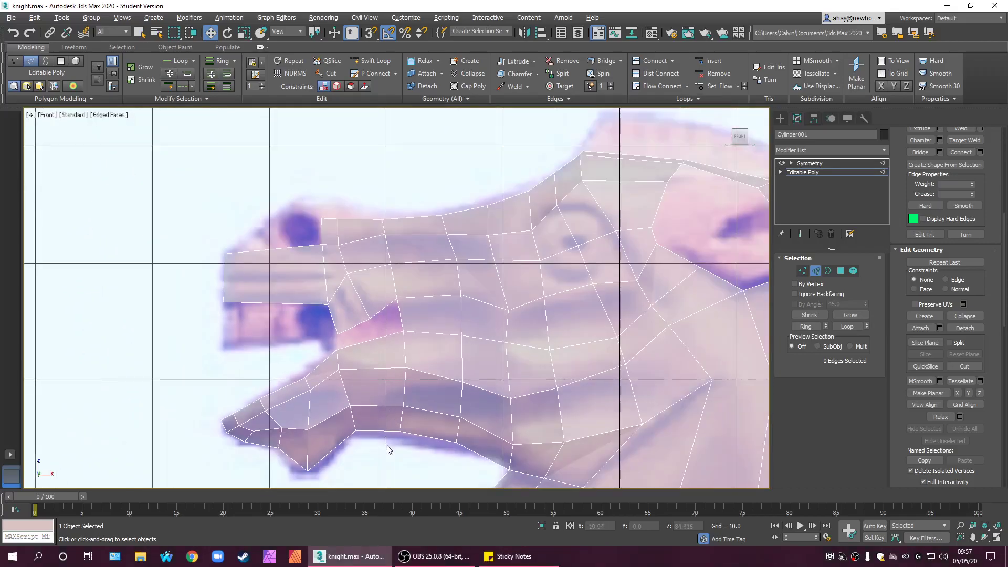
scroll(367, 423, "up", 5)
scroll(370, 326, "down", 4)
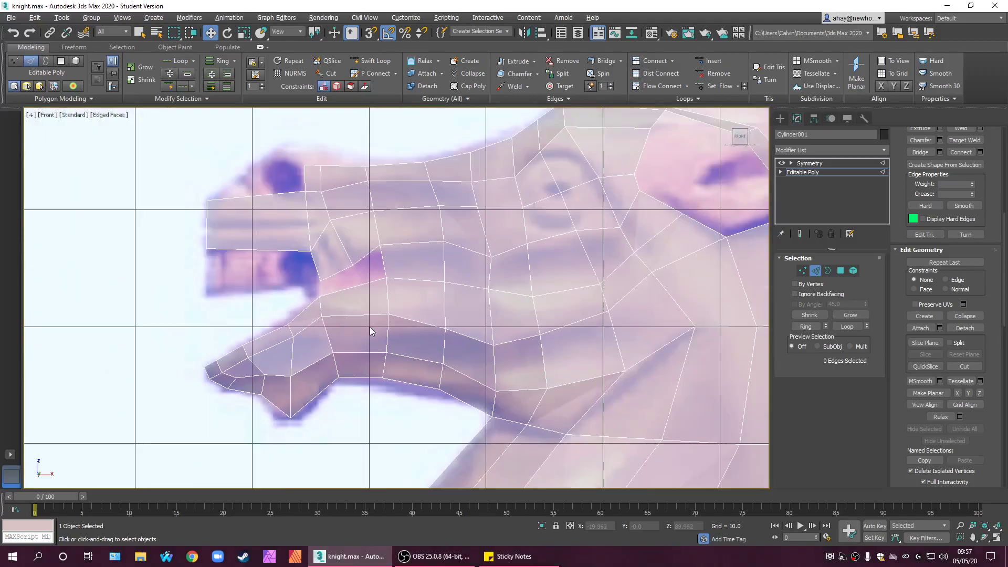
scroll(333, 304, "up", 2)
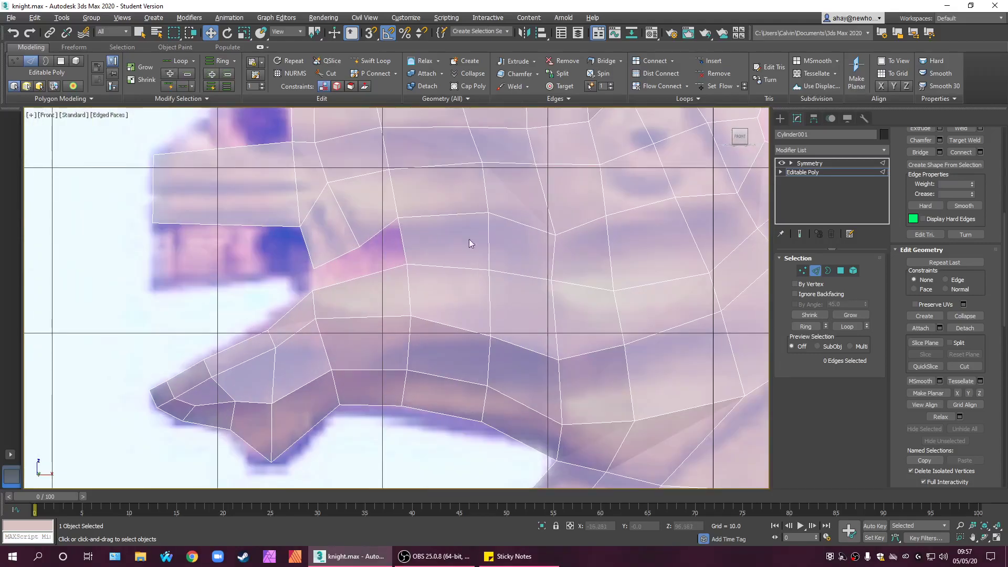
- Move the two vertices above the mouth corner down toward the muzzle, placing the lower one at about X -22.8, Z 94.5
key("1")
left_click(300, 226)
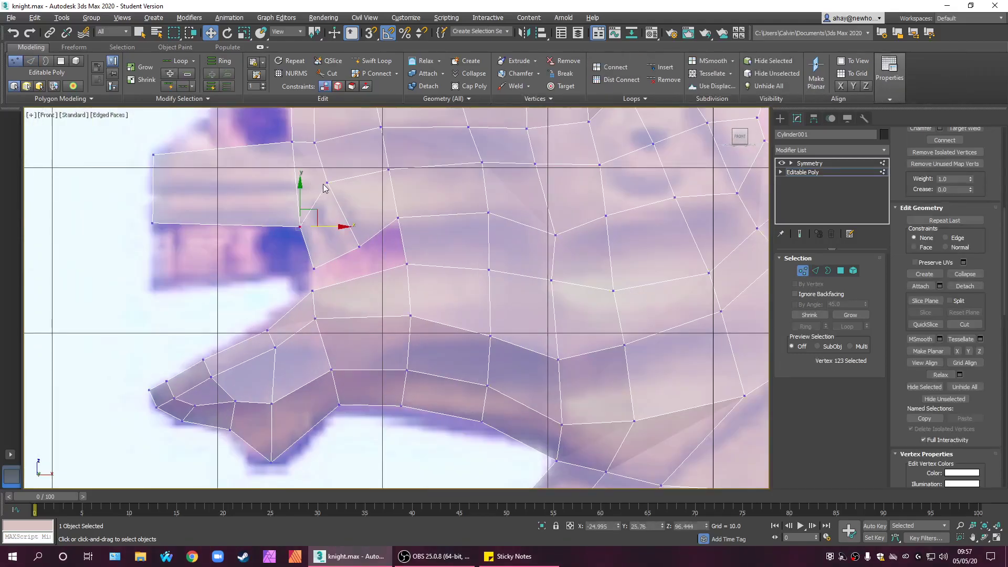
left_click(327, 182)
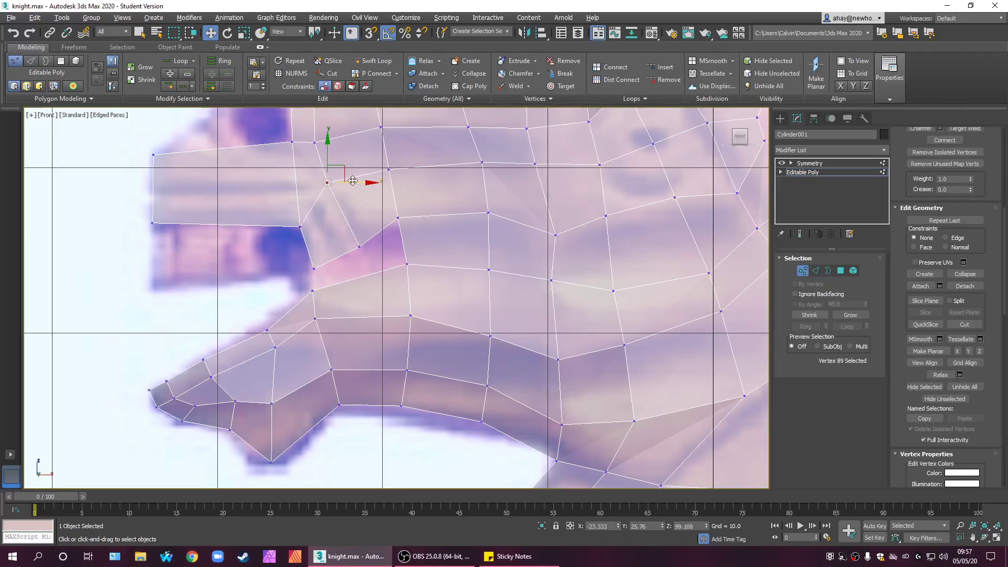
left_click_drag(344, 167, 336, 182)
left_click(360, 246)
left_click_drag(376, 236, 354, 246)
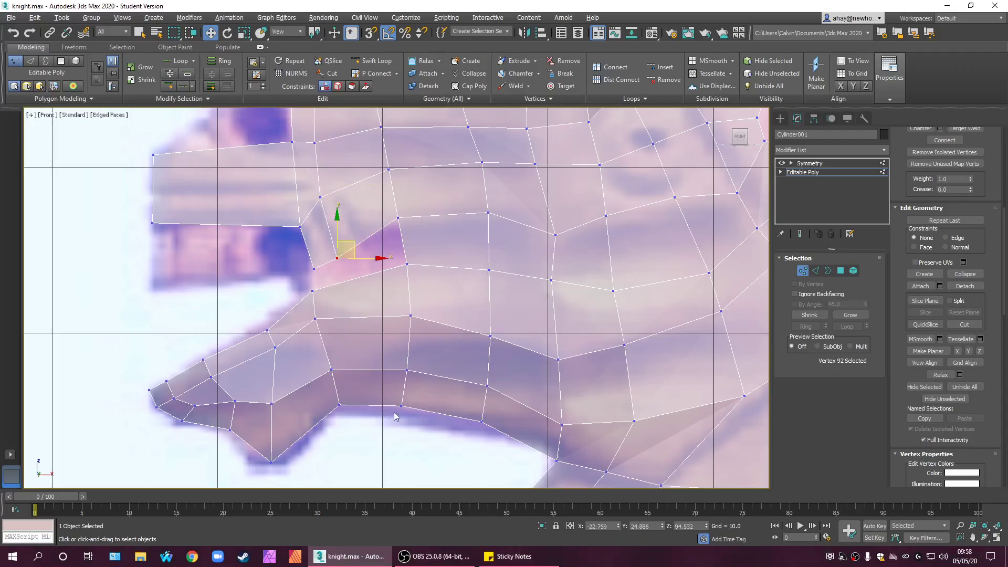
- Connect the three horizontal lower jaw edges behind the chin with 1 segment, pinch 0 and slide 0
middle_click_drag(385, 398, 322, 347)
left_click_drag(363, 339, 364, 338)
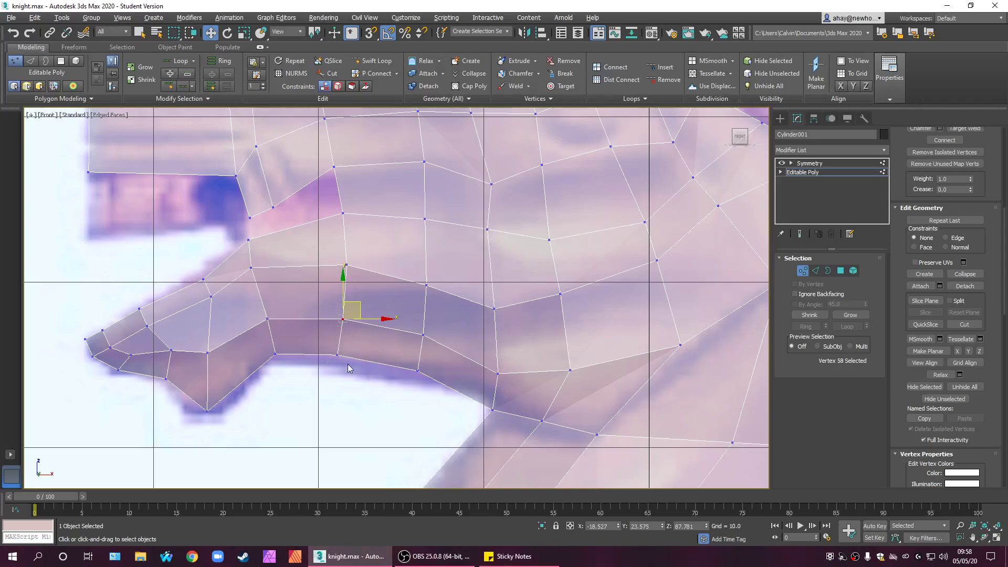
middle_click_drag(342, 366, 376, 414)
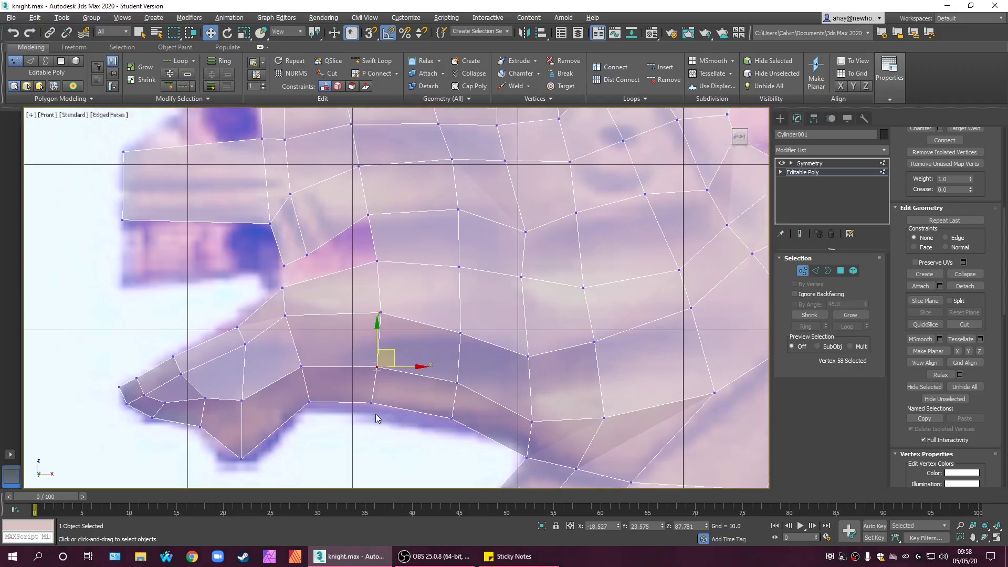
left_click(815, 271)
left_click_drag(337, 293, 339, 447)
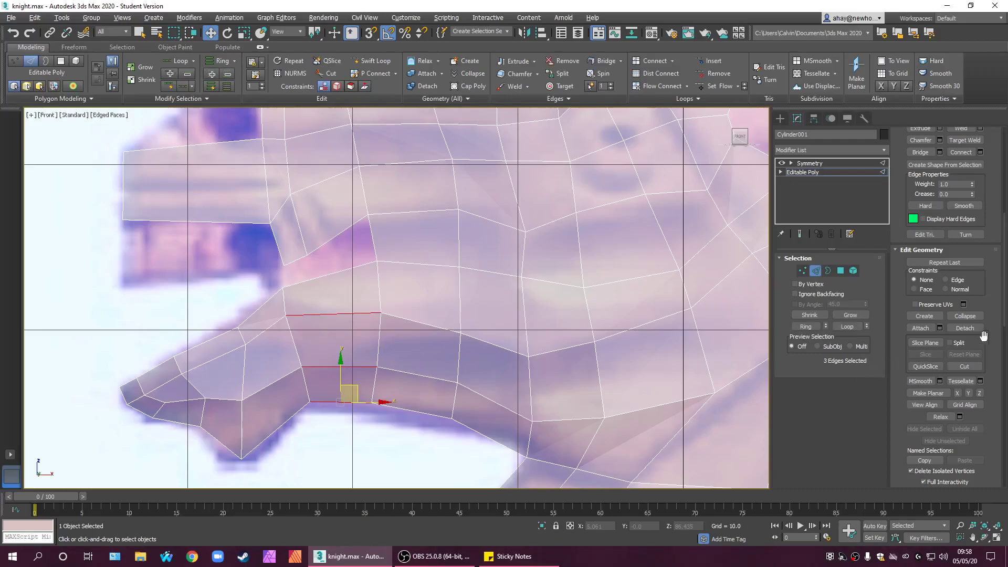
left_click(979, 152)
left_click(508, 315)
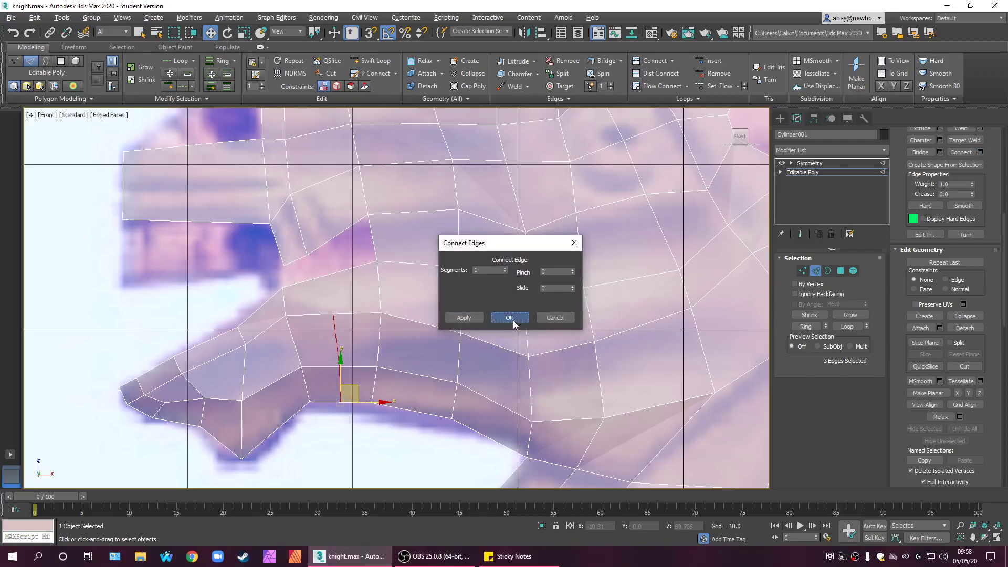
left_click(510, 320)
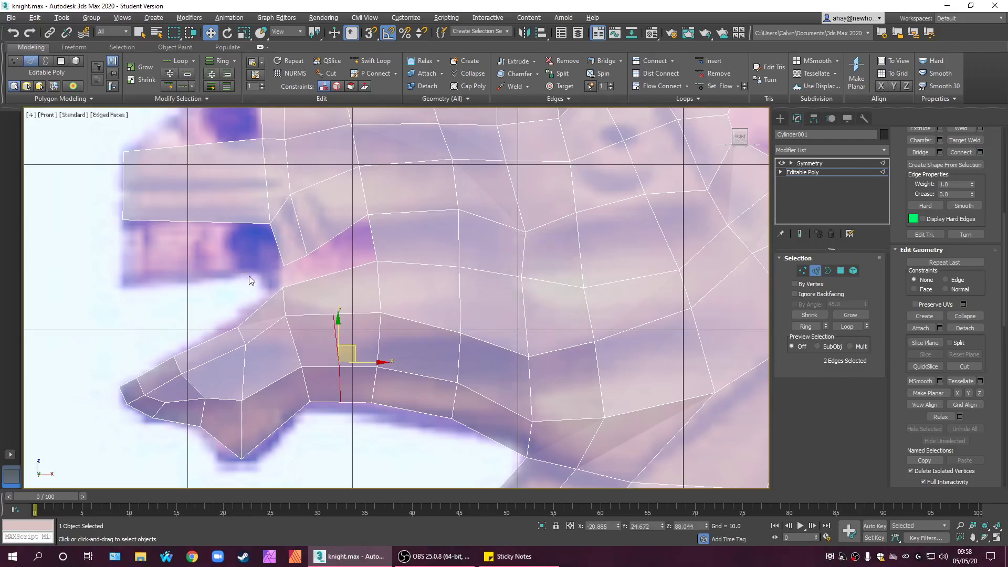
- Examine the horse head and jaw mesh against the reference image, both as a whole and close up
middle_click_drag(249, 280, 380, 308)
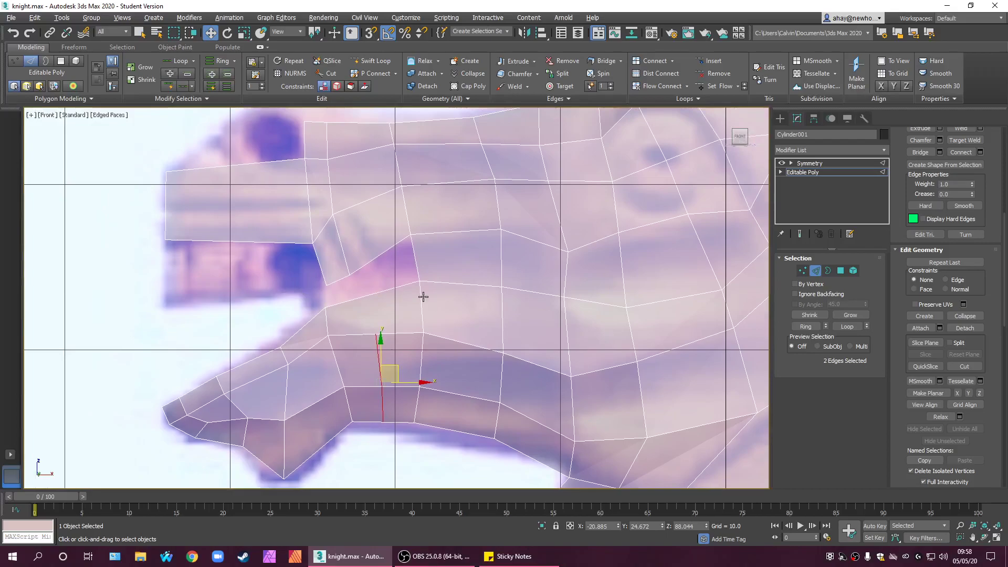
left_click(352, 287)
scroll(390, 295, "down", 6)
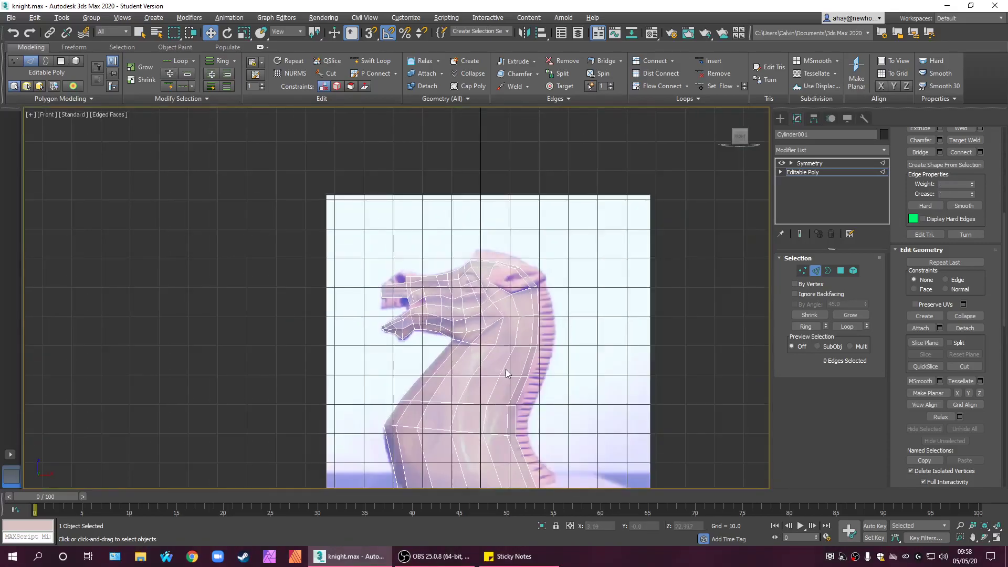
middle_click_drag(505, 370, 486, 324)
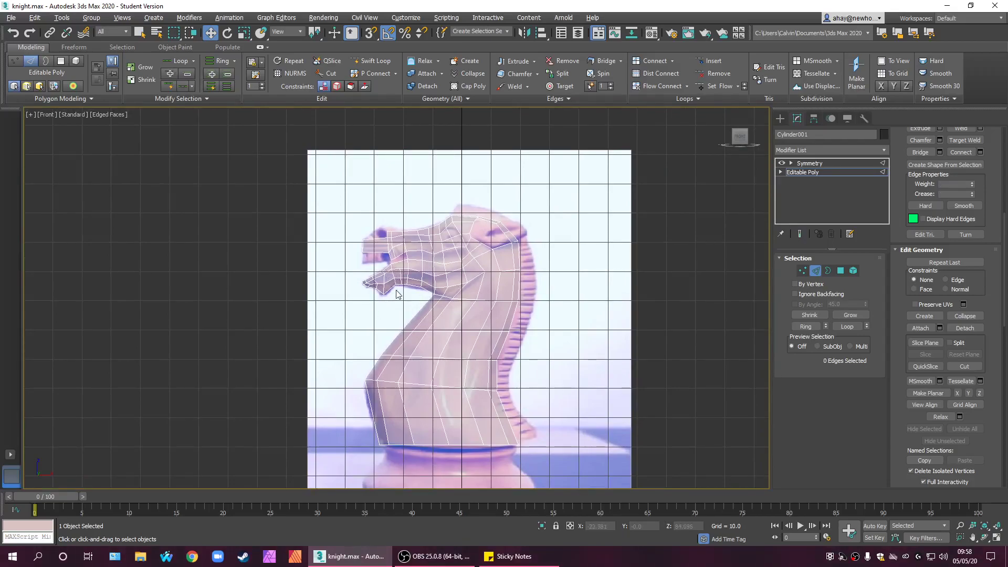
scroll(404, 275, "up", 10)
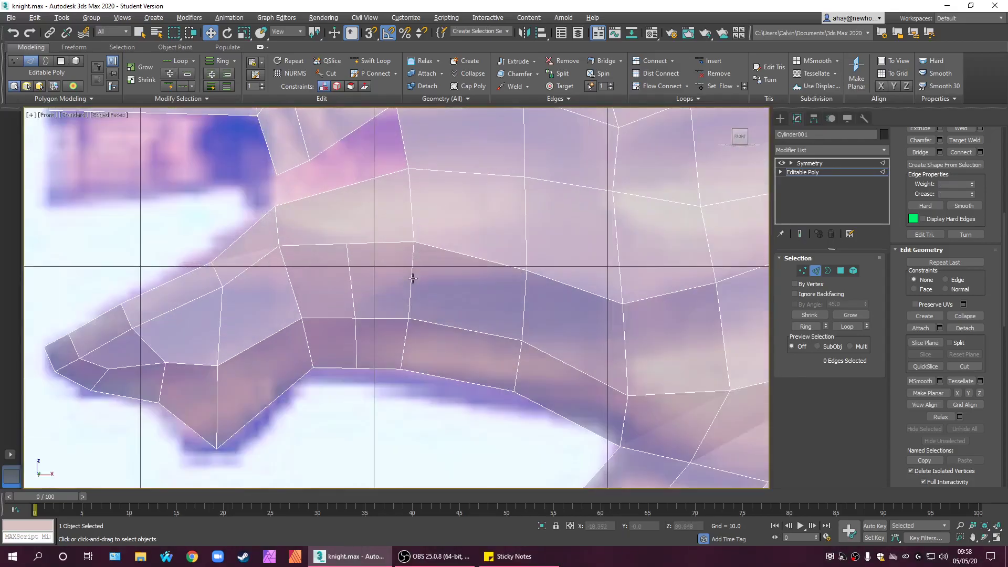
scroll(320, 323, "down", 2)
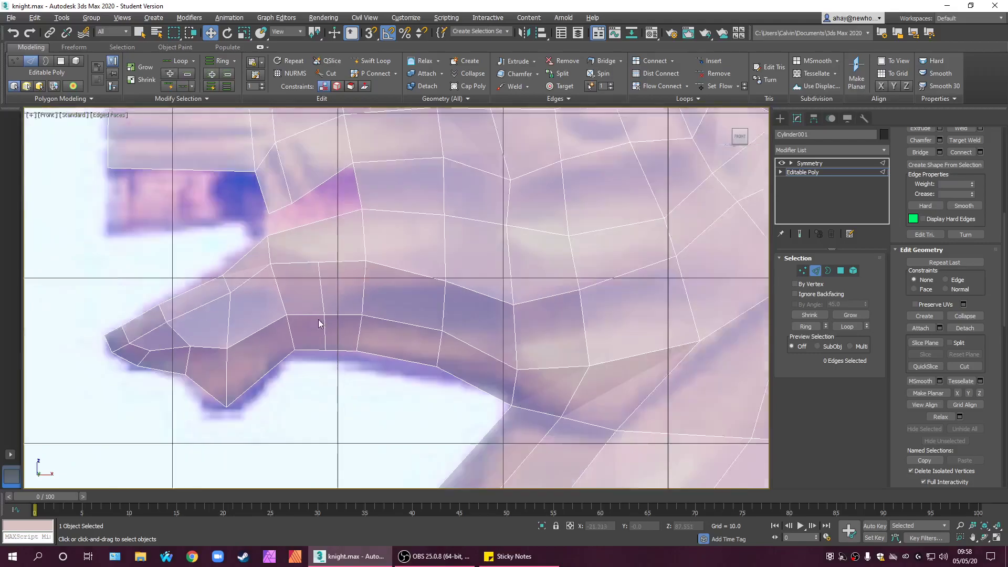
scroll(320, 322, "down", 6)
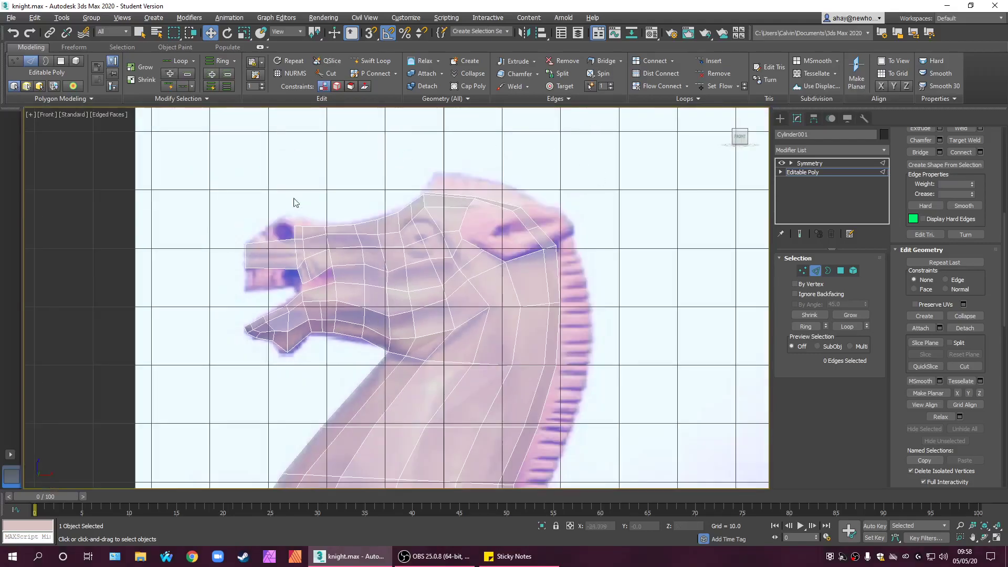
scroll(389, 270, "up", 8)
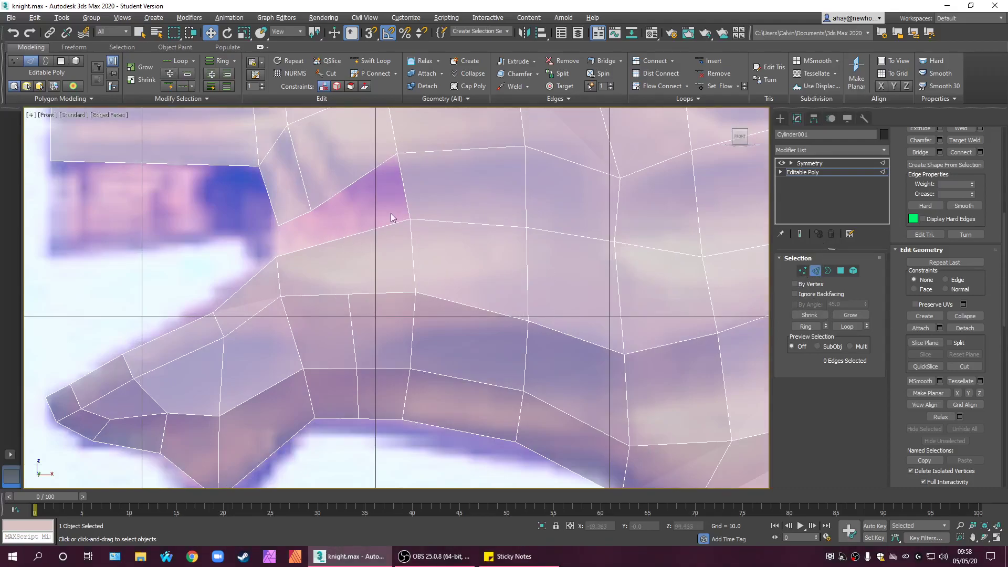
- Cut an edge between the lower lip edge and the top of the new jaw edge loop
left_click_drag(347, 272, 347, 273)
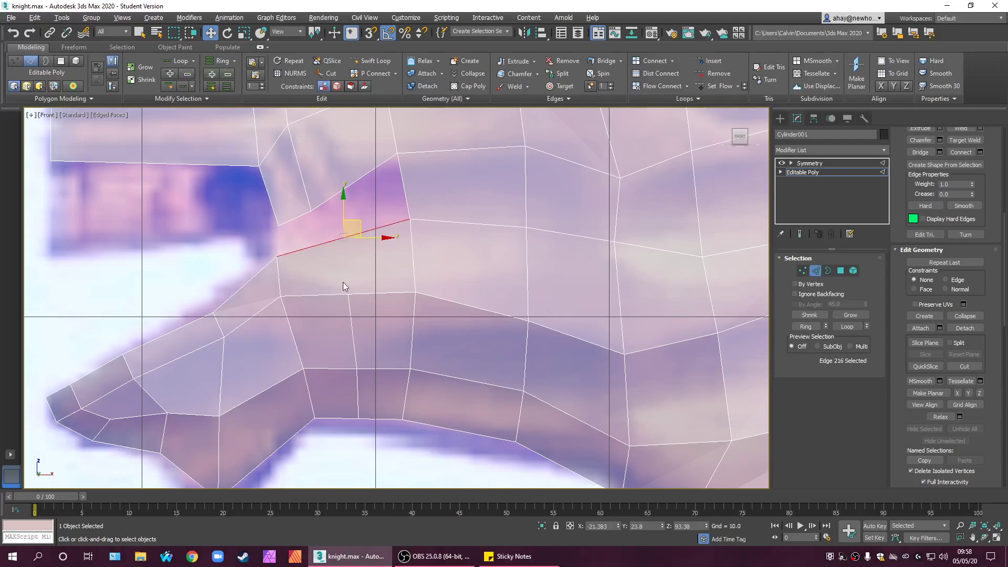
middle_click_drag(387, 290, 509, 299)
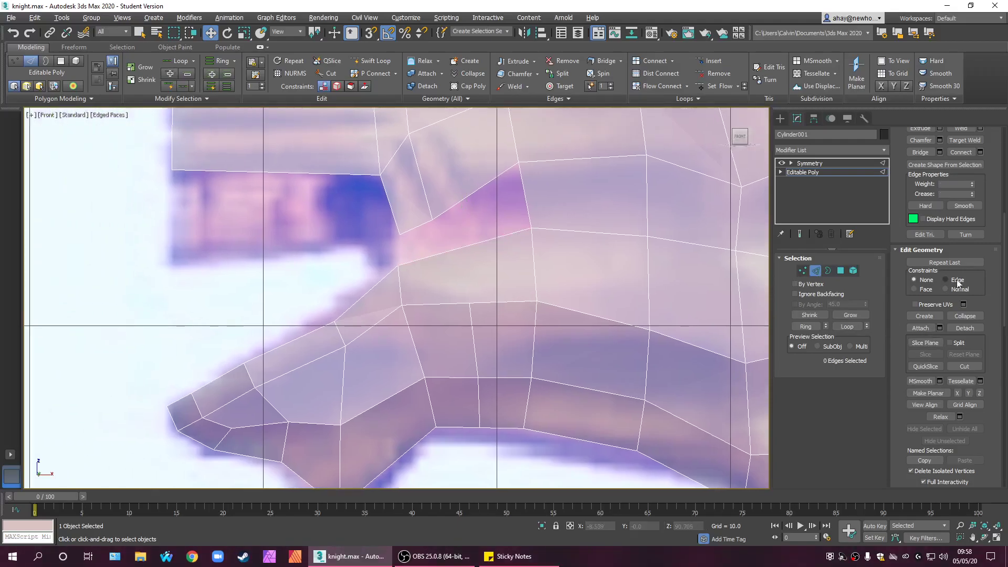
left_click(970, 368)
left_click(469, 303)
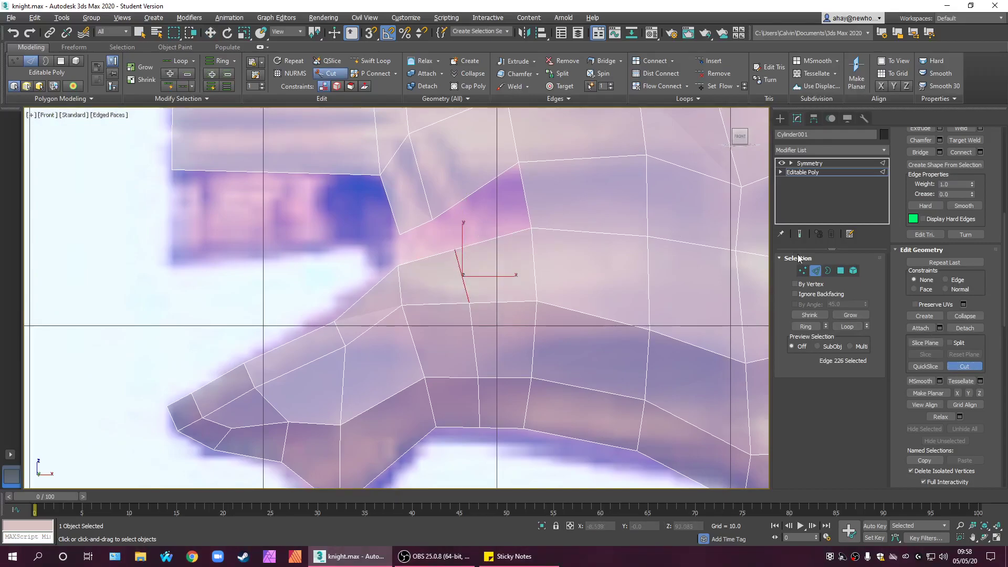
- Bridge the two pairs of facing edges across the gap at the mouth corner to join the upper head to the jaw
right_click(412, 227)
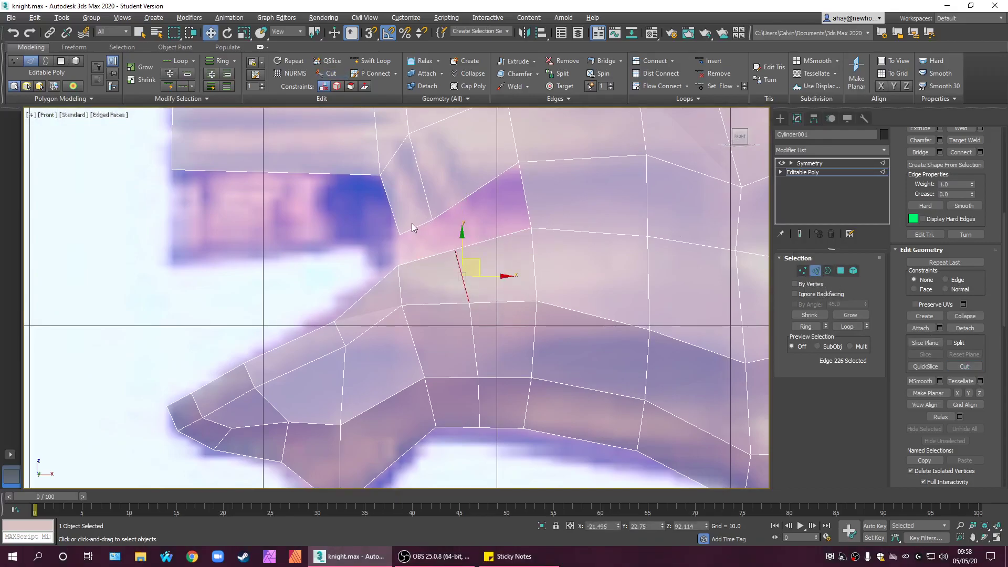
left_click_drag(430, 273, 422, 270)
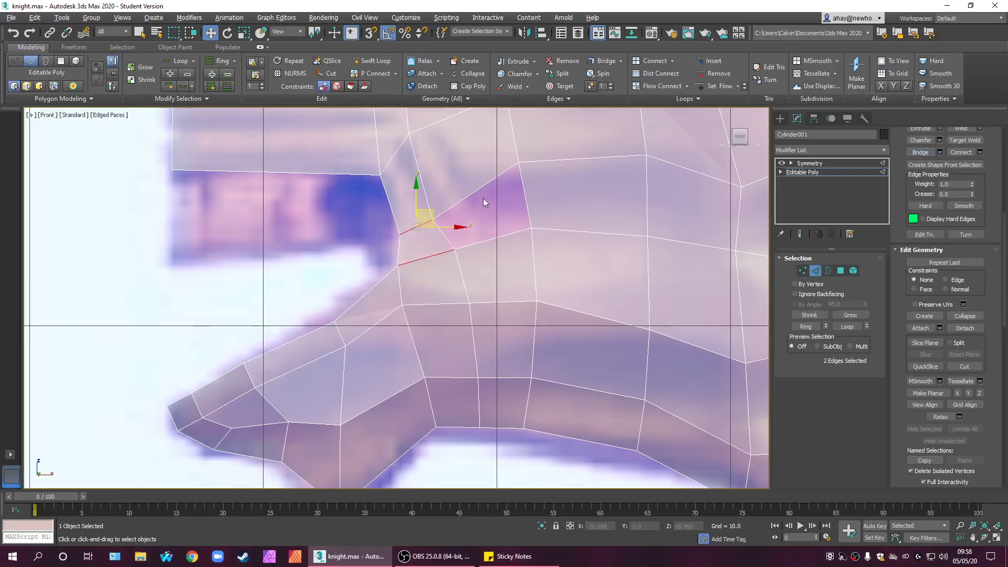
left_click_drag(492, 222, 493, 248)
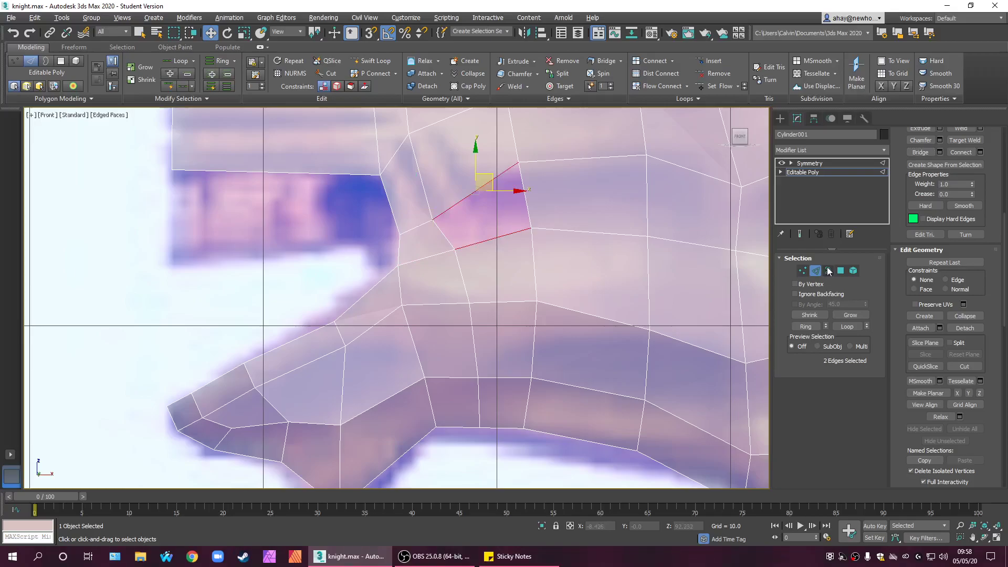
left_click(931, 153)
left_click(576, 231)
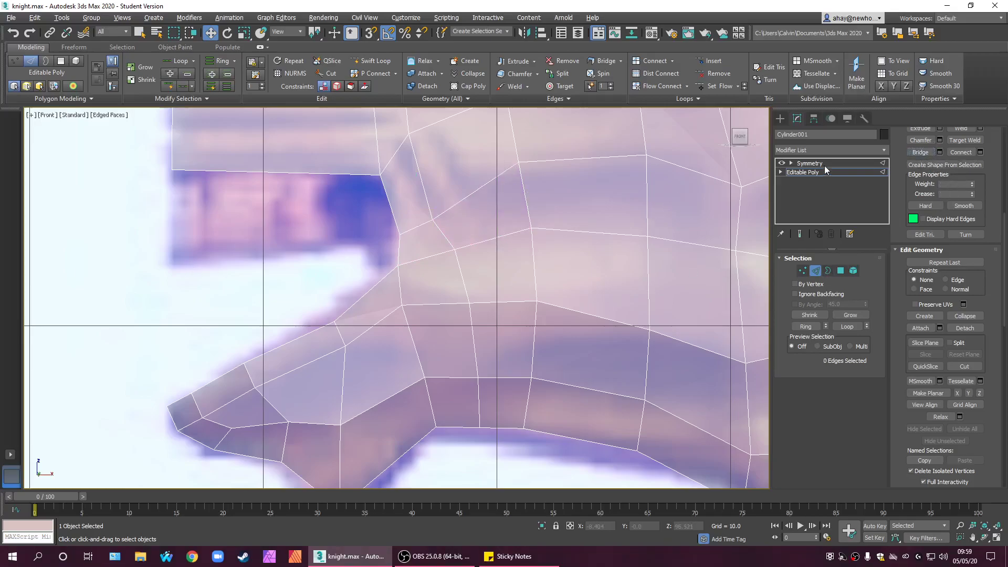
- Turn on NURMS subdivision for the base editable poly with 2 display iterations and view it in perspective
left_click(803, 172)
scroll(487, 355, "down", 5)
key("alt+w")
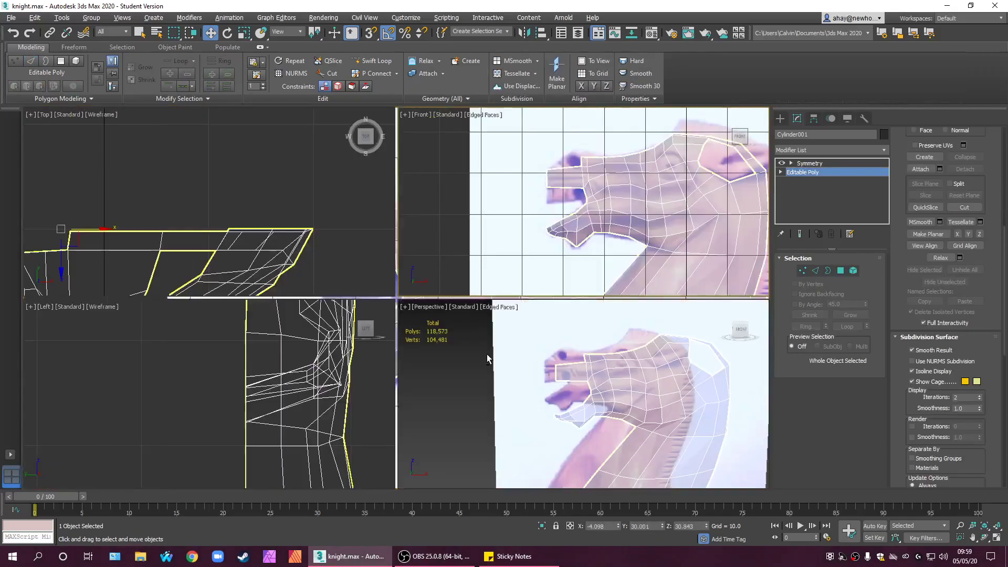
middle_click_drag(598, 433, 544, 429, "alt")
left_click(946, 361)
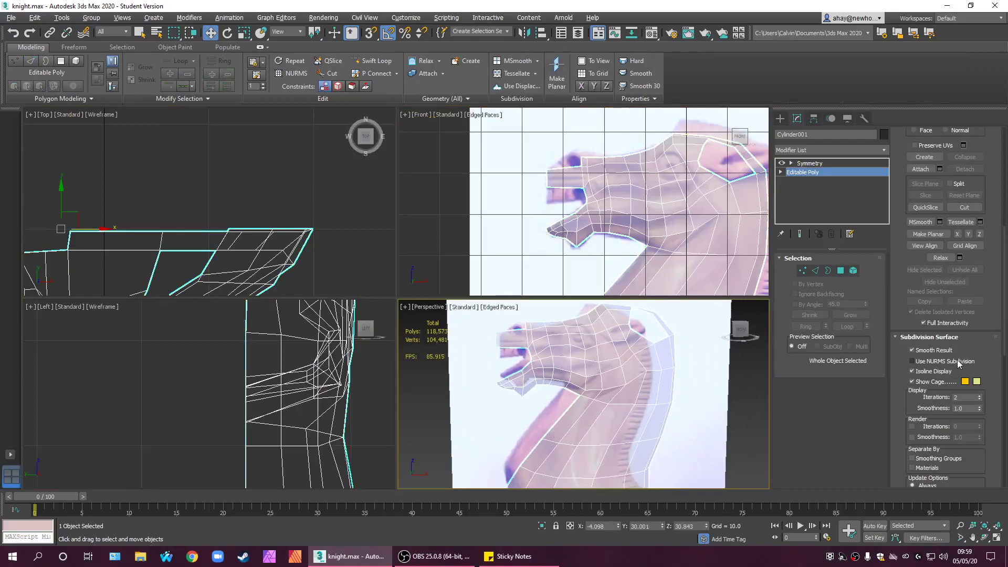
middle_click_drag(669, 449, 614, 431, "alt")
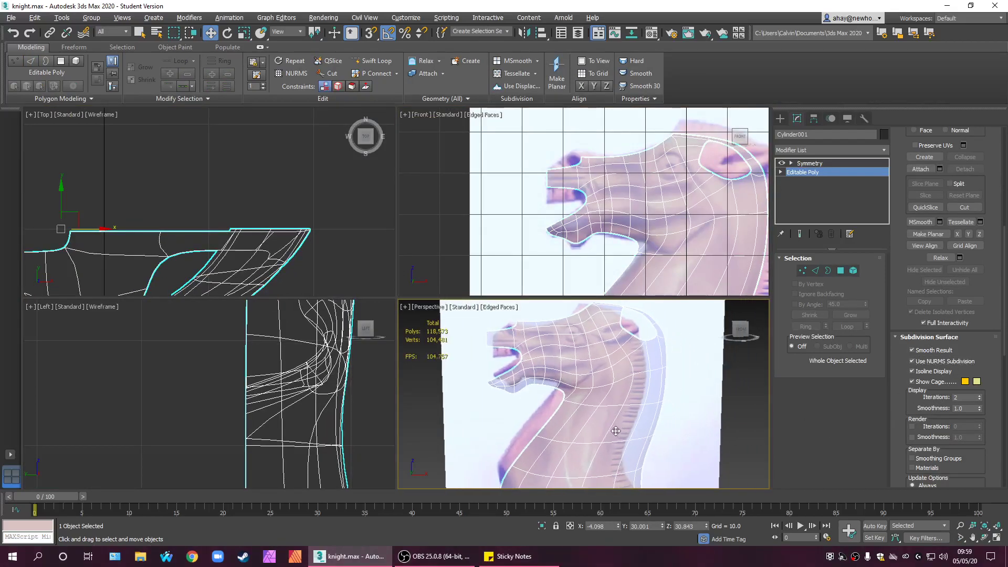
key("ctrl+q")
key("alt+w")
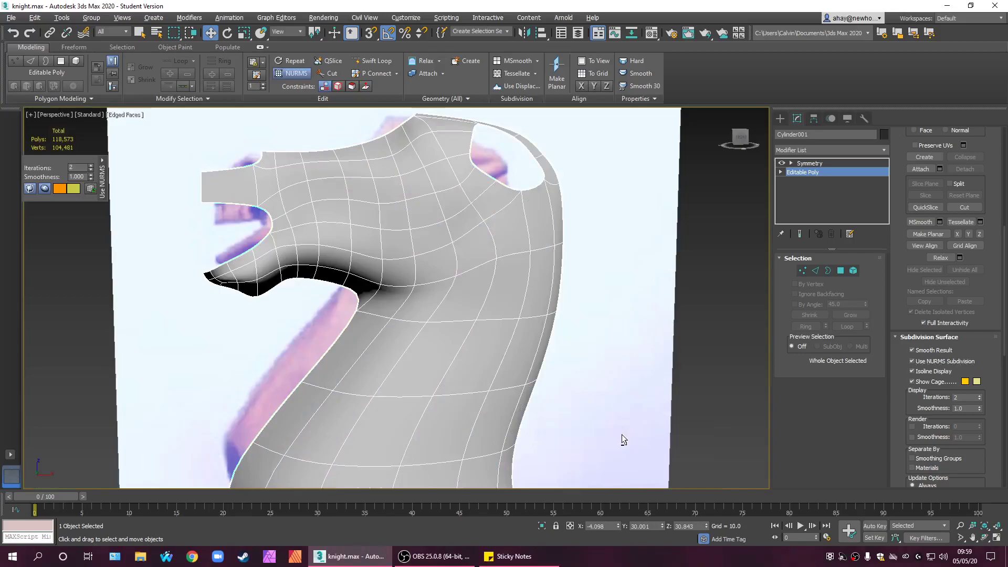
- Examine the smoothed, mirrored knight and the seam between its halves from the side, back and front
left_click(627, 374)
scroll(625, 382, "down", 3)
middle_click_drag(628, 386, 582, 409, "alt")
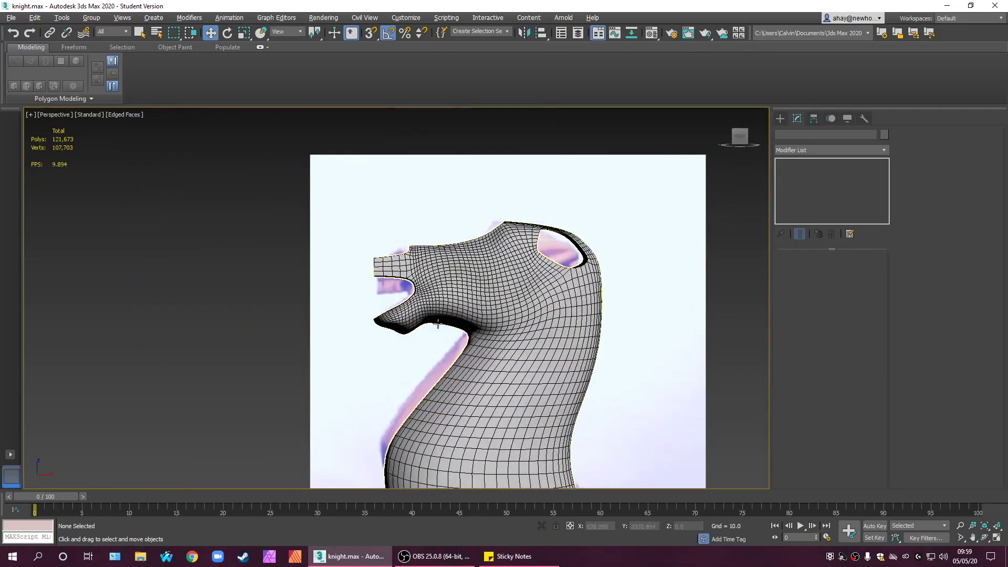
middle_click_drag(438, 342, 344, 382, "alt")
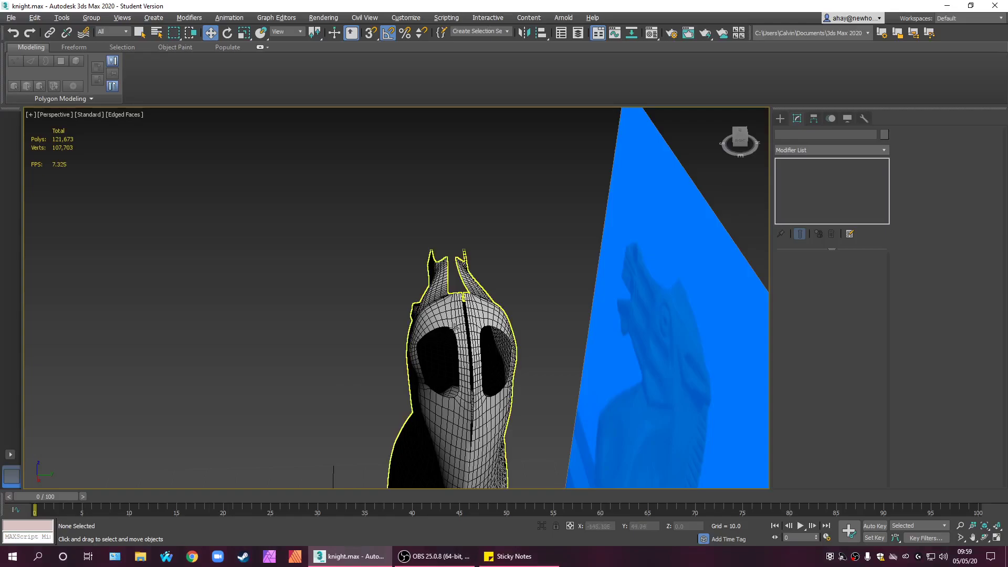
key("alt+w")
middle_click_drag(610, 289, 495, 237)
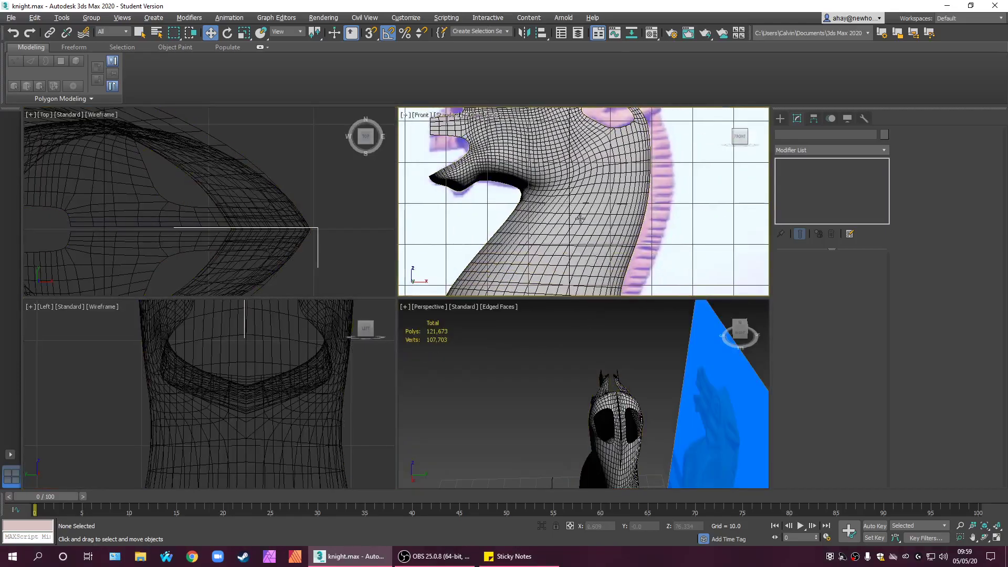
left_click(609, 237)
middle_click_drag(666, 263, 654, 249)
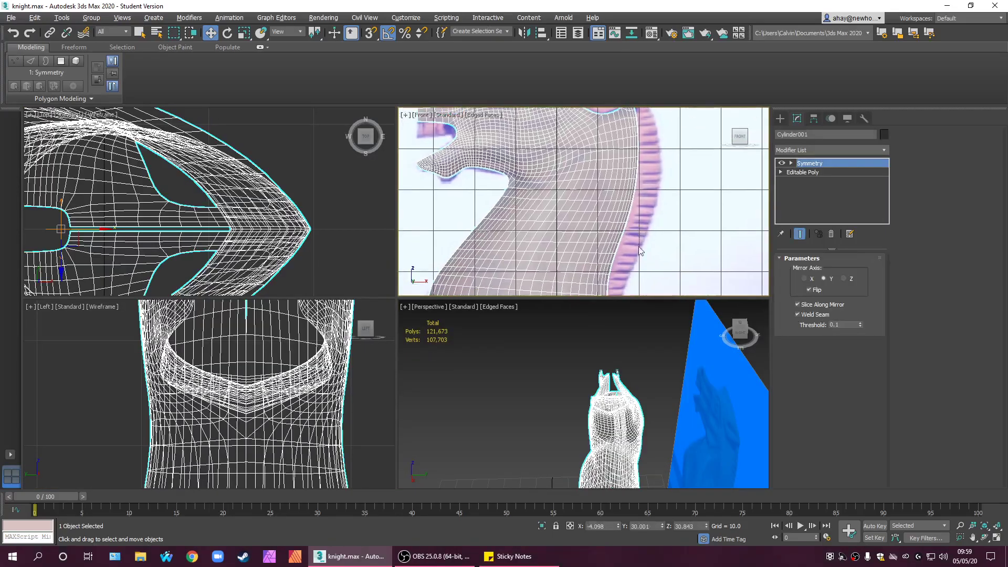
middle_click(633, 448)
- Turn off NURMS subdivision for the base editable poly
left_click(833, 174)
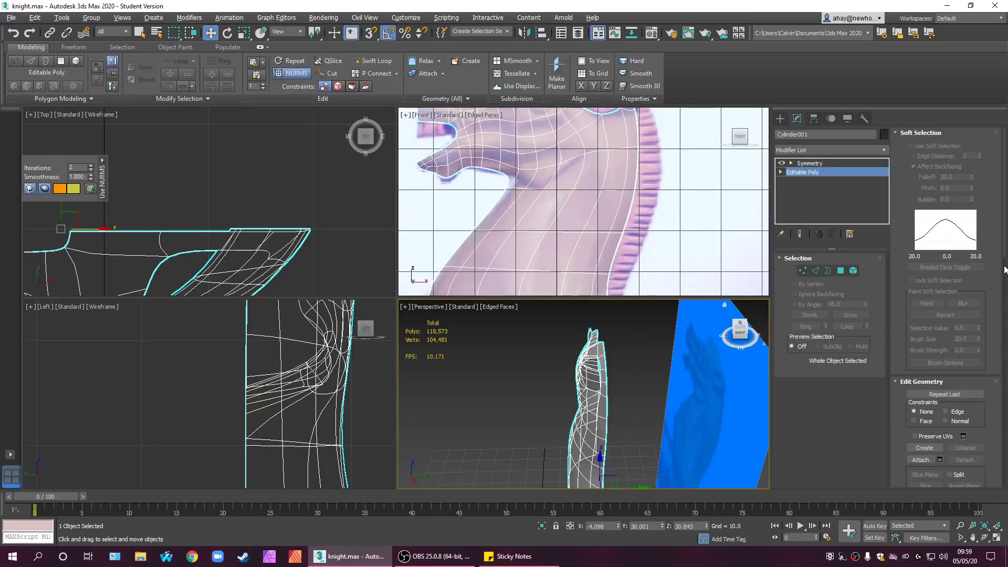
left_click_drag(1002, 233, 1001, 350)
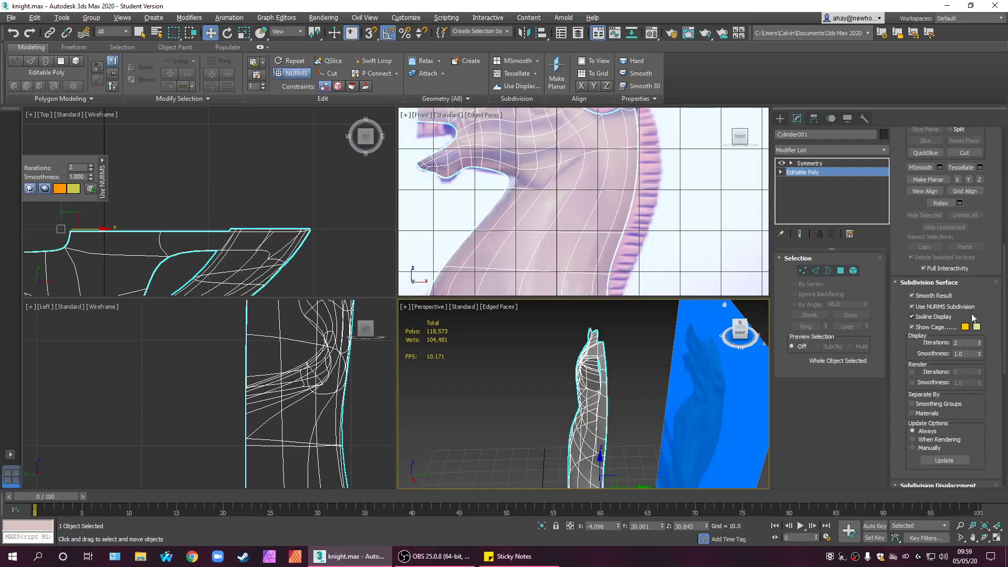
scroll(616, 228, "down", 2)
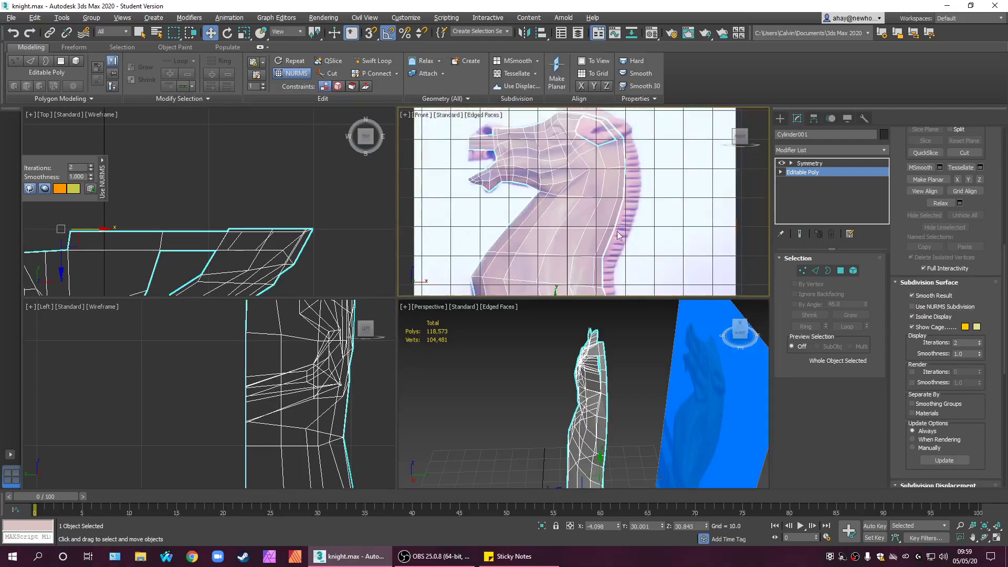
- Examine the unsmoothed half mesh and its open seam side in the perspective and Top views
scroll(620, 398, "up", 1)
key("alt+w")
scroll(578, 373, "up", 2)
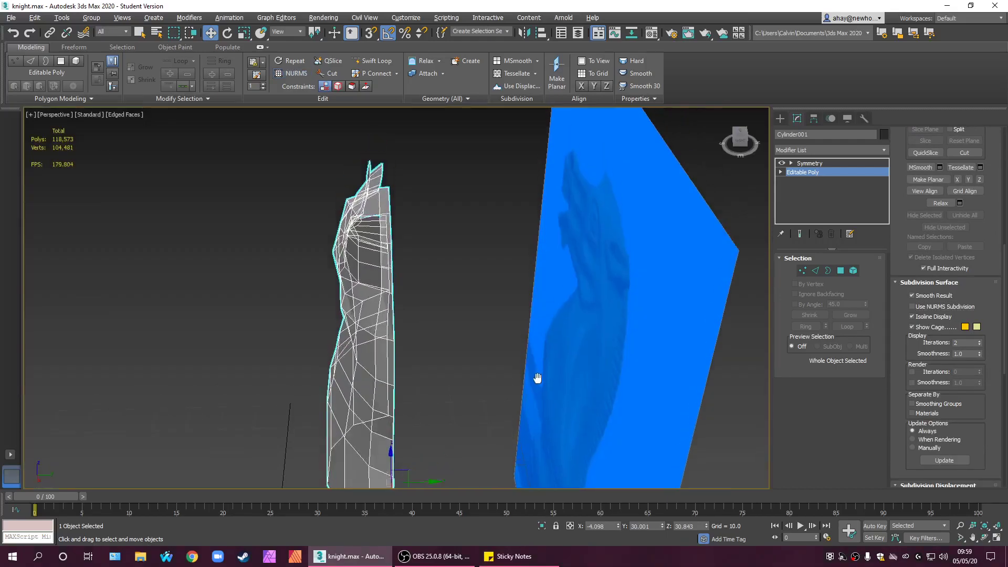
scroll(445, 377, "up", 1)
scroll(448, 377, "down", 2)
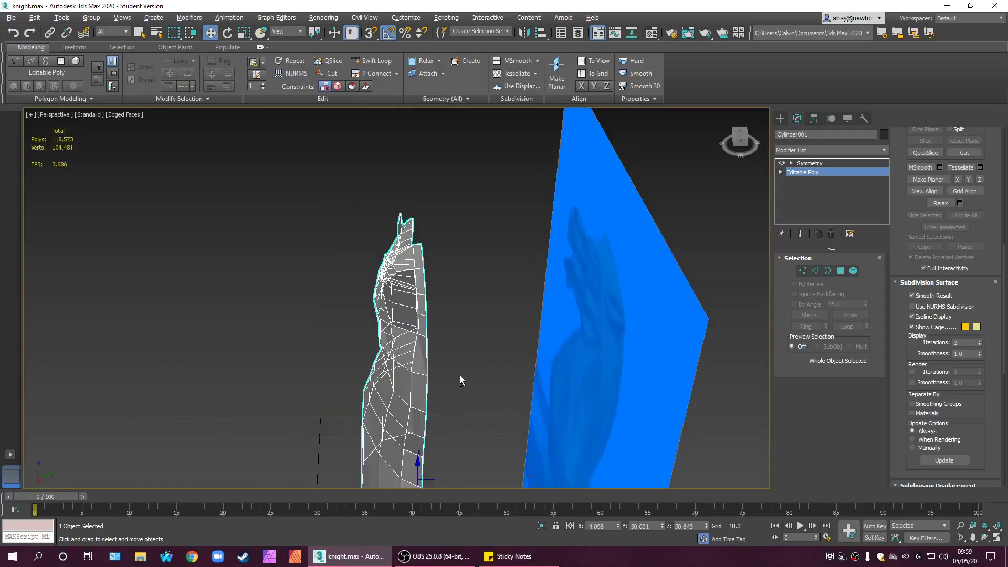
key("alt+w")
middle_click_drag(280, 243, 370, 203)
scroll(255, 235, "up", 2)
scroll(368, 204, "down", 2)
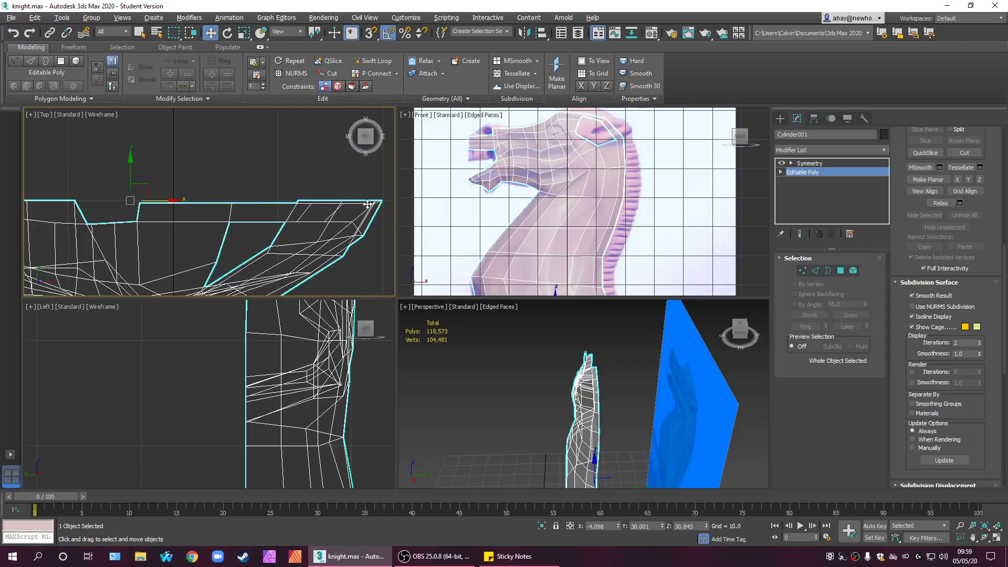
scroll(321, 232, "down", 1)
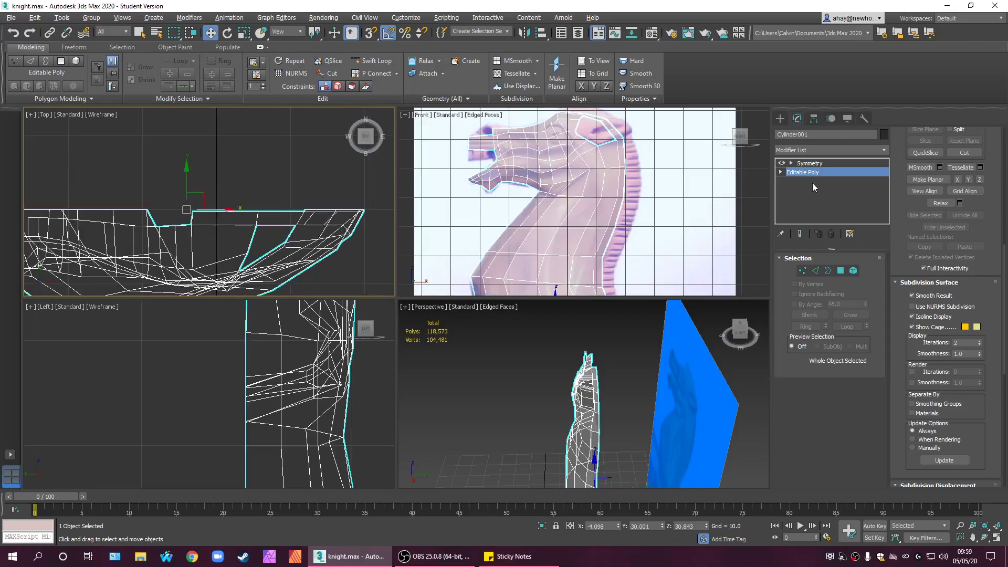
- Select vertices along the seam in the Top view to check their Y coordinates and the mesh's offset from the world origin
key("1")
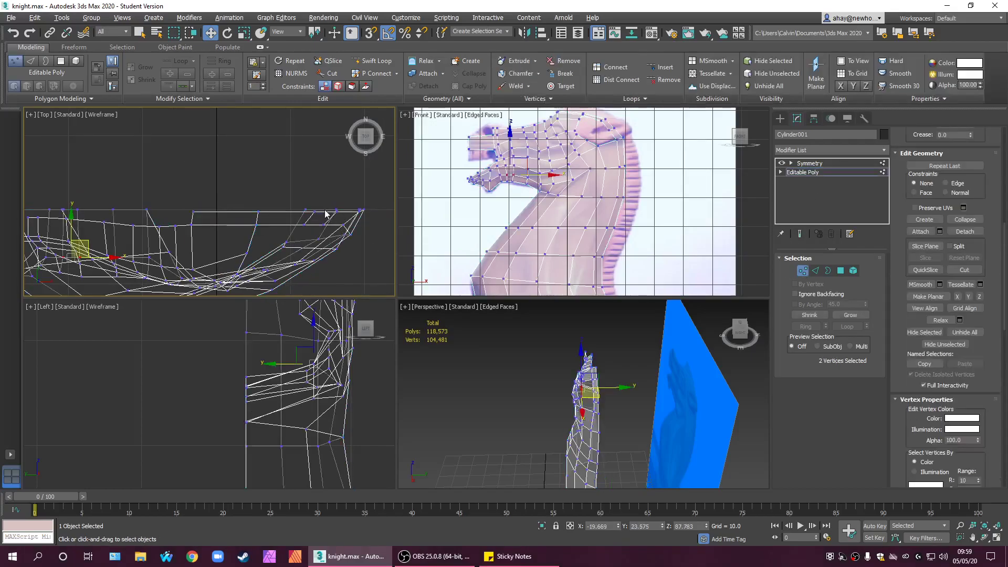
middle_click_drag(305, 200, 233, 196)
left_click(234, 189)
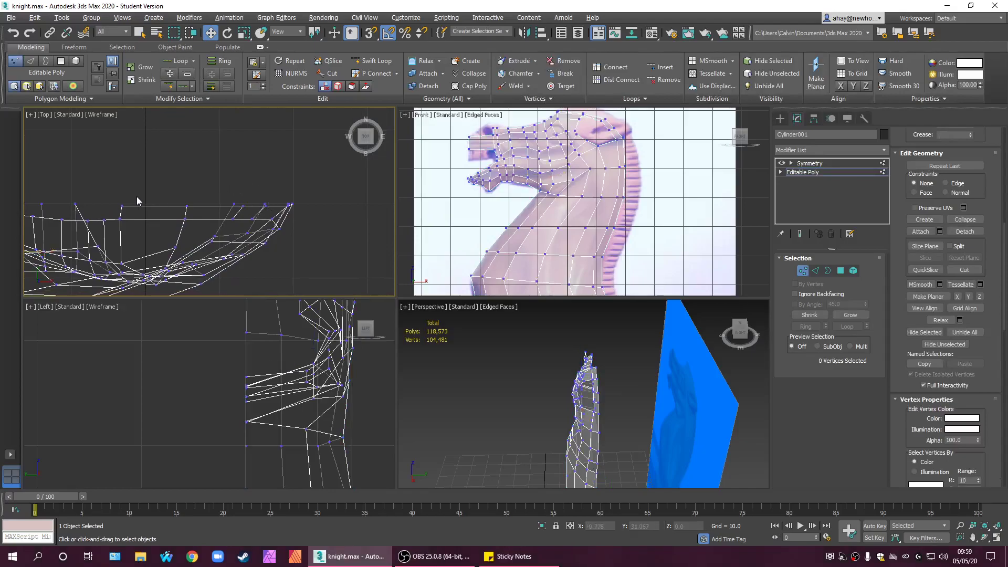
left_click_drag(206, 212, 206, 213)
middle_click_drag(577, 430, 606, 411, "alt")
middle_click_drag(253, 223, 240, 209)
scroll(205, 177, "up", 3)
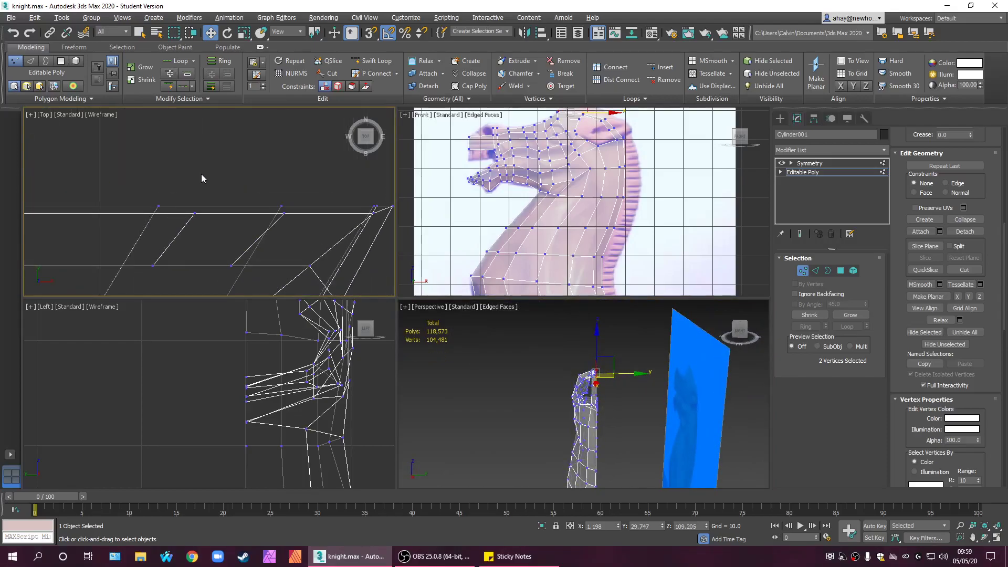
left_click_drag(235, 211, 236, 212)
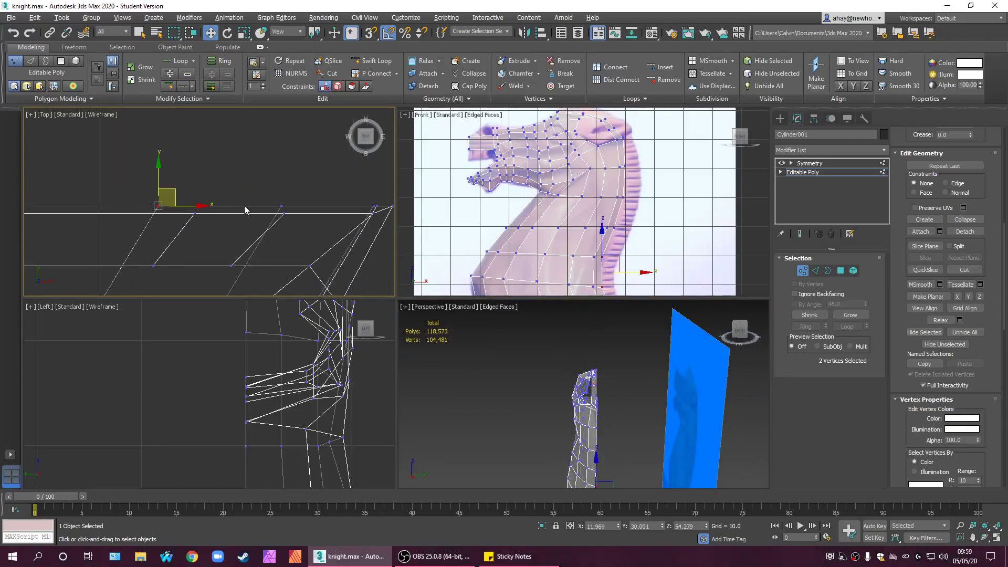
scroll(251, 212, "down", 8)
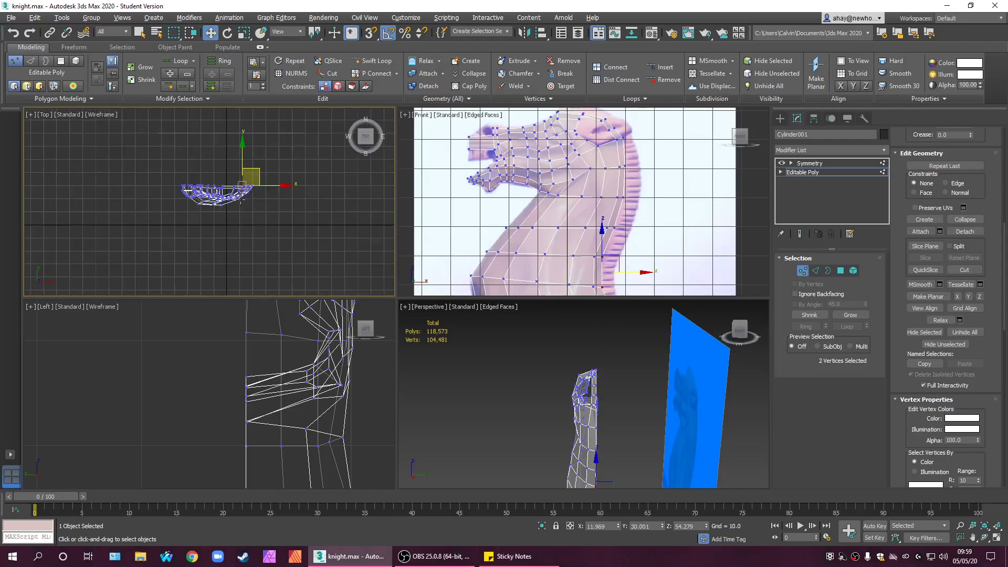
scroll(232, 179, "up", 6)
scroll(315, 254, "down", 6)
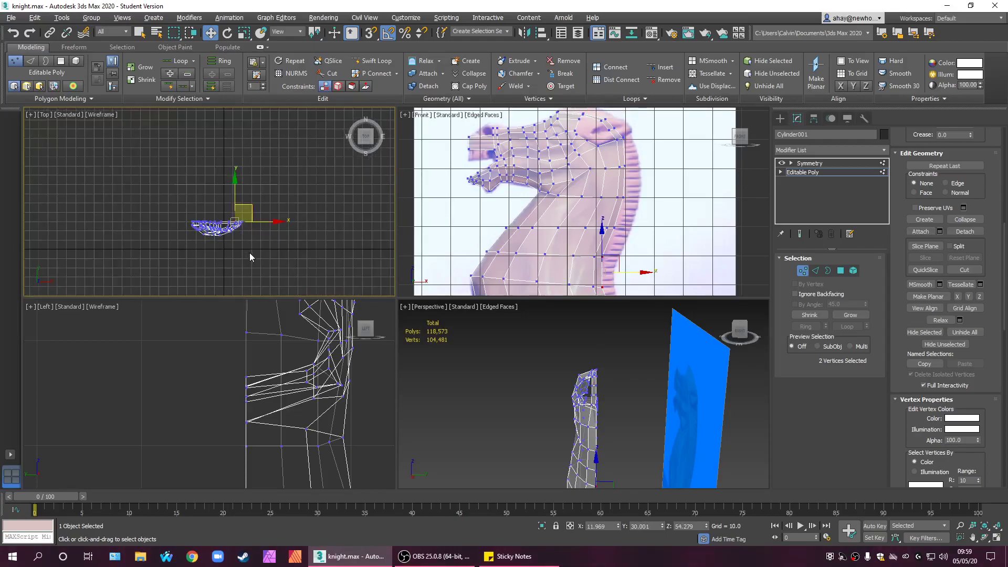
scroll(249, 254, "up", 4)
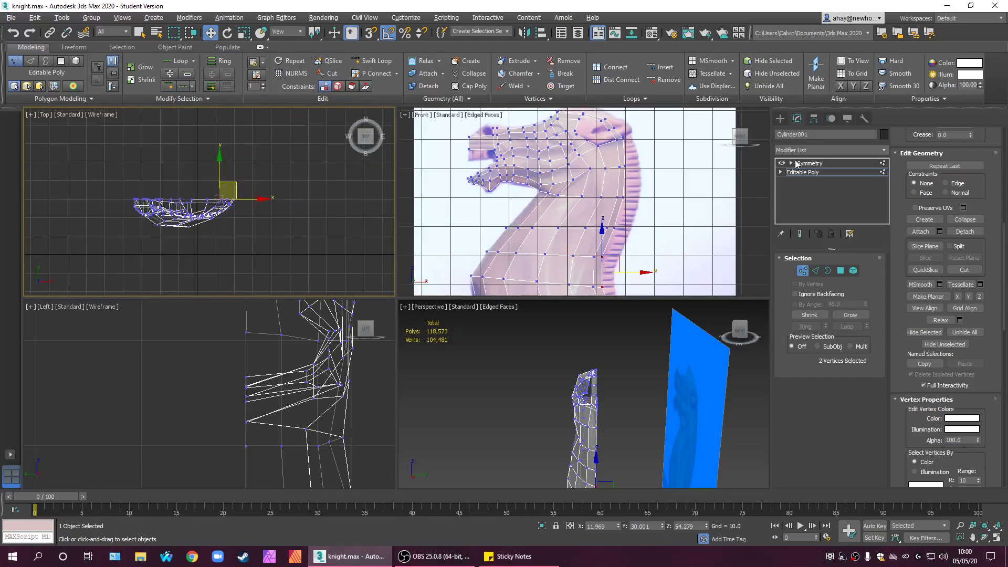
- Move the whole knight object onto the world centre line by setting its Y position to 0
left_click(781, 118)
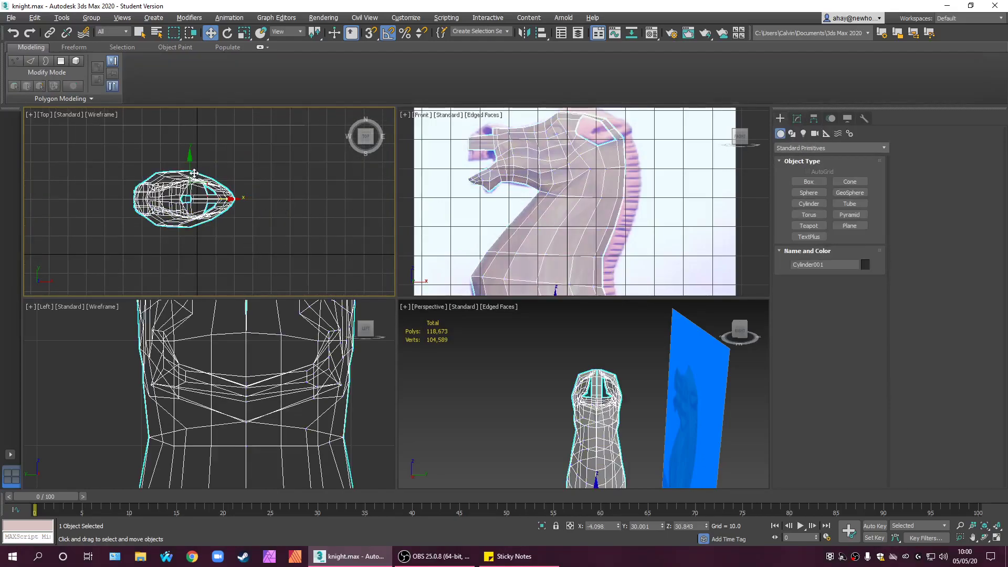
left_click_drag(191, 170, 189, 227)
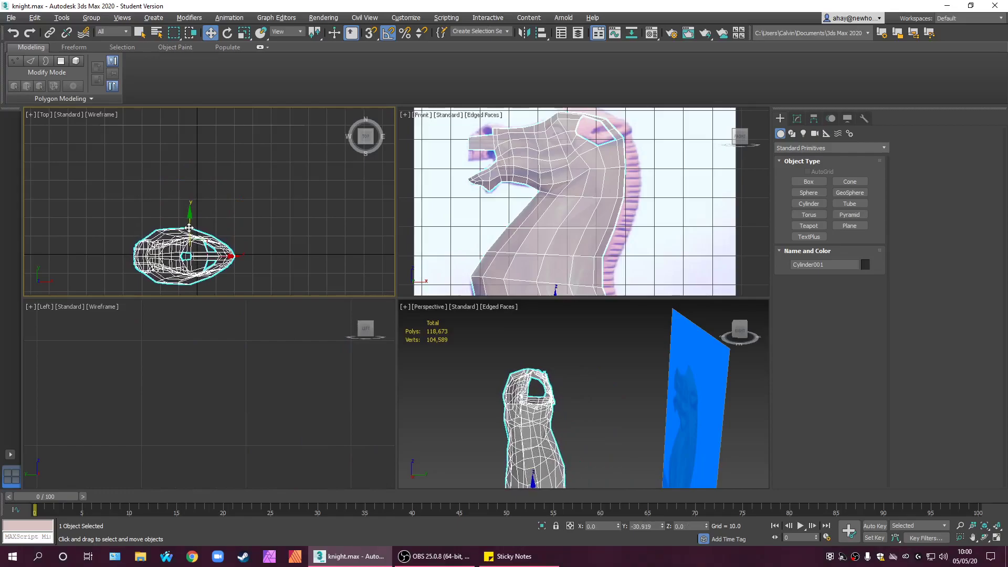
right_click(663, 526)
middle_click_drag(257, 221, 249, 168)
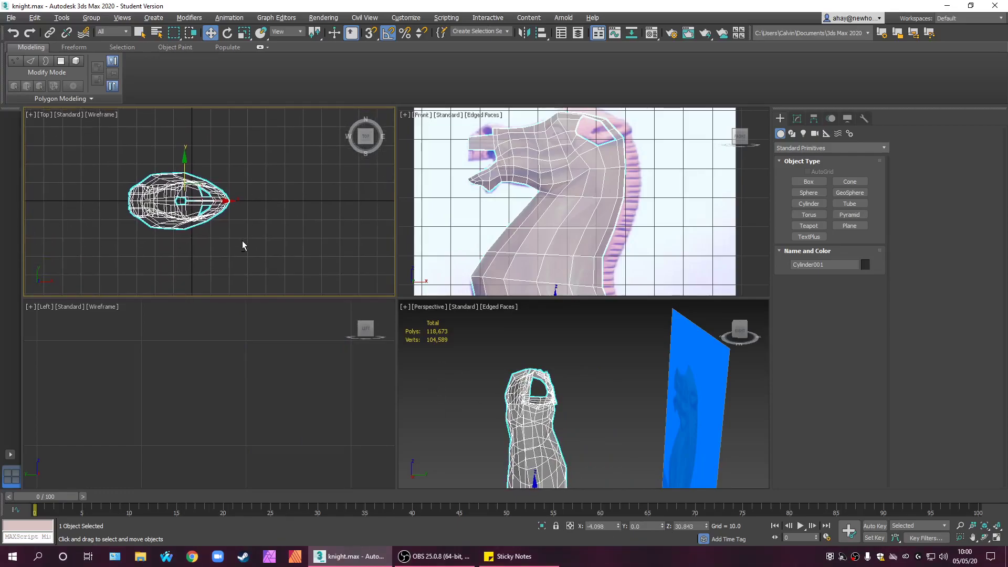
- Check the Y position of seam vertices on the base editable poly in the Top view against the world centre line
key("alt+w")
scroll(433, 310, "up", 5)
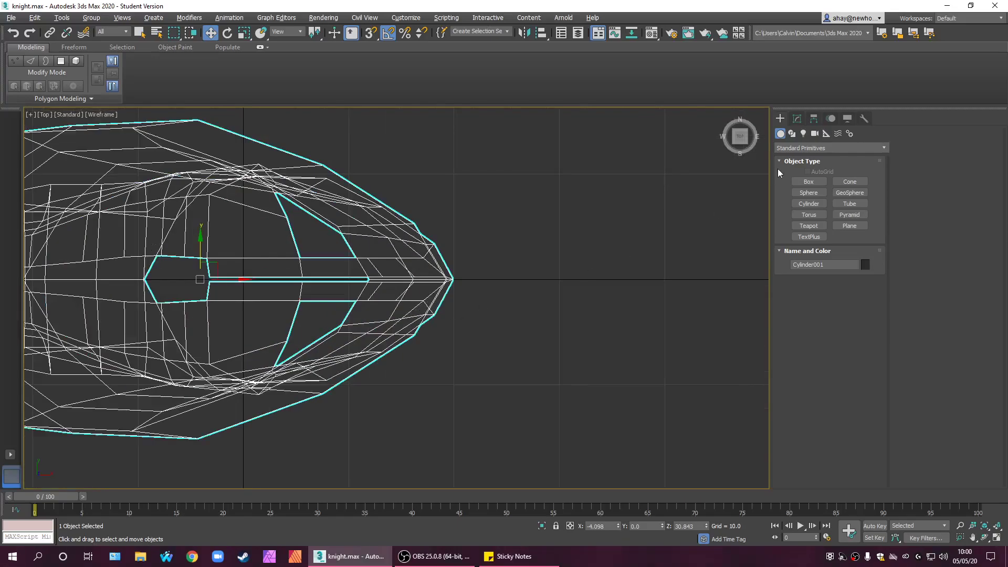
left_click(796, 118)
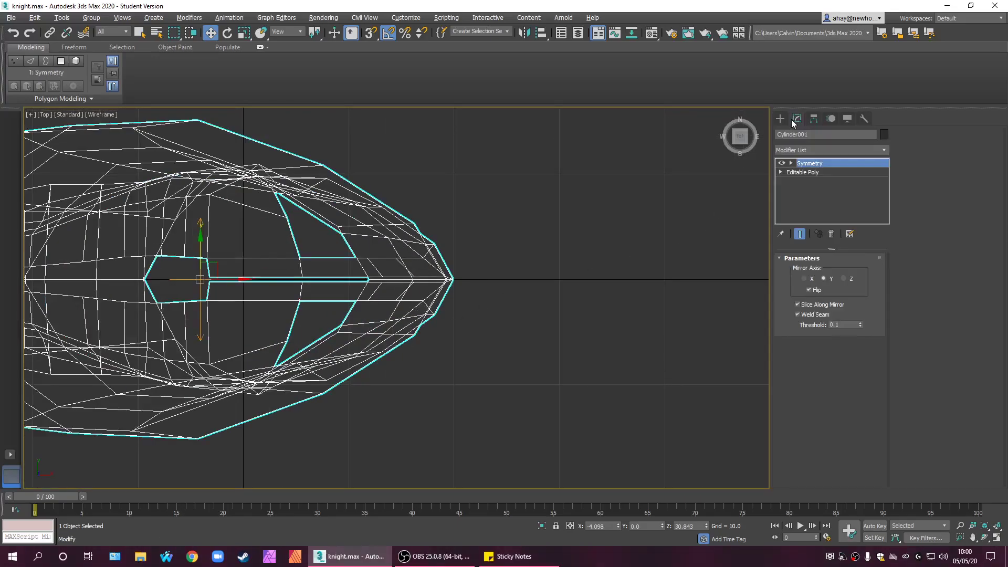
left_click(800, 175)
left_click(812, 174)
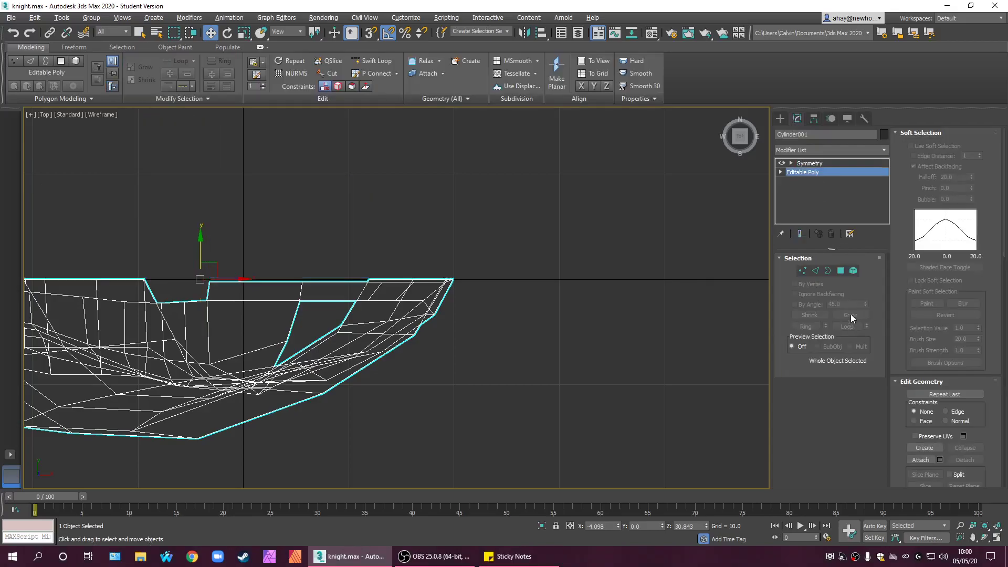
left_click(802, 270)
scroll(484, 323, "up", 5)
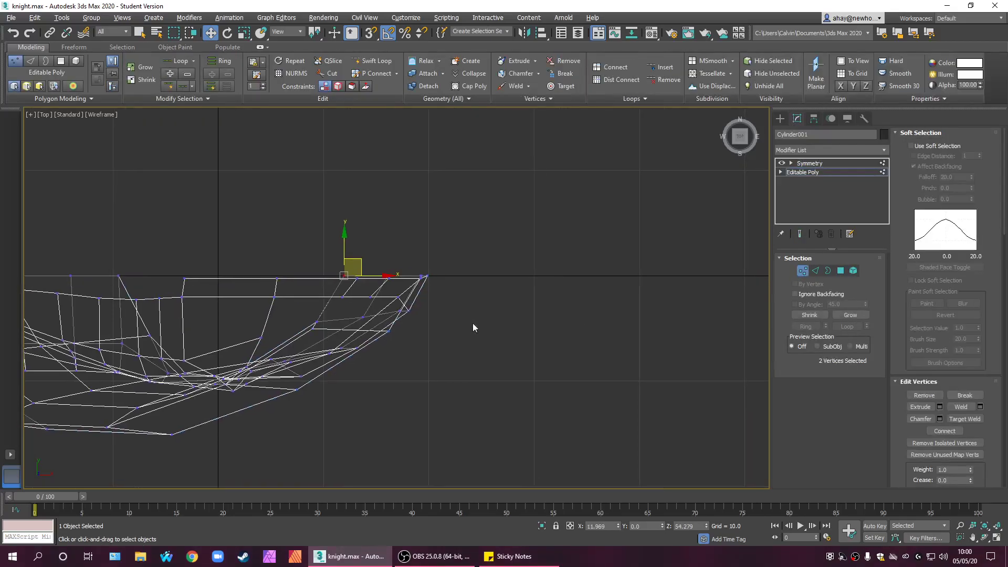
scroll(406, 269, "up", 3)
left_click(111, 230)
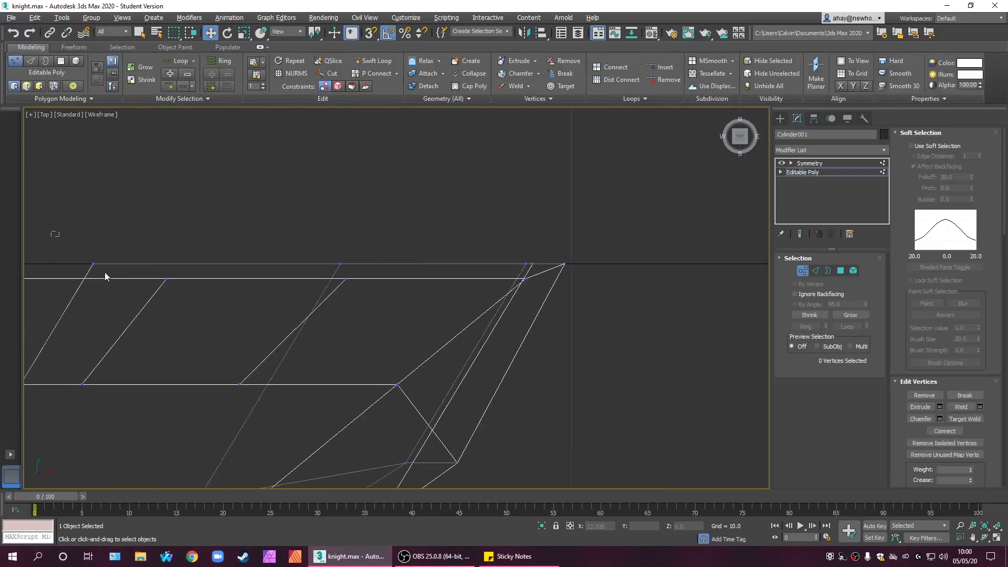
left_click_drag(130, 284, 140, 272)
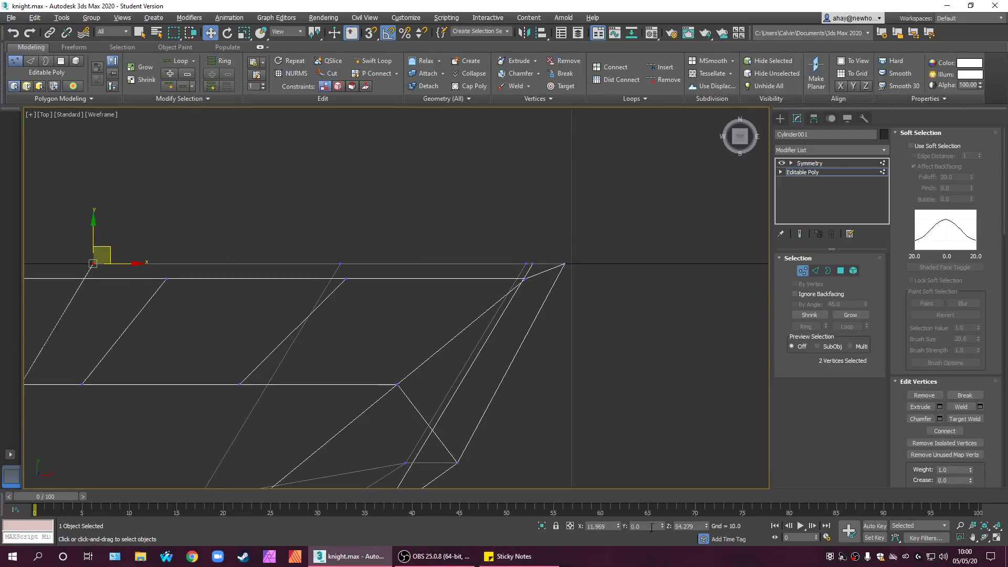
left_click(466, 193)
- Align the five off-centre vertices along the crest strip above the eye opening with the centre line by setting their Y position to 0
middle_click_drag(469, 210, 522, 218)
scroll(522, 219, "down", 2)
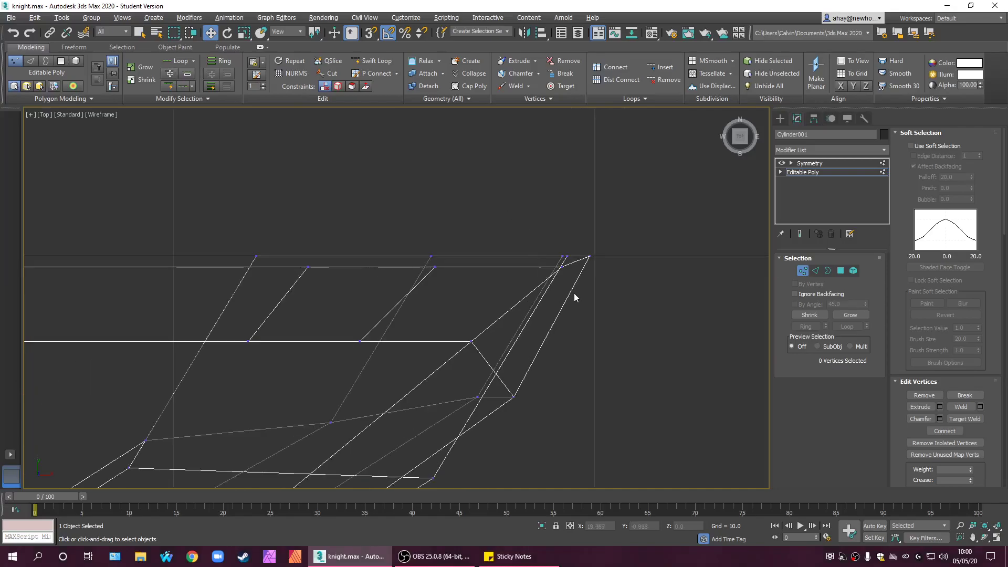
left_click(561, 267)
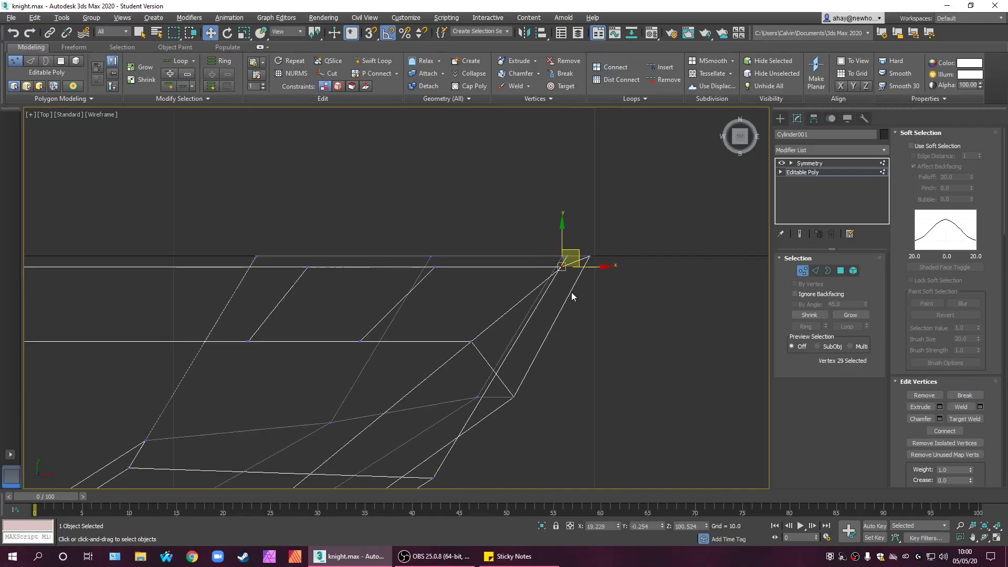
left_click(432, 267, "ctrl")
left_click(308, 266, "ctrl")
middle_click_drag(309, 267, 421, 254)
scroll(514, 278, "down", 2)
left_click(469, 262, "ctrl")
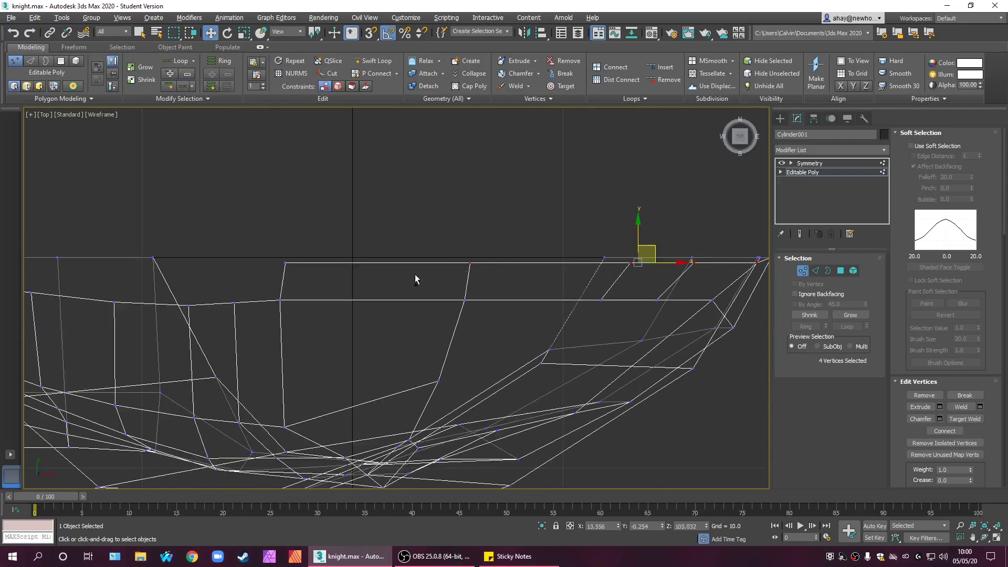
left_click_drag(308, 280, 309, 279, "ctrl")
scroll(399, 275, "down", 3)
middle_click_drag(459, 288, 286, 288)
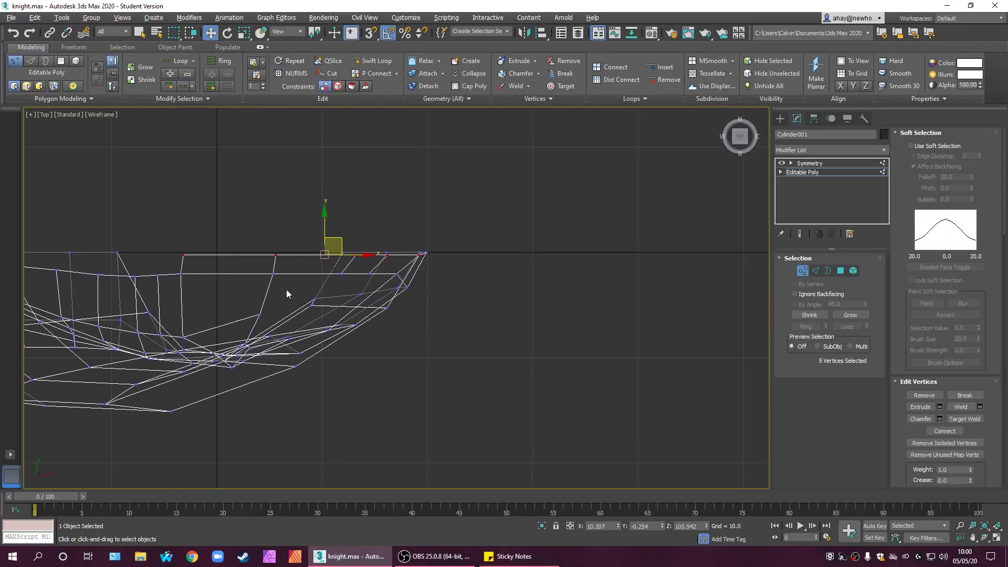
key("alt+w")
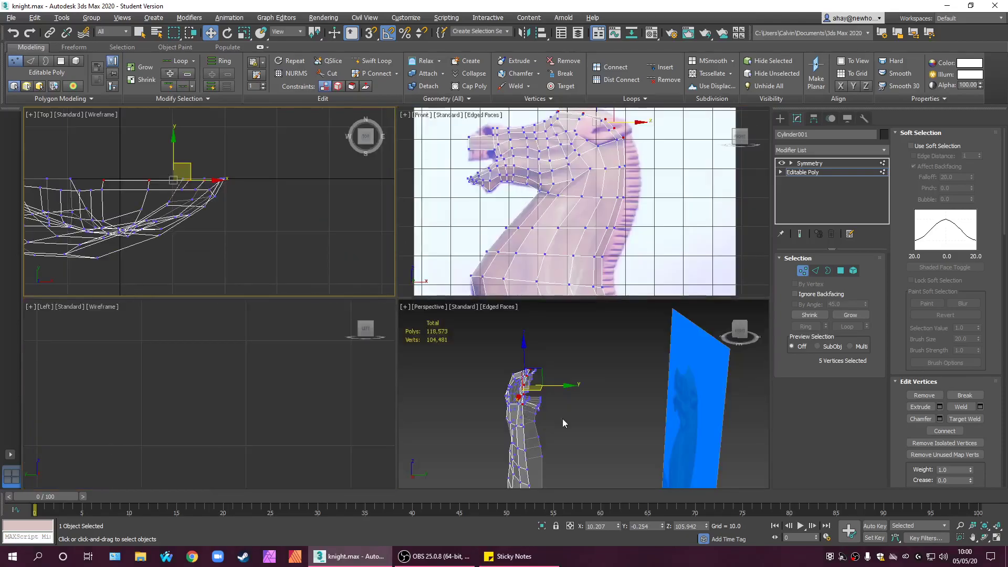
scroll(617, 229, "down", 2)
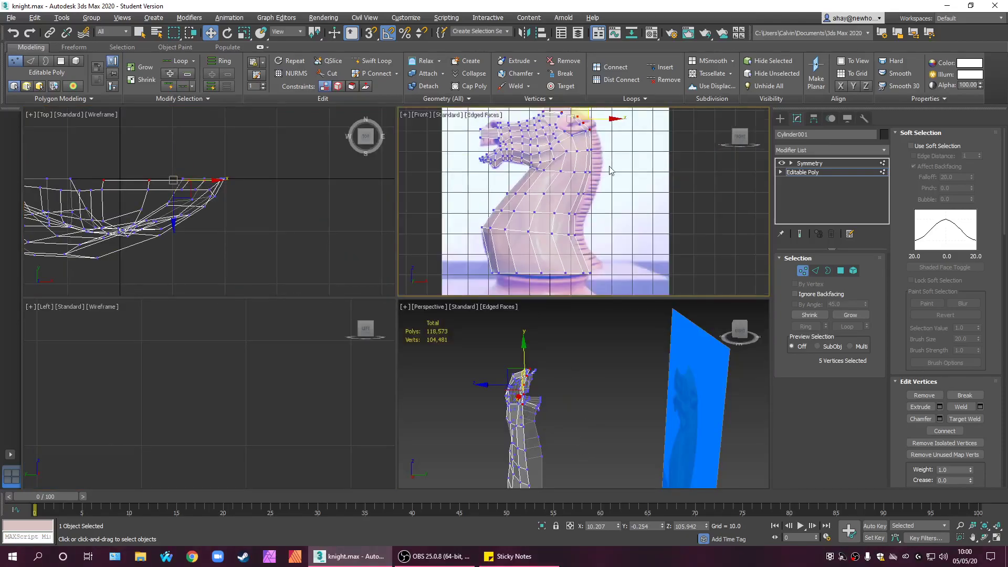
middle_click_drag(581, 194, 601, 235)
key("alt+w")
scroll(423, 284, "up", 6)
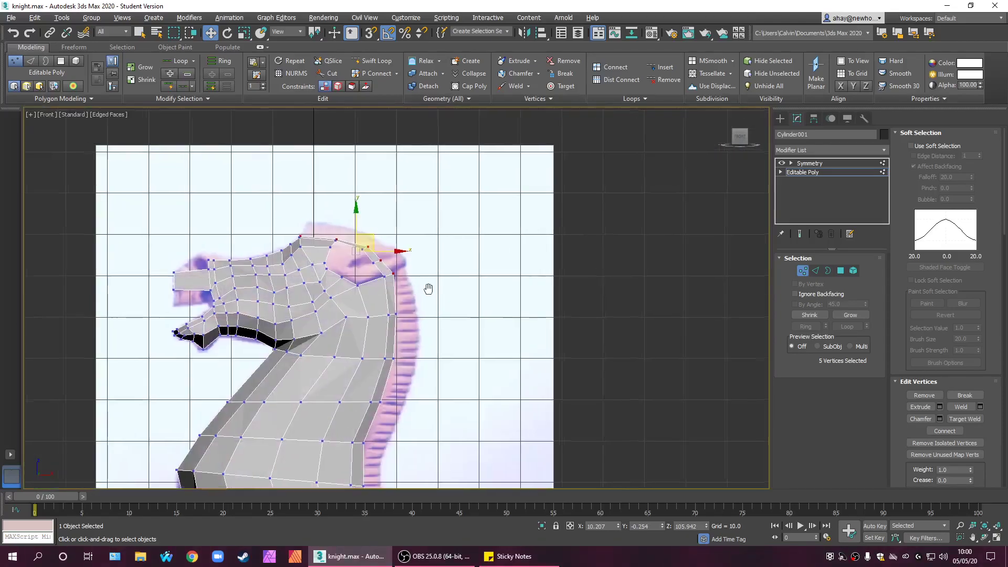
middle_click_drag(370, 279, 605, 346)
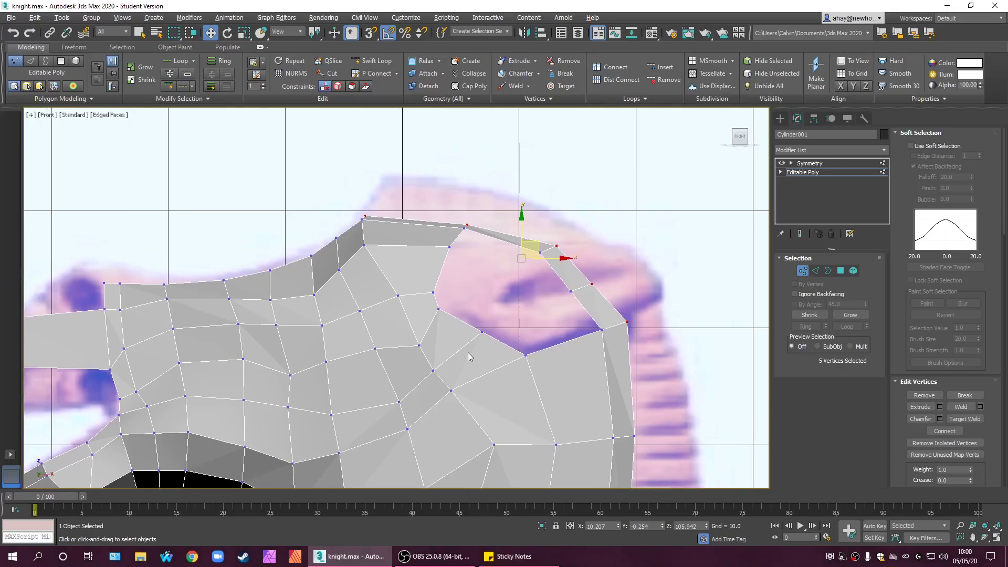
key("alt+w")
scroll(329, 243, "up", 2)
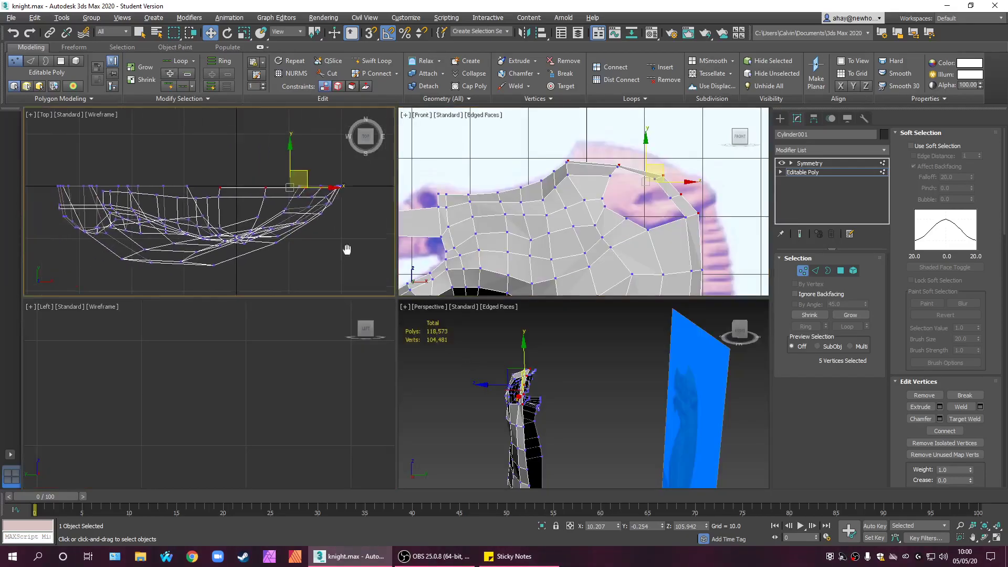
scroll(267, 212, "up", 2)
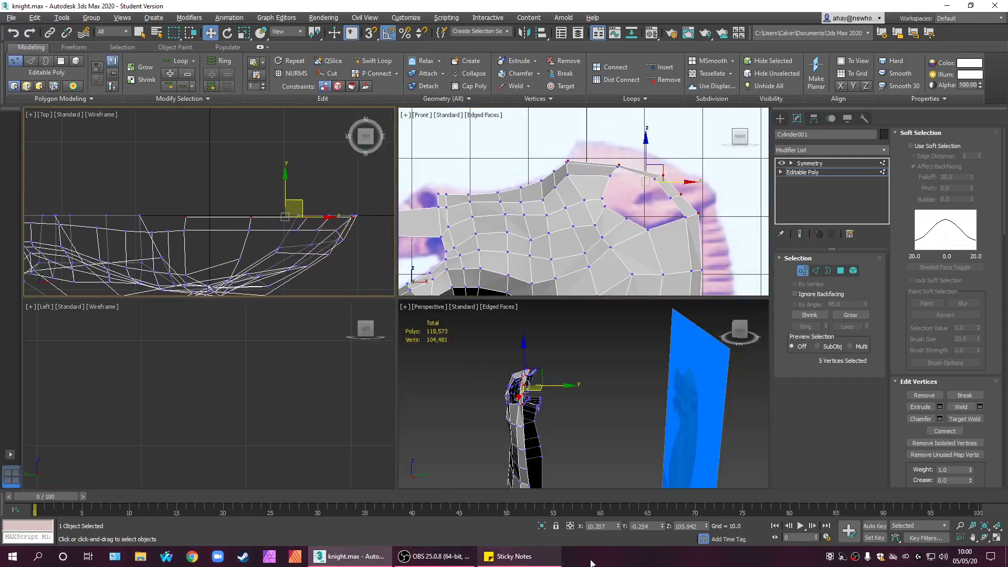
right_click(663, 529)
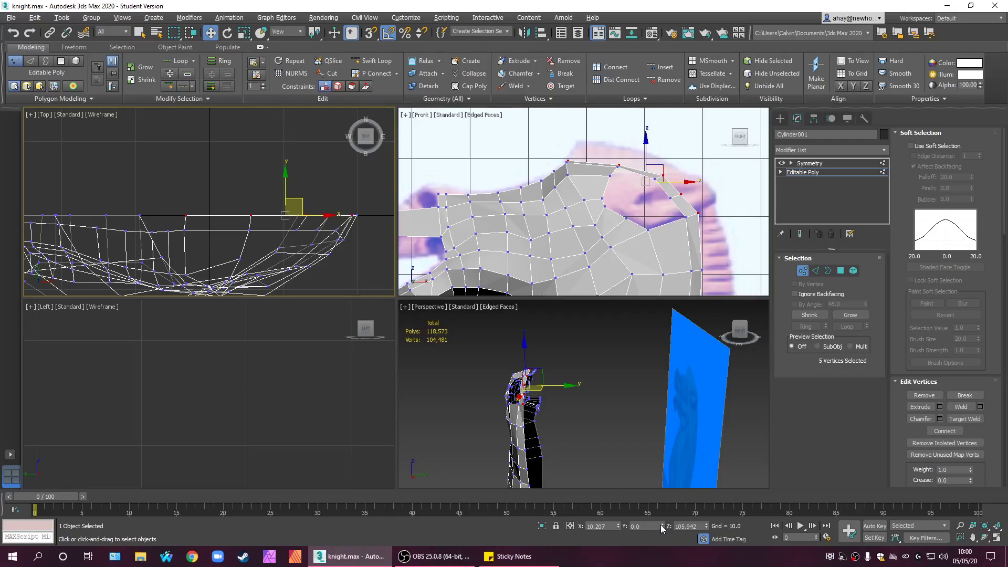
- Examine the mirrored head with the Symmetry modifier active, checking the welded crest seam and the gap along the forehead
left_click(867, 164)
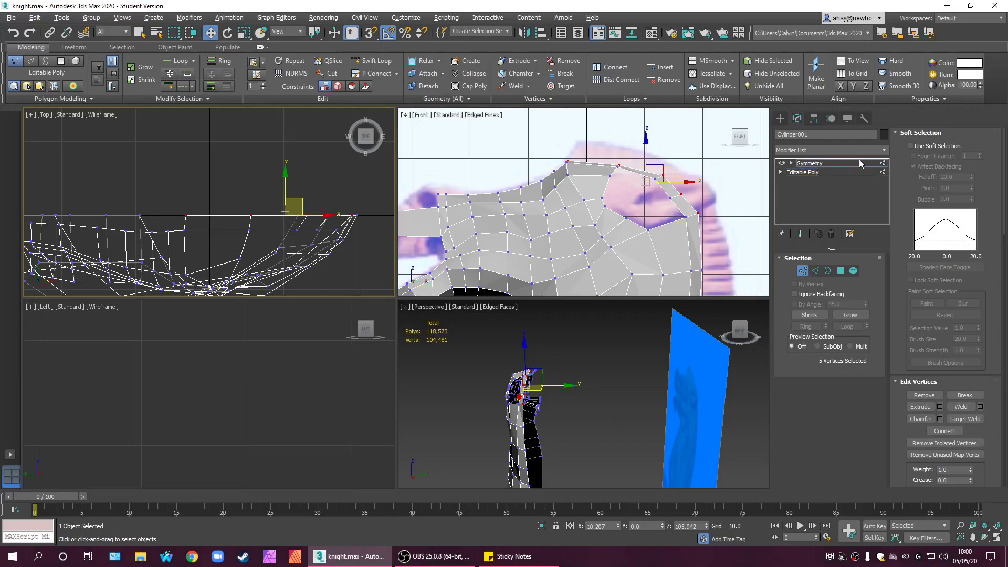
middle_click_drag(624, 430, 456, 369, "alt")
middle_click_drag(596, 269, 630, 255)
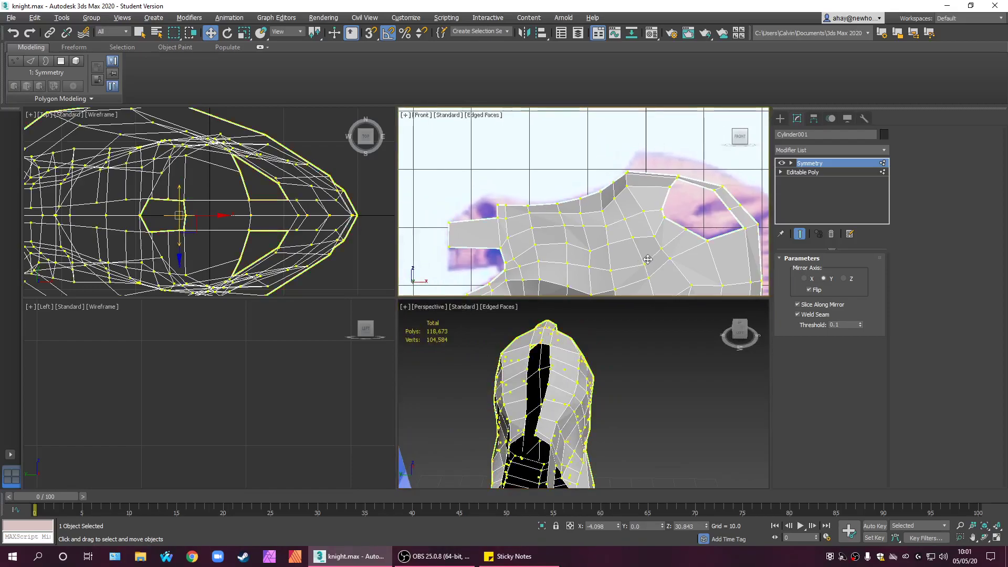
key("alt+w")
middle_click_drag(503, 269, 592, 244)
key("alt+w")
scroll(553, 346, "up", 4)
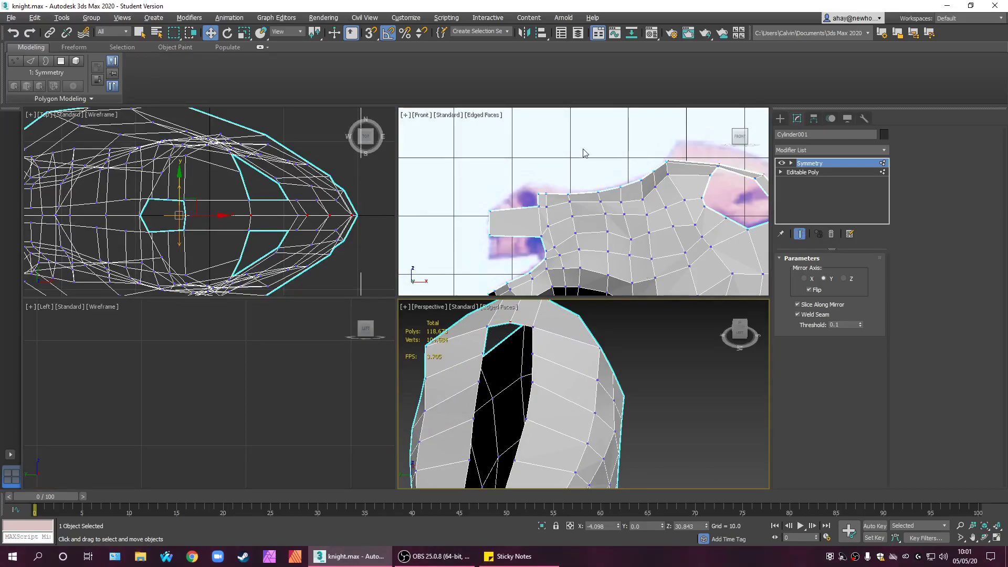
key("alt+w")
middle_click_drag(619, 236, 643, 245)
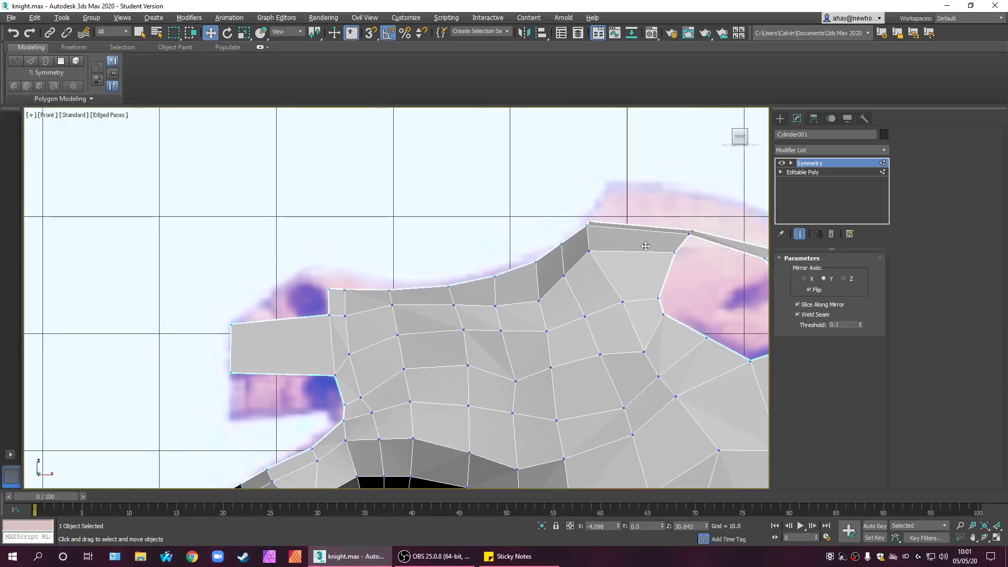
- Turn on NURMS subdivision for the base editable poly and switch off Isoline Display
left_click(839, 172)
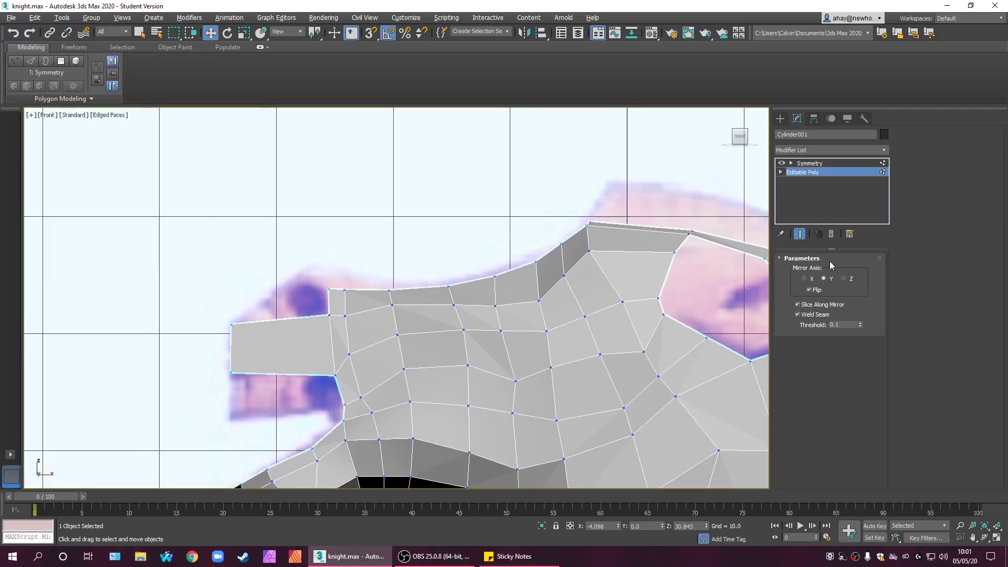
key("alt+w")
middle_click_drag(554, 417, 664, 426, "alt")
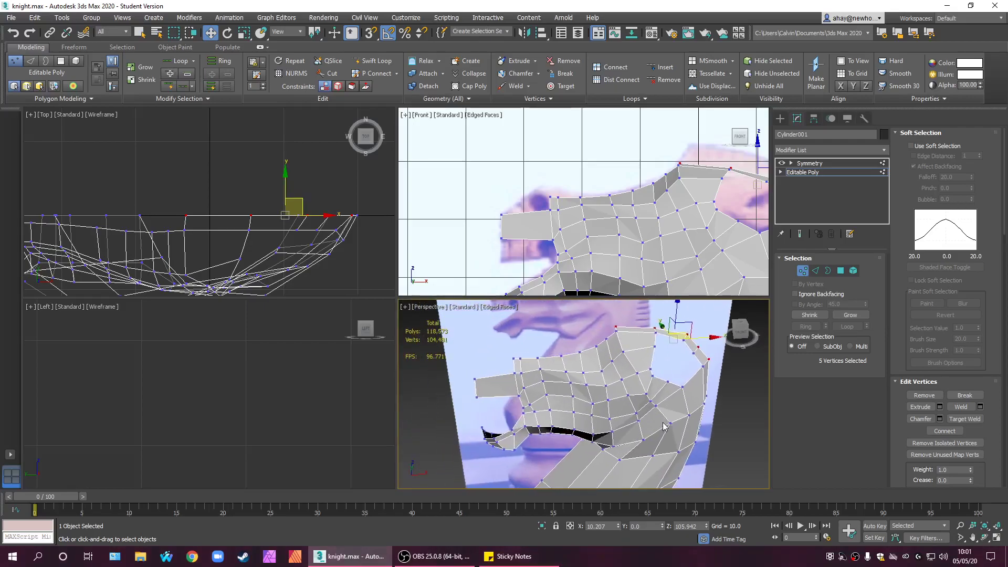
left_click(813, 173)
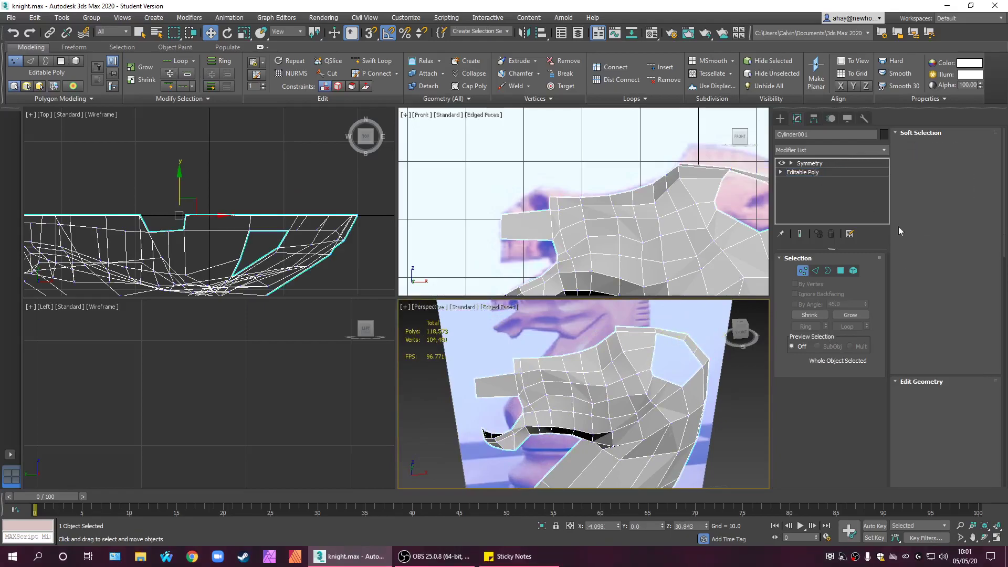
left_click_drag(1003, 215, 1003, 334)
left_click(940, 294)
middle_click_drag(699, 399, 644, 403, "alt")
left_click(933, 303)
left_click(933, 303)
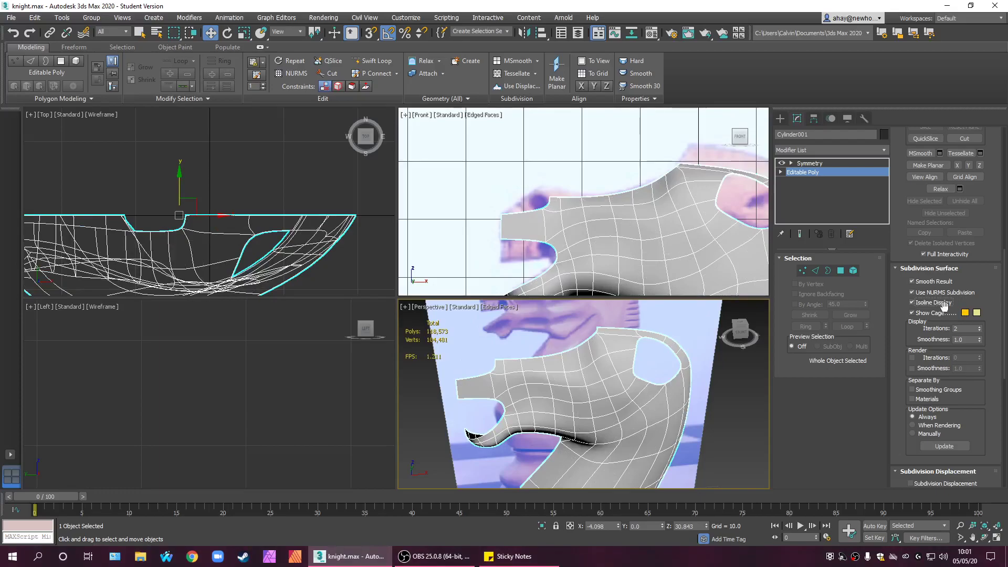
left_click(944, 304)
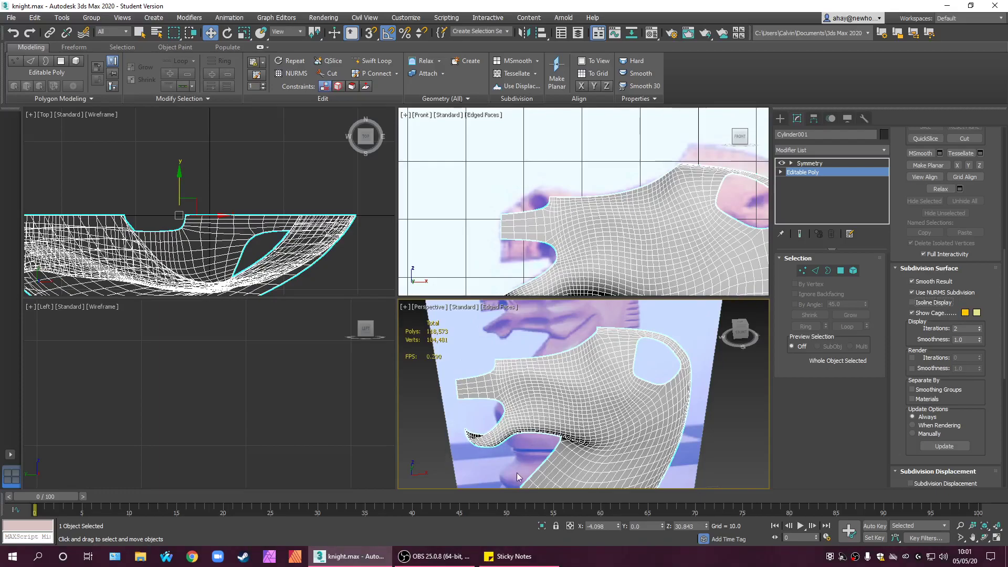
- Inspect the smoothed mesh around the head and eye opening, and turn NURMS subdivision off again
scroll(517, 472, "up", 1)
scroll(557, 452, "down", 5)
scroll(572, 389, "up", 8)
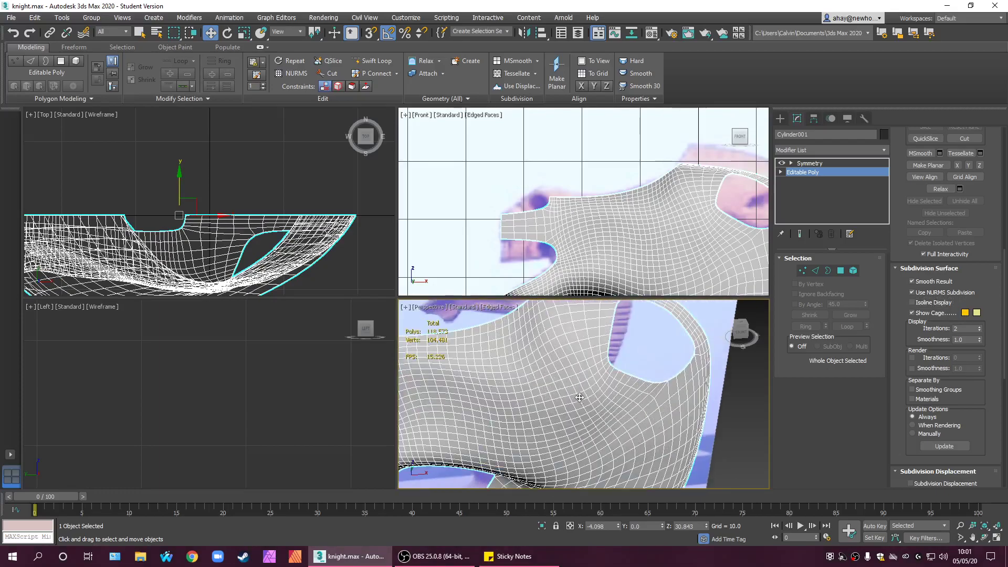
middle_click_drag(578, 395, 715, 467)
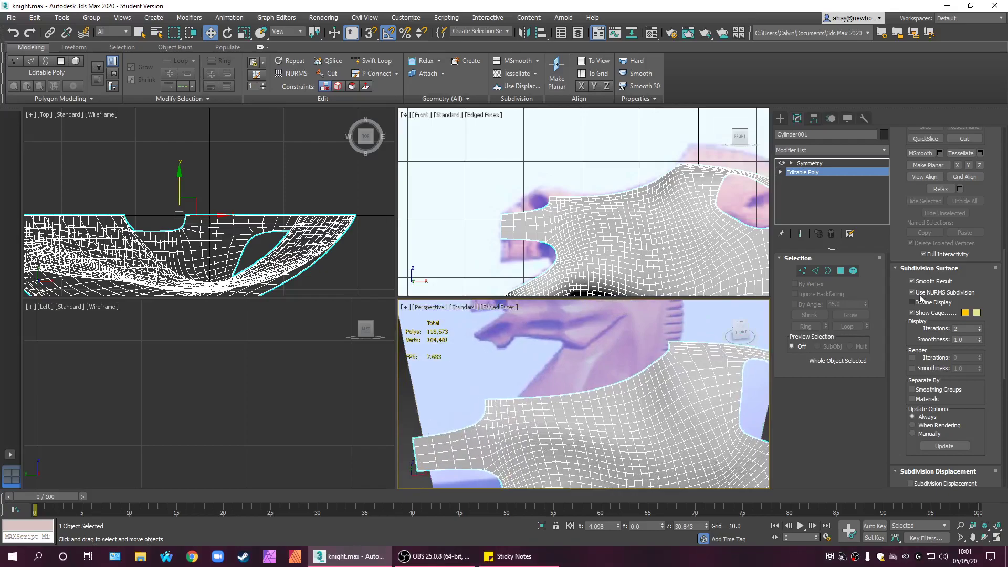
left_click(912, 293)
scroll(610, 374, "down", 2)
- Try to extrude the front edge of the crest strip down along the forehead in the Front view, and undo the attempt
left_click(660, 267)
key("alt+w")
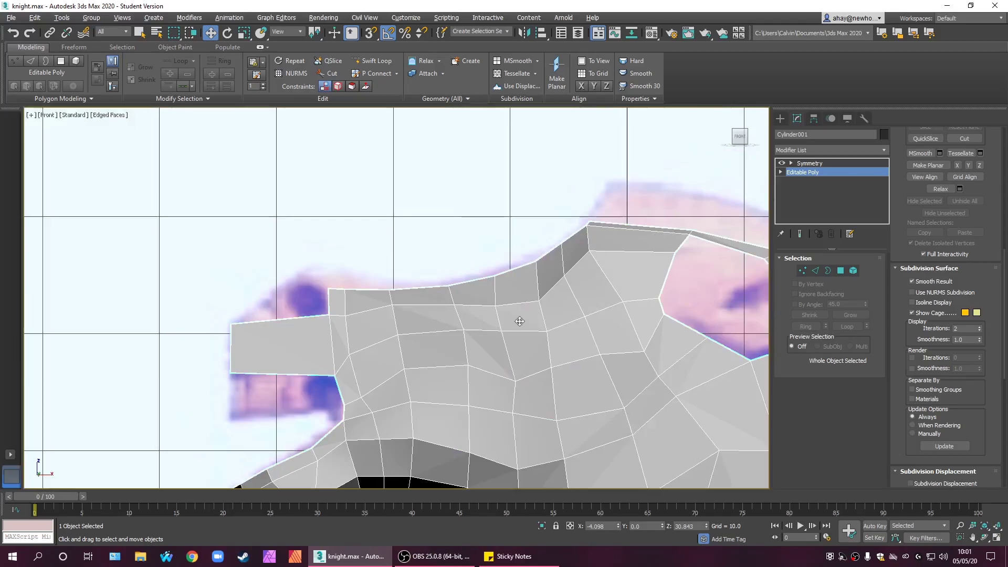
scroll(519, 321, "up", 5)
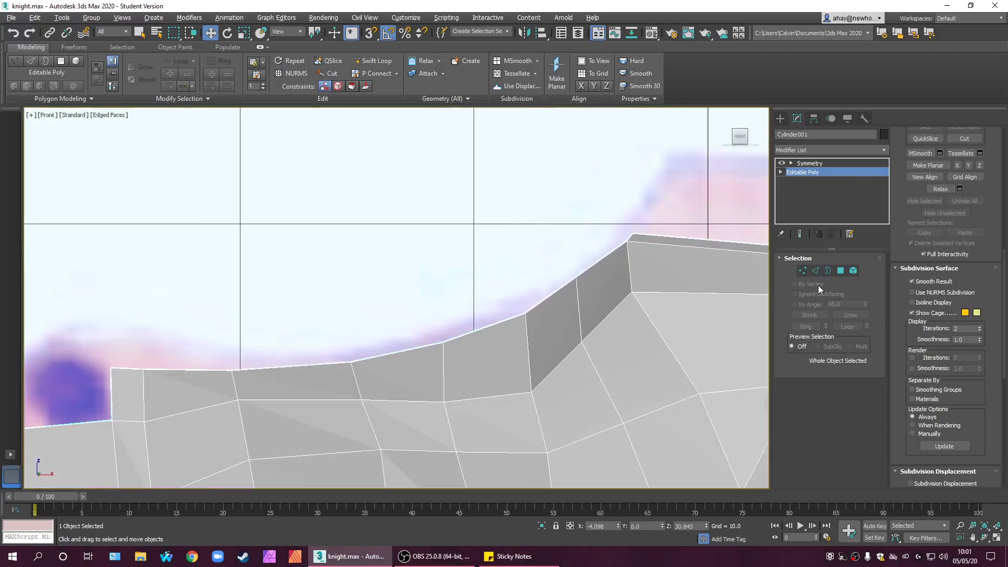
left_click(815, 271)
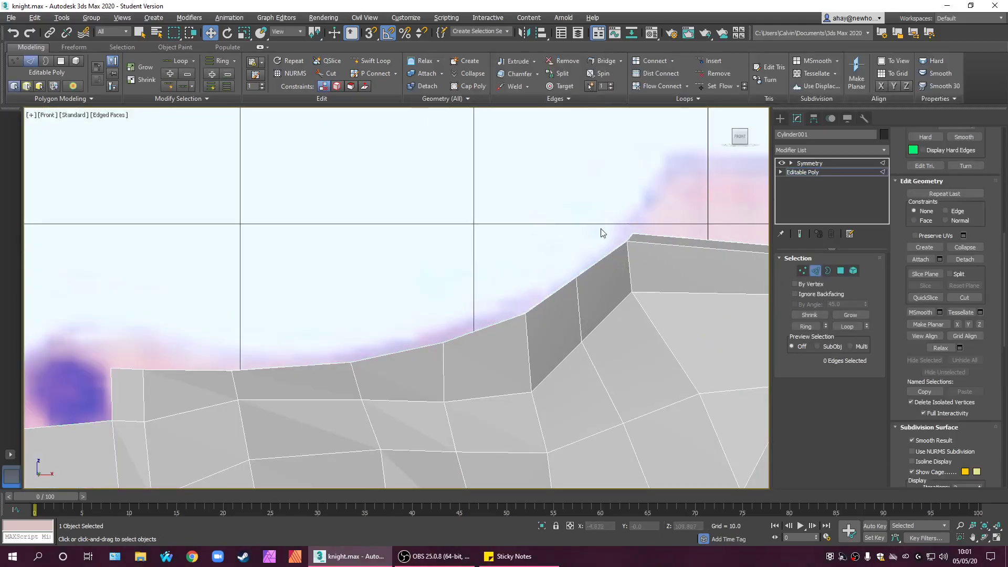
left_click(628, 238)
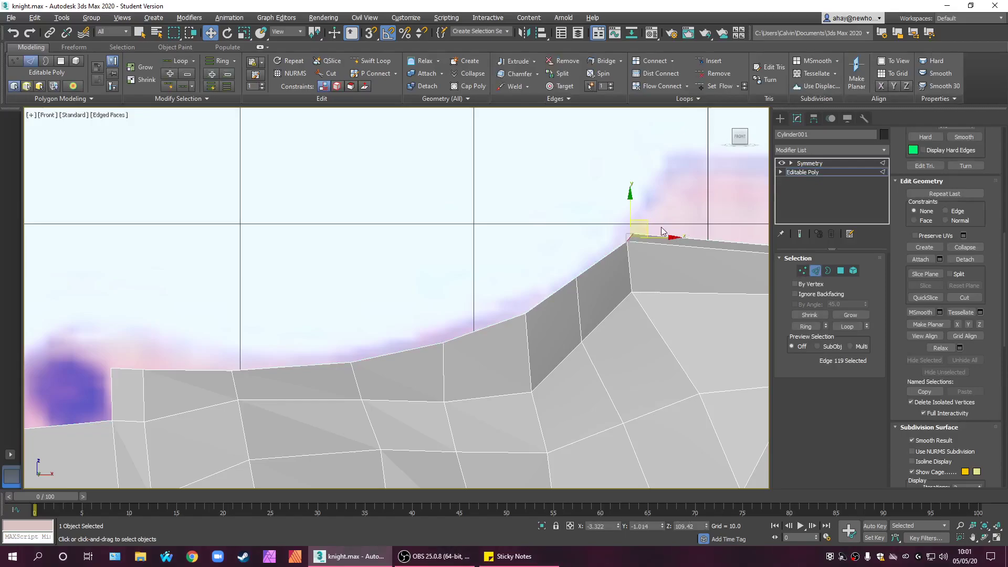
left_click(585, 259)
left_click_drag(593, 261, 542, 298, "shift")
key("ctrl+z")
key("ctrl+z")
left_click(592, 267)
key("ctrl+z")
- Move the crest strip's front seam vertex forward so it sits directly above the adjacent corner vertex
left_click(803, 271)
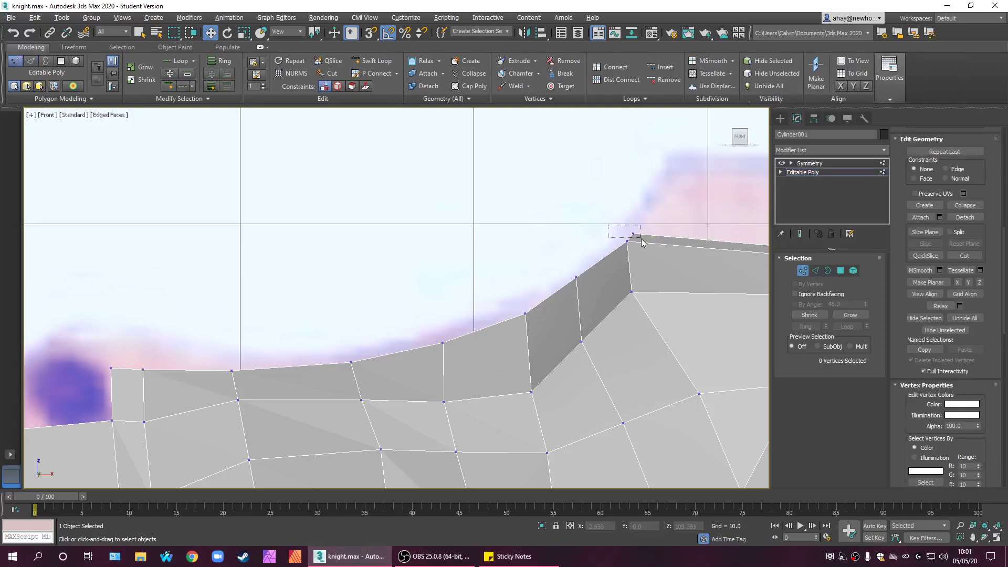
left_click_drag(654, 235, 648, 232)
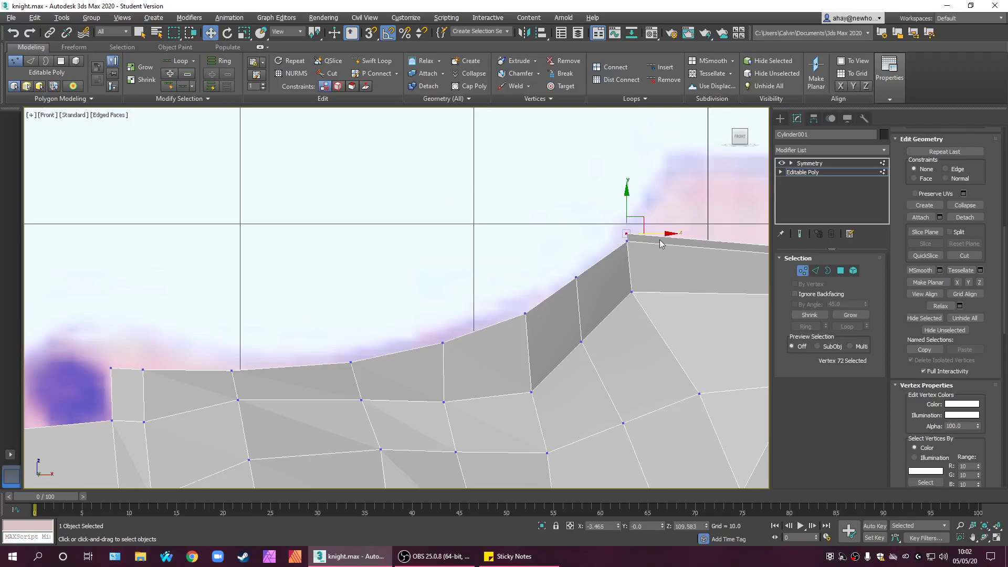
- Extrude the crest strip's front edge in successive segments down the forehead and along the nose bridge in the Front view, following the head's upper edge
left_click(816, 271)
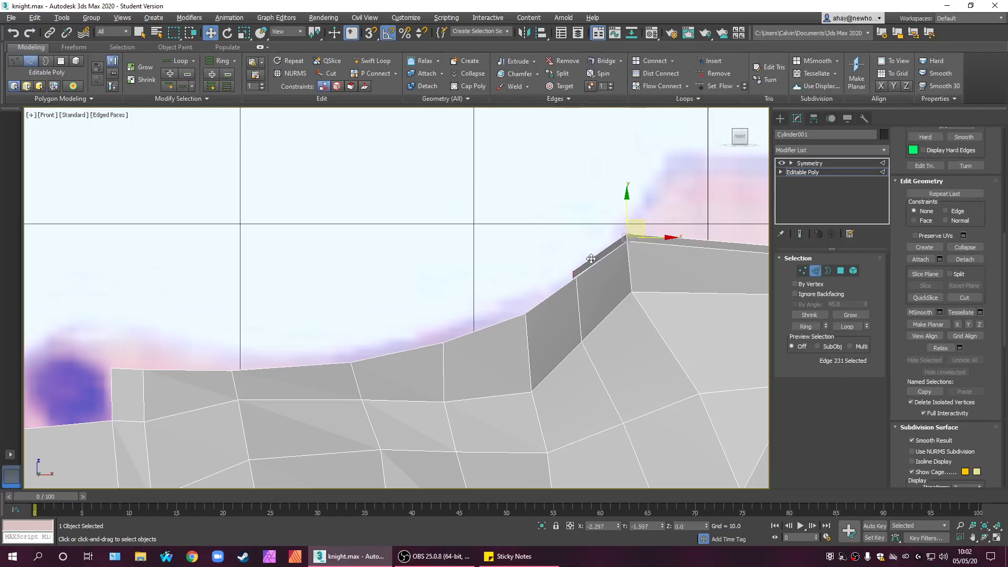
left_click(594, 259)
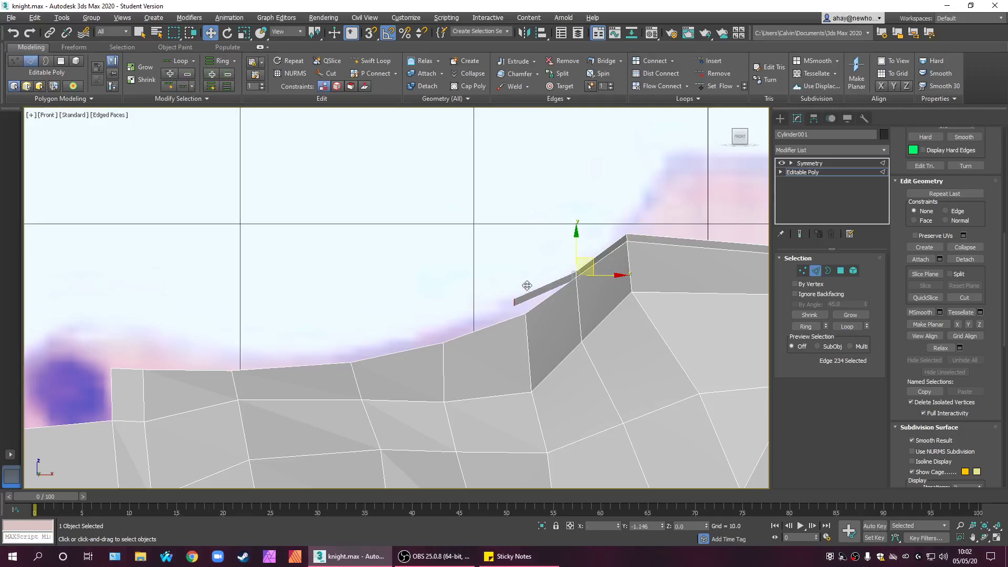
left_click(539, 293)
left_click(544, 295)
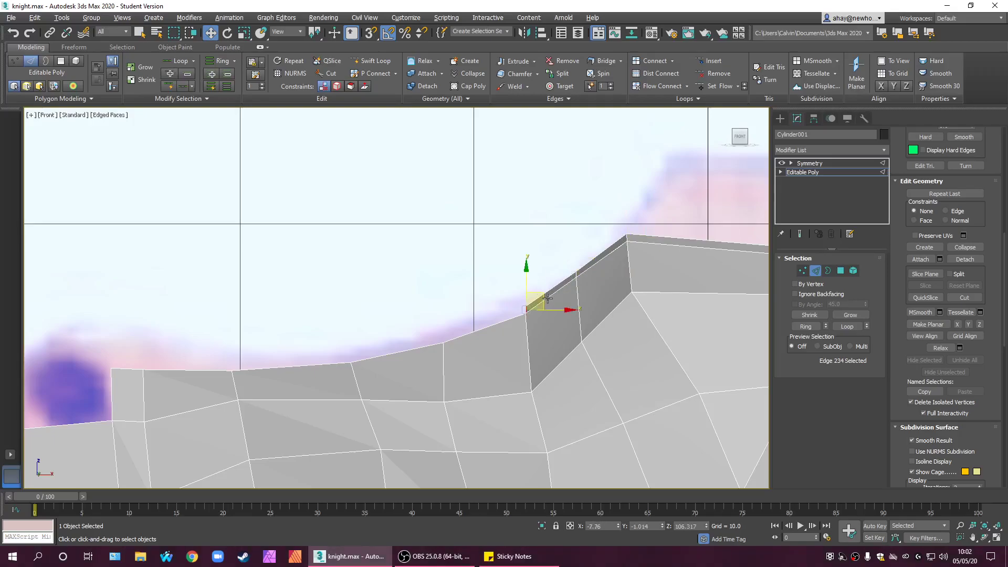
left_click_drag(544, 295, 248, 360, "shift")
middle_click_drag(265, 415, 458, 376)
left_click_drag(445, 320, 356, 323, "shift")
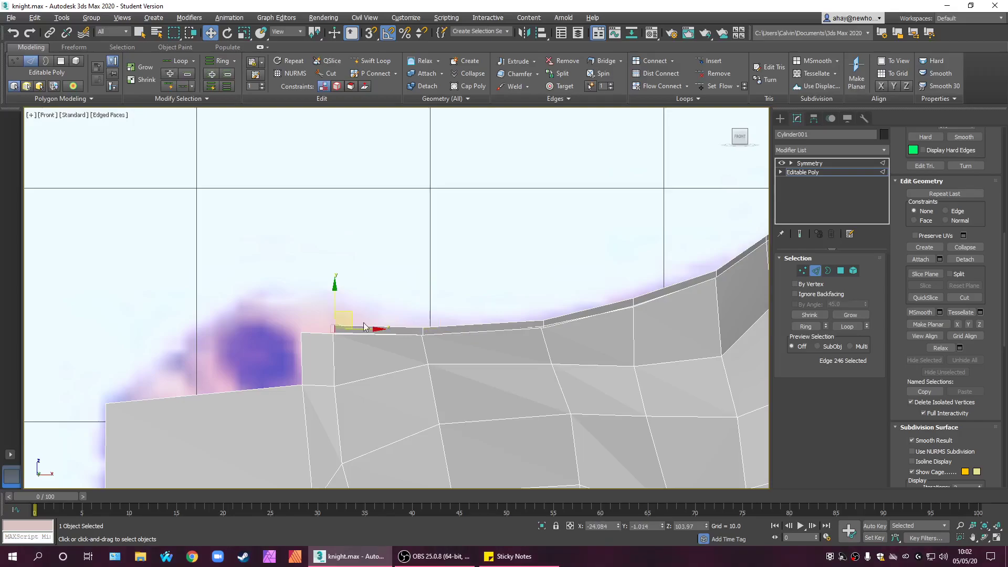
- Raise the strip's front seam vertex to the reference outline and extrude the front edge forward to the nostril opening
left_click(802, 271)
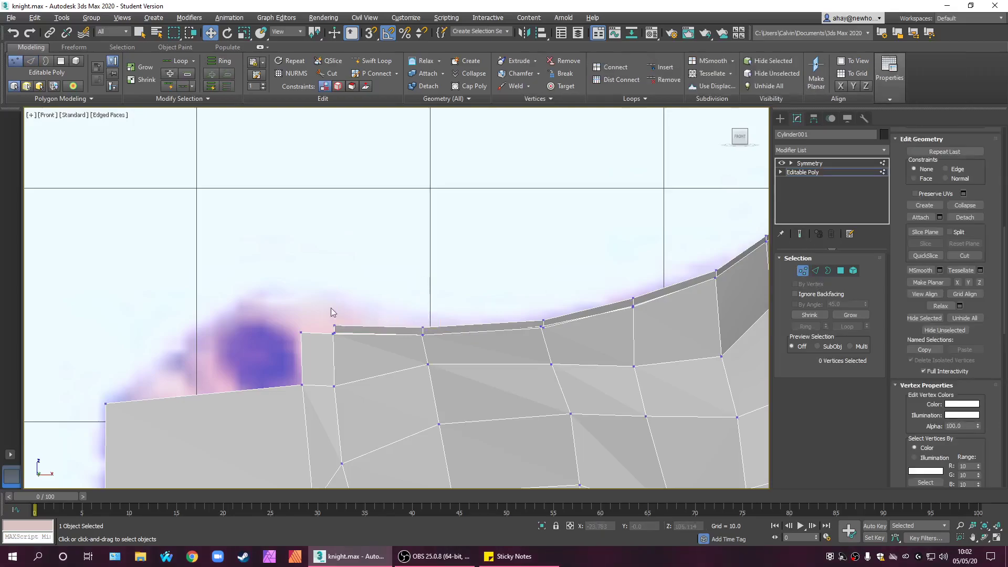
left_click_drag(336, 329, 356, 304)
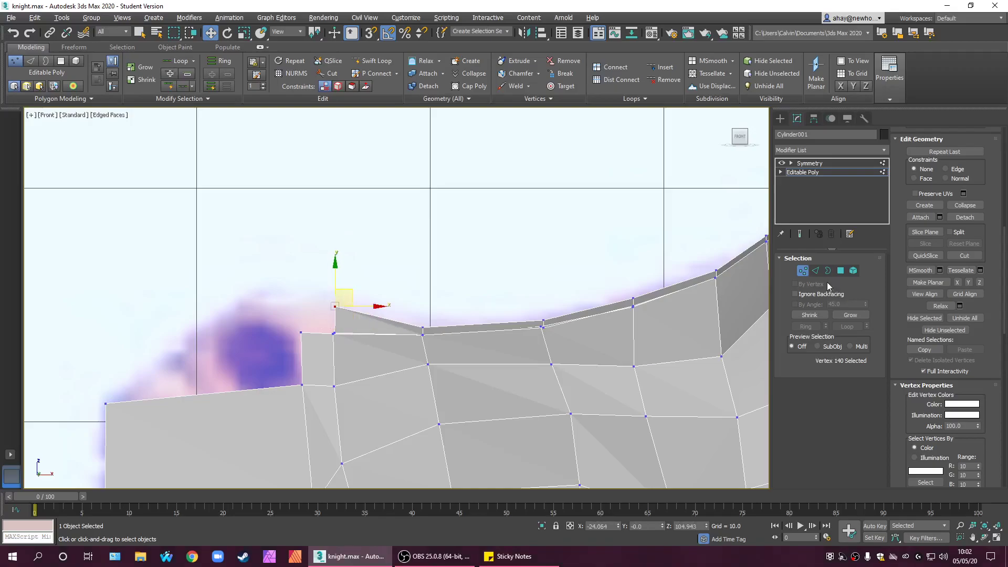
left_click(816, 270)
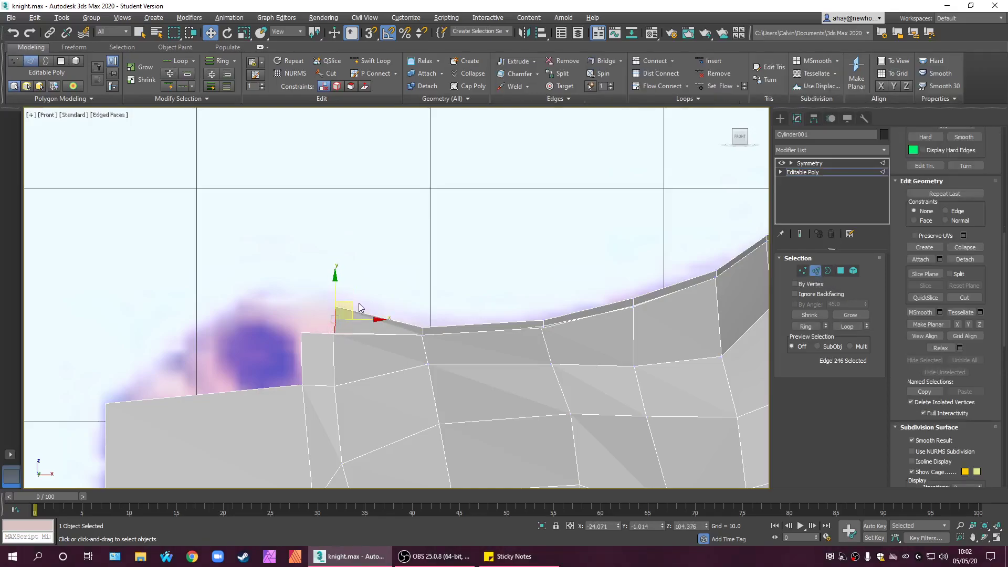
left_click_drag(354, 305, 318, 306, "shift")
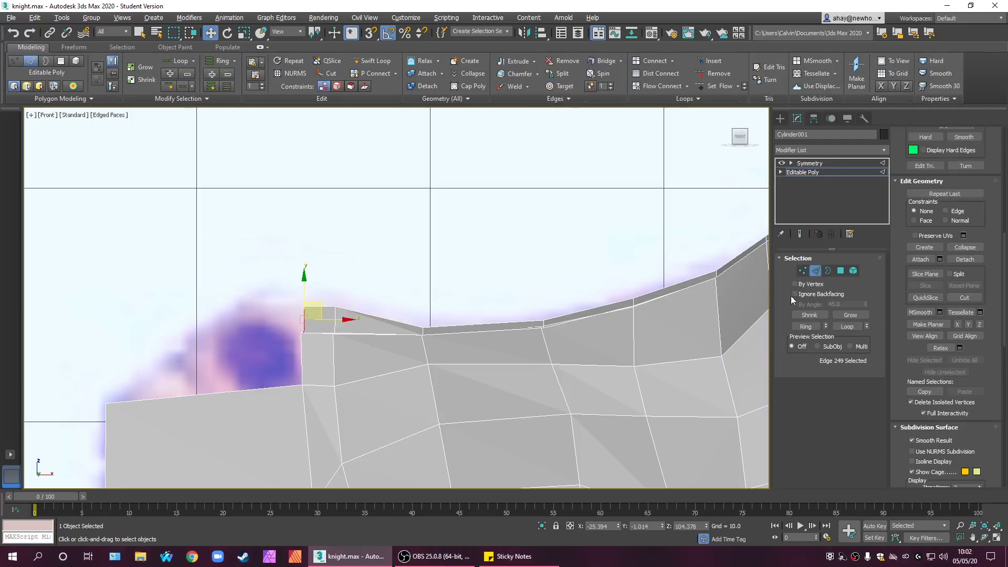
- Move the strip's upper front vertex slightly forward and bring its lower front vertex close to the head's corner vertex at the nostril
left_click(803, 270)
left_click_drag(341, 324, 311, 289)
left_click(304, 332)
left_click_drag(329, 329, 326, 329)
- Inspect the front end of the new strip in the Perspective view to check how it sits against the head
key("alt+w")
middle_click_drag(575, 423, 553, 429, "alt")
scroll(627, 234, "down", 4)
middle_click_drag(628, 234, 581, 253)
middle_click_drag(550, 428, 609, 430, "alt")
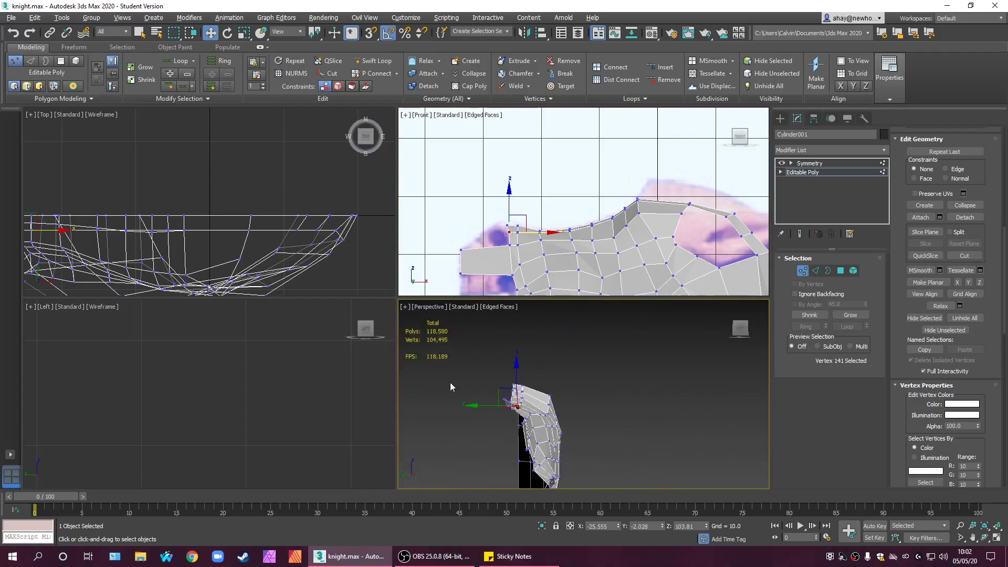
middle_click_drag(577, 236, 561, 212)
key("alt+w")
- Target-weld the two lower vertices at the strip's nostril end to the matching vertices on the head's upper edge
middle_click_drag(498, 224, 637, 229)
scroll(417, 299, "up", 3)
left_click(283, 269)
scroll(245, 253, "up", 3)
middle_click_drag(262, 262, 405, 368)
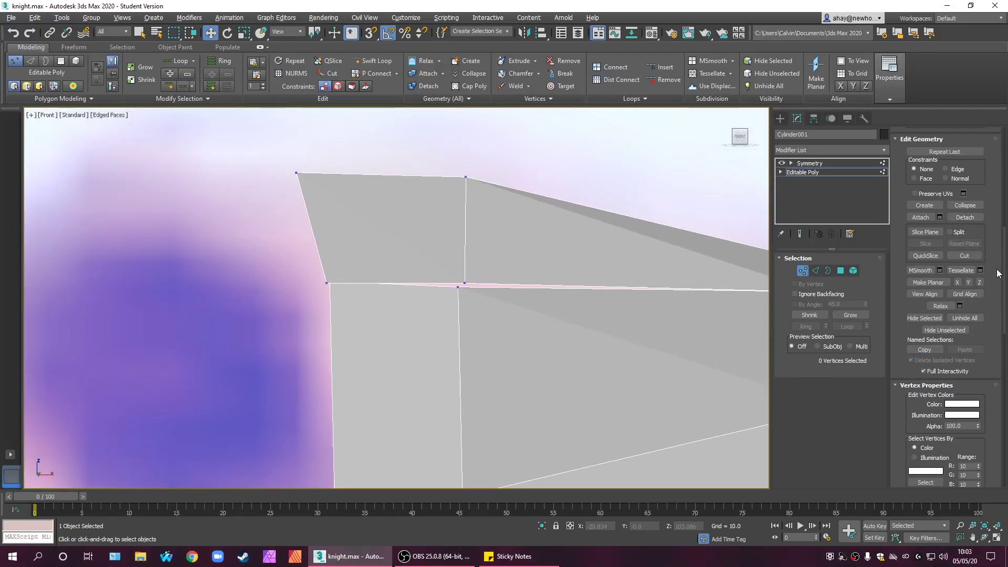
scroll(977, 331, "down", 8)
scroll(979, 315, "up", 12)
left_click(972, 183)
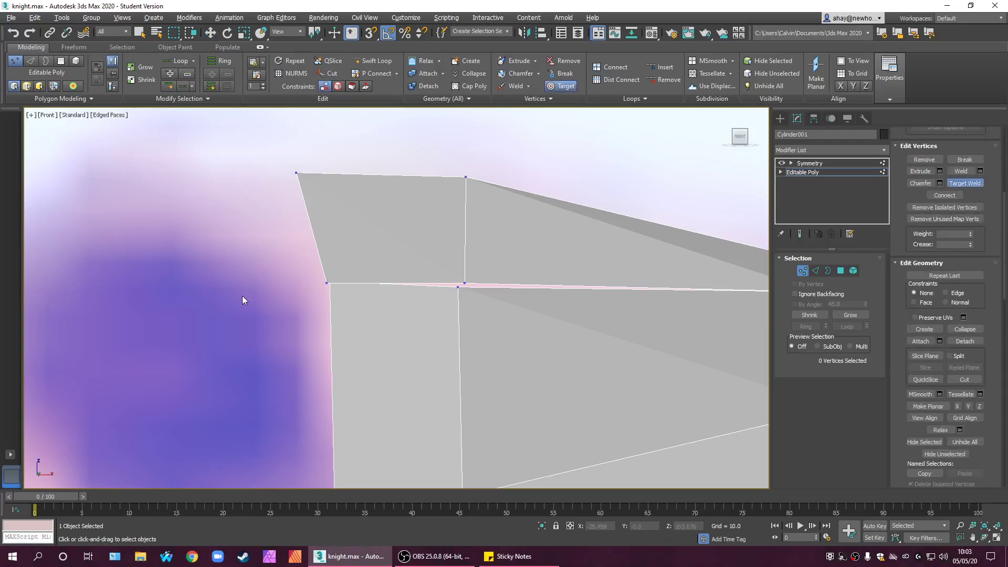
left_click(326, 282)
left_click(331, 284)
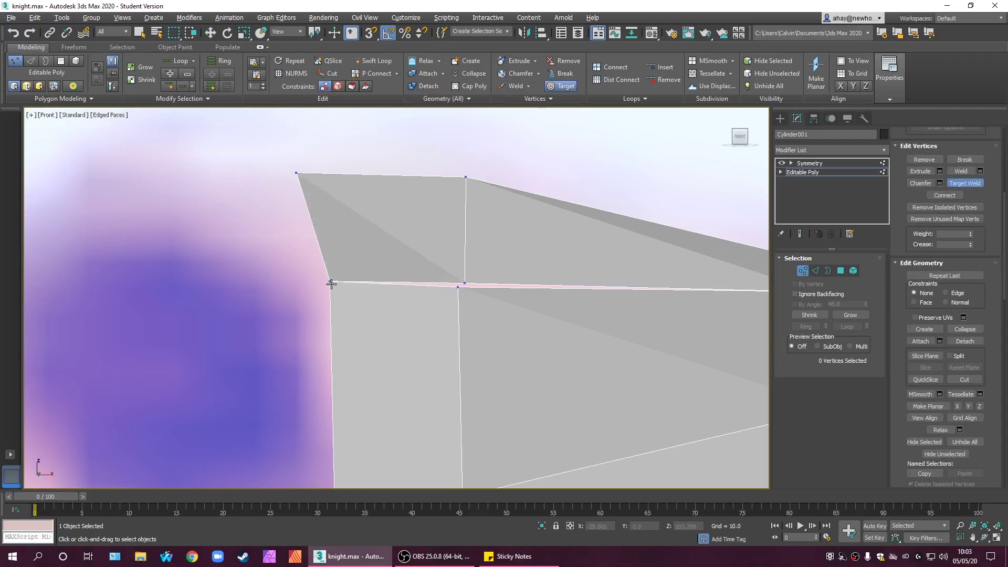
left_click(457, 288)
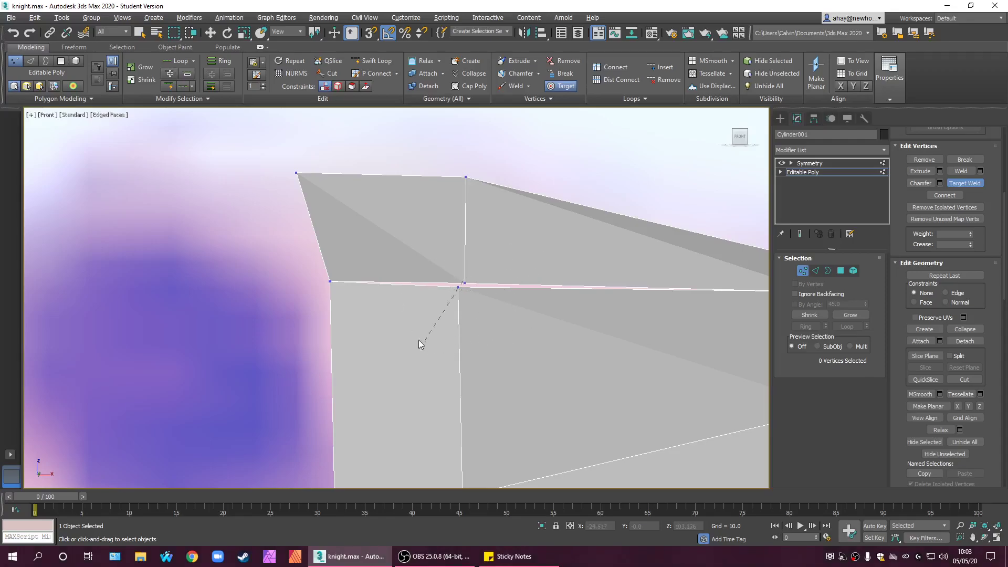
left_click(460, 288)
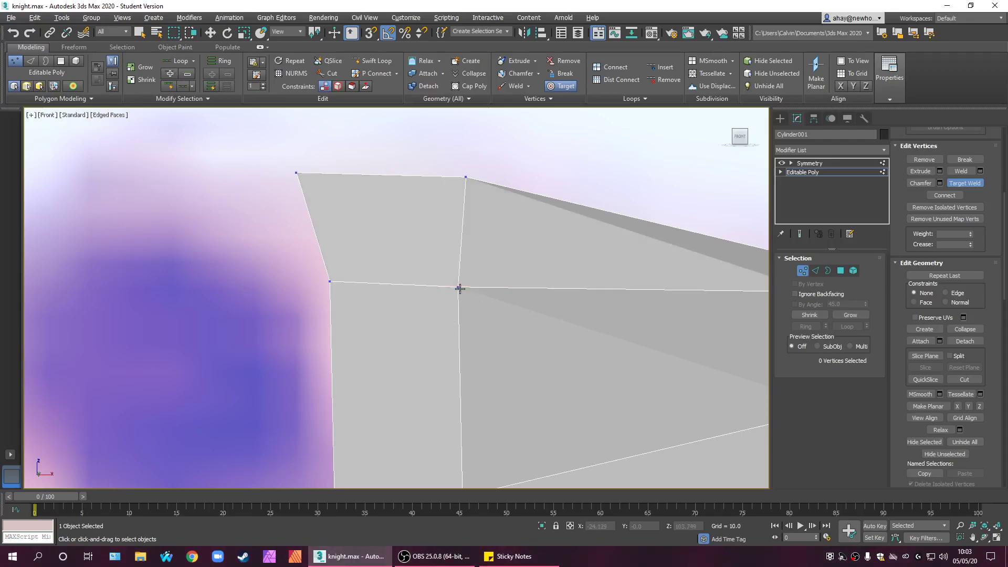
- Target-weld the next two lower strip vertices along the nose bridge to the head vertices beside them
middle_click_drag(577, 325, 433, 307)
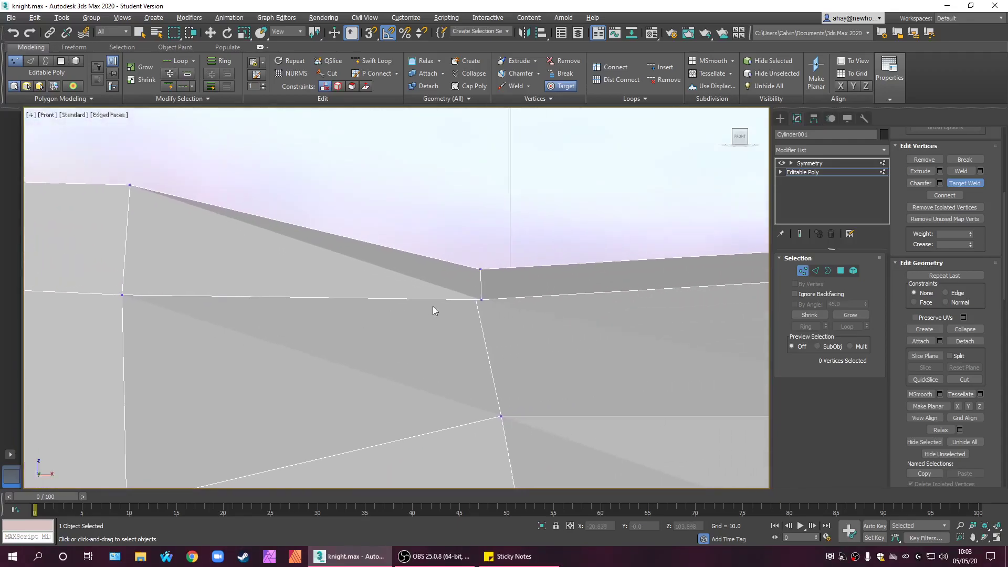
left_click(482, 300)
left_click(476, 299)
middle_click_drag(555, 344, 341, 345)
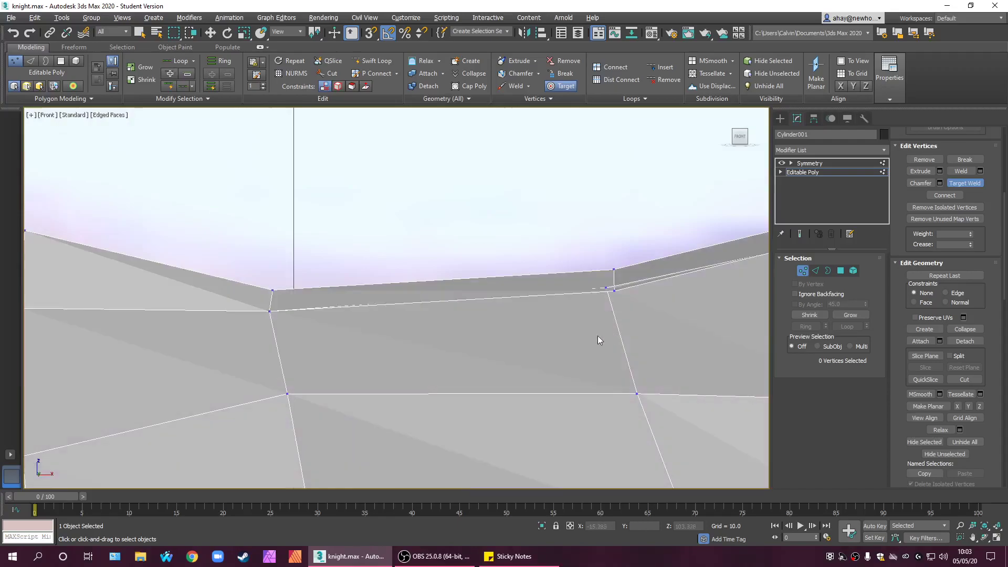
middle_click_drag(604, 338, 415, 341)
scroll(420, 315, "up", 4)
left_click(447, 306)
key("ctrl+z")
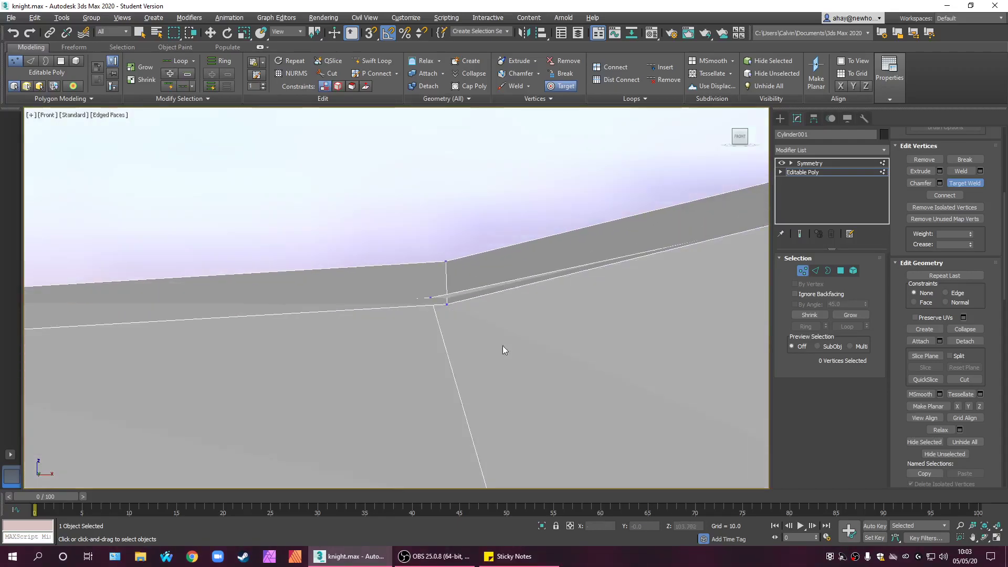
left_click(447, 304)
left_click(431, 297)
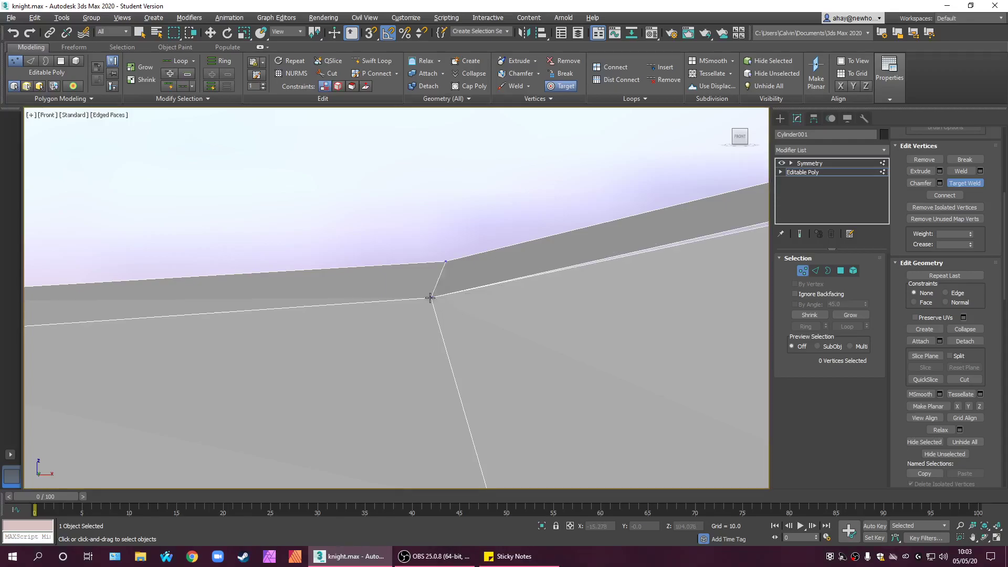
- Target-weld the following lower strip vertices up the forehead to the head's edge, using see-through display to tell the overlapping vertices apart
scroll(451, 326, "down", 2)
scroll(452, 323, "down", 2)
scroll(345, 376, "up", 5)
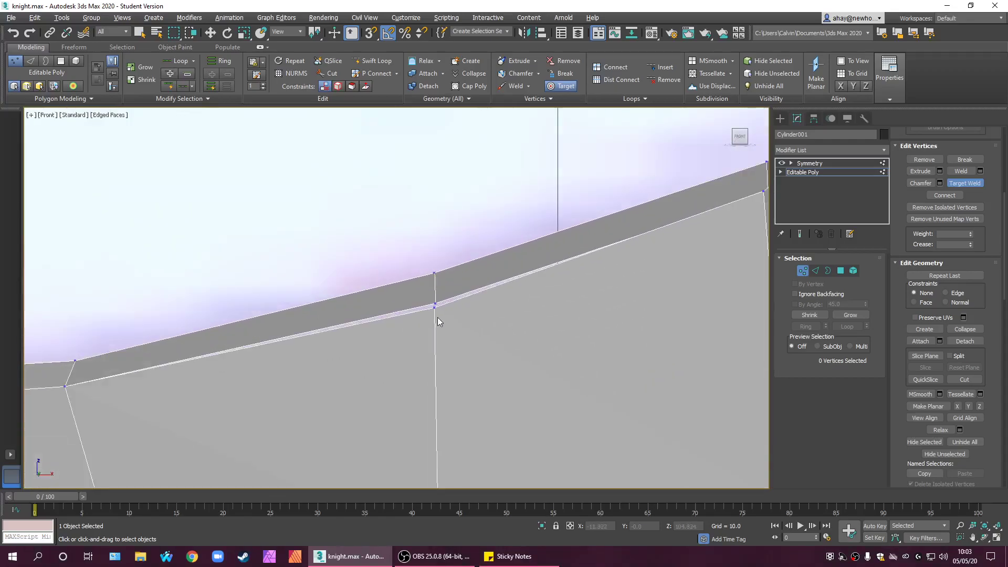
scroll(429, 307, "down", 3)
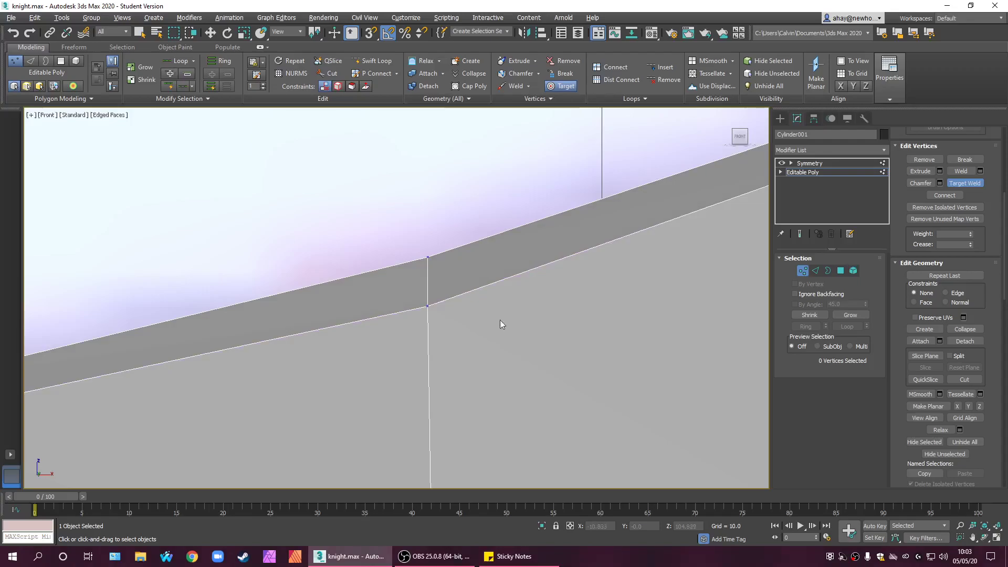
scroll(493, 312, "up", 4)
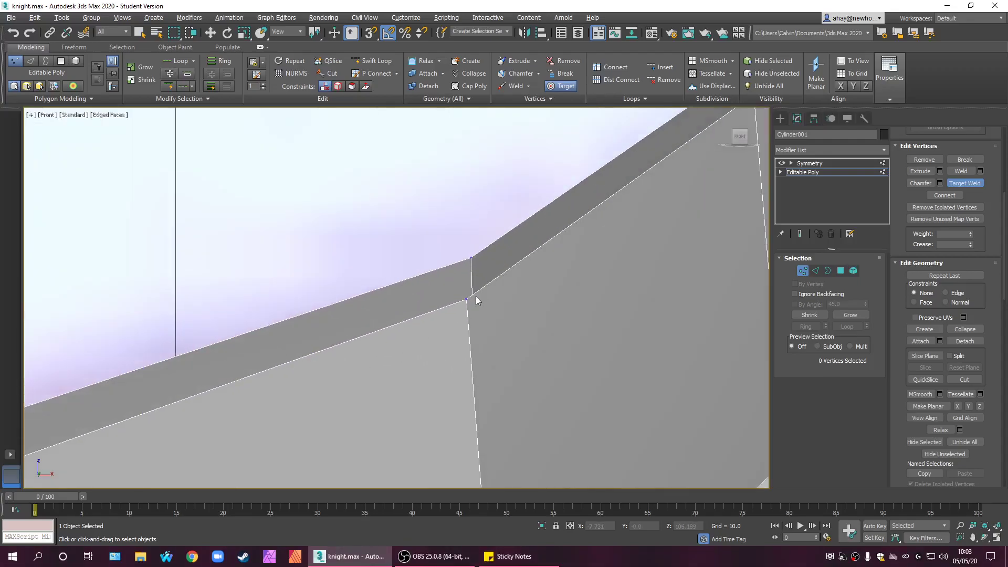
key("alt+x")
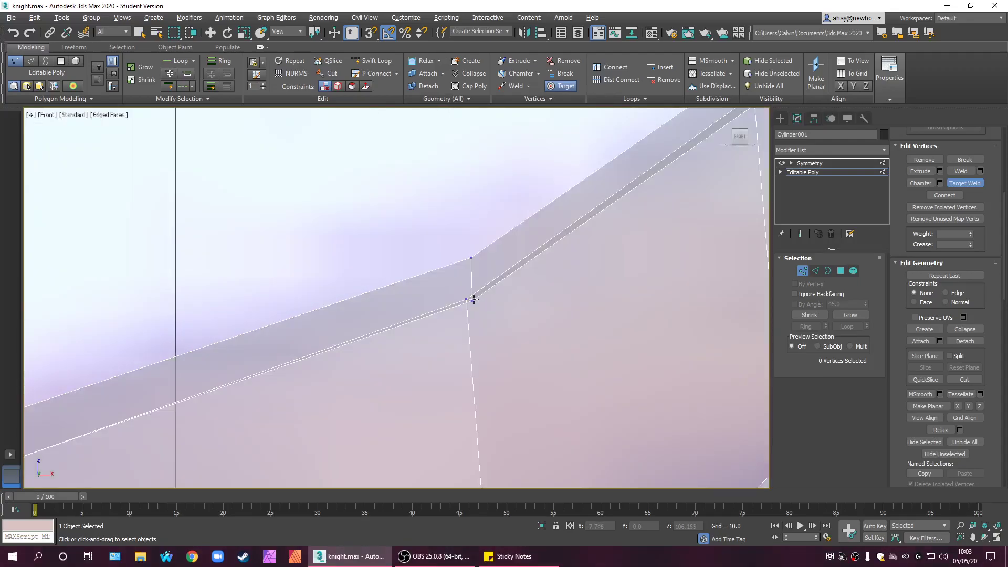
middle_click_drag(471, 297, 462, 317)
scroll(468, 324, "down", 3)
key("alt+x")
scroll(546, 310, "up", 6)
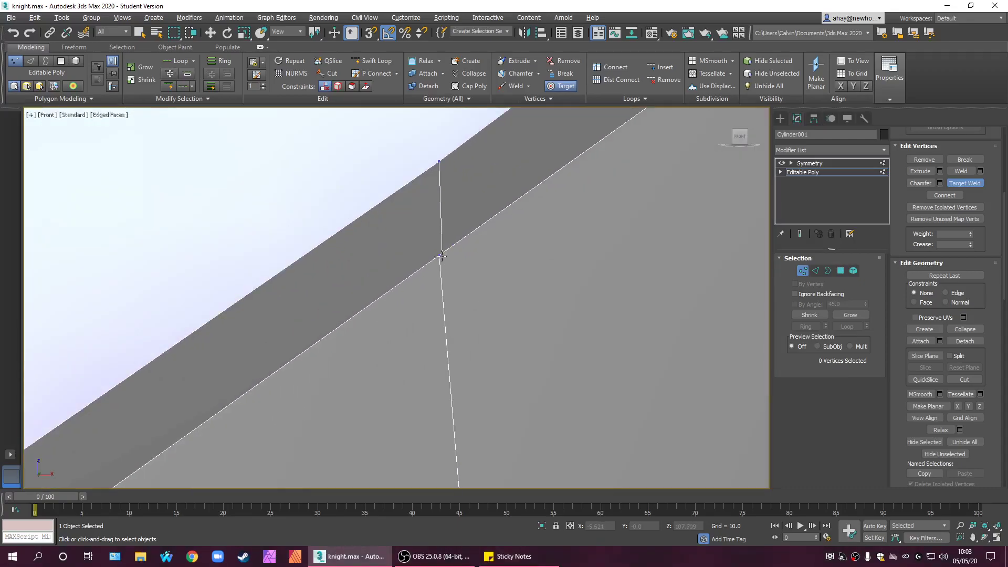
- Turn on see-through display and target-weld the last overlapping vertex pair on the steep part of the forehead
key("w")
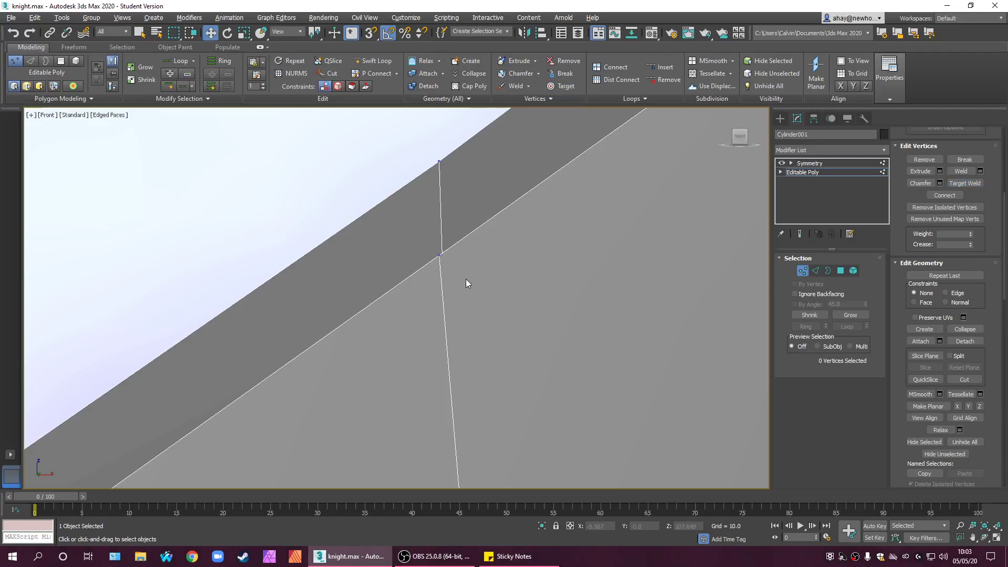
left_click(441, 258)
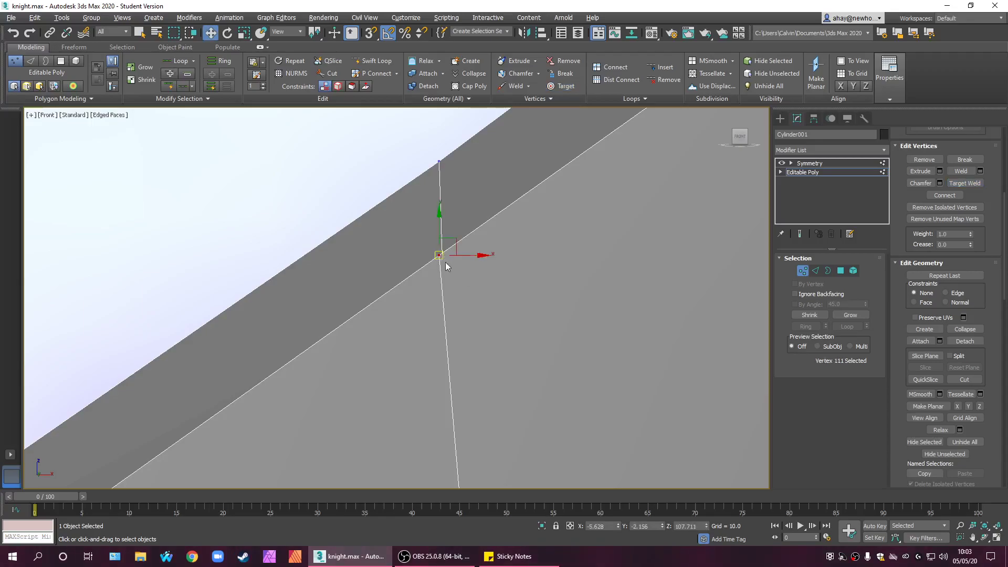
left_click(489, 298)
left_click(965, 183)
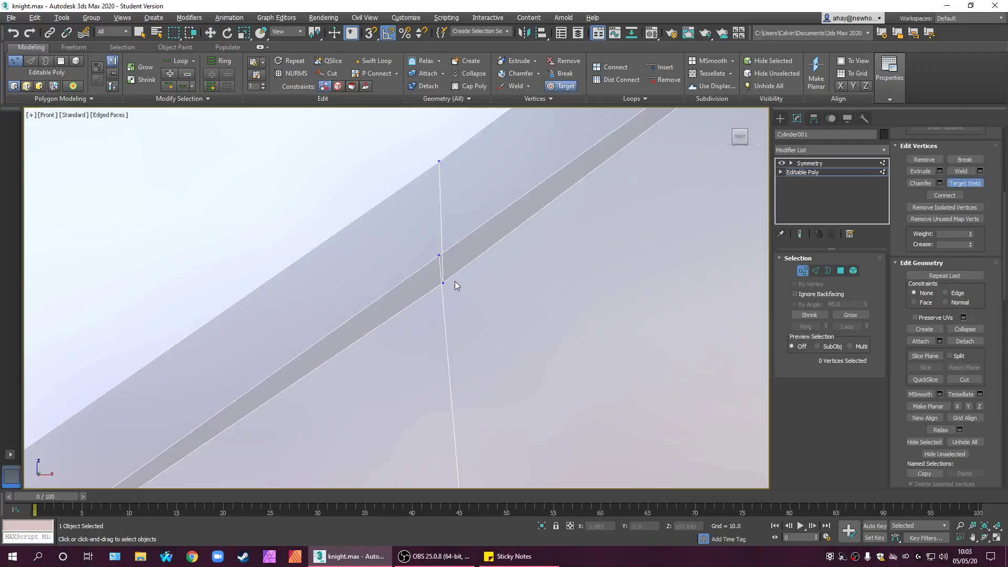
left_click(444, 283)
left_click(439, 256)
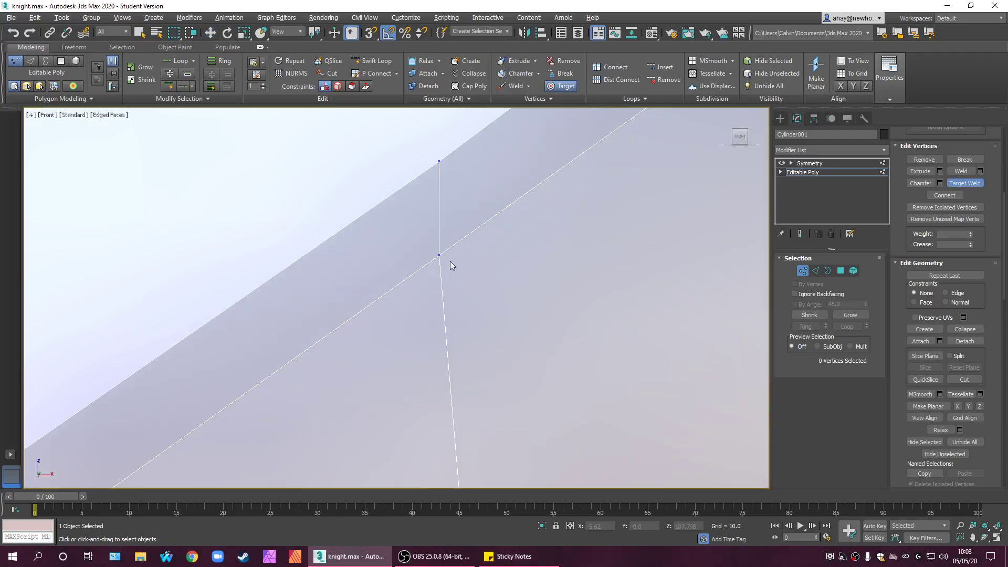
- Examine the strip's corner at the top of the forehead and the whole upper edge for unwelded vertices
scroll(447, 314, "down", 3)
middle_click_drag(446, 314, 544, 298)
scroll(424, 368, "up", 6)
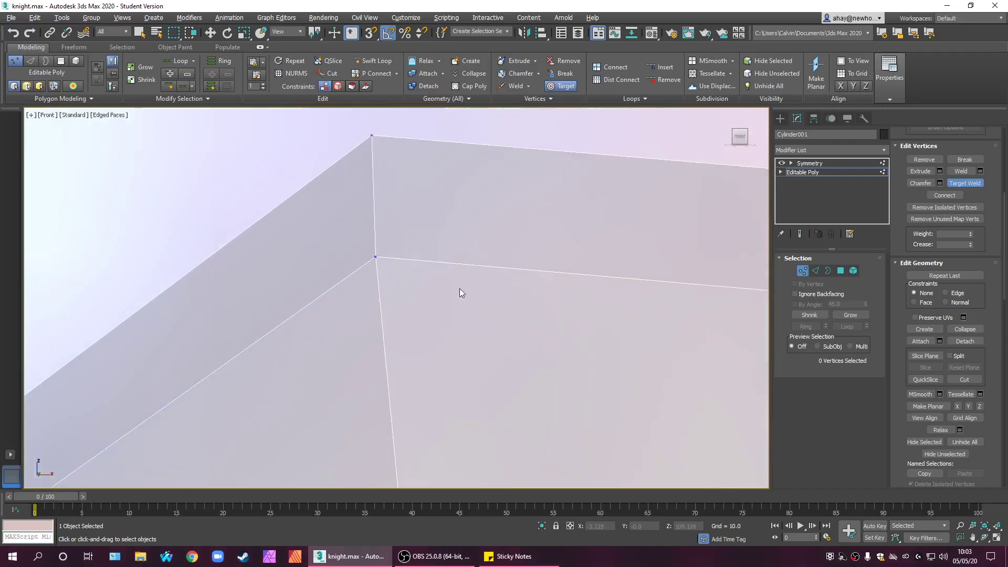
key("w")
scroll(389, 257, "down", 8)
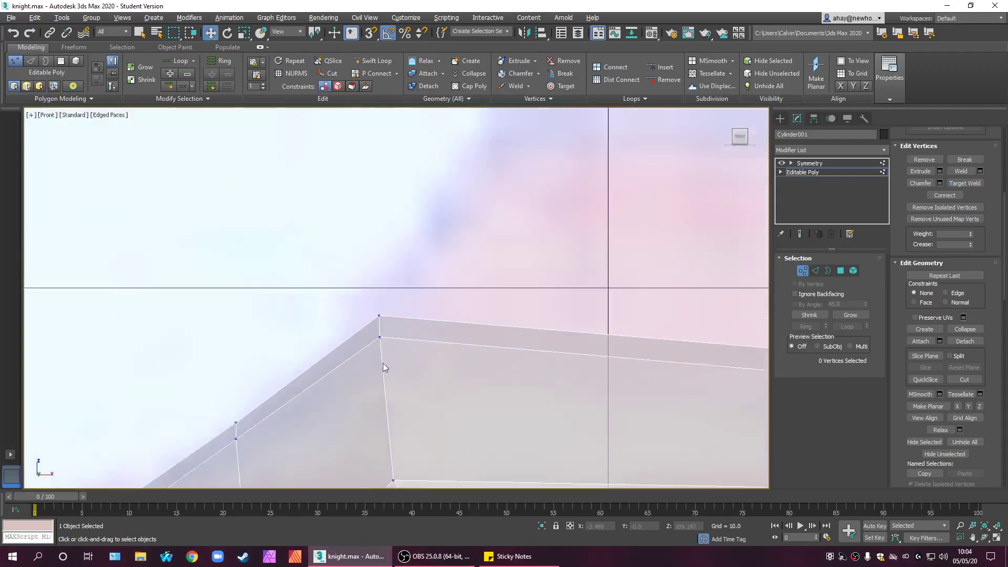
scroll(446, 335, "up", 5)
scroll(436, 338, "down", 3)
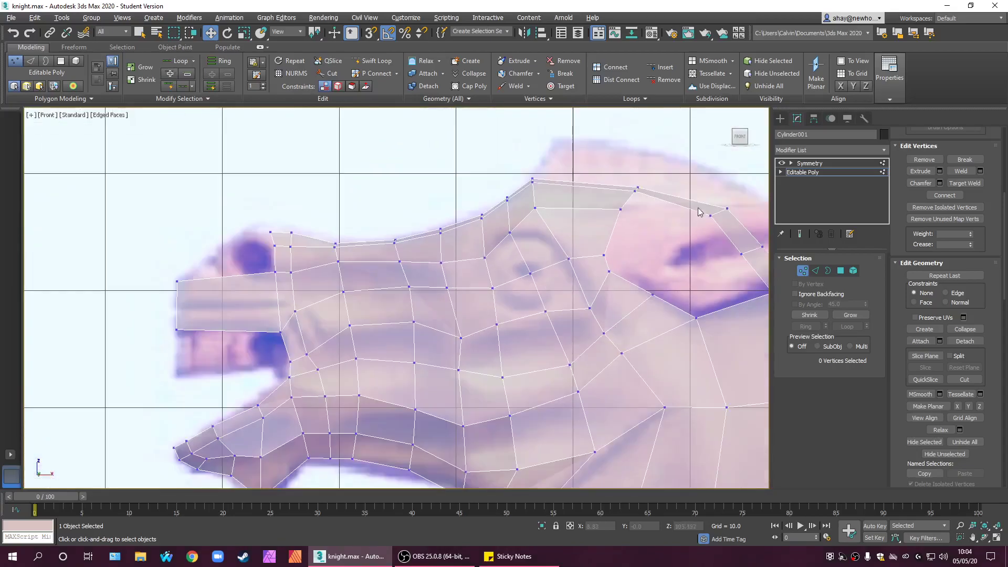
- Turn on NURMS subdivision and Isoline Display for the base editable poly, and inspect the smoothed head in the Perspective view
left_click(798, 172)
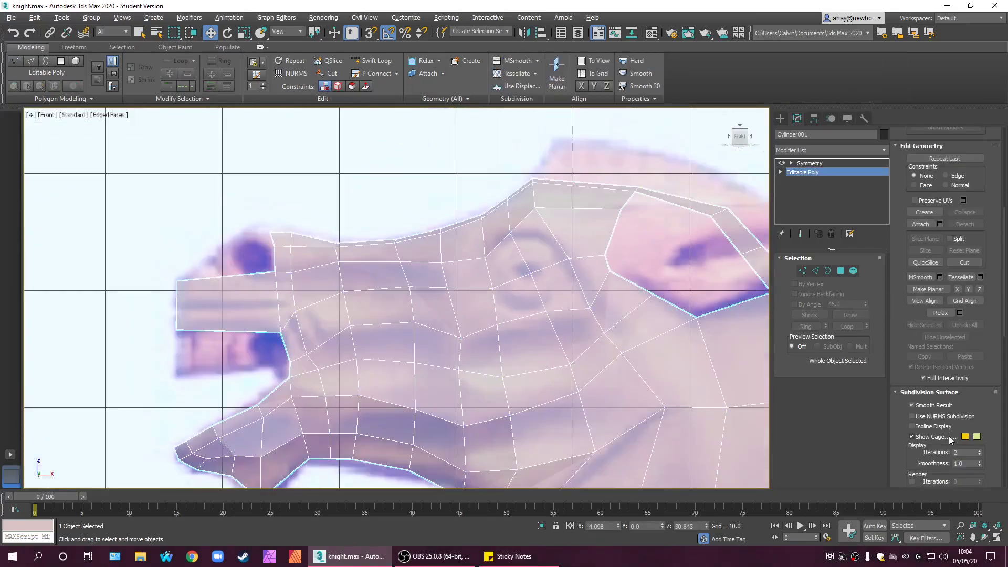
left_click(956, 417)
scroll(571, 389, "down", 3)
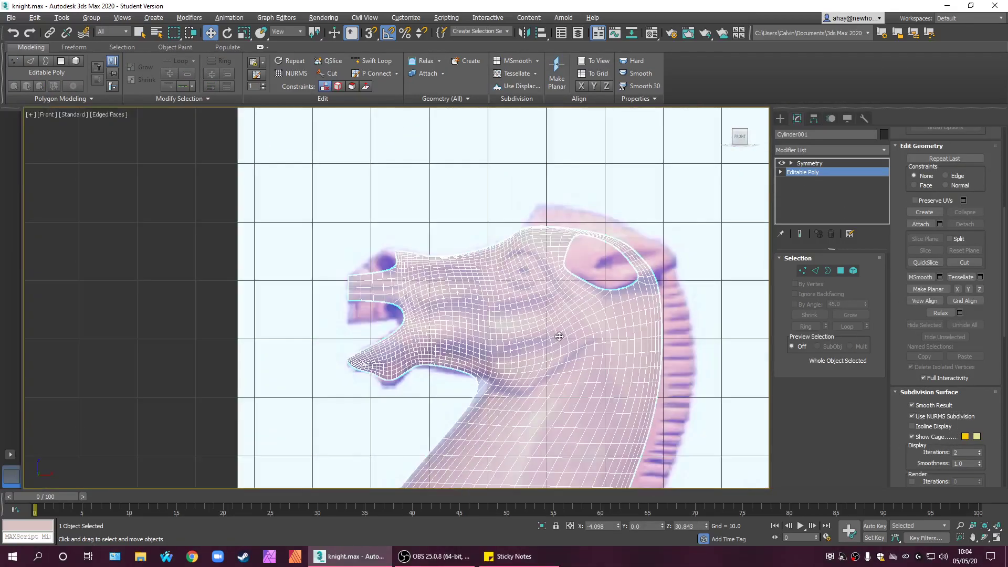
key("alt+w")
scroll(582, 421, "up", 5)
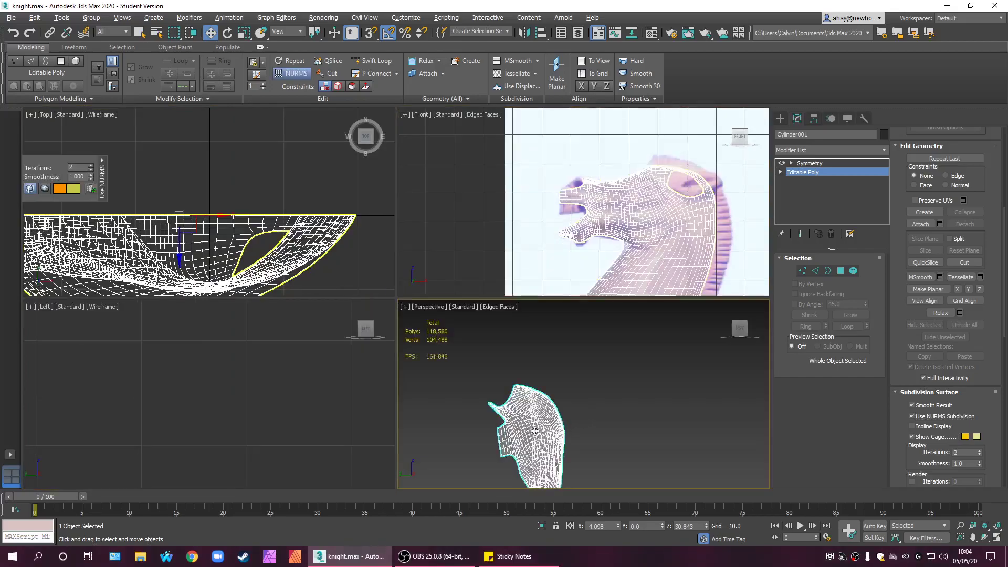
middle_click_drag(495, 489, 619, 414, "alt")
left_click(934, 428)
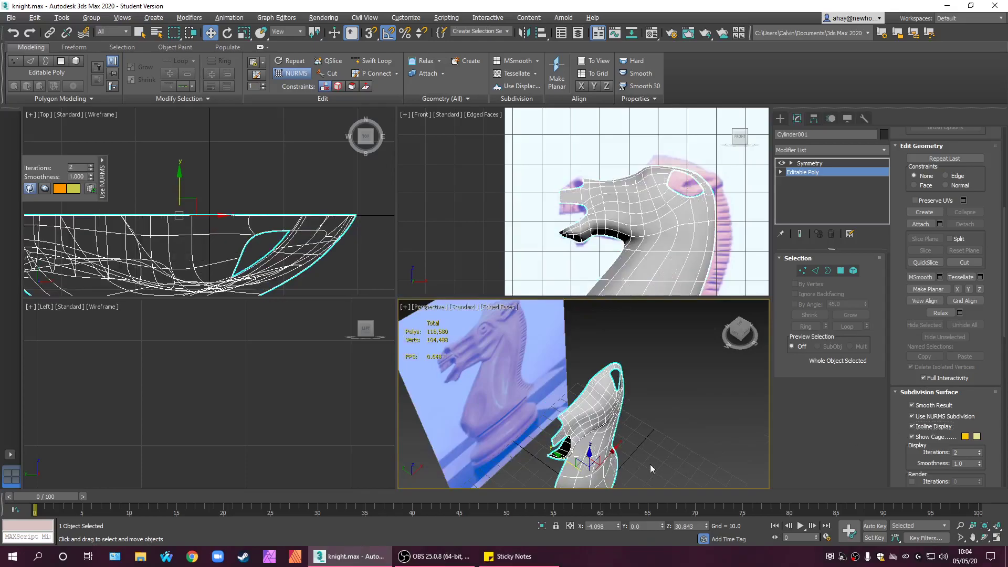
scroll(597, 420, "up", 2)
key("alt+w")
middle_click_drag(492, 371, 660, 270, "alt")
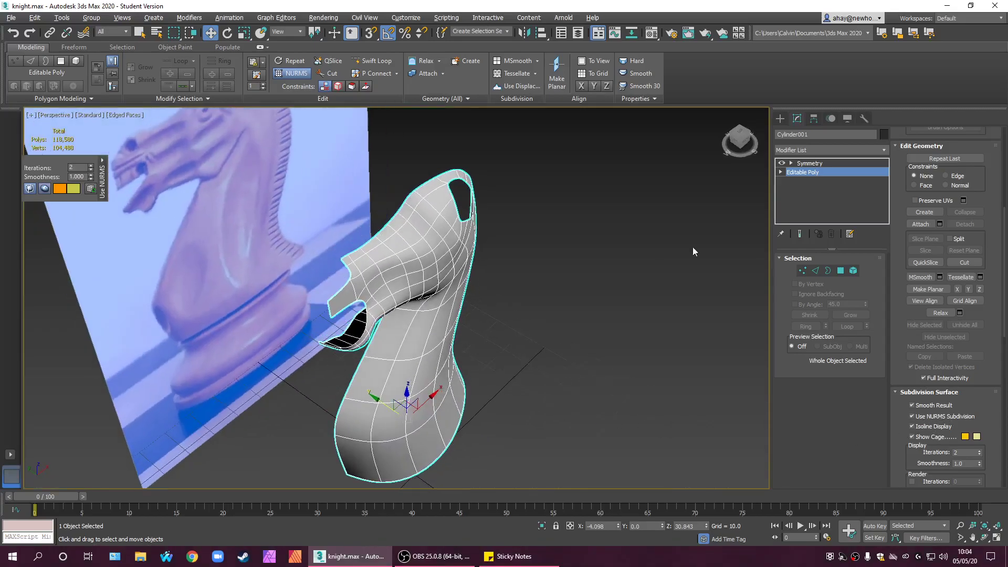
- Inspect the mirrored, smoothed head at the Symmetry level in the Perspective view, from the inside opening round to the side profile
left_click(818, 164)
middle_click_drag(496, 388, 176, 377, "alt")
scroll(386, 300, "up", 5)
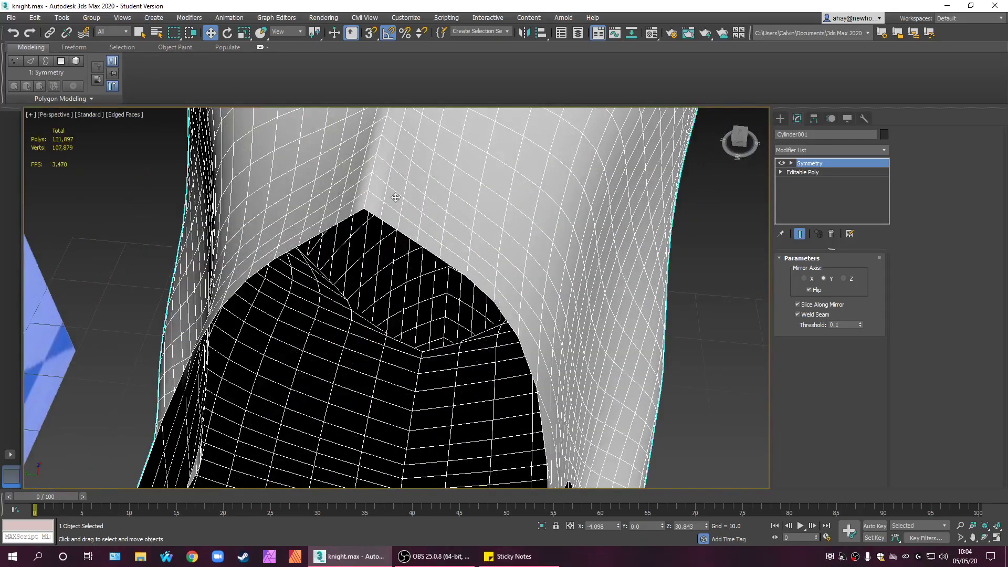
middle_click_drag(403, 174, 400, 410)
scroll(402, 408, "down", 3)
middle_click_drag(414, 368, 450, 234)
scroll(451, 236, "down", 3)
middle_click_drag(495, 355, 394, 315, "alt")
scroll(341, 306, "down", 3)
scroll(341, 306, "down", 2)
scroll(391, 304, "up", 5)
scroll(484, 292, "down", 3)
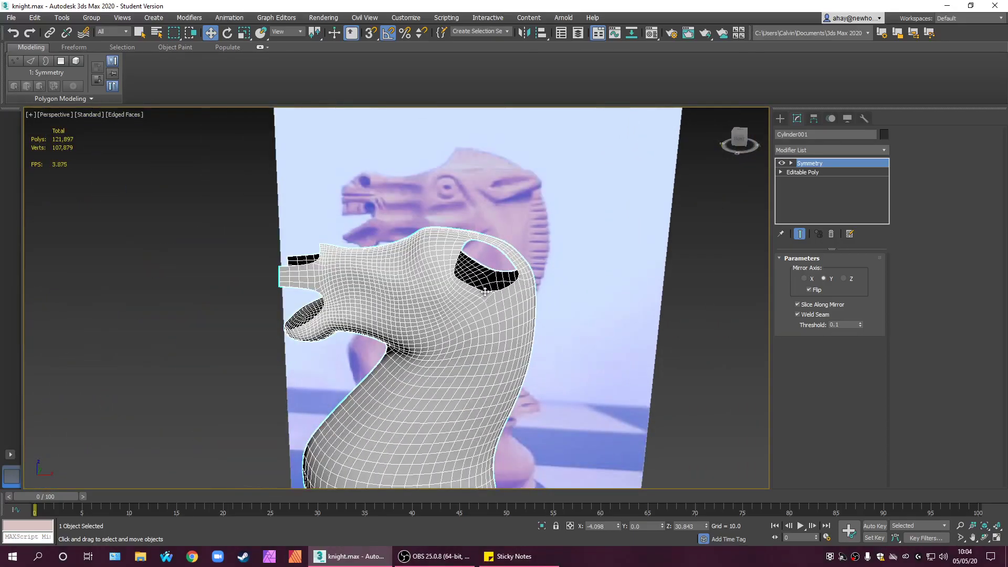
middle_click_drag(494, 285, 630, 277, "alt")
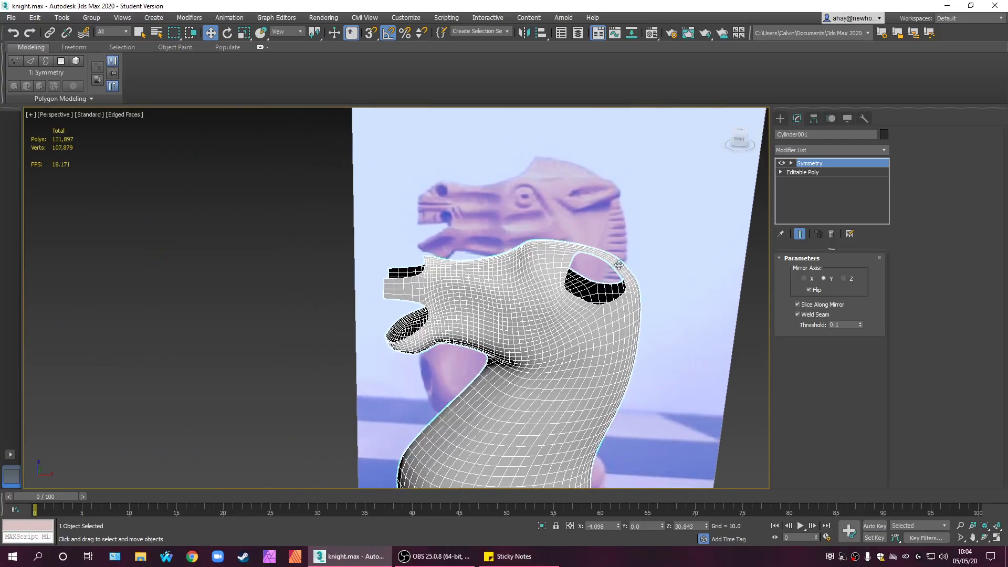
scroll(508, 315, "down", 4)
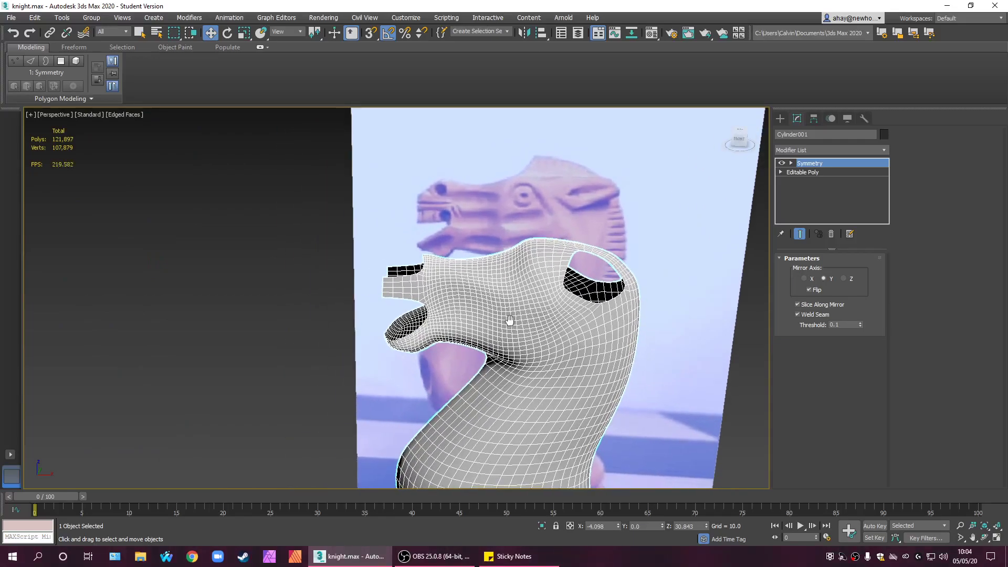
scroll(512, 318, "up", 2)
- Compare the base editable poly's smoothed profile with the reference image in the Front view, turning see-through display off
key("alt+w")
scroll(670, 202, "up", 3)
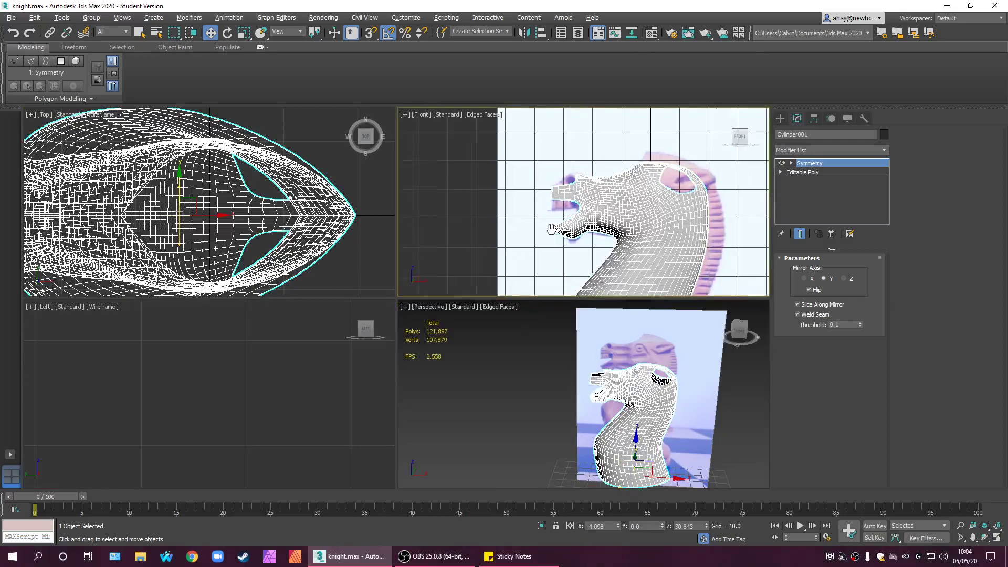
key("alt+w")
scroll(436, 195, "up", 3)
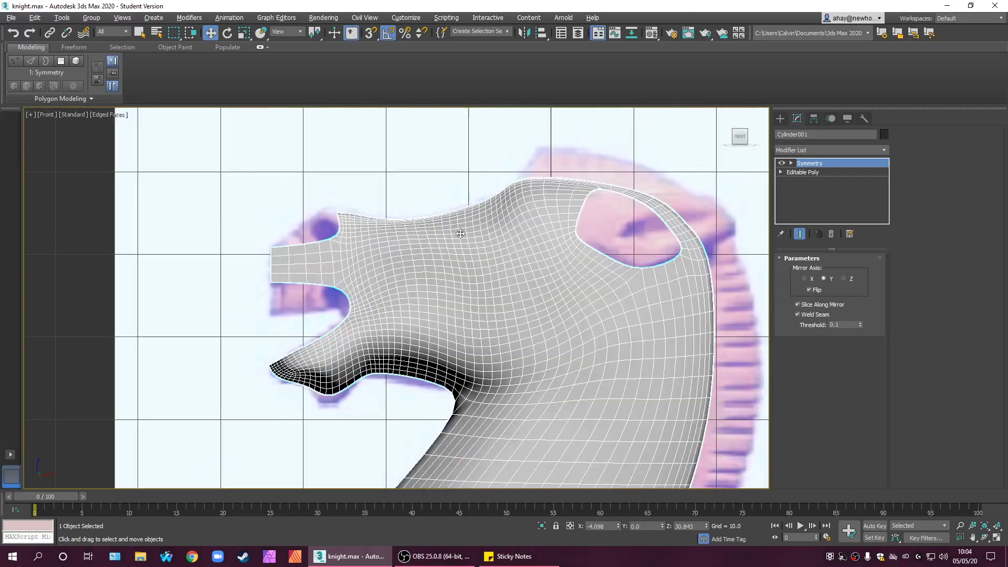
left_click(814, 172)
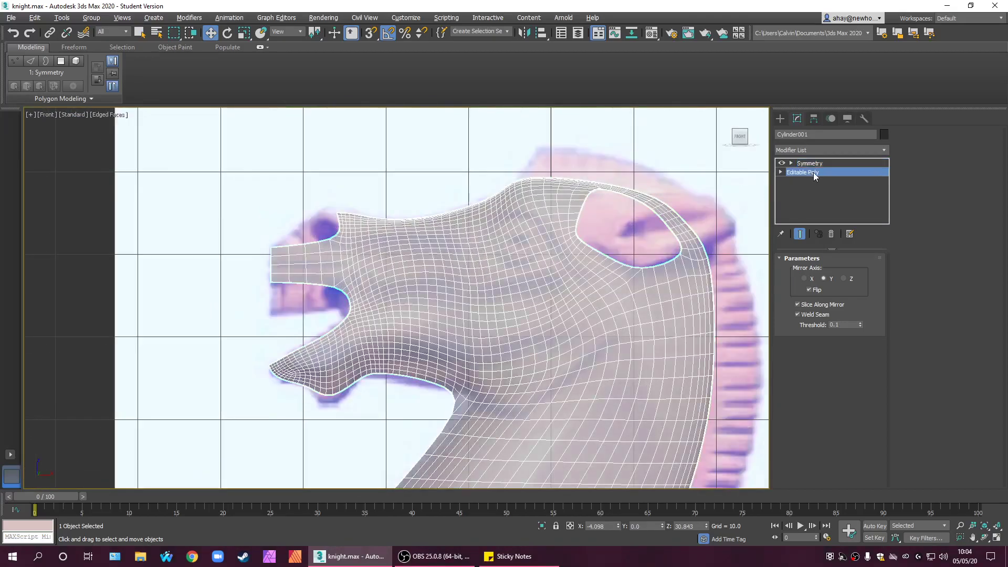
middle_click_drag(493, 259, 457, 254)
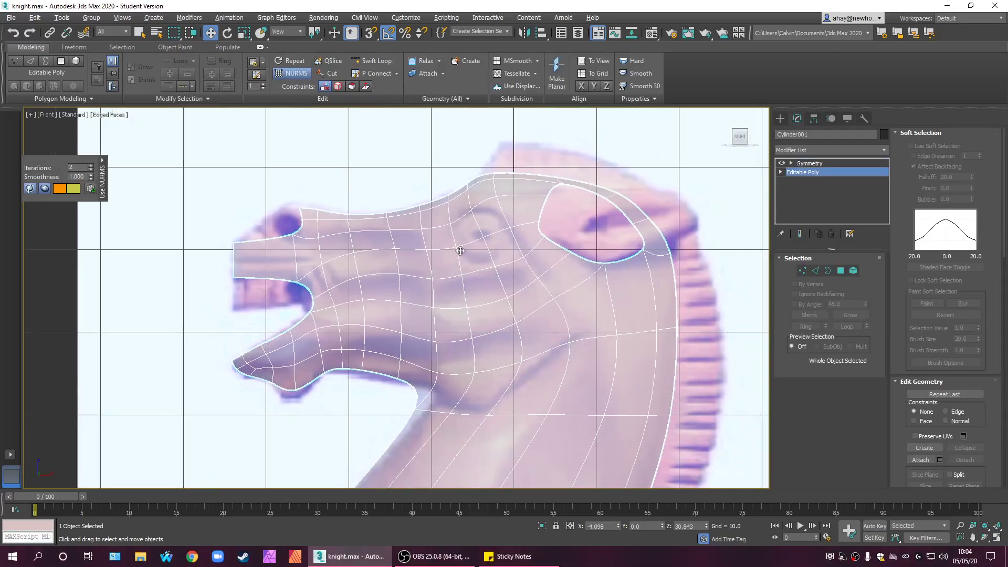
key("alt+x")
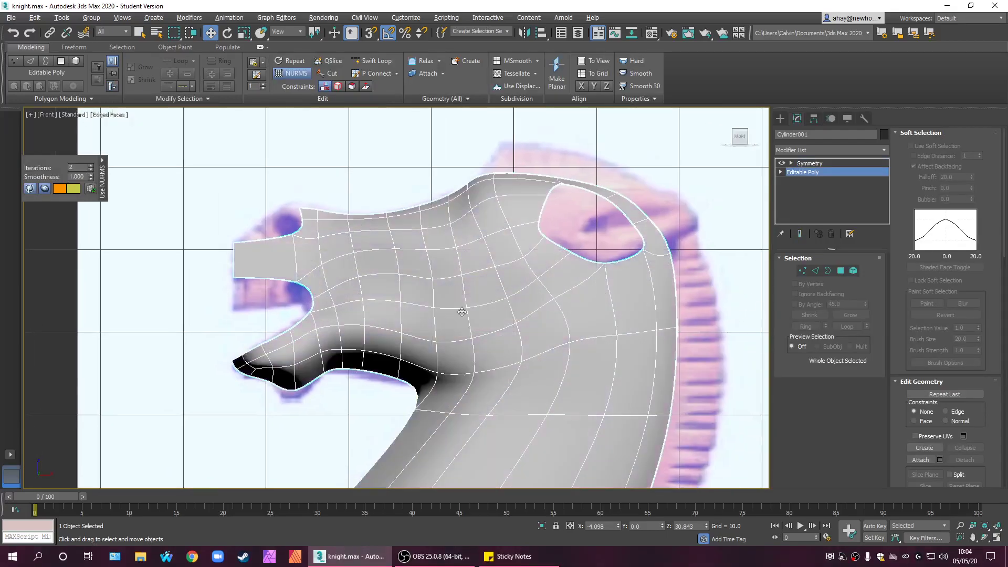
scroll(590, 335, "up", 6)
scroll(352, 308, "down", 2)
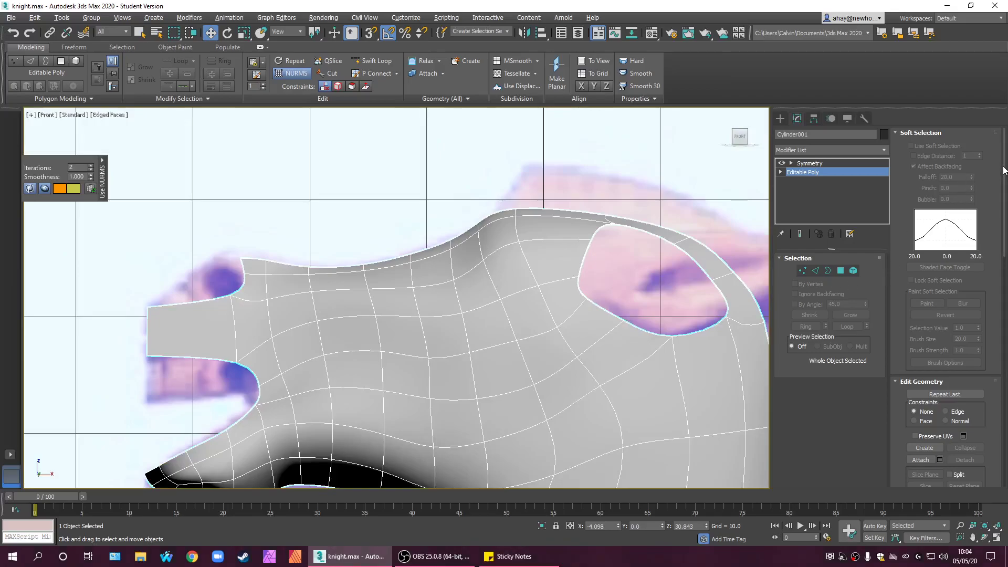
scroll(985, 358, "down", 10)
scroll(985, 395, "up", 10)
scroll(450, 269, "down", 4)
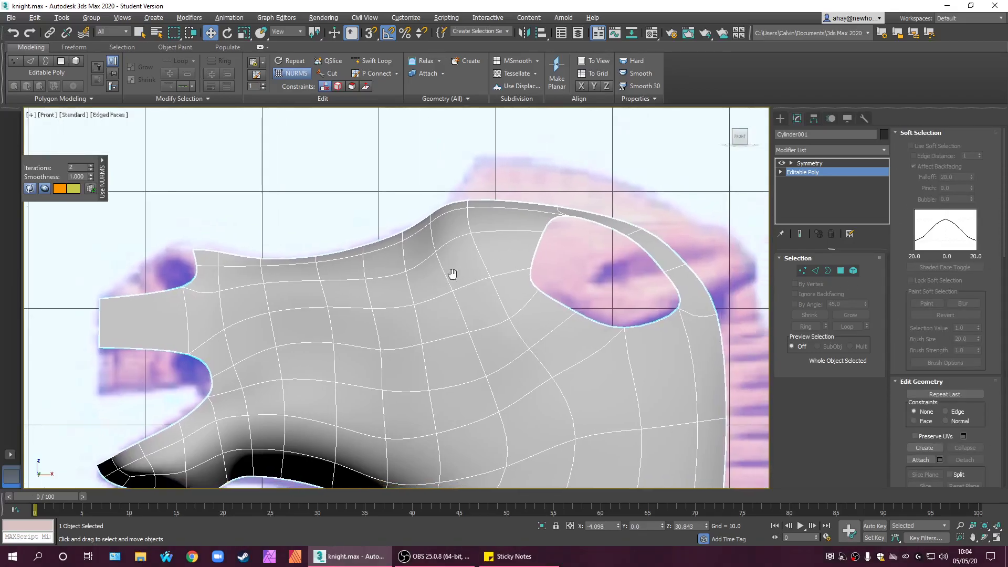
scroll(540, 215, "down", 5)
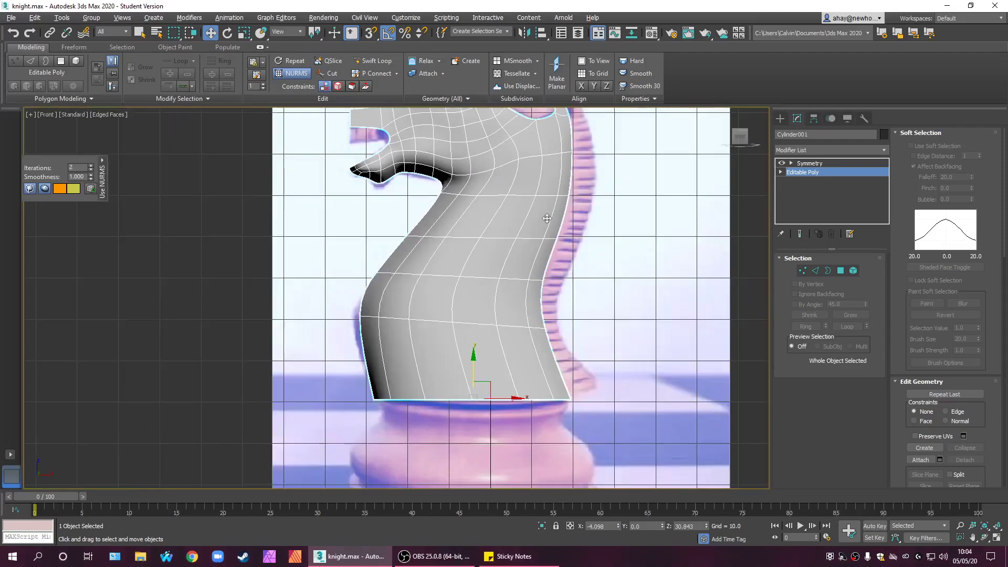
scroll(542, 187, "up", 5)
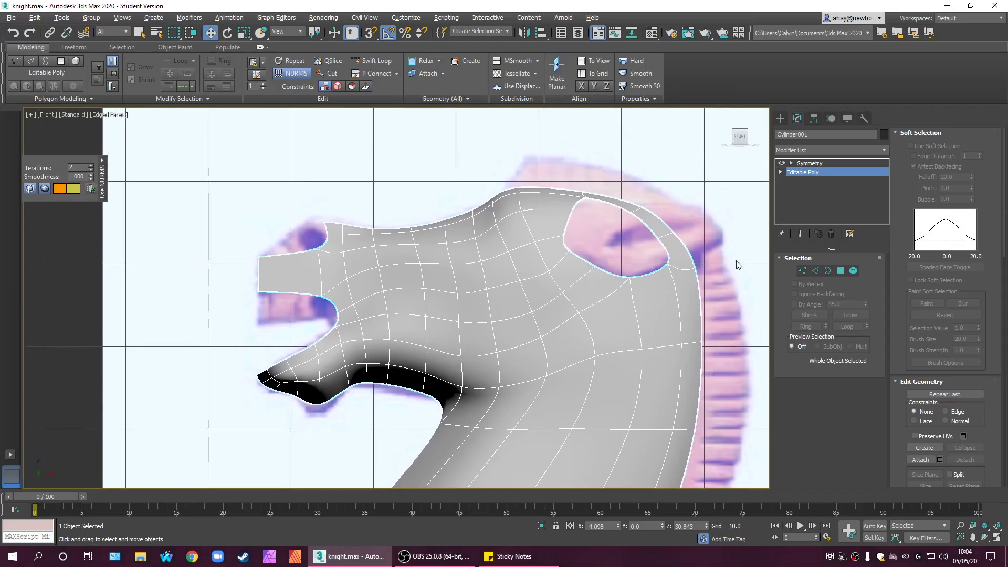
- Compare the Symmetry result with the base editable poly's smoothed mesh over the reference image in the Front view
left_click(812, 164)
middle_click_drag(653, 303, 706, 301)
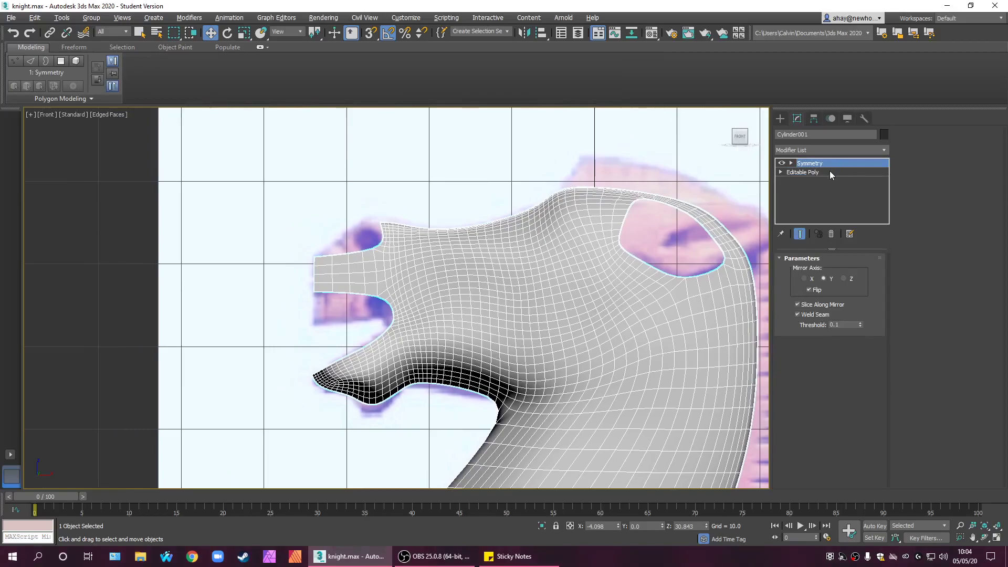
left_click(803, 172)
scroll(653, 315, "down", 5)
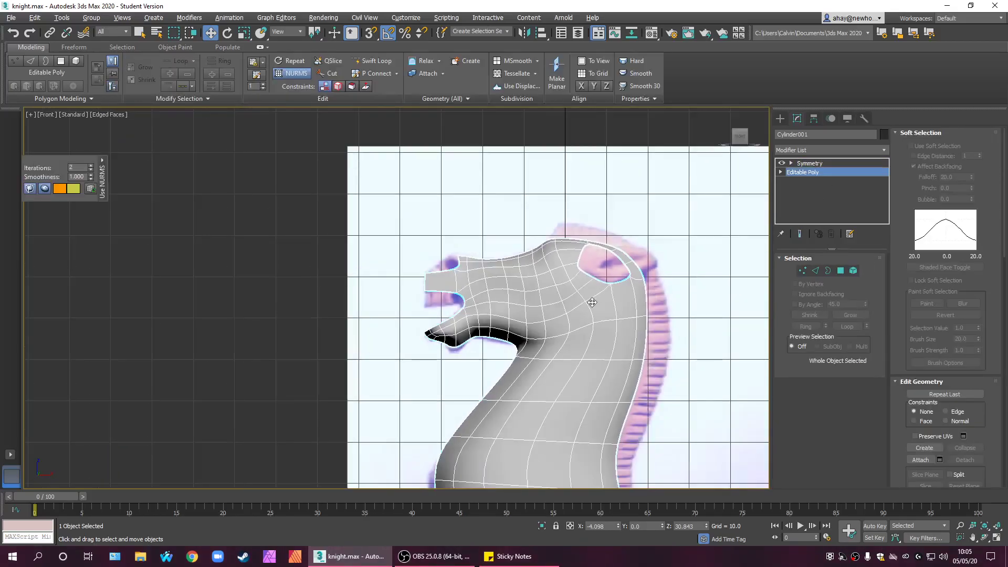
scroll(656, 286, "down", 4)
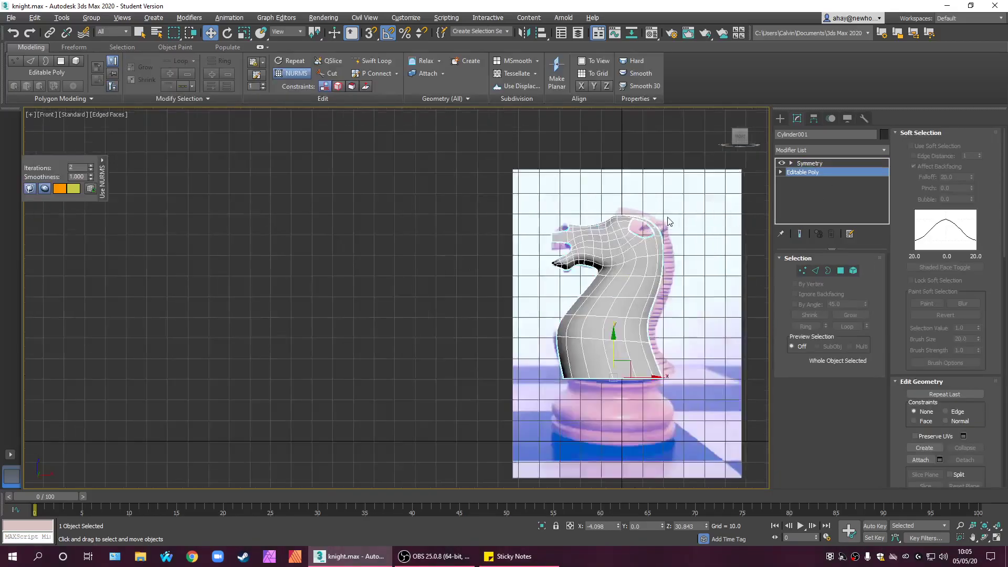
scroll(676, 274, "up", 8)
middle_click_drag(675, 274, 678, 276)
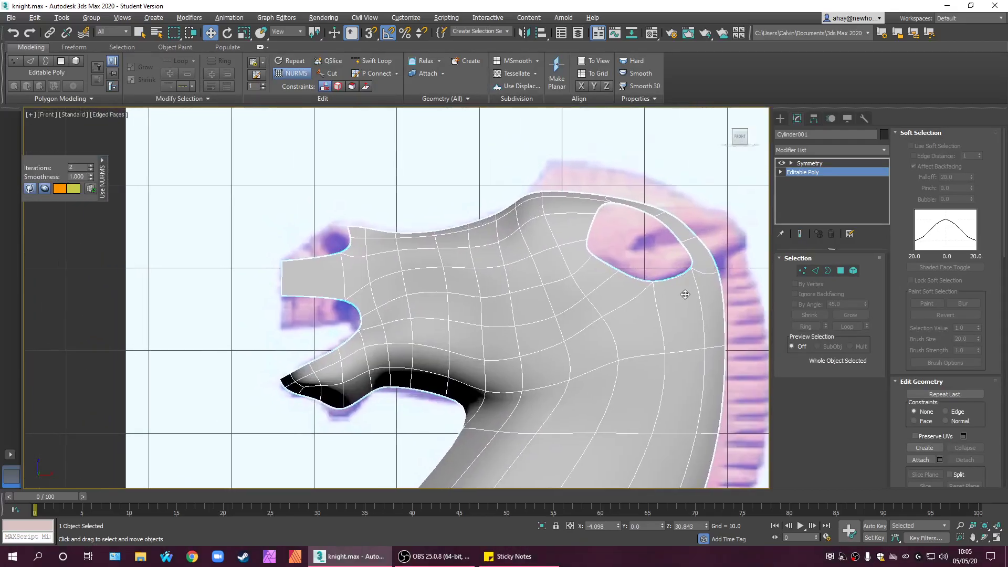
scroll(577, 294, "down", 2)
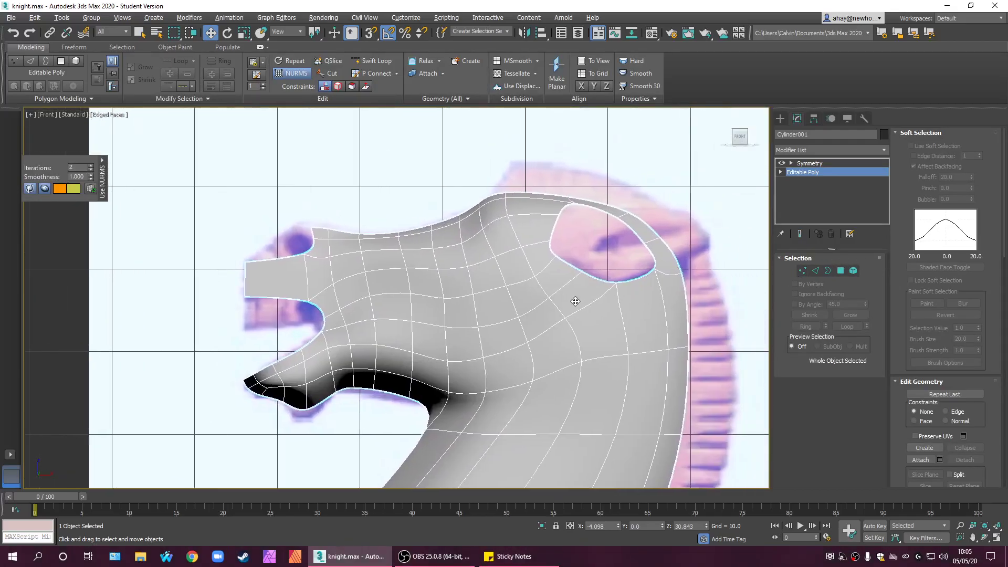
left_click(822, 163)
left_click(843, 173)
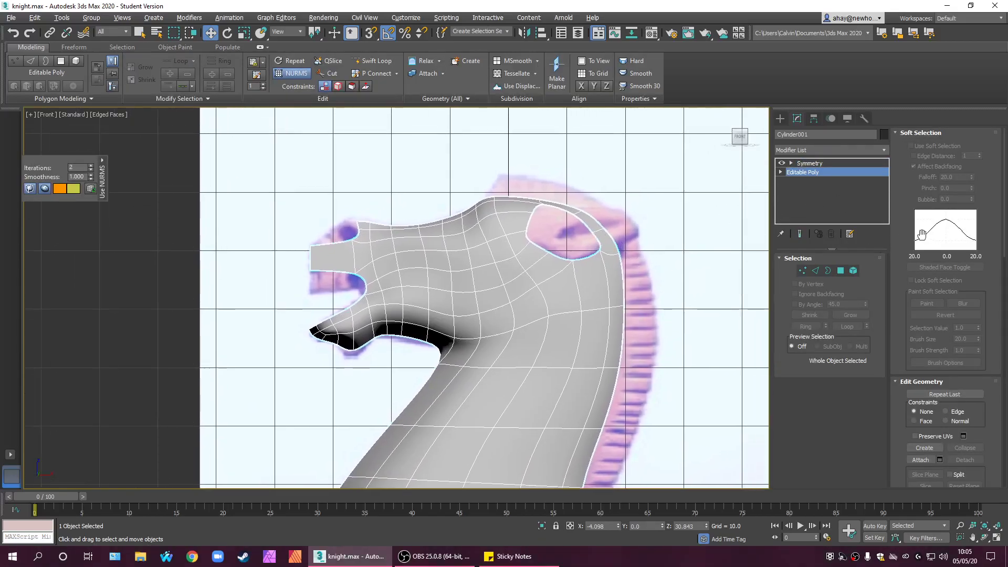
- Turn off NURMS subdivision for the base editable poly to work on the unsmoothed head mesh
scroll(974, 323, "down", 10)
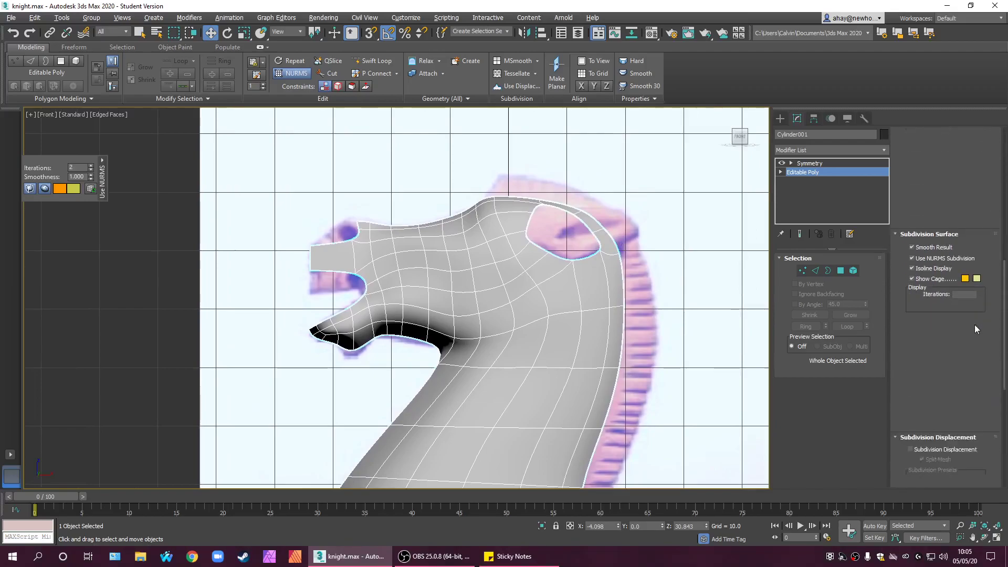
left_click(955, 234)
middle_click_drag(569, 270, 553, 293)
scroll(489, 321, "up", 2)
scroll(476, 299, "up", 2)
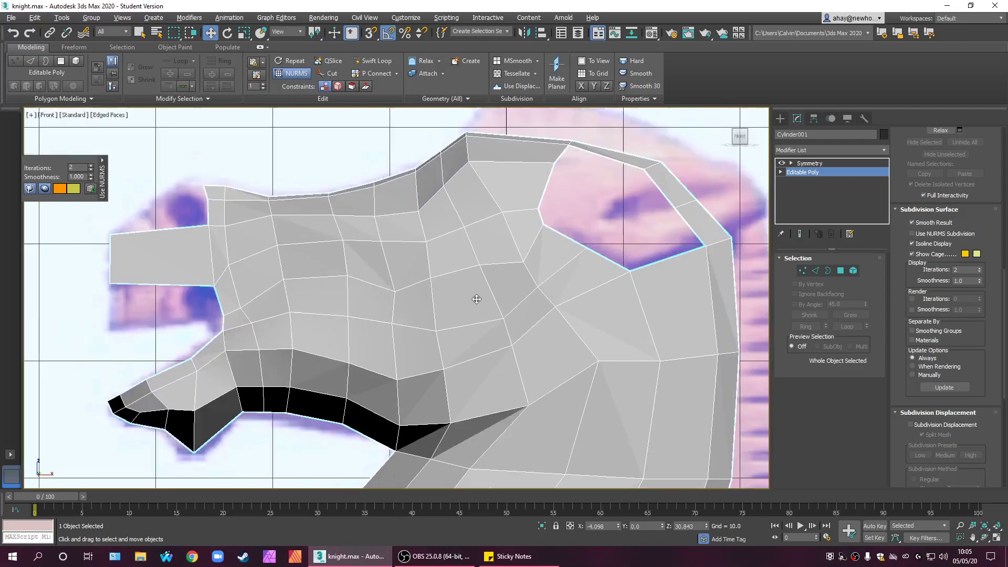
middle_click_drag(480, 293, 492, 364)
scroll(644, 344, "down", 2)
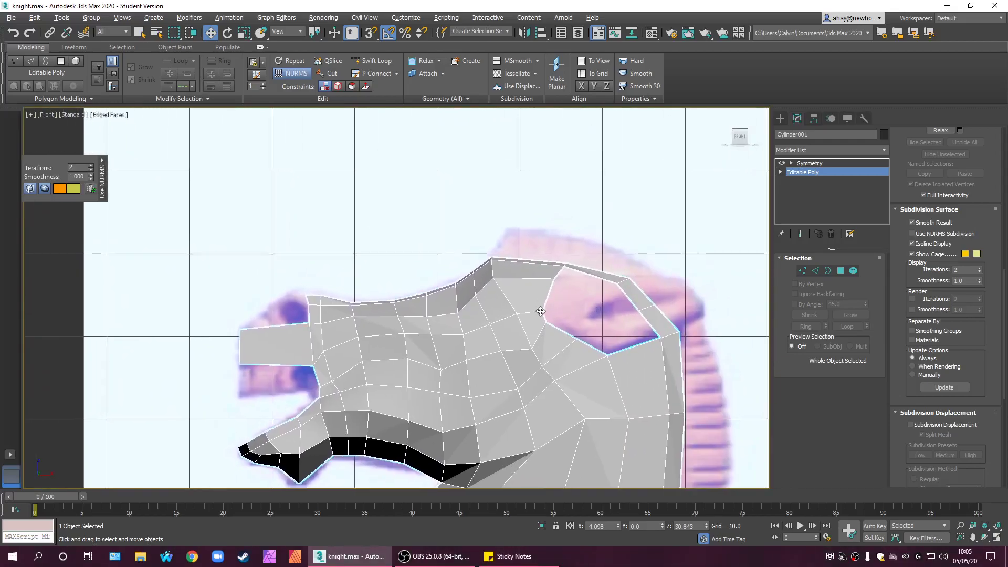
- With see-through display on, raise the two vertices just below the nose's upper edge behind the nostril to about Z 104.5
key("alt+x")
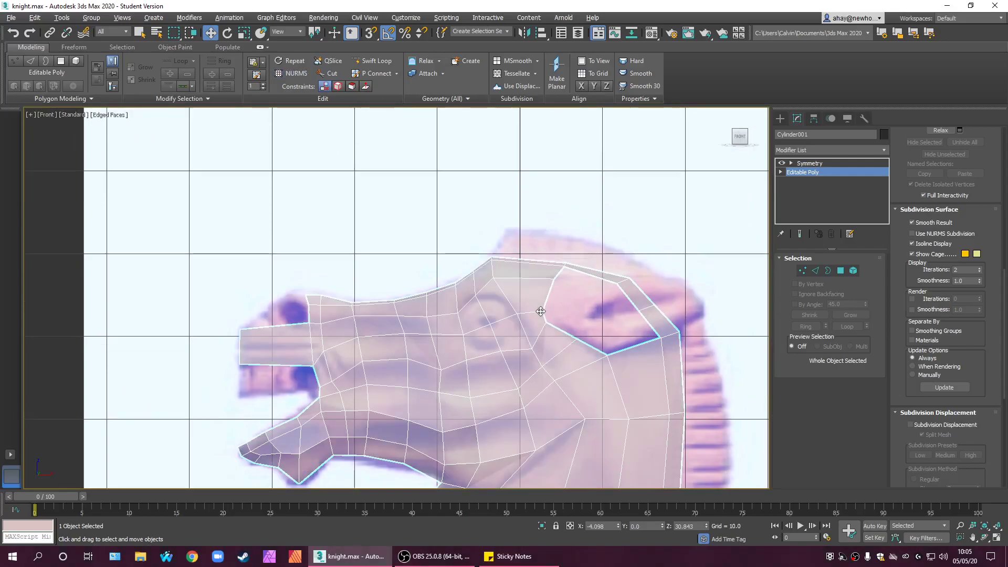
middle_click_drag(547, 320, 549, 314)
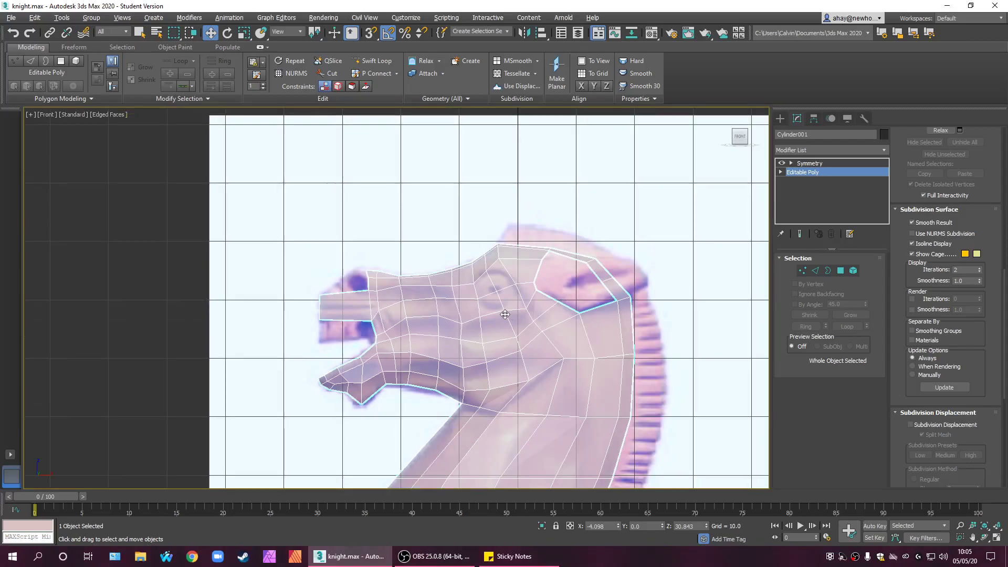
scroll(494, 292, "up", 6)
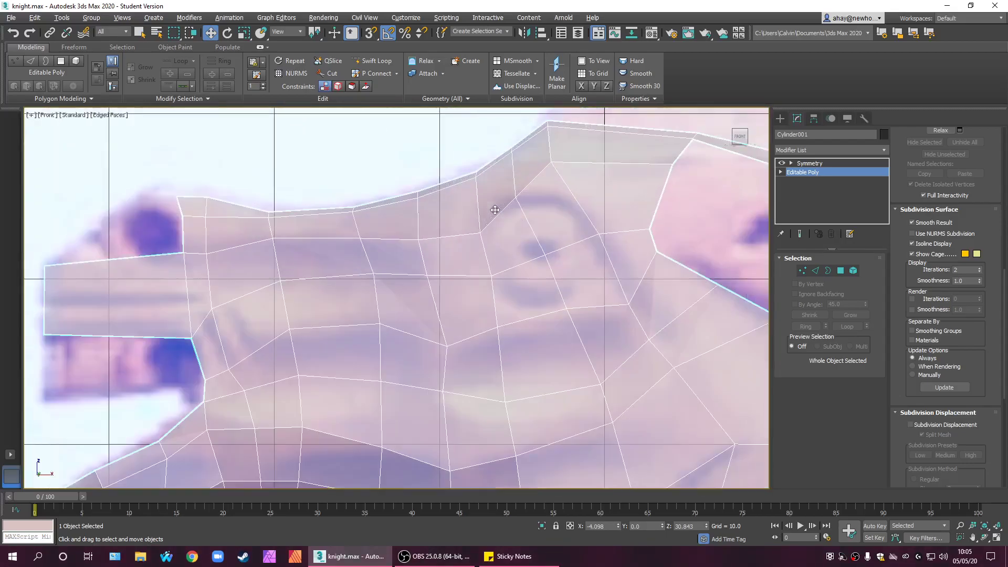
middle_click_drag(471, 179, 436, 247)
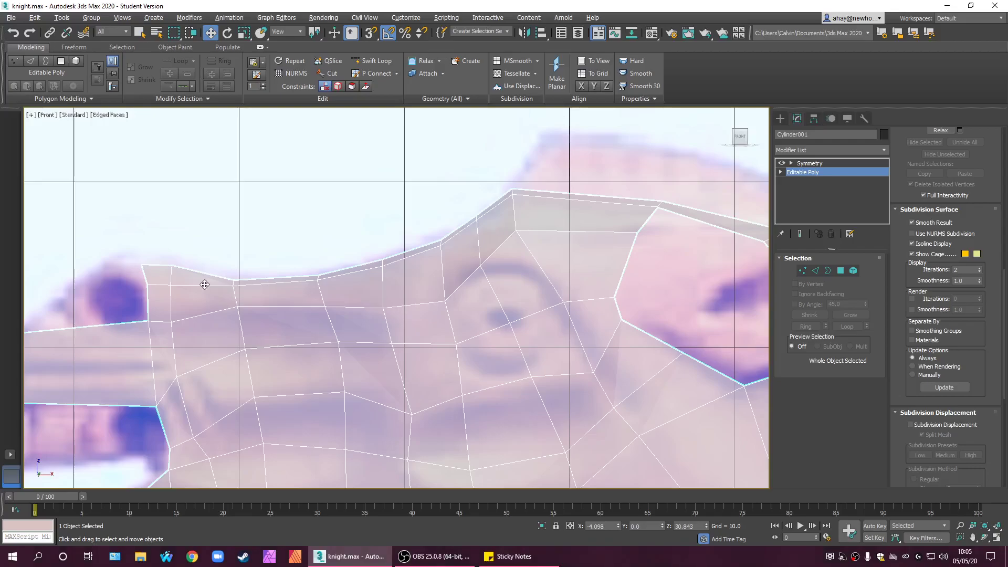
middle_click_drag(220, 281, 461, 279)
scroll(408, 284, "up", 2)
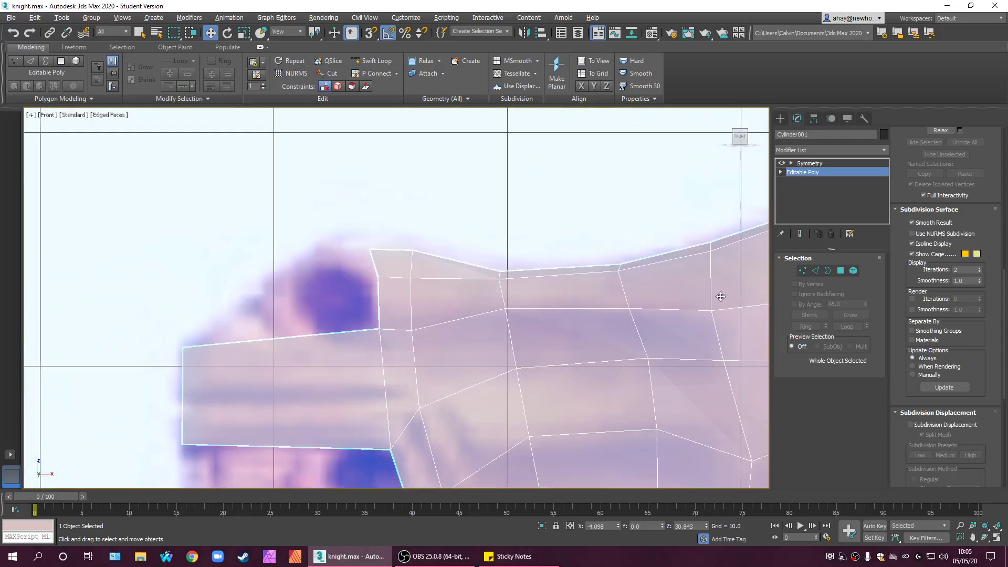
key("1")
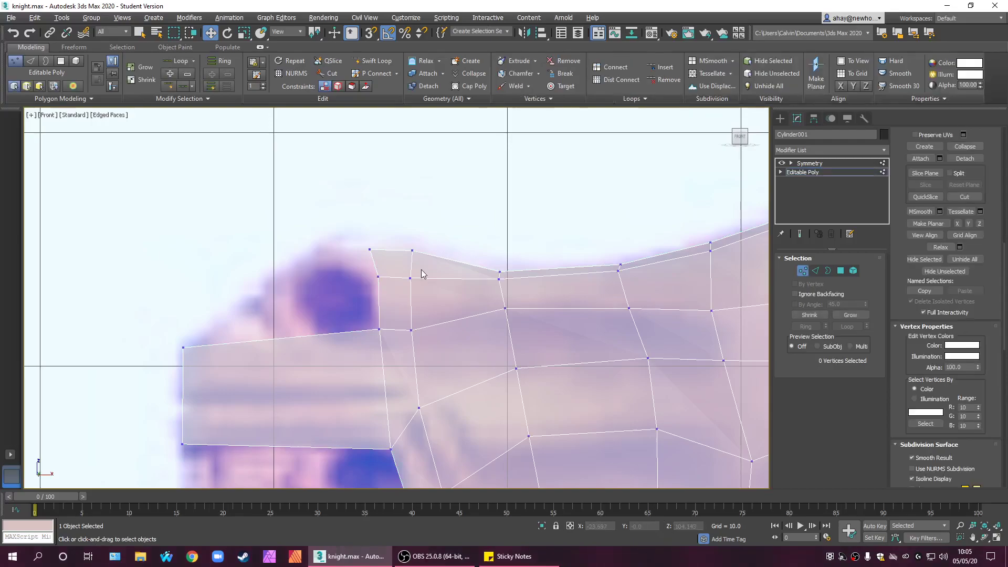
left_click_drag(425, 297, 425, 297)
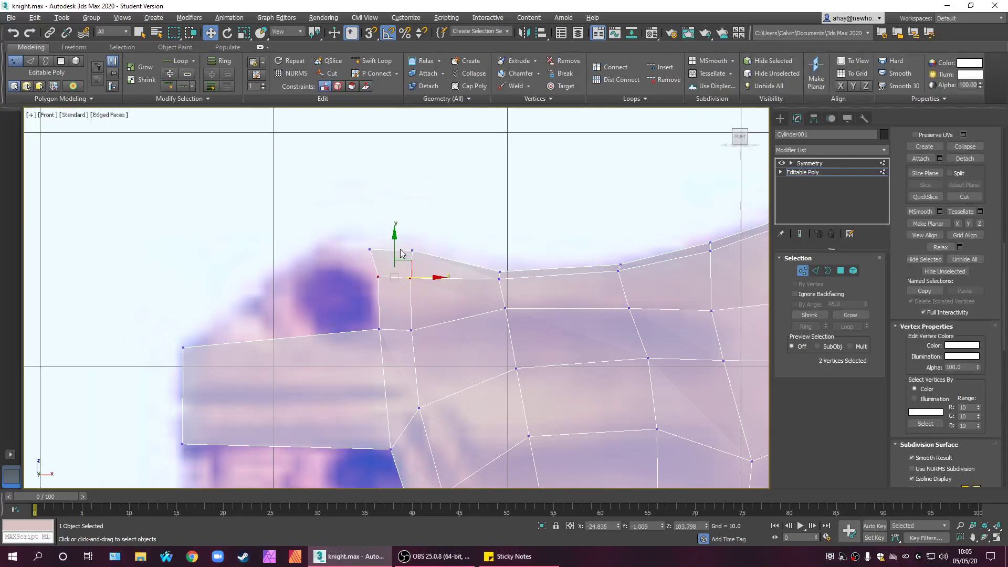
left_click_drag(397, 249, 398, 231)
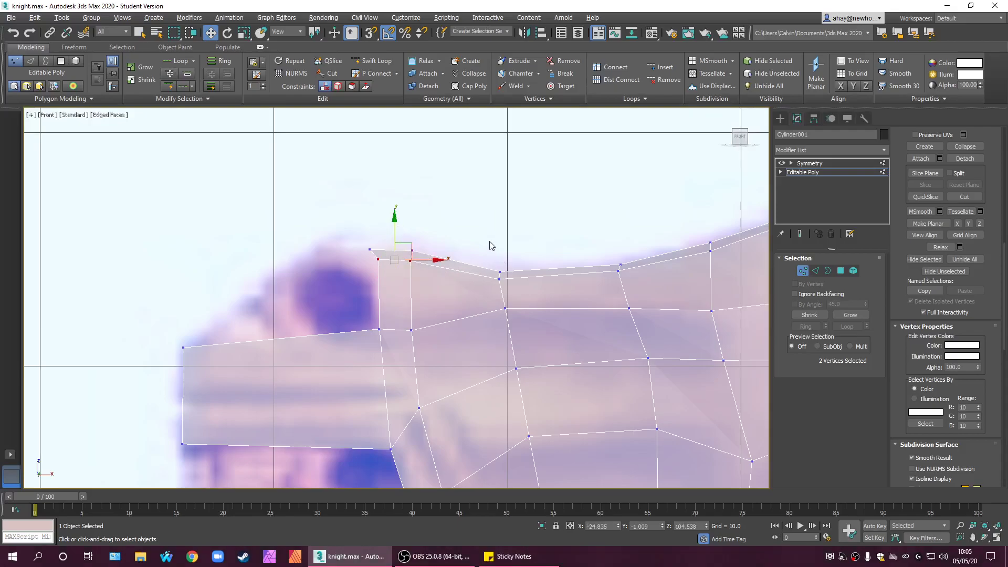
- Turn off see-through display and inspect the unsmoothed, mirrored head at the Symmetry level in the maximized Perspective view
middle_click_drag(560, 257, 532, 256)
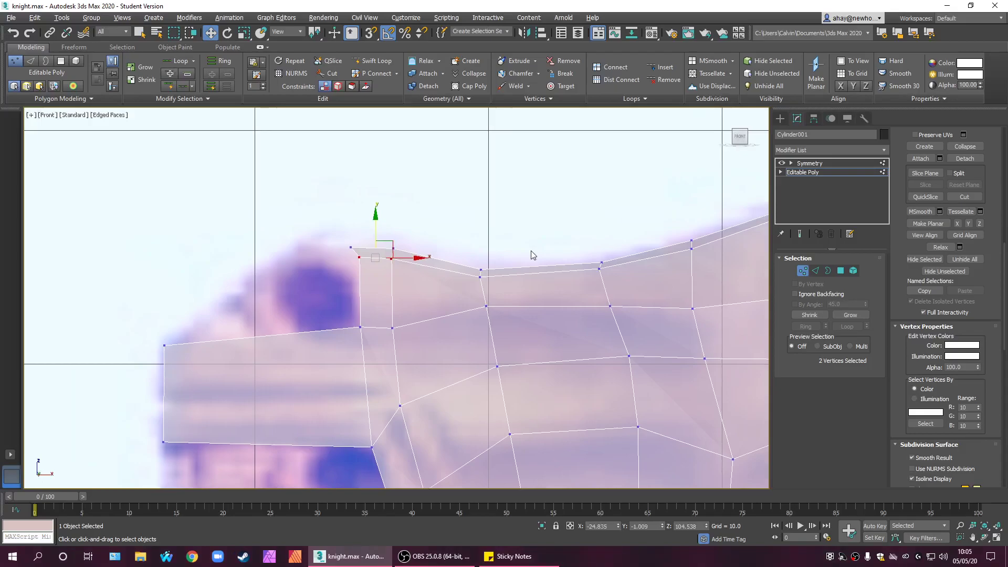
key("alt+w")
left_click(842, 163)
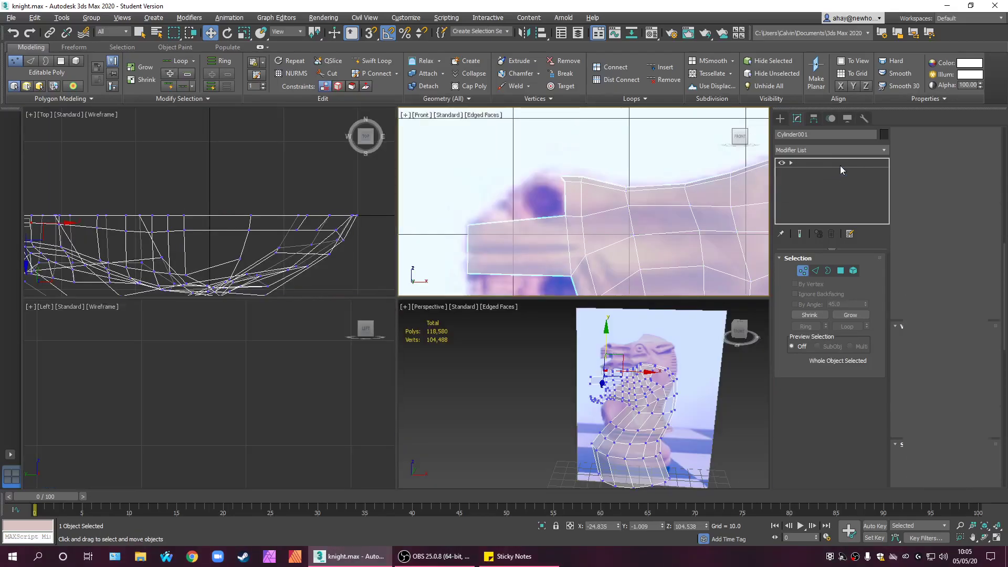
middle_click_drag(649, 387, 687, 370, "alt")
scroll(687, 371, "up", 5)
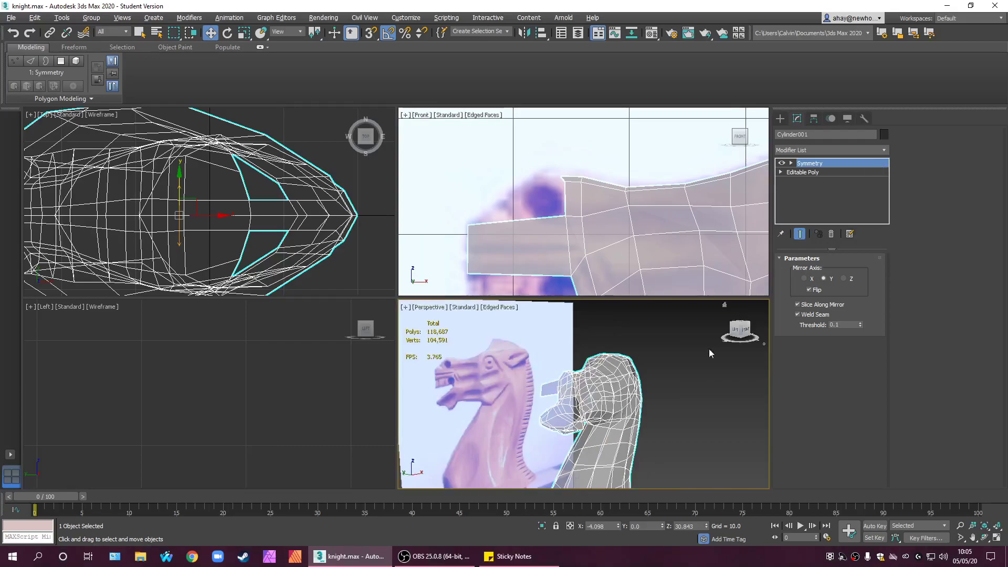
key("alt+x")
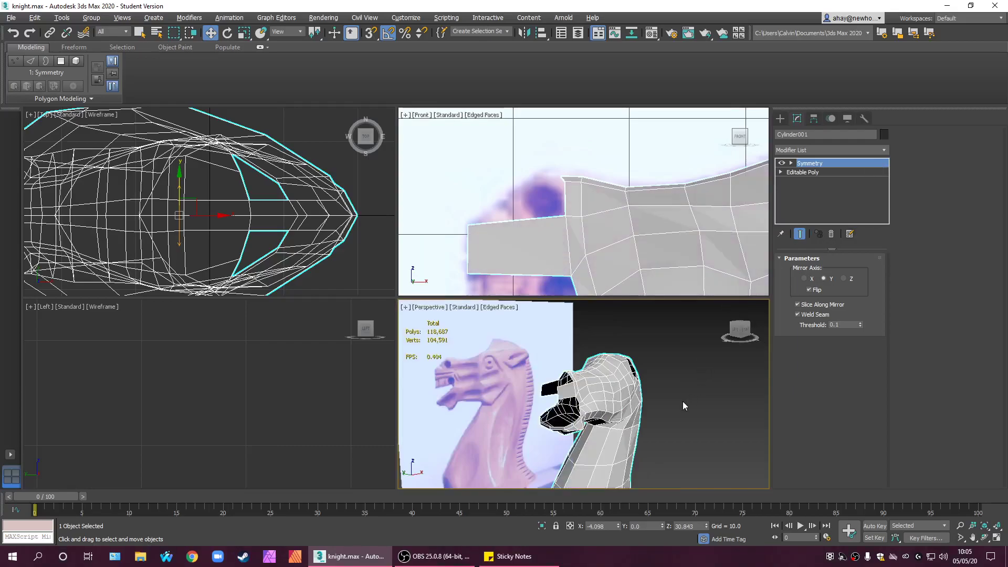
key("alt+w")
middle_click_drag(666, 402, 434, 375, "alt")
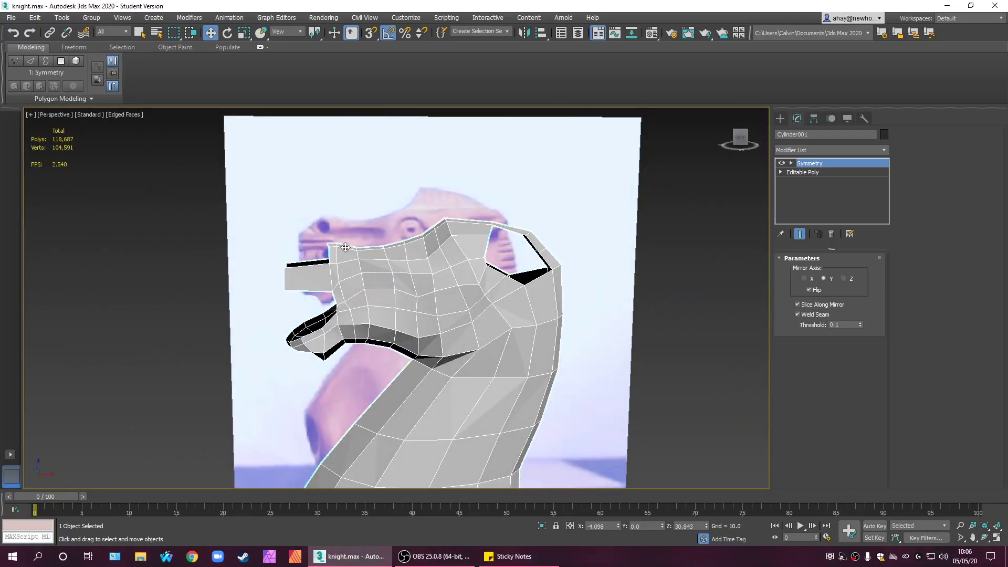
- Examine the mirrored nose strip, mouth opening and jaw from several angles in the Perspective view and against the reference in the Front view
middle_click_drag(366, 232, 443, 207)
scroll(413, 211, "up", 5)
scroll(471, 285, "down", 3)
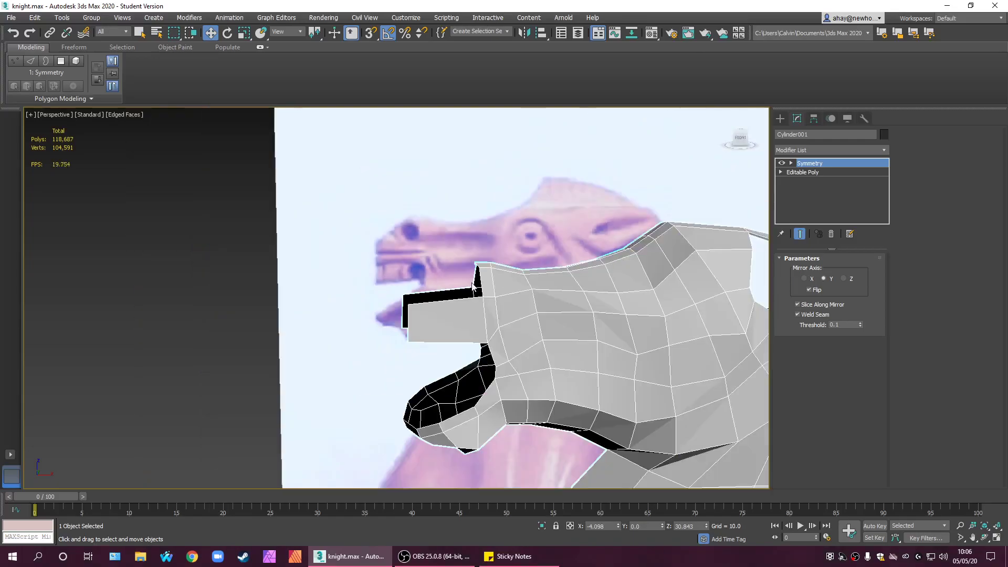
middle_click_drag(554, 281, 535, 288)
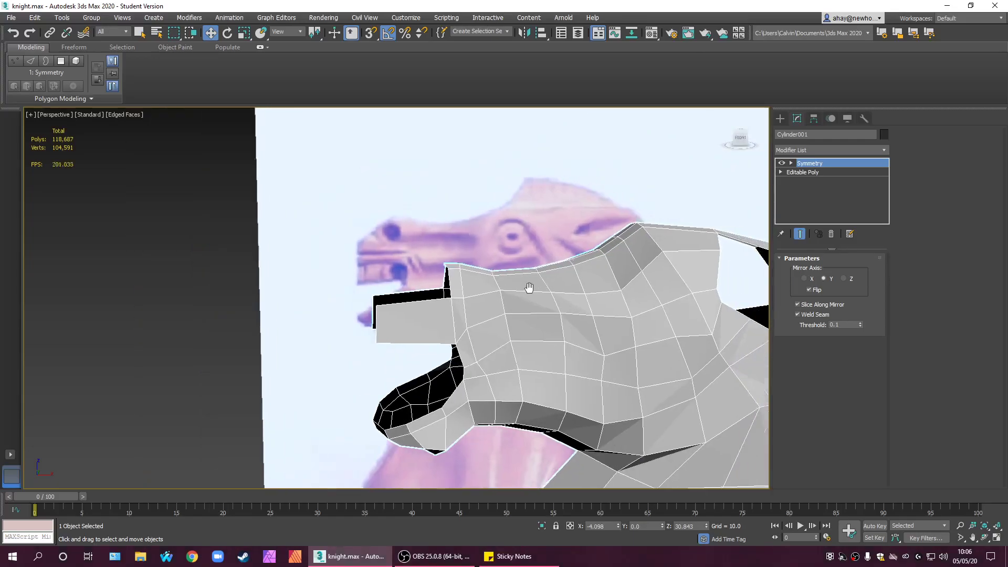
scroll(535, 288, "down", 5)
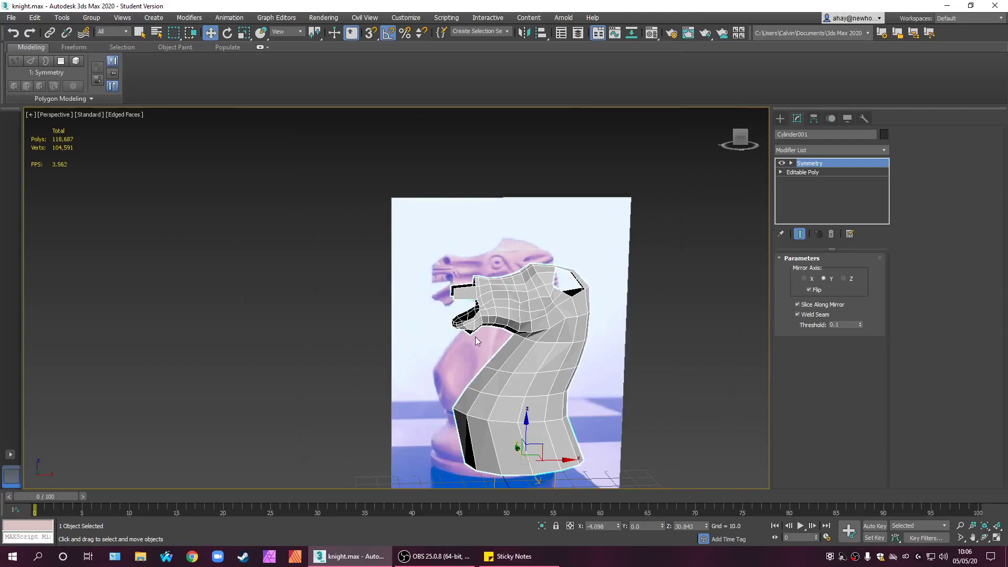
scroll(458, 294, "up", 8)
middle_click_drag(540, 293, 525, 280)
scroll(525, 281, "down", 4)
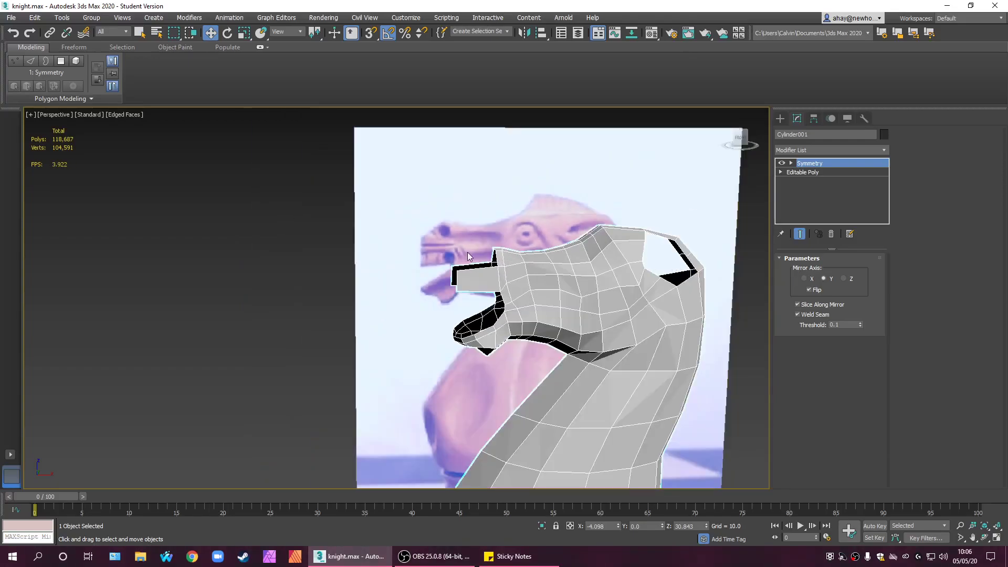
scroll(498, 284, "down", 3)
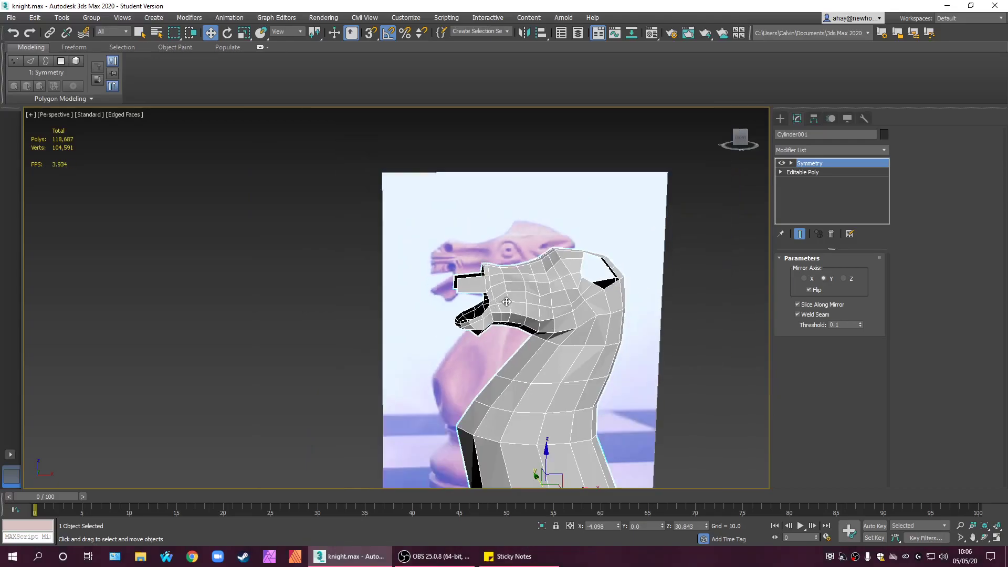
scroll(507, 299, "down", 2)
middle_click_drag(508, 300, 579, 267, "alt")
scroll(580, 267, "up", 3)
scroll(580, 267, "down", 4)
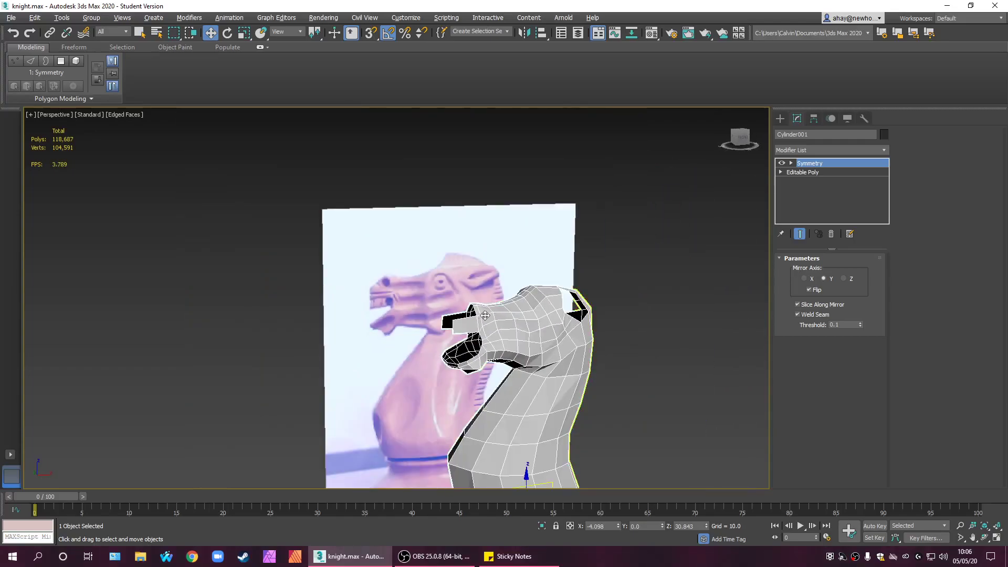
key("alt+w")
scroll(549, 216, "up", 1)
middle_click_drag(564, 157, 571, 108)
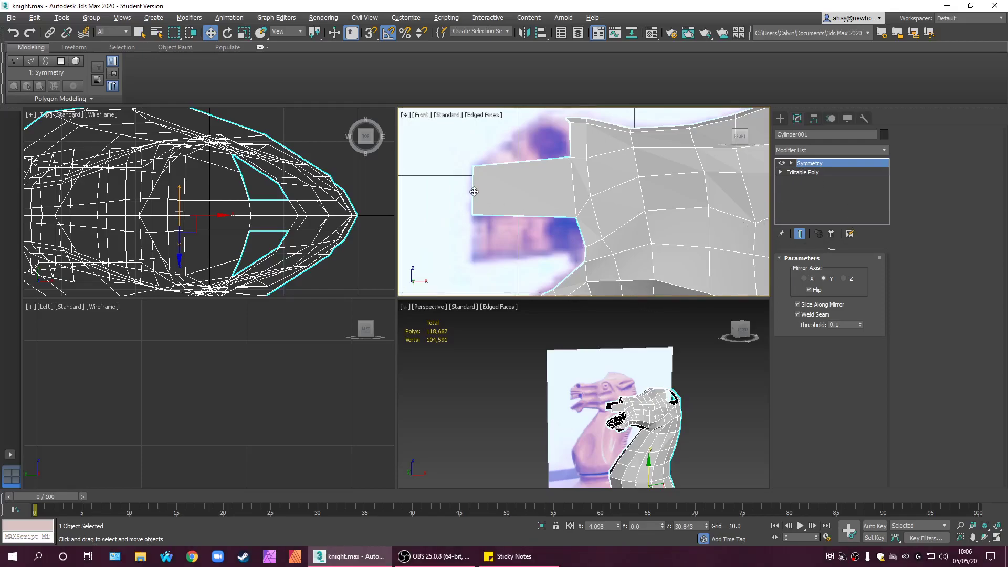
scroll(583, 398, "up", 5)
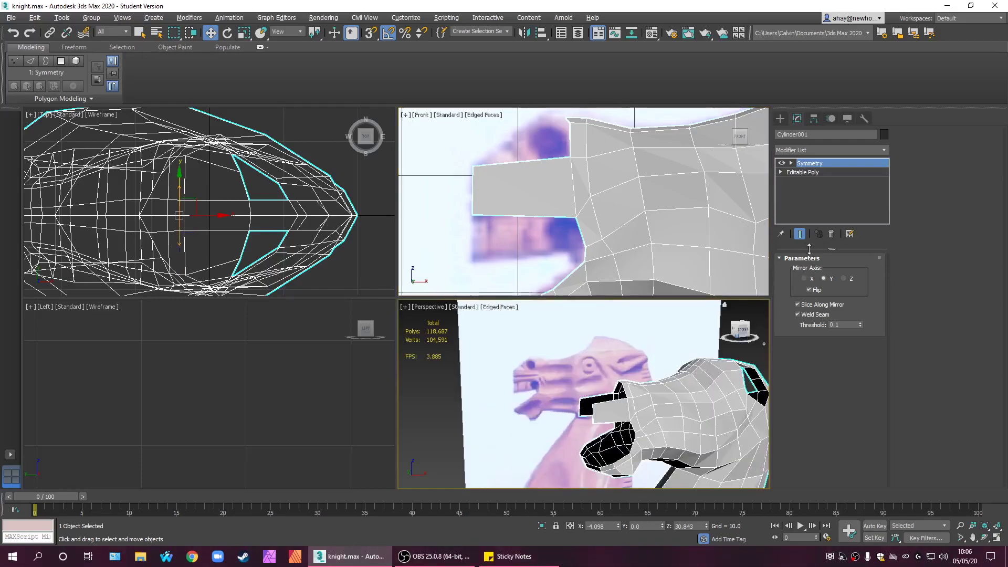
- In the base editable poly, pull the front vertical edge of the muzzle strip back toward the head to about X -30.1
left_click(803, 172)
left_click(816, 271)
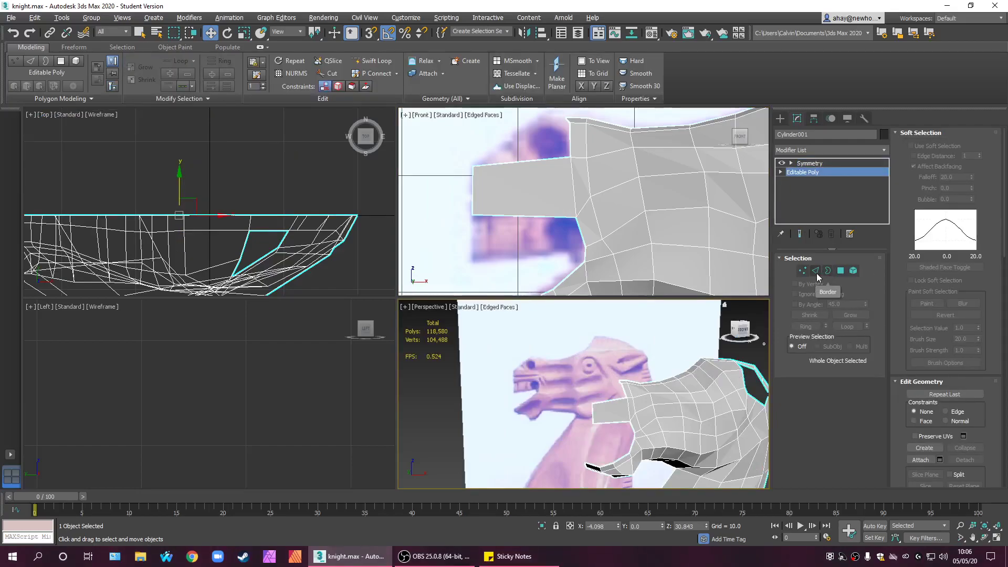
left_click(591, 417)
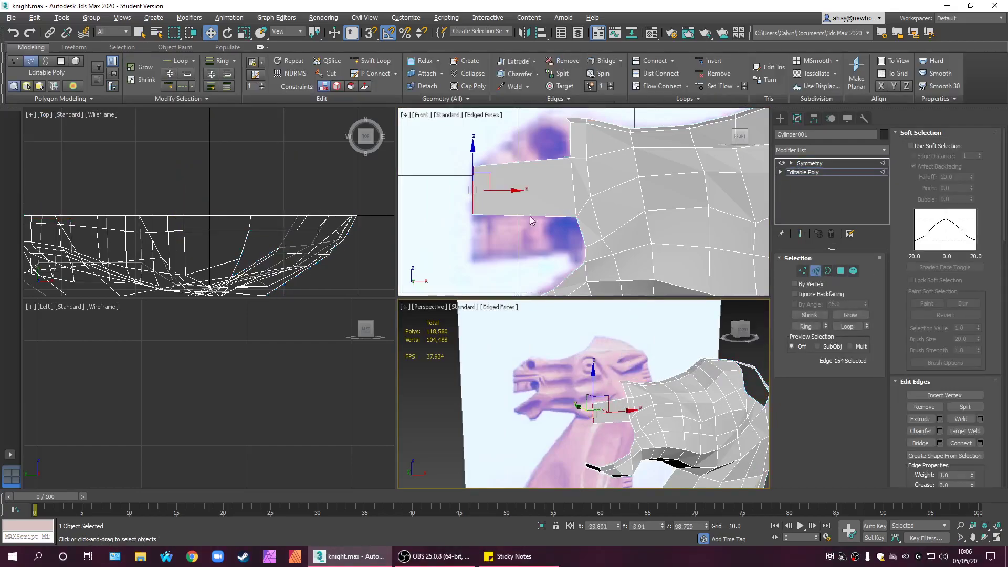
middle_click_drag(539, 225, 510, 193)
left_click_drag(510, 193, 582, 190)
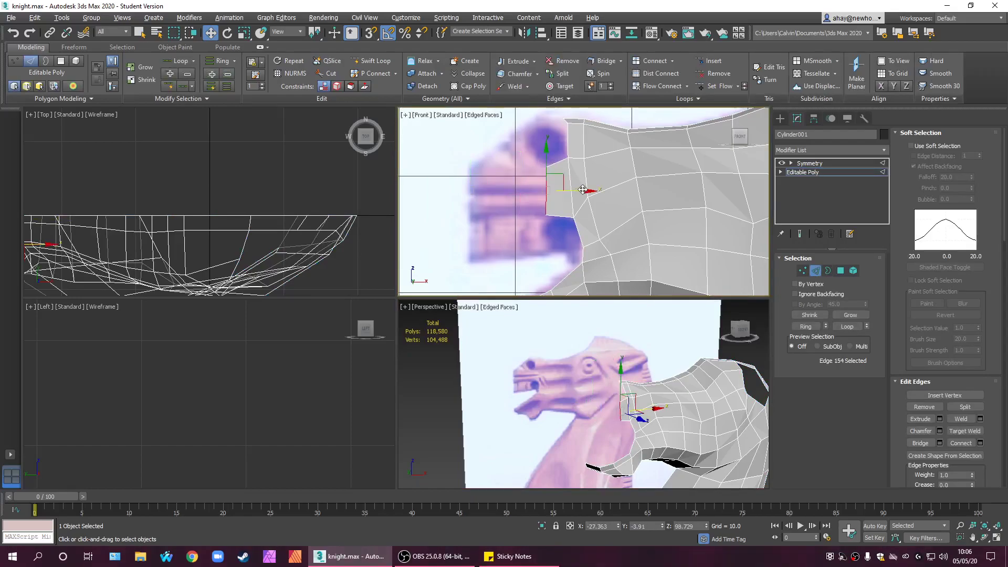
middle_click_drag(631, 290, 614, 238)
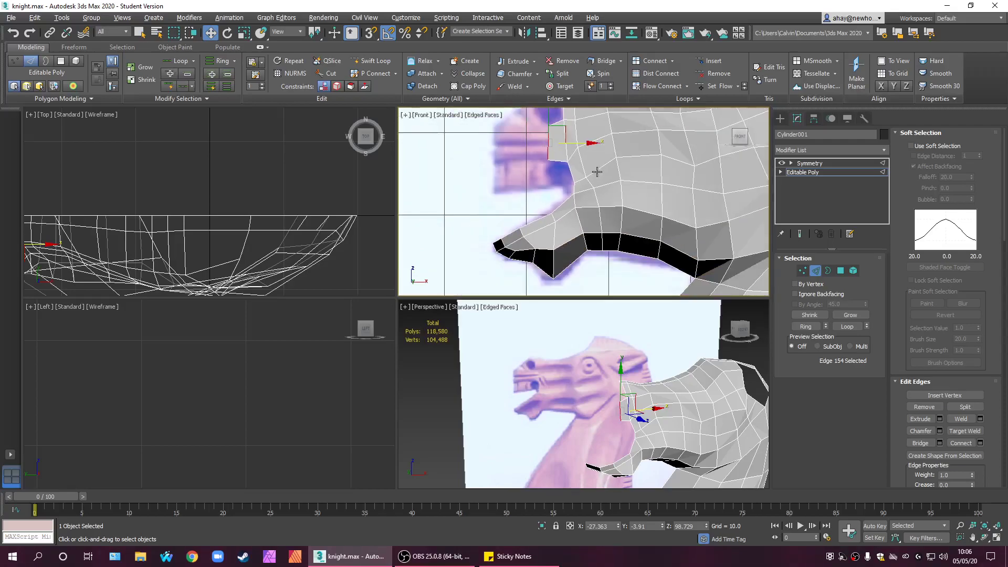
middle_click_drag(551, 235, 544, 286)
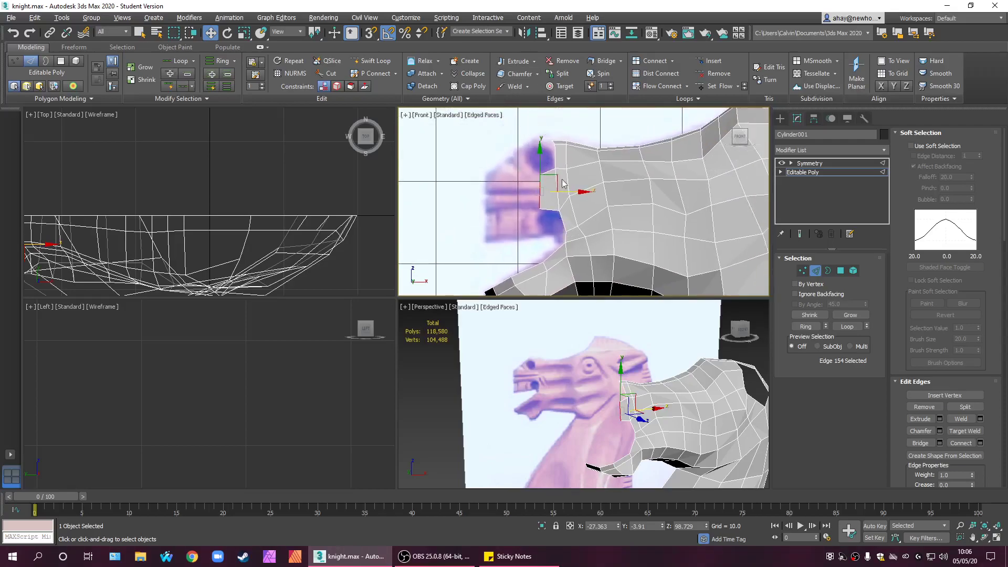
middle_click_drag(565, 188, 577, 192)
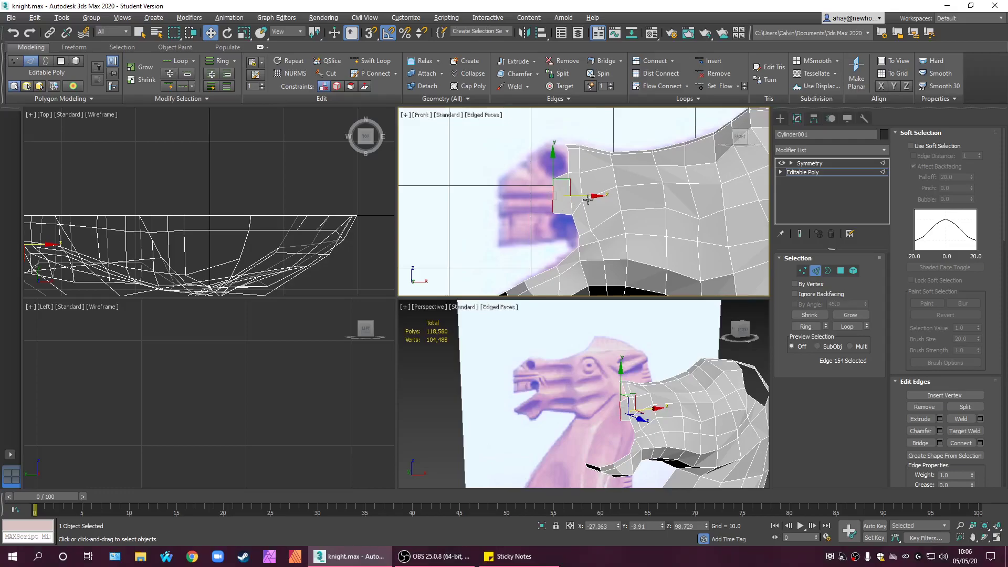
left_click_drag(593, 196, 542, 197)
- Undo the last extension of the muzzle strip's front edge
middle_click_drag(602, 440, 577, 404, "alt")
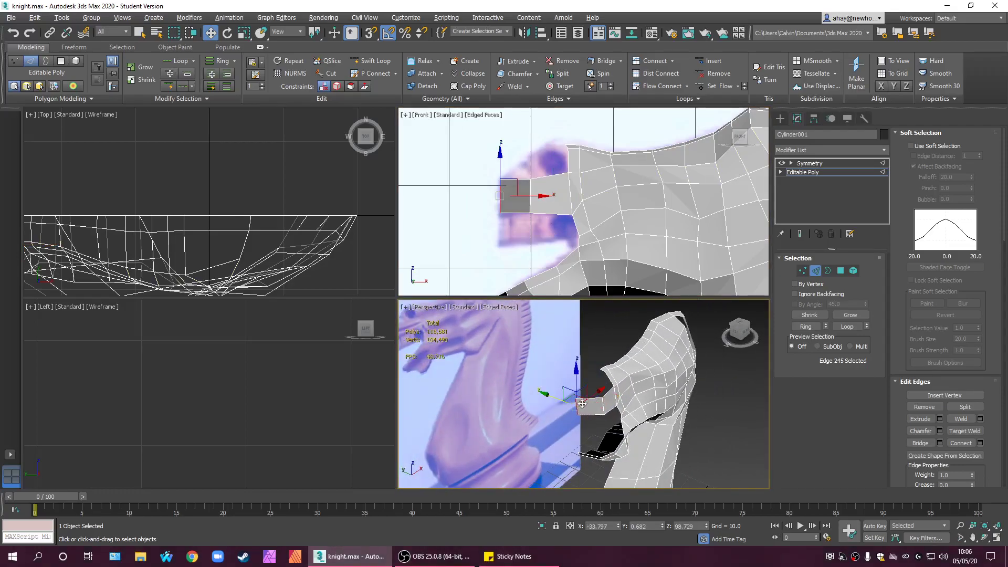
middle_click(595, 242)
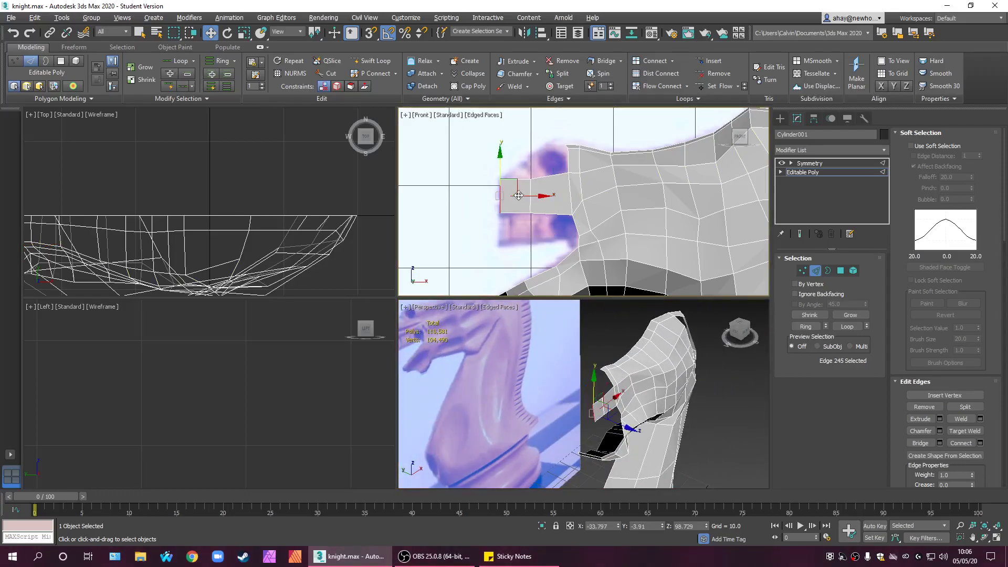
key("ctrl+z")
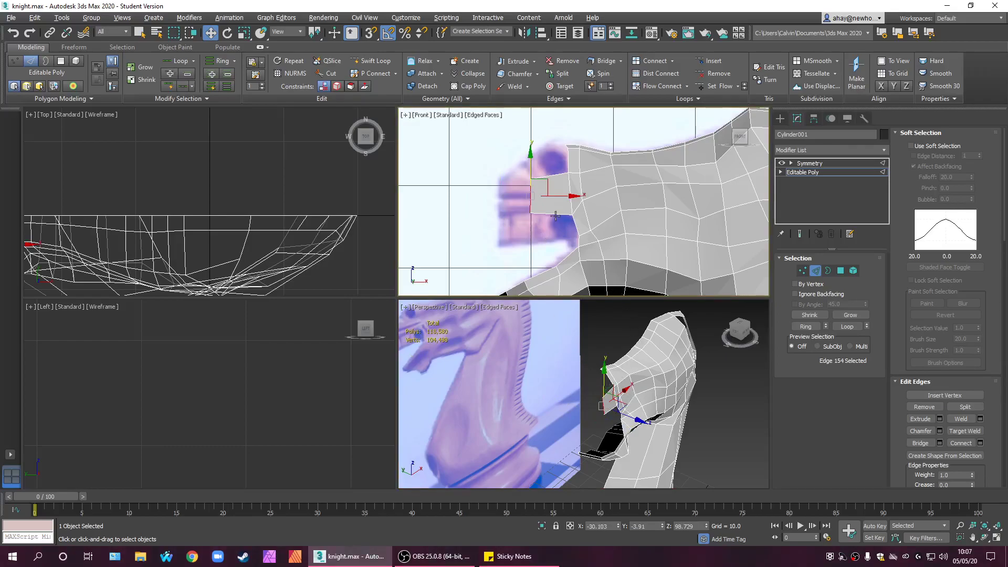
- In the Top view, move the muzzle strip's front edge outward from the centre line to about Y -6
scroll(286, 179, "down", 2)
middle_click_drag(188, 208, 303, 230)
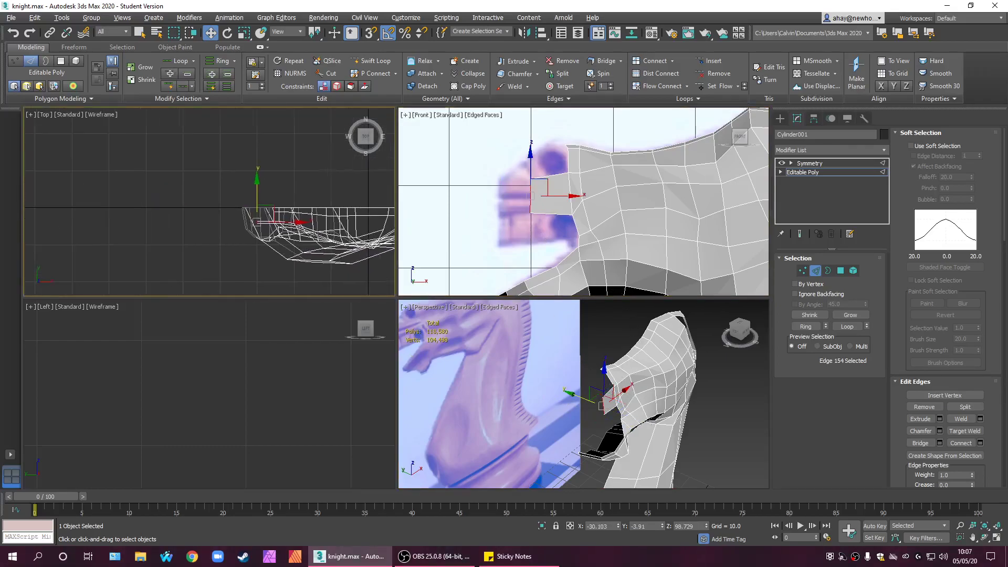
scroll(301, 229, "up", 1)
left_click_drag(238, 202, 247, 223)
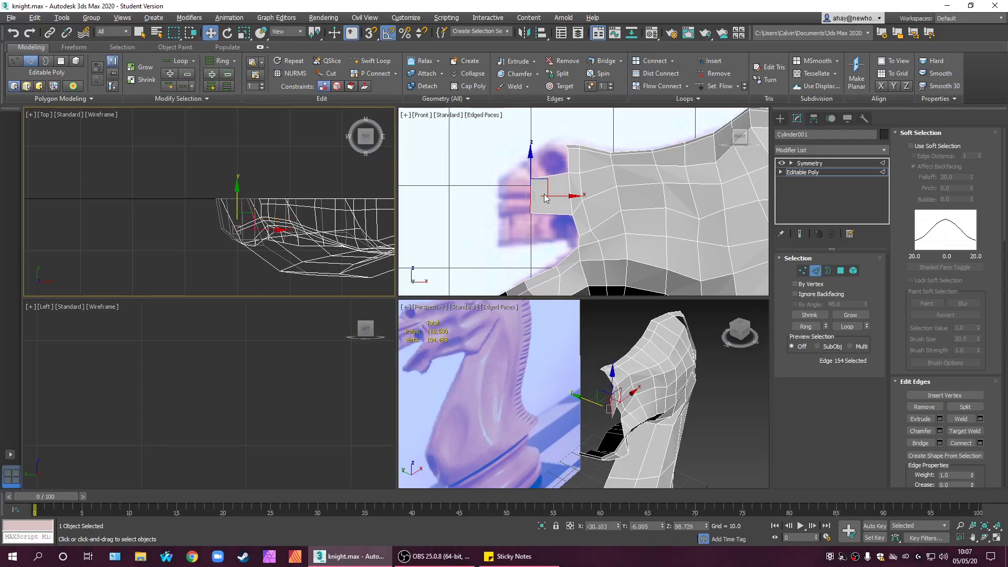
- Extend the muzzle strip's front edge forward to about X -32.9, and add another segment ending on the centre line at about X -33.8
left_click(559, 200)
left_click_drag(568, 196, 524, 198, "shift")
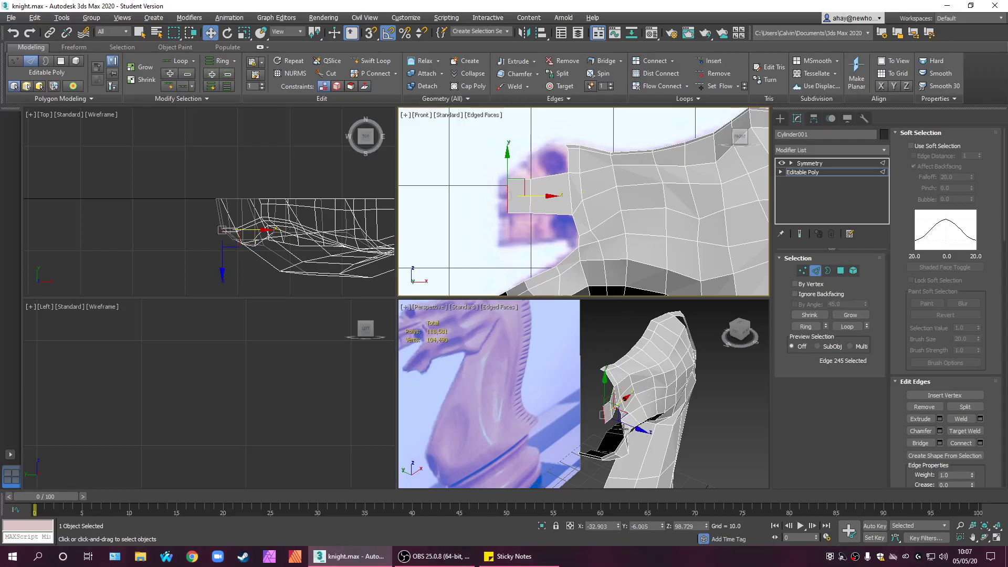
left_click(247, 231)
left_click_drag(255, 231, 247, 230, "shift")
middle_click_drag(603, 422, 588, 415, "alt")
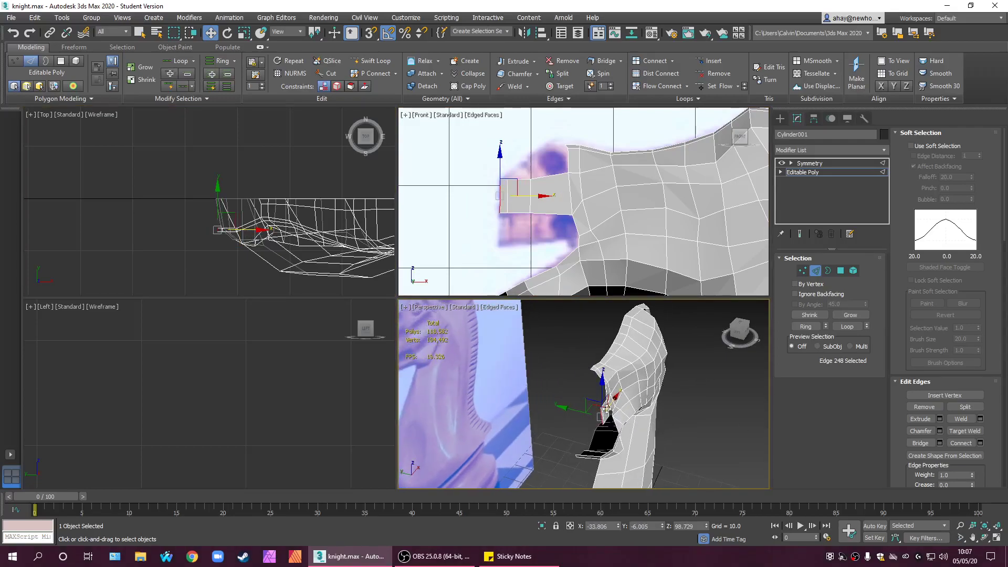
mouse_move(566, 408)
left_mouse_down("shift")
mouse_move(541, 404)
mouse_move(557, 402)
left_mouse_up("shift")
- Select the vertical corner edge between the muzzle's side and its front face and move it inward to about Y -4.6
middle_click_drag(644, 279, 648, 263, "alt")
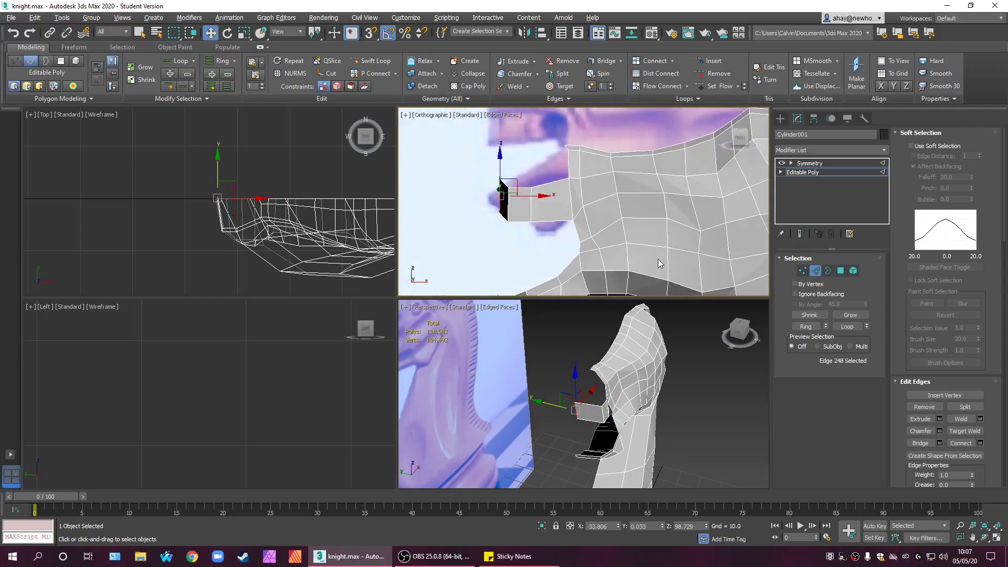
key("f")
scroll(656, 253, "up", 2)
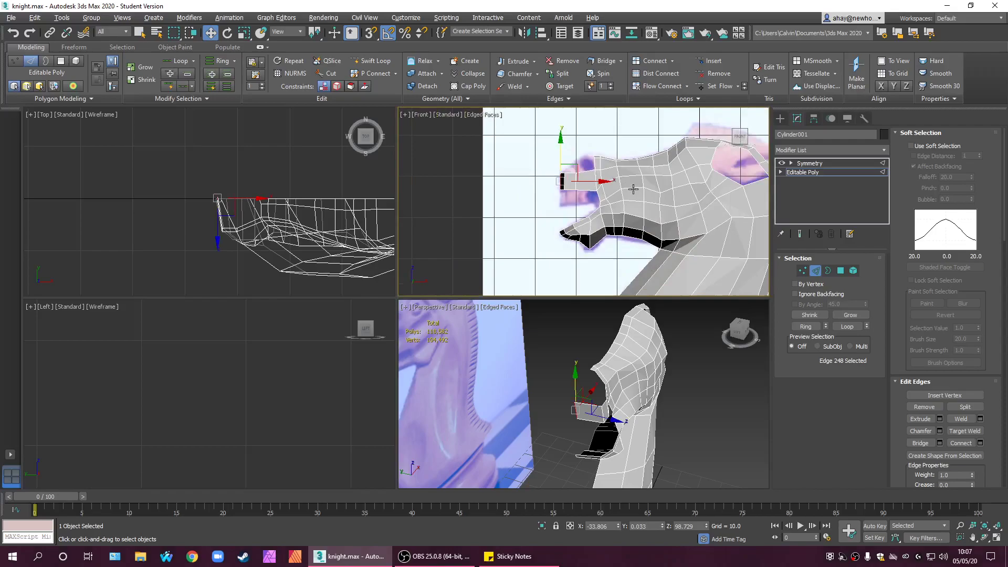
scroll(535, 214, "up", 3)
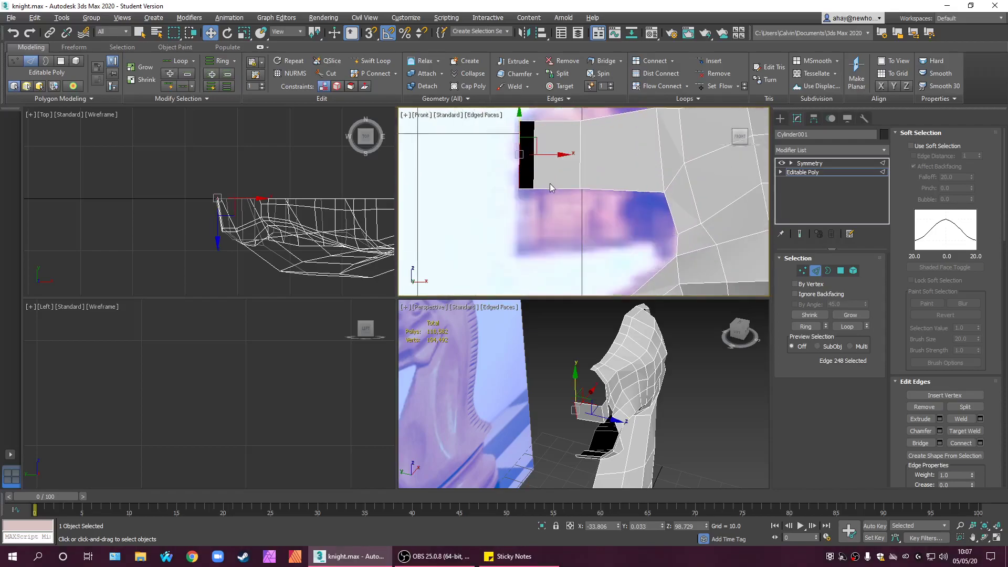
middle_click_drag(659, 430, 561, 446, "alt")
scroll(597, 396, "up", 3)
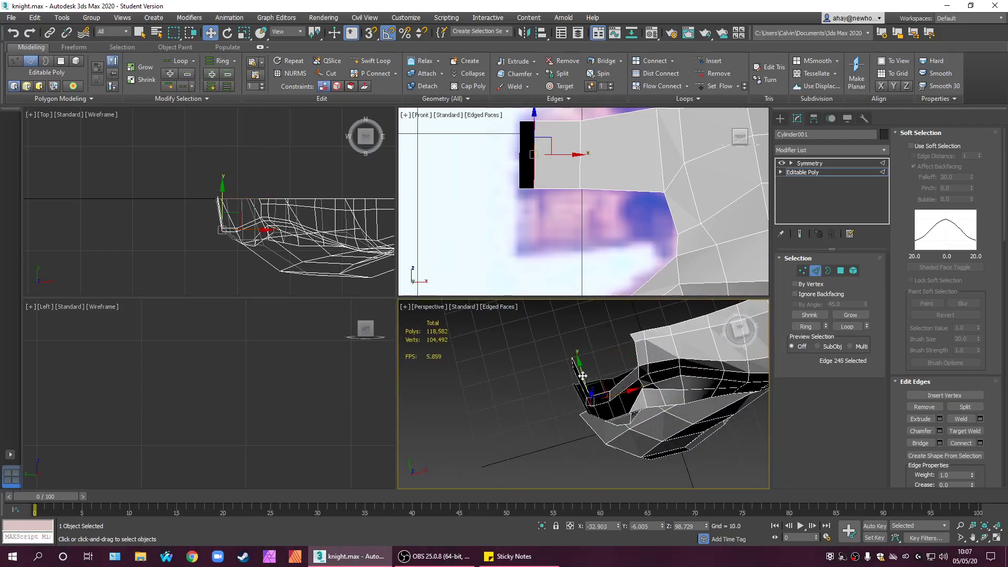
left_click(580, 366)
left_click_drag(581, 366, 623, 376)
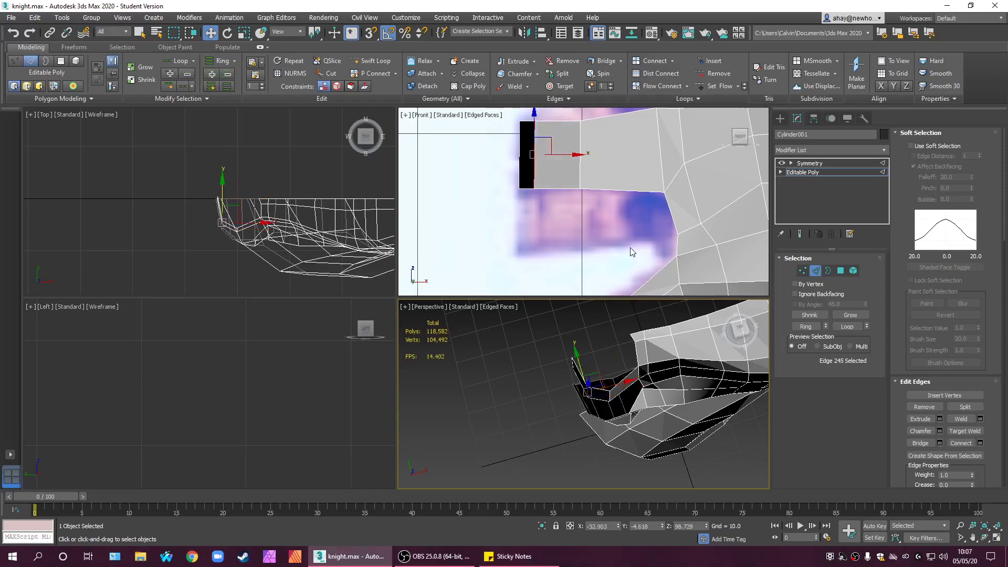
- Examine the gap around the nostril in the Front view, leave edge editing and deselect the horse head
scroll(602, 211, "down", 5)
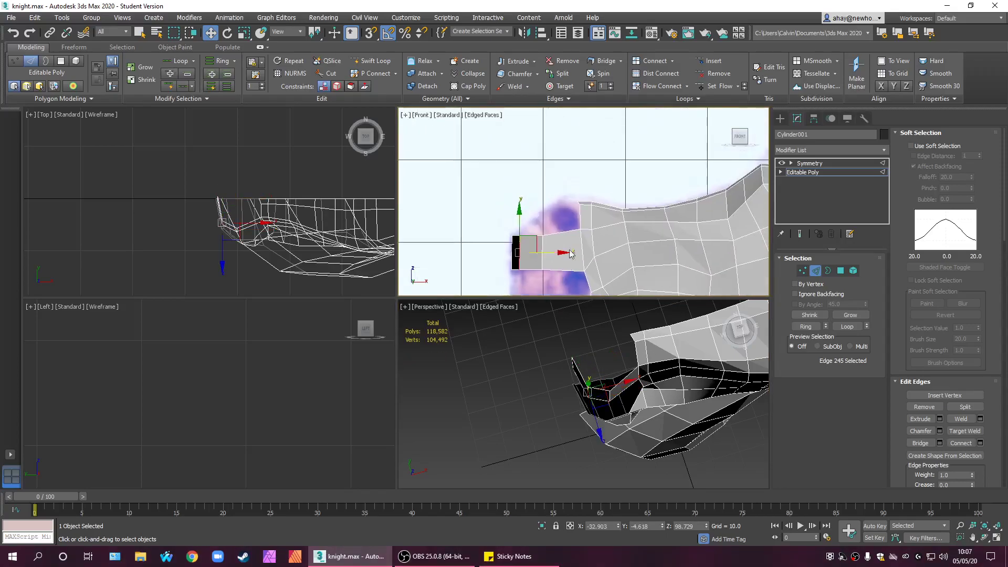
scroll(571, 260, "up", 4)
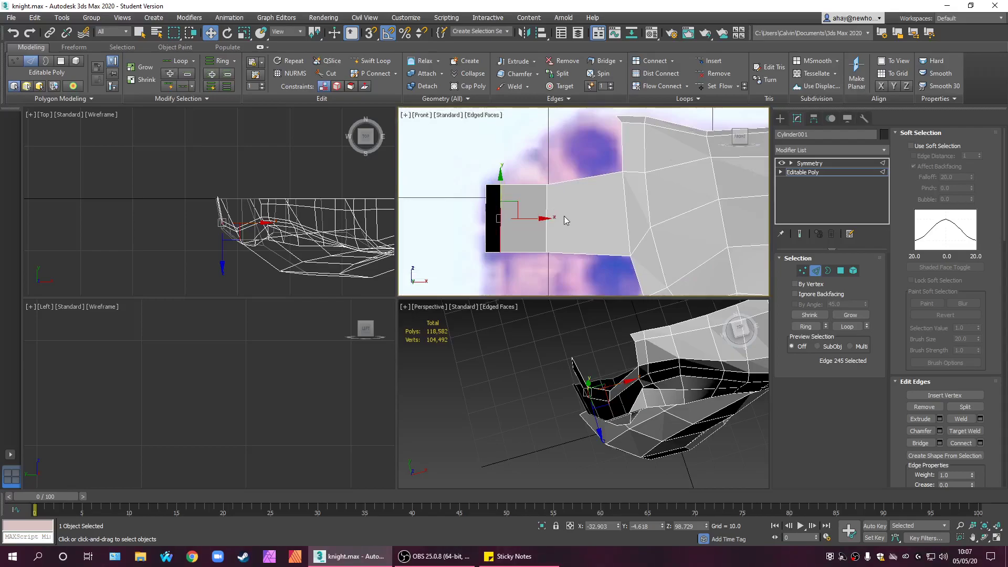
middle_click_drag(592, 198, 595, 198)
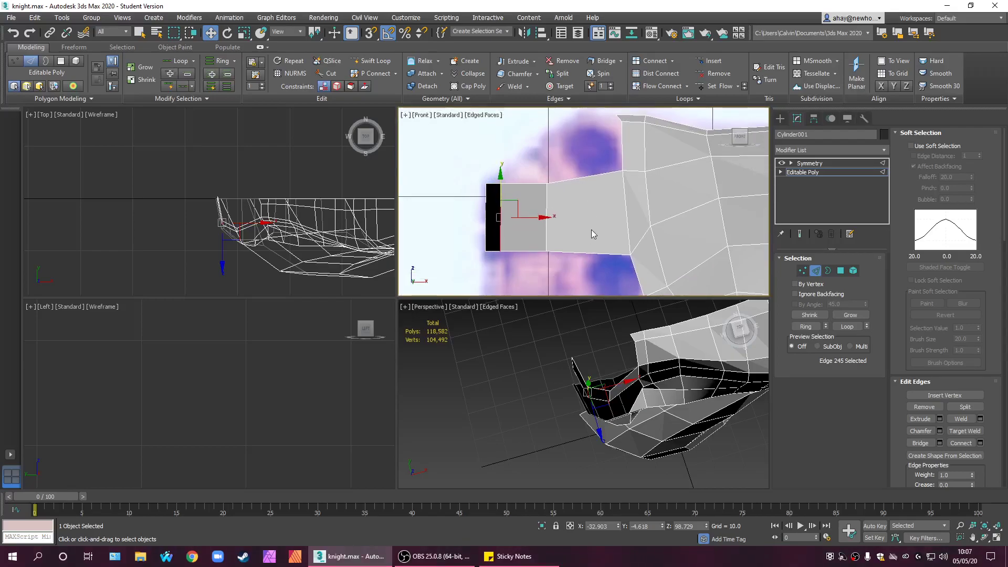
middle_click_drag(591, 234, 607, 289)
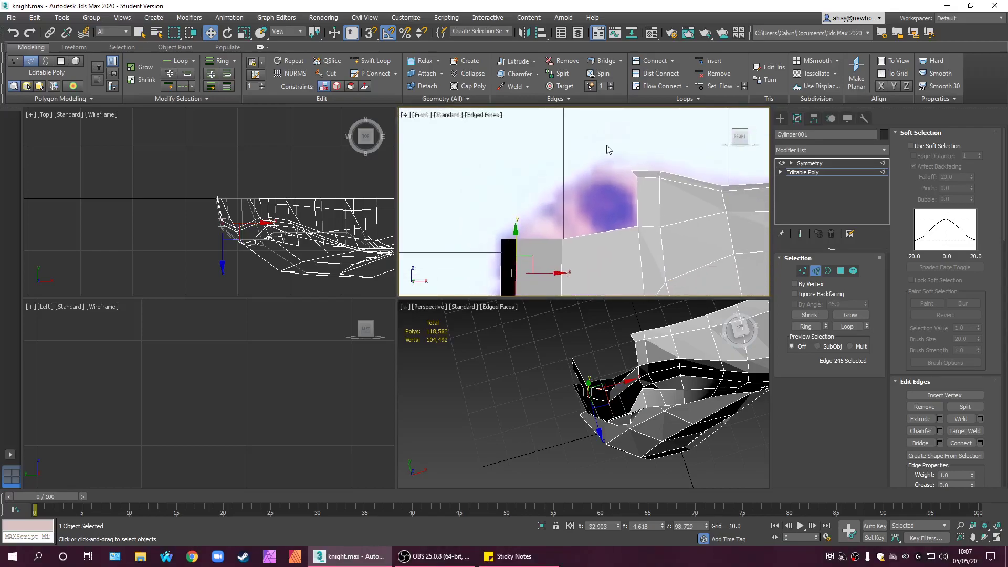
scroll(631, 167, "up", 2)
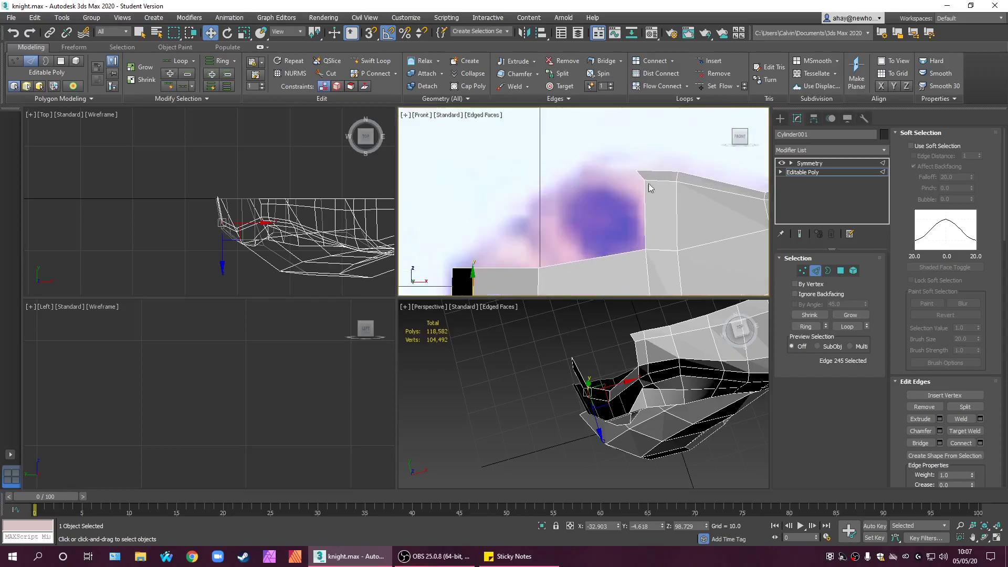
left_click(818, 272)
left_click(626, 198)
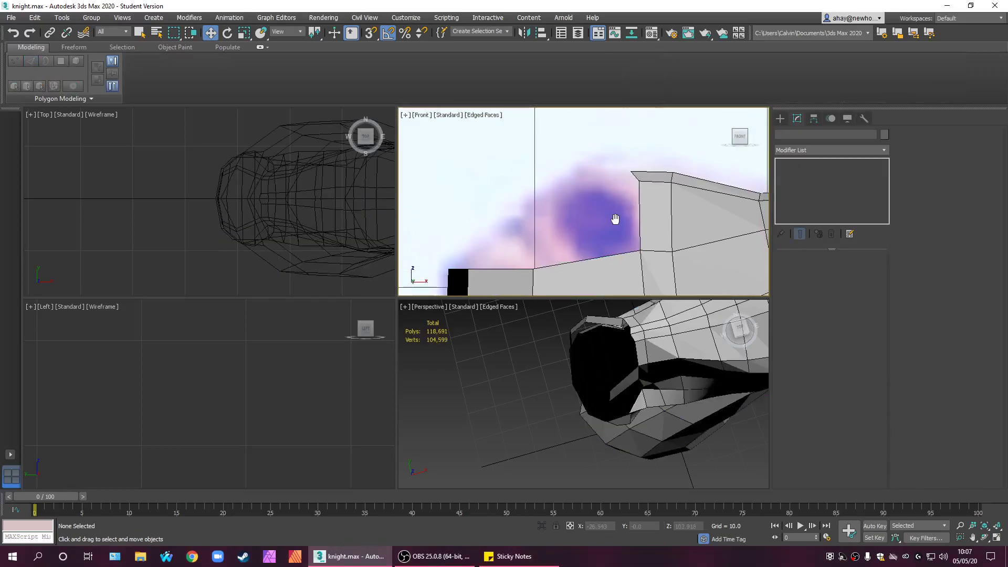
- Select the horse head and examine the open muzzle end from several angles in the Perspective view
scroll(614, 218, "down", 3)
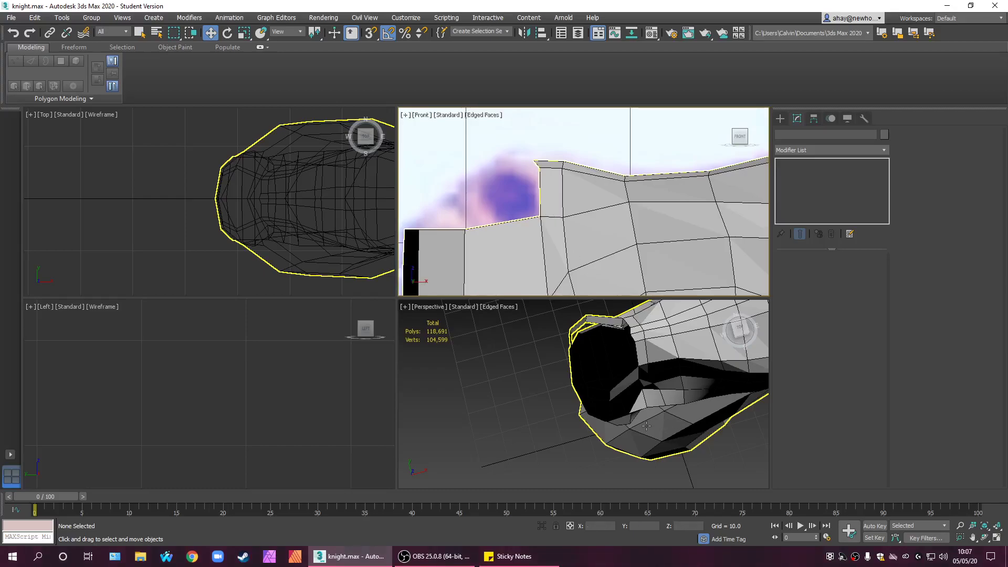
scroll(619, 354, "up", 2)
scroll(639, 383, "up", 3)
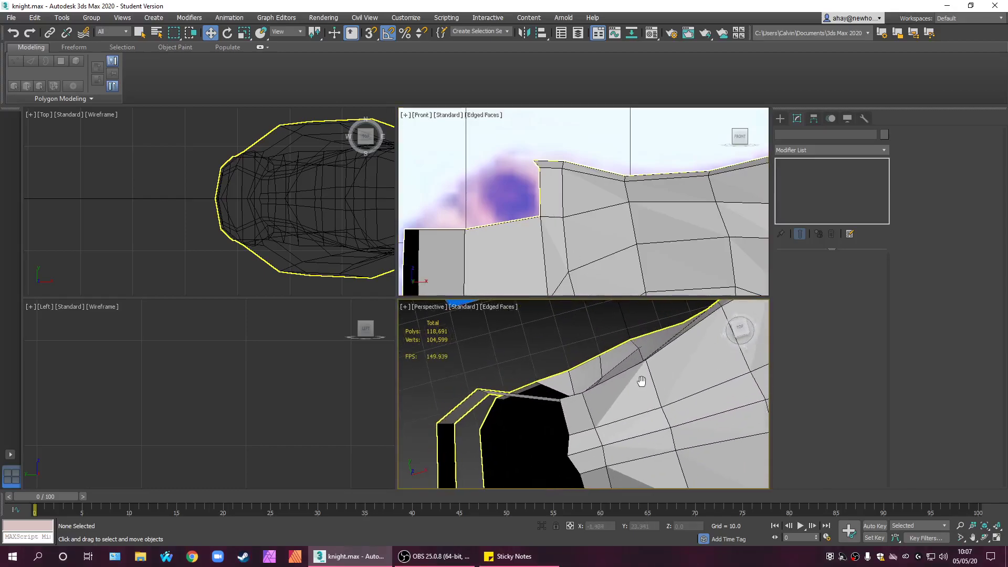
left_click(781, 118)
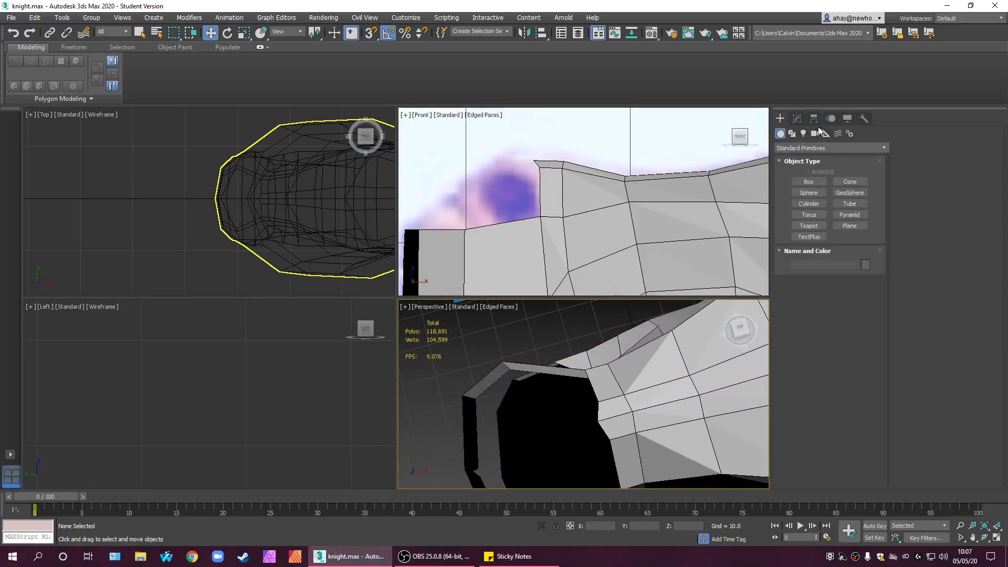
left_click(797, 119)
scroll(583, 394, "down", 4)
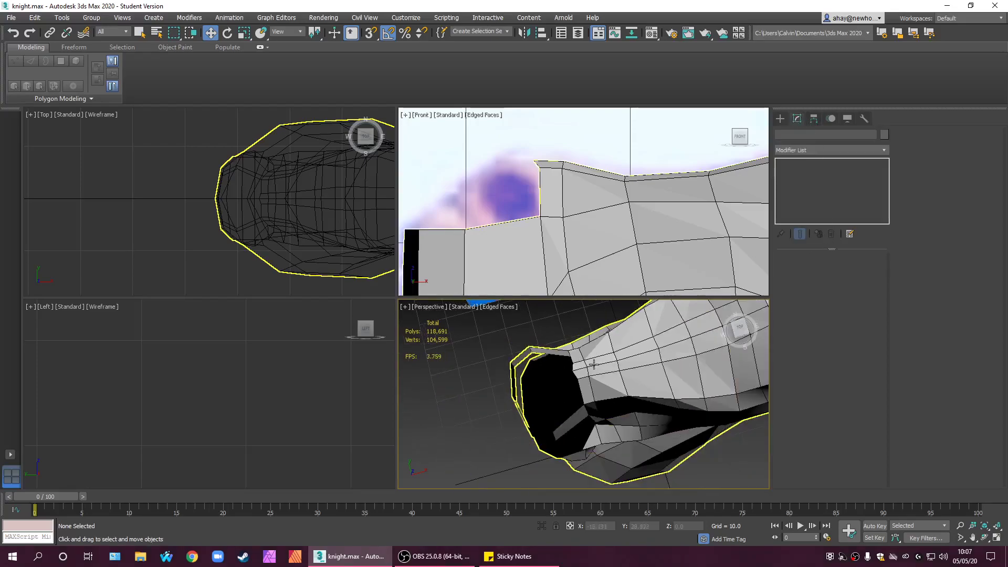
left_click(677, 341)
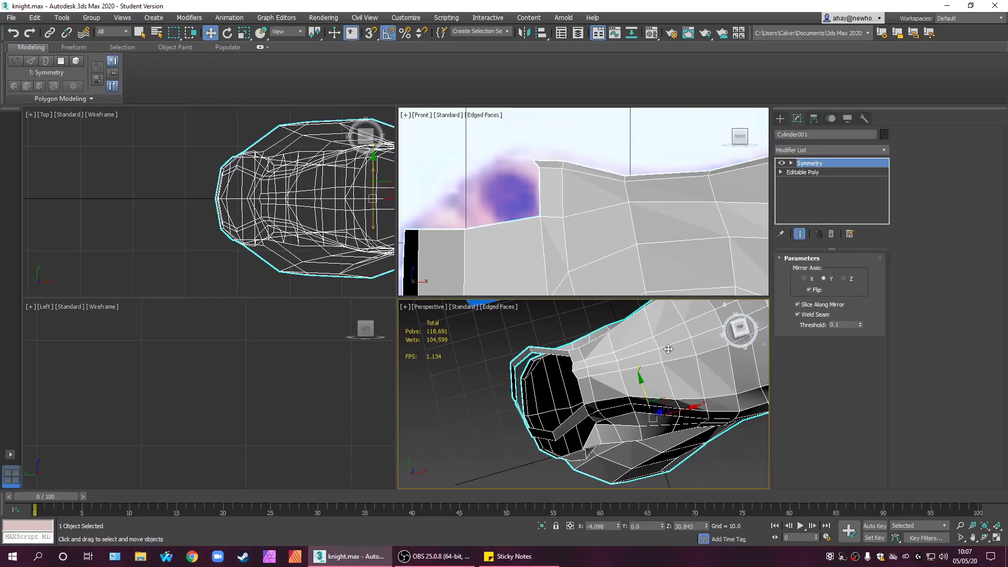
middle_click_drag(581, 451, 558, 402, "alt")
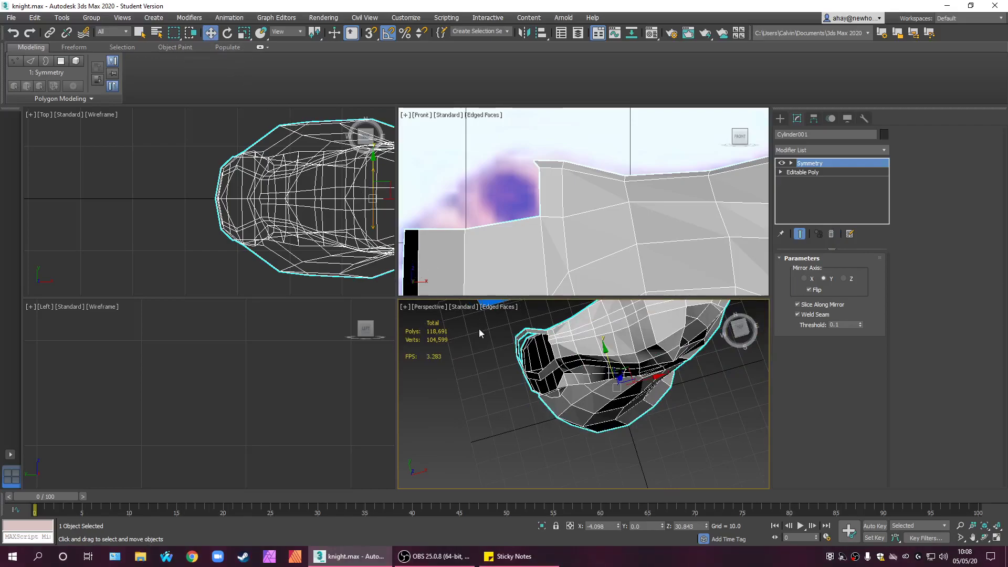
middle_click_drag(531, 402, 545, 428, "alt")
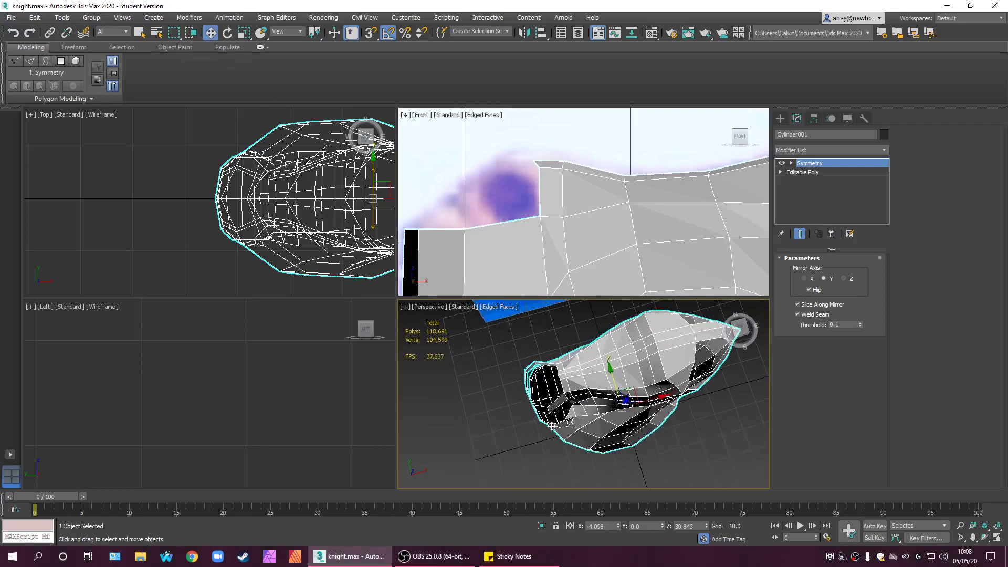
middle_click_drag(580, 485, 558, 463)
scroll(572, 429, "down", 3)
scroll(541, 385, "up", 4)
scroll(542, 370, "up", 1)
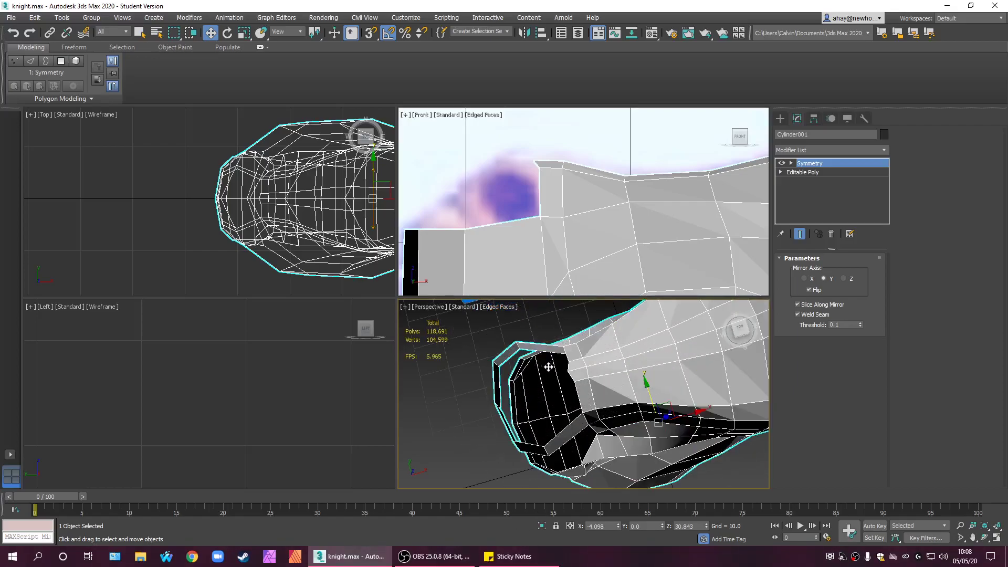
scroll(566, 394, "up", 1)
key("ctrl+d")
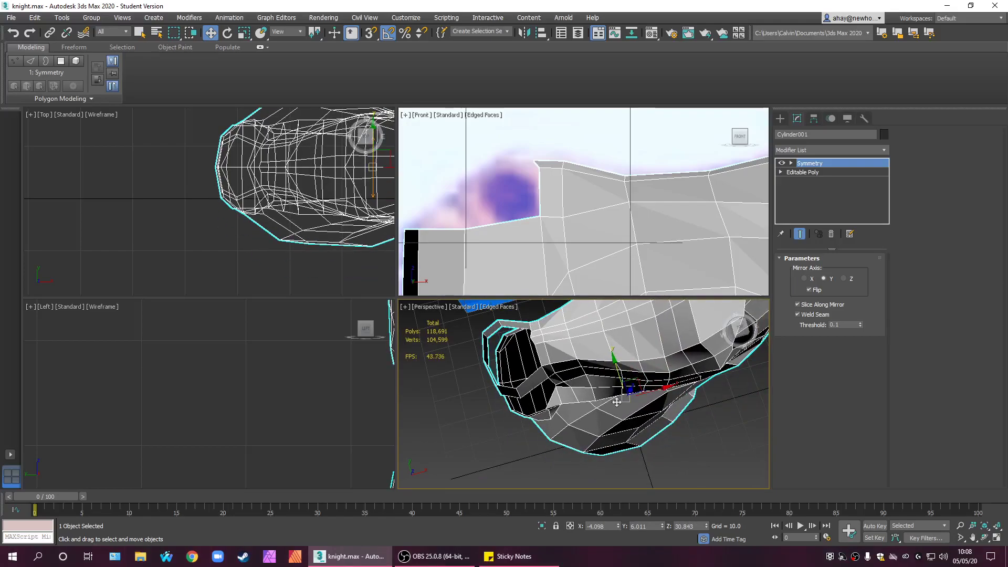
left_click(673, 429)
left_click(695, 468)
left_click(685, 444)
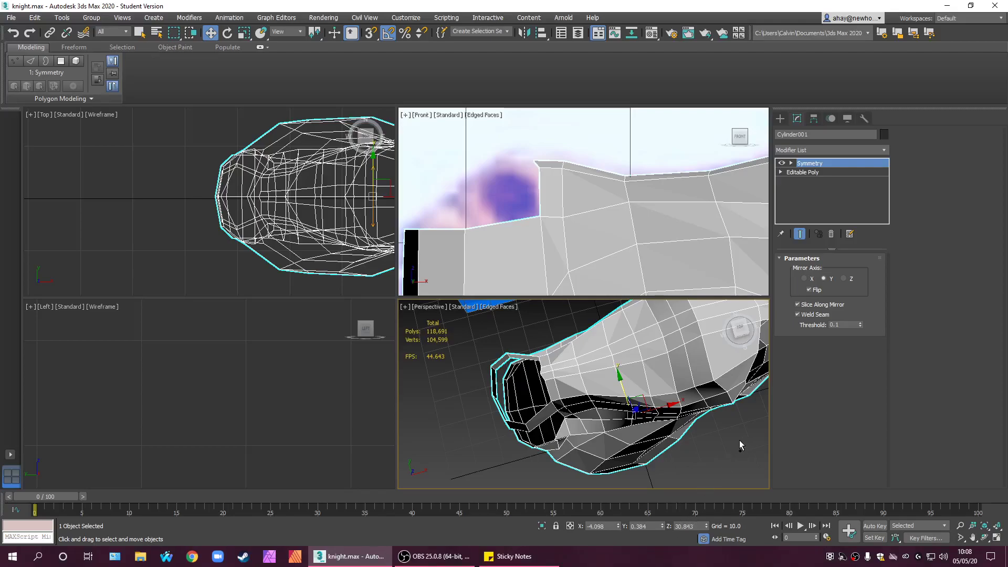
key("ctrl+z")
- Enlarge the Perspective view and examine the gaps around the muzzle strip and nose bridge up close
middle_click_drag(641, 443, 619, 437)
key("alt+w")
scroll(602, 411, "up", 5)
middle_click_drag(603, 367, 656, 460)
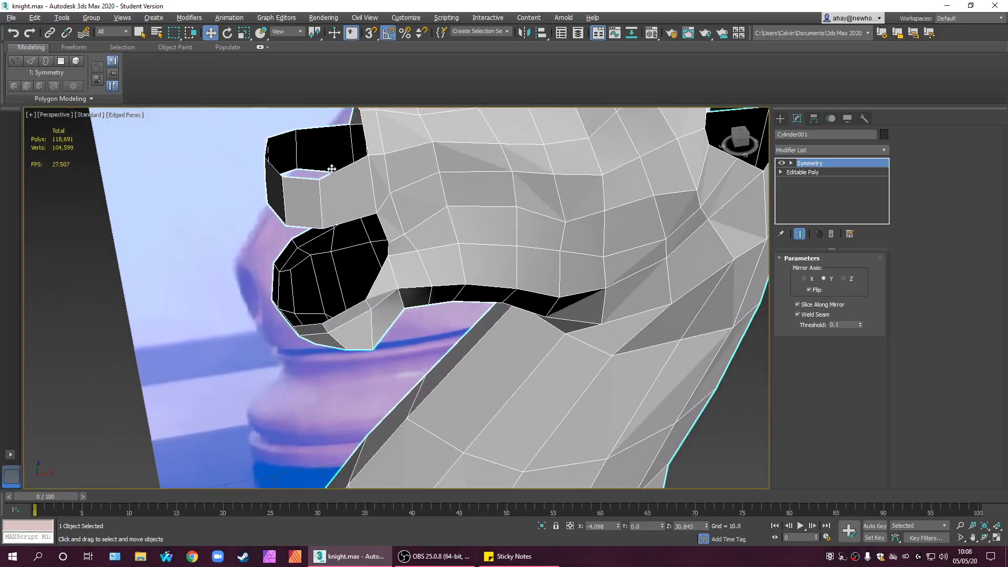
left_click(141, 33)
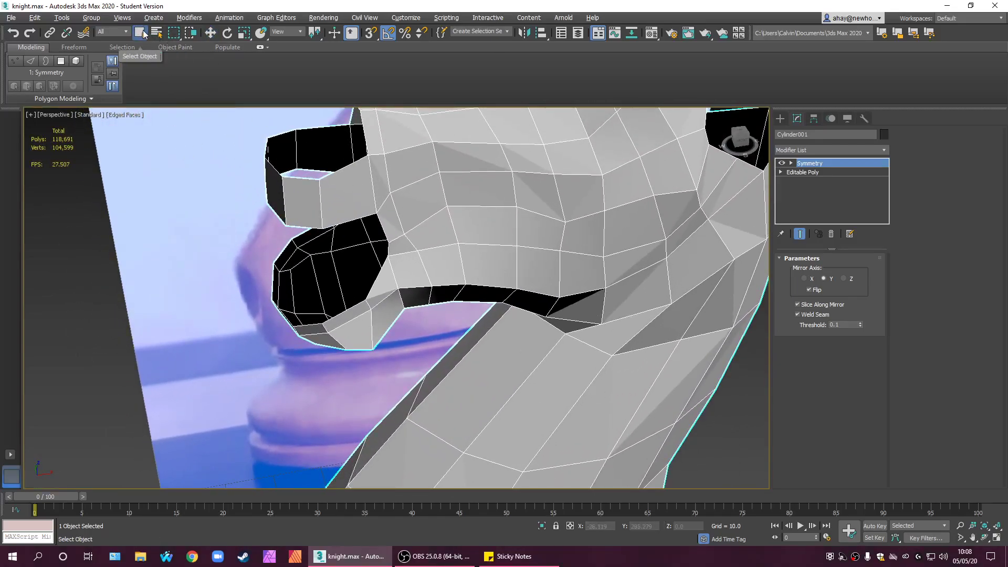
left_click(424, 260)
left_click(504, 362)
left_click(210, 33)
middle_click_drag(397, 219, 485, 278, "alt")
scroll(426, 263, "up", 3)
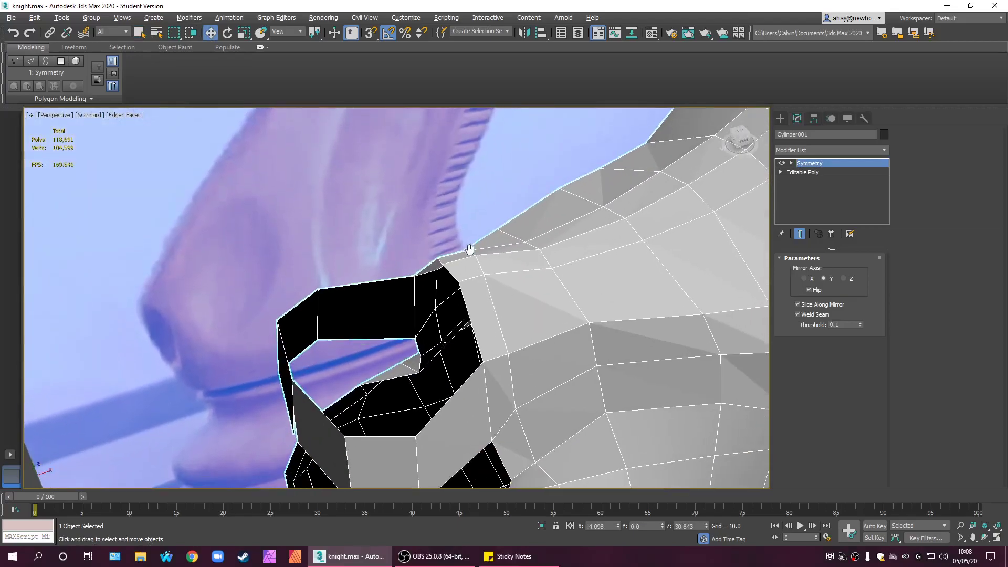
- In the Editable Poly, move the nose bridge's front centre-line vertex to about X -25.5, in line with the vertex below it
left_click(826, 173)
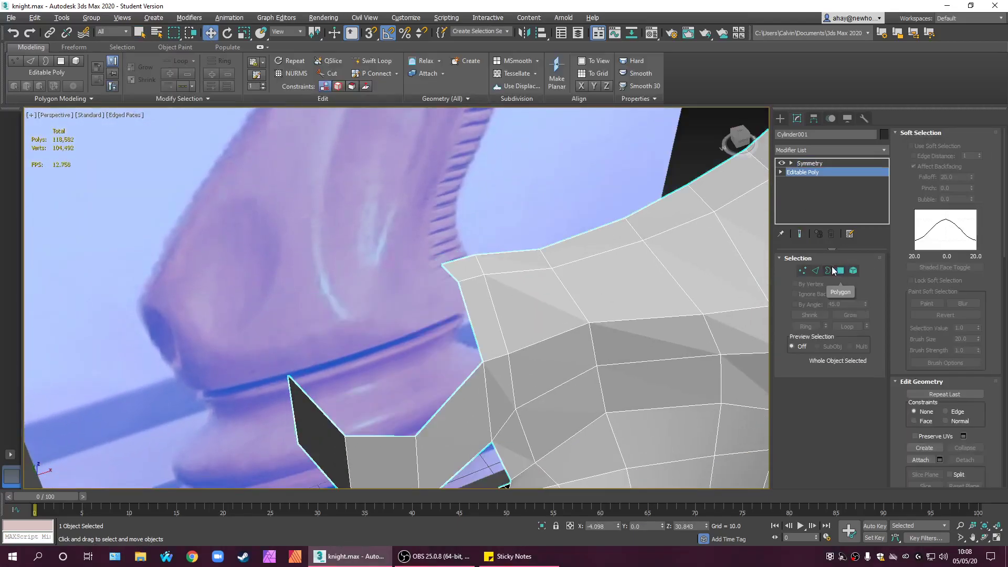
left_click(802, 270)
left_click_drag(401, 246, 446, 270)
key("alt+w")
scroll(529, 158, "up", 2)
left_click_drag(530, 144, 544, 143)
scroll(672, 344, "up", 2)
right_click(674, 350)
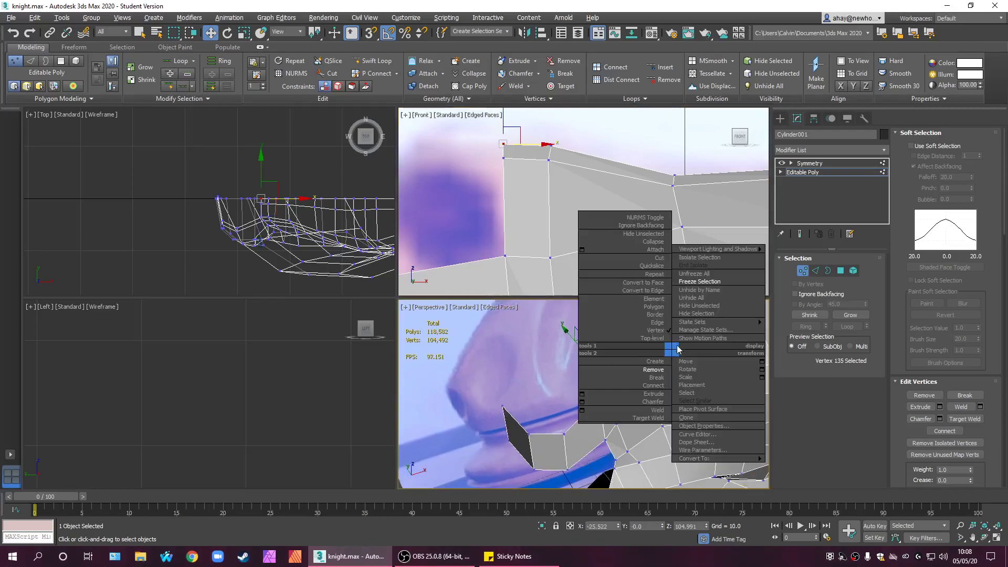
left_click(497, 359)
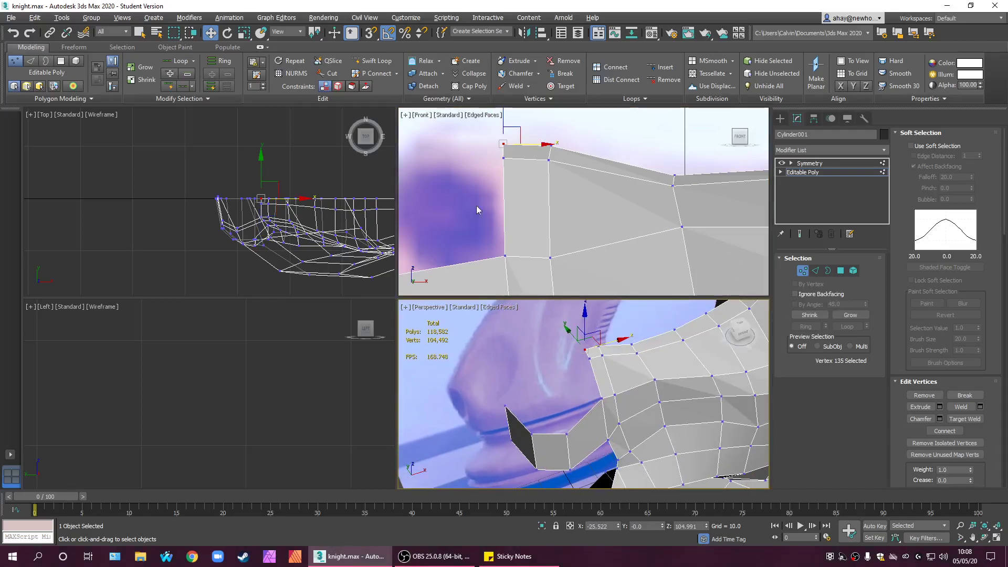
middle_click_drag(471, 208, 596, 206)
mouse_move(602, 397)
middle_mouse_down("alt")
mouse_move(566, 369)
mouse_move(587, 405)
mouse_move(612, 401)
middle_mouse_up("alt")
middle_click_drag(594, 202, 622, 201)
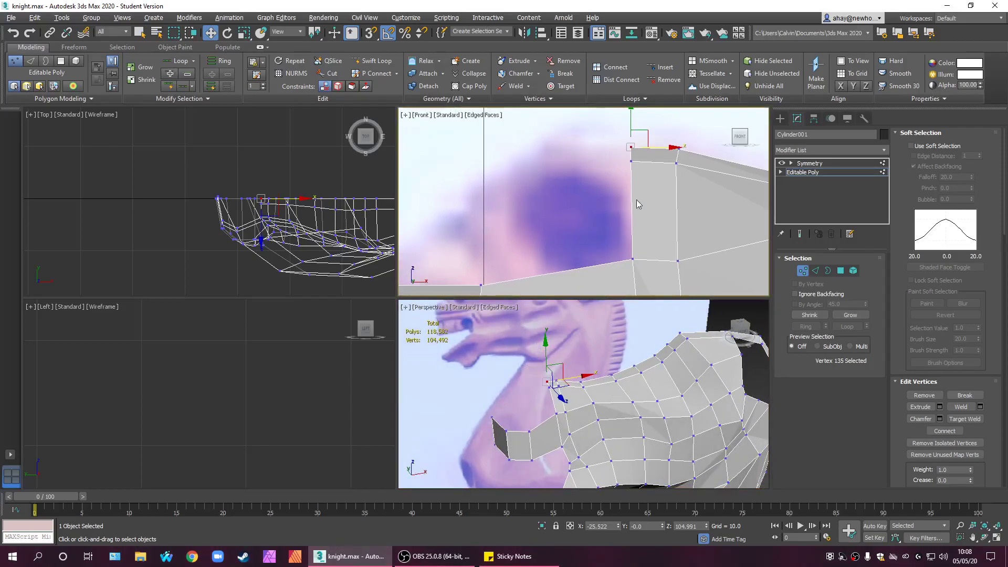
- Extend the nose bridge's short front edge forward above the nostril to about X -29.5, Z 103.5
left_click(816, 270)
left_click(628, 162)
middle_click_drag(666, 191, 692, 155)
scroll(692, 155, "down", 3)
left_click_drag(691, 131, 627, 150, "shift")
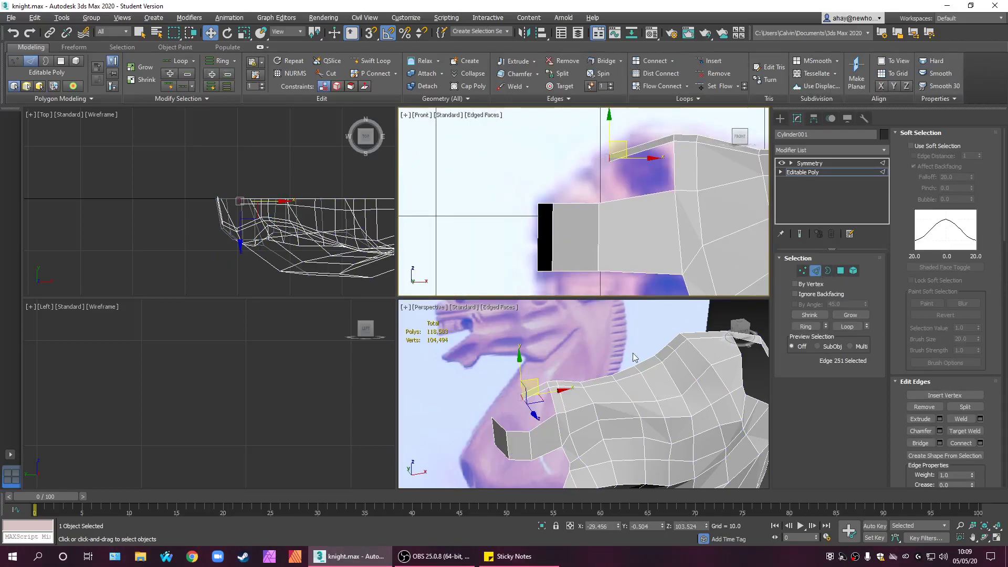
middle_click_drag(635, 353, 617, 371, "alt")
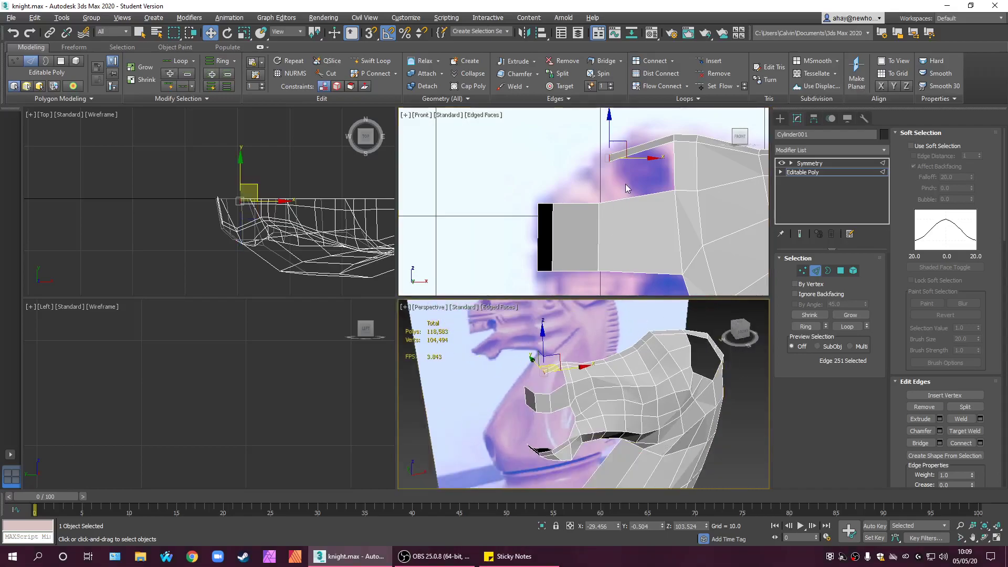
- Following the reference outline in the Front view, extend the nose strip with another segment down to about X -32.4, Z 101.6
scroll(641, 273, "down", 2)
middle_click_drag(640, 273, 641, 255)
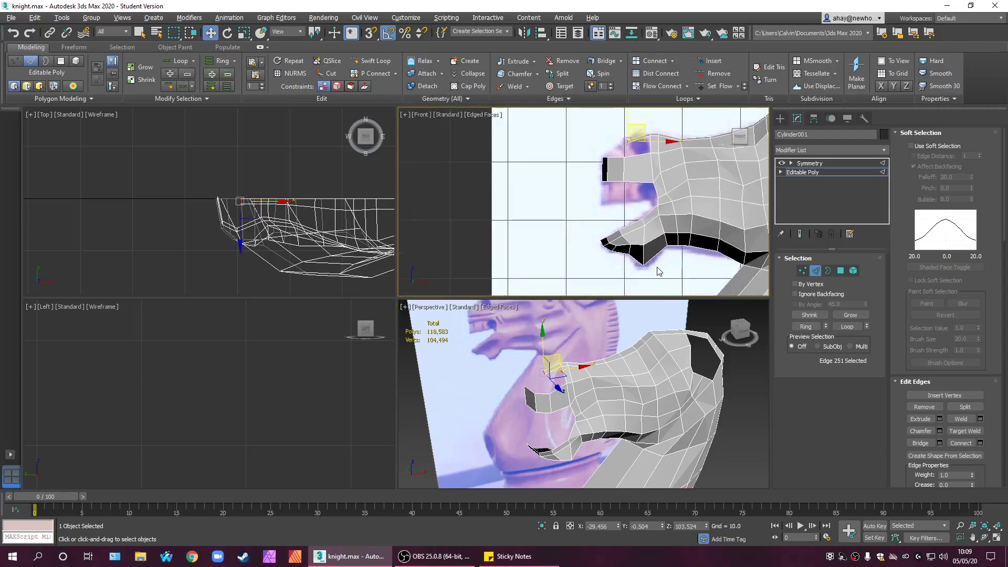
middle_click_drag(646, 216, 631, 180)
scroll(609, 257, "down", 2)
scroll(633, 239, "up", 2)
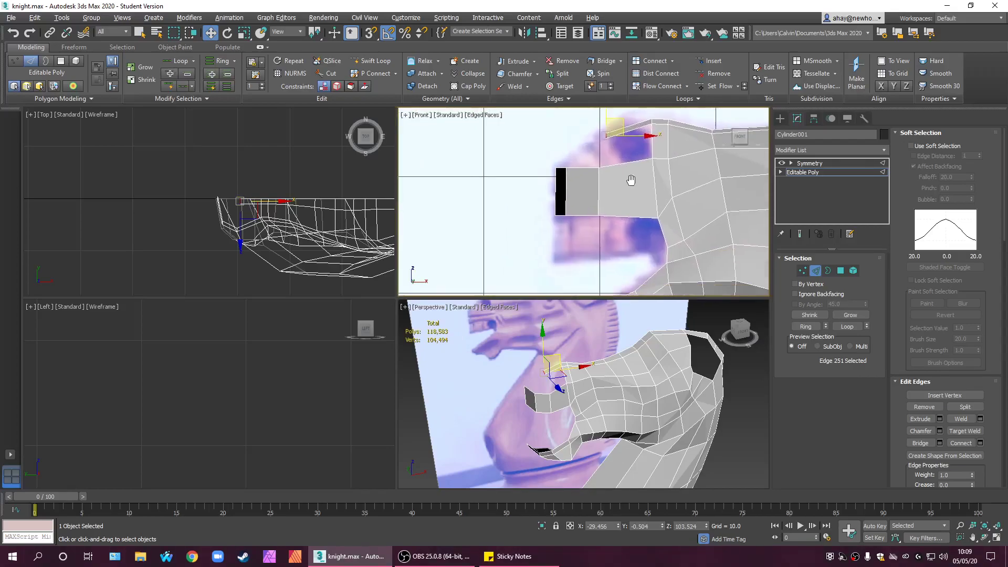
scroll(630, 180, "down", 2)
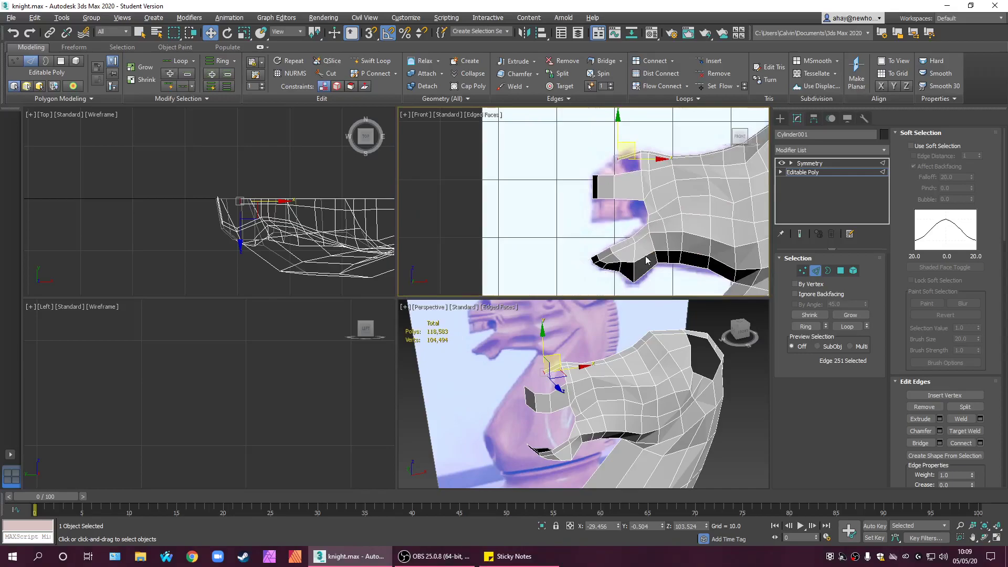
middle_click_drag(625, 184, 625, 275)
scroll(597, 239, "up", 4)
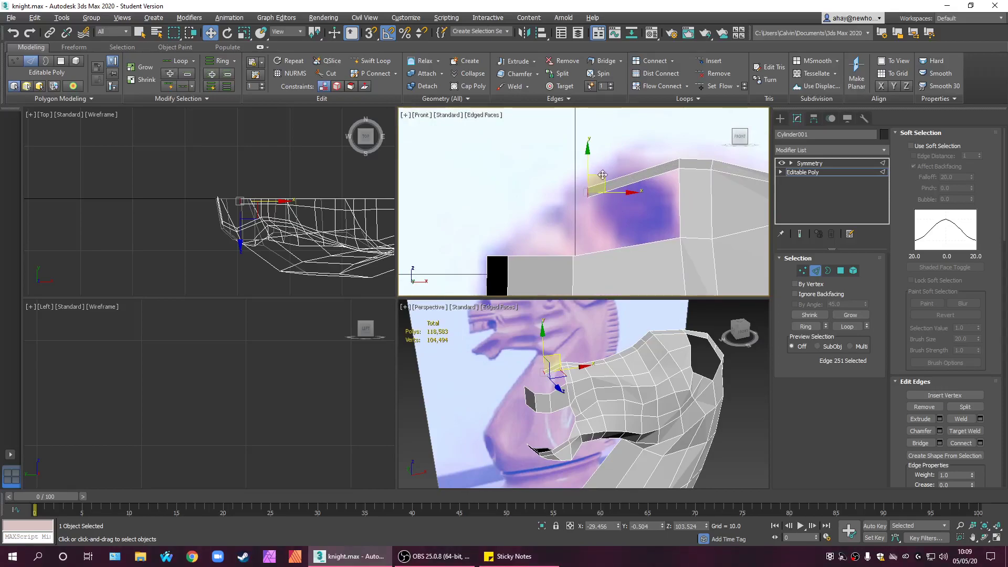
left_click_drag(603, 176, 534, 220, "shift")
- Target-weld the nose strip's two end vertices to the upper front vertices of the muzzle strip
left_click(802, 270)
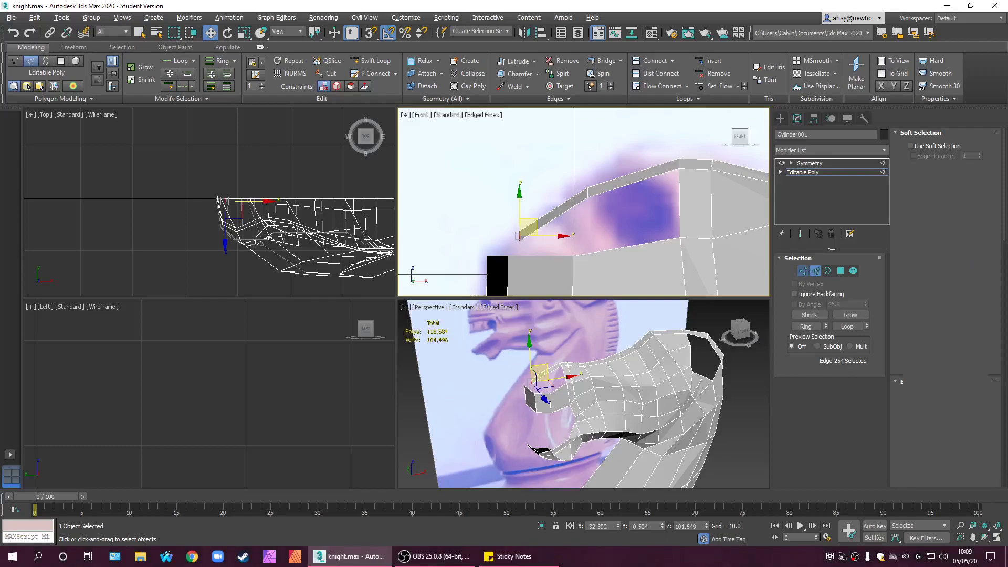
left_click(966, 418)
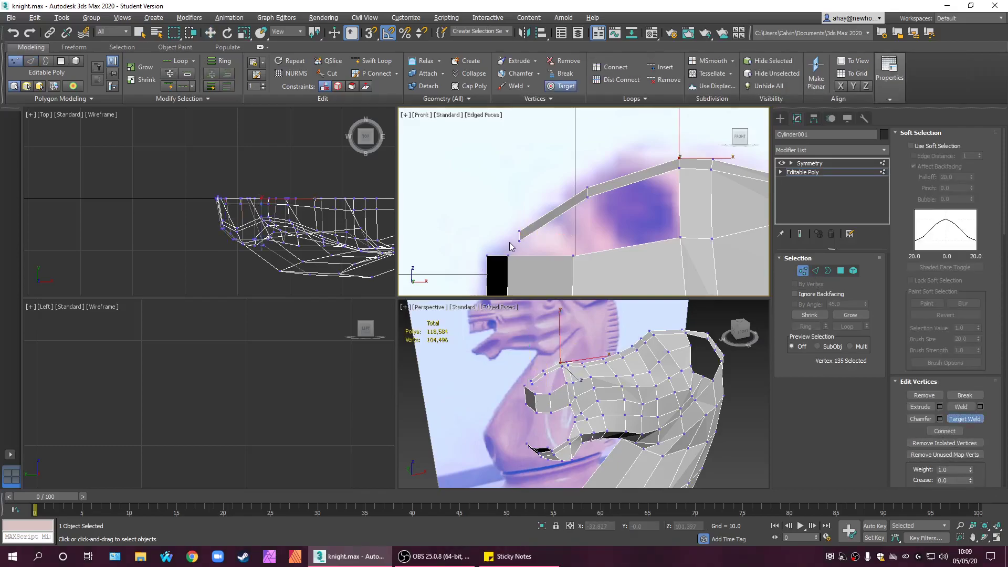
left_click(488, 256)
left_click(508, 257)
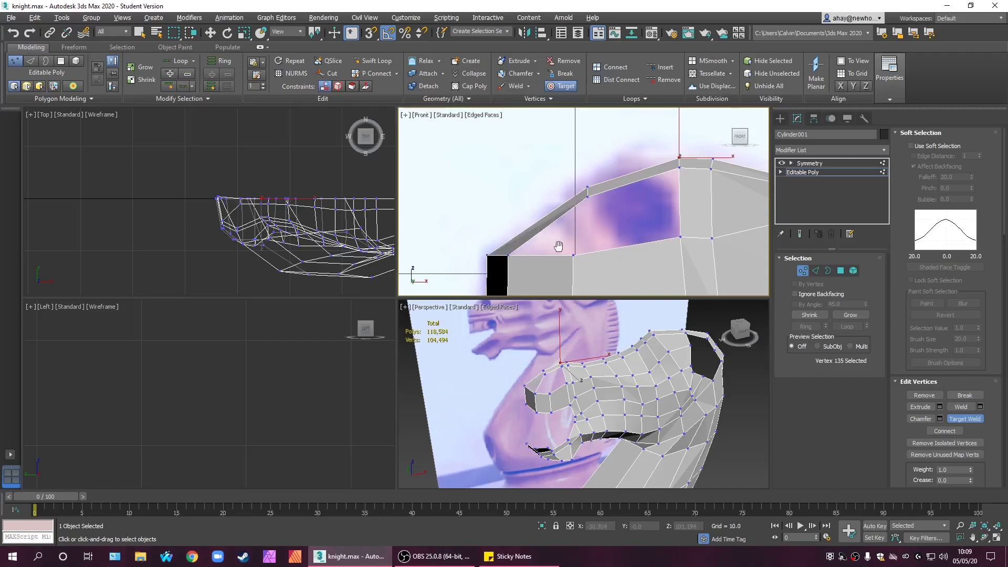
- Move the two vertices at the nose strip's middle joint slightly forward along the reference outline, and clear the vertex selection
middle_click_drag(559, 246, 555, 238)
key("w")
mouse_move(577, 182)
left_mouse_down()
mouse_move(597, 199)
mouse_move(578, 176)
left_mouse_up()
left_click(607, 231)
scroll(589, 207, "down", 2)
middle_click_drag(603, 227, 588, 209)
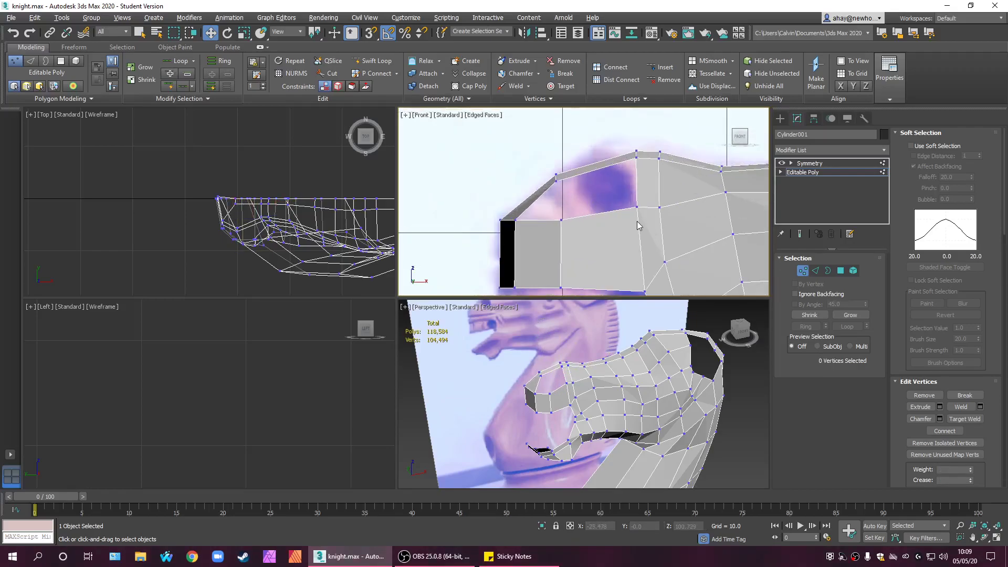
middle_click_drag(635, 223, 600, 220)
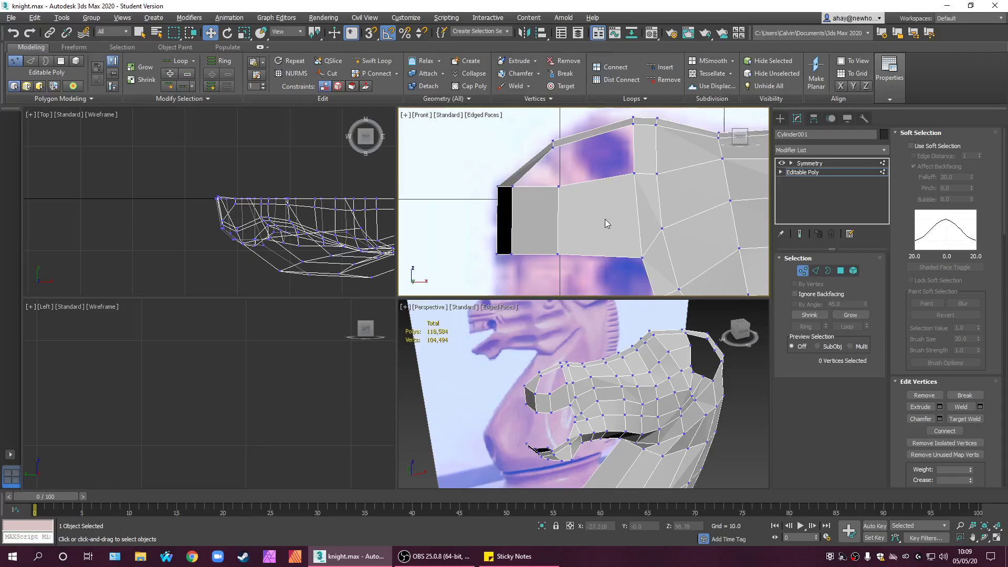
middle_click_drag(647, 195, 621, 210)
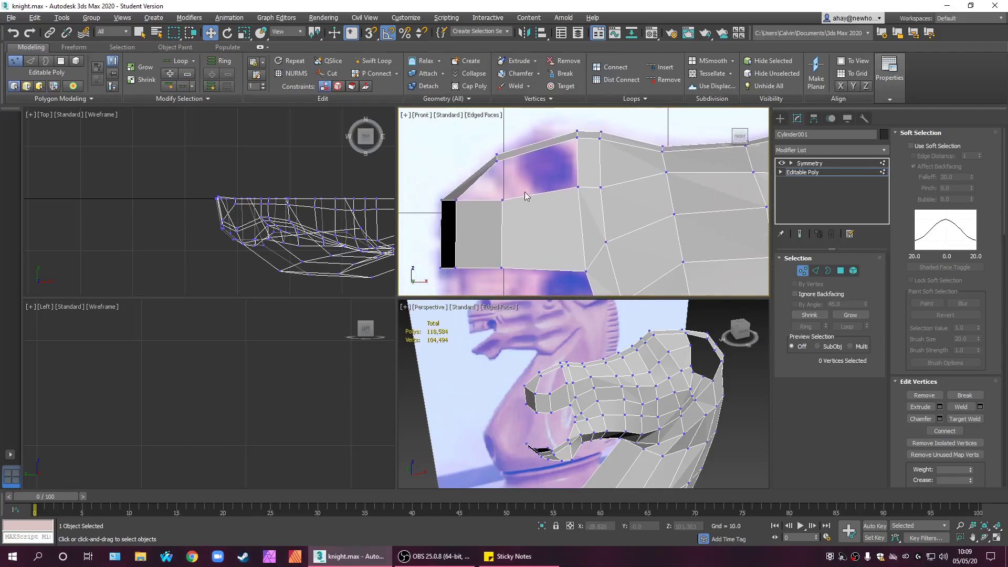
- Bridge the nose strip's lower edge above the nostril to the muzzle strip's upper edge beneath it
left_click(816, 271)
left_click(529, 153)
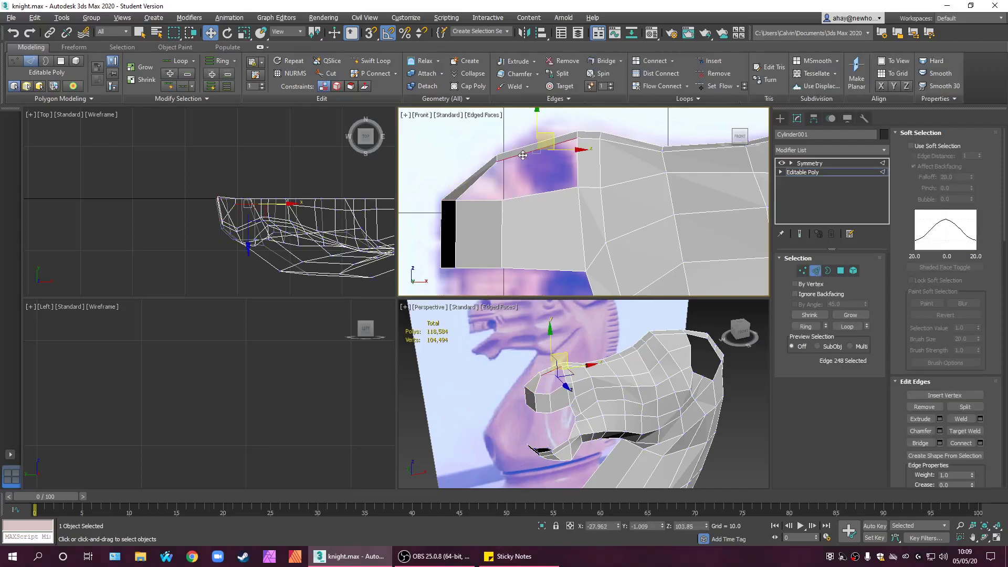
left_click(542, 194, "ctrl")
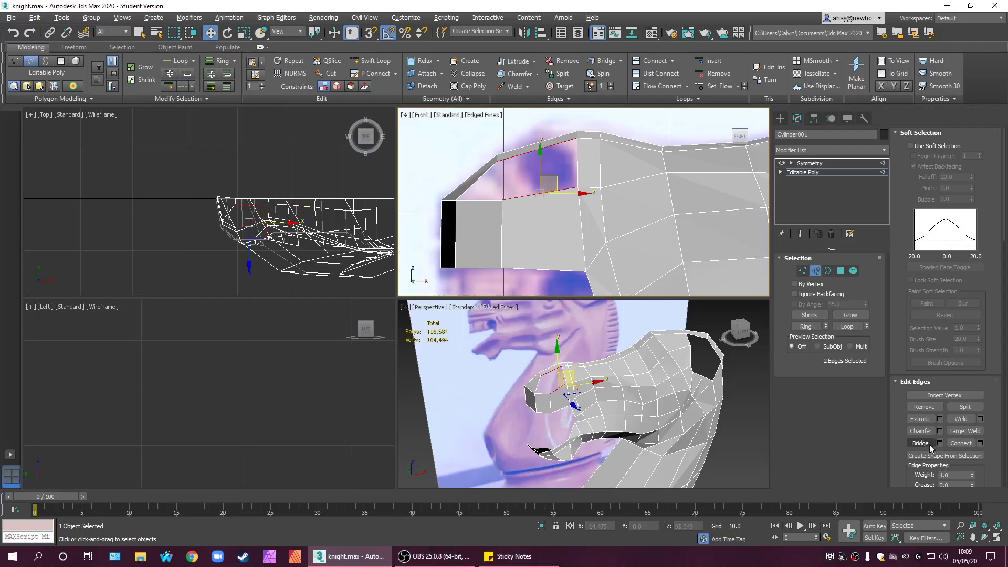
left_click(920, 443)
- Select the border of the remaining triangular hole at the front of the nose and cap it
left_click(828, 271)
left_click(502, 182)
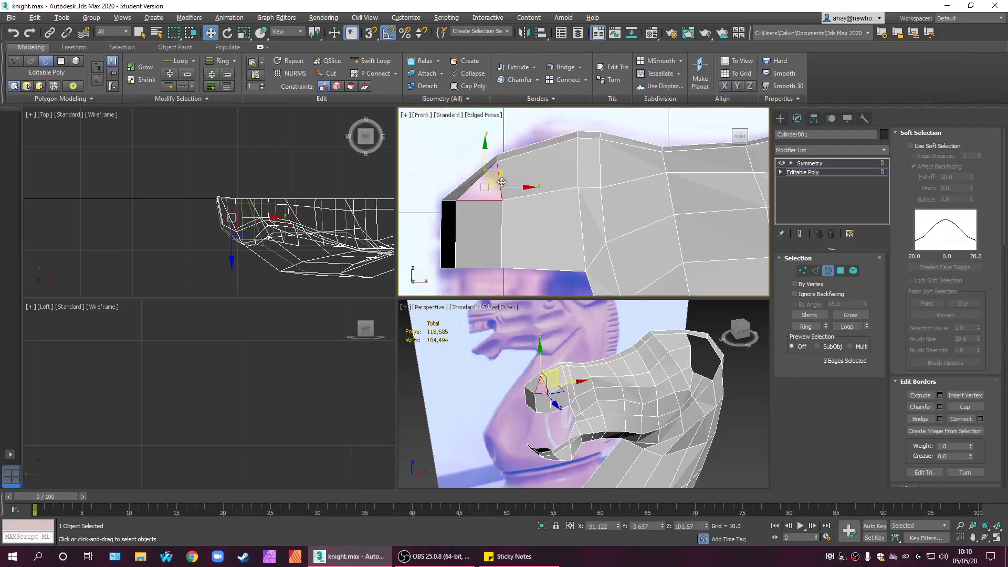
left_click(920, 418)
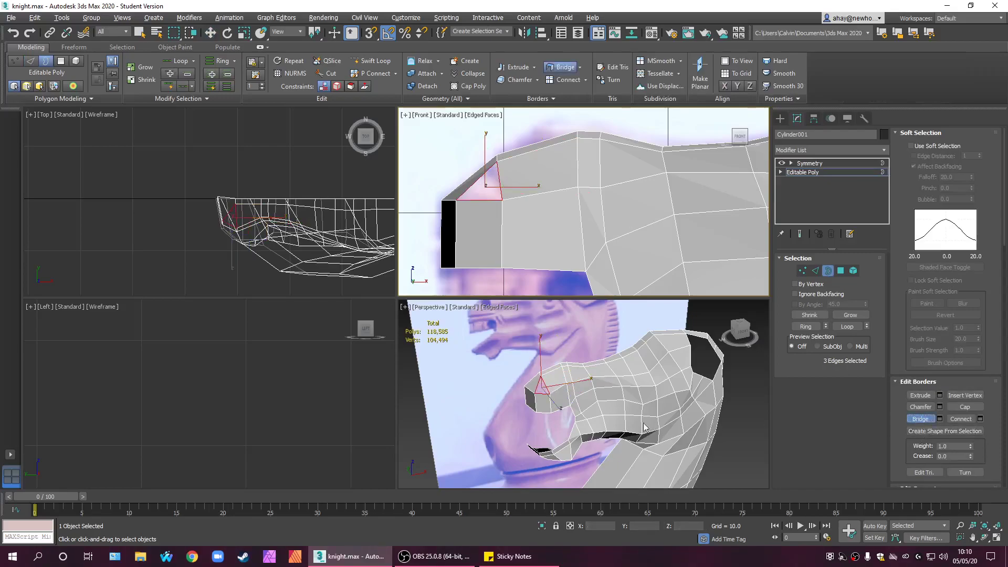
left_click(965, 407)
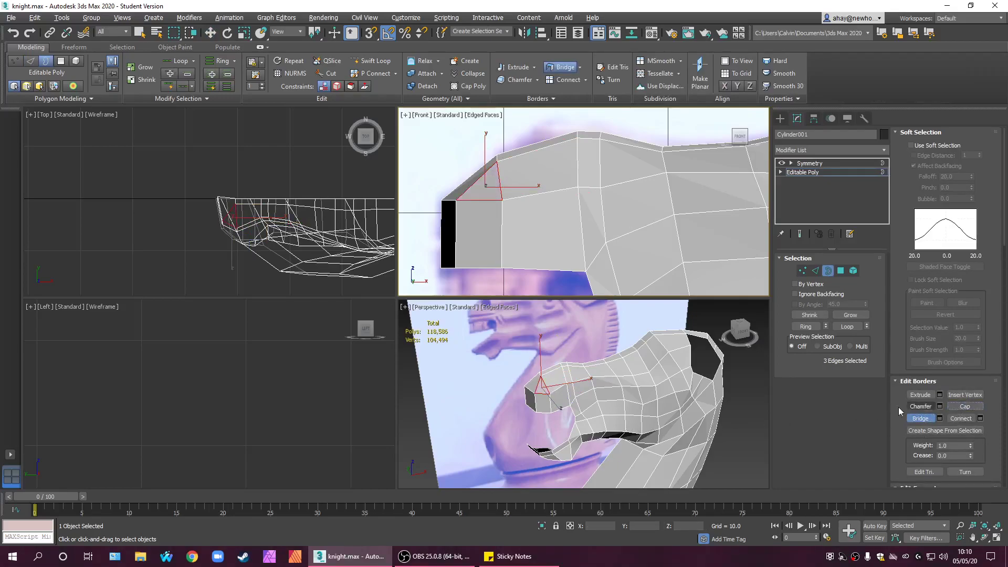
middle_click_drag(749, 437, 707, 422, "alt")
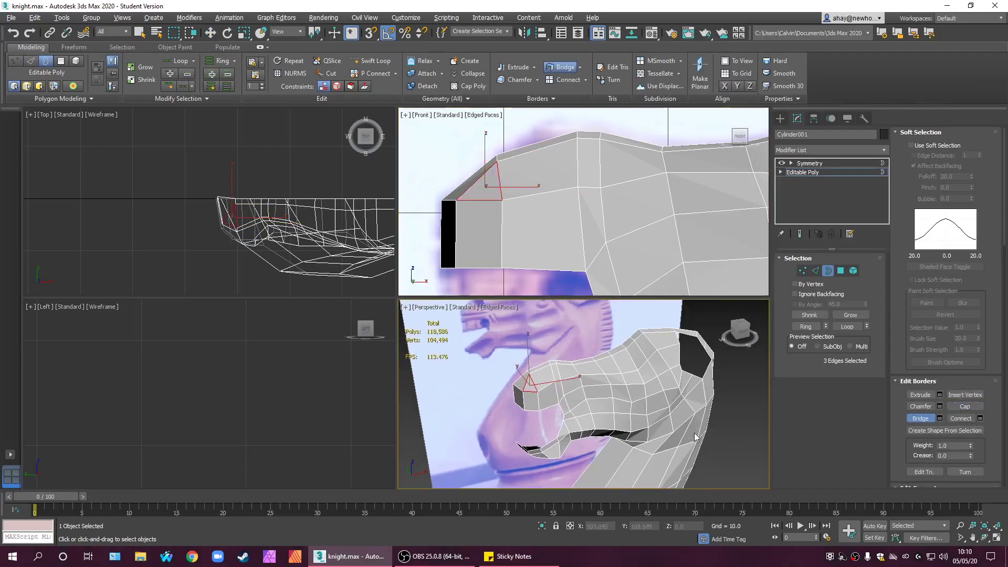
- Preview the whole mesh with NURMS subdivision, compare the smoothed head with the reference image, and turn the subdivision off
left_click(823, 173)
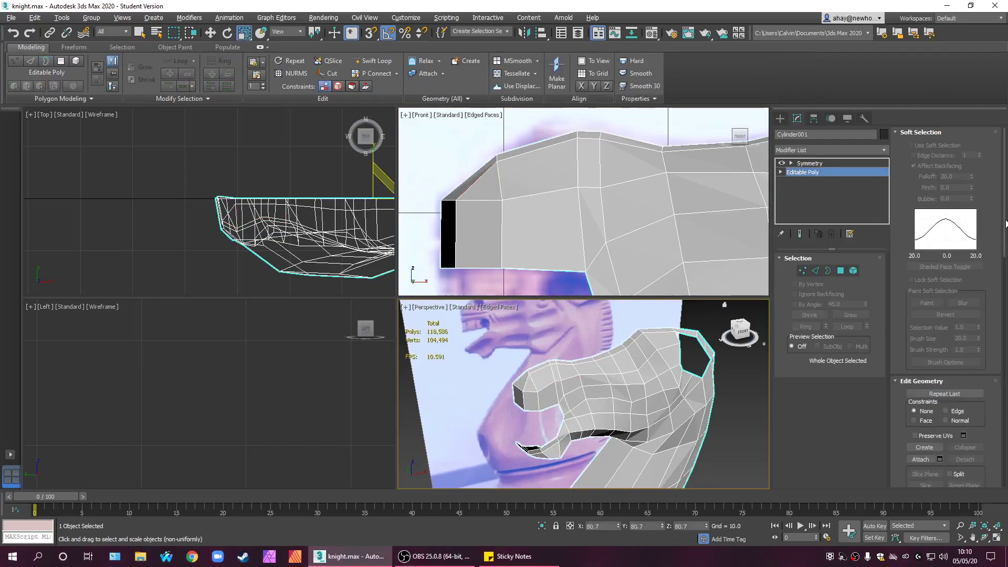
scroll(945, 315, "down", 10)
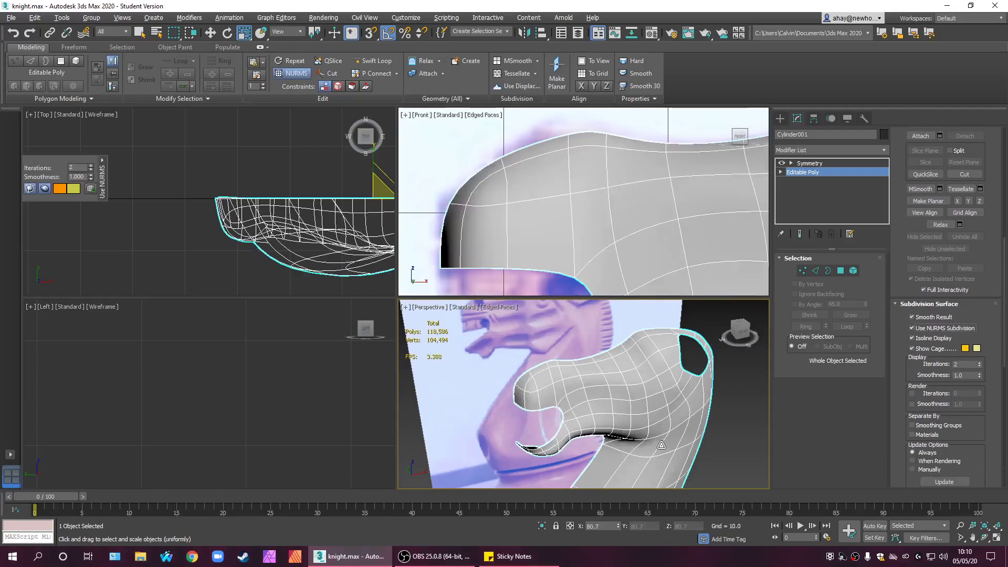
scroll(664, 453, "down", 4)
middle_click_drag(660, 452, 630, 421, "alt")
scroll(624, 416, "up", 5)
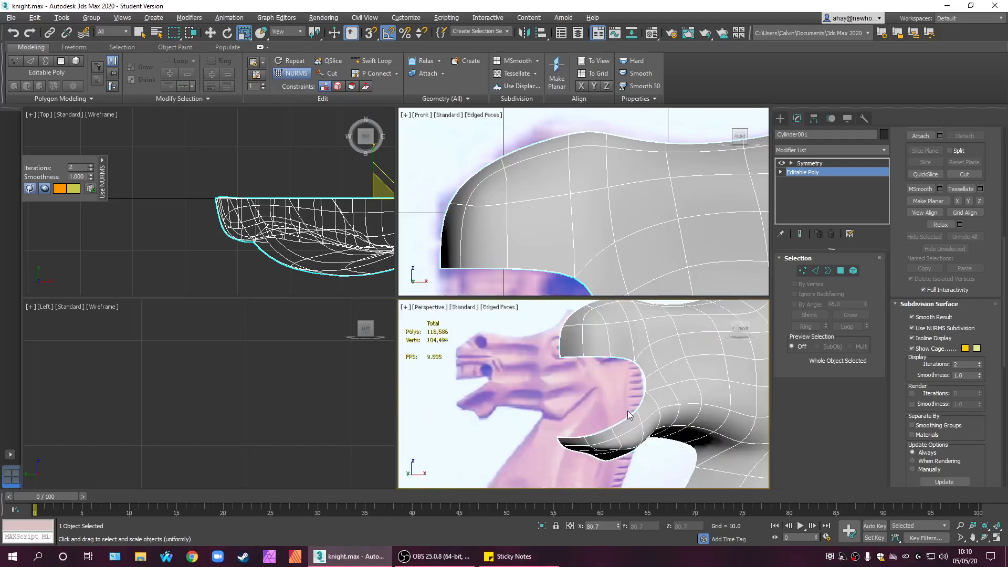
scroll(628, 415, "down", 3)
scroll(639, 408, "up", 2)
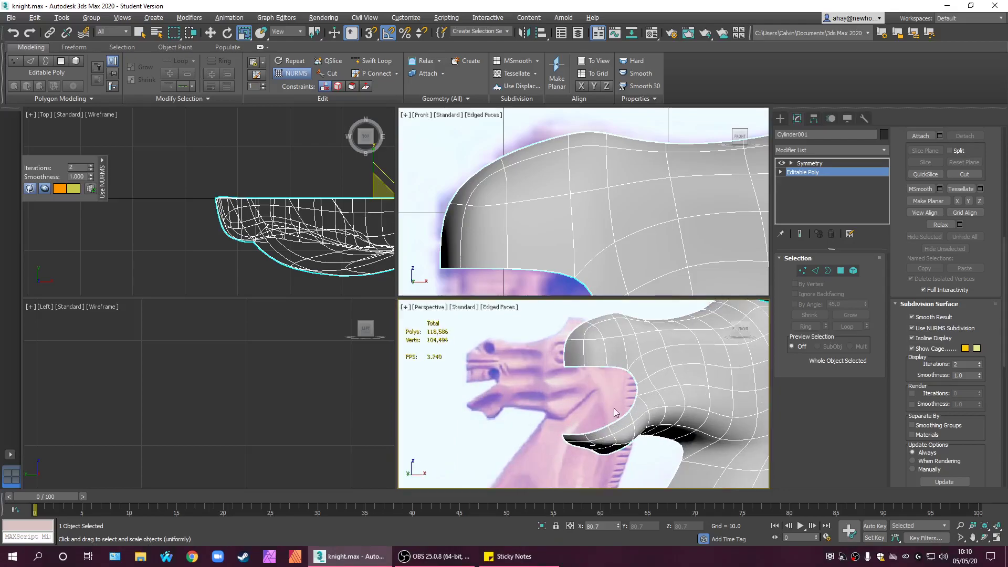
scroll(569, 133, "down", 3)
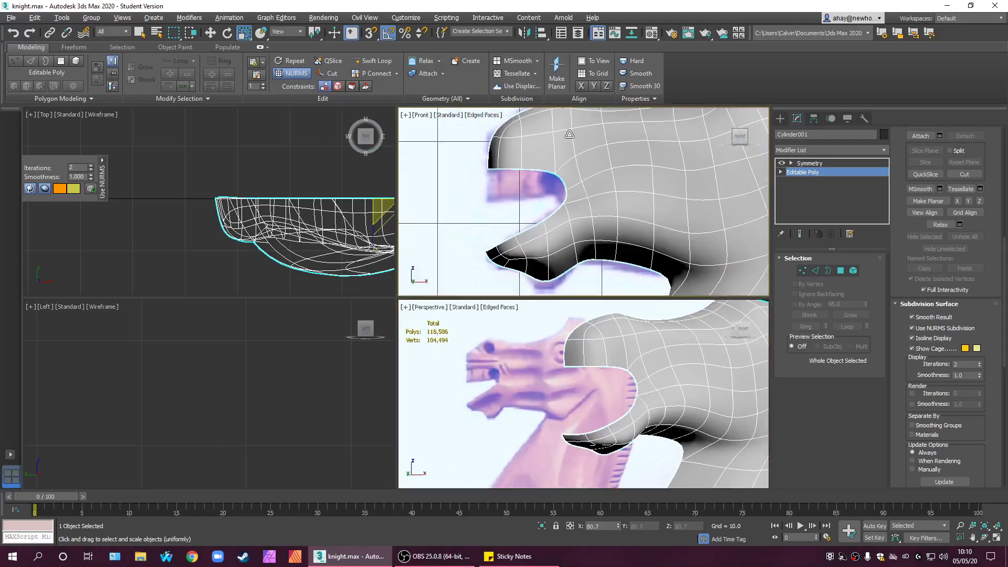
middle_click_drag(568, 210, 599, 250)
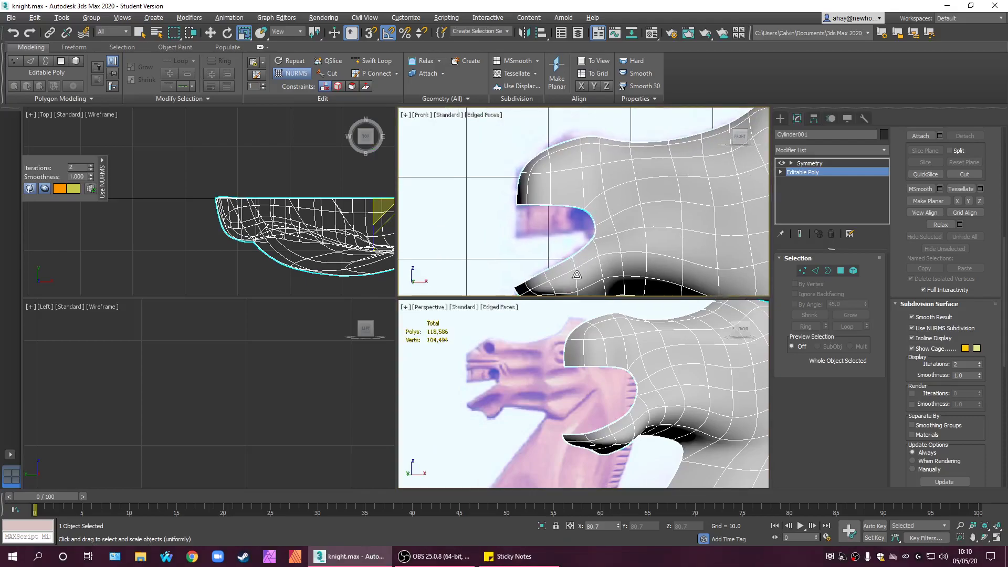
scroll(650, 371, "down", 5)
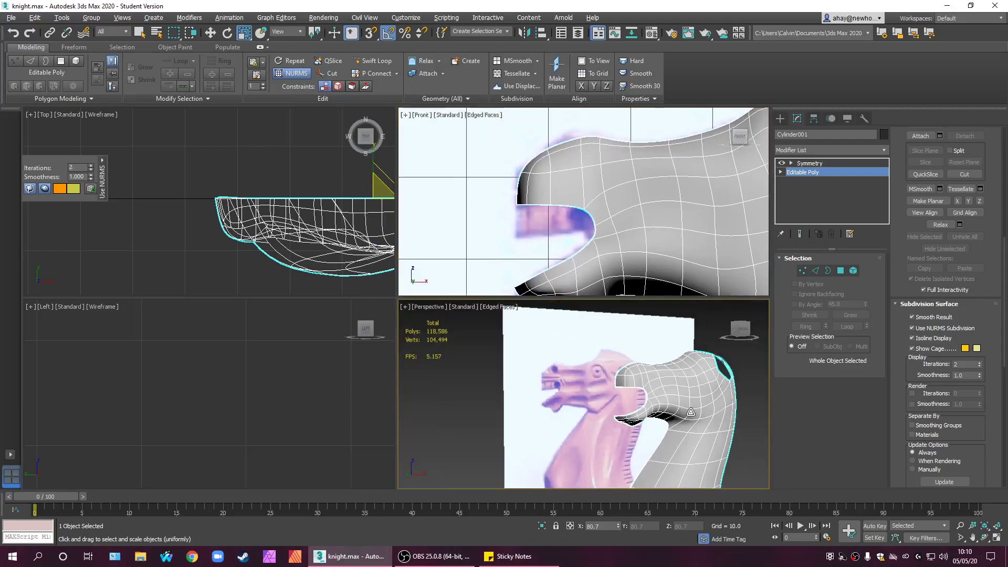
scroll(691, 413, "up", 4)
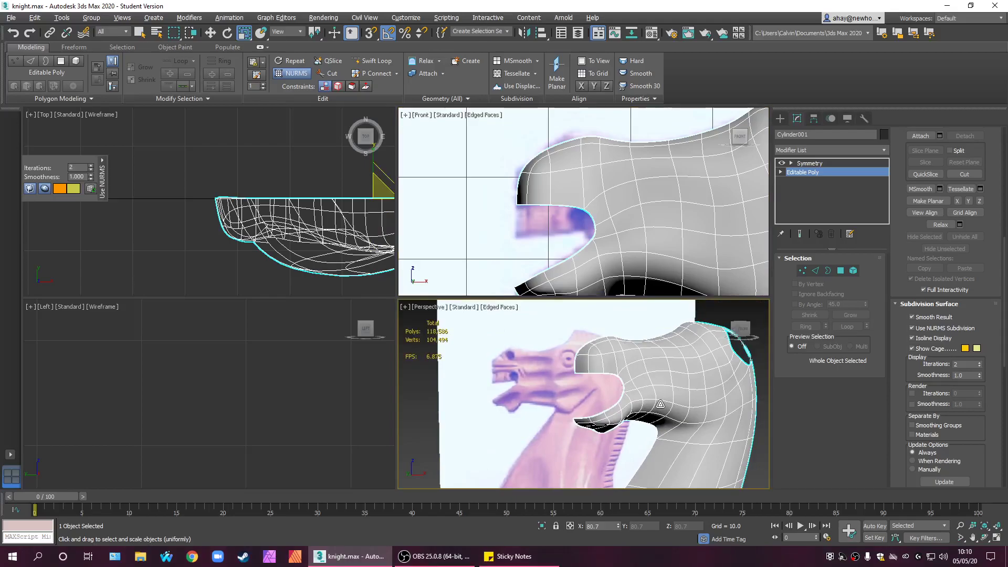
scroll(660, 404, "down", 6)
mouse_move(660, 404)
middle_mouse_down("alt")
mouse_move(593, 489)
mouse_move(667, 383)
mouse_move(623, 427)
mouse_move(610, 420)
mouse_move(645, 391)
middle_mouse_up("alt")
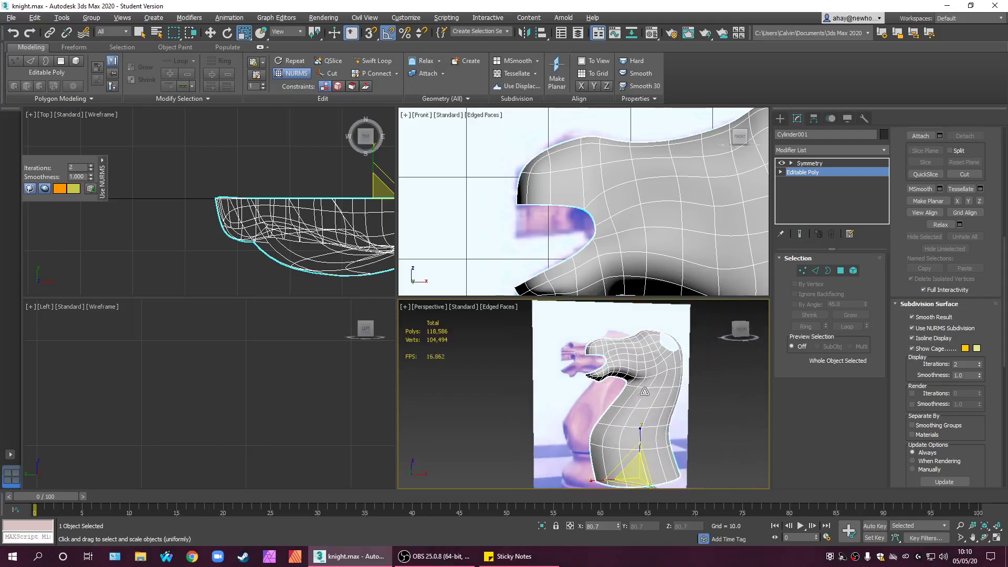
left_click(912, 328)
- Deselect the model and examine the ear opening, crown and back of the neck against the reference mane
scroll(614, 216, "down", 5)
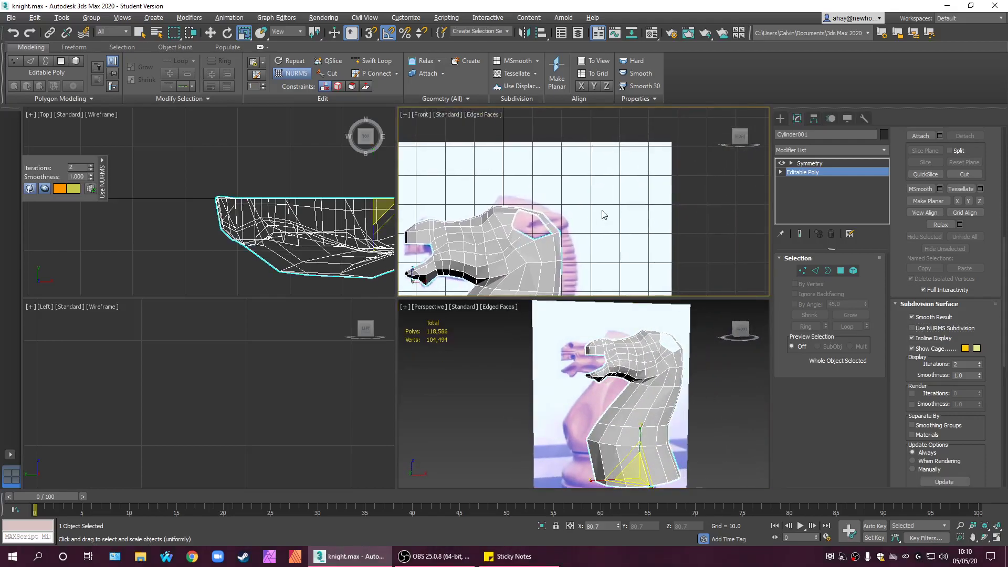
scroll(595, 216, "up", 2)
left_click(639, 196)
scroll(685, 211, "up", 2)
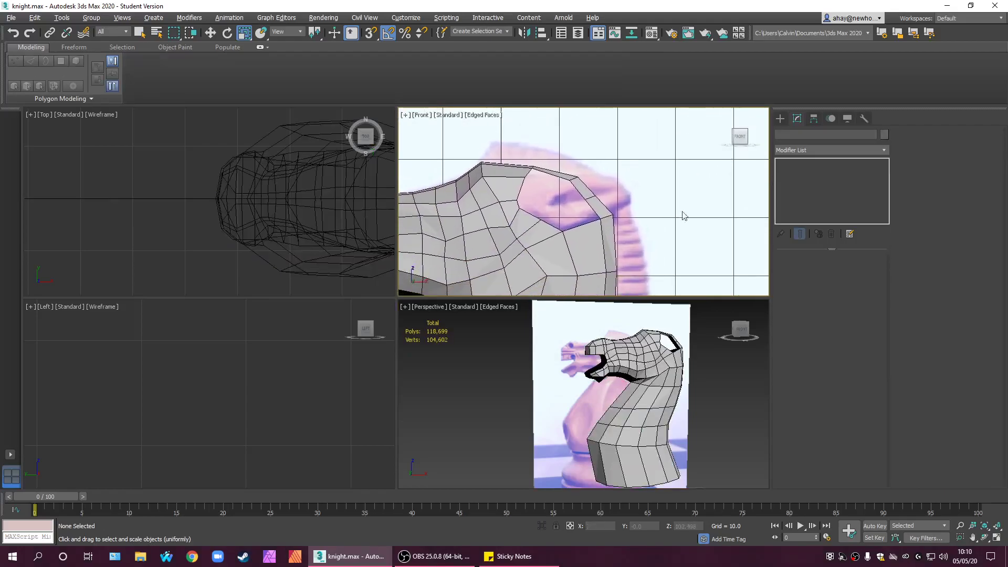
middle_click_drag(684, 211, 688, 194)
scroll(676, 416, "down", 3)
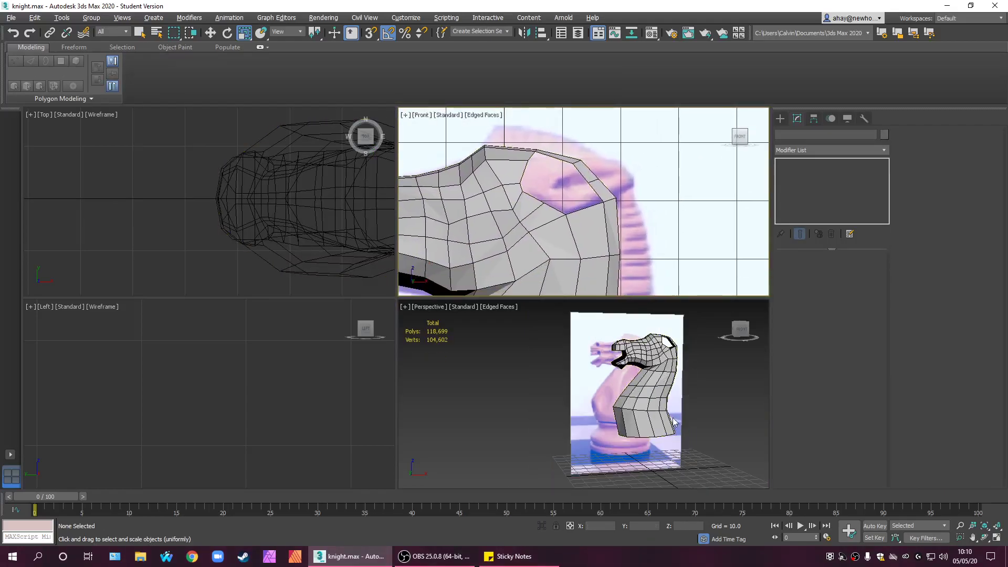
middle_click_drag(675, 441, 579, 385, "alt")
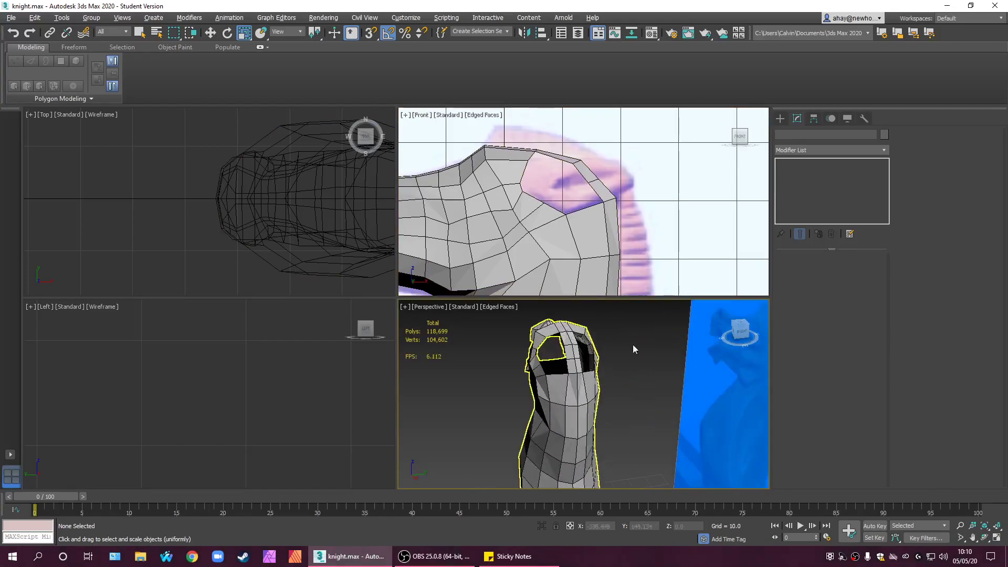
middle_click_drag(631, 407, 632, 386, "alt")
middle_click_drag(623, 243, 623, 237)
scroll(617, 236, "down", 4)
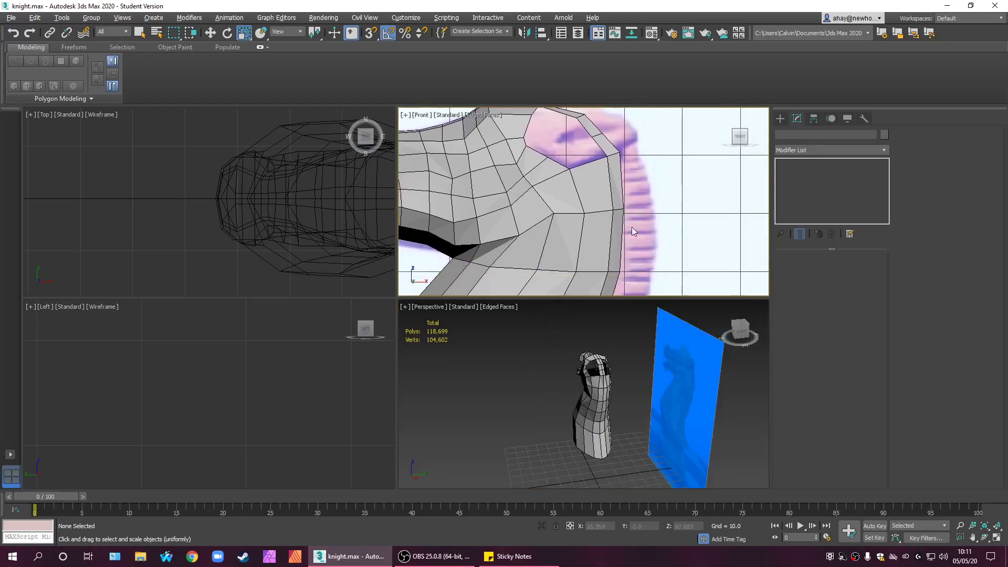
scroll(621, 426, "up", 8)
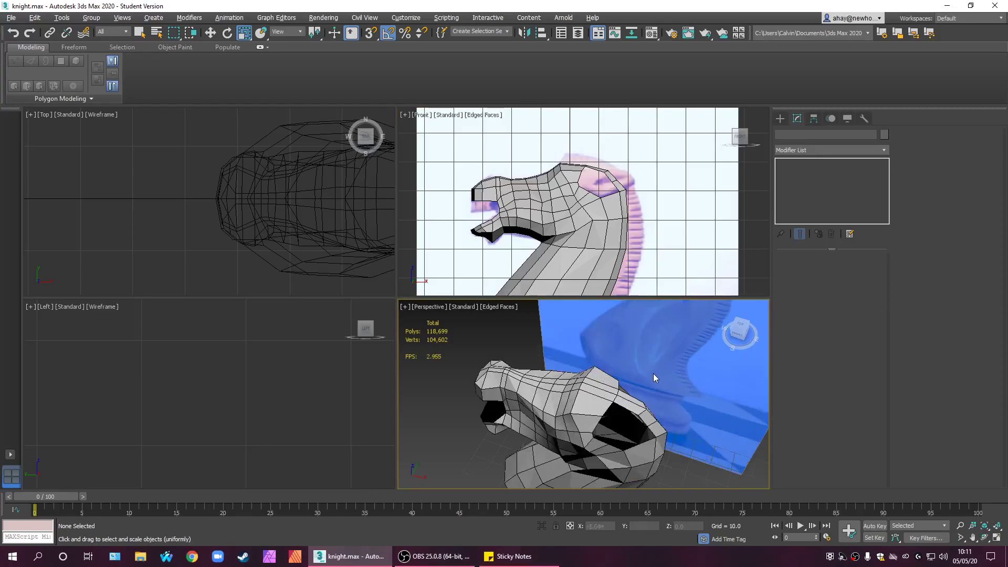
- Reselect the knight, enter polygon editing on its base mesh, and clear the polygon selection
left_click(622, 382)
left_click(851, 172)
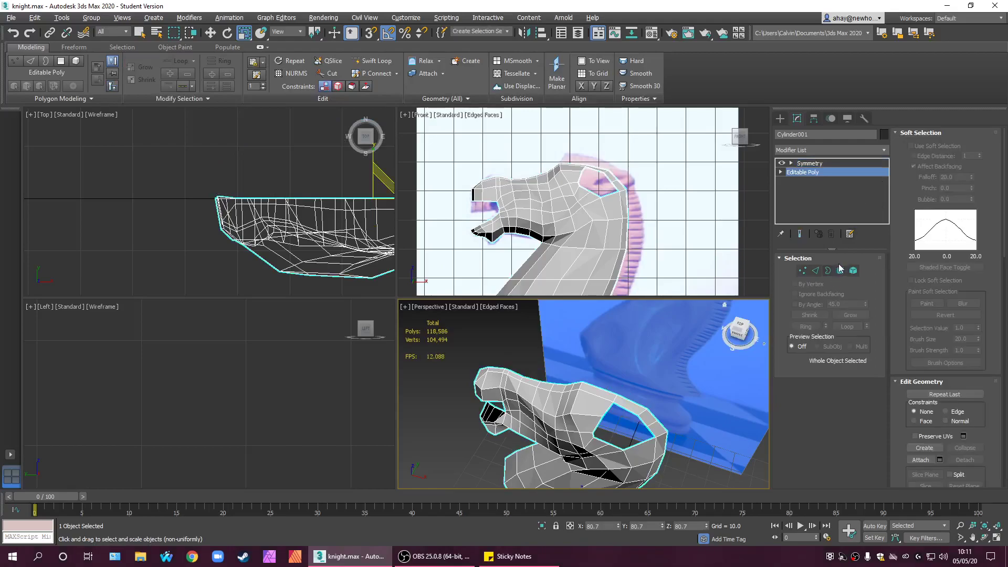
left_click(841, 270)
middle_click_drag(630, 395, 673, 380, "alt")
left_click(630, 377)
key("ctrl+z")
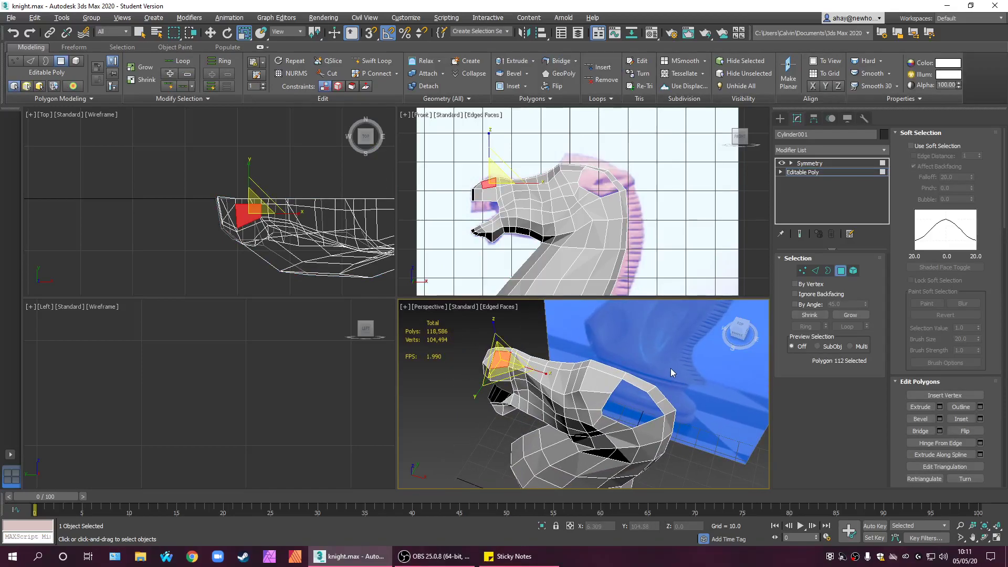
left_click(671, 366)
middle_click_drag(671, 366, 597, 372)
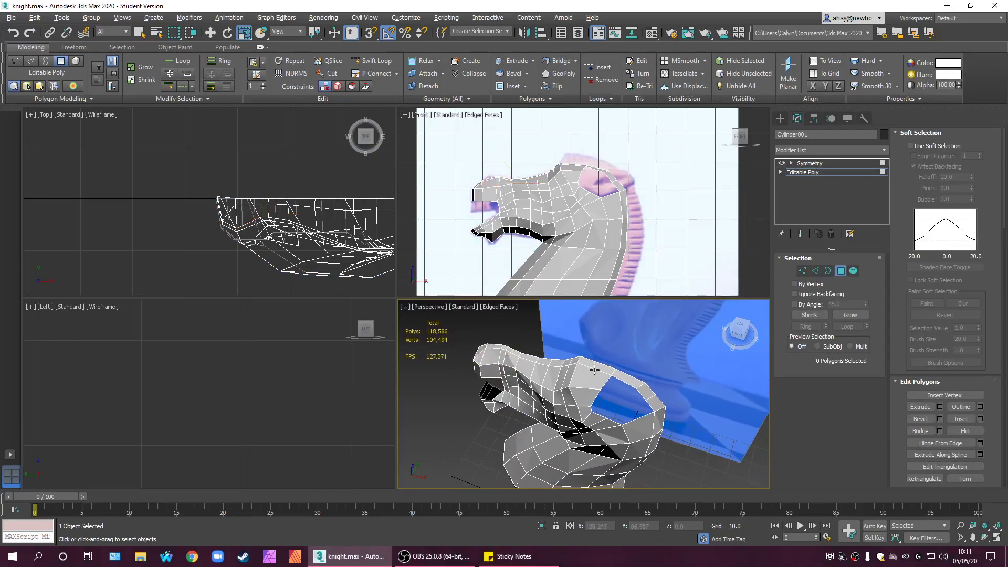
- Select the six narrow centre-strip polygons running from the crown over the back of the head to the upper neck
left_click(599, 369)
left_click(623, 379, "ctrl")
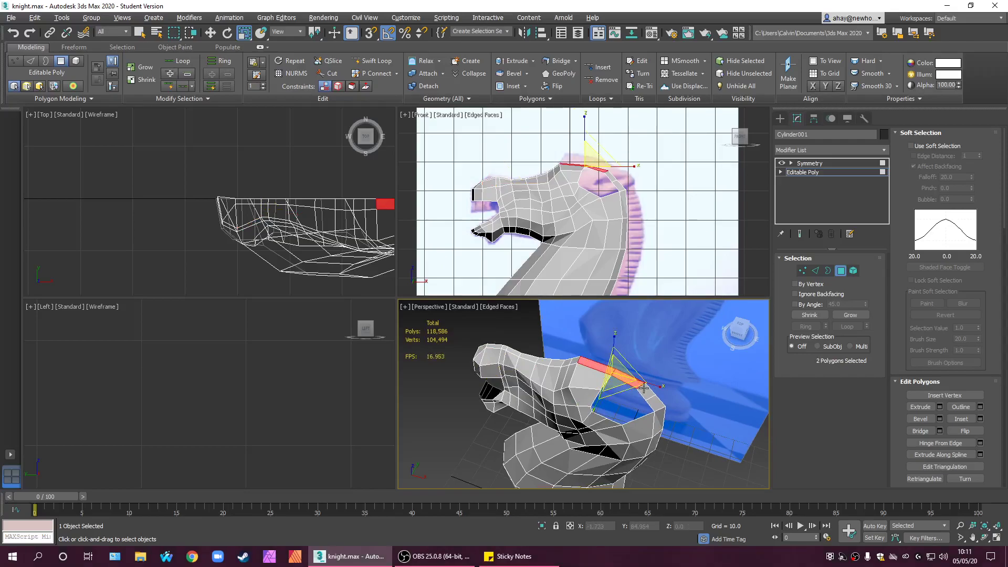
left_click(646, 391, "ctrl")
left_click(654, 402, "ctrl")
middle_click_drag(677, 417, 671, 419, "alt")
left_click(633, 412, "ctrl")
left_click(628, 421, "ctrl")
middle_click_drag(619, 424, 626, 433, "alt")
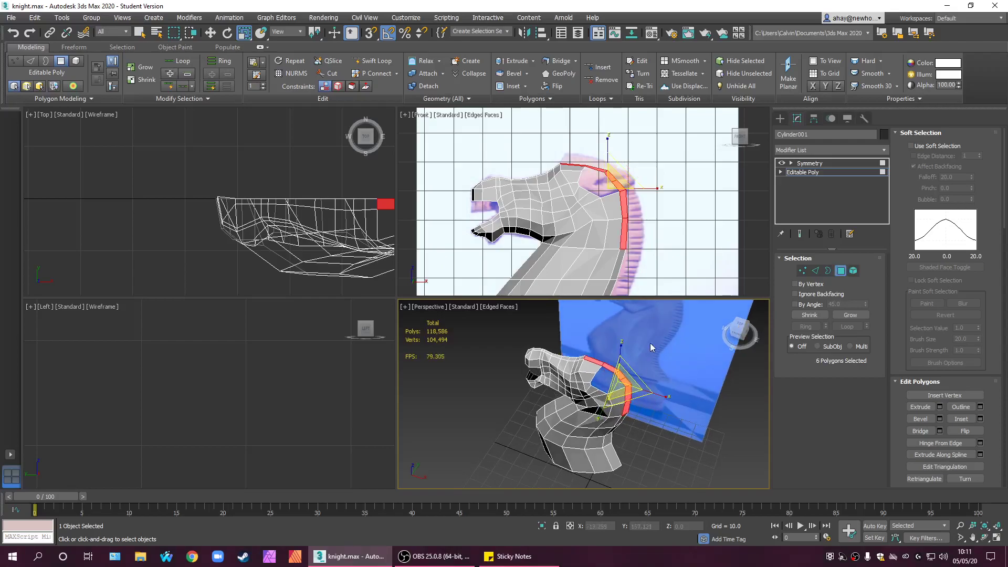
- Extend the selection with the four remaining centre-strip polygons down the back of the neck to its base
scroll(610, 389, "up", 3)
middle_click_drag(609, 389, 595, 337, "alt")
left_click(594, 332, "ctrl")
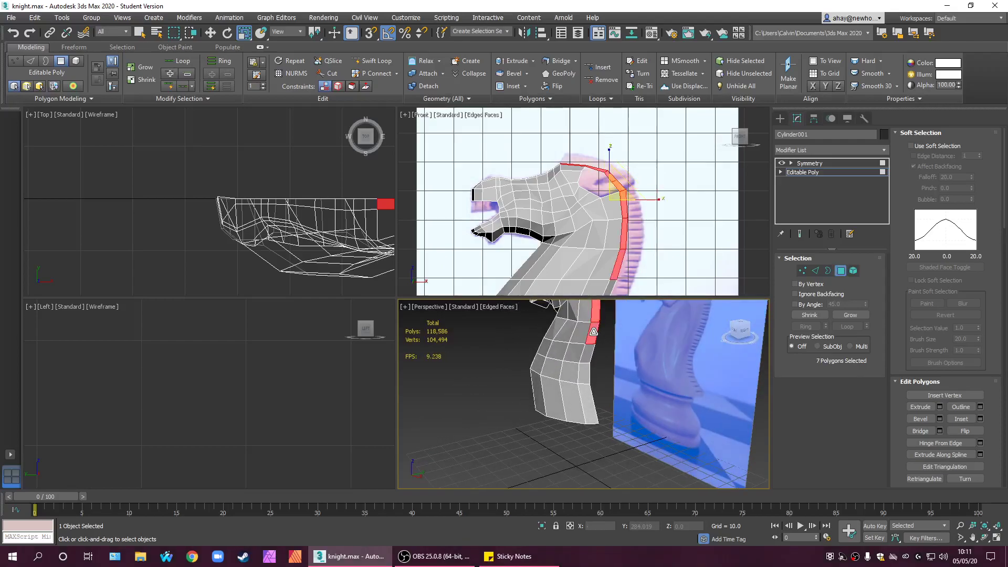
left_click(591, 358, "ctrl")
left_click(584, 374, "ctrl")
left_click(589, 407, "ctrl")
middle_click_drag(590, 408, 647, 424, "alt")
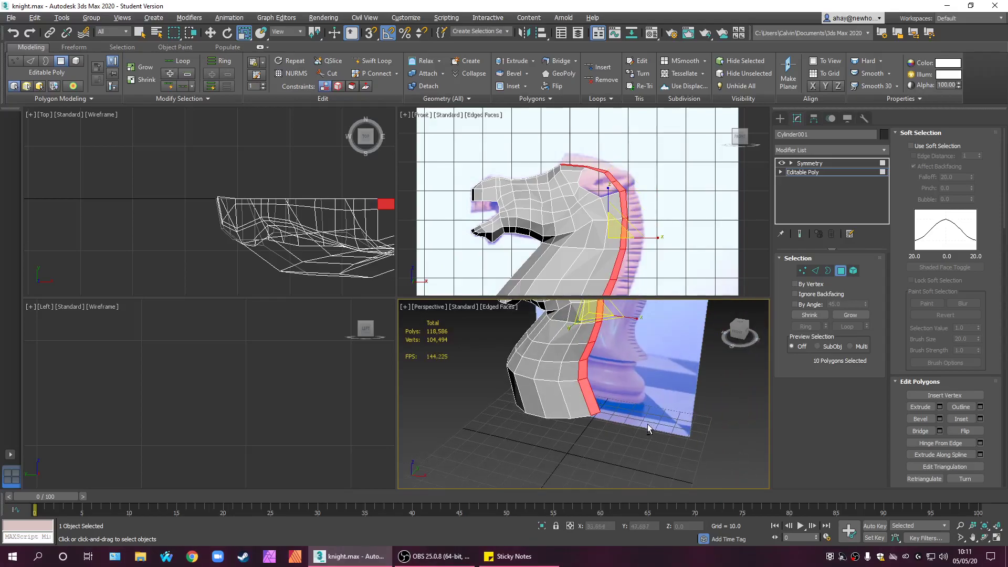
- Try extruding the selected mane strip by Local Normal with an extrusion height of 4
scroll(641, 392, "down", 3)
key("alt+w")
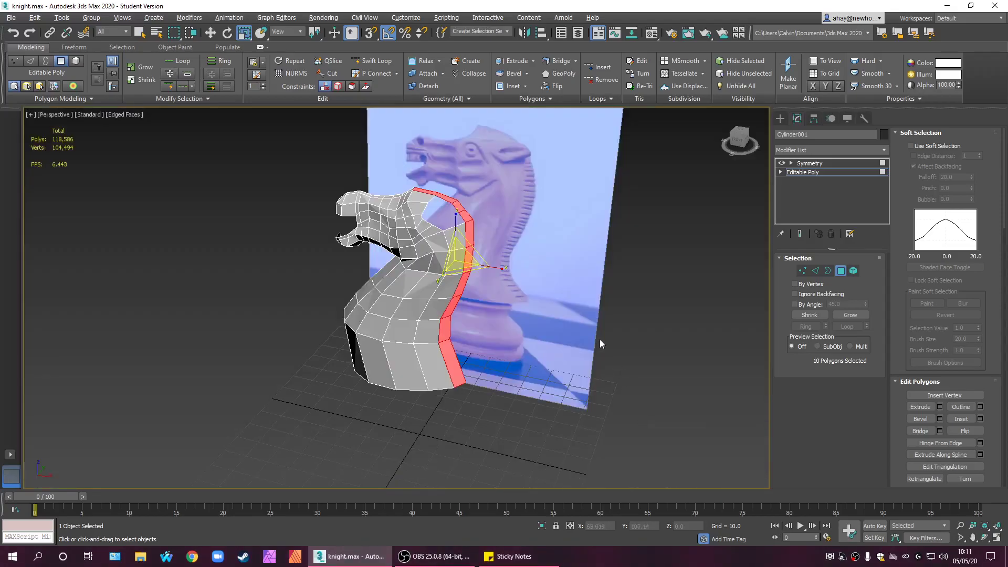
middle_click_drag(600, 338, 627, 375)
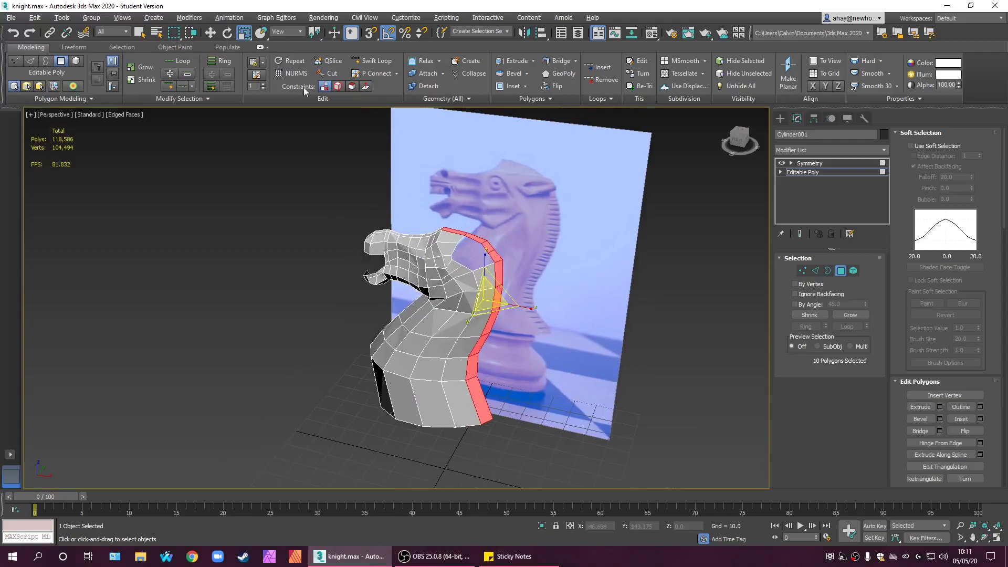
left_click(941, 407)
middle_click_drag(679, 390, 551, 367, "alt")
left_click_drag(529, 244, 345, 235)
left_click(304, 276)
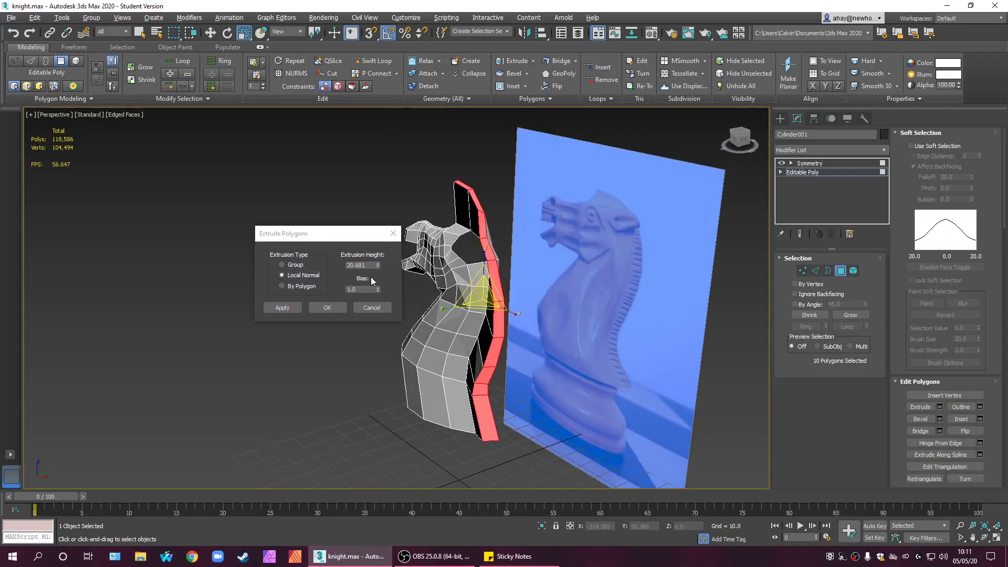
left_click(368, 266)
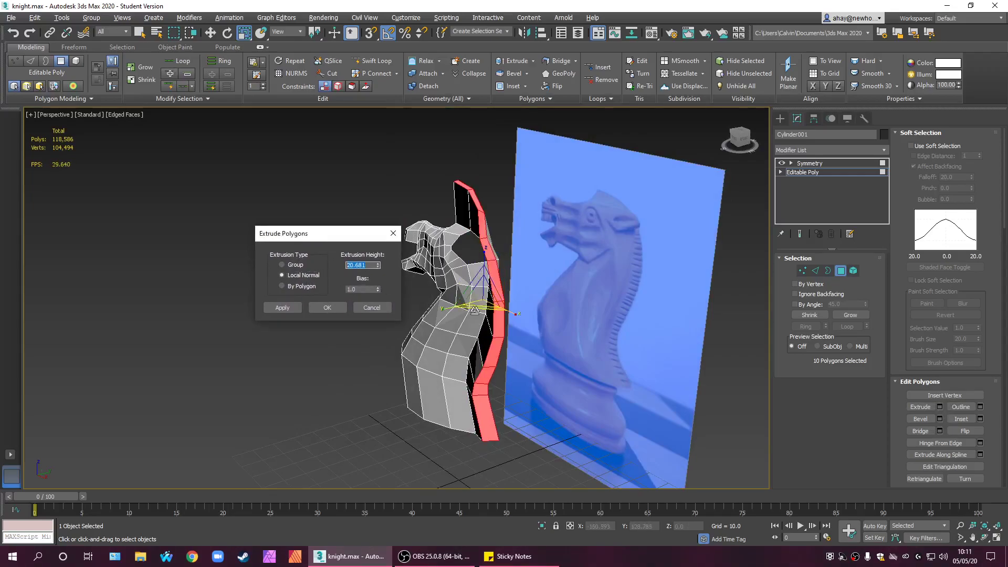
type("4")
key("Return")
middle_click_drag(431, 404, 504, 389, "alt")
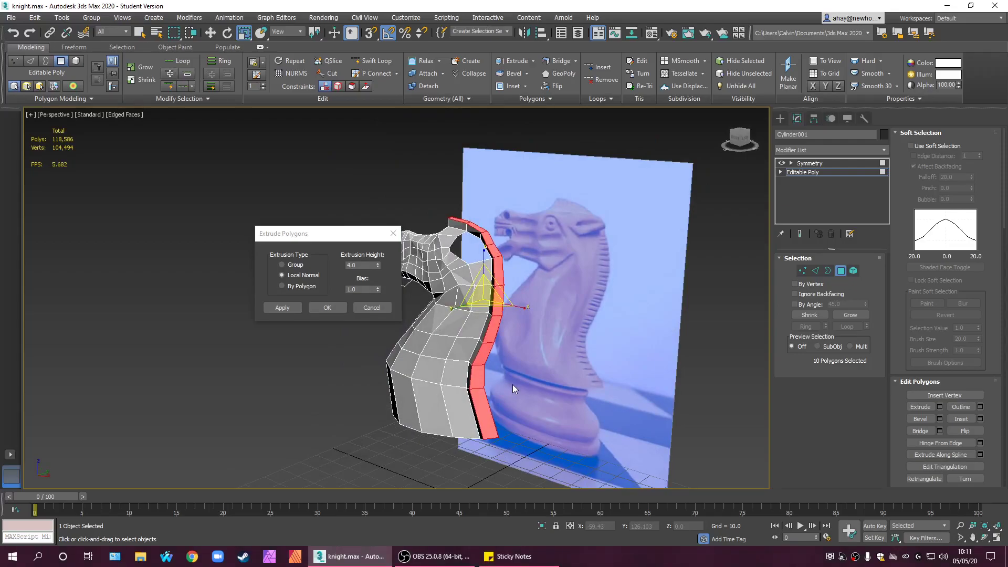
left_click(362, 310)
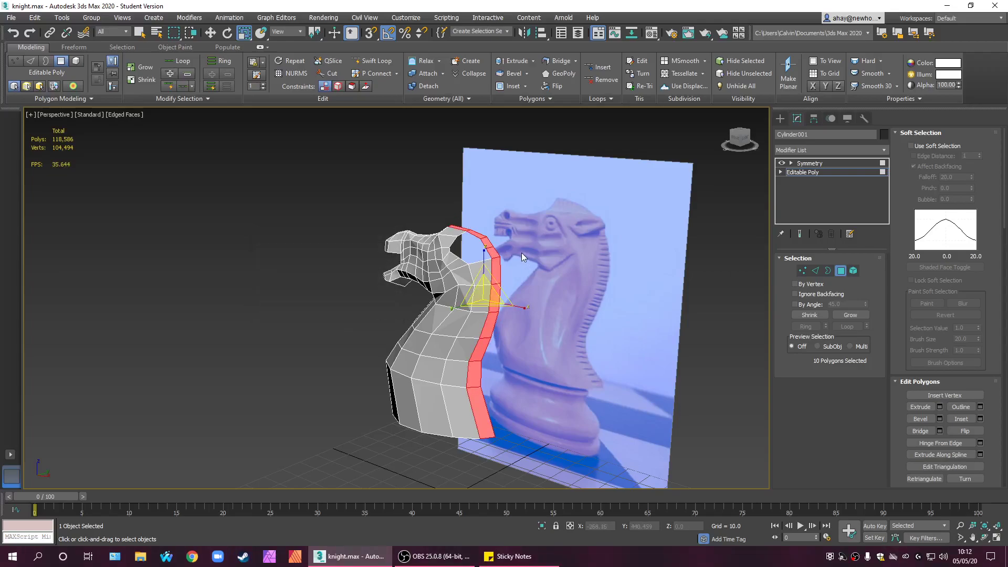
- Move the centre strip's cross edge behind the ear opening slightly outward, about 0.9 in X and 0.4 in Y, and deselect it
key("alt+w")
scroll(521, 253, "up", 8)
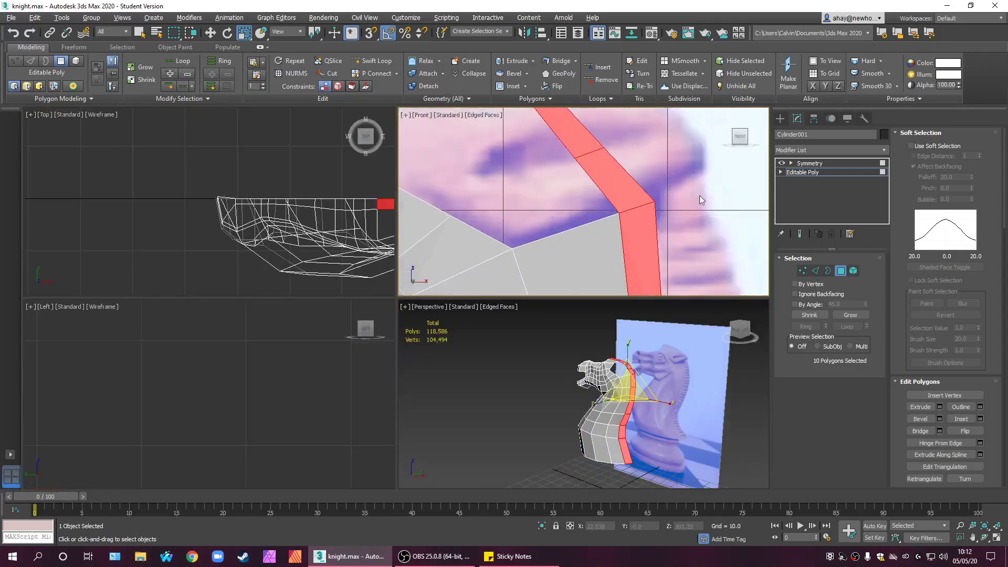
scroll(698, 195, "down", 3)
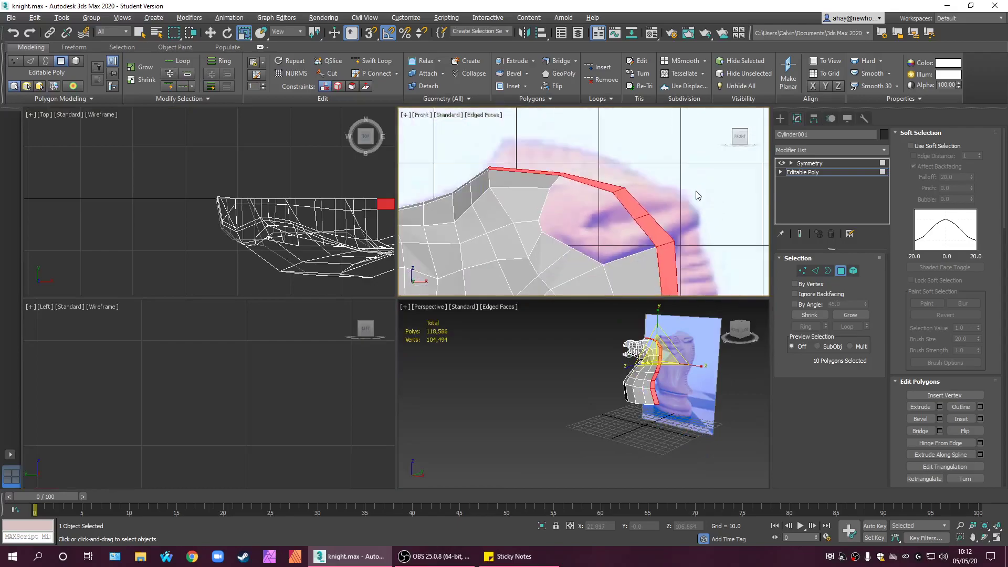
left_click(813, 270)
key("2")
left_click(647, 214)
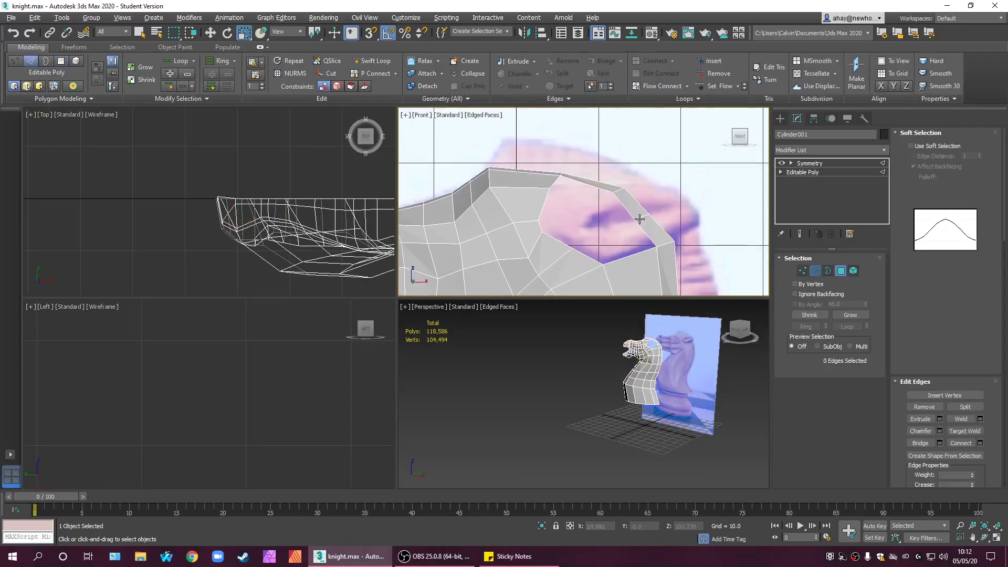
key("w")
left_click_drag(660, 202, 664, 199)
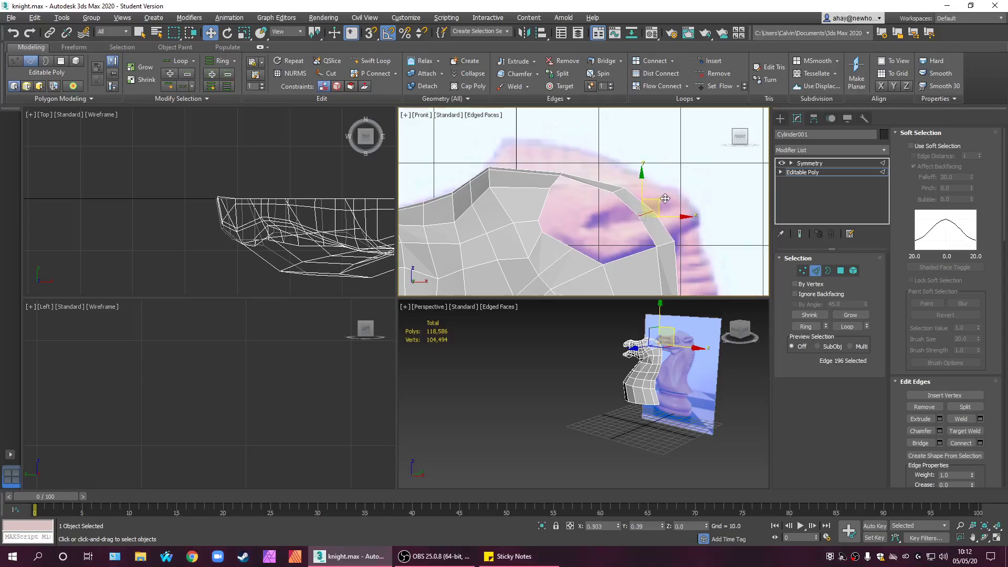
left_click(695, 254)
scroll(693, 240, "down", 3)
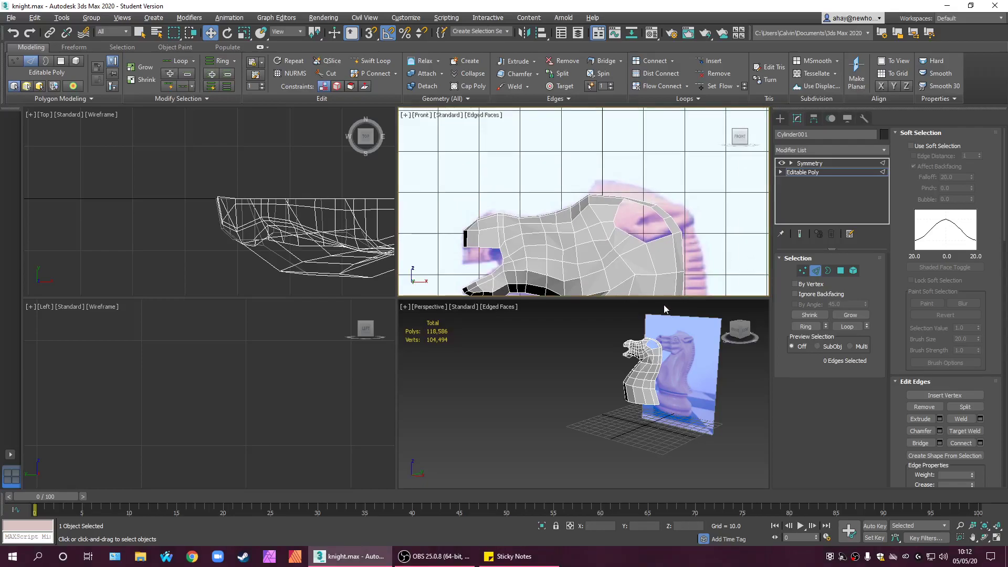
scroll(629, 333, "up", 6)
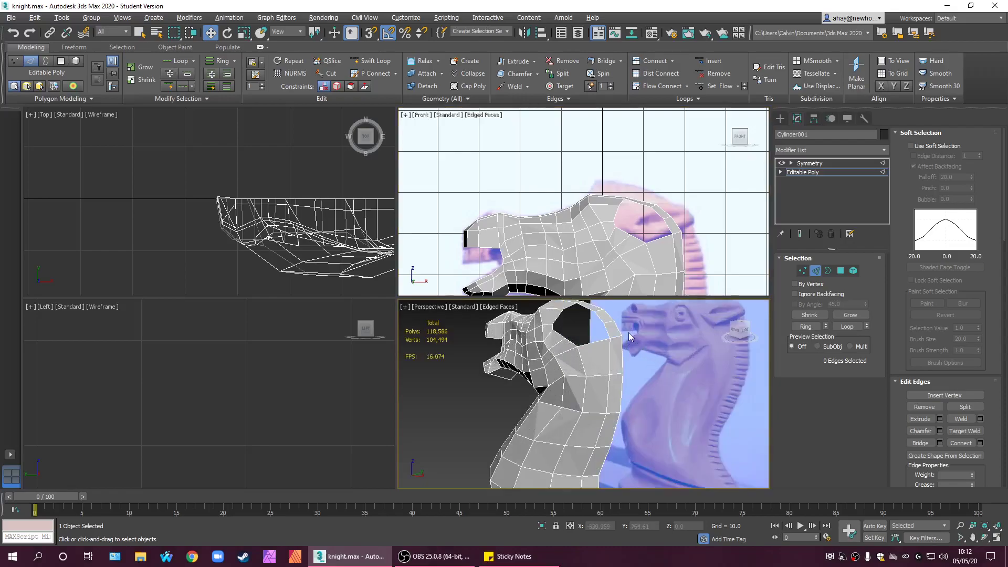
middle_click_drag(628, 333, 714, 354, "alt")
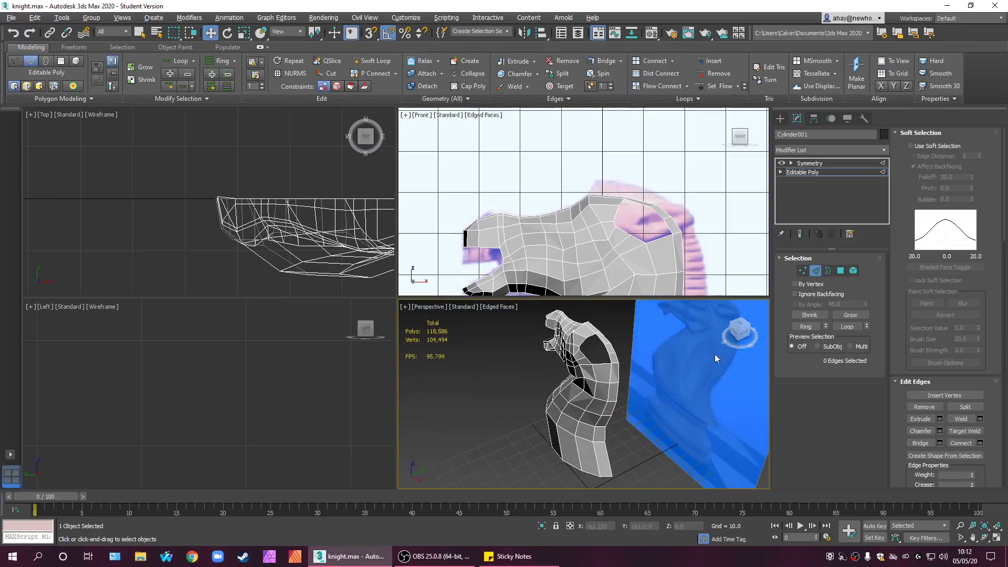
- Insert an edge line with Flow Connect through the polygon column beside the mane strip, from the neck base up to the ear opening
left_click(815, 269)
left_click(581, 482)
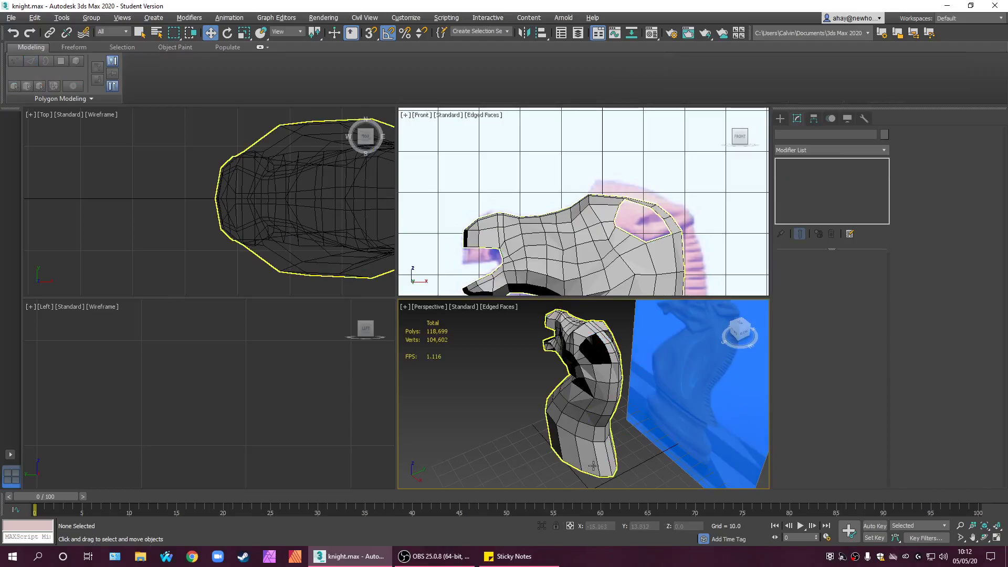
left_click(592, 466)
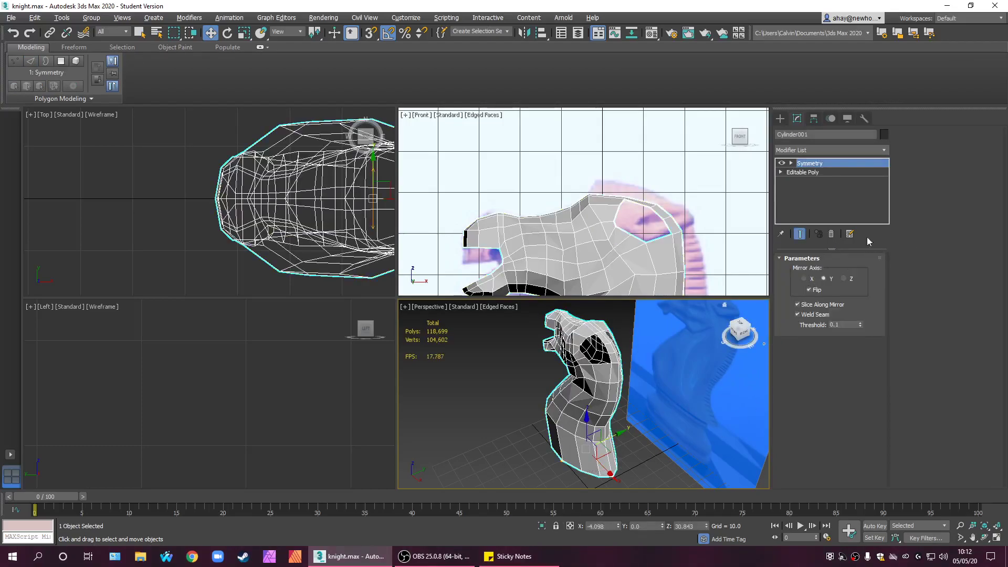
left_click(813, 172)
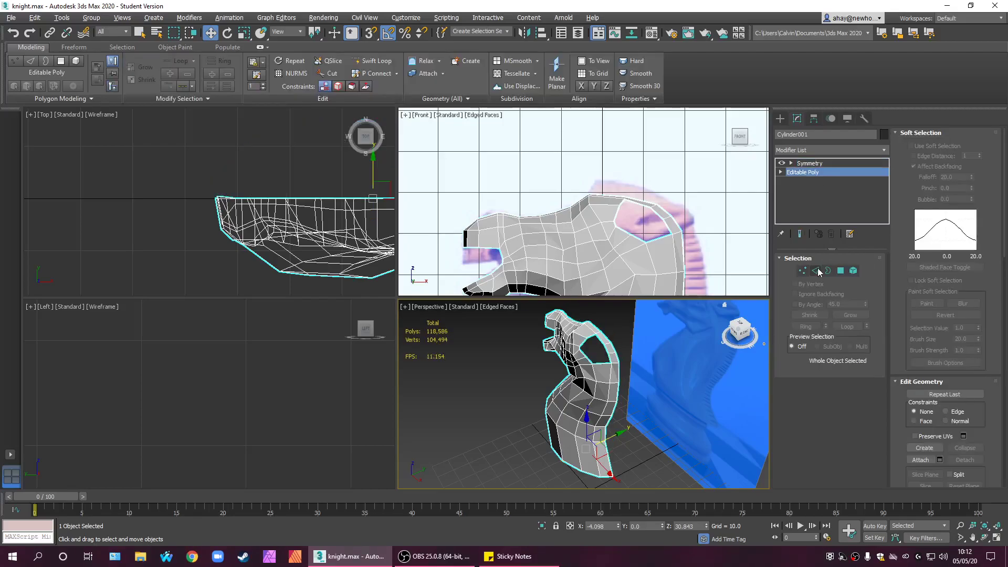
key("2")
left_click(591, 475)
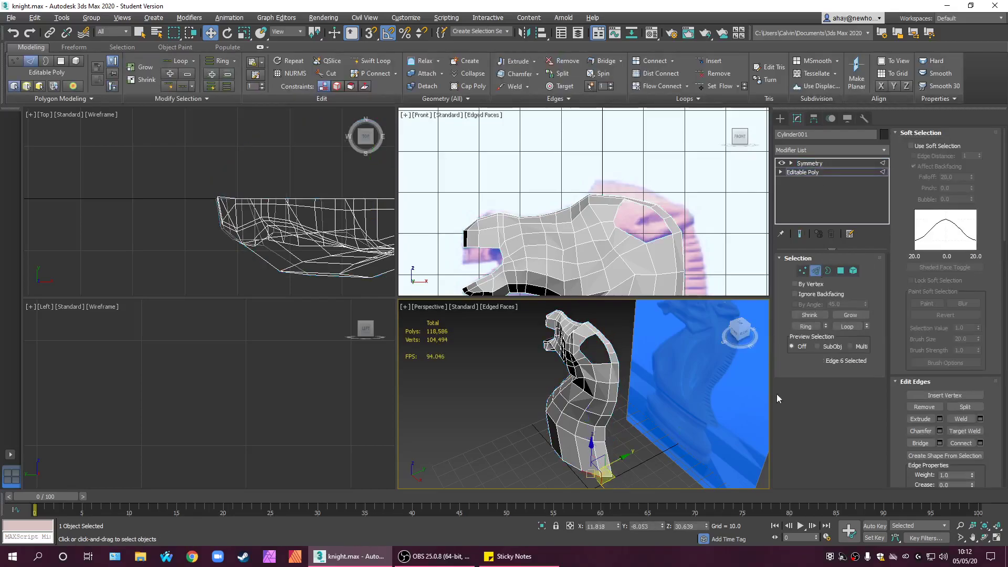
left_click(806, 326)
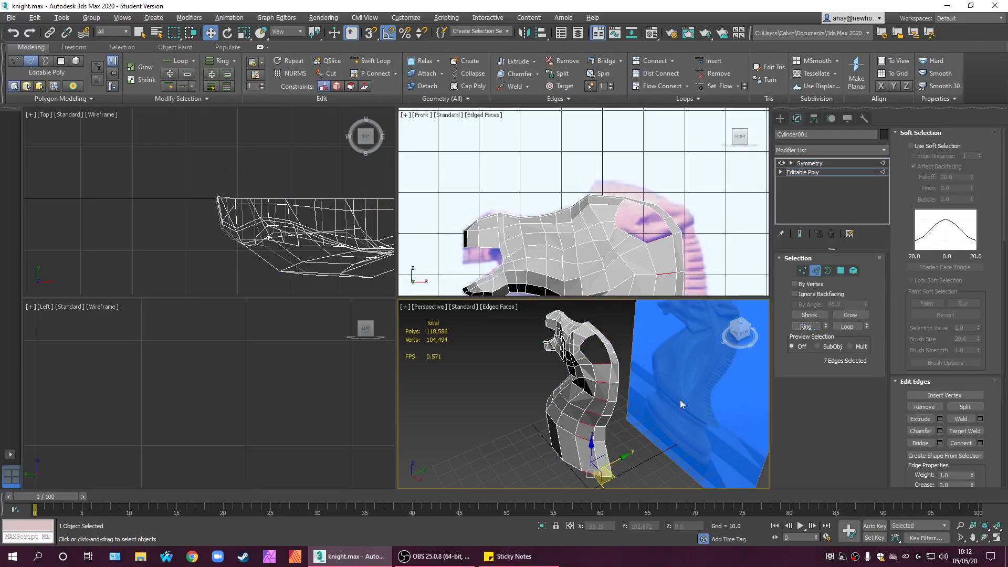
left_click(687, 86)
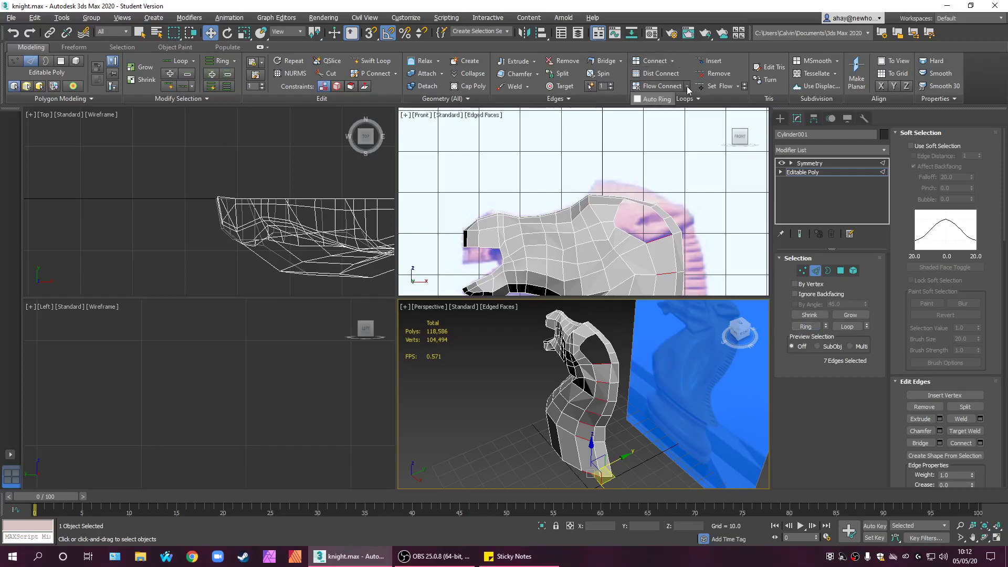
left_click(661, 86)
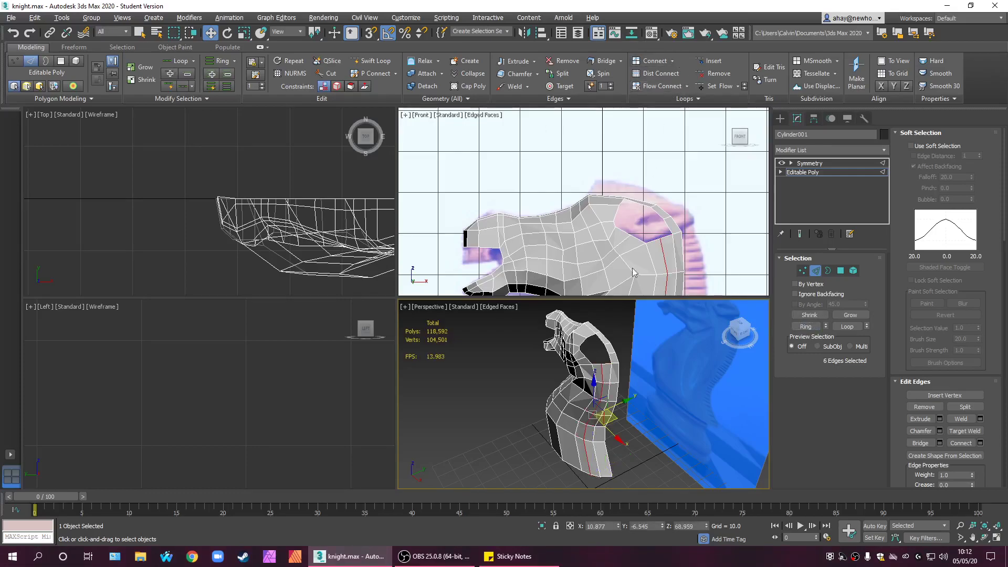
left_click(652, 393)
- Insert an edge line with Flow Connect through the polygon row beside the centre strip, from above the ear opening forward to the nose
scroll(666, 240, "down", 4)
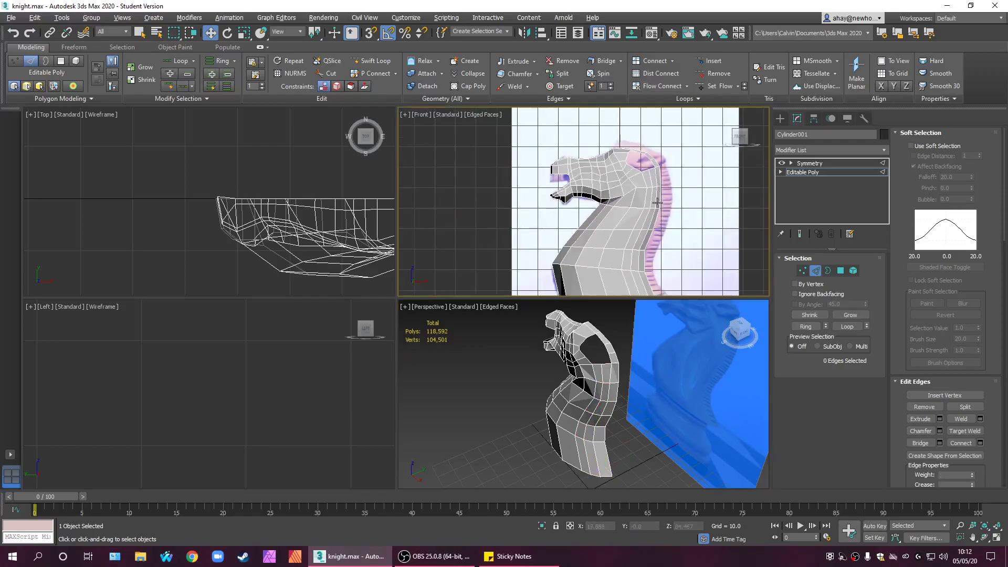
scroll(665, 240, "up", 4)
middle_click_drag(640, 159, 660, 227)
scroll(643, 172, "up", 2)
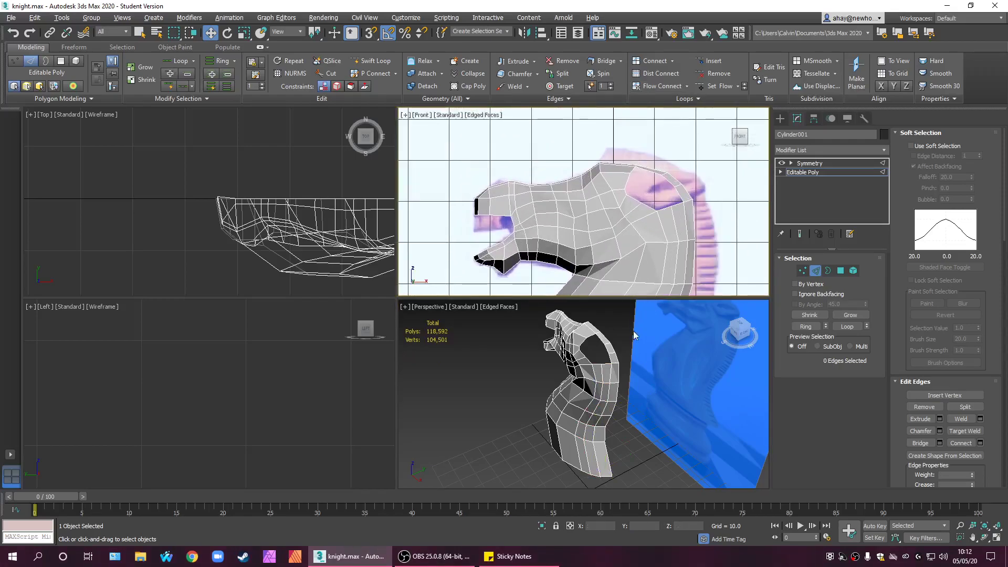
left_click(595, 335)
middle_click_drag(636, 370, 925, 327, "alt")
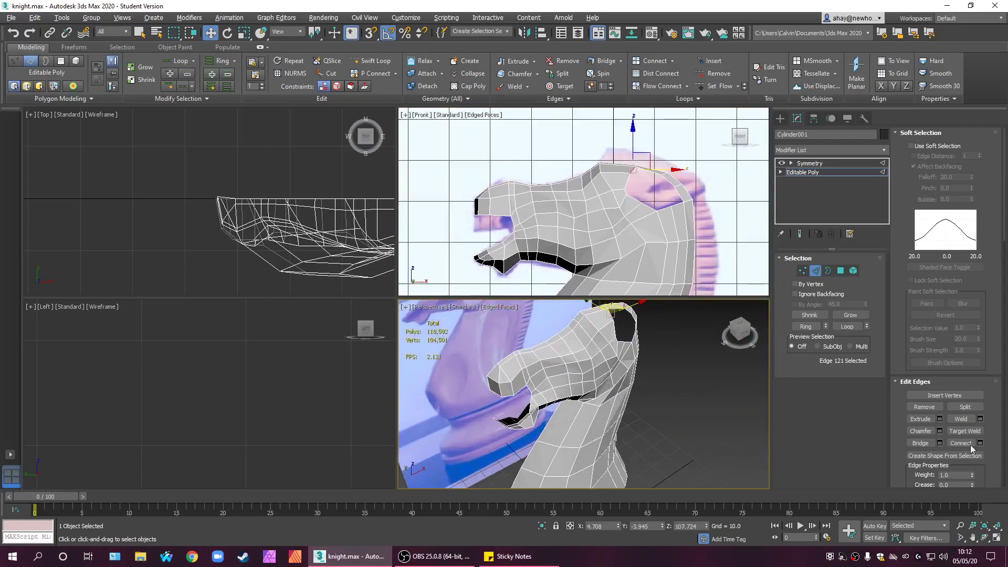
left_click(806, 327)
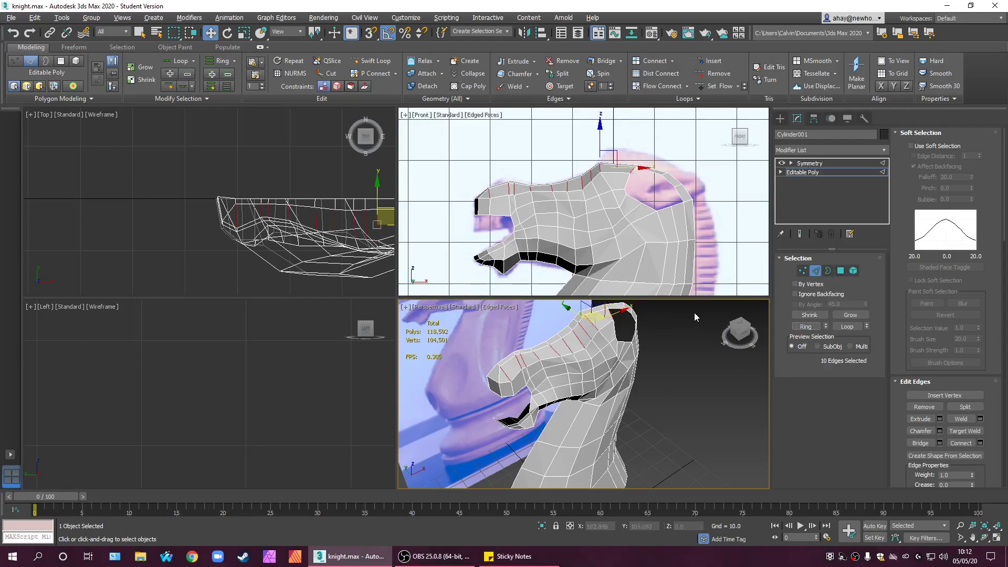
left_click(660, 89)
left_click(689, 388)
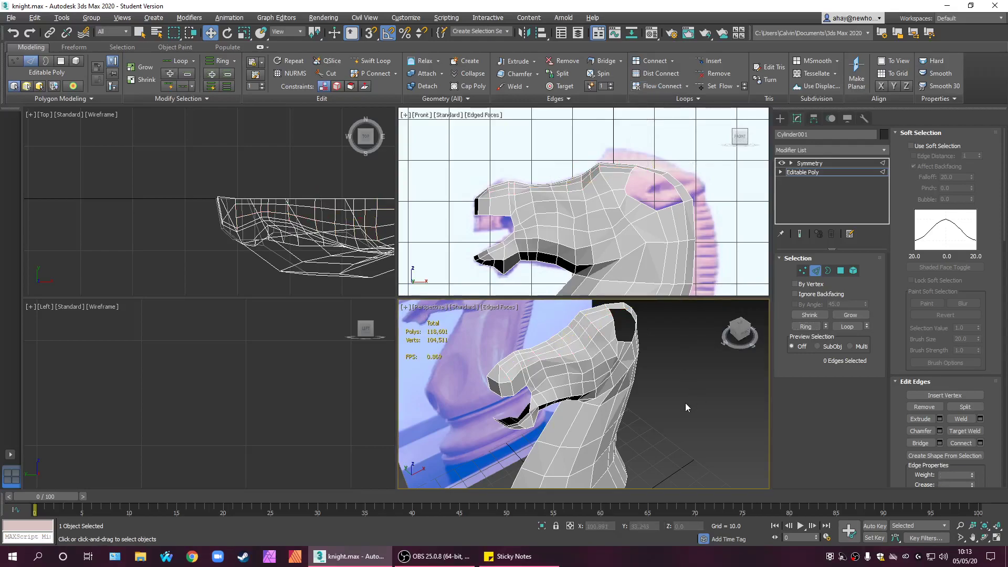
- Make the mesh see-through and examine how the new face edges around the muzzle line up with the reference image
middle_click_drag(652, 400, 614, 253, "alt")
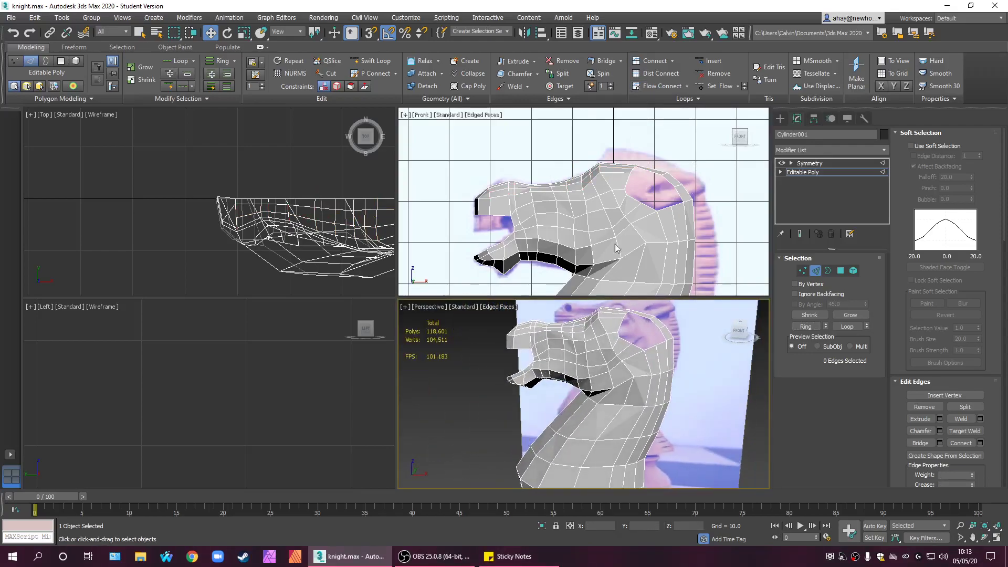
scroll(615, 258, "up", 6)
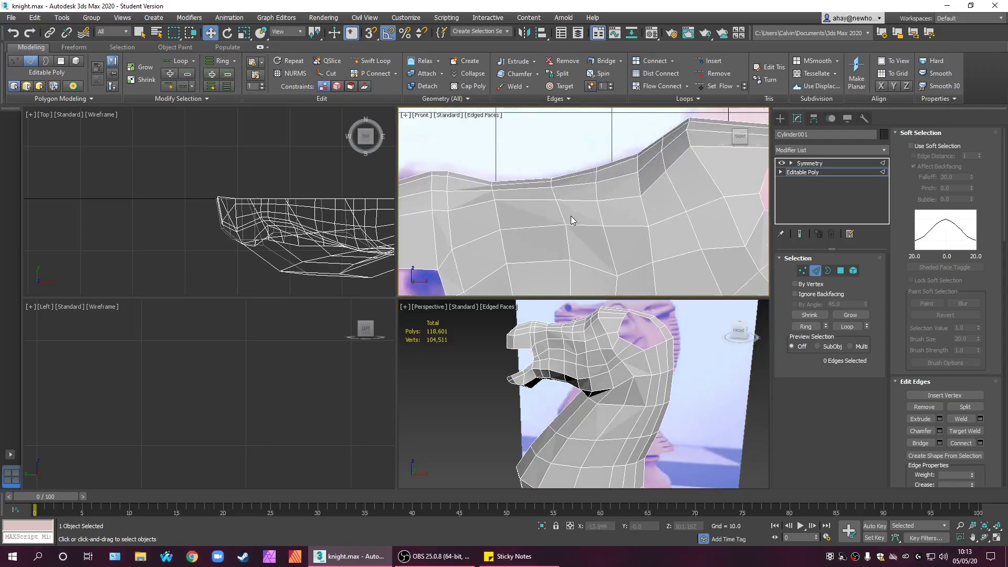
scroll(571, 216, "down", 2)
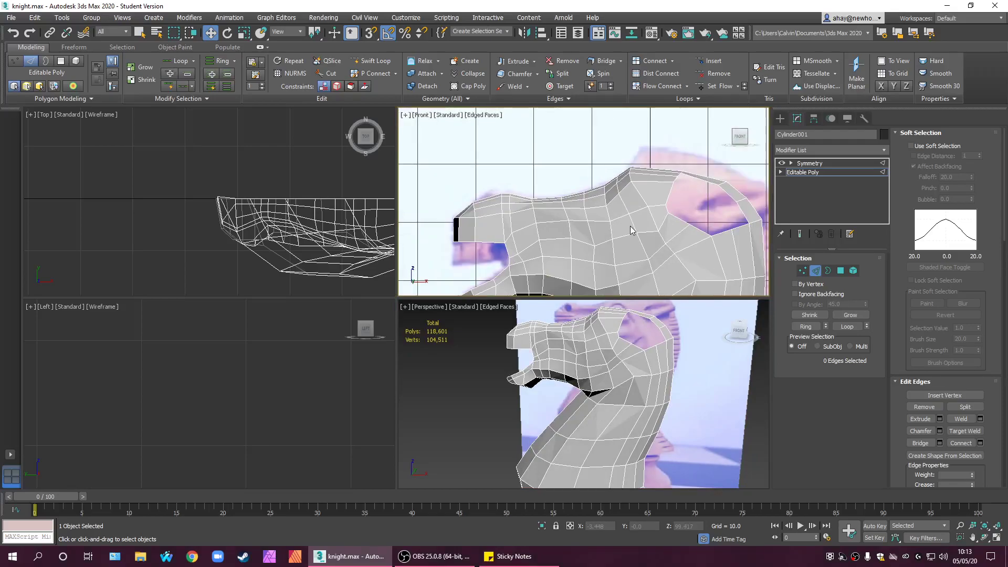
key("alt+x")
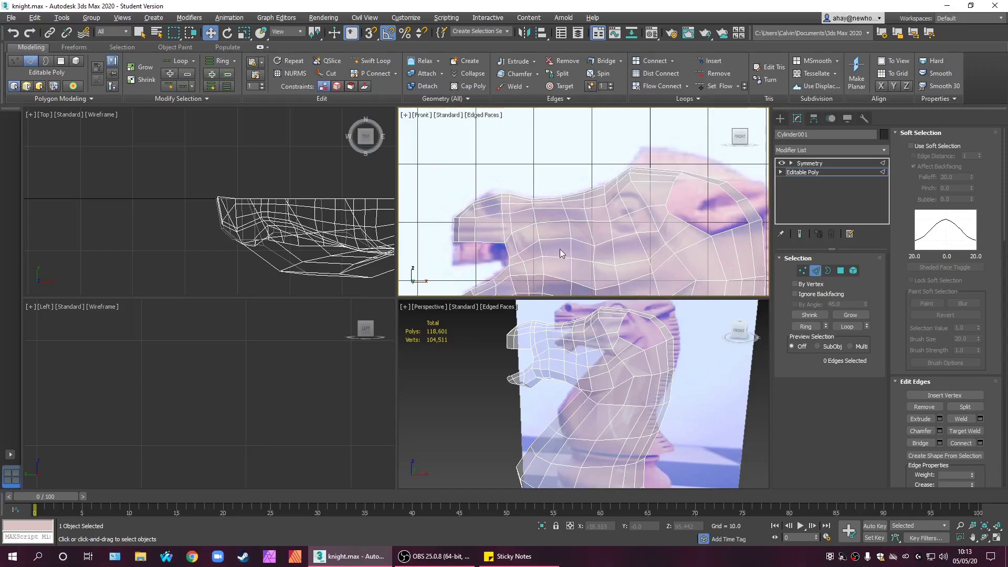
middle_click_drag(623, 405, 716, 406)
scroll(543, 169, "up", 5)
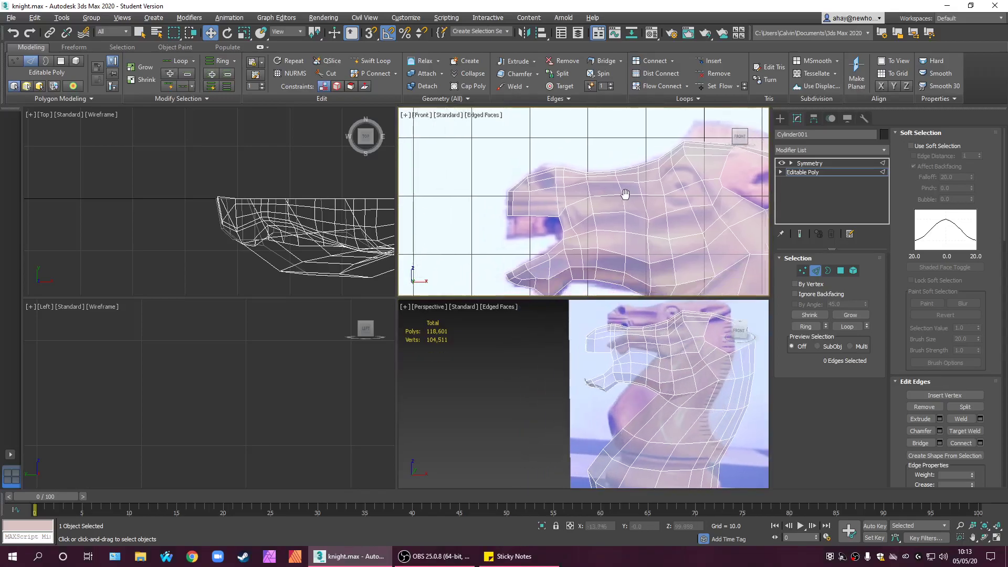
scroll(499, 198, "up", 4)
middle_click_drag(530, 208, 593, 198)
- Reposition the two neighbouring side vertices behind the nose tip, below the new edge line, to follow the reference muzzle
left_click(804, 271)
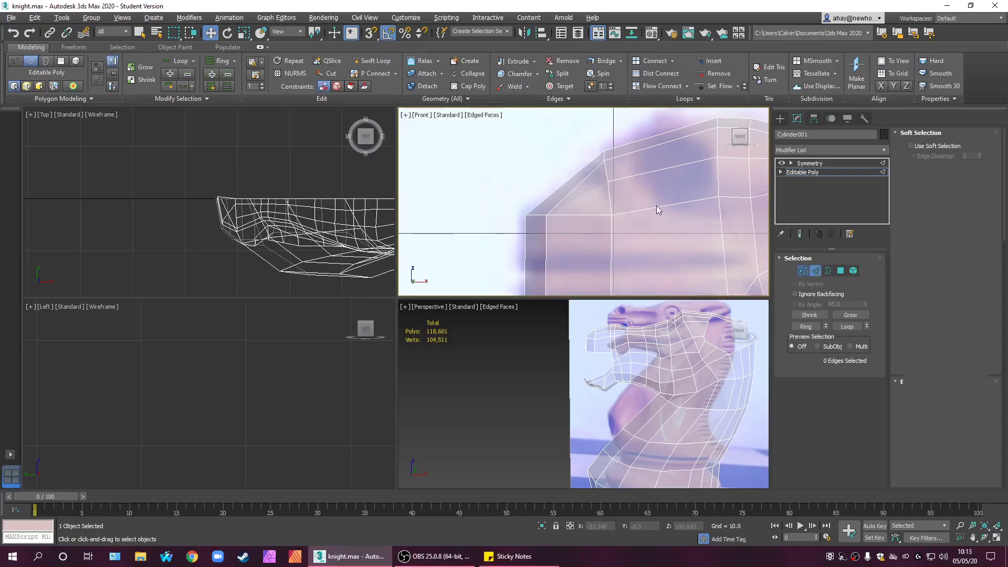
left_click(608, 181)
left_click(612, 214)
left_click_drag(632, 206, 641, 198)
scroll(660, 202, "down", 3)
scroll(669, 213, "up", 3)
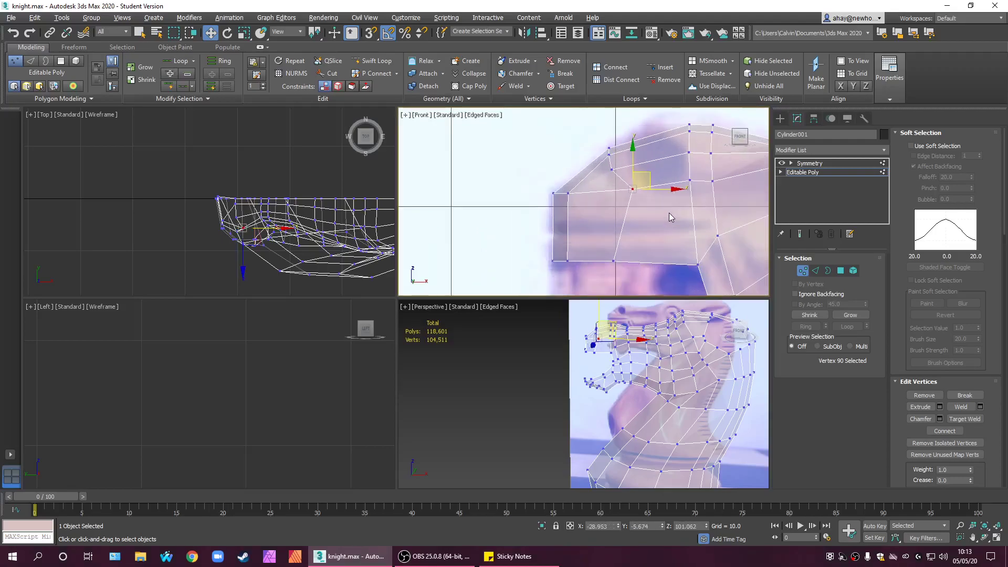
middle_click_drag(669, 213, 652, 250)
left_click(595, 206)
left_click_drag(602, 206, 615, 228)
left_click(615, 227)
middle_click_drag(630, 245, 606, 230)
left_click(629, 213)
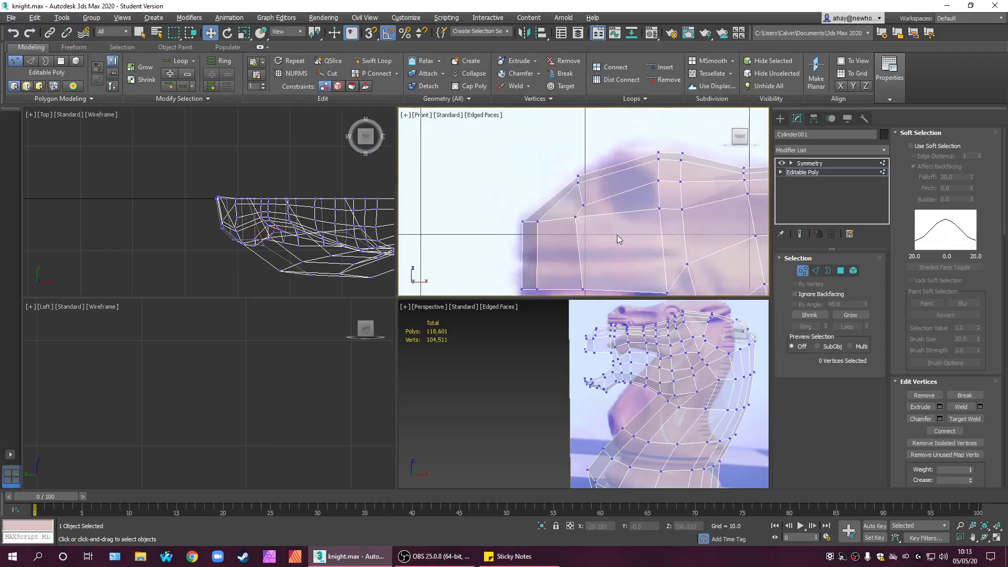
- Raise the upper of the two side muzzle vertices slightly toward the new edge line and deselect it
mouse_move(597, 273)
middle_mouse_down()
mouse_move(597, 229)
mouse_move(614, 264)
middle_mouse_up()
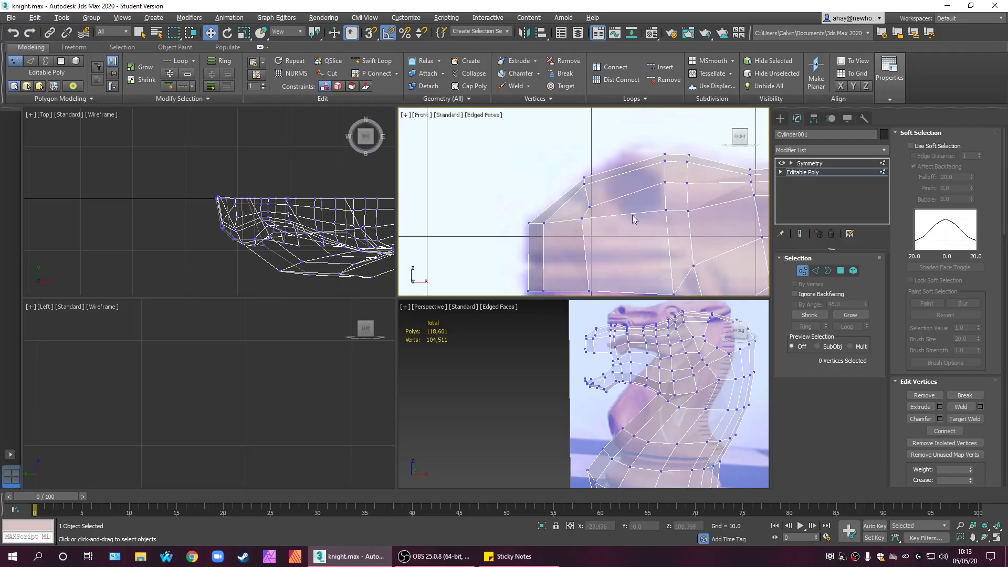
left_click(589, 207)
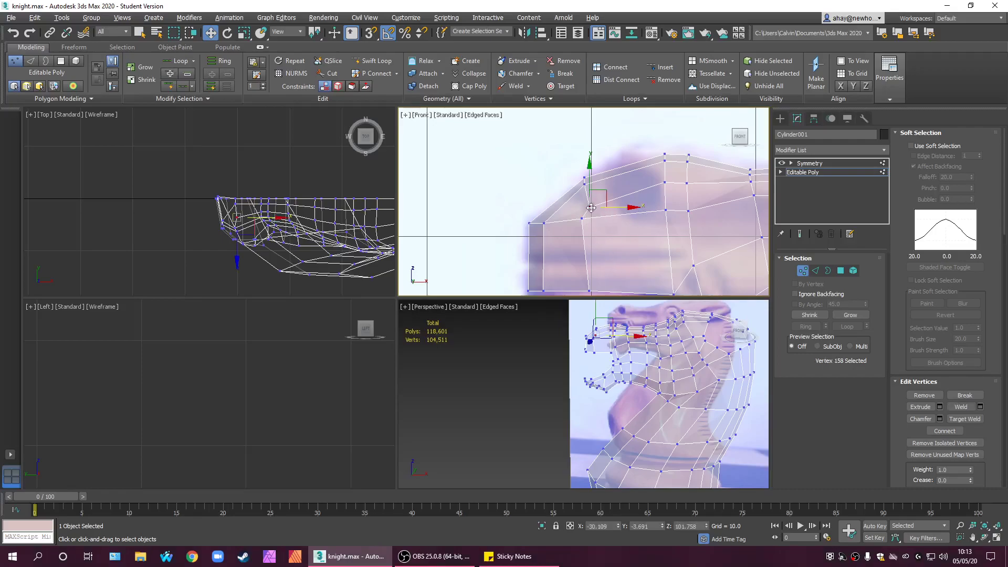
left_click_drag(602, 192, 601, 187)
left_click(613, 226)
middle_click_drag(616, 257, 610, 235)
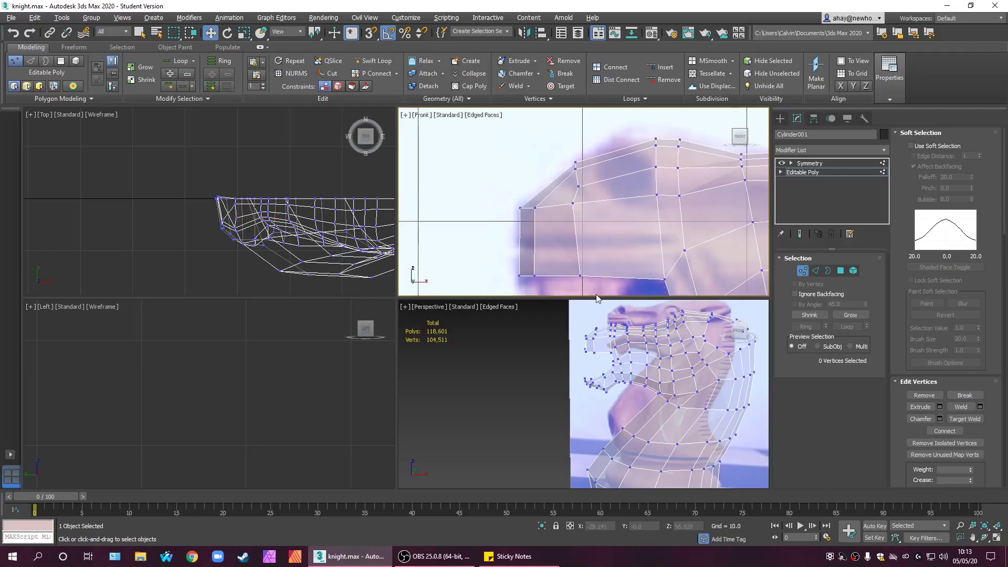
- Shift the lower side vertex and the lip vertex beneath it slightly toward the nose so their edge runs vertically
left_click_drag(593, 280, 567, 193)
mouse_move(608, 239)
left_mouse_down()
mouse_move(617, 240)
mouse_move(606, 239)
left_mouse_up()
left_click(612, 260)
left_click(578, 275)
left_click_drag(593, 276, 594, 279)
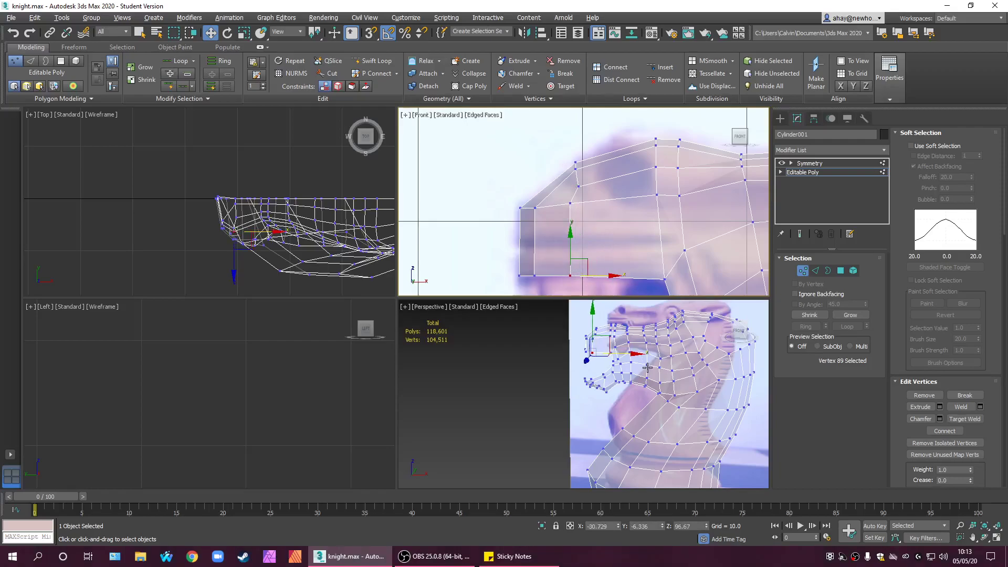
left_click(583, 409)
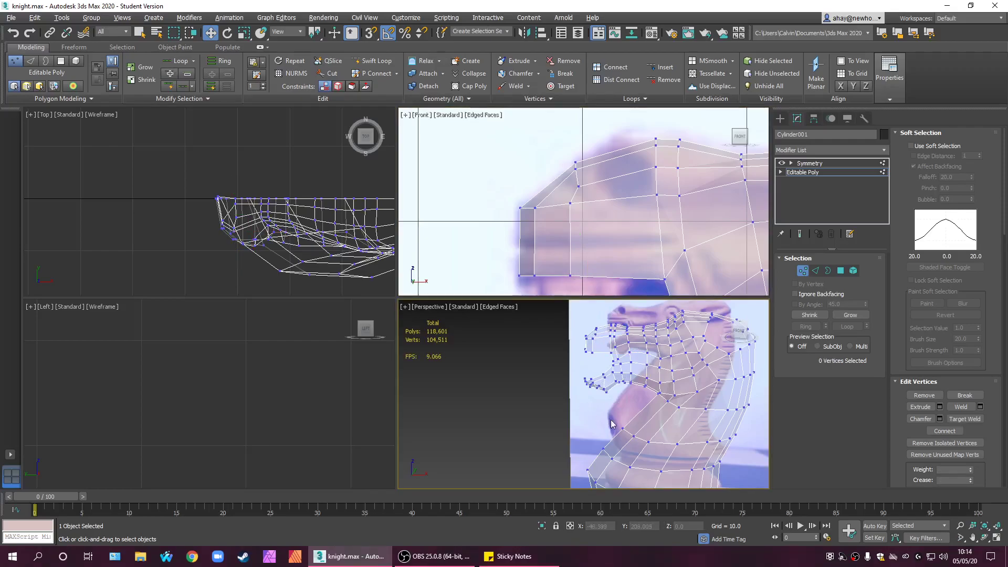
- Maximise the Front view around the ear opening and turn off the mesh's see-through display
scroll(630, 228, "down", 3)
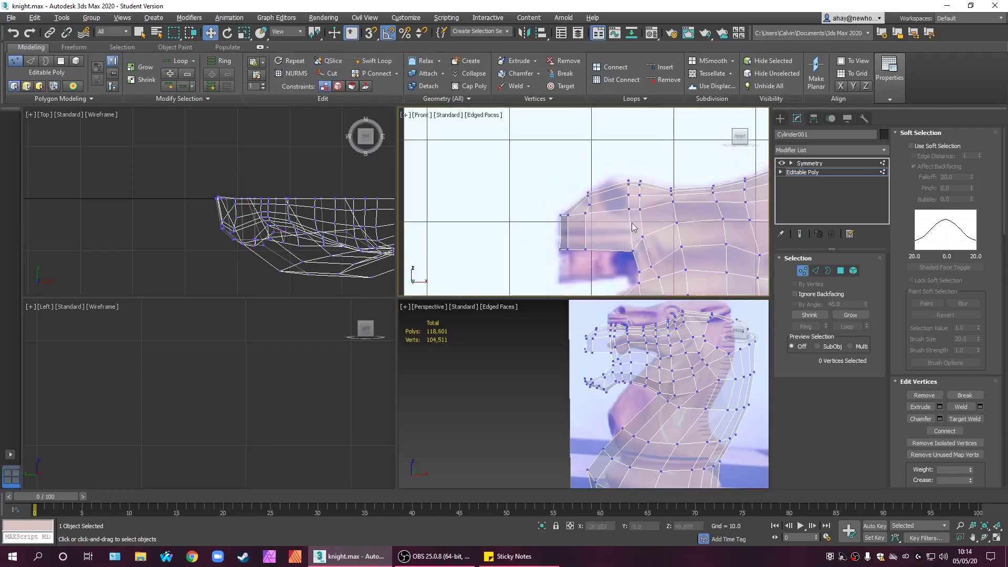
scroll(675, 252, "down", 2)
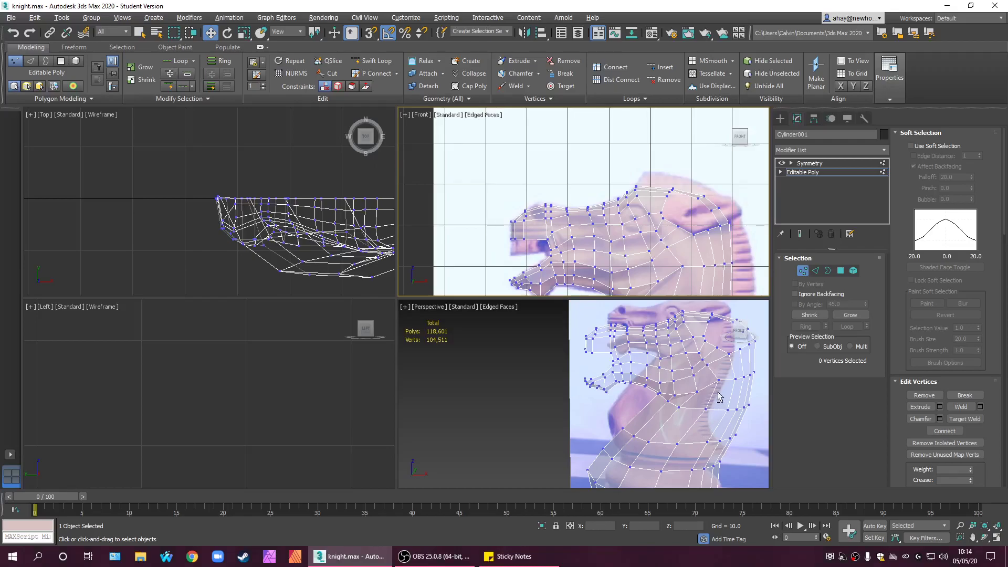
middle_click_drag(641, 211, 620, 205)
key("alt+w")
key("alt+x")
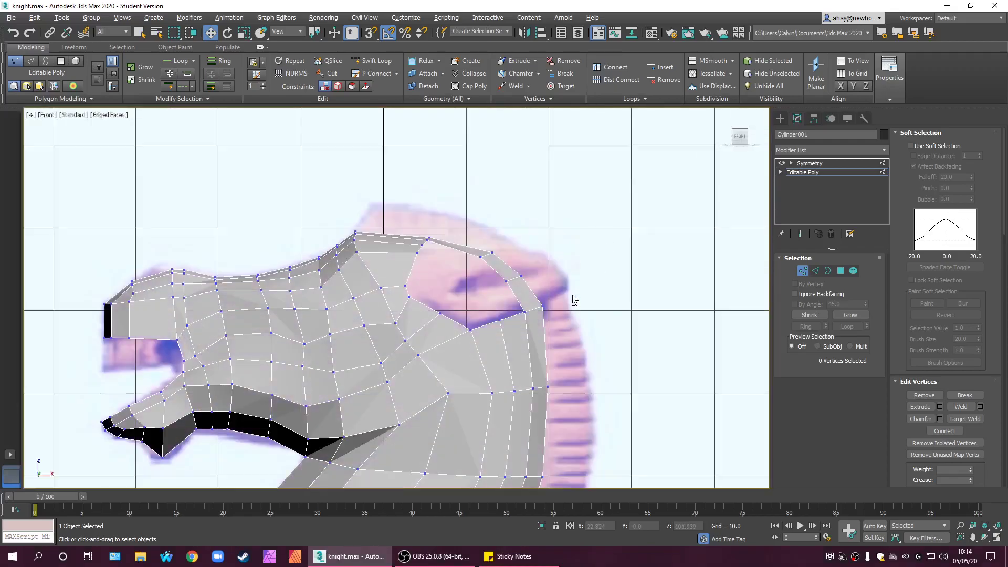
scroll(537, 250, "up", 2)
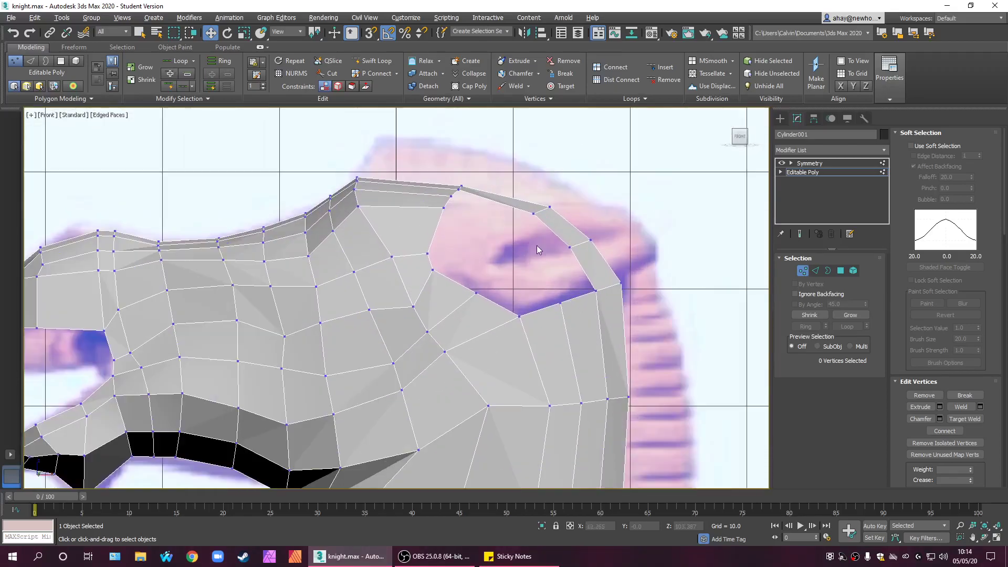
left_click(559, 303)
left_click(527, 276)
- Try extending the ear opening's upper border edge inward with two new polygon strips
left_click(815, 271)
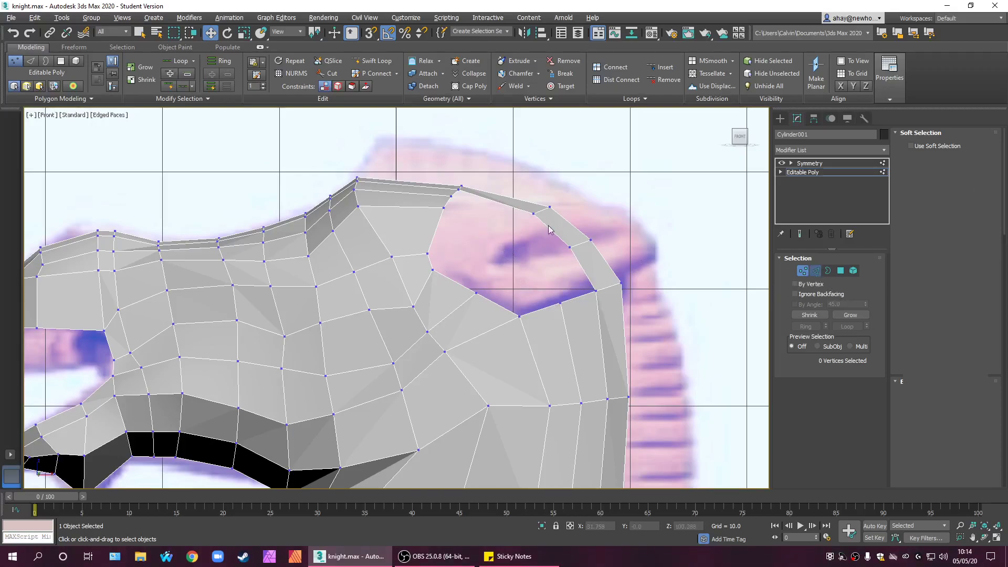
left_click(516, 212)
left_click(505, 196)
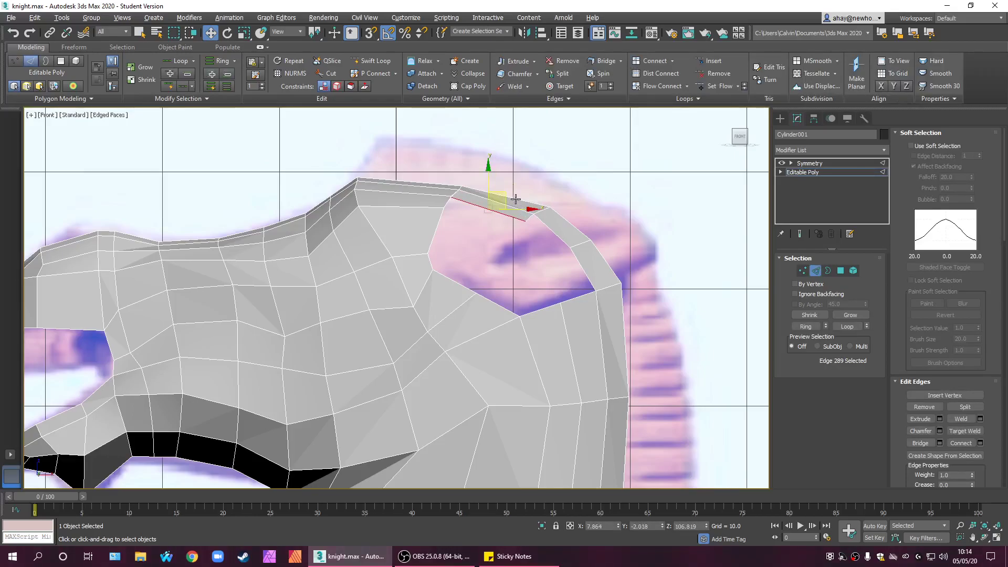
left_click(502, 207)
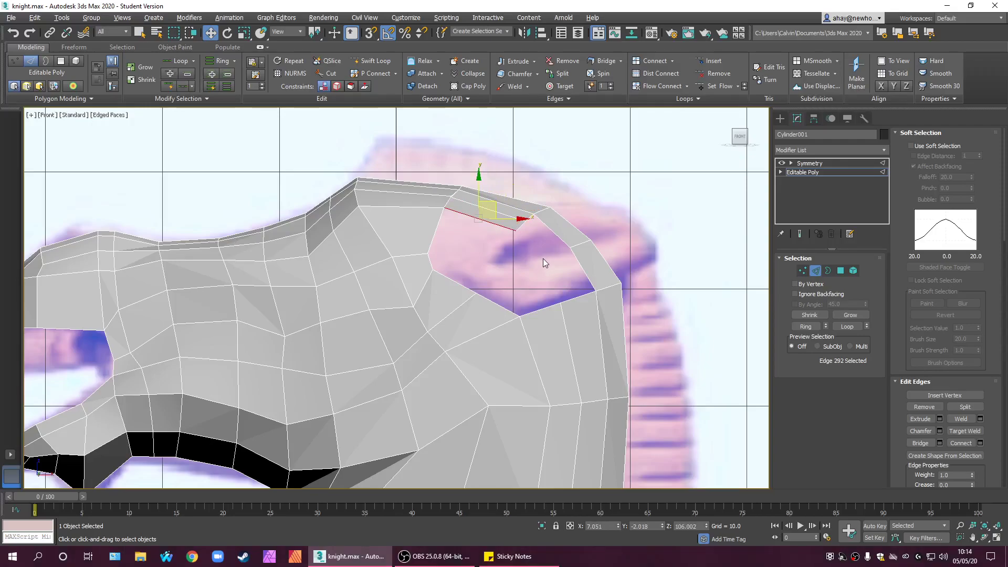
key("Delete")
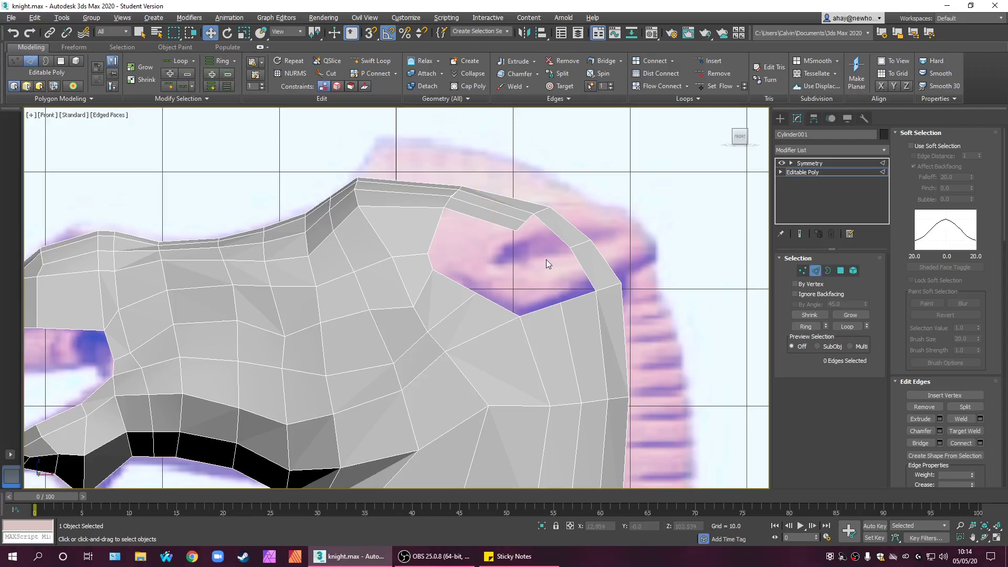
- Try Target Weld on the new strips, and undo the strips extended into the ear opening
left_click(964, 431)
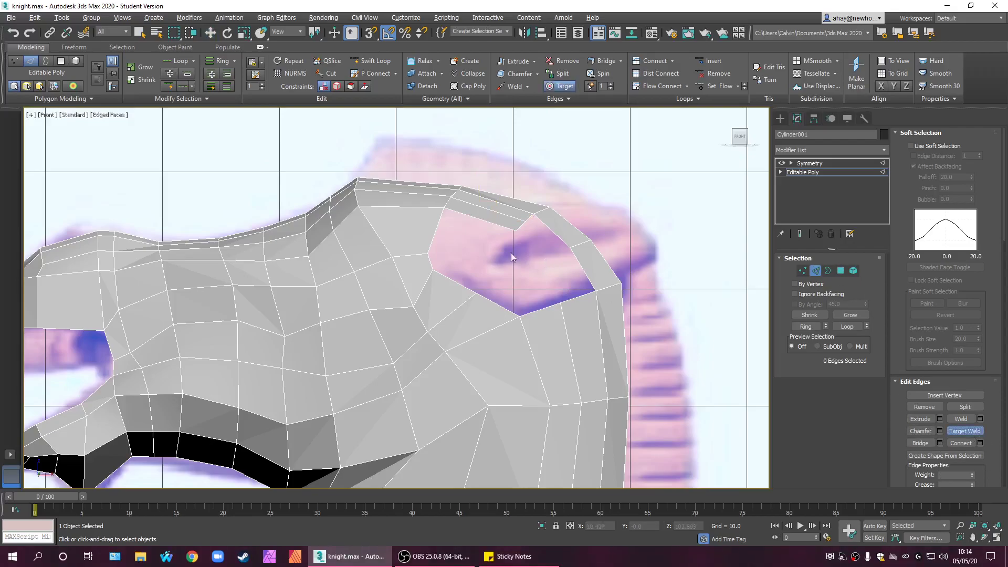
middle_click_drag(517, 218, 577, 236)
key("w")
key("ctrl+z")
left_click(585, 281)
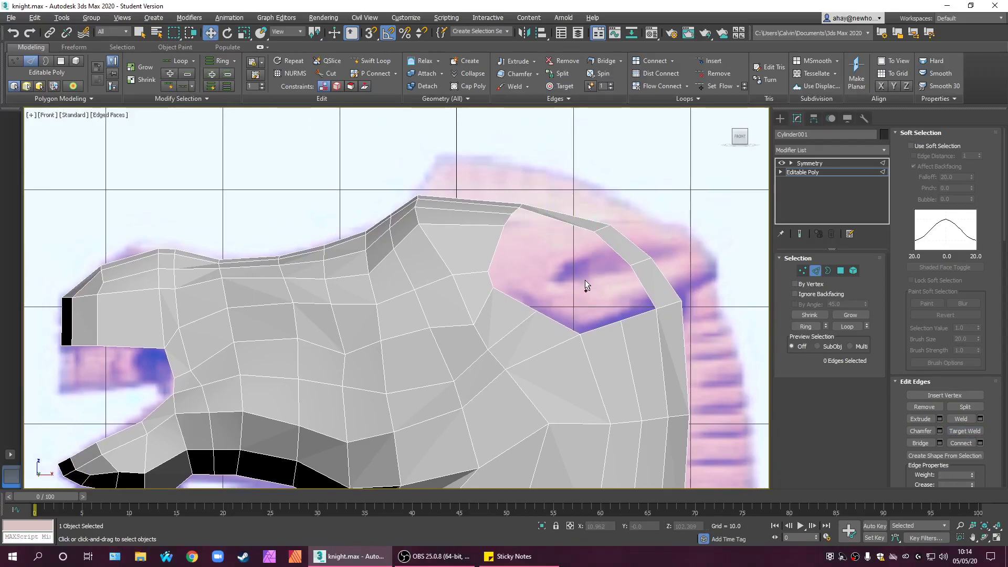
- Make the mesh see-through and remove the upper edge loop running along the muzzle and forehead
key("alt+x")
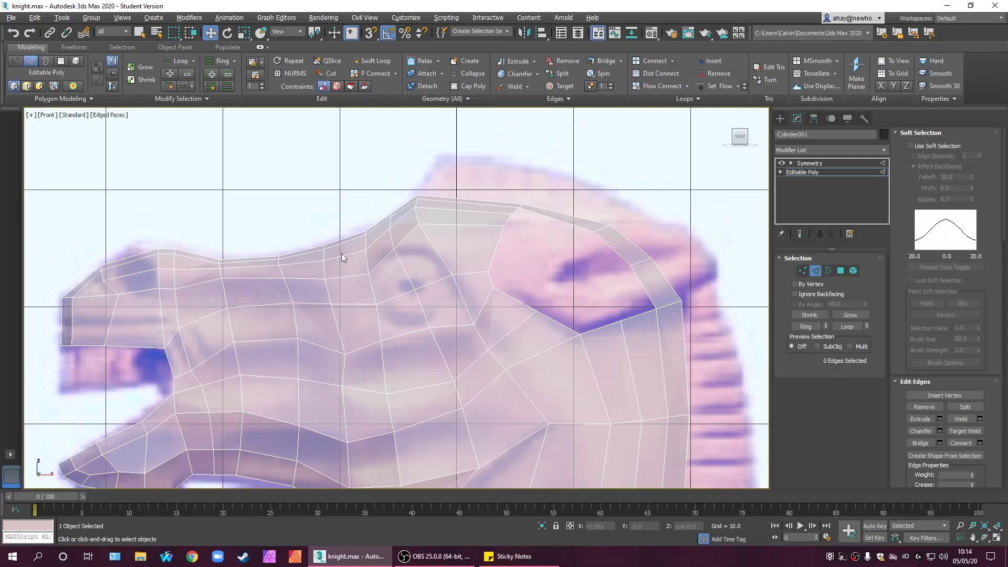
left_click(135, 271)
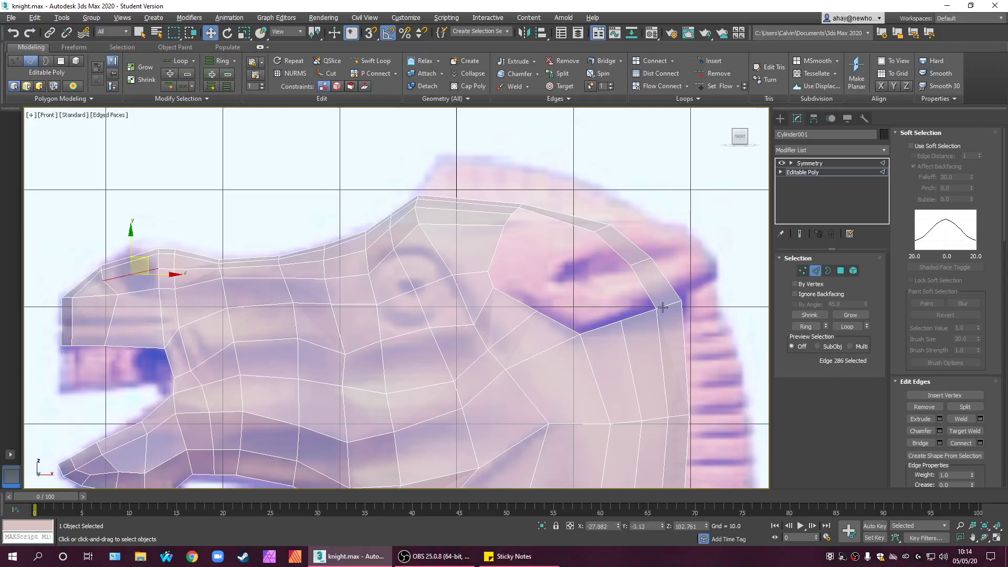
left_click(855, 326)
right_click(427, 223)
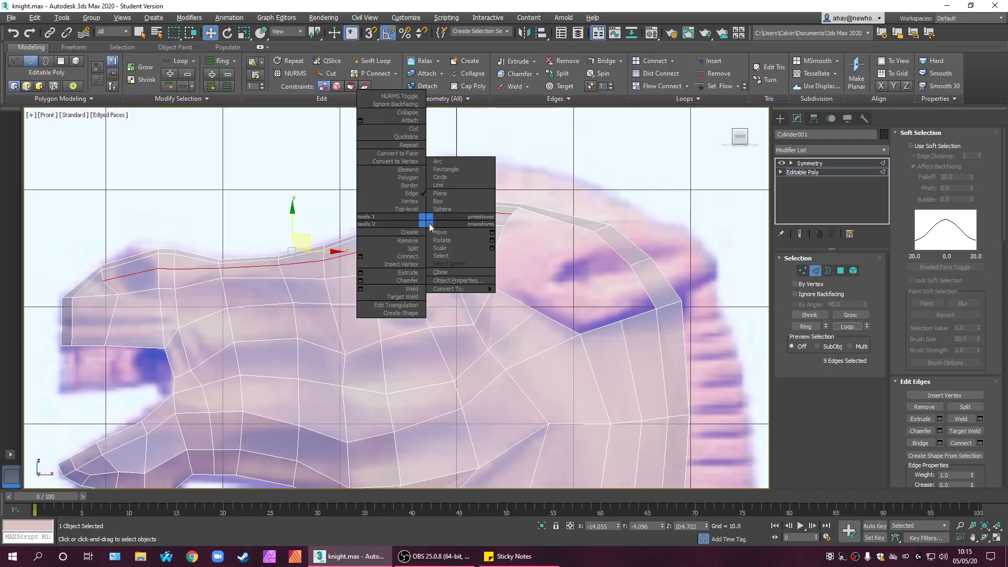
left_click(420, 240)
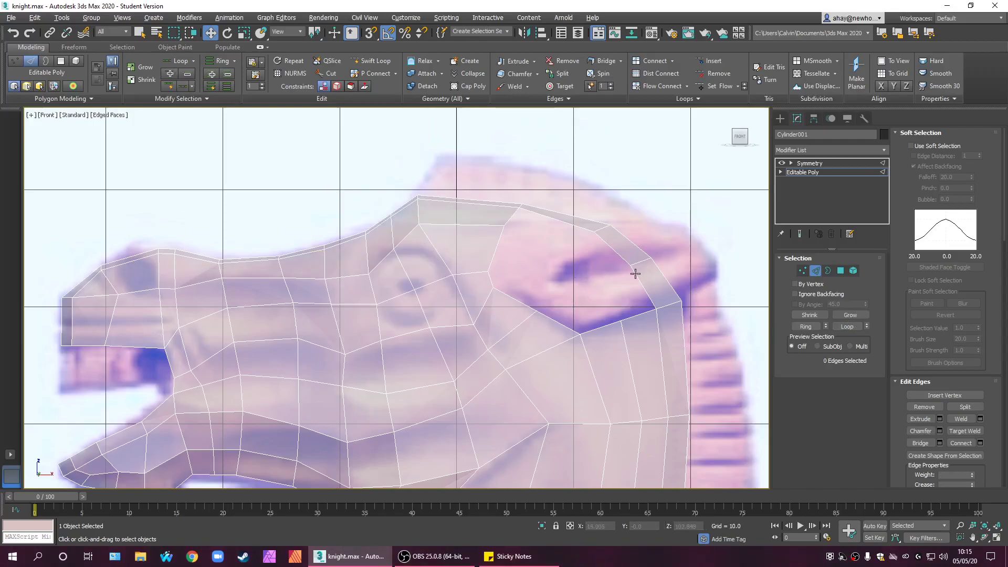
- Shift the vertex on the upper lip's lower edge slightly back toward the mouth corner
left_click(815, 271)
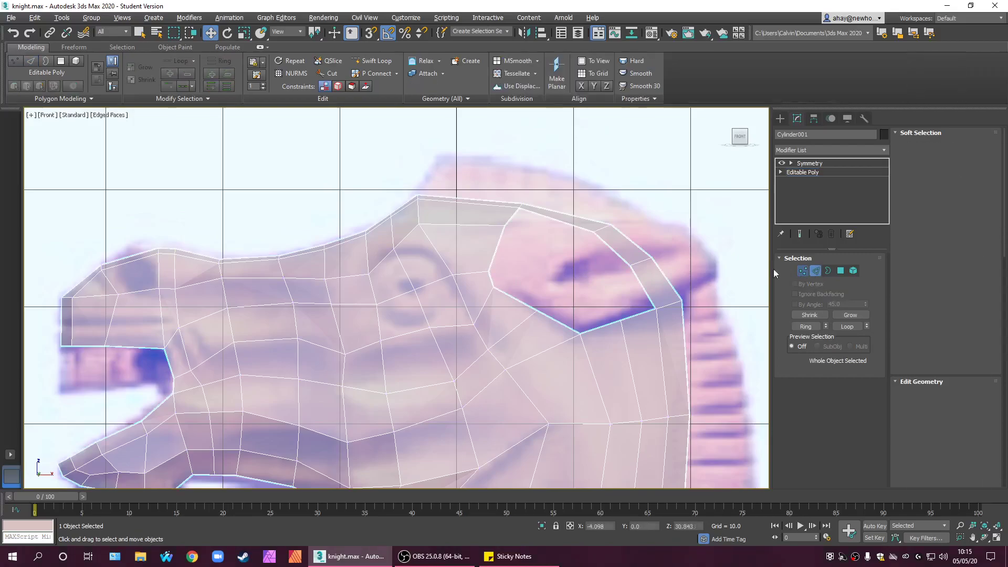
left_click(802, 271)
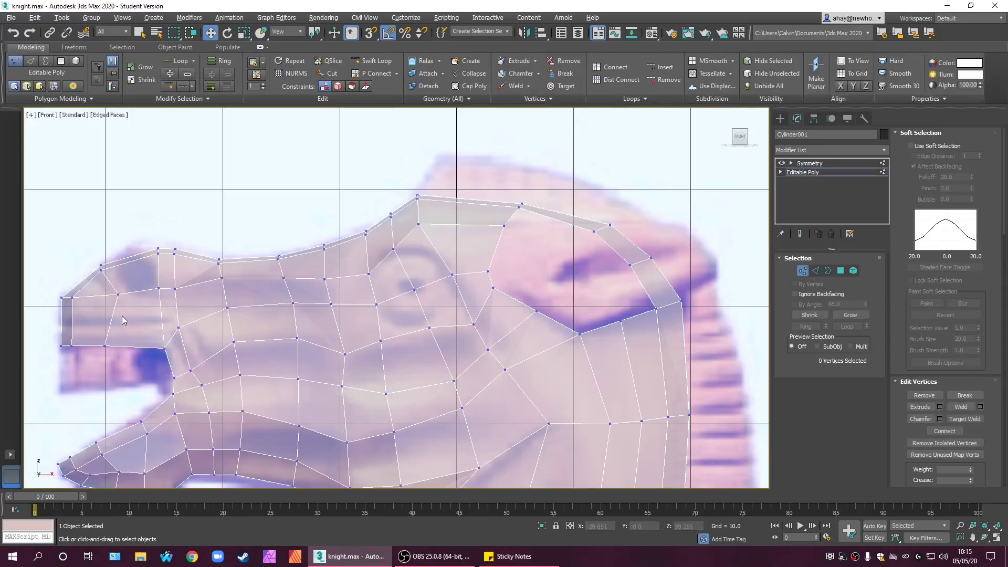
middle_click_drag(139, 327, 260, 299)
left_click(216, 322)
left_click_drag(265, 322, 267, 321)
- Extend the upper front border edge of the ear opening inward to form a new polygon
middle_click_drag(571, 214, 324, 236)
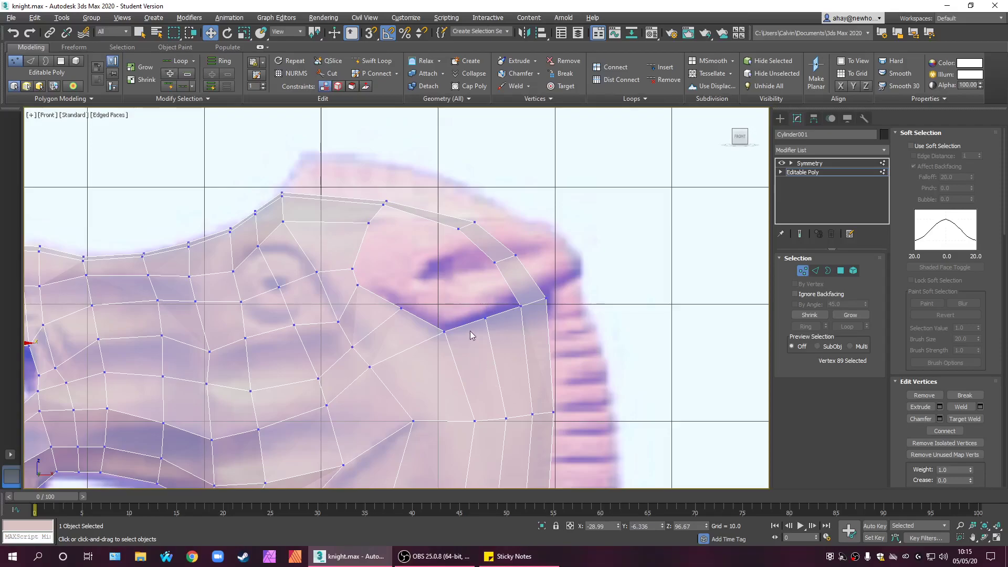
scroll(470, 330, "up", 1)
scroll(374, 248, "up", 1)
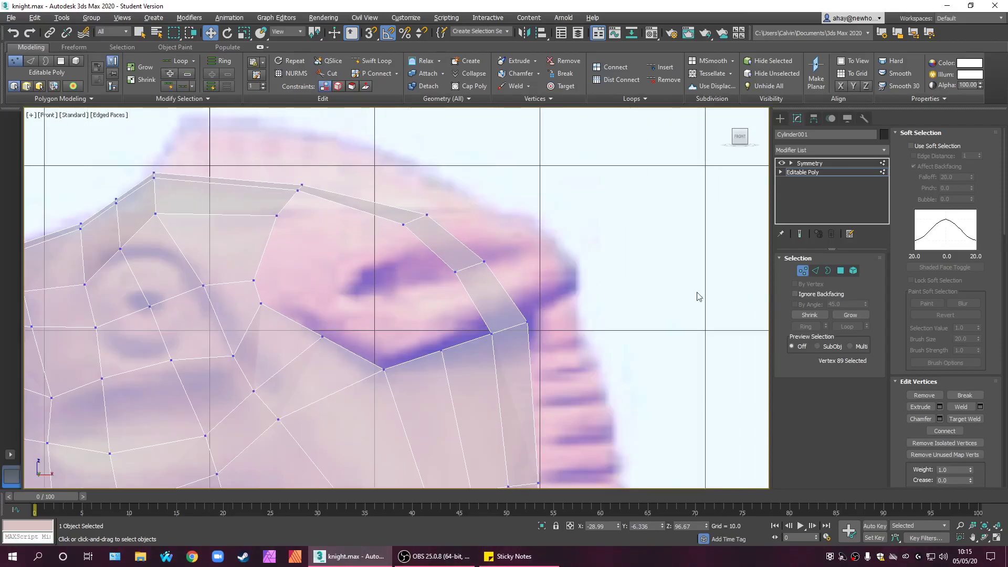
key("2")
left_click(349, 202)
left_click(365, 235)
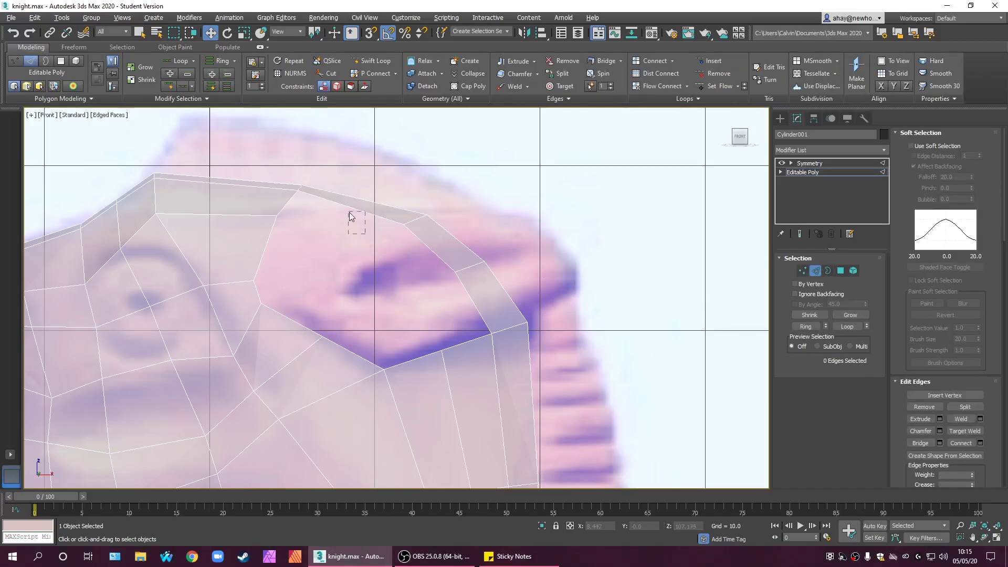
left_click(353, 209)
left_click_drag(368, 198, 351, 223, "shift")
left_click(340, 288)
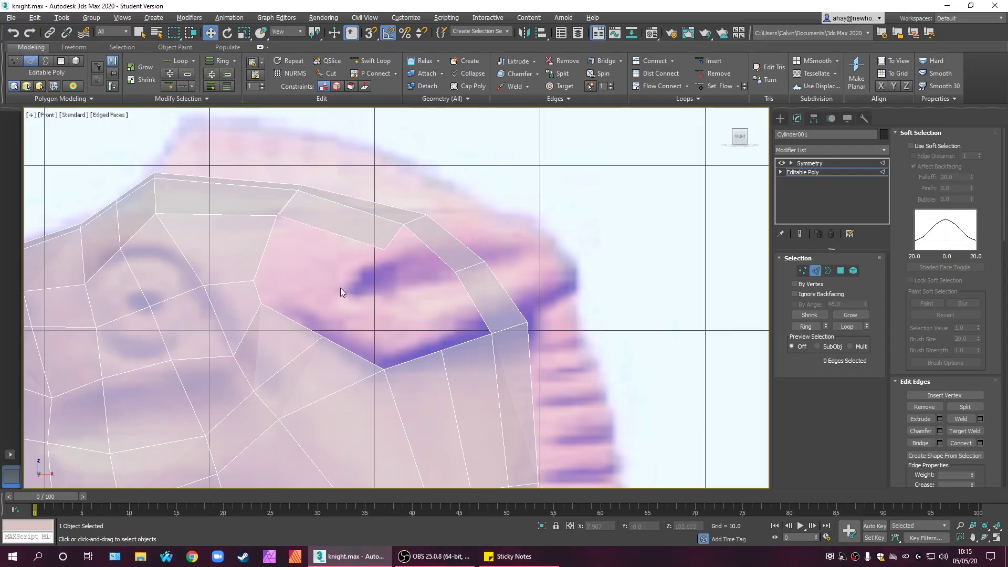
- Target-weld the new polygon's loose front vertex to the adjacent upper corner vertex of the ear opening
middle_click_drag(340, 288, 455, 279)
scroll(455, 279, "down", 3)
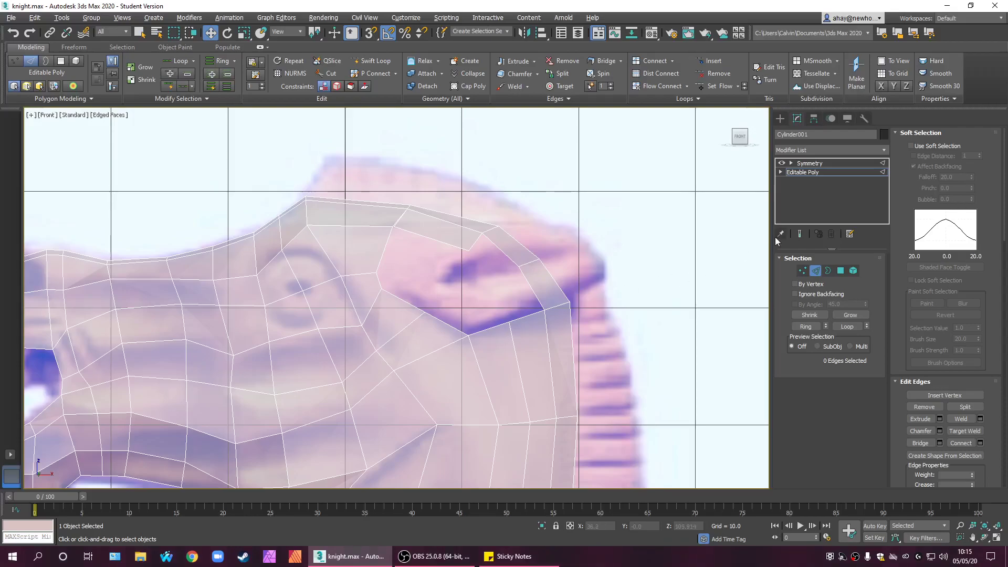
left_click(843, 273)
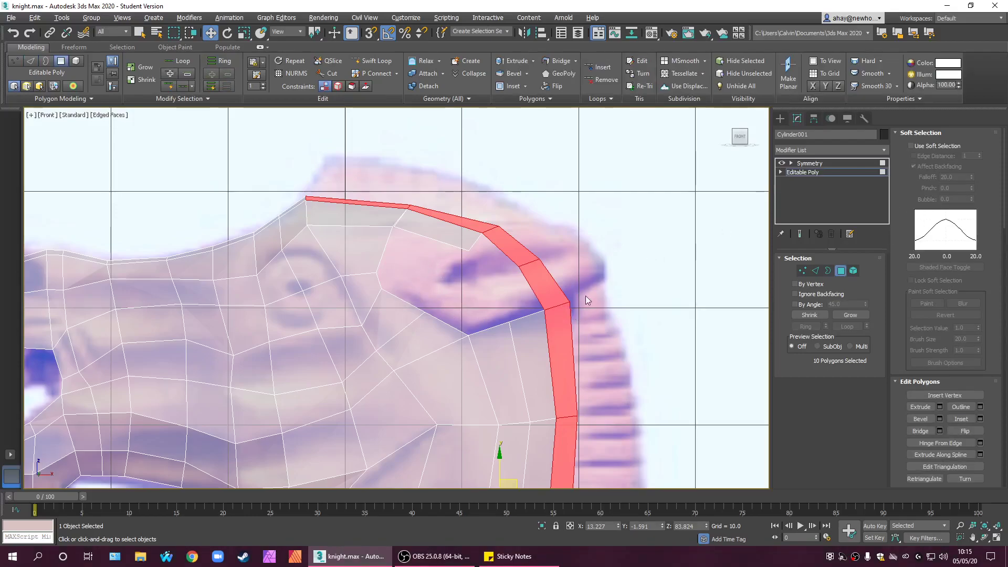
left_click(656, 259)
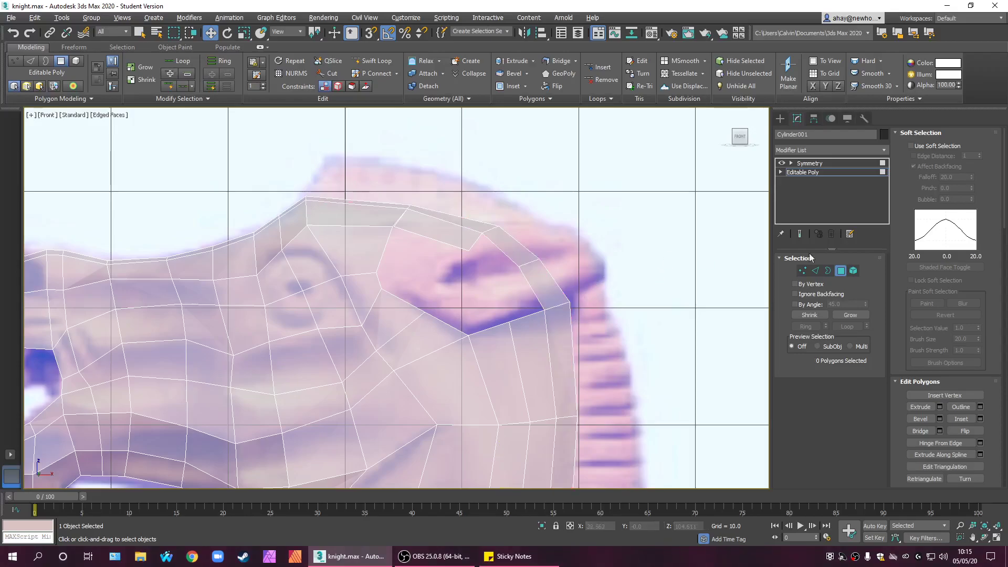
key("1")
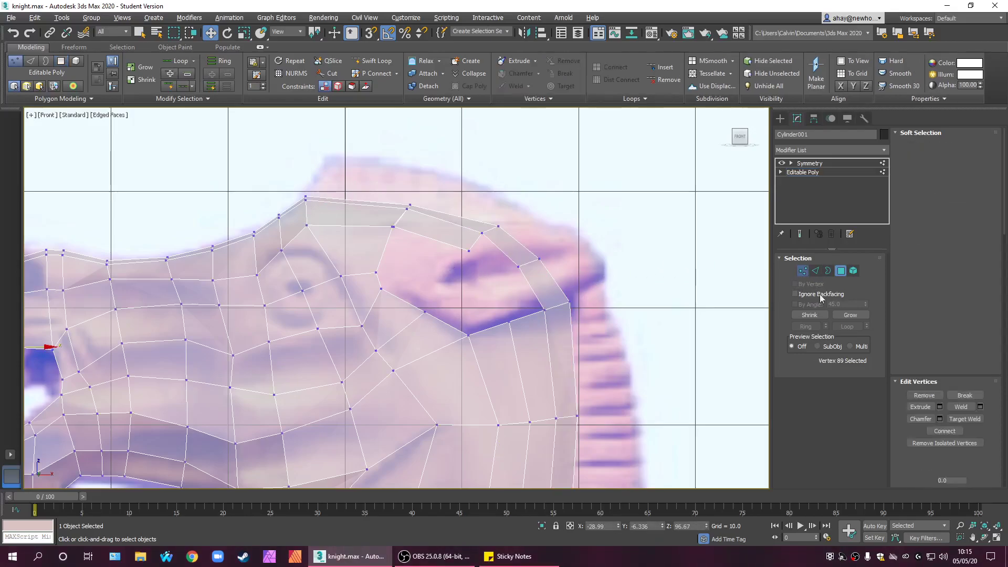
left_click(955, 419)
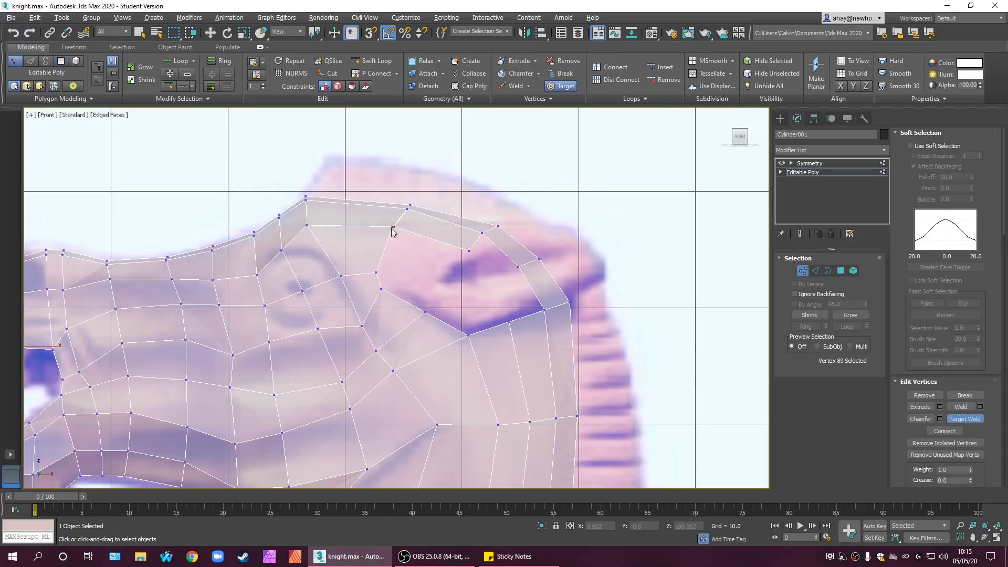
key("w")
scroll(402, 251, "up", 5)
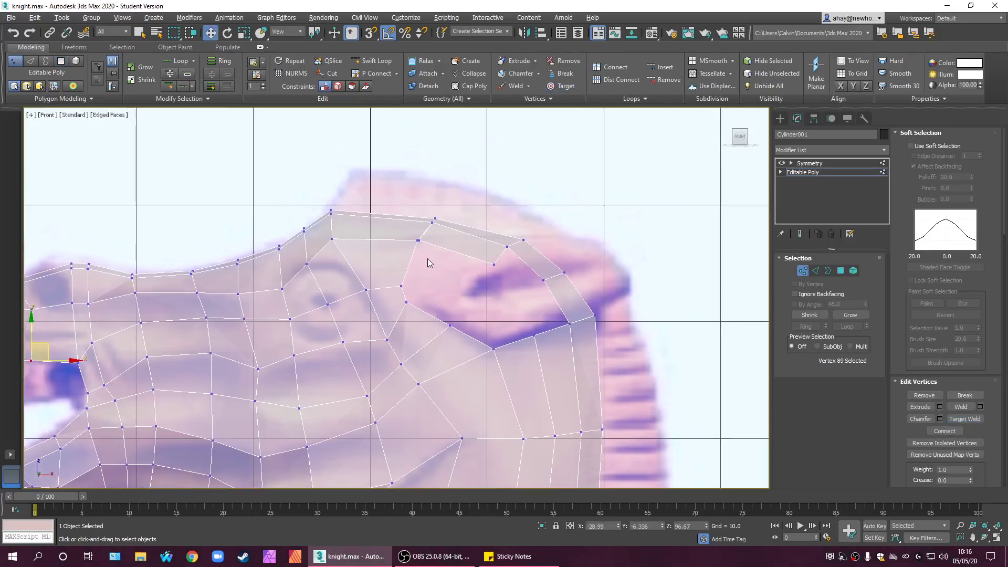
left_click(964, 419)
left_click(403, 211)
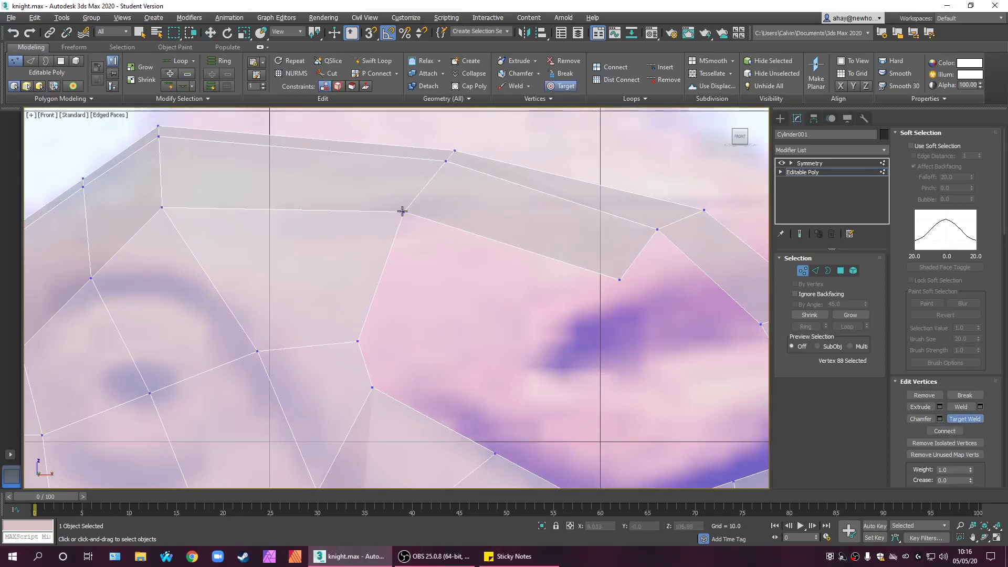
key("w")
scroll(545, 285, "down", 3)
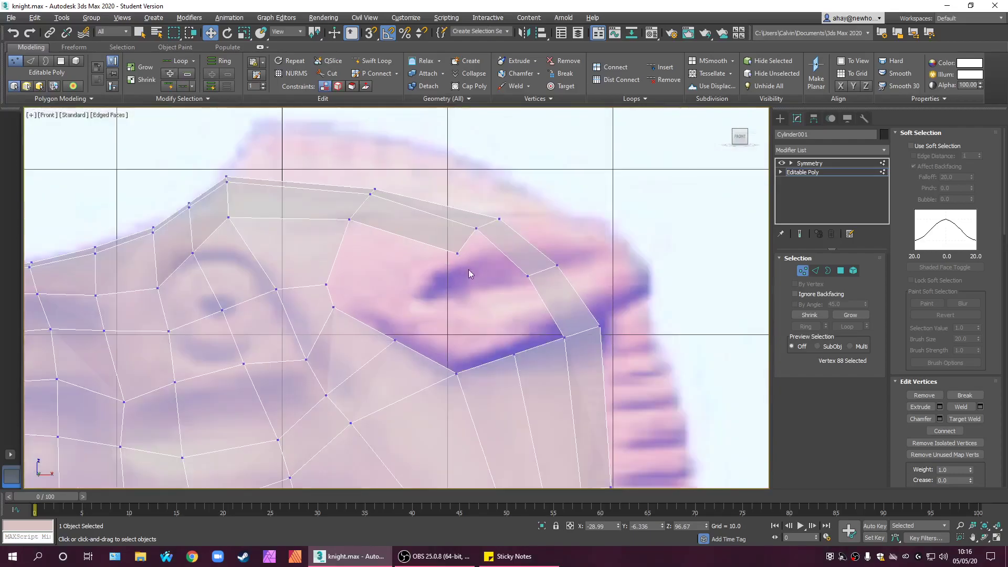
right_click(460, 290)
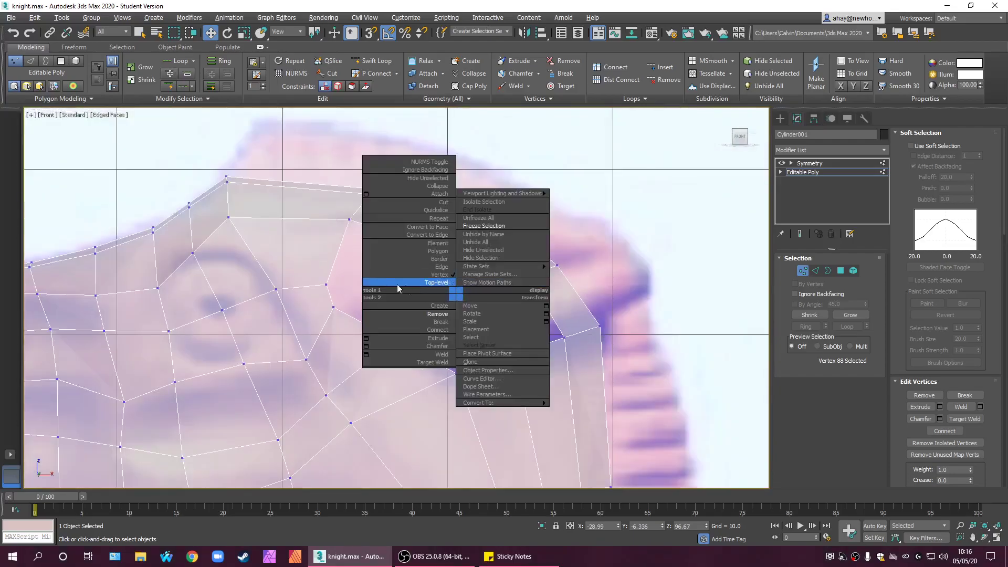
- Extend the next border edge behind the new polygon inward to add a second polygon inside the ear opening
middle_click_drag(450, 285, 374, 265)
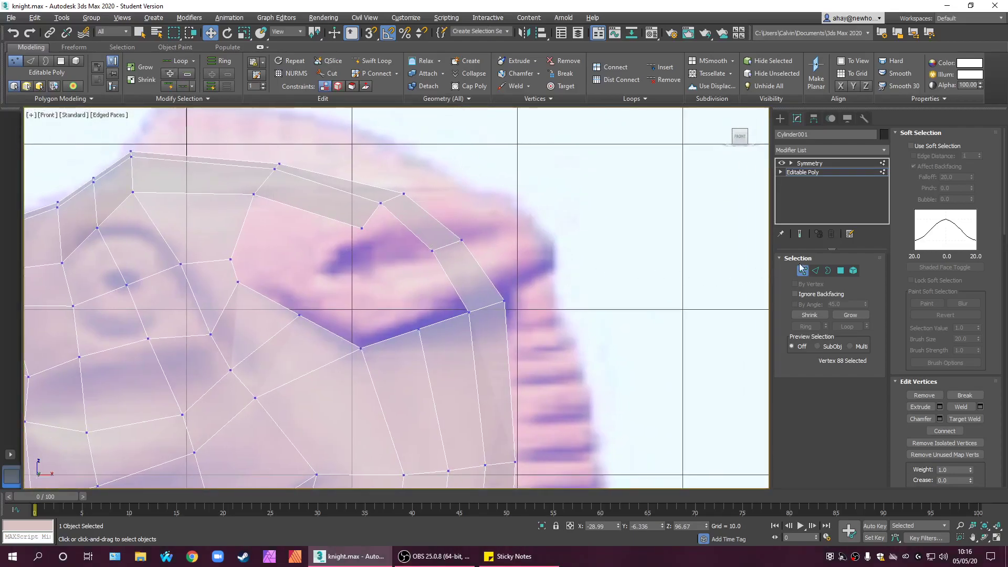
left_click(816, 269)
left_click(404, 224)
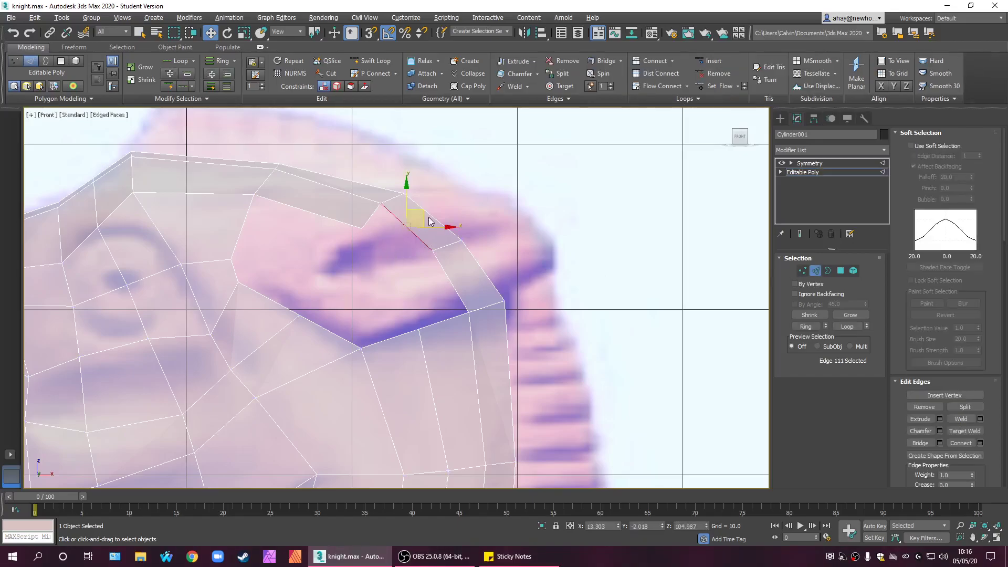
left_click_drag(405, 225, 410, 237)
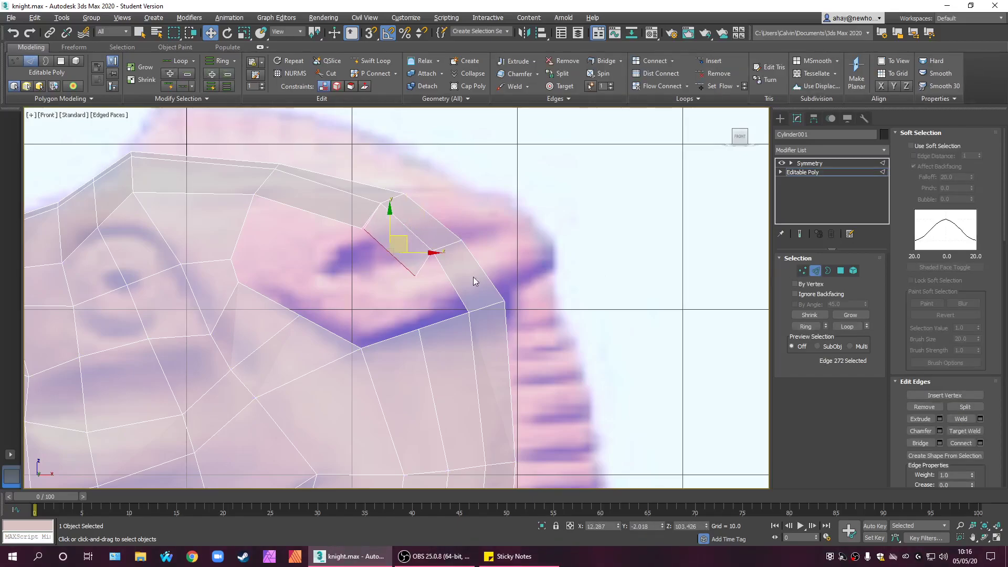
- Show all four viewports and move the two overlapping vertices between the new polygons outward and slightly up in the Left view
key("alt+w")
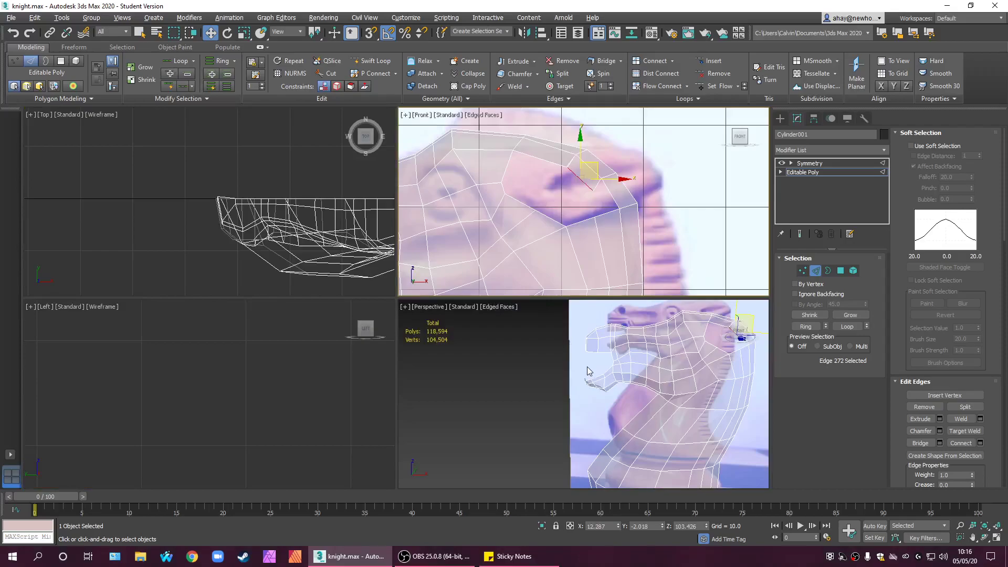
middle_click_drag(743, 427, 693, 339, "alt")
scroll(692, 339, "up", 2)
scroll(643, 336, "up", 2)
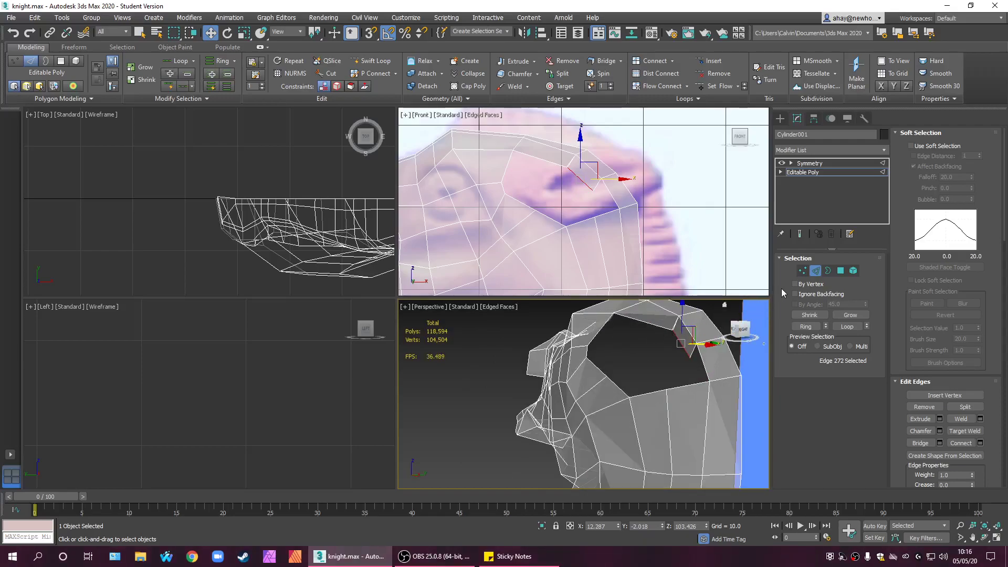
left_click(805, 272)
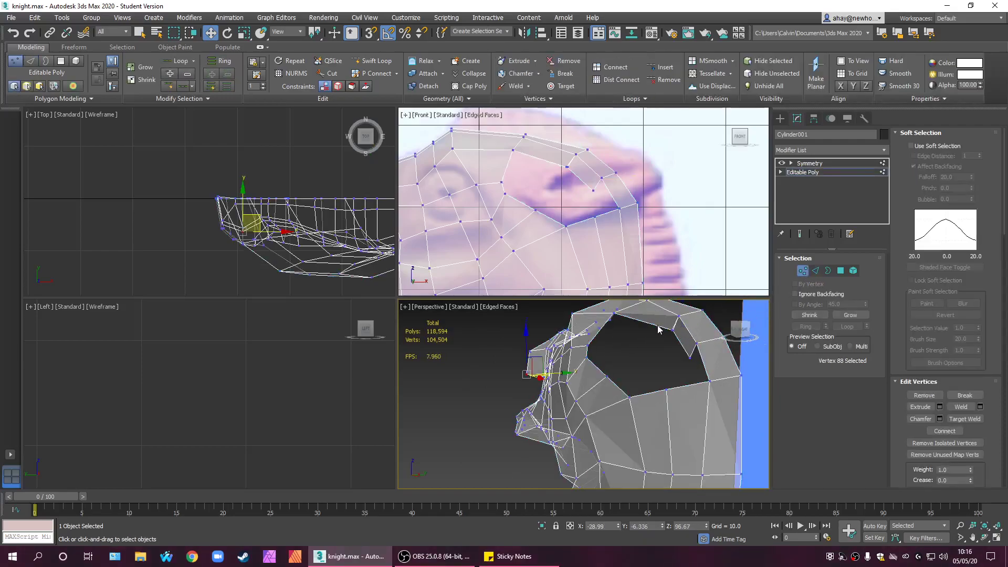
left_click_drag(677, 348, 677, 348)
middle_click_drag(575, 160, 567, 163)
middle_click(164, 341)
middle_click_drag(165, 341, 240, 367)
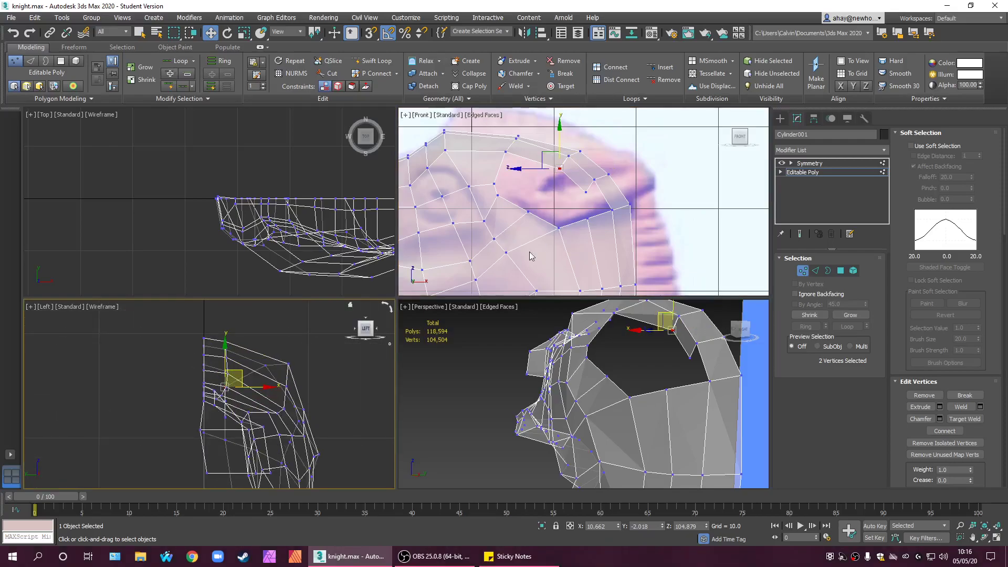
middle_click_drag(249, 225, 128, 212)
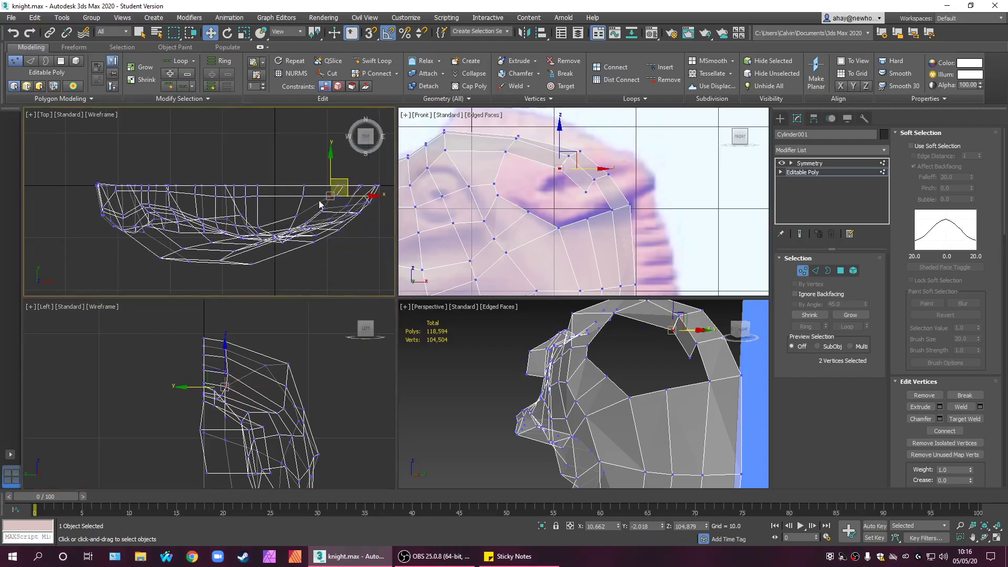
middle_click_drag(321, 242, 295, 271)
scroll(289, 387, "up", 8)
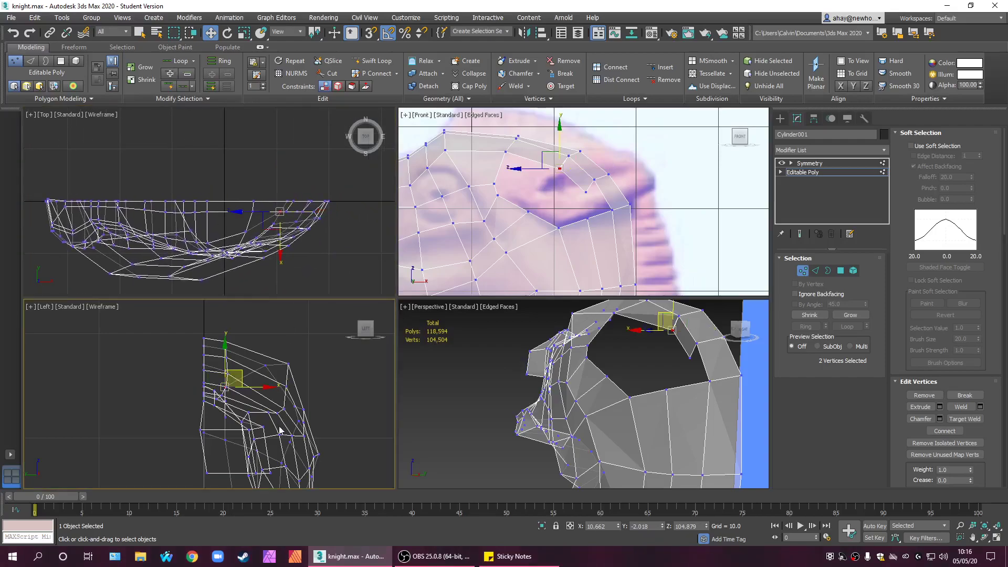
left_click_drag(278, 332, 310, 301)
scroll(502, 209, "up", 3)
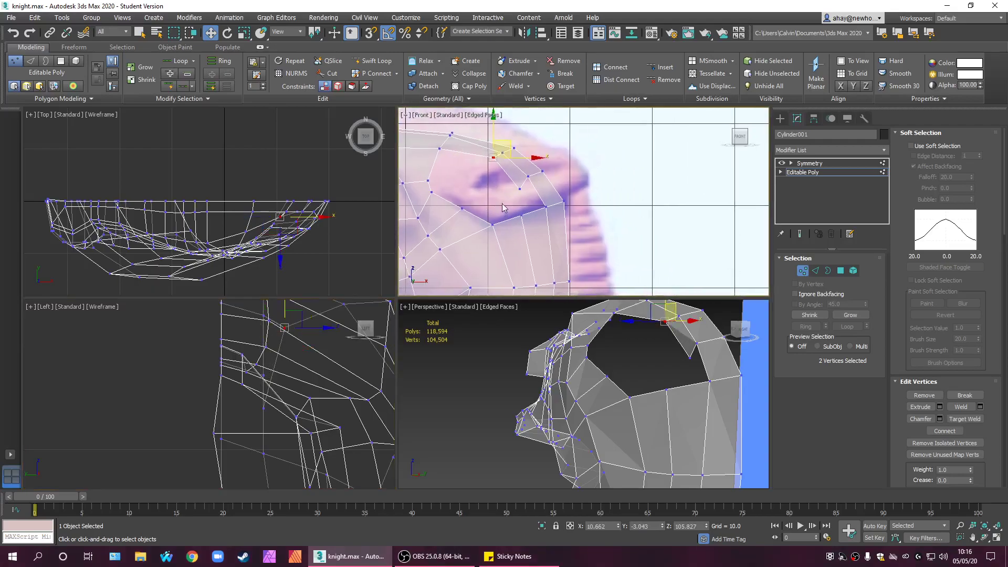
- Move the second polygon's loose lower vertex outward and up in the Left view to follow the head's curve
scroll(507, 197, "up", 2)
left_click_drag(501, 173, 537, 197)
middle_click_drag(606, 218, 633, 268)
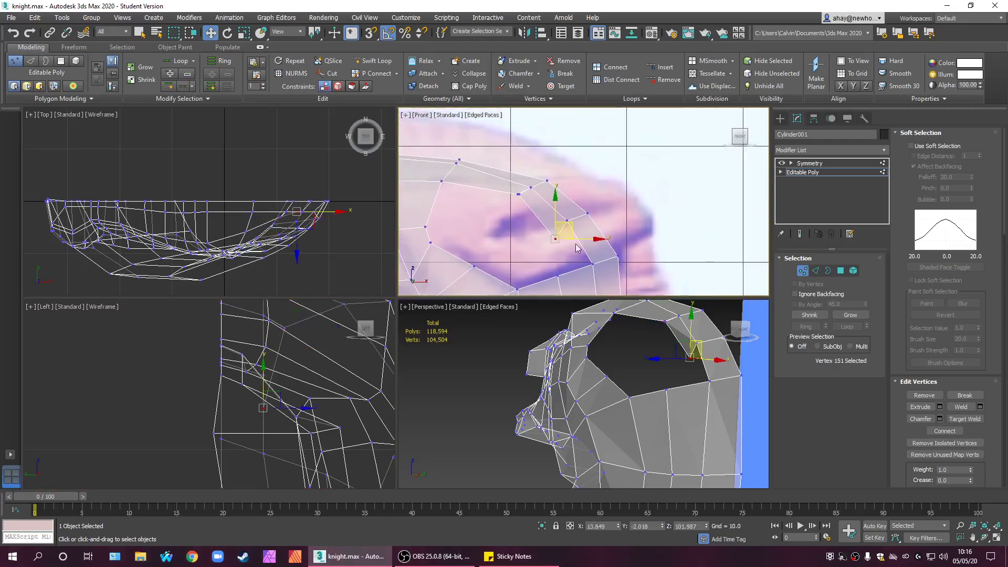
right_click(341, 378)
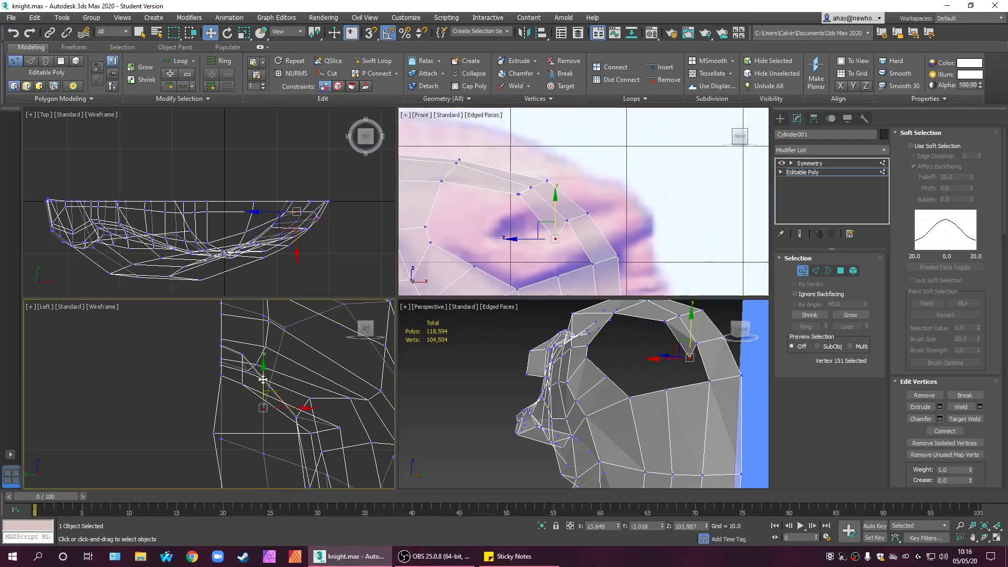
scroll(294, 371, "down", 4)
scroll(294, 371, "up", 2)
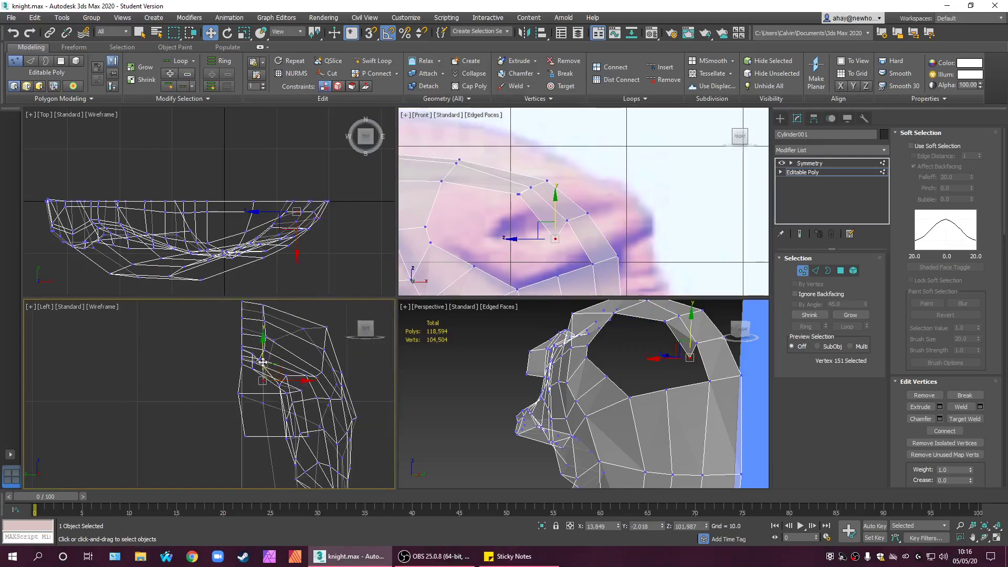
left_click_drag(271, 364, 286, 348)
left_click(581, 210)
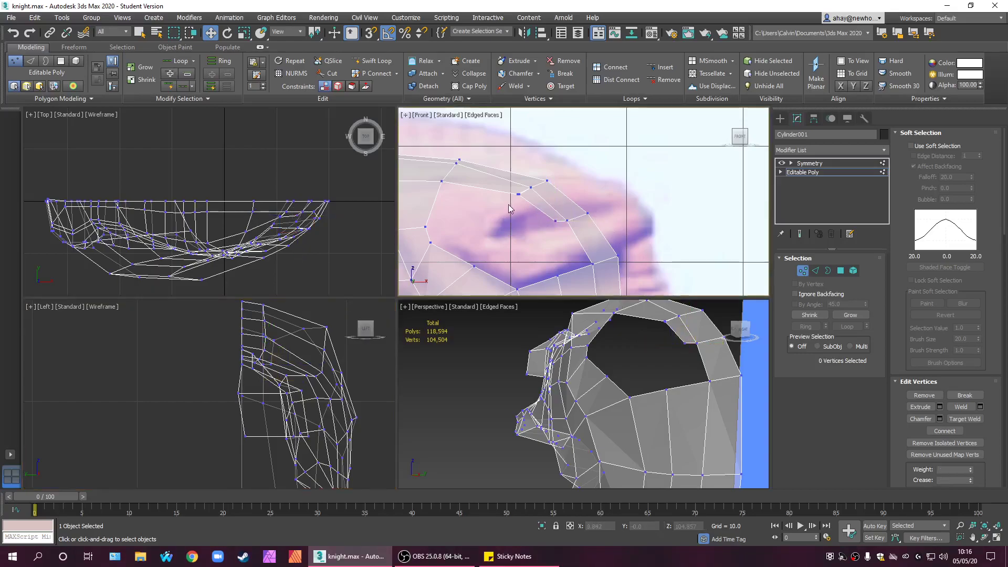
- Target-weld the two nearly overlapping vertices at the front end of the new polygons in the Front view
scroll(512, 210, "up", 2)
scroll(521, 193, "up", 2)
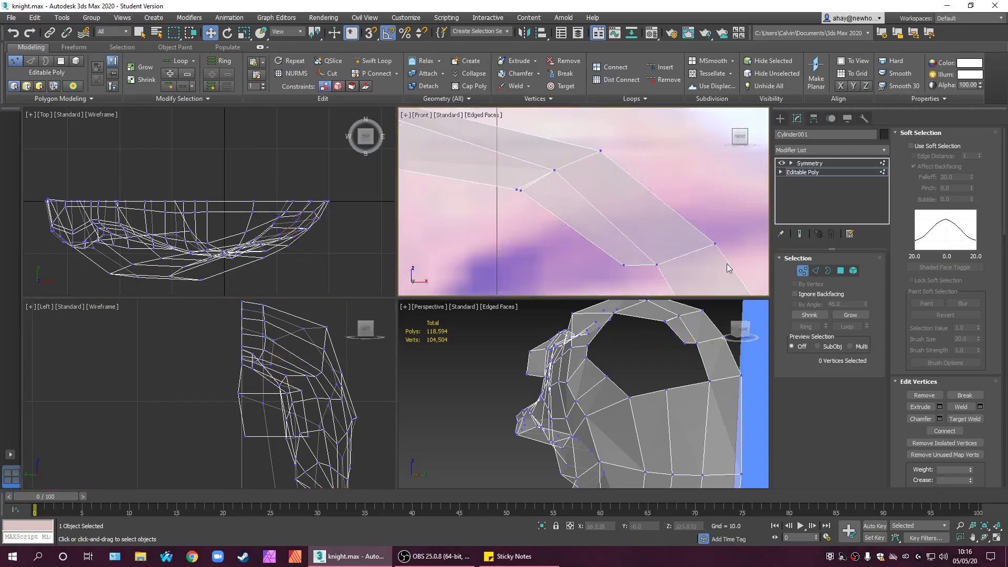
left_click(982, 418)
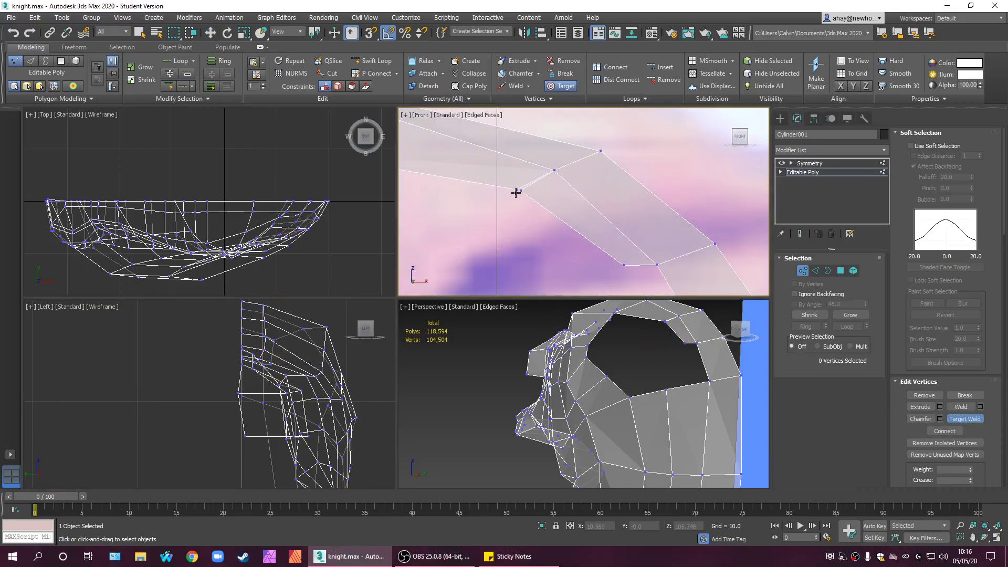
scroll(603, 237, "down", 2)
key("w")
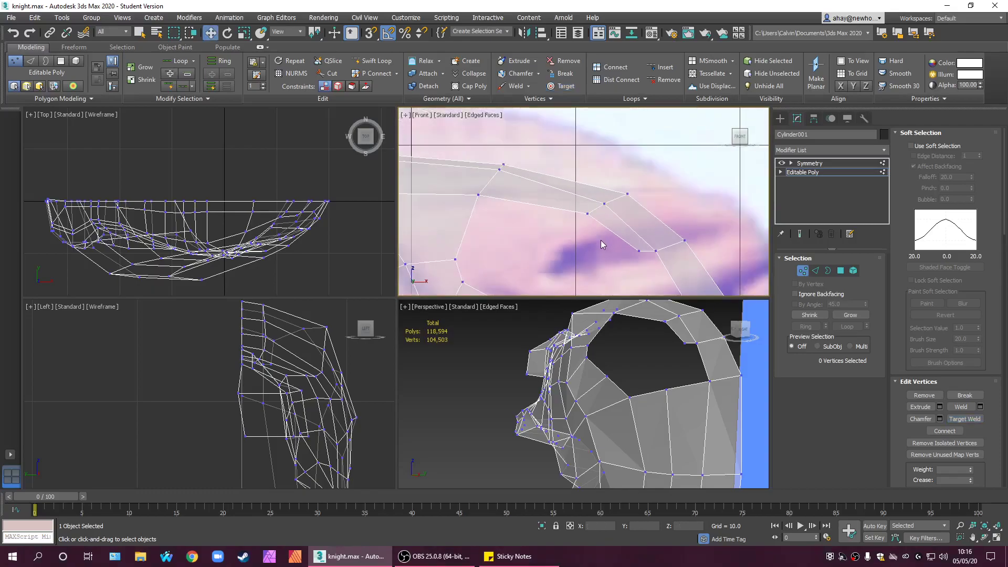
- Nudge the second polygon's loose lower vertex in the Front view to even out the new strip along the opening
left_click_drag(628, 247, 663, 242)
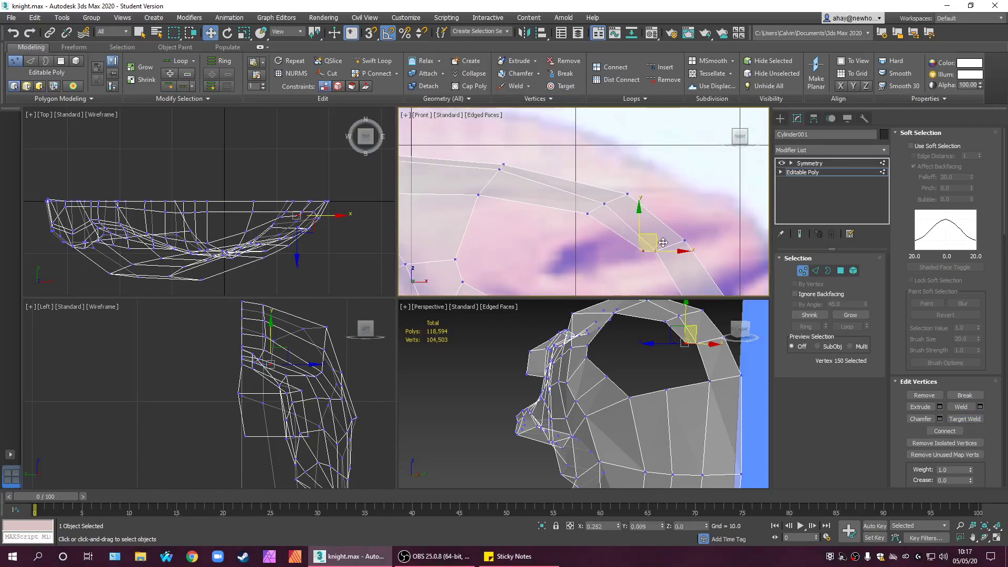
left_click(497, 215)
scroll(571, 229, "down", 3)
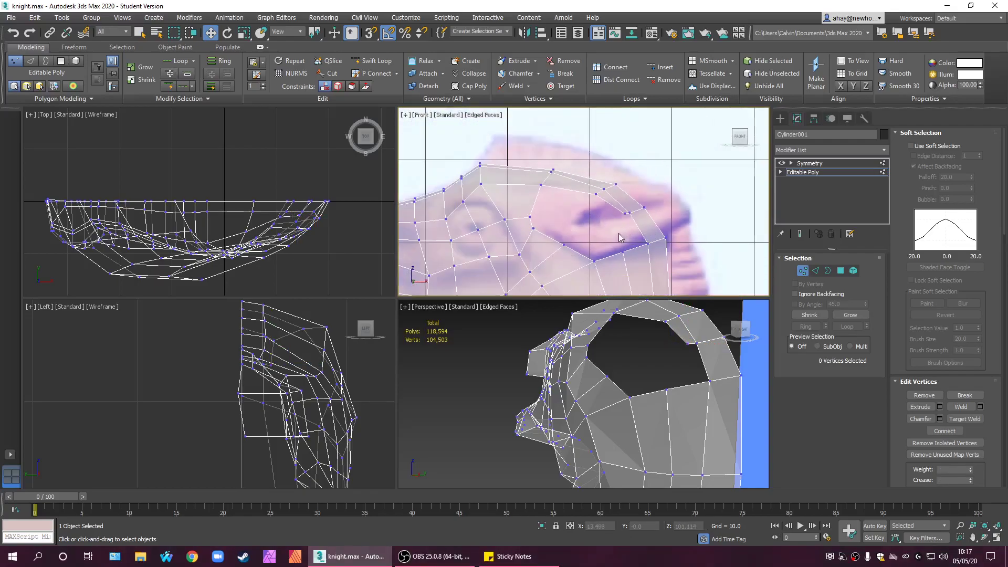
scroll(588, 203, "up", 4)
left_click(575, 190)
middle_click_drag(583, 207, 653, 261)
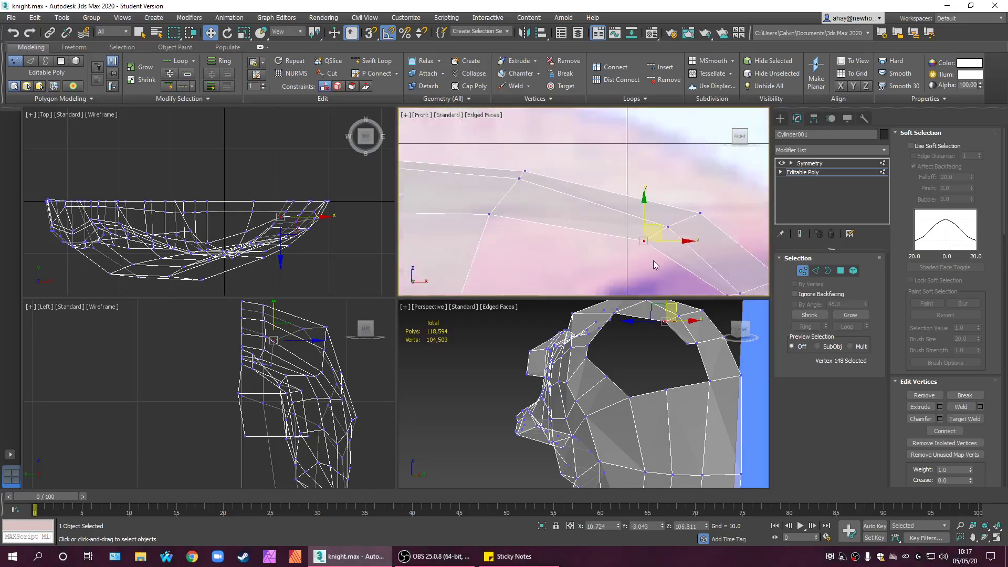
scroll(641, 231, "down", 2)
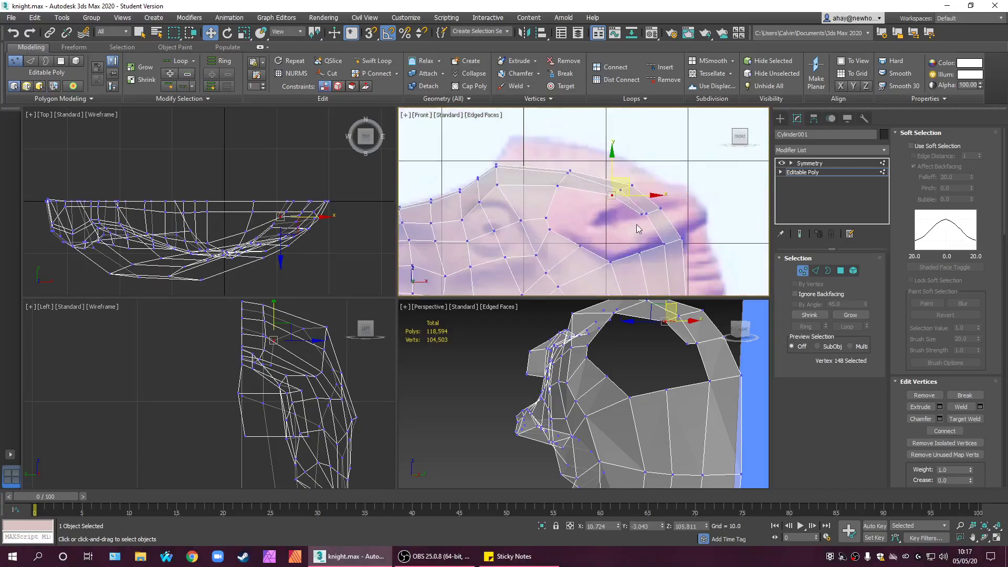
scroll(639, 229, "up", 2)
left_click(644, 210)
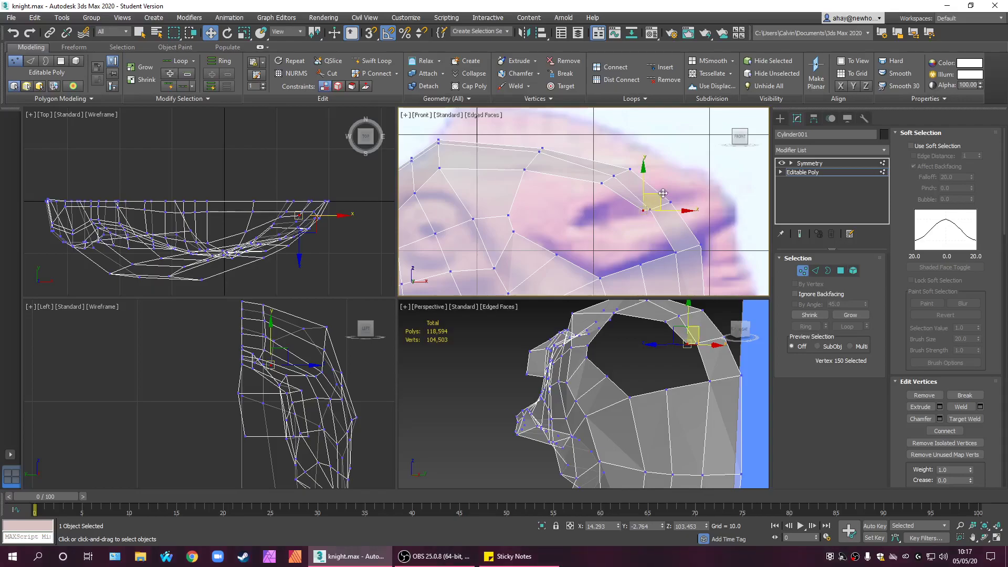
left_click_drag(663, 193, 661, 196)
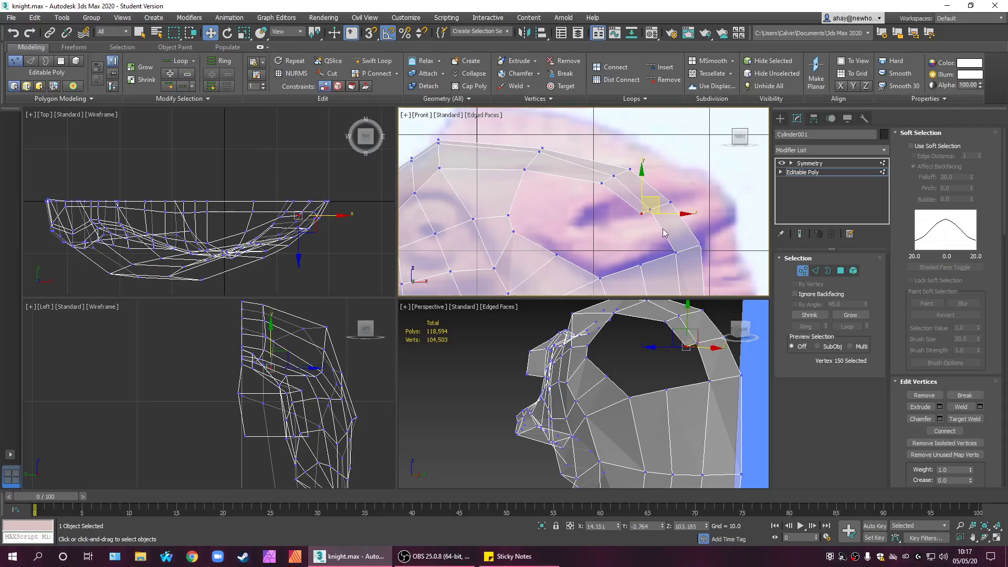
- Show the whole knight in a maximized Perspective view and activate the Symmetry modifier to display both mirrored halves
scroll(610, 243, "down", 3)
scroll(600, 399, "down", 6)
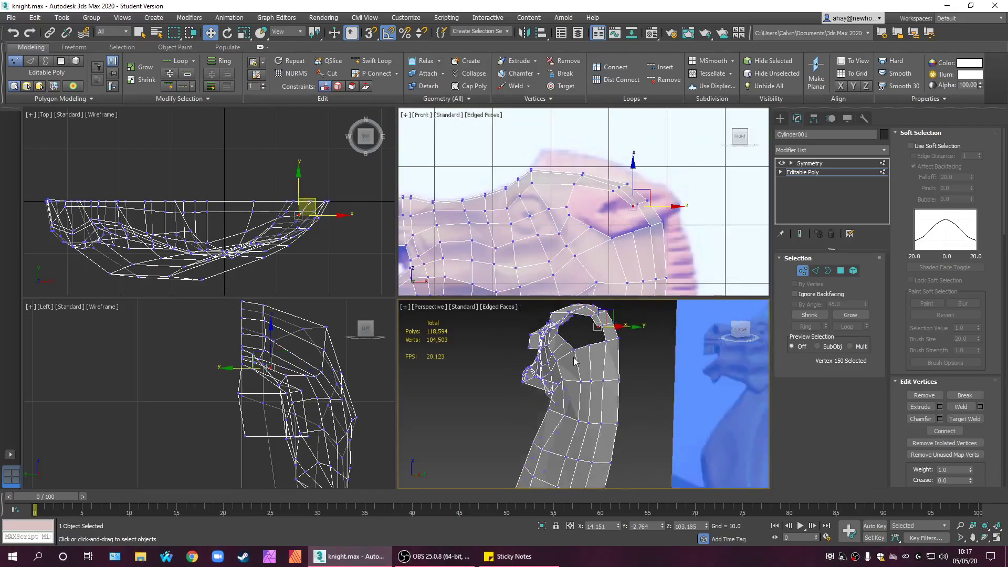
middle_click_drag(599, 401, 698, 437, "alt")
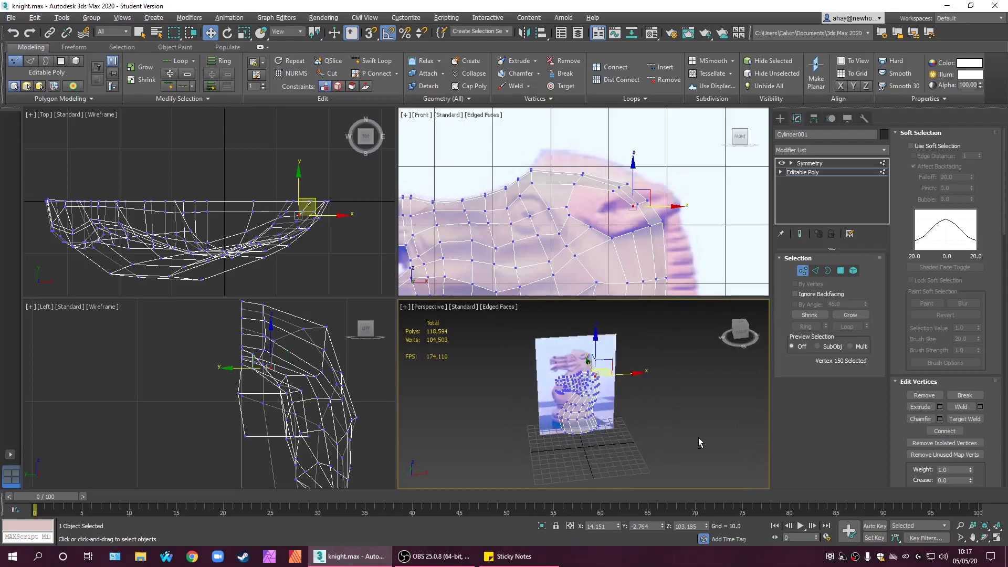
key("alt+w")
scroll(698, 368, "up", 5)
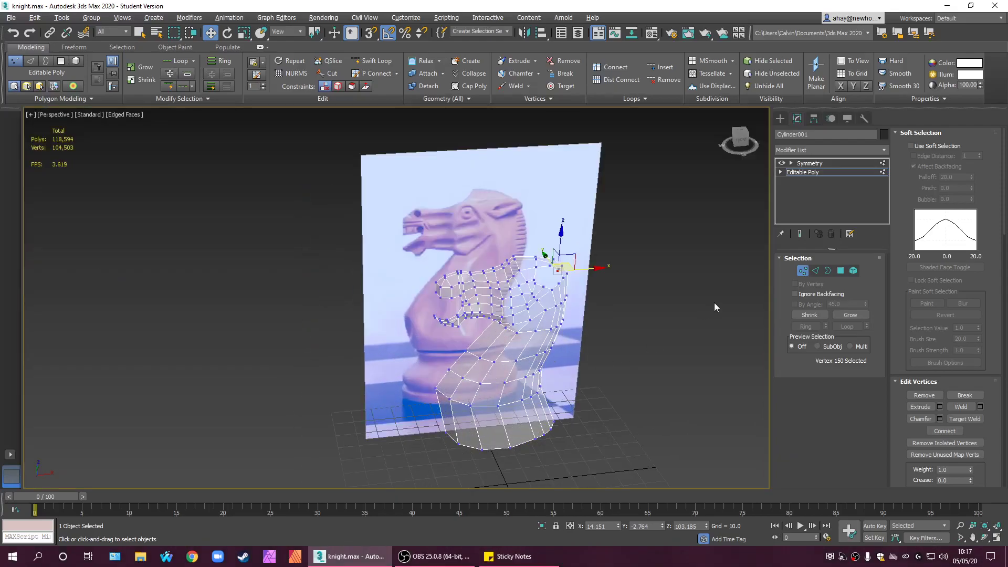
left_click(842, 162)
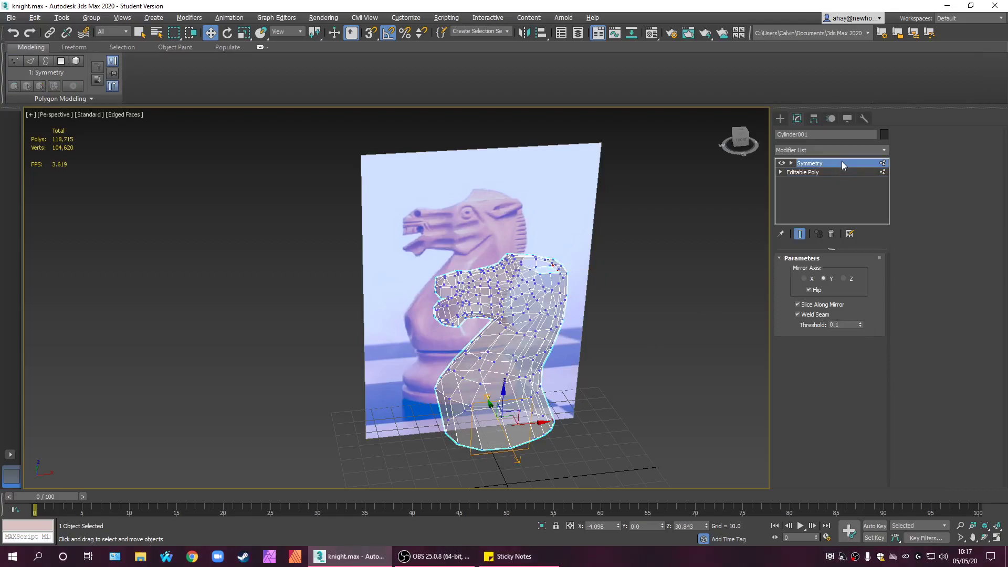
left_click(836, 173)
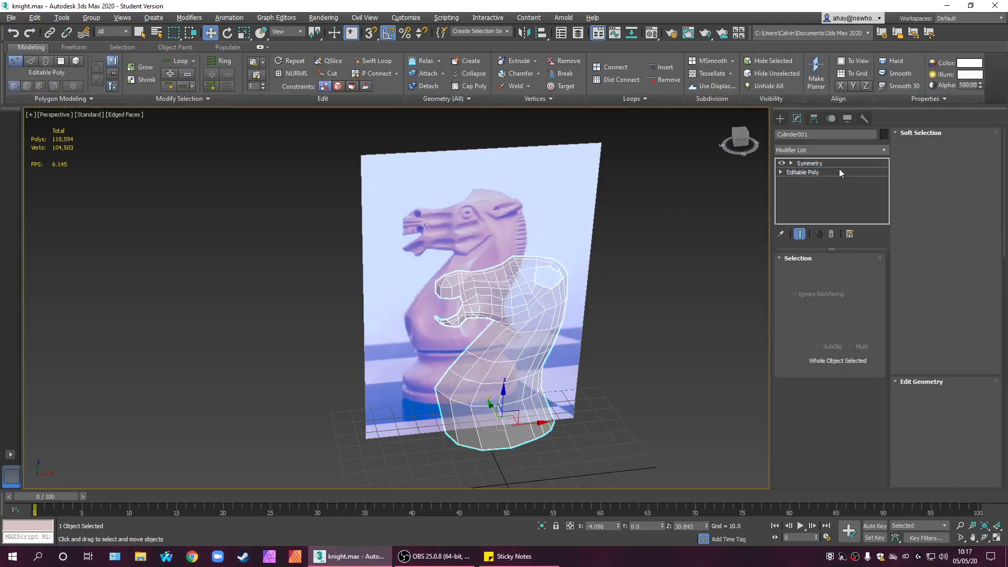
left_click(844, 163)
- Turn off the see-through display, keep edged faces shown on the knight, and return to the four-viewport layout
middle_click_drag(672, 314, 606, 336)
key("F4")
key("alt+x")
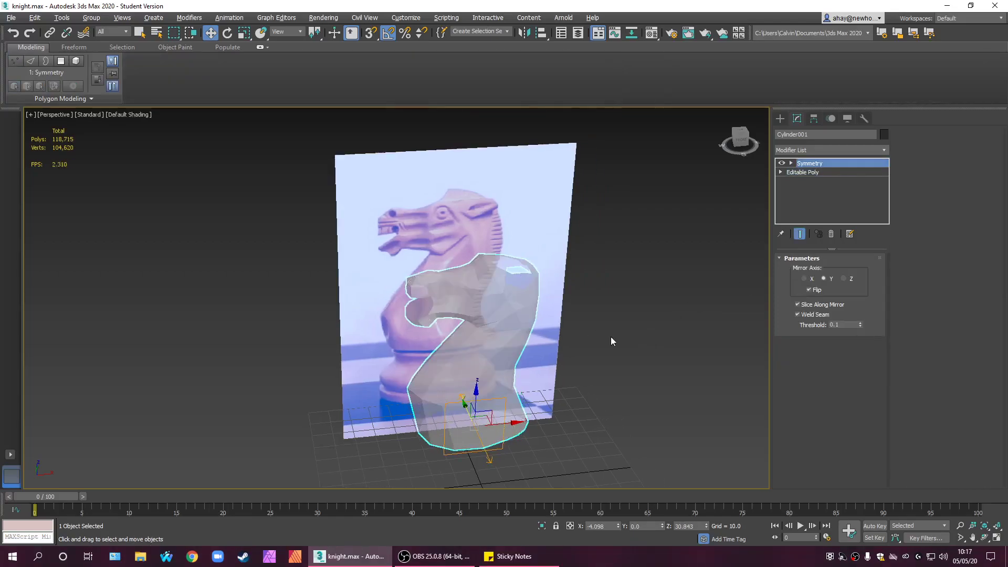
key("F4")
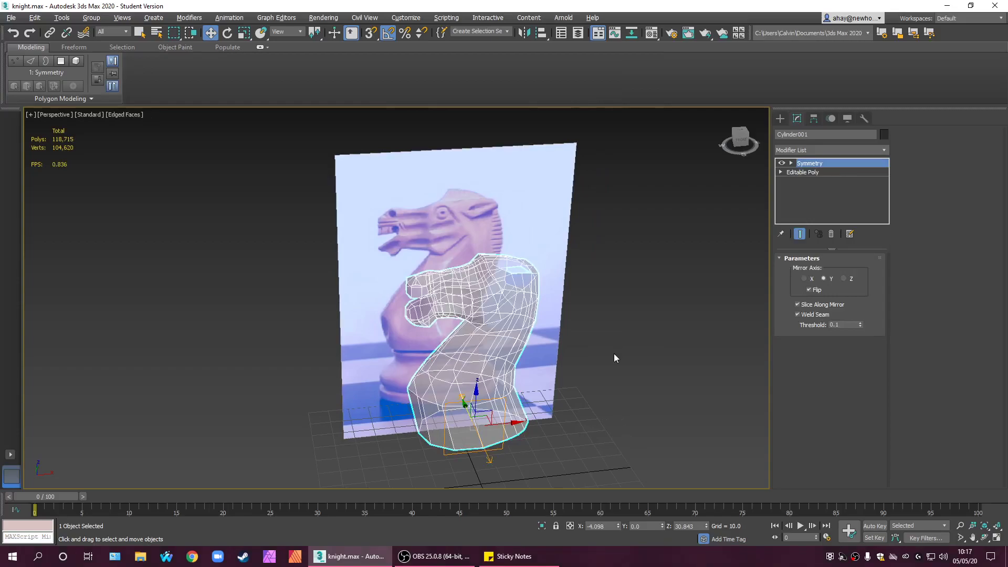
key("alt+x")
key("alt+w")
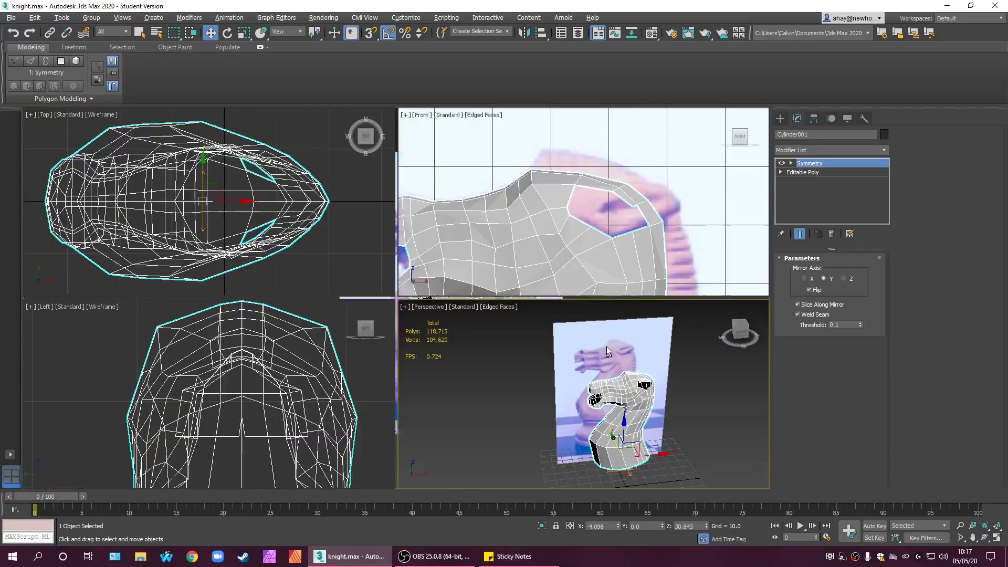
- Examine the remaining ear opening and its surrounding edge flow against the reference image in the Front view
left_click(613, 177)
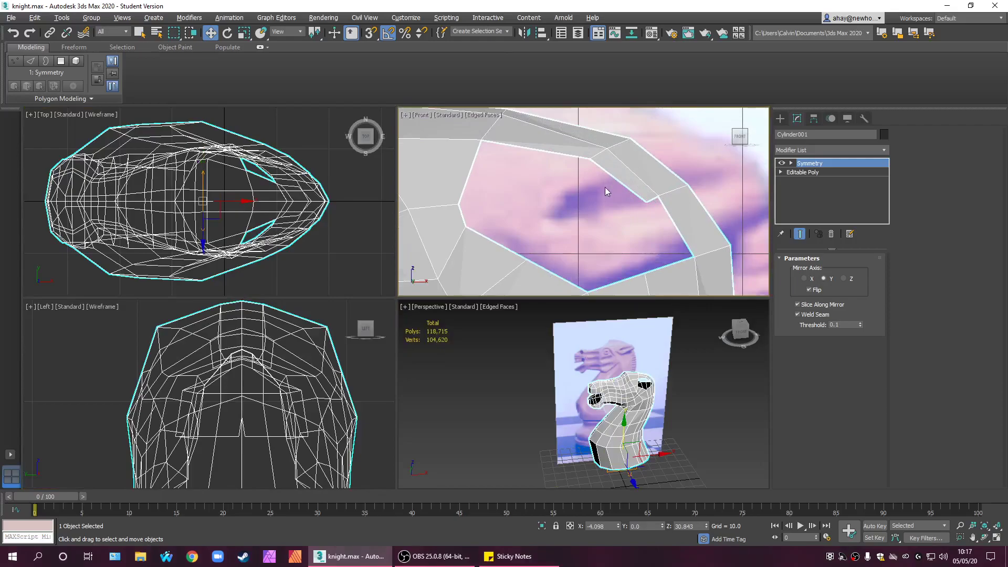
scroll(593, 253, "up", 2)
middle_click_drag(582, 203, 634, 266)
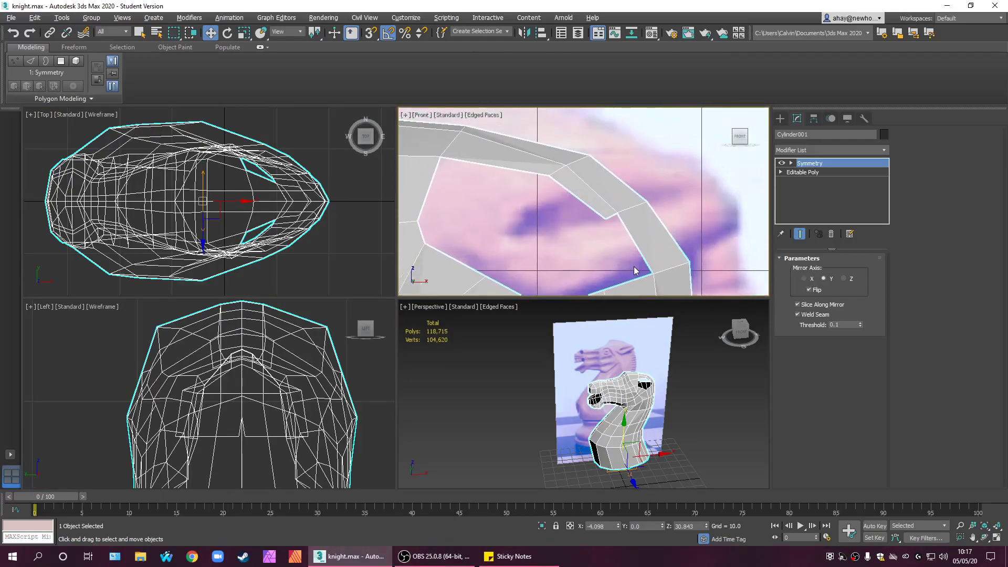
scroll(630, 264, "down", 2)
middle_click_drag(584, 241, 616, 199)
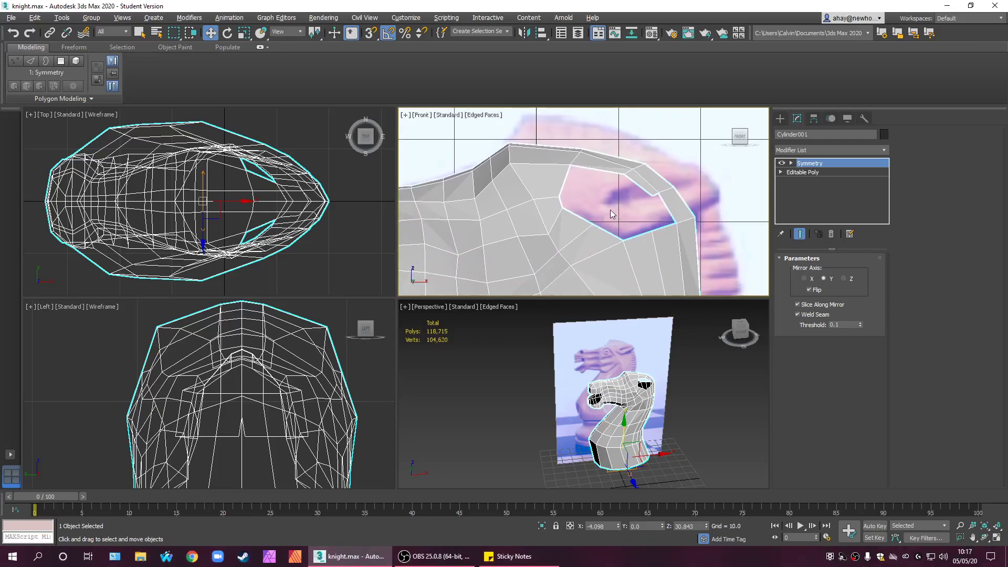
scroll(583, 209, "down", 2)
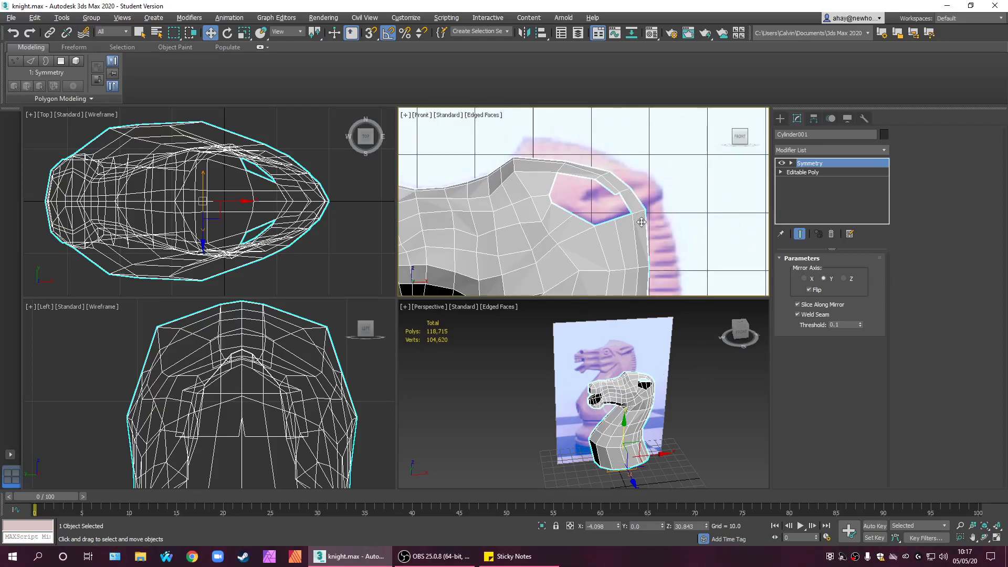
scroll(635, 215, "up", 5)
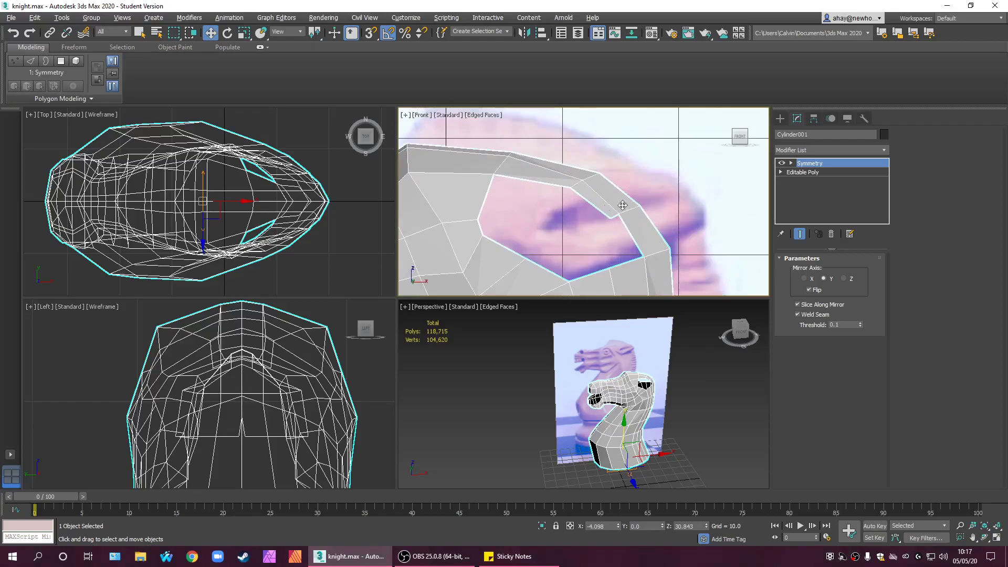
- Return to the Editable Poly level and bridge the new strip's short end edge to the opening's lower back edge
left_click(803, 171)
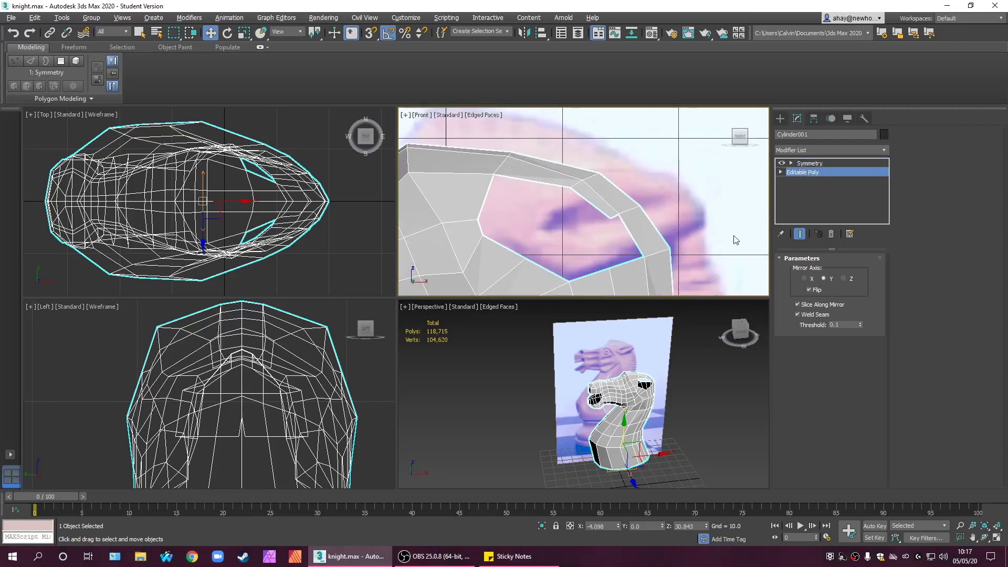
scroll(629, 203, "down", 3)
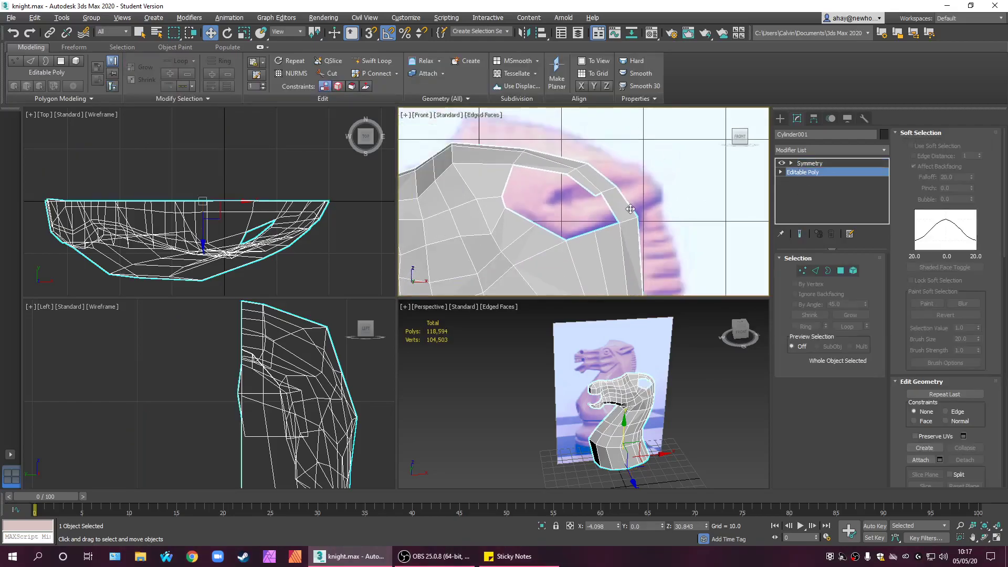
scroll(616, 210, "up", 2)
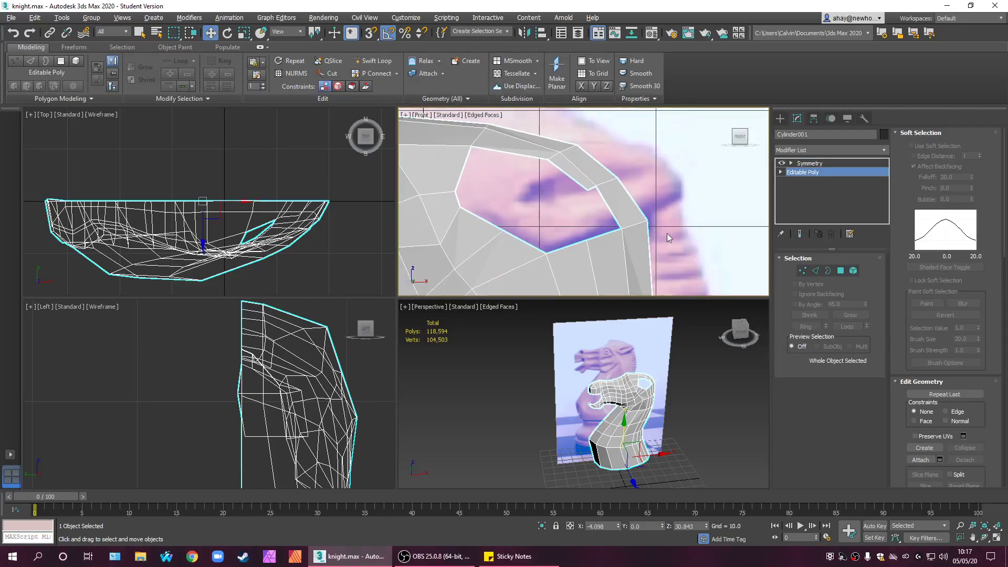
left_click(816, 270)
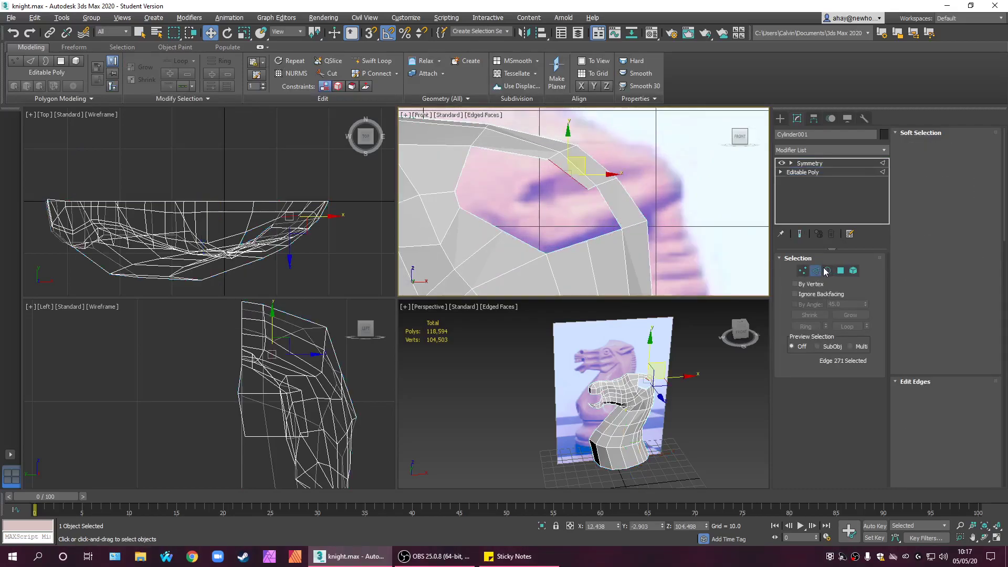
left_click(606, 238, "ctrl")
left_click(923, 443)
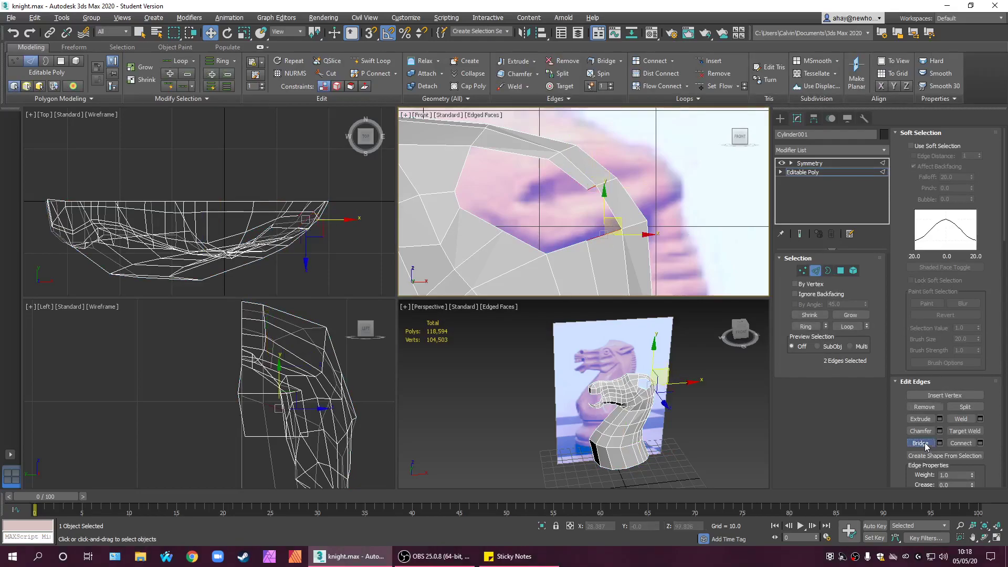
left_click(644, 165)
middle_click_drag(497, 178, 580, 217)
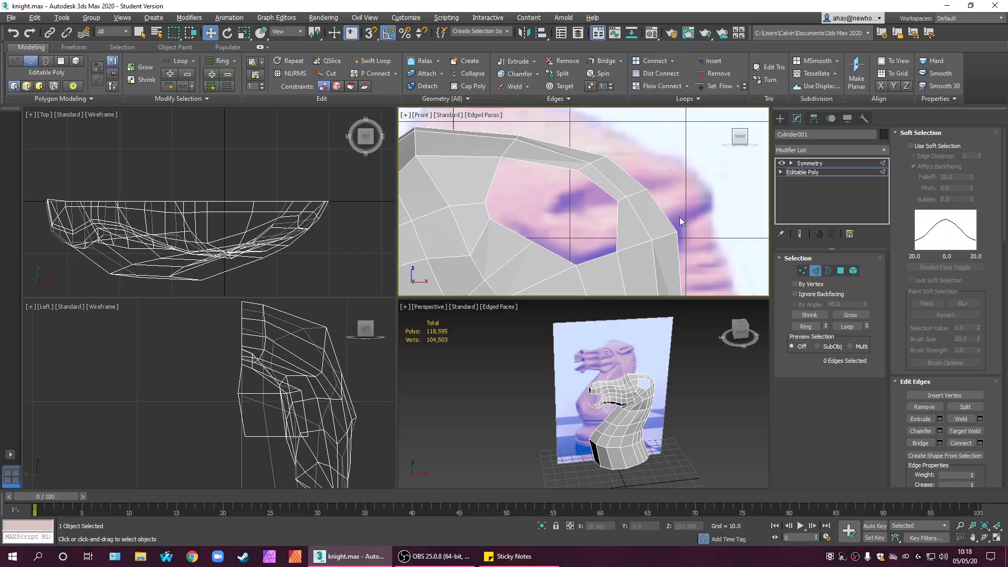
- Move the new strip's two inner vertices slightly inward and down in the Front view to widen its polygons
left_click(802, 270)
left_click_drag(558, 165, 593, 193)
left_click(618, 200, "ctrl")
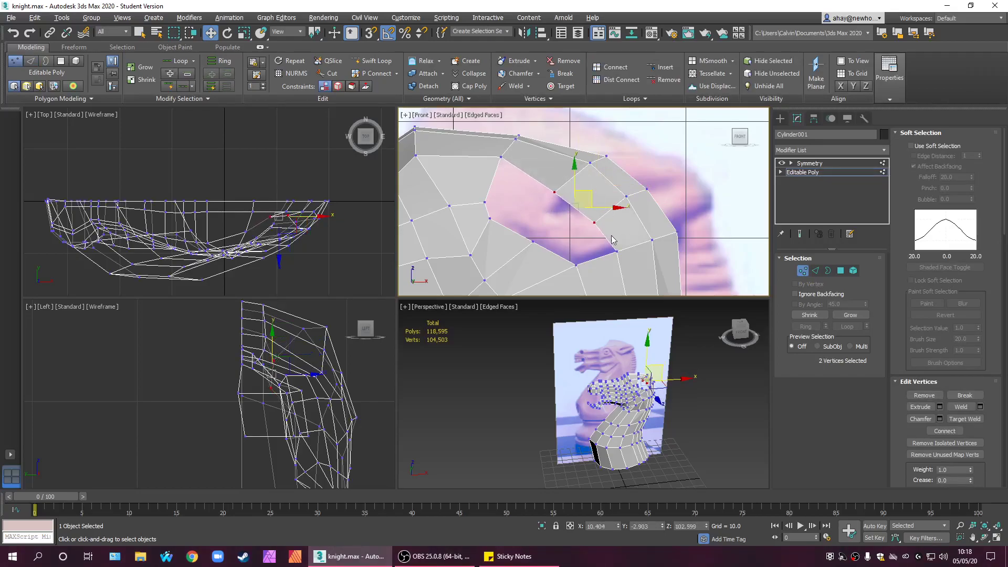
left_click_drag(587, 196, 604, 178)
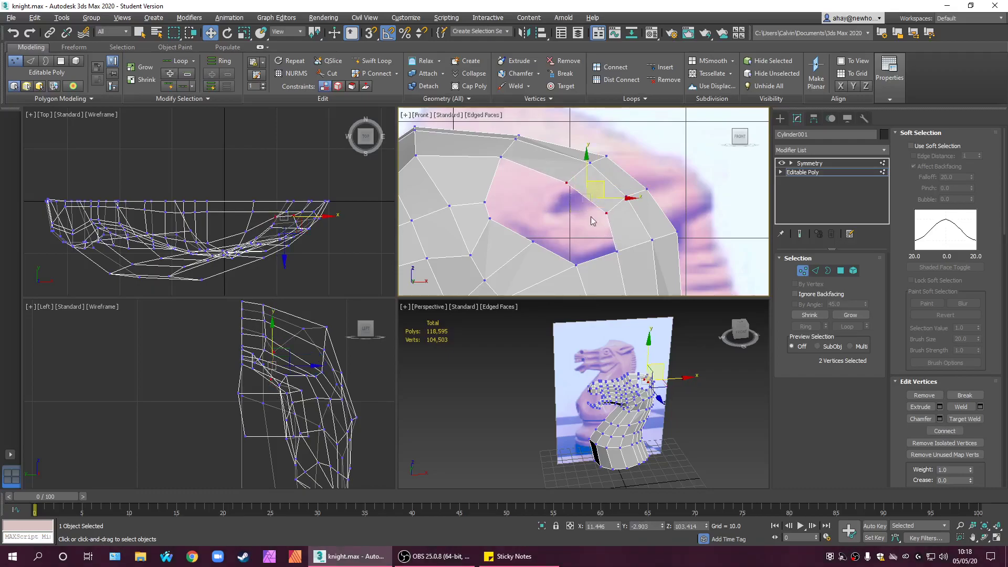
- Move the same two vertices outward from the head's centre line in the Top view to round the surface
right_click(334, 260)
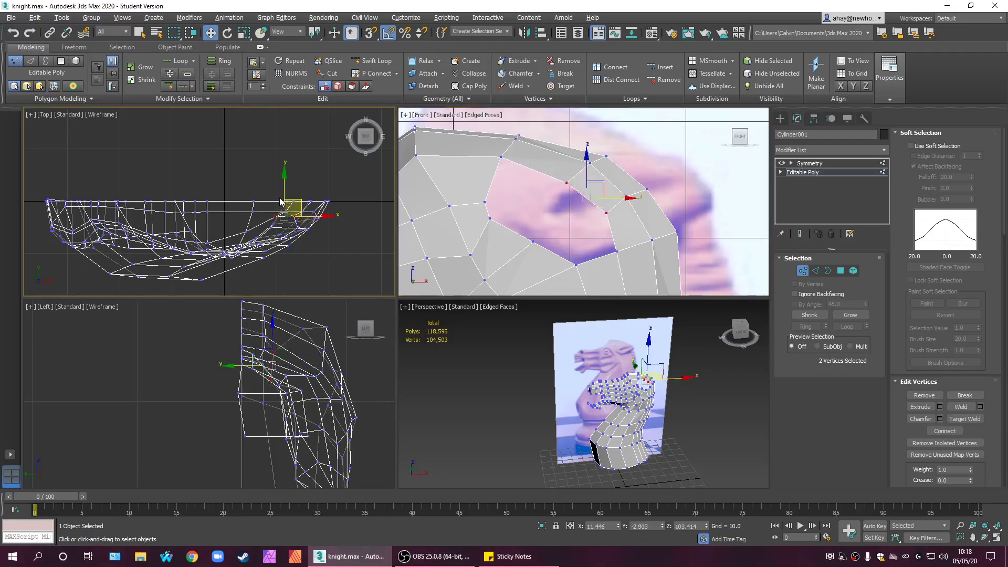
left_click_drag(284, 176, 274, 190)
middle_click_drag(657, 373, 656, 416, "alt")
scroll(663, 379, "up", 5)
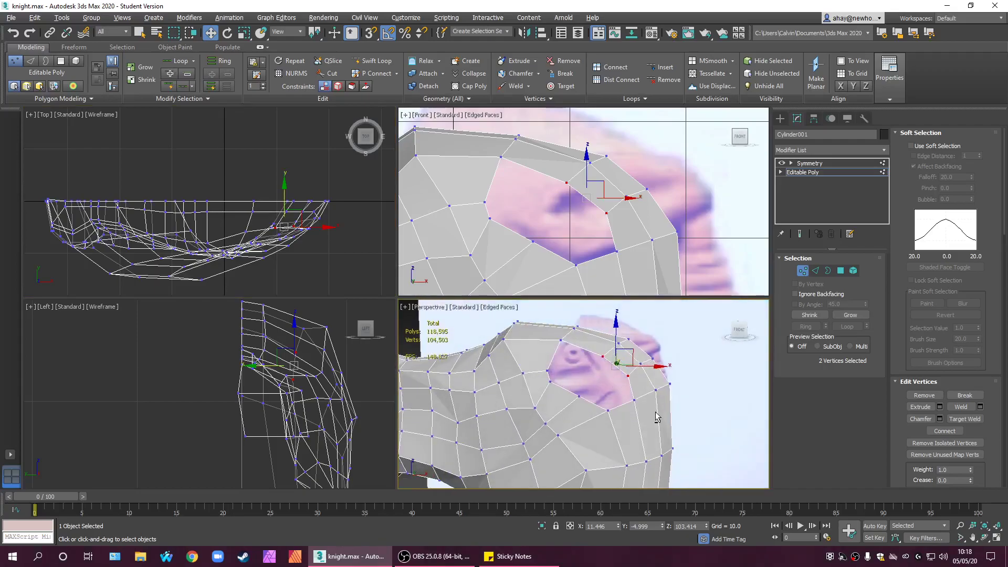
middle_click_drag(525, 225, 587, 210)
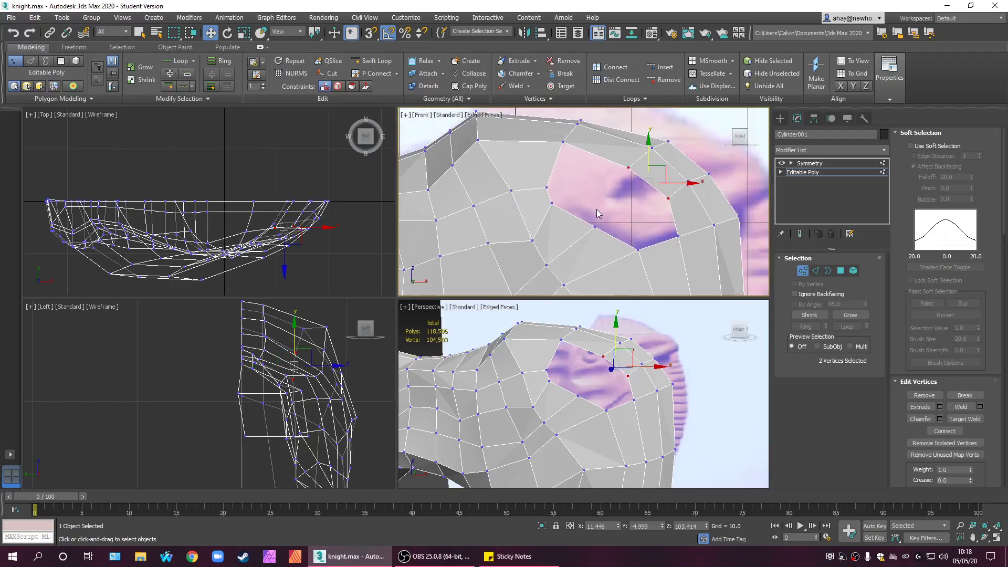
left_click(687, 213)
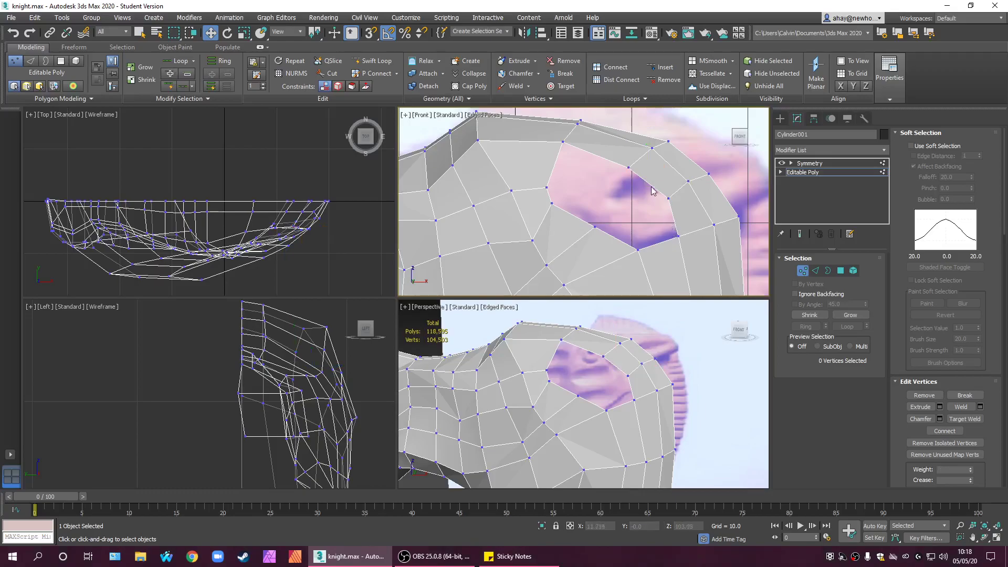
- Try to bridge the ear opening's upper back edge to its lower front edge in the Front view
left_click(816, 271)
left_click(651, 181)
left_click(573, 215, "ctrl")
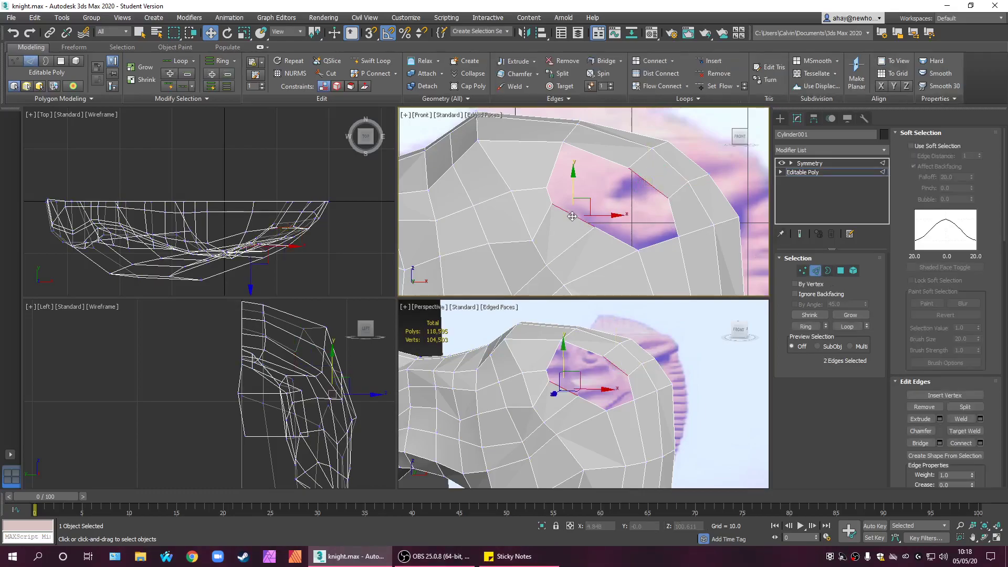
left_click(920, 442)
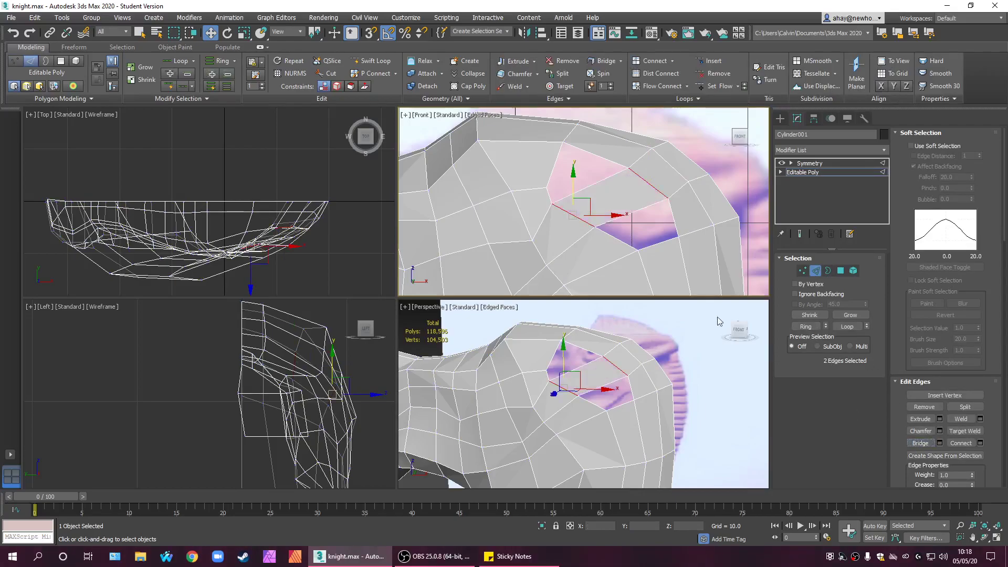
left_click(651, 234)
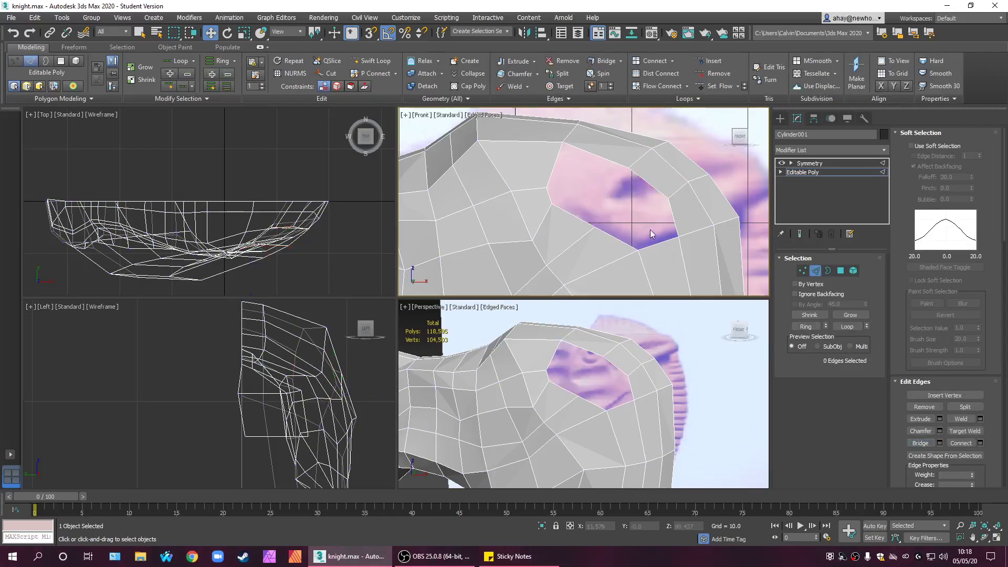
scroll(656, 234, "down", 3)
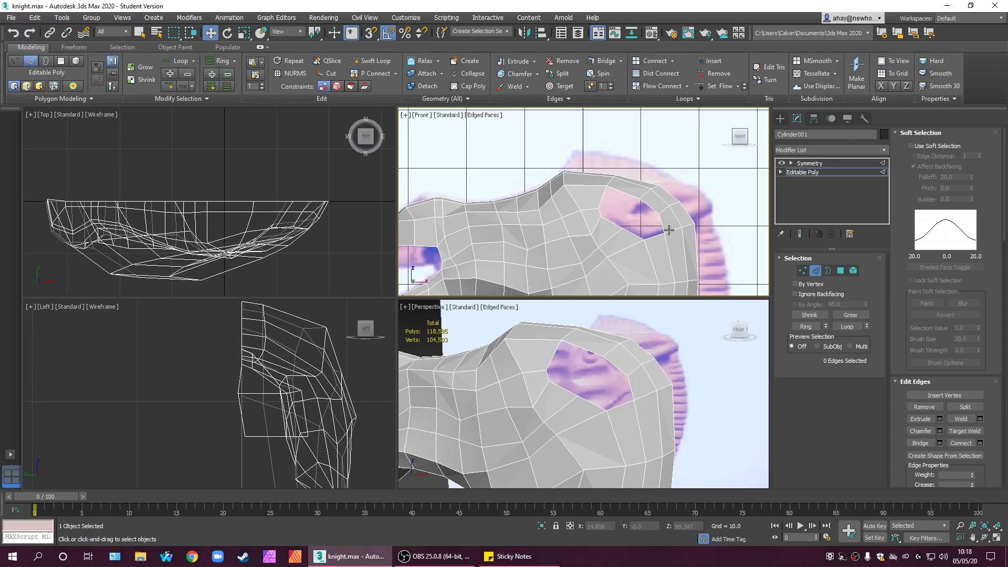
scroll(619, 200, "up", 3)
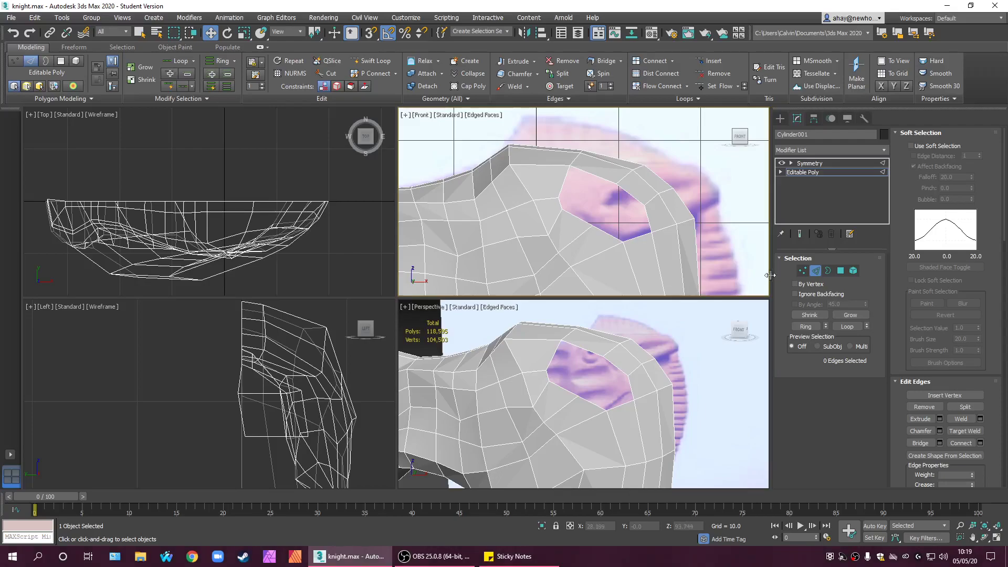
- Extend a new polygon backward from the opening's front edge along its upper rim in the Front view
left_click(814, 270)
left_click(578, 181)
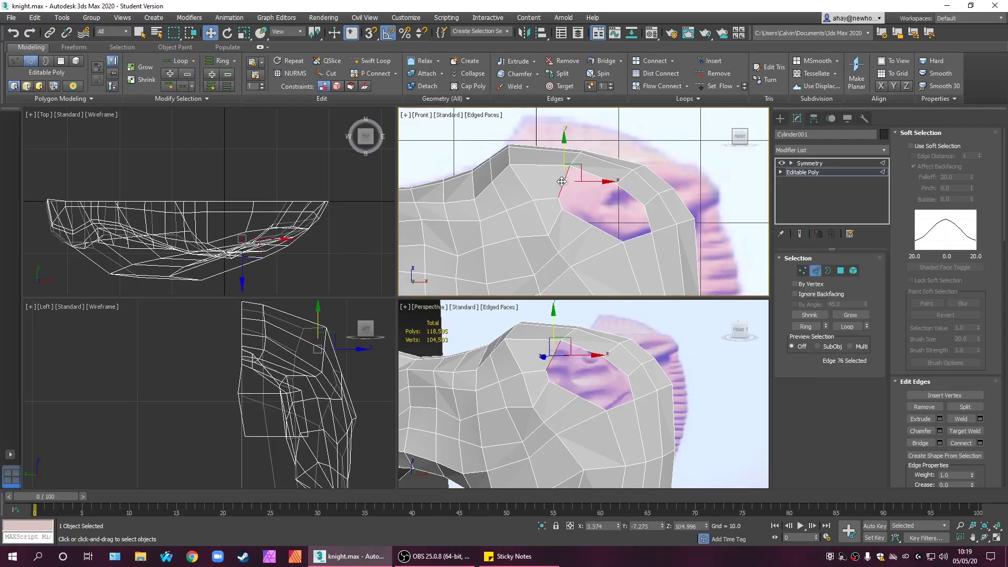
left_click_drag(580, 179, 632, 188, "shift")
left_click(632, 213)
scroll(630, 211, "up", 4)
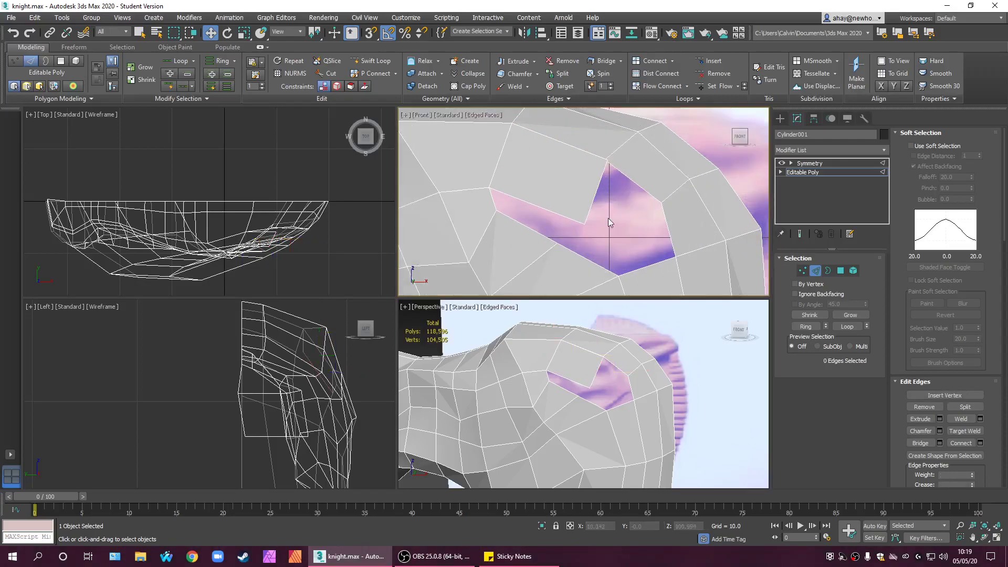
left_click_drag(616, 200, 596, 186)
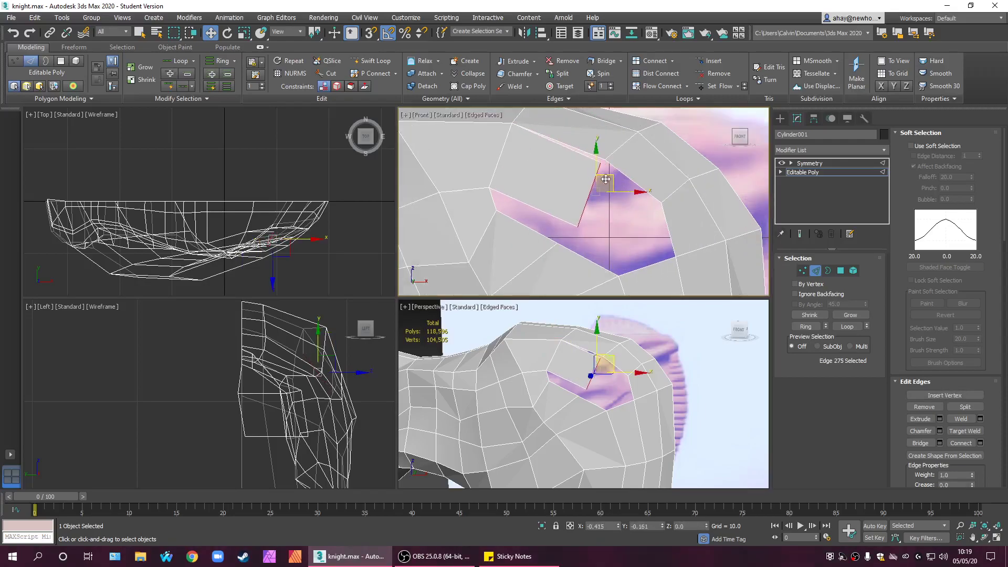
- Target weld the new polygon's upper vertex to the adjacent vertex on the opening's upper rim
left_click(803, 271)
left_click(965, 419)
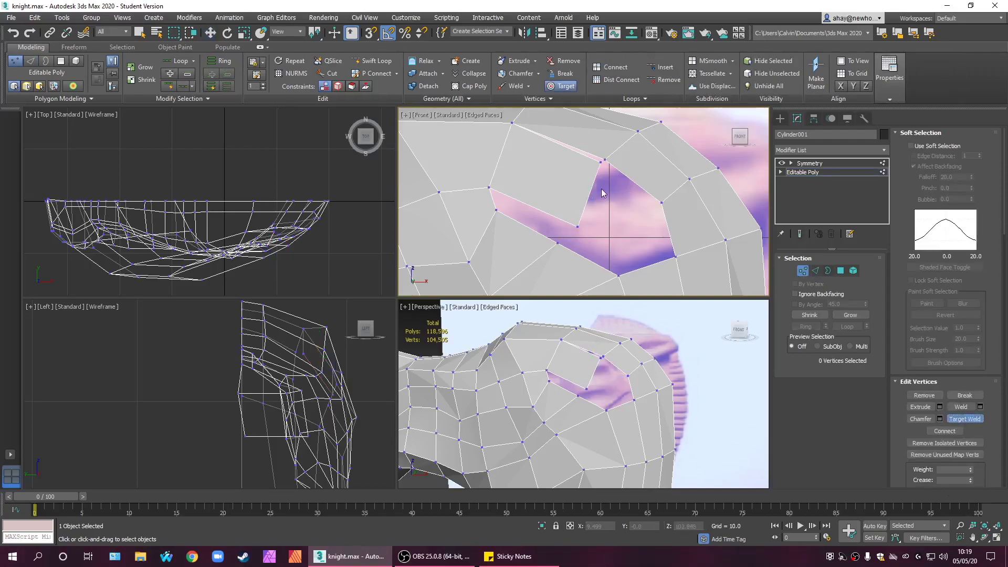
left_click(606, 159)
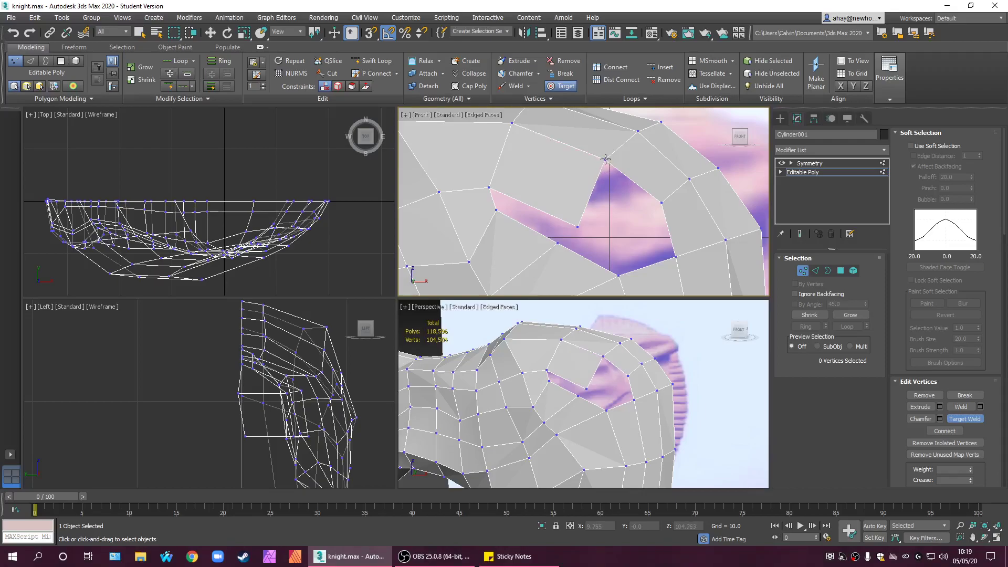
- Move the new polygon's free vertex upward and forward in the Front view, above the lower rim's second vertex
key("w")
left_click_drag(548, 207, 545, 183)
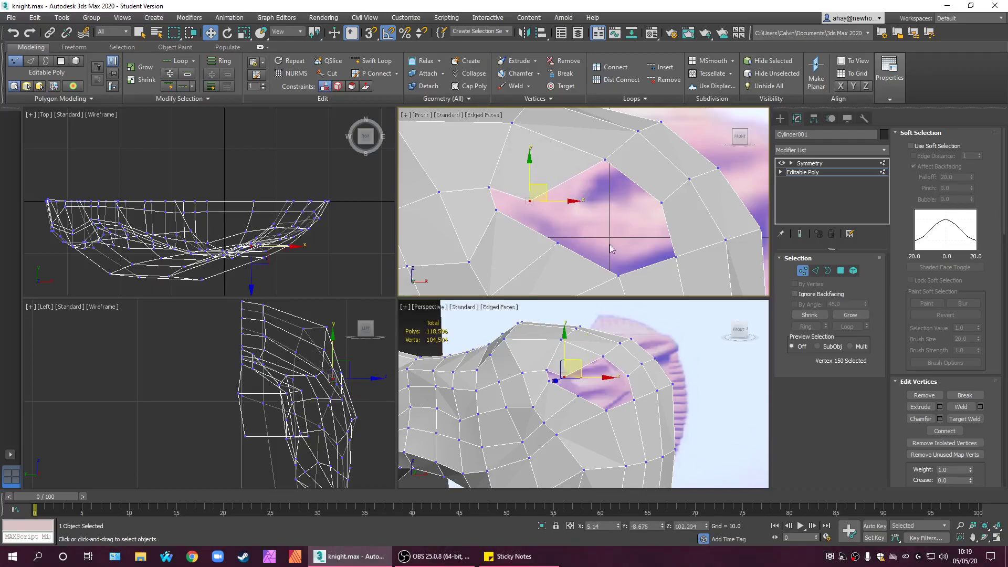
middle_click_drag(598, 244, 610, 245)
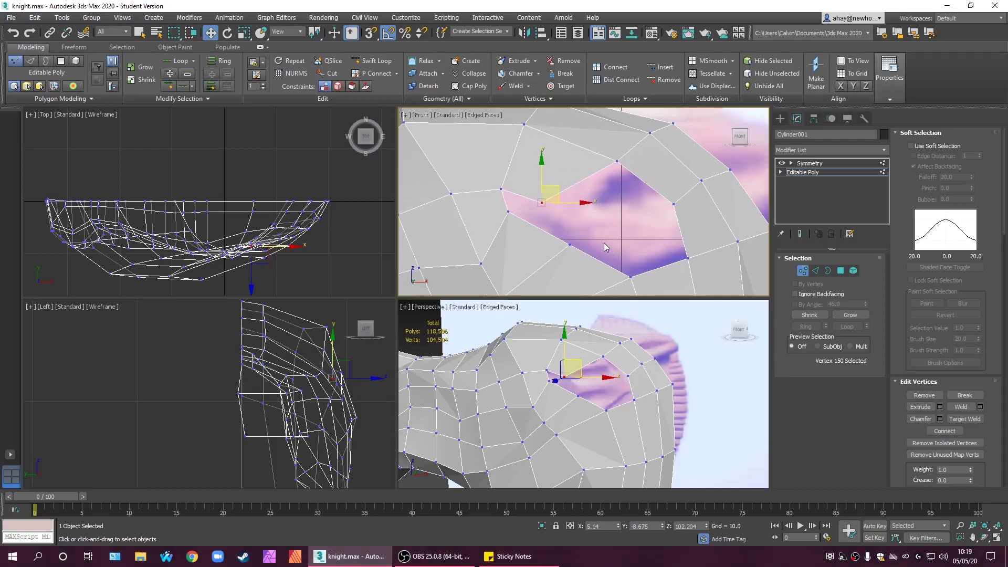
left_click_drag(559, 193, 586, 181)
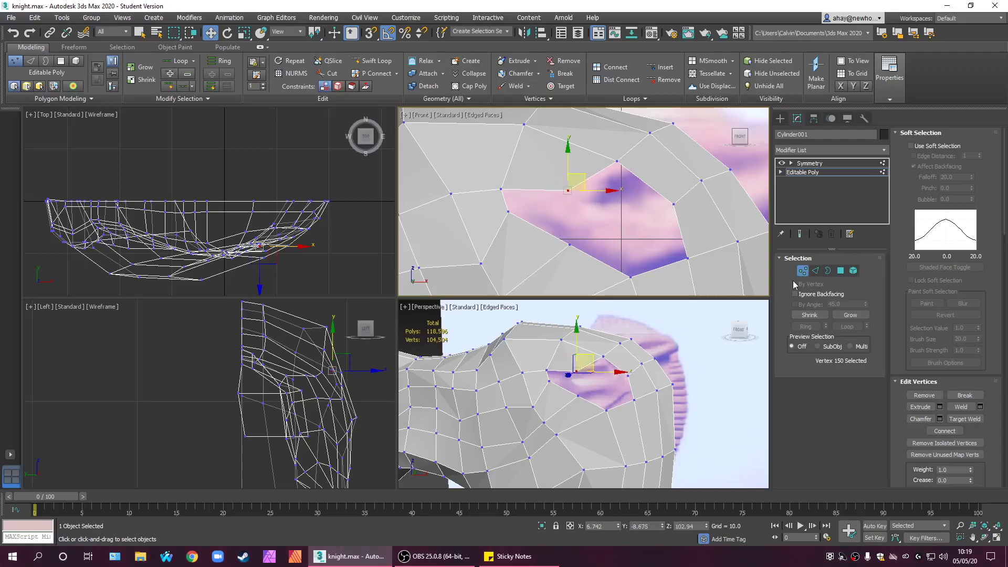
- Bridge the new polygon's lower edge to the opening's lower front edge
left_click(814, 271)
left_click_drag(544, 180, 541, 239)
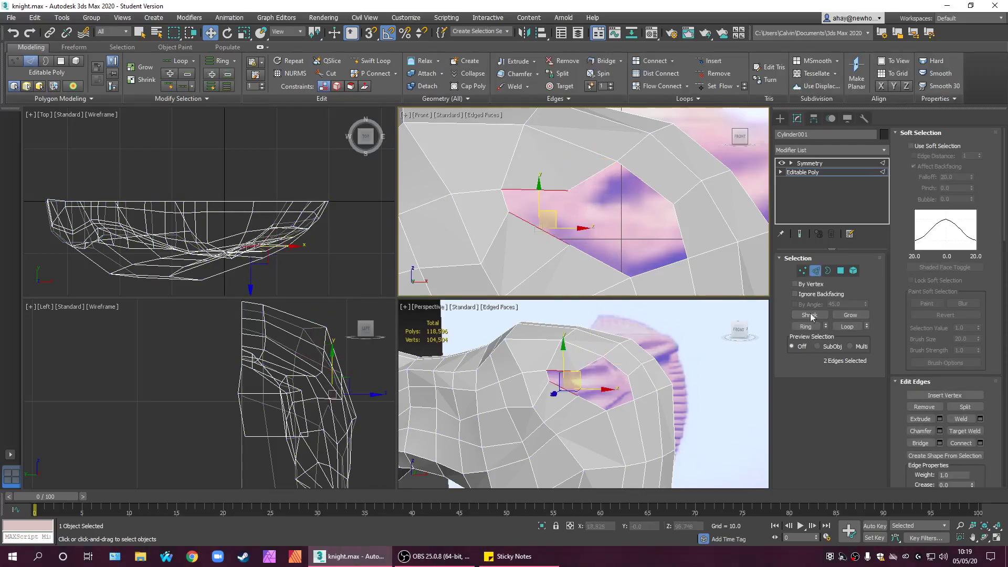
left_click(920, 443)
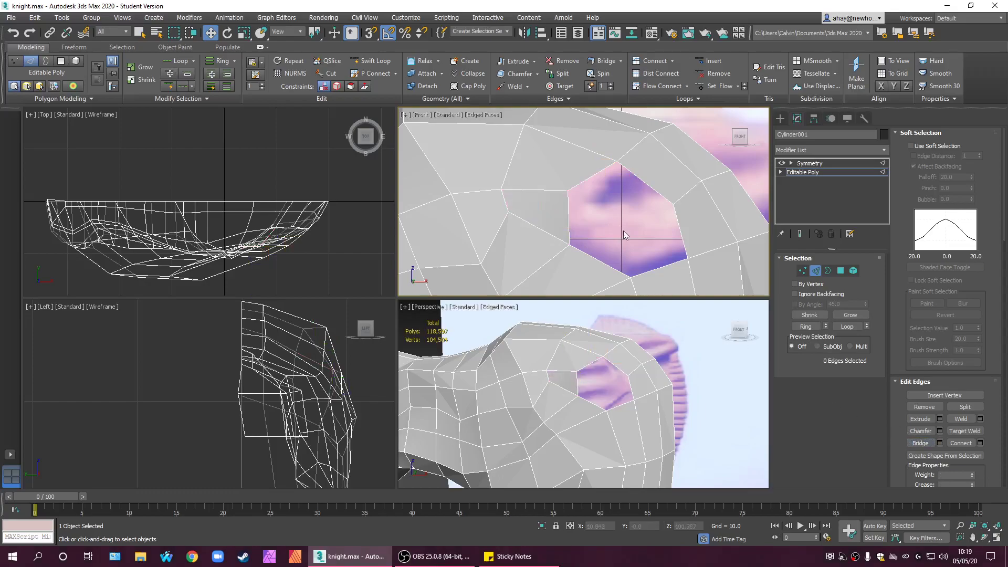
- Bridge the remaining opening's upper front edge to its lower front edge
middle_click_drag(622, 240, 576, 226)
scroll(550, 241, "down", 1)
scroll(545, 240, "up", 1)
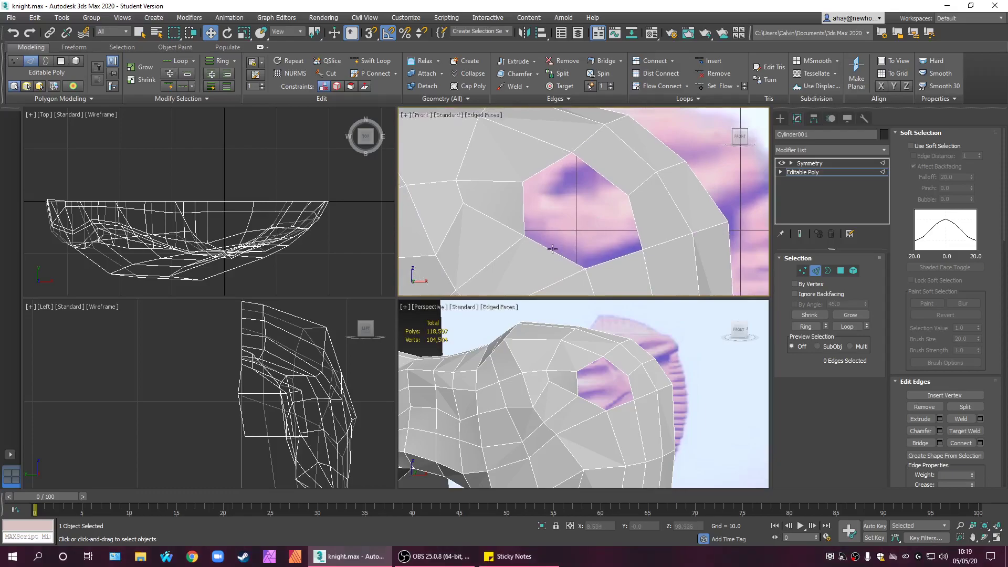
left_click(551, 249)
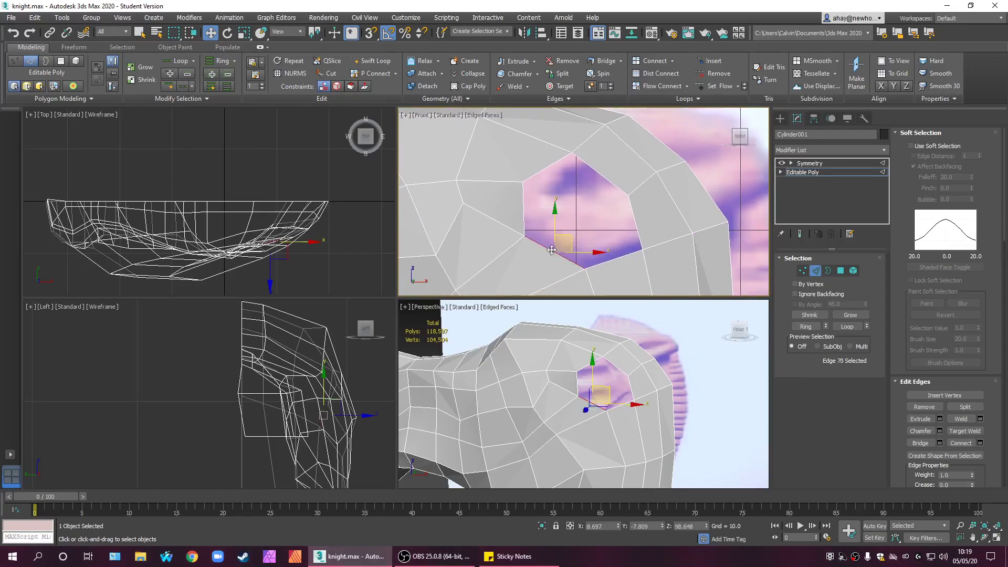
left_click(546, 167, "ctrl")
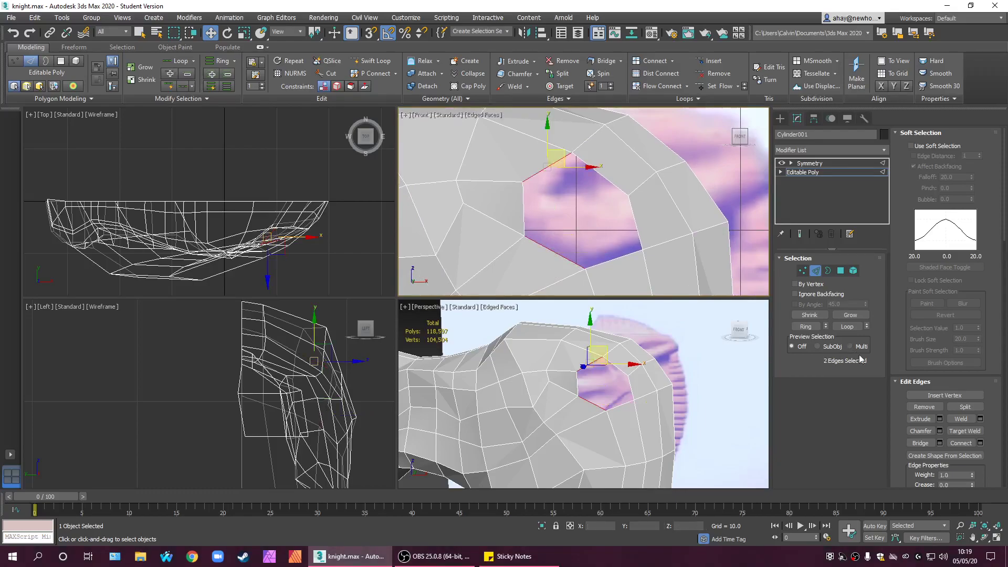
left_click(921, 443)
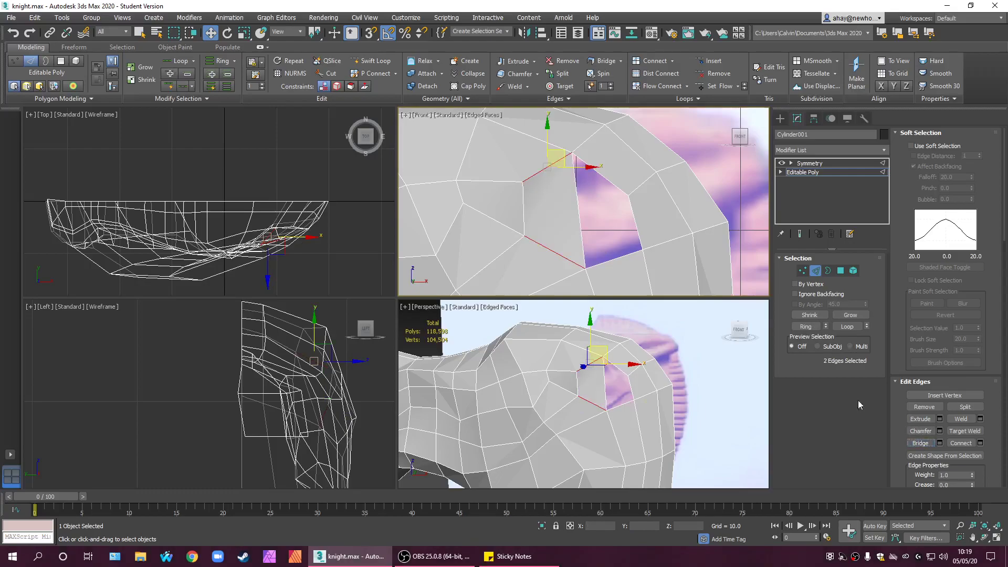
- Bridge the last gap's upper and lower edges to close the ear opening completely
left_click(609, 254)
key("ctrl+z")
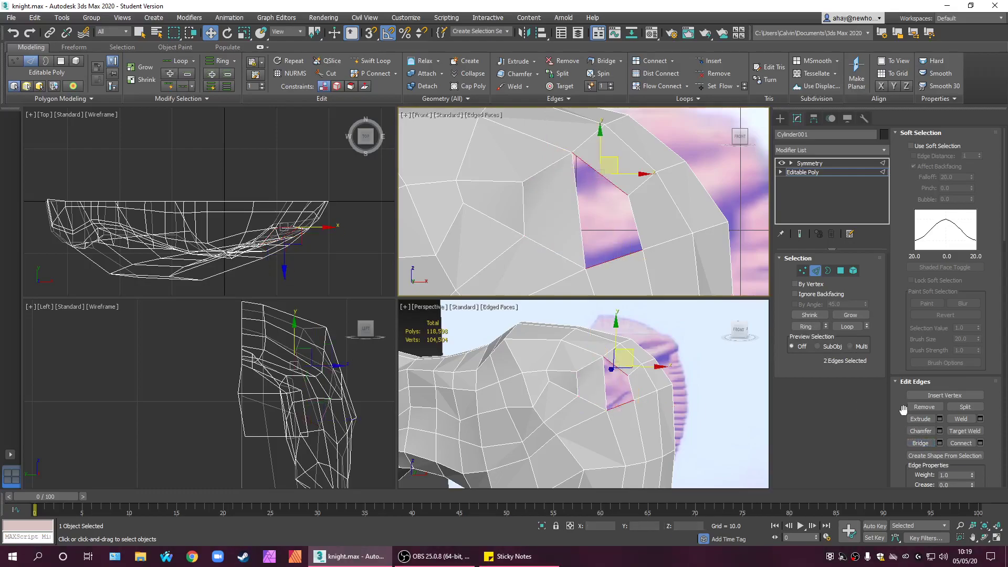
left_click(920, 443)
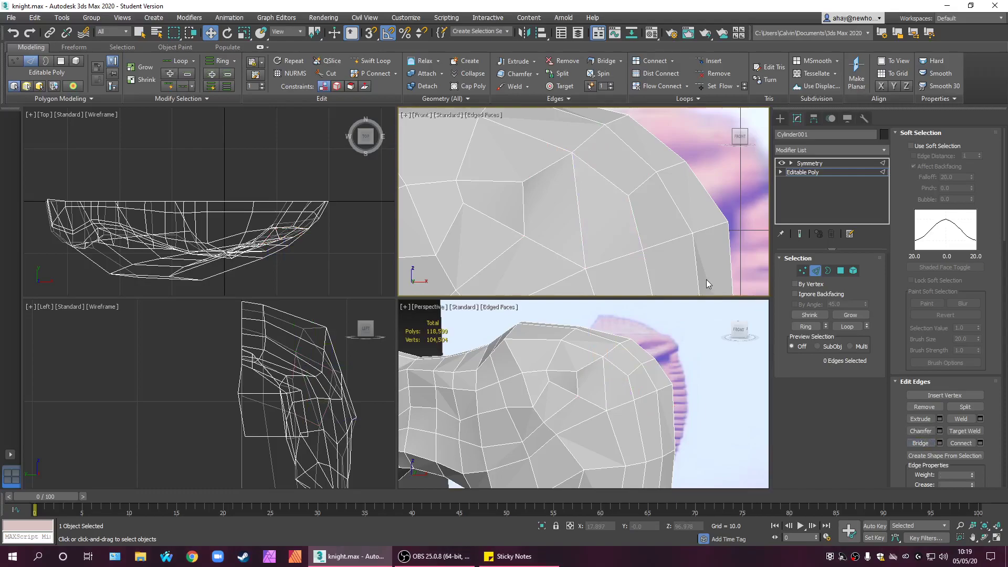
- Select the polygon lying over the base of the ear, checking it against the reference with see-through display
scroll(706, 279, "down", 3)
left_click(683, 411)
middle_click_drag(683, 409, 709, 367, "alt")
left_click(841, 270)
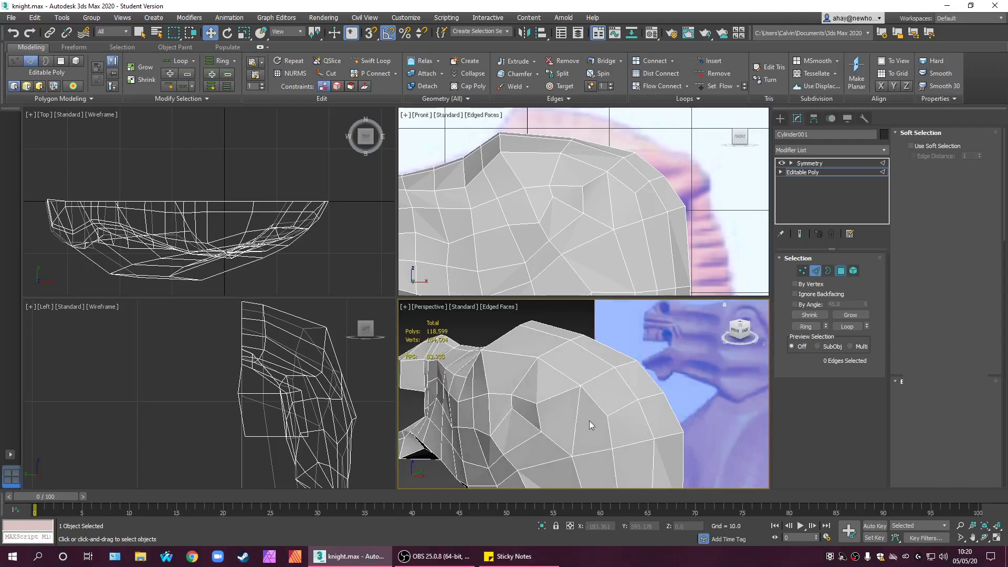
left_click(531, 412)
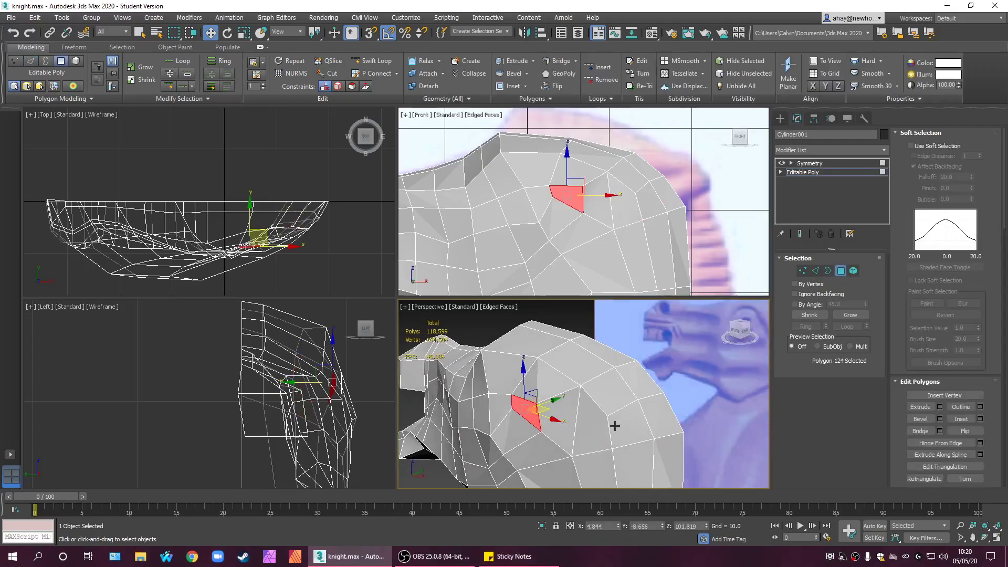
left_click(735, 332)
key("alt+x")
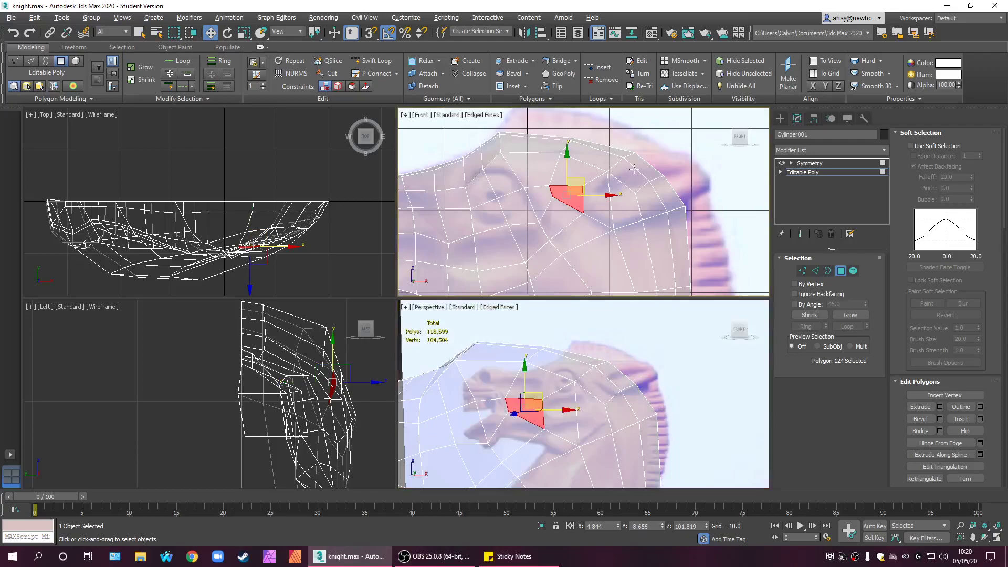
left_click(603, 207)
key("alt+x")
- Extrude the selected polygon outward from the head to start the ear
middle_click_drag(651, 454, 639, 421, "alt")
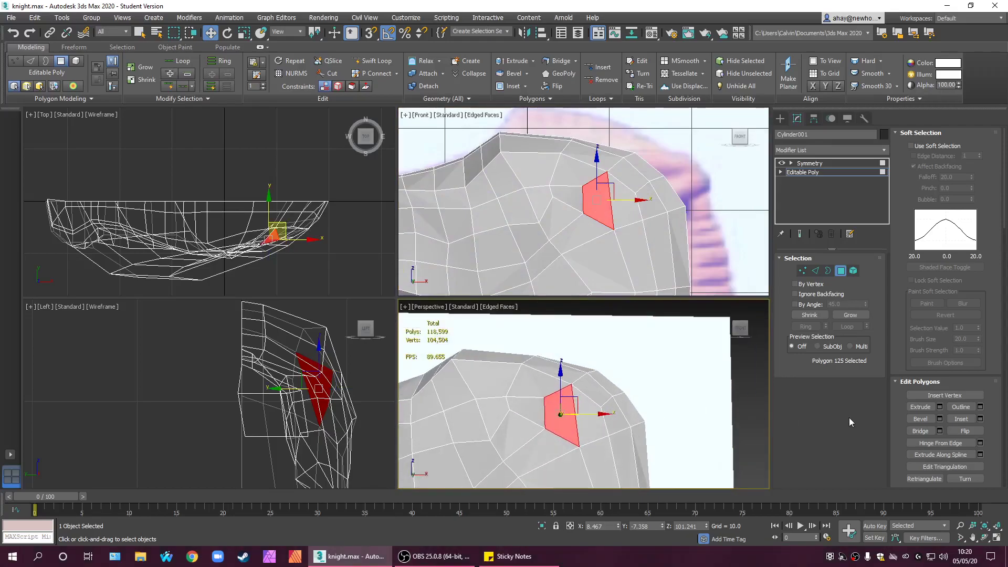
left_click(919, 407)
mouse_move(564, 413)
left_mouse_down()
mouse_move(562, 367)
mouse_move(578, 398)
left_mouse_up()
mouse_move(577, 398)
middle_mouse_down("alt")
mouse_move(516, 455)
mouse_move(583, 415)
middle_mouse_up("alt")
- Flatten the extruded ear polygon with Make Planar
left_click_drag(1005, 203, 999, 478)
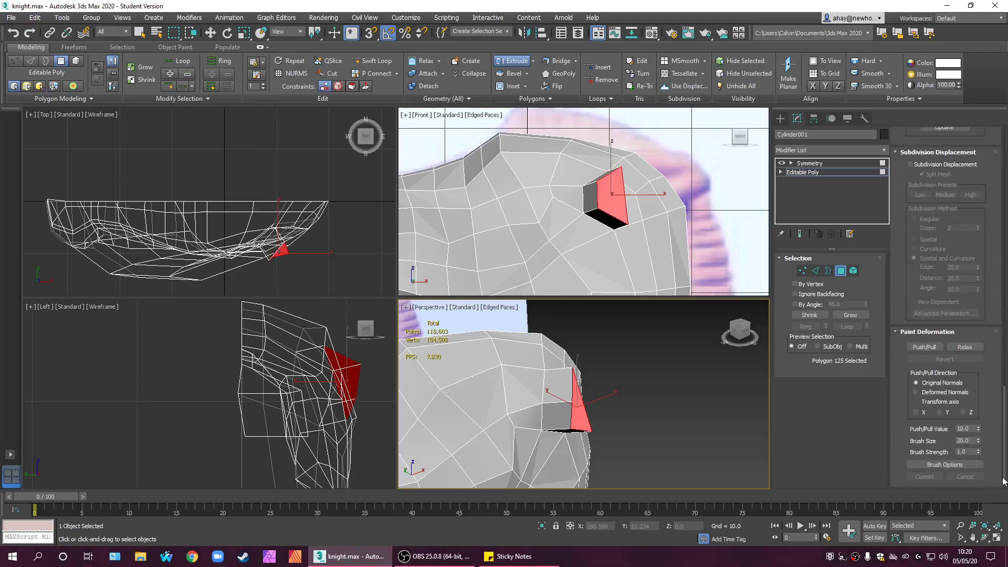
scroll(961, 399, "up", 10)
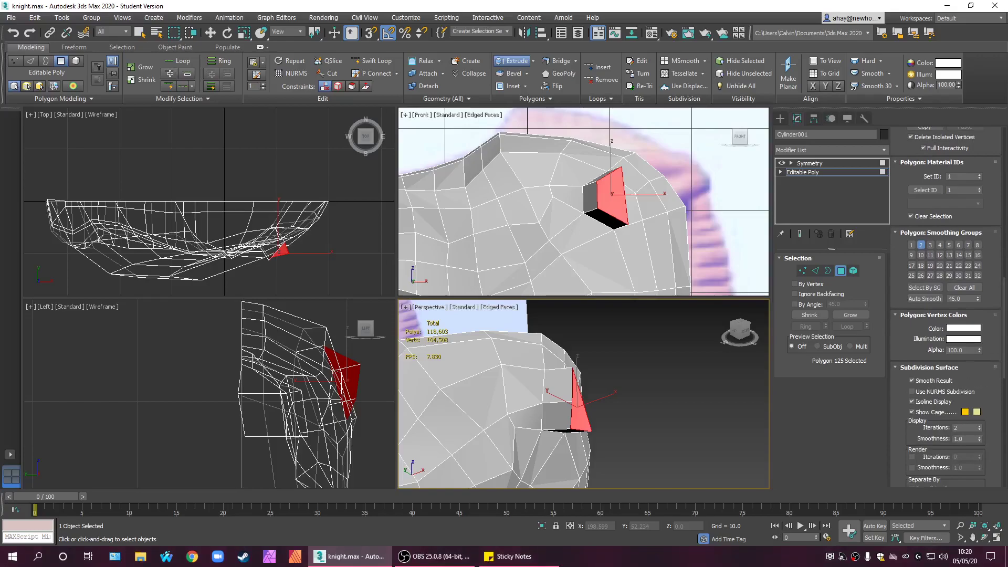
scroll(1003, 350, "up", 5)
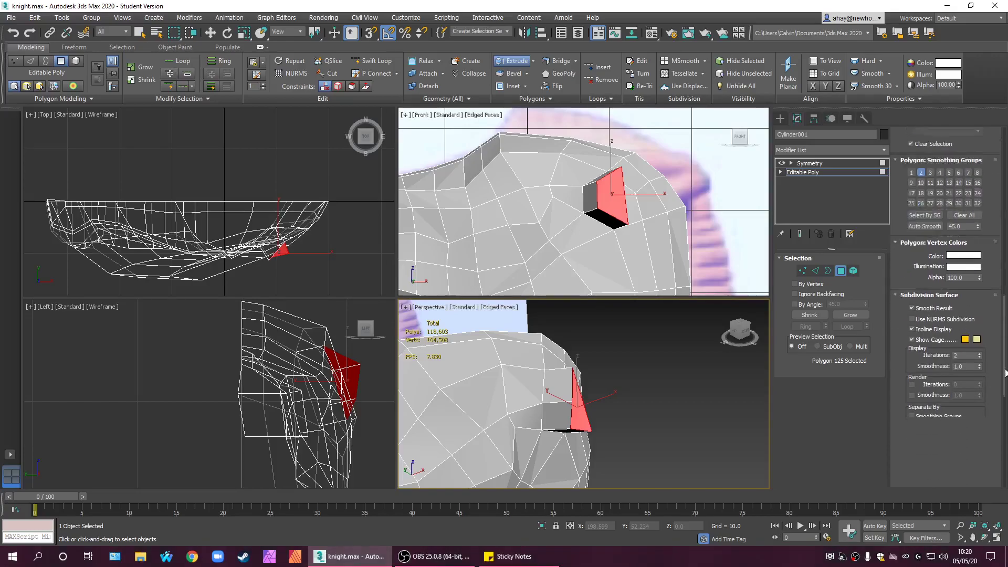
left_click(928, 215)
middle_click_drag(666, 437, 637, 420, "alt")
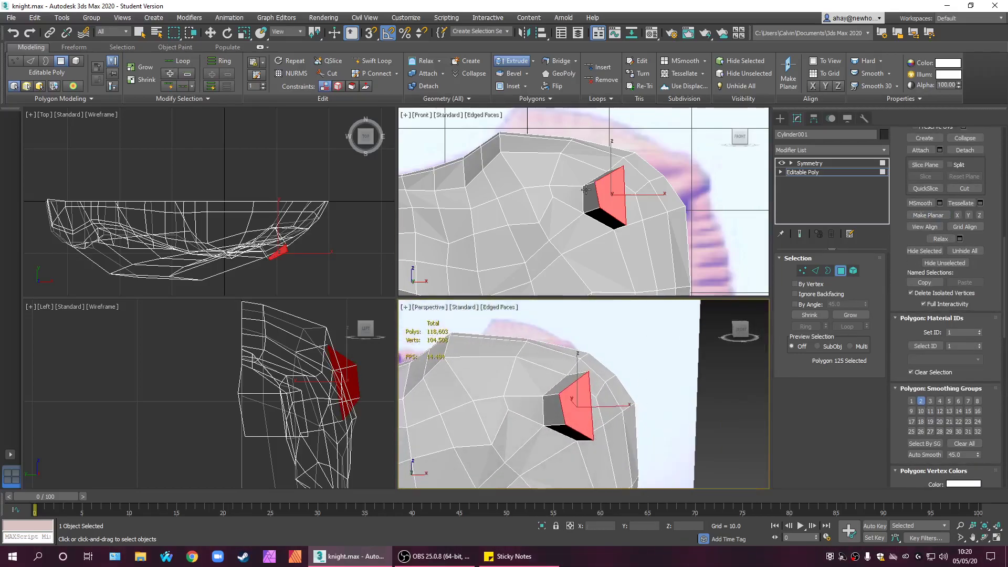
- Show the mesh see-through and move the ear polygon up and back over the reference ear in the Front view
scroll(604, 220, "down", 3)
key("alt+x")
middle_click_drag(624, 223, 602, 230)
scroll(604, 231, "up", 4)
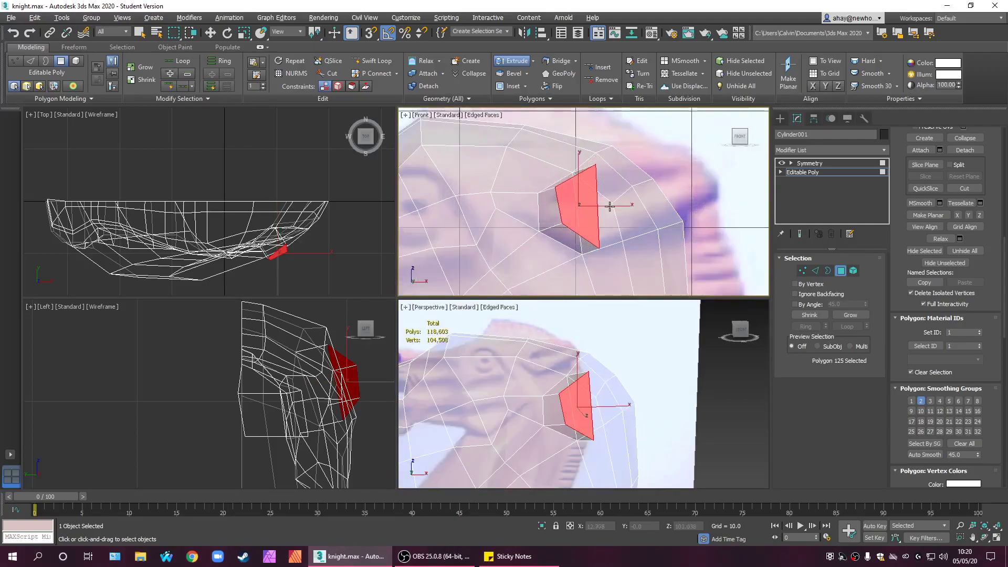
scroll(609, 234, "down", 1)
key("e")
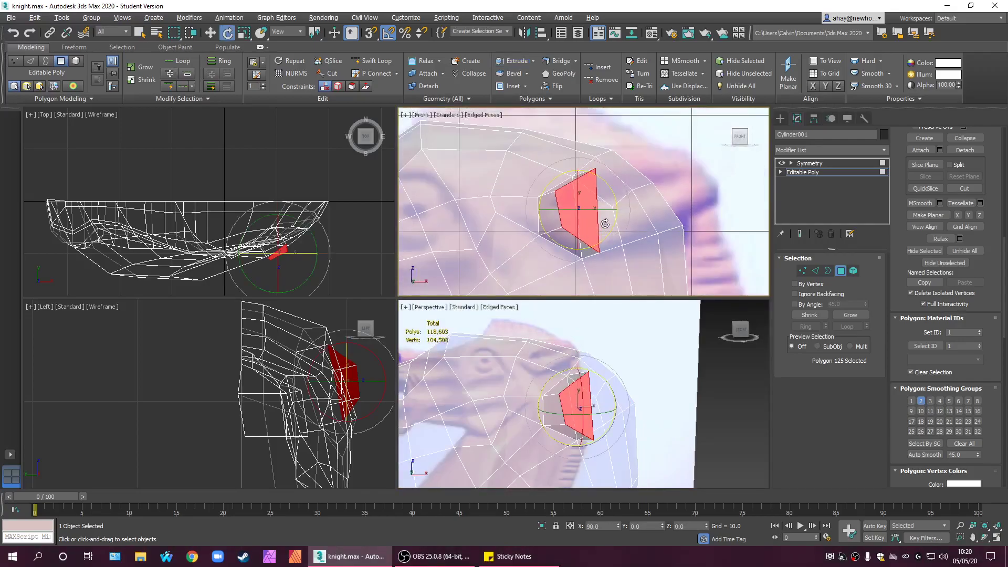
key("w")
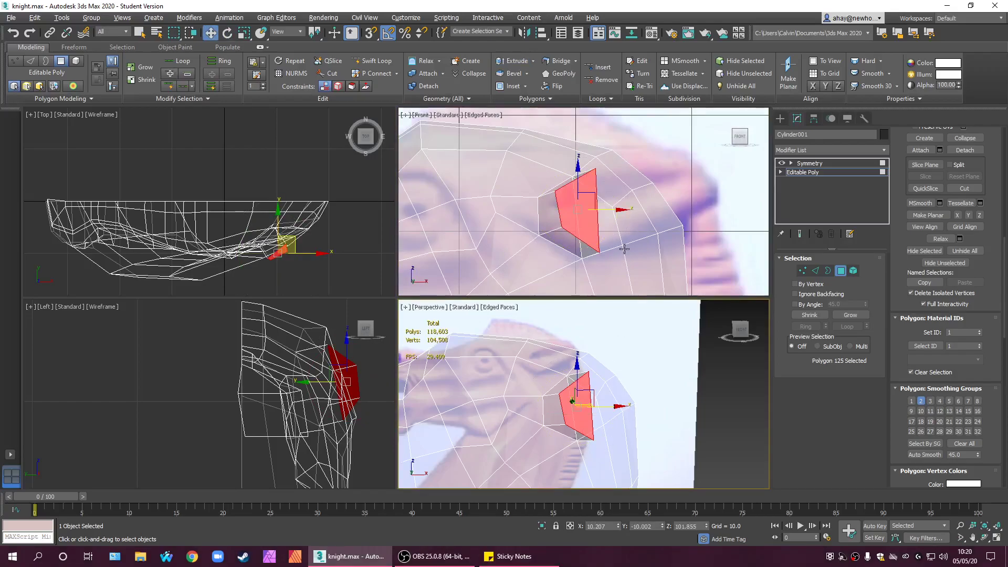
right_click(622, 217)
left_click_drag(596, 197, 612, 179)
- Turn off the see-through display and scale the ear polygon vertically to 75 percent in the Left view
key("alt+w")
key("alt+w")
scroll(601, 376, "down", 4)
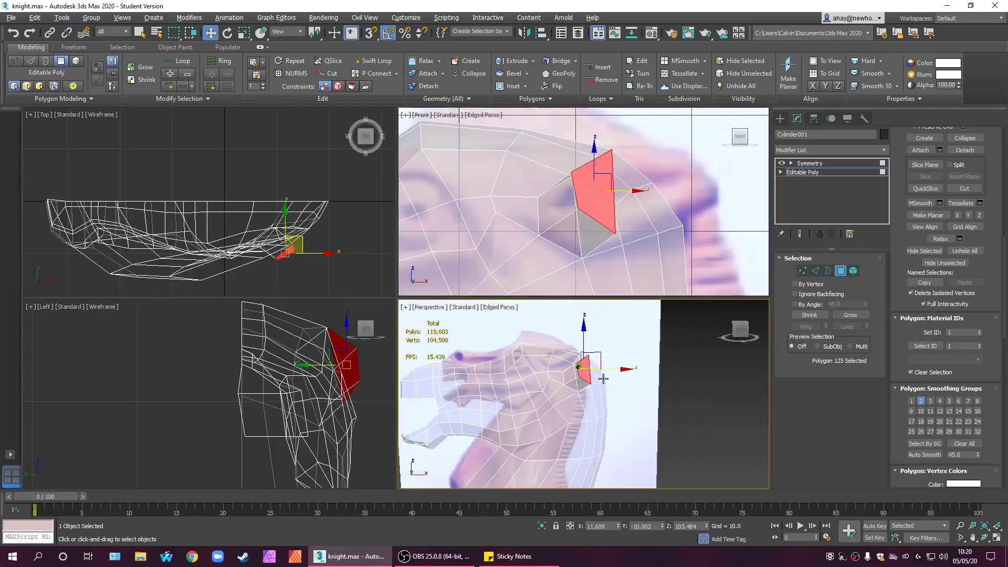
key("alt+x")
middle_click_drag(620, 418, 578, 426, "alt")
left_click_drag(609, 377, 627, 406)
middle_click_drag(627, 407, 502, 392, "alt")
left_click_drag(626, 357, 598, 361)
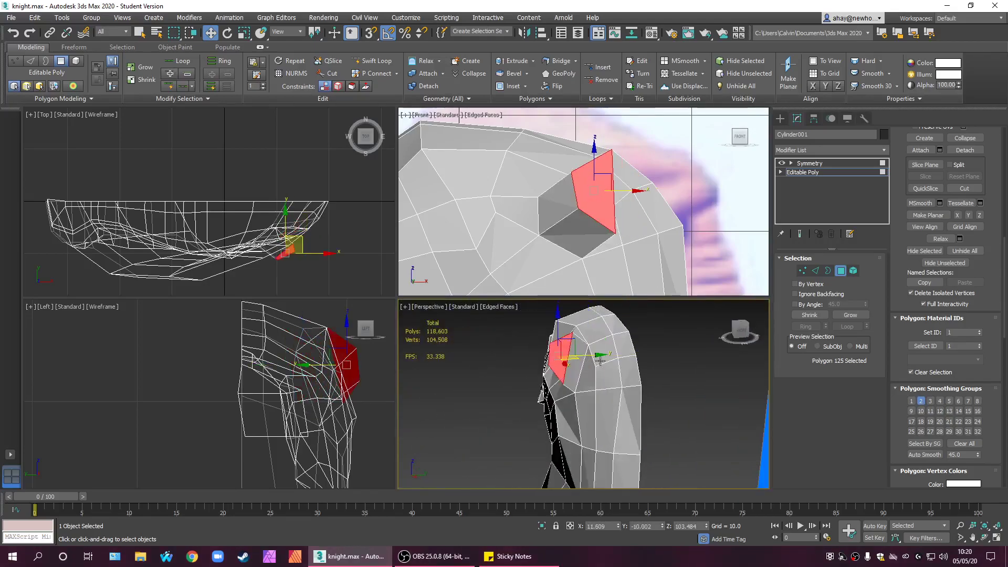
scroll(315, 378, "up", 4)
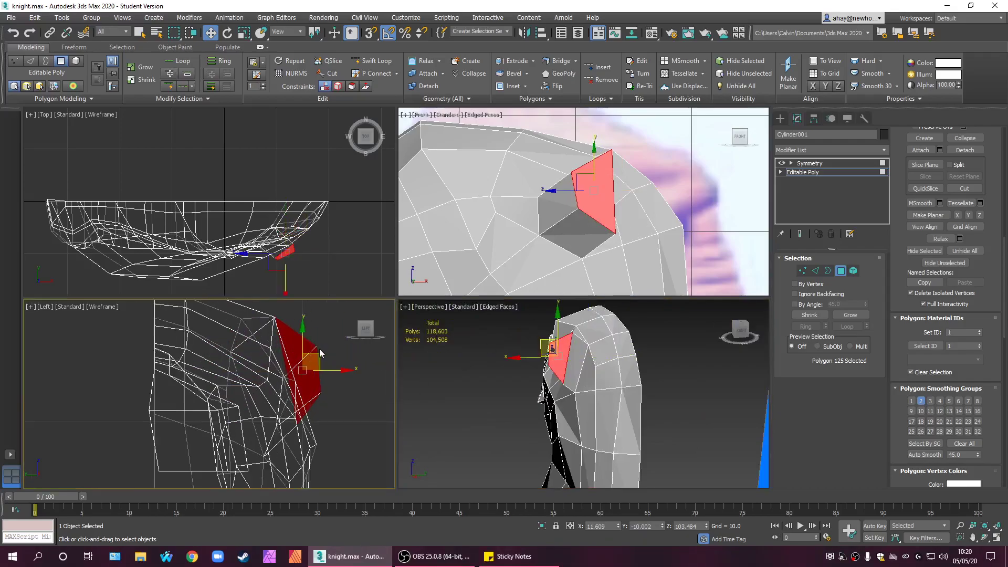
key("r")
mouse_move(307, 333)
left_mouse_down()
mouse_move(309, 351)
mouse_move(311, 341)
left_mouse_up()
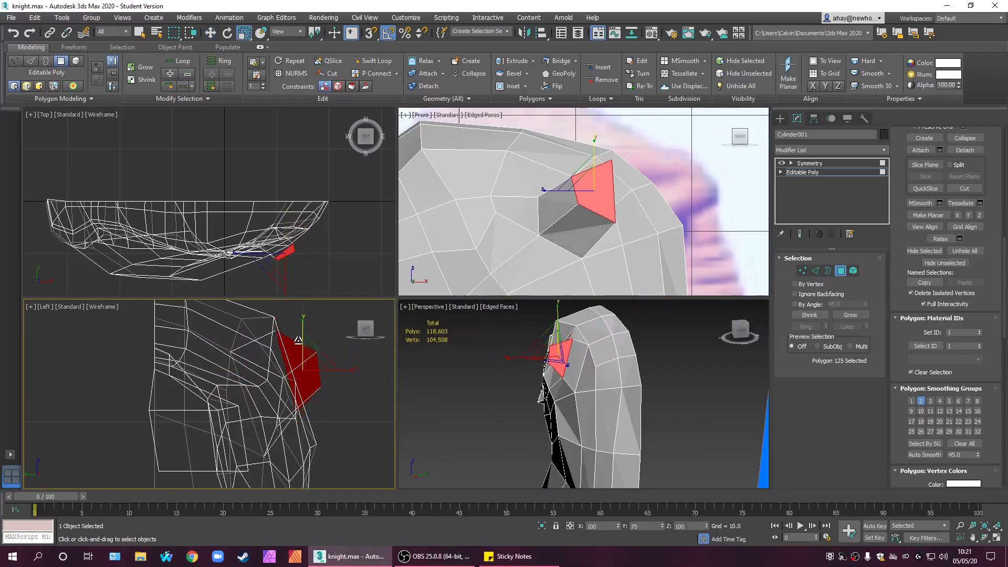
- Move the ear polygon inward and slightly back along the head in the Top view
right_click(638, 240)
key("w")
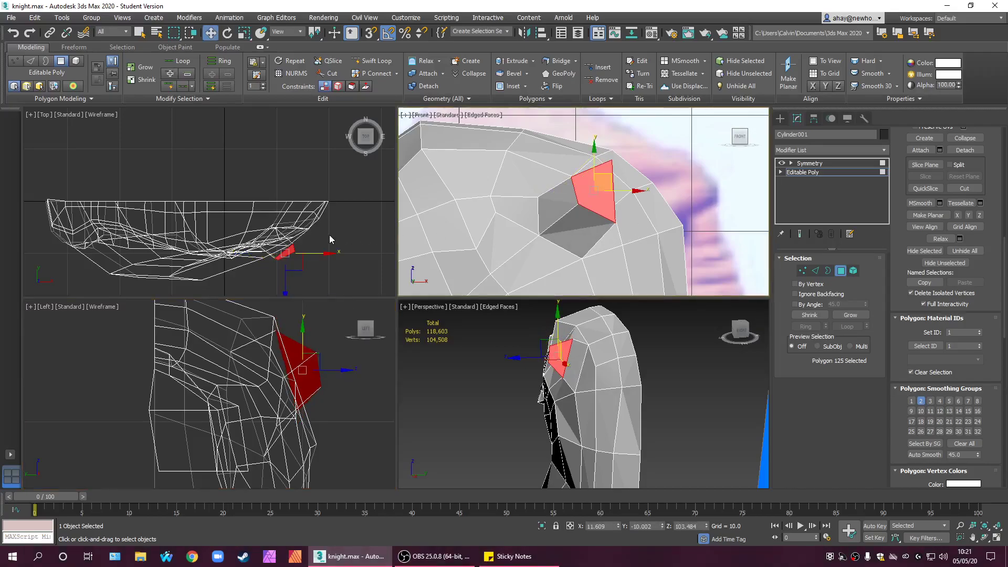
middle_click_drag(314, 240, 293, 242)
left_click_drag(275, 237, 284, 232)
middle_click_drag(645, 205, 617, 204)
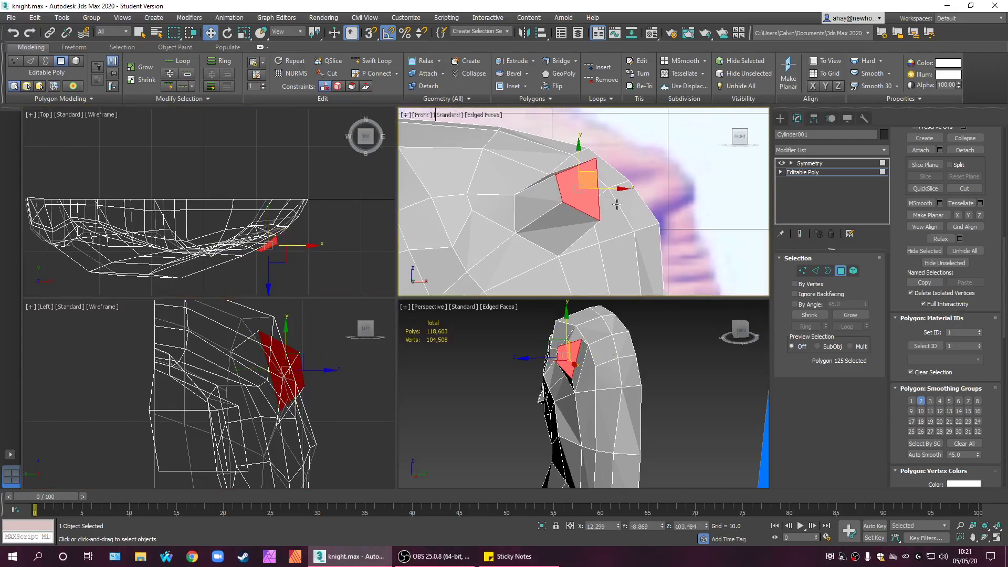
- Scale the ear polygon to be taller in the Front view and check its shape in perspective
key("r")
left_click_drag(581, 152, 581, 140)
middle_click_drag(613, 394, 616, 367, "alt")
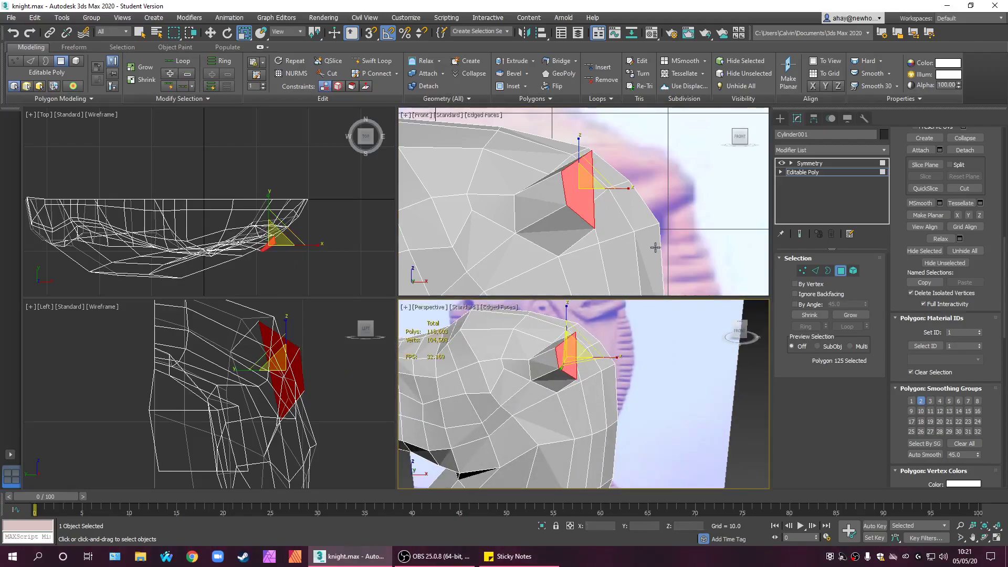
- Try cloning the ear polygon as a separate element behind the head
scroll(588, 184, "down", 2)
middle_click_drag(617, 230, 585, 227)
scroll(583, 210, "up", 2)
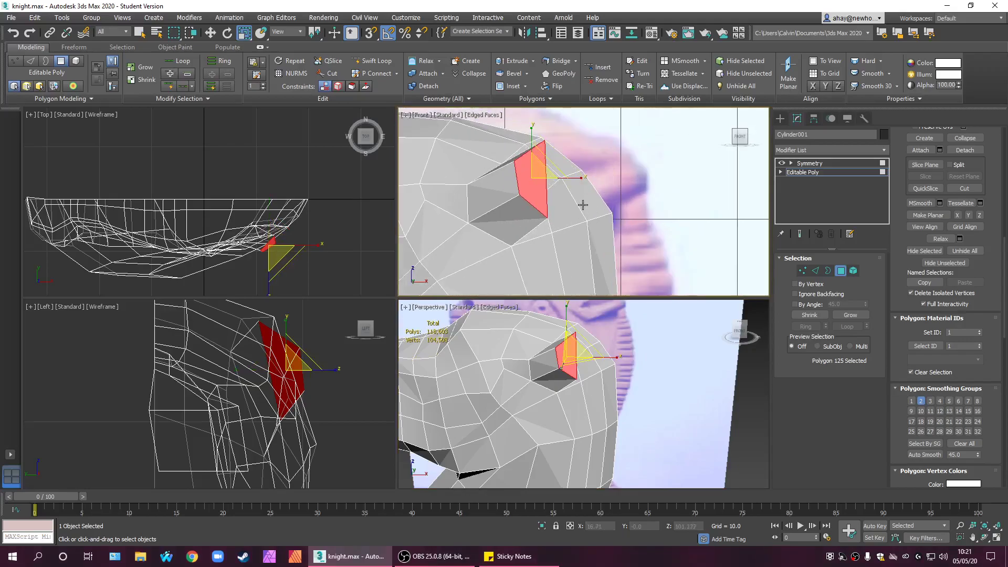
key("w")
left_click_drag(567, 180, 649, 167)
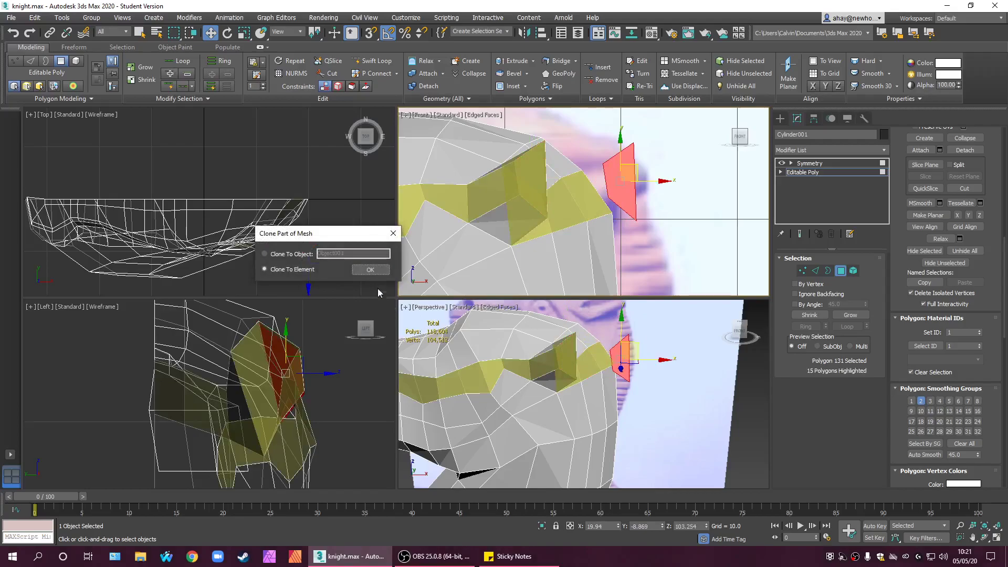
left_click(370, 270)
key("ctrl+z")
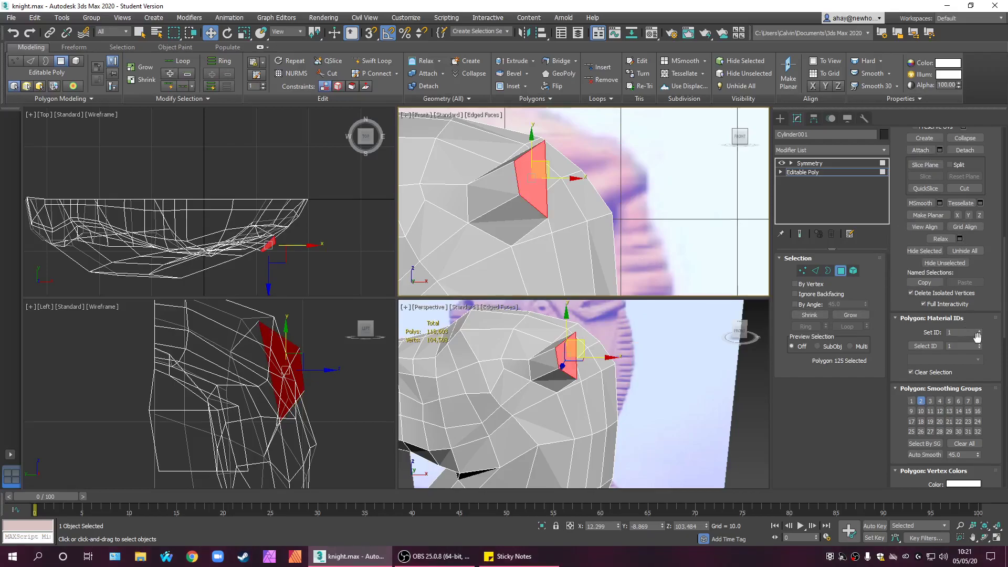
- Extrude the ear polygon outward into a long ear section
scroll(943, 399, "up", 5)
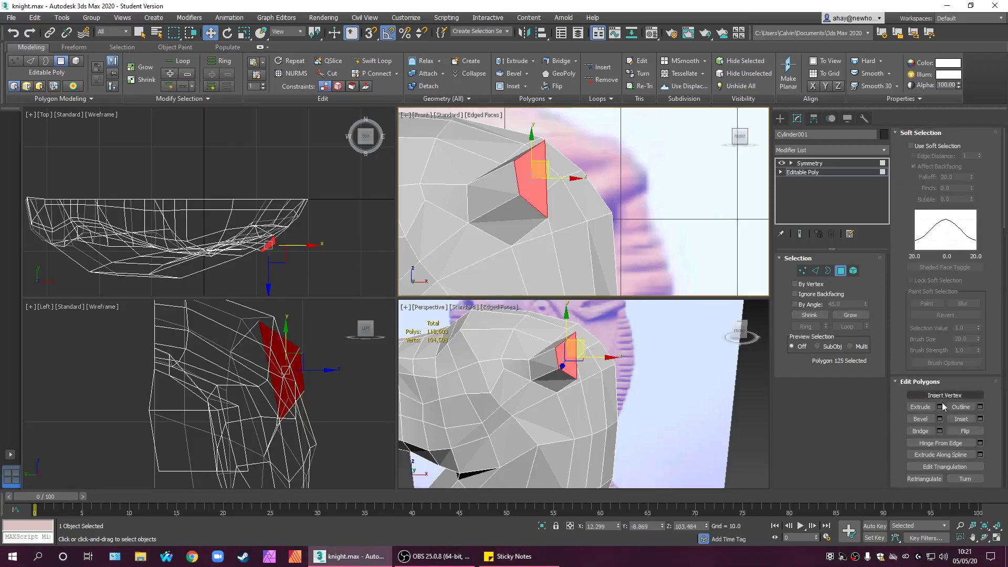
left_click(934, 409)
left_click_drag(571, 361, 582, 327)
left_click(663, 221)
- Move the ear's end polygon inward in the Top view so the ear runs back along the head
key("w")
middle_click_drag(641, 205, 591, 284)
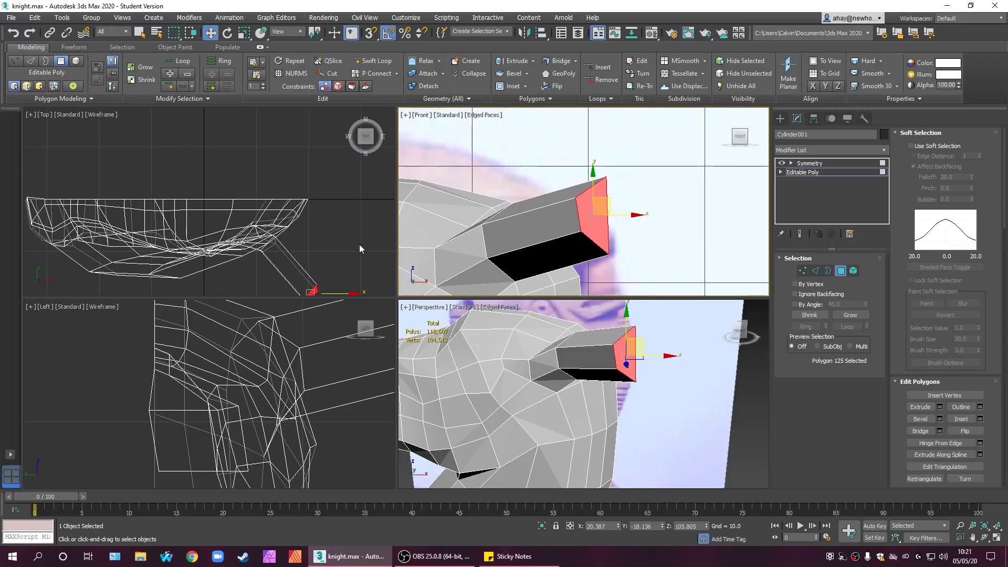
middle_click_drag(360, 248, 350, 229)
left_click_drag(297, 240, 299, 187)
- Scale the ear's end polygon down to a narrow tip and move it down over the reference in the Front view
key("r")
left_click(602, 189)
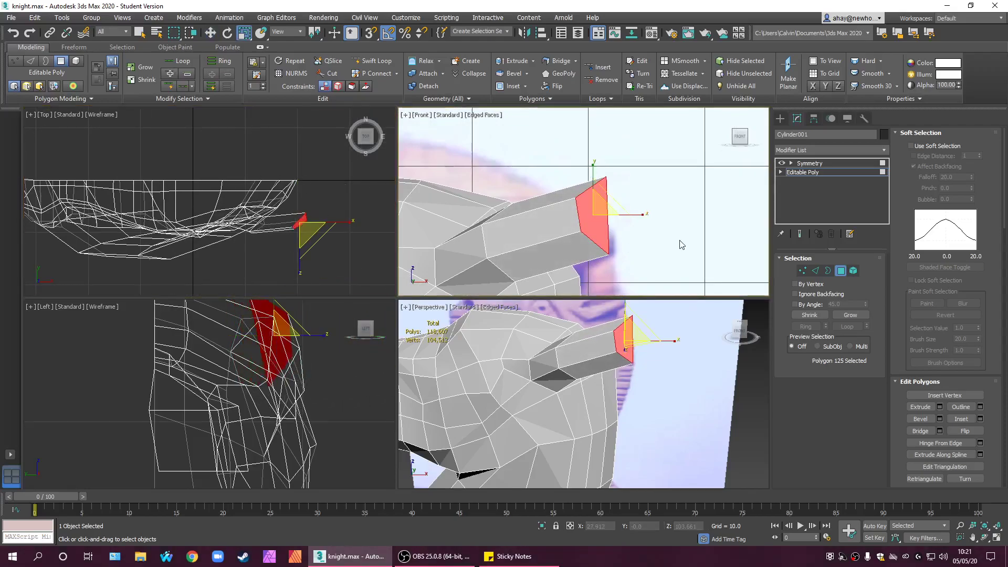
left_click_drag(602, 190, 590, 261)
key("w")
left_click_drag(609, 203, 622, 226)
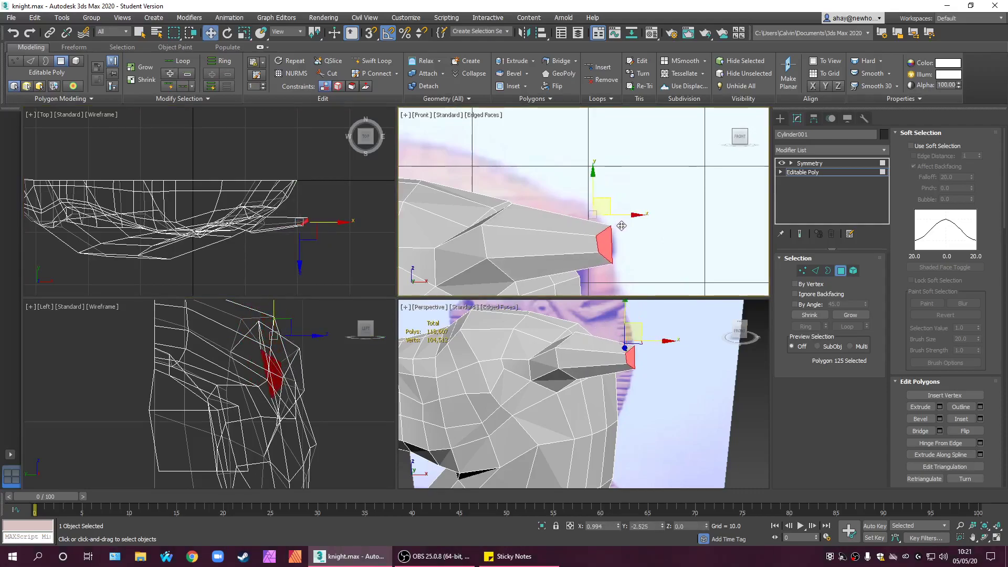
left_click(648, 229)
- Select the two polygons running along the outer side of the ear and frame them in the perspective view
mouse_move(672, 399)
middle_mouse_down("alt")
mouse_move(608, 411)
mouse_move(598, 402)
mouse_move(654, 371)
mouse_move(611, 409)
mouse_move(666, 401)
mouse_move(627, 365)
mouse_move(593, 373)
mouse_move(587, 436)
mouse_move(495, 443)
mouse_move(524, 421)
mouse_move(657, 400)
middle_mouse_up("alt")
left_click(594, 374)
left_click(609, 370, "ctrl")
key("z")
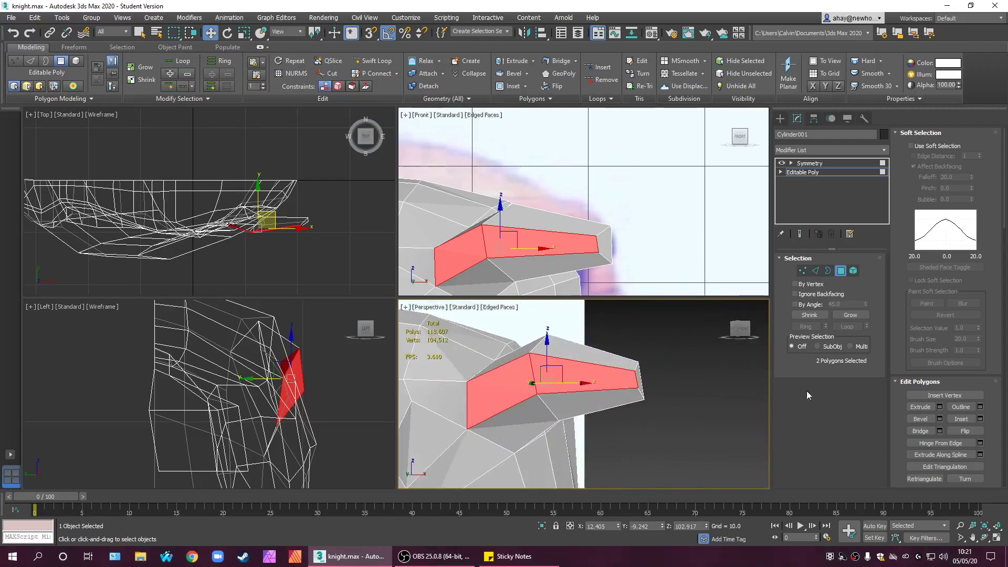
- Try to inset the two selected ear polygons freehand
left_click(962, 418)
left_click_drag(601, 381, 631, 472)
key("ctrl+z")
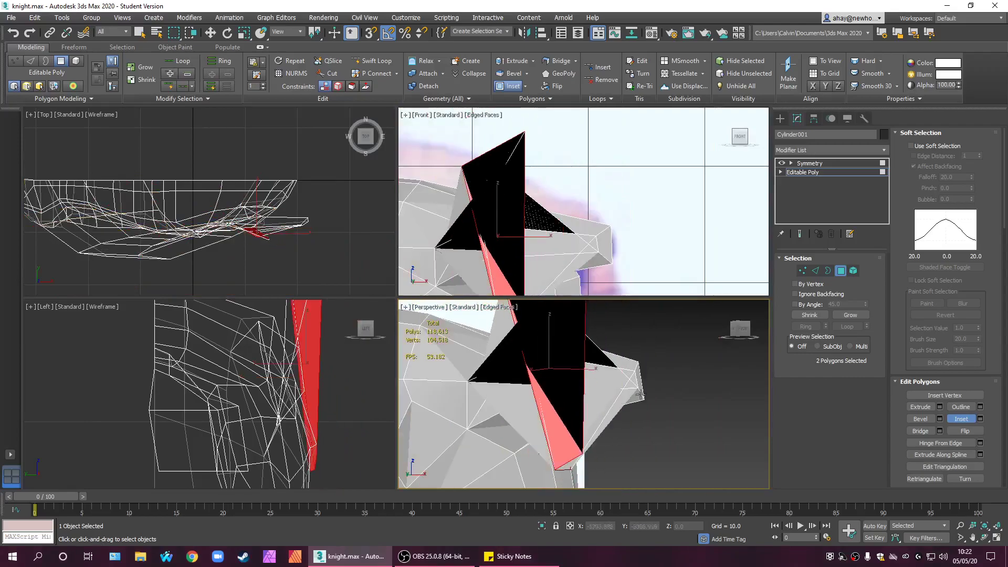
- Inset the two selected ear polygons as a group by 0.402
left_click(980, 419)
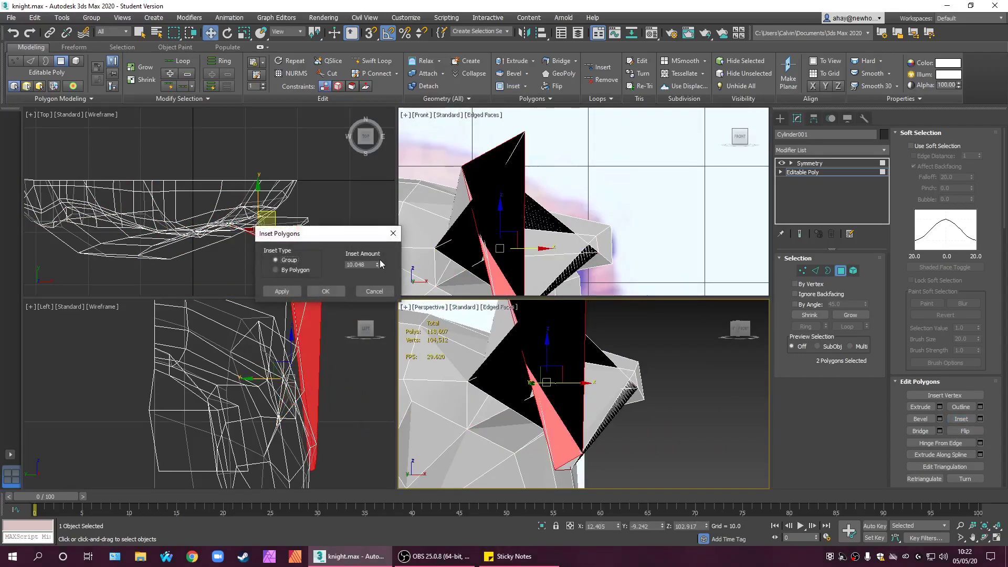
left_click_drag(375, 269, 401, 317)
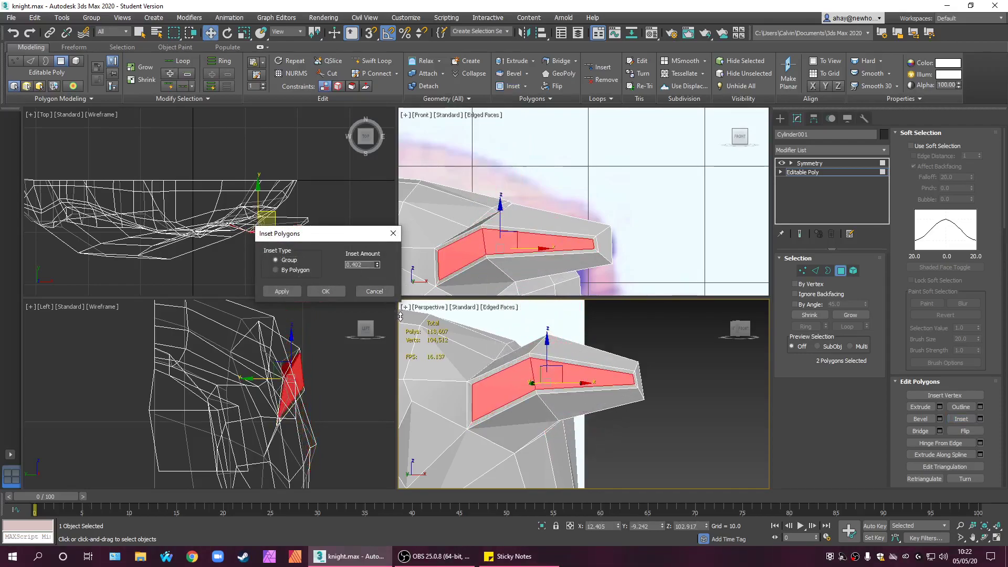
key("Return")
- Push the inset polygons inward to hollow out the ear
middle_click_drag(525, 399, 582, 378, "alt")
left_click_drag(582, 378, 585, 378)
middle_click_drag(585, 378, 714, 391, "alt")
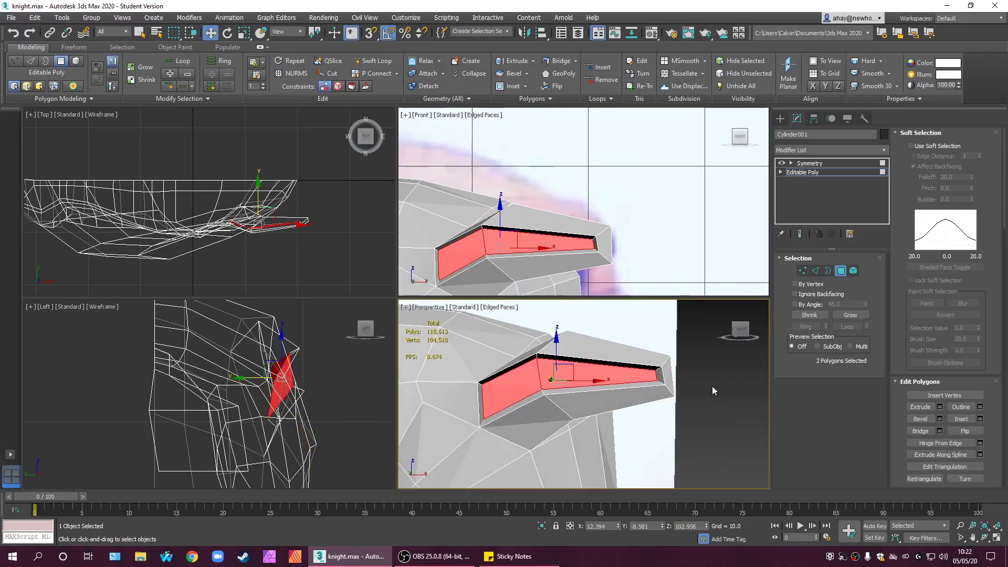
- Scale down the recessed ear polygons so the hollow tapers, checking it from several angles
key("r")
left_click_drag(558, 369, 534, 396)
key("w")
middle_click_drag(577, 415, 532, 474, "alt")
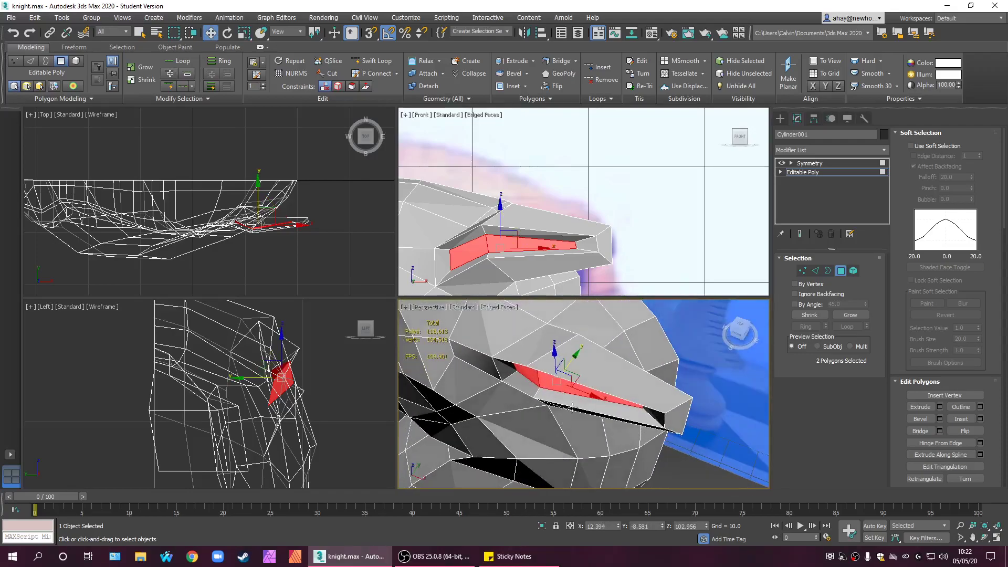
middle_click_drag(683, 357, 805, 220, "alt")
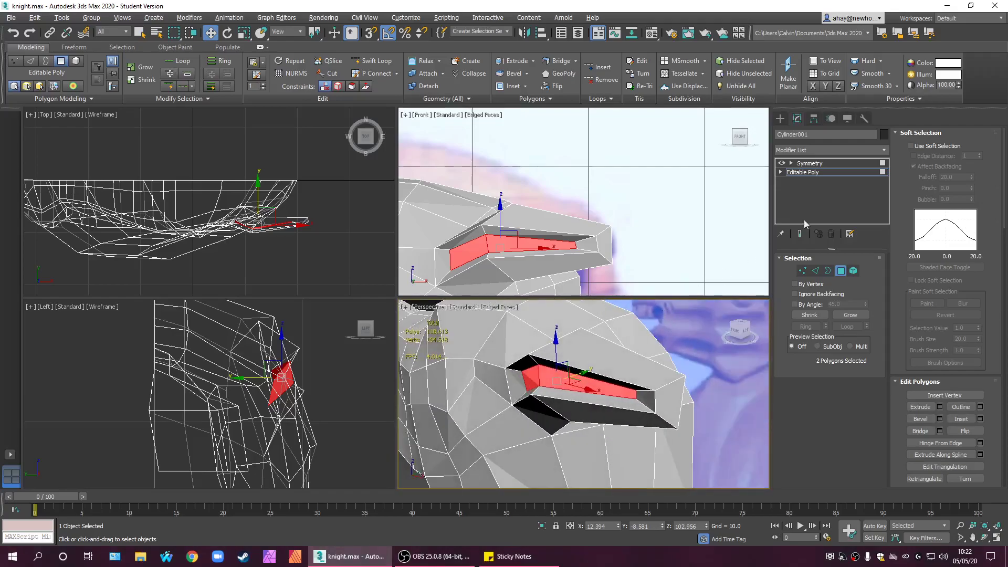
- Return to the Symmetry modifier and examine both mirrored ears on the whole head against the reference
left_click(858, 164)
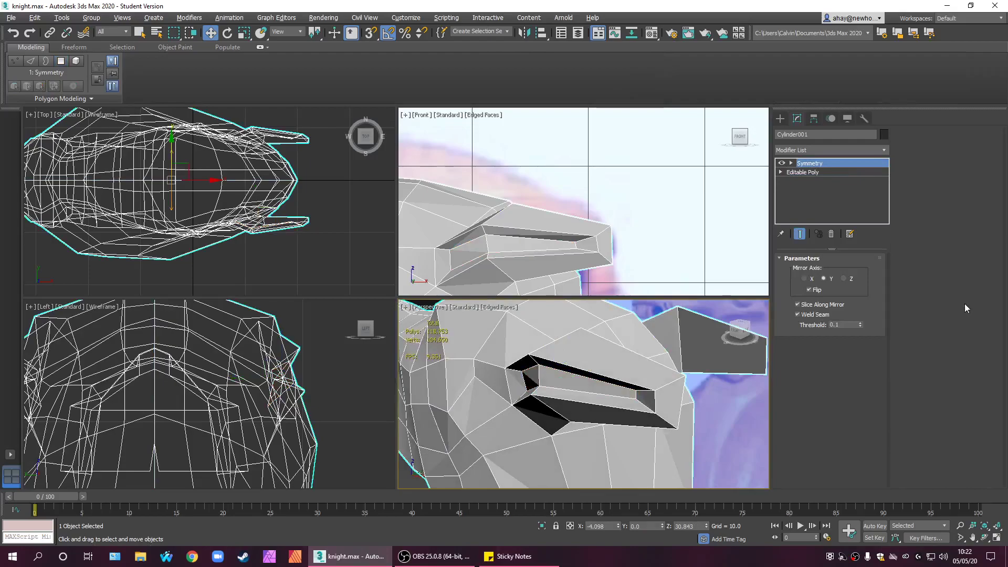
scroll(616, 363, "down", 5)
middle_click_drag(628, 410, 745, 372, "alt")
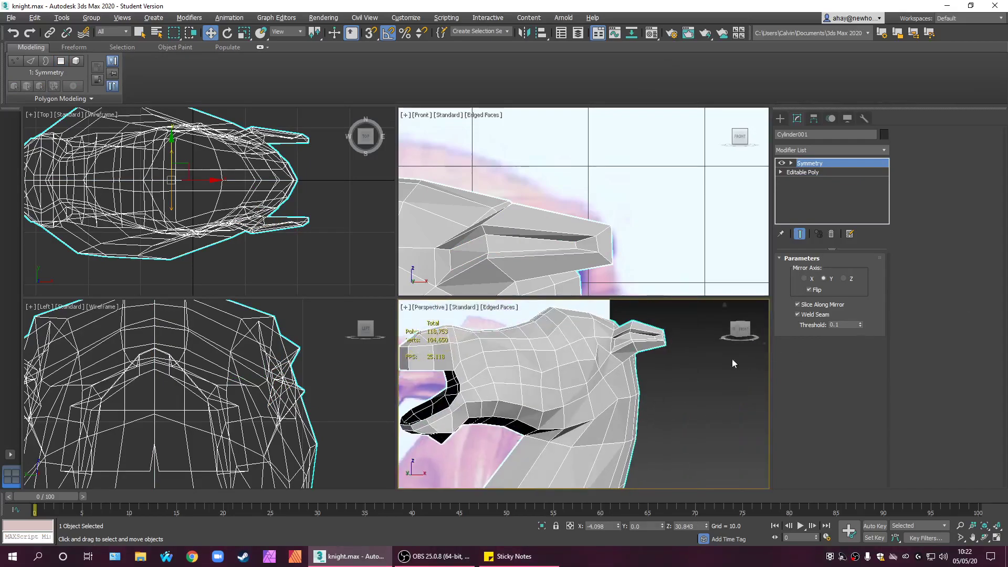
scroll(581, 420, "down", 5)
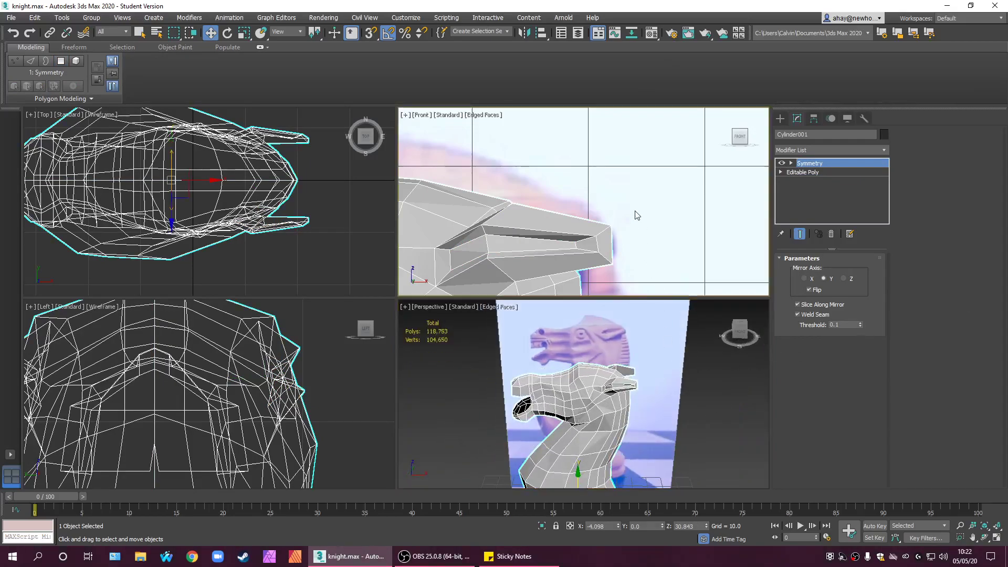
key("alt+w")
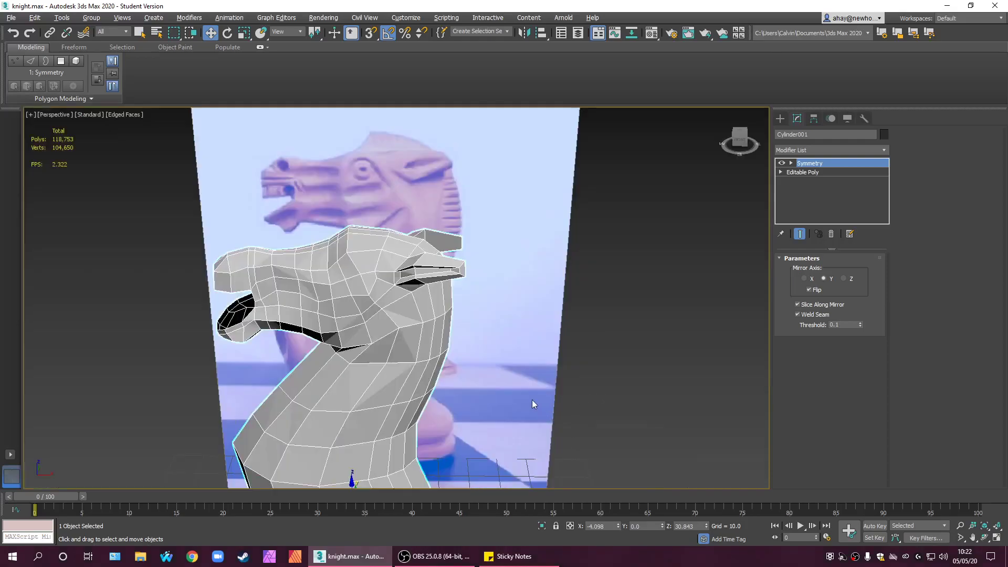
middle_click_drag(532, 401, 769, 348)
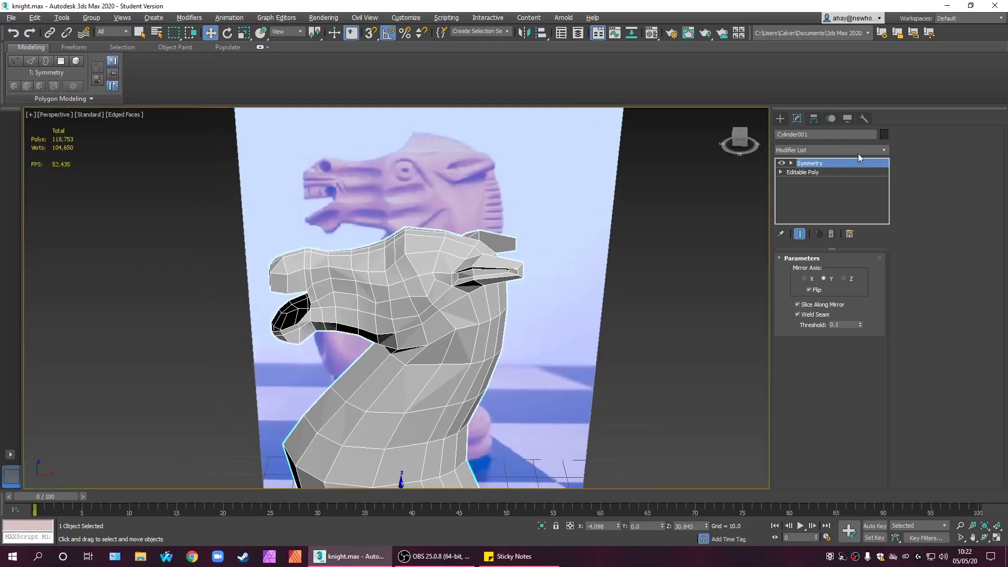
- Turn on NURMS subdivision for the Editable Poly base of the knight
left_click(840, 172)
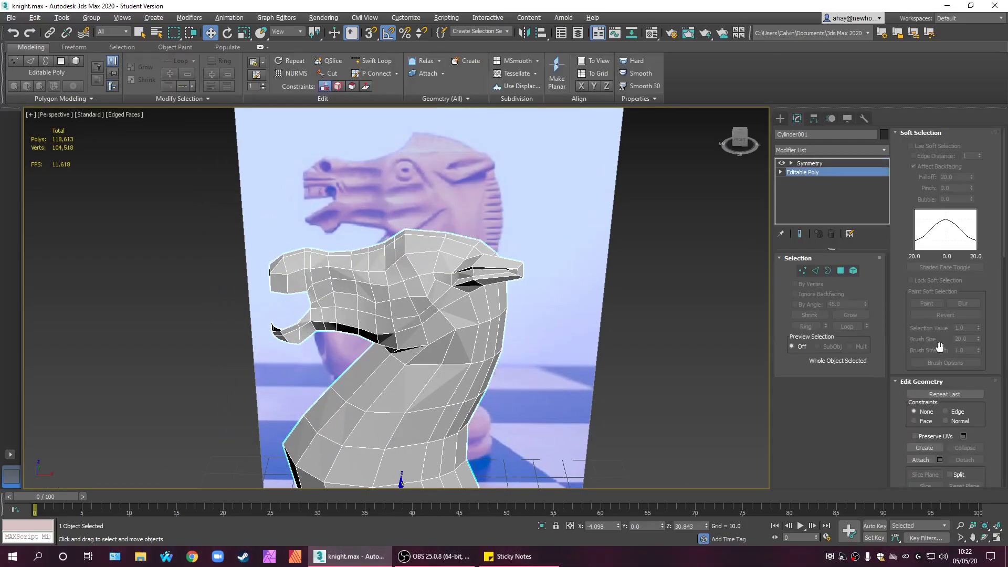
left_click_drag(1005, 235, 994, 355)
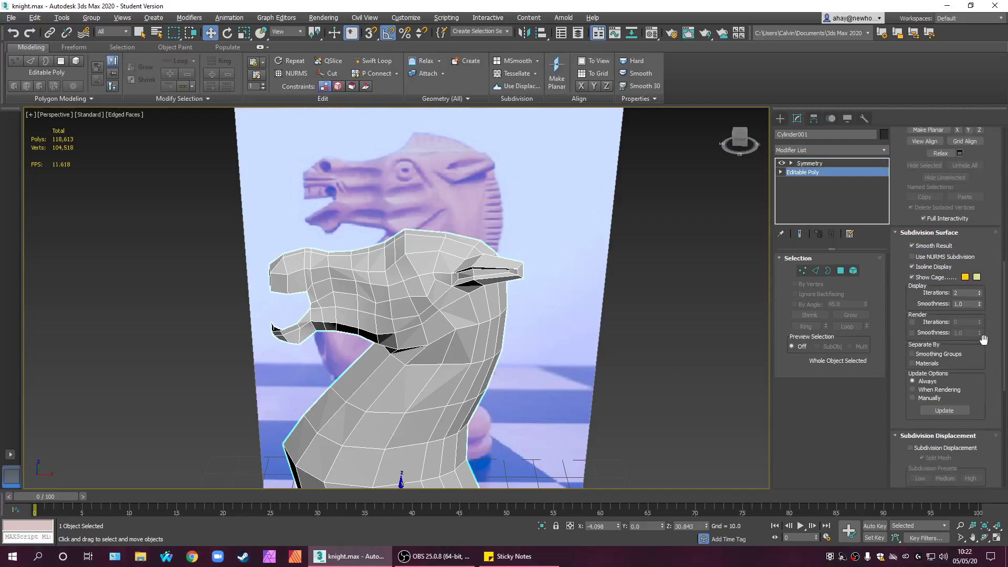
left_click(939, 259)
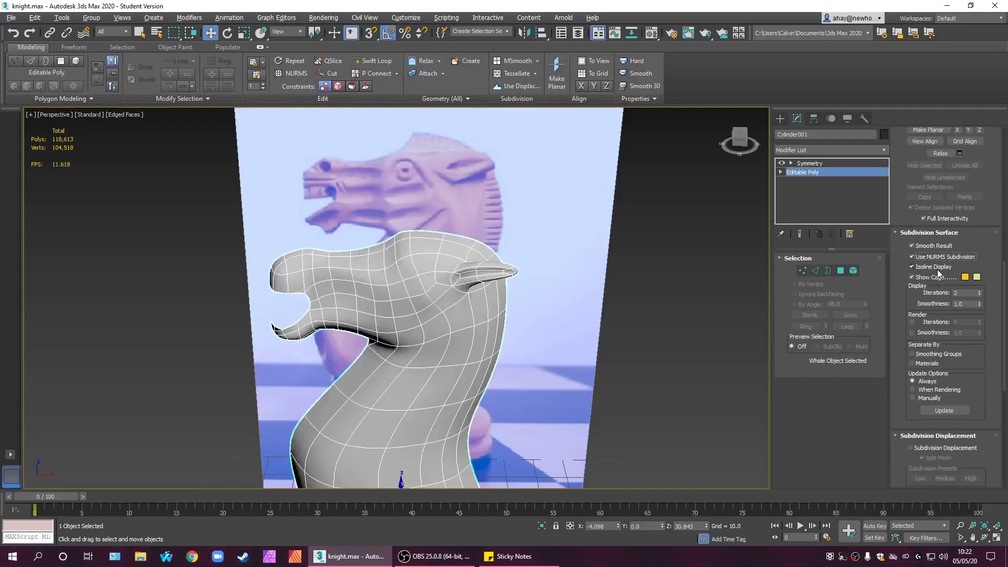
- Examine the smoothed, mirrored head and ears in the enlarged perspective view
left_click(782, 120)
key("alt+w")
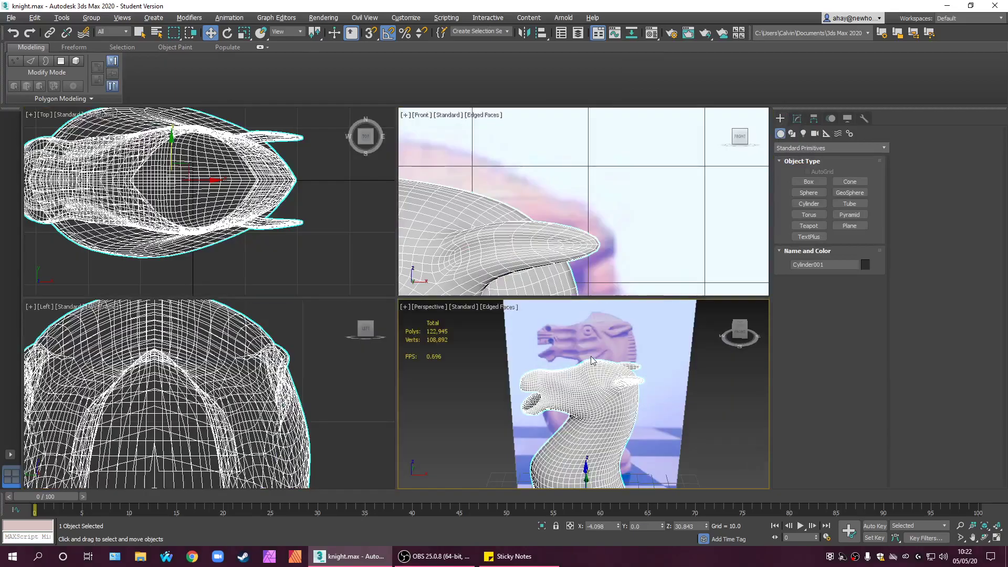
key("alt+w")
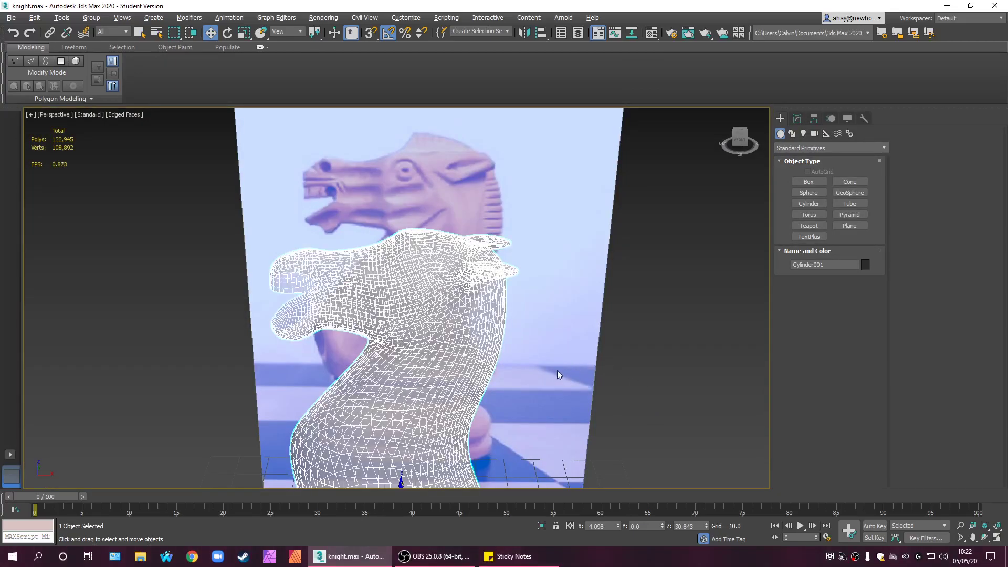
middle_click_drag(549, 371, 597, 355)
left_click(797, 119)
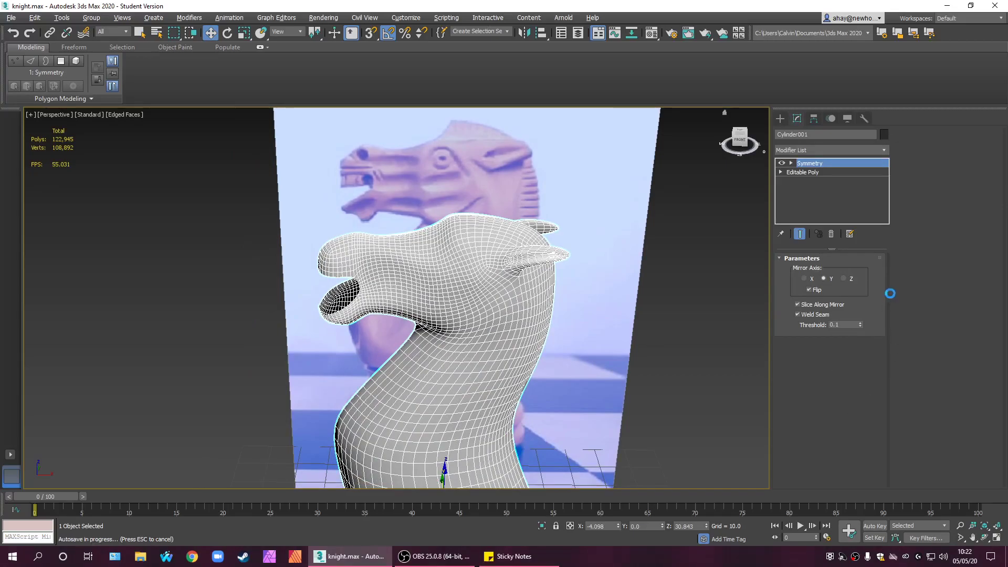
- Compare the Editable Poly head with NURMS subdivision off and on, leaving it on
left_click(842, 173)
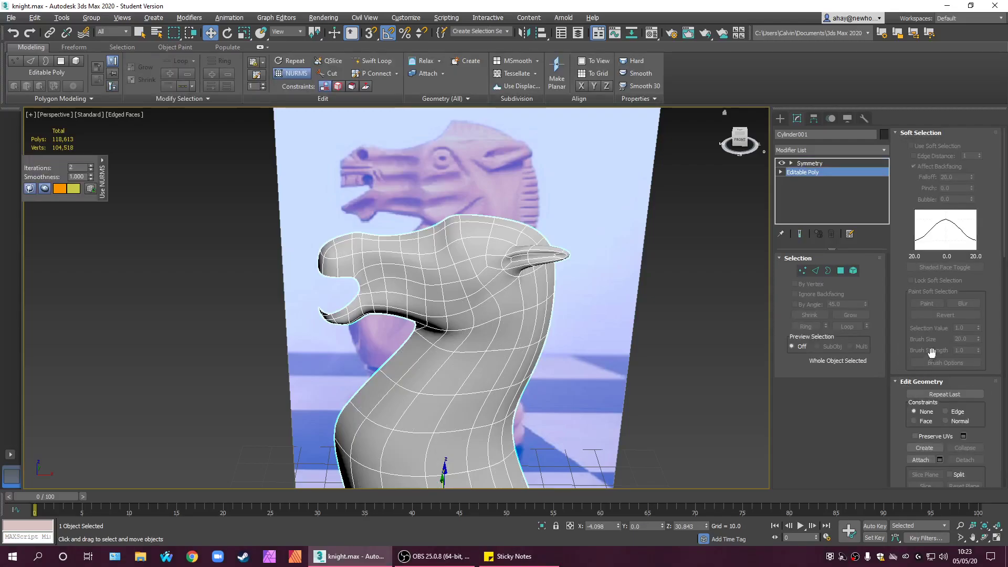
left_click_drag(1001, 243, 1001, 332)
left_click(953, 367)
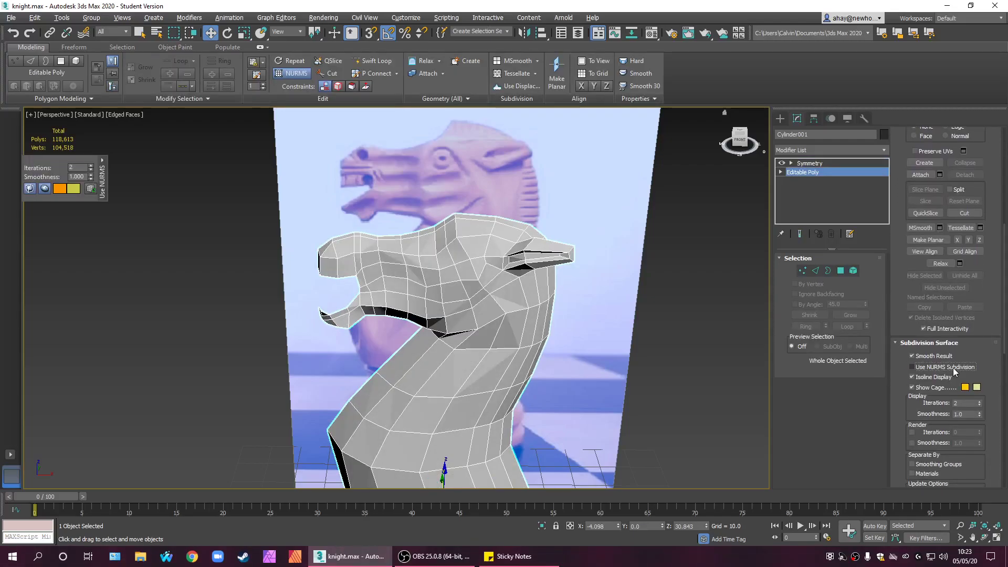
left_click(953, 368)
left_click(953, 368)
left_click(953, 368)
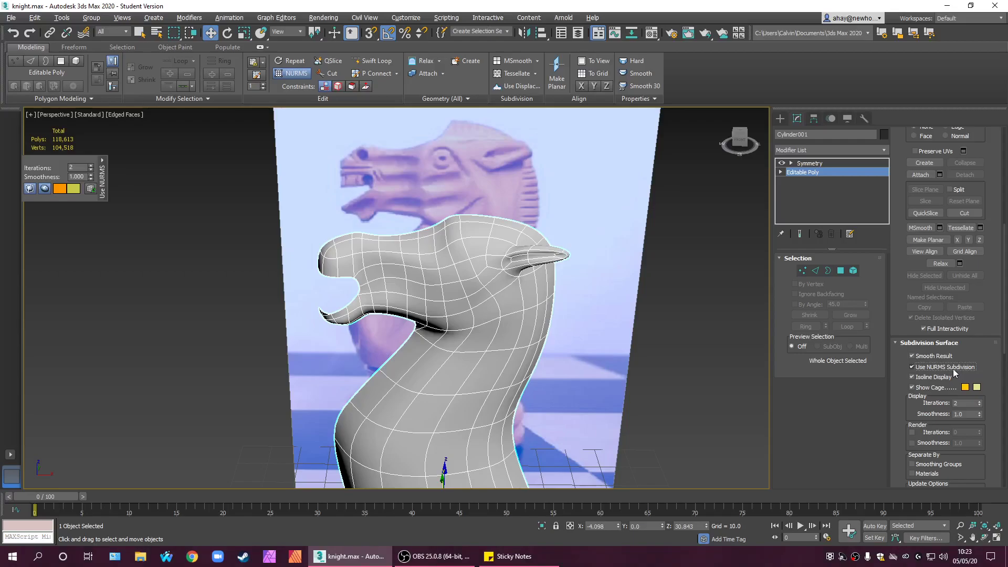
- Turn off NURMS subdivision on the Editable Poly and switch to edge editing around the ear opening
left_click(953, 368)
key("alt+w")
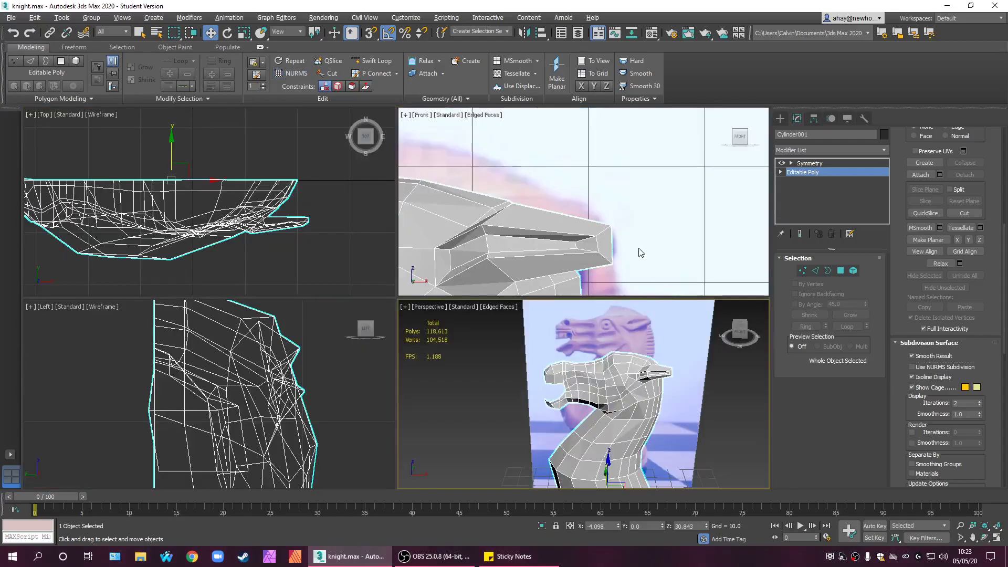
middle_click_drag(641, 252, 662, 199)
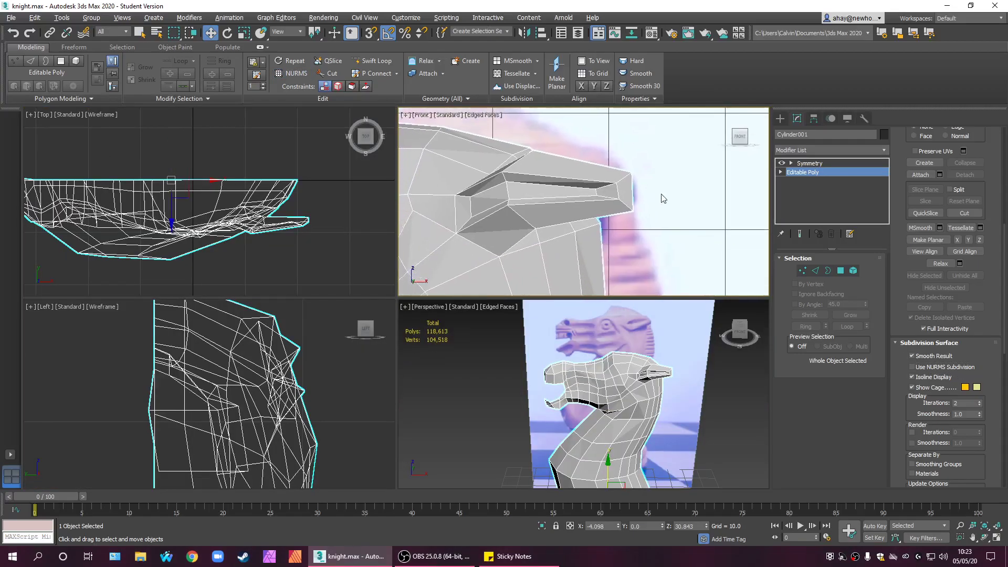
left_click(840, 271)
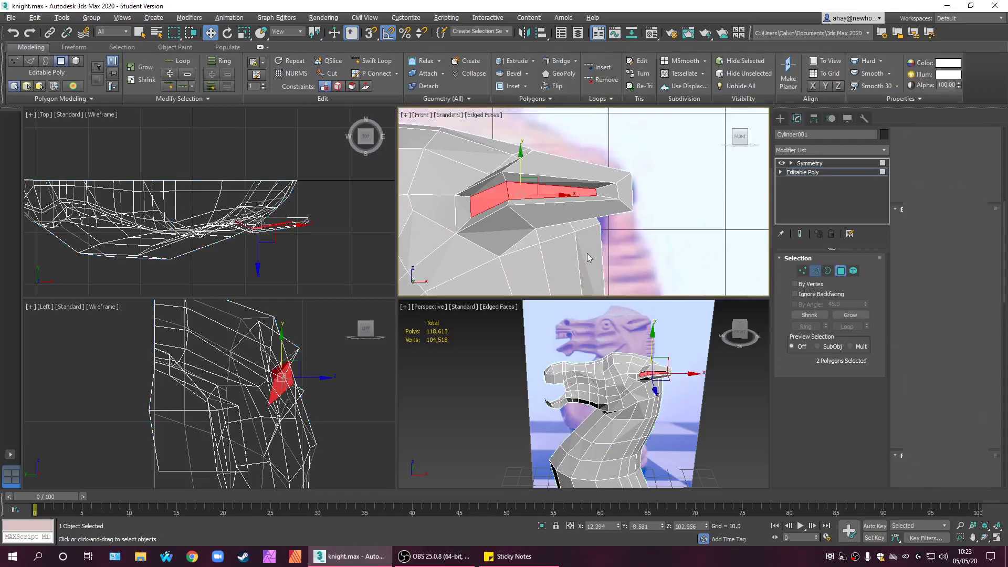
key("2")
middle_click_drag(591, 260, 555, 249, "alt")
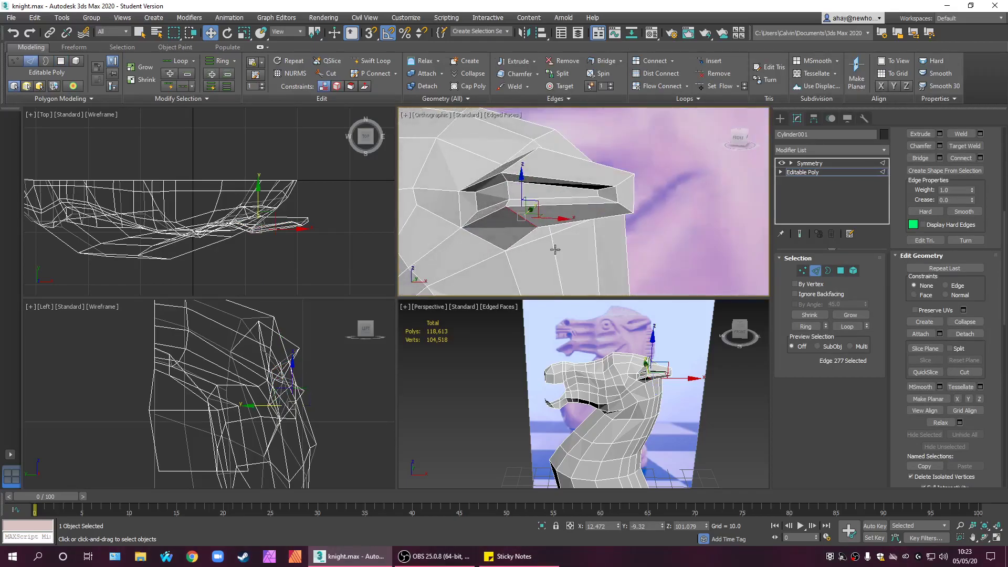
- Select the two edges on the ear's lower rim and move them downward to widen the opening
left_click(509, 205, "ctrl")
left_click(537, 230)
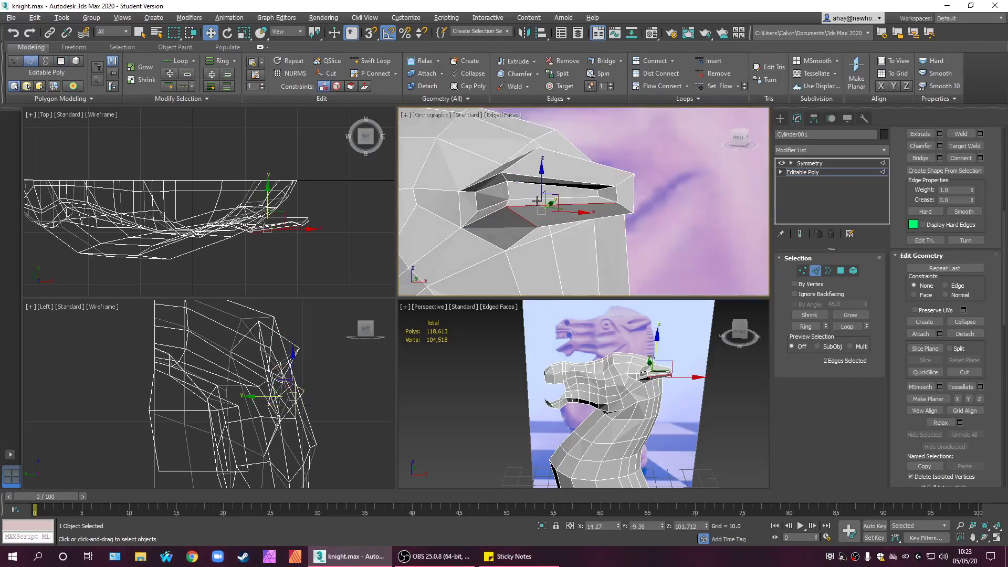
left_click(514, 206, "ctrl")
middle_click_drag(515, 206, 546, 218, "alt")
left_click_drag(546, 218, 555, 228)
middle_click_drag(555, 229, 601, 205, "alt")
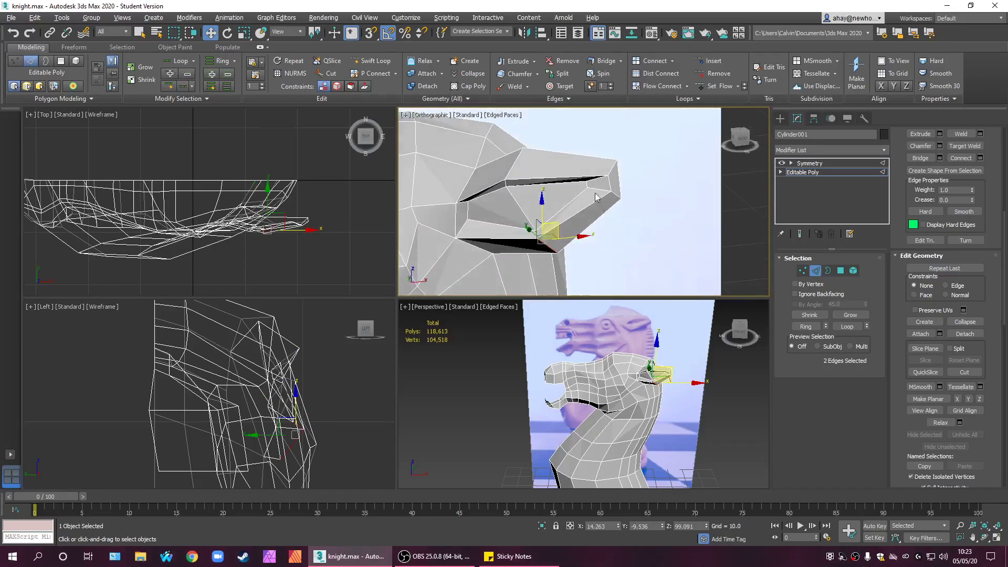
- Select the ring of edges around the ear near its base
left_click_drag(581, 258, 589, 256)
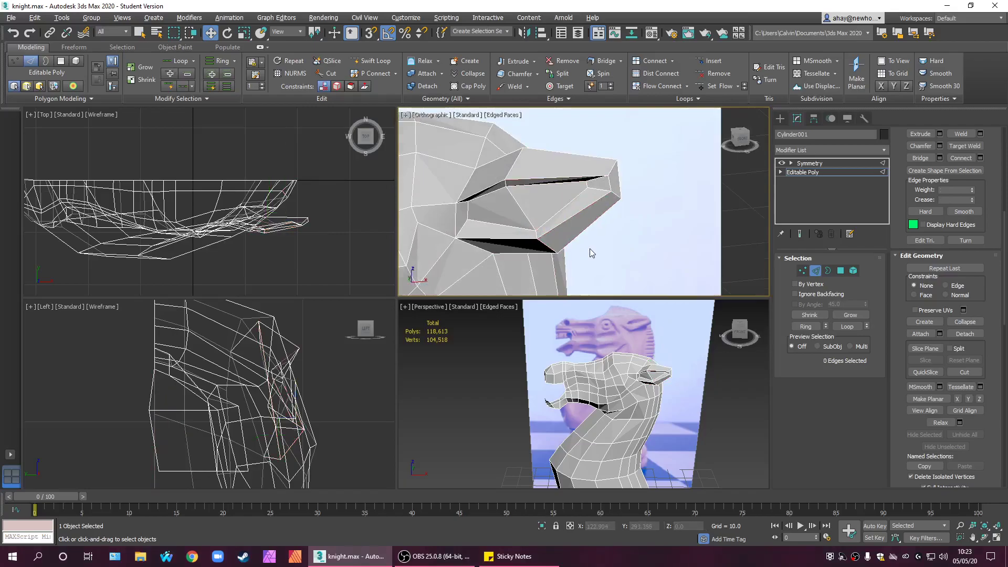
left_click_drag(565, 207, 573, 195)
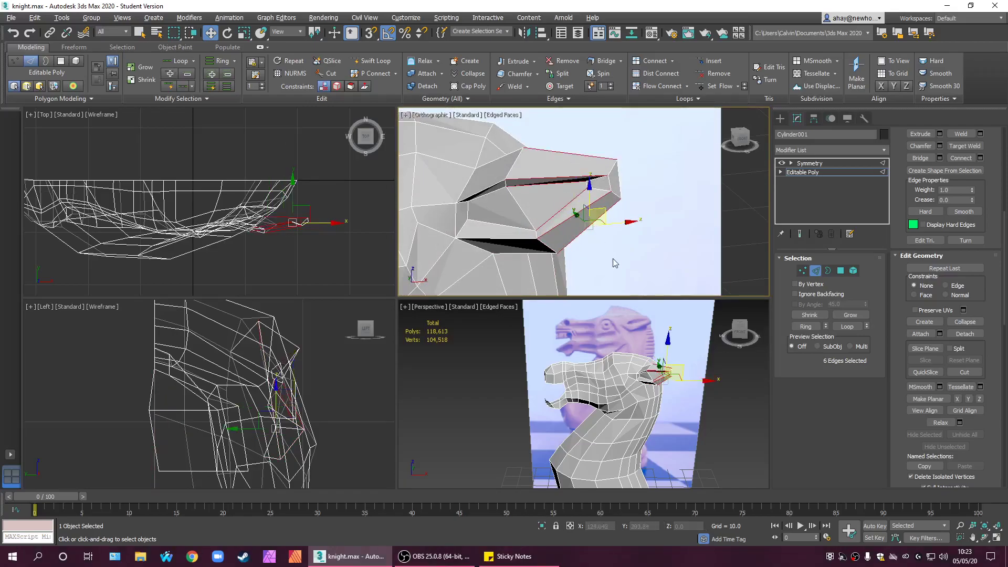
left_click(629, 234)
middle_click_drag(611, 249, 563, 174, "alt")
left_click(529, 175)
left_click(806, 326)
middle_click_drag(583, 247, 656, 241, "alt")
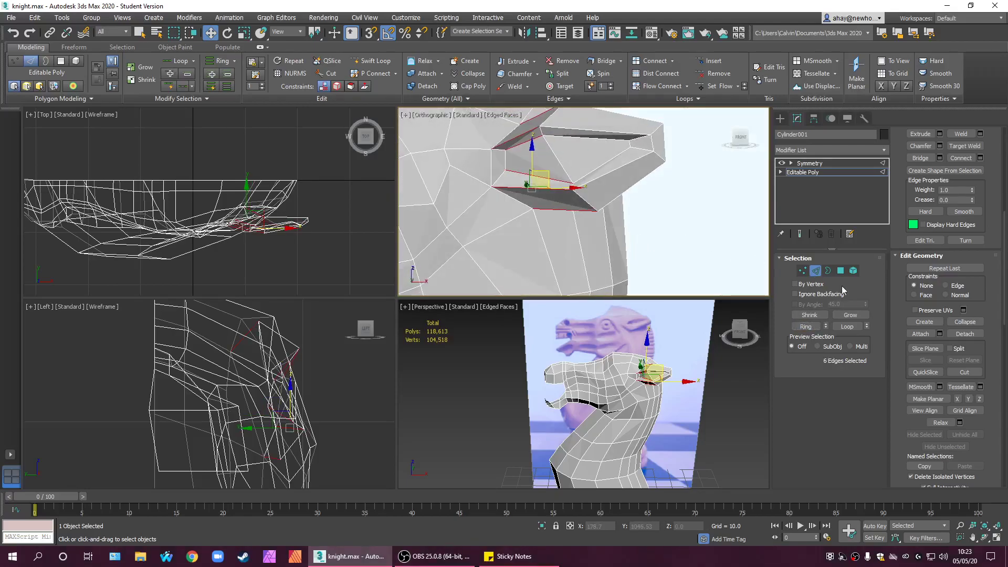
- Connect the selected ear edges with 2 segments and a pinch of 59
left_click(980, 158)
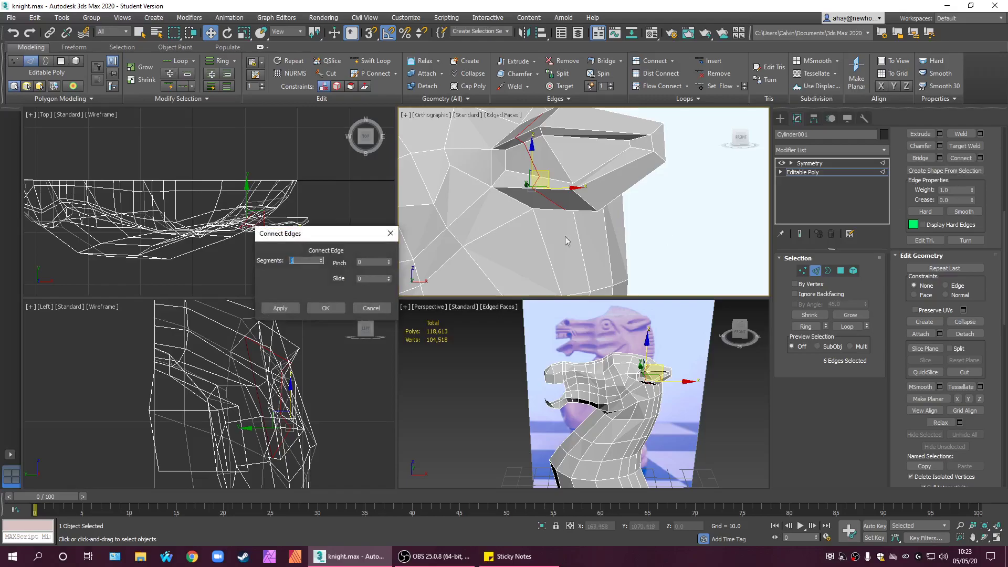
left_click(321, 259)
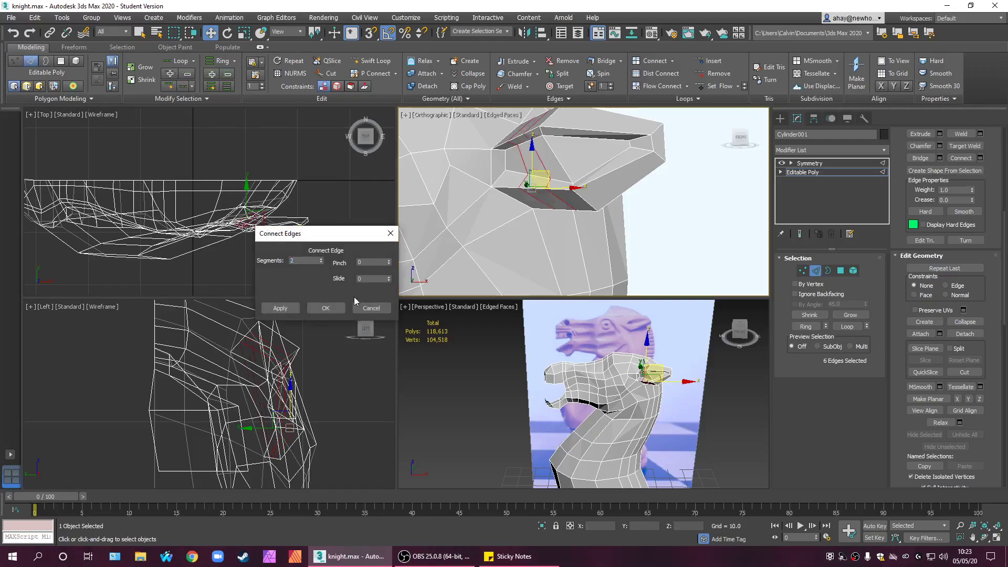
left_click_drag(390, 279, 385, 234)
right_click(389, 279)
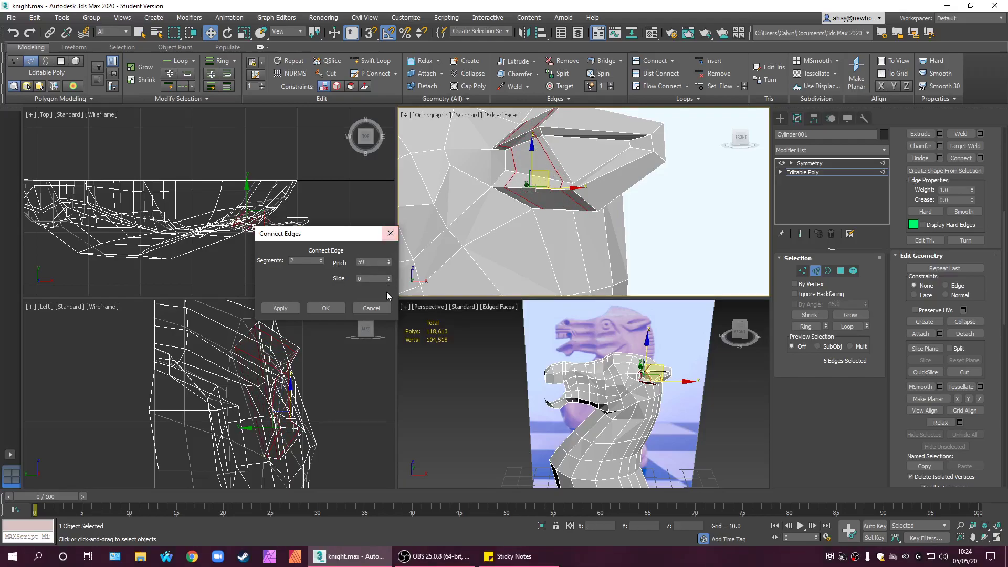
left_click(331, 309)
middle_click_drag(654, 266, 660, 251, "alt")
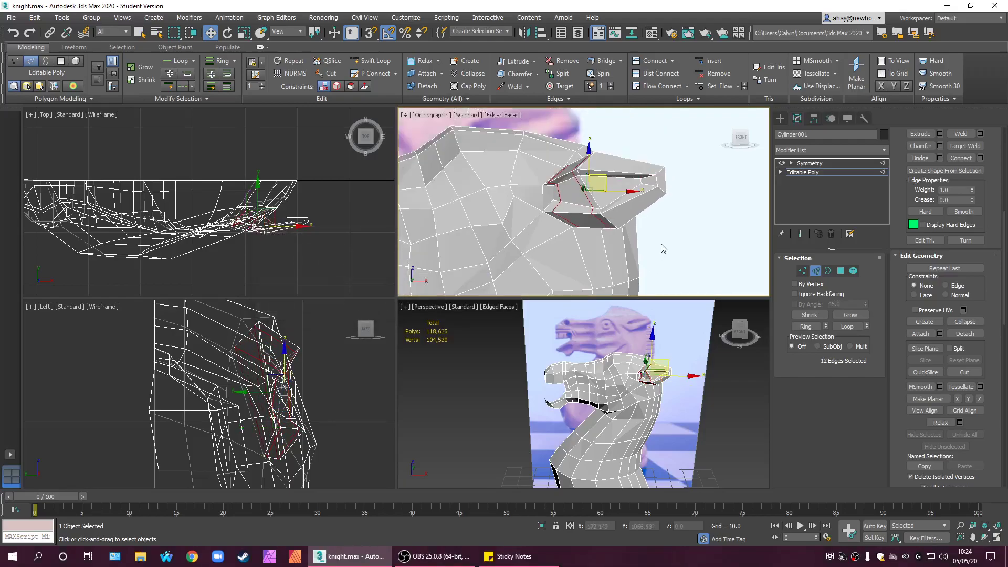
- Preview the ear with Symmetry and with NURMS subdivision, leaving the subdivision off
left_click(840, 163)
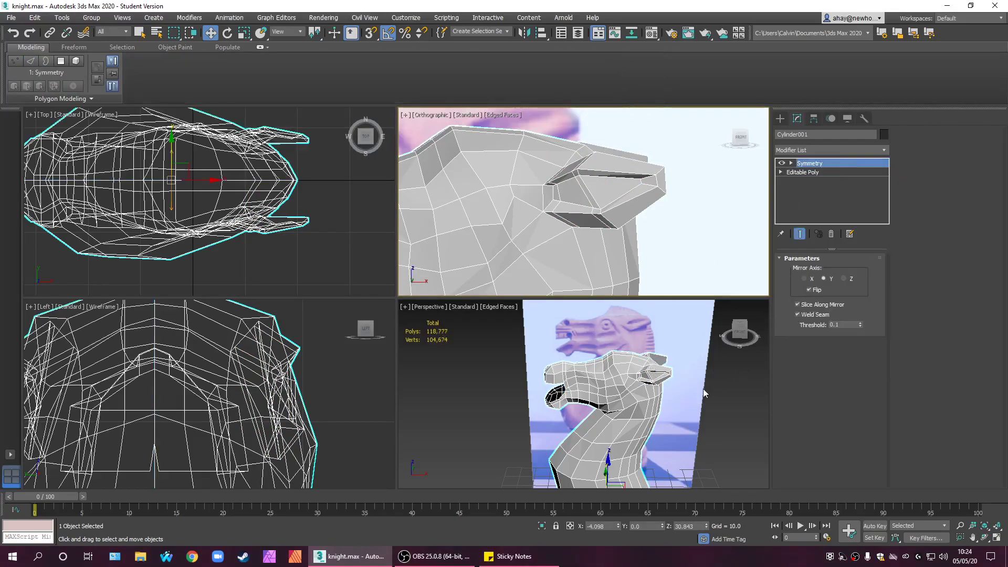
left_click(839, 173)
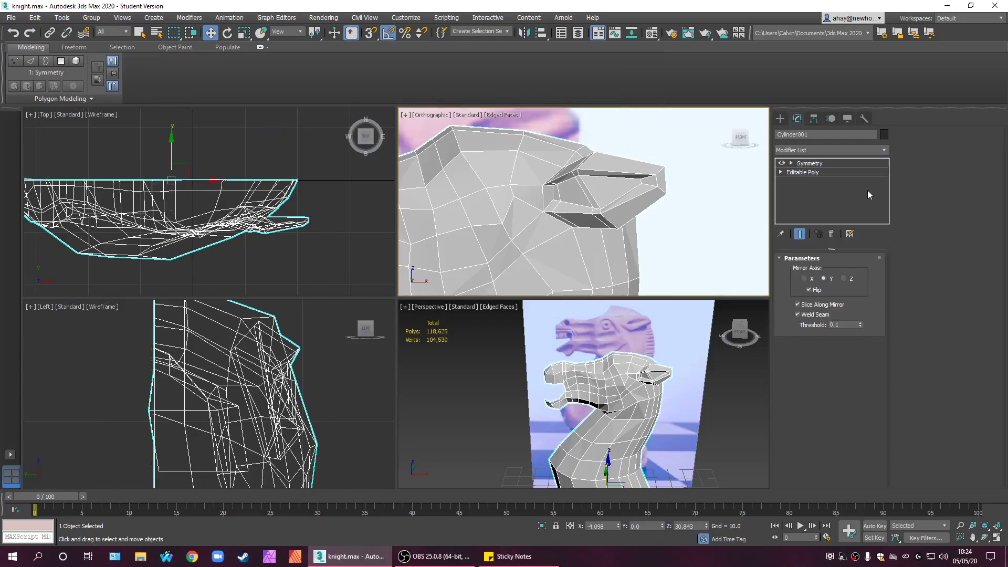
scroll(986, 314, "down", 8)
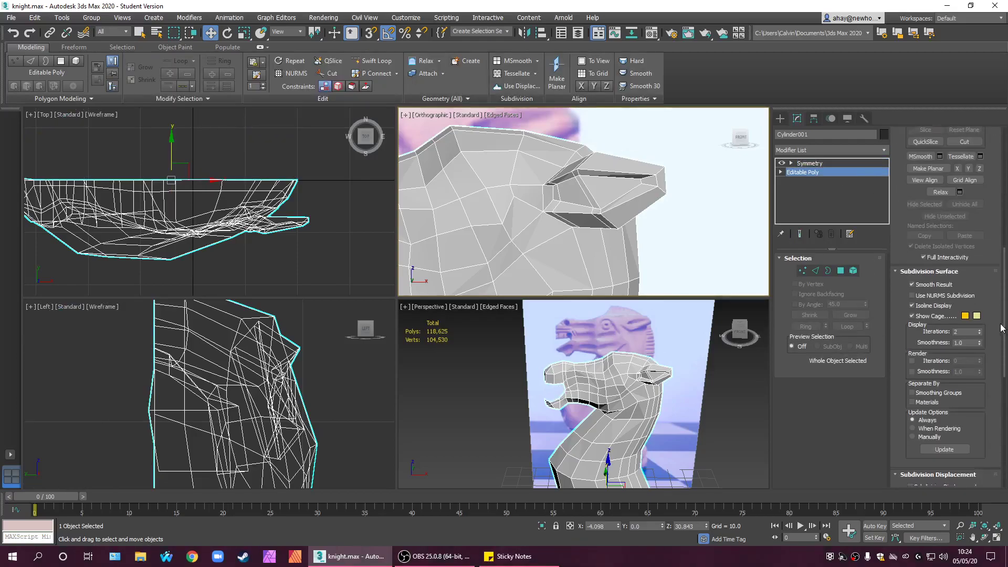
left_click(912, 218)
middle_click_drag(698, 420, 625, 409, "alt")
scroll(583, 402, "up", 5)
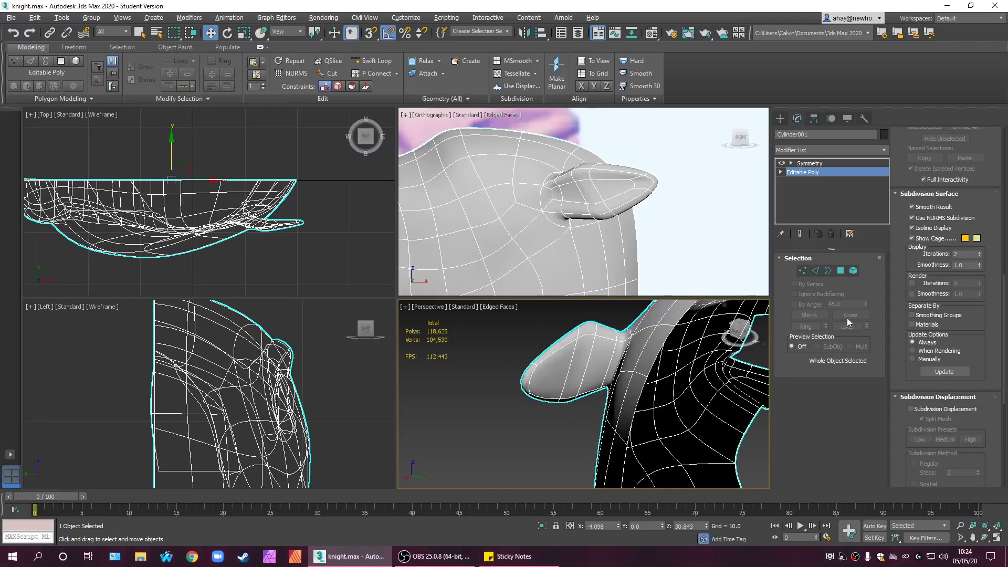
left_click(942, 221)
middle_click_drag(633, 408, 620, 345, "alt")
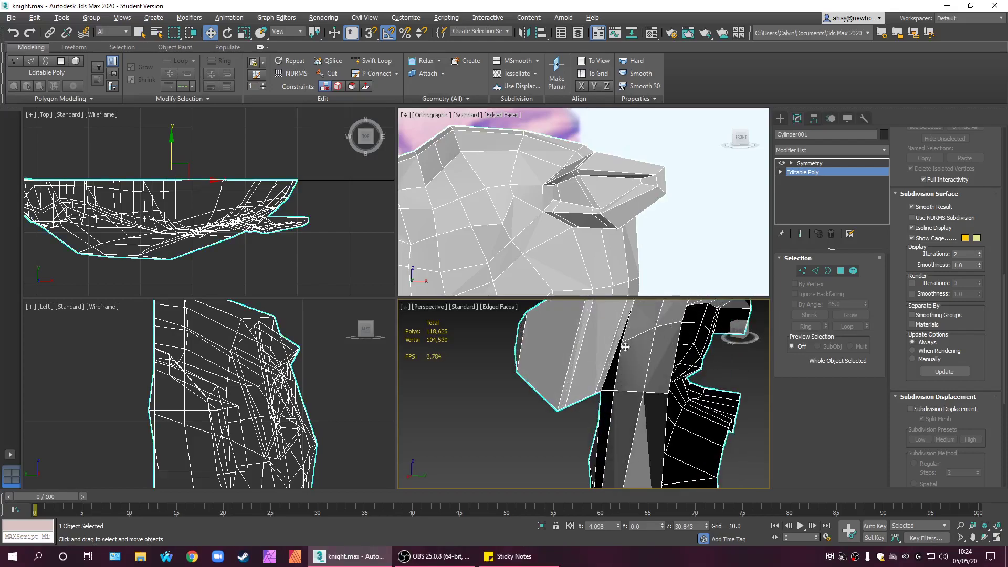
- Try selecting single edges behind the ear where it joins the head, and clear the selection
left_click(815, 270)
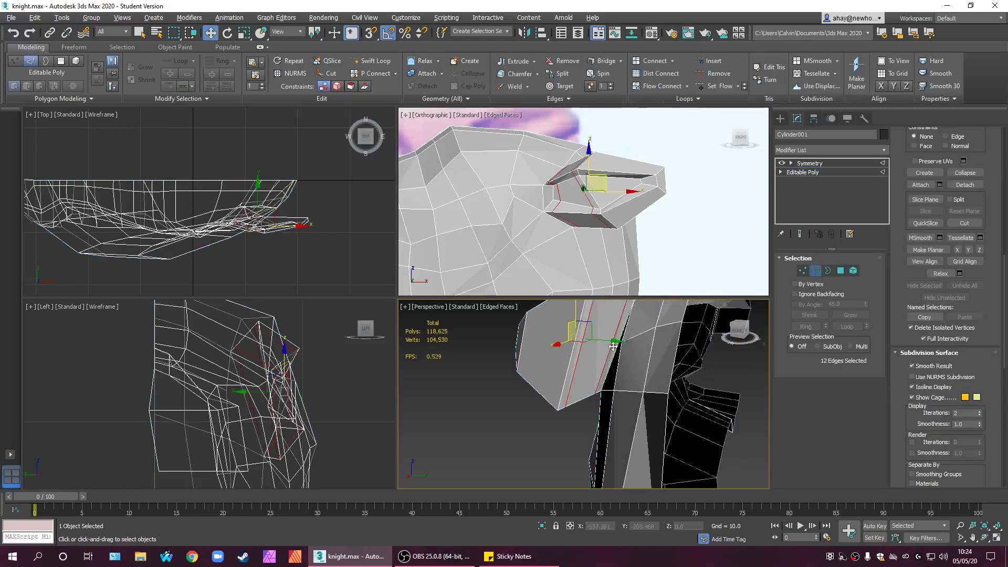
mouse_move(620, 399)
middle_mouse_down("alt")
mouse_move(665, 377)
mouse_move(610, 410)
middle_mouse_up("alt")
left_click(602, 409)
left_click(617, 357)
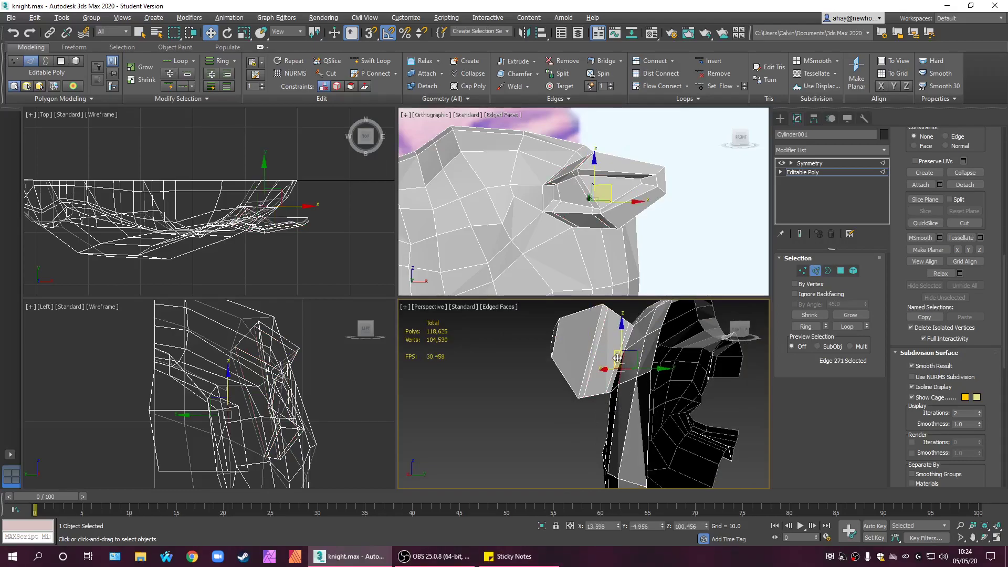
left_click(573, 437)
middle_click_drag(573, 437, 743, 405, "alt")
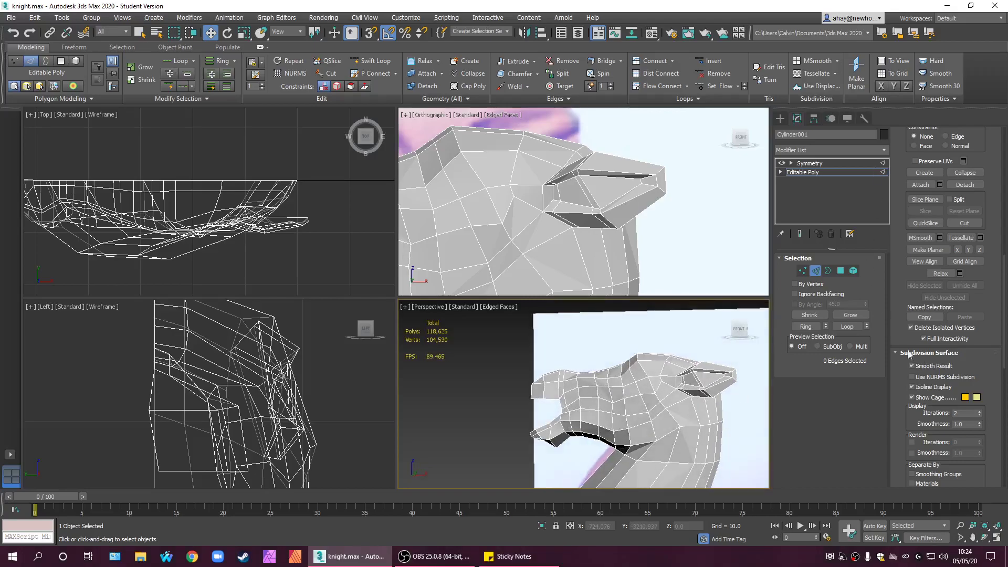
- Toggle NURMS subdivision on and off, and examine the ear closely in the enlarged perspective view
left_click(913, 377)
left_click(943, 378)
middle_click_drag(712, 440, 708, 437, "alt")
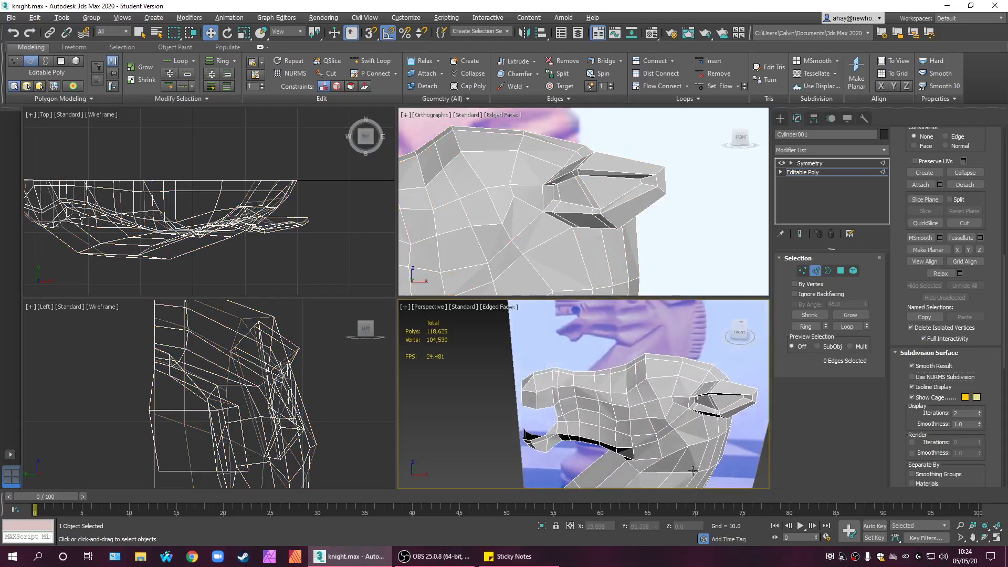
scroll(708, 436, "up", 3)
scroll(677, 401, "up", 3)
key("alt+w")
middle_click_drag(673, 402, 631, 357)
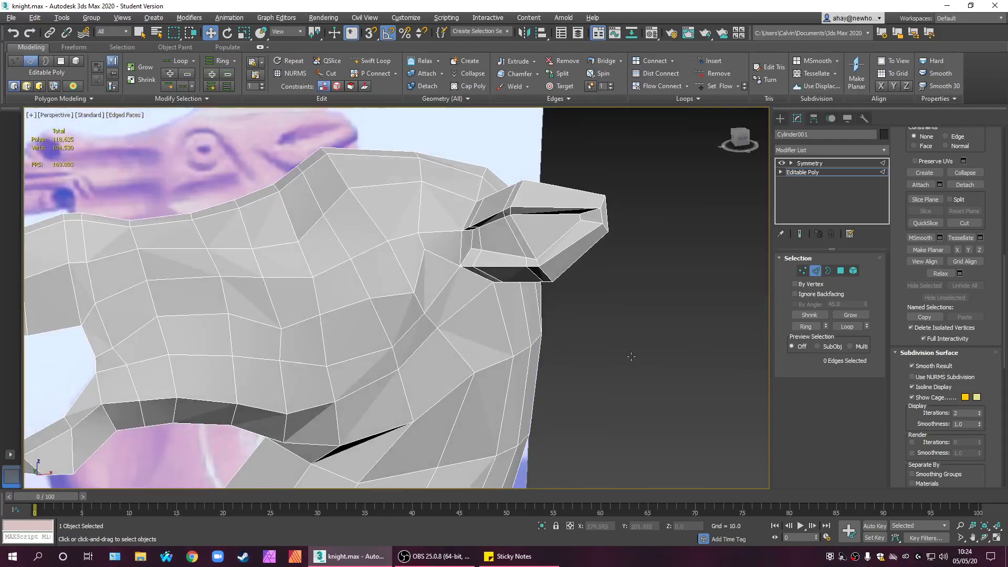
- Undo the edge selections and the two connected edge loops on the ear
key("ctrl+z")
key("ctrl+z")
key("ctrl+z")
key("ctrl+z")
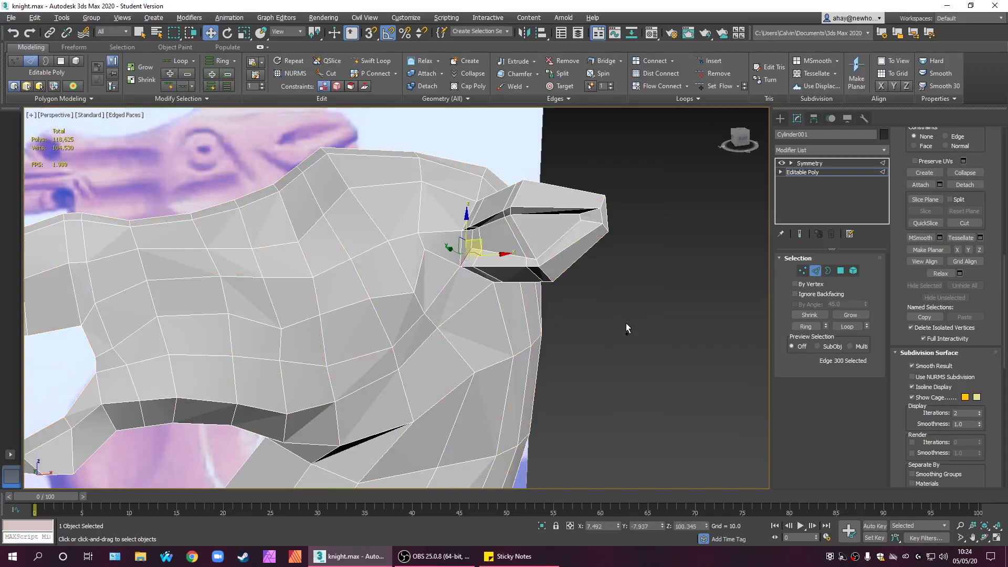
key("ctrl+z")
key("ctrl+z")
key("ctrl+z")
key("ctrl+z")
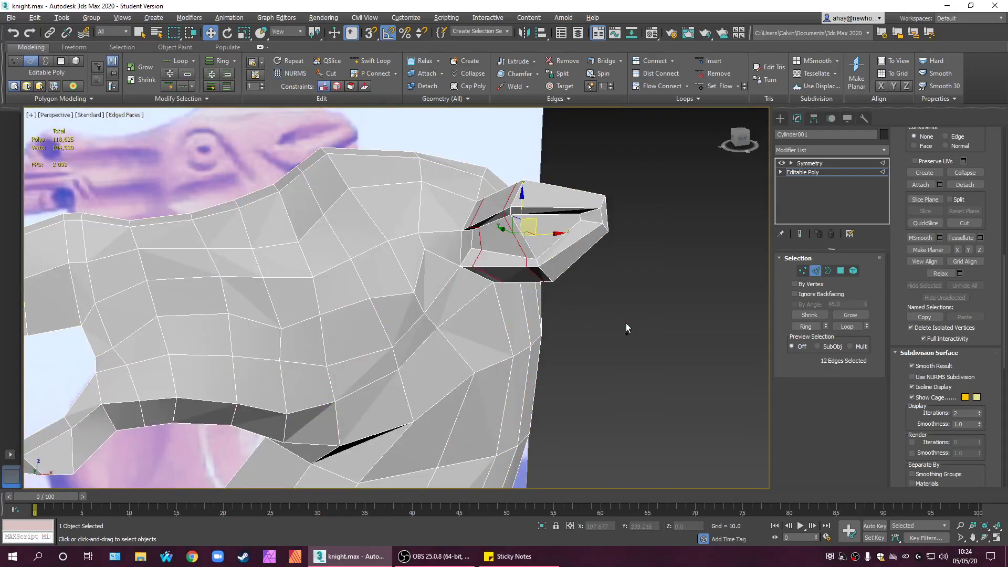
key("ctrl+z")
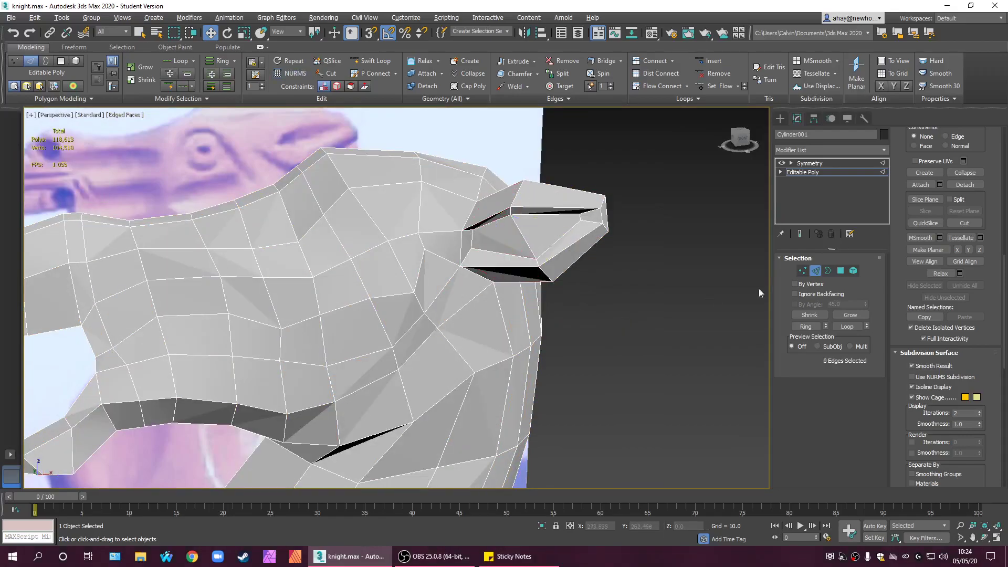
- Select the two polygons inside the ear opening and try scaling them
left_click(840, 270)
left_click(541, 240)
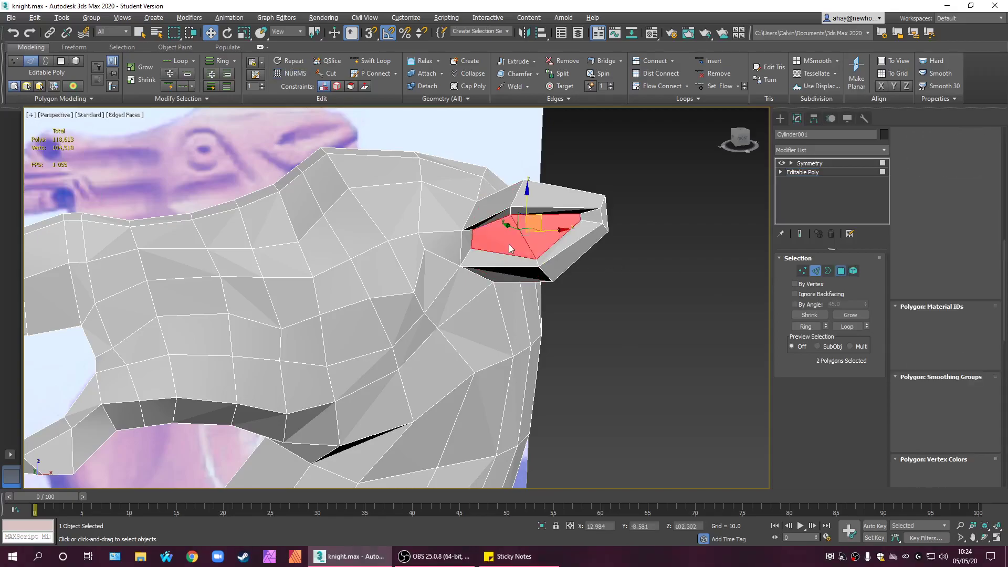
left_click(512, 245, "ctrl")
middle_click_drag(512, 247, 505, 322, "alt")
key("r")
left_click_drag(487, 246, 500, 234)
middle_click_drag(499, 235, 675, 296, "alt")
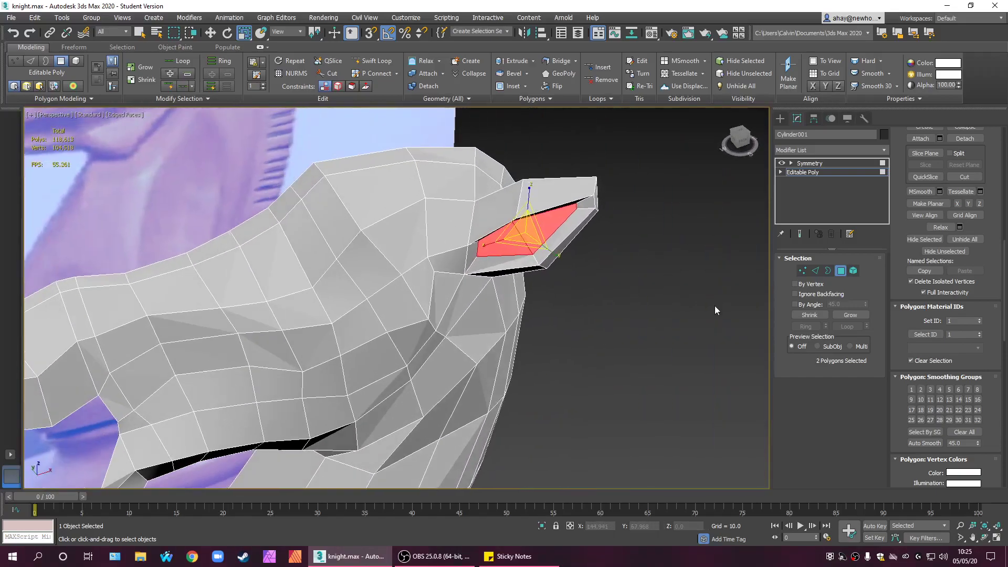
- Try a slight rotation of the inner ear polygons and shift them along the Y axis to about -8.33
scroll(677, 336, "down", 5)
middle_click_drag(589, 357, 486, 416, "alt")
key("e")
left_click_drag(498, 371, 495, 371)
middle_click_drag(494, 371, 558, 368, "alt")
key("w")
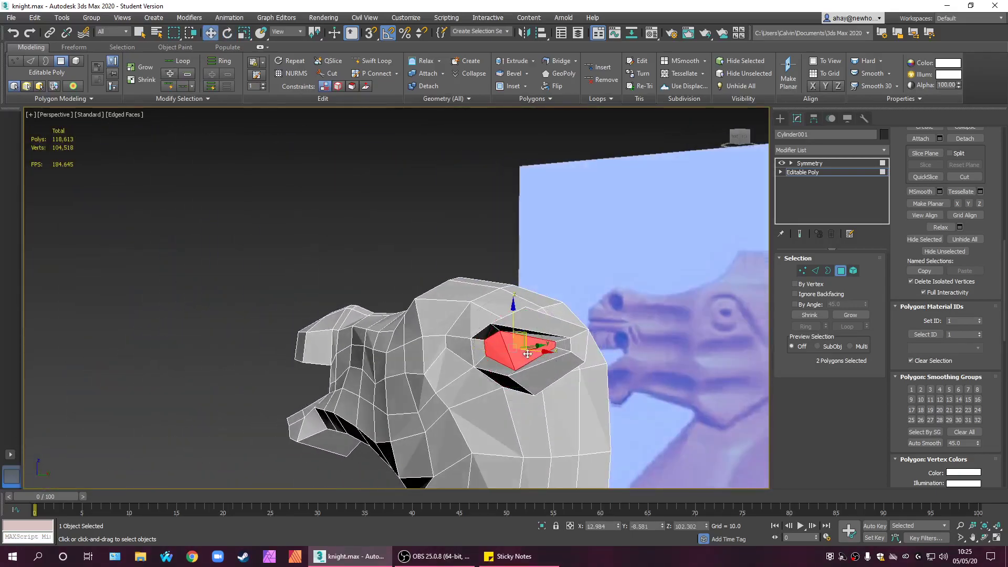
middle_click_drag(537, 342, 597, 378, "alt")
middle_click_drag(616, 379, 624, 379, "alt")
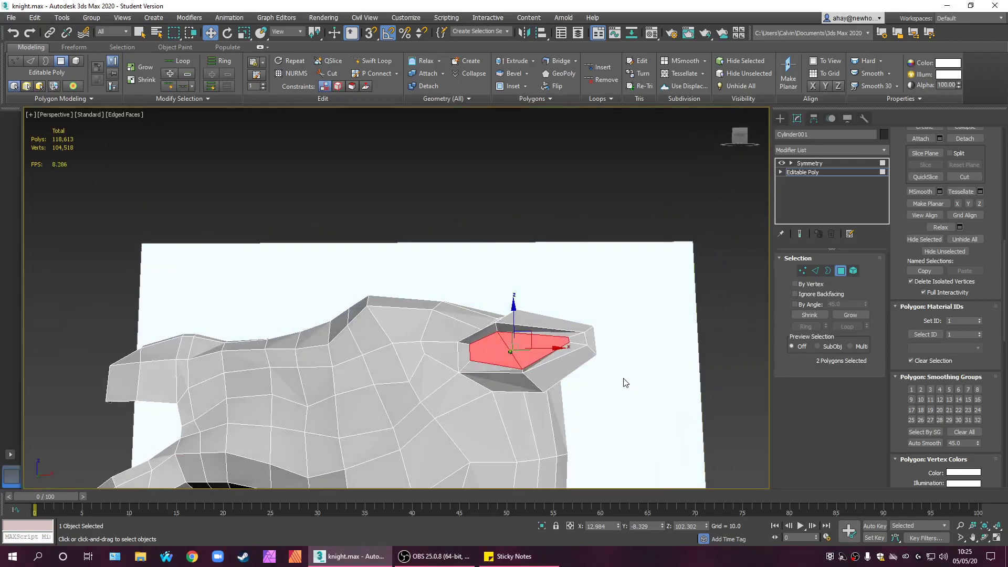
- Check the mirrored head in the Symmetry modifier, return to the Editable Poly base, and view the back of the ear
left_click(824, 165)
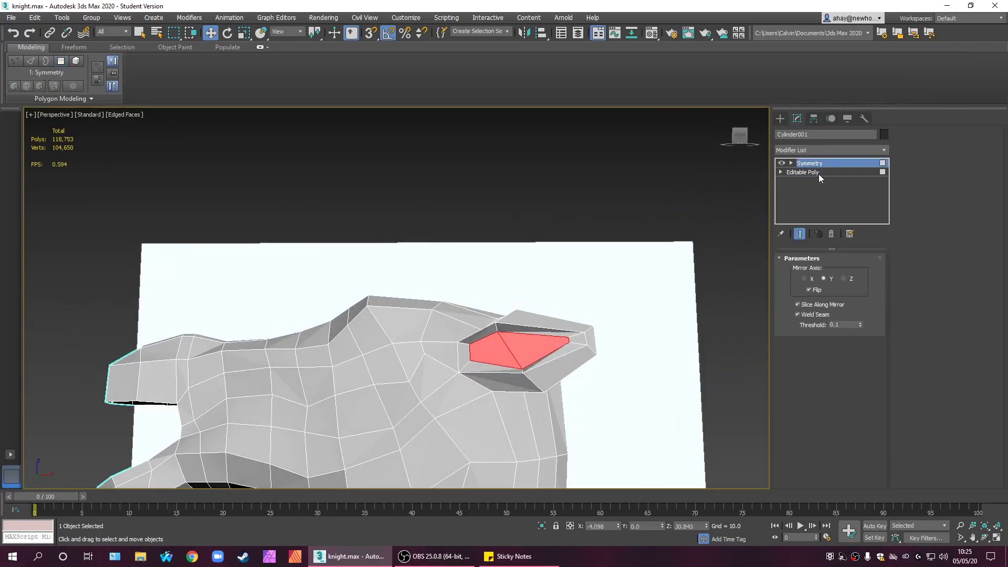
left_click(818, 173)
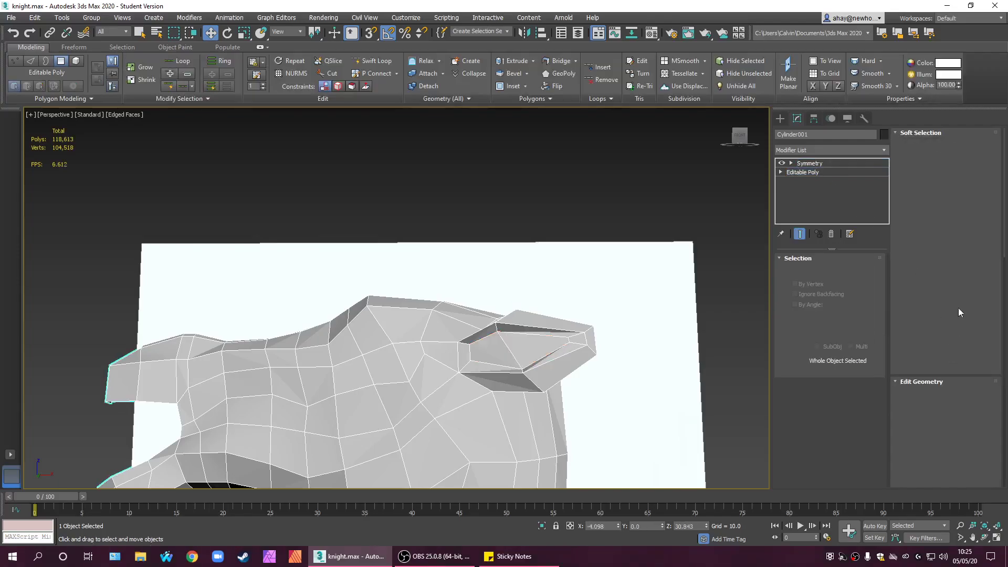
middle_click_drag(631, 381, 513, 221, "alt")
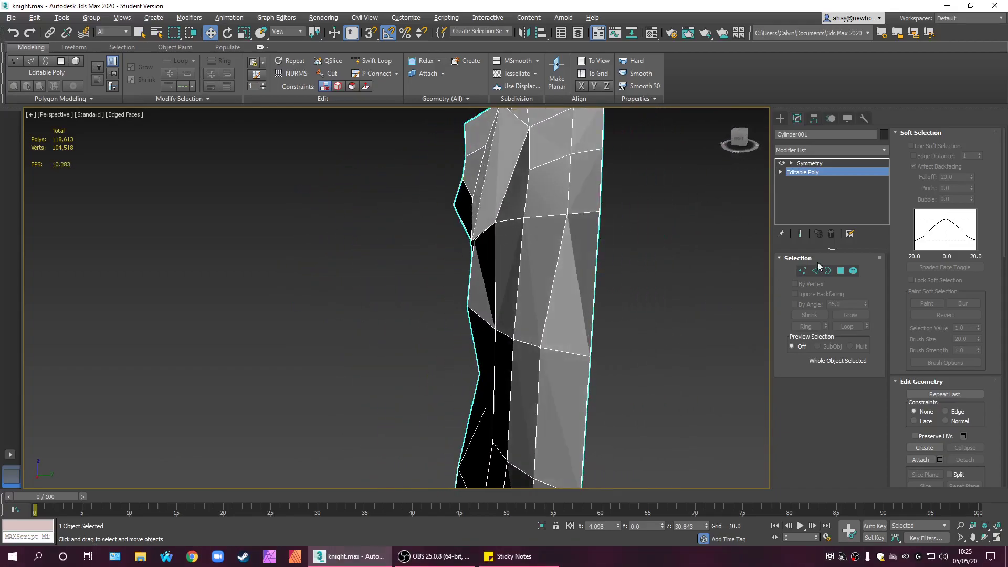
- Examine the narrow polygon joining the back of the ear to the head by selecting it, then clear the selection
left_click(841, 270)
left_click(511, 194)
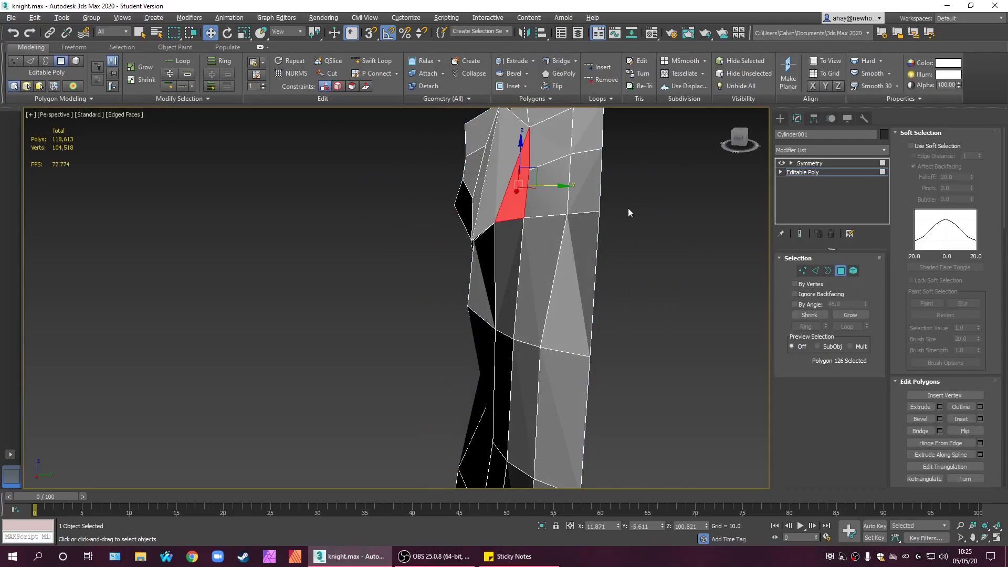
left_click(687, 211)
middle_click_drag(688, 211, 473, 207, "alt")
mouse_move(453, 240)
middle_mouse_down("alt")
mouse_move(421, 234)
mouse_move(486, 248)
mouse_move(443, 243)
mouse_move(457, 252)
middle_mouse_up("alt")
left_click(475, 269)
mouse_move(477, 286)
middle_mouse_down("alt")
mouse_move(450, 279)
mouse_move(466, 284)
middle_mouse_up("alt")
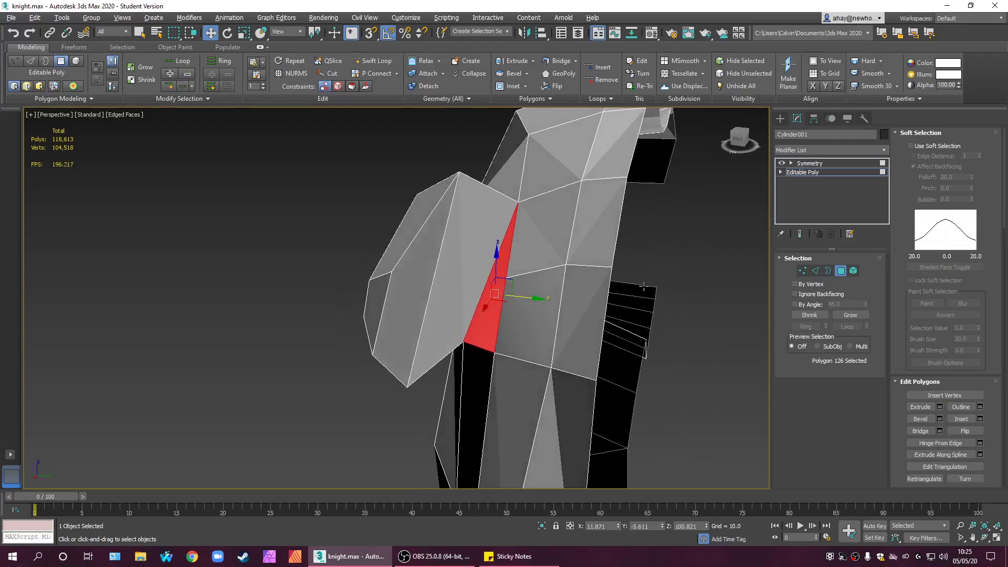
left_click(704, 289)
- Select the three long edges across the back of the ear and connect them with 1 segment
left_click(814, 273)
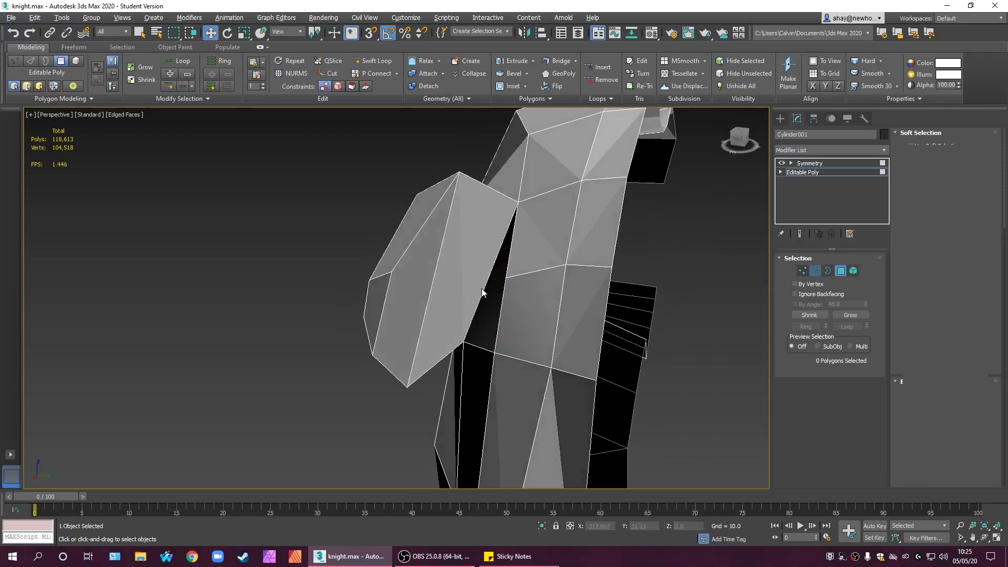
left_click(484, 288)
left_click(436, 280, "ctrl")
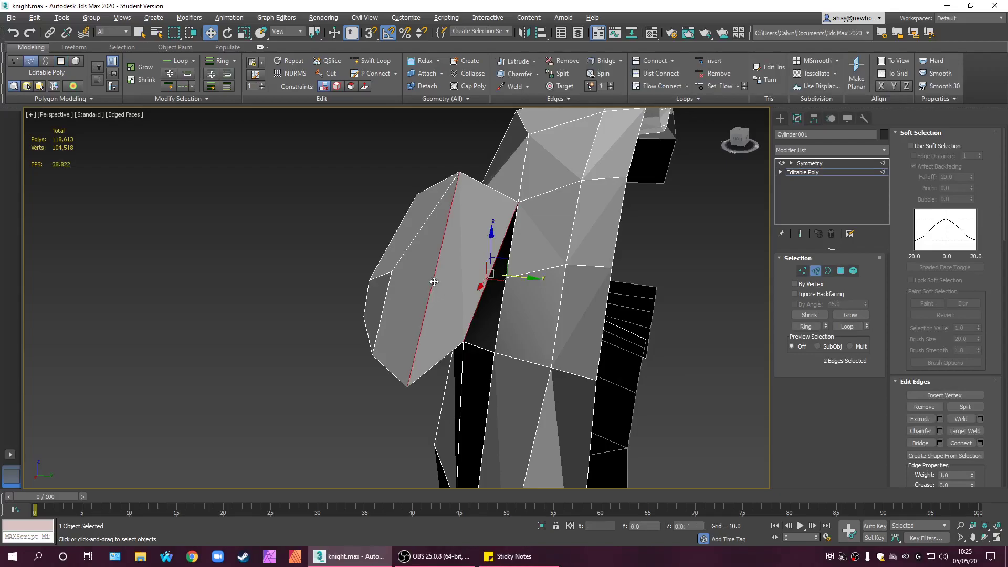
middle_click_drag(443, 315, 644, 304, "alt")
left_click(979, 442)
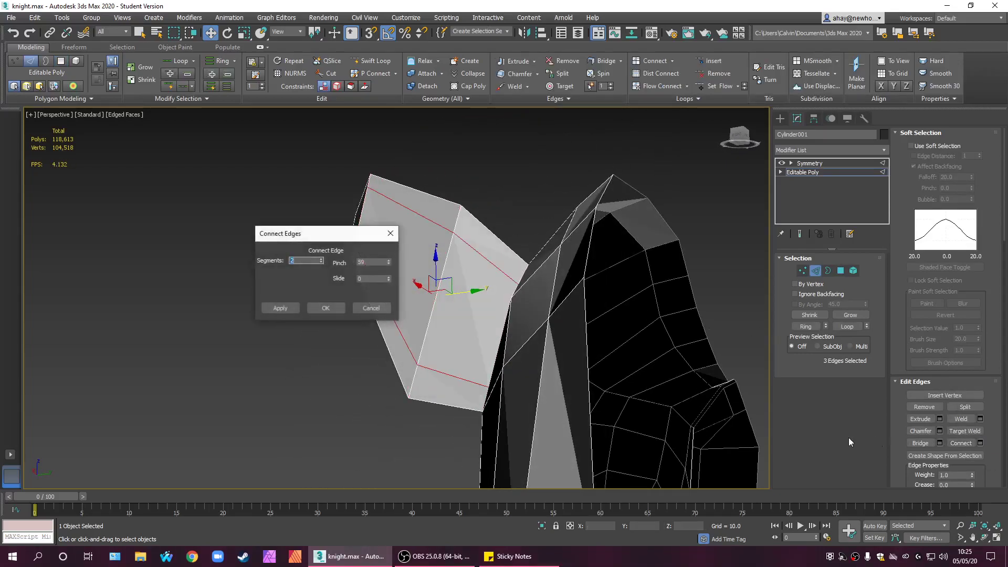
left_click(321, 262)
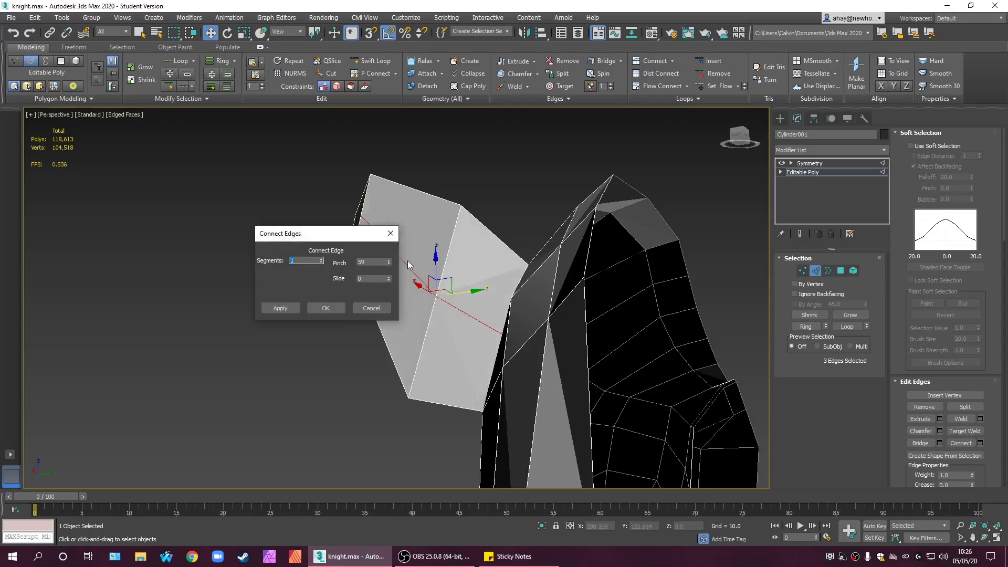
left_click(333, 310)
- Select the polygon at the tip of the ear and make it planar
middle_click_drag(336, 315, 428, 358, "alt")
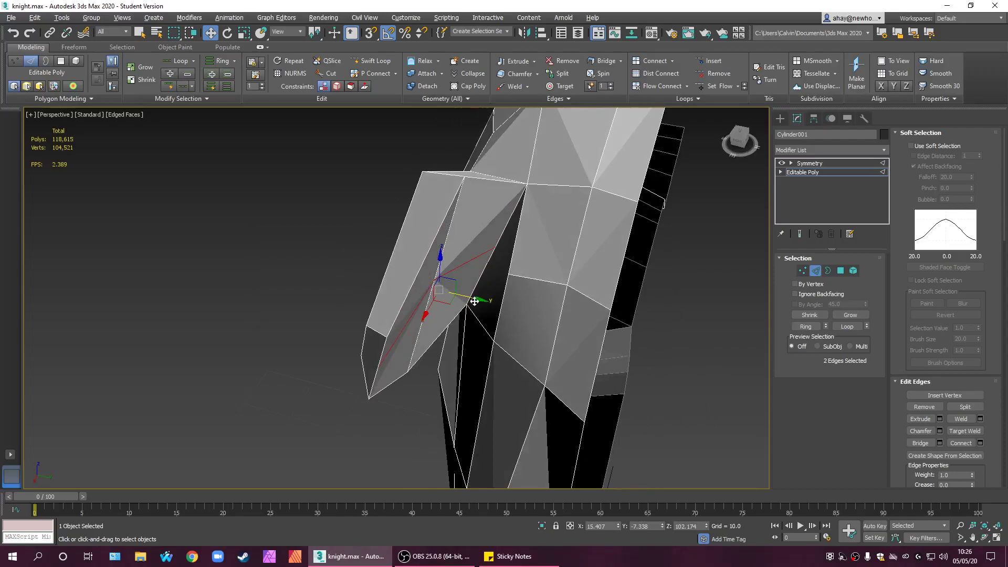
middle_click_drag(474, 301, 445, 322, "alt")
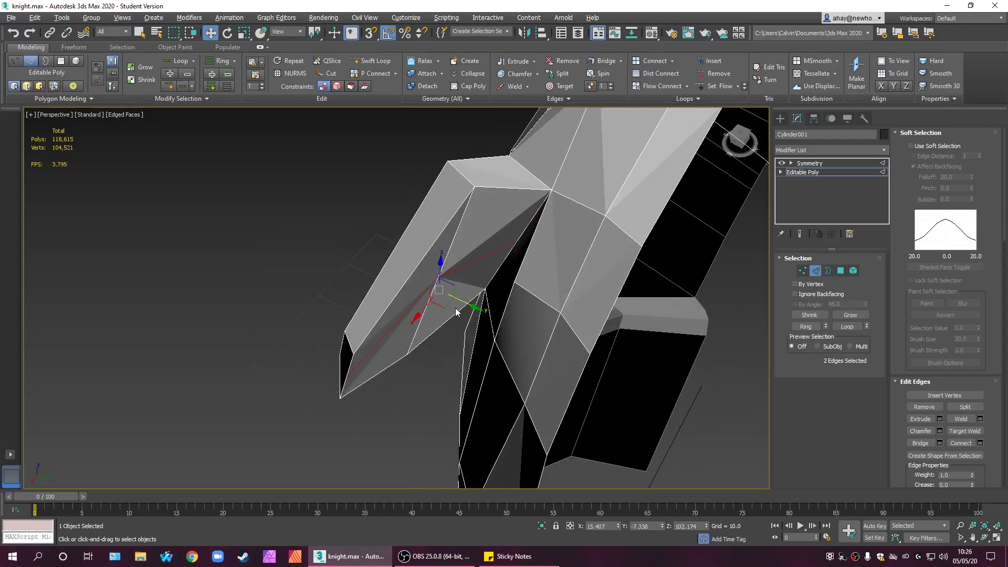
left_click(422, 307)
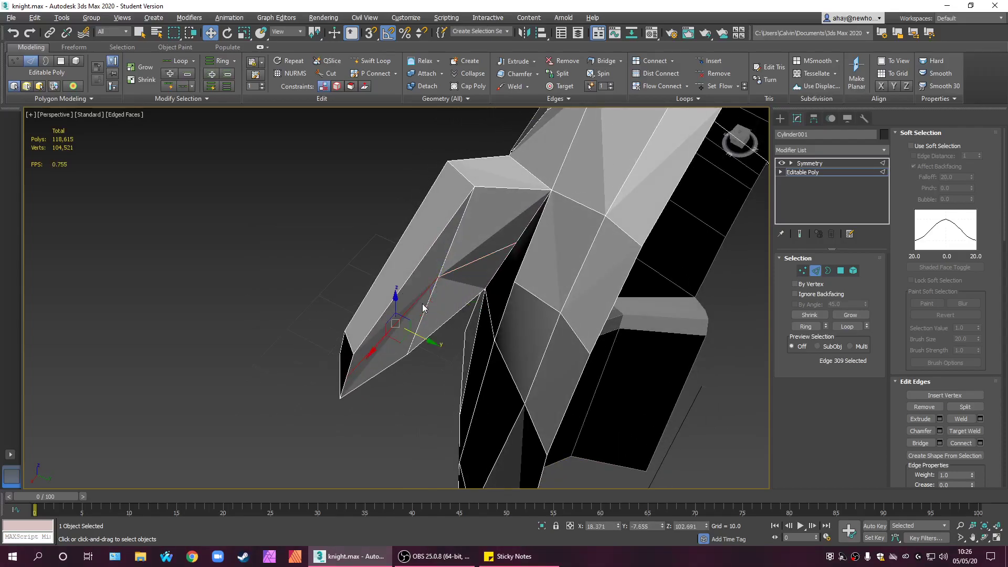
middle_click_drag(428, 339, 794, 282, "alt")
left_click(845, 270)
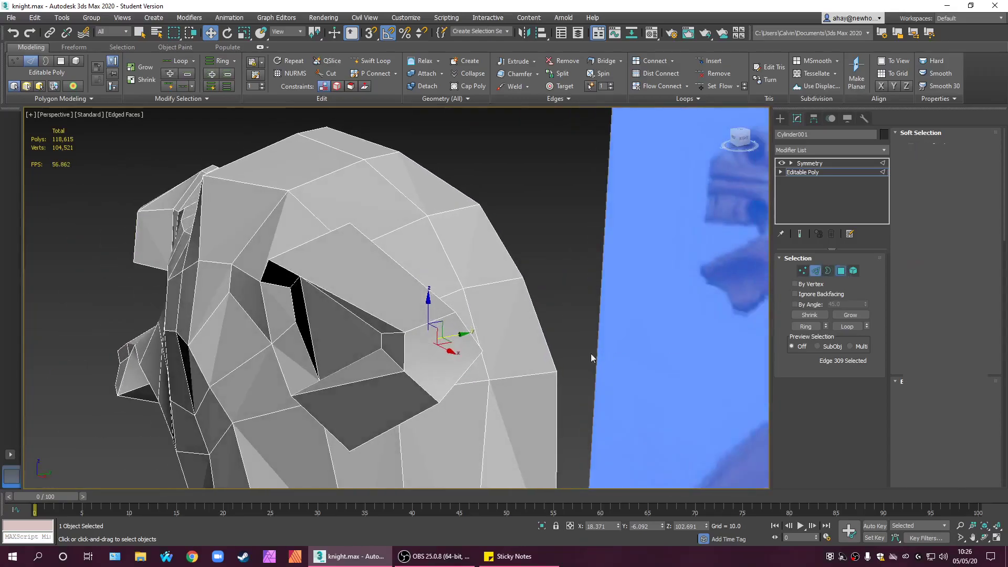
left_click(455, 362)
mouse_move(1004, 207)
left_mouse_down()
mouse_move(1001, 467)
mouse_move(1003, 221)
left_mouse_up()
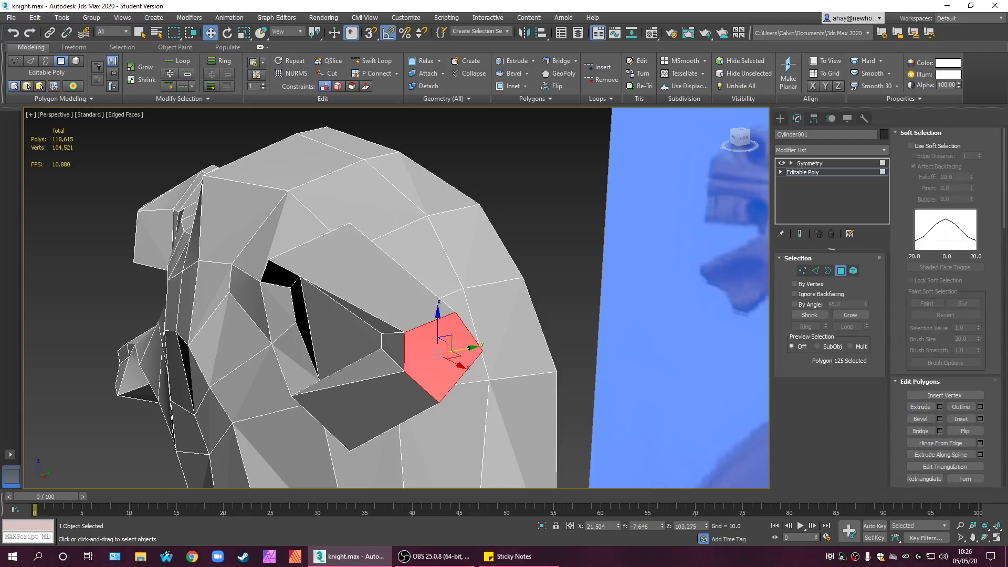
left_click_drag(999, 179, 1002, 169)
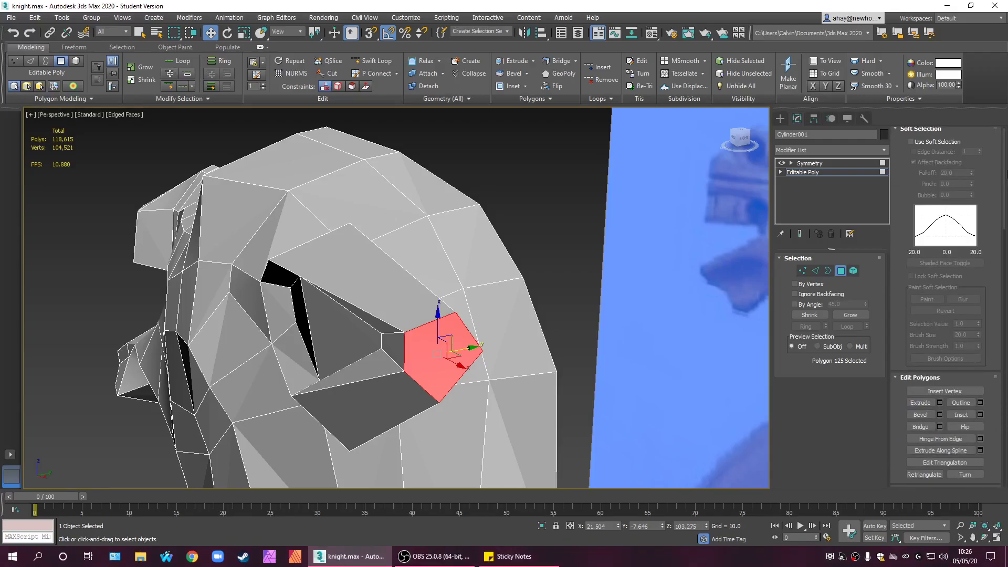
left_click_drag(1004, 178, 1004, 393)
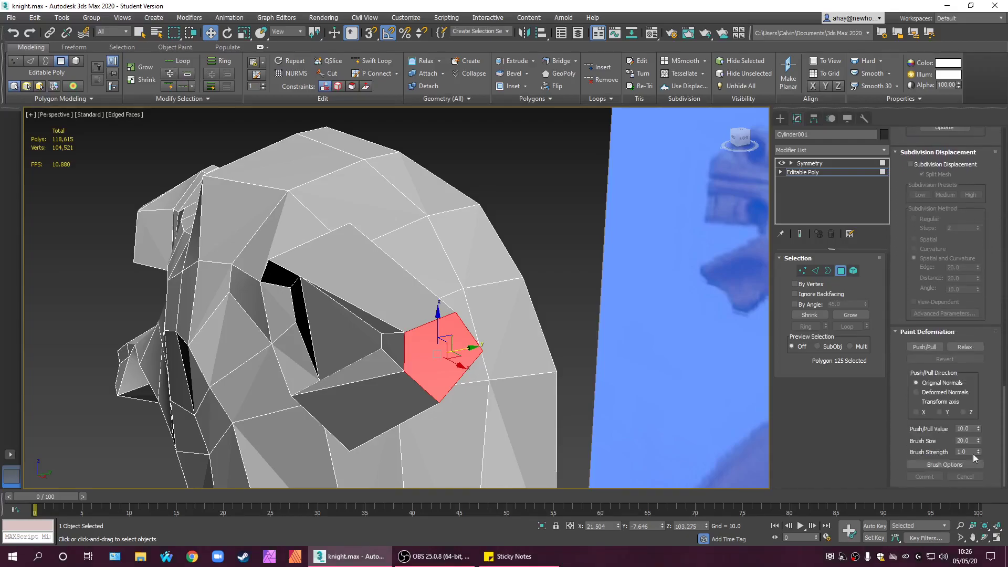
scroll(969, 410, "up", 5)
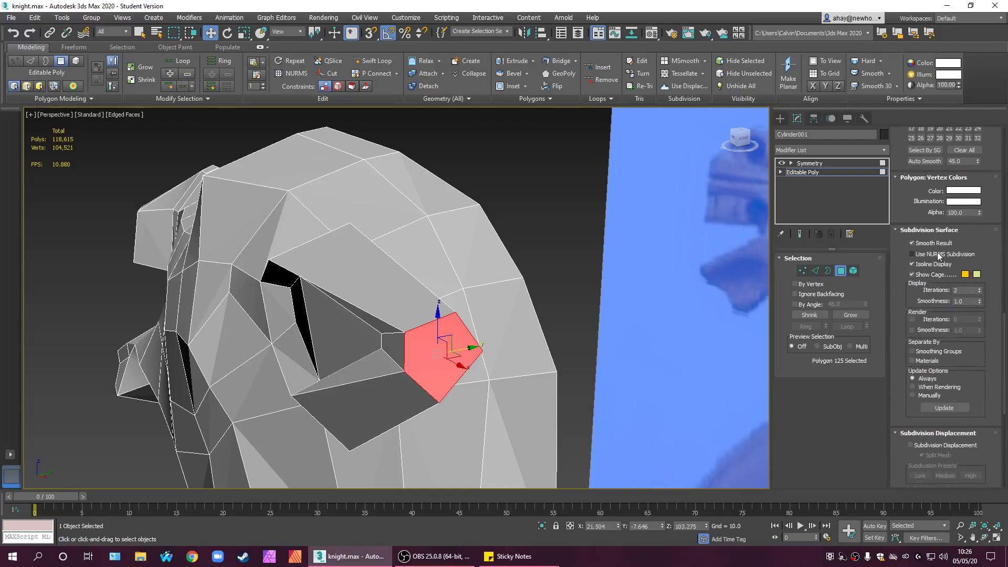
mouse_move(1004, 322)
left_mouse_down()
mouse_move(1000, 199)
mouse_move(1001, 392)
mouse_move(985, 254)
mouse_move(1004, 192)
mouse_move(994, 145)
mouse_move(1007, 216)
left_mouse_up()
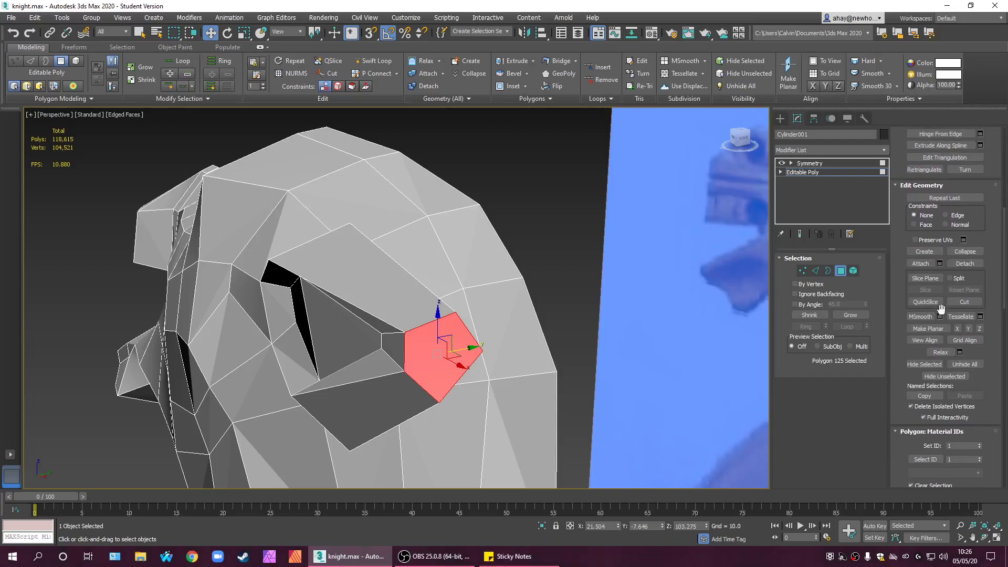
left_click(937, 329)
- Move the middle vertex on the back of the ear along the Y axis to about -5.65
middle_click_drag(577, 358, 580, 319, "alt")
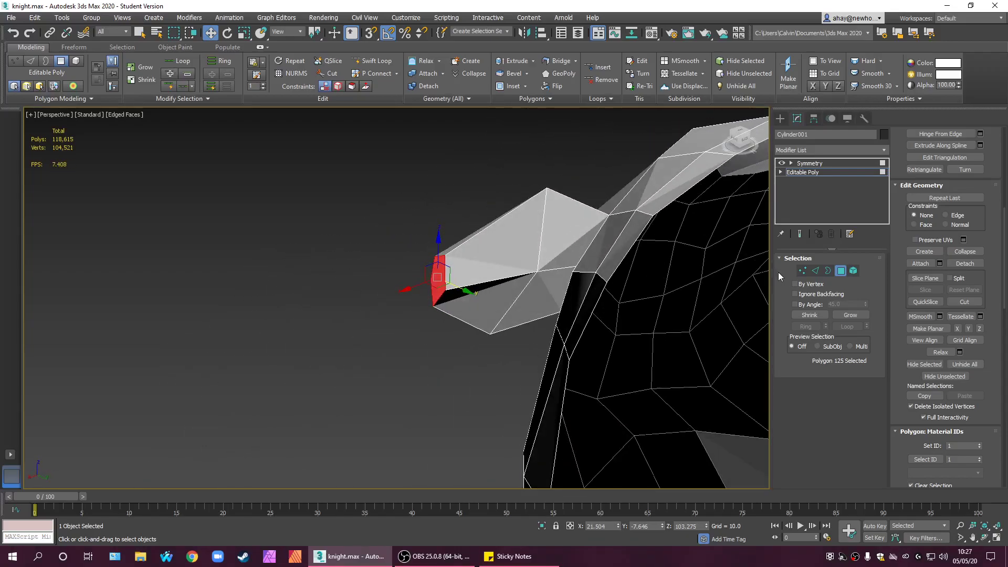
left_click(803, 272)
middle_click_drag(535, 277, 567, 298, "alt")
left_click_drag(565, 279, 575, 278)
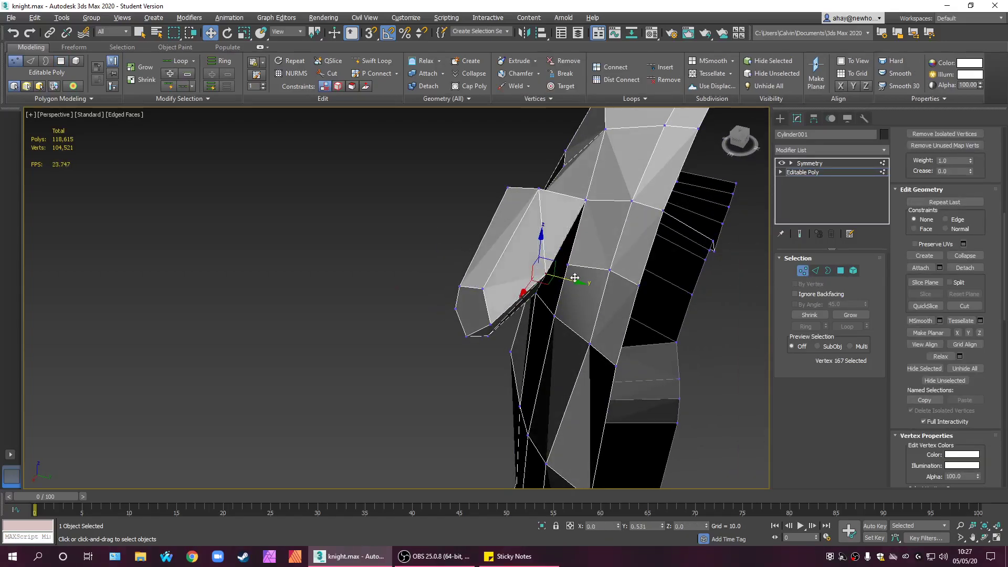
- Leave vertex editing and turn on NURMS Subdivision to check the smoothed head and ear
middle_click_drag(575, 278, 686, 279, "alt")
scroll(686, 279, "down", 4)
left_click(800, 172)
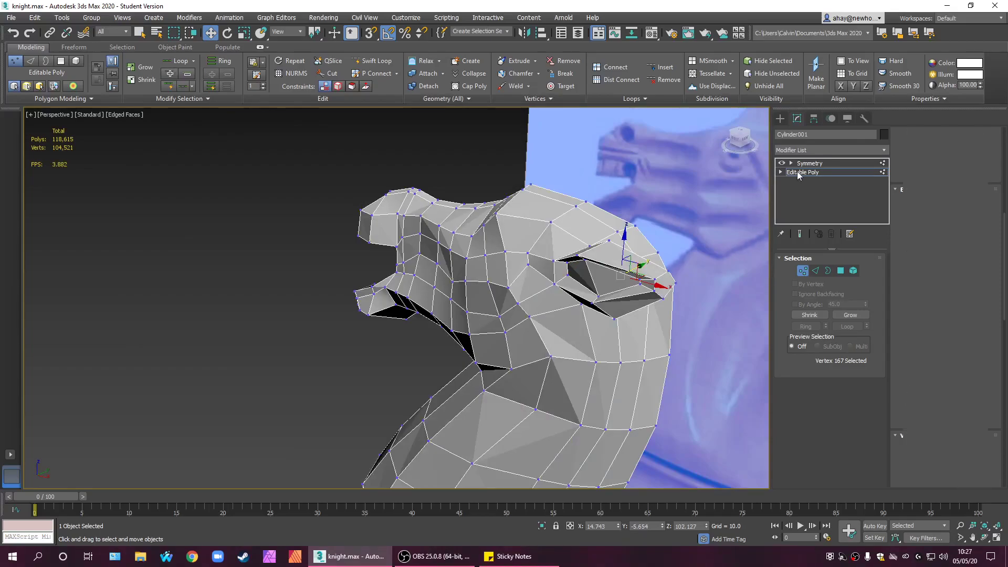
middle_click_drag(652, 332, 713, 316, "alt")
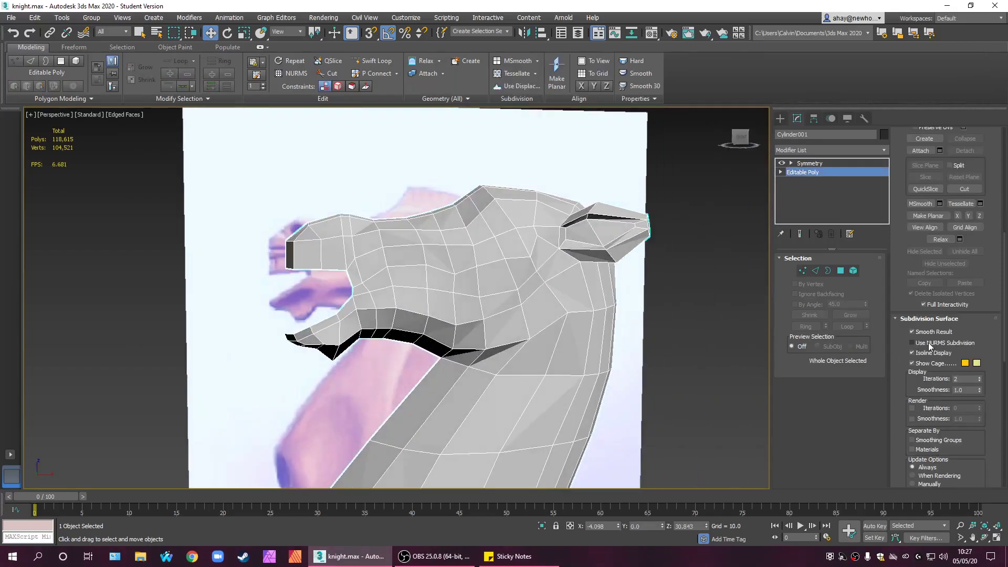
left_click(912, 343)
middle_click_drag(682, 352, 606, 384, "alt")
scroll(610, 308, "up", 4)
scroll(637, 356, "down", 4)
- Compare the smoothed ear with the reference image in the Front view of the four-viewport layout
key("alt+w")
middle_click_drag(617, 217, 587, 227)
scroll(576, 204, "down", 3)
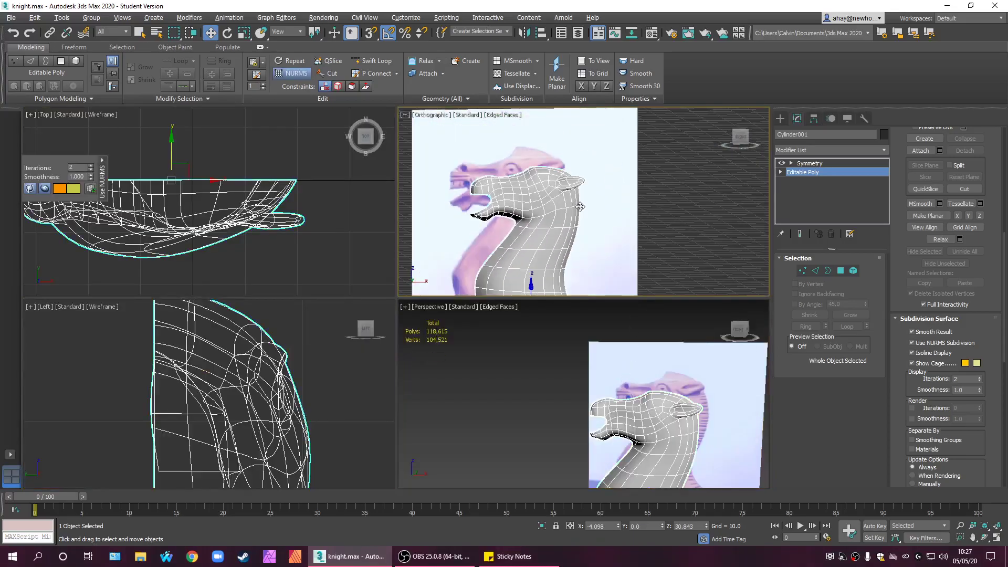
key("f")
scroll(635, 160, "up", 2)
scroll(637, 191, "down", 2)
middle_click_drag(638, 191, 597, 251)
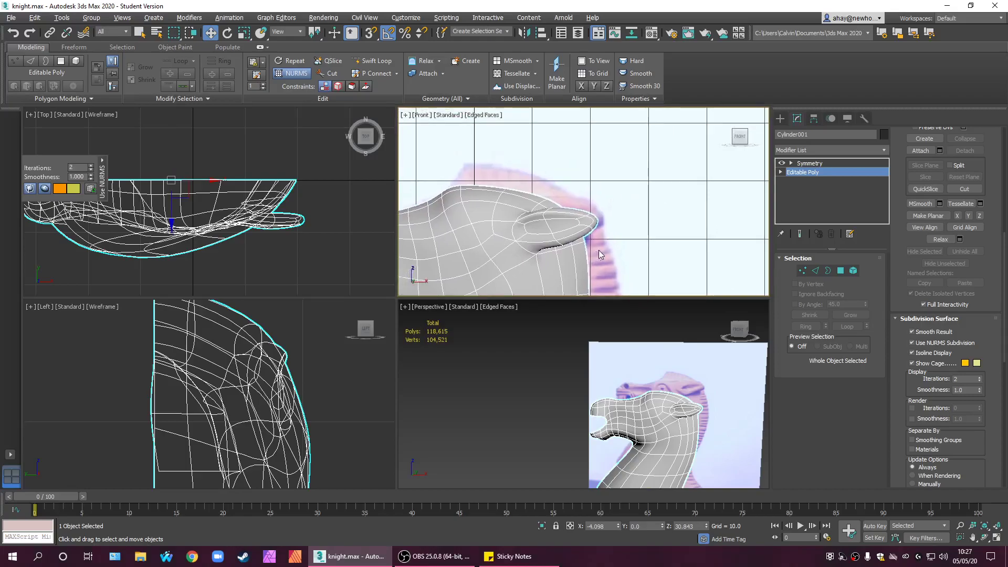
scroll(598, 250, "up", 2)
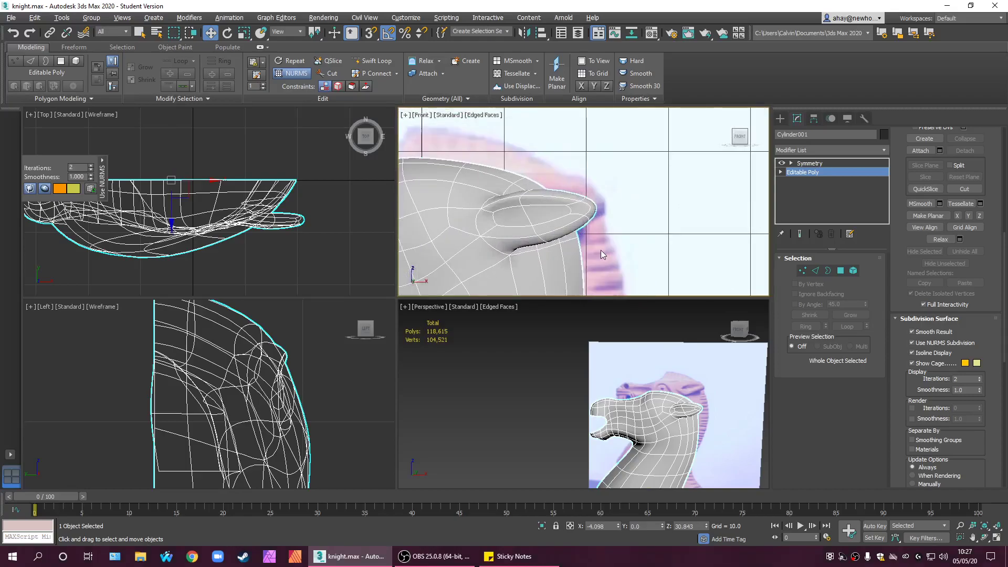
- Turn NURMS Subdivision off at vertex level and frame the ear in the Front view
left_click(803, 271)
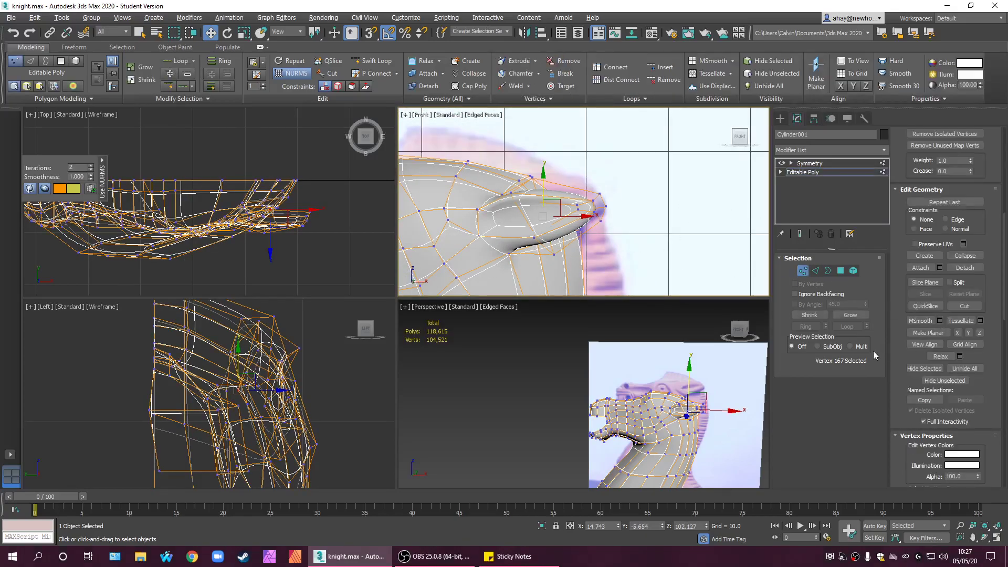
left_click_drag(1005, 235, 1005, 345)
left_click(954, 177)
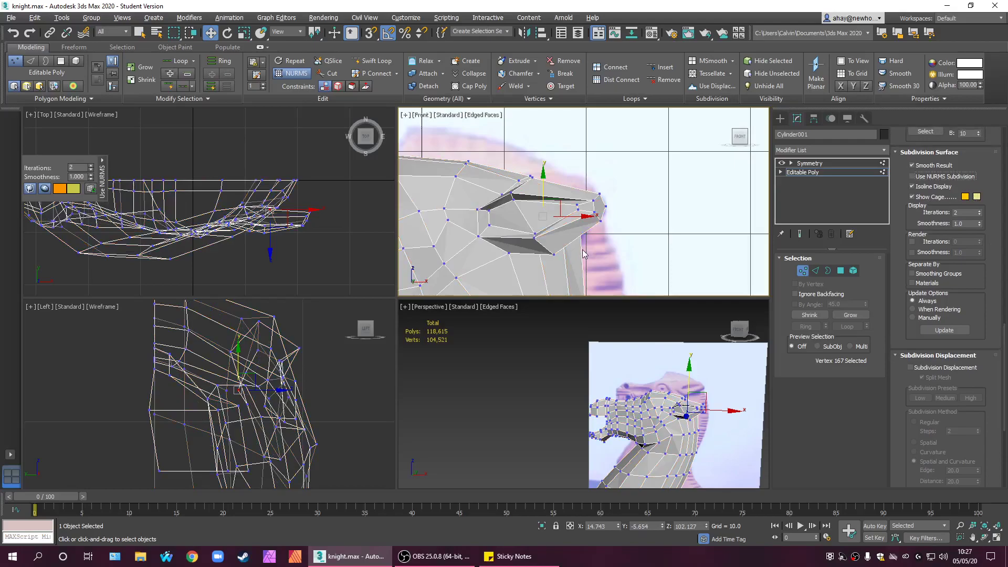
middle_click_drag(576, 255, 643, 234, "alt")
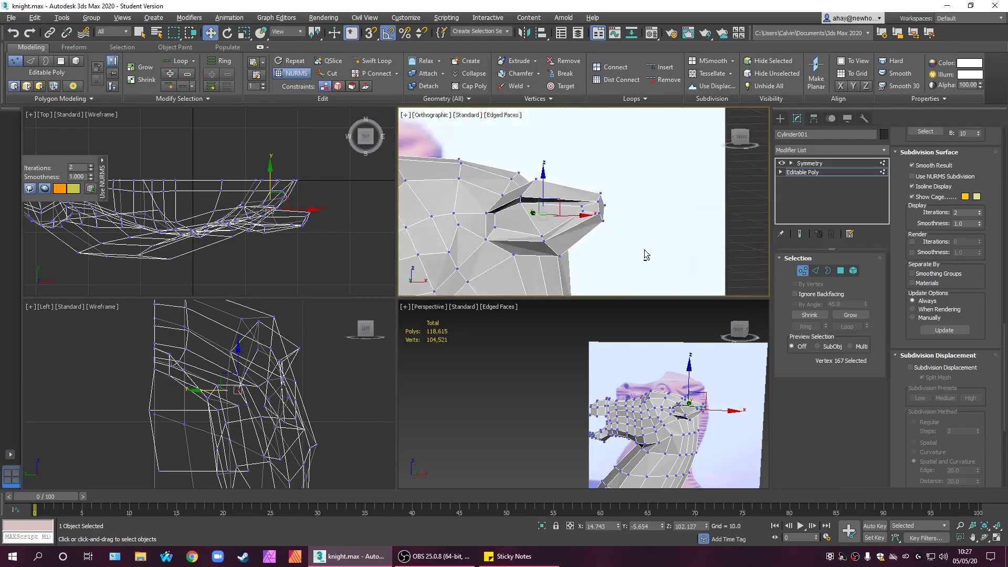
key("f")
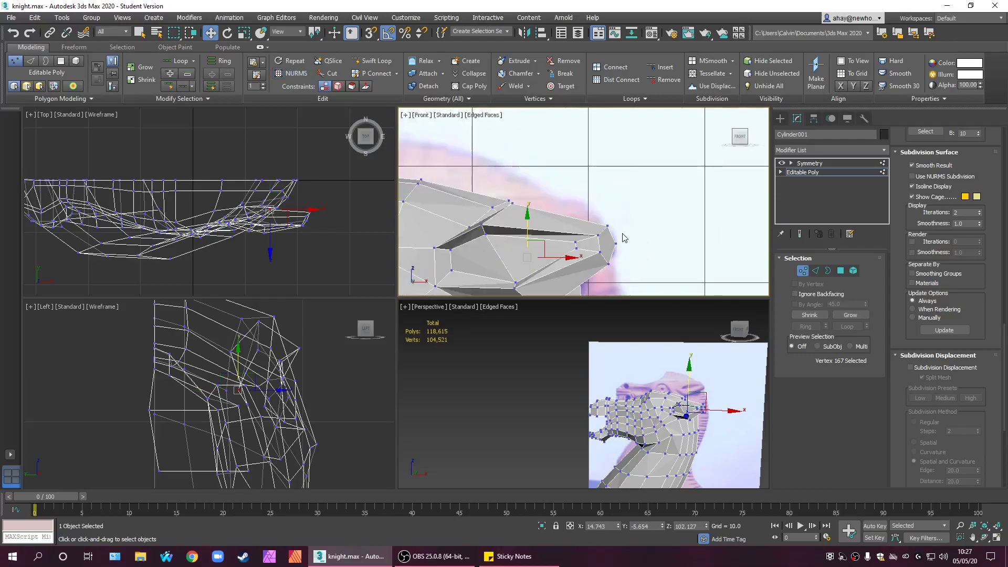
middle_click_drag(624, 239, 766, 220)
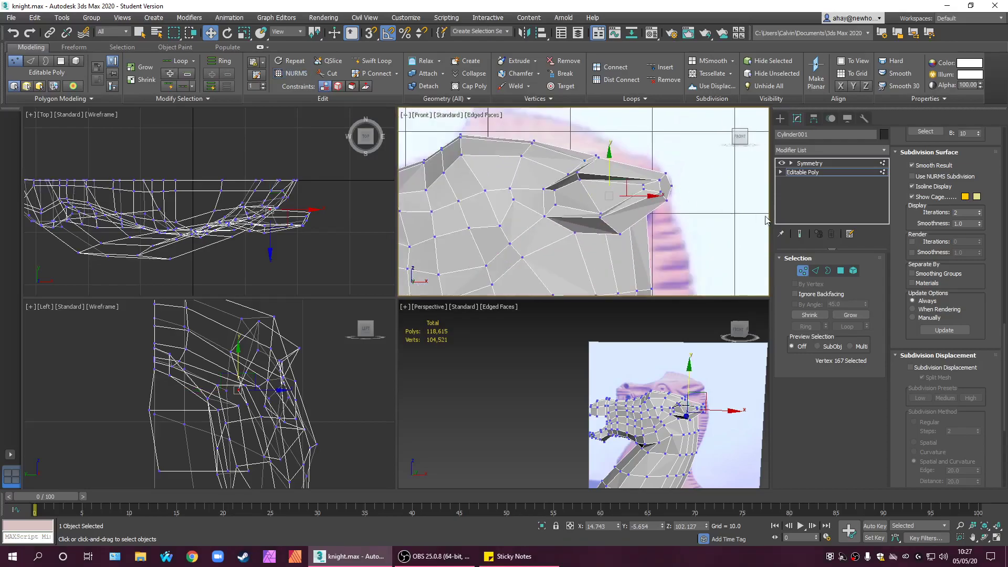
- Grow the ear-tip polygon selection twice to cover the whole ear and rotate it 5 degrees in the Front view
left_click(841, 272)
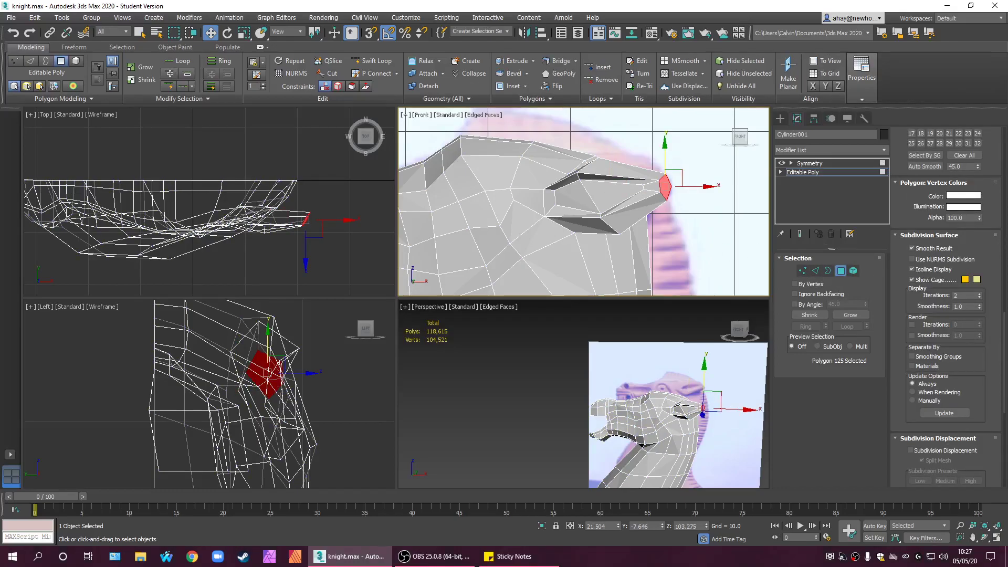
left_click_drag(1005, 358, 1005, 252)
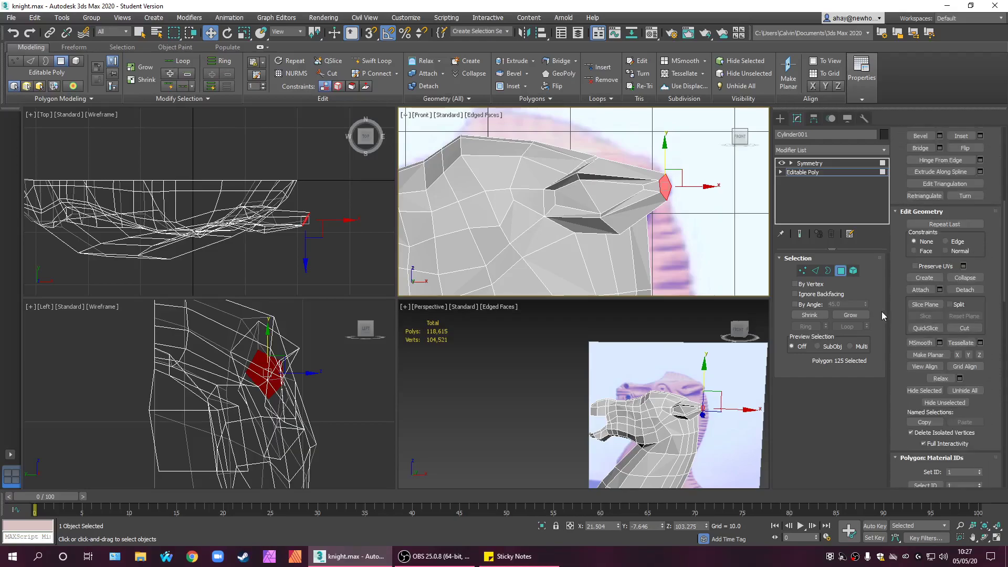
left_click(848, 315)
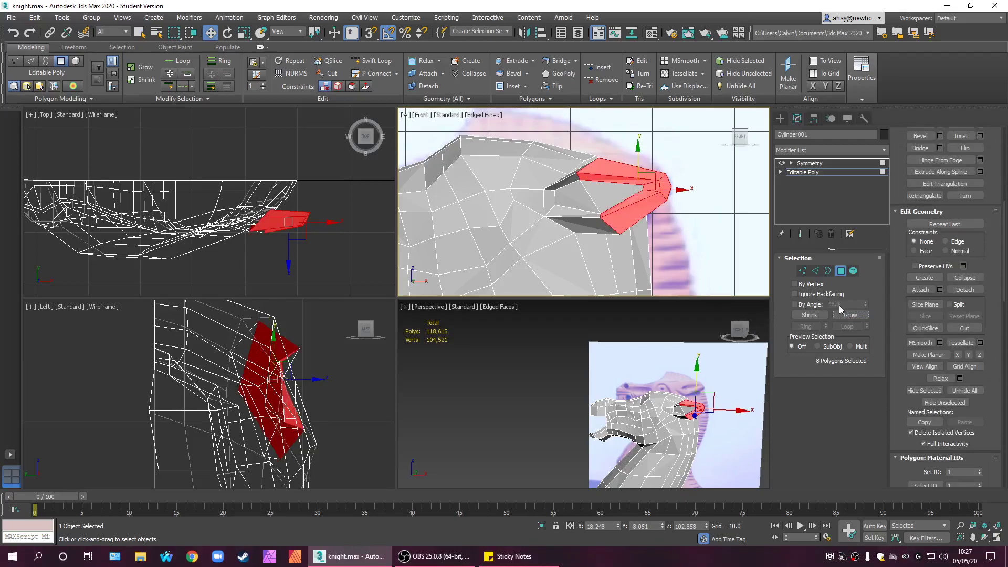
left_click(854, 315)
mouse_move(697, 417)
middle_mouse_down("alt")
mouse_move(626, 443)
mouse_move(563, 442)
mouse_move(606, 422)
mouse_move(686, 428)
middle_mouse_up("alt")
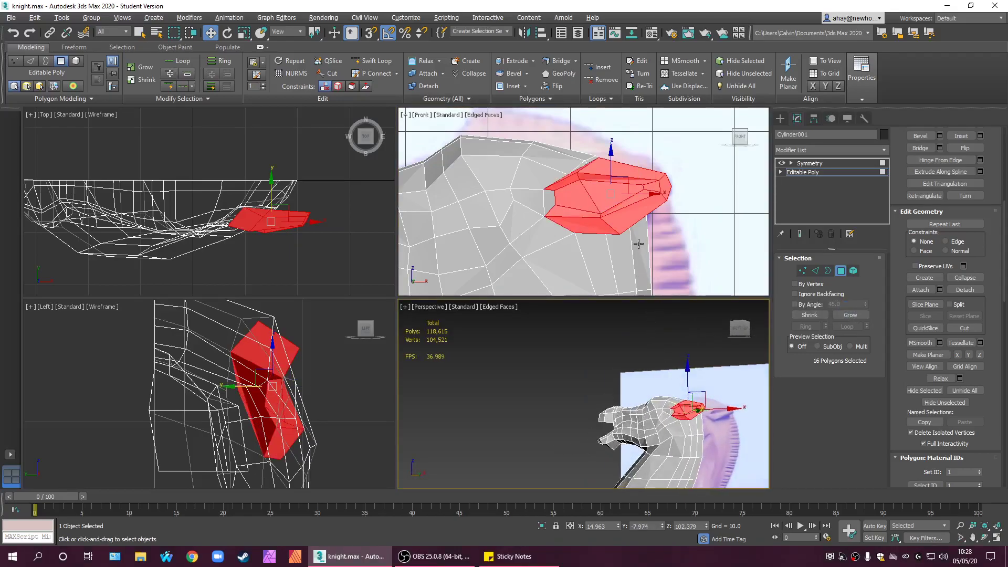
middle_click_drag(639, 243, 611, 297)
key("e")
left_click_drag(609, 218, 604, 217)
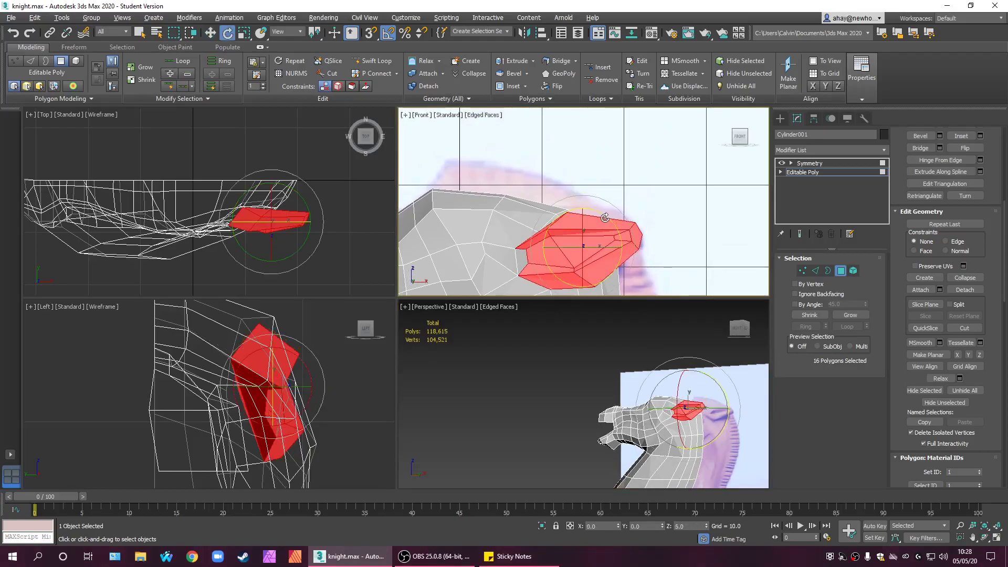
- Raise the ear polygons along Z to about 103.16, clear the selection and maximize the Perspective view
key("w")
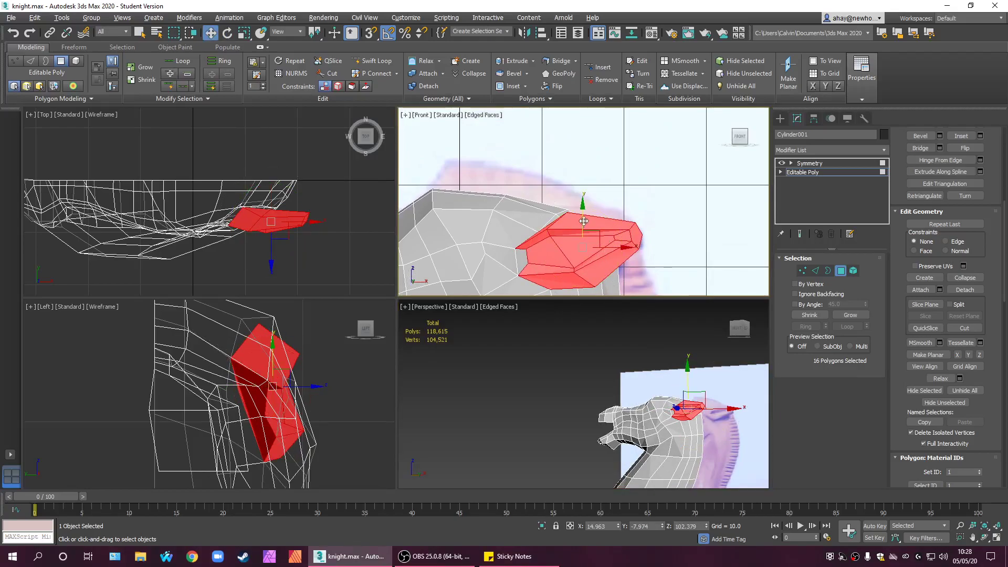
left_click_drag(585, 215, 586, 215)
middle_click_drag(670, 423, 666, 336, "alt")
scroll(660, 236, "down", 3)
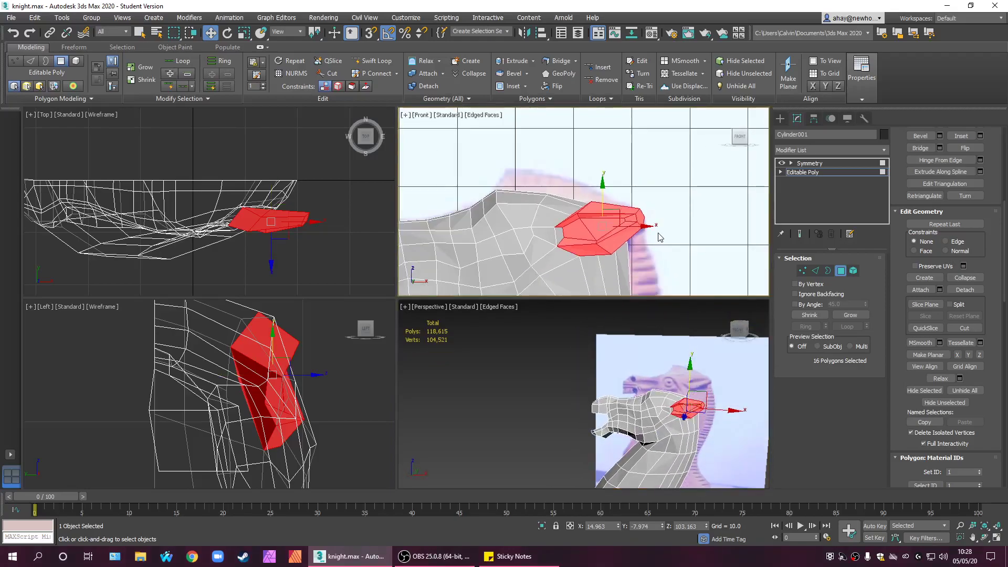
middle_click_drag(695, 464, 751, 357, "alt")
left_click(726, 433)
key("alt+w")
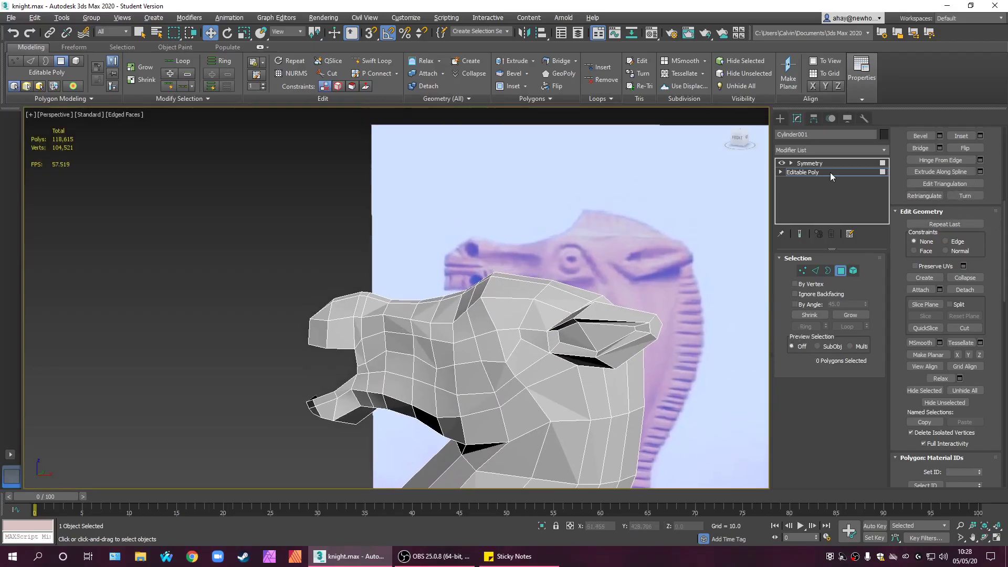
- Preview the mirrored head at Symmetry level, inspect the ear with NURMS Subdivision on at Editable Poly level, and turn smoothing off
left_click(844, 165)
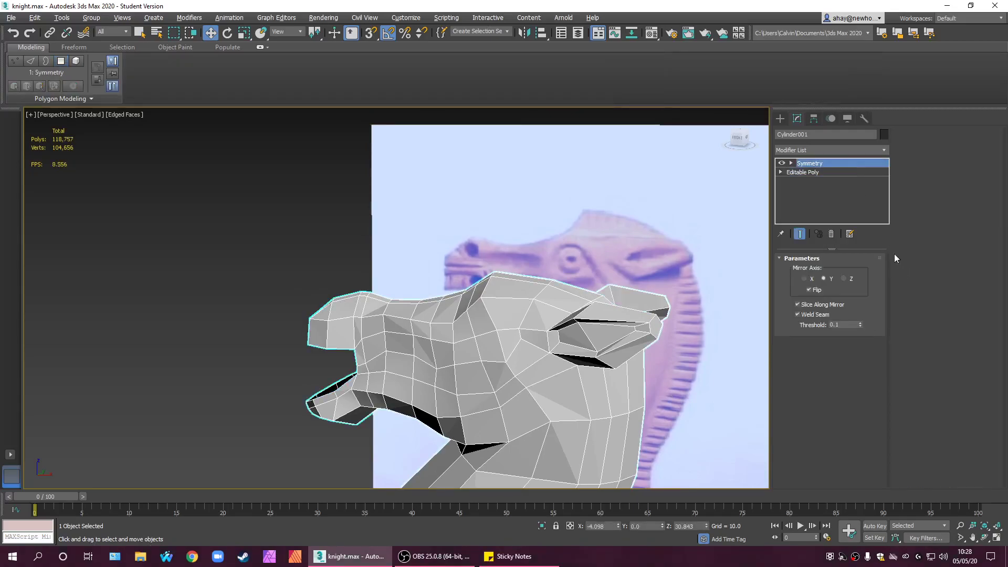
left_click(838, 171)
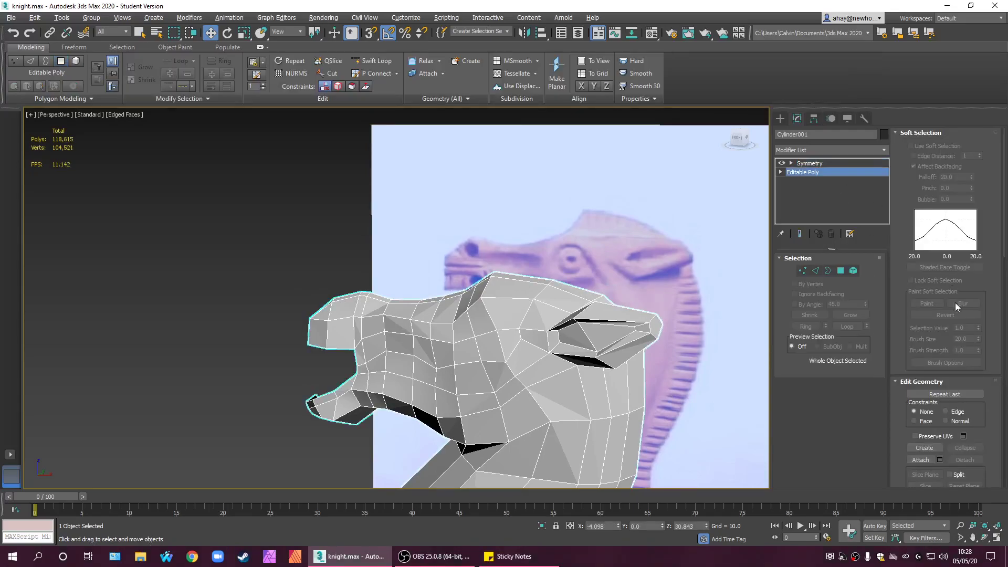
left_click_drag(1004, 230, 997, 336)
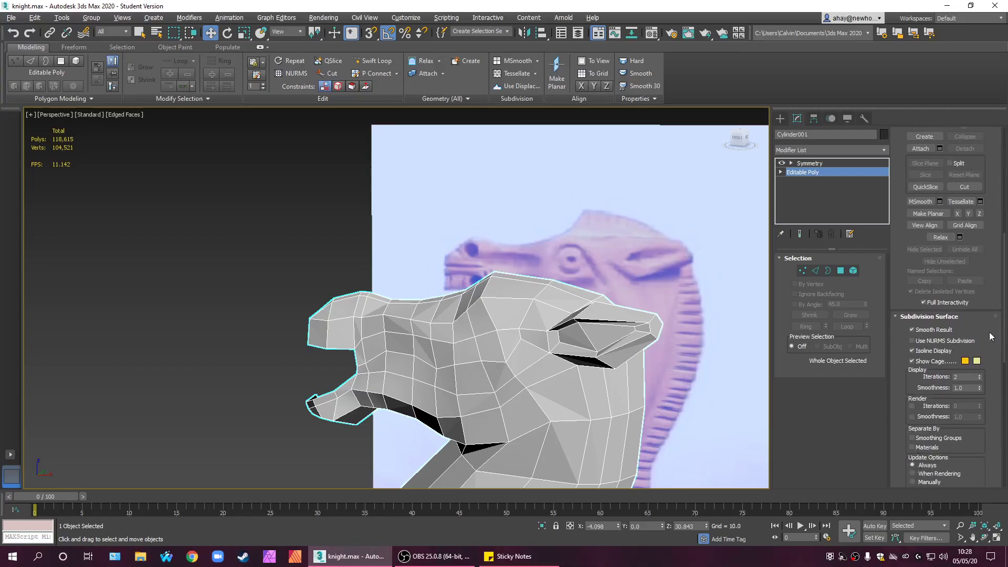
left_click(937, 342)
scroll(709, 423, "up", 2)
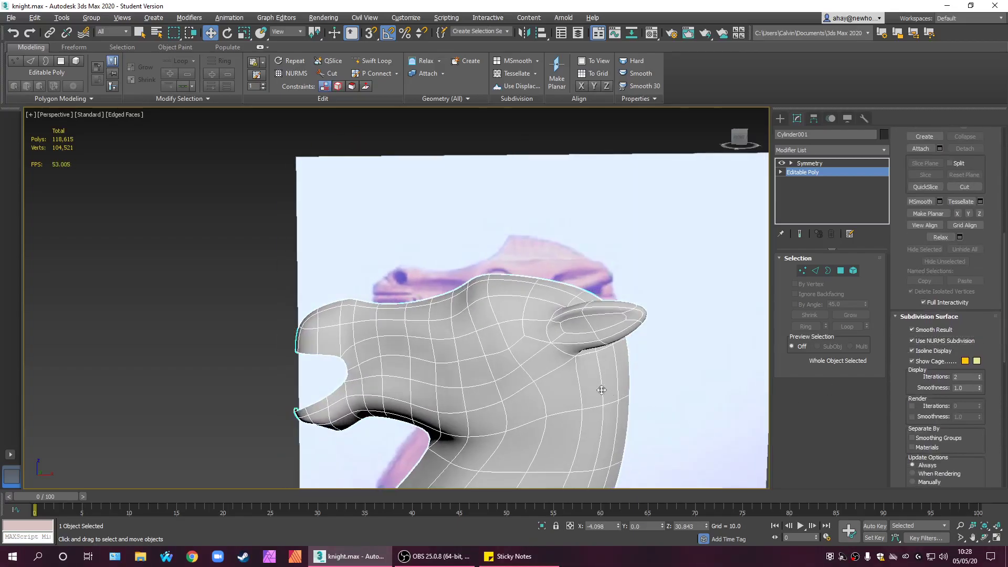
scroll(592, 268, "up", 3)
middle_click_drag(542, 302, 588, 311, "alt")
middle_click_drag(681, 379, 703, 370, "alt")
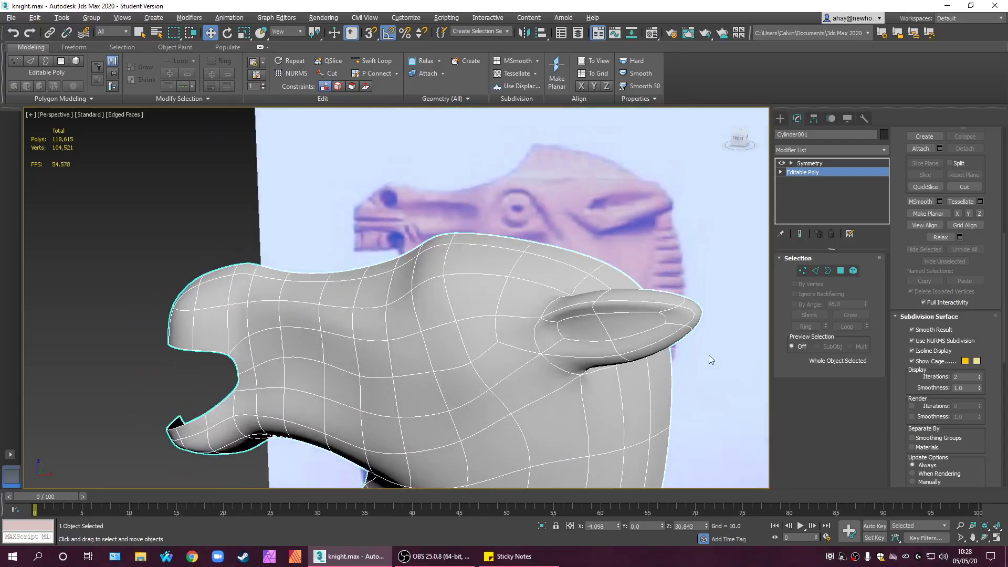
left_click(938, 341)
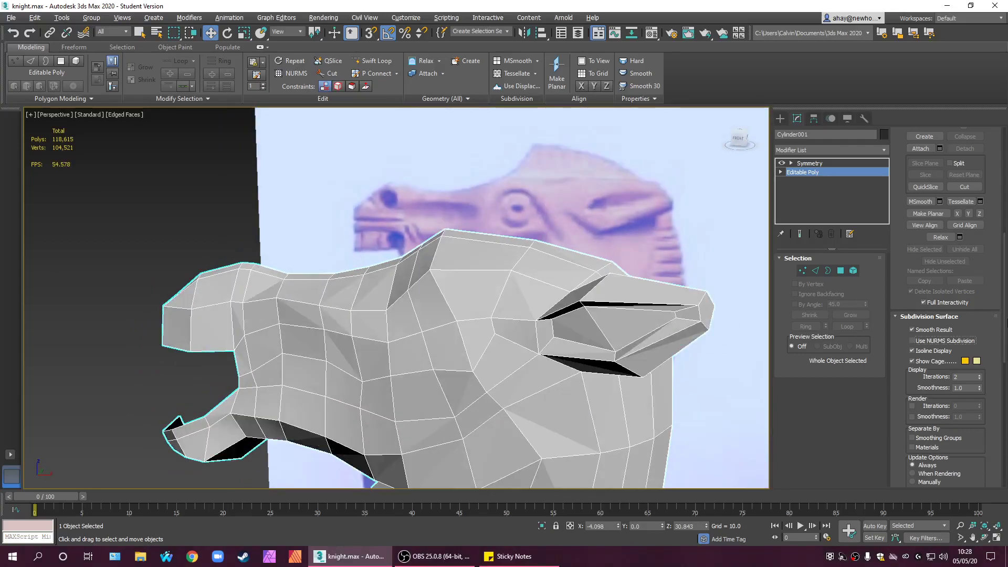
left_click_drag(1004, 308, 1005, 196)
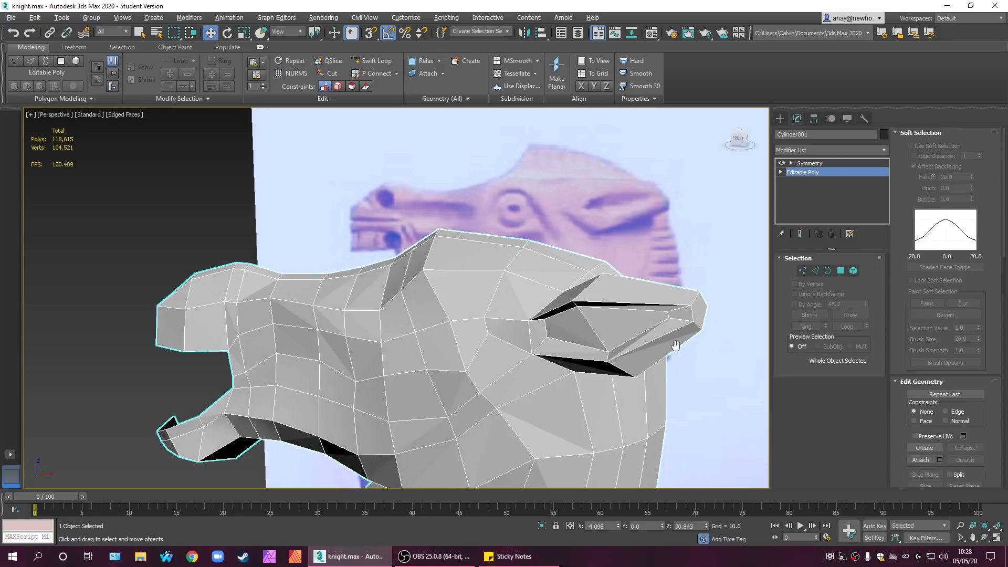
- Select the two edges across the crown at the ear's base and raise them about 1.58 along Z
key("F4")
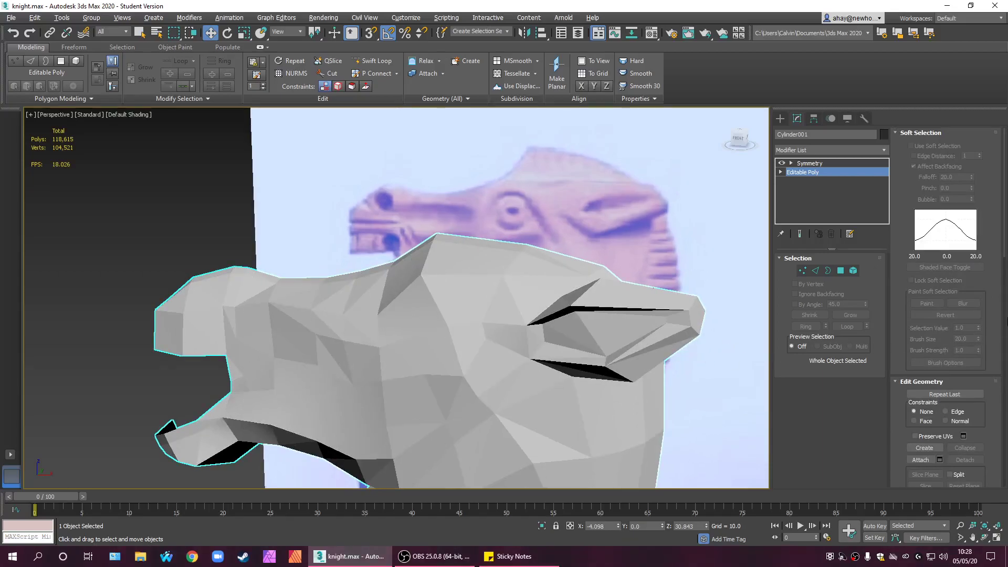
left_click(815, 271)
left_click(660, 311)
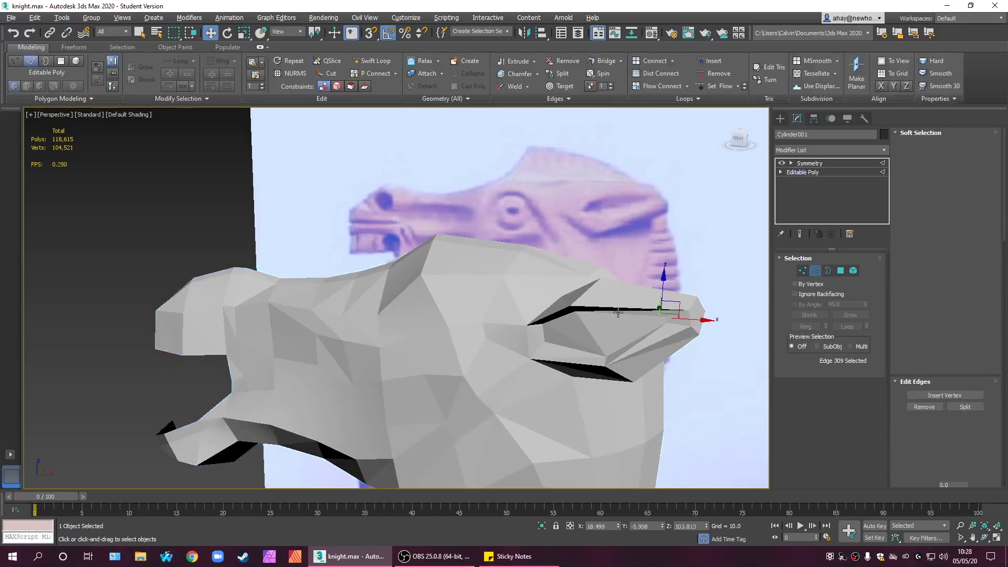
key("F4")
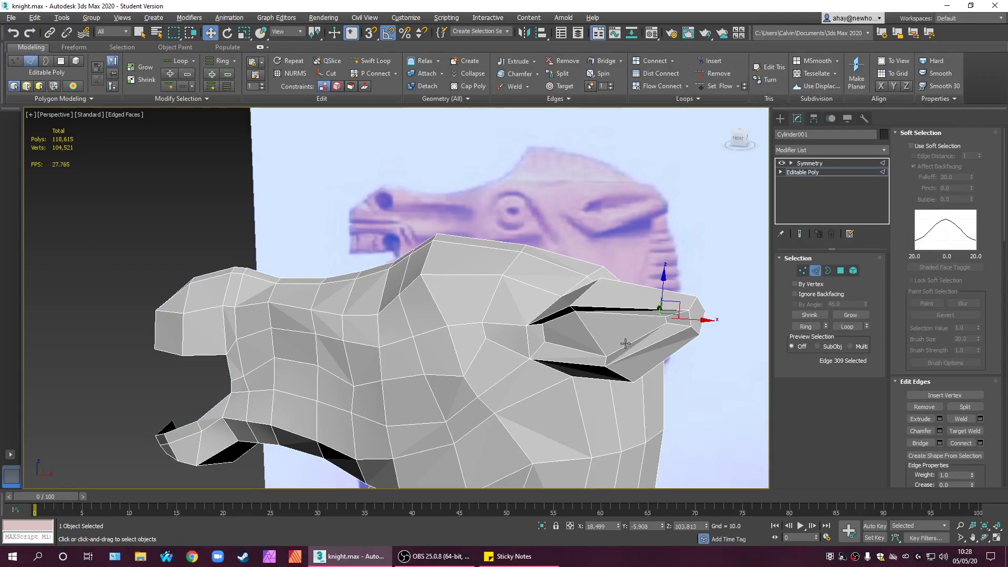
middle_click_drag(647, 340, 687, 203, "alt")
scroll(622, 327, "up", 2)
scroll(692, 334, "down", 2)
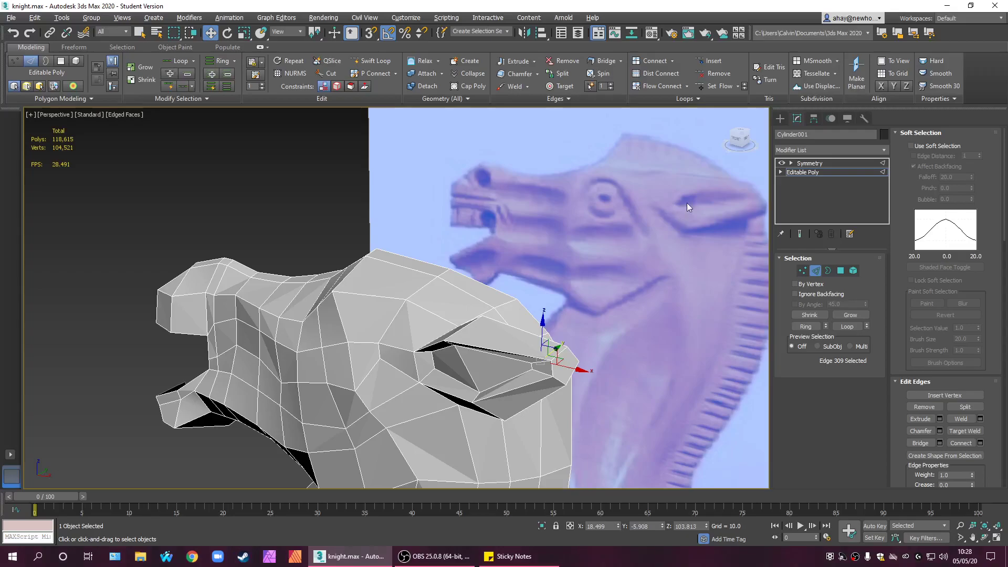
middle_click_drag(525, 318, 597, 303, "alt")
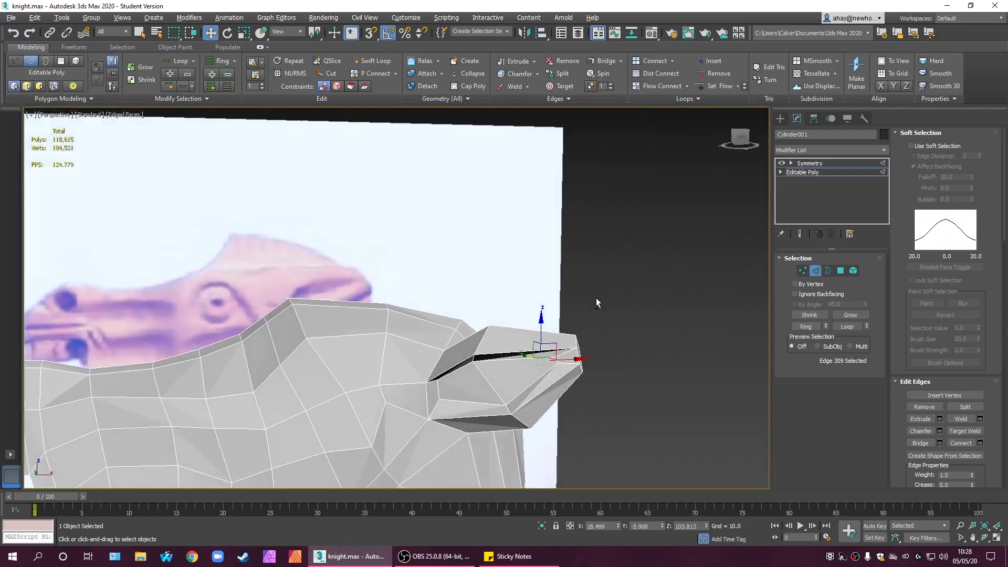
left_click(436, 364)
left_click(446, 342, "ctrl")
mouse_move(450, 344)
middle_mouse_down("alt")
mouse_move(420, 349)
mouse_move(462, 357)
mouse_move(454, 338)
middle_mouse_up("alt")
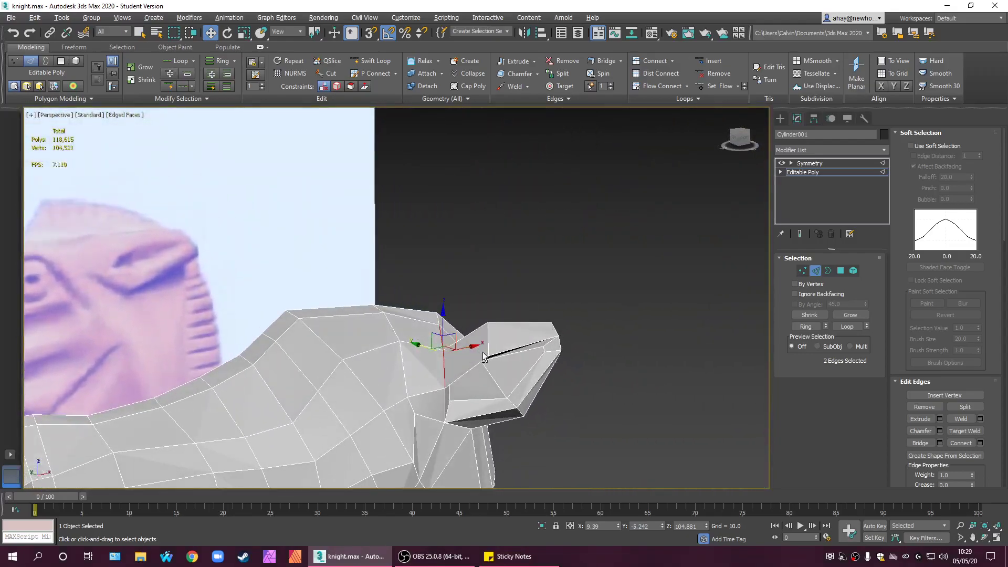
left_click_drag(441, 317, 442, 300)
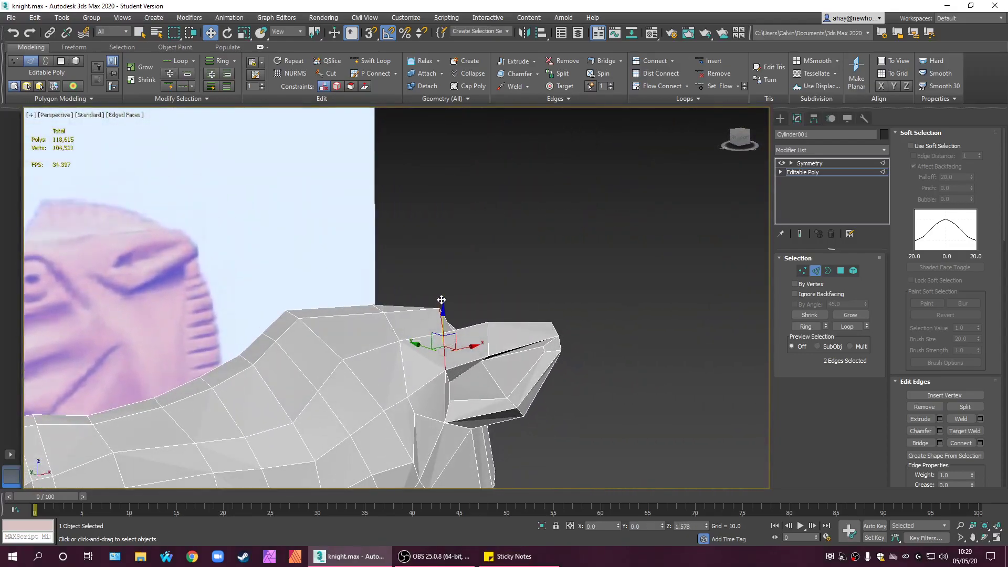
- Adjust the crown vertices beside the ear's base at vertex level from behind, shifting one sideways
middle_click_drag(447, 333, 315, 322, "alt")
left_click(802, 271)
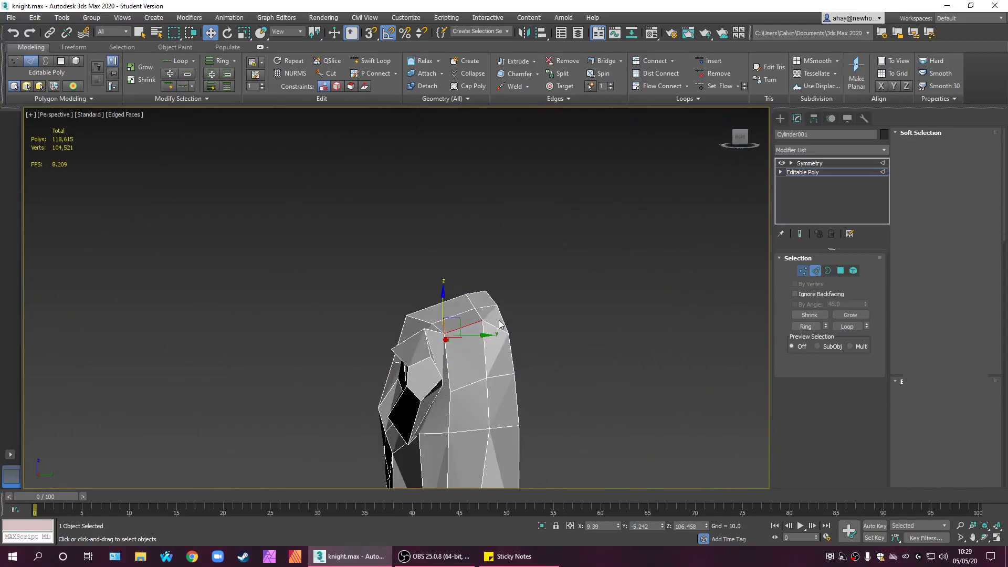
middle_click_drag(501, 317, 469, 283, "alt")
left_click_drag(476, 283, 504, 303)
mouse_move(504, 303)
middle_mouse_down("alt")
mouse_move(651, 355)
mouse_move(571, 358)
mouse_move(504, 305)
middle_mouse_up("alt")
left_click(454, 305)
left_click_drag(485, 304, 440, 307)
- Add a second vertex above the ear's base to the selection and shift both slightly forward in the XZ plane
middle_click_drag(440, 306, 534, 345, "alt")
left_click(457, 353, "ctrl")
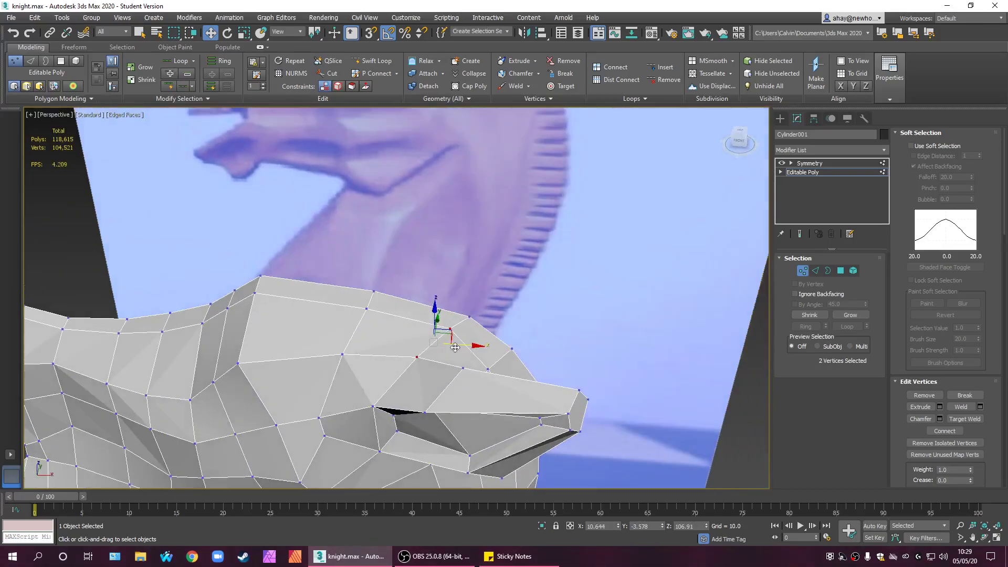
middle_click_drag(456, 330, 456, 295, "alt")
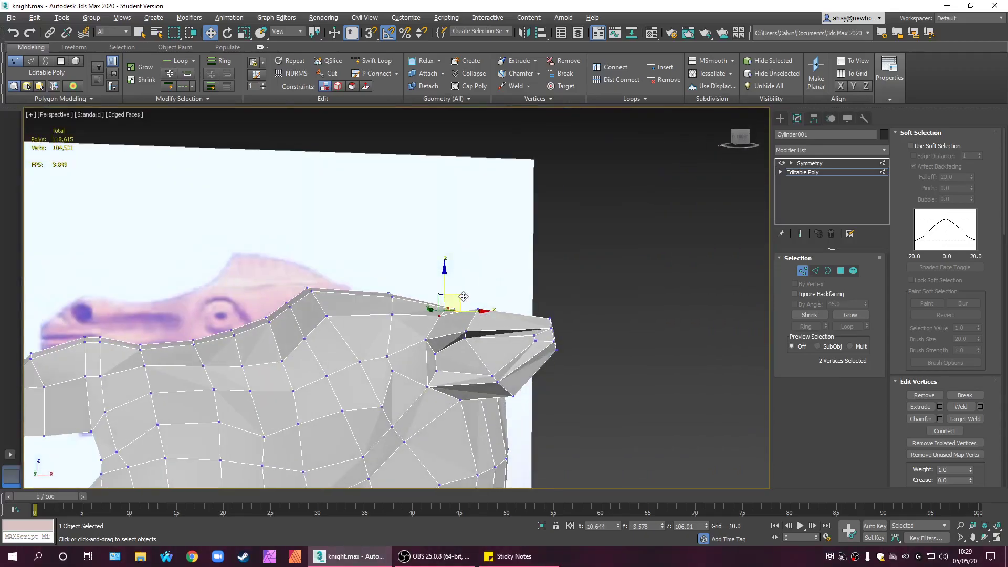
left_click_drag(455, 295, 446, 294)
- Move the centre-line vertex on the crown above the ear forward and up to about X 11.30, Z 107.62
middle_click_drag(499, 316, 474, 336, "alt")
left_click(472, 336)
scroll(567, 336, "up", 5)
middle_click_drag(567, 336, 590, 341, "alt")
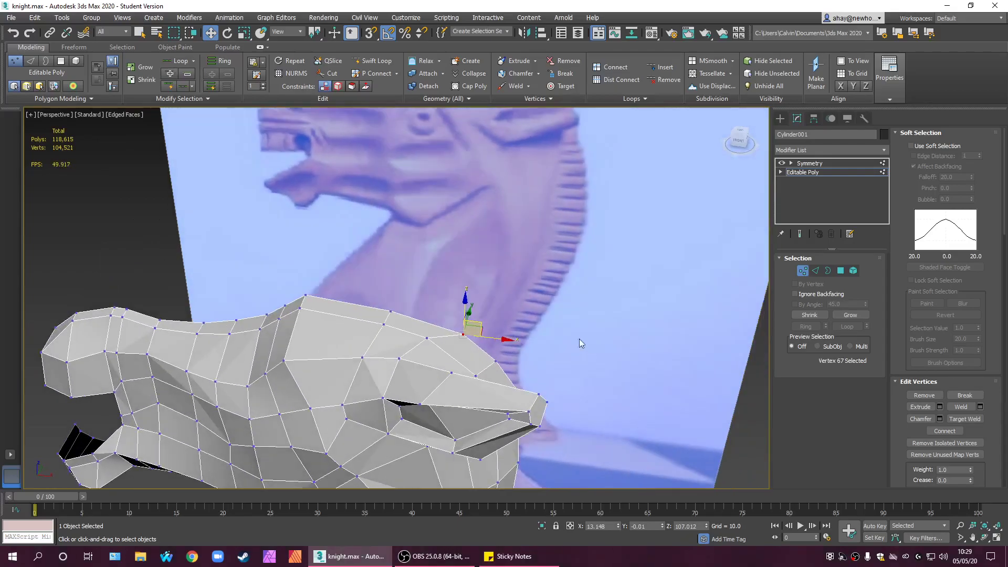
middle_click_drag(482, 326, 486, 310, "alt")
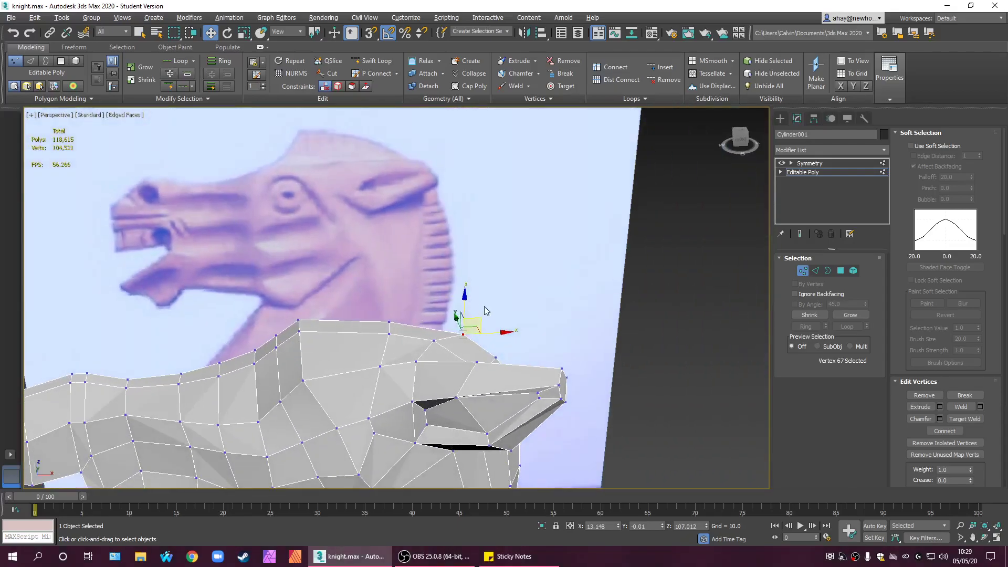
left_click_drag(483, 323, 464, 315)
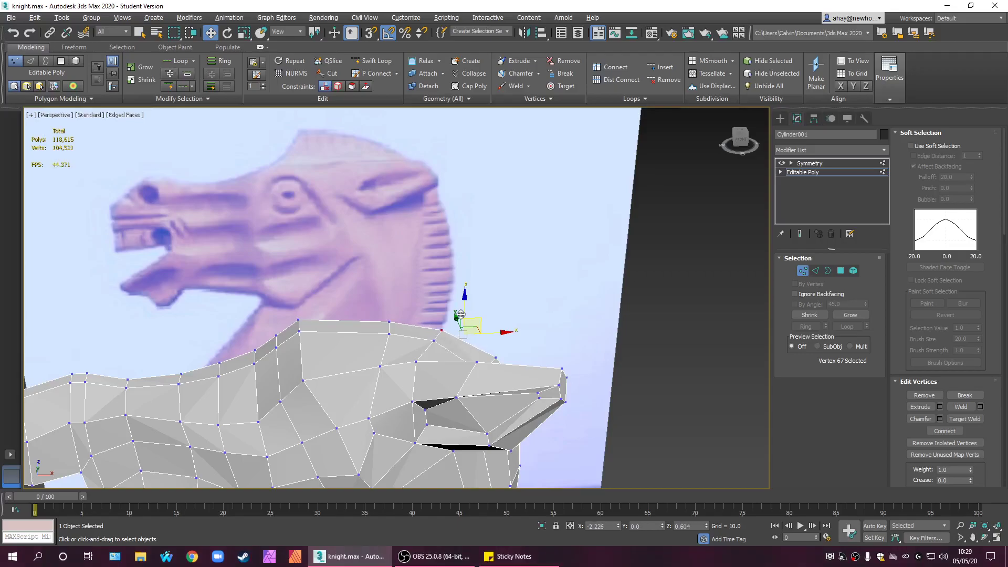
middle_click_drag(457, 315, 488, 365, "alt")
middle_click_drag(452, 319, 504, 339, "alt")
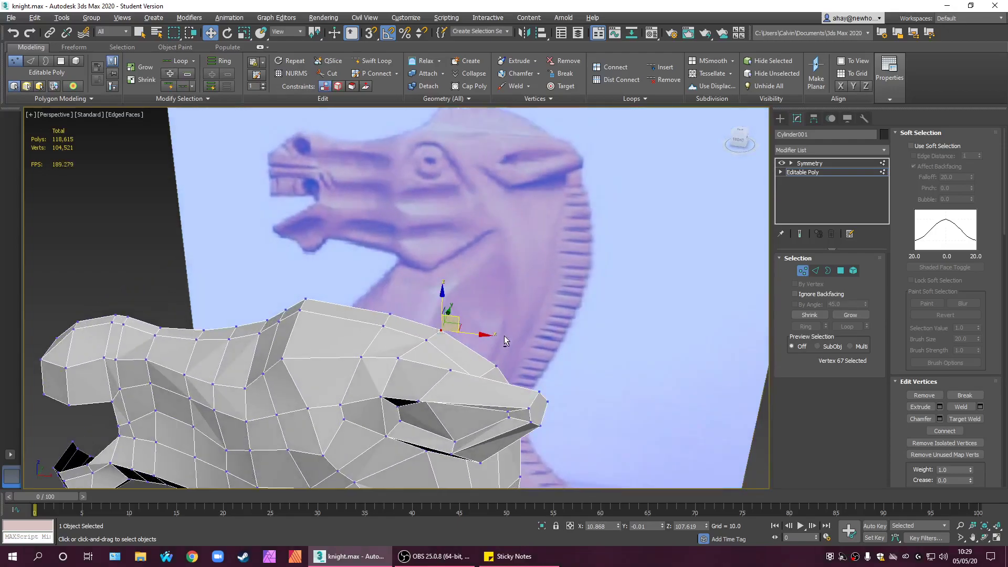
left_click_drag(459, 320, 463, 320)
- Select the two vertices on the back of the head near the ear tip and move them to about X 16.53, Z 102.20
middle_click_drag(502, 330, 450, 341, "alt")
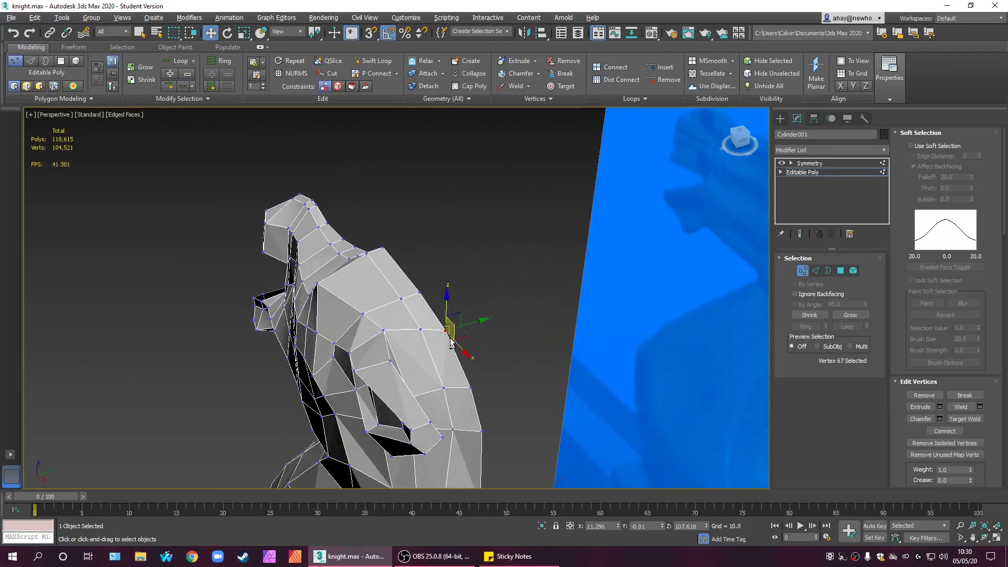
left_click(445, 388, "ctrl")
left_click(453, 431, "ctrl")
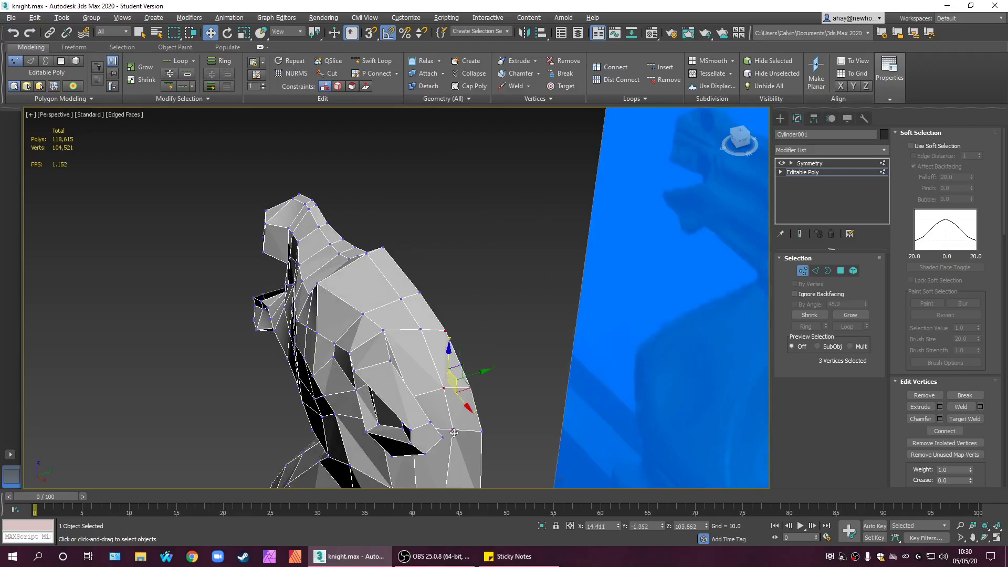
middle_click_drag(495, 428, 472, 388, "alt")
left_click_drag(474, 389, 479, 391)
key("ctrl+z")
left_click(498, 412, "alt")
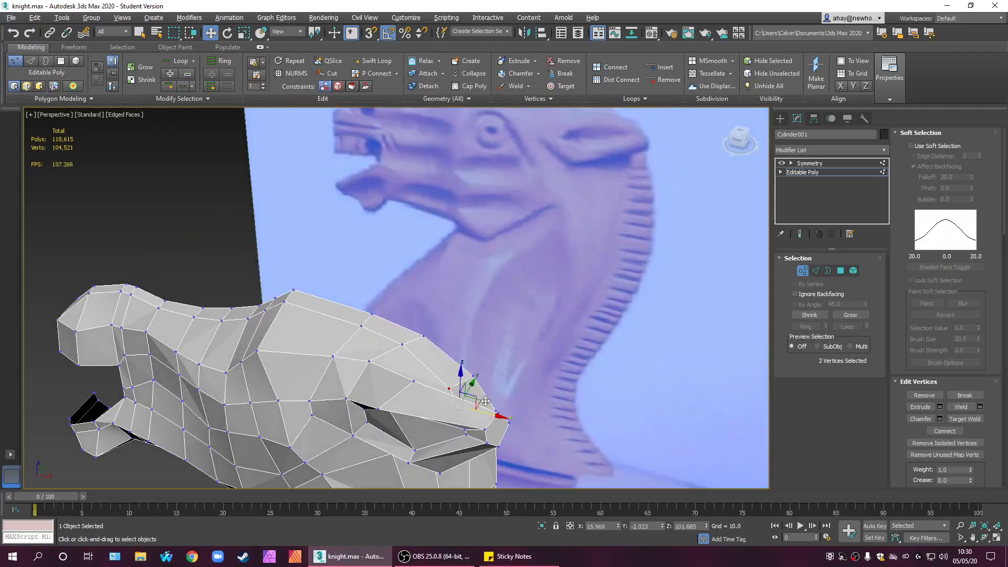
middle_click_drag(462, 390, 474, 392, "alt")
left_click_drag(474, 392, 482, 385)
- Check the mirrored head and the NURMS-smoothed ear against the reference in the four-viewport layout, and turn smoothing off
middle_click_drag(482, 385, 549, 350, "alt")
scroll(461, 336, "up", 4)
key("alt+w")
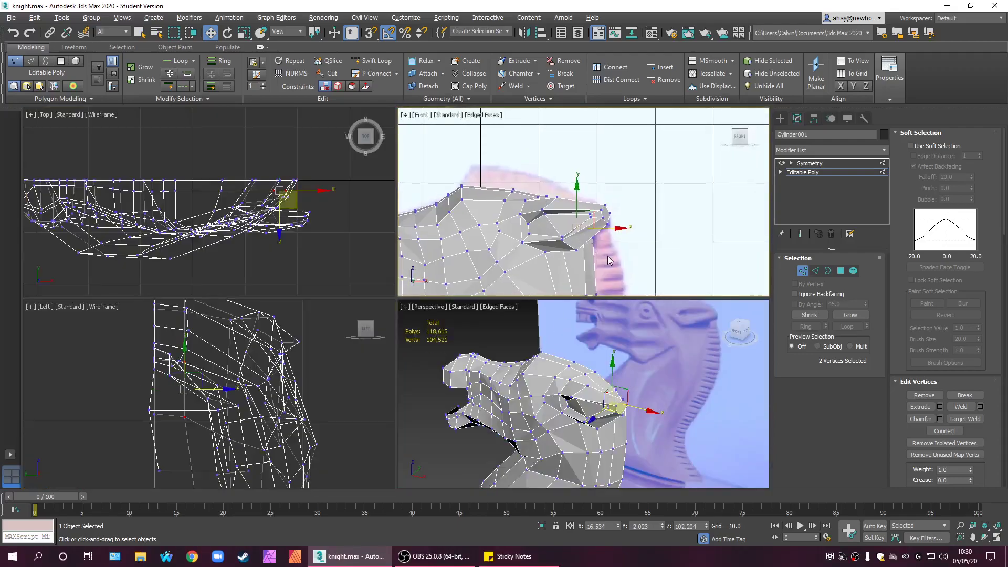
middle_click_drag(596, 466, 616, 413, "alt")
scroll(521, 409, "up", 4)
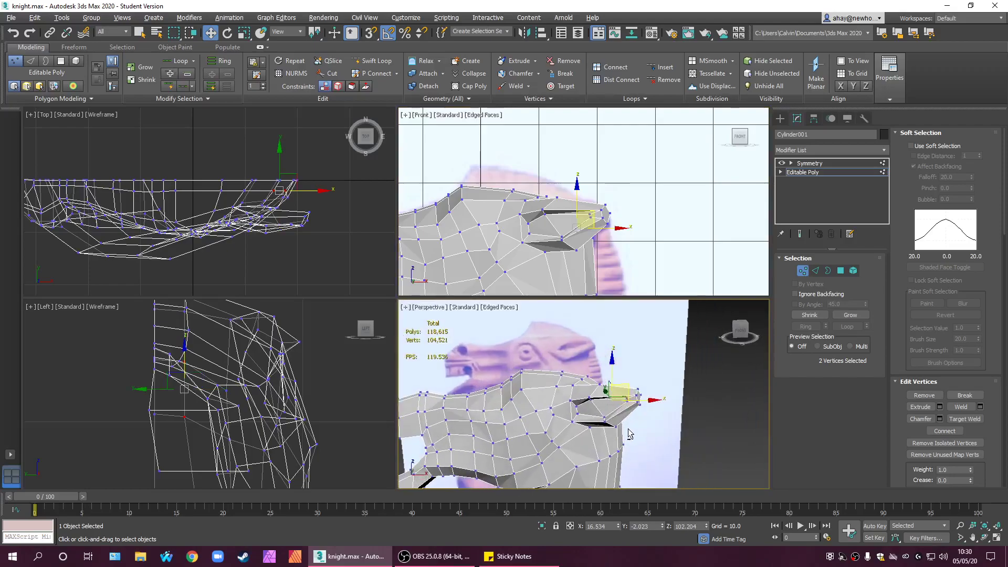
left_click(818, 175)
left_click(837, 163)
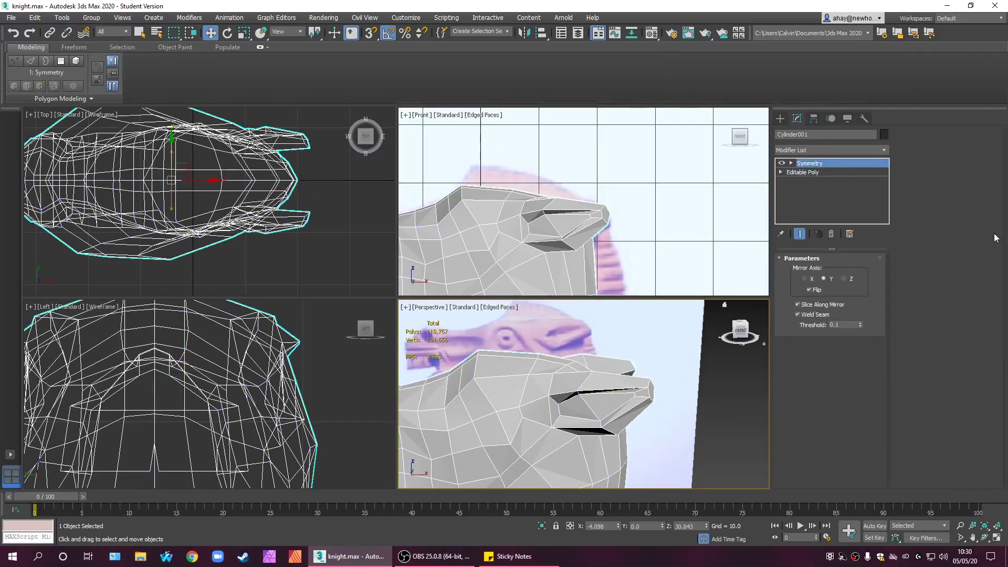
left_click(805, 172)
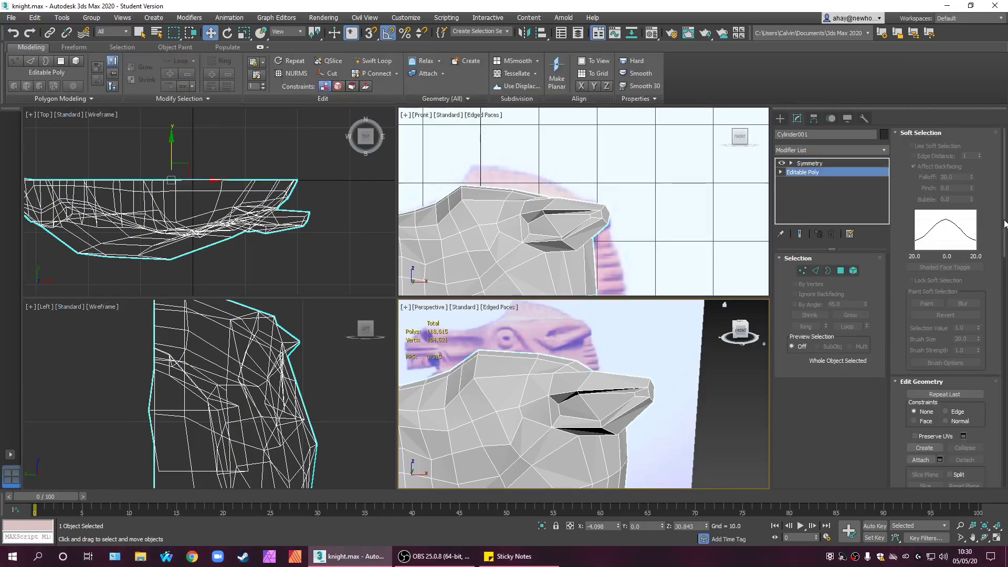
scroll(953, 289, "down", 10)
left_click(947, 313)
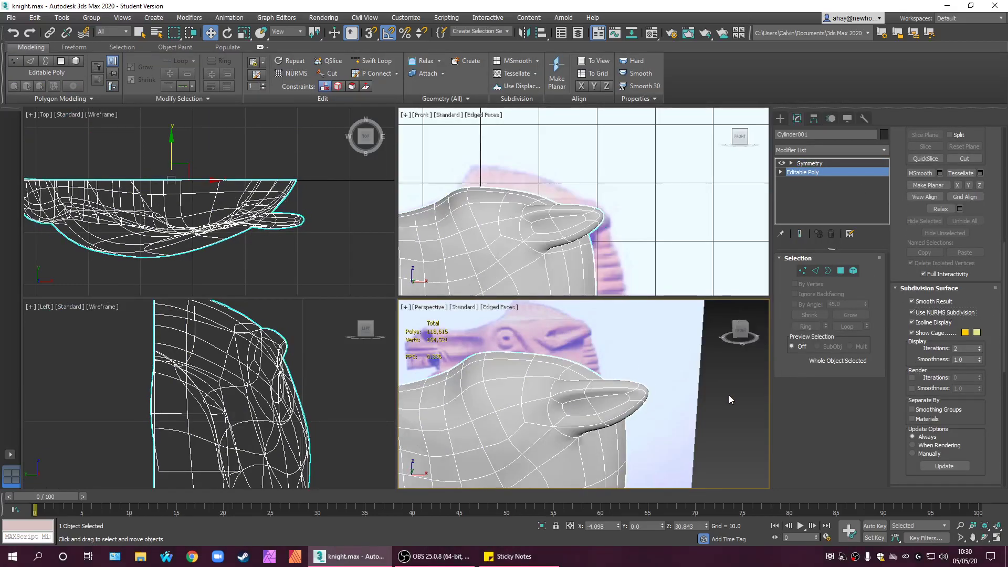
middle_click_drag(647, 432, 603, 420)
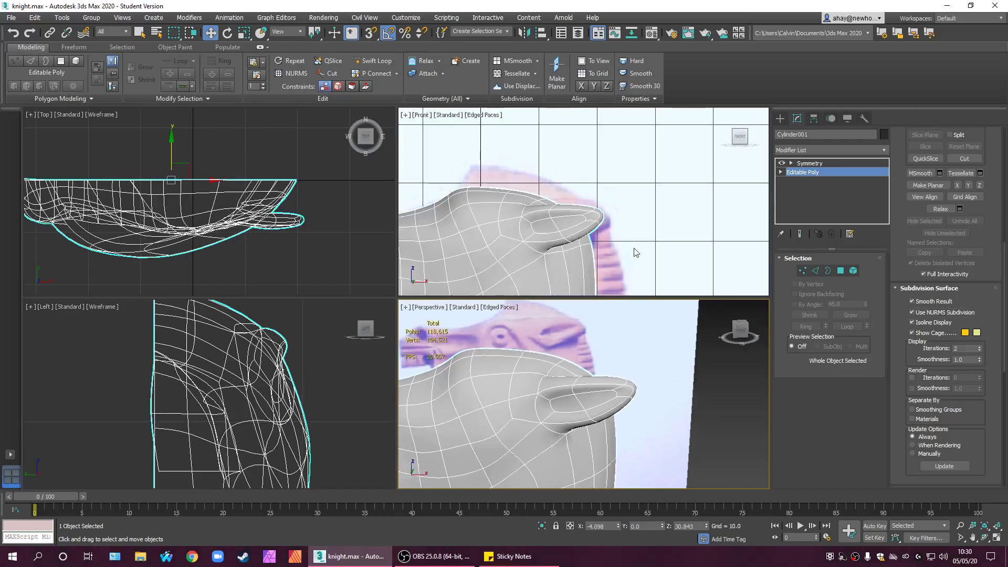
middle_click_drag(638, 258, 625, 208)
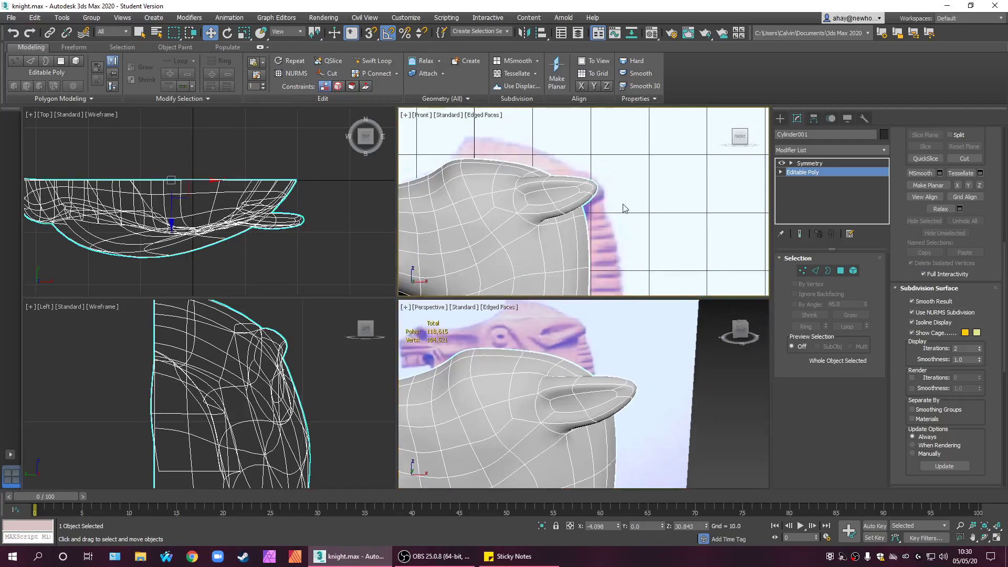
left_click(937, 313)
- Try to raise the ear-tip polygon slightly along Z
middle_click_drag(683, 423, 653, 414)
left_click(840, 270)
left_click(607, 382)
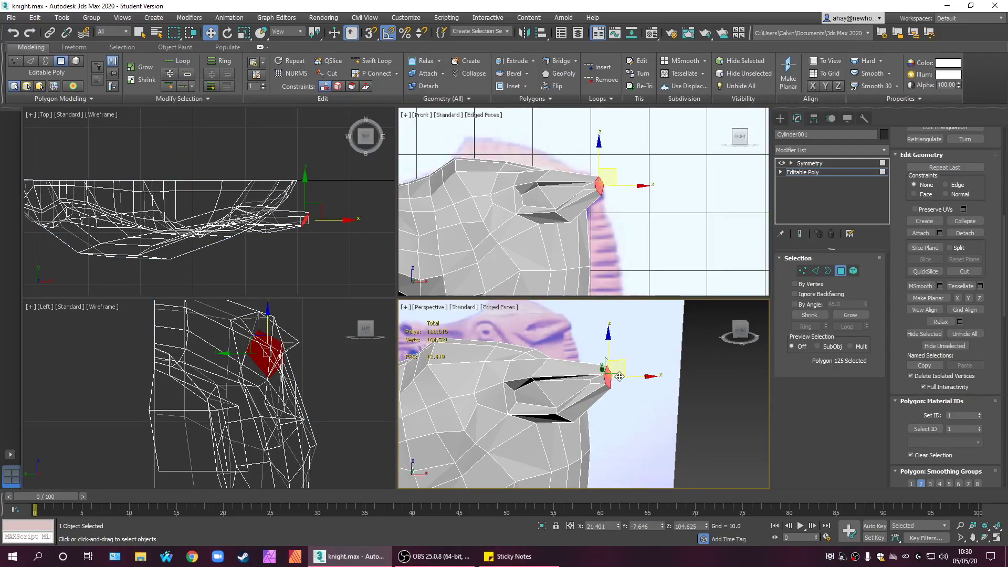
left_click_drag(609, 350, 609, 343)
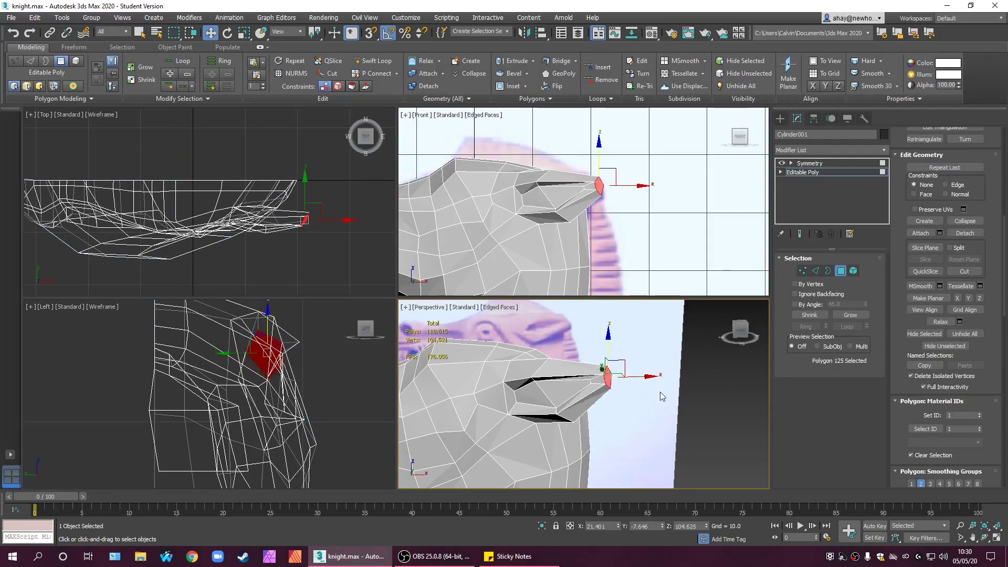
- Select the ring of seven edges running lengthwise around the ear behind its tip
key("alt+w")
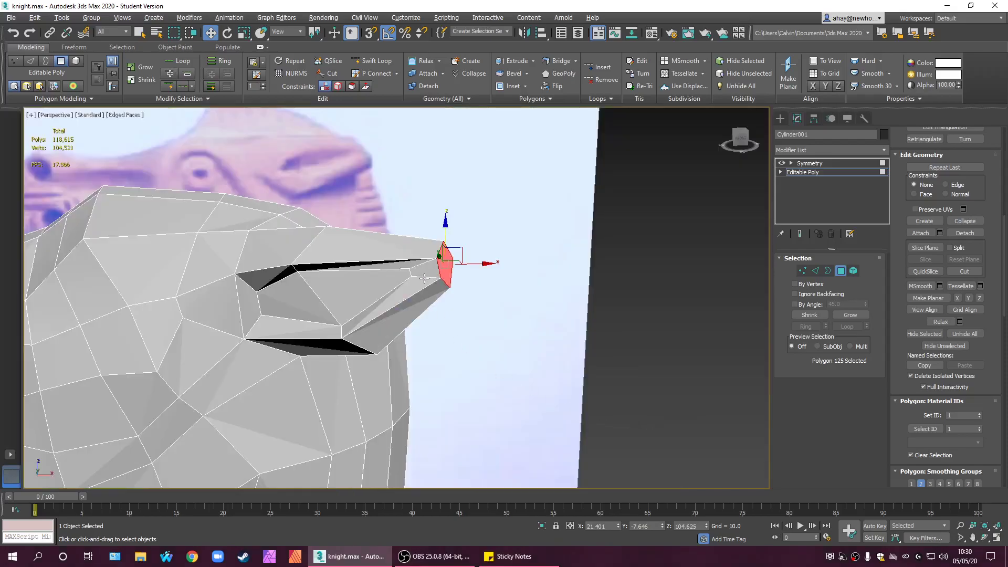
middle_click_drag(484, 320, 571, 318)
left_click(815, 271)
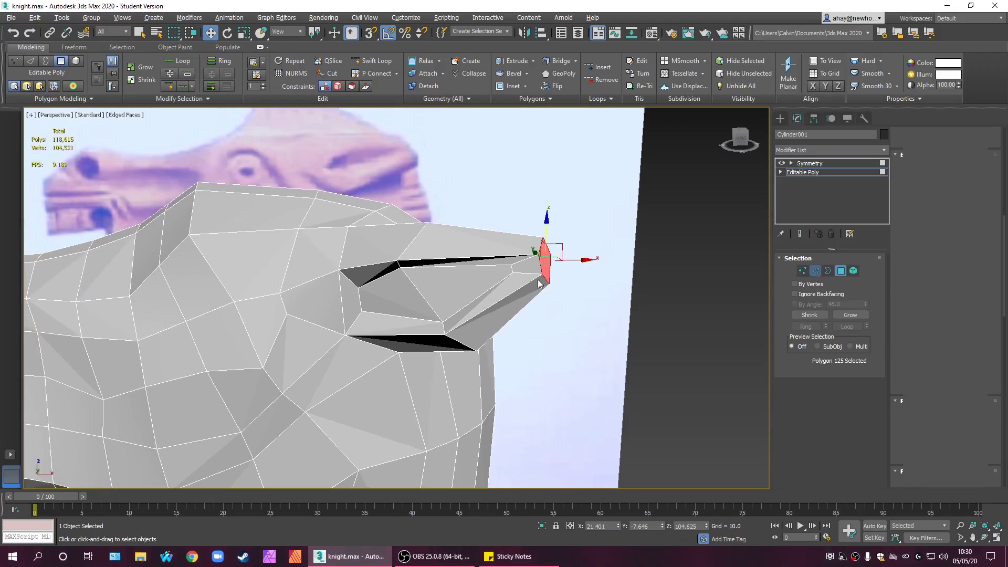
left_click(362, 226)
left_click(491, 231)
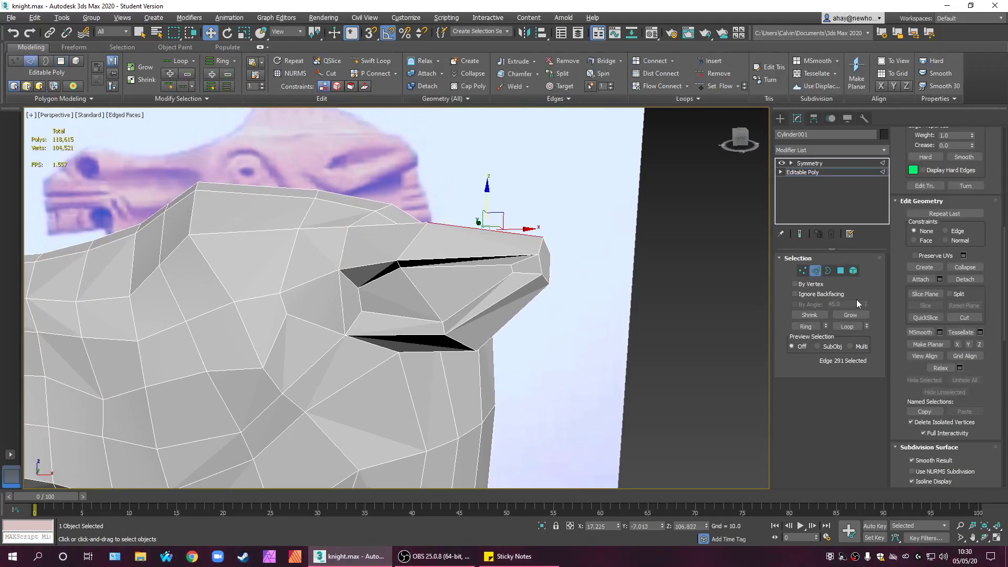
left_click(807, 325)
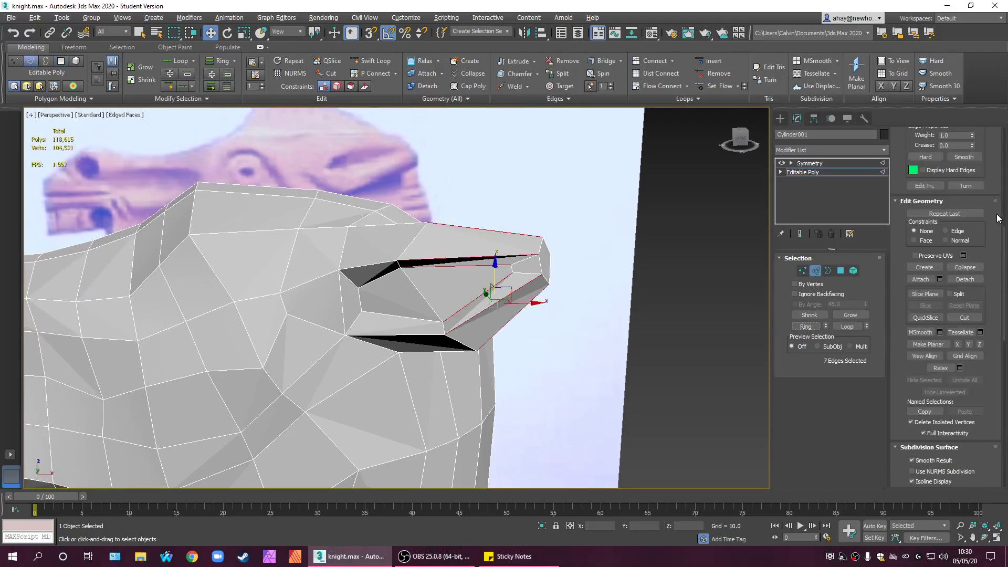
- Connect the selected ear edges with one segment and a slide of 63 towards the tip
mouse_move(1003, 326)
left_mouse_down()
mouse_move(1000, 454)
mouse_move(989, 182)
left_mouse_up()
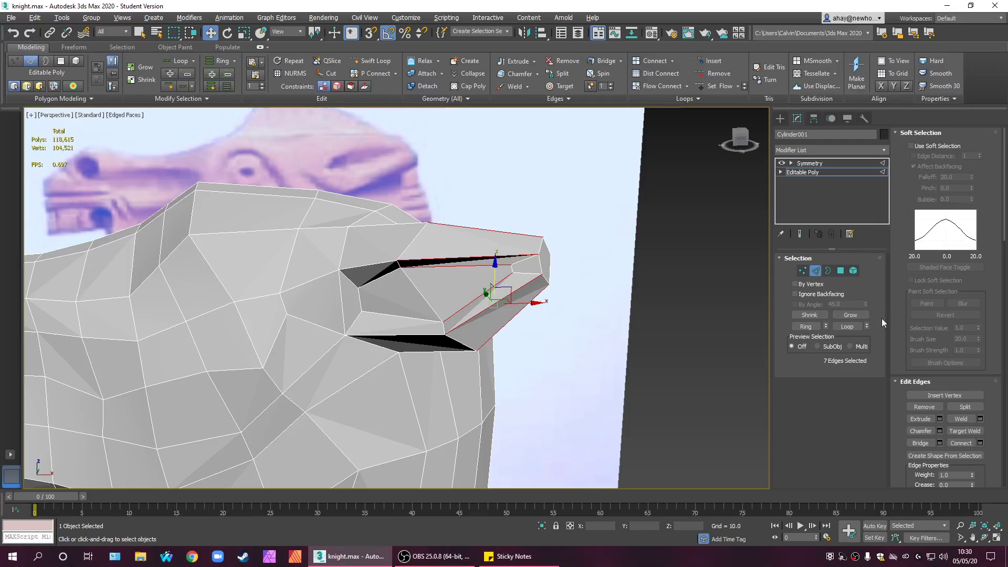
left_click(980, 443)
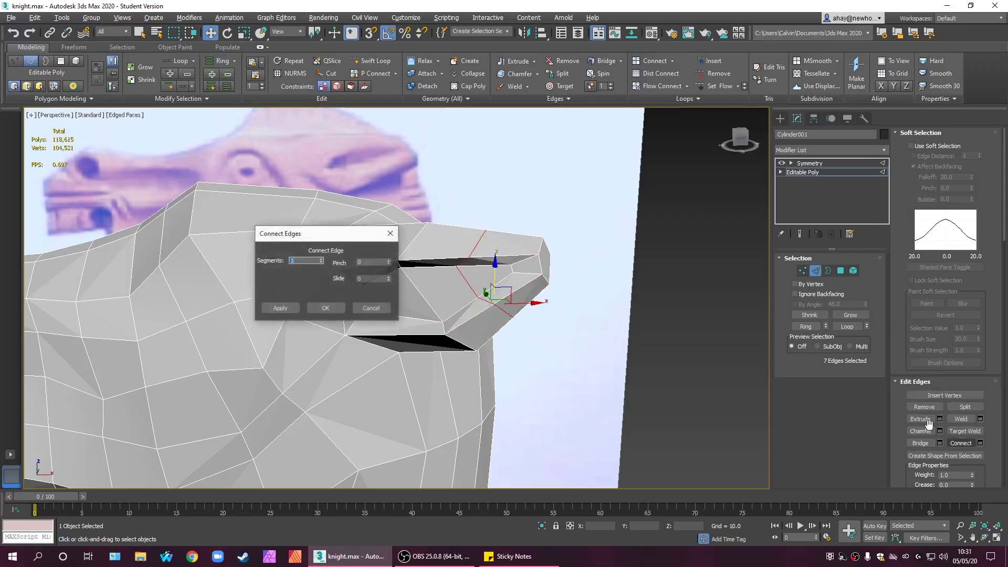
left_click_drag(389, 280, 397, 249)
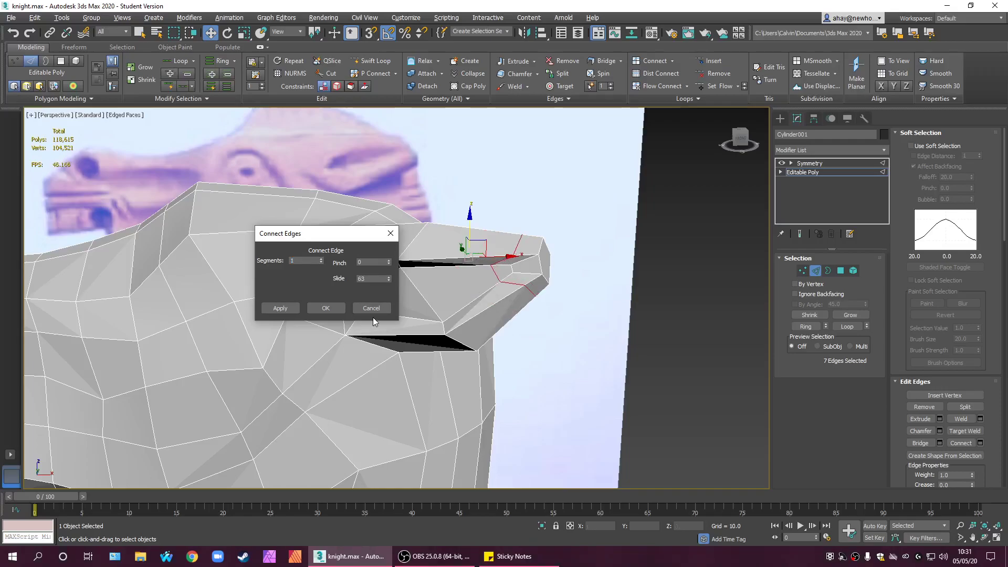
left_click(339, 308)
- Try to lower the ear-tip polygon together with its surrounding polygons slightly along Z
left_click(841, 271)
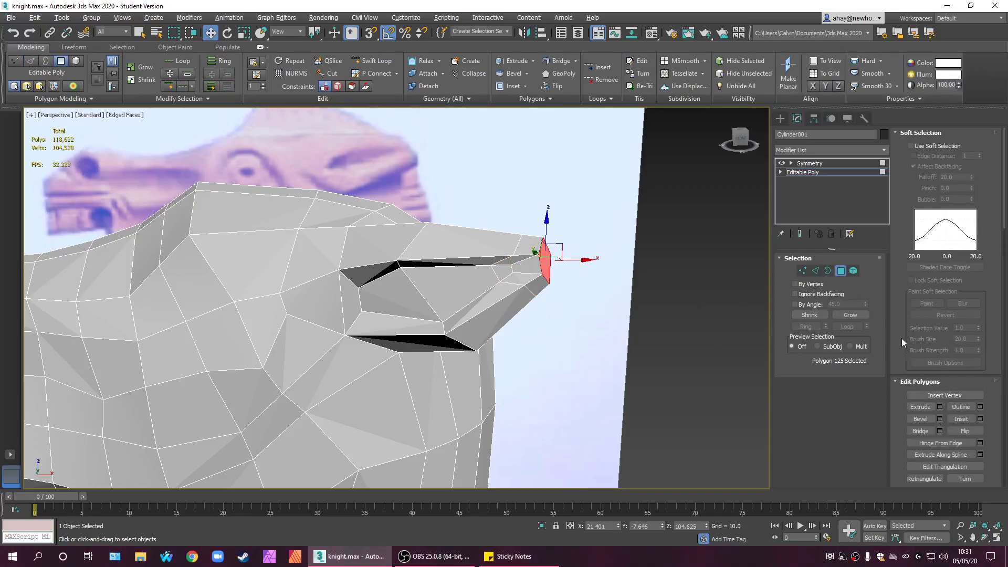
left_click(847, 315)
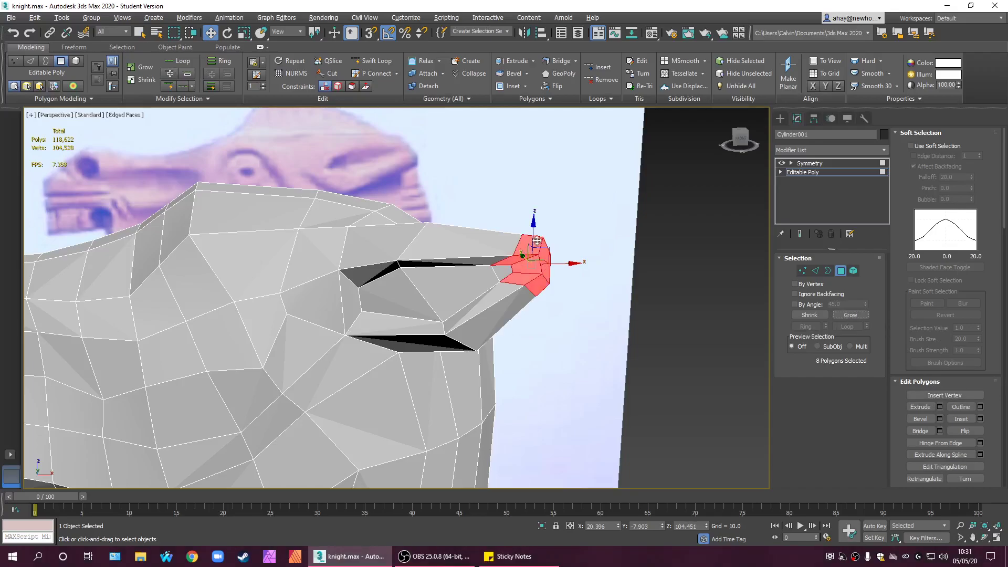
left_click_drag(534, 238, 534, 240)
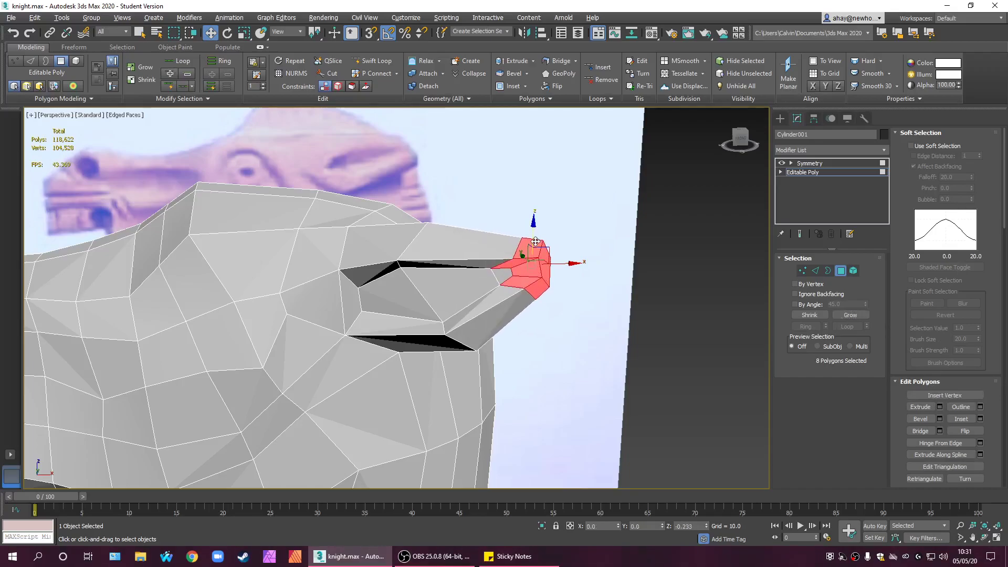
key("ctrl+z")
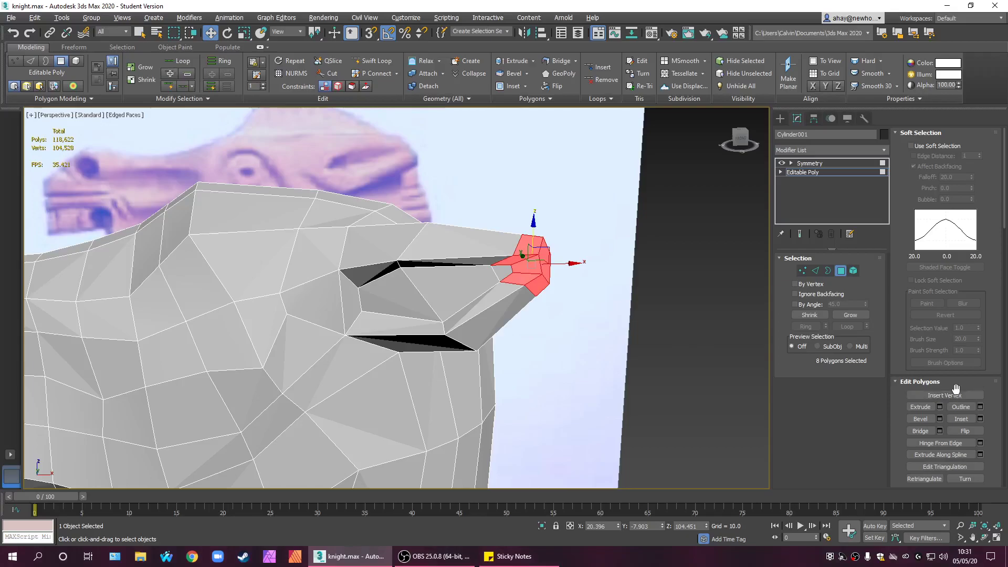
- Try lowering only the ear-tip polygon to about Z 104.20, and undo both that move and the connected edge loop
left_click(546, 266)
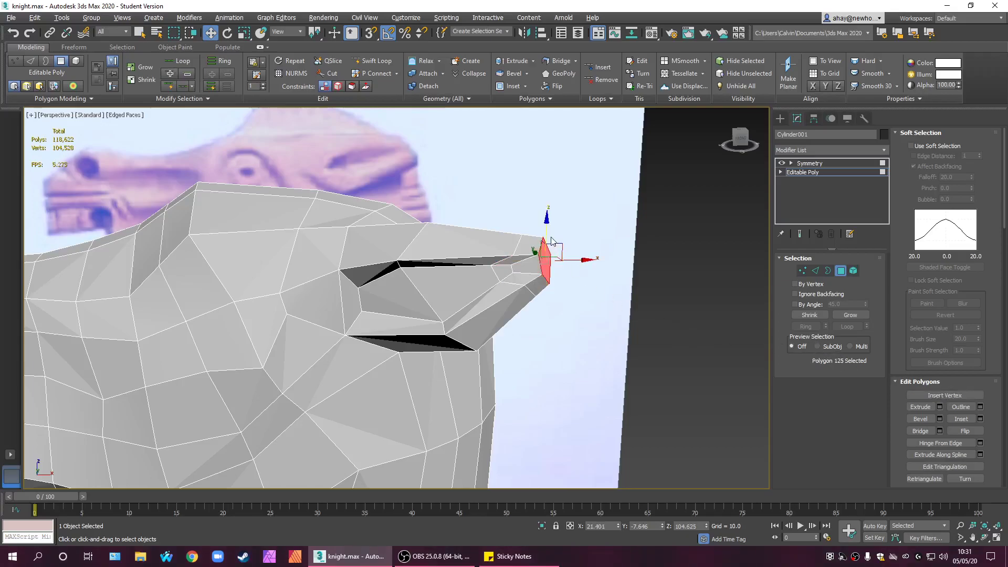
left_click_drag(559, 255, 565, 262)
left_click(594, 334)
mouse_move(593, 334)
middle_mouse_down("alt")
mouse_move(569, 323)
mouse_move(549, 329)
mouse_move(585, 347)
middle_mouse_up("alt")
key("ctrl+z")
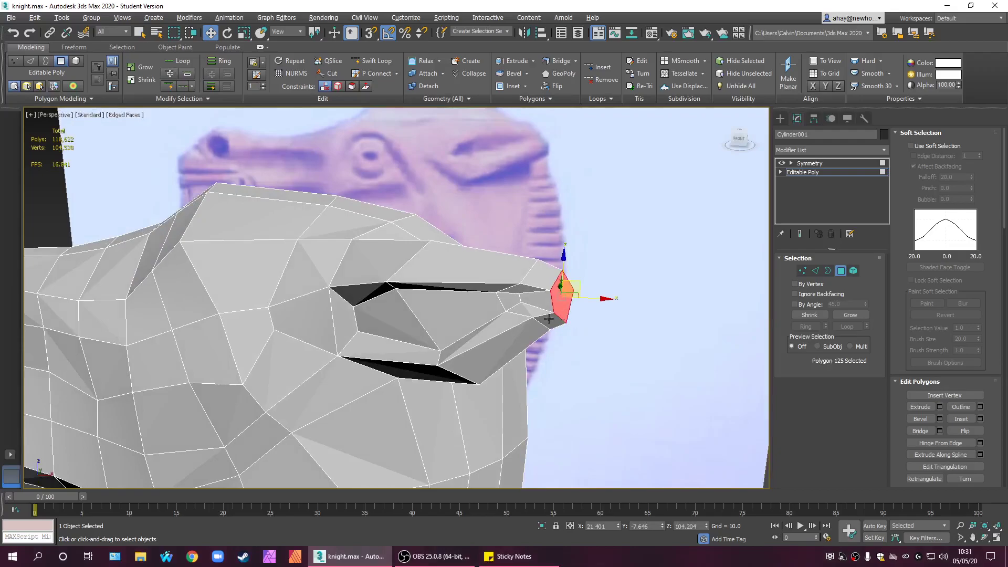
key("ctrl+z")
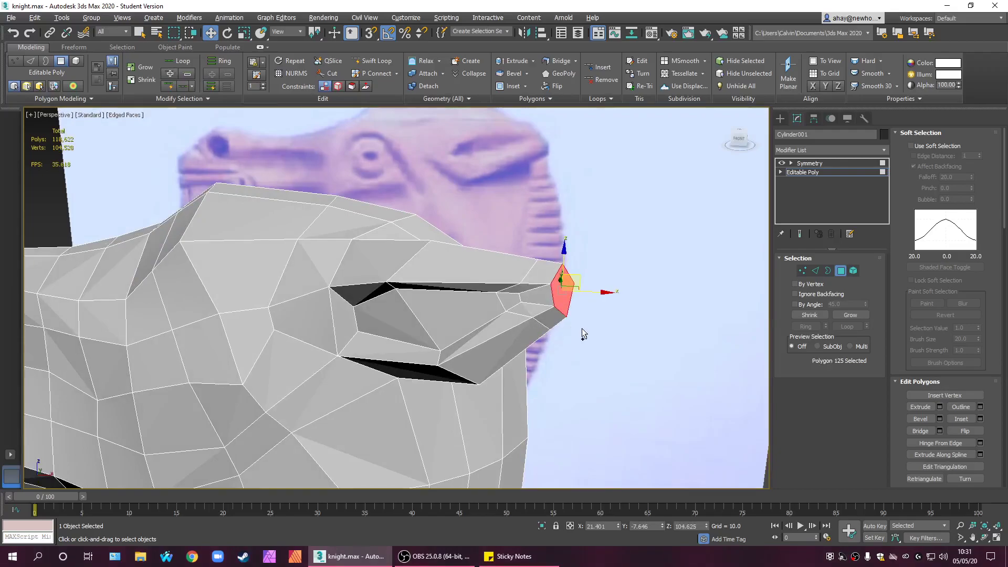
key("ctrl+z")
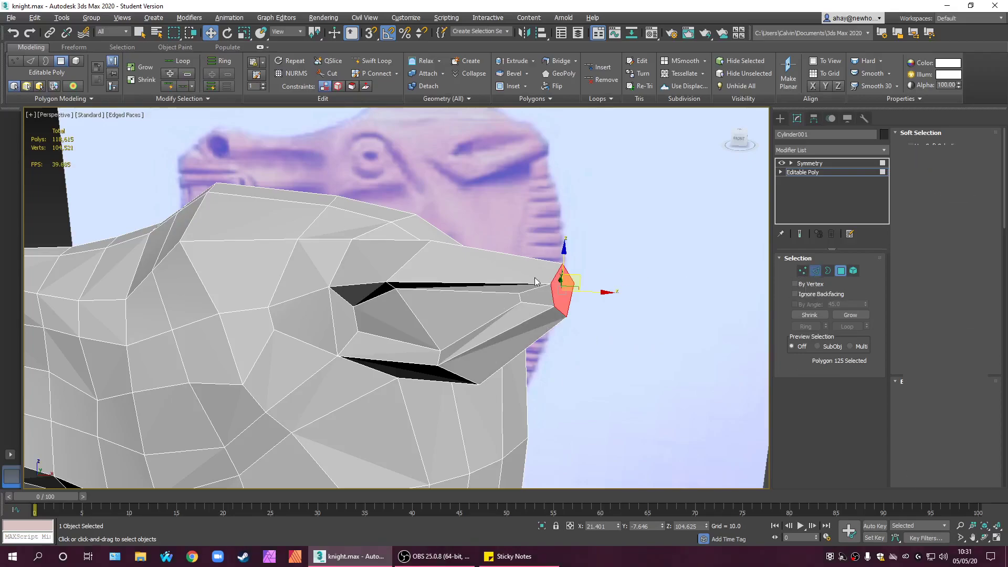
- Connect the ring of seven ear edges with one segment and a slide of 20
left_click(816, 271)
left_click(976, 444)
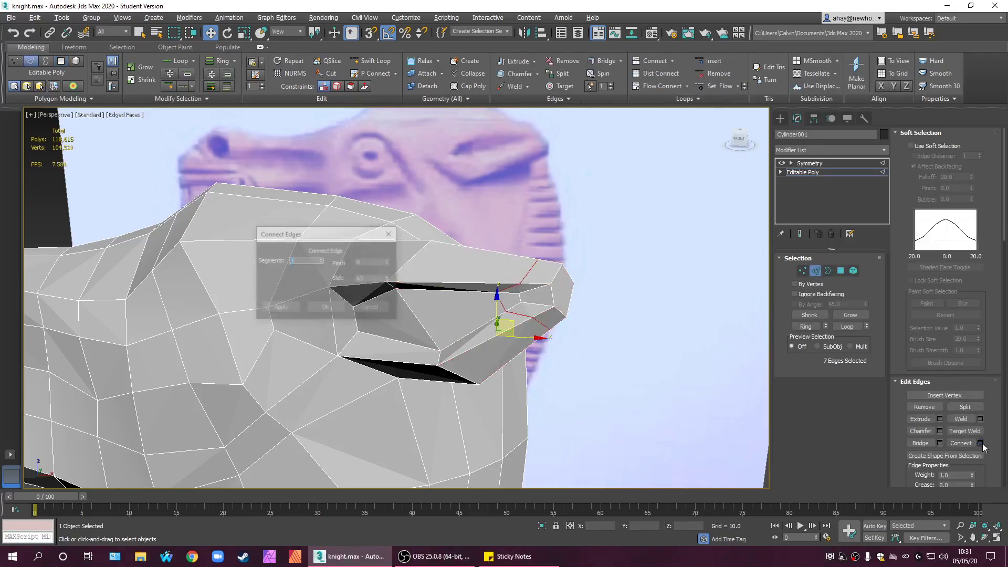
left_click(371, 279)
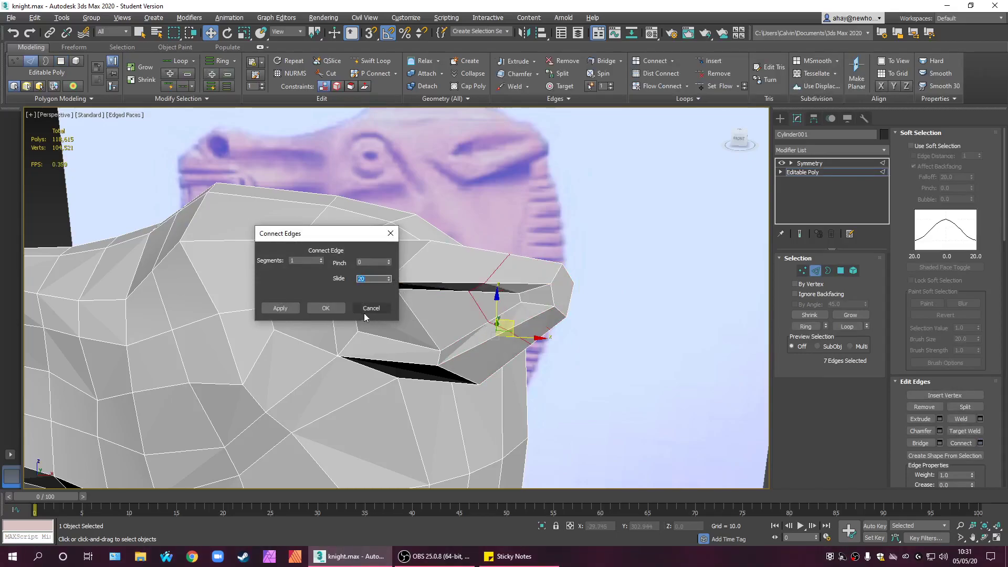
left_click(327, 308)
left_click(563, 296)
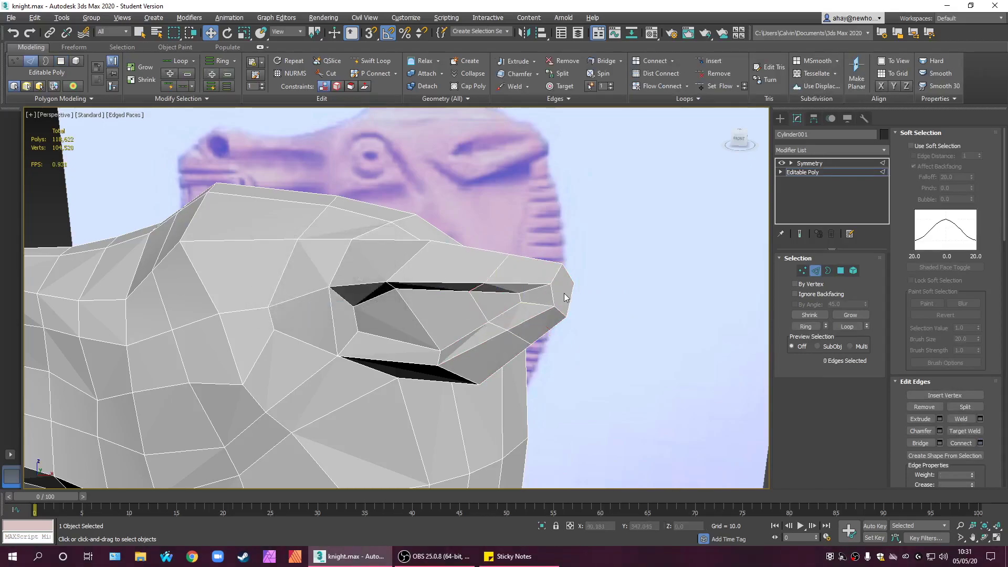
- Lower the ear-tip polygon along Z to about Z 103.65 and clear the selection
left_click(840, 271)
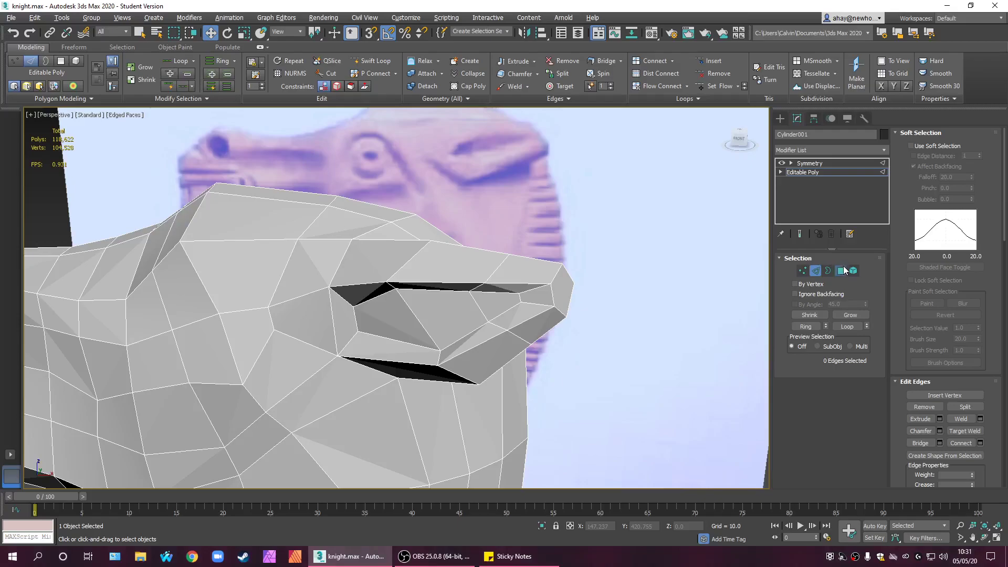
left_click(569, 299)
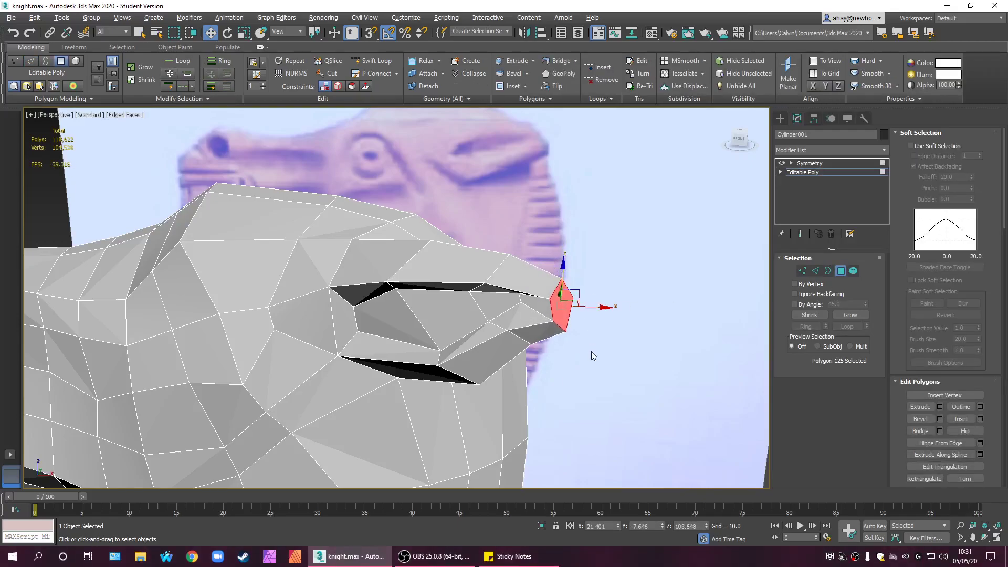
left_click(594, 309)
- Check the NURMS-smoothed ear against the reference in the four-viewport layout, and turn smoothing off
key("alt+w")
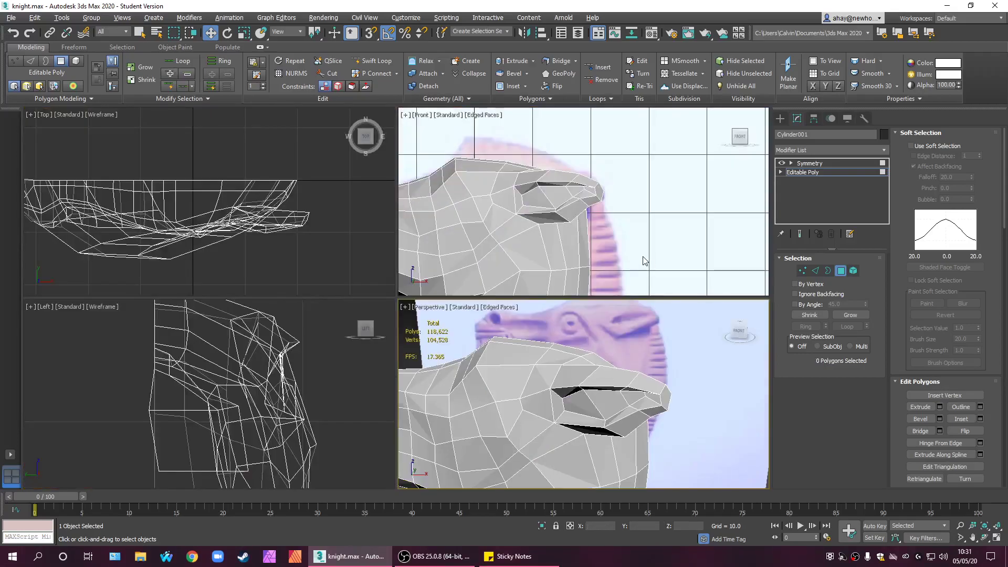
scroll(607, 204, "up", 2)
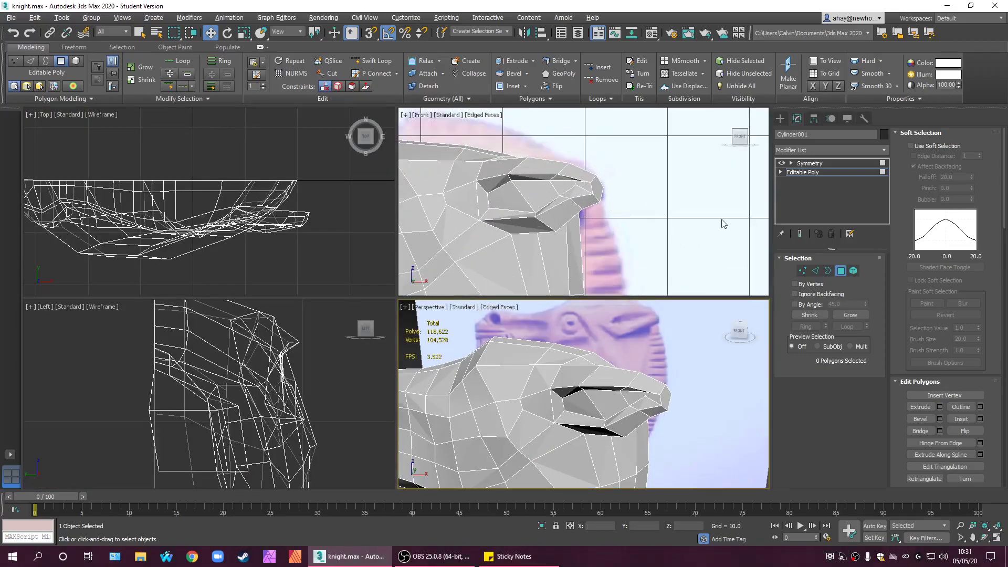
left_click(866, 173)
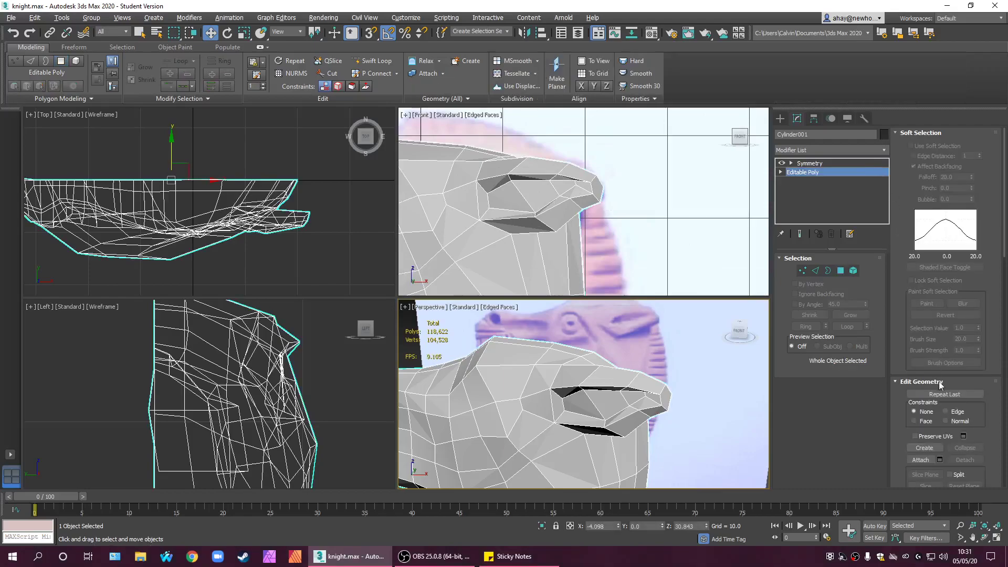
scroll(1006, 235, "down", 10)
left_click(913, 345)
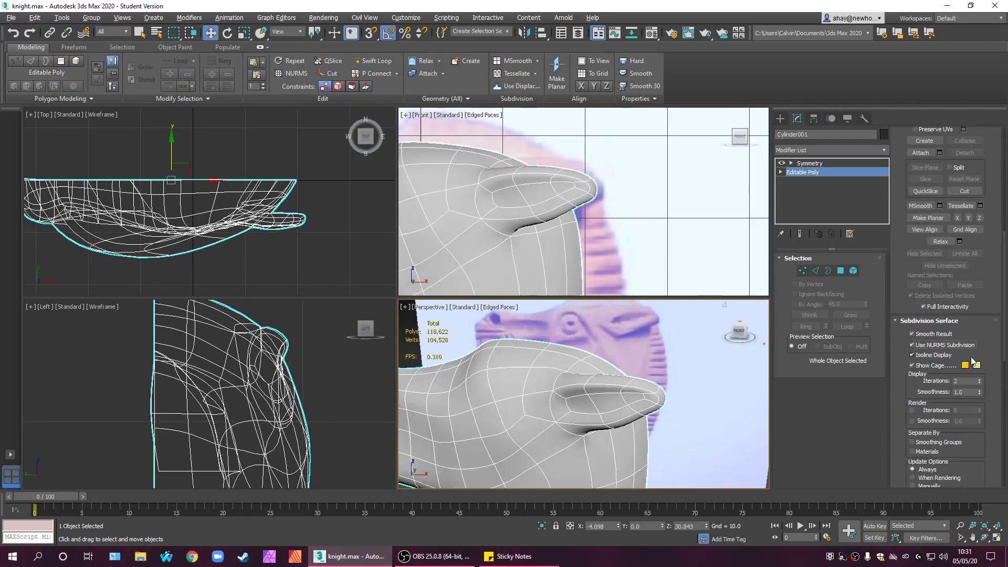
left_click(959, 349)
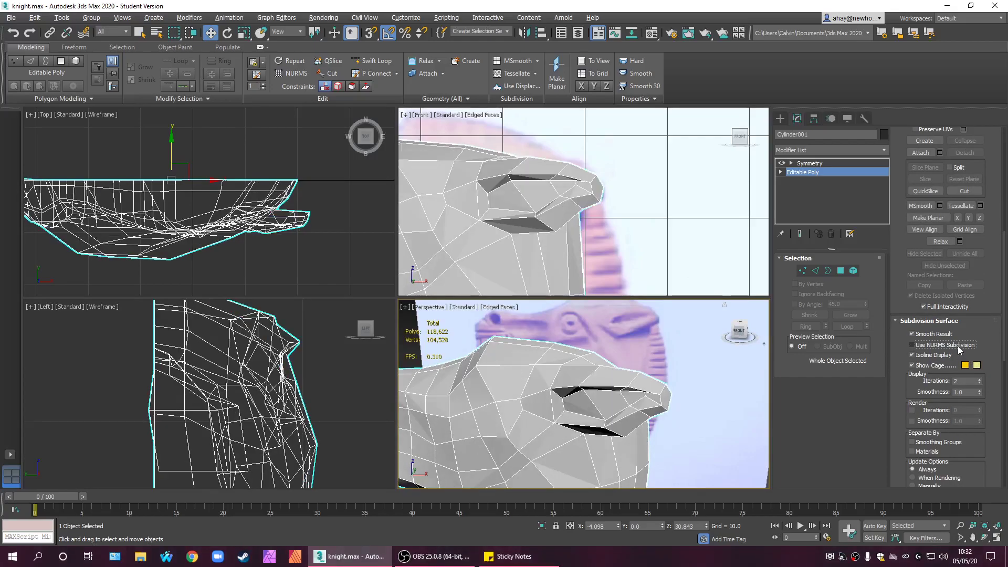
- Examine the unsmoothed ear's shape from several angles and compare its outline with the reference in the front view
scroll(557, 410, "down", 5)
middle_click_drag(557, 410, 641, 436, "alt")
scroll(642, 436, "up", 4)
scroll(667, 482, "down", 4)
middle_click_drag(676, 459, 680, 435, "alt")
key("shift+z")
key("shift+z")
key("shift+z")
key("shift+z")
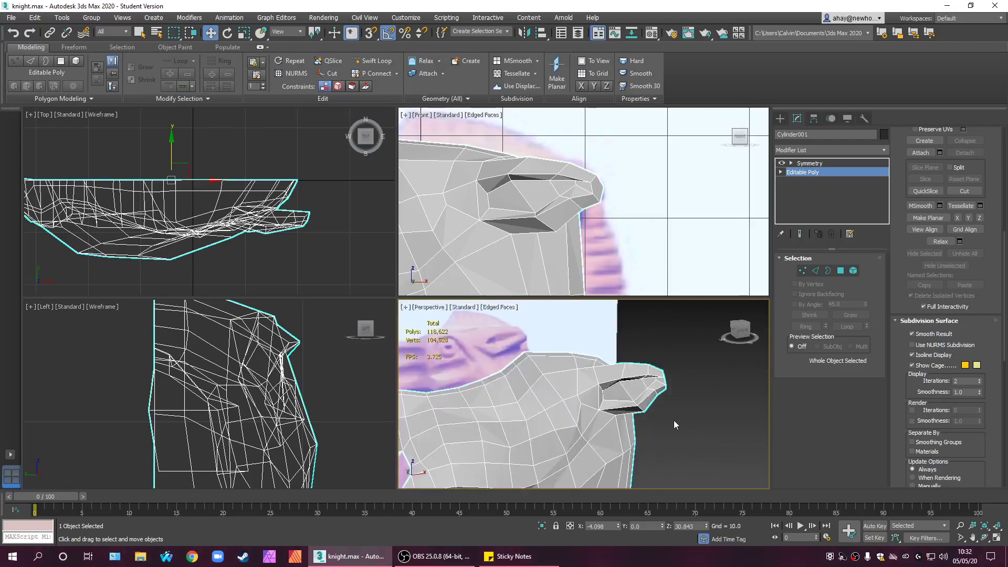
key("alt+w")
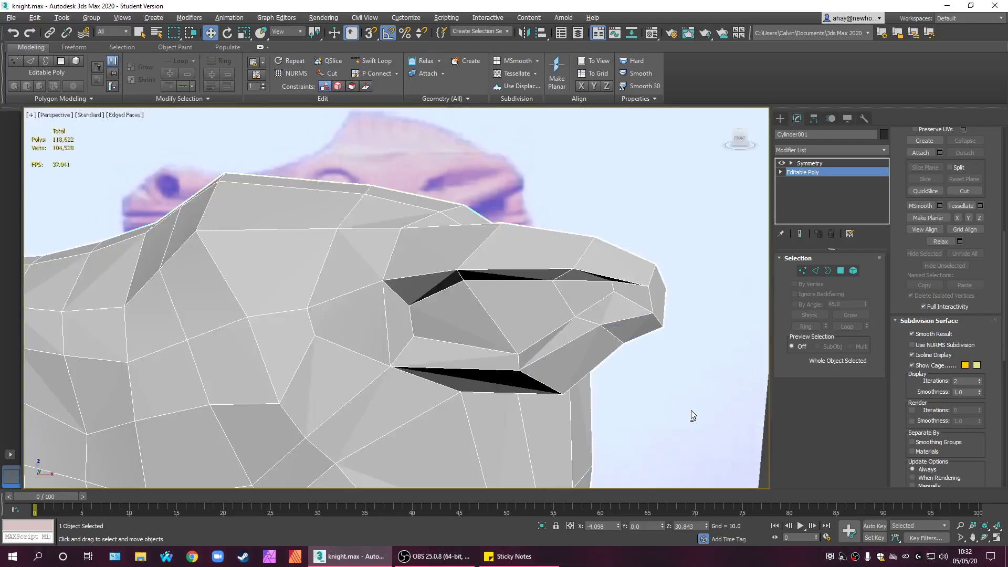
key("alt+w")
scroll(603, 246, "up", 4)
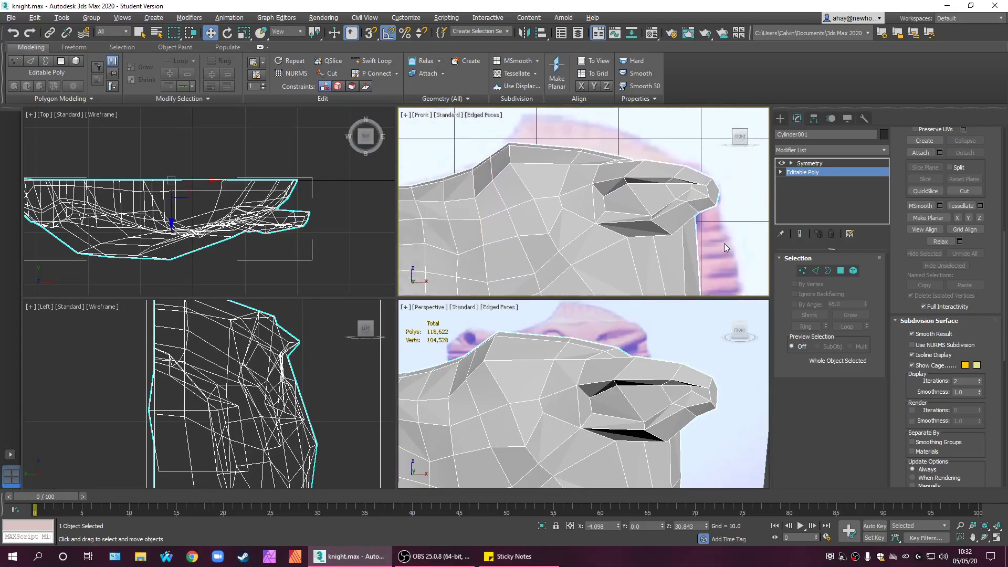
middle_click_drag(661, 208, 657, 253)
- Select the two polygons that form the floor of the ear's inner hollow
left_click(840, 271)
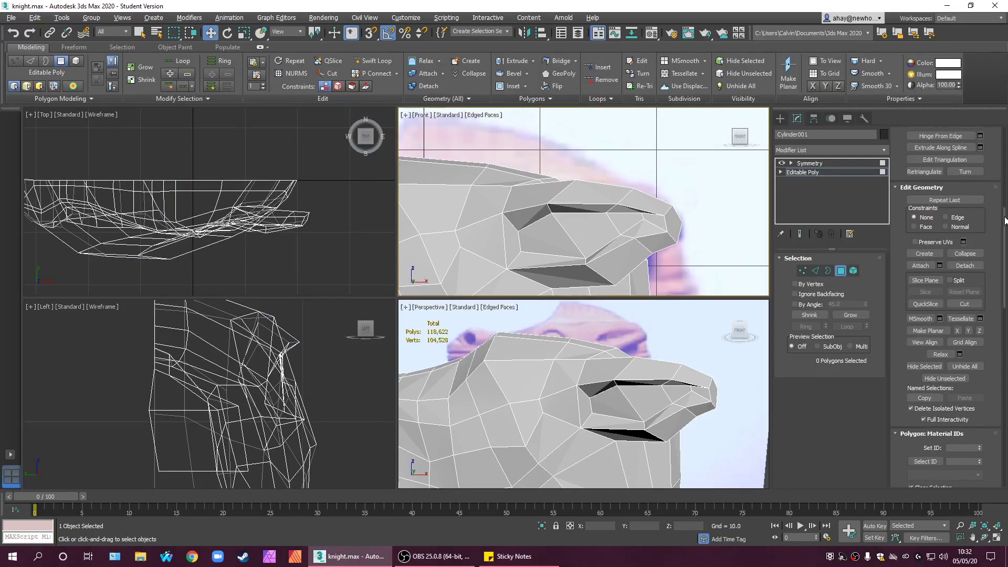
scroll(996, 308, "down", 10)
scroll(996, 308, "up", 2)
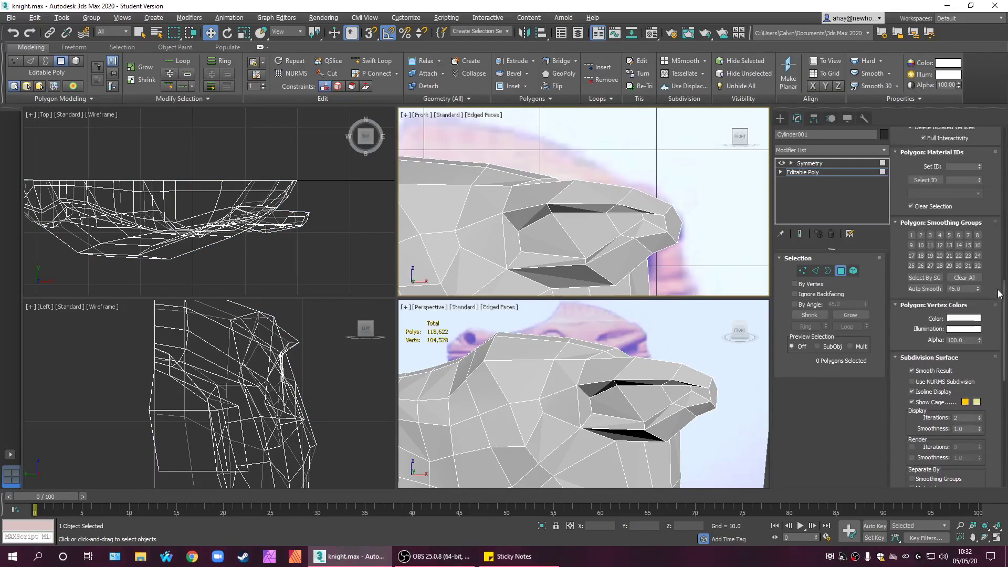
mouse_move(642, 397)
middle_mouse_down("alt")
mouse_move(641, 419)
mouse_move(649, 392)
middle_mouse_up("alt")
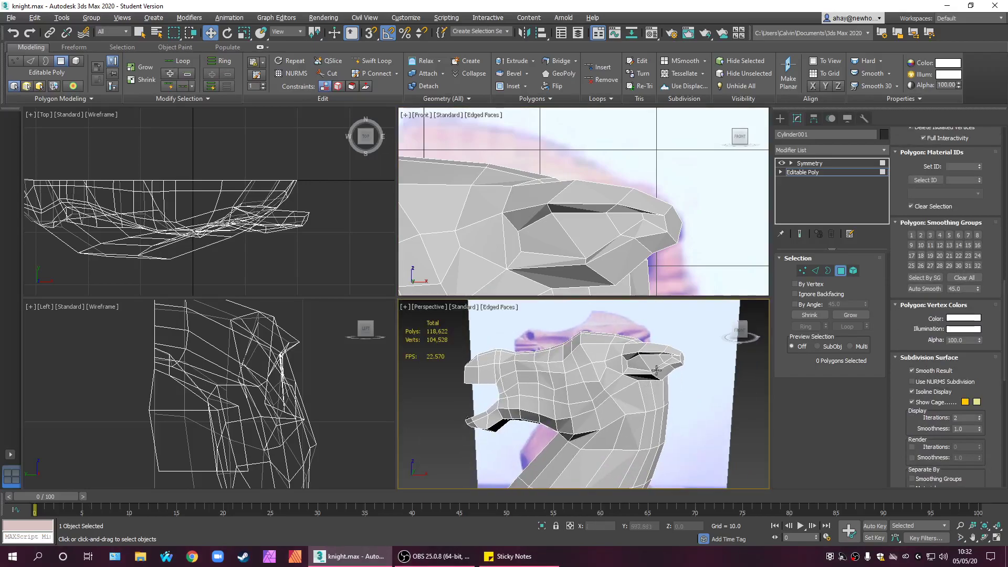
scroll(665, 361, "up", 5)
scroll(691, 357, "down", 2)
scroll(625, 221, "up", 3)
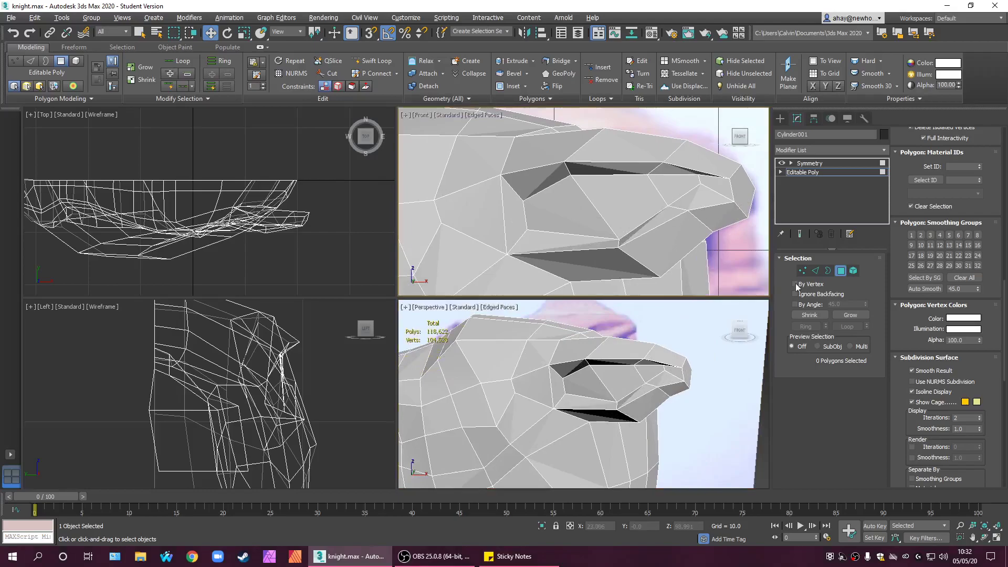
scroll(996, 281, "up", 6)
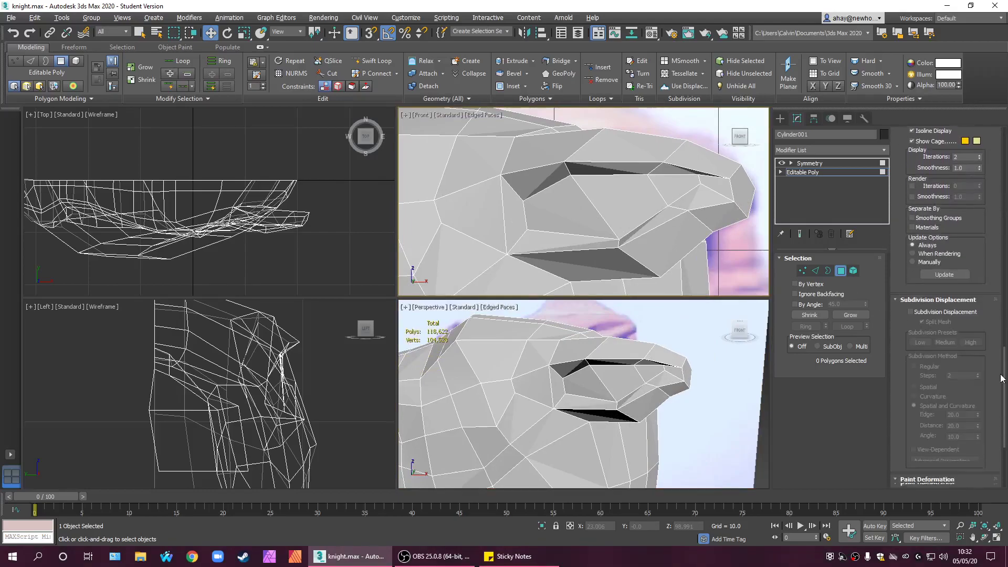
scroll(950, 216, "up", 2)
scroll(637, 263, "down", 3)
scroll(633, 252, "up", 1)
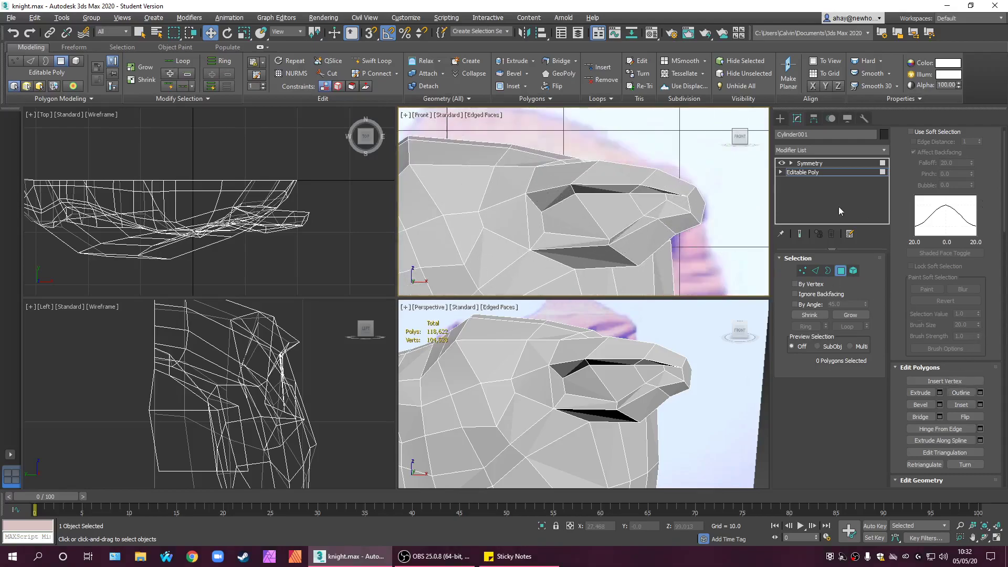
middle_click_drag(690, 232, 707, 242)
left_click(646, 223)
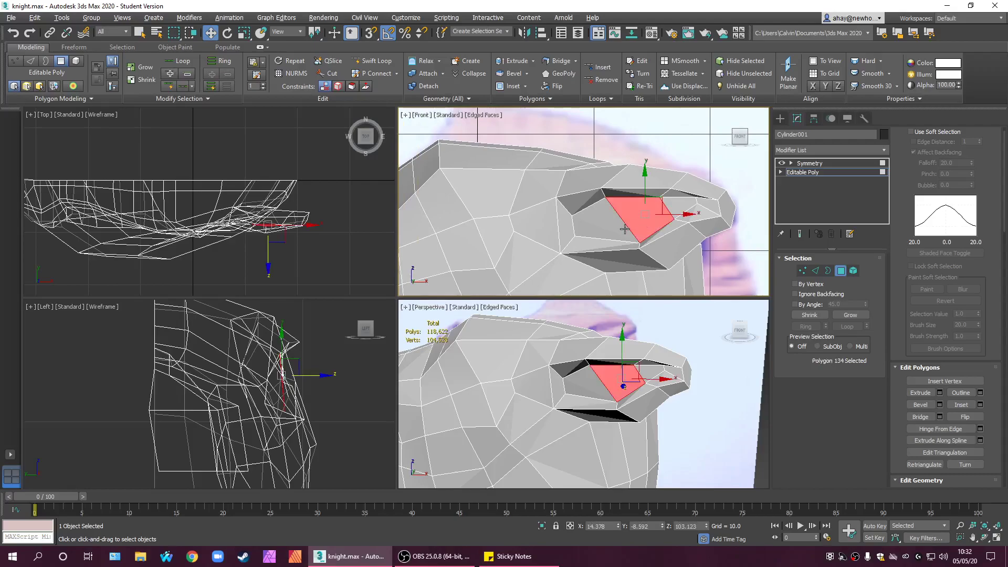
left_click(620, 228, "ctrl")
- Examine the two selected ear-hollow polygons and the surrounding ear shape from several angles in the perspective view
middle_click_drag(646, 400, 565, 395, "alt")
left_click(739, 329)
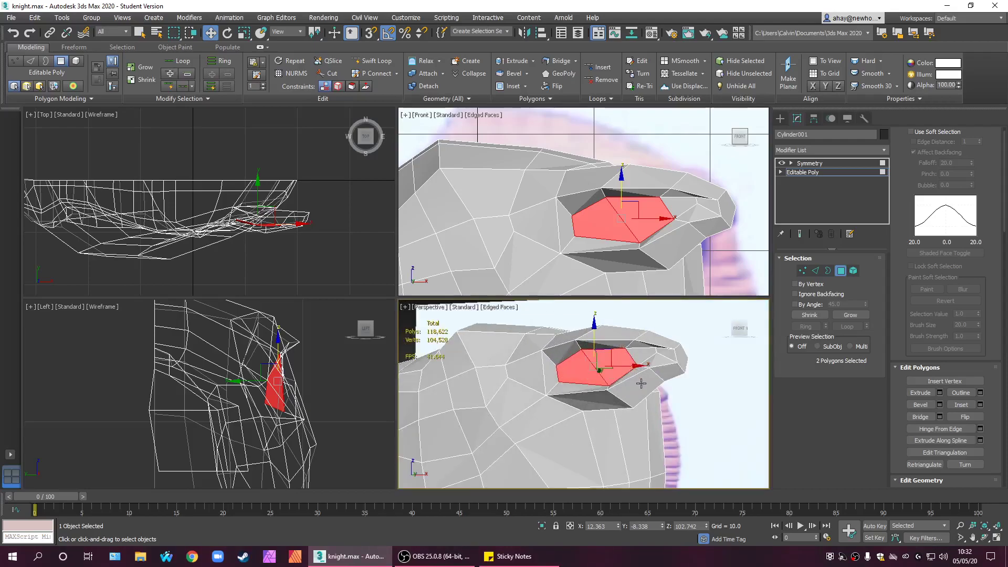
key("alt+w")
middle_click_drag(646, 386, 648, 426, "alt")
key("alt+w")
scroll(700, 242, "down", 3)
middle_click_drag(700, 243, 678, 240)
scroll(653, 204, "up", 2)
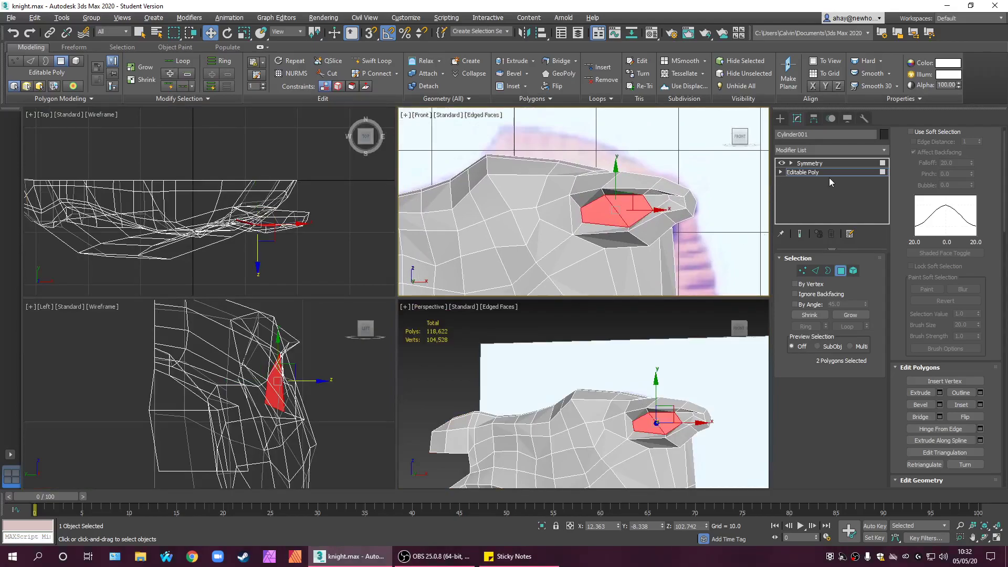
mouse_move(660, 189)
middle_mouse_down()
mouse_move(659, 155)
mouse_move(676, 179)
middle_mouse_up()
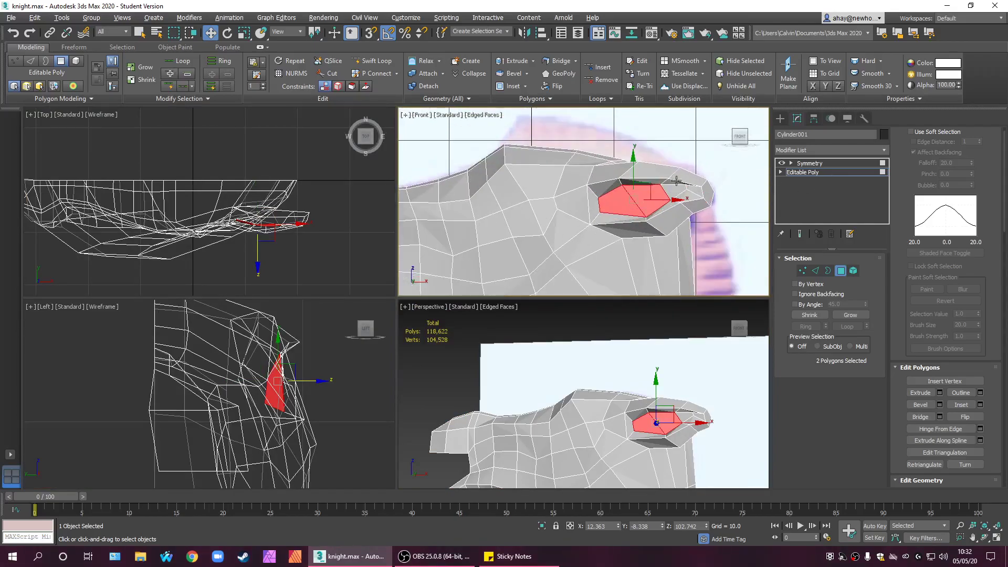
scroll(682, 383, "up", 5)
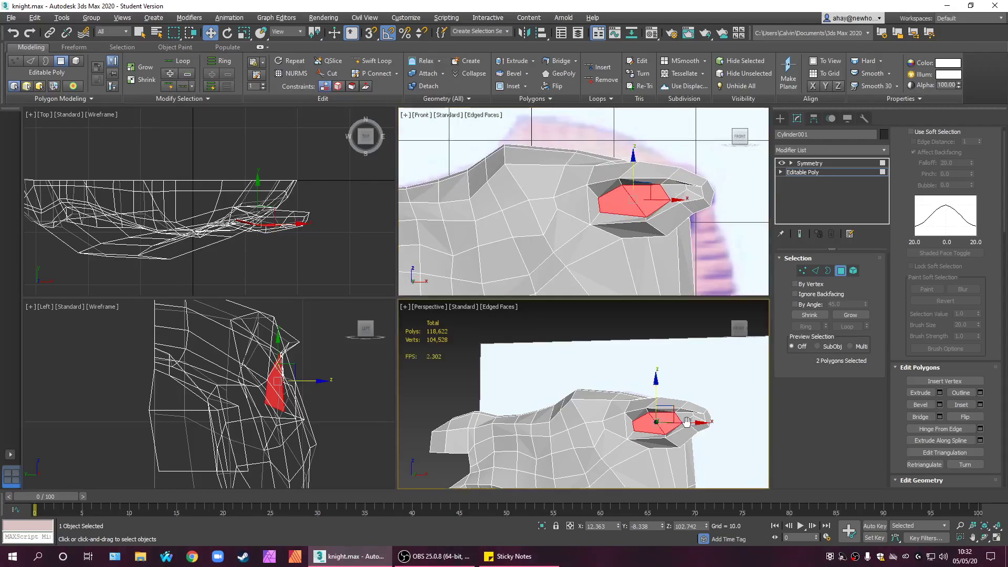
middle_click_drag(682, 383, 692, 393)
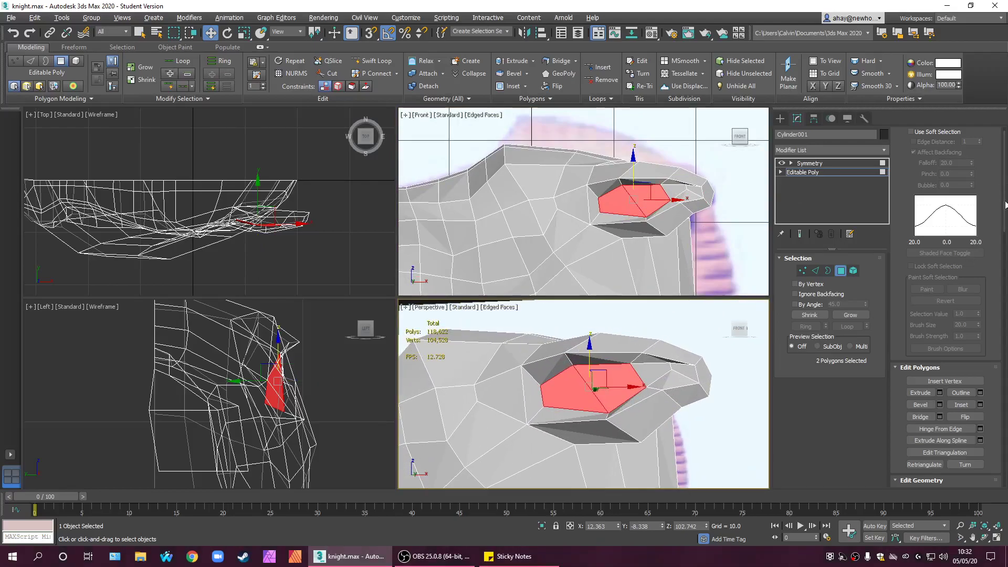
scroll(1006, 204, "down", 5)
scroll(973, 160, "up", 8)
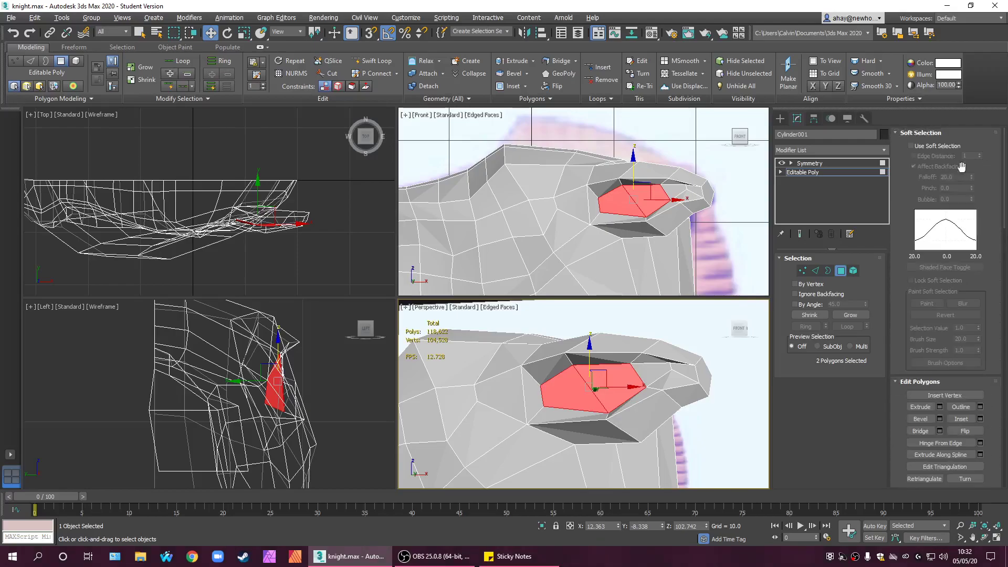
scroll(682, 387, "down", 2)
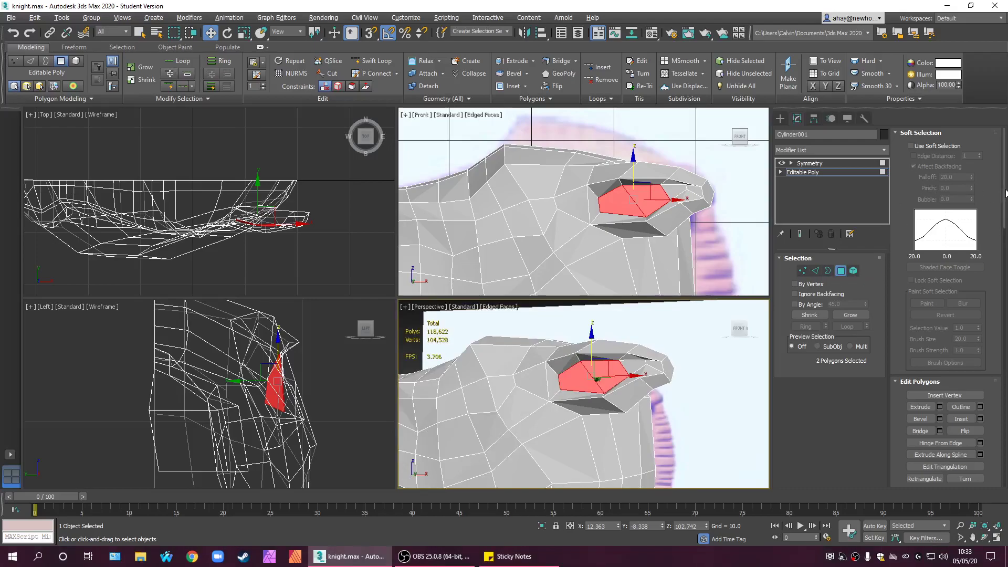
middle_click_drag(631, 420, 668, 423, "alt")
scroll(637, 368, "up", 3)
scroll(678, 244, "up", 1)
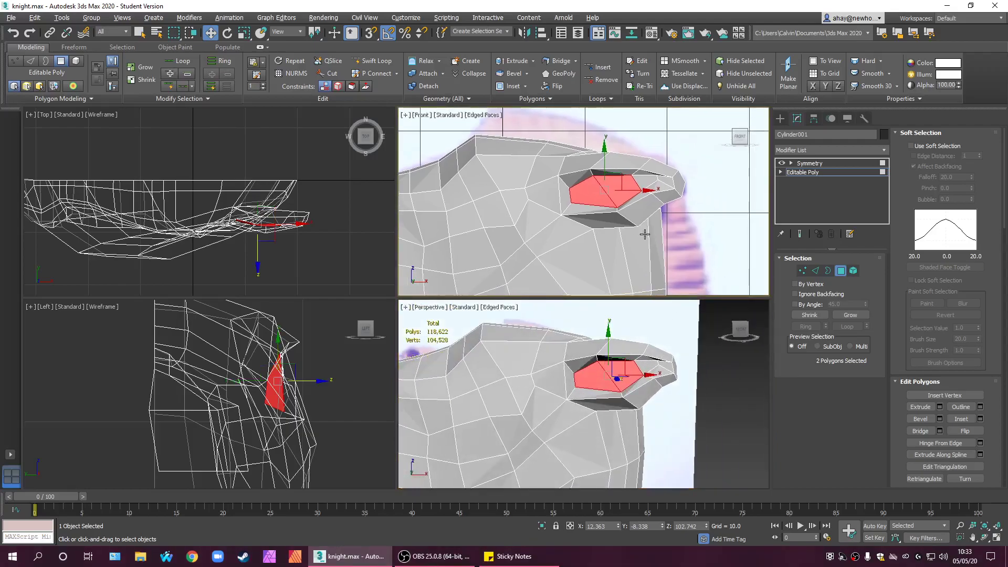
- Compare the ear's outline and hollow with the reference image in the enlarged front view
key("alt+w")
middle_click_drag(621, 243, 692, 270)
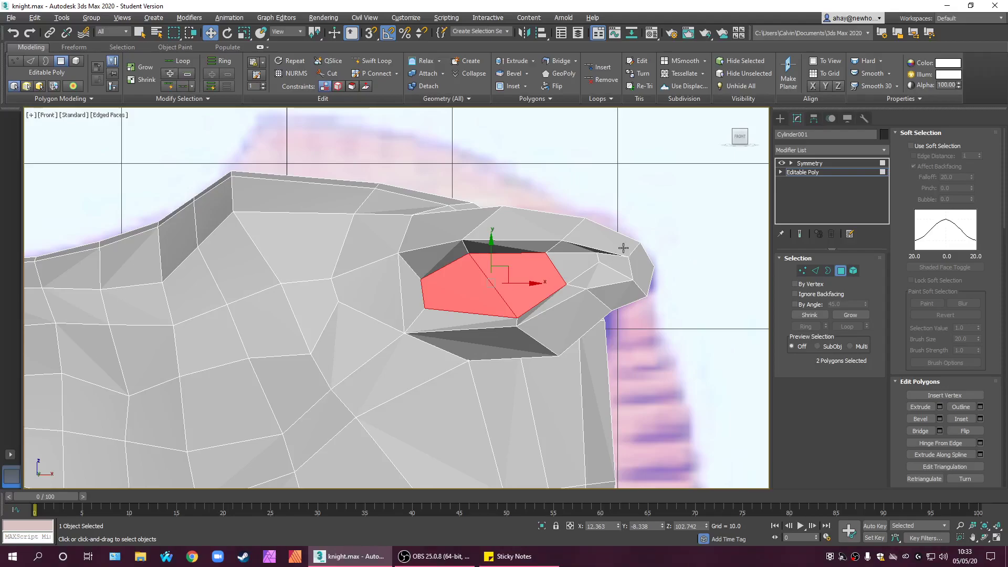
middle_click_drag(624, 248, 657, 224)
scroll(660, 226, "down", 2)
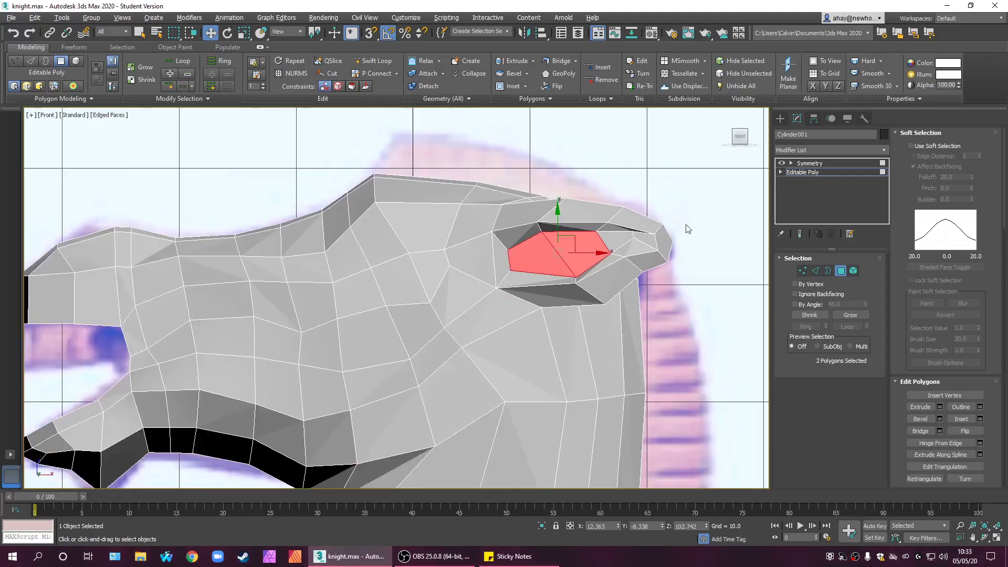
middle_click_drag(727, 235, 691, 234)
scroll(682, 238, "down", 2)
scroll(658, 232, "up", 2)
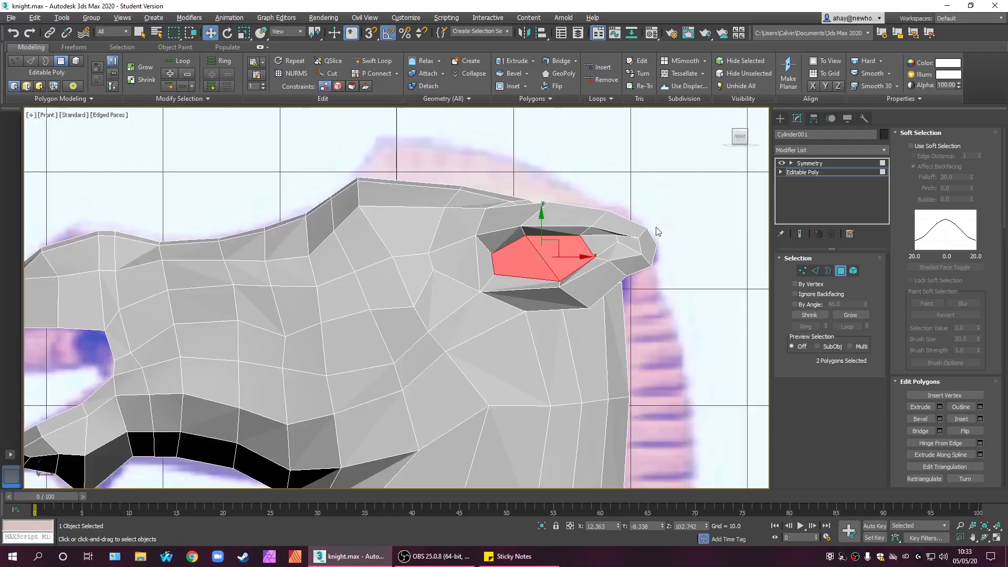
scroll(657, 228, "down", 2)
scroll(655, 228, "up", 2)
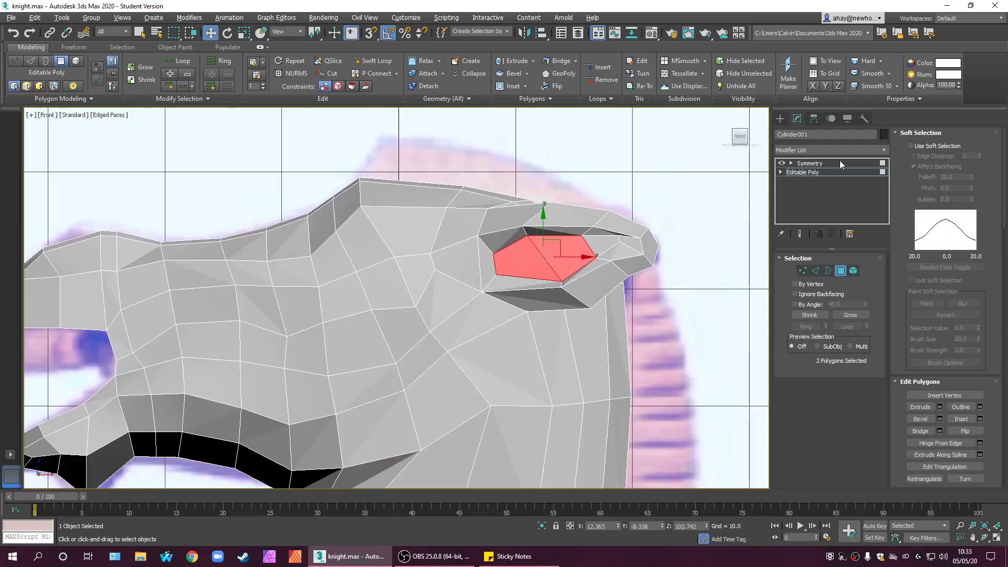
scroll(987, 195, "down", 3)
scroll(987, 196, "up", 3)
middle_click_drag(710, 271, 671, 292)
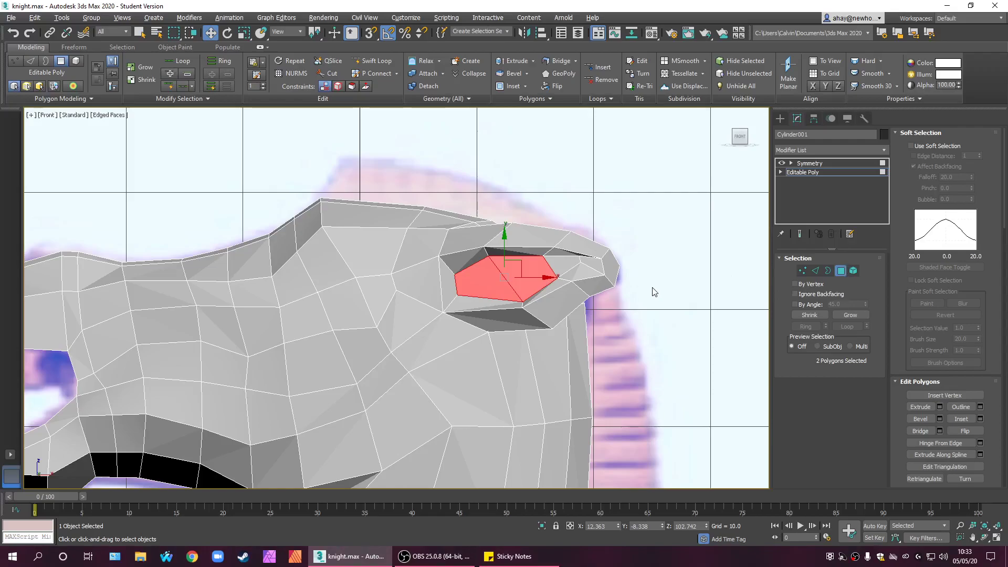
- Select the ring of seven edges around the ear's base and connect them with 2 segments, pinch 42 and slide 0
left_click(815, 271)
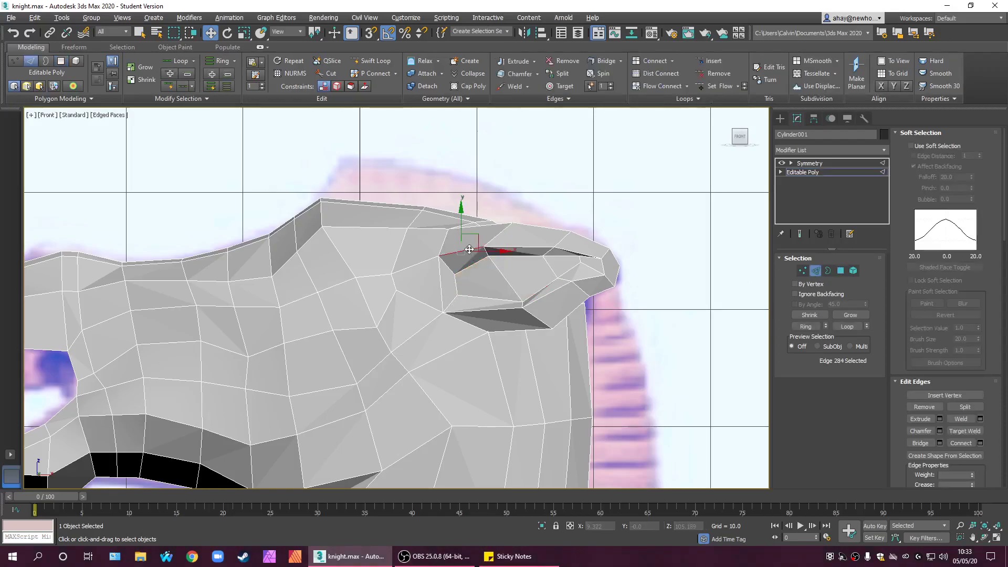
left_click(806, 325)
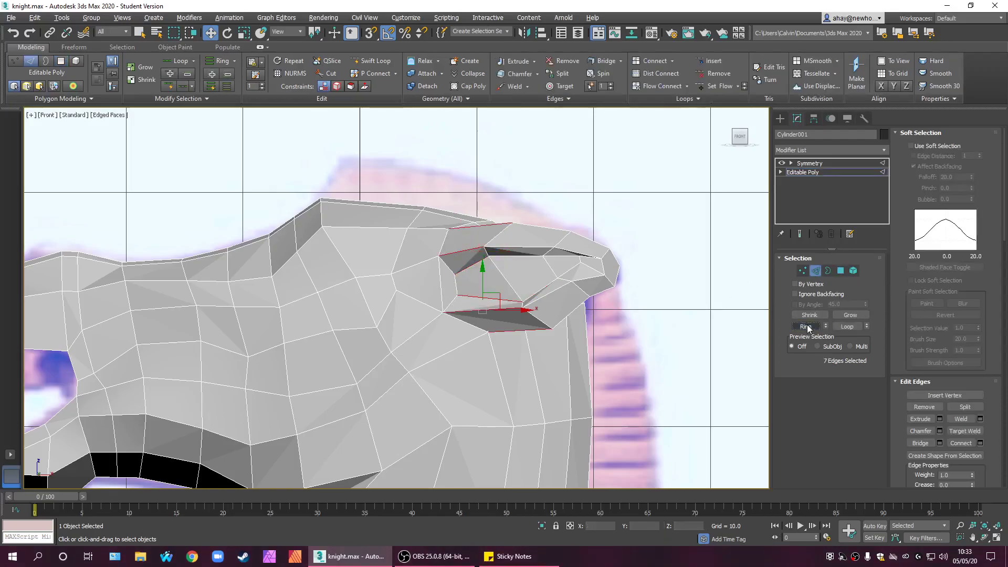
left_click(981, 443)
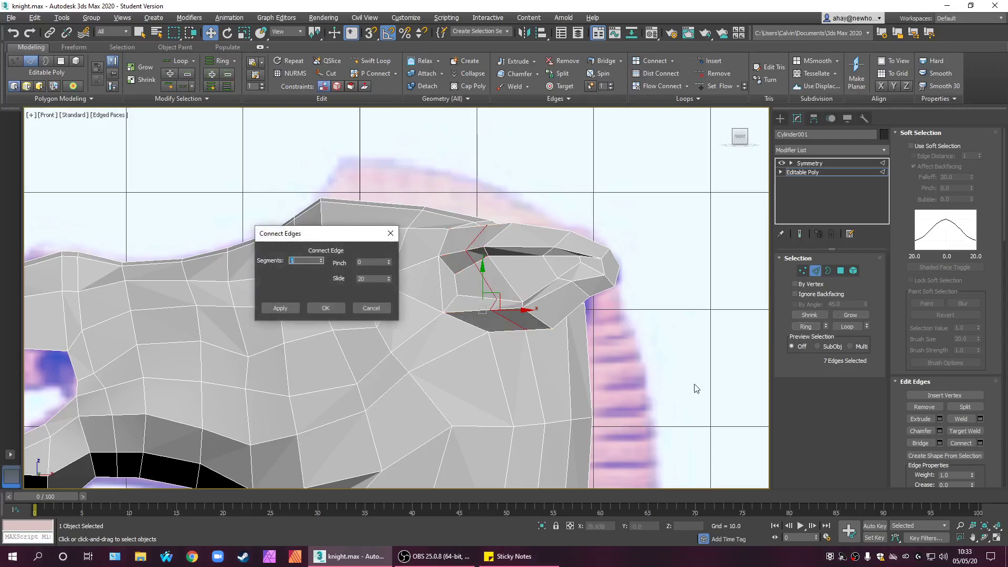
left_click(320, 261)
left_click(322, 258)
right_click(389, 278)
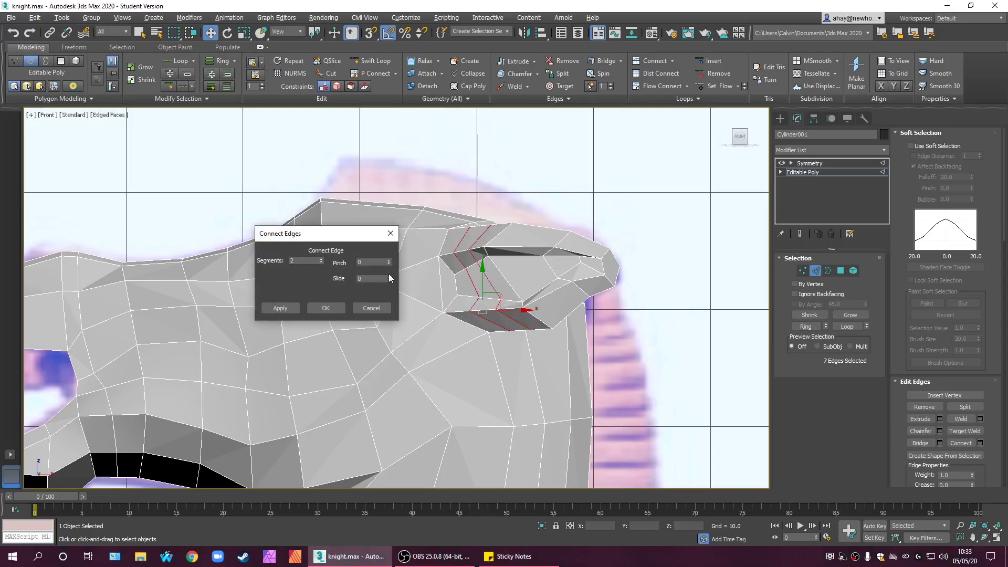
mouse_move(388, 262)
left_mouse_down()
mouse_move(380, 234)
mouse_move(385, 243)
left_mouse_up()
left_click(380, 264)
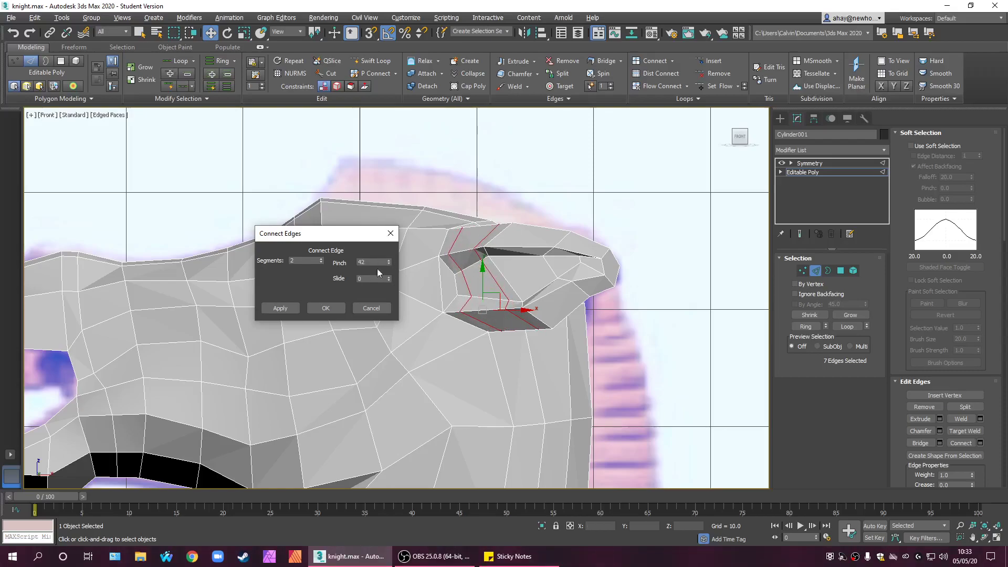
left_click(326, 309)
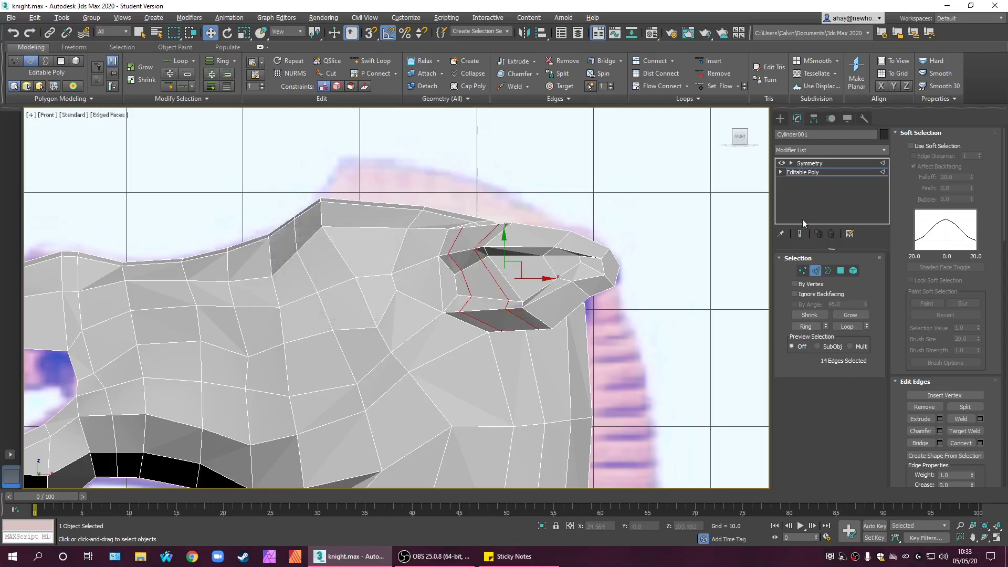
- Return to the Editable Poly's whole-object level and turn on NURMS subdivision for the horse head
left_click(830, 164)
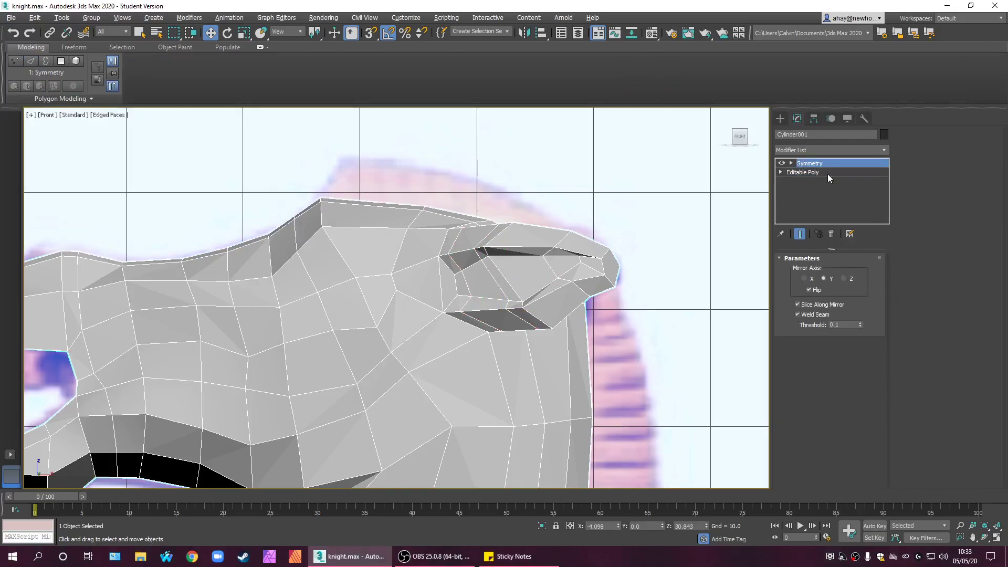
left_click(828, 173)
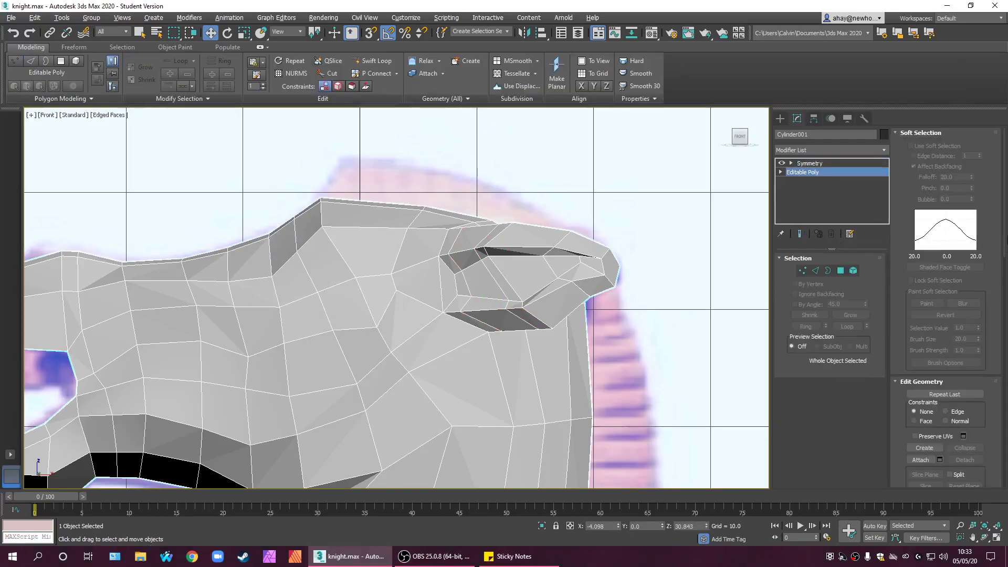
scroll(946, 362, "down", 5)
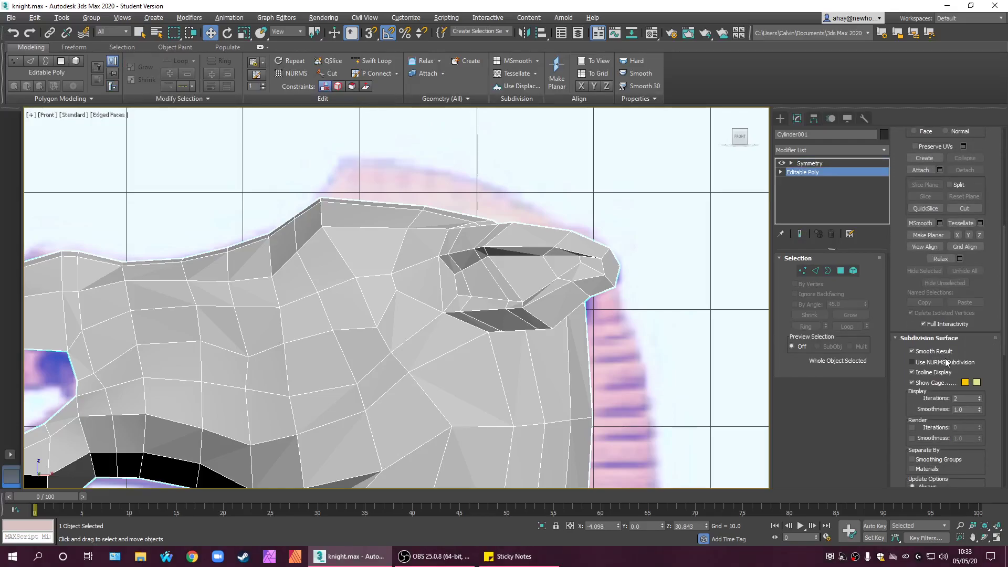
left_click(947, 362)
scroll(661, 347, "down", 3)
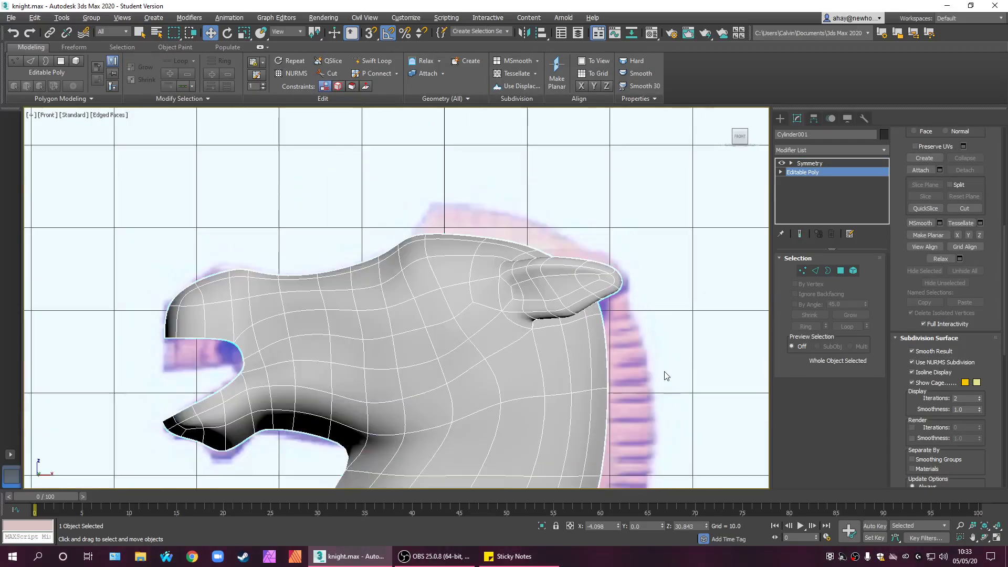
- Examine the smoothed head, ear and neck from several angles in the four-viewport layout and compare them with the reference
key("alt+w")
scroll(676, 428, "down", 5)
mouse_move(671, 394)
middle_mouse_down("alt")
mouse_move(499, 404)
mouse_move(631, 404)
mouse_move(659, 397)
mouse_move(660, 386)
mouse_move(685, 426)
mouse_move(595, 467)
mouse_move(673, 437)
mouse_move(667, 387)
middle_mouse_up("alt")
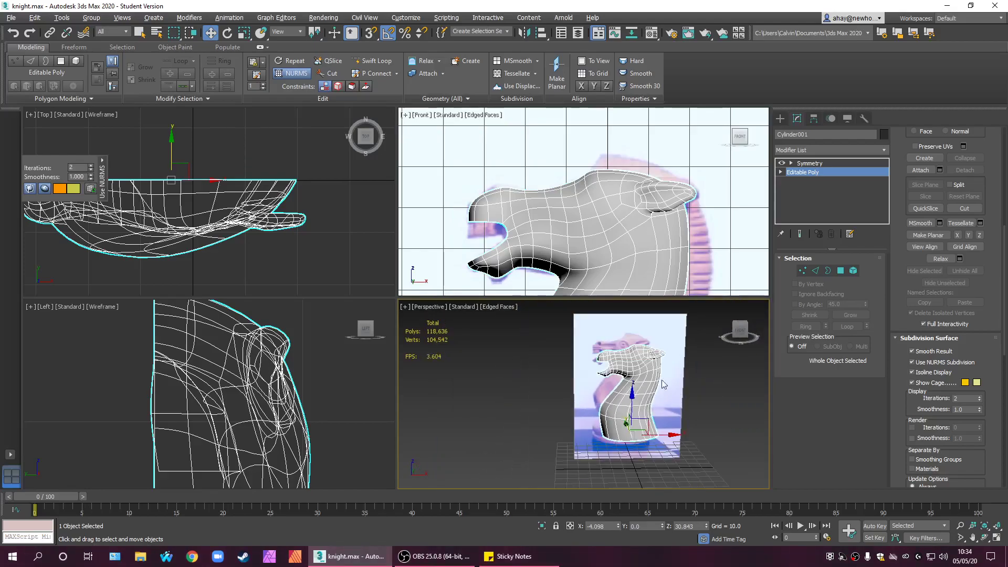
scroll(628, 366, "up", 5)
scroll(629, 404, "down", 5)
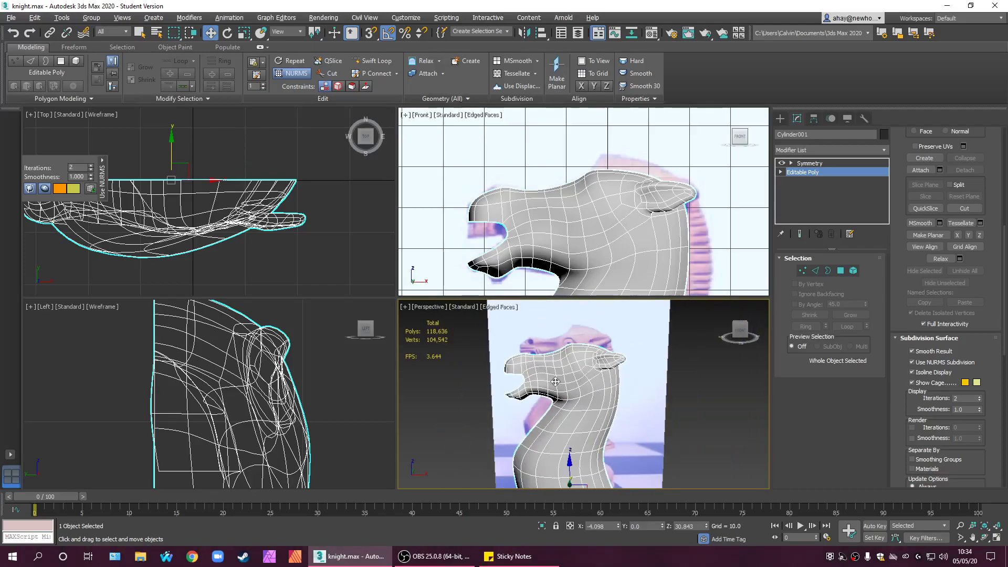
scroll(560, 384, "up", 4)
scroll(566, 376, "down", 3)
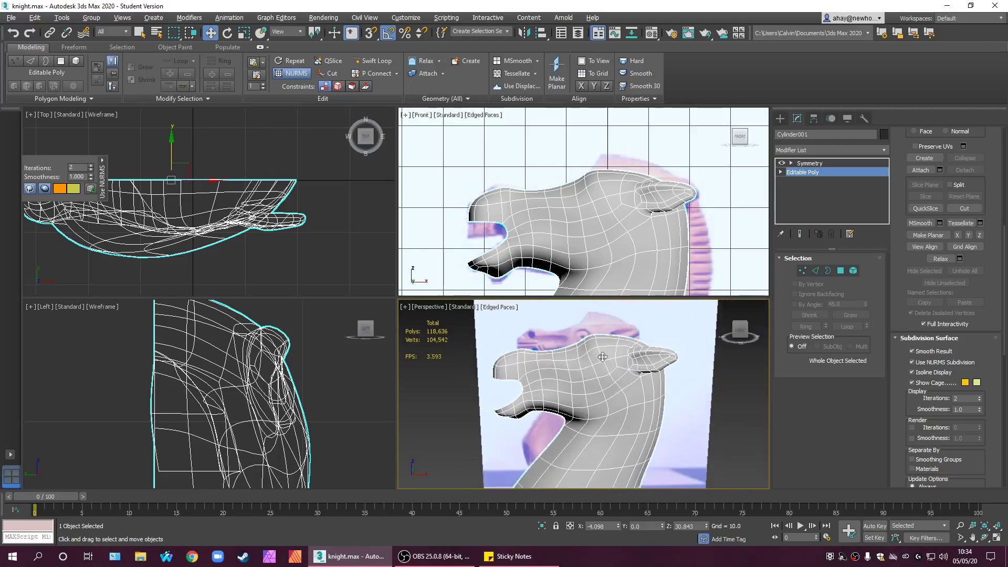
middle_click_drag(609, 356, 577, 415, "alt")
scroll(583, 418, "down", 3)
scroll(598, 424, "up", 2)
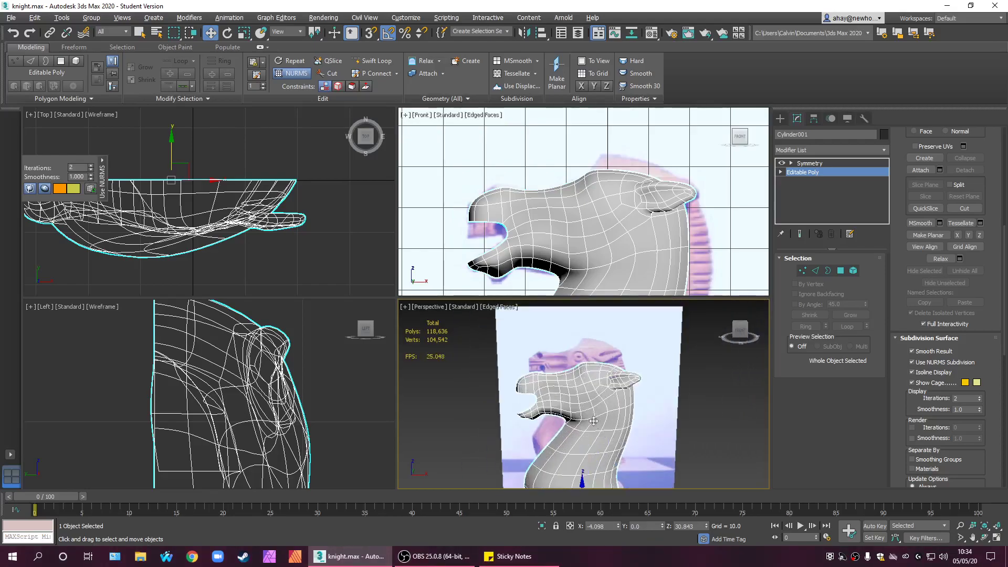
scroll(598, 424, "up", 3)
middle_click_drag(596, 434, 609, 407, "alt")
scroll(484, 413, "down", 4)
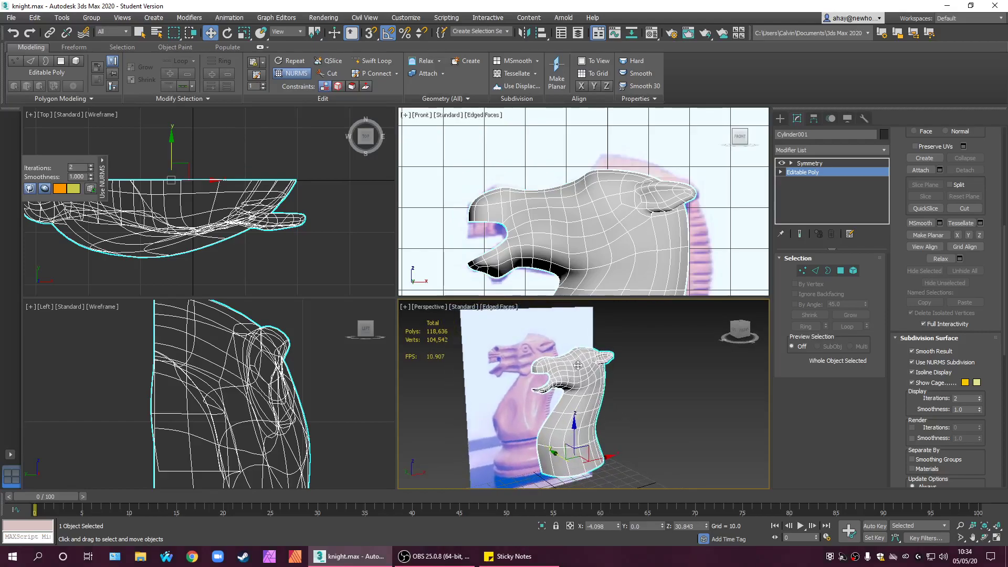
- Compare the whole smoothed head and neck with the full knight reference in the perspective and front views
scroll(562, 450, "down", 3)
middle_click_drag(561, 450, 615, 359, "alt")
scroll(578, 364, "up", 3)
scroll(573, 358, "down", 1)
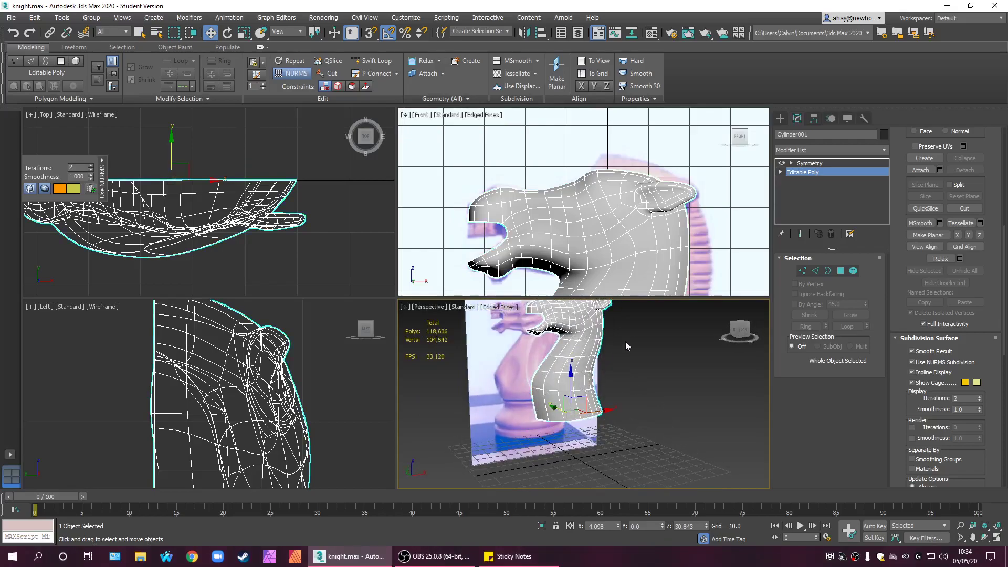
scroll(631, 335, "down", 2)
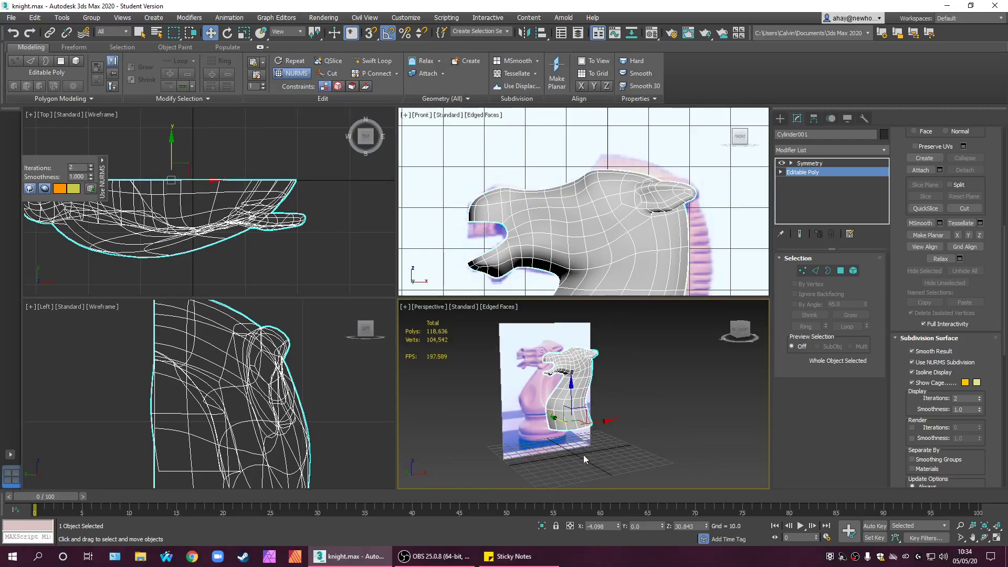
scroll(648, 238, "down", 5)
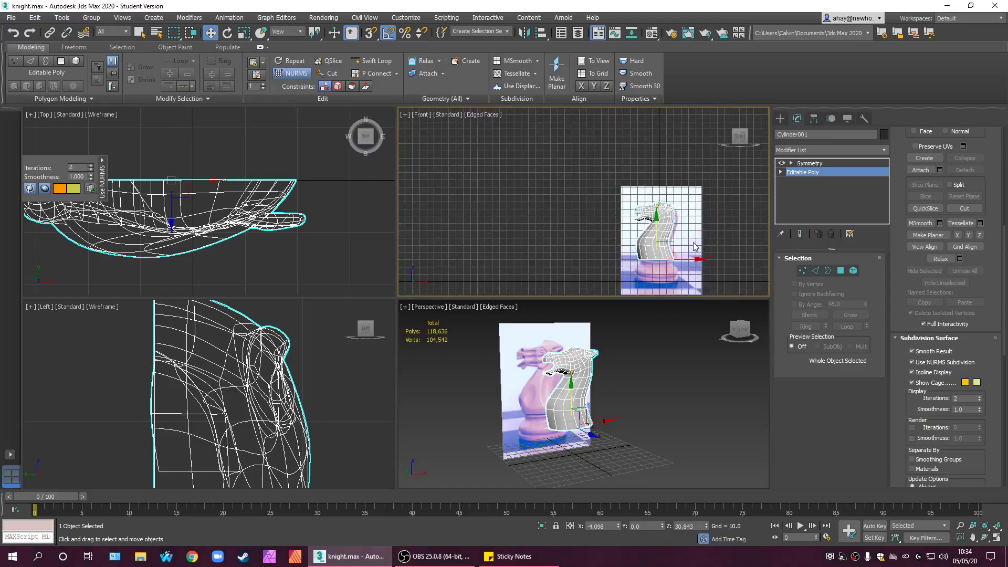
middle_click_drag(683, 246, 654, 269)
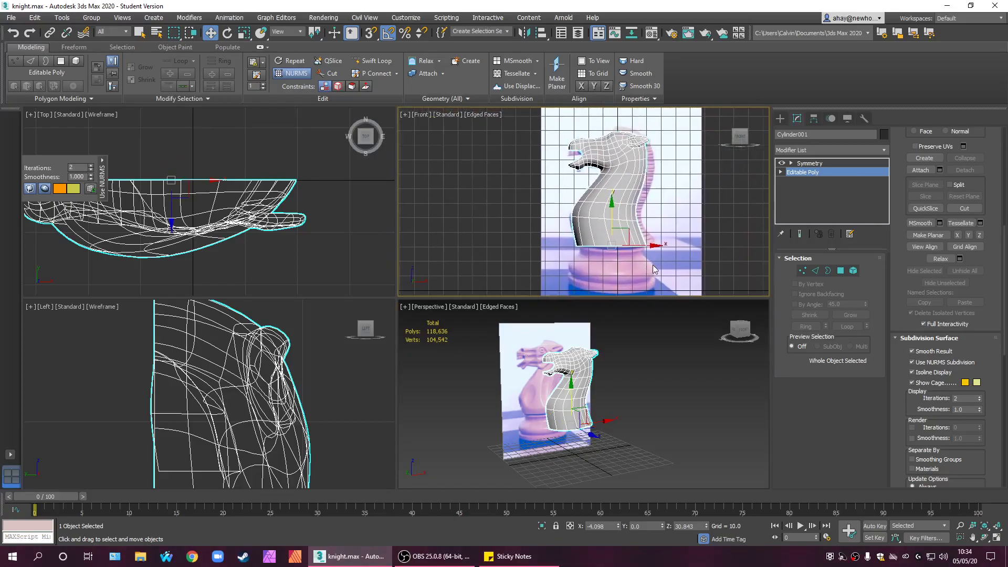
- Return to the Symmetry modifier level of the horse head to show the complete mirrored model
right_click(814, 174)
left_click(796, 190)
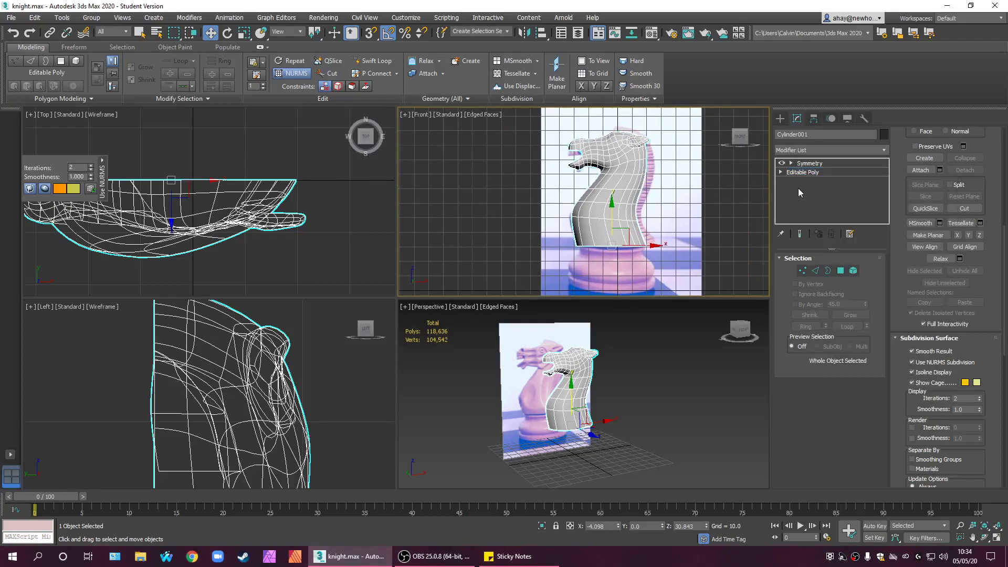
left_click(812, 163)
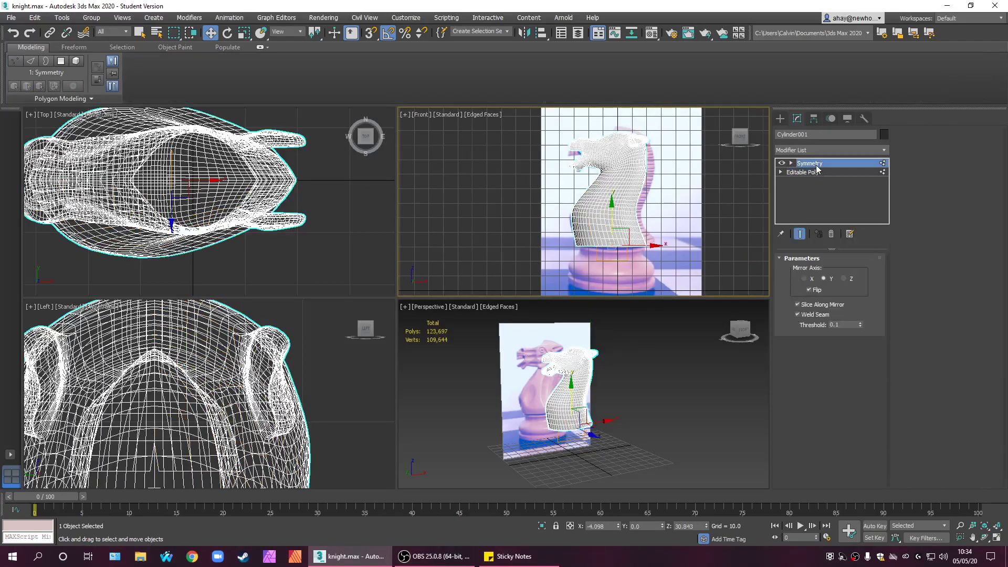
- Bring up the Standard Primitives creation options and turn off edged faces in the perspective view to inspect the shaded head
left_click(780, 118)
mouse_move(625, 392)
middle_mouse_down("alt")
mouse_move(599, 396)
mouse_move(610, 384)
mouse_move(589, 468)
mouse_move(497, 413)
mouse_move(587, 399)
middle_mouse_up("alt")
key("F4")
scroll(601, 392, "up", 4)
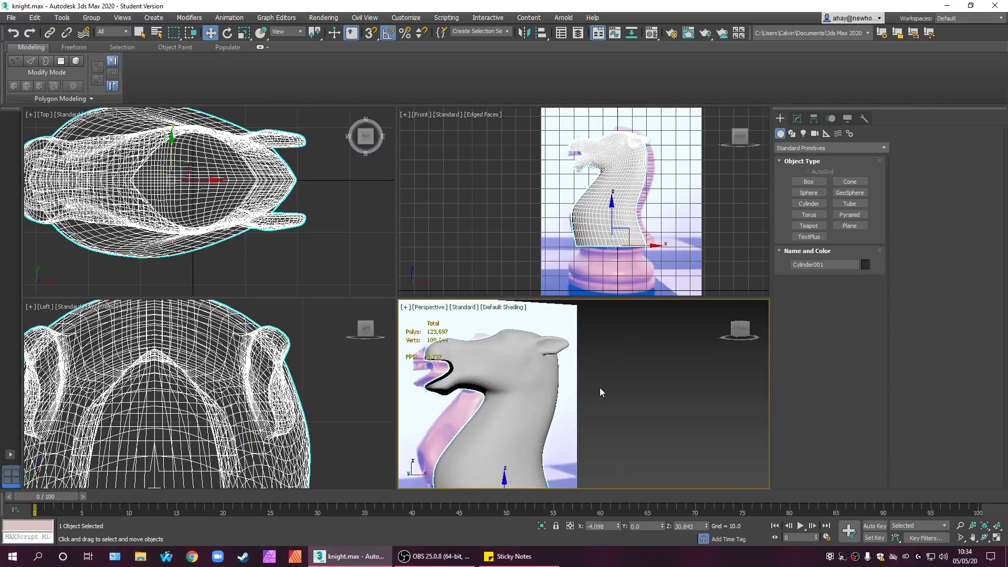
scroll(627, 386, "down", 3)
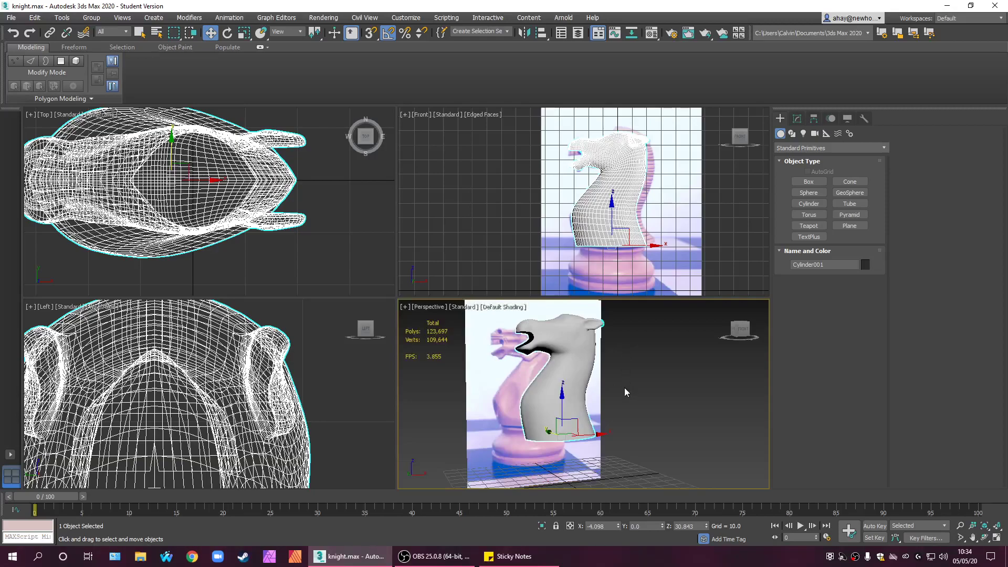